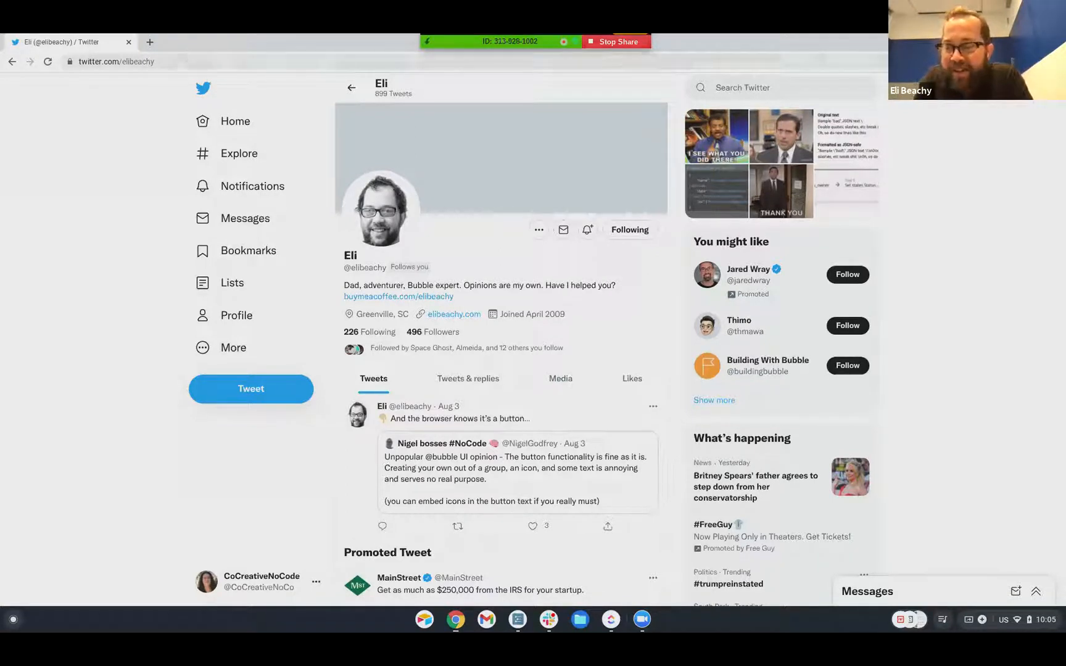
Go to bubble.io in a new tab and open Augustsandbox2021 for editing from My apps
left_click(150, 43)
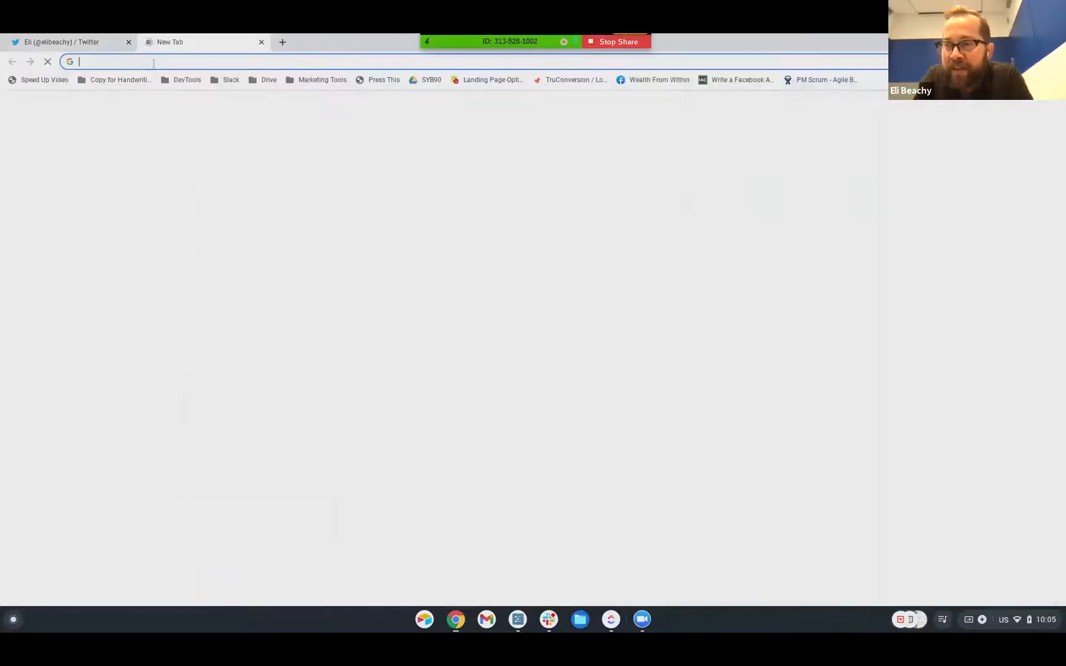
type("bub")
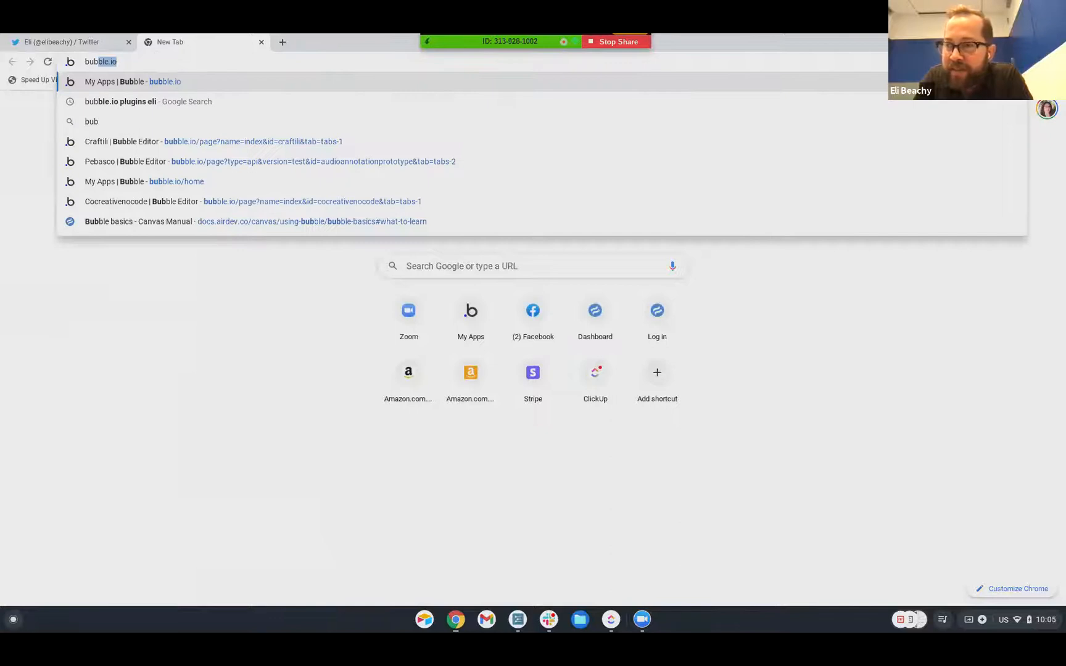
key("Return")
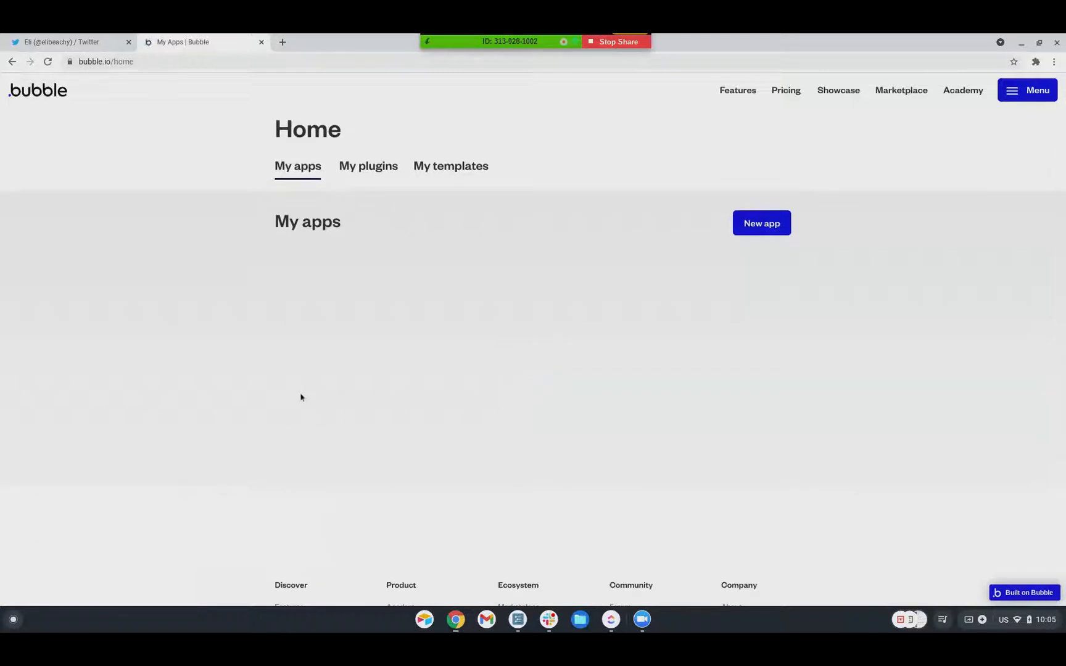
scroll(302, 392, "down", 5)
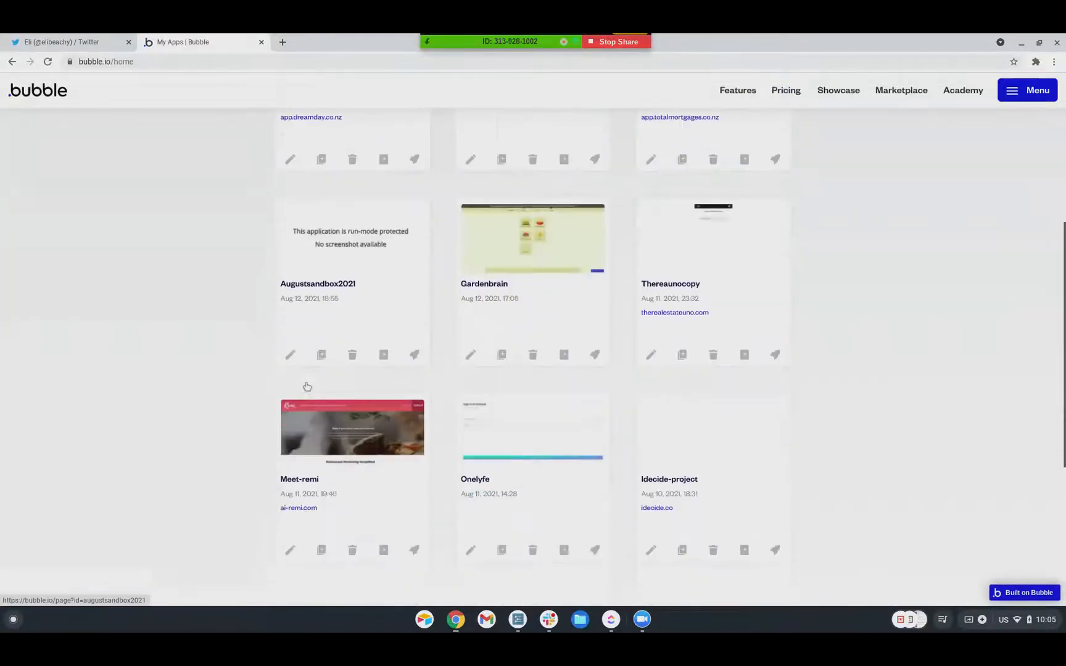
left_click(291, 355)
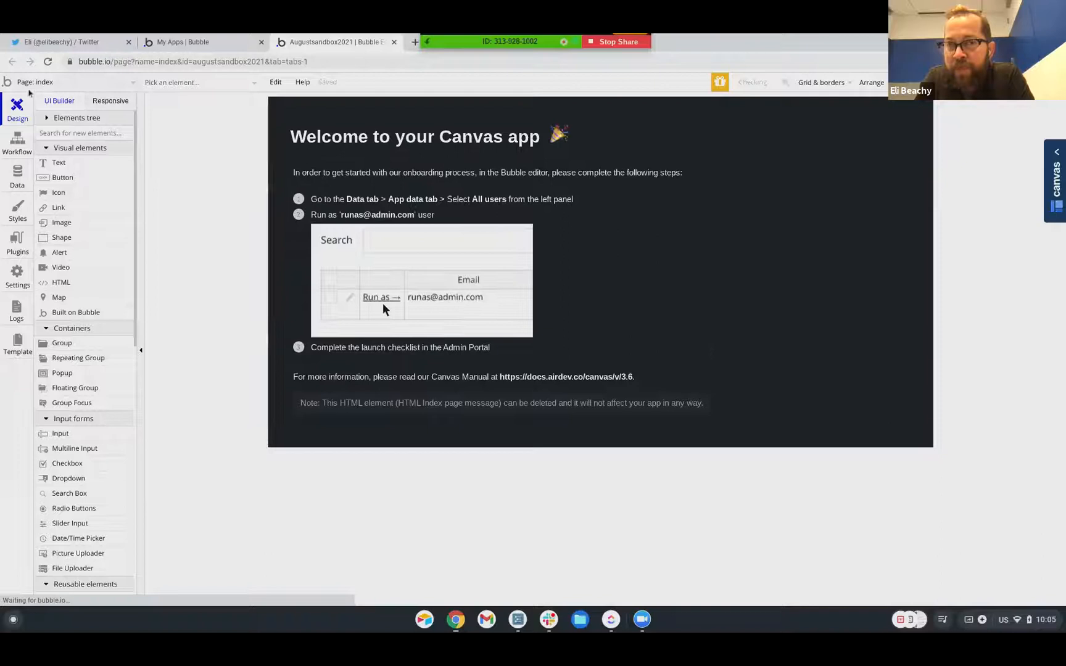
Open the customstates_urlparams page and choose the Group element from the elements panel
left_click(31, 85)
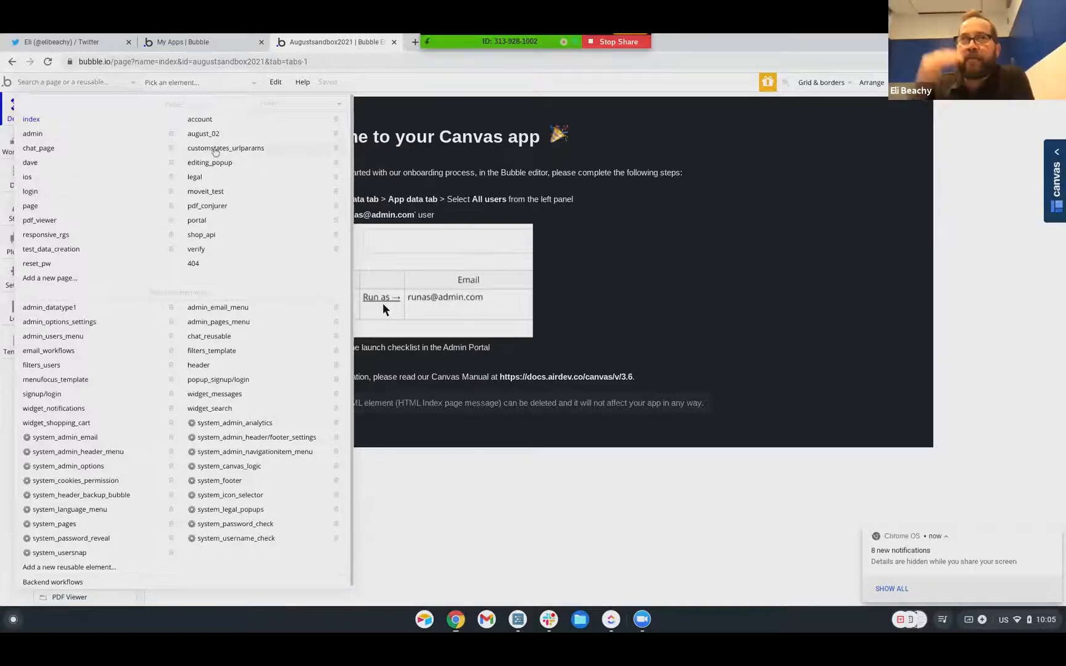
left_click(216, 148)
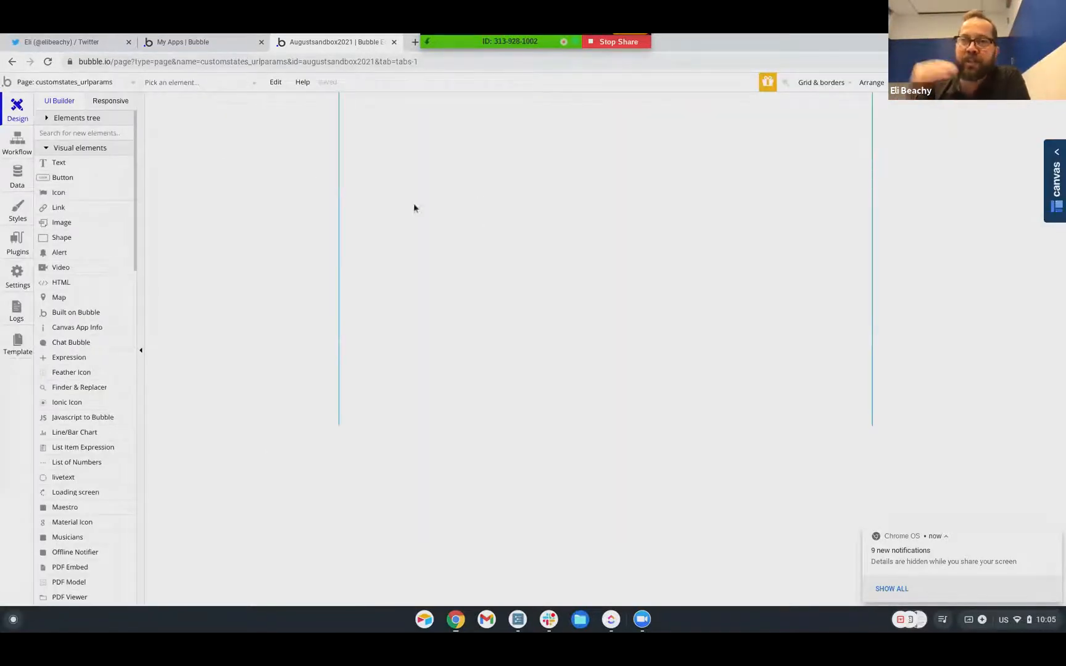
scroll(61, 246, "down", 3)
scroll(61, 261, "down", 4)
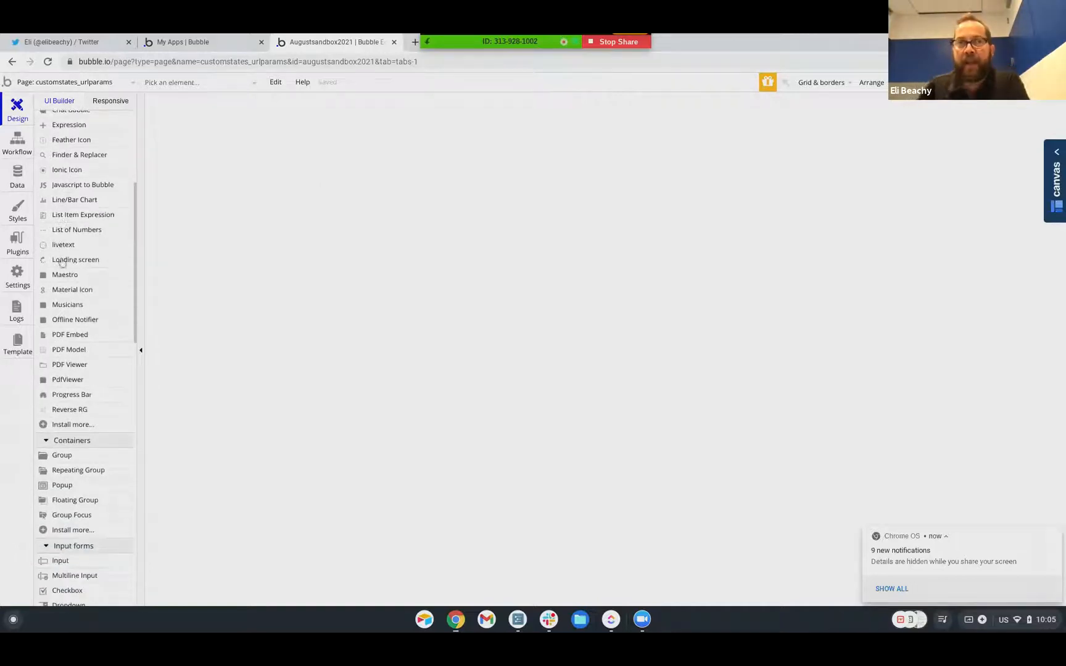
left_click(76, 312)
Draw Group A near the top of the page with a flat teal #25D3B0 background
left_click_drag(406, 104, 701, 277)
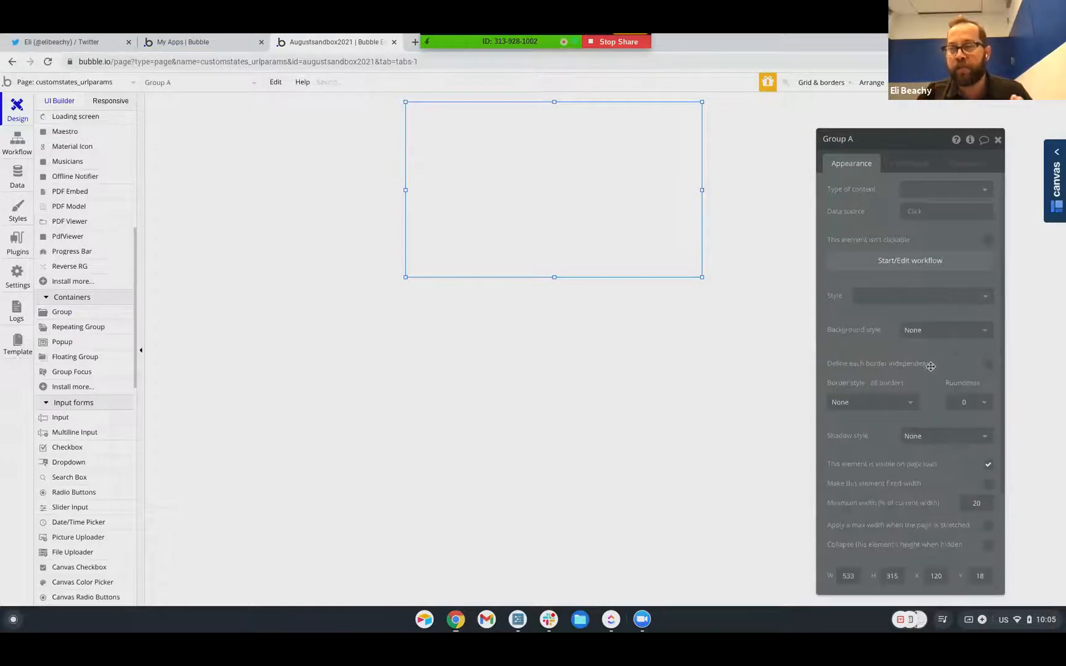
left_click(928, 335)
left_click(926, 365)
left_click(926, 352)
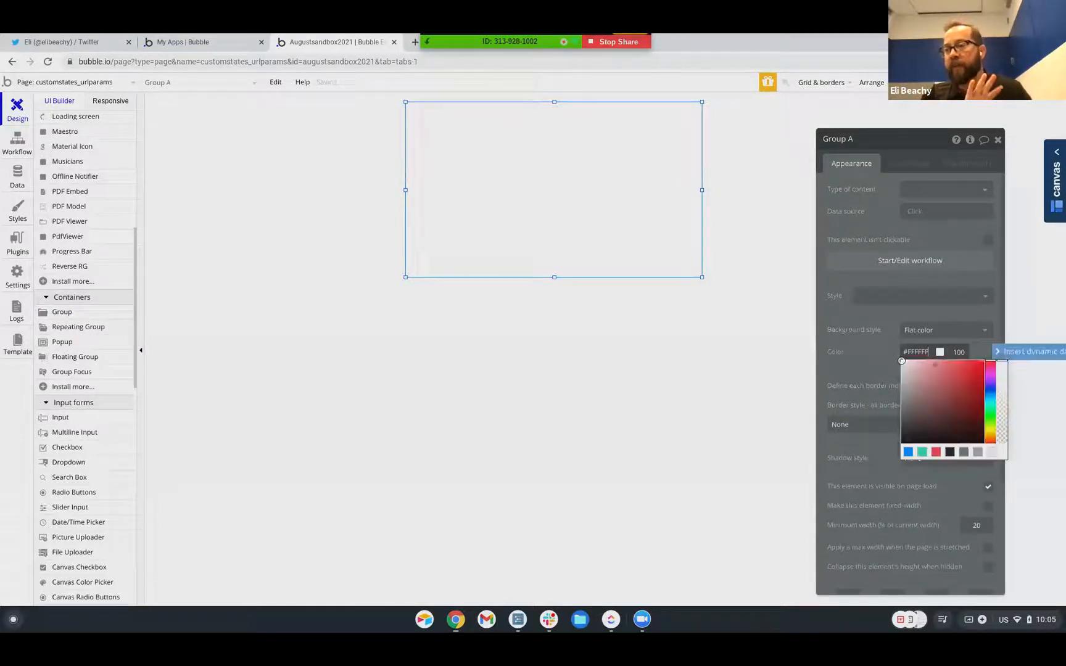
left_click(923, 452)
Duplicate the teal group as Group B and align it directly beneath Group A
left_click(572, 245)
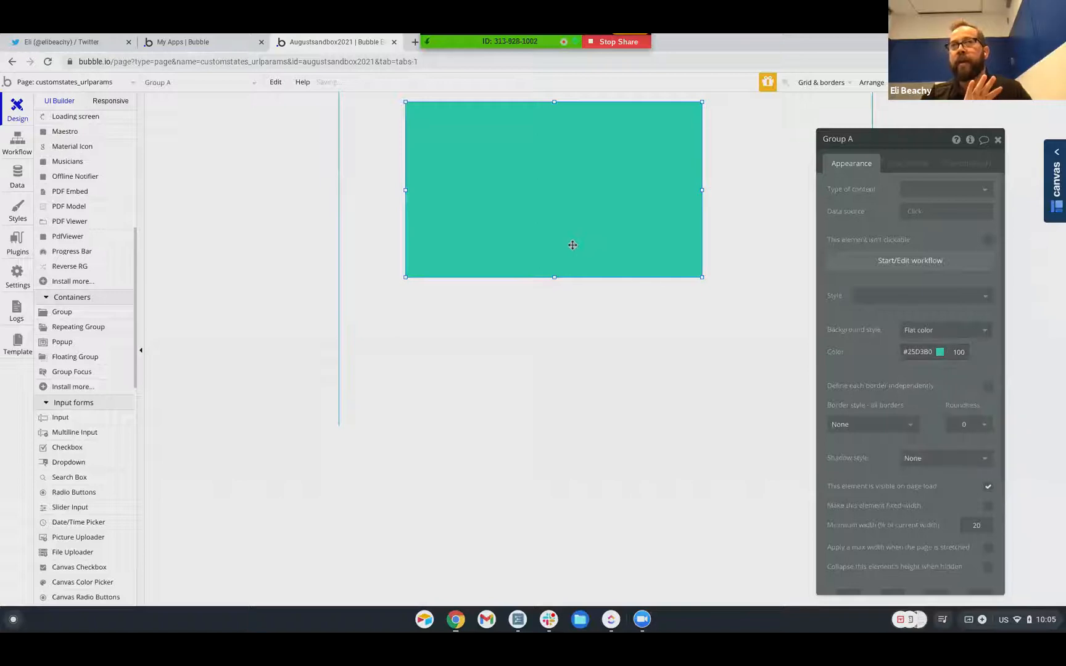
key("ctrl+c")
key("ctrl+v")
key("Left")
key("Down")
key("Down")
key("Down")
key("Down")
key("Left")
key("Down")
key("Down")
key("Down")
key("Down")
key("Down")
key("Down")
key("Down")
key("Down")
key("Down")
key("Down")
key("Down")
key("Down")
key("Down")
key("Down")
key("Down")
key("Down")
key("Down")
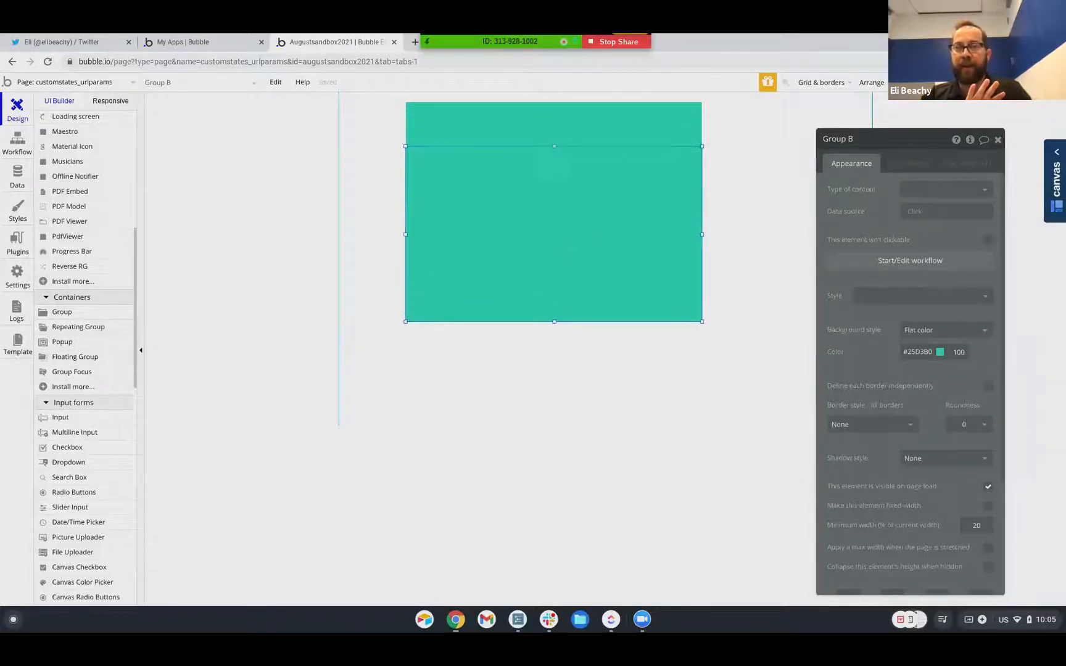
key("Down")
key("Down")
key("Down")
key("Down")
key("Down")
key("Down")
key("Down")
key("Down")
key("Down")
key("Down")
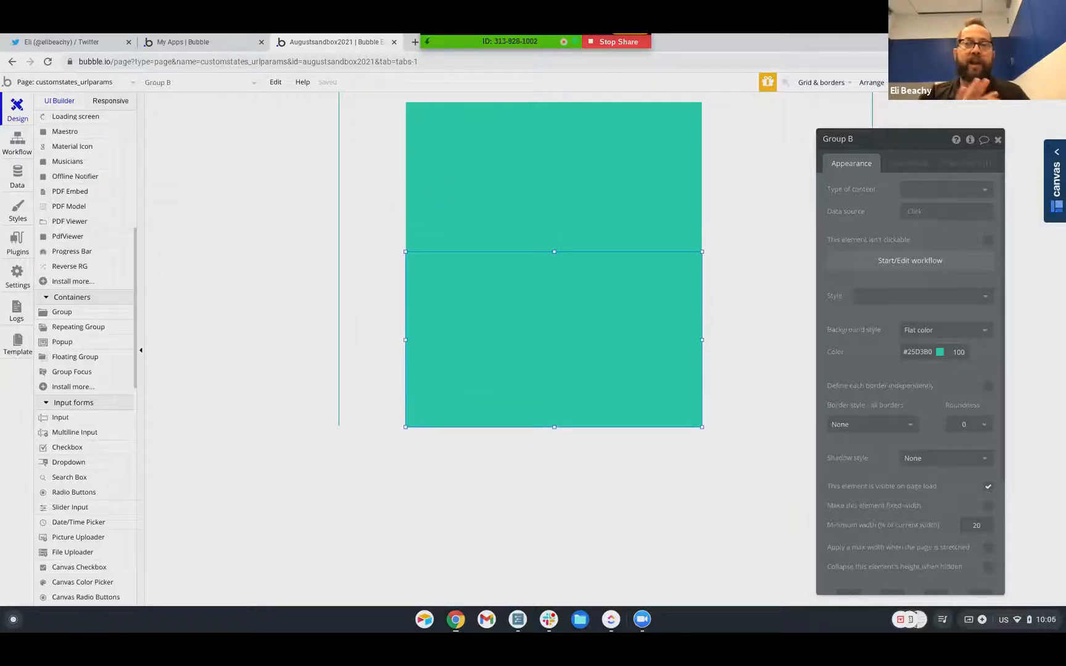
key("Up")
key("Up")
key("Up")
key("Up")
key("Up")
key("Up")
key("Up")
key("Up")
key("Up")
key("Up")
key("Up")
key("Up")
key("Up")
key("Up")
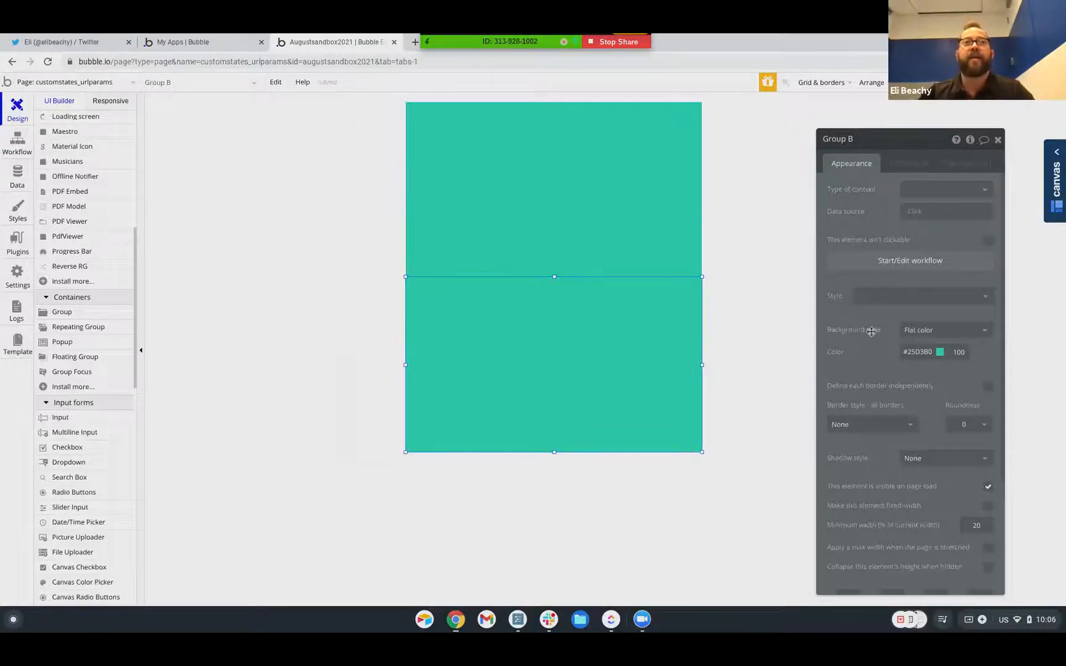
Make Group B blue #0284FE, collapsed when hidden, and not visible on page load
left_click(940, 353)
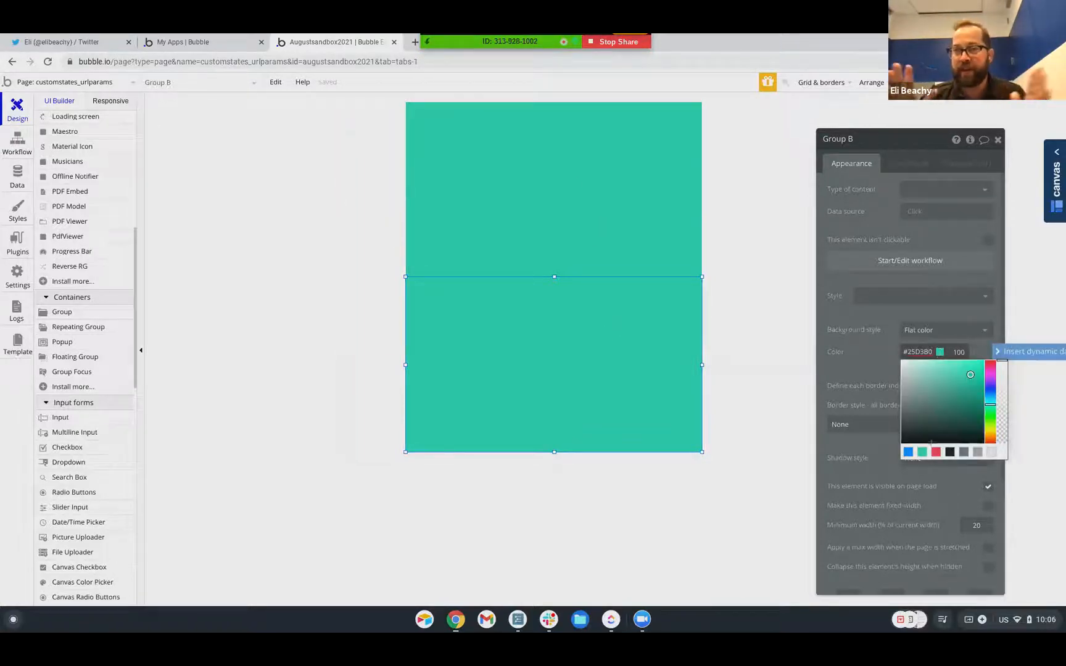
left_click(908, 452)
left_click(872, 351)
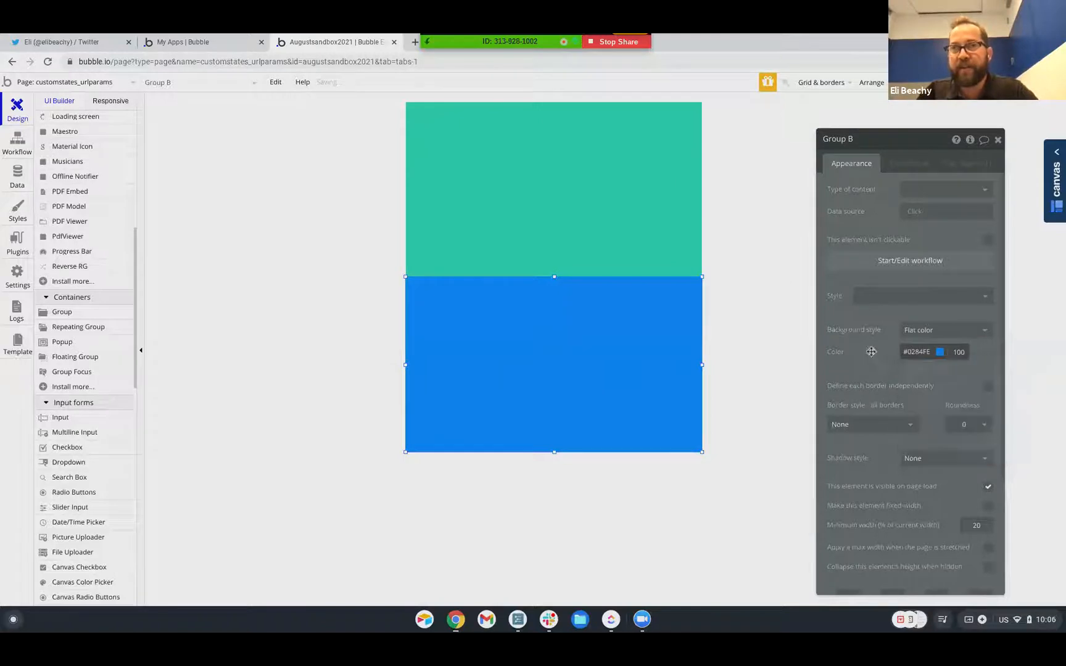
scroll(964, 424, "down", 4)
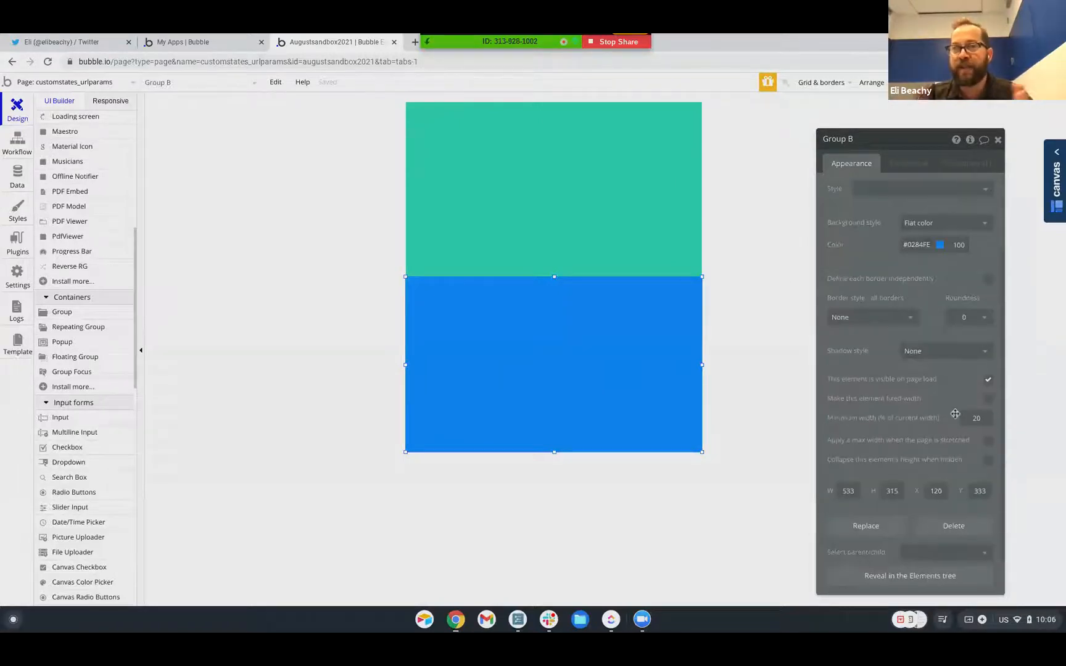
left_click(989, 460)
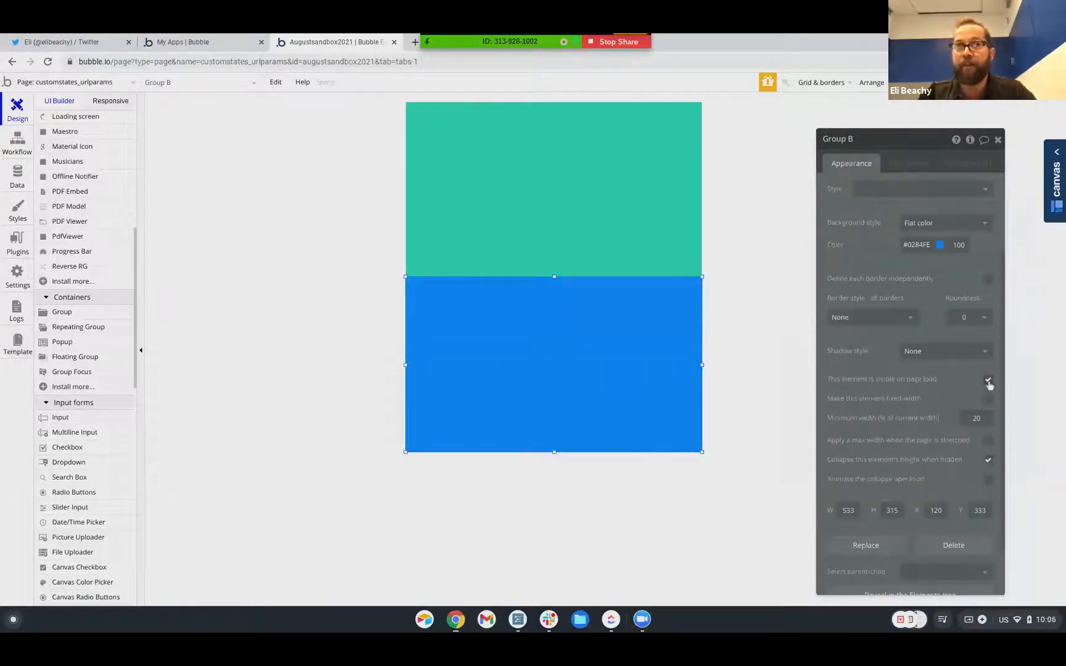
left_click(990, 381)
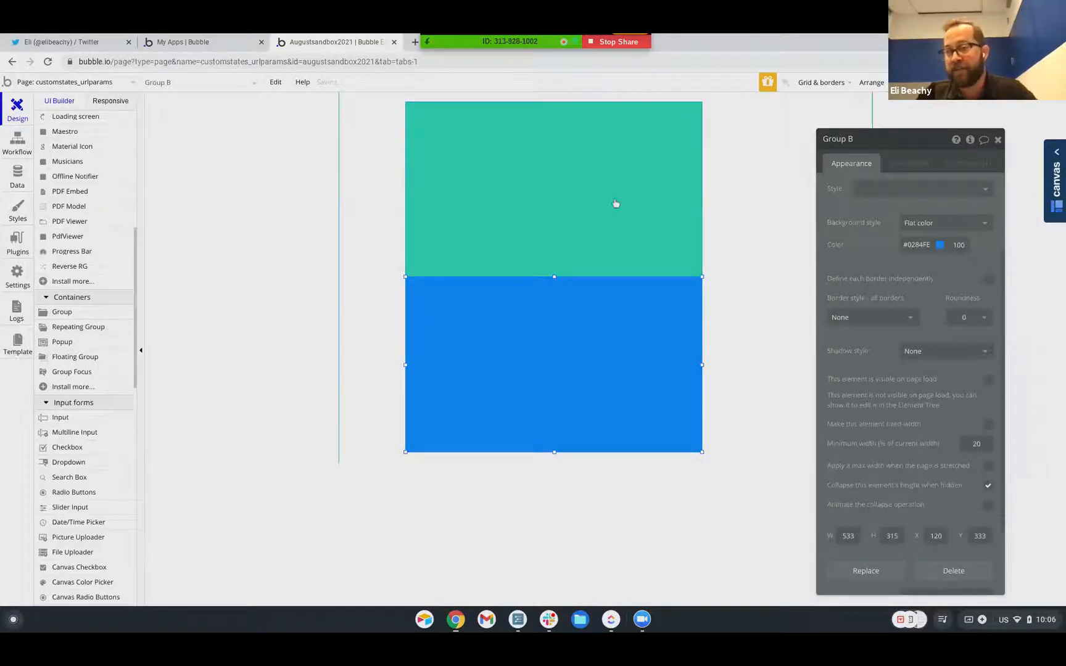
Set the green Group A to collapse its height when hidden
left_click(617, 206)
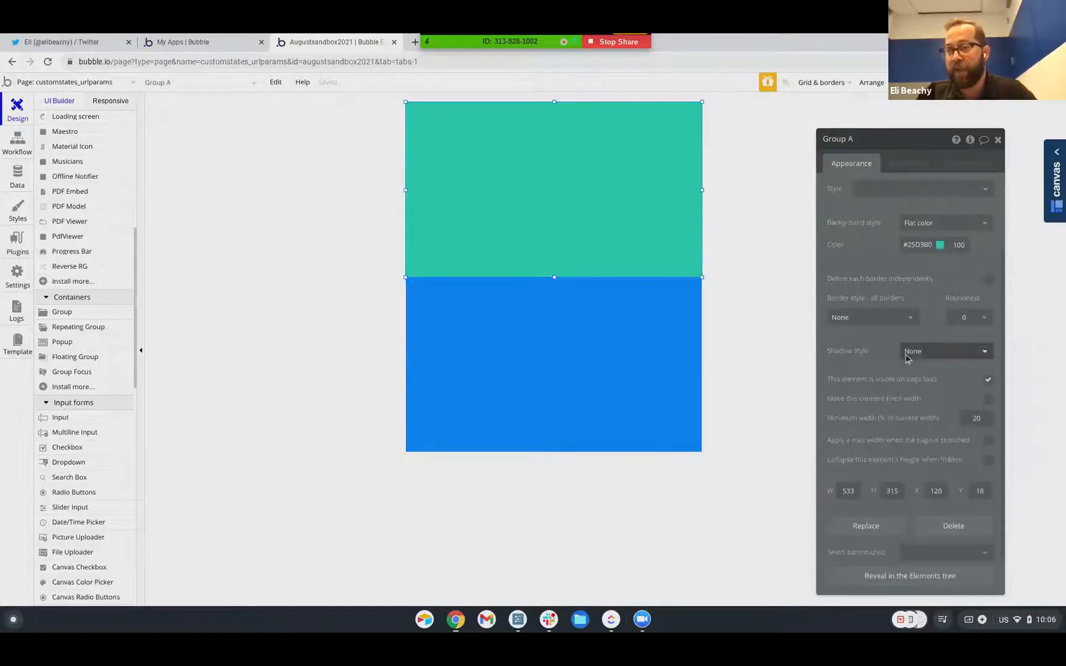
left_click(988, 462)
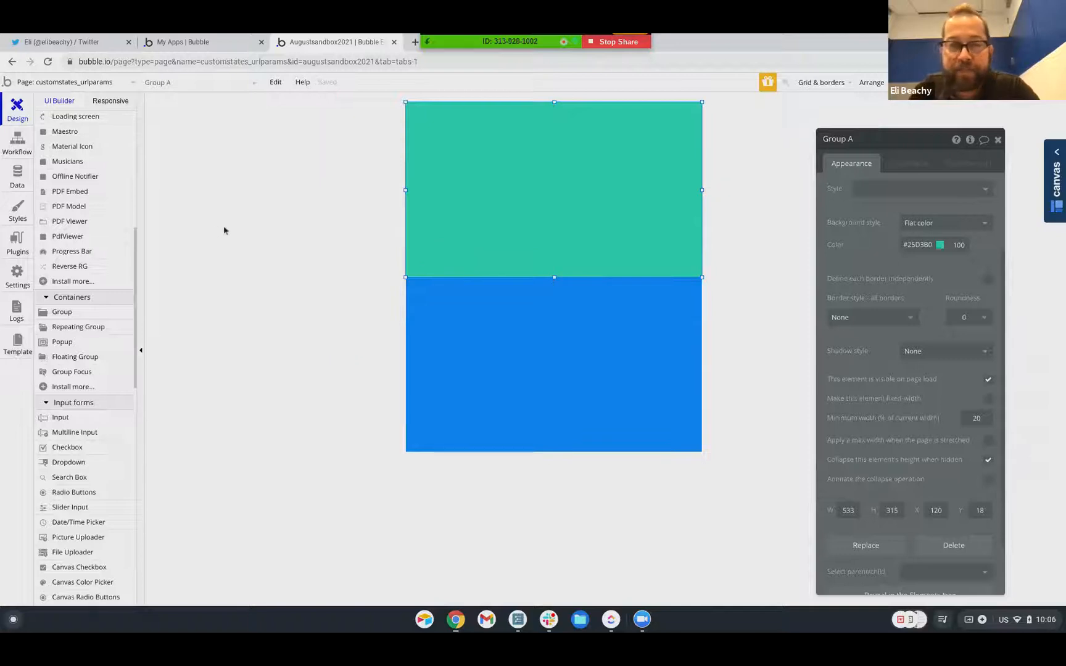
scroll(67, 247, "down", 3)
scroll(60, 306, "down", 1)
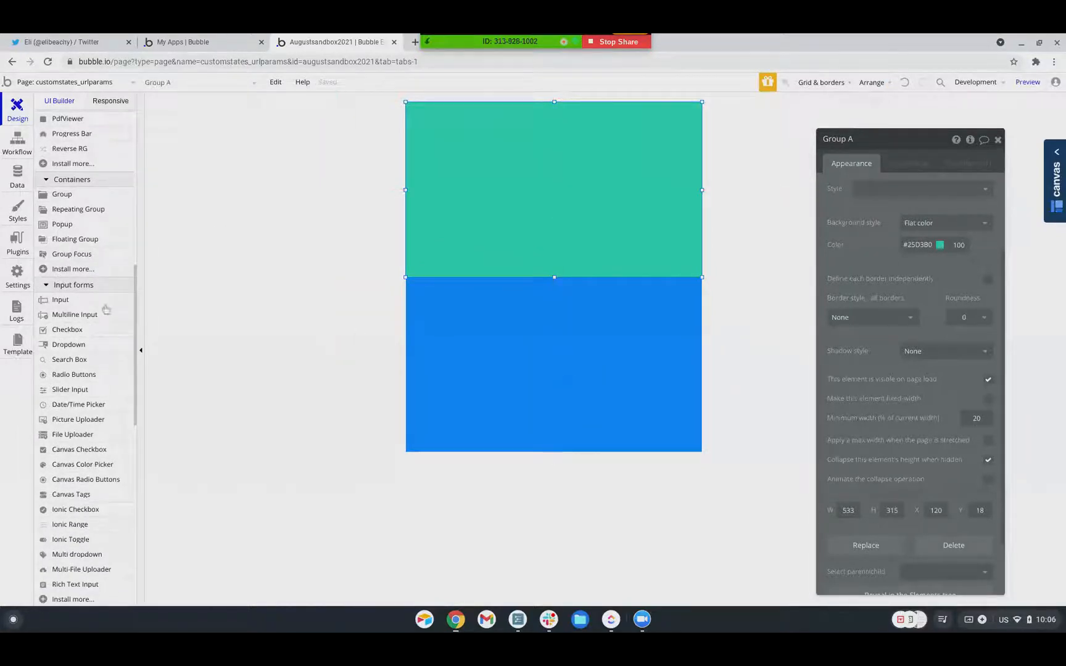
Draw a button left of the green group and label it 'Switch'
scroll(66, 333, "up", 3)
scroll(66, 336, "up", 1)
scroll(66, 334, "down", 4)
scroll(66, 332, "up", 10)
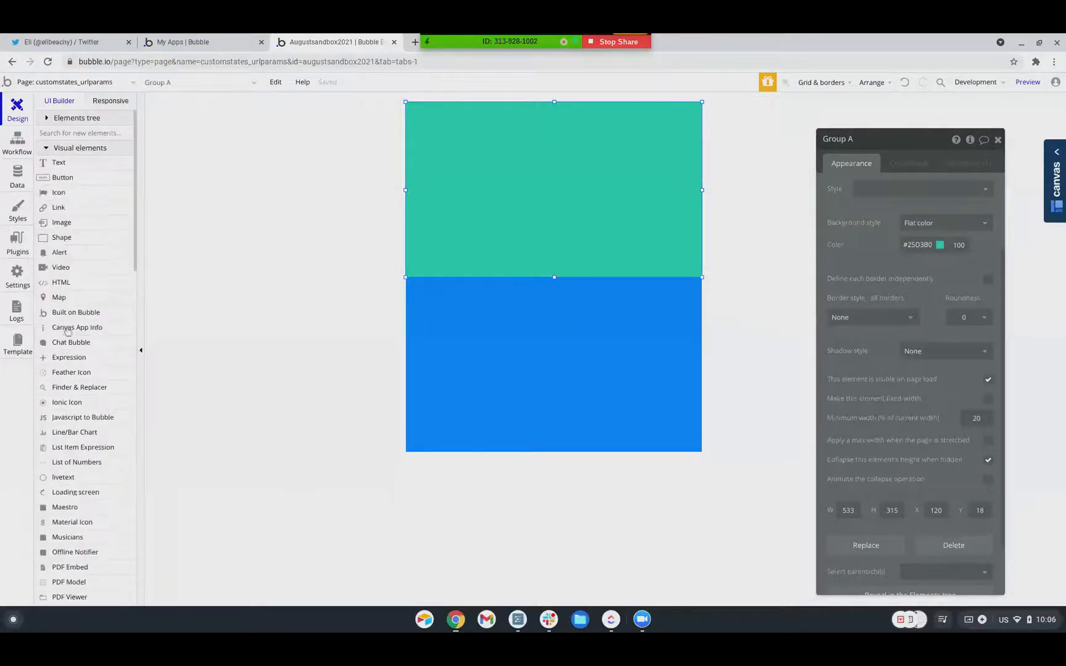
left_click(63, 178)
left_click_drag(349, 195, 395, 228)
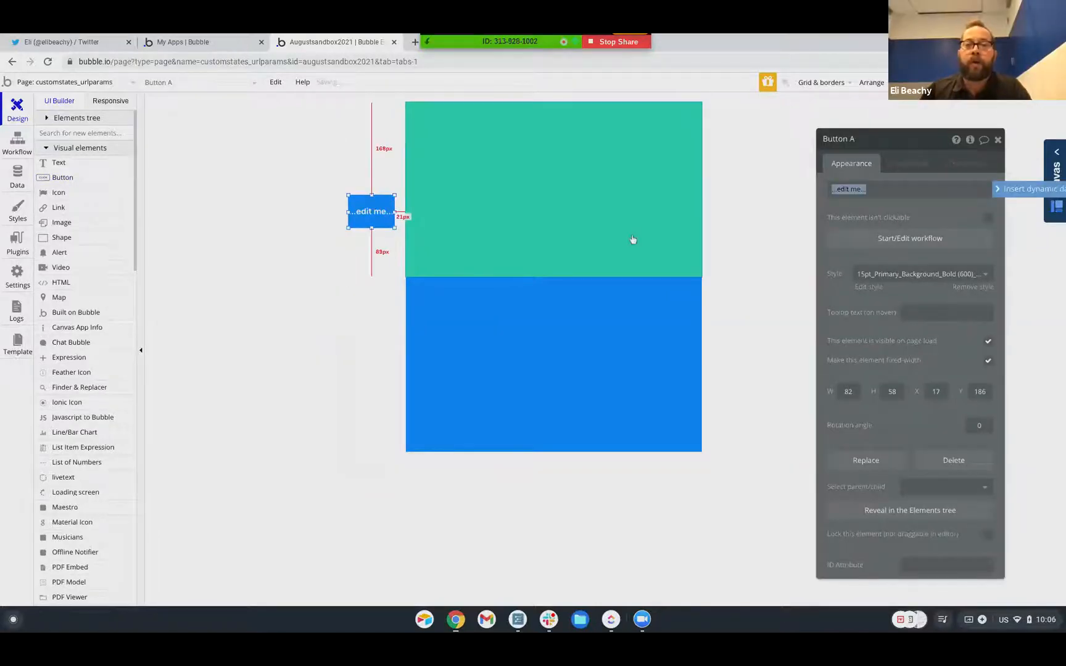
type("Switch")
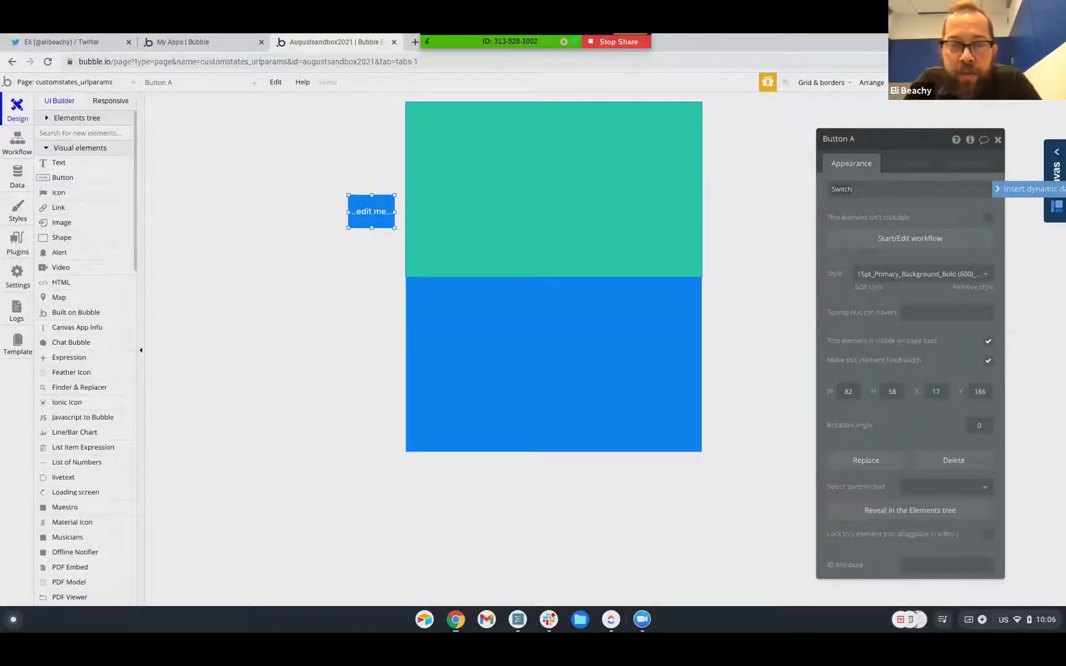
Give the Switch button's click workflow a Hide action targeting Group A
left_click(900, 241)
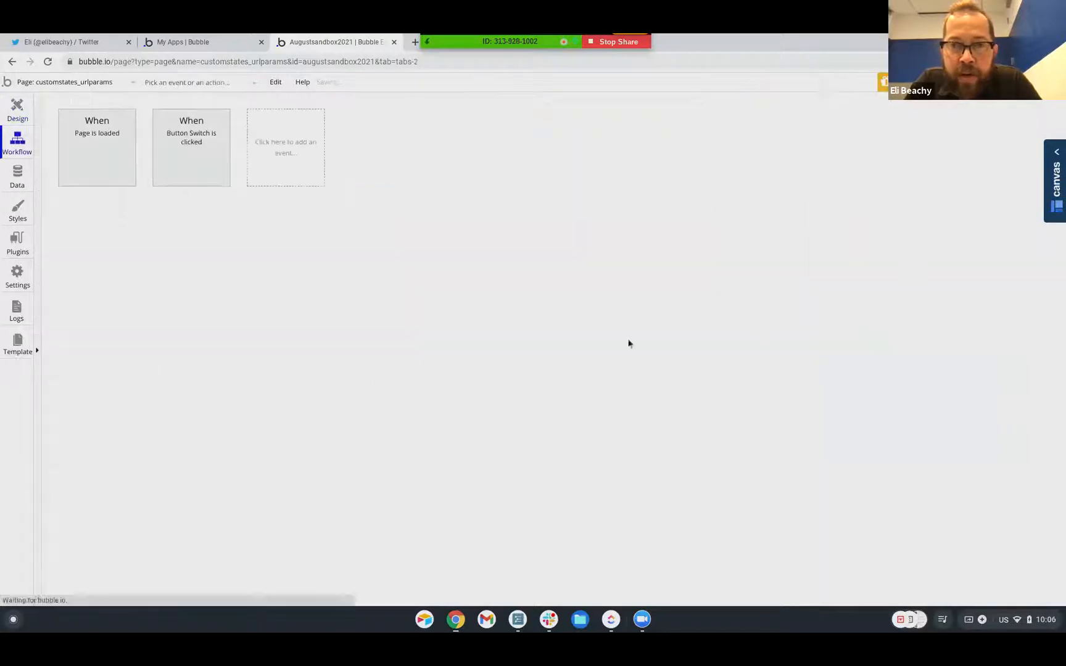
left_click(126, 221)
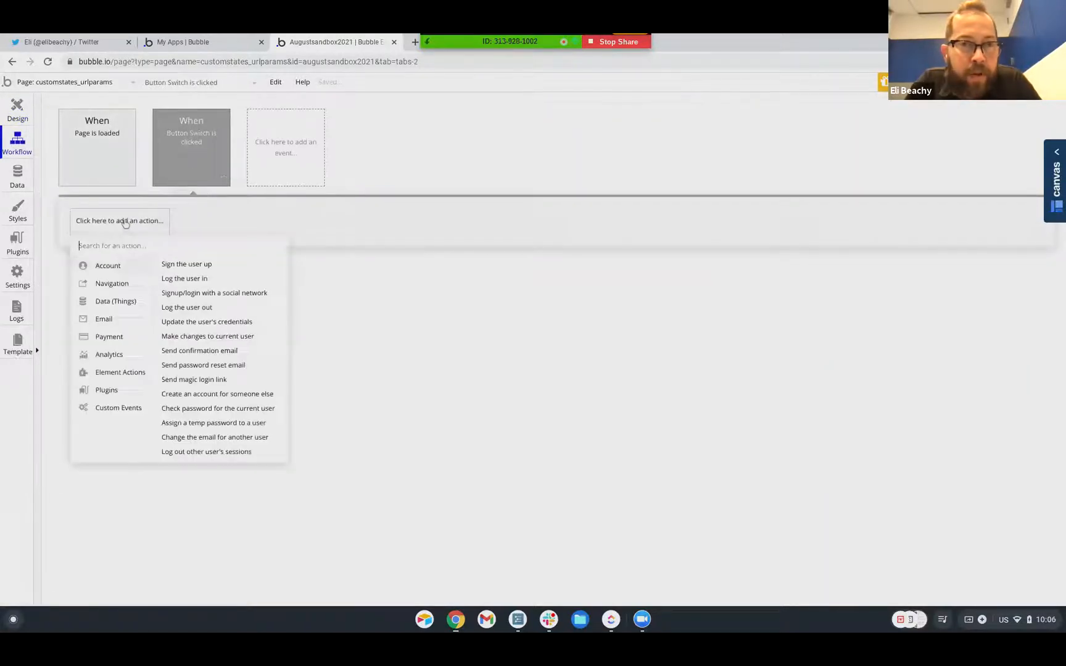
left_click(105, 159)
left_click(115, 224)
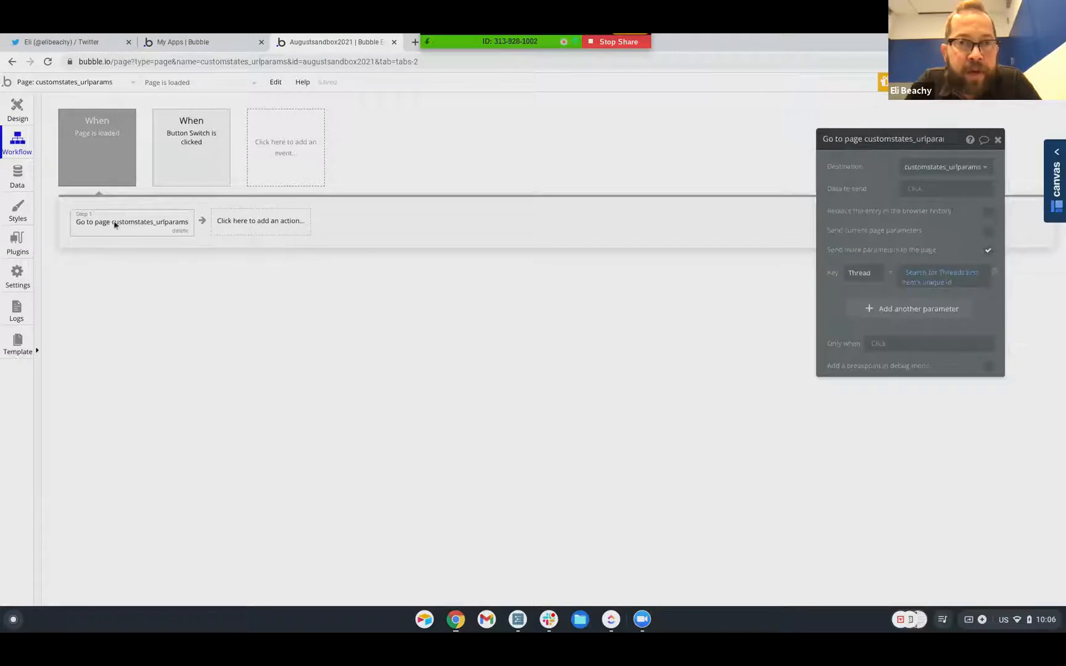
left_click(178, 162)
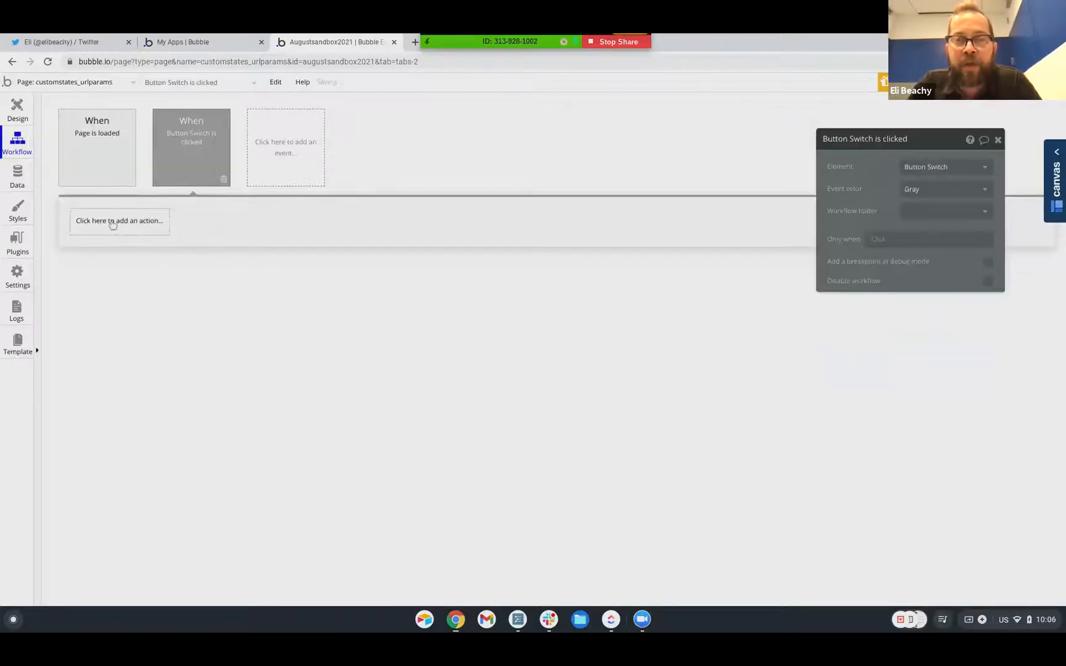
left_click(112, 224)
mouse_move(112, 372)
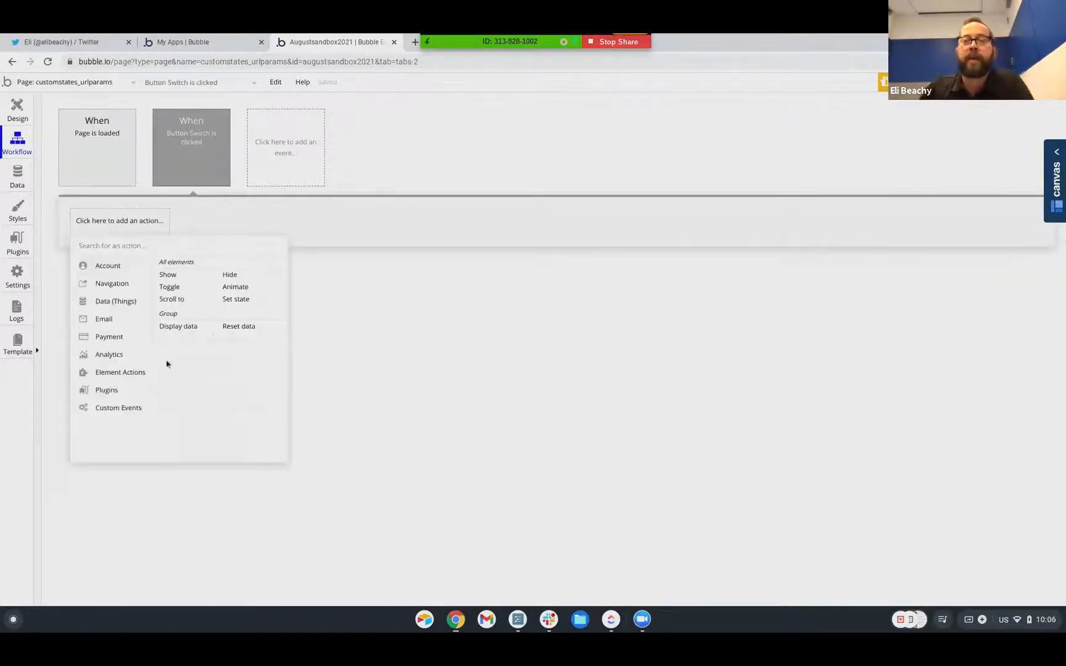
left_click(228, 276)
left_click(923, 180)
Add a second Show action targeting Group B, then preview the page
left_click(211, 224)
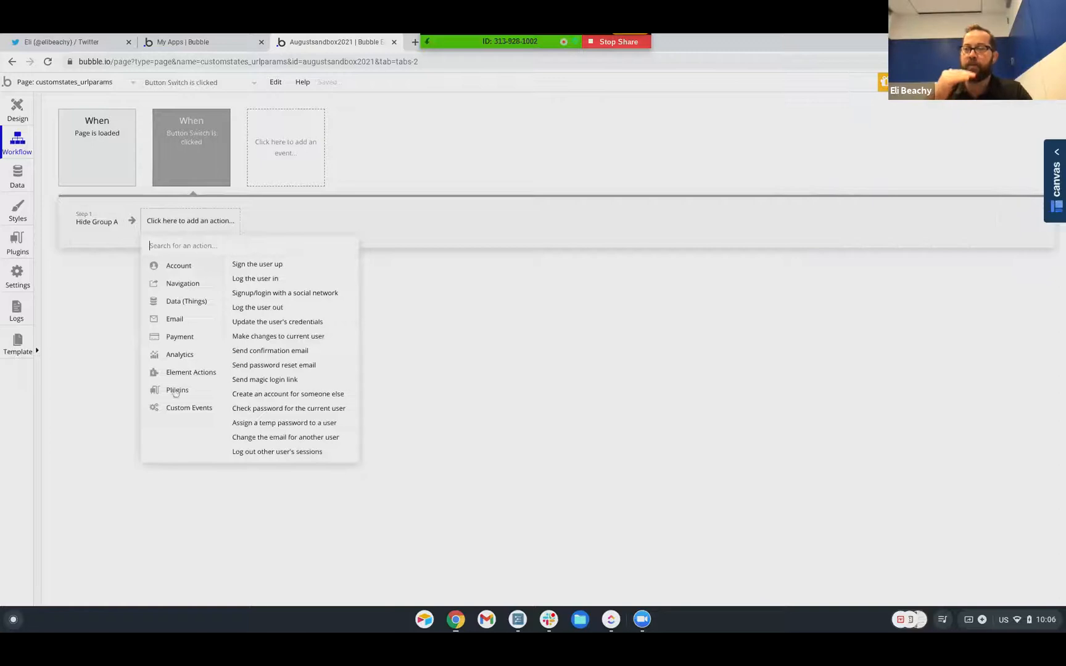
mouse_move(203, 374)
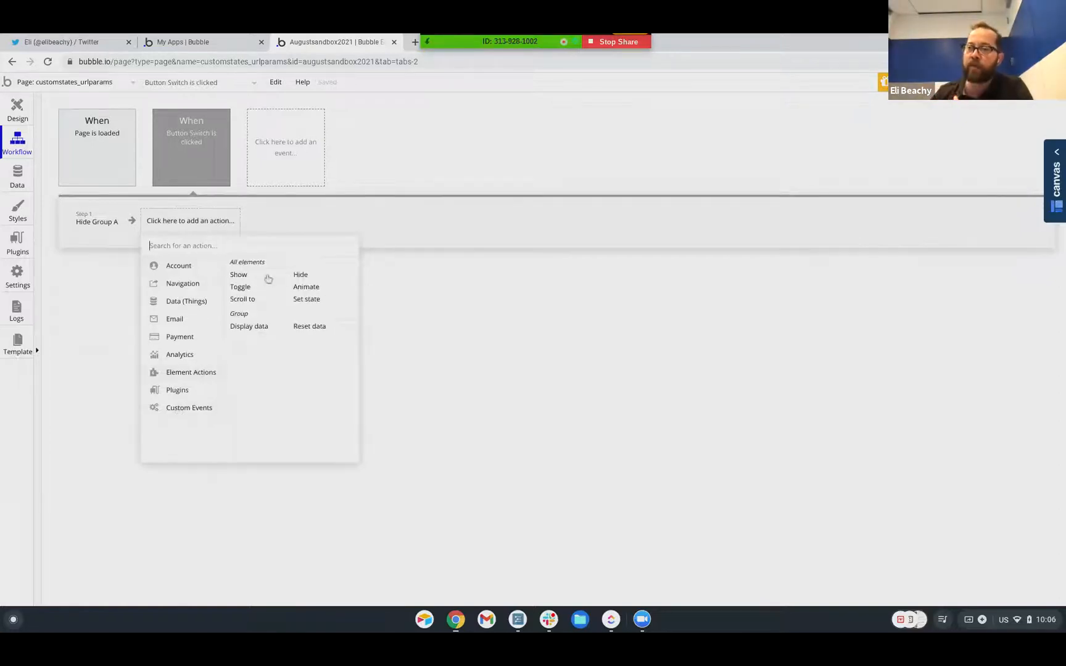
left_click(238, 276)
left_click(926, 166)
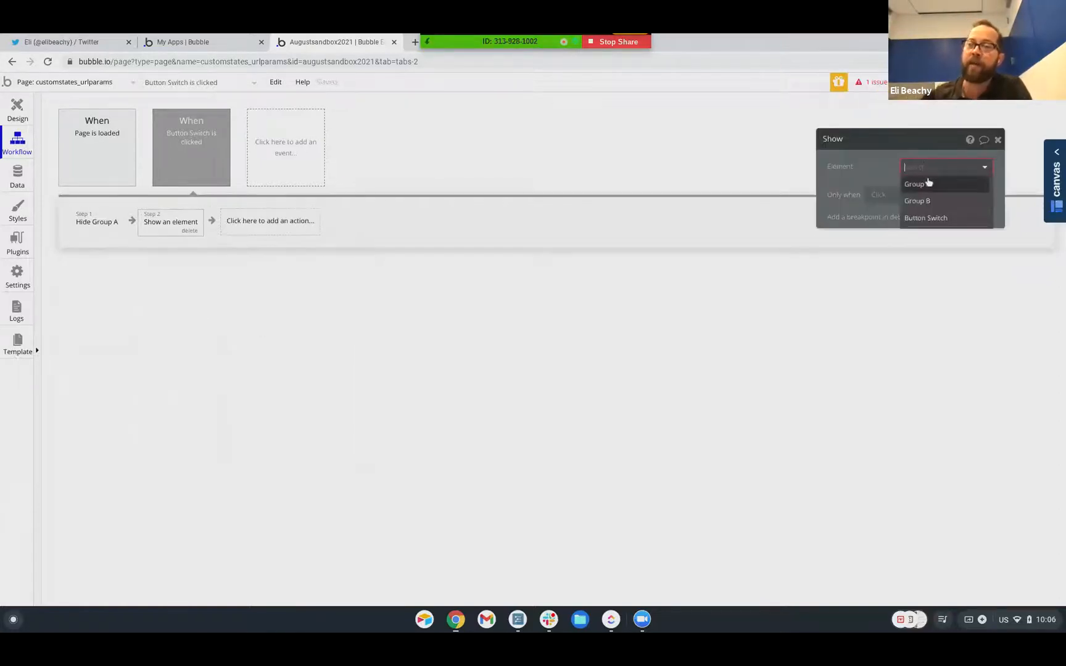
left_click(926, 200)
left_click(1019, 82)
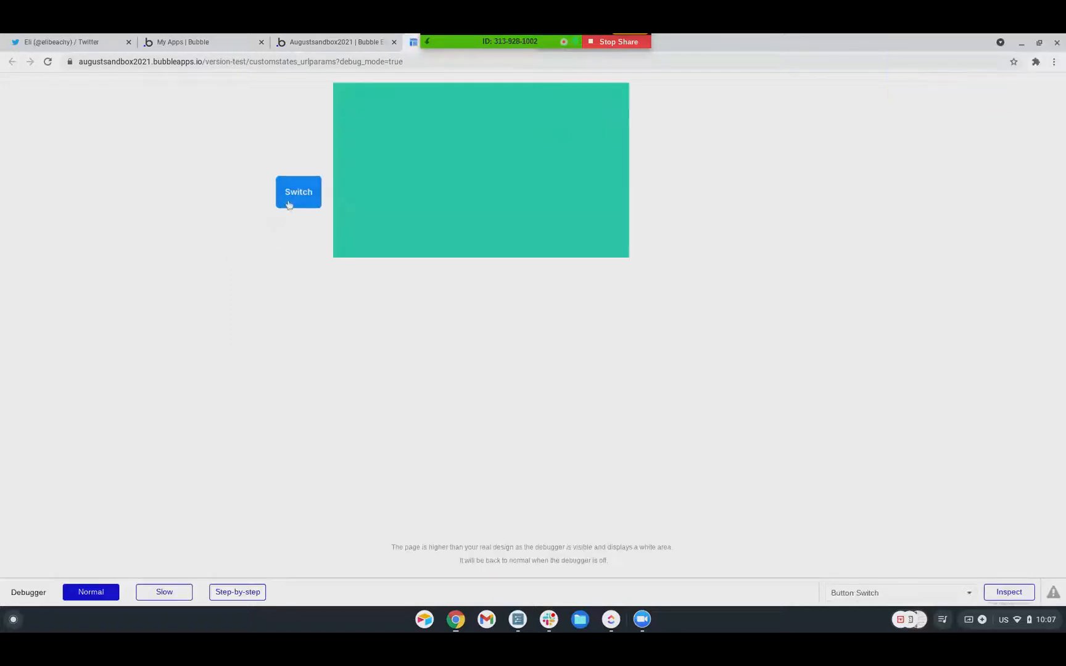
Press Switch in the preview to swap green for blue, then return to the editor
left_click(295, 196)
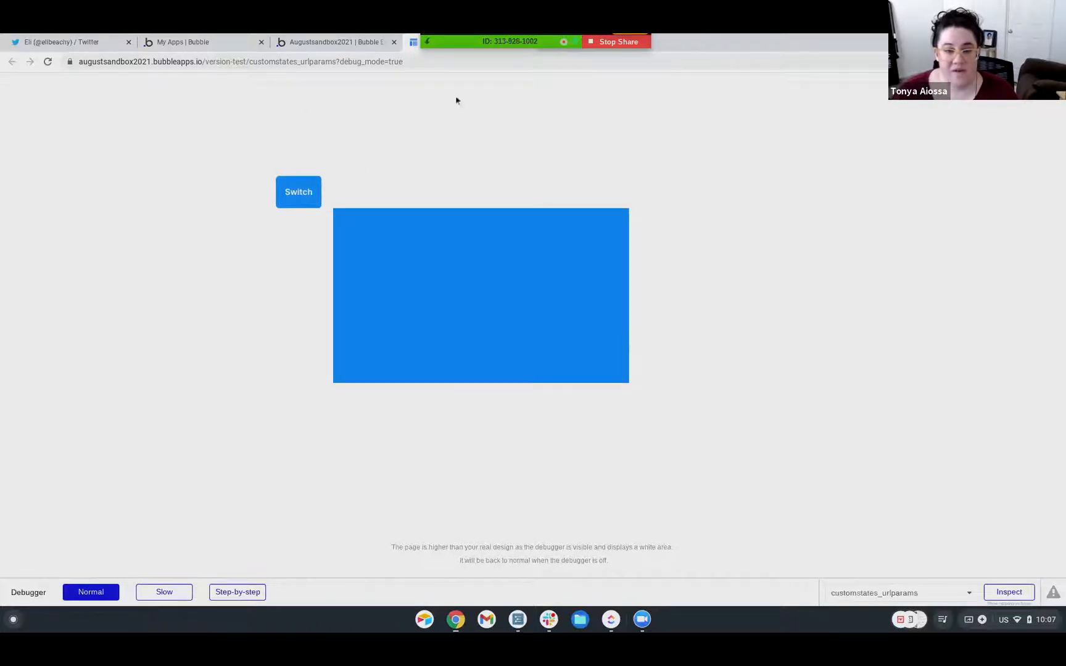
left_click(308, 48)
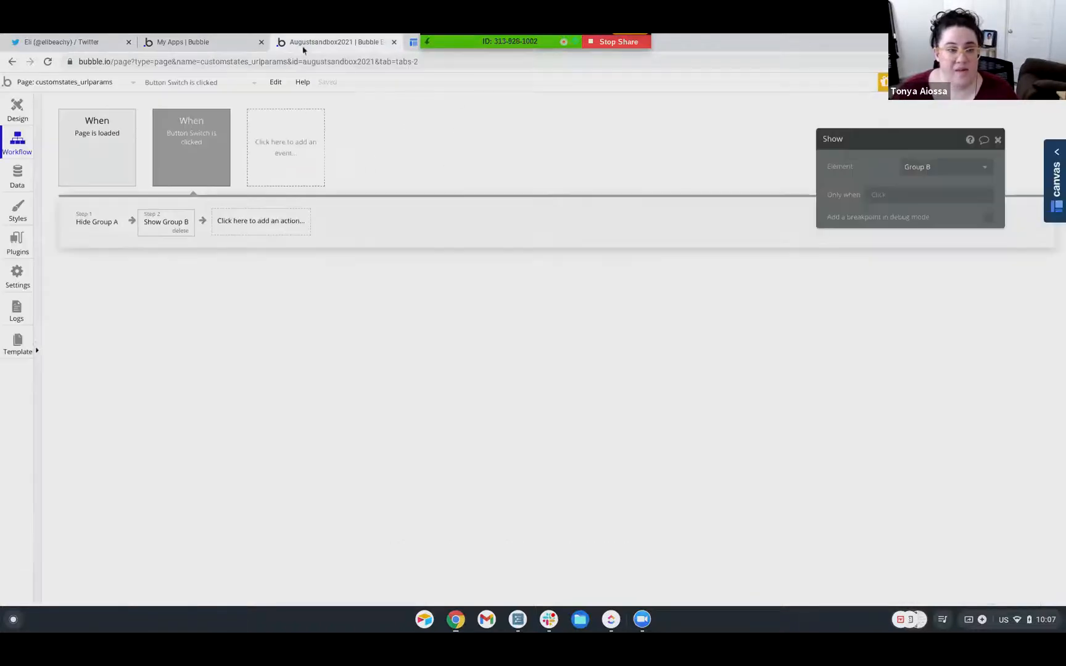
Select both the green and blue groups and nudge them upward
left_click(19, 114)
left_click(543, 235)
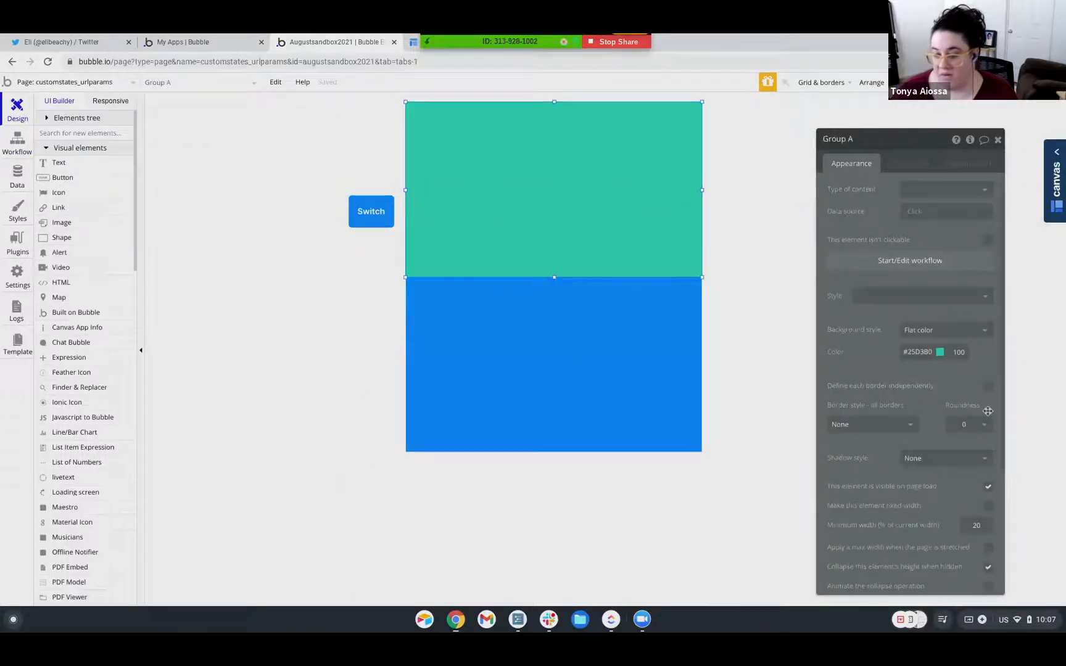
scroll(937, 504, "down", 1)
scroll(937, 505, "down", 2)
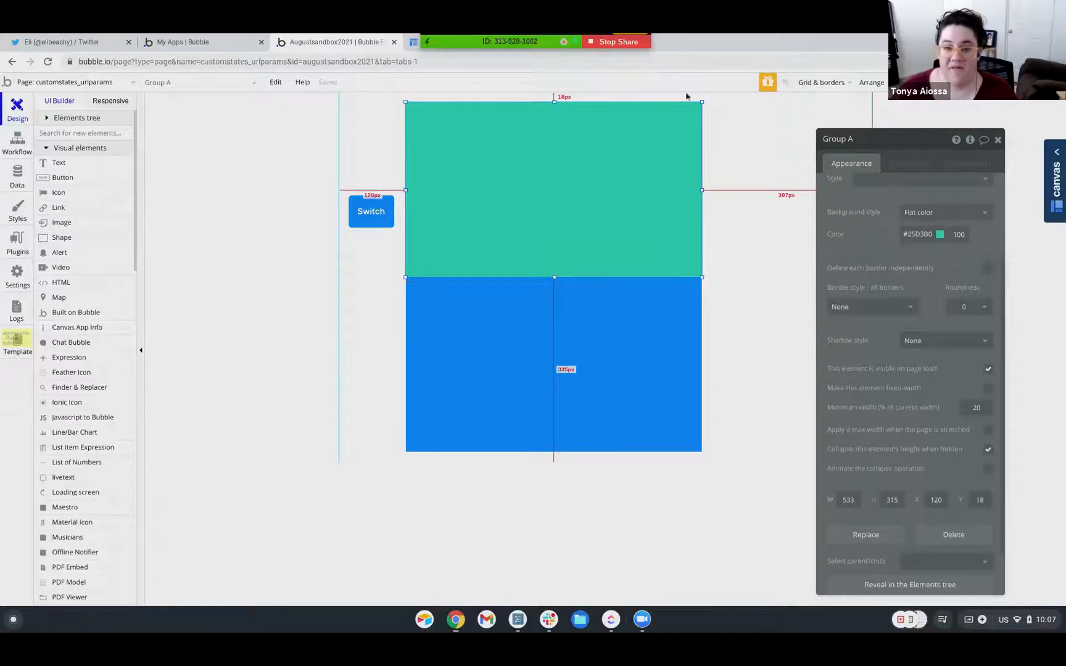
left_click_drag(723, 477, 397, 102)
key("Up")
key("Up")
key("Up")
key("Up")
key("Up")
key("Up")
key("Up")
key("Up")
key("Up")
key("Up")
key("Up")
key("Up")
key("Up")
key("Up")
key("Up")
key("Up")
key("Up")
key("Up")
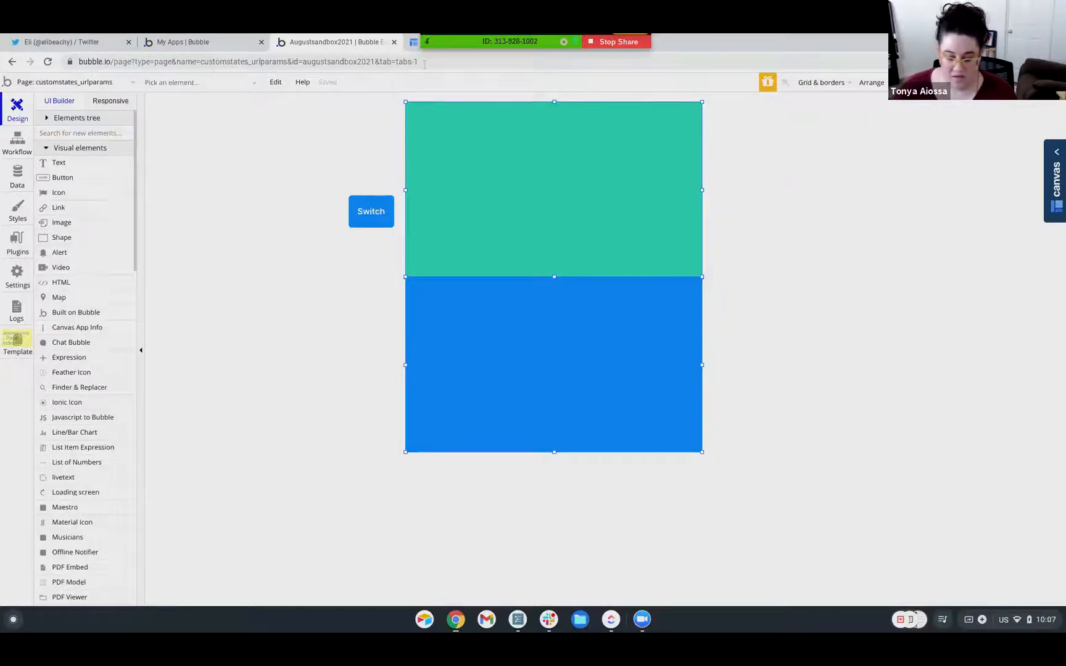
Move the Switch button below the blue group and reopen the preview
double_click(612, 240)
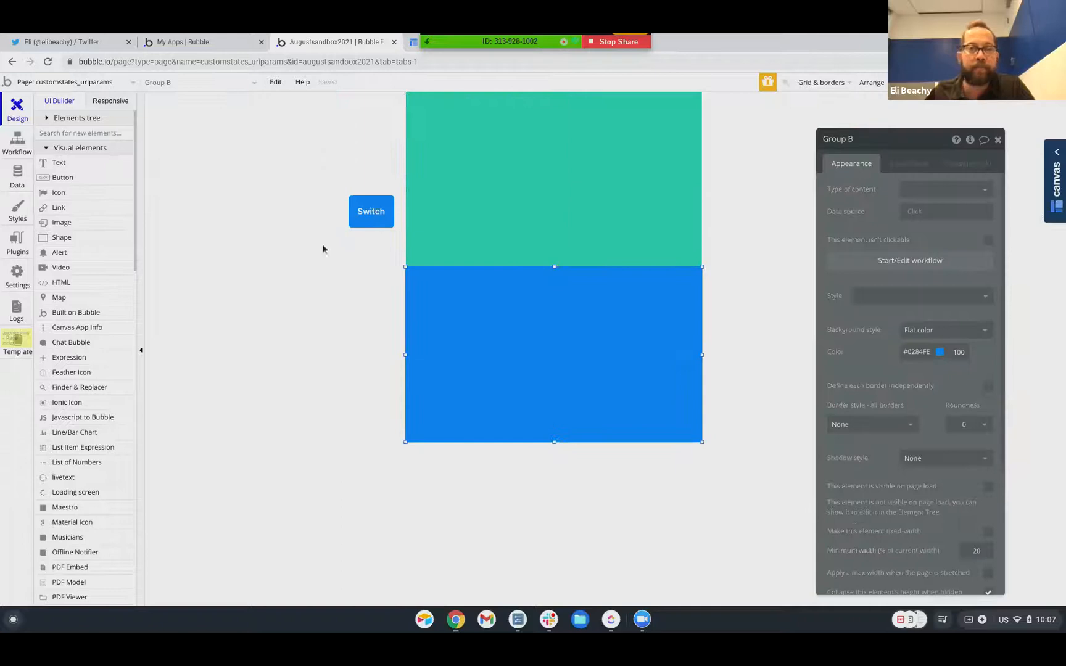
left_click_drag(370, 212, 538, 463)
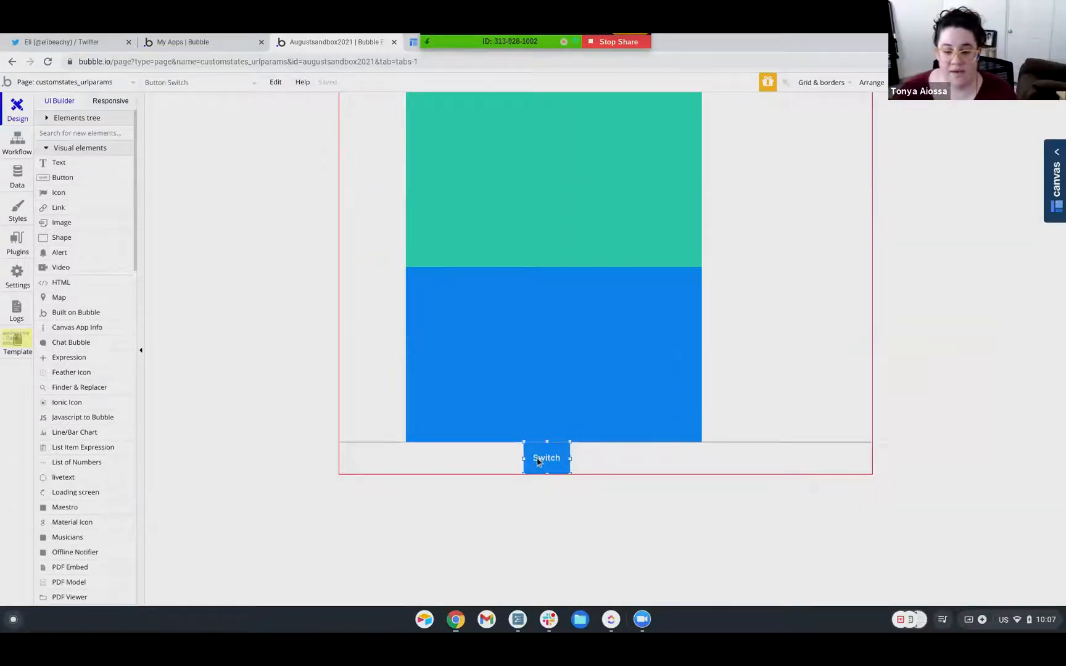
double_click(538, 462)
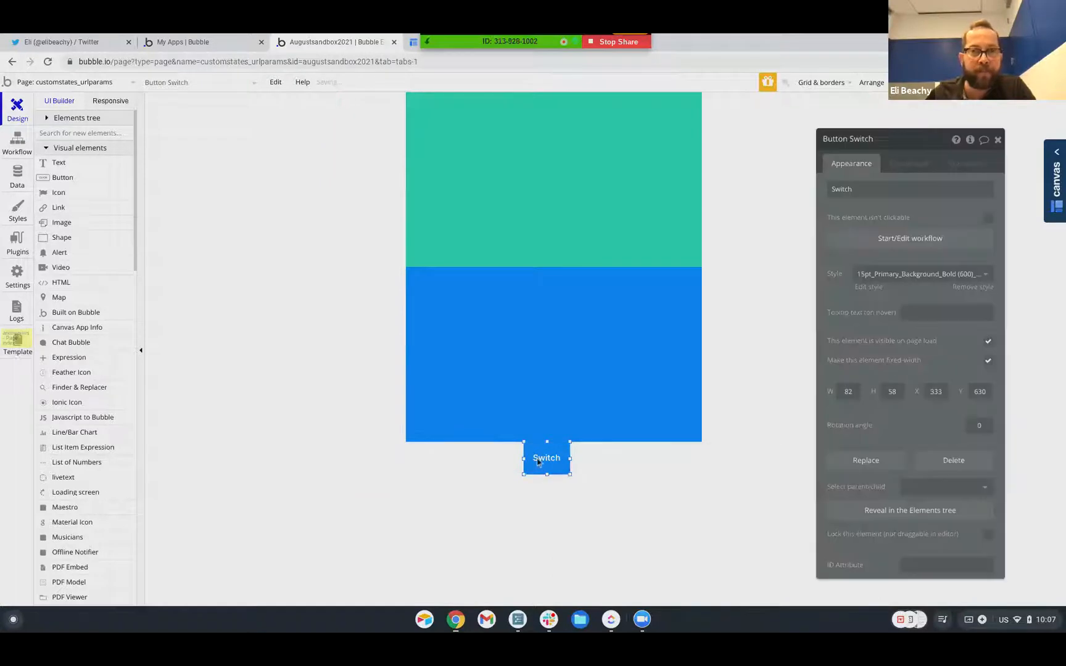
left_click(915, 241)
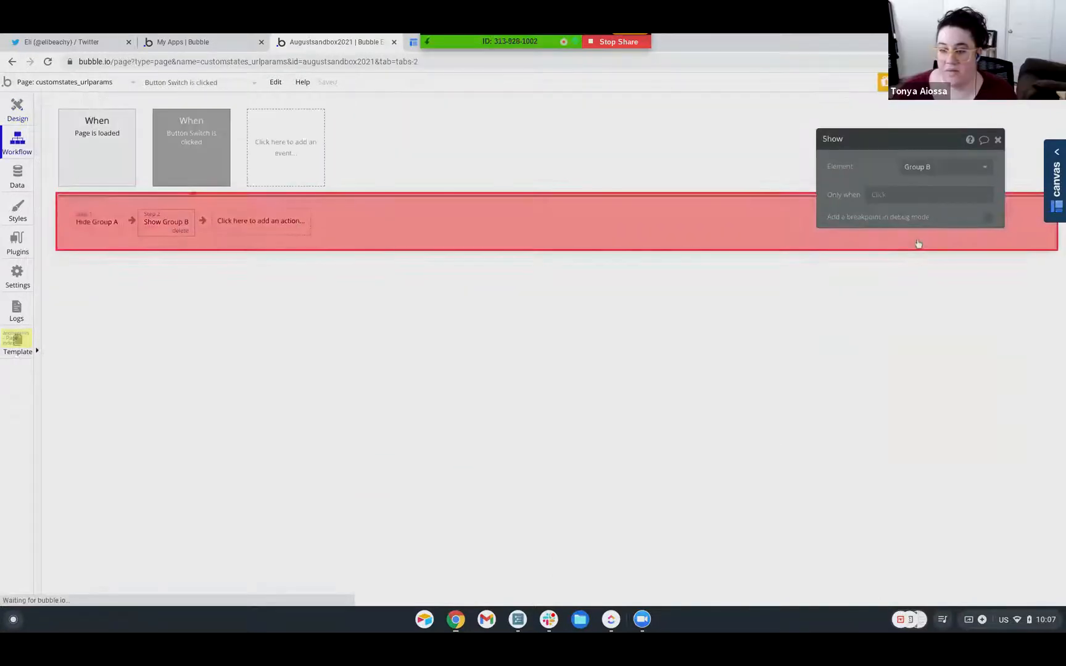
left_click(1009, 82)
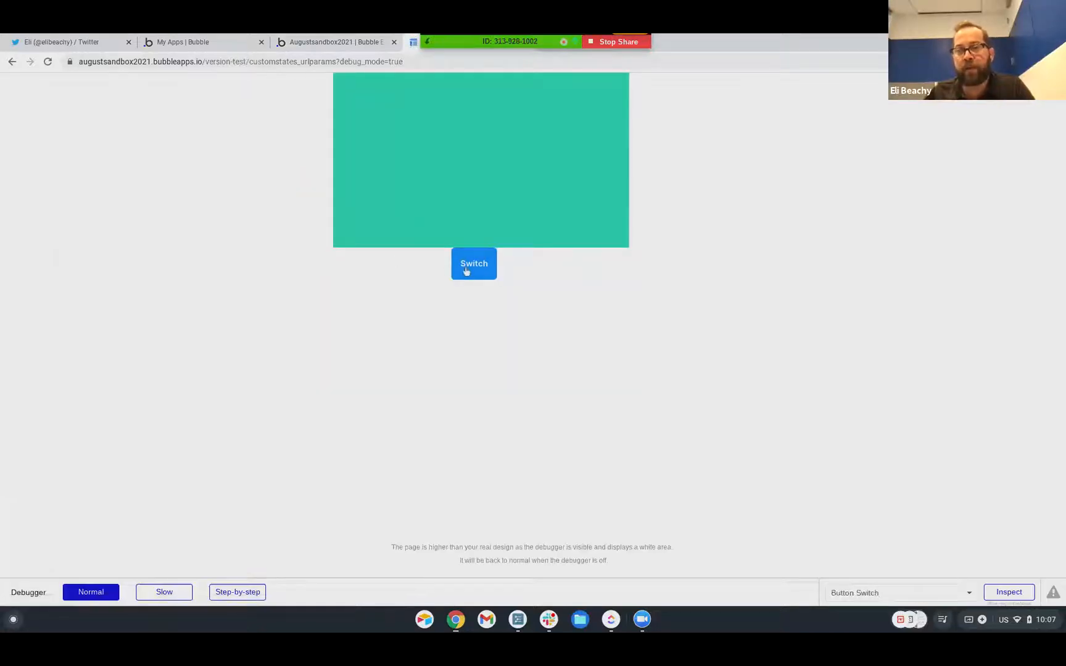
left_click(471, 269)
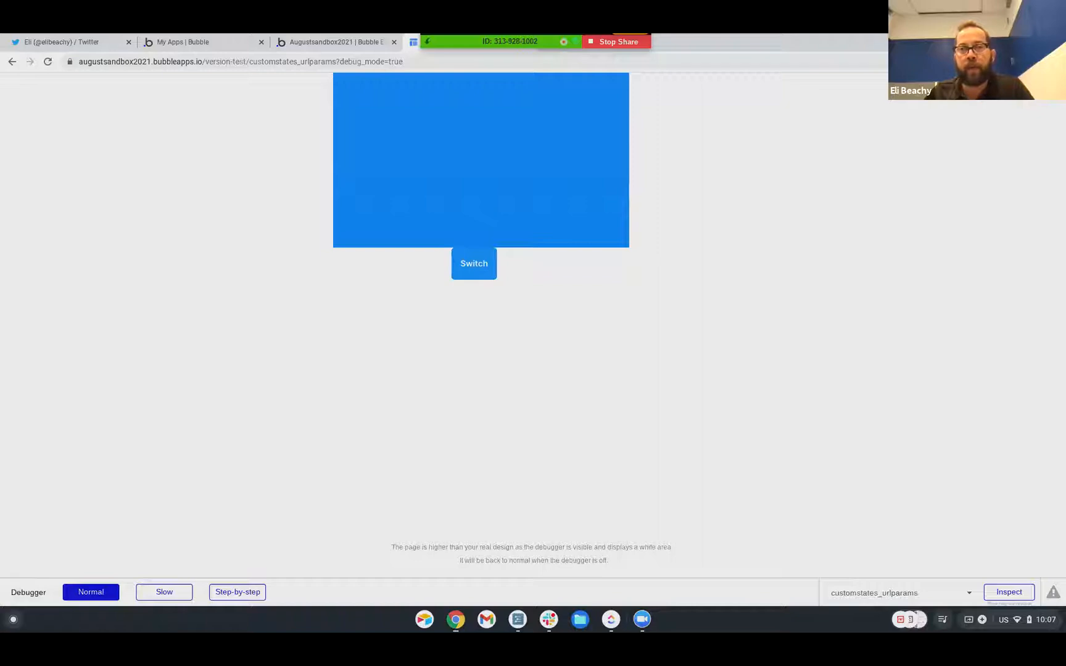
key("ctrl+r")
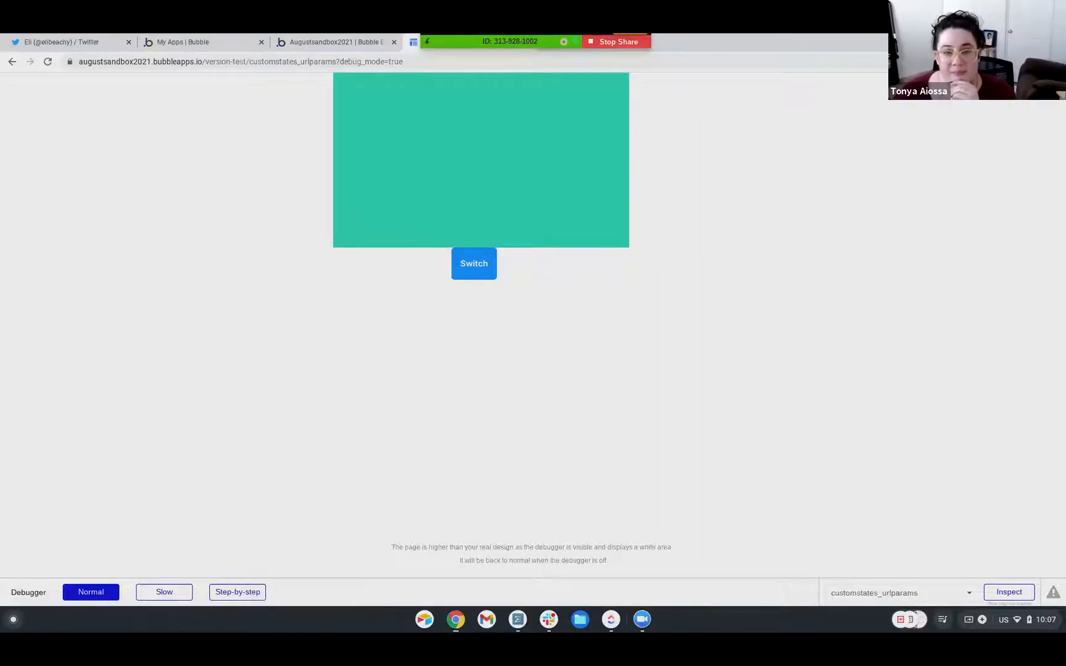
left_click(474, 269)
key("ctrl+r")
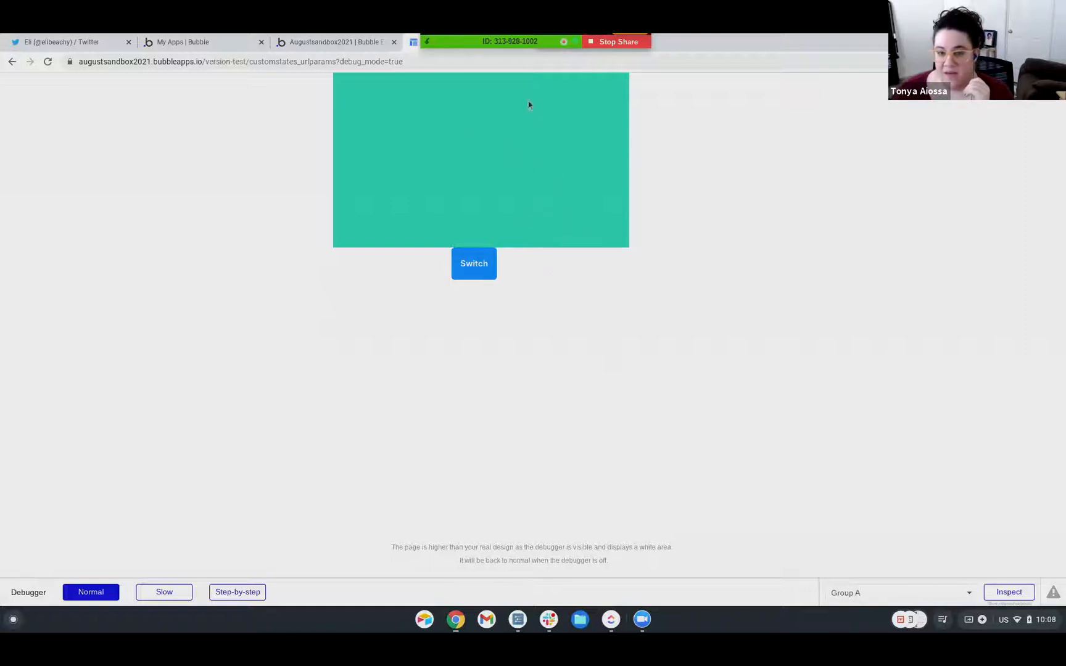
Press Switch in the preview so blue Group B replaces the teal group
left_click(473, 267)
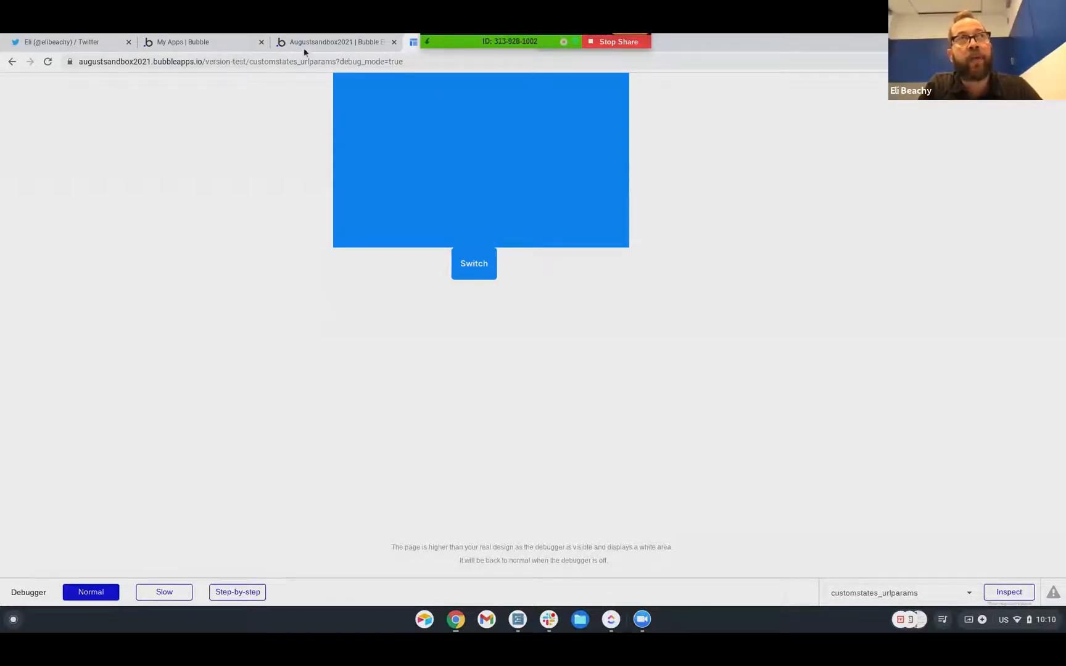
Begin an address-bar search for 'How Big Can You Grow On Bubble', cancel it, and return to the editor
left_click(330, 64)
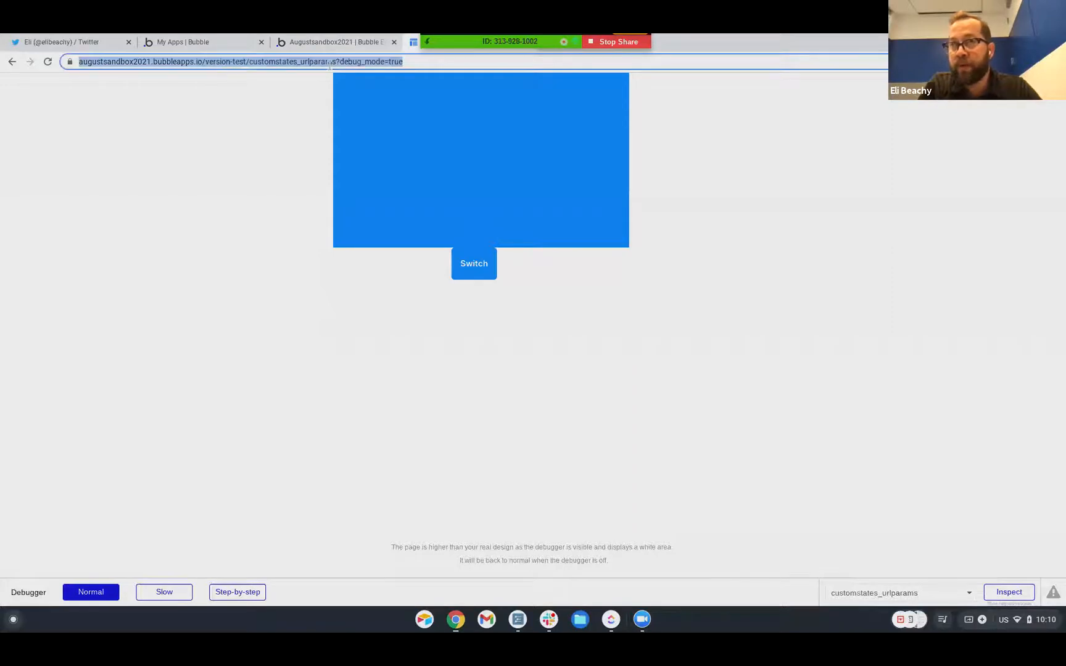
type("How Big ")
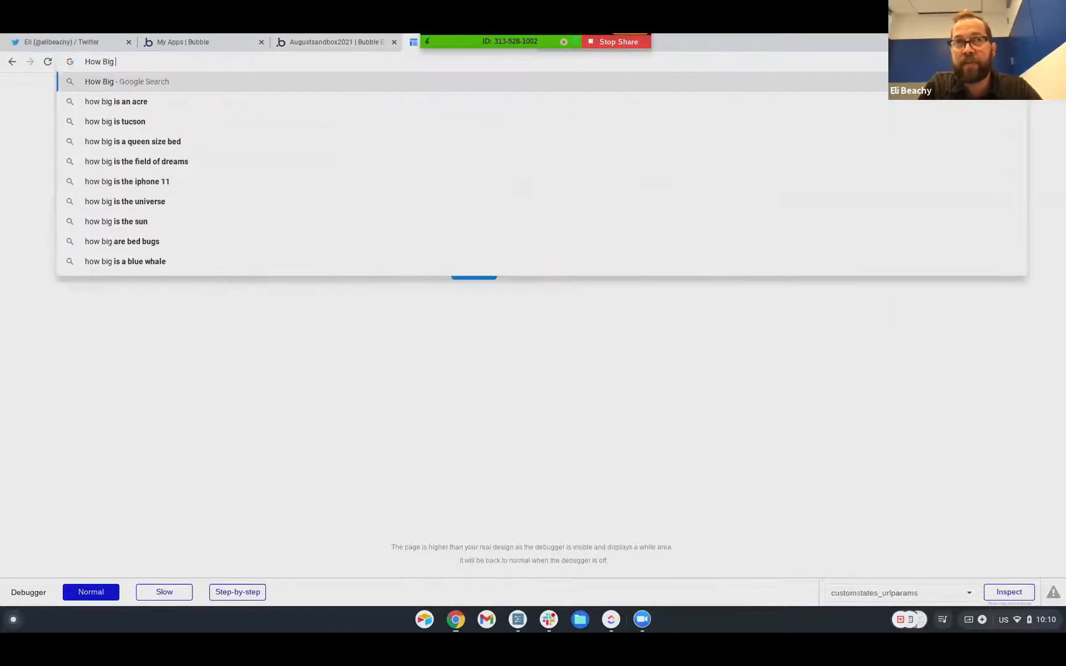
type("Can ")
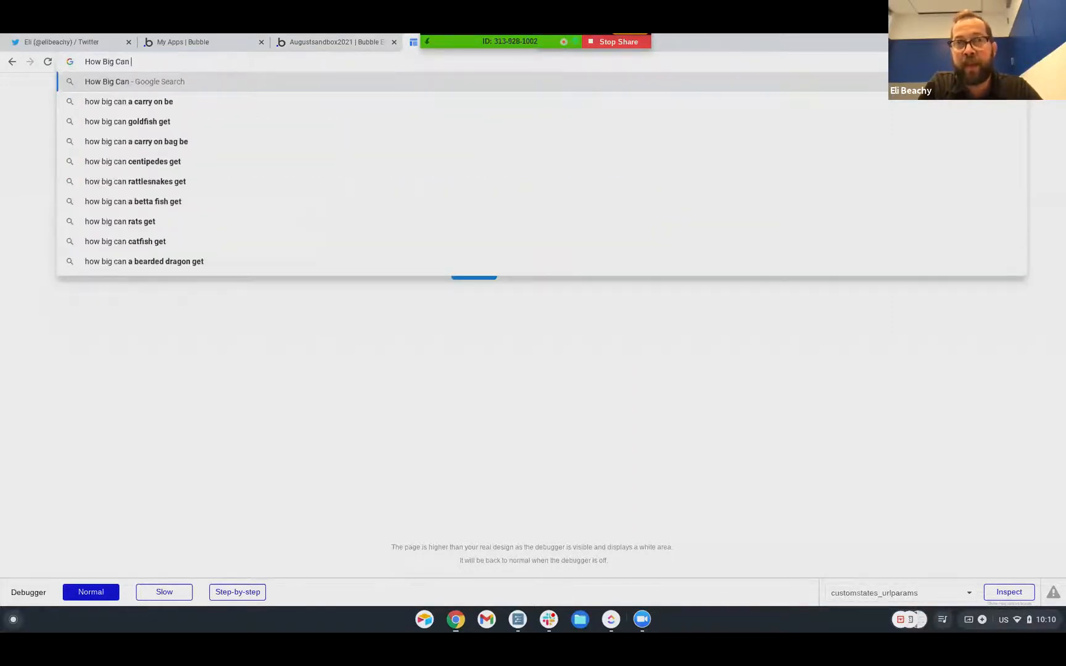
type("You Grow On ")
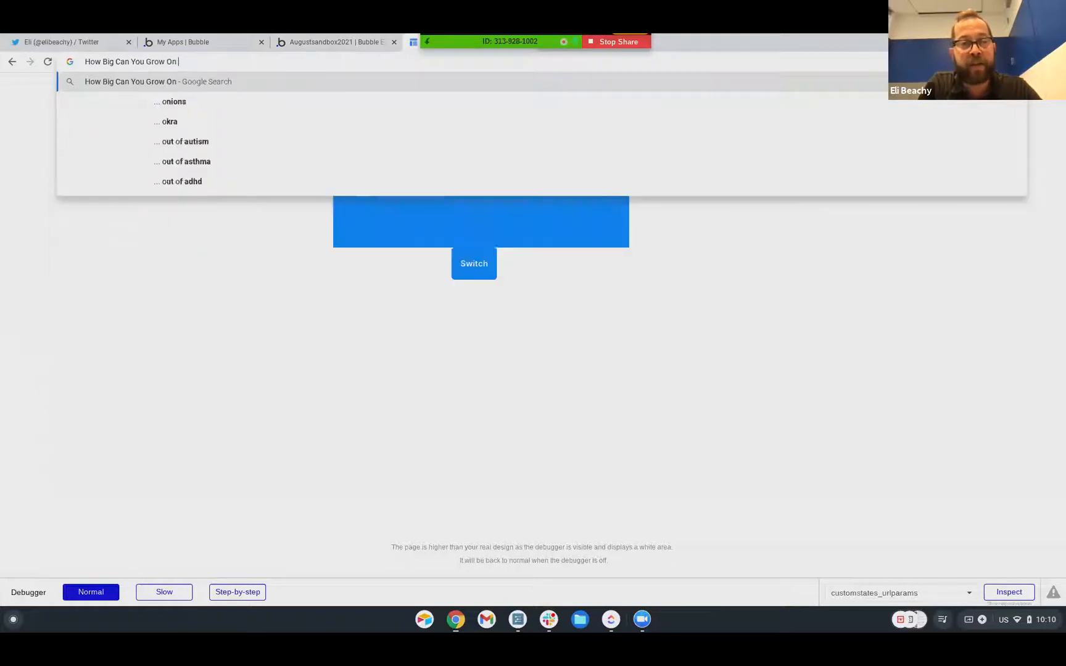
type("Bubble")
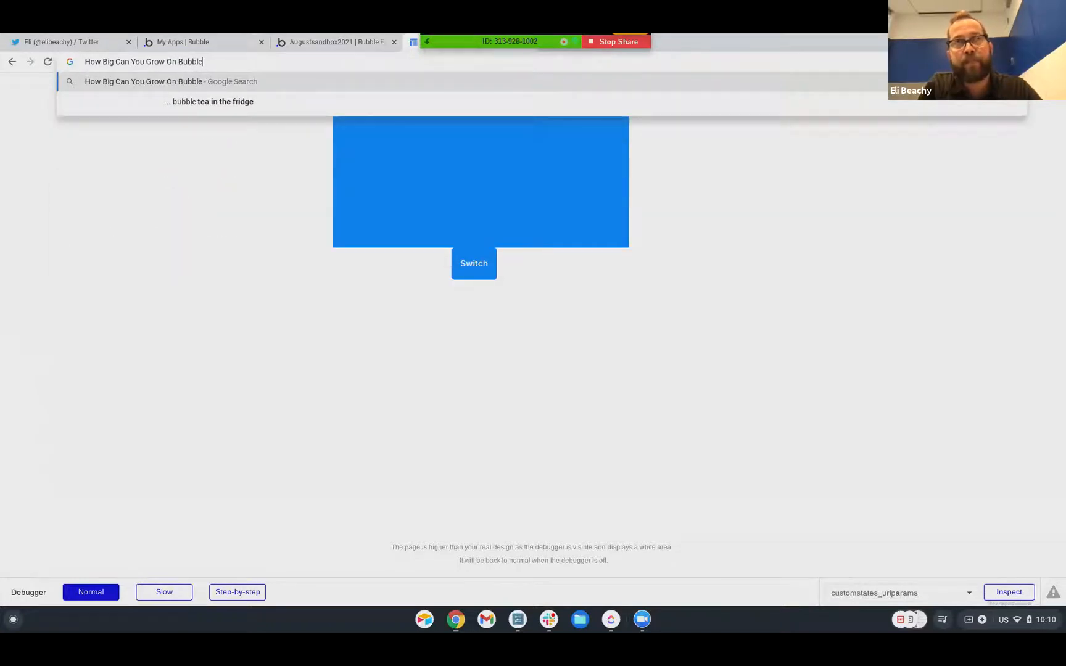
left_click(239, 227)
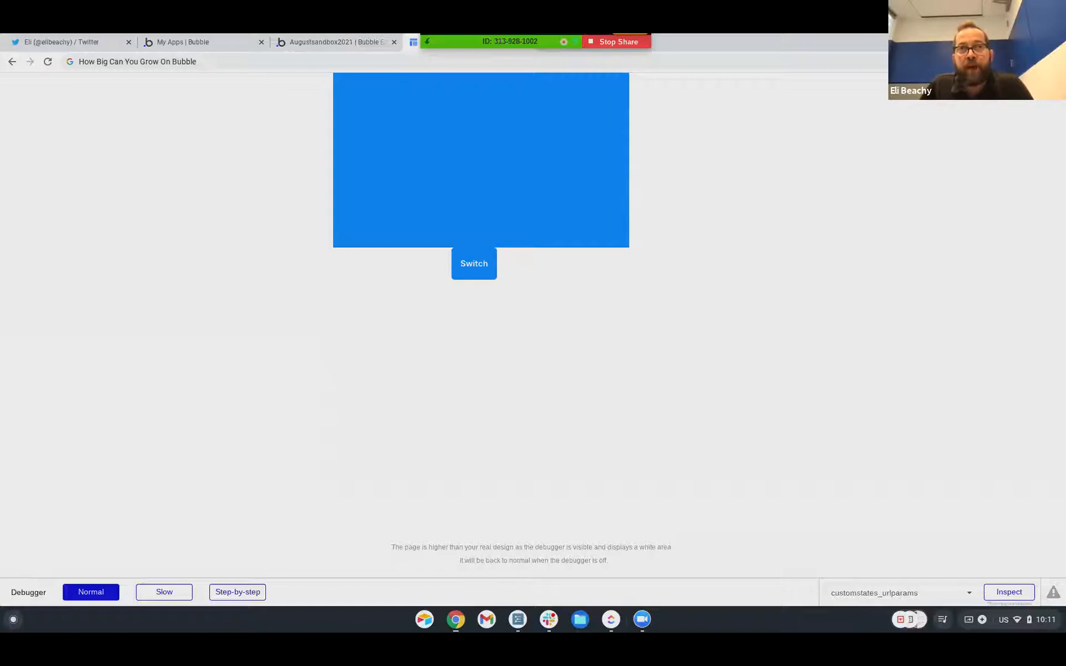
left_click(305, 43)
Open the Data tab's Data types list and review the User type's fields
left_click(18, 175)
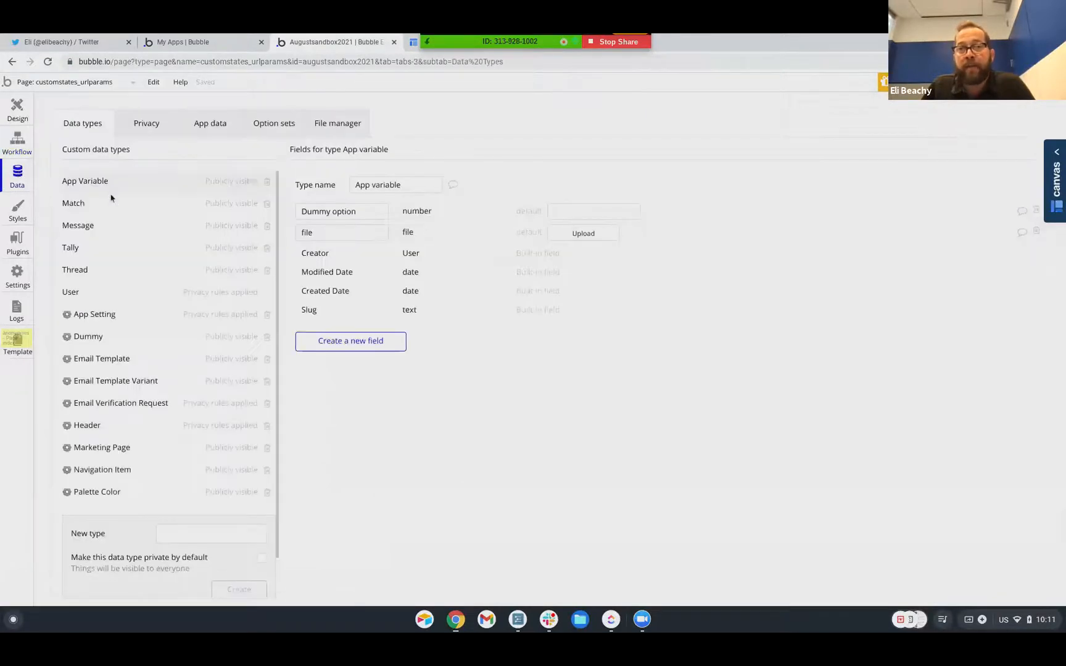
scroll(109, 200, "down", 1)
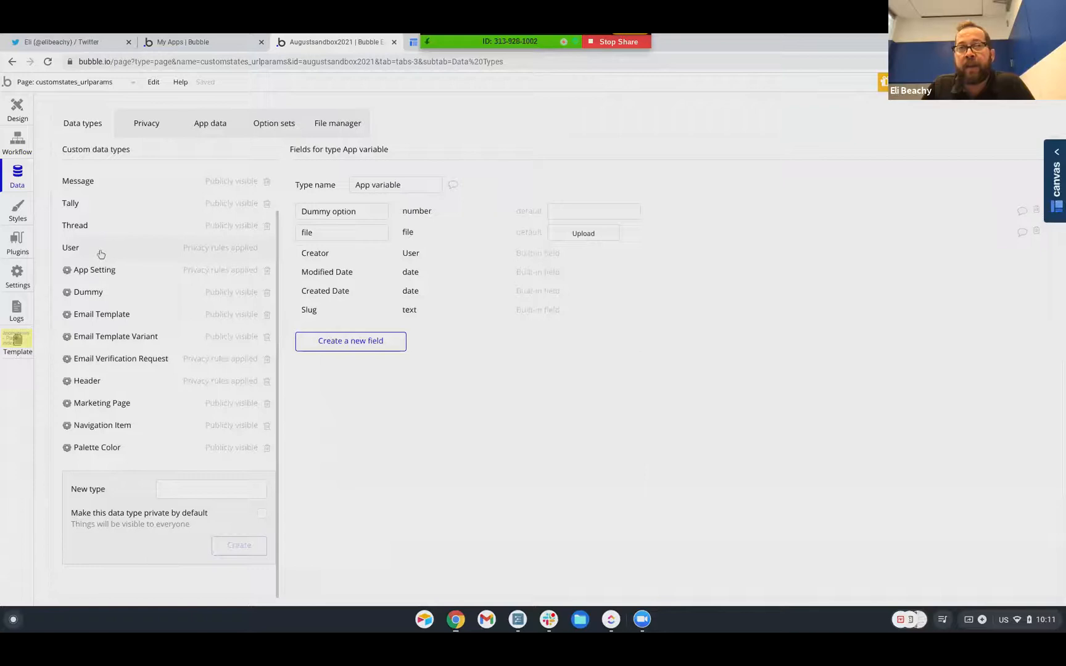
left_click(101, 254)
scroll(503, 311, "down", 1)
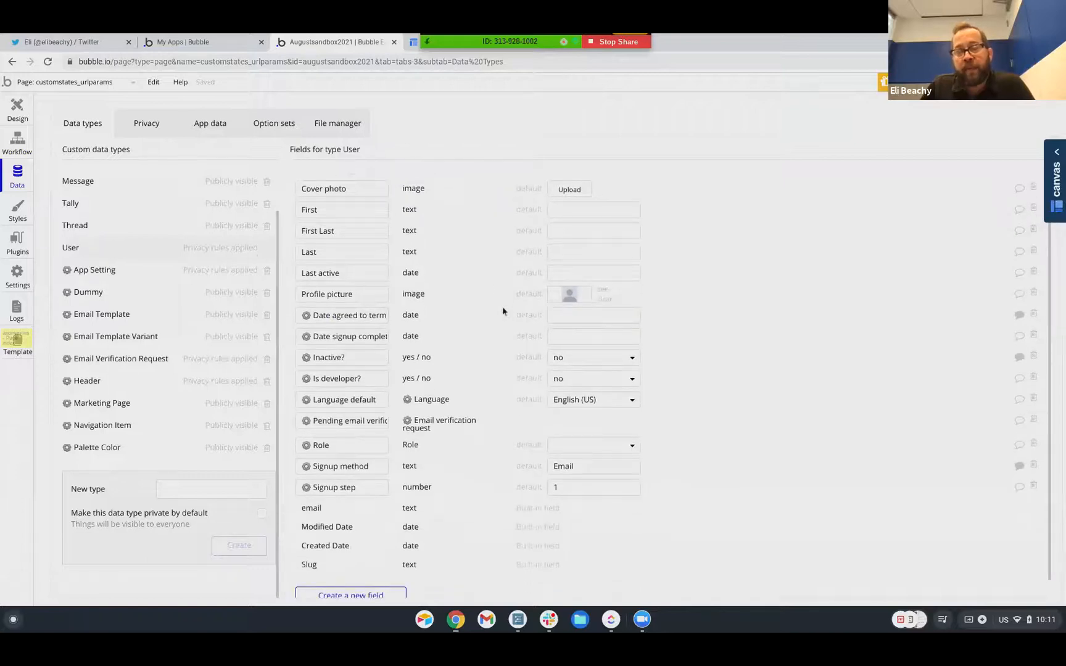
scroll(484, 310, "down", 1)
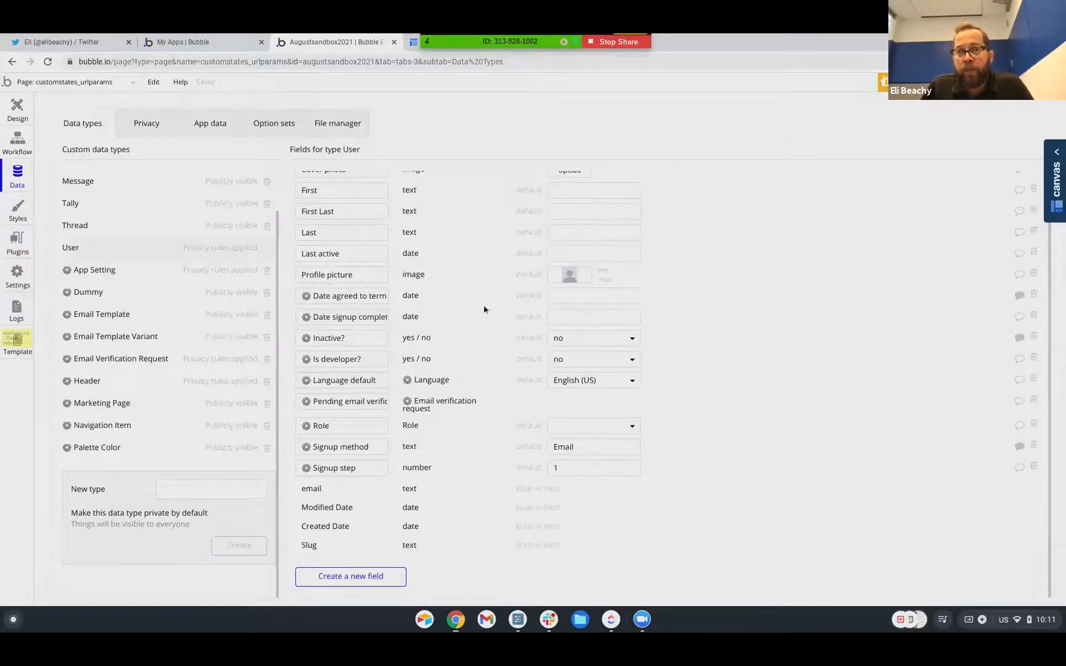
scroll(485, 310, "up", 2)
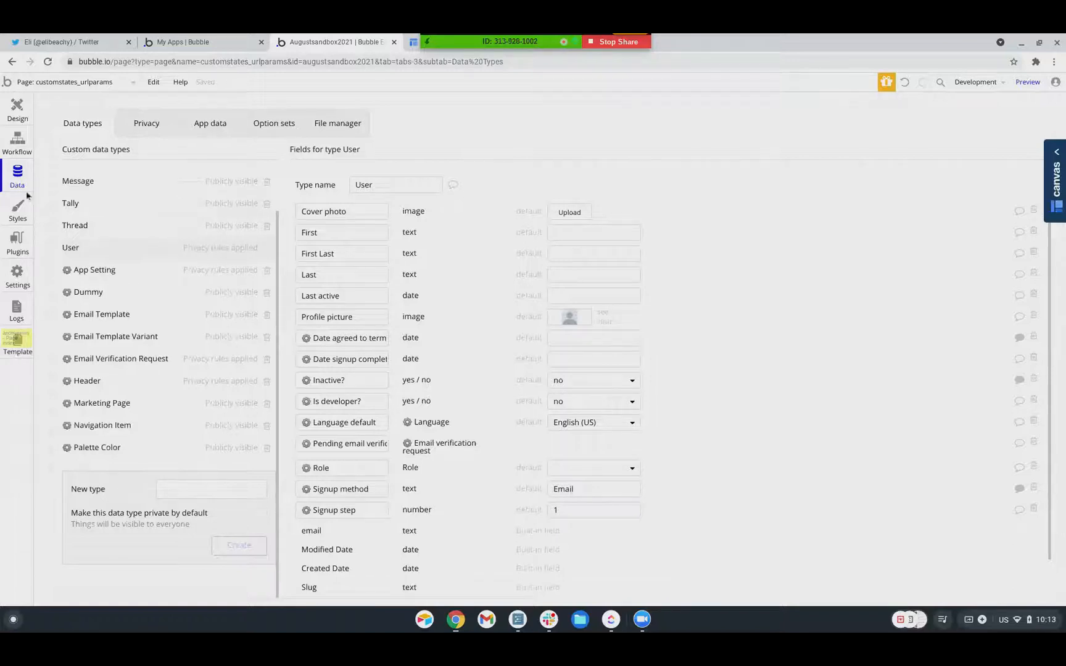
View the installed plugins list and open the Install New Plugins catalogue
left_click(17, 245)
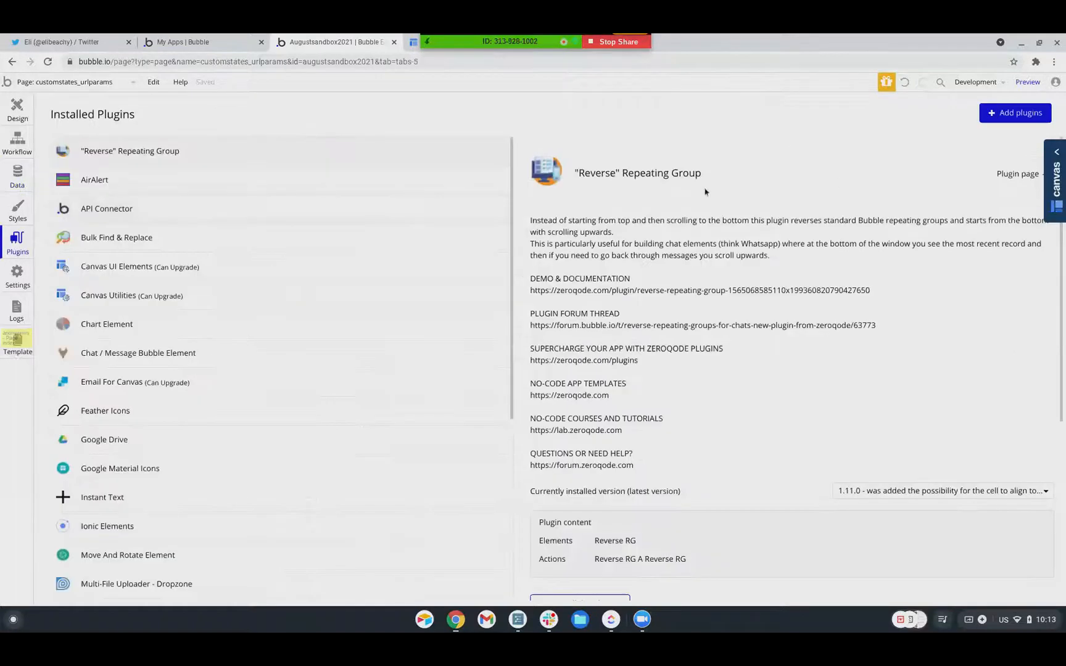
left_click(1018, 112)
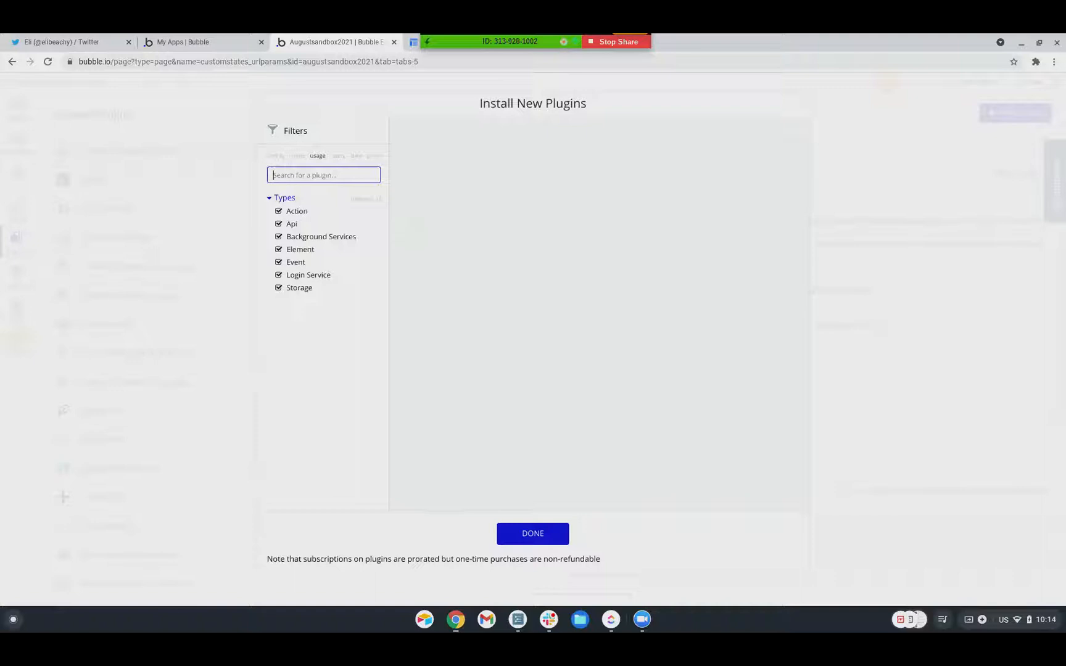
Search the plugin catalogue for 'Parabola' and select the search term
type("Parabola")
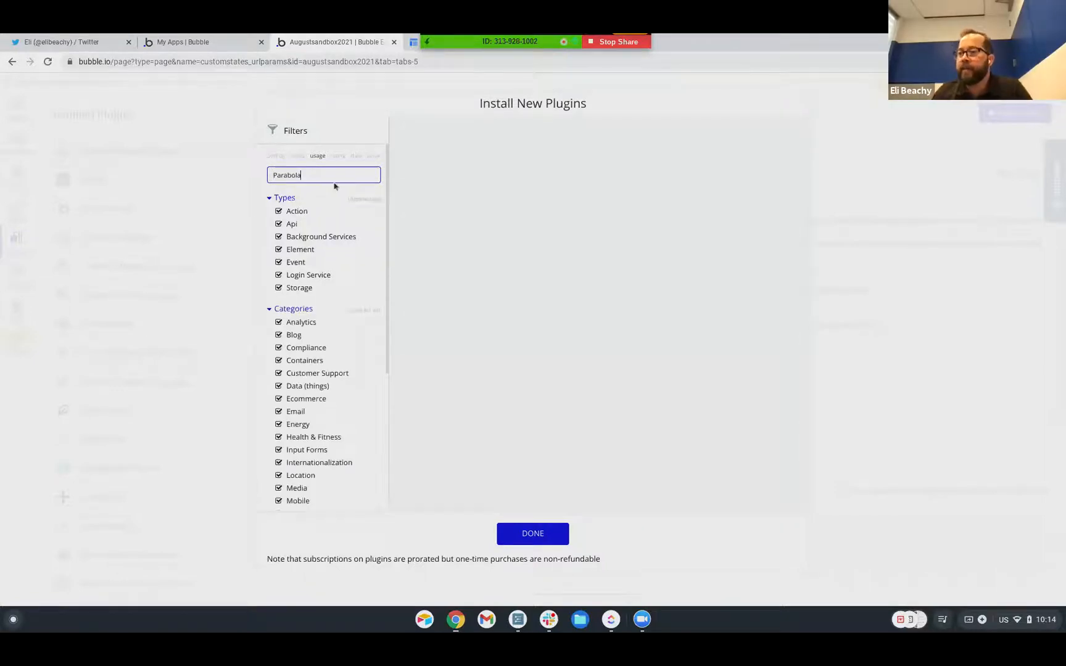
double_click(296, 173)
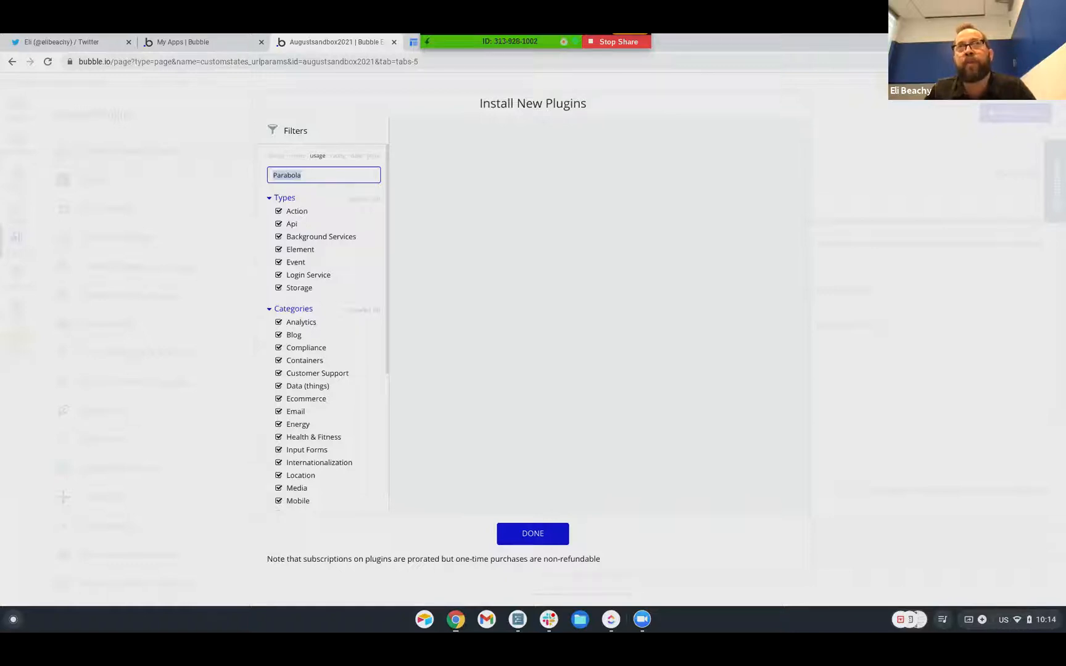
Close the plugin catalogue, view API Connector's details, then show the App data views list
left_click(541, 534)
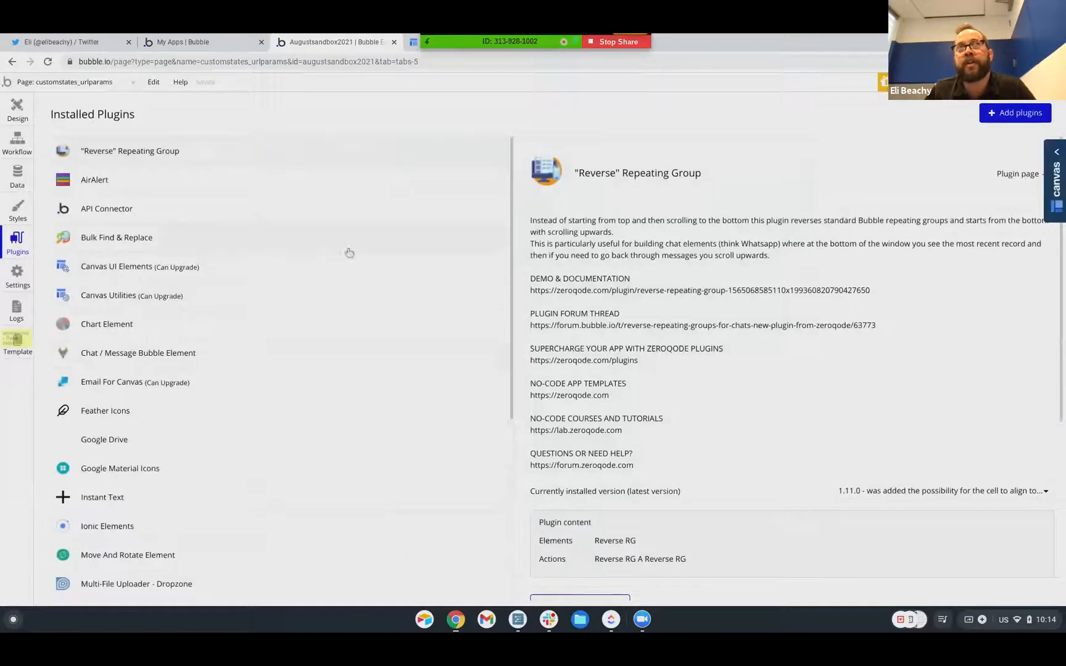
left_click(356, 215)
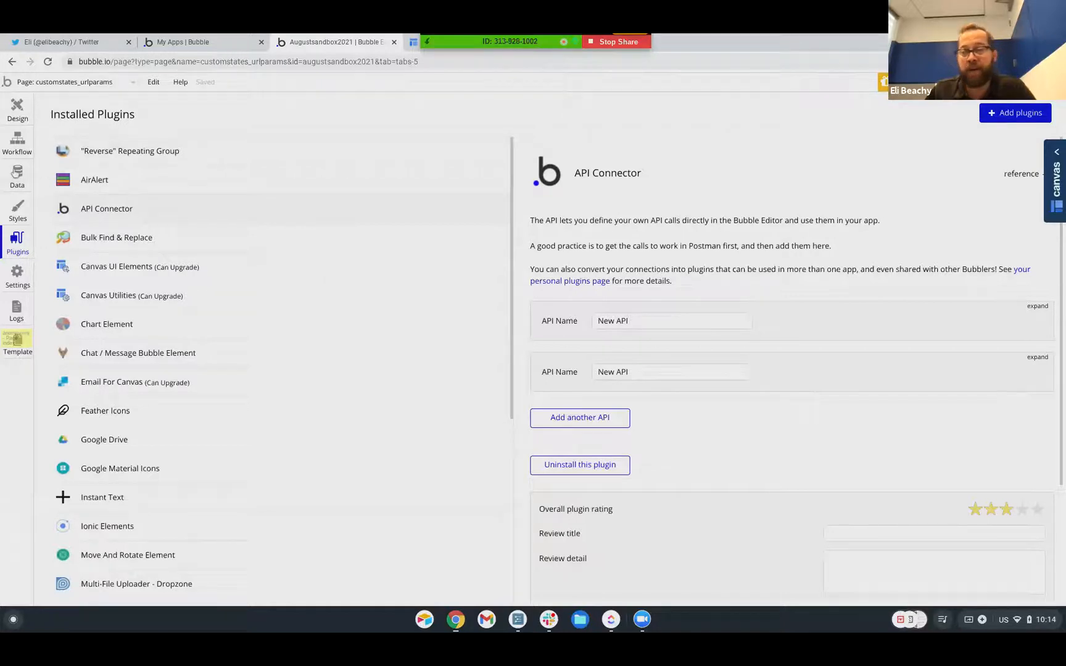
left_click(17, 175)
left_click(216, 120)
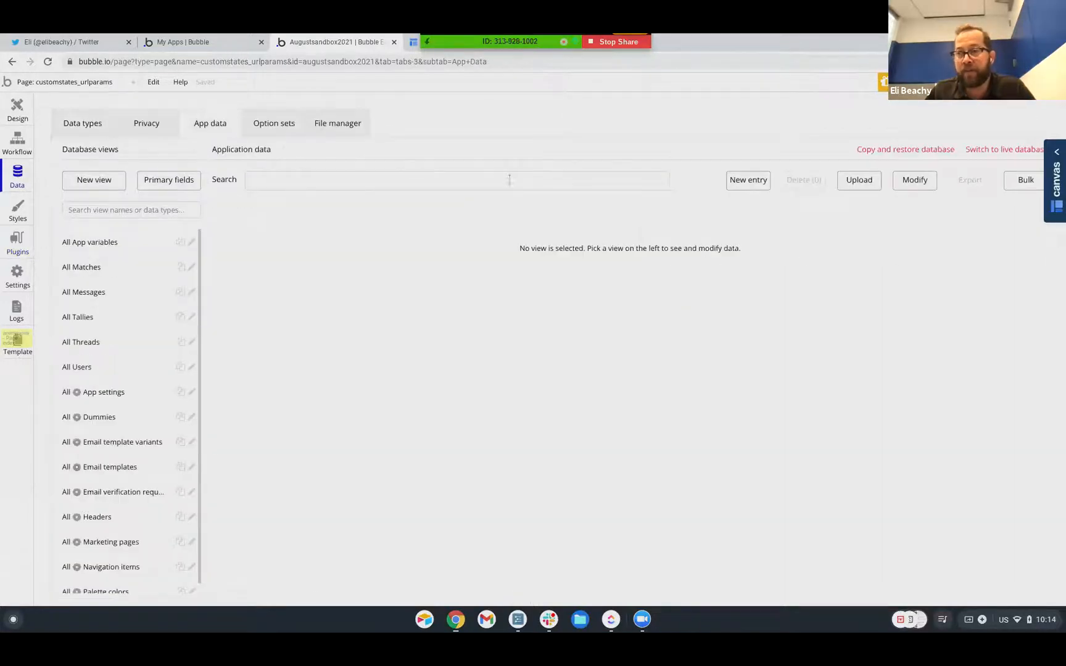
Open the App data CSV upload dialog, then open easycsv.io via a web search for 'easycsv'
left_click(868, 185)
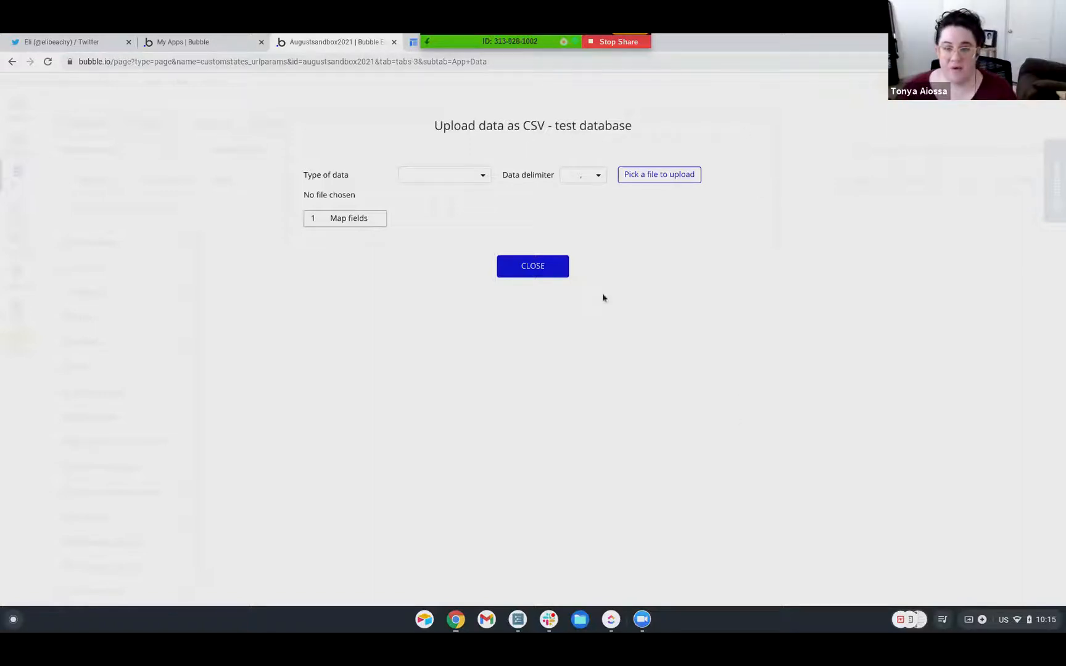
left_click(384, 64)
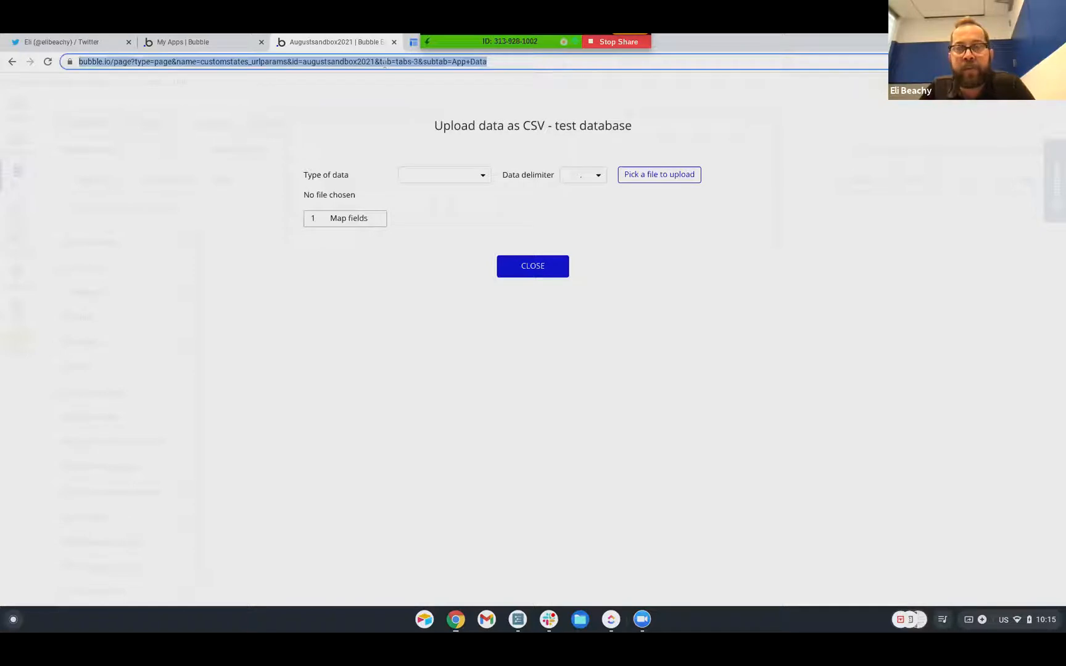
left_click(239, 43)
type("easycsv")
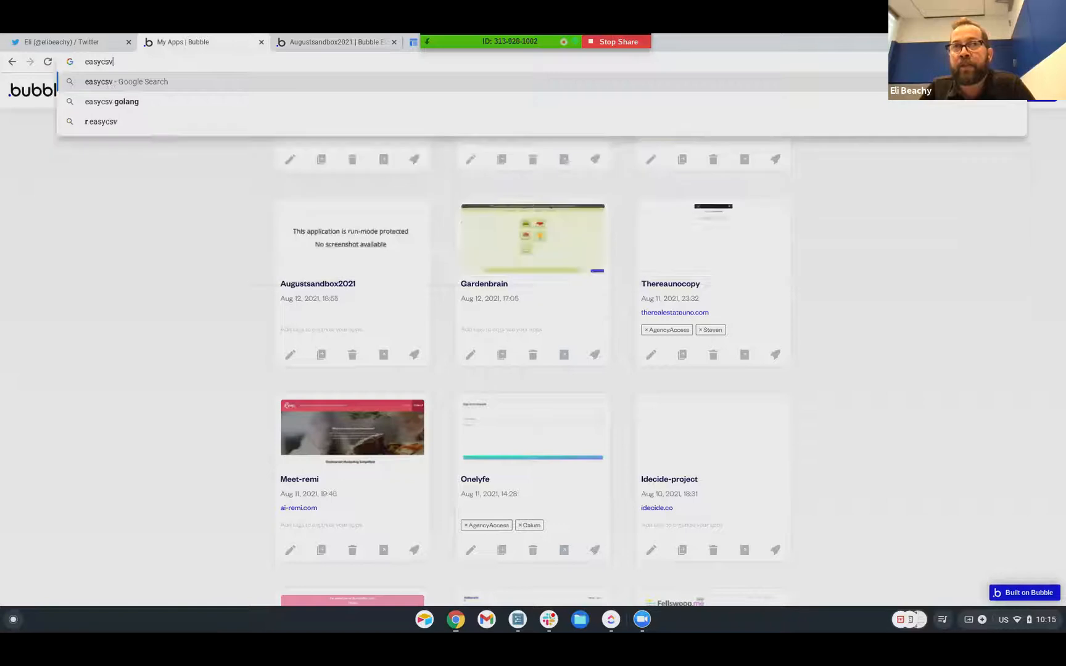
key("Return")
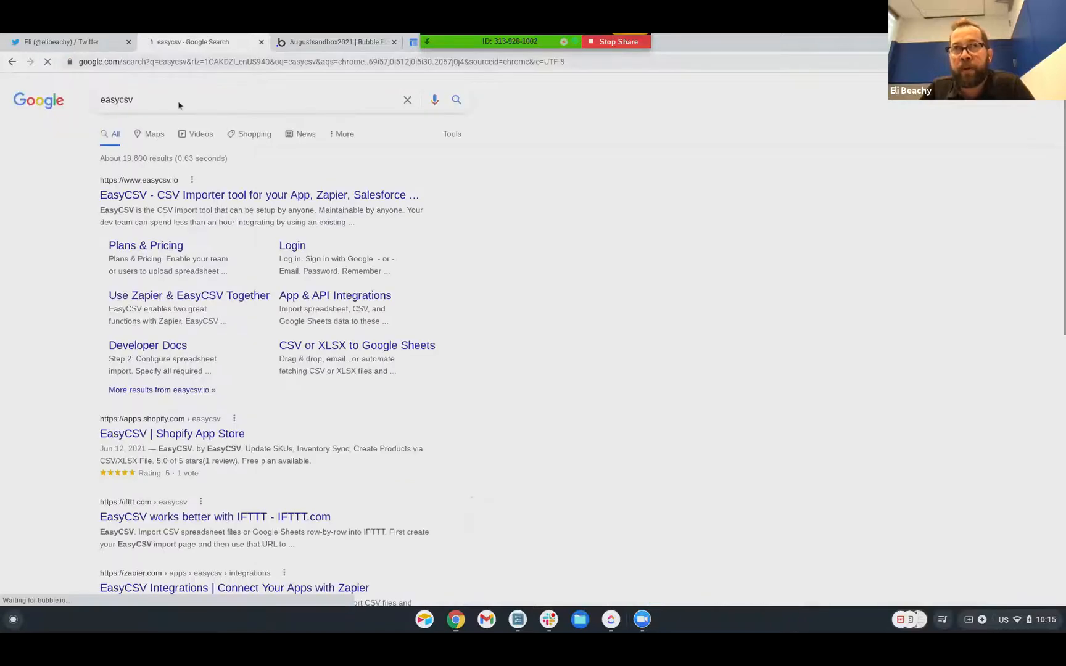
left_click(119, 197)
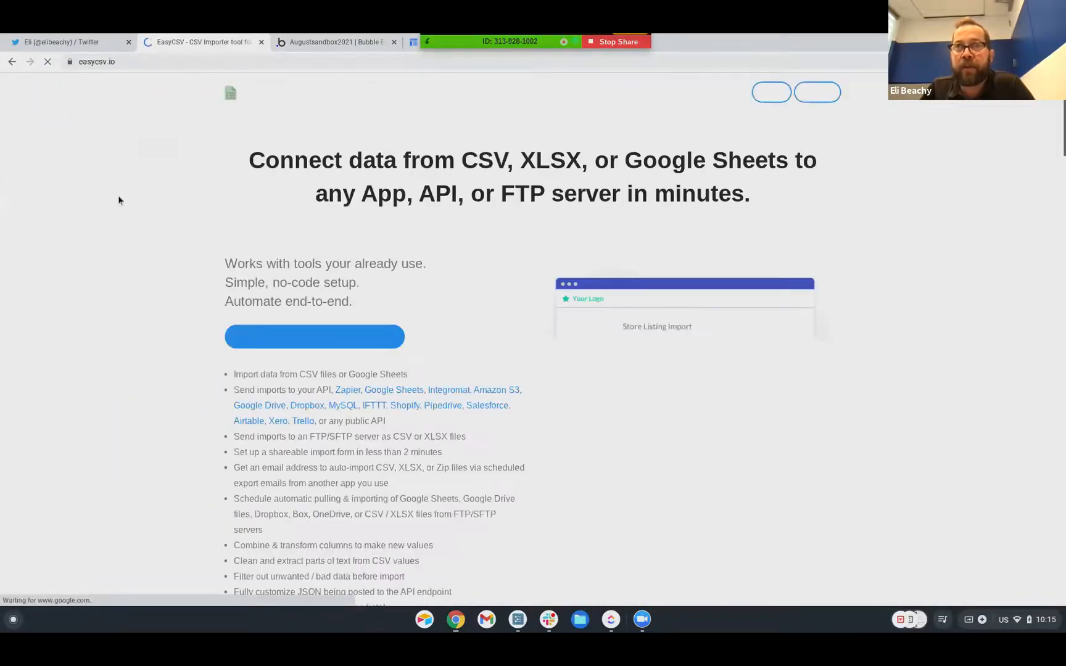
scroll(448, 231, "down", 1)
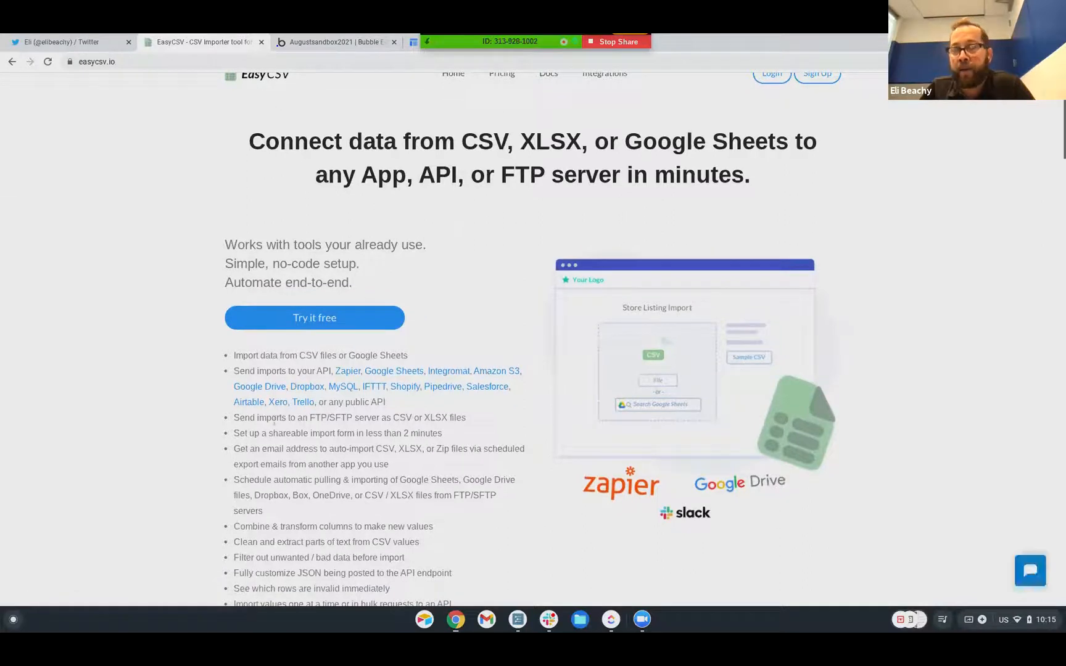
scroll(477, 373, "up", 1)
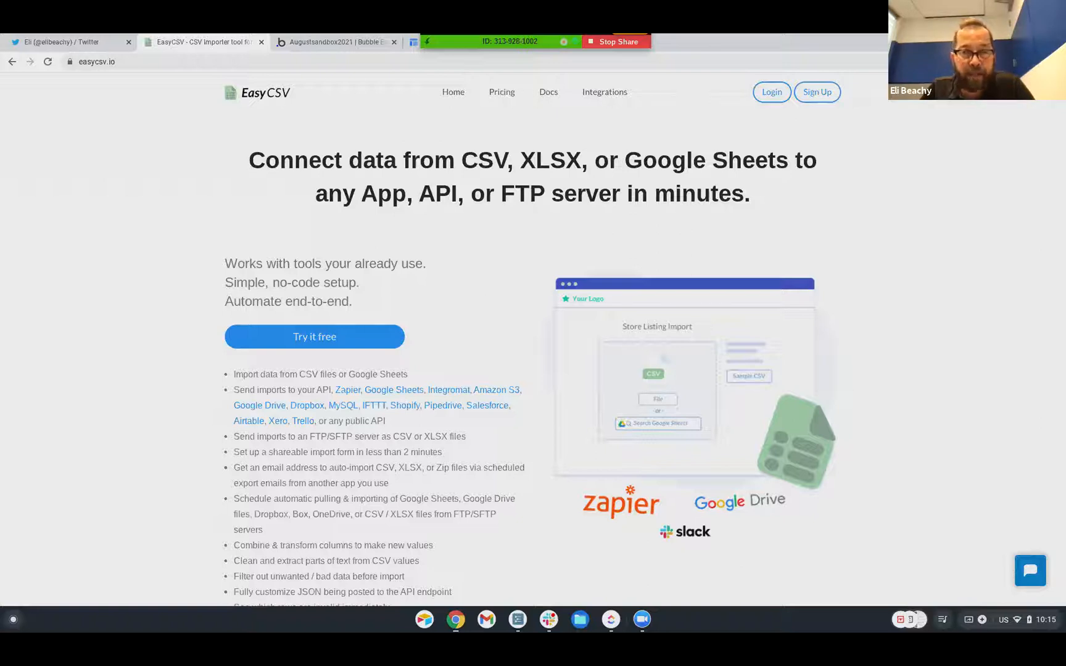
scroll(479, 383, "down", 1)
scroll(479, 383, "up", 1)
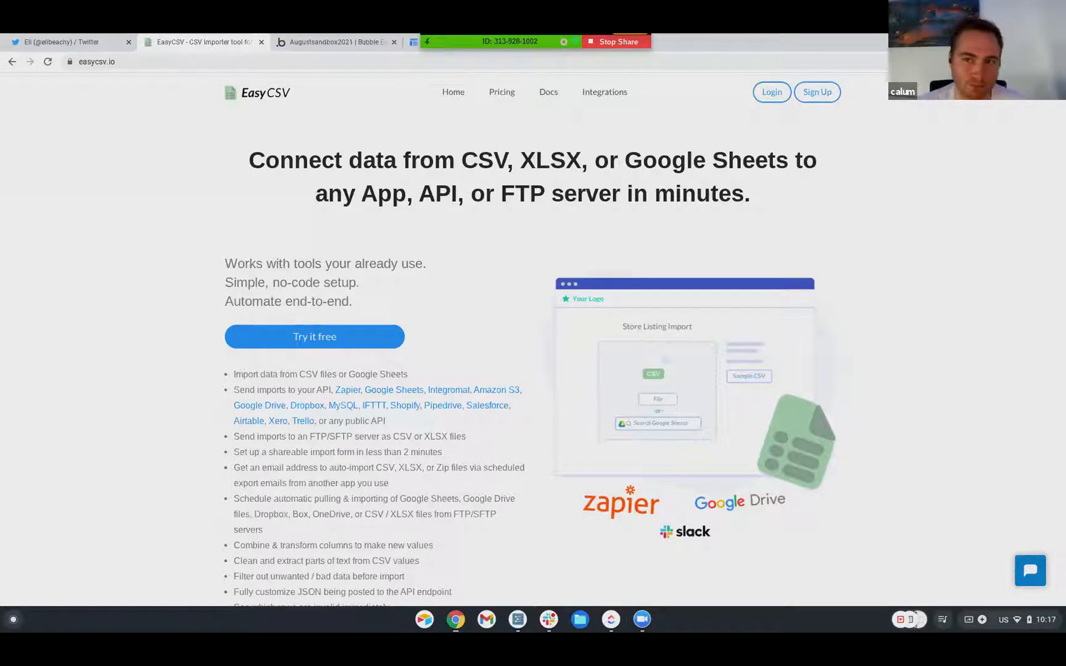
Search Google for 'what is a pwa' and read the Progressive Web Apps knowledge panel
left_click(226, 62)
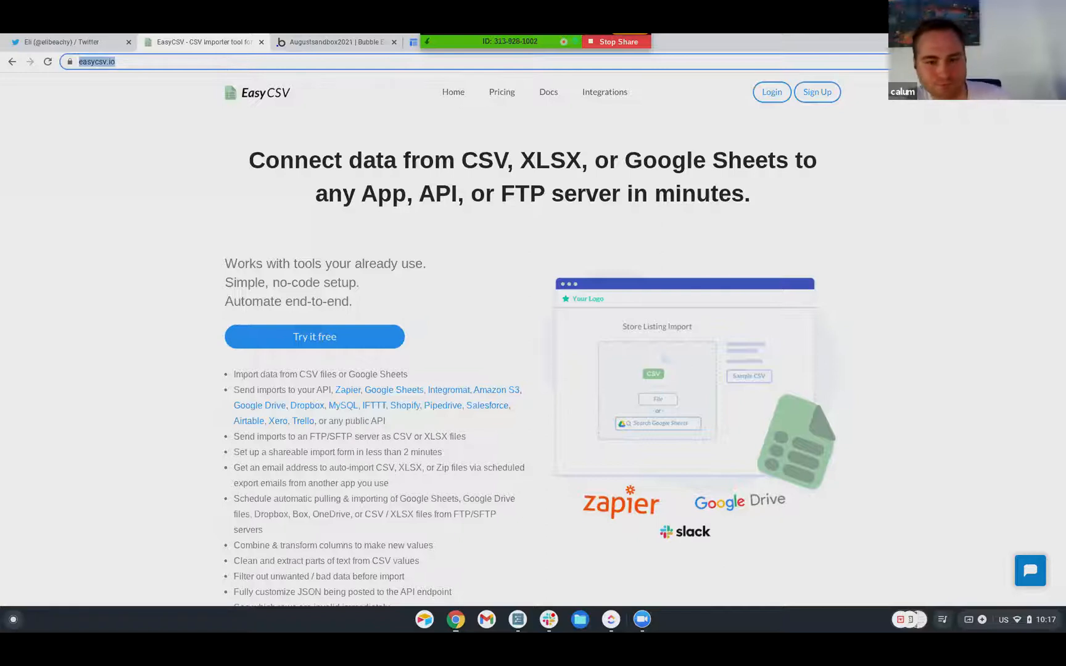
type("w")
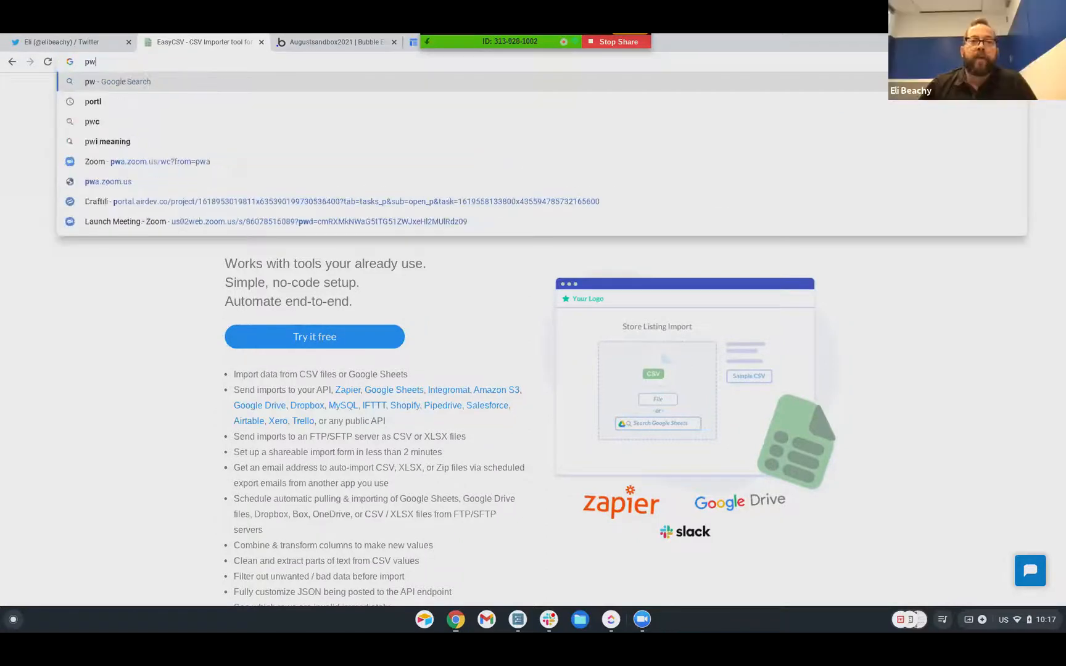
type("hat is a pwa")
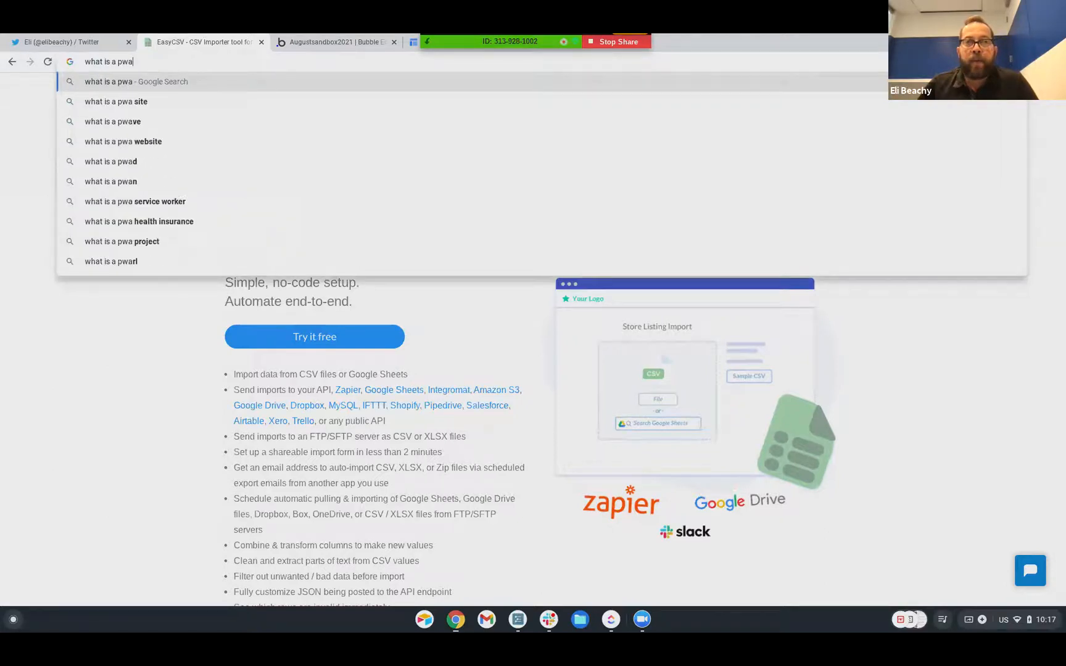
key("Return")
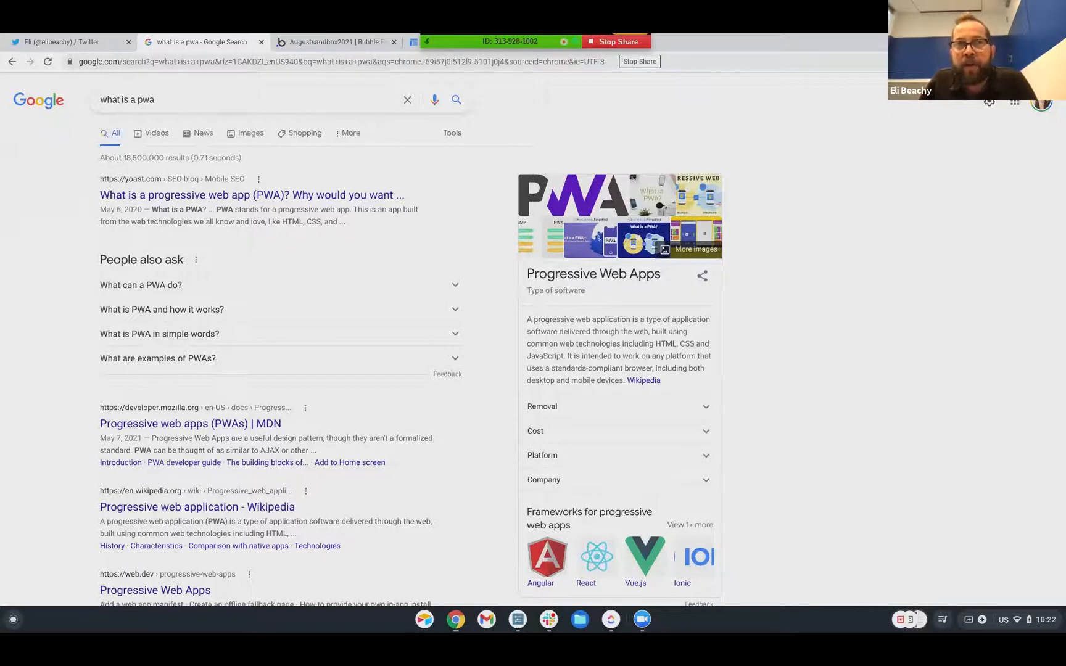
left_click(574, 62)
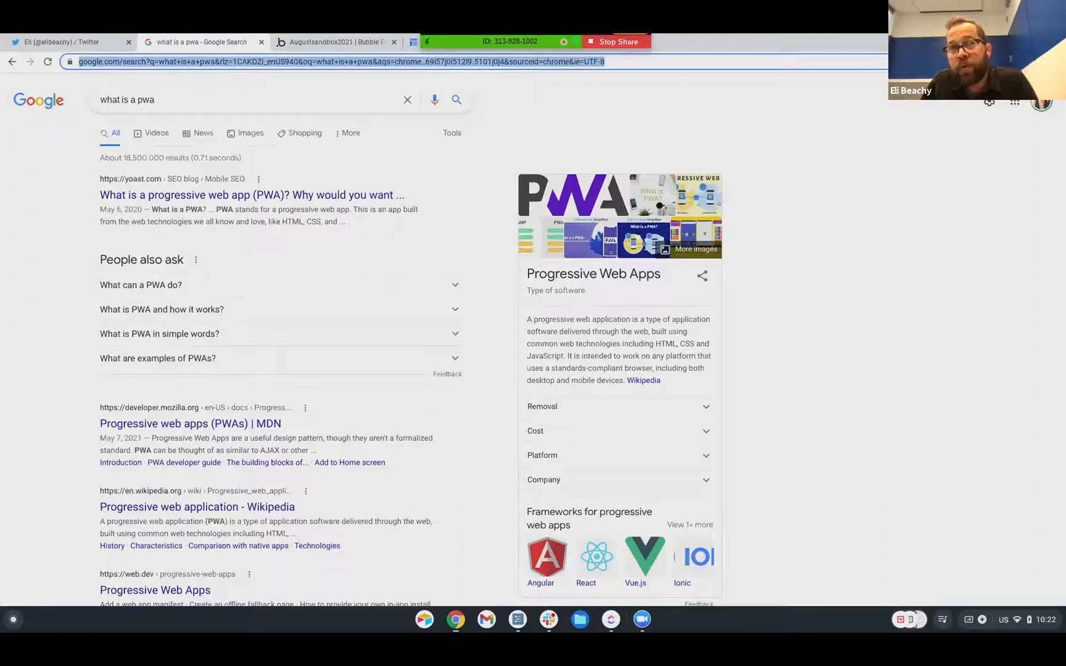
Search 'bdk bubble', open the BDK Native Apps and Plugins site, and scroll its homepage
type("bdk")
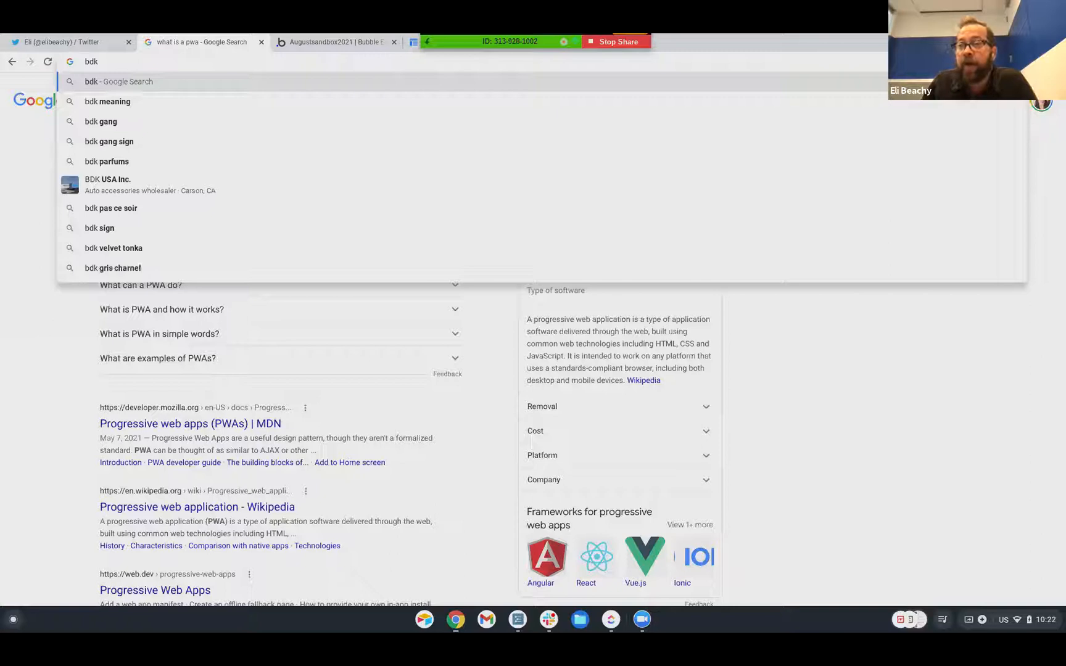
type(" bubble")
key("Return")
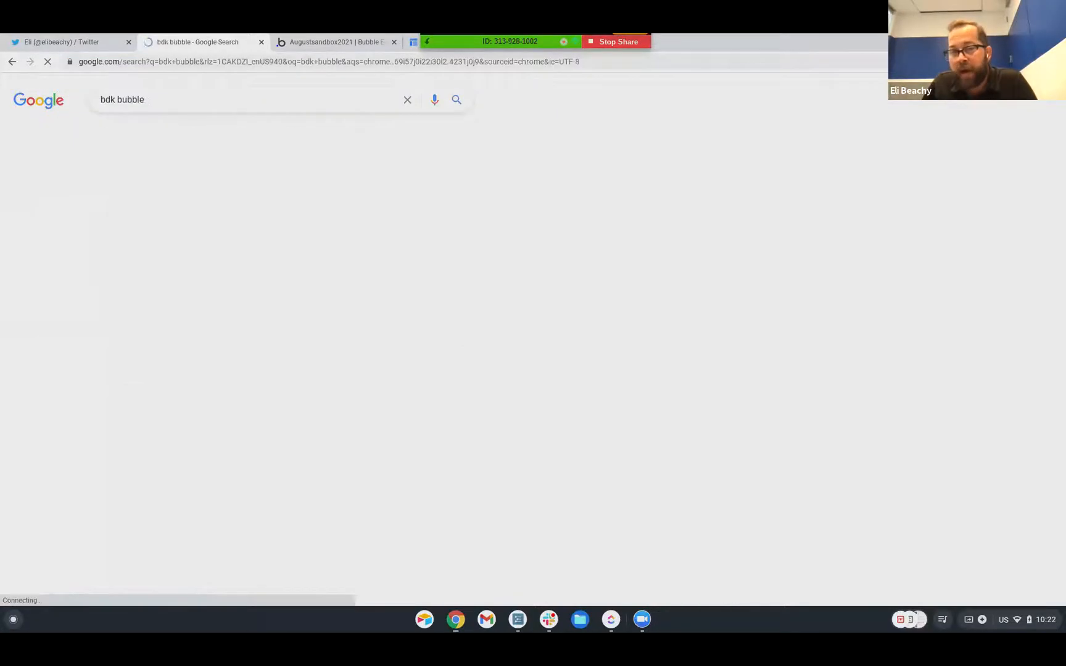
left_click(241, 196)
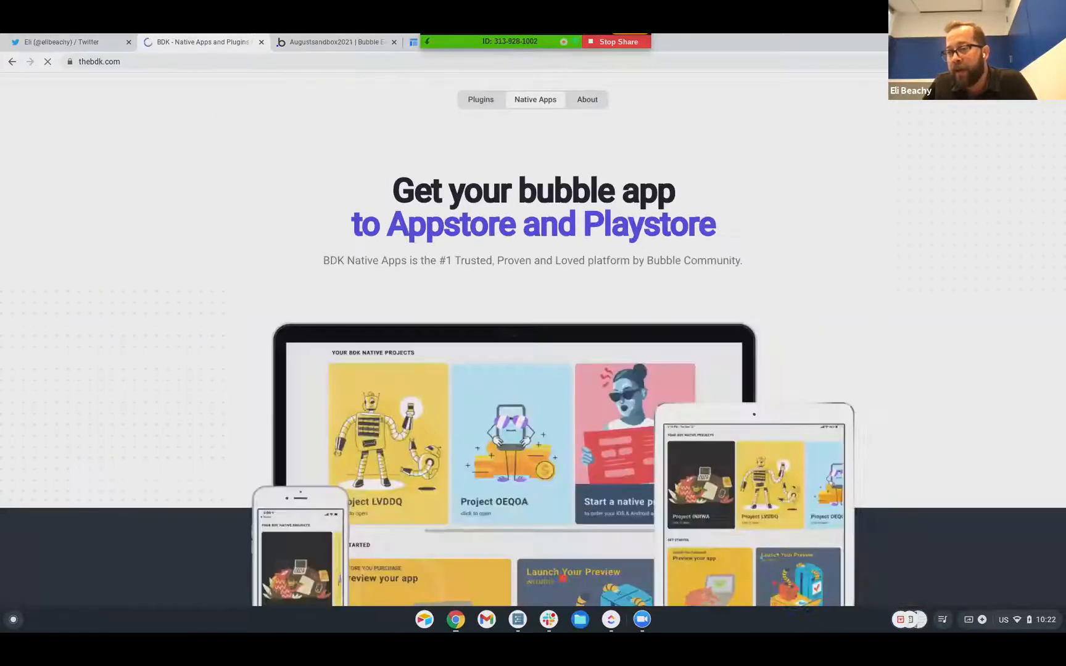
scroll(831, 279, "down", 1)
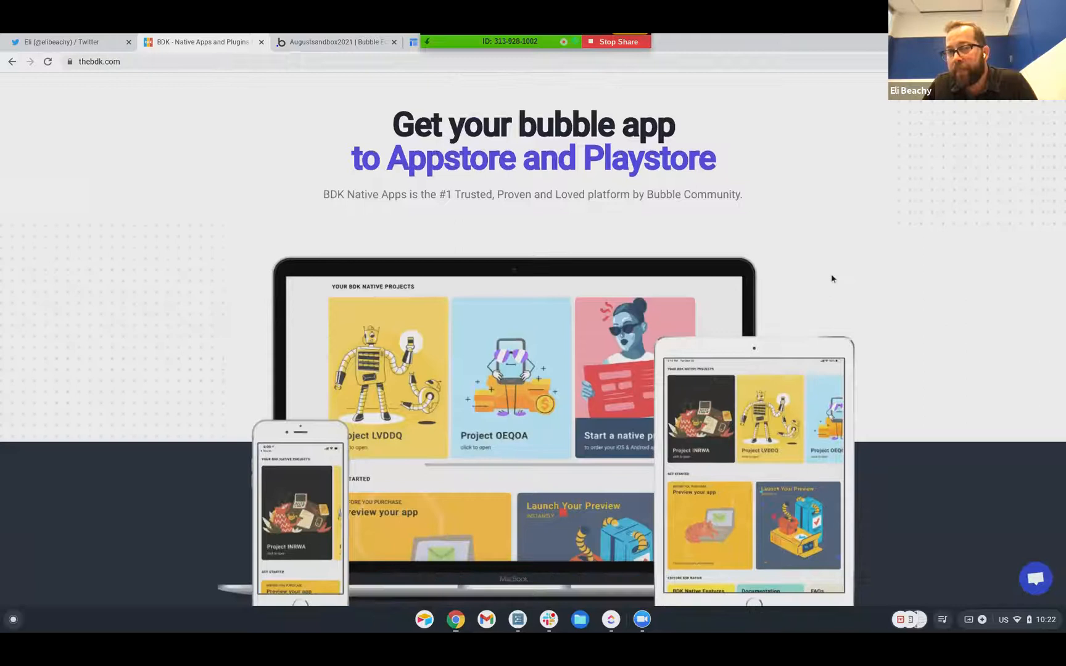
scroll(831, 279, "down", 1)
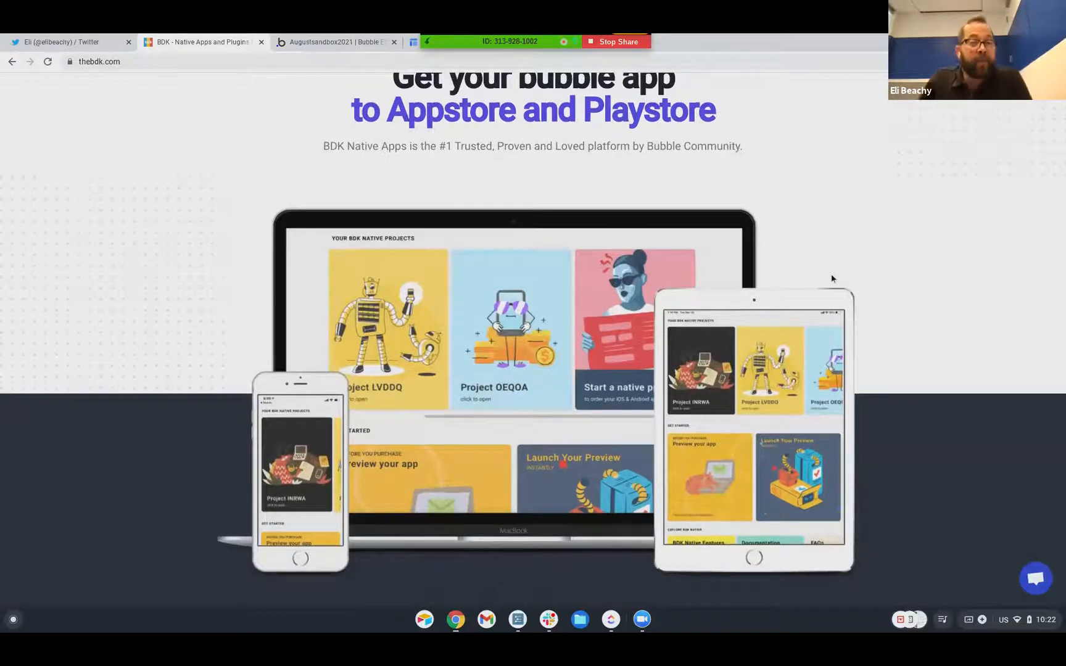
scroll(832, 278, "up", 1)
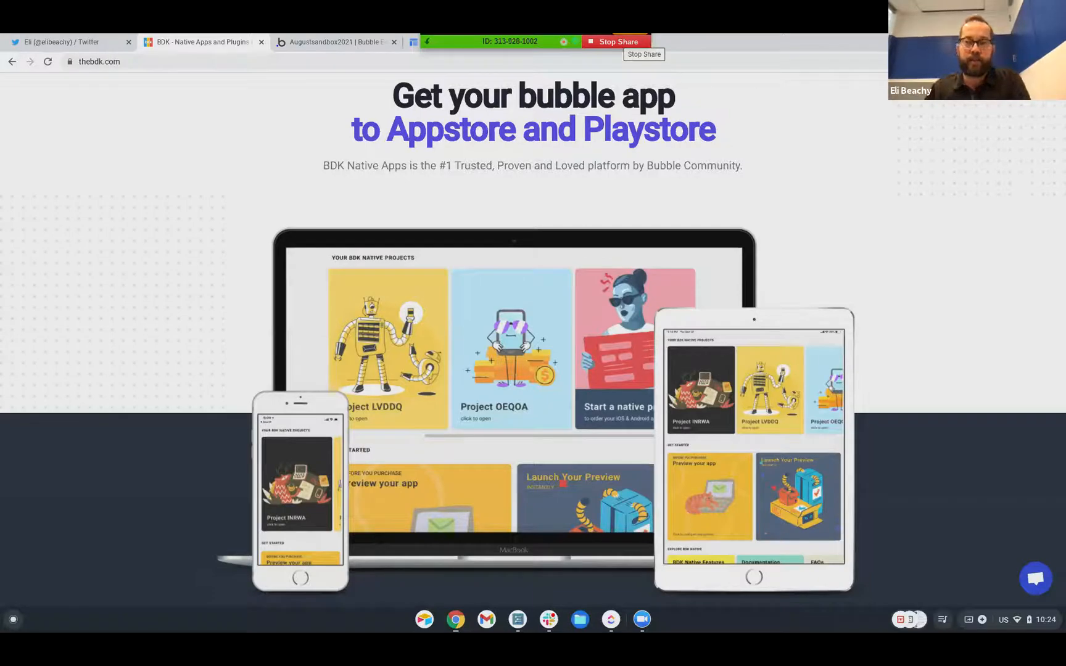
Stop sharing the screen in the Zoom meeting
left_click(619, 41)
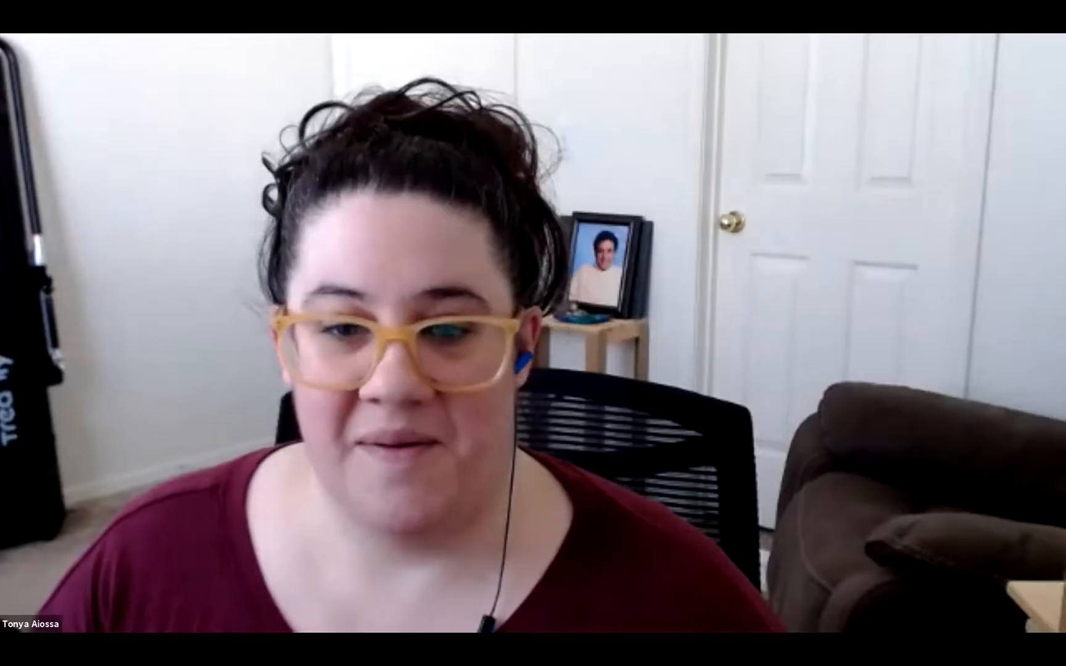
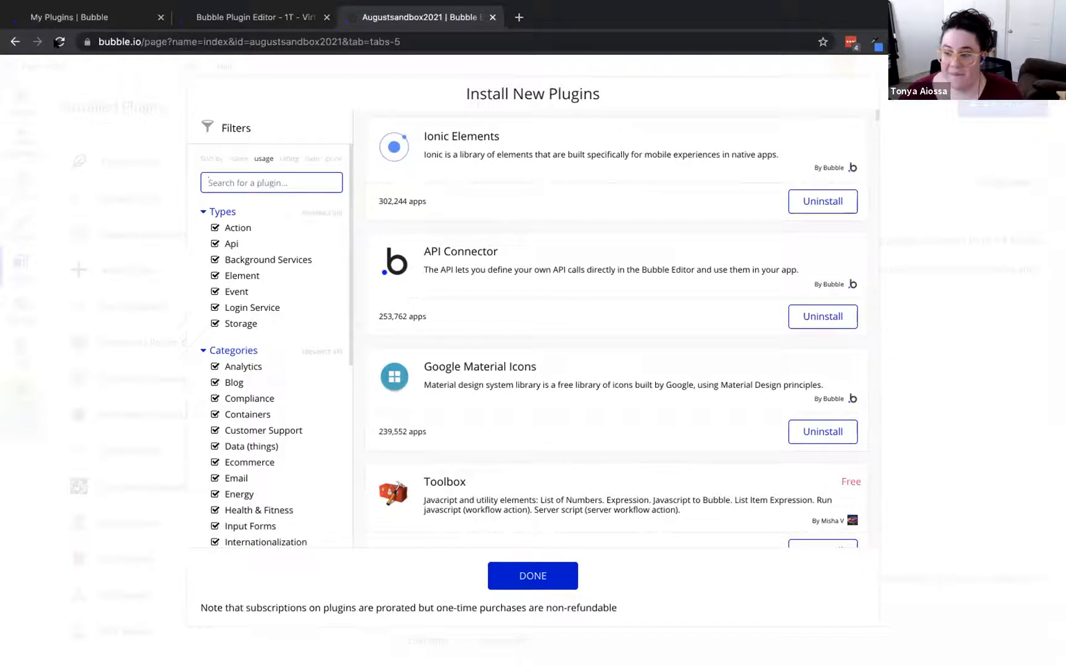
Reload the editor and install the 1T - Virtual Data plugin from the catalogue
left_click(58, 42)
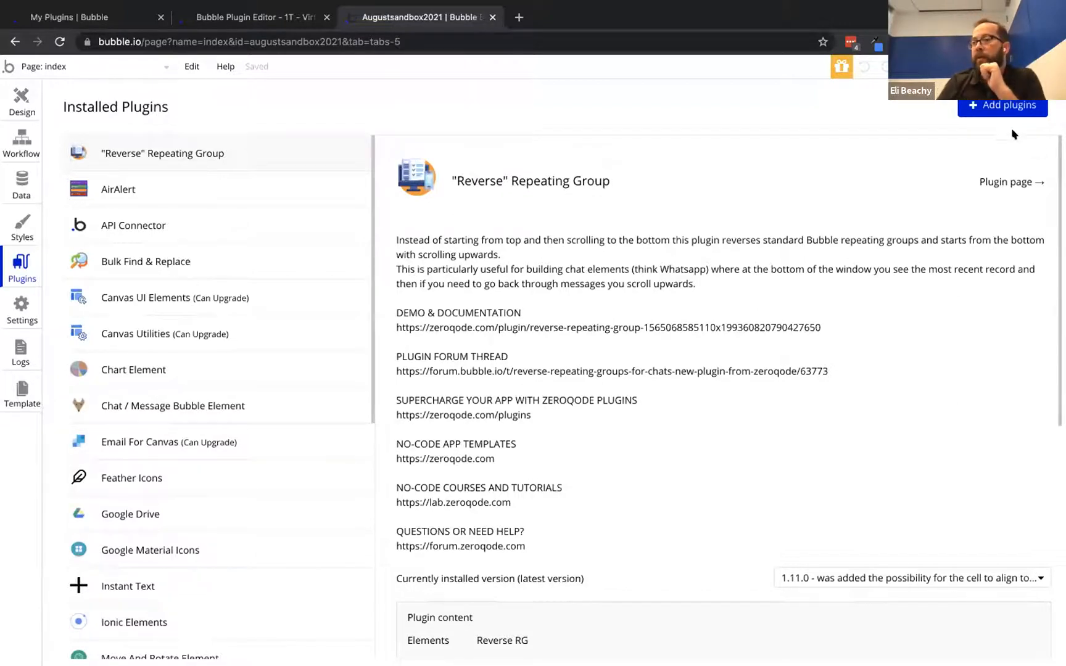
left_click(1008, 109)
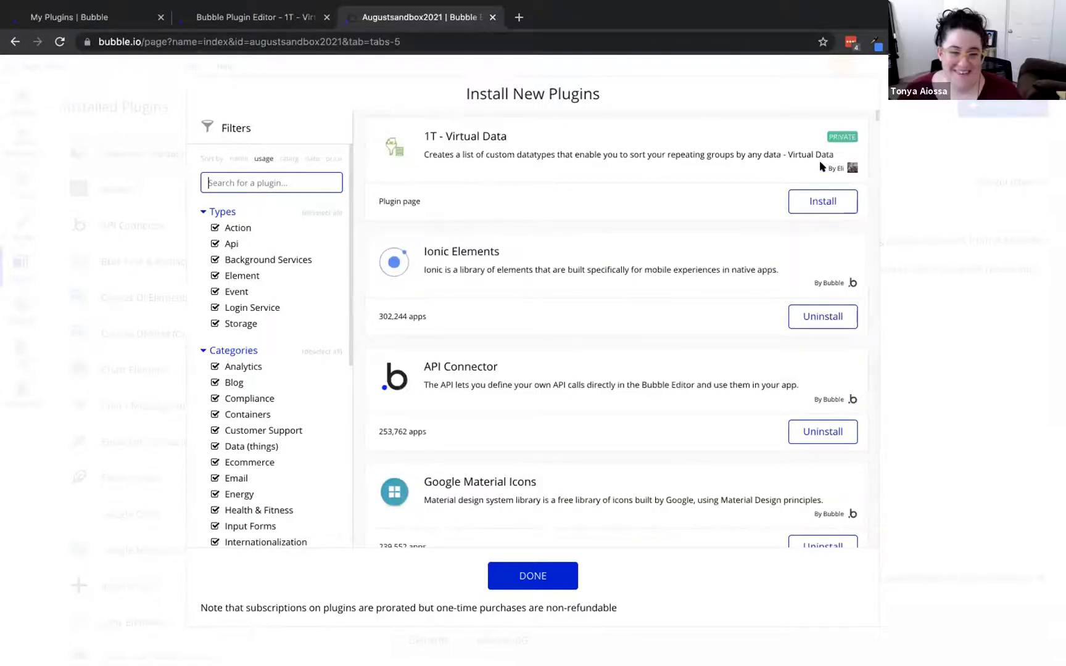
left_click(819, 201)
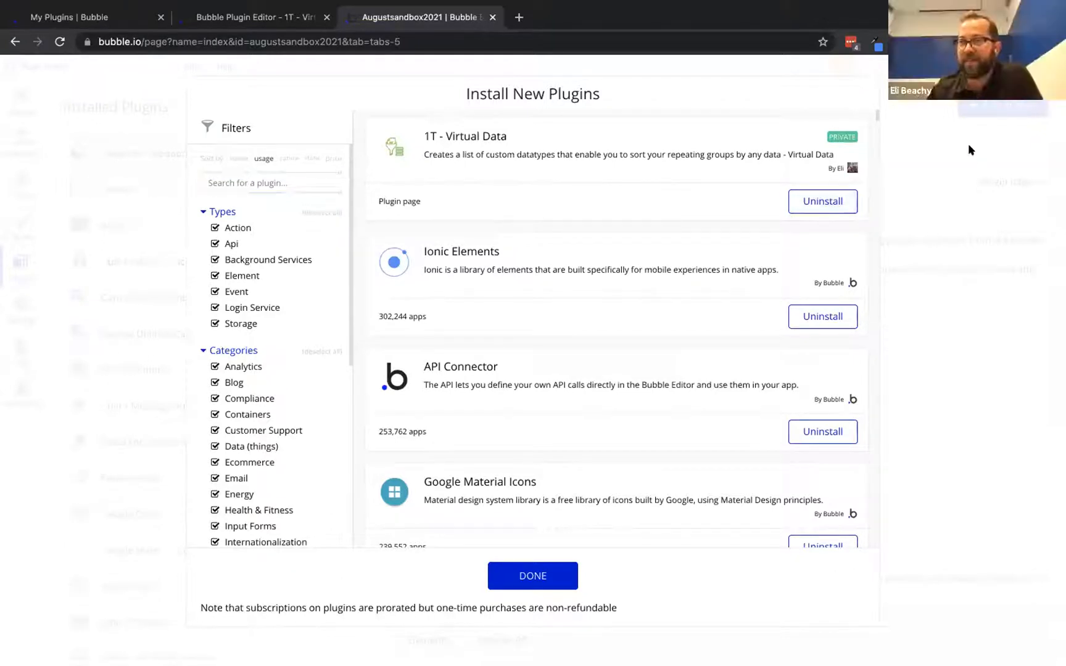
left_click(533, 576)
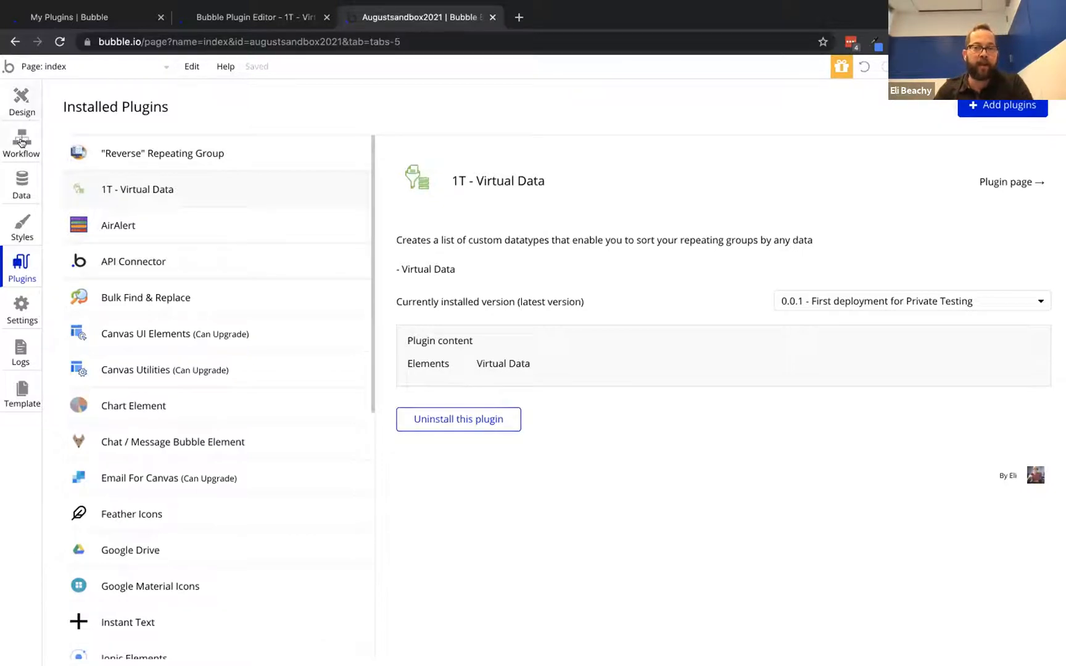
Create a new data type named line_item in the Data tab
left_click(19, 172)
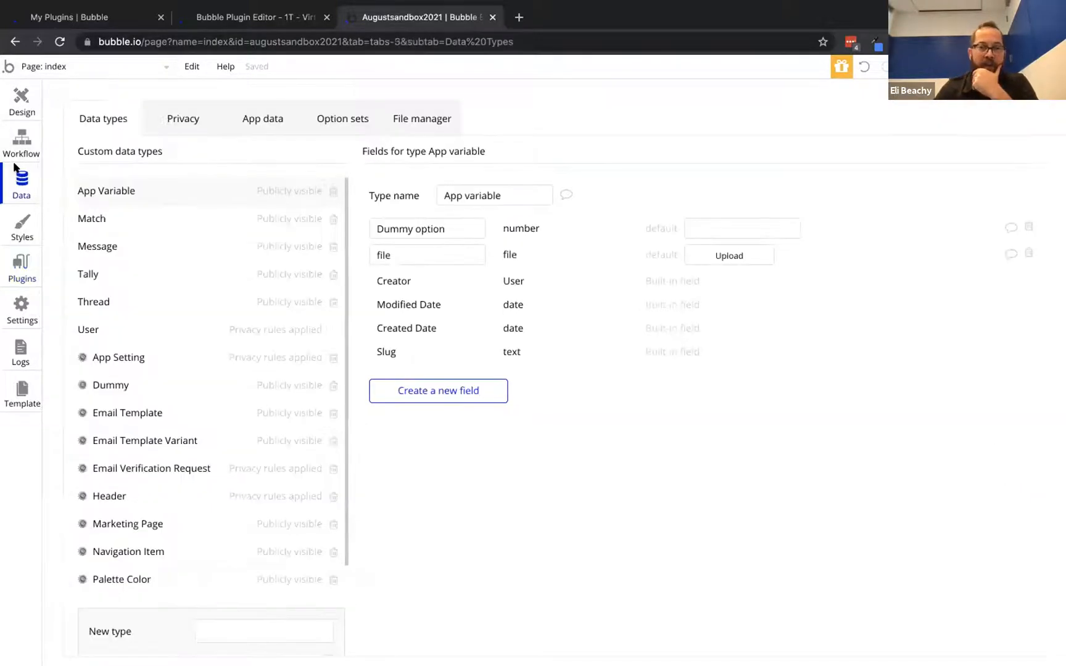
left_click(246, 117)
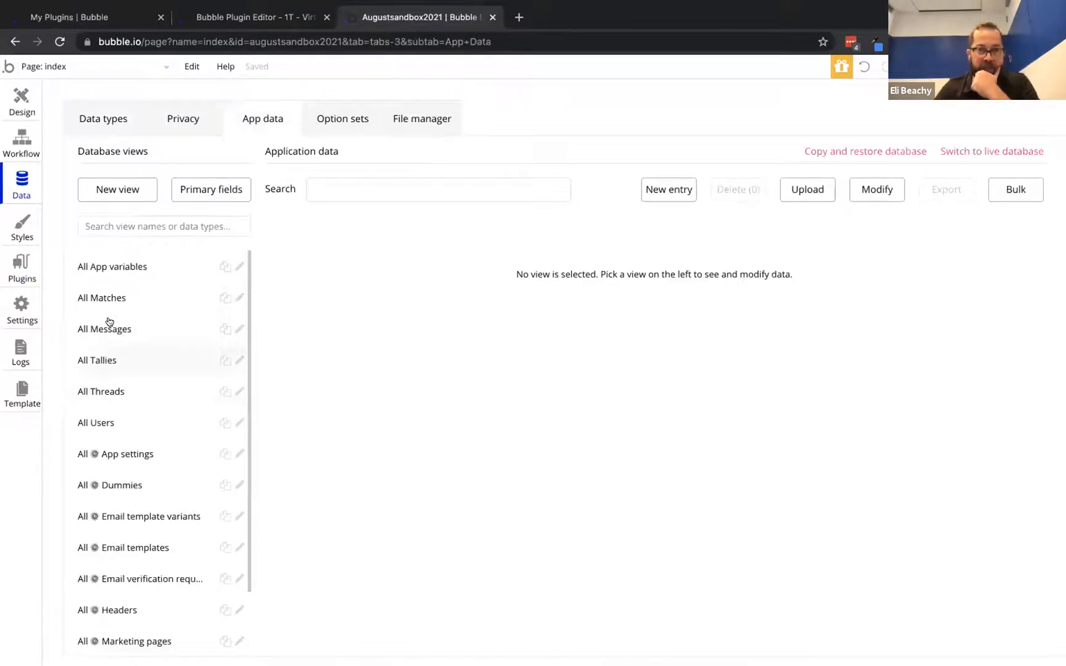
left_click(106, 295)
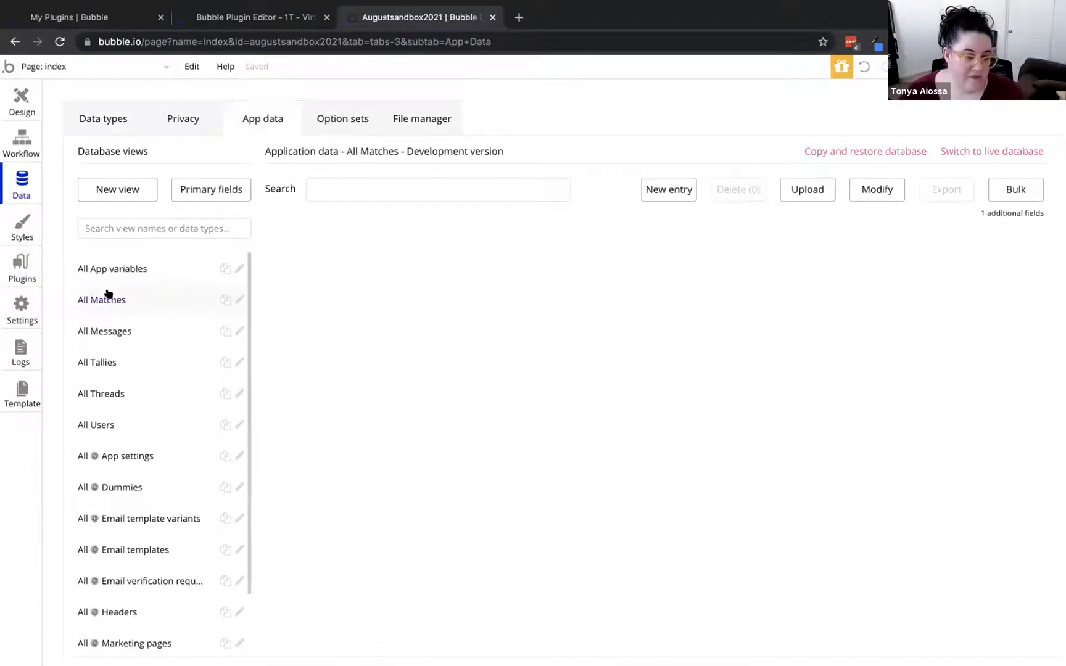
left_click(106, 118)
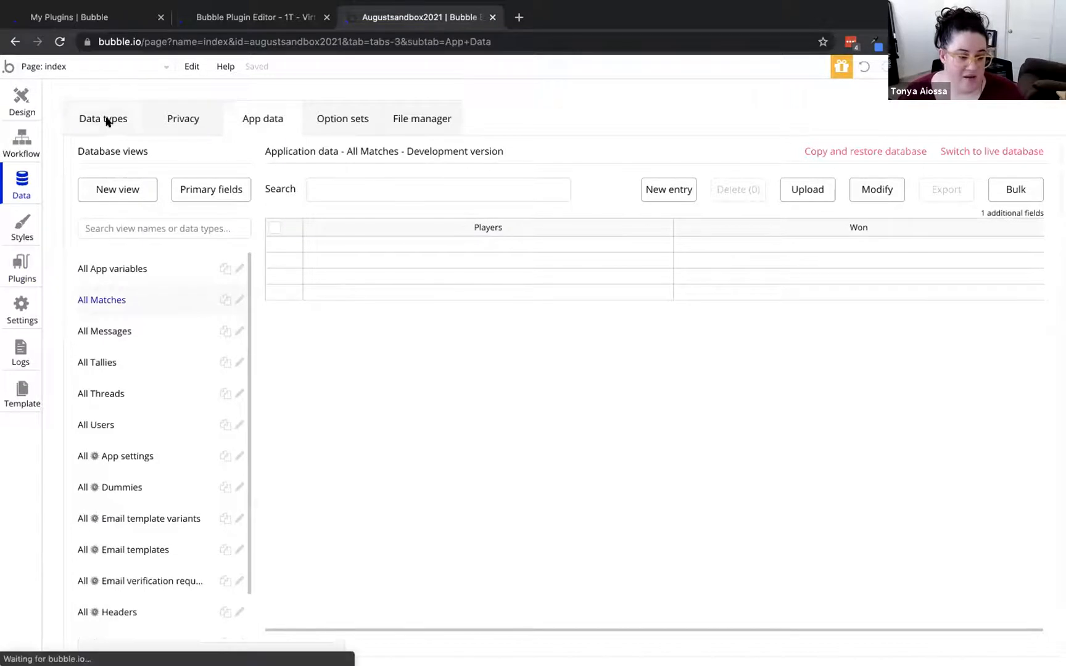
scroll(174, 464, "down", 3)
left_click(229, 521)
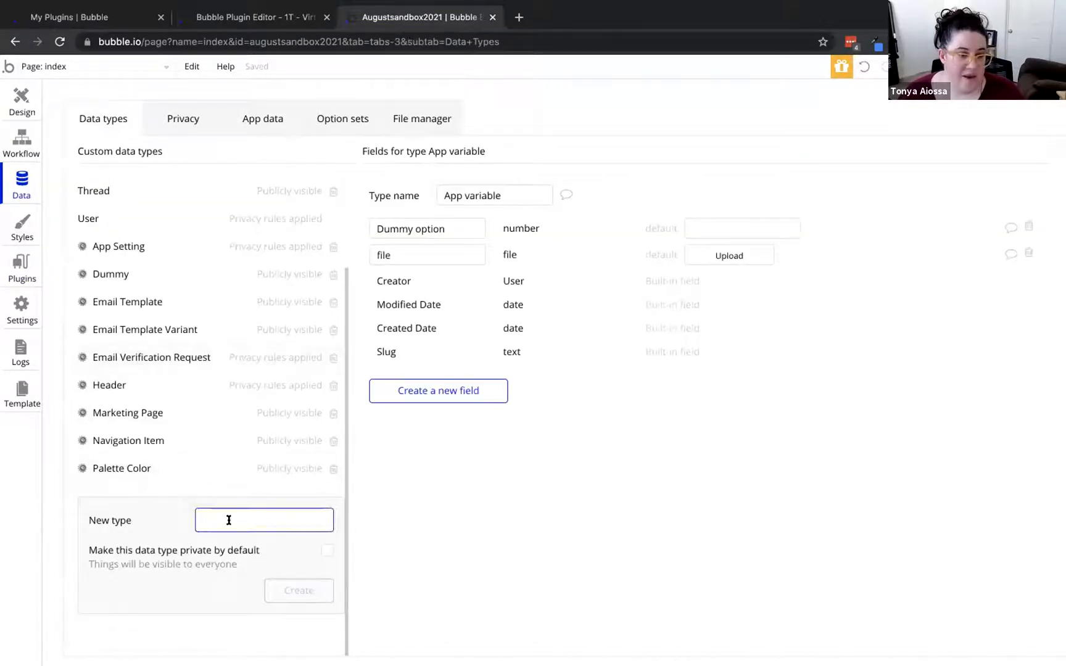
type("line")
key("Return")
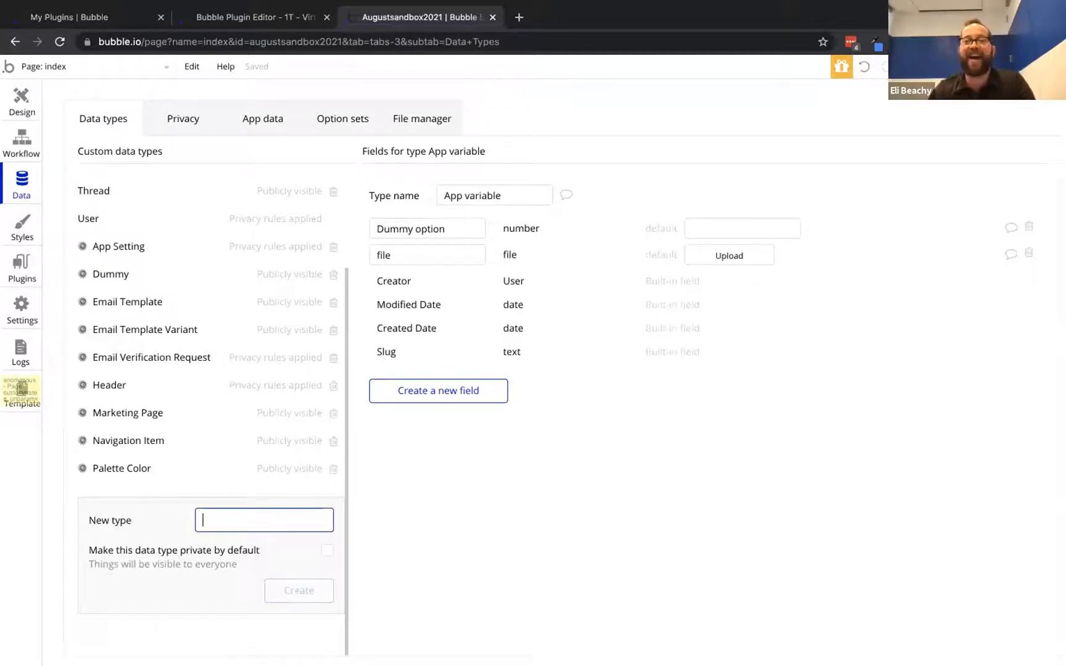
type("line_it")
key("BackSpace")
key("BackSpace")
type("item")
key("Return")
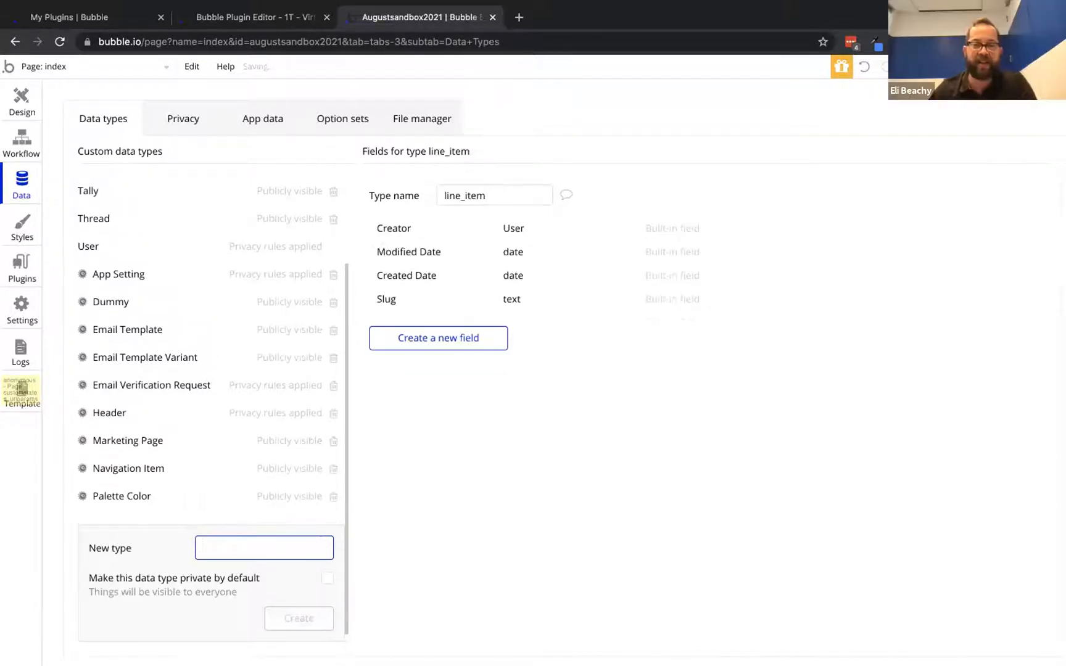
Add a Description text field to line_item
left_click(447, 340)
type("Description")
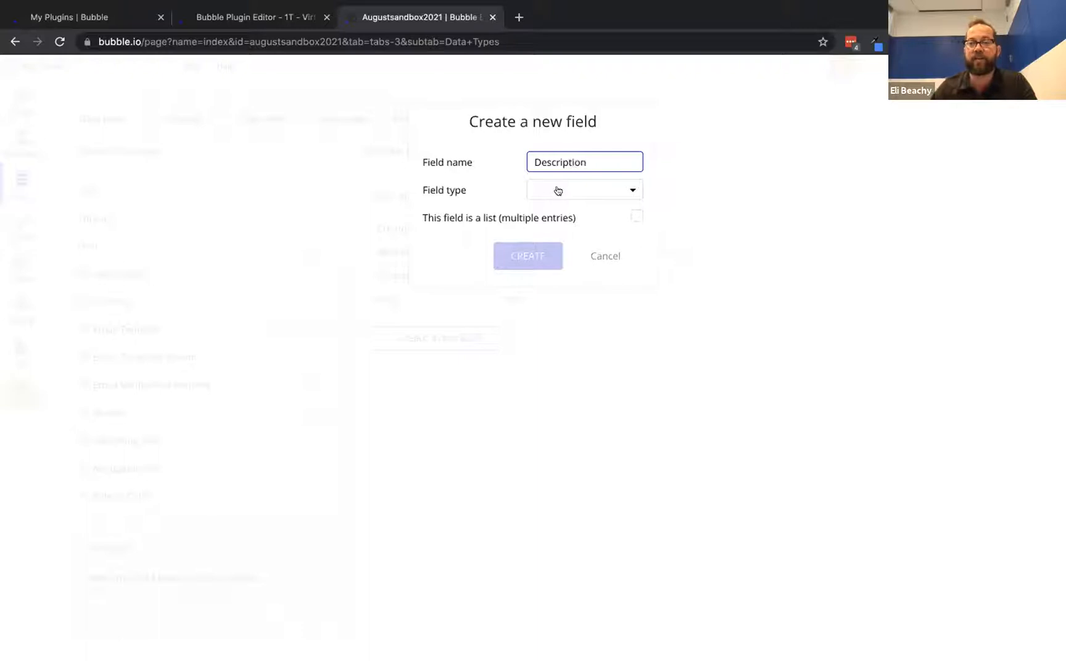
left_click(559, 189)
left_click(555, 212)
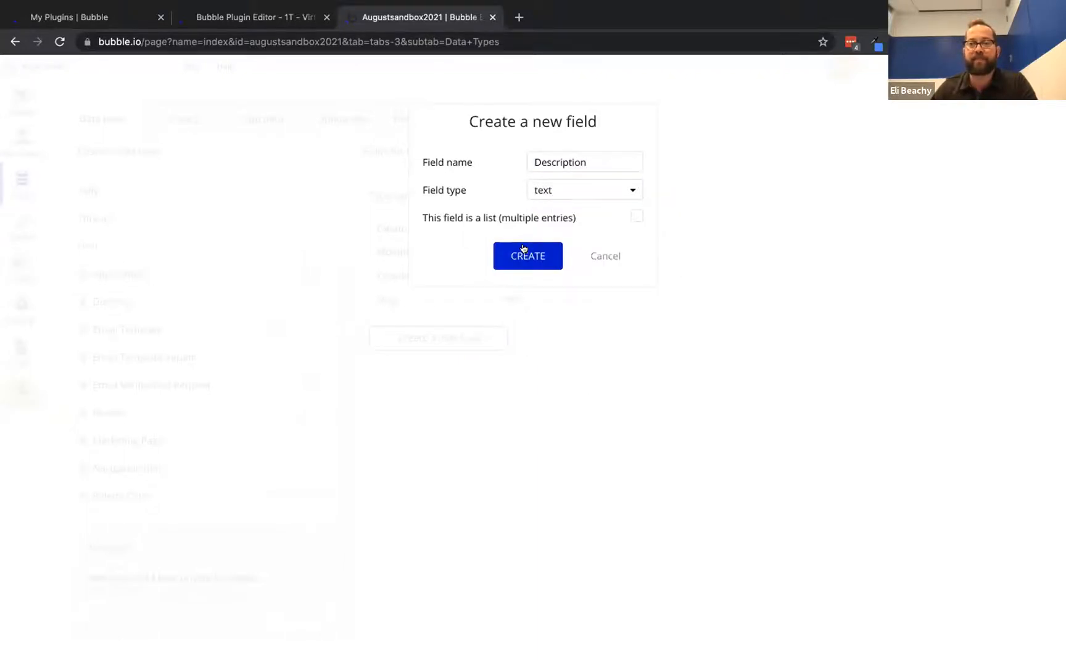
left_click(524, 254)
Add units and unit_price number fields to line_item
left_click(449, 363)
type("uni")
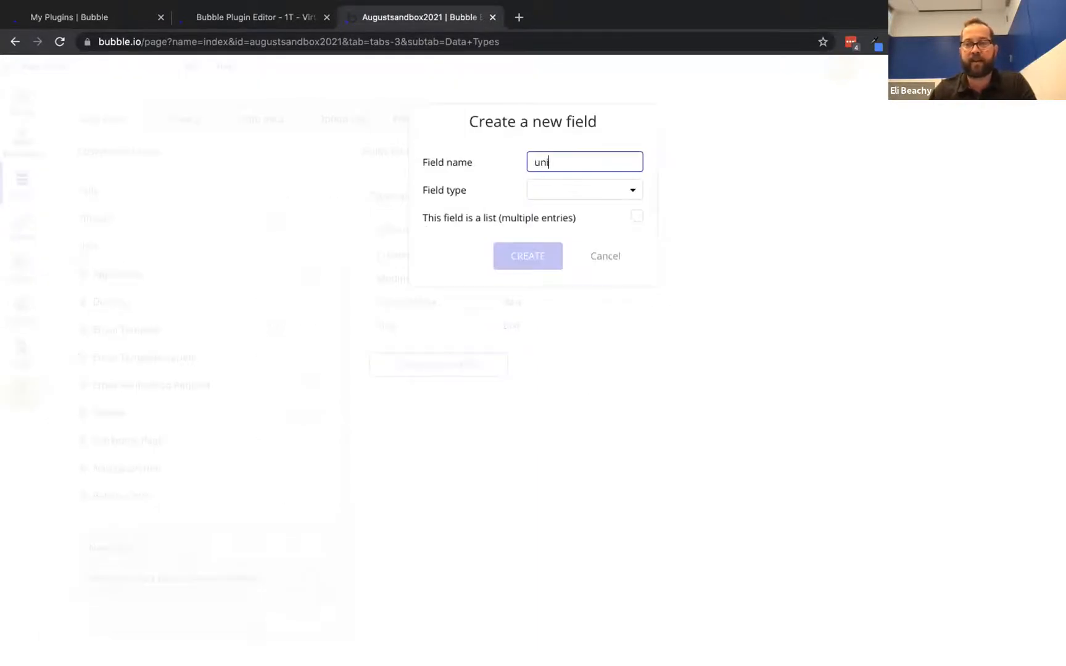
type("ts")
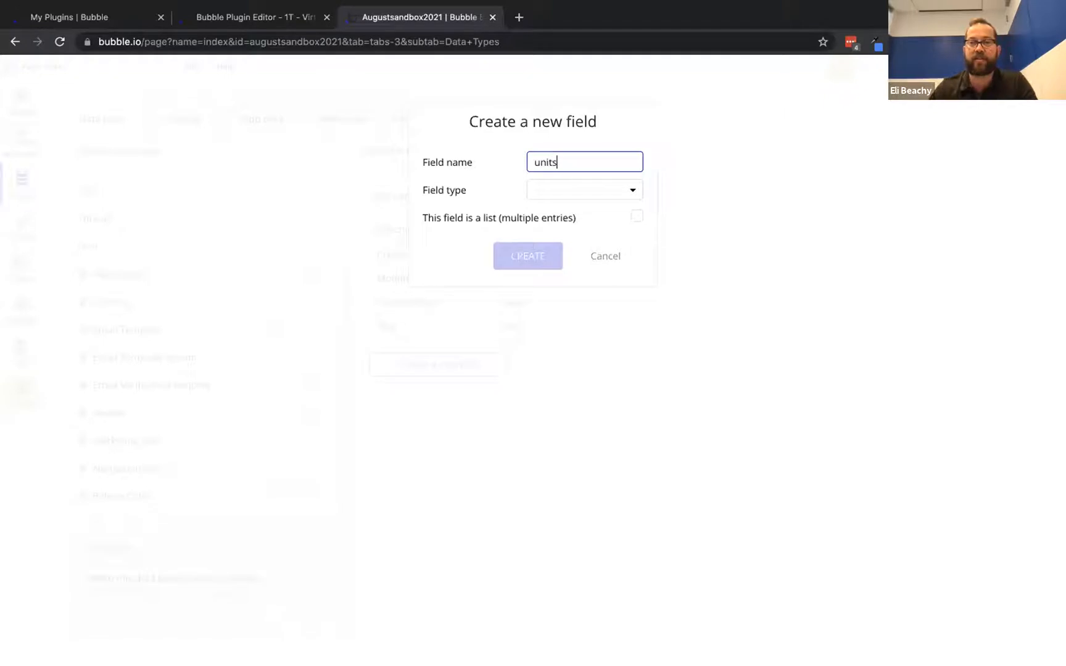
left_click(558, 194)
left_click(554, 234)
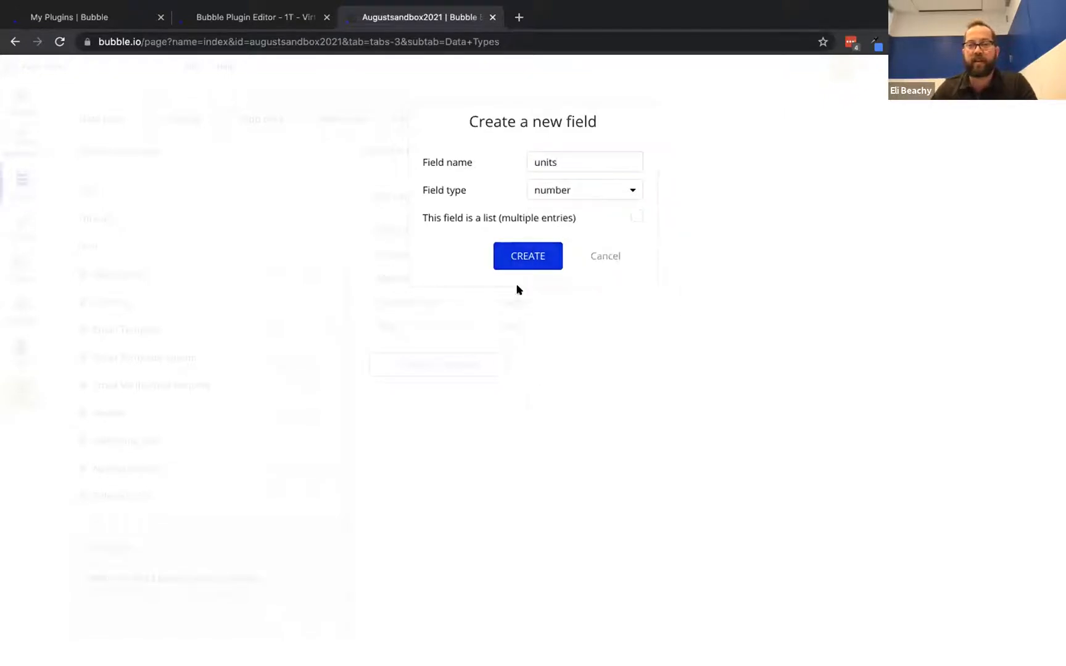
left_click(519, 266)
left_click(417, 402)
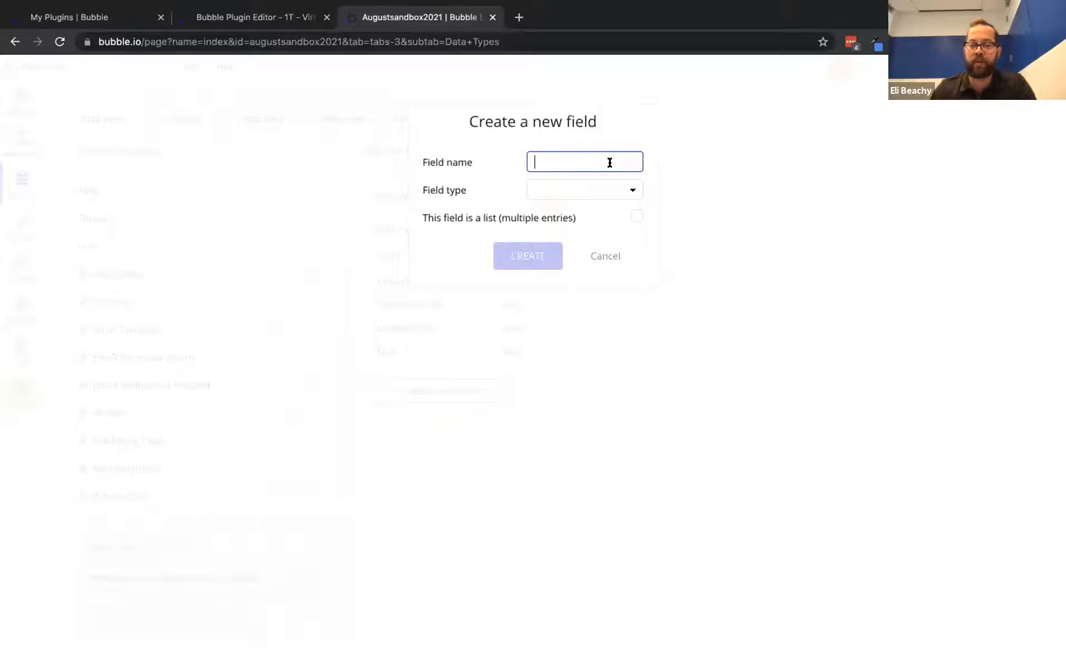
type("unit_price")
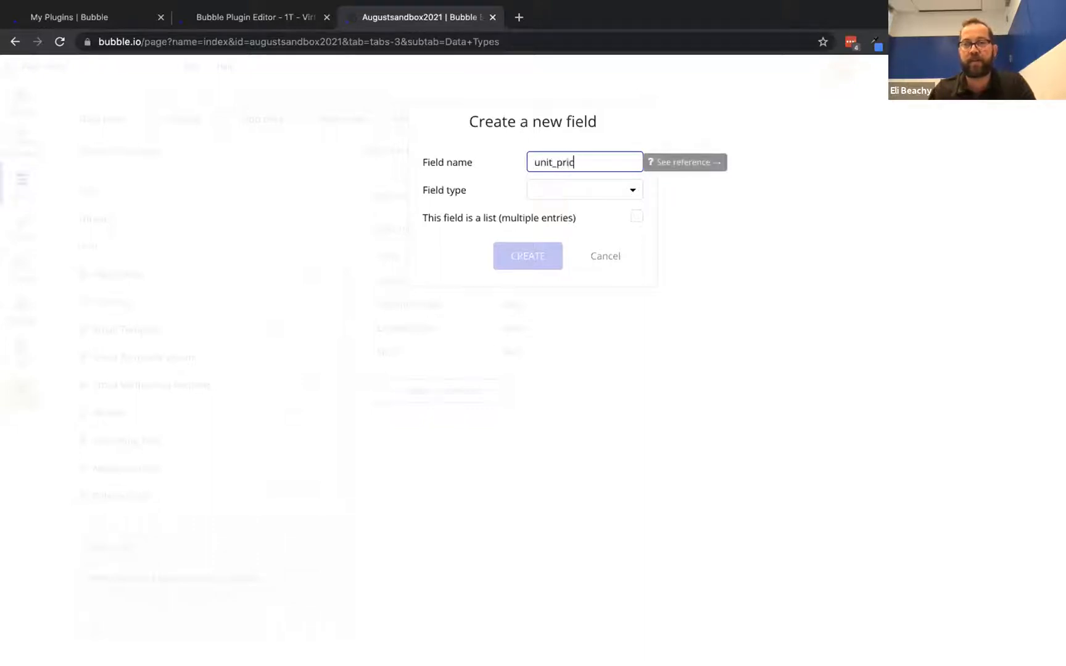
left_click(598, 185)
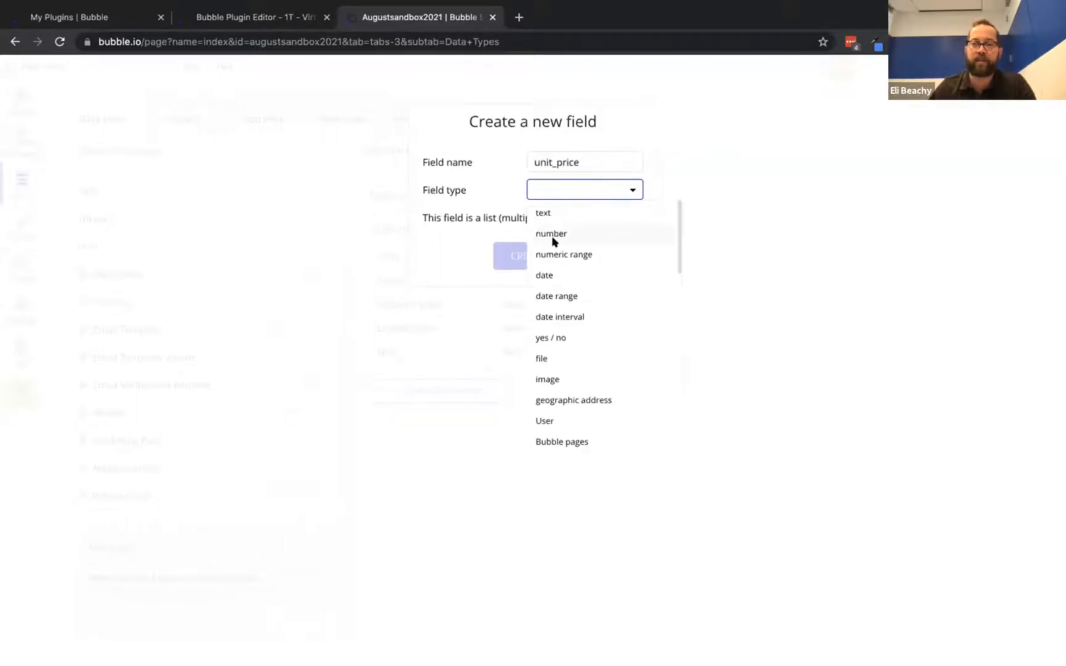
left_click(556, 242)
left_click(535, 254)
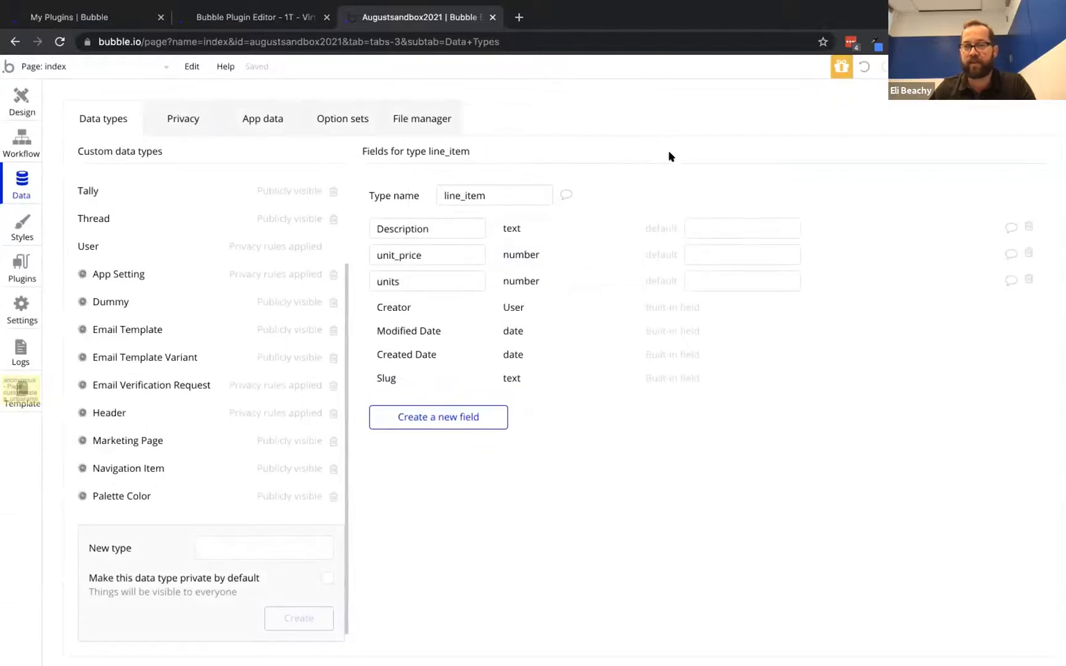
Check line_item's data views and privacy rules in the Data tab
left_click(266, 116)
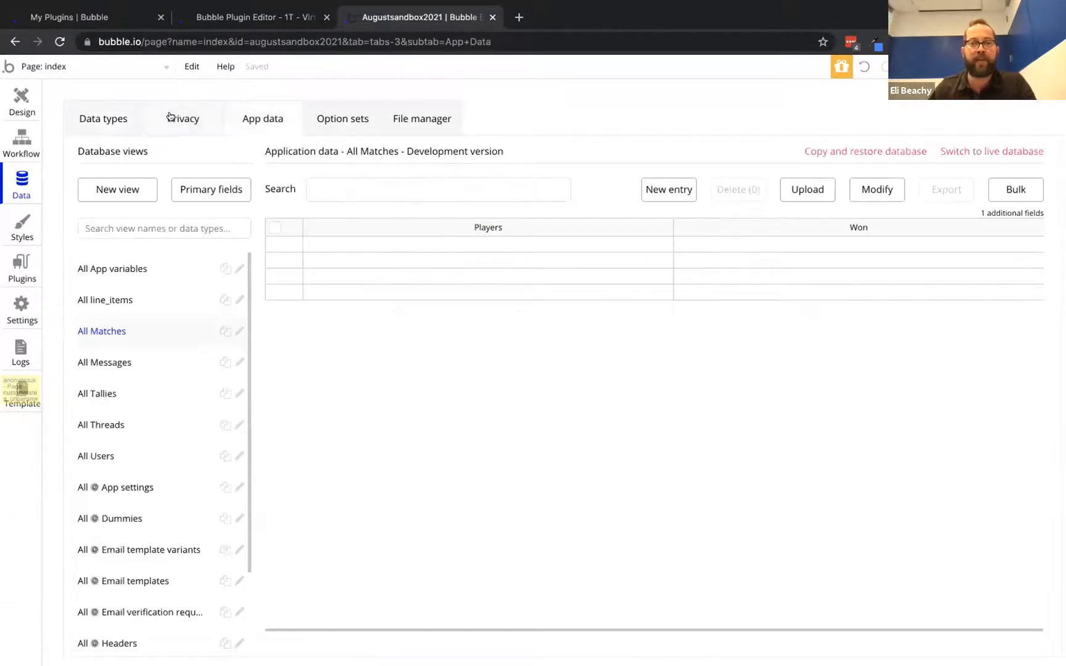
left_click(174, 117)
left_click(249, 116)
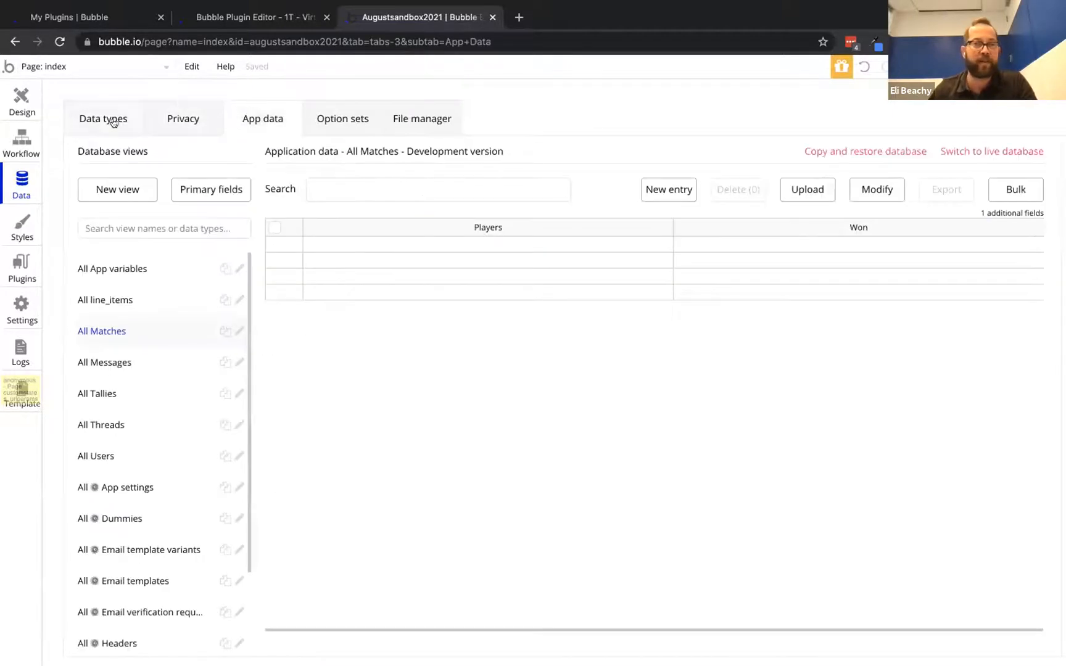
left_click(94, 119)
Add a new blank page named virtual_data
left_click(79, 61)
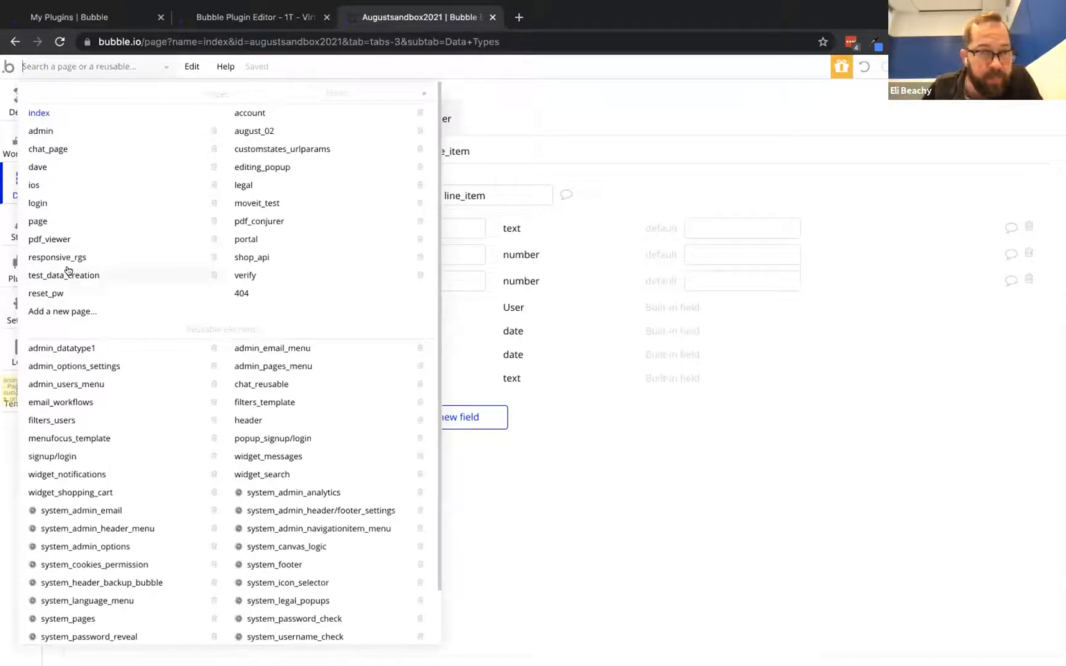
left_click(64, 310)
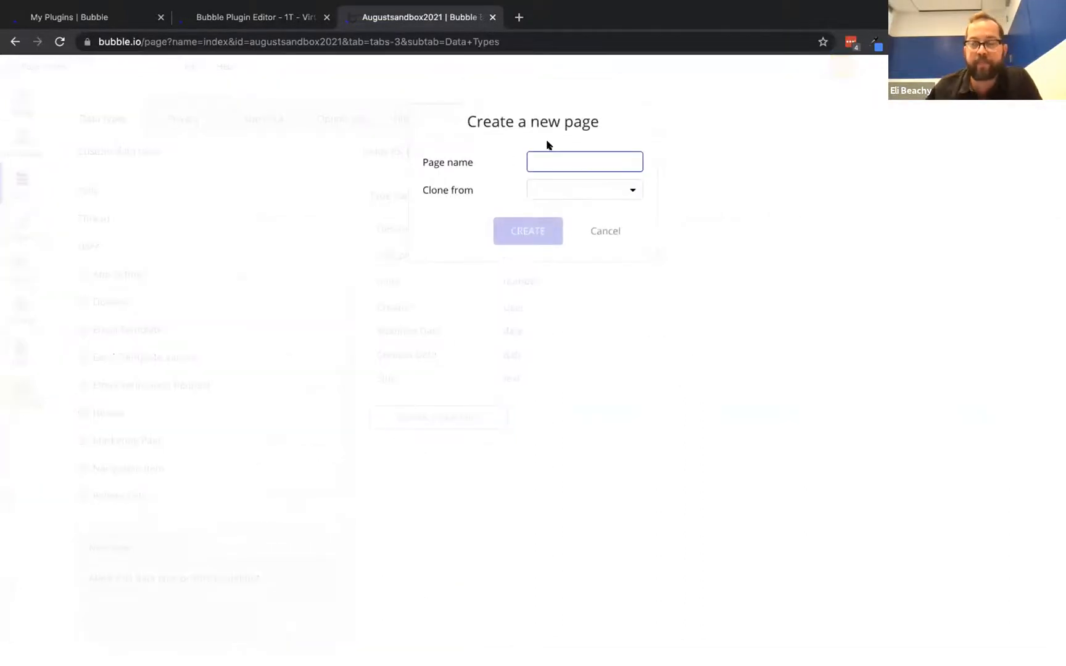
type("virtual_data")
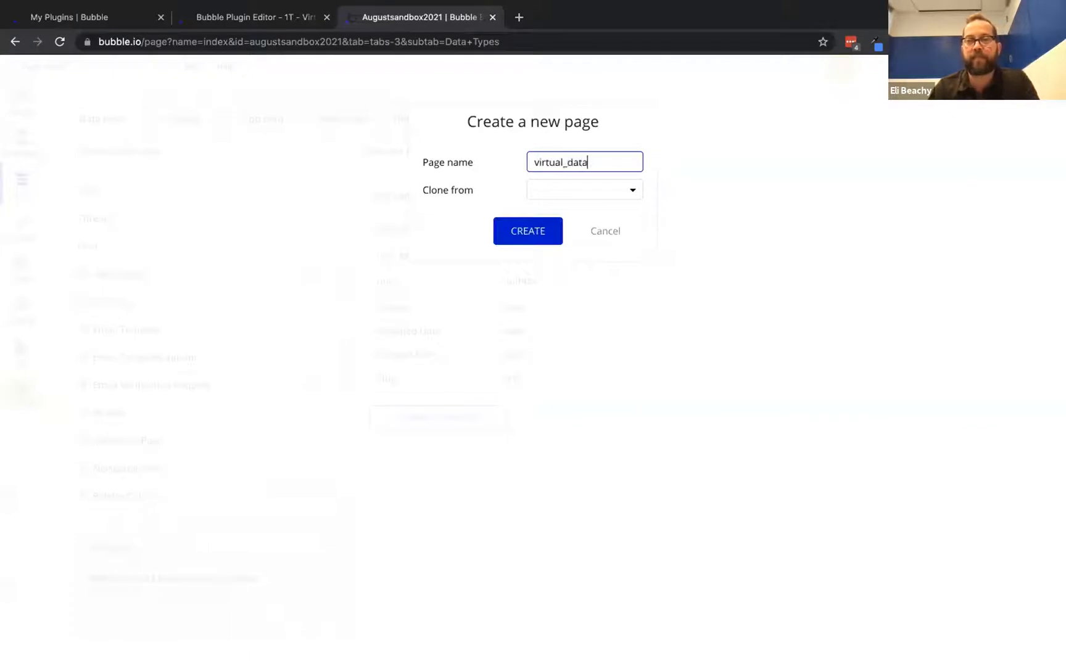
left_click(524, 228)
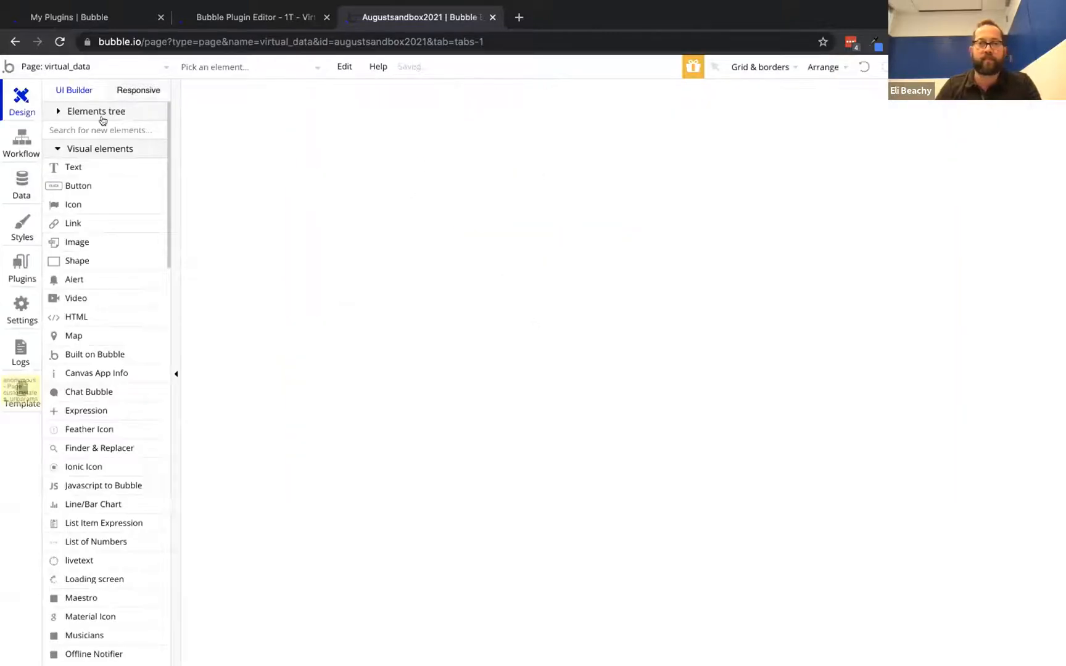
Inspect the virtual_data page and its workflows, then view the installed plugins
left_click(334, 145)
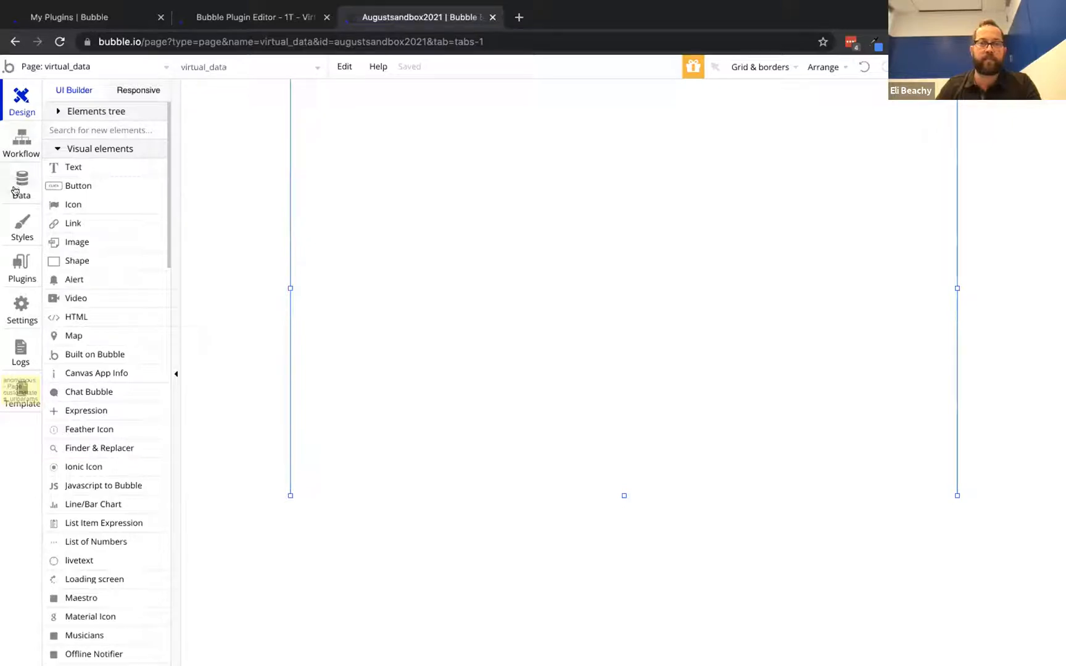
left_click(21, 146)
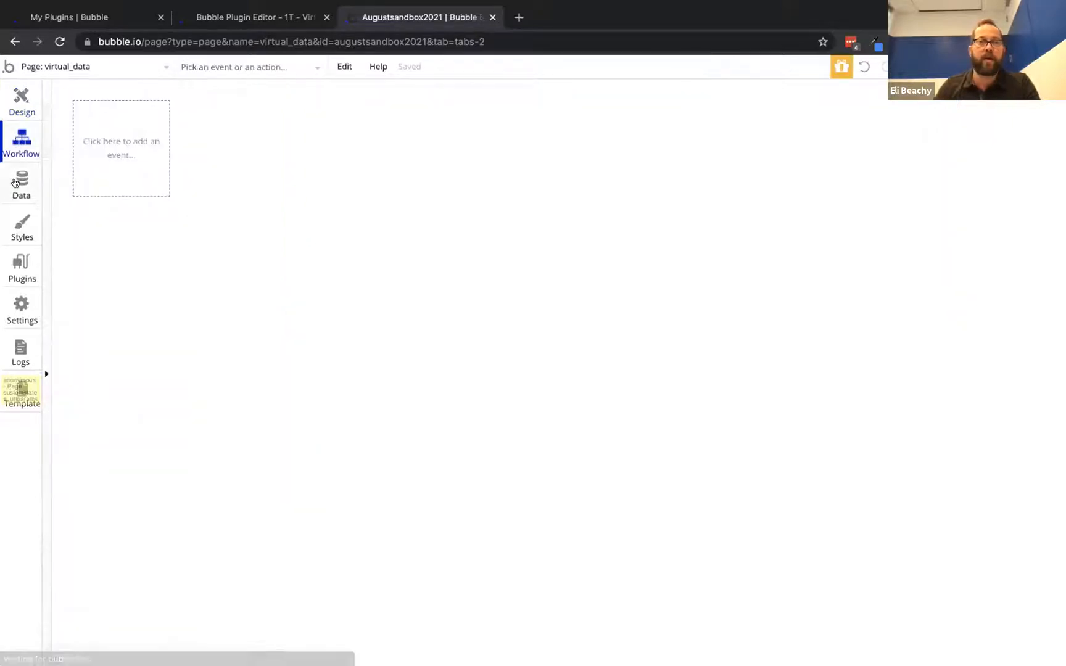
left_click(21, 104)
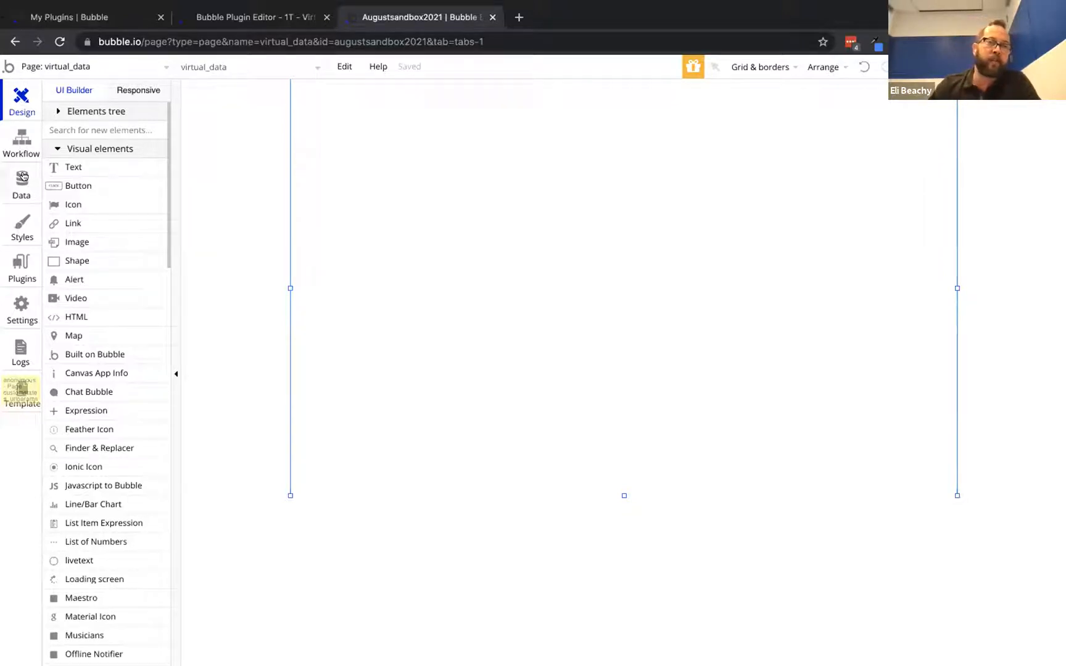
left_click(19, 258)
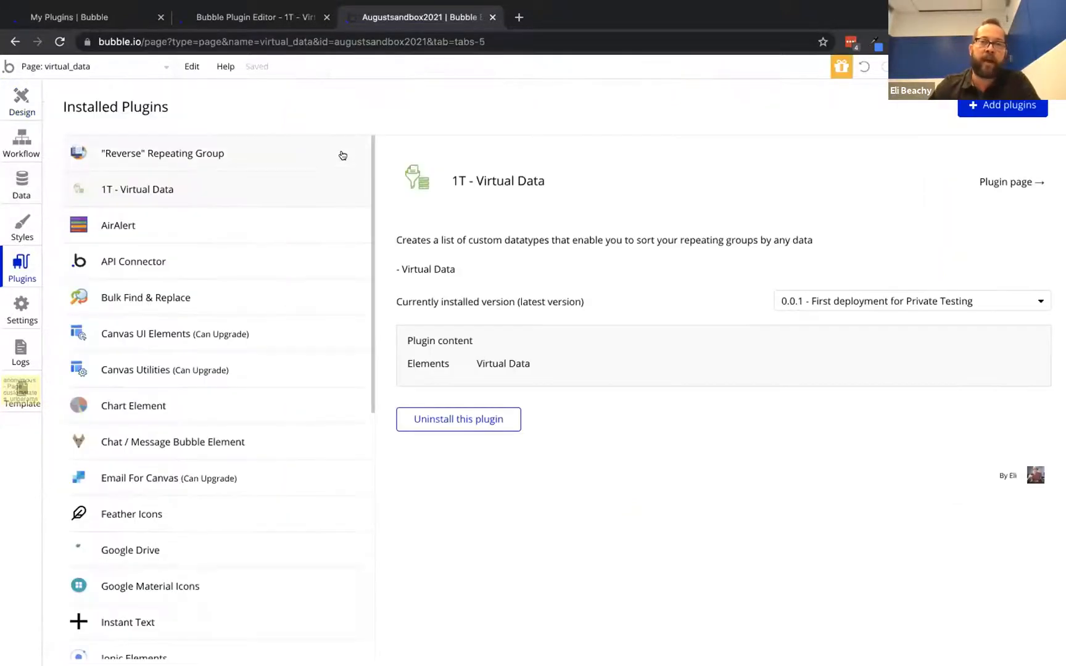
Add a new API named Virtual Data in the API Connector
left_click(154, 262)
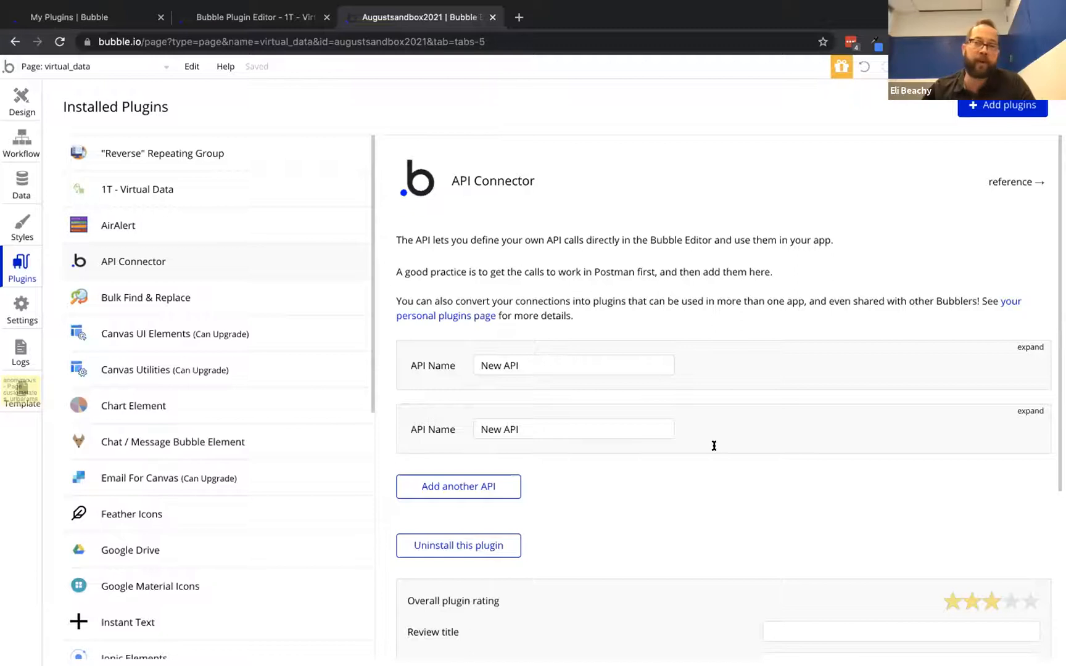
scroll(705, 373, "down", 1)
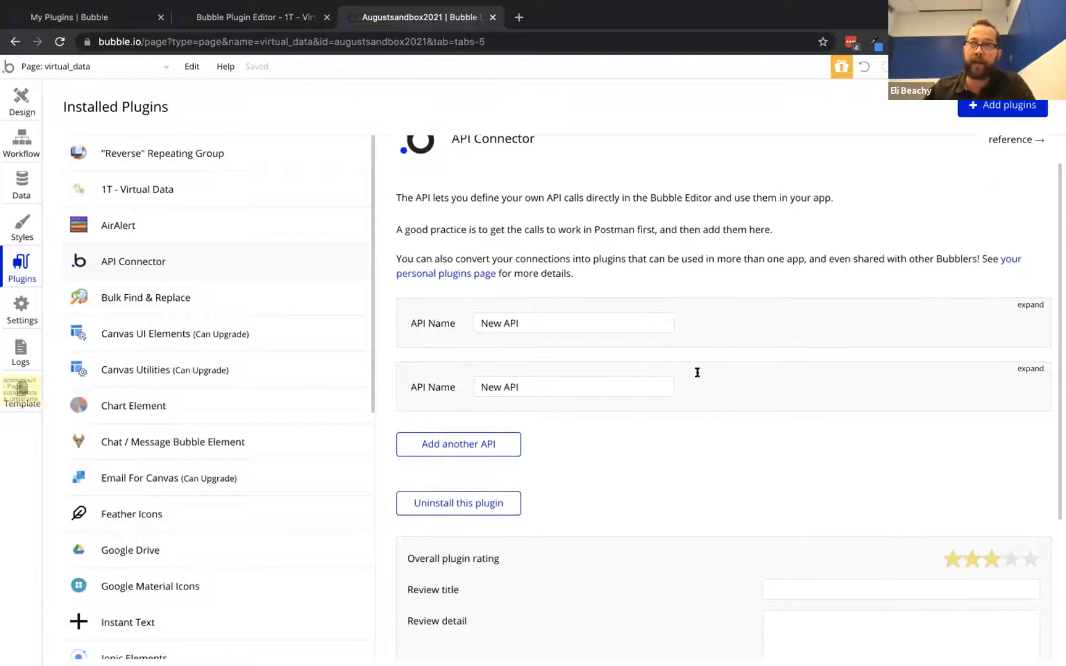
left_click(455, 444)
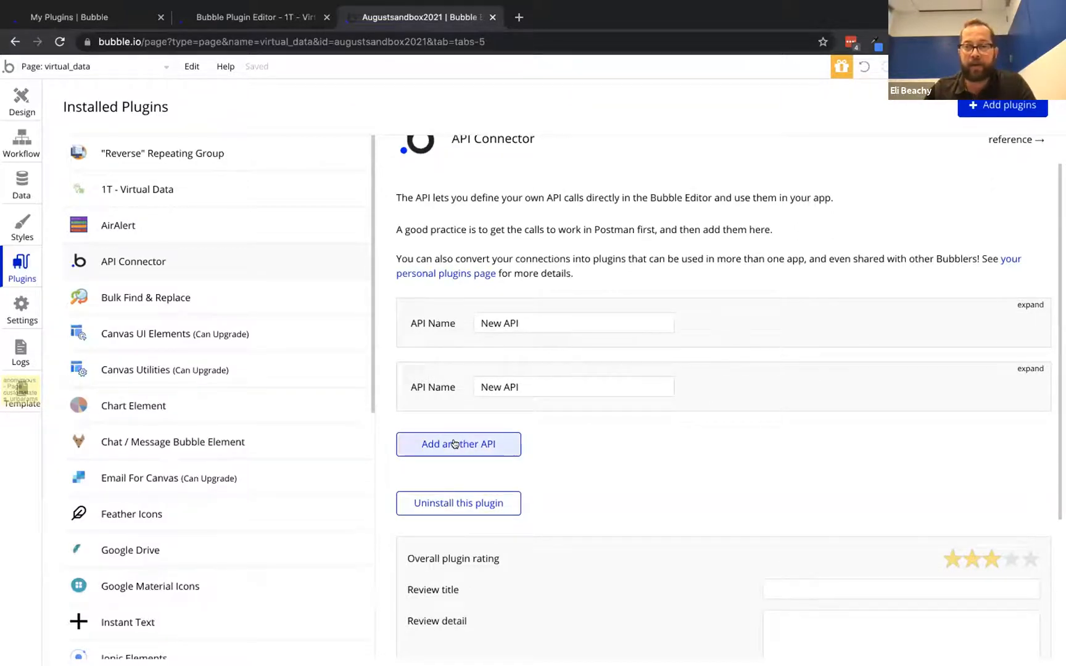
key("alt+shift+Right")
key("alt+shift+Right")
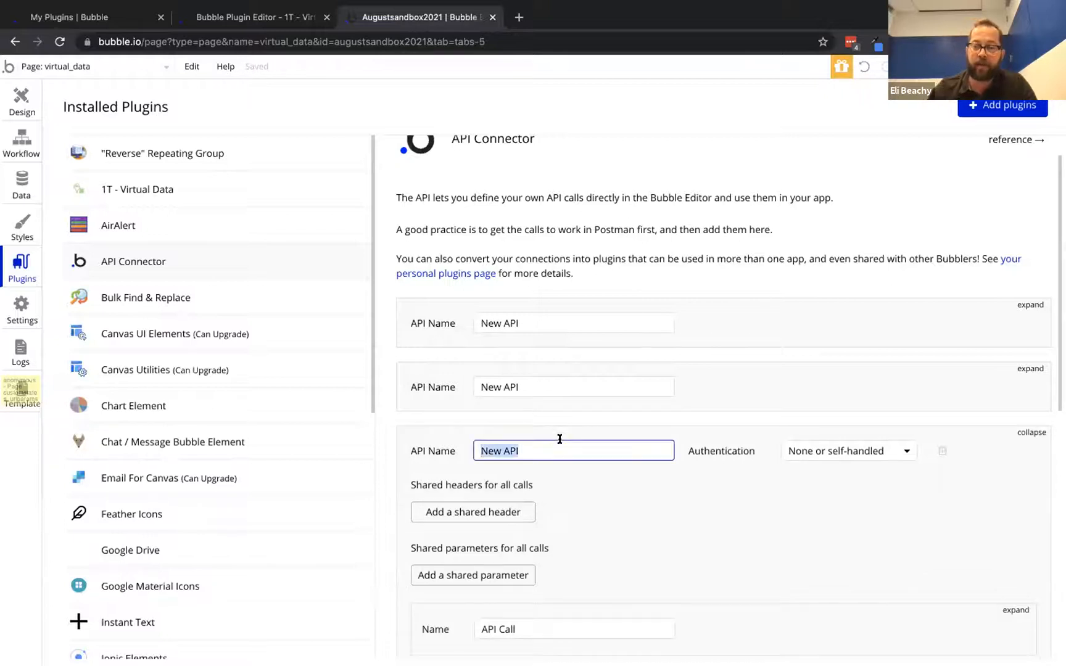
type("virta")
key("BackSpace")
key("BackSpace")
type("V")
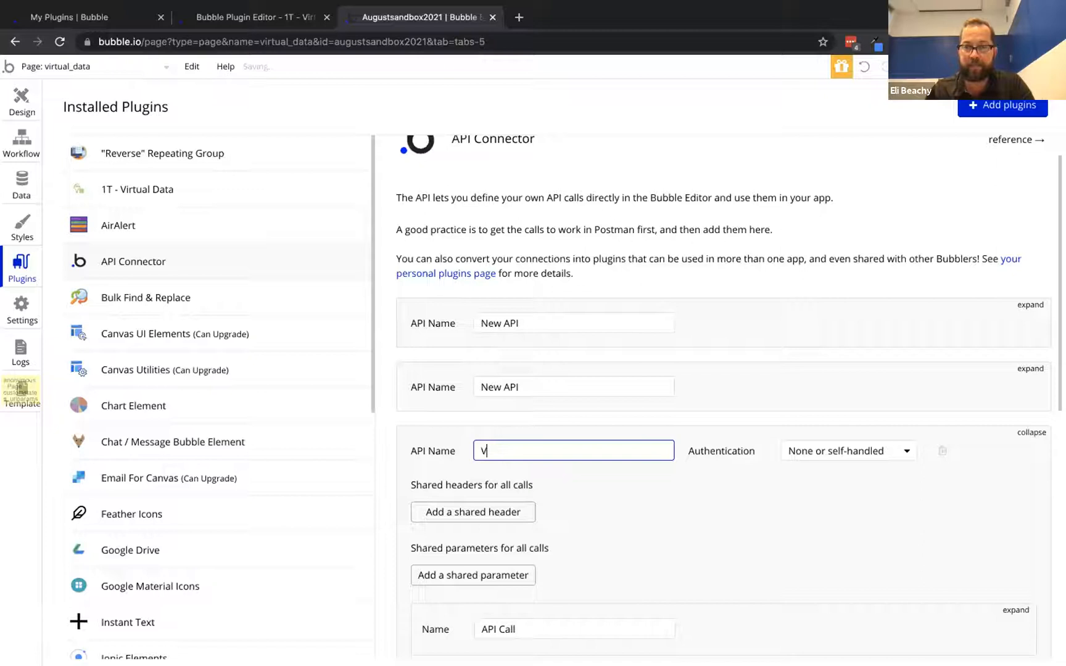
type("irtual Dataa")
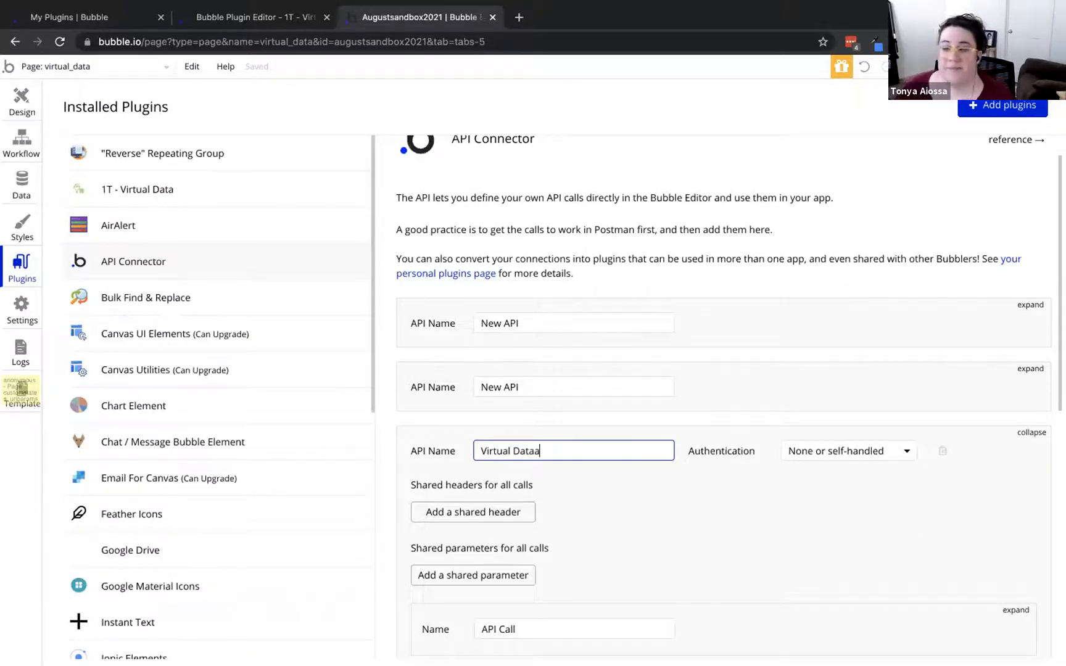
left_click(603, 474)
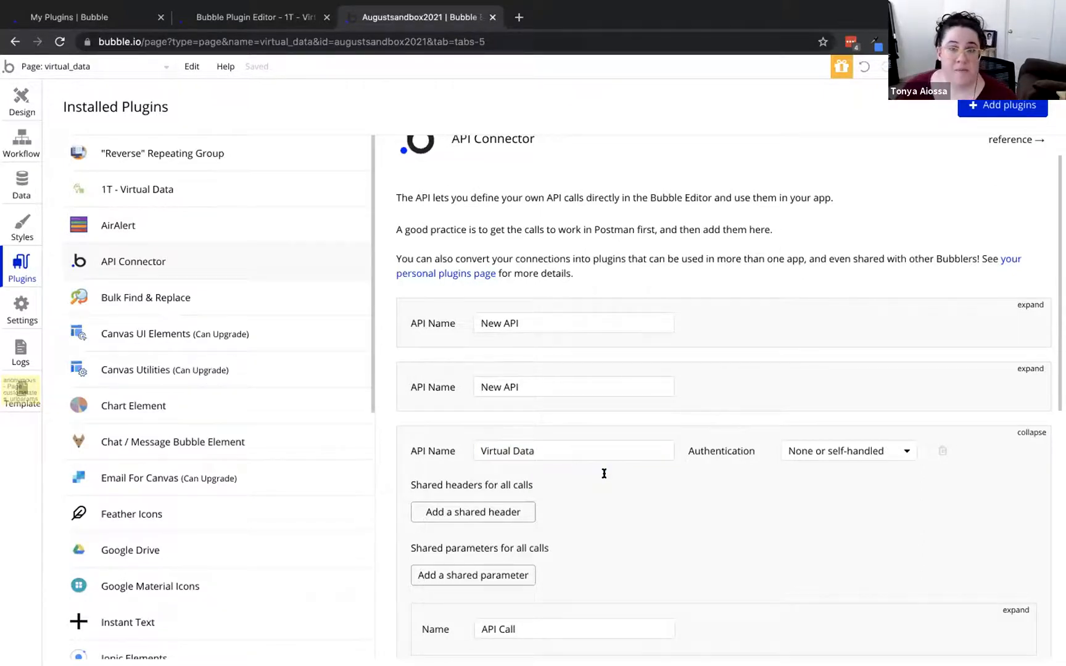
Rename its call to Line Item Sortable and start manually entering a sample response
scroll(602, 473, "down", 3)
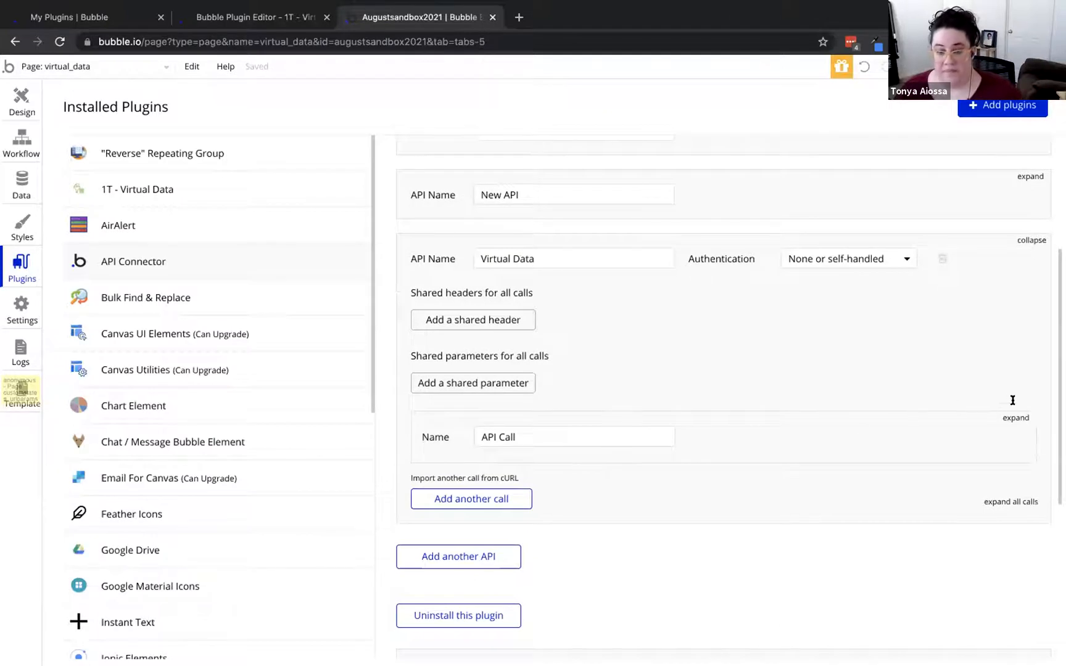
left_click(1012, 418)
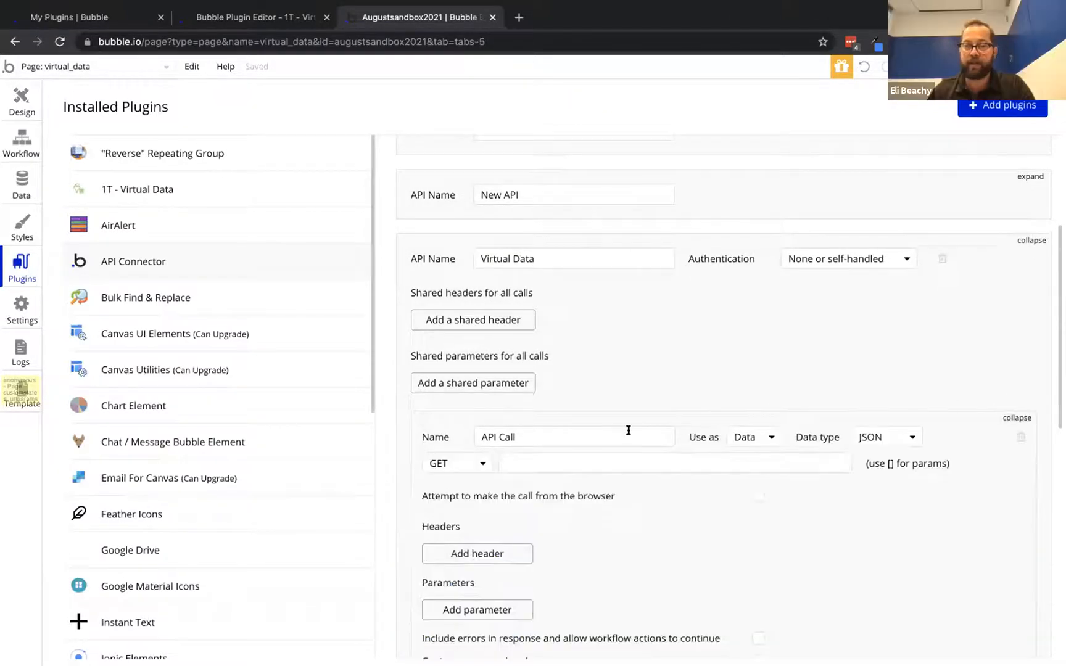
left_click(608, 434)
type("Lin")
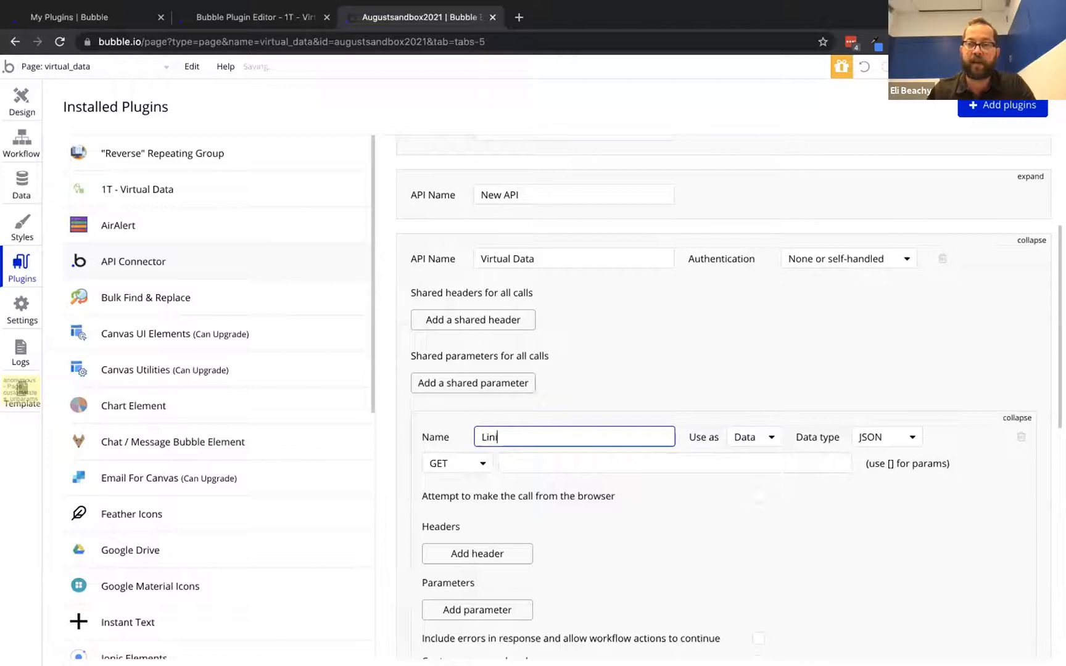
type("e It")
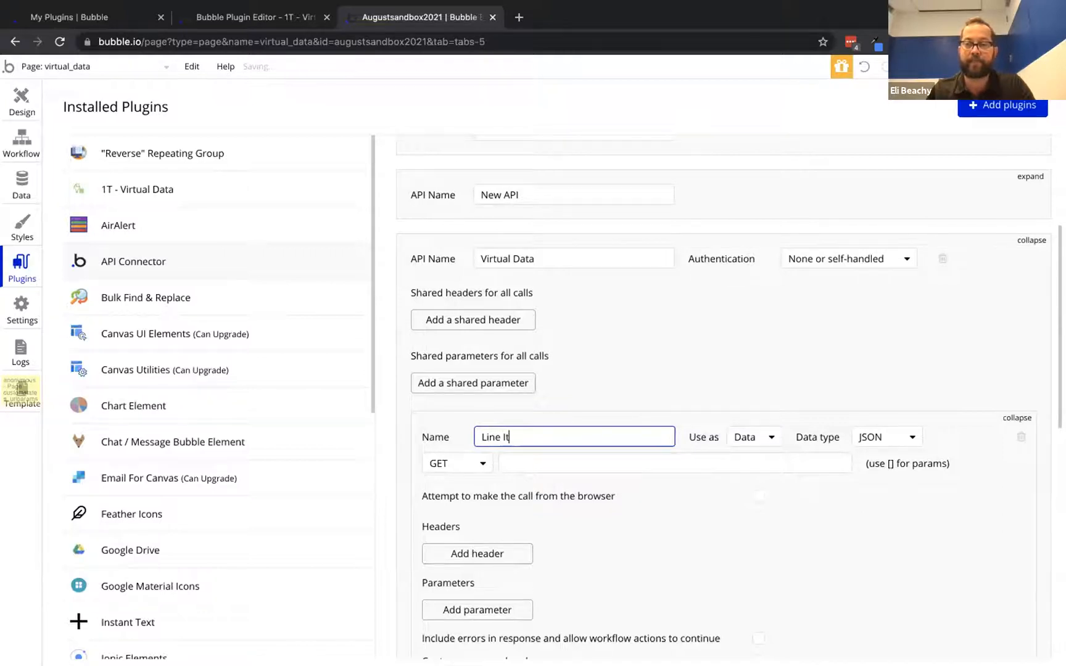
type("em")
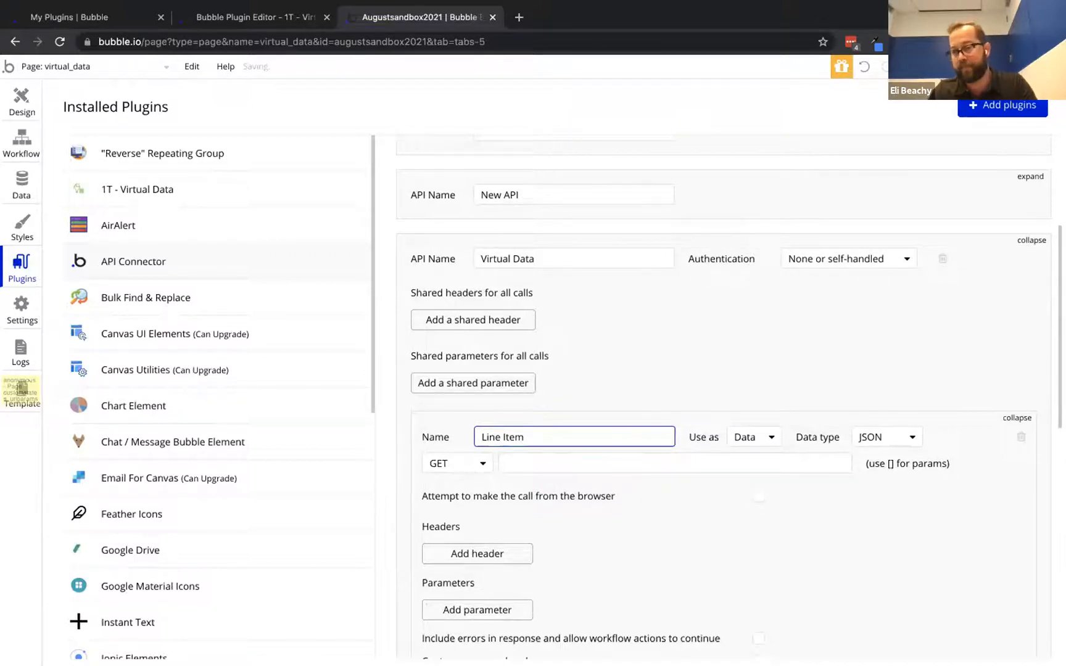
type(" Sortable")
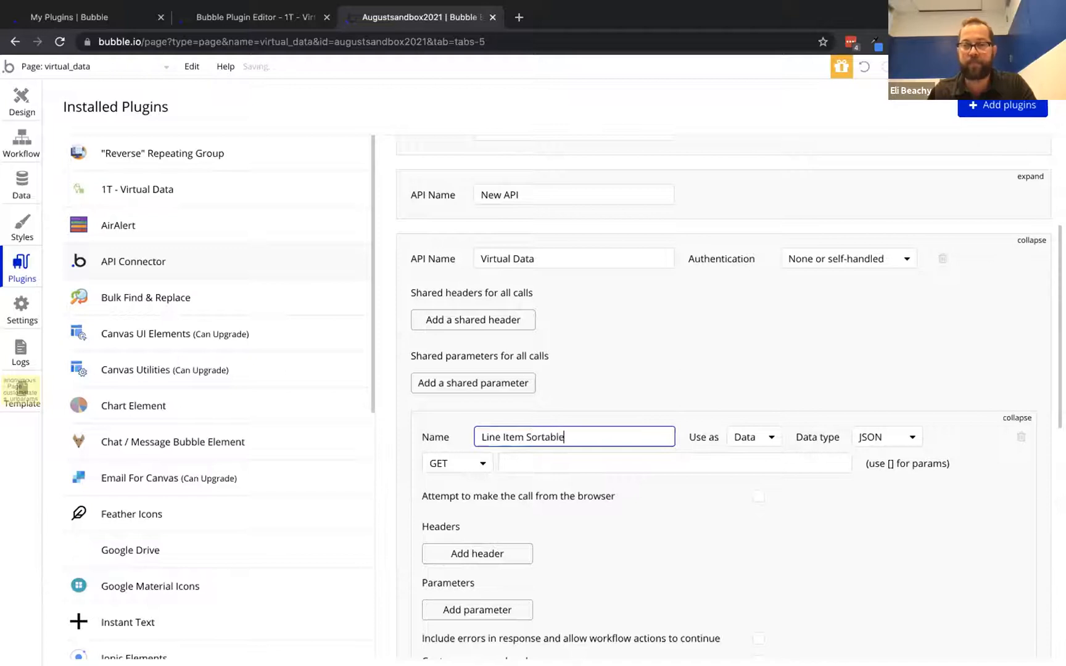
left_click(714, 342)
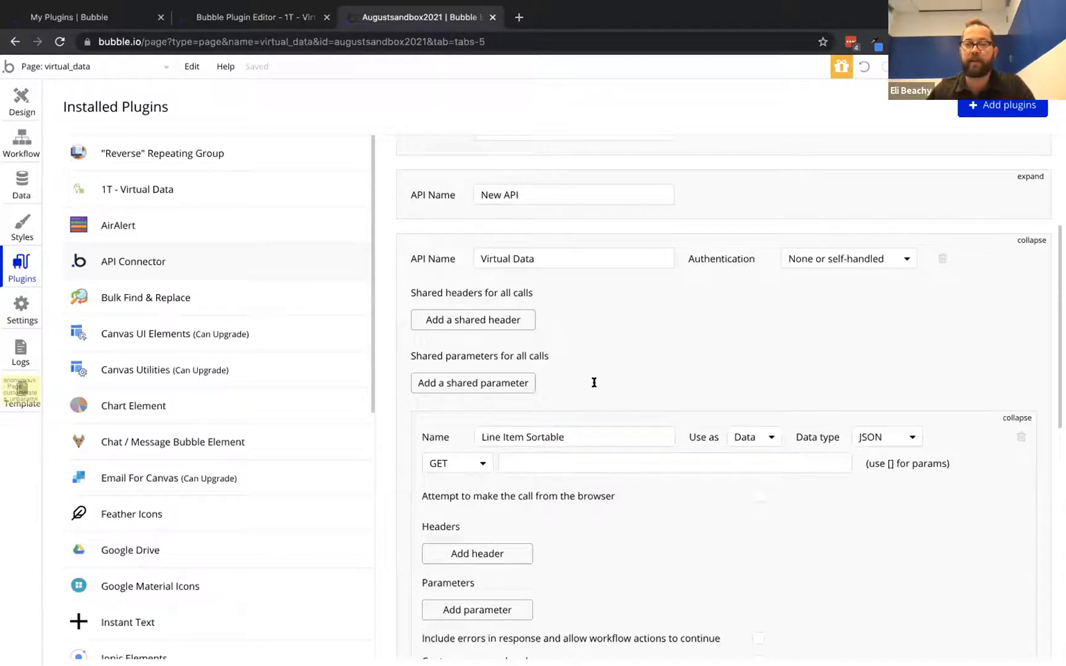
scroll(835, 515, "down", 2)
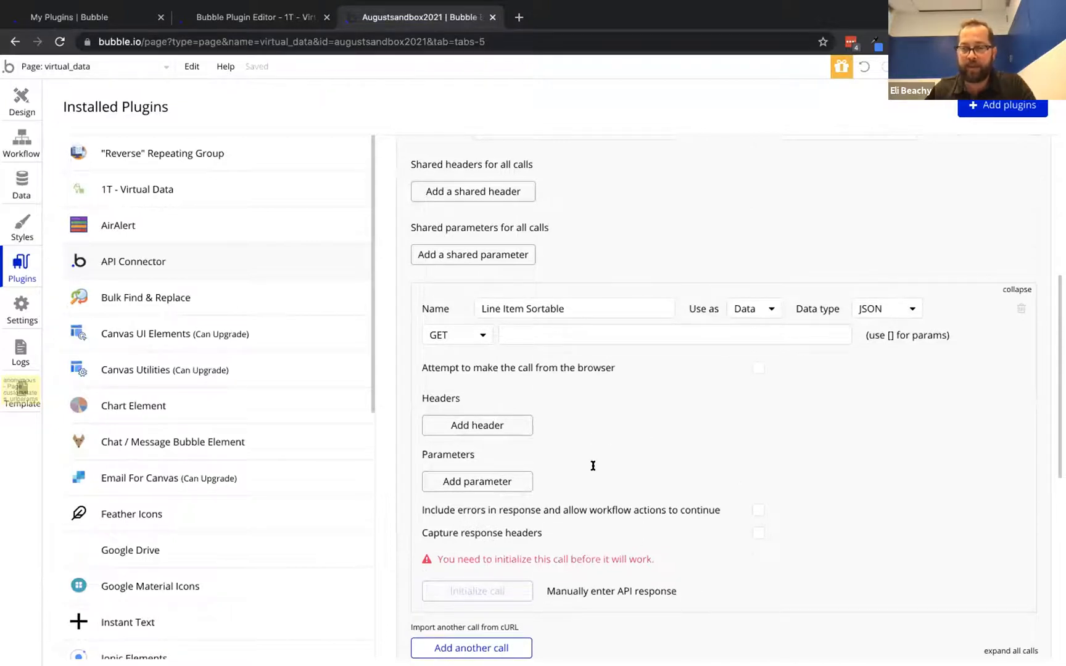
scroll(632, 450, "up", 1)
scroll(632, 450, "down", 2)
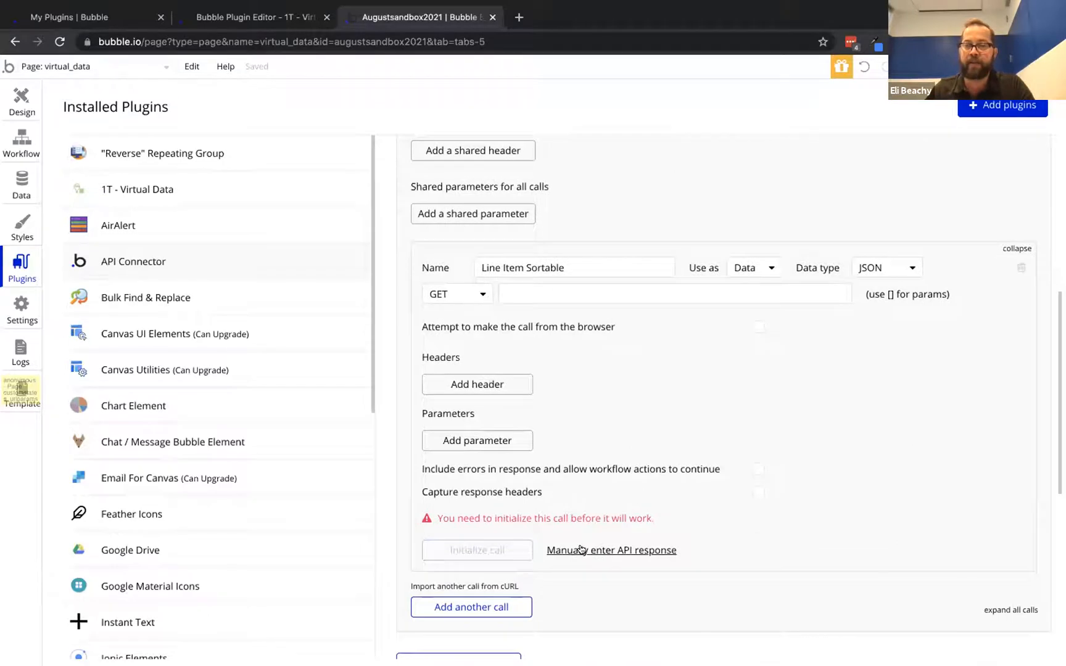
left_click(580, 551)
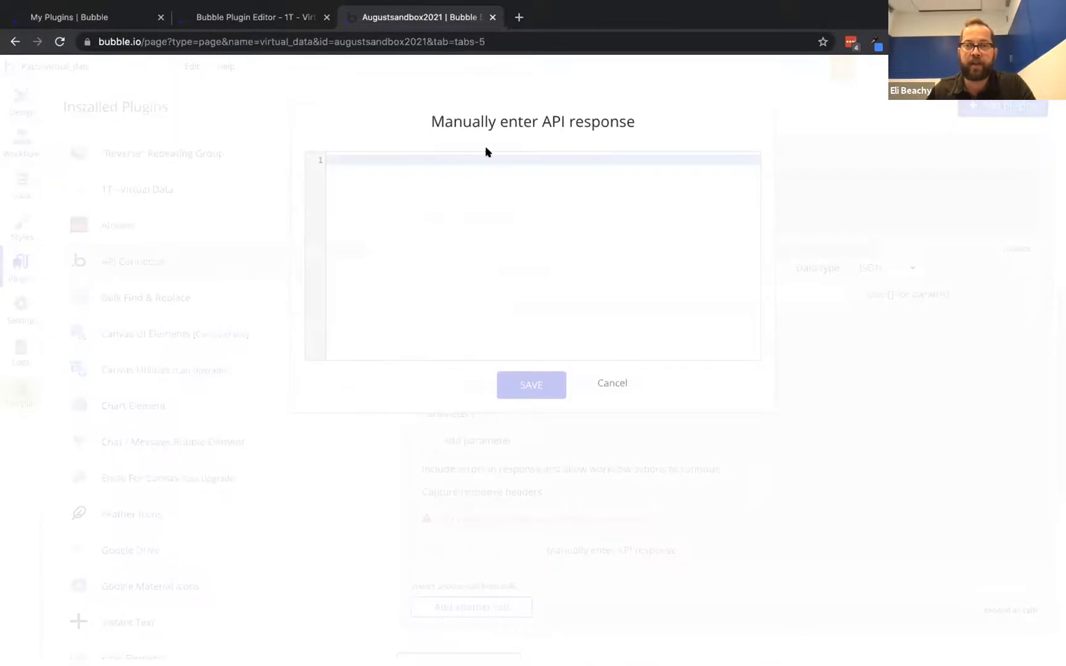
Enter a sample JSON response with units 1 and unit_price 2.25
type("{")
key("Return")
left_click(334, 161)
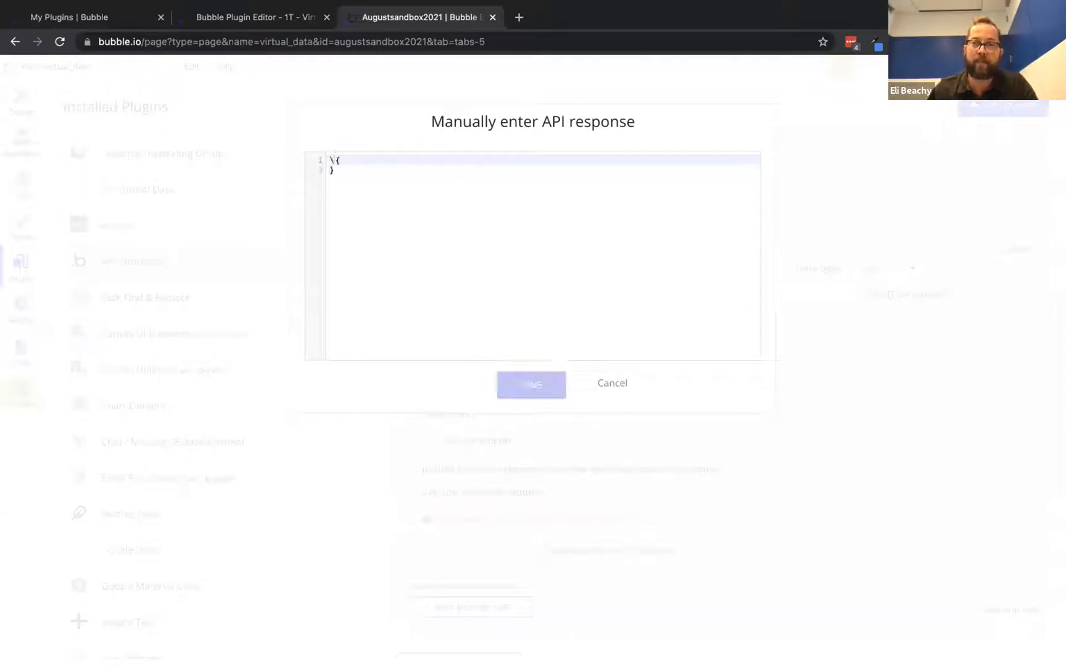
key("Return")
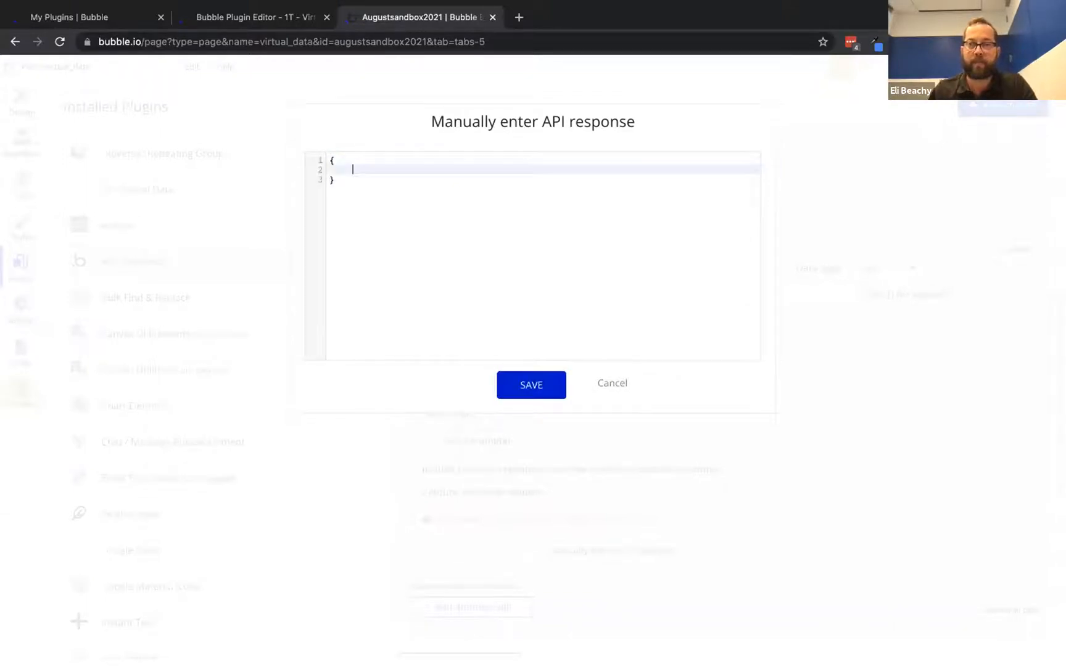
type("\"")
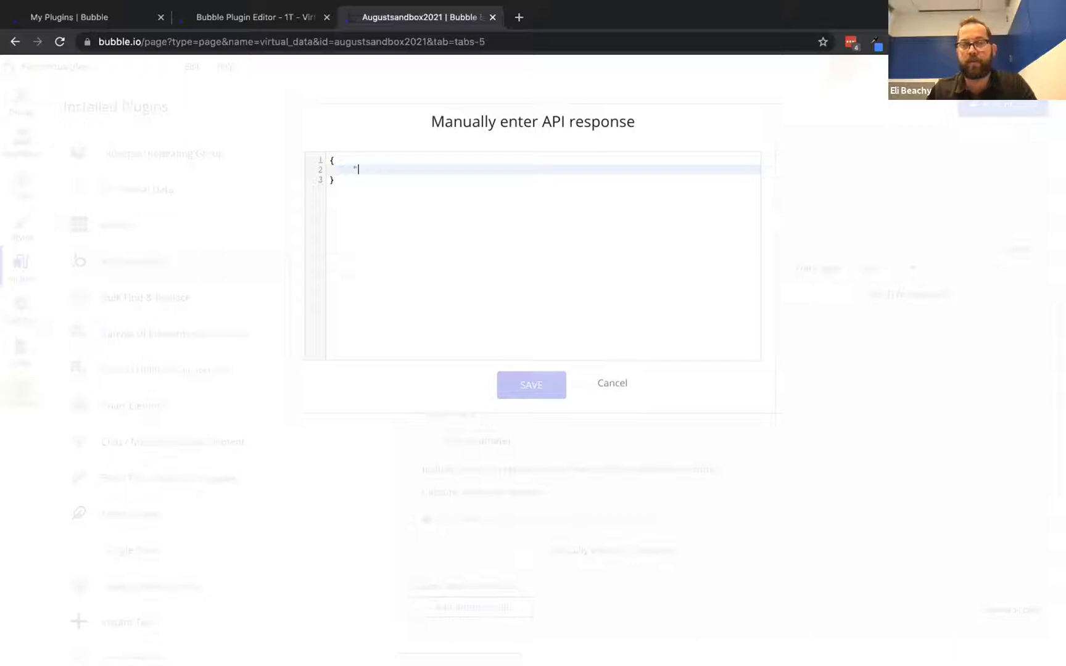
type("units")
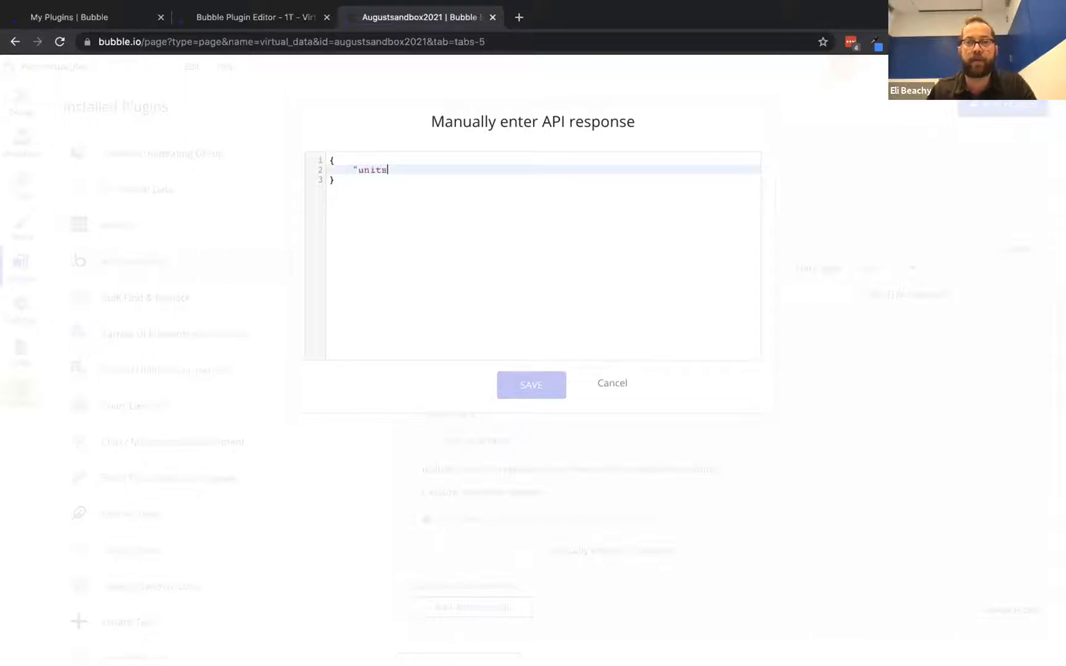
type("\":1,\"")
key("BackSpace")
key("Return")
type("\"unit")
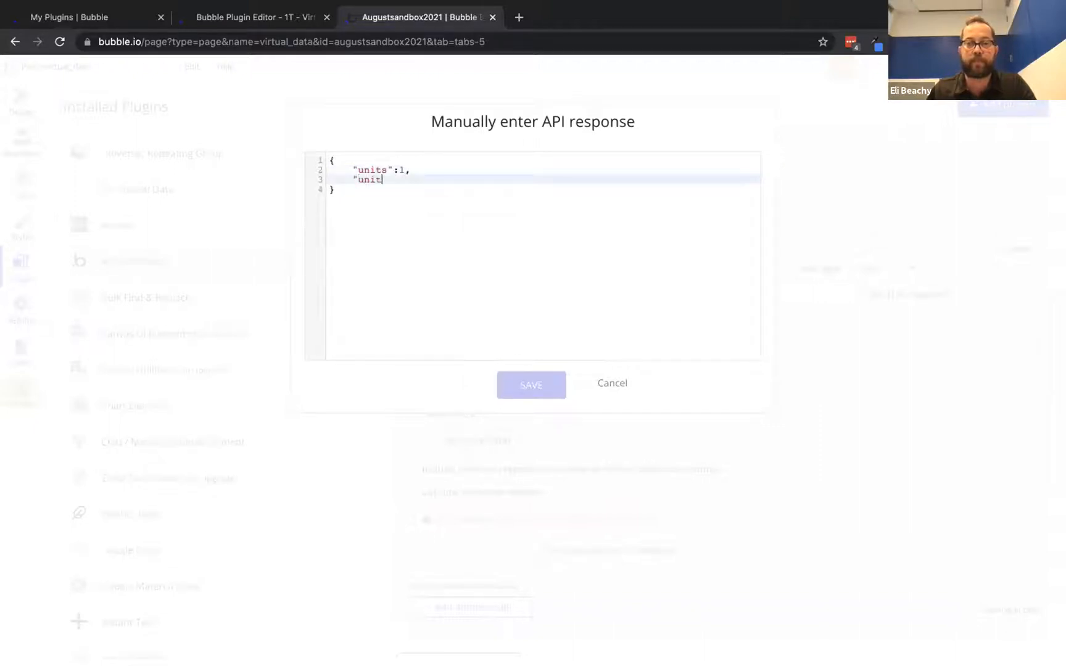
type("_price")
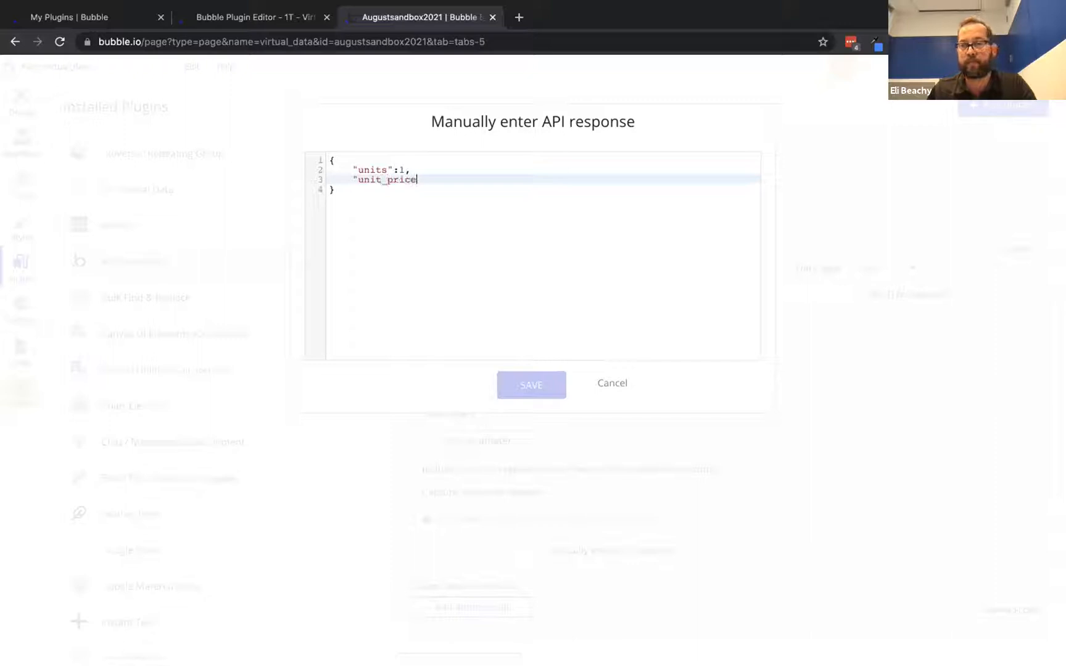
type("\":")
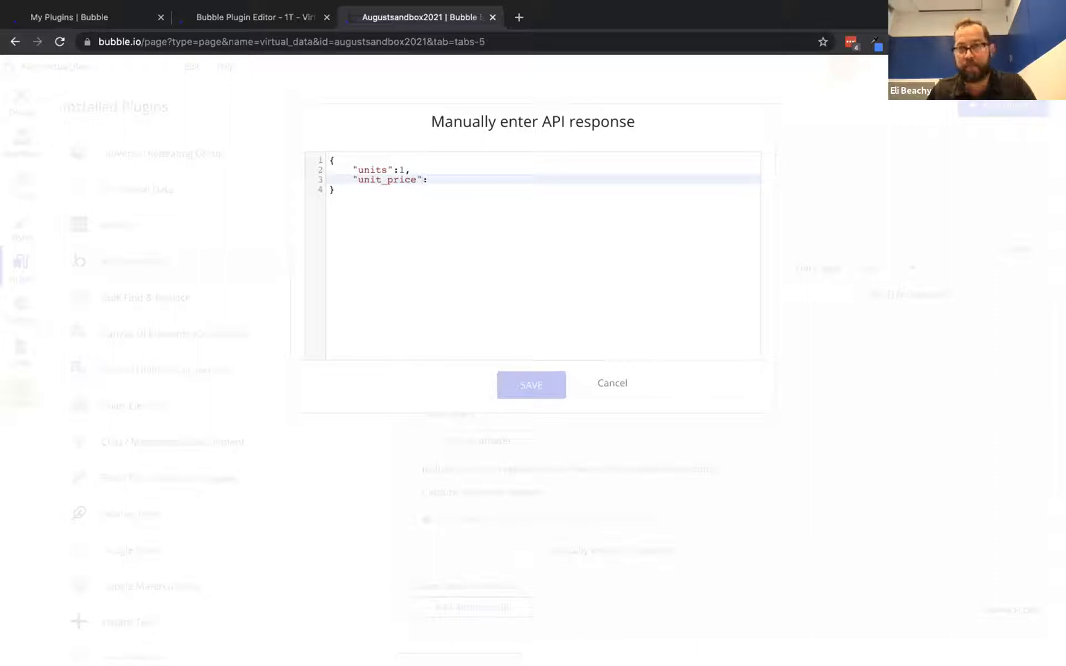
type("2.25")
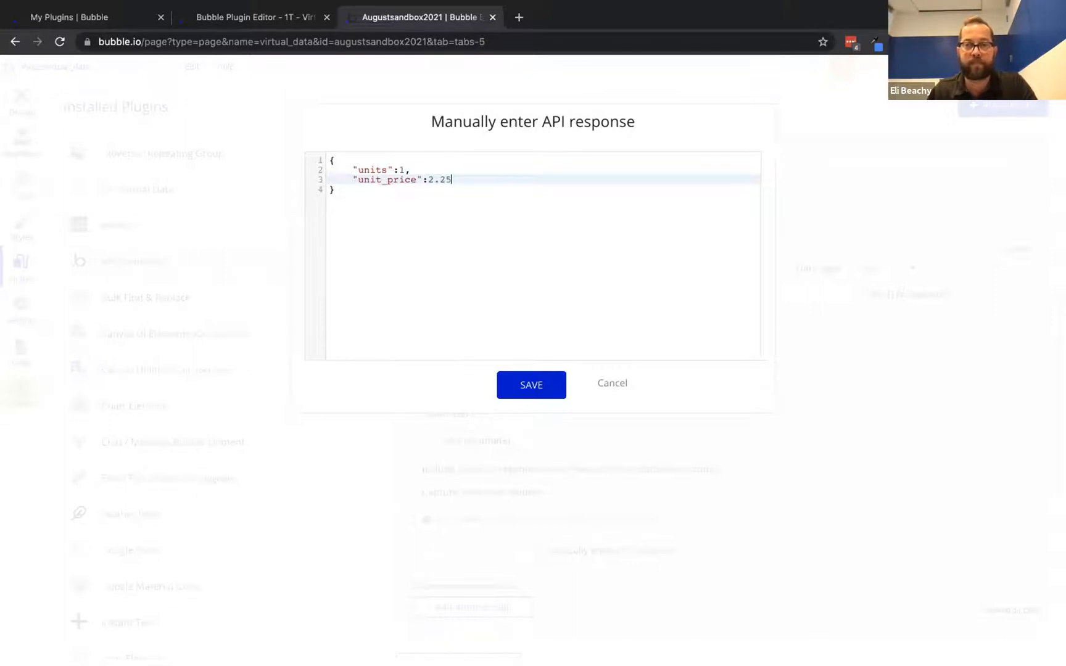
type(",")
key("Return")
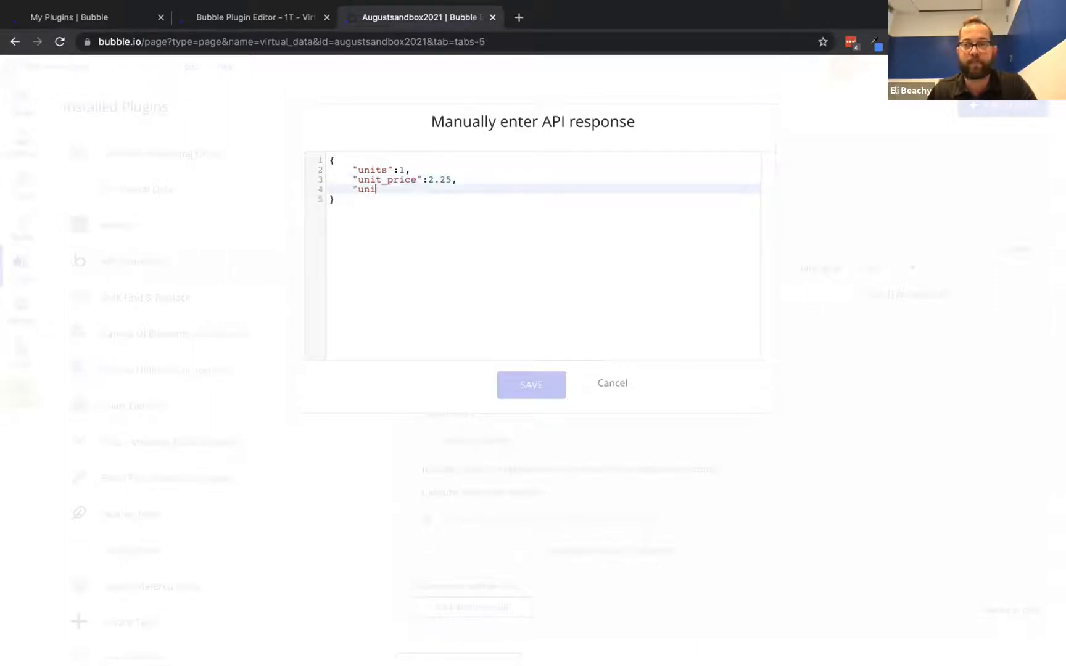
Add unit_total 4.50 and an empty bubble_id, then save the sample response
type("\"unit_totlal\":")
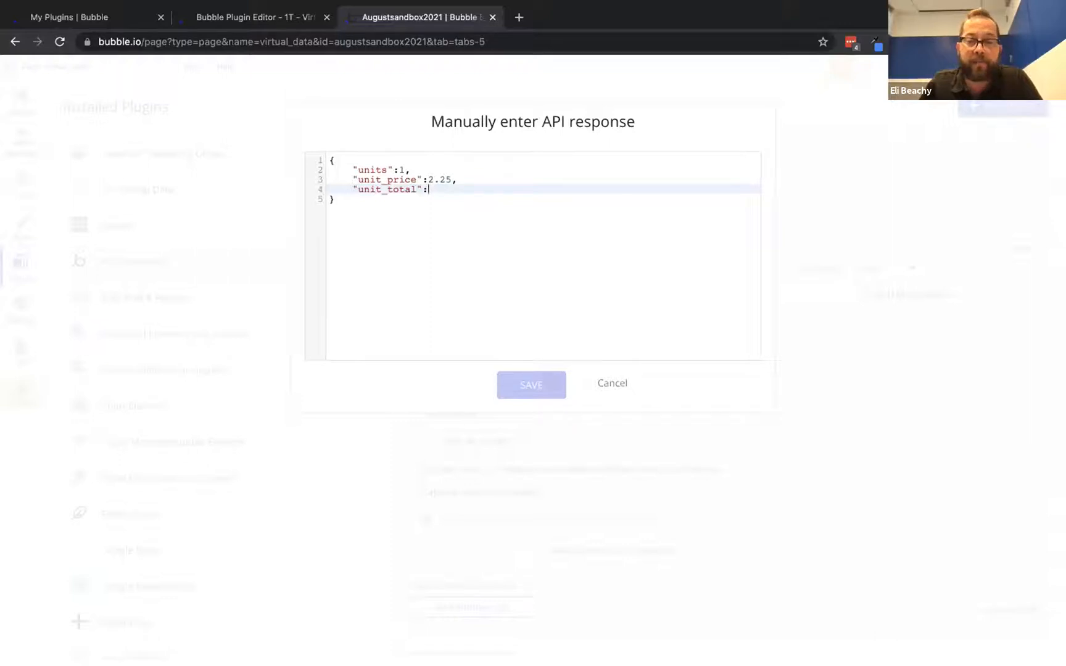
type("4.50,")
key("Return")
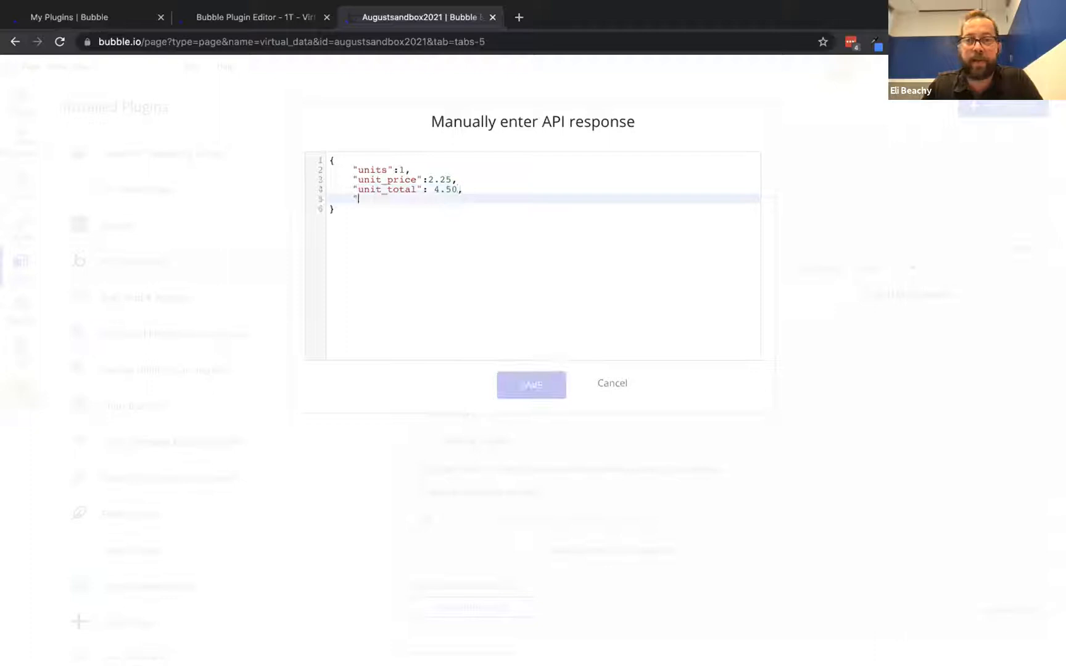
type("\"bubble_id")
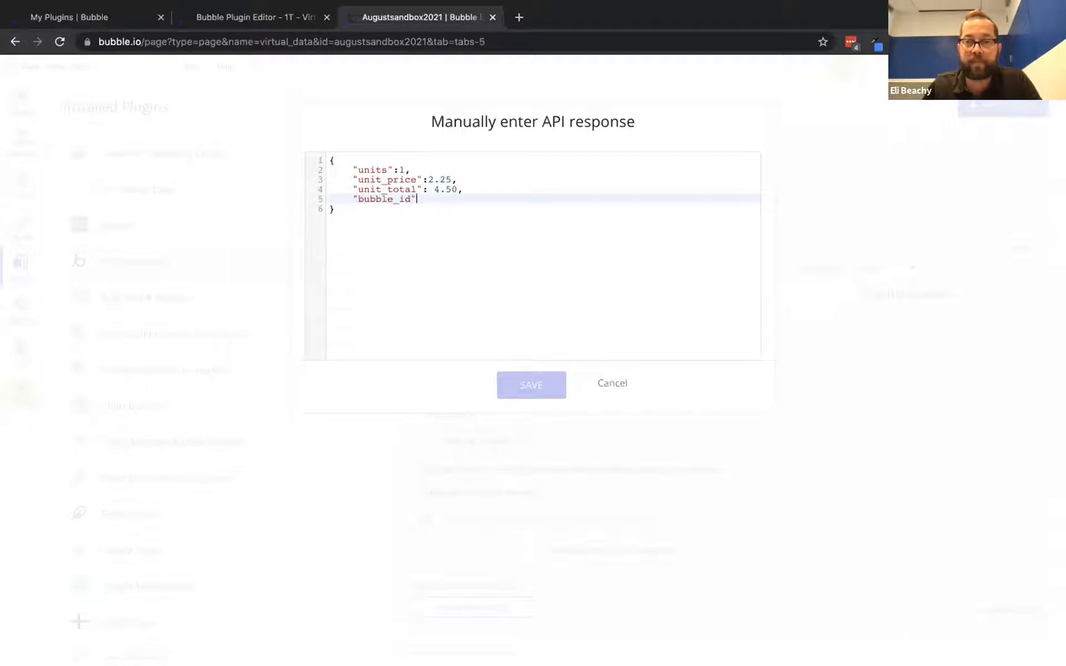
type("\": \"\"")
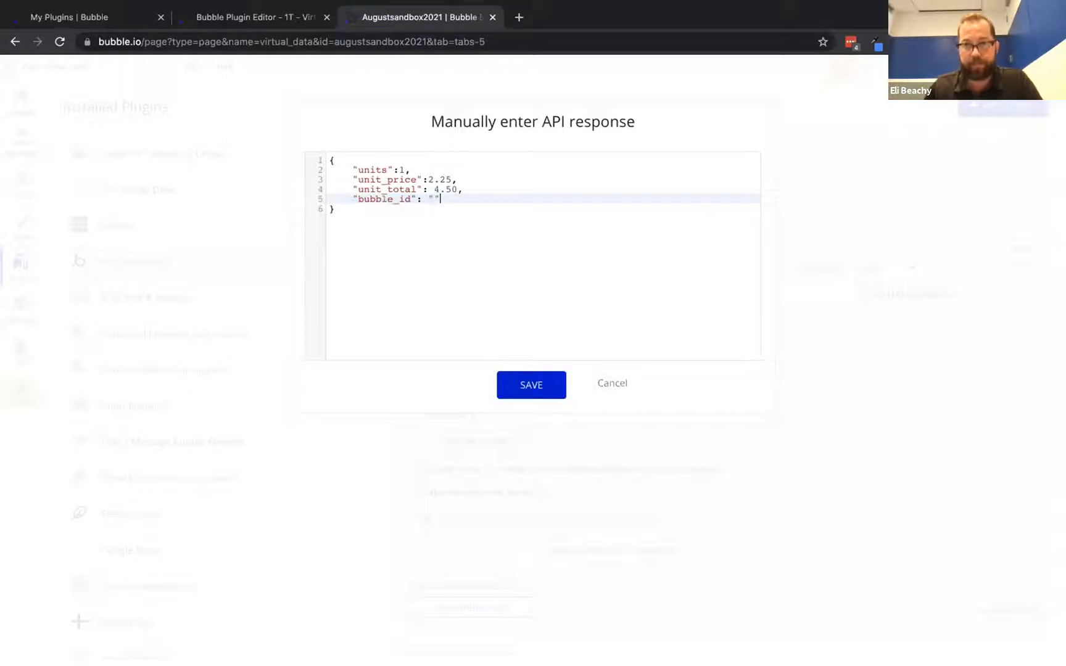
left_click(531, 378)
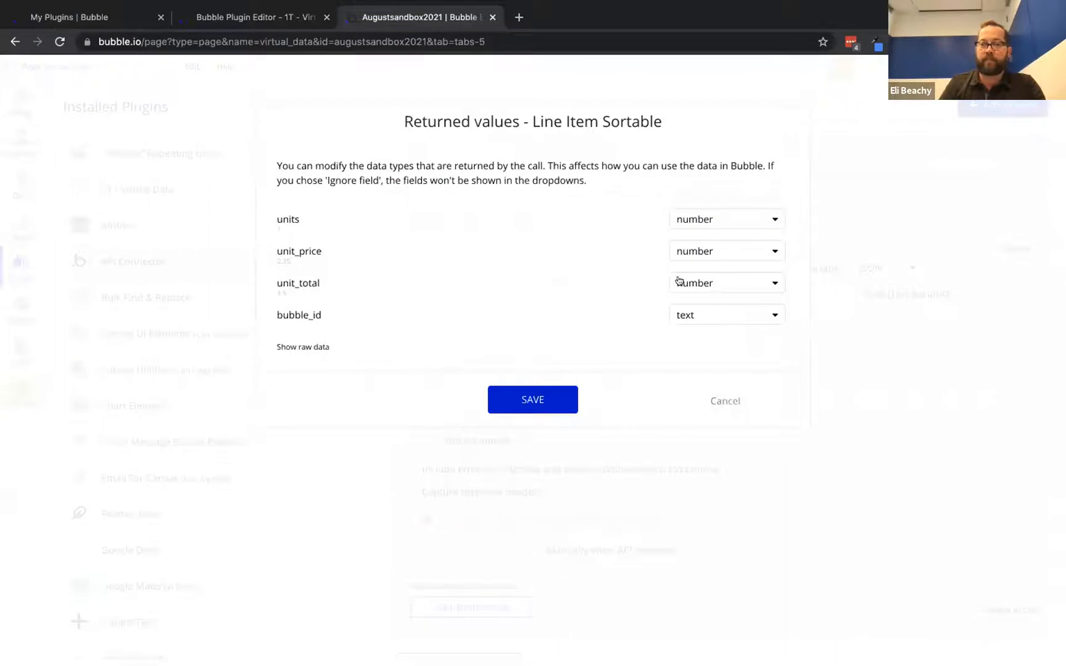
Confirm the returned types (three numbers, bubble_id as text) and return to Design
left_click(540, 400)
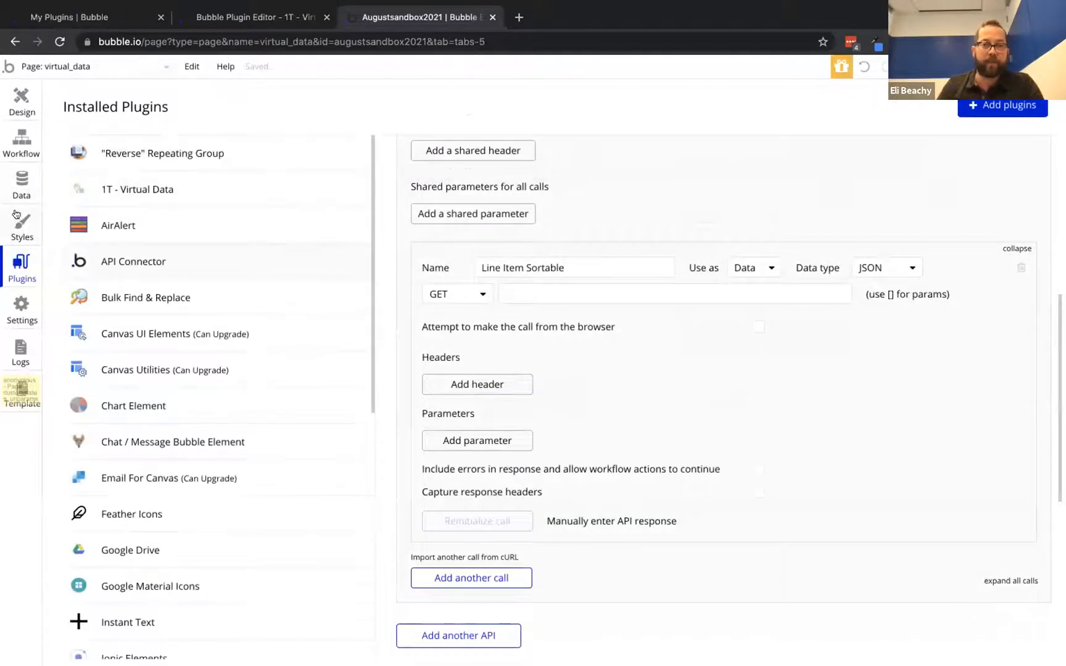
scroll(145, 337, "down", 1)
left_click(22, 102)
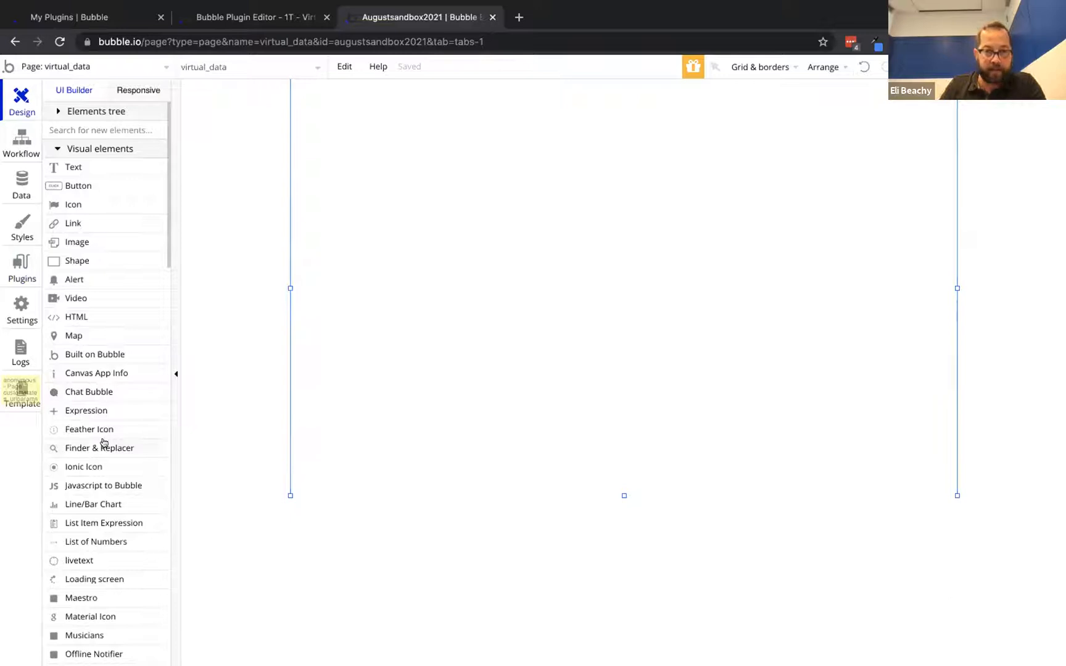
Draw a Virtual Data element on the page and set its return value to Line Item Sortable
scroll(103, 442, "down", 1)
scroll(103, 441, "down", 3)
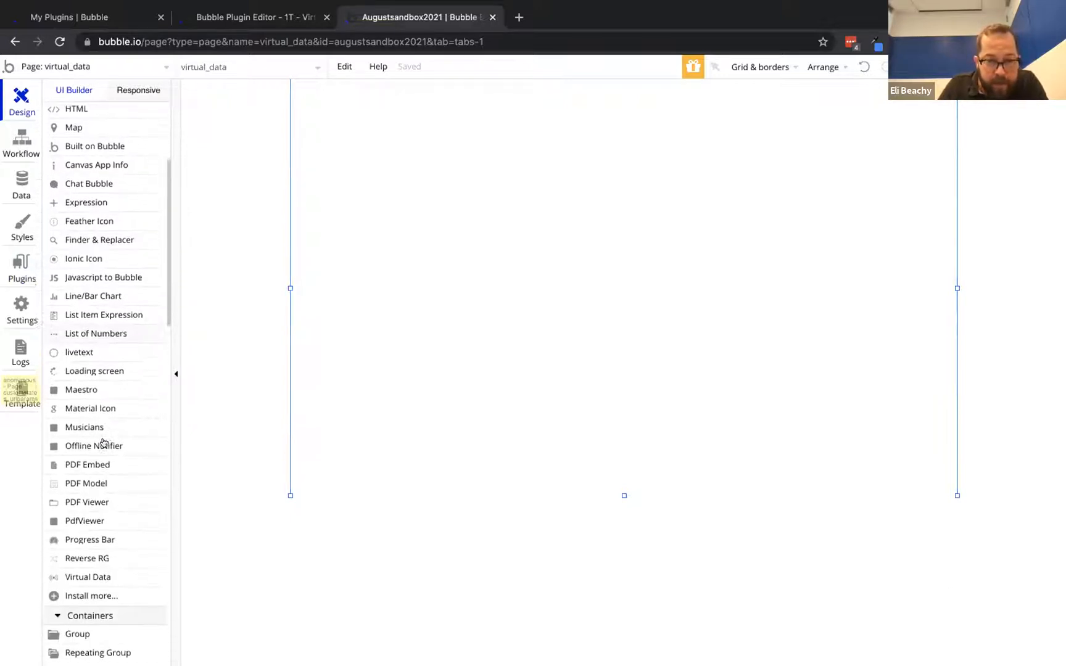
left_click(66, 558)
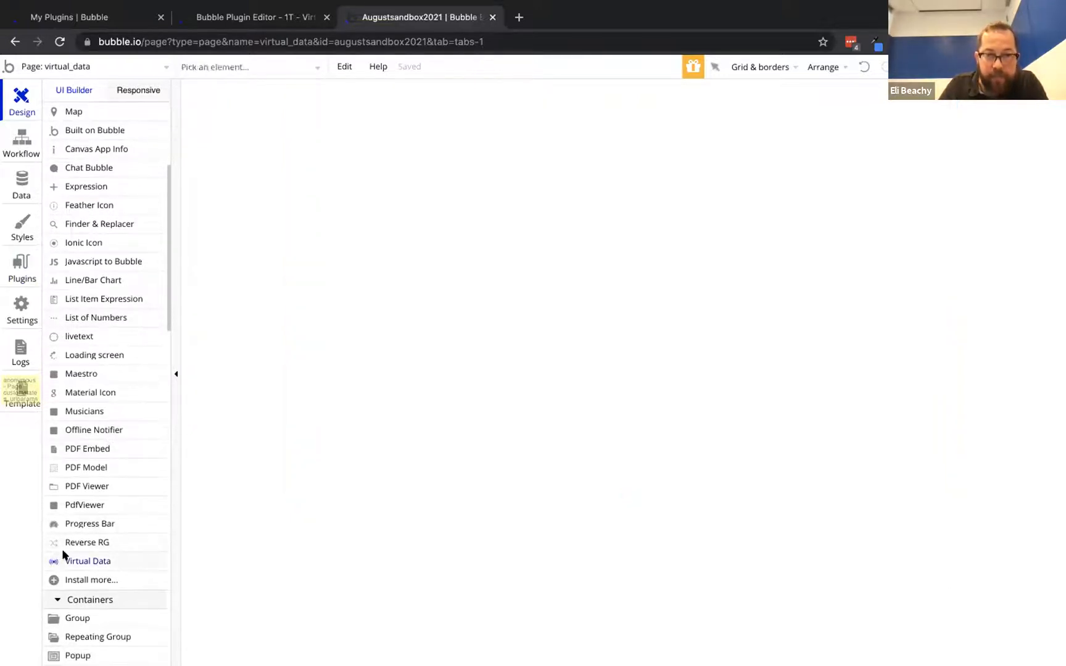
left_click_drag(343, 91, 548, 111)
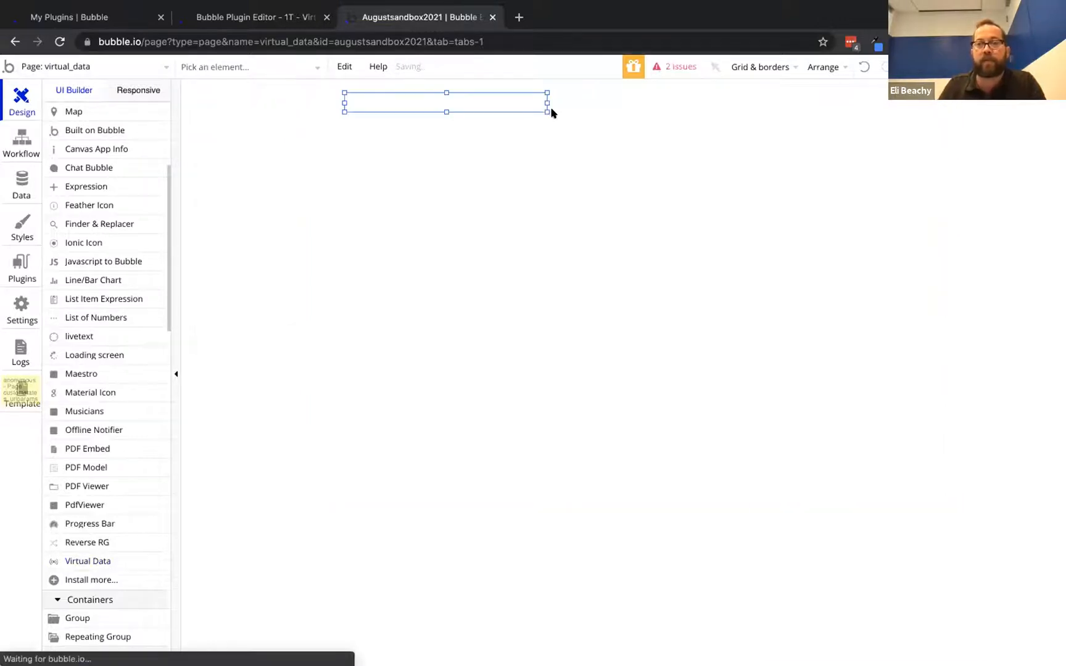
left_click_drag(772, 250, 662, 201)
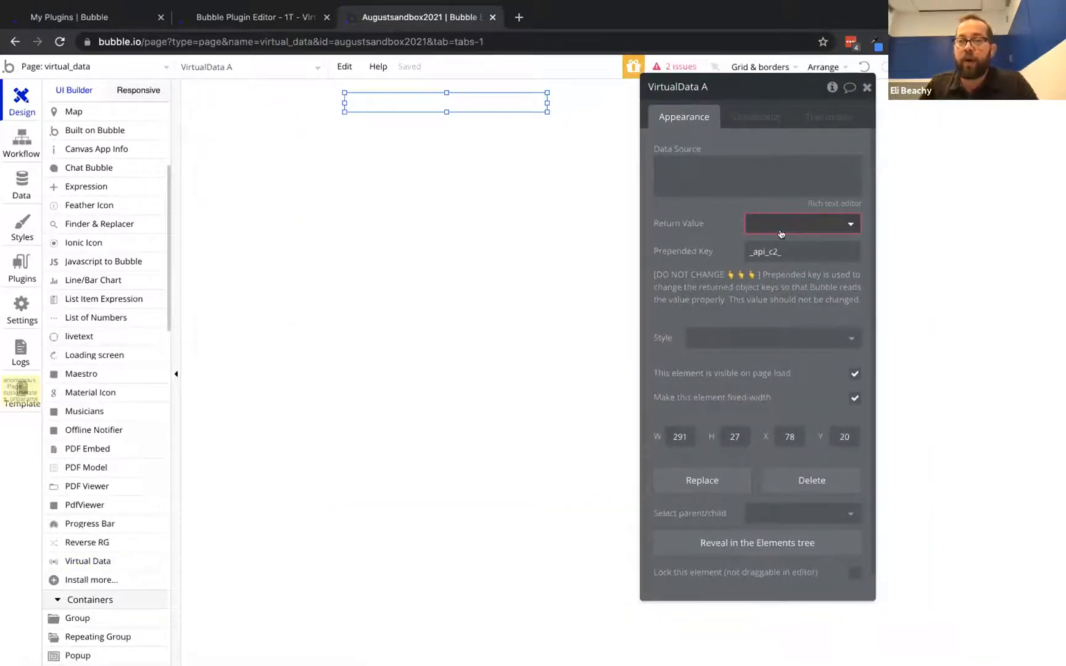
left_click(782, 224)
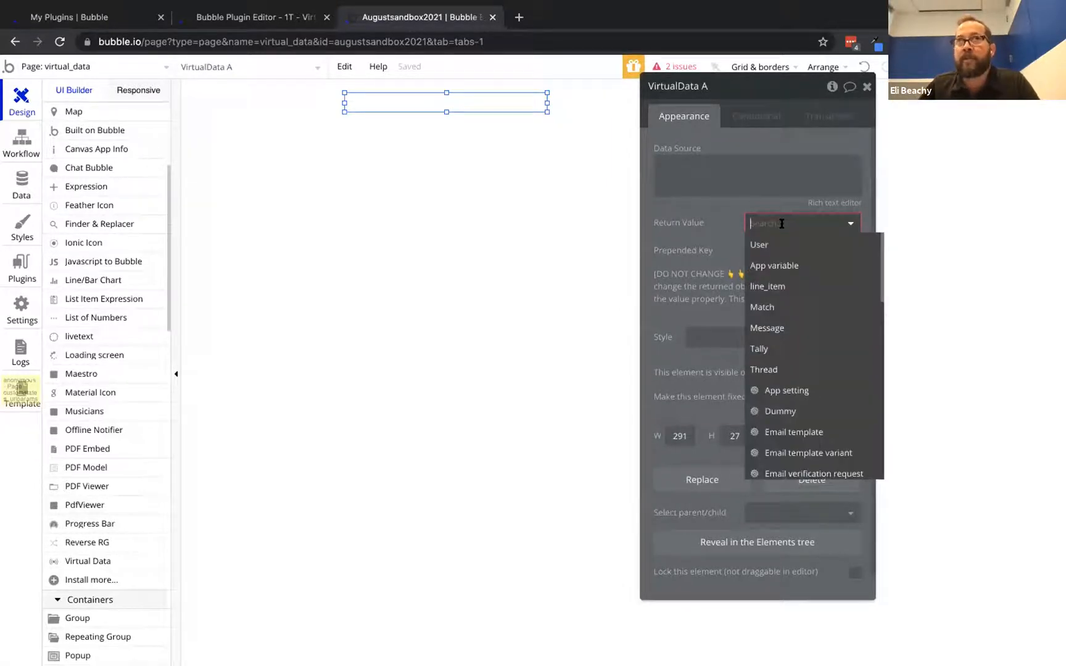
scroll(800, 342, "down", 3)
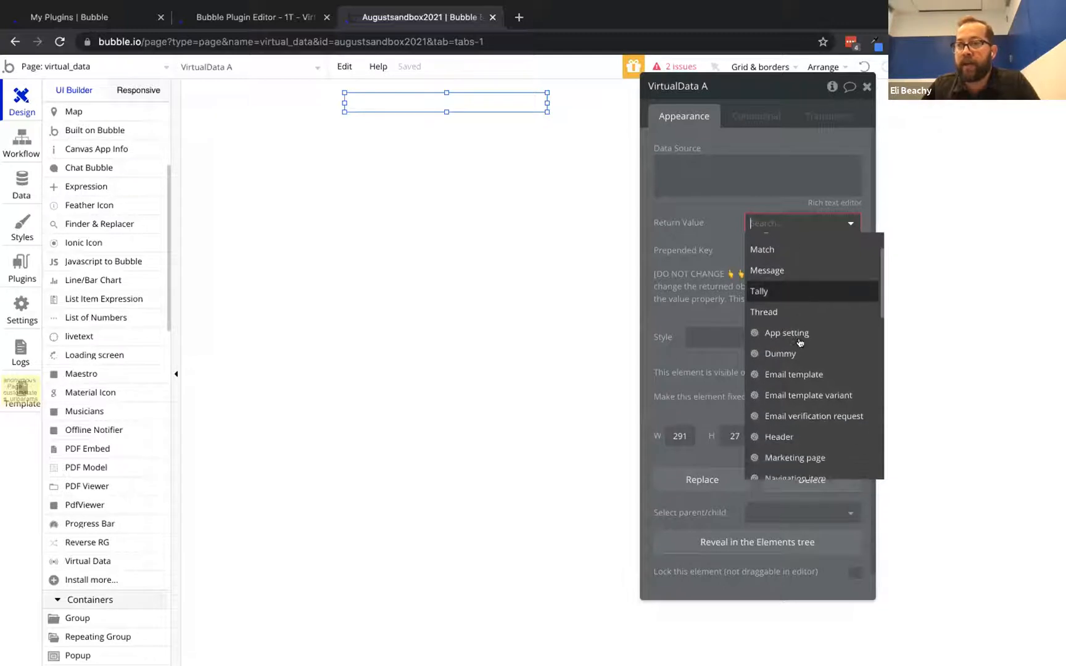
scroll(800, 343, "down", 5)
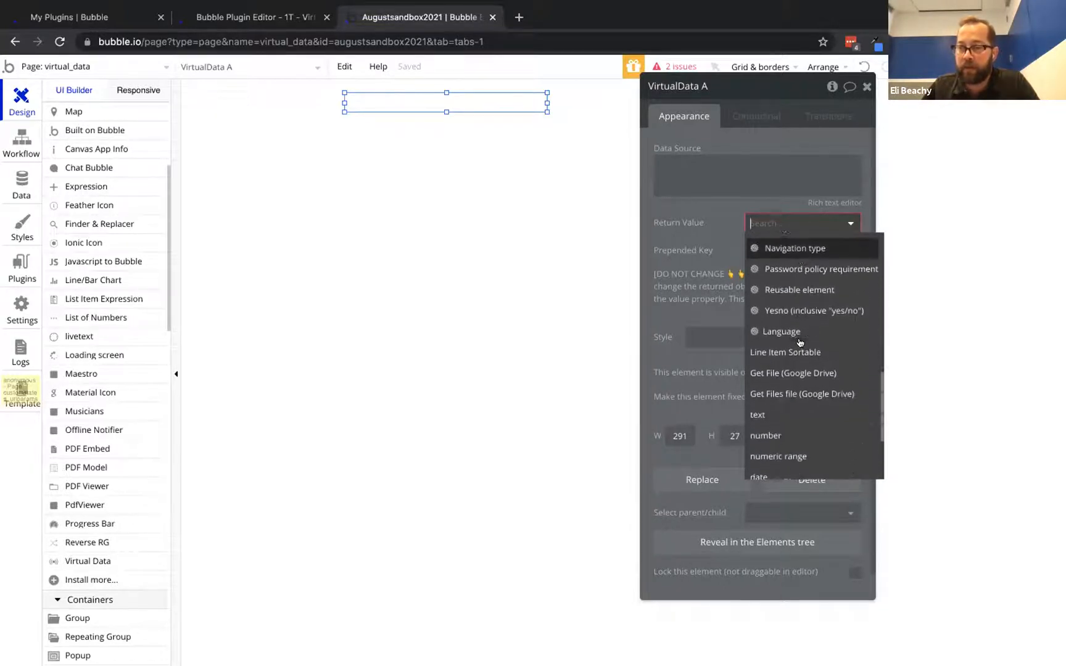
scroll(806, 420, "down", 3)
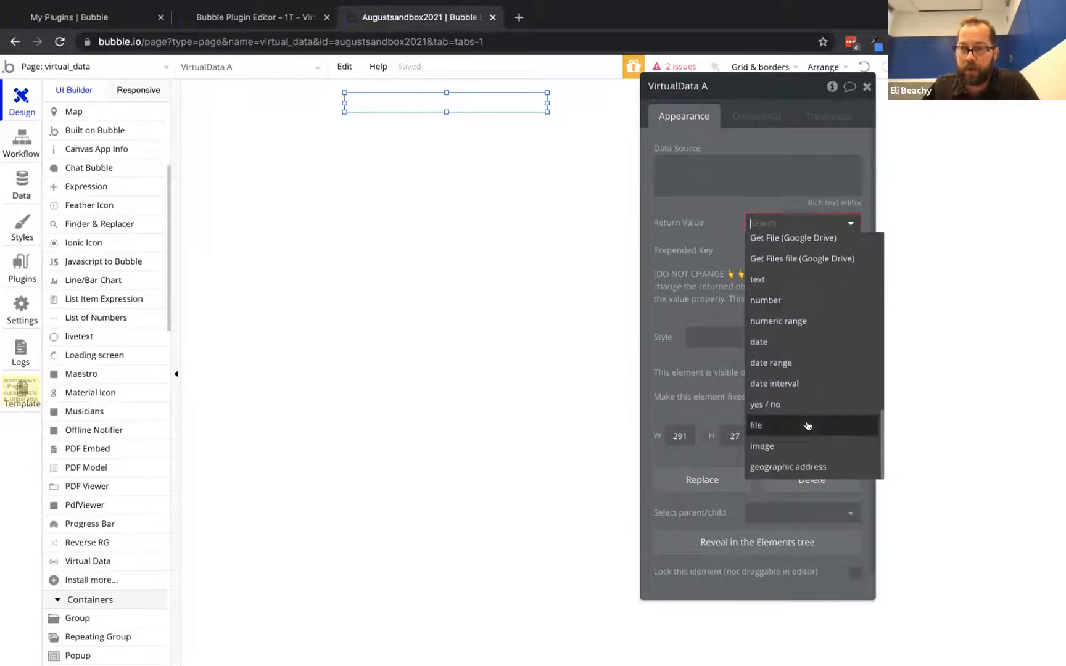
scroll(805, 426, "up", 3)
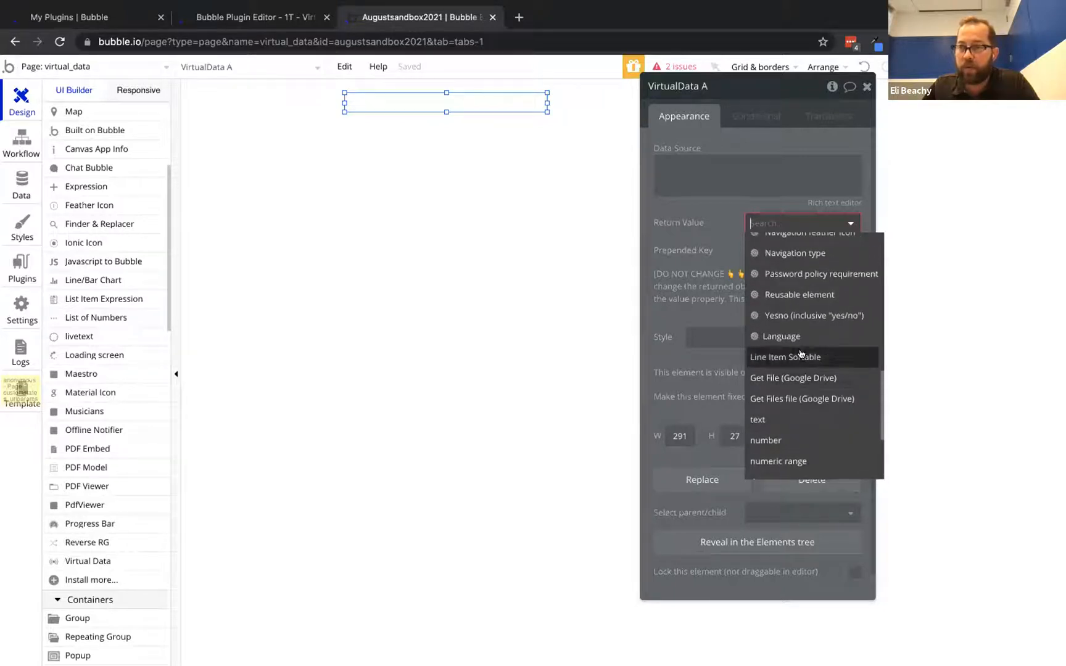
left_click(801, 353)
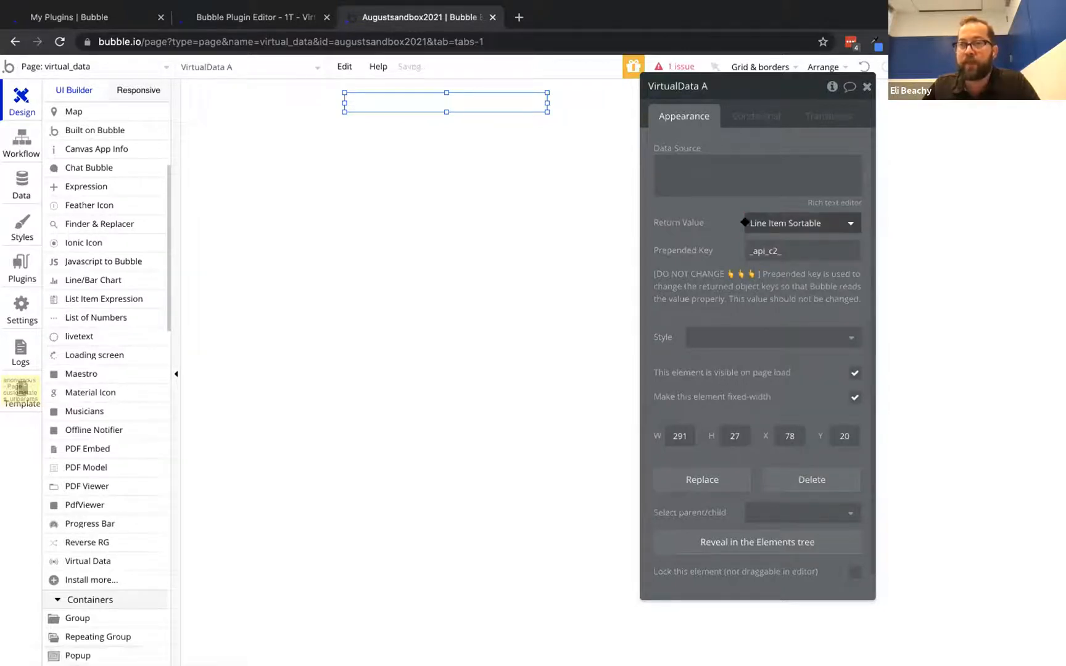
left_click_drag(684, 244, 613, 261)
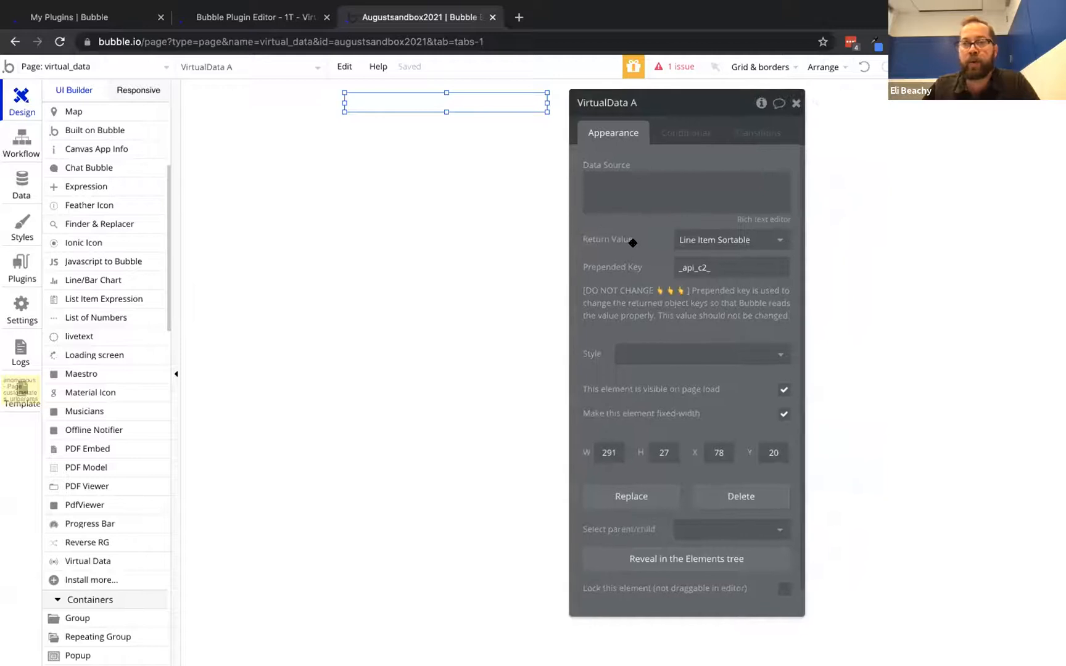
Open the Line Item Sortable sample response and select its whole JSON
left_click(15, 270)
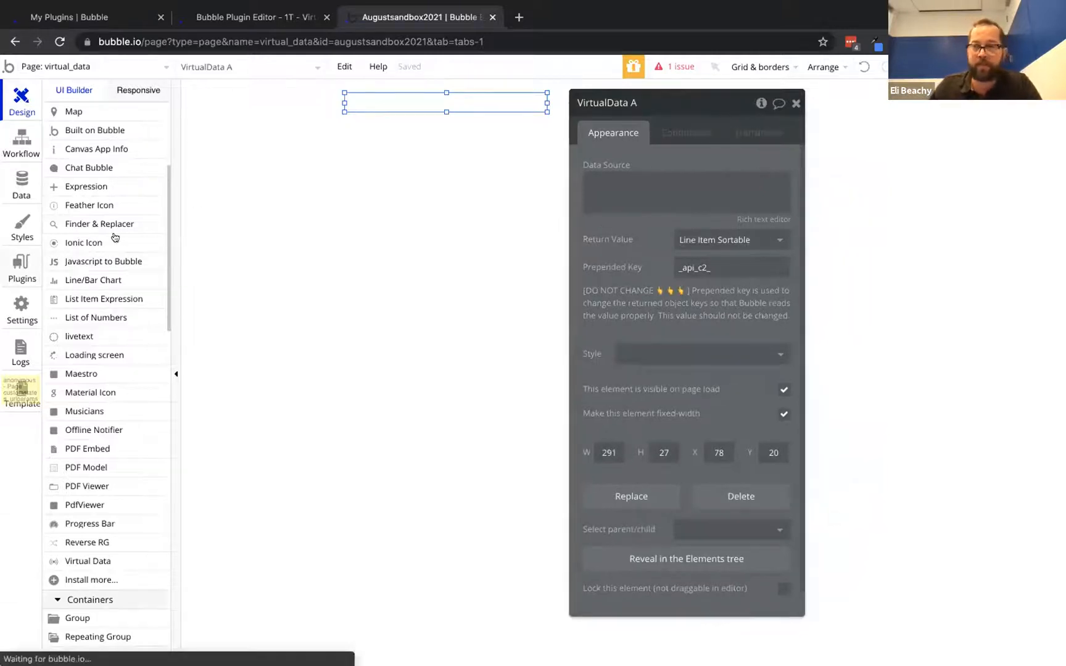
left_click(608, 521)
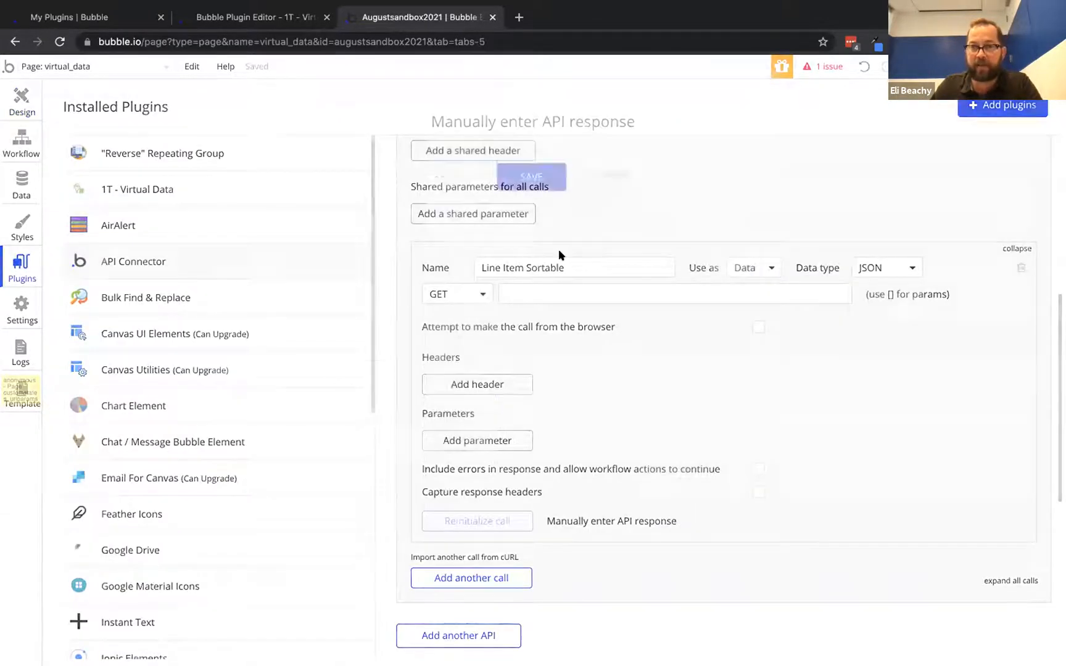
left_click_drag(349, 206, 317, 145)
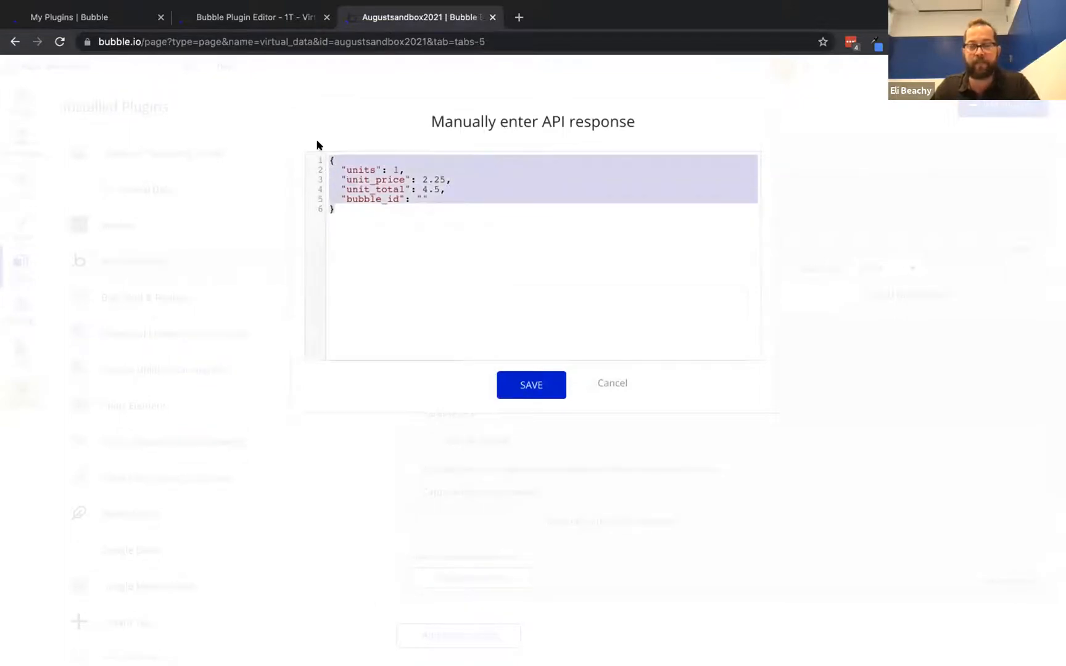
Set VirtualData A's source to Search for line_items:format as text and paste the JSON as content
left_click(612, 383)
left_click(22, 102)
left_click(664, 180)
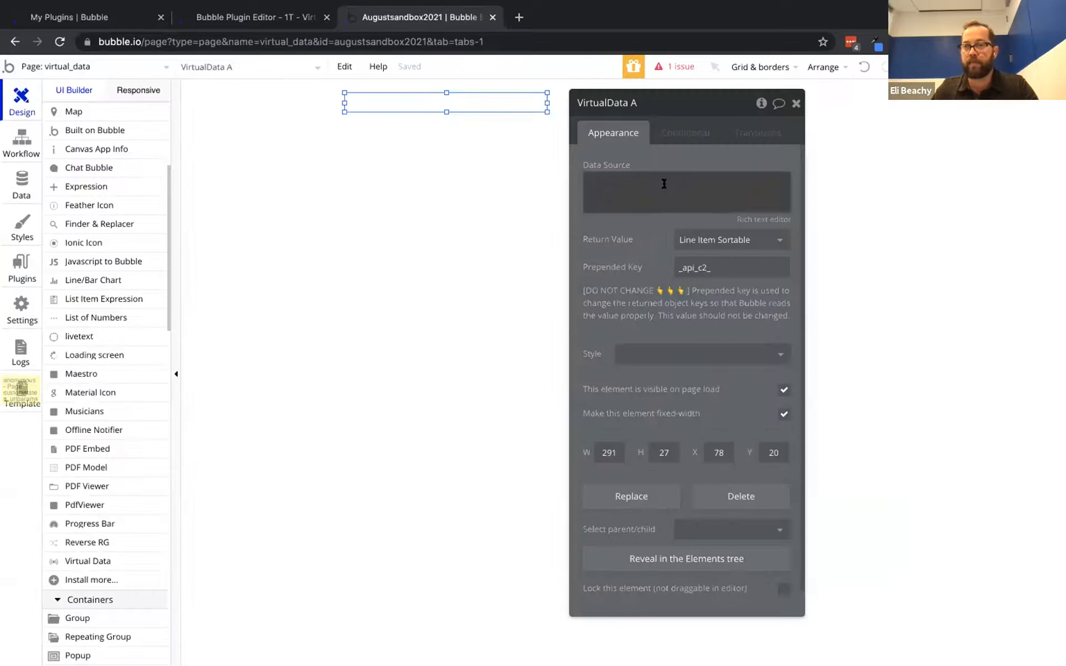
left_click(814, 179)
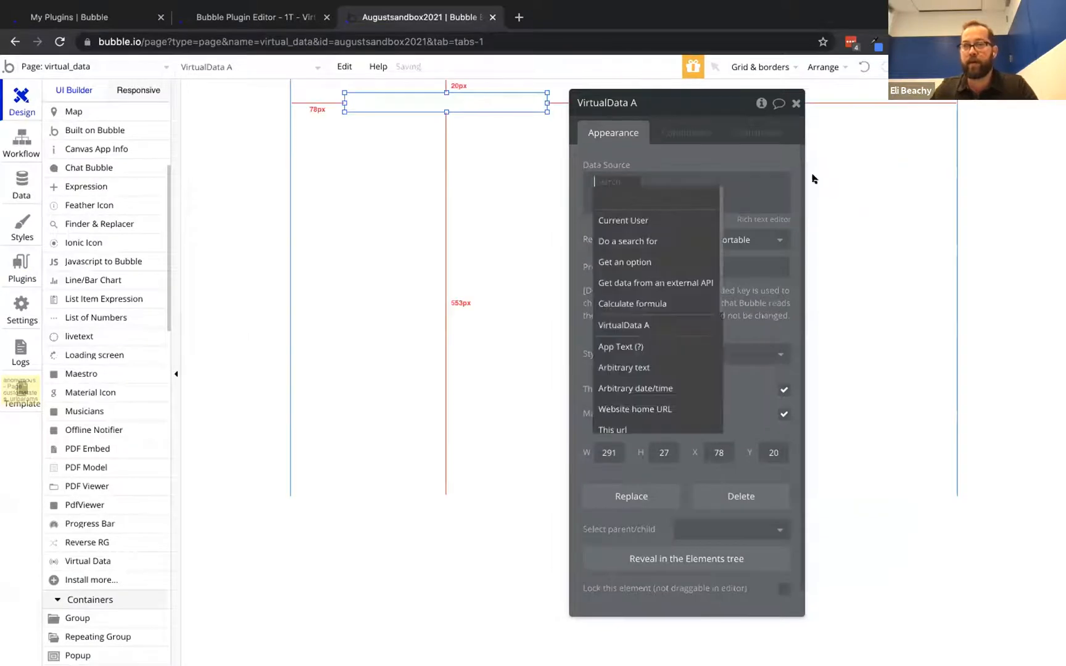
left_click(628, 240)
left_click(486, 136)
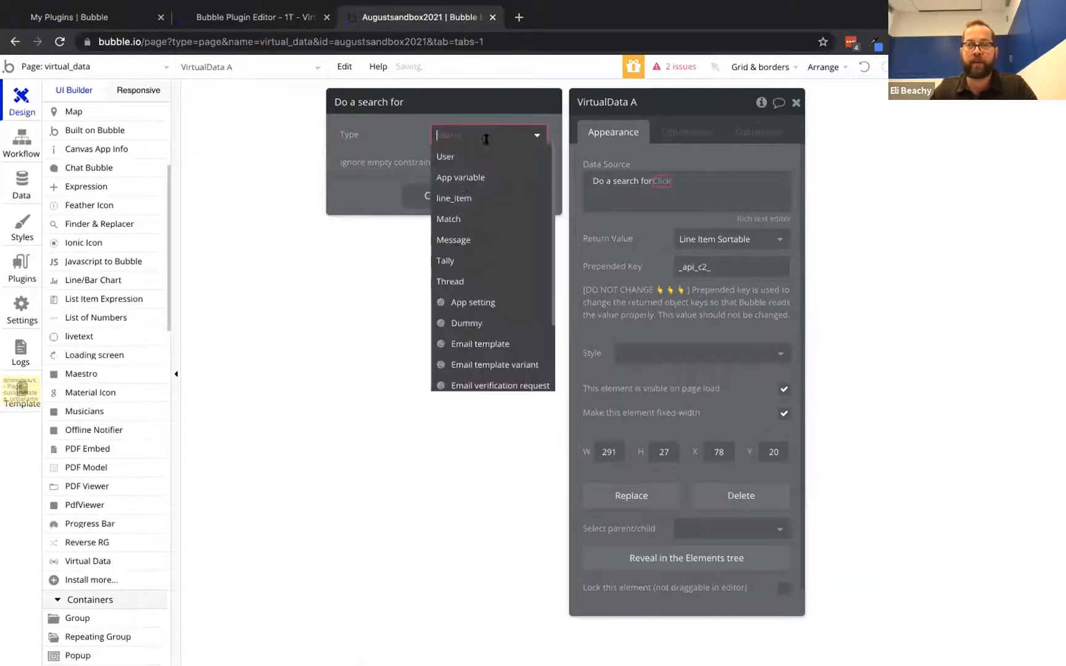
left_click(456, 198)
left_click(683, 180)
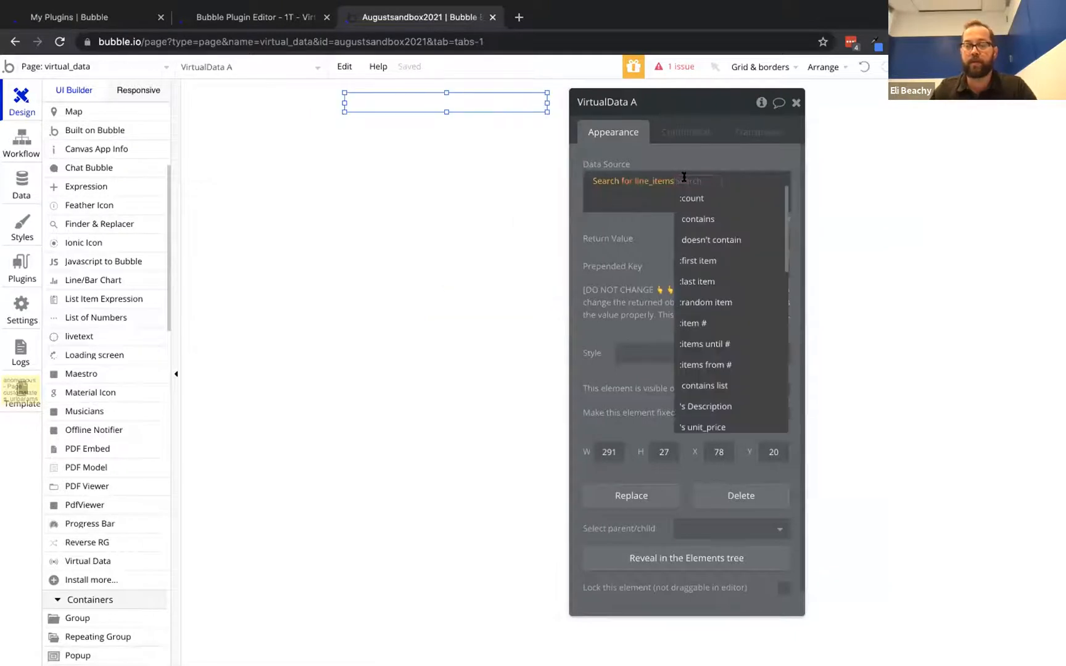
type("form")
left_click(693, 192)
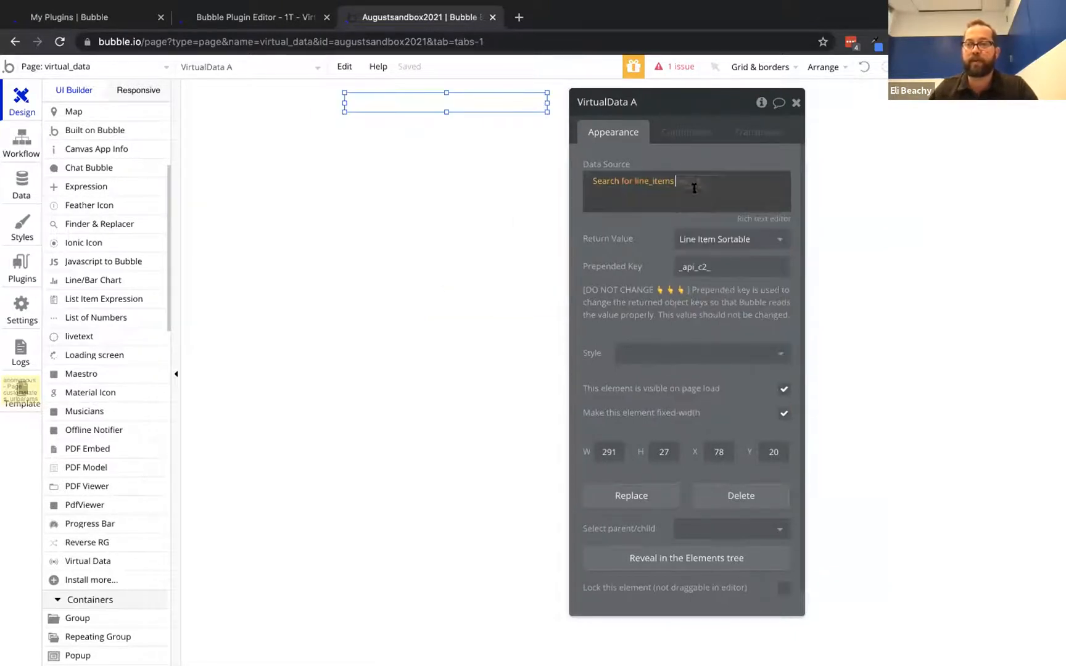
left_click(485, 169)
type("{   \"units\": 1,   \"unit_price\": 2.25,   \"unit_total\": 4.5,   \"bubble_id\": \"\" }")
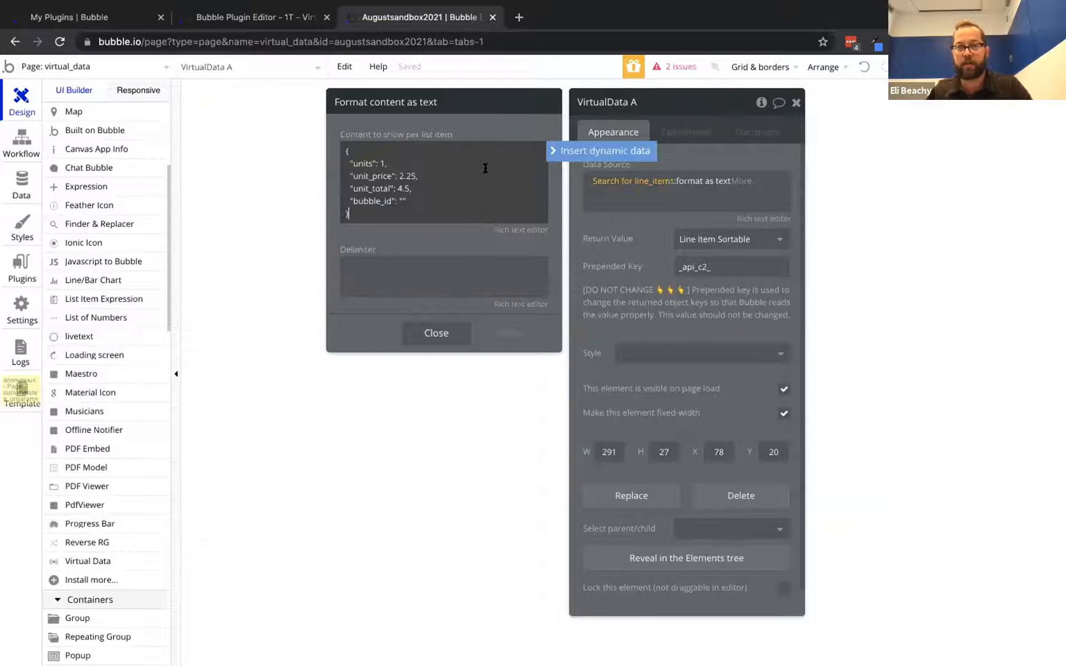
Set the delimiter to a comma and make units use This line_item's units
left_click(384, 264)
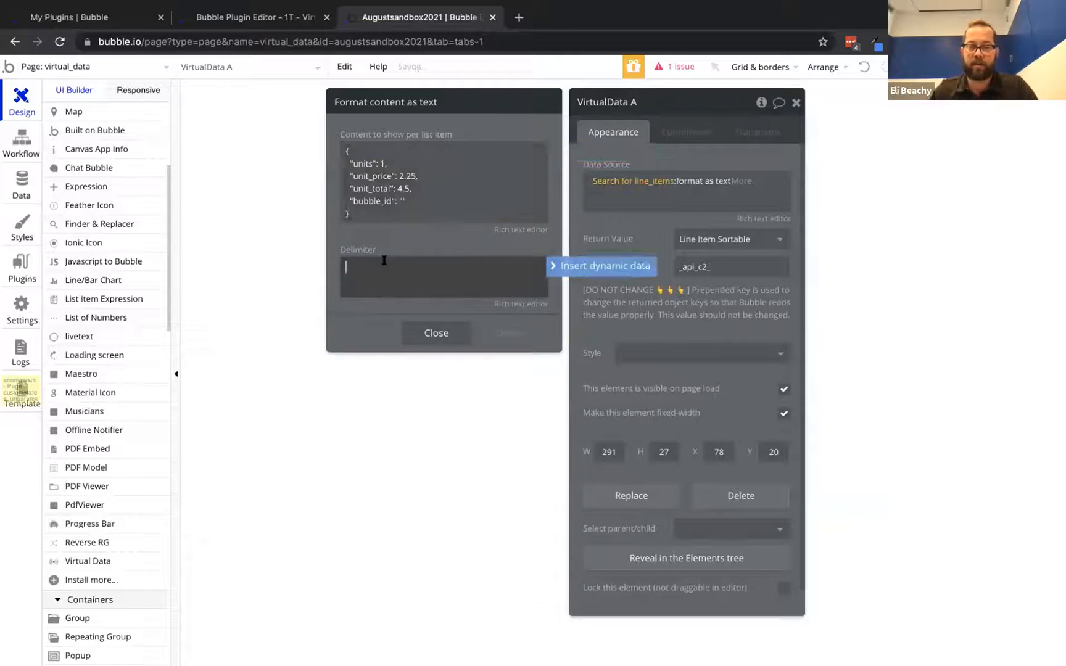
type(",")
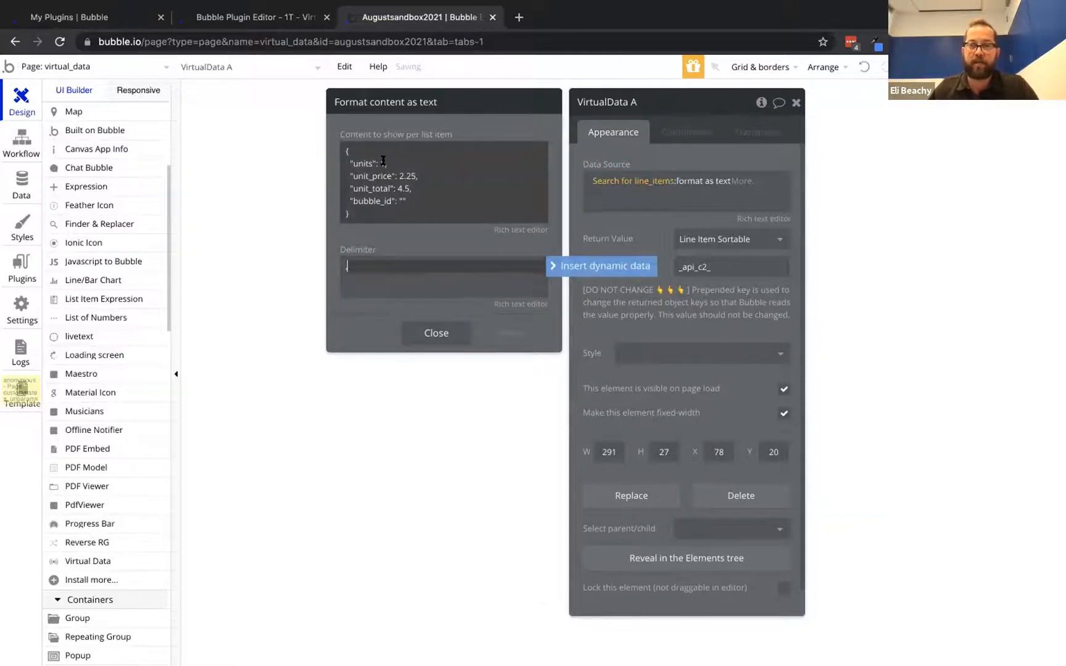
left_click(383, 162)
left_click(380, 163)
key("Right")
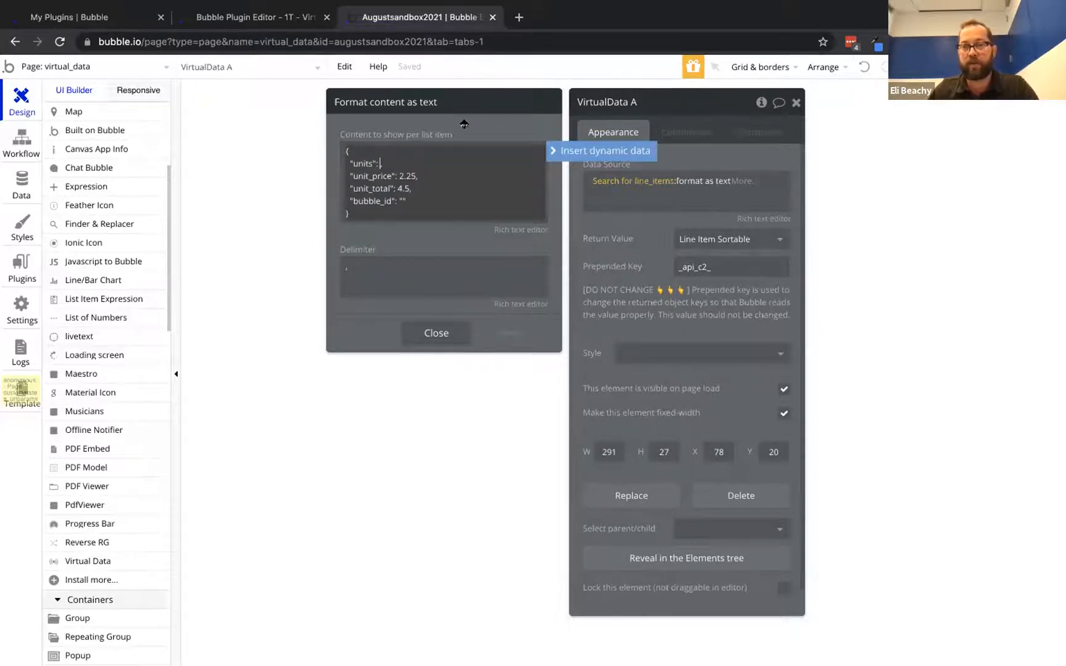
left_click(564, 150)
left_click(419, 197)
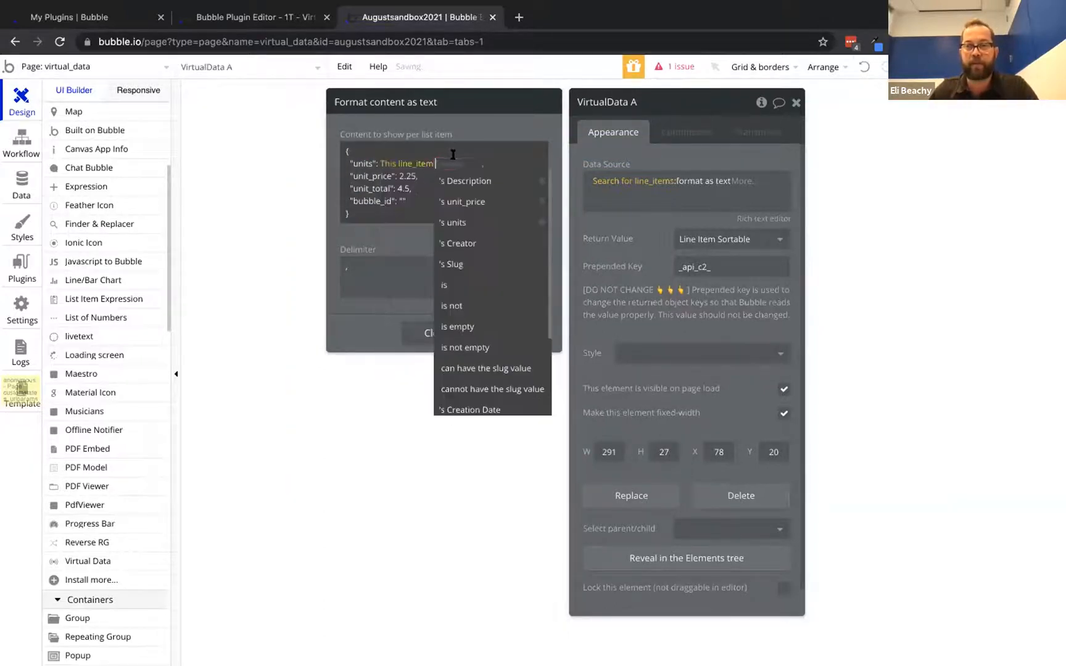
left_click(469, 223)
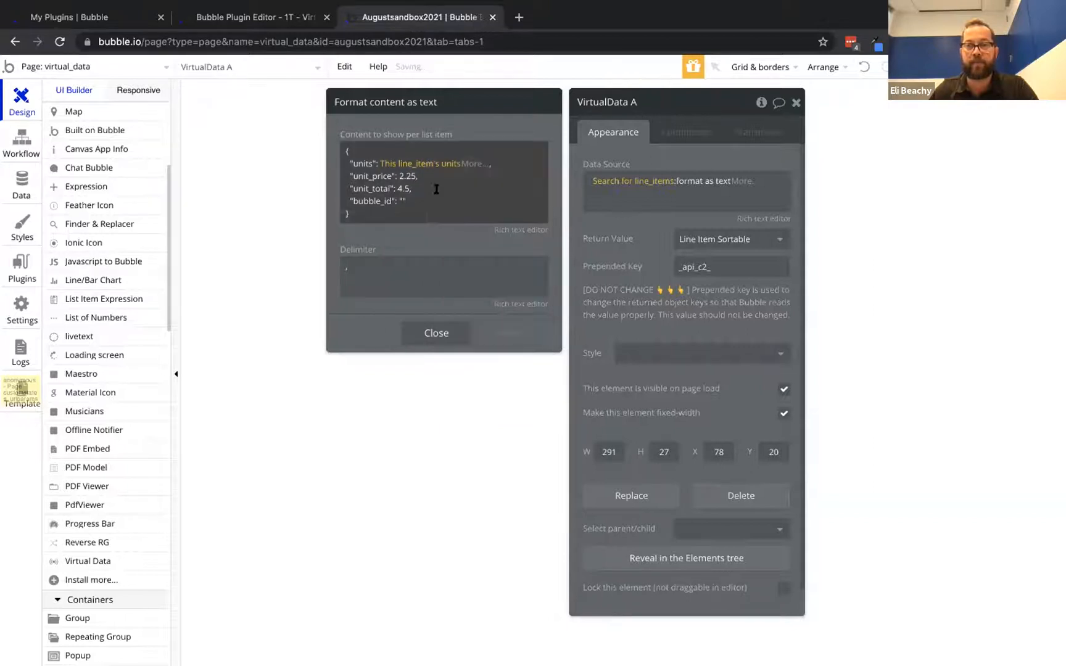
Replace the 2.25 sample with This line_item's unit_price
left_click(414, 183)
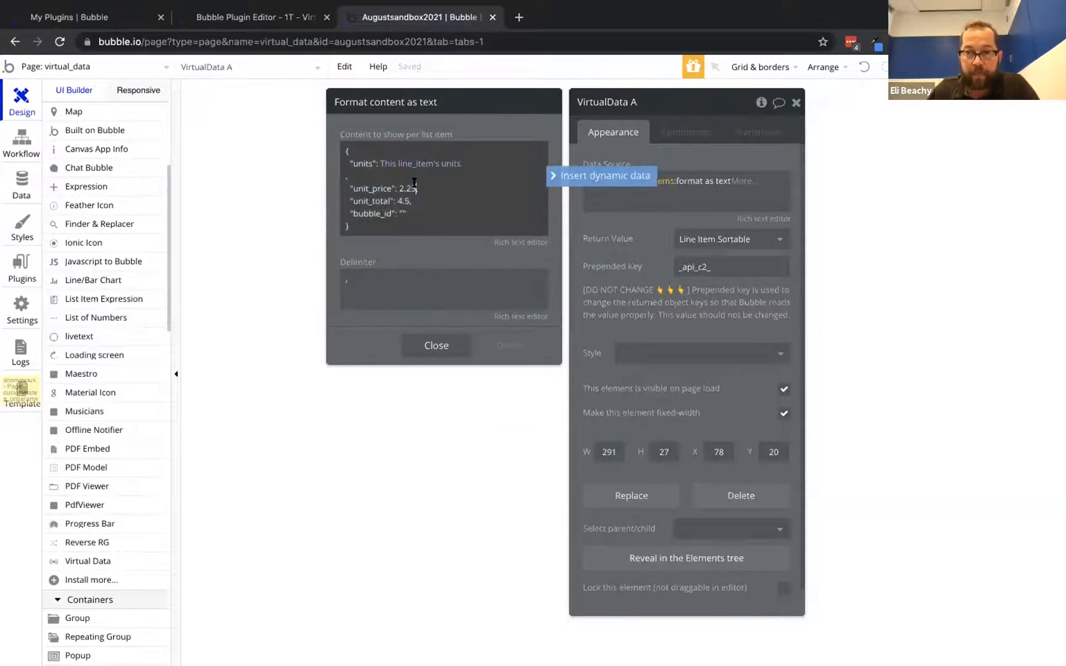
key("BackSpace")
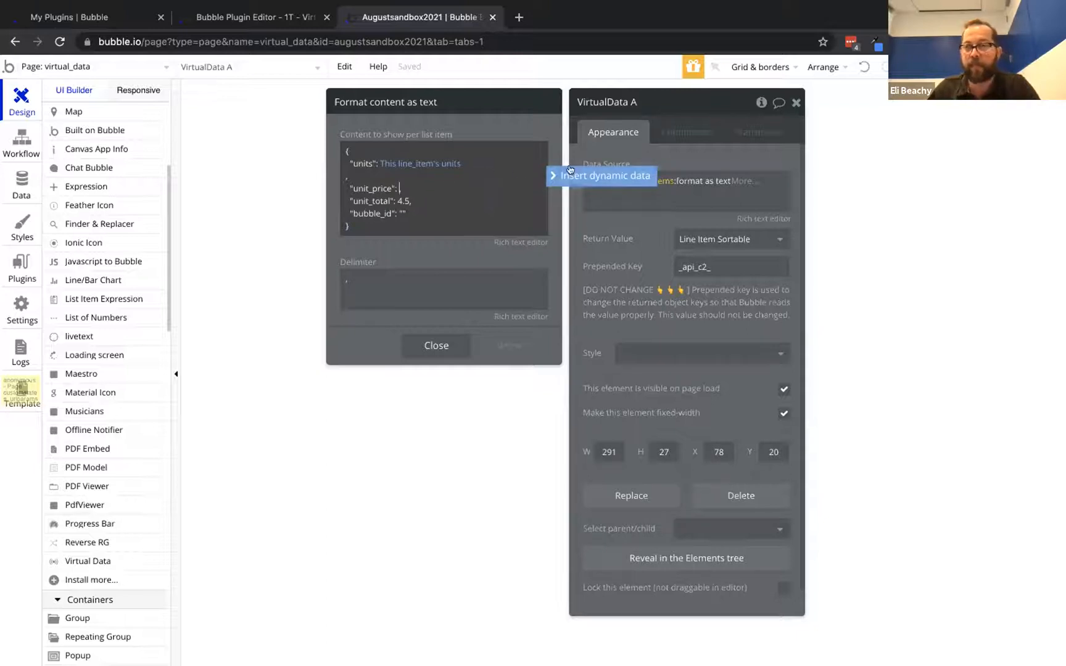
left_click(593, 175)
left_click(430, 214)
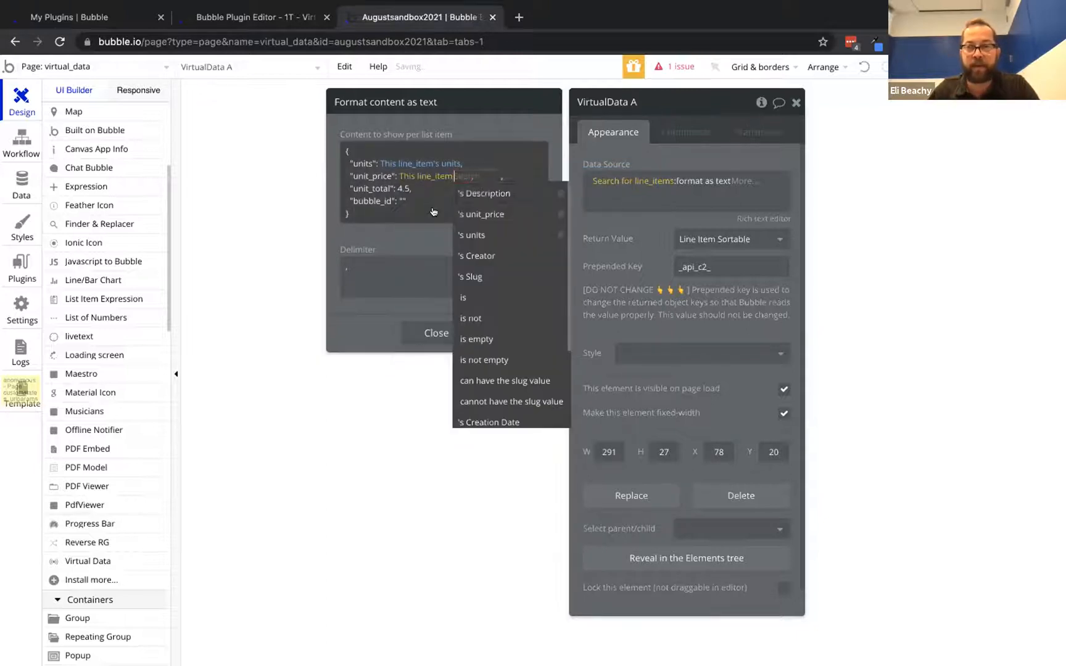
left_click(503, 234)
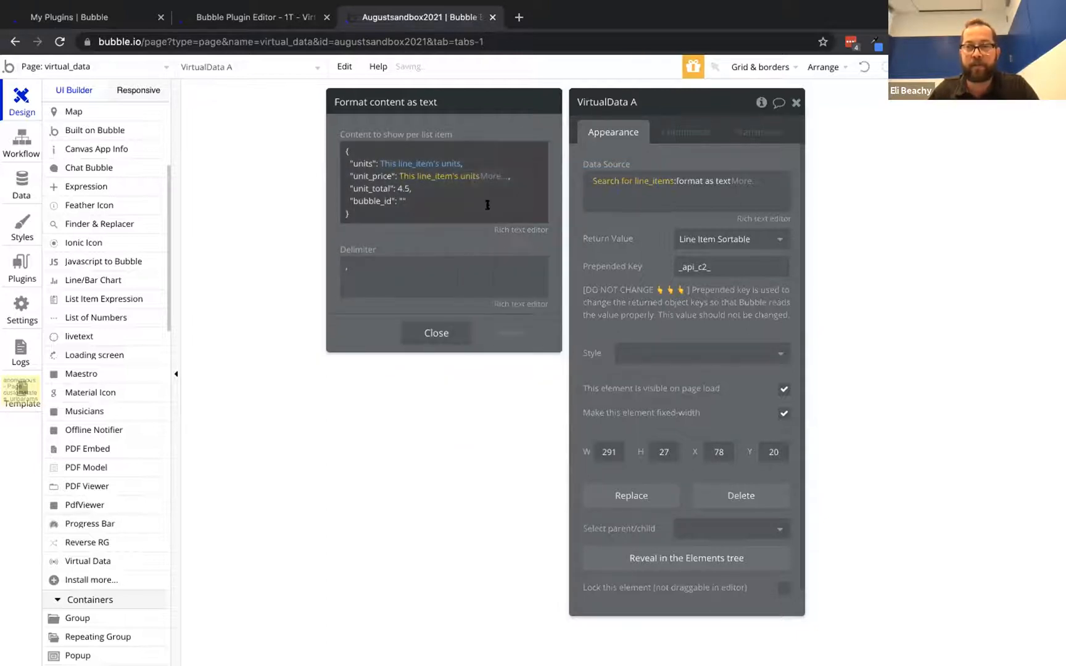
left_click(473, 177)
left_click(480, 237)
Set unit_total to This line_item's units * unit_price and begin a dynamic bubble_id value
left_click(404, 186)
left_click(408, 196)
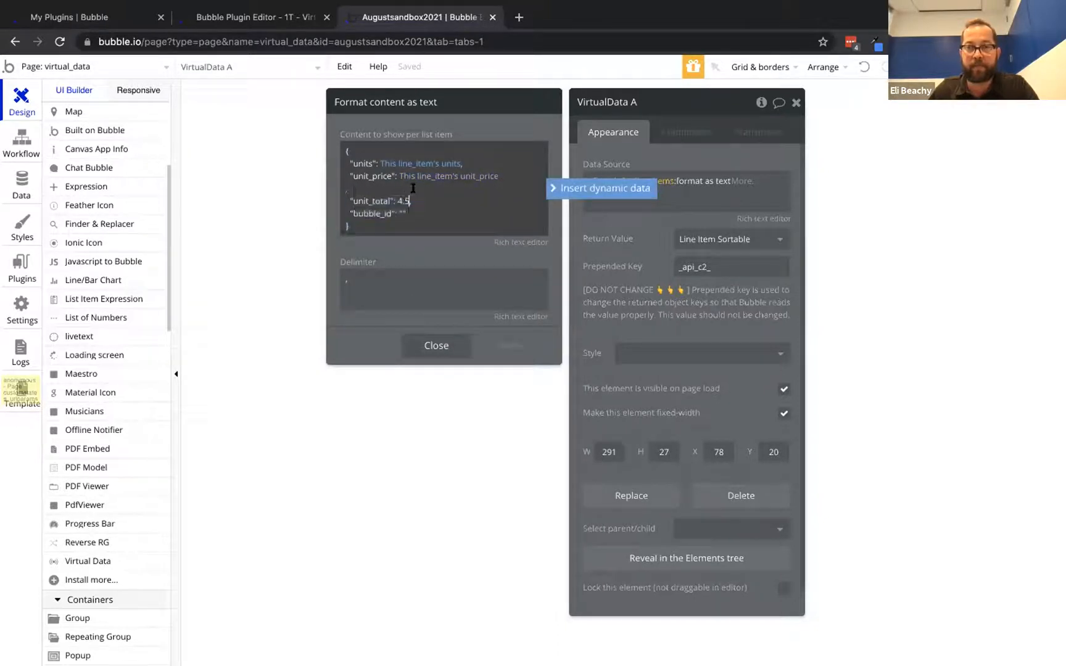
key("BackSpace")
key("BackSpace")
key("BackSpace")
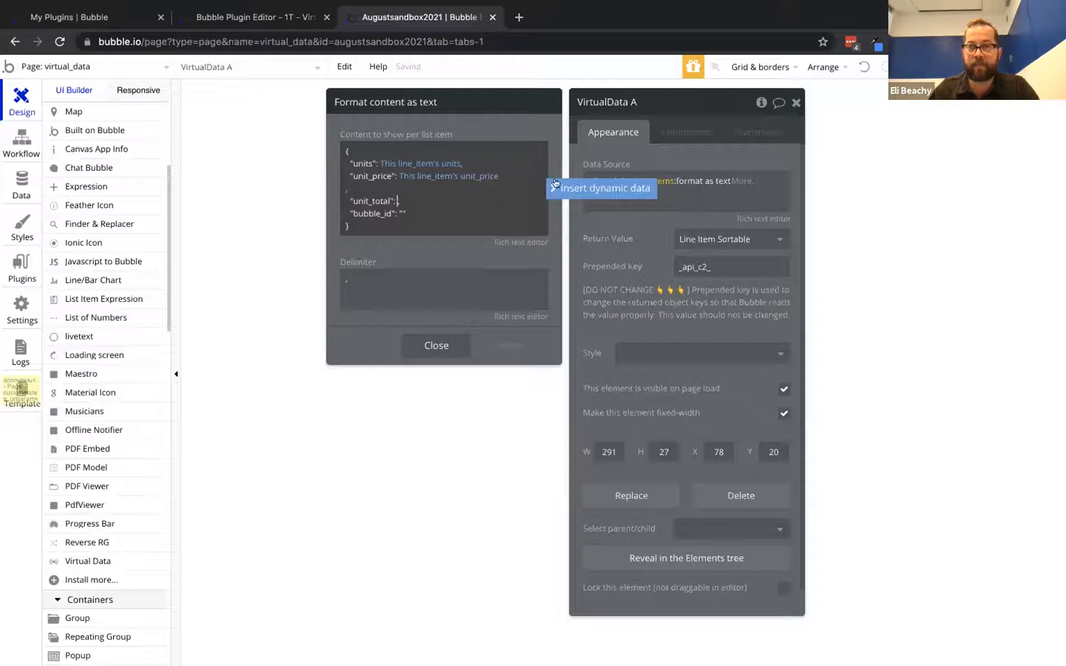
left_click(555, 188)
left_click(425, 229)
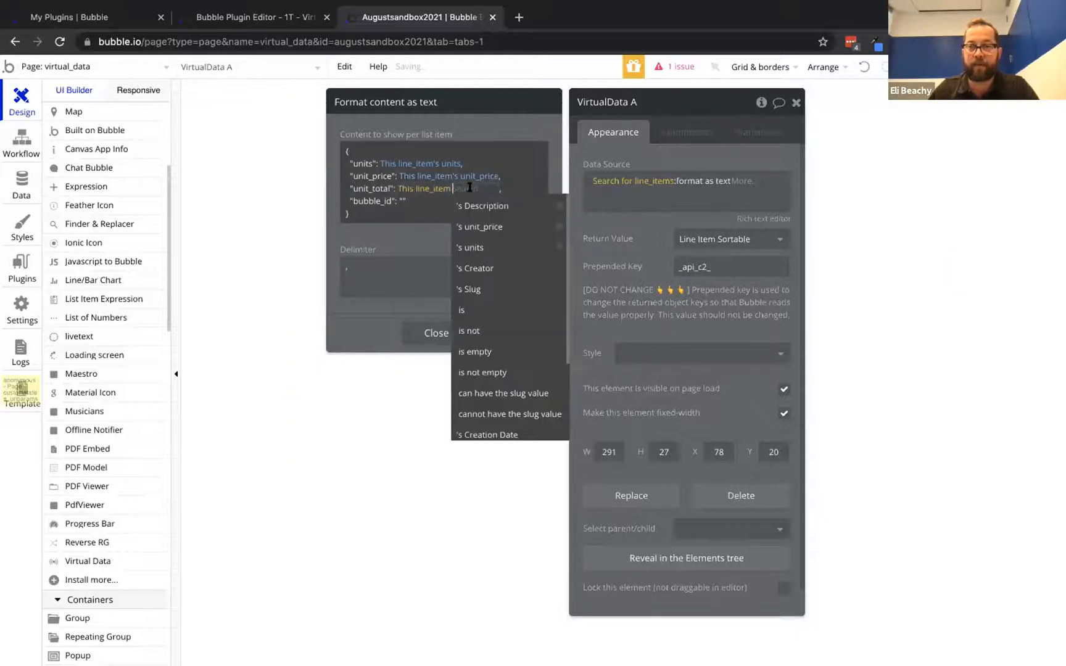
left_click(482, 242)
left_click(492, 191)
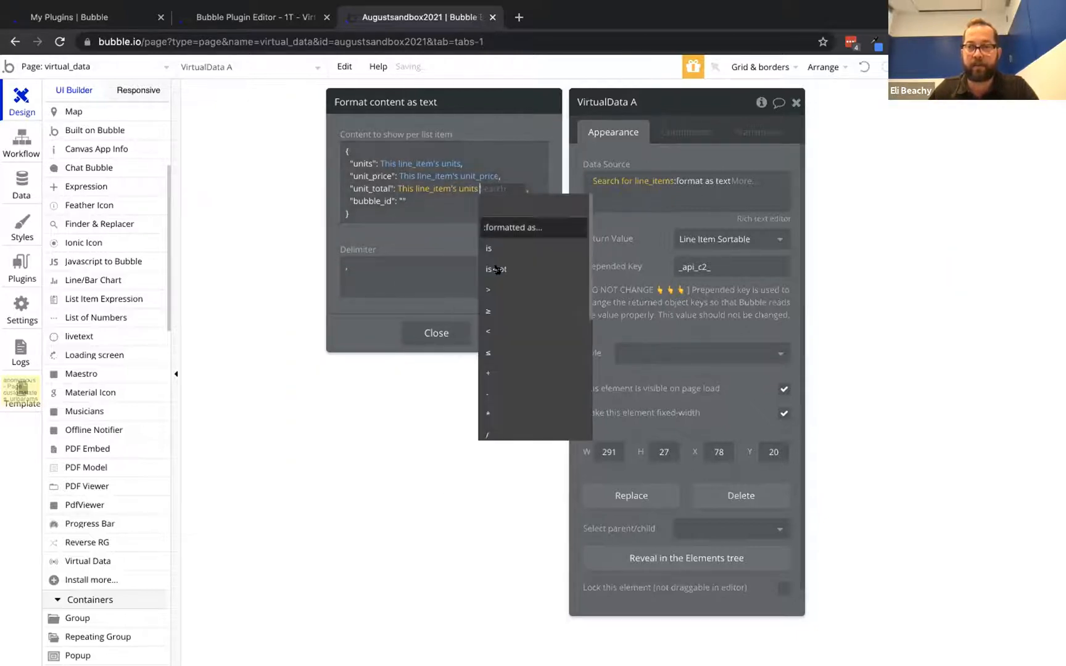
left_click(500, 409)
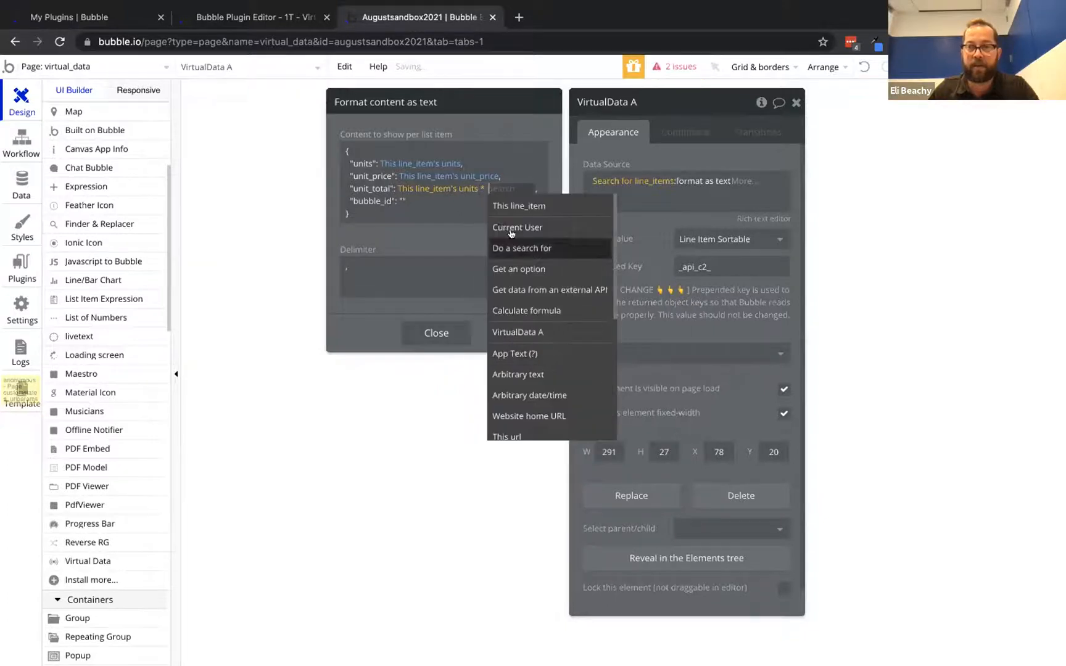
left_click(514, 207)
left_click(401, 240)
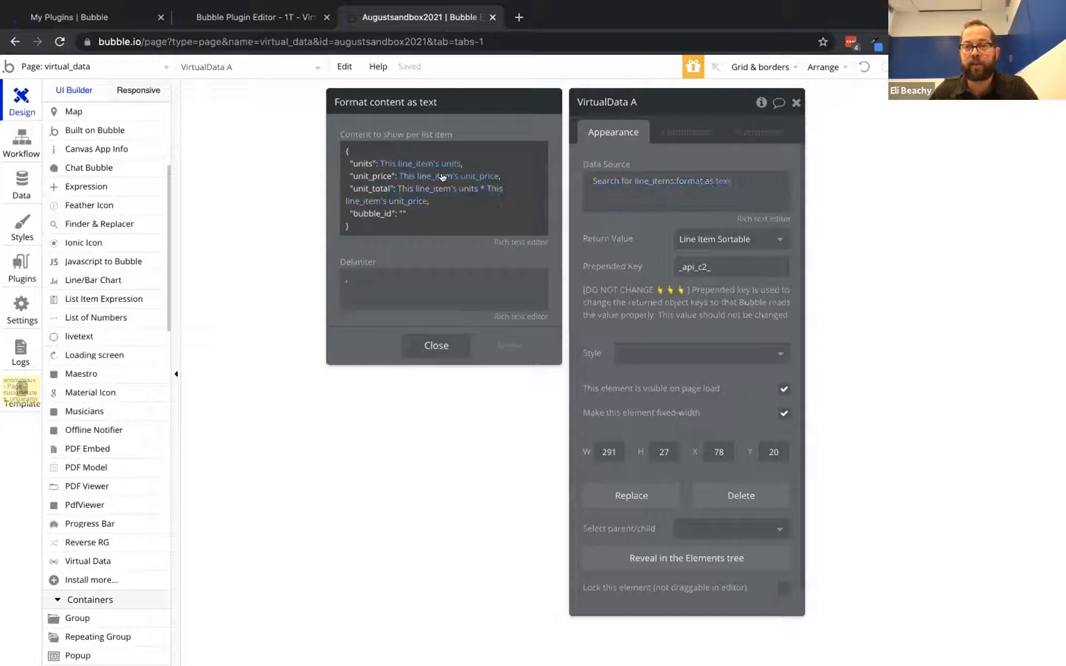
left_click(403, 210)
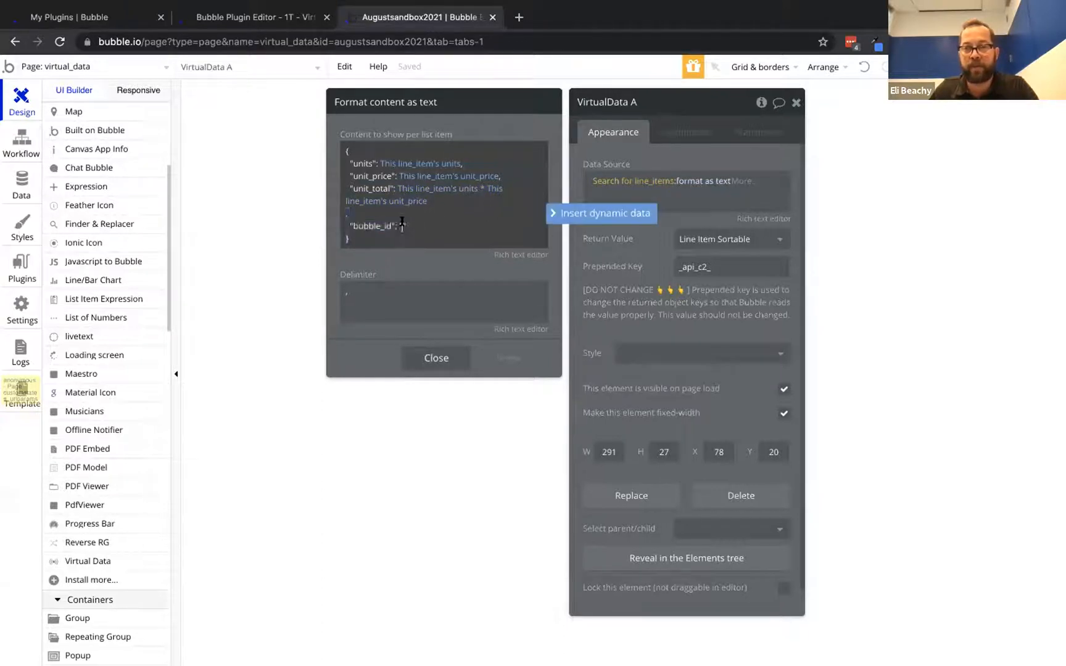
left_click(577, 212)
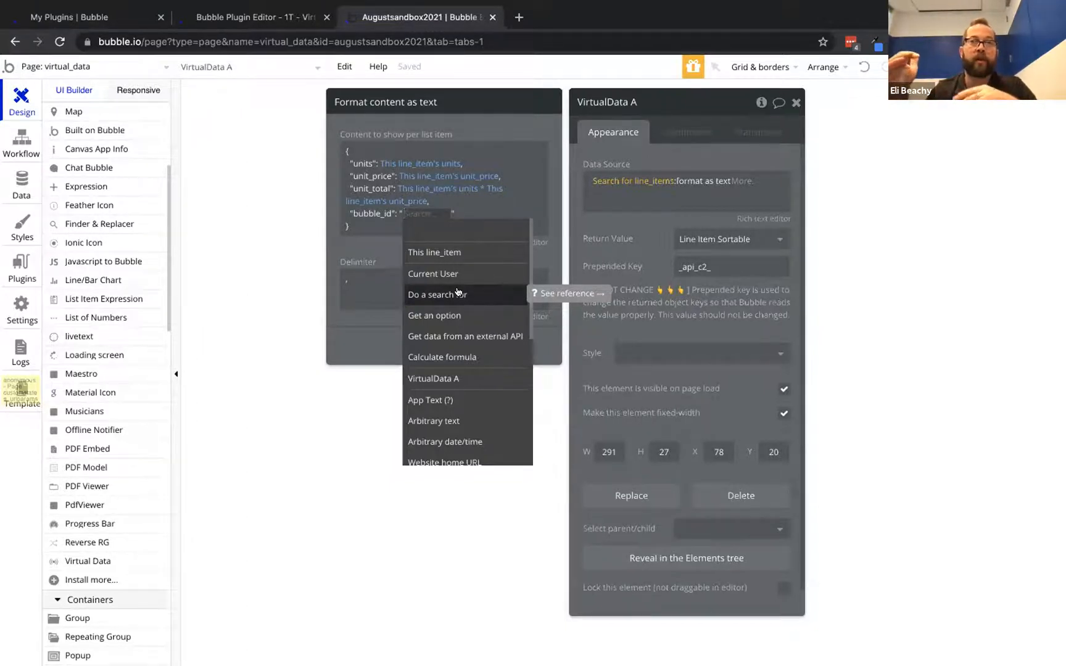
Fill the bubble_id value with This line_item's unique id and close the Format as text editor
left_click(450, 252)
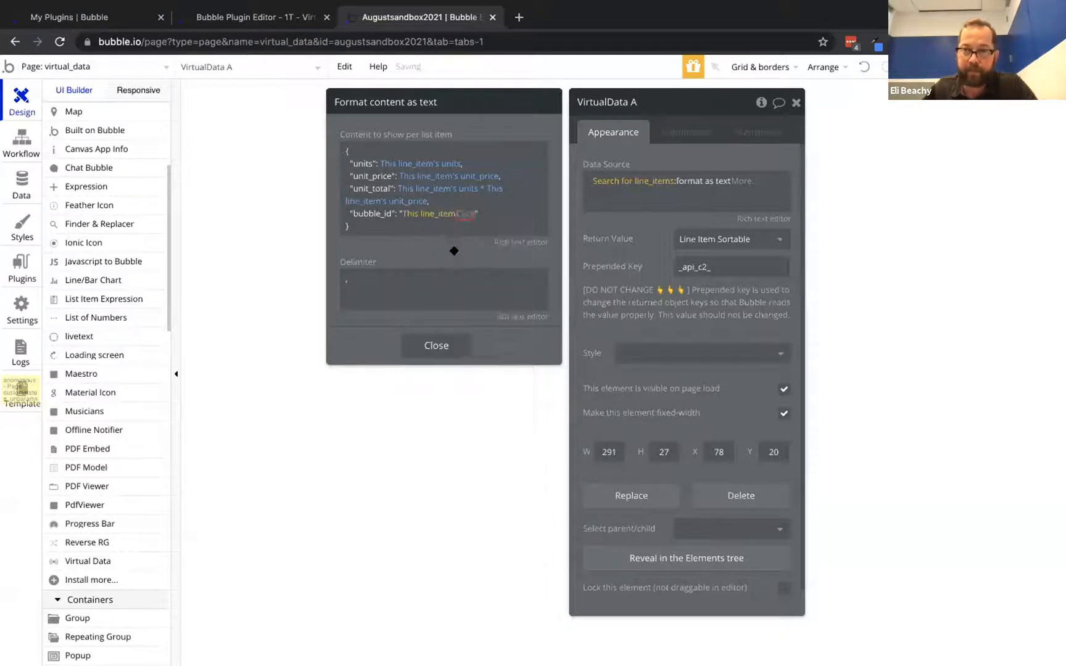
scroll(486, 389, "down", 3)
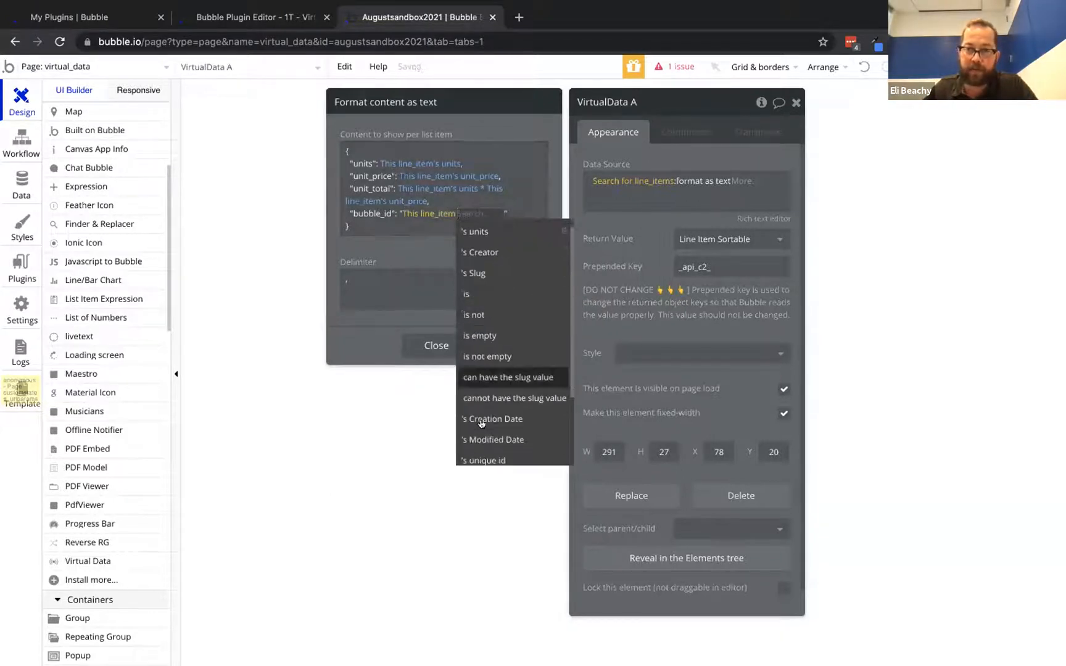
left_click(486, 389)
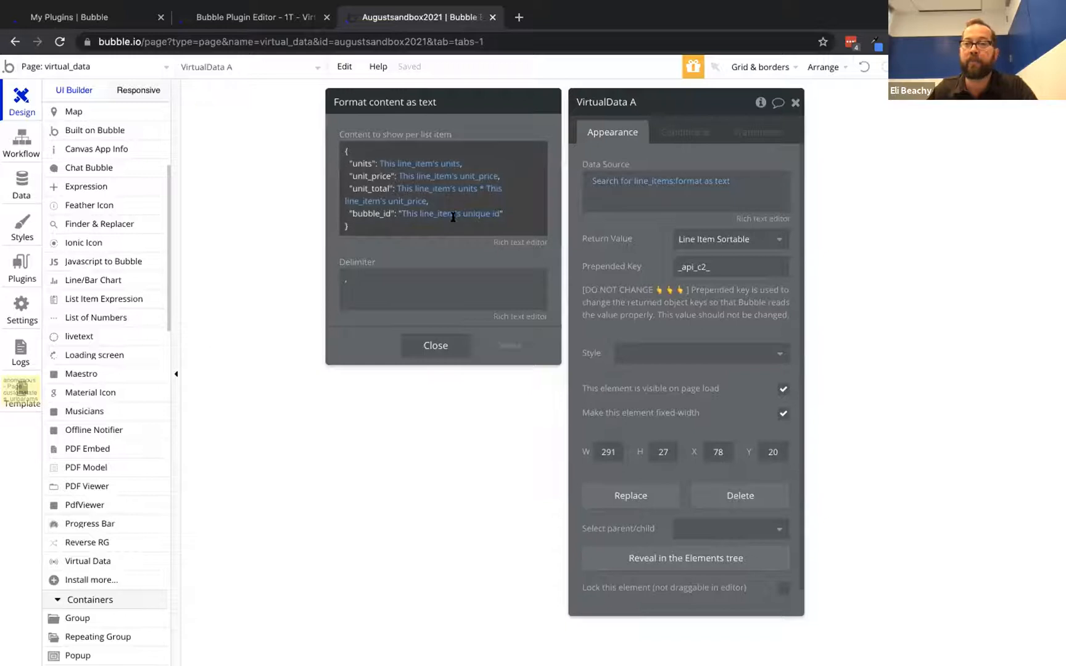
left_click(630, 222)
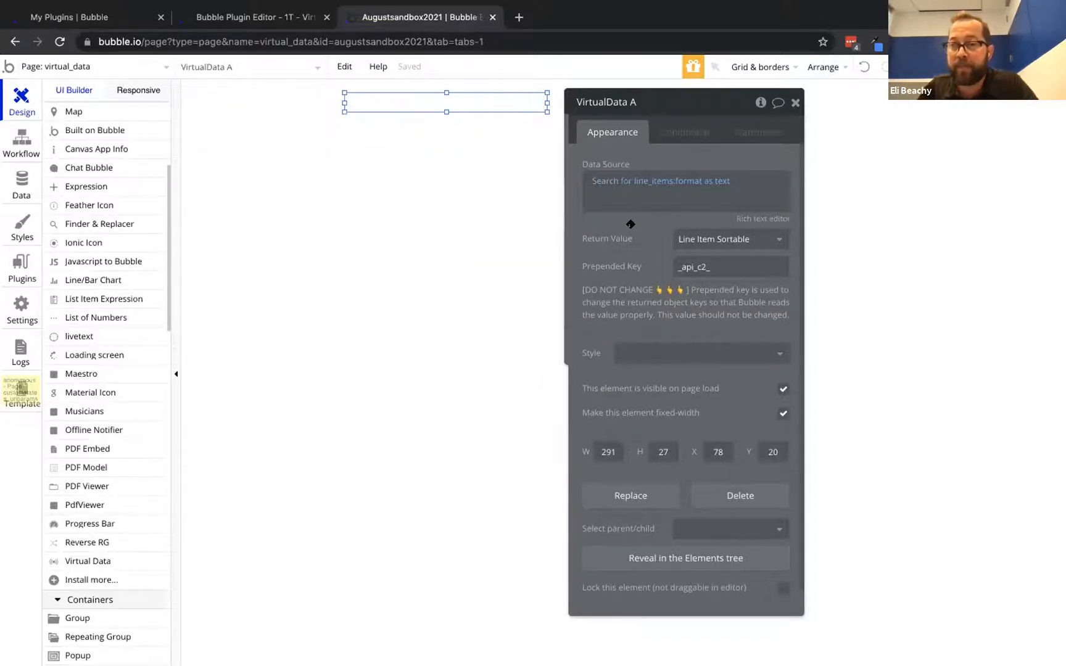
Draw a repeating group below VirtualData as a full list with 1 row, 39px tall
left_click_drag(650, 152, 760, 159)
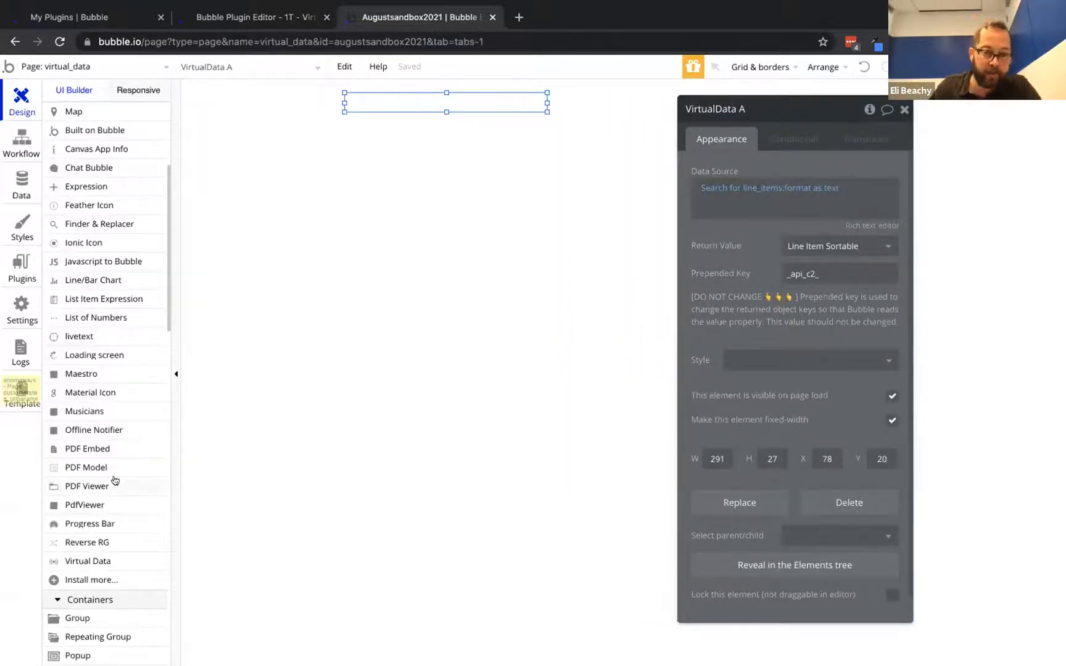
scroll(114, 481, "down", 3)
left_click(82, 482)
mouse_move(329, 123)
left_mouse_down()
mouse_move(843, 208)
mouse_move(912, 197)
left_mouse_up()
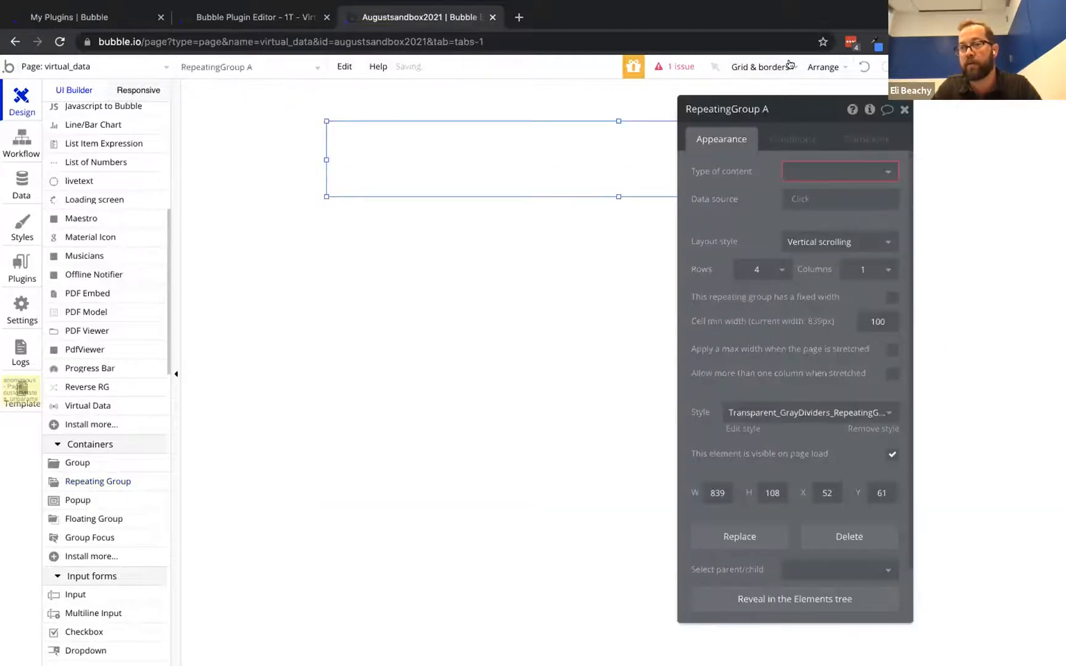
mouse_move(789, 65)
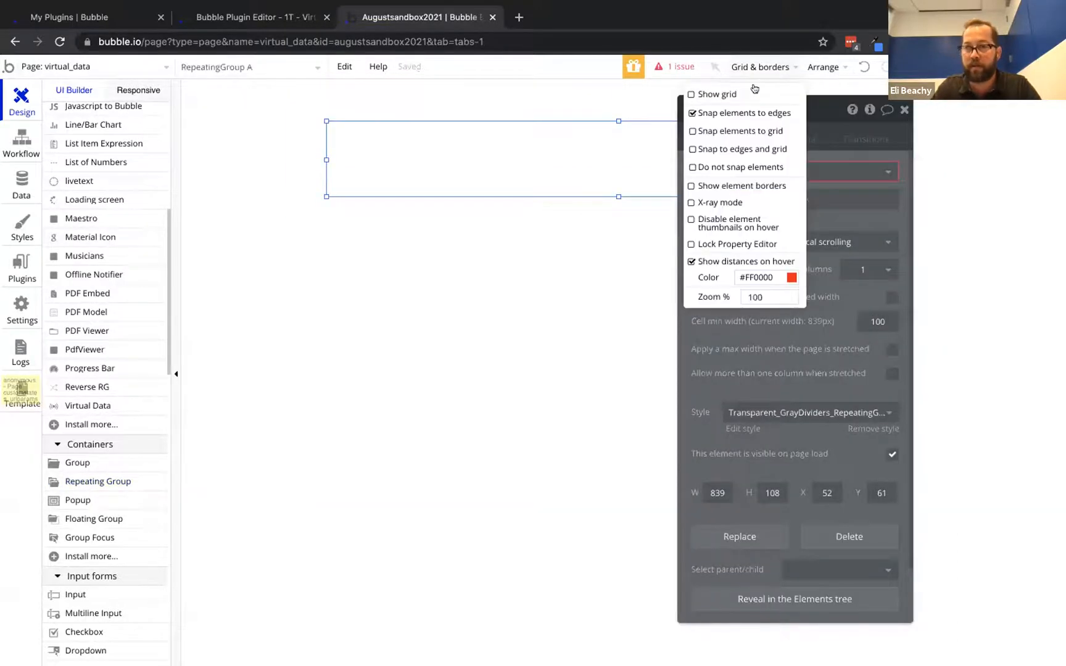
left_click(692, 185)
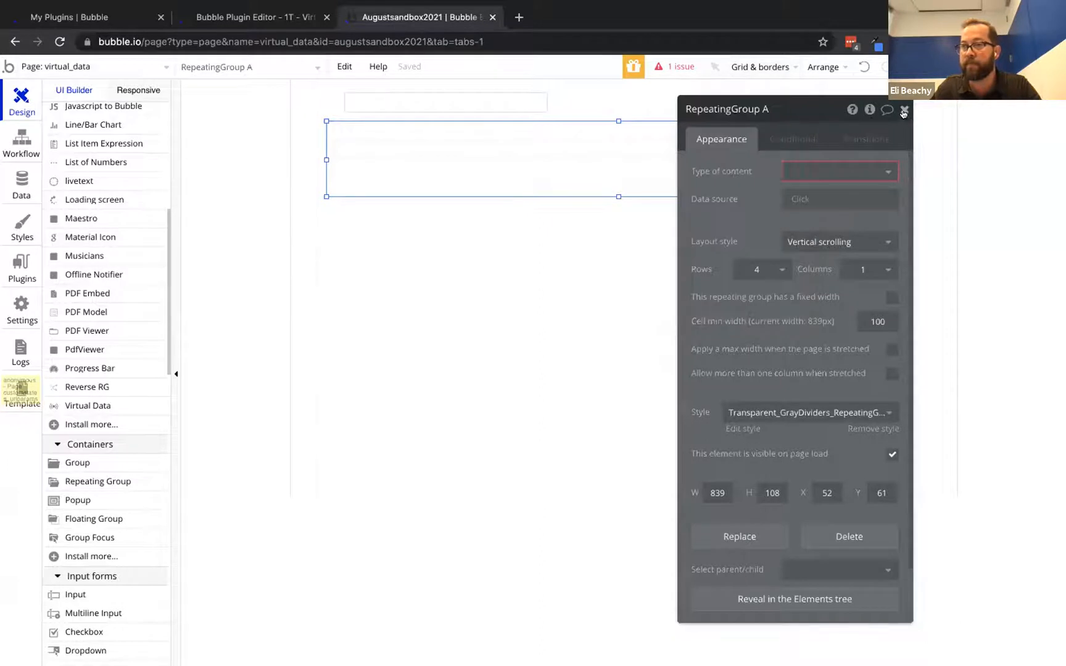
left_click(805, 242)
left_click(801, 305)
left_click(759, 269)
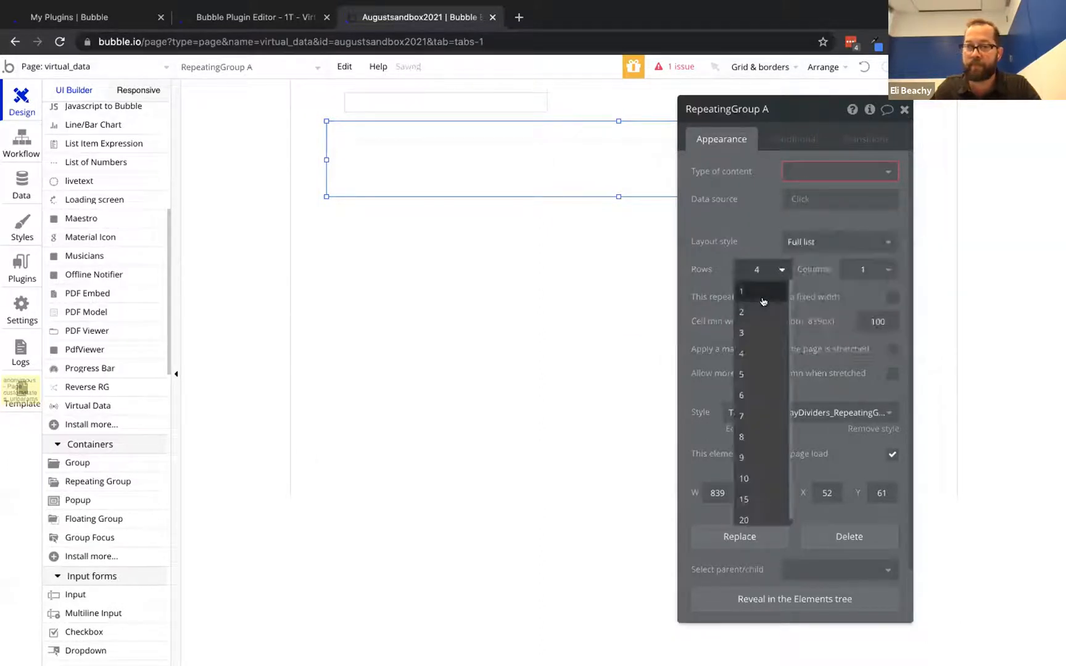
left_click(760, 290)
left_click(830, 170)
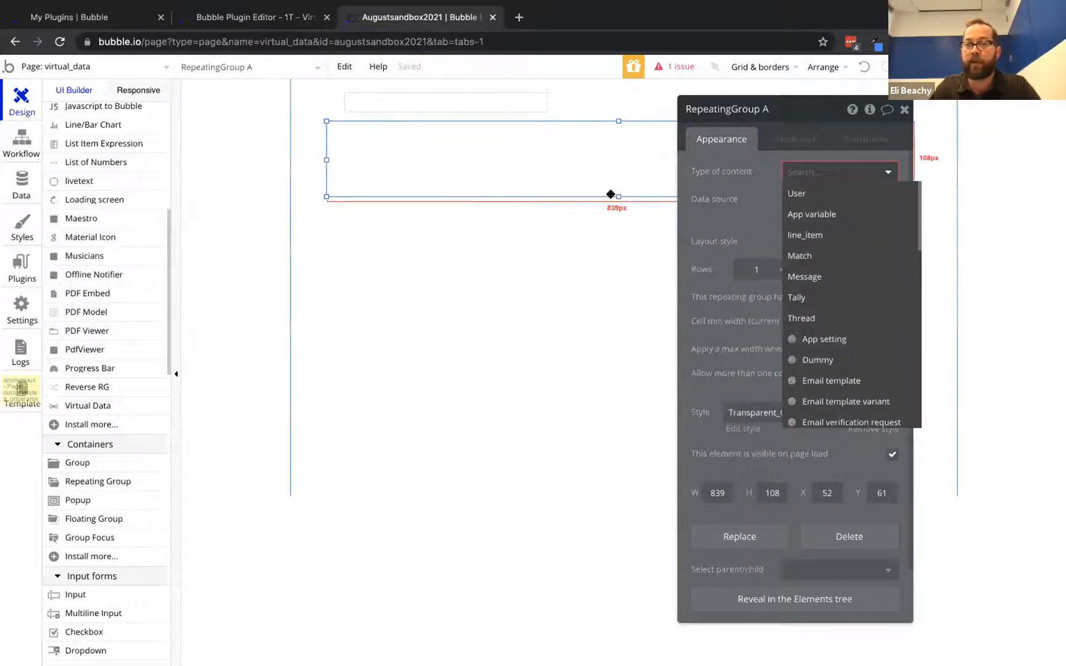
left_click_drag(618, 195, 617, 149)
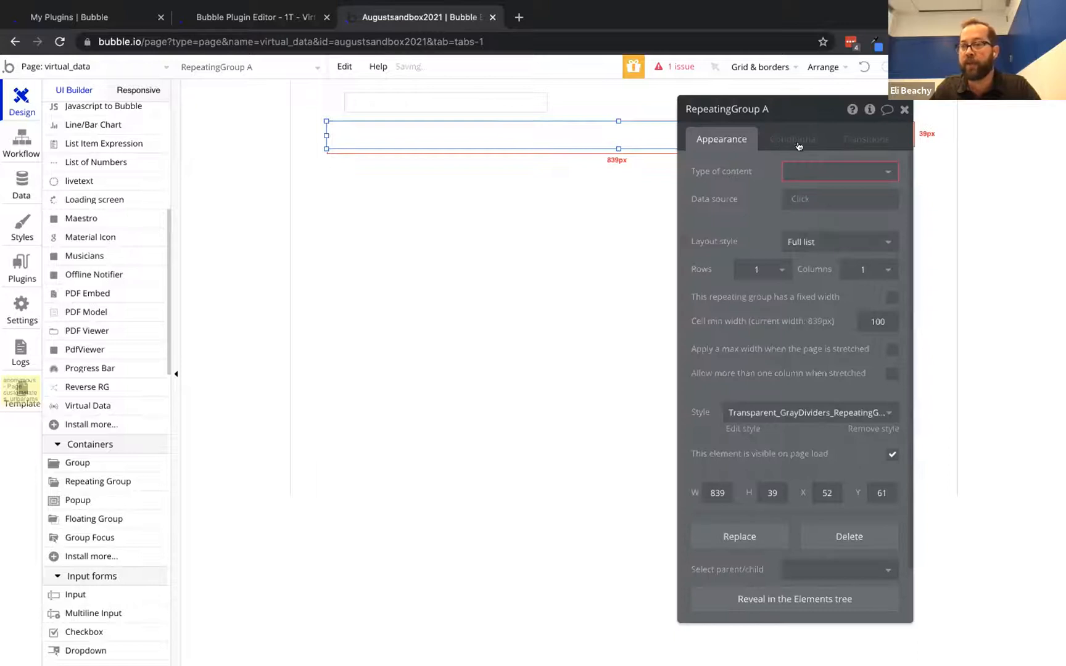
Set the repeating group's content type to Line Item Sortable and its data source to VirtualData A's list
left_click(827, 171)
scroll(844, 343, "down", 5)
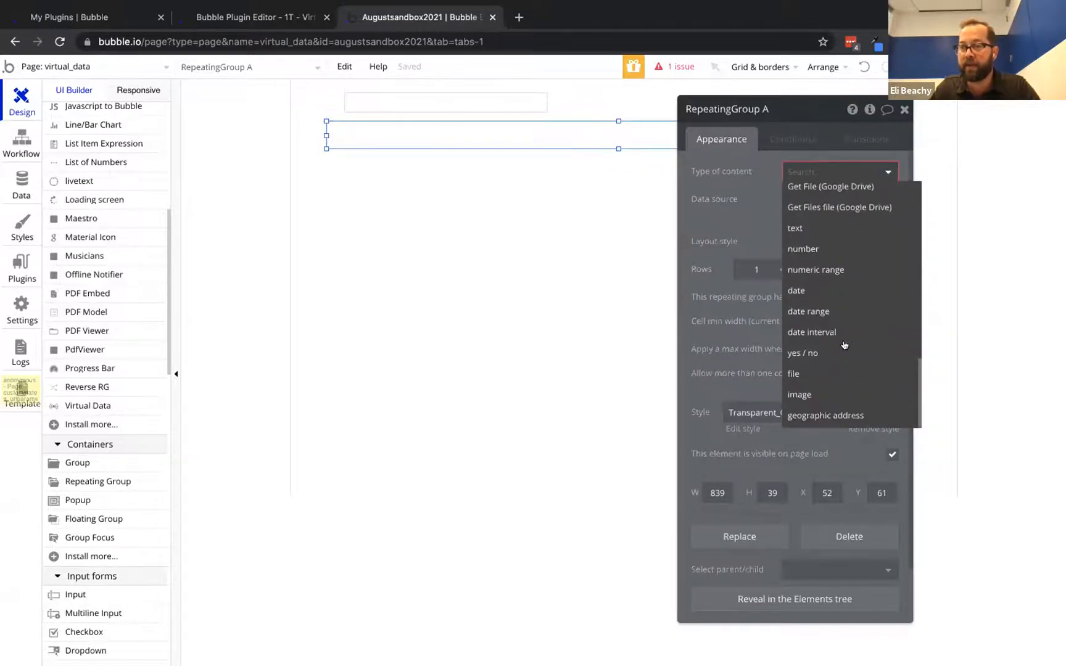
scroll(844, 343, "up", 5)
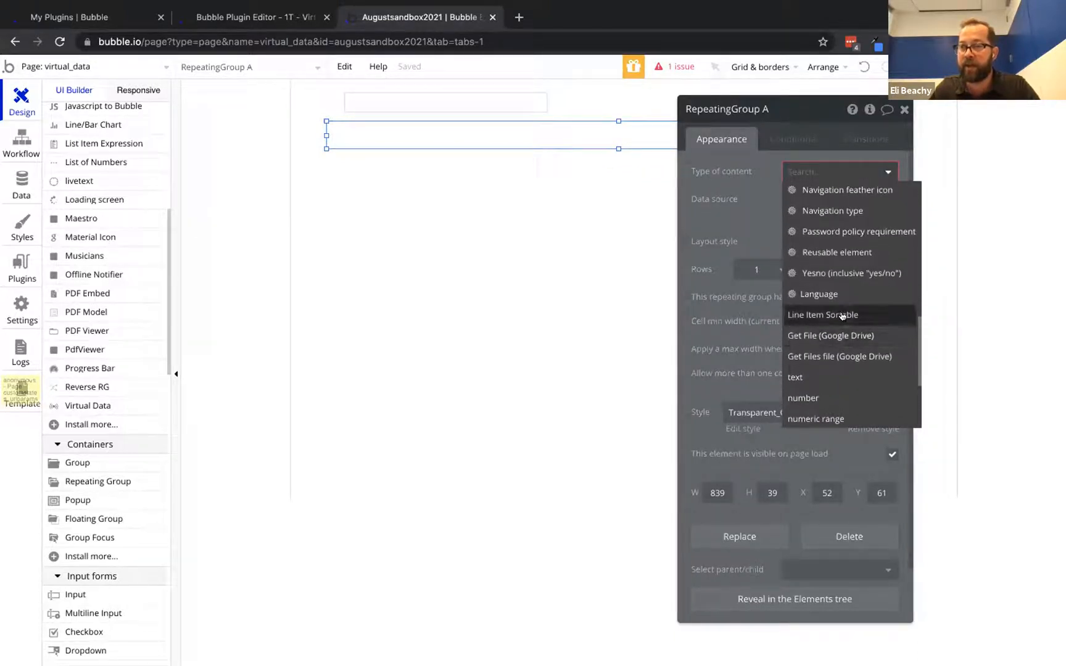
left_click(842, 316)
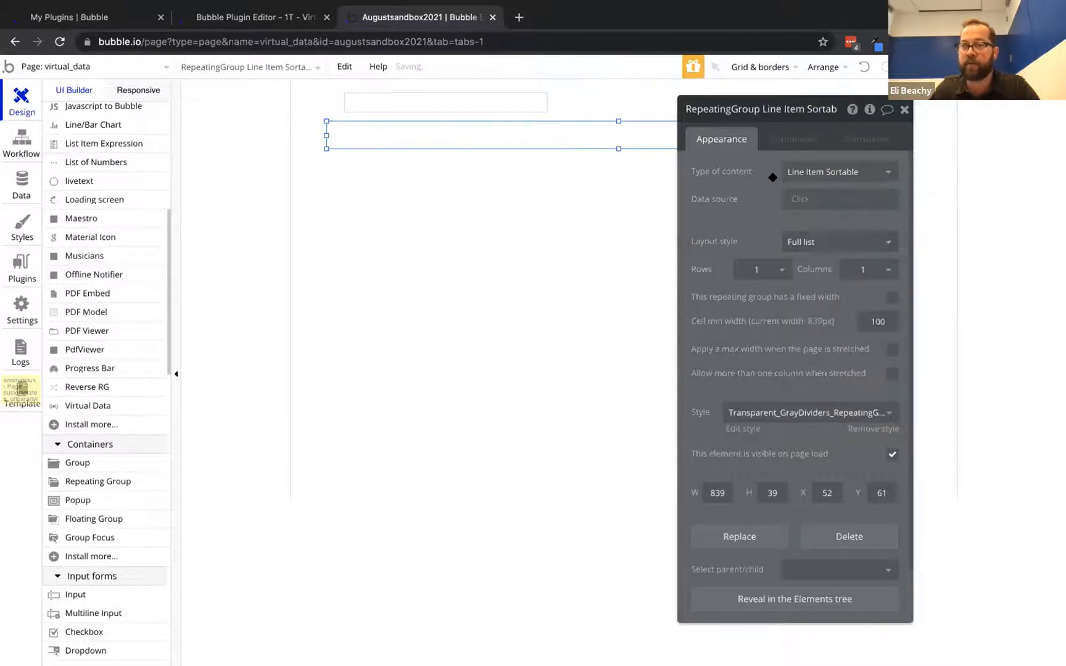
left_click(799, 198)
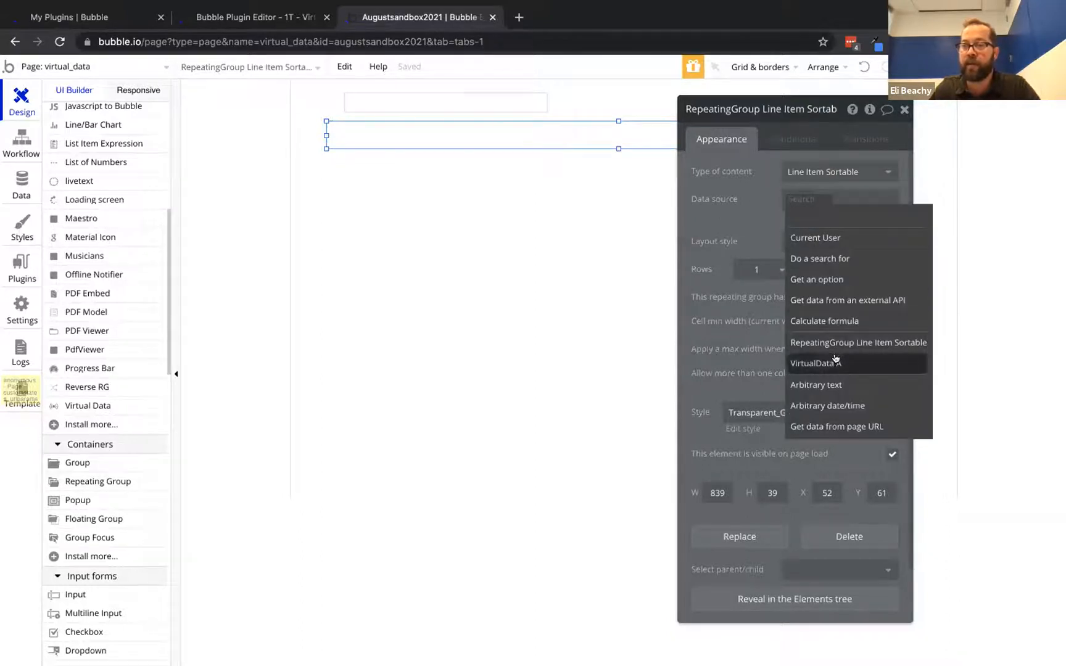
left_click(836, 362)
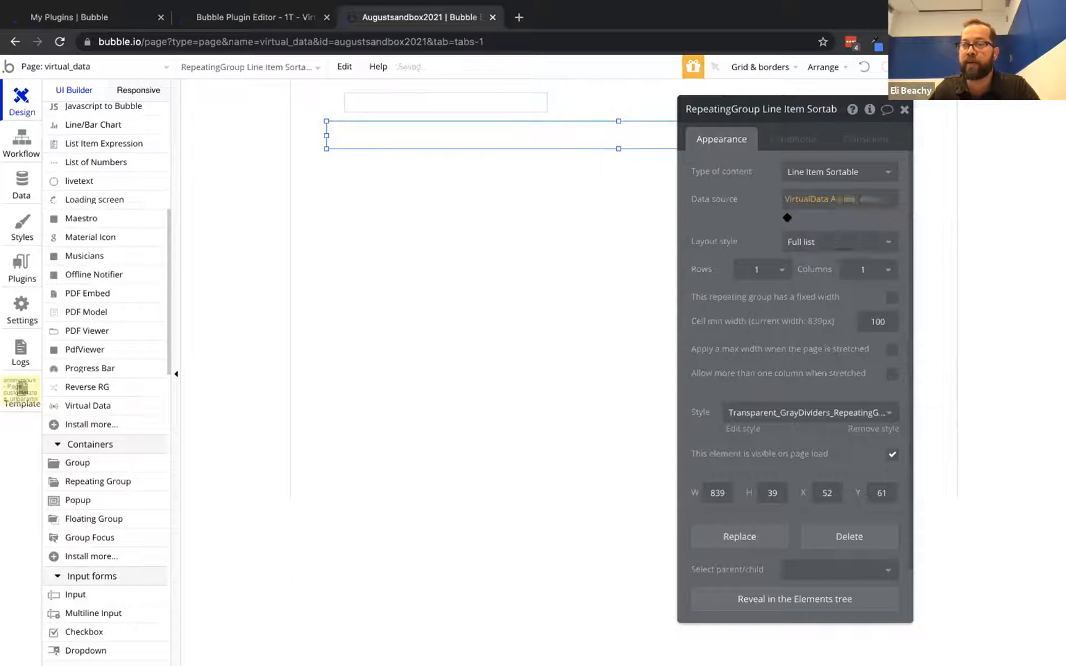
left_click_drag(742, 187, 842, 271)
Add a 92px-wide text in the cell showing Current cell's Line Item Sortable's units
scroll(121, 456, "down", 10)
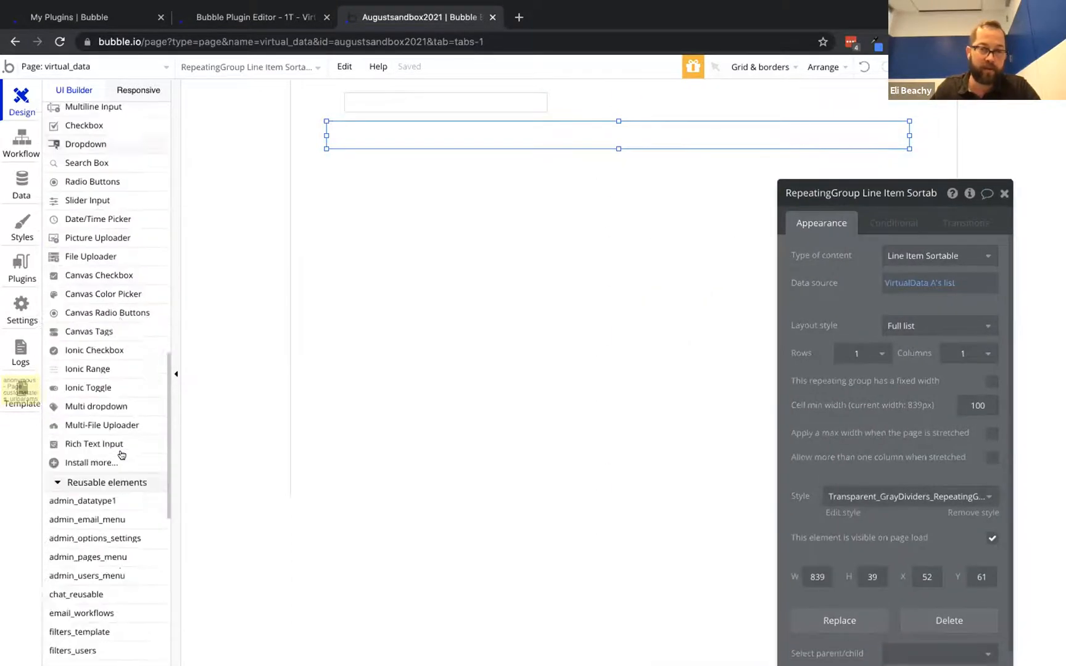
scroll(79, 226, "up", 15)
left_click(71, 167)
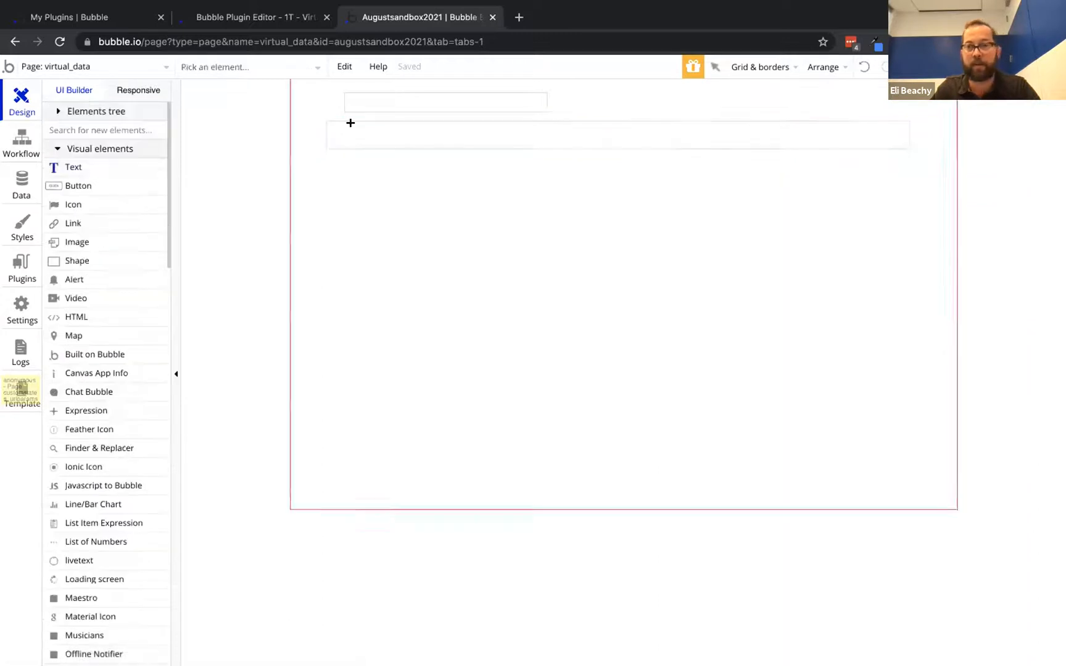
mouse_move(331, 125)
left_mouse_down()
mouse_move(451, 128)
mouse_move(494, 142)
left_mouse_up()
left_click(728, 255)
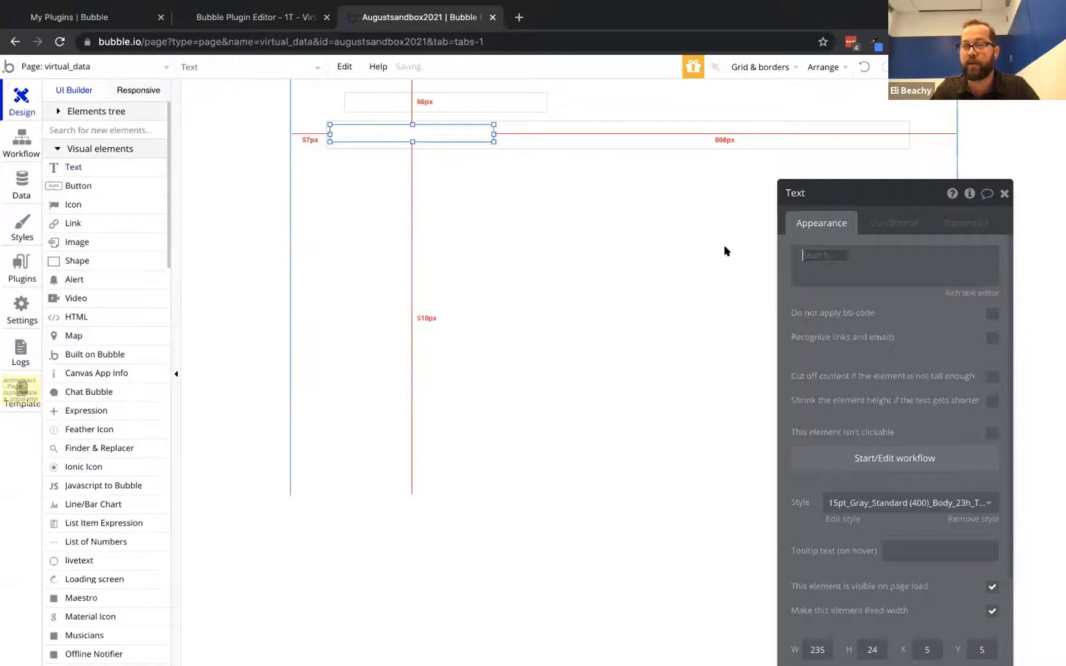
left_click(869, 294)
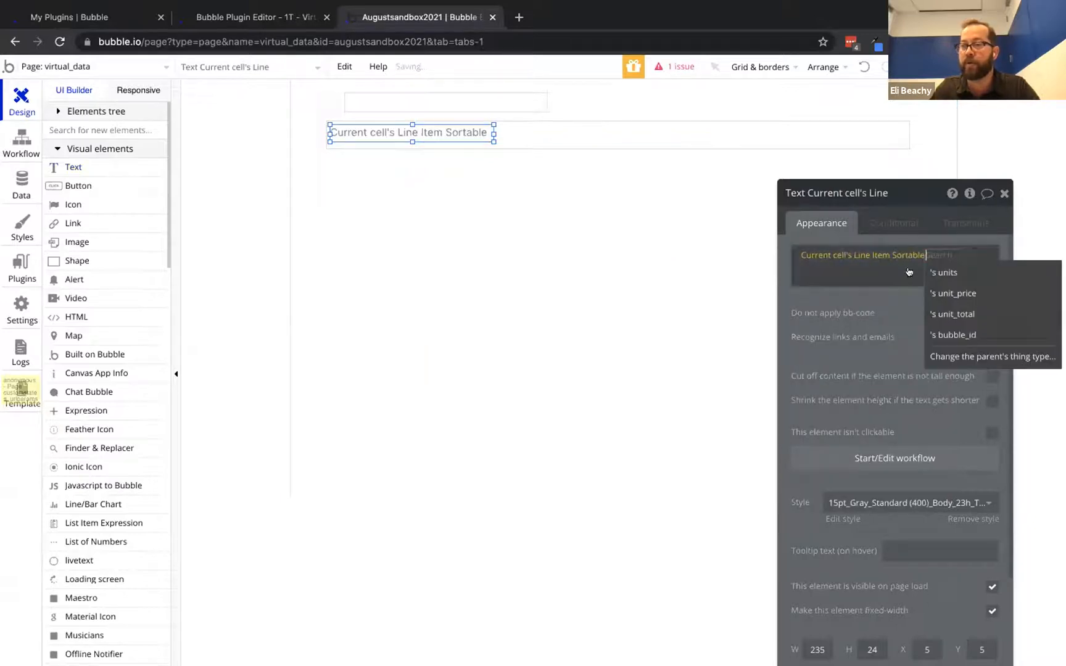
left_click(955, 272)
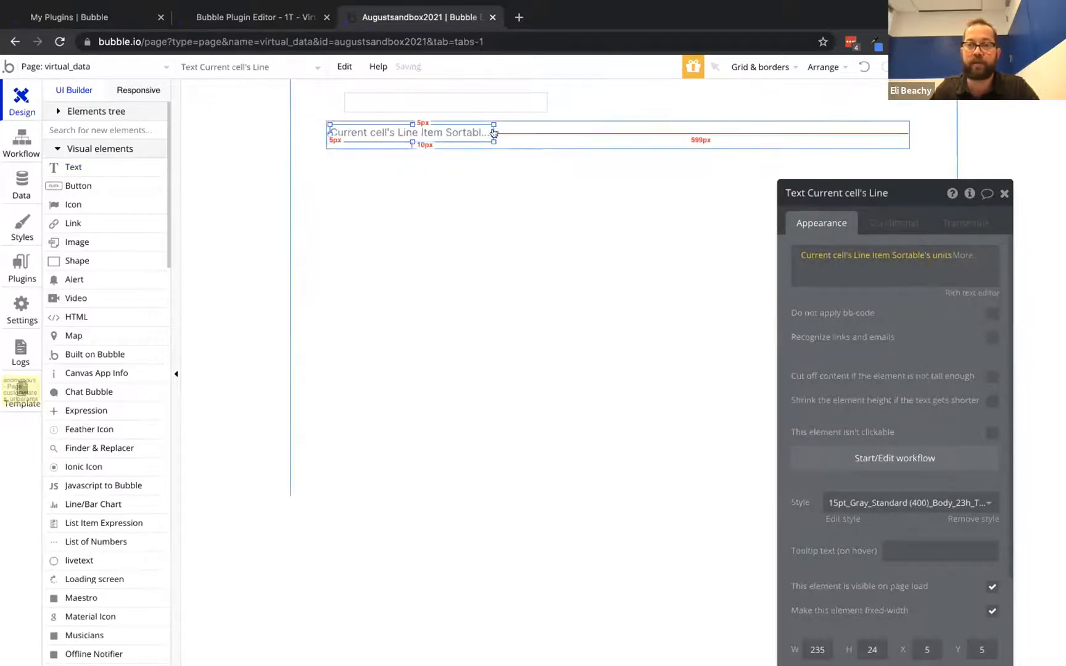
mouse_move(494, 129)
left_mouse_down()
mouse_move(376, 131)
mouse_move(512, 131)
left_mouse_up()
Paste copies of the text, switch them to unit_total and unit_price, and place another at the row's end
key("super+v")
key("super+v")
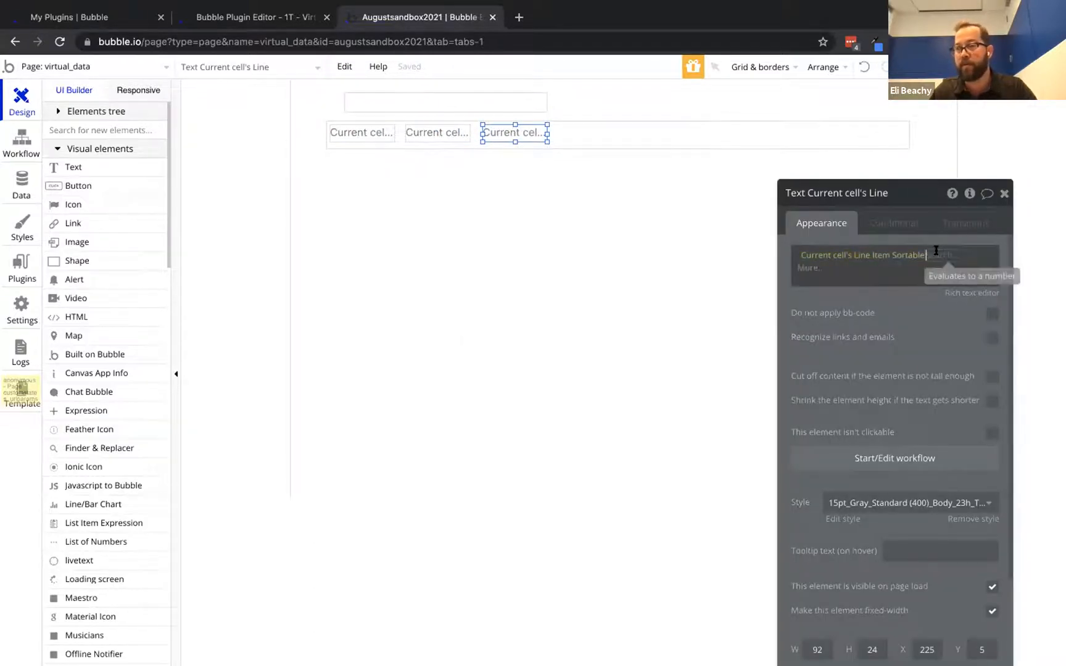
left_click(937, 255)
left_click(971, 335)
left_click(463, 133)
left_click(937, 255)
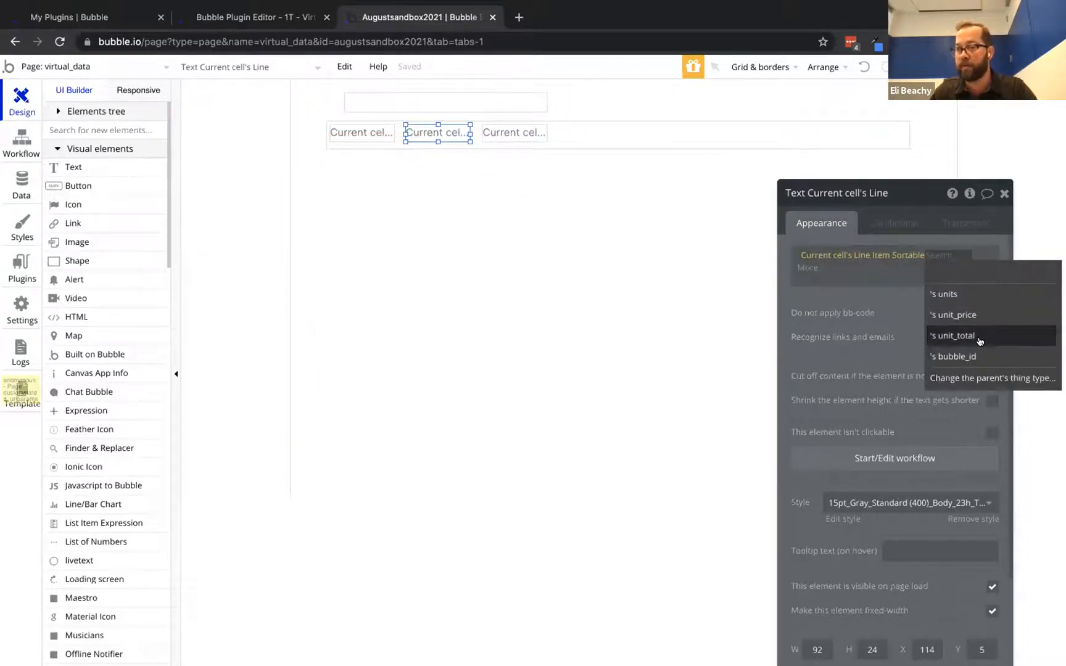
left_click(977, 315)
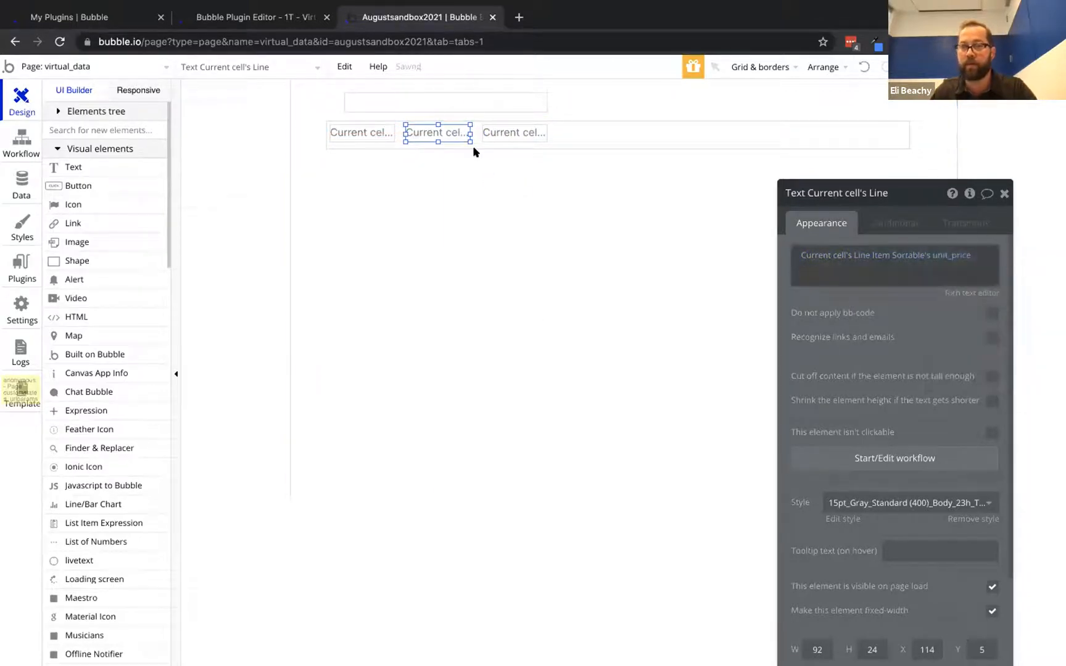
left_click(508, 130)
key("ctrl+v")
left_click_drag(509, 131, 771, 130)
Make the fourth text search line_items where unique id equals Current cell's bubble_id
left_click(823, 255)
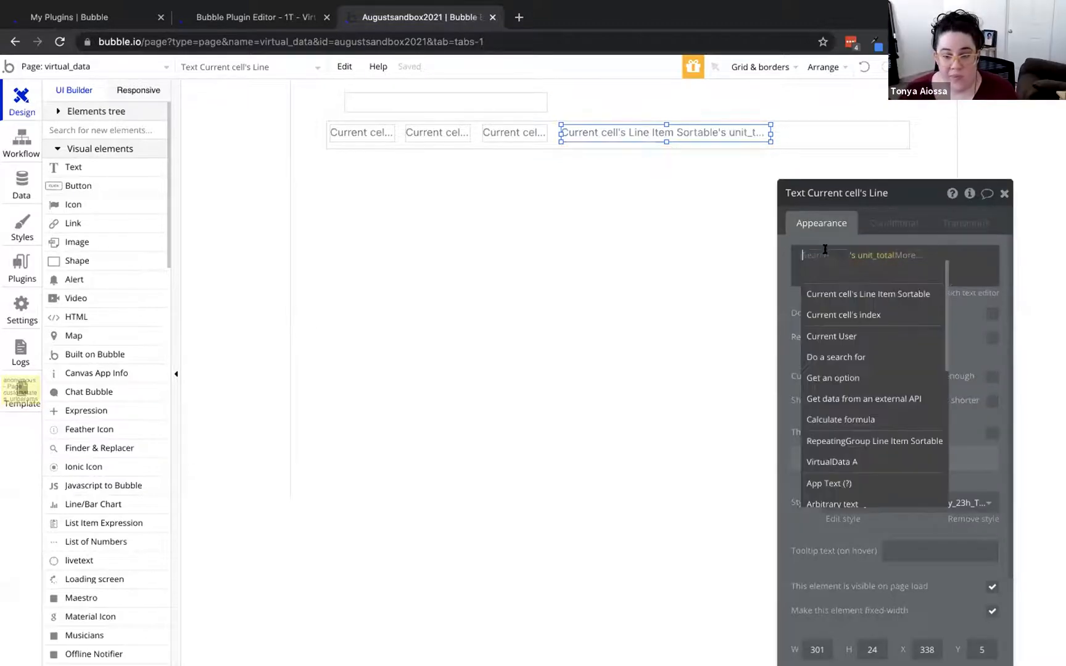
left_click(845, 366)
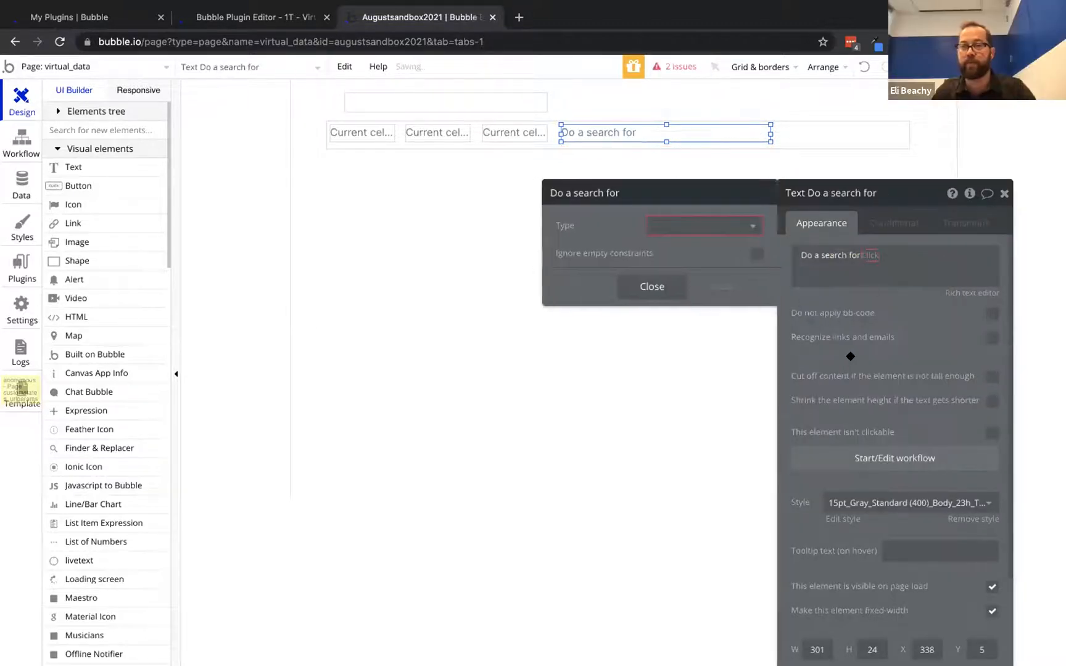
left_click(697, 233)
scroll(678, 388, "down", 2)
scroll(681, 387, "up", 2)
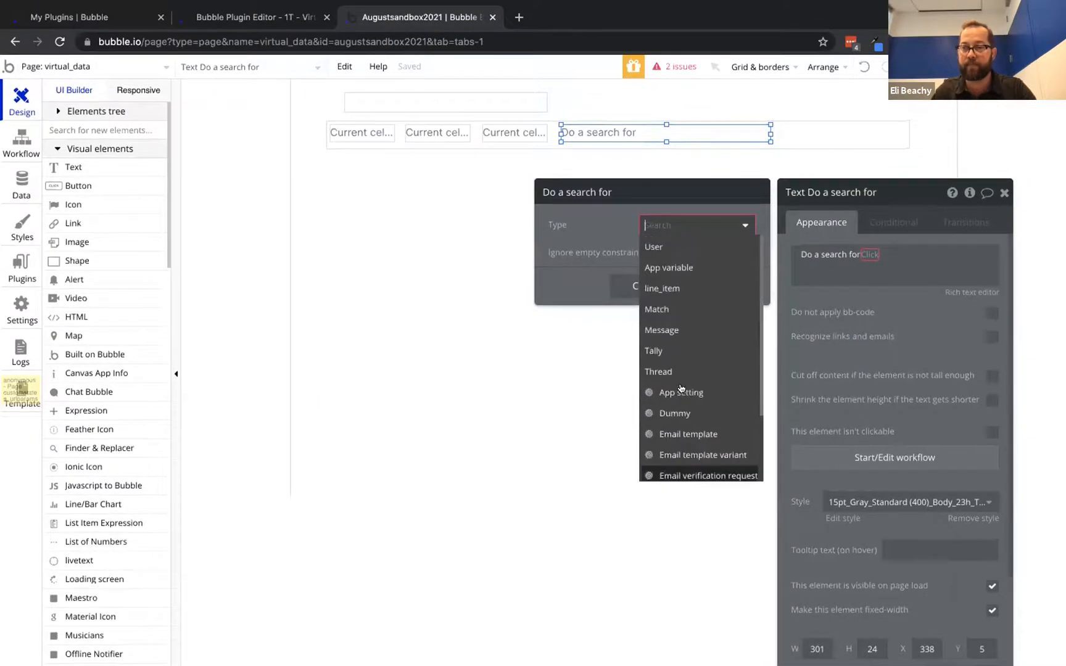
left_click(679, 287)
left_click(602, 260)
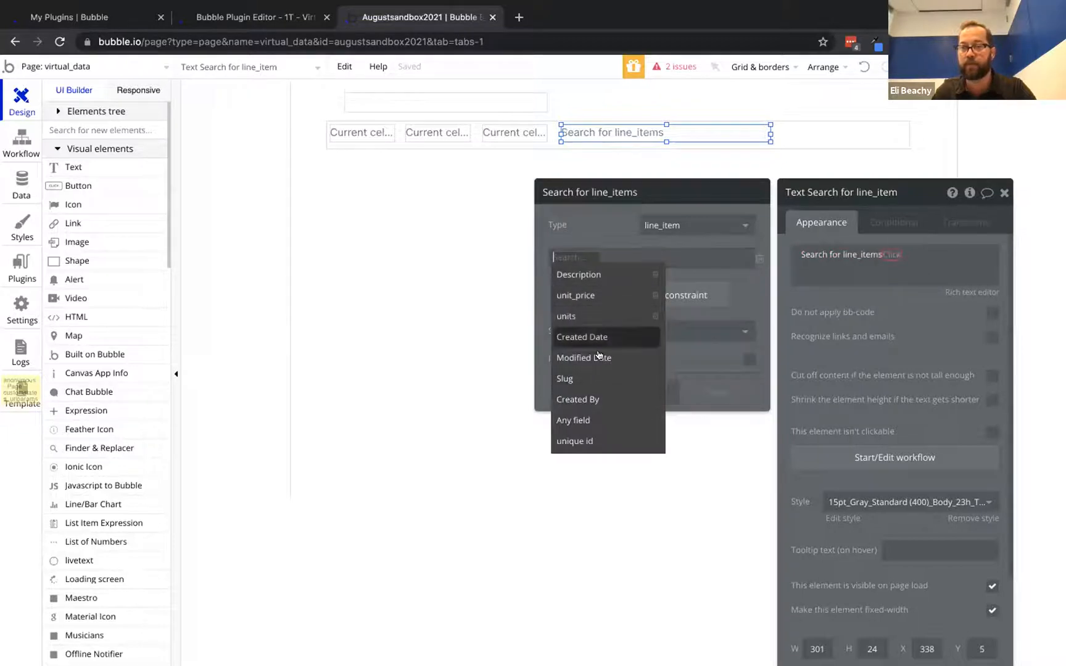
left_click(591, 440)
left_click(617, 258)
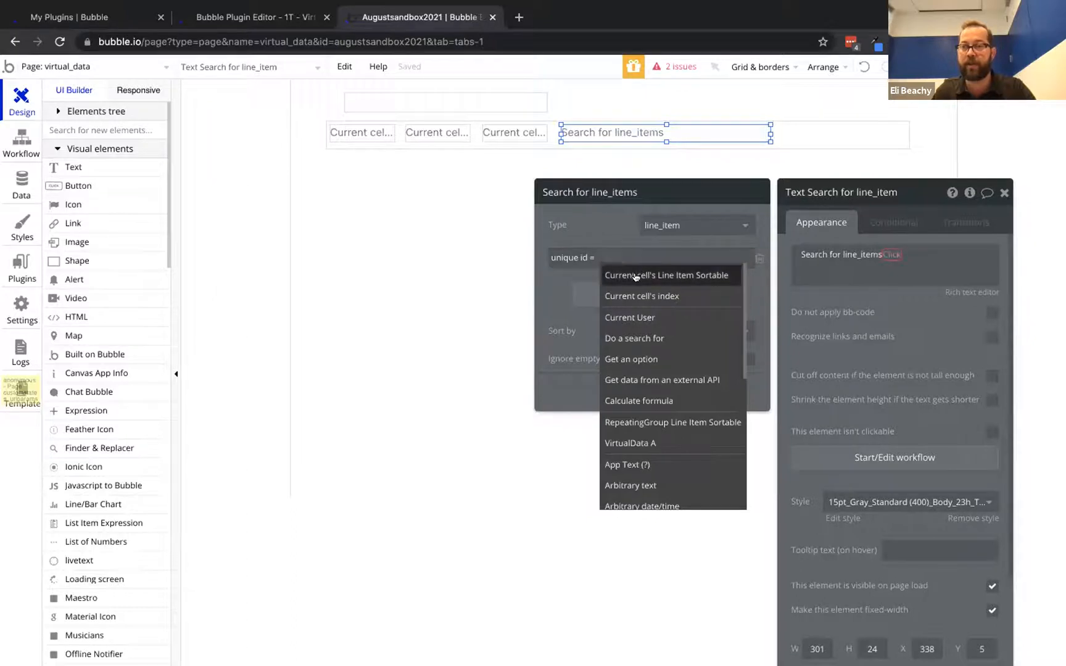
left_click(641, 275)
left_click(891, 254)
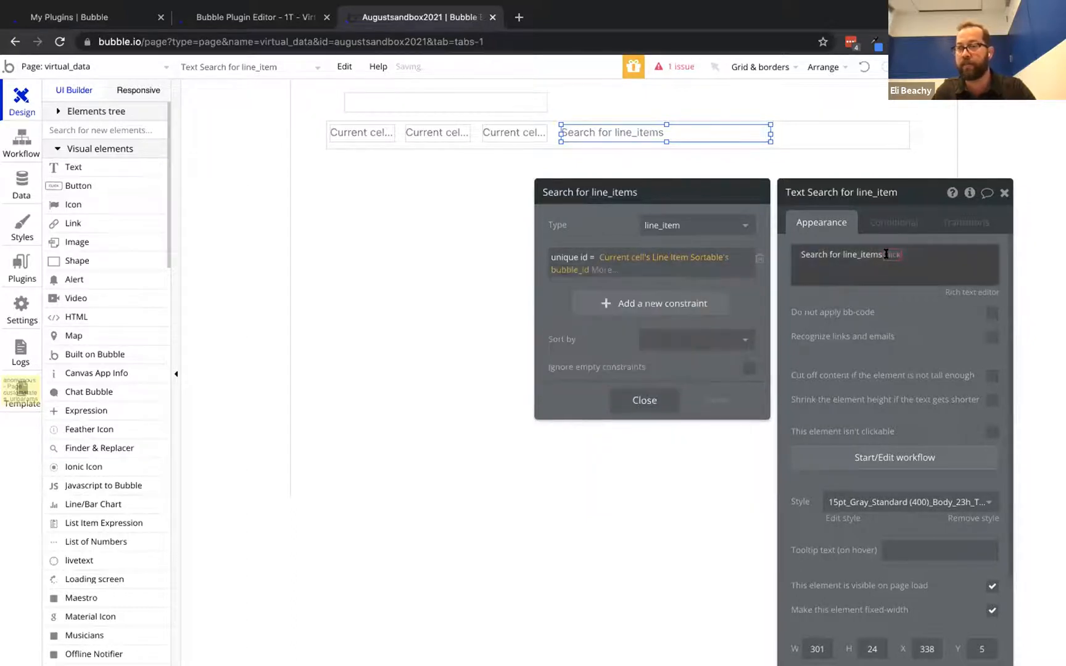
Show the first result's Description, widen the text to 467px, and preview the page
left_click(907, 334)
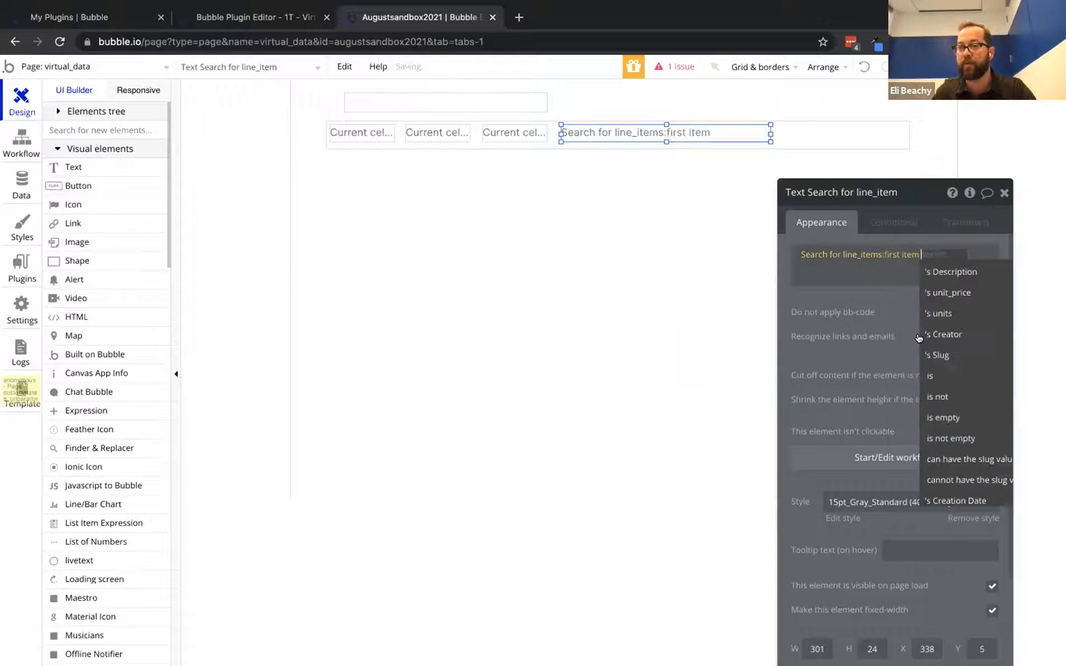
left_click(947, 273)
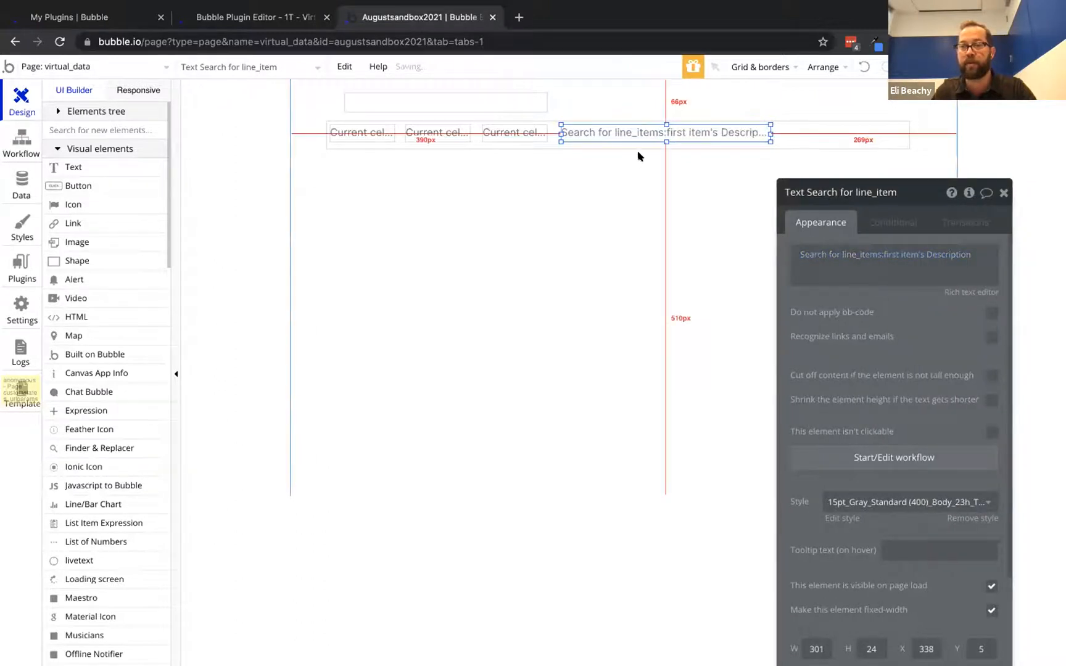
left_click_drag(768, 131, 886, 133)
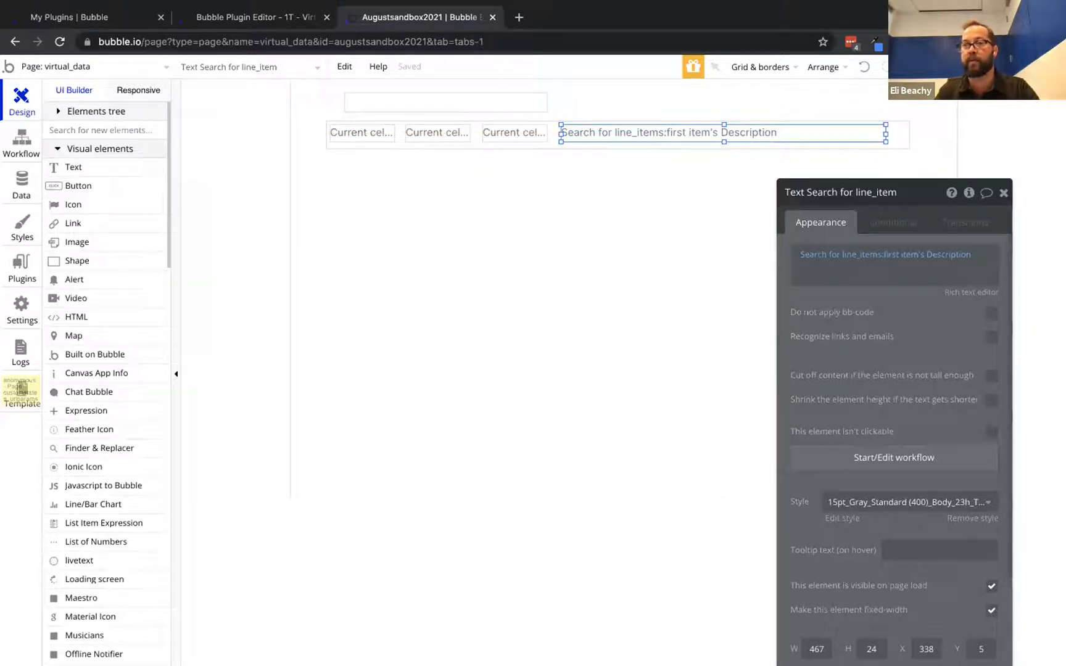
left_click(1019, 67)
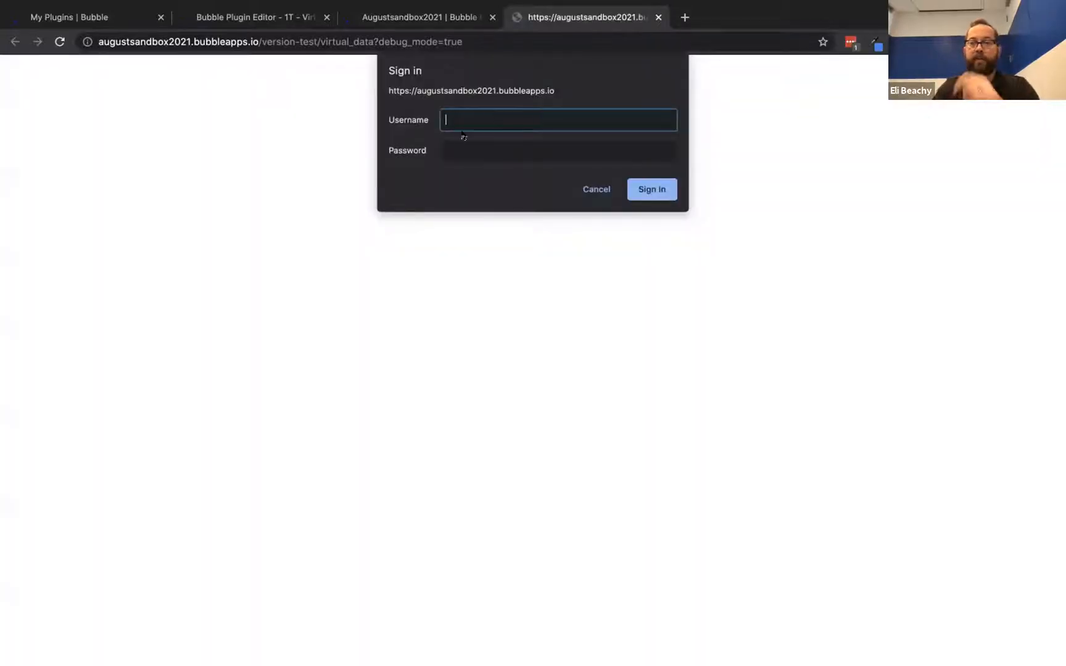
Sign in to the preview with the test account, dismiss the save-password offer, and return to the editor
type("ernam")
key("Tab")
type("p")
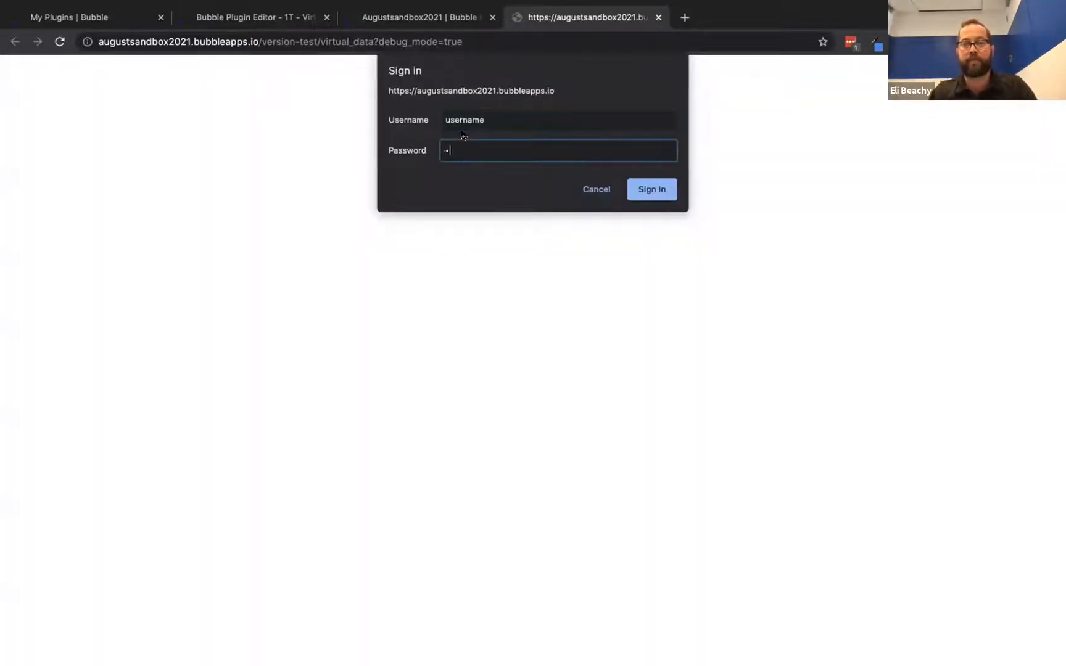
type("assword")
key("Return")
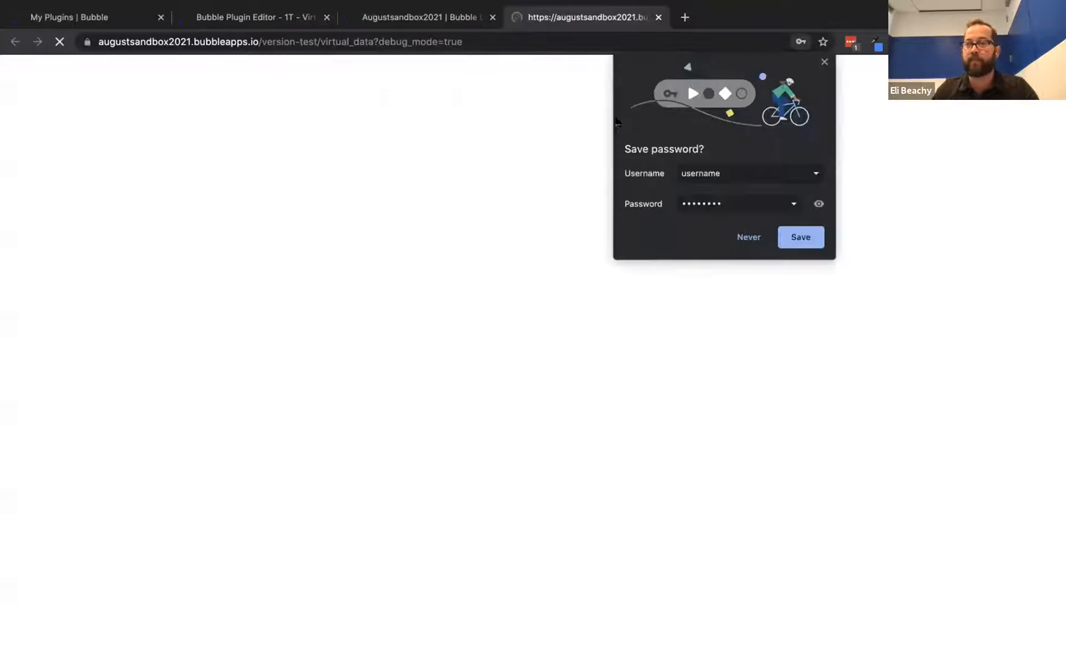
left_click(825, 63)
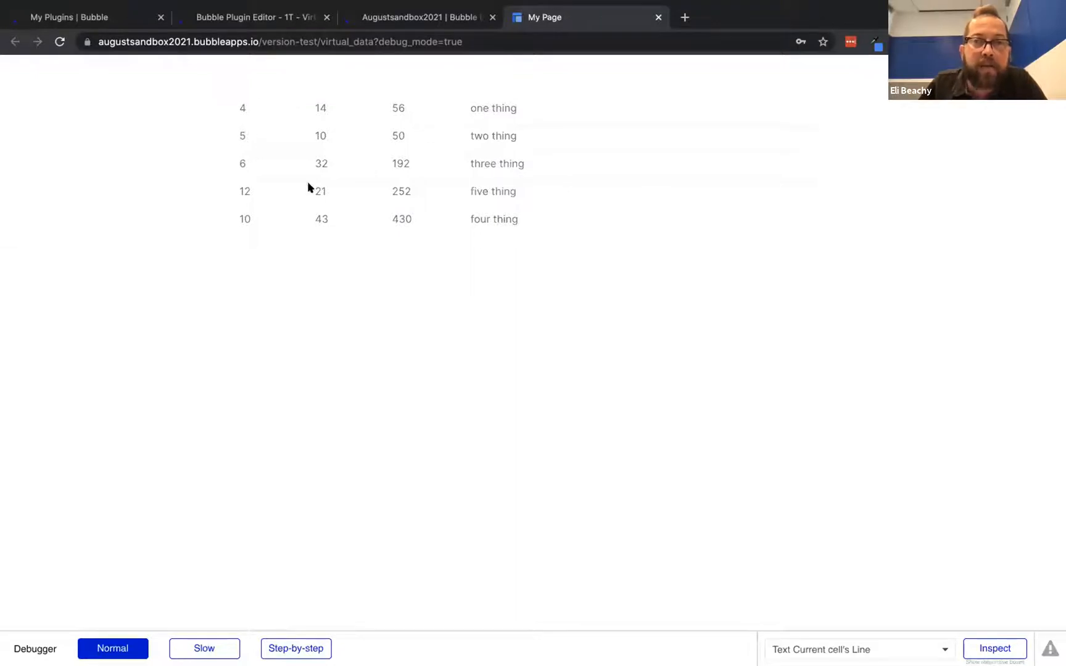
left_click(426, 19)
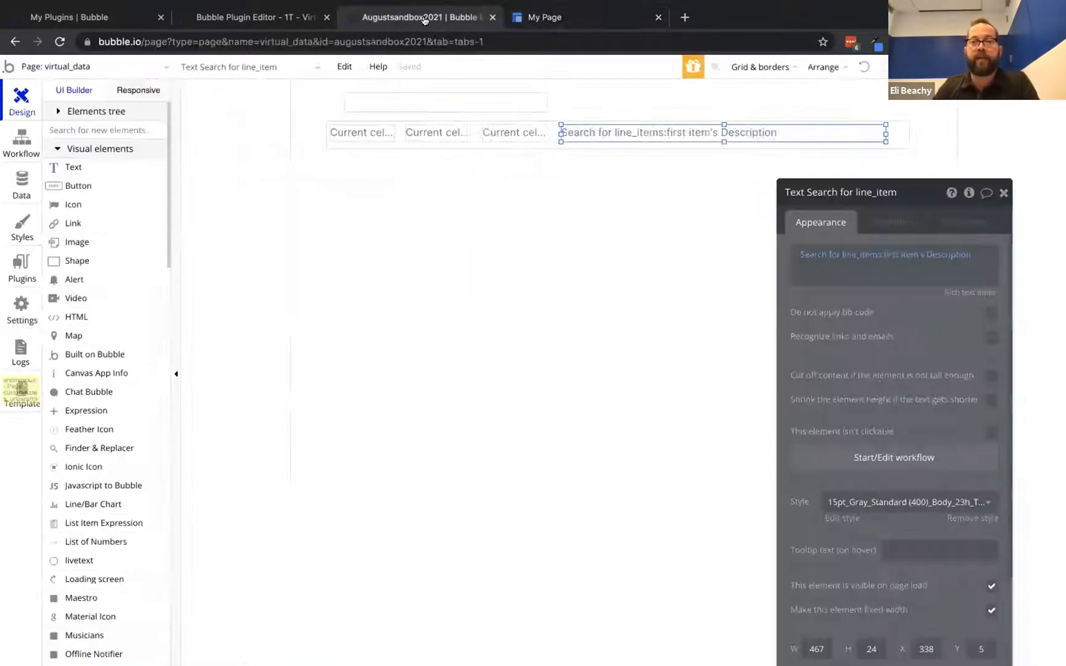
Duplicate the row's four texts above the list and group them as an 839px-wide header row
left_click(529, 176)
left_click(360, 165)
left_click(435, 165, "shift")
left_click(512, 165, "shift")
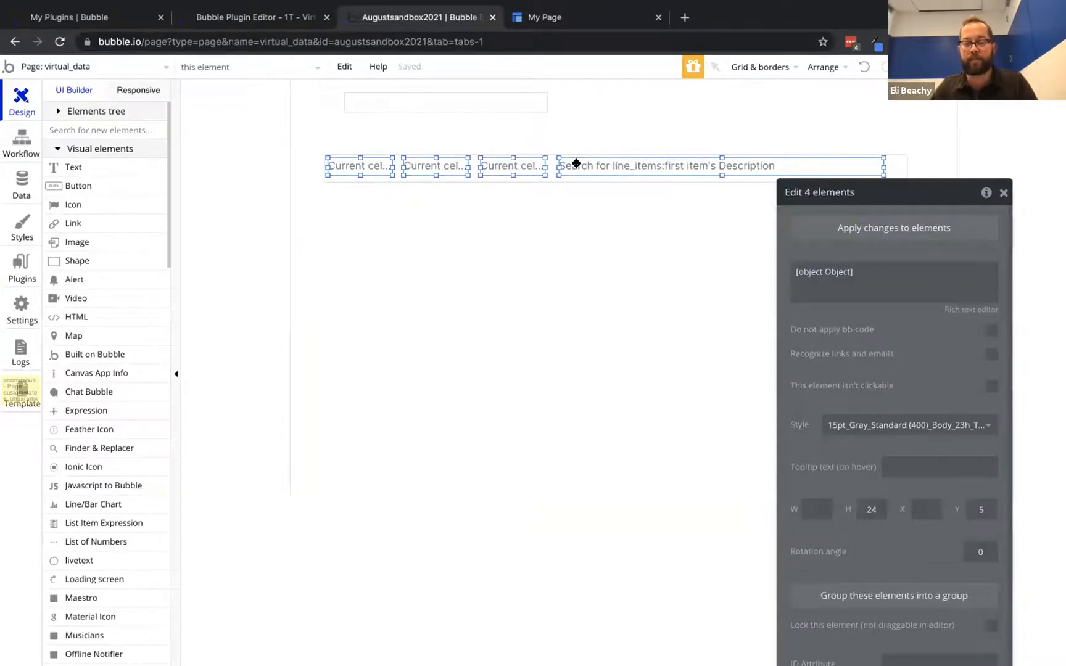
key("ctrl+v")
left_click_drag(596, 167, 591, 139)
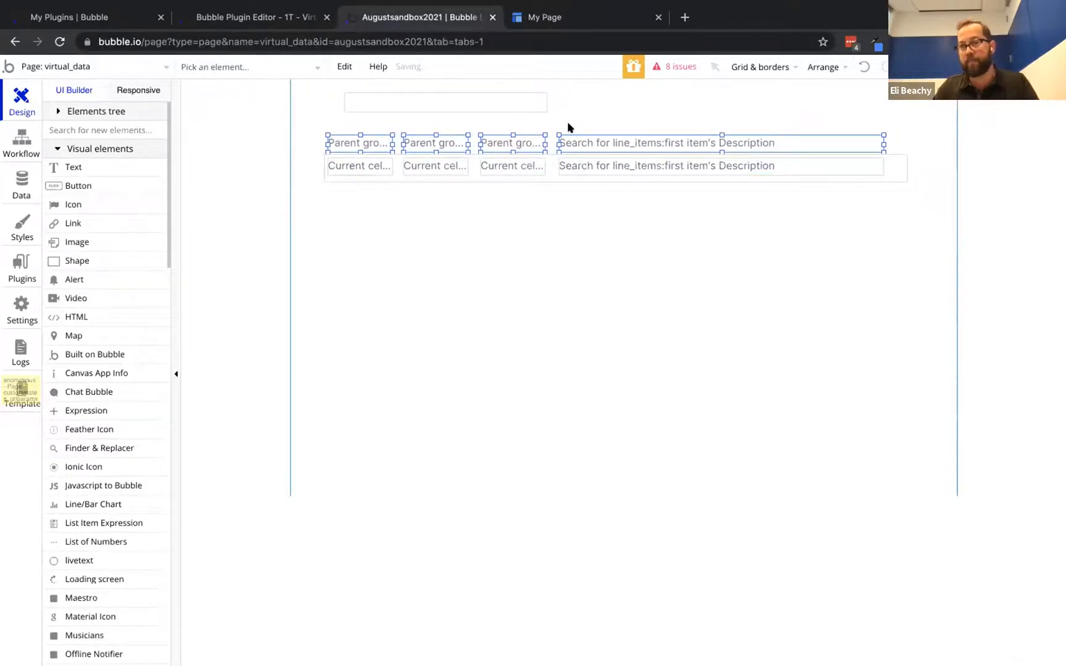
right_click(573, 134)
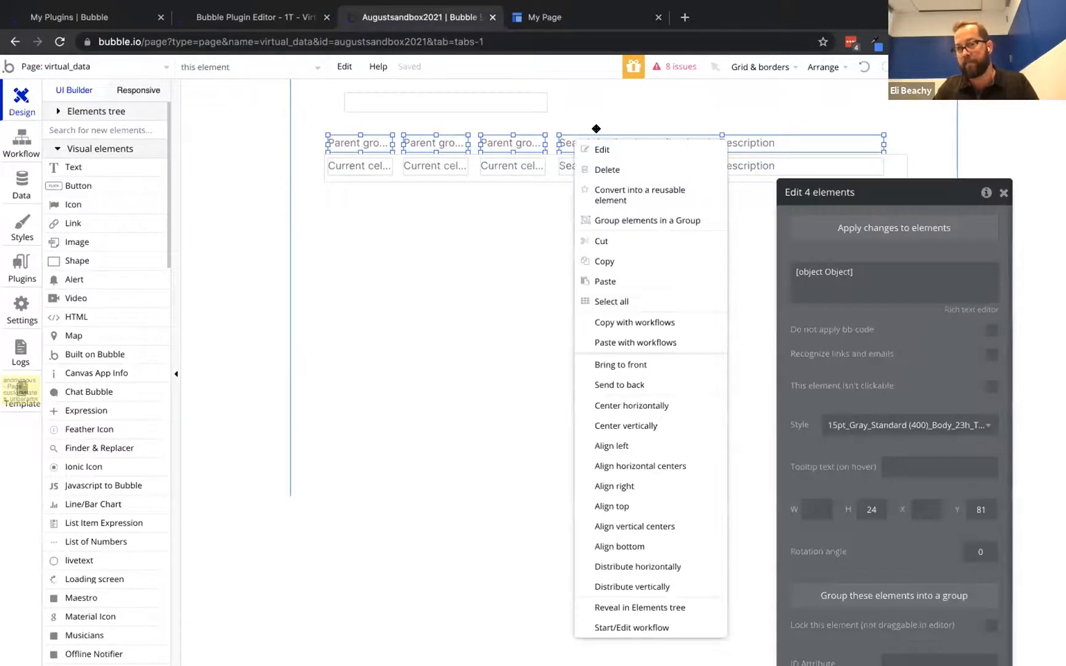
left_click(628, 220)
left_click_drag(328, 141, 325, 141)
left_click_drag(877, 146, 908, 144)
Replace the first three headers' dynamic expressions with the labels Units, Price and Total
left_click(368, 145)
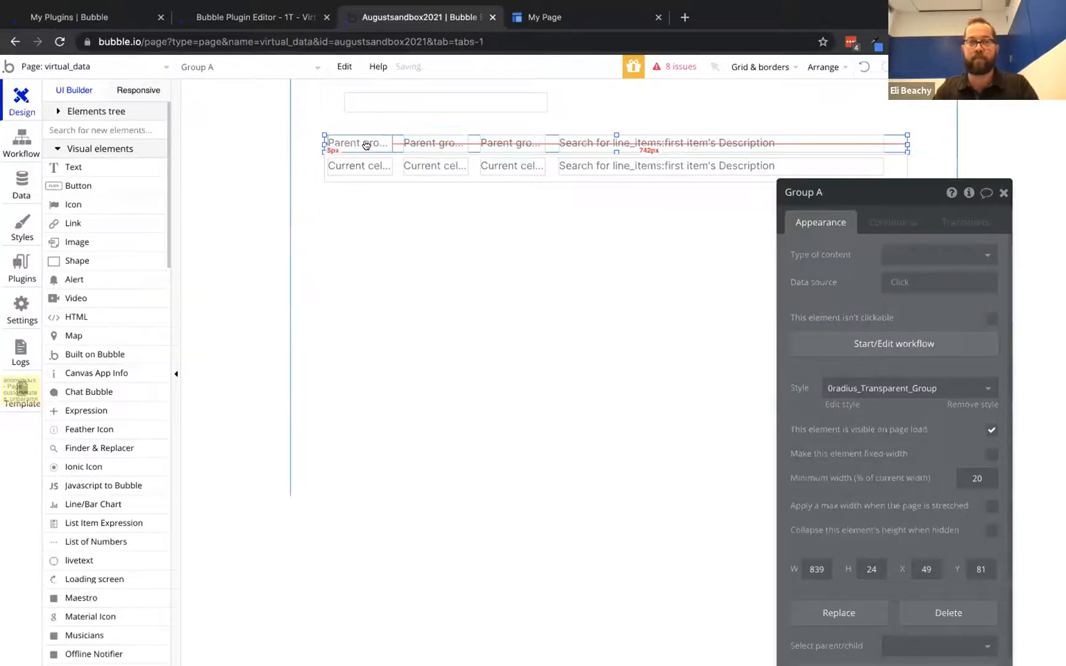
left_click(822, 262)
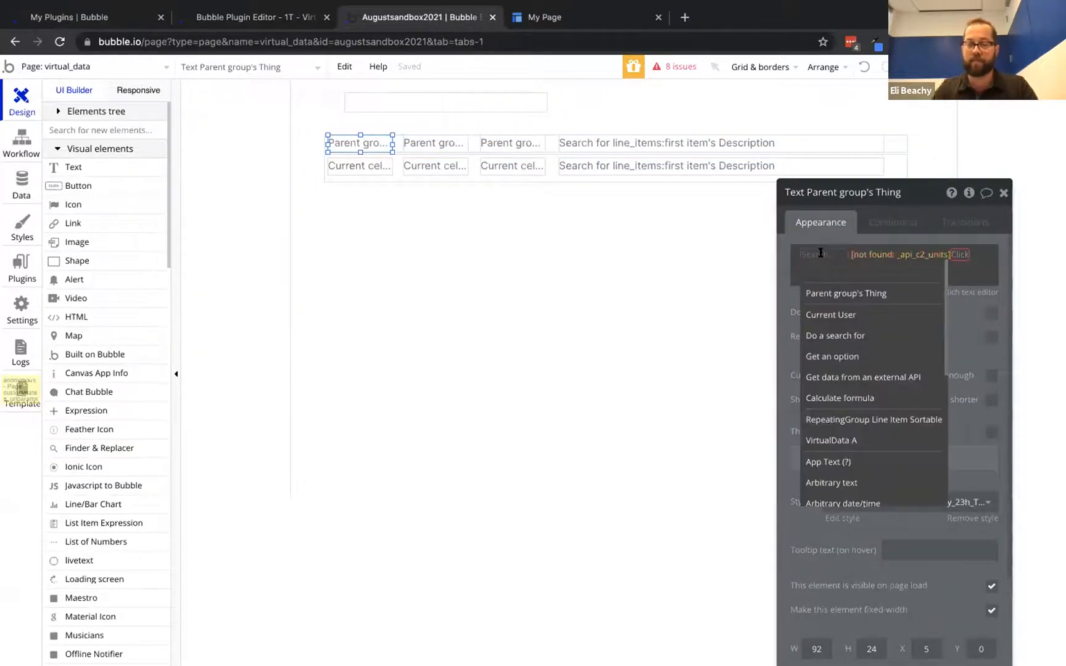
key("BackSpace")
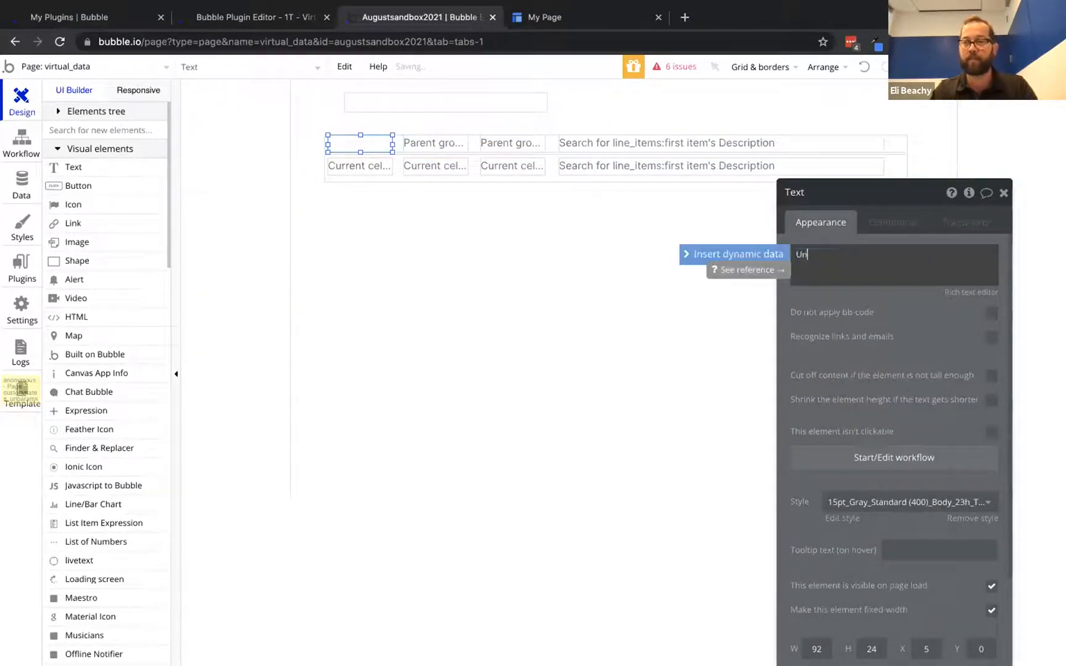
left_click(435, 143)
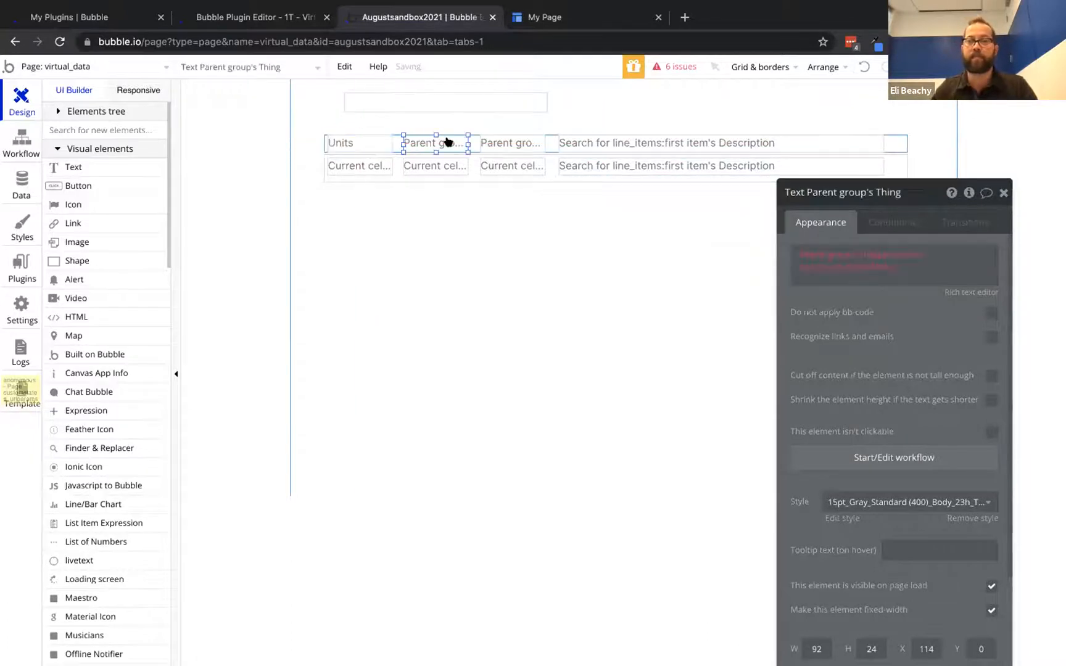
left_click(822, 254)
key("BackSpace")
type("Price")
left_click(512, 143)
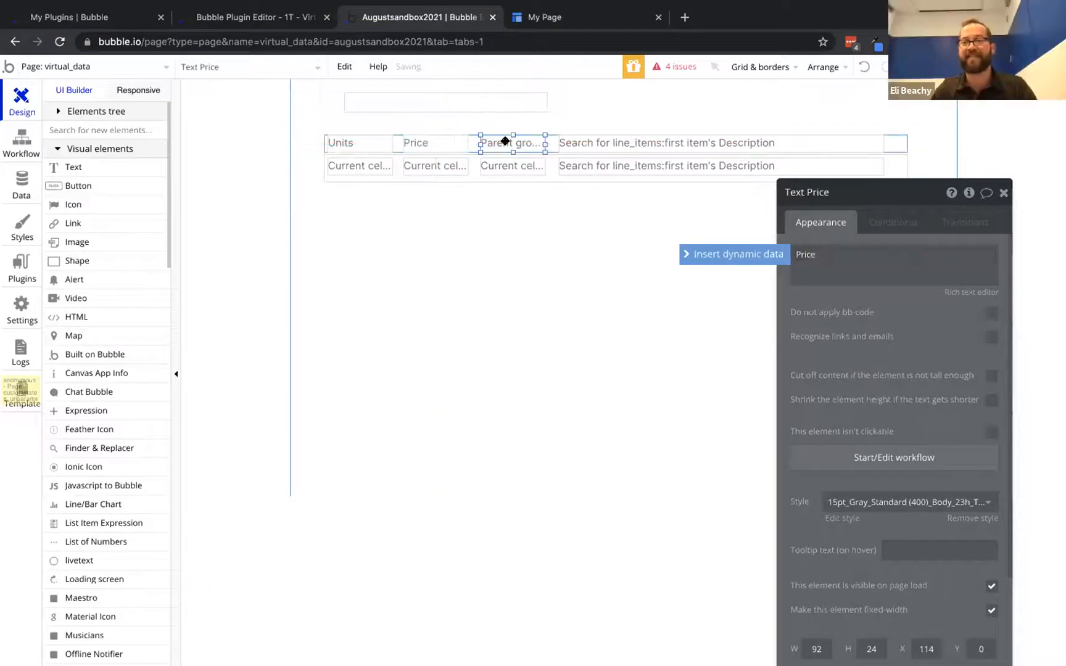
left_click(851, 256)
key("BackSpace")
type("Total")
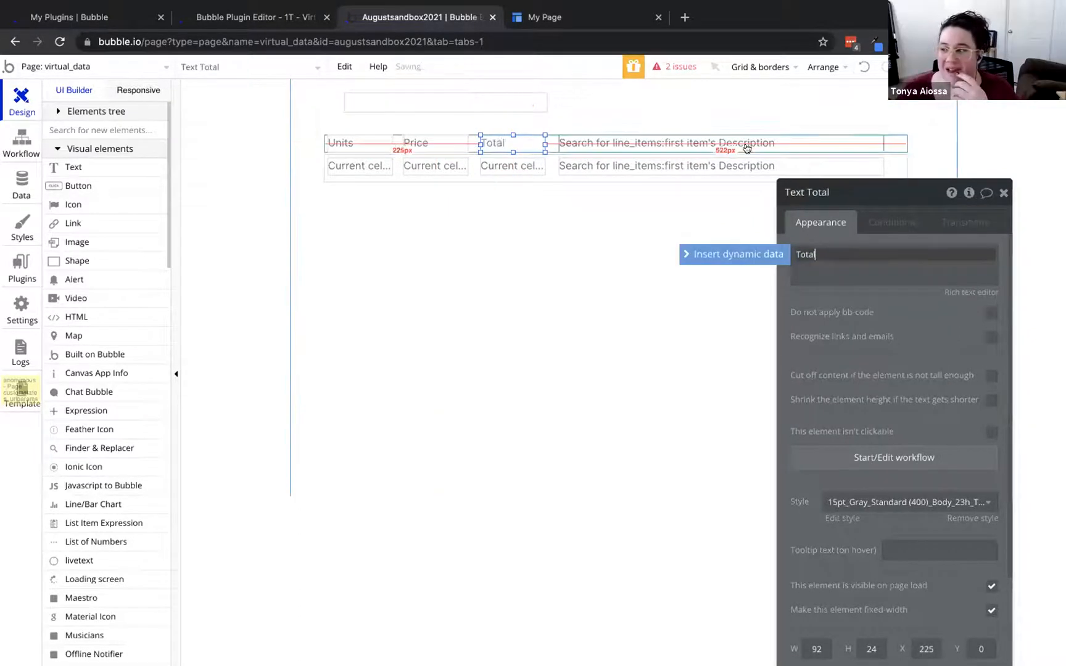
Replace the fourth header's search expression with the plain label Description
left_click(803, 143)
left_click(818, 253)
key("BackSpace")
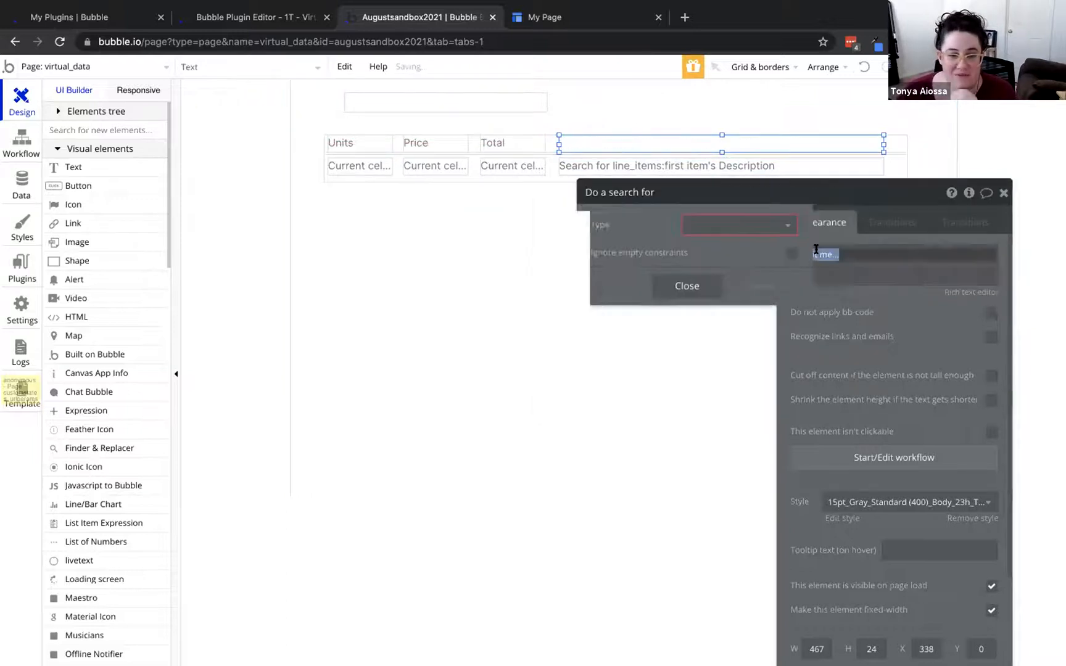
key("BackSpace")
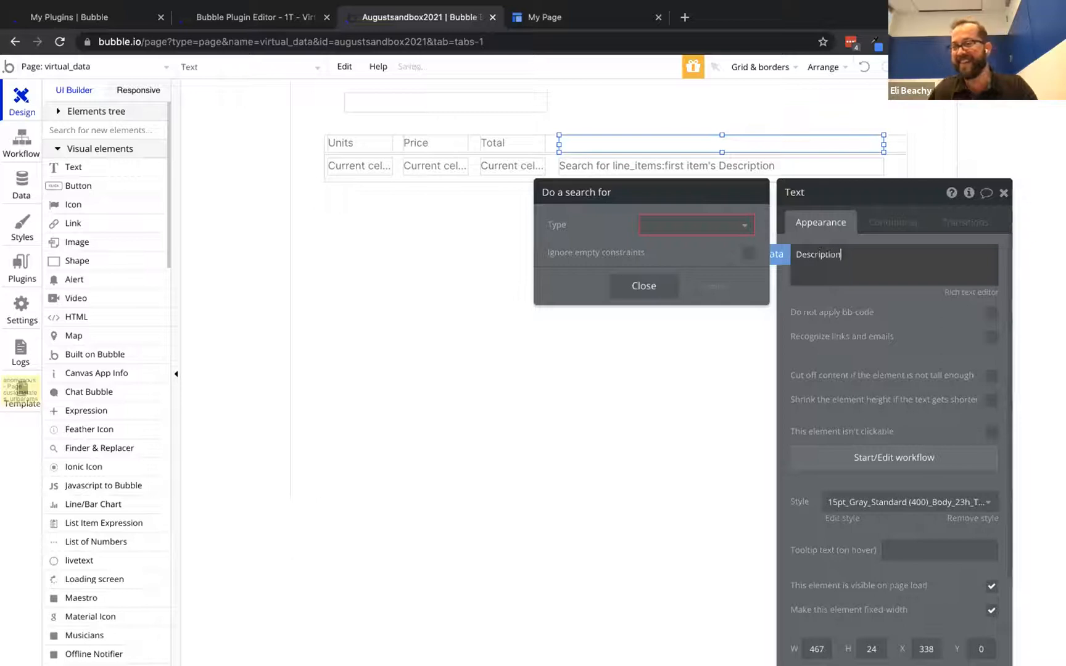
left_click(906, 295)
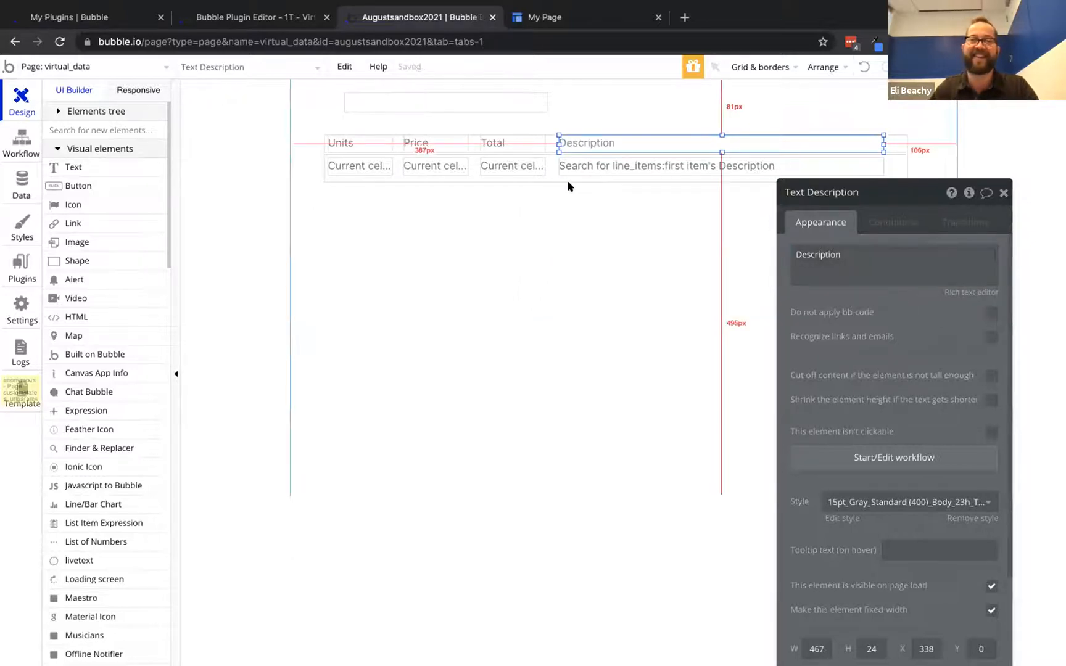
left_click(558, 179)
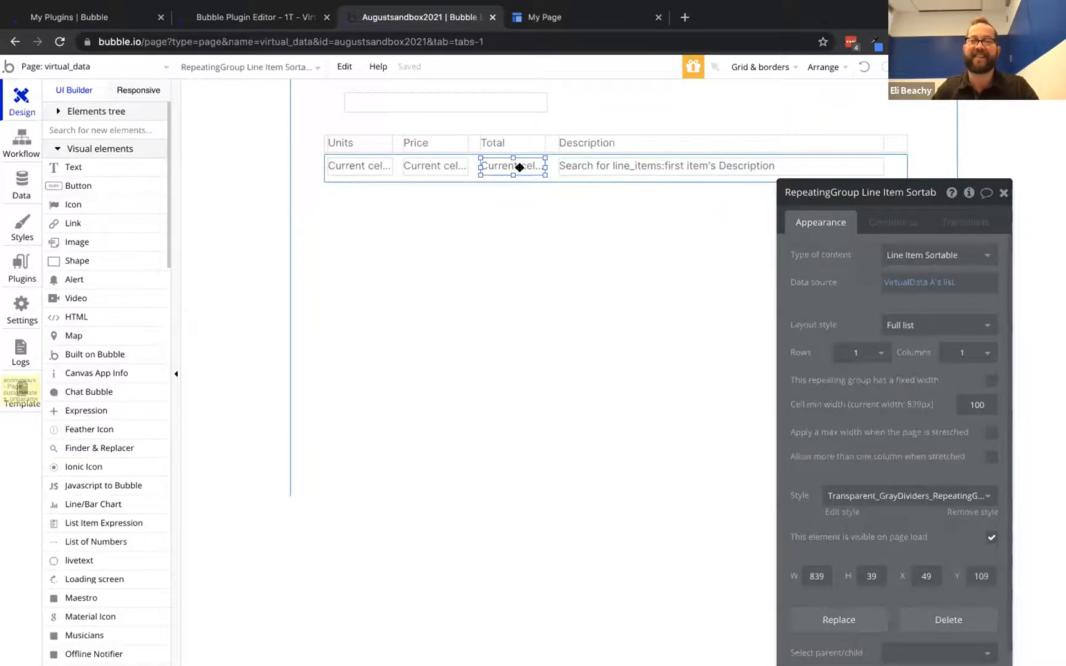
left_click(520, 167)
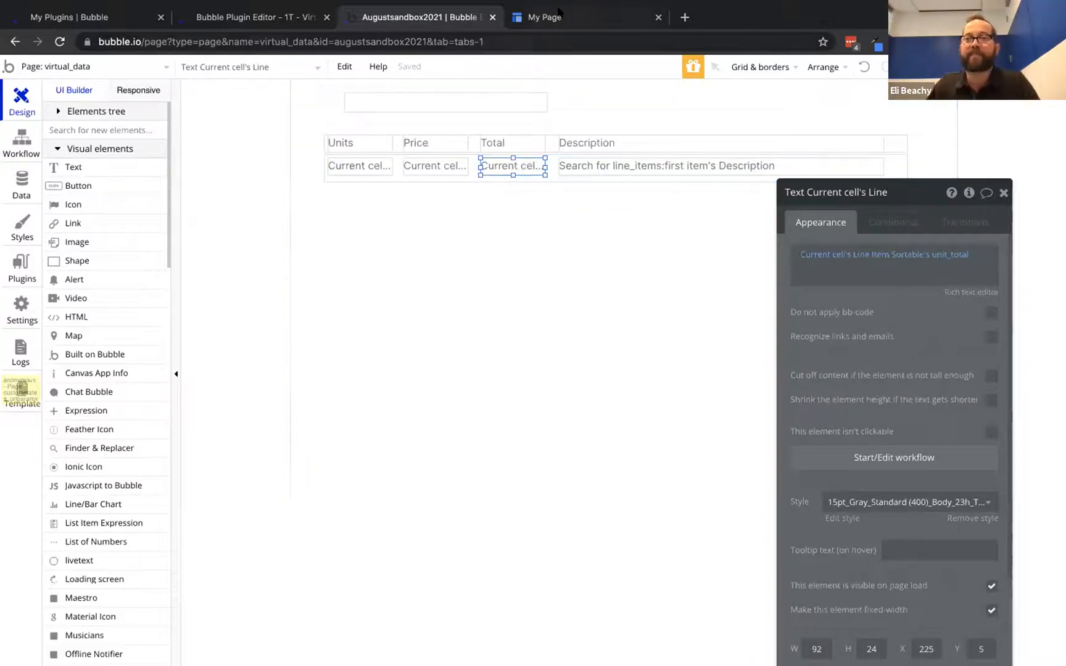
left_click(549, 10)
left_click(366, 68)
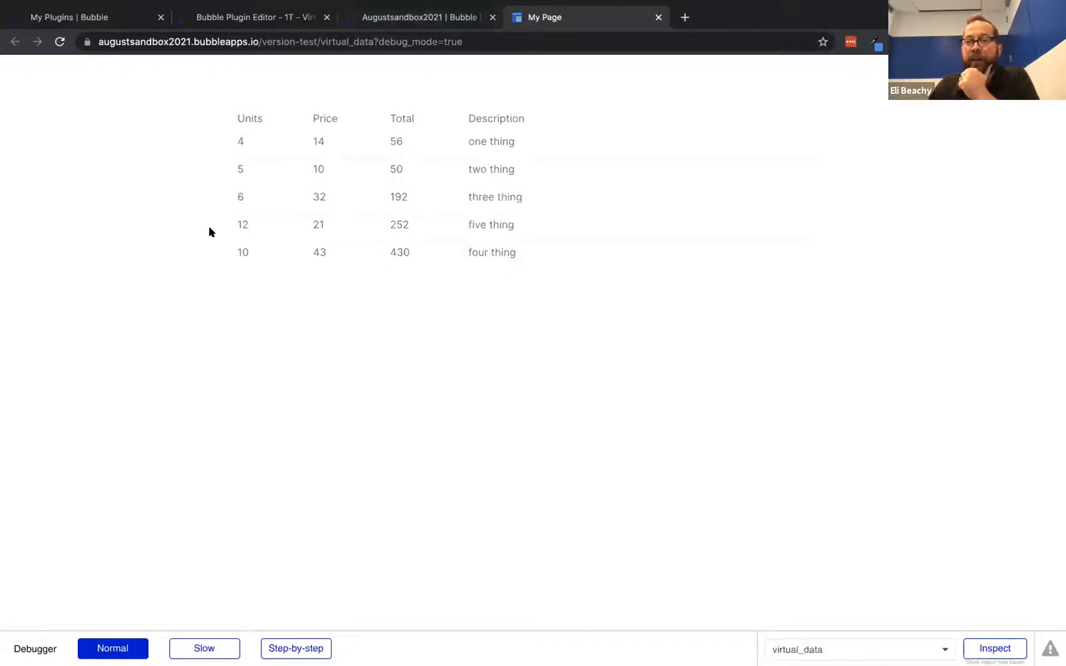
left_click(417, 18)
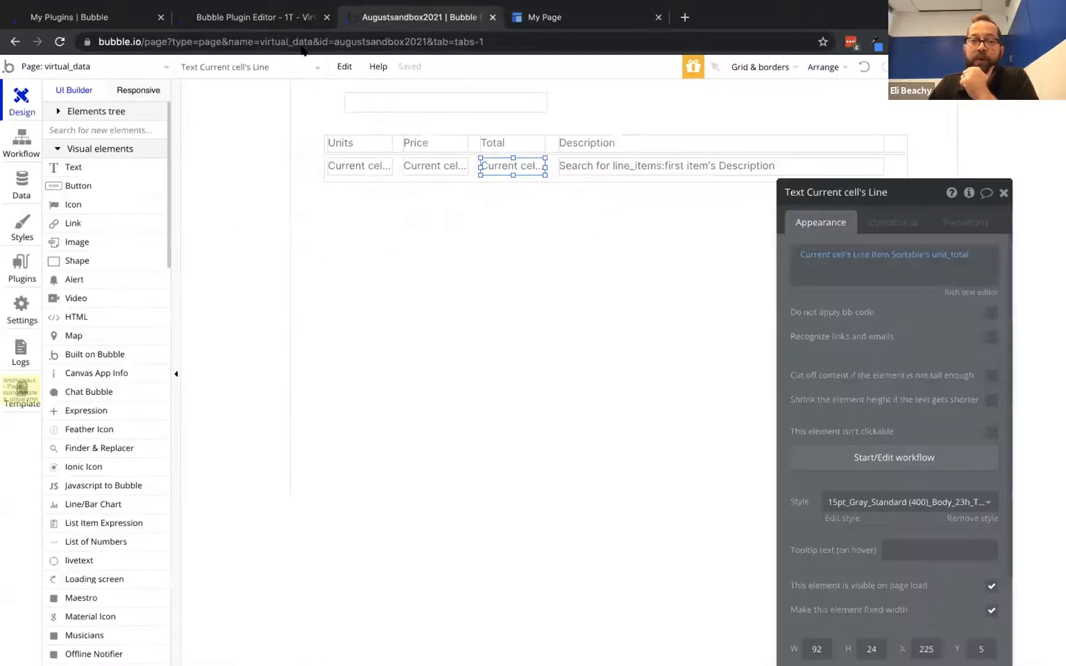
left_click(389, 176)
scroll(105, 463, "down", 15)
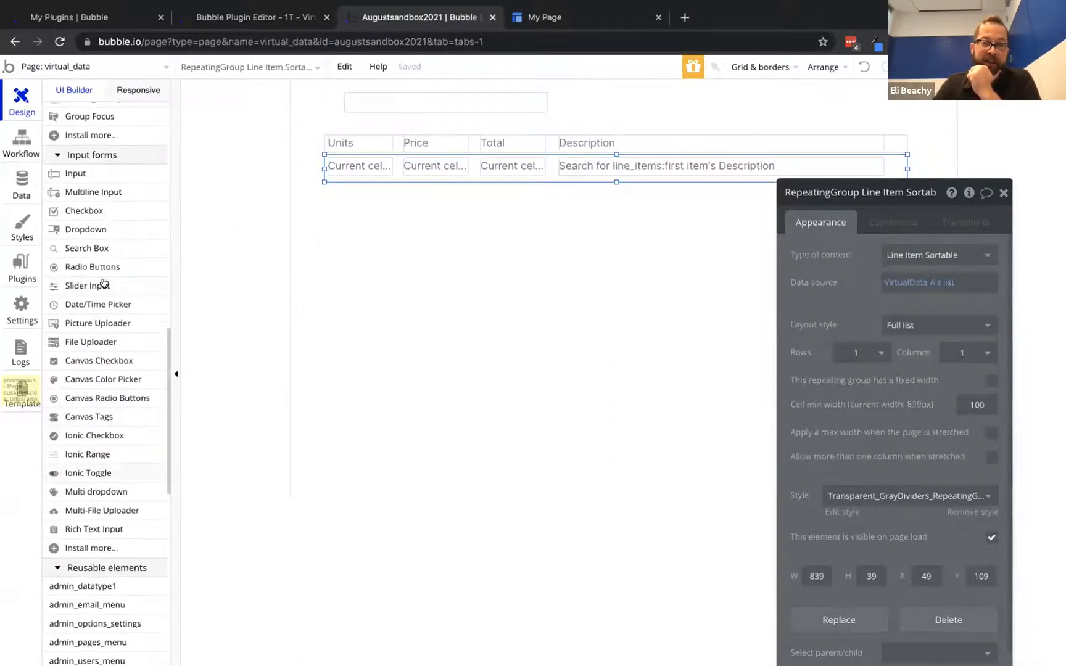
Place a new checkbox labelled Descending above the table
left_click(76, 211)
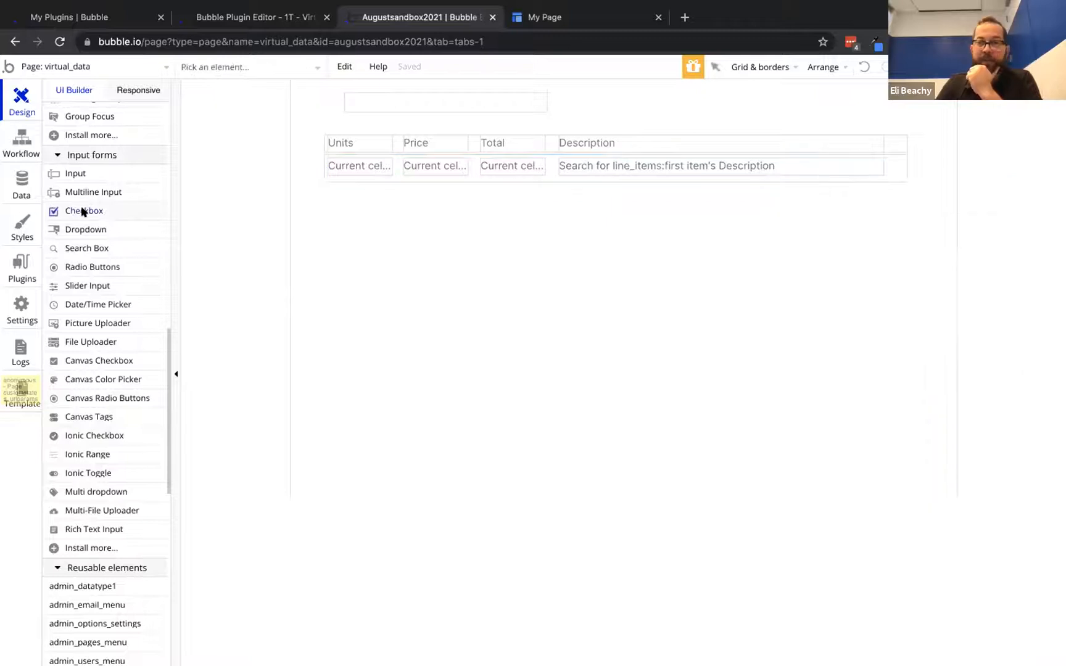
mouse_move(588, 107)
left_mouse_down()
mouse_move(667, 103)
mouse_move(796, 123)
left_mouse_up()
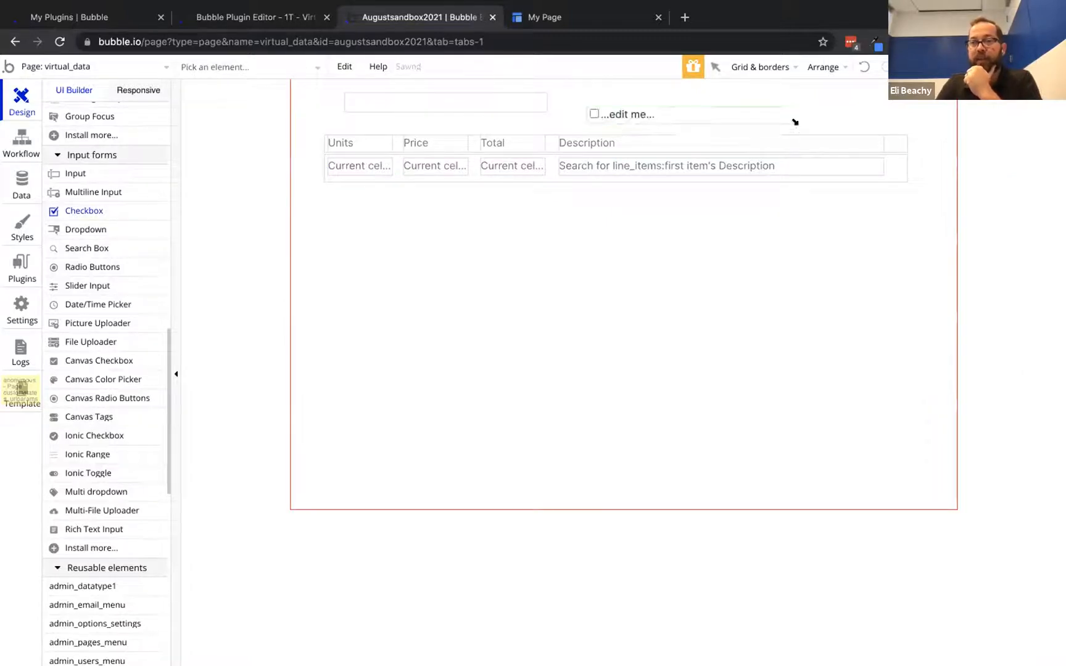
type("Asc")
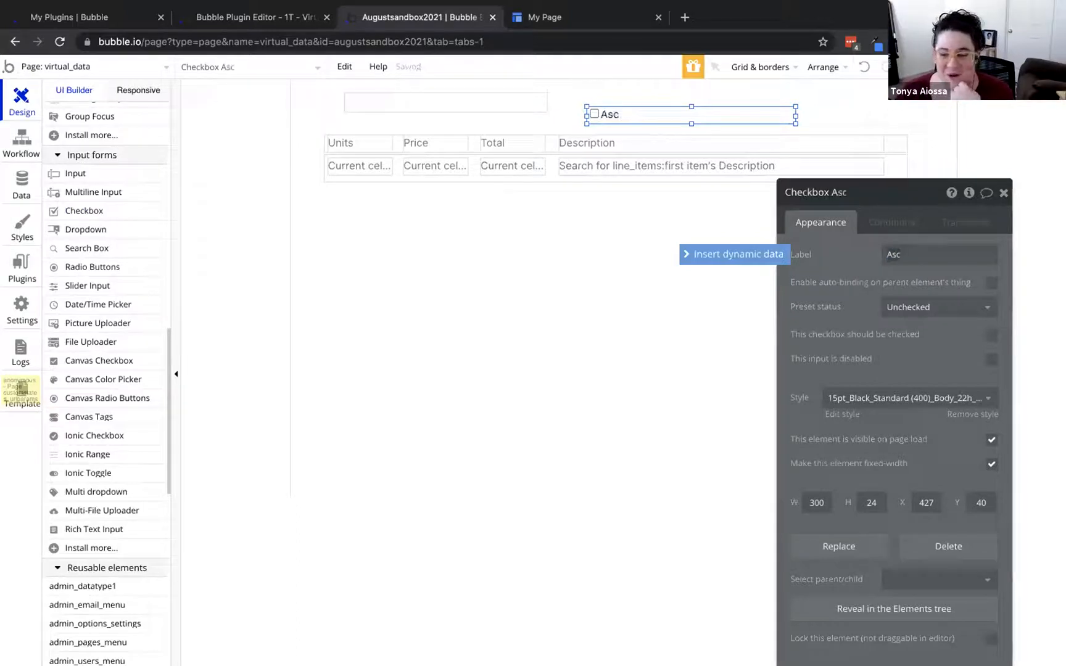
Sort the line items list's data source, VirtualData A's list, by unit_total
left_click(591, 175)
left_click(940, 282)
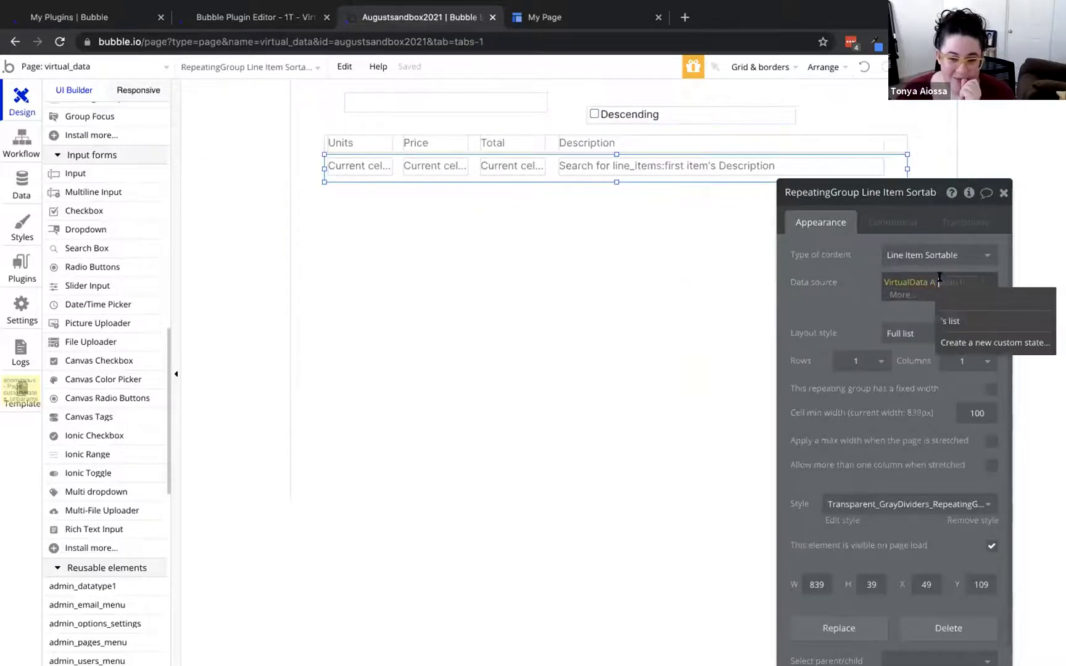
key("Return")
type("sor")
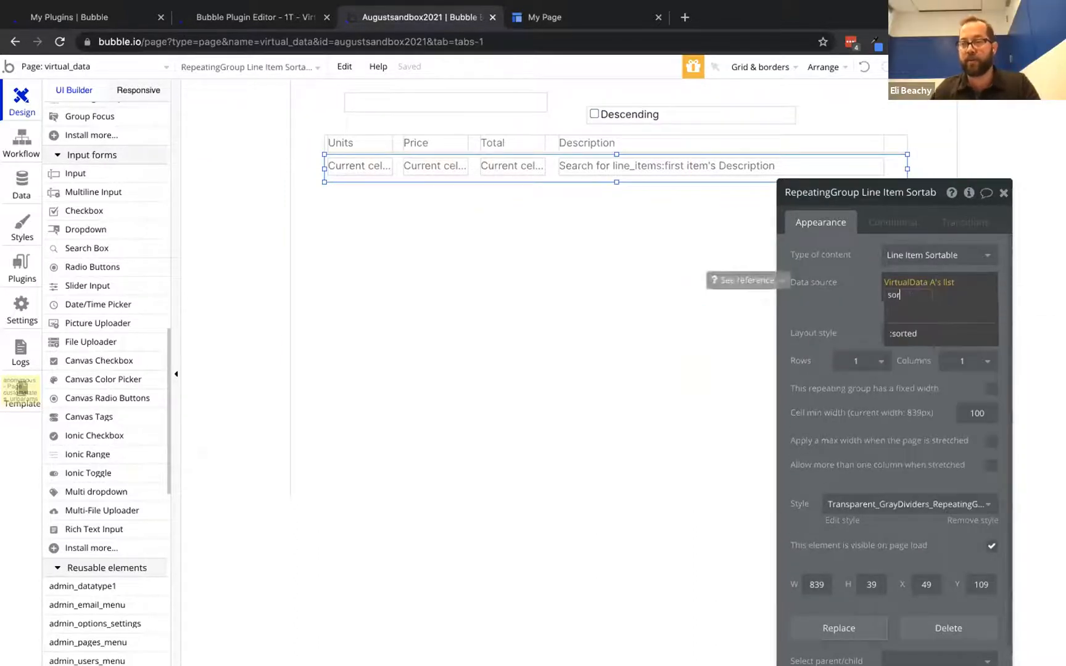
left_click(916, 333)
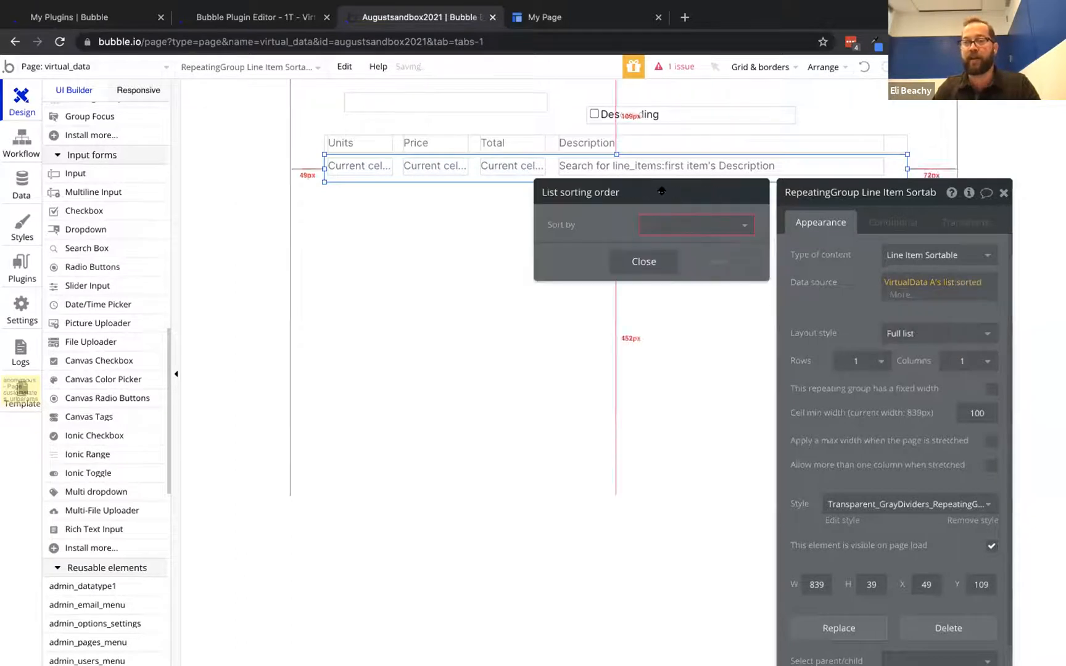
left_click(665, 227)
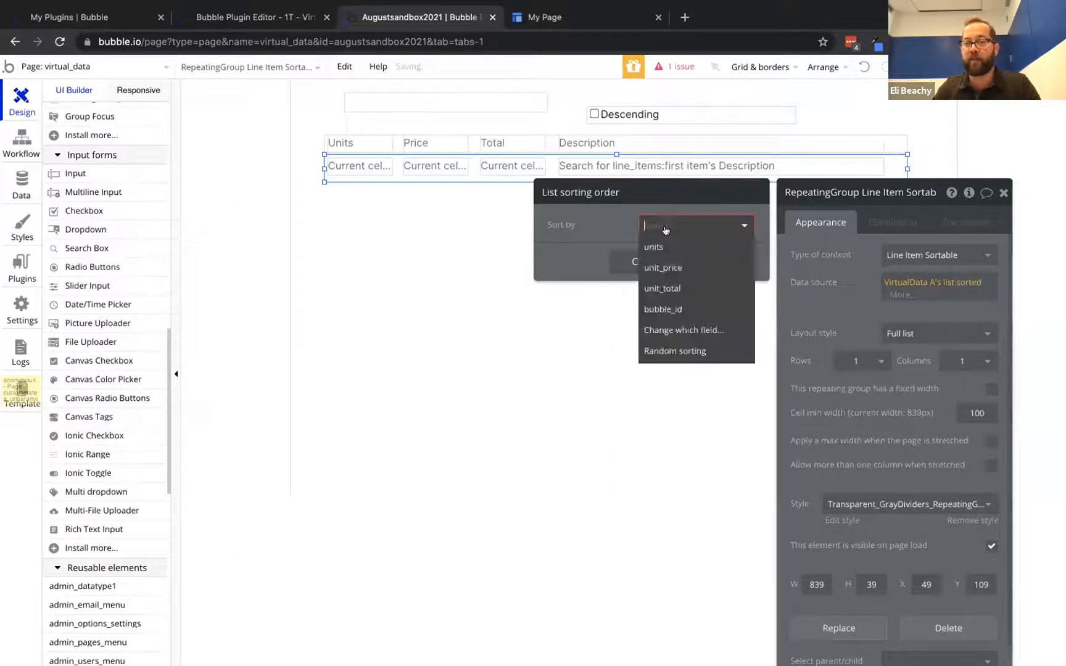
left_click(667, 288)
Make the sort descending whenever the Descending checkbox is checked, then reload the preview
left_click(670, 252)
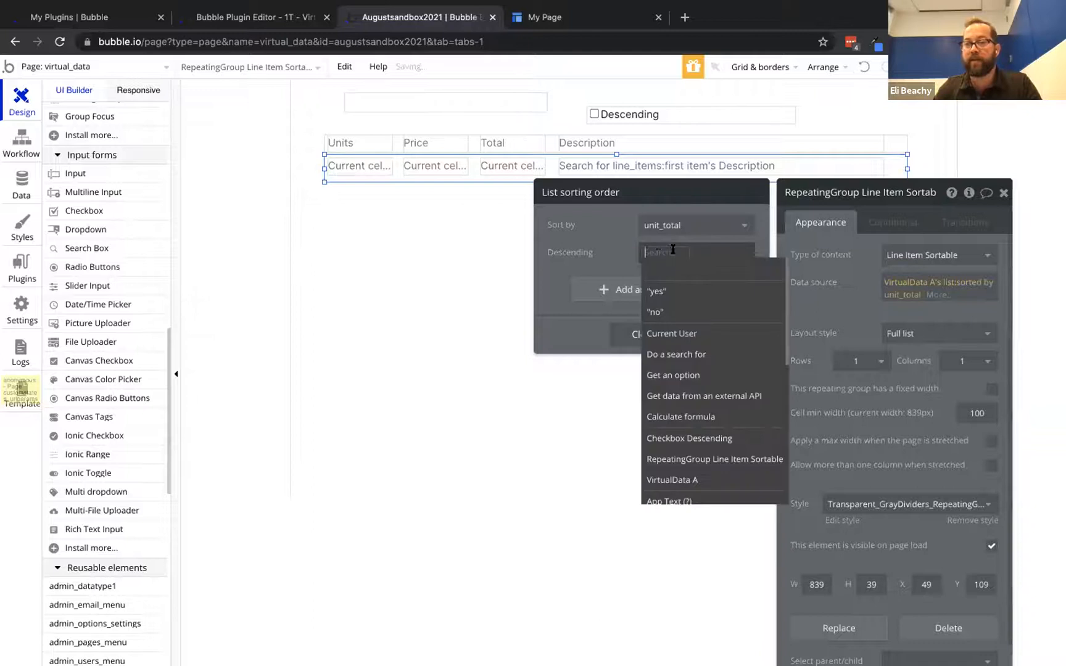
scroll(685, 321, "down", 2)
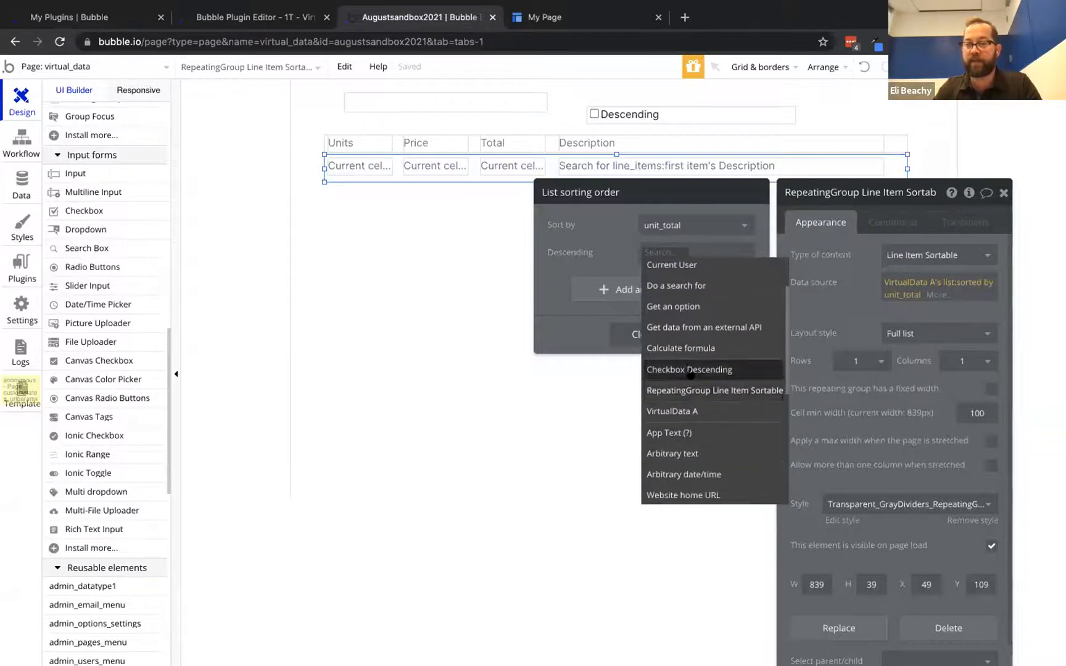
left_click(710, 367)
left_click(684, 281)
left_click(575, 251)
left_click(811, 255)
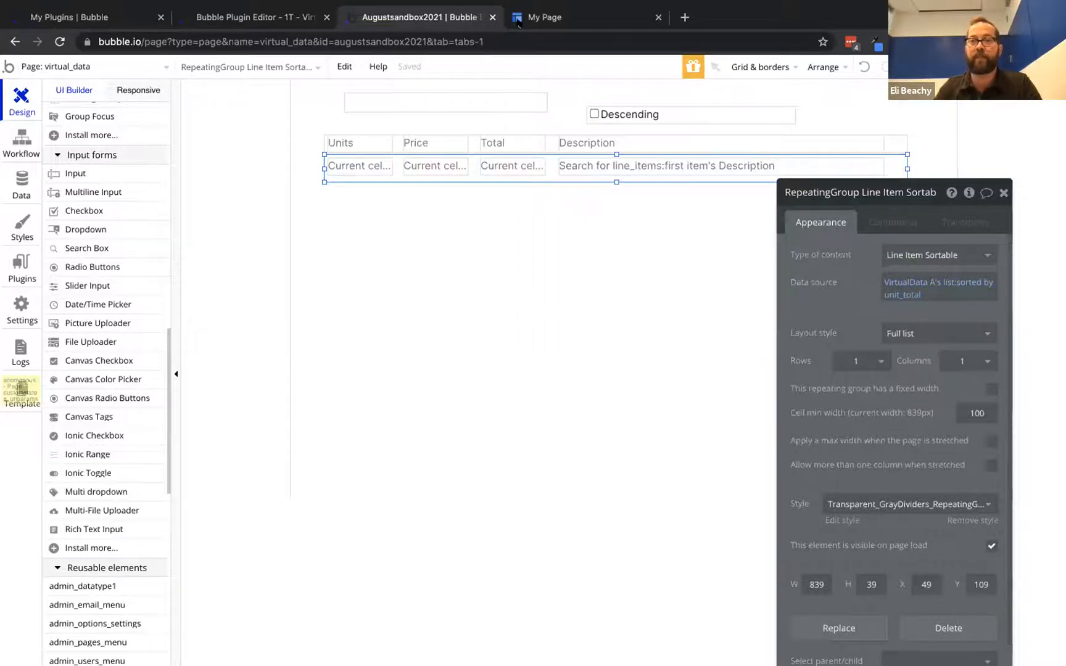
left_click(520, 23)
left_click(468, 68)
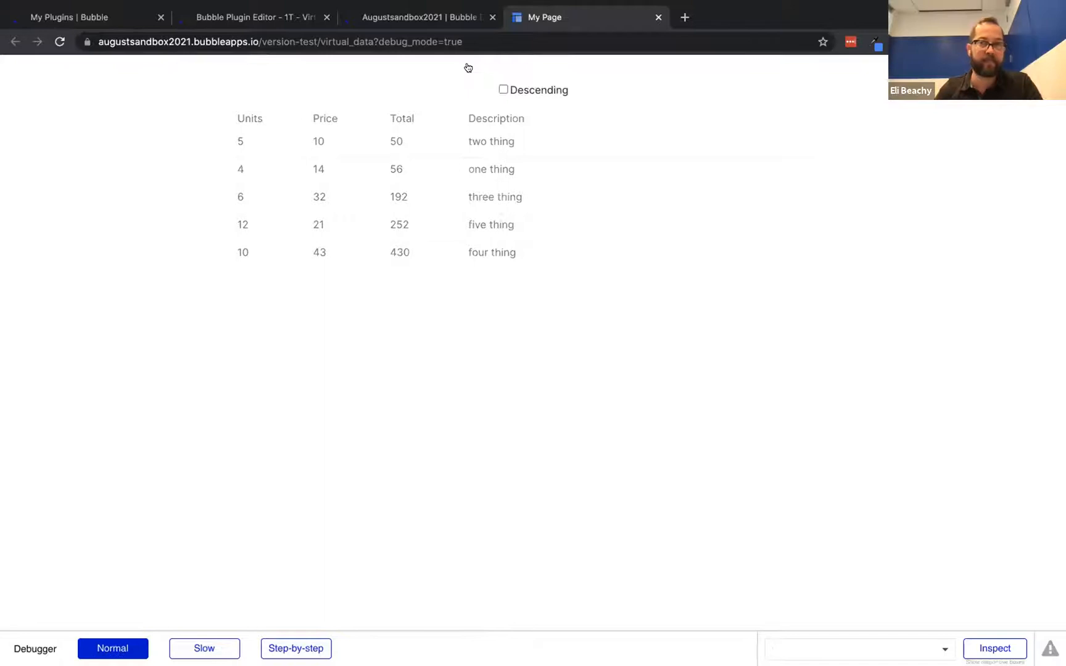
Toggle the Descending checkbox in the preview to test the sort, leaving it unchecked
left_click(504, 88)
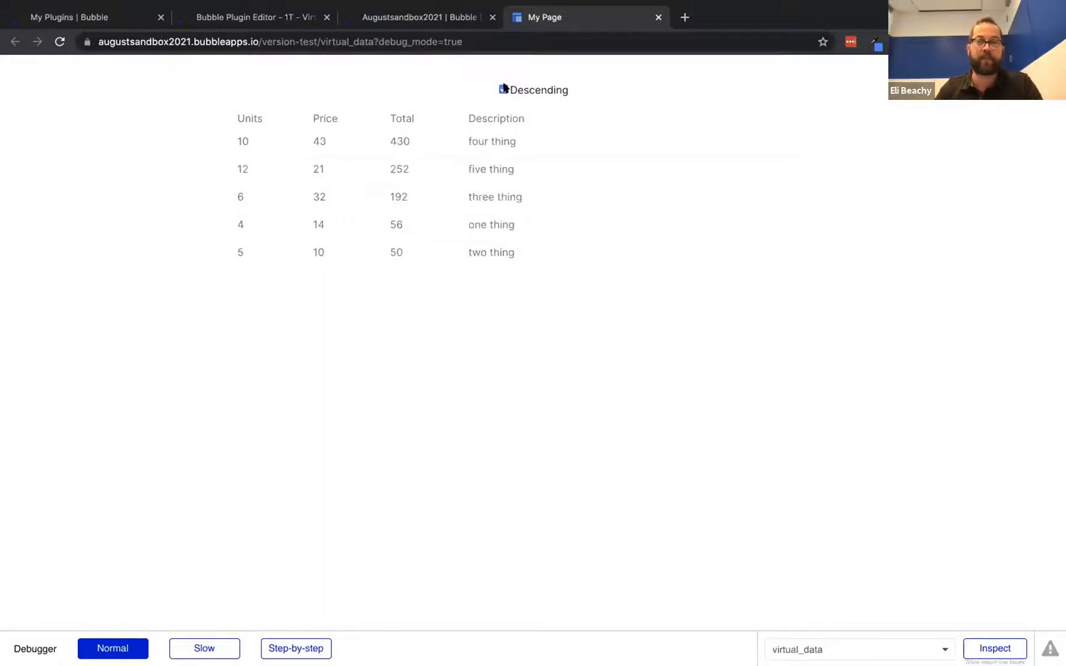
left_click(504, 89)
left_click(504, 89)
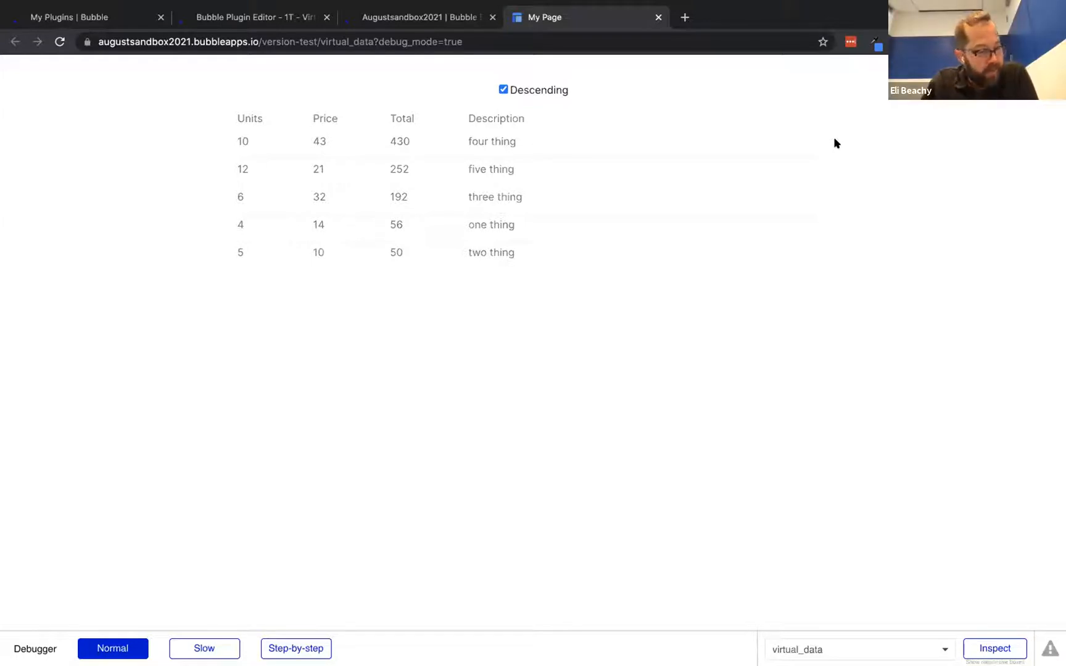
left_click(499, 92)
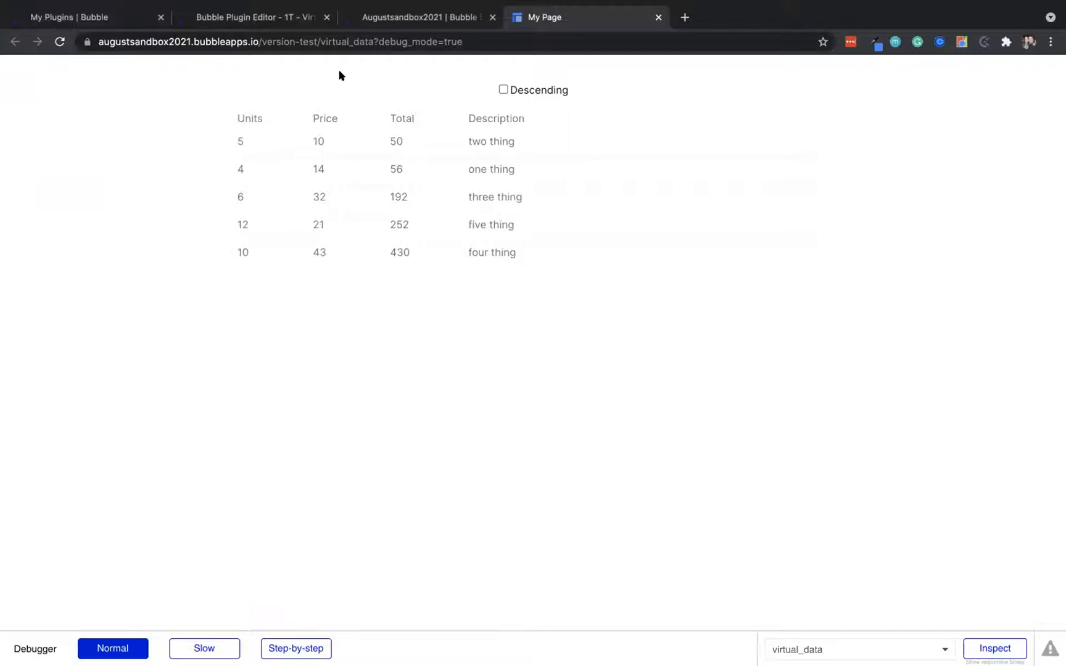
Remove ?debug_mode=true from the preview address, reload, and return to the editor
left_click_drag(374, 42, 530, 44)
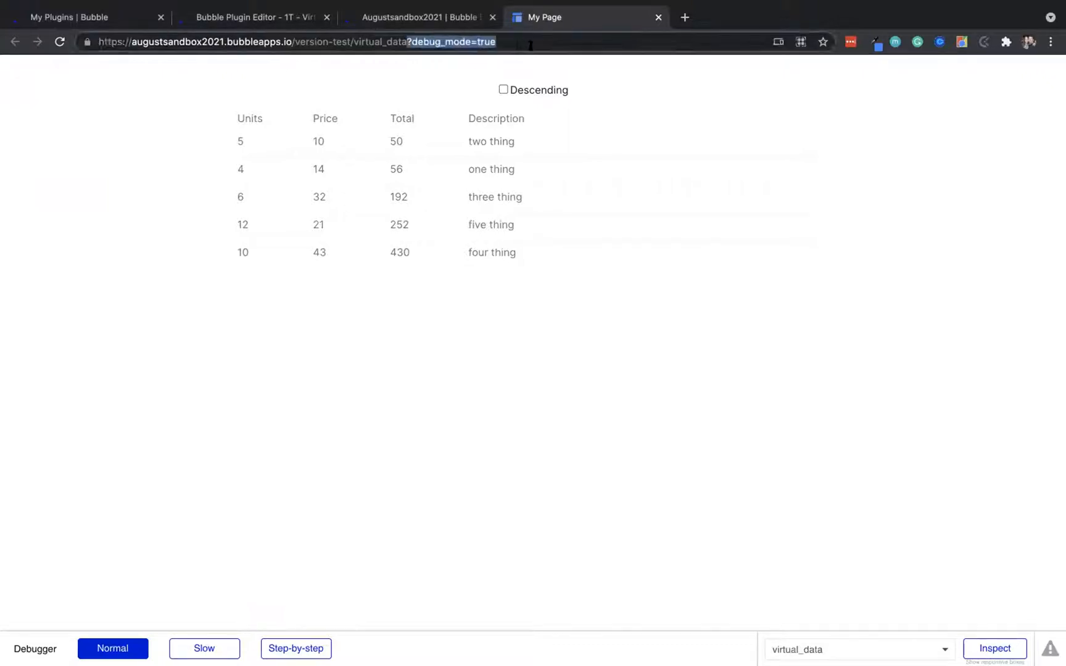
key("BackSpace")
key("Return")
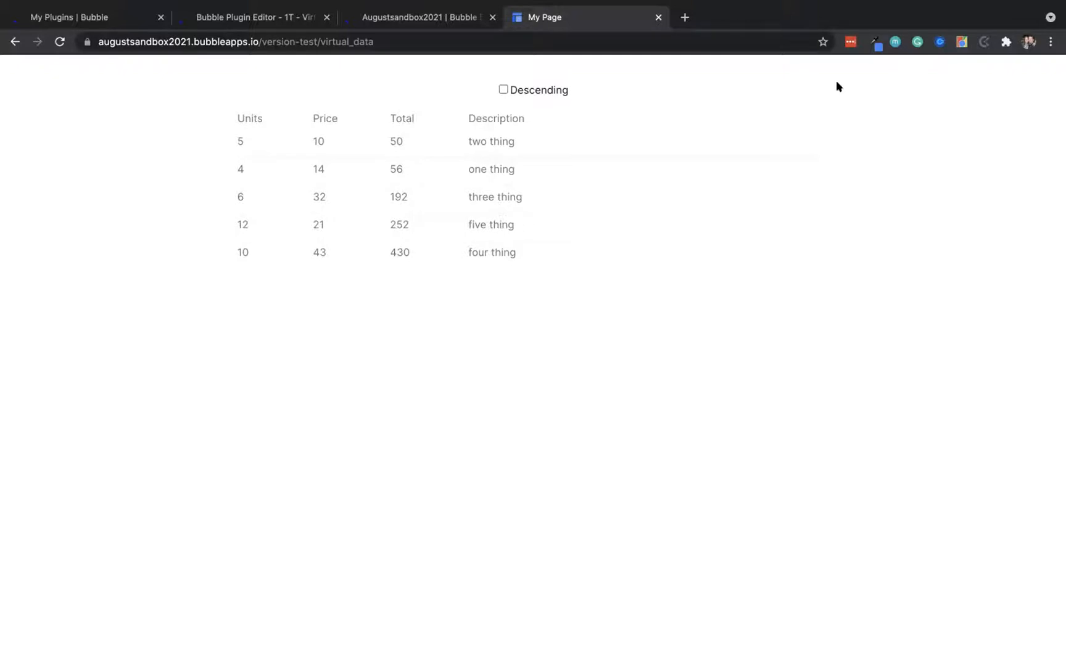
left_click(435, 13)
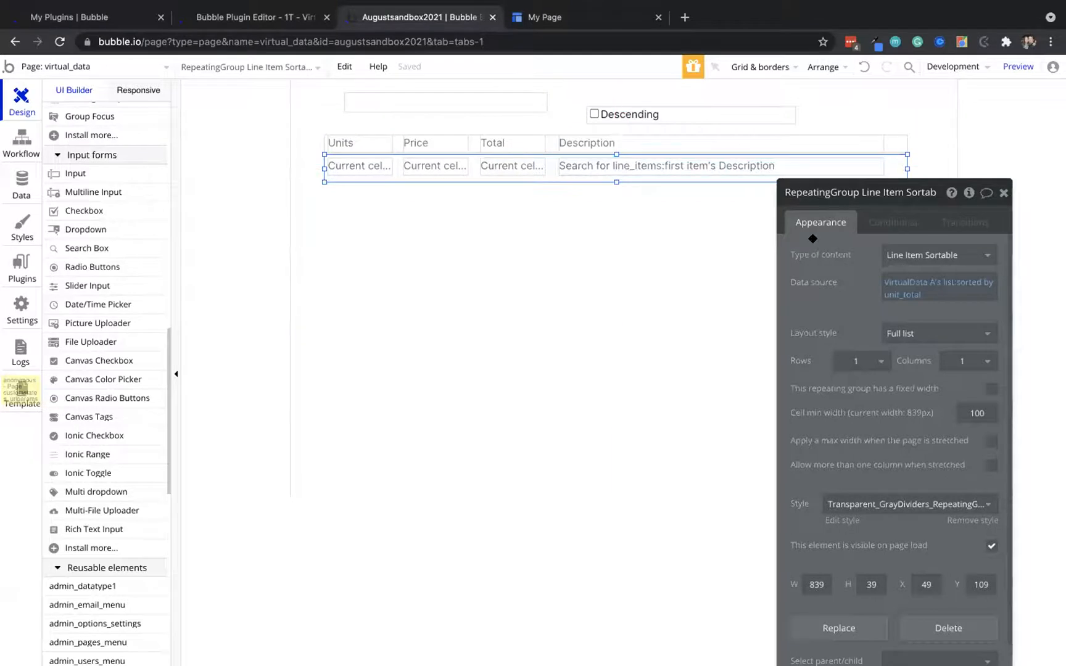
Narrow the Description text, the repeating list, the Description header and the header row to 526px total
left_click(820, 159)
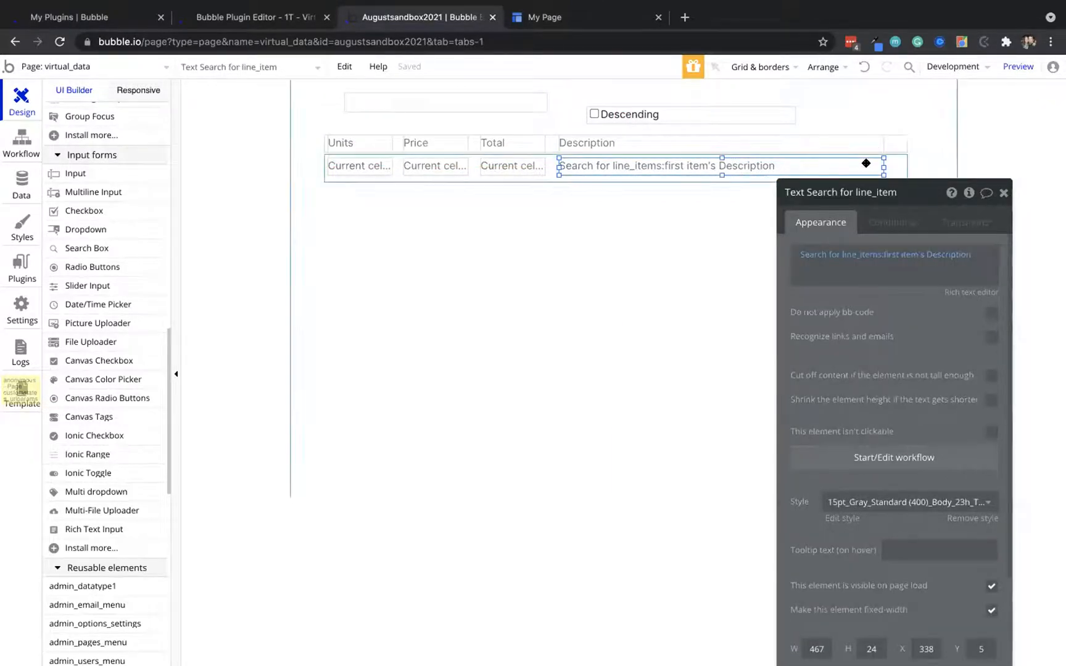
left_click_drag(883, 167, 679, 173)
left_click(741, 174)
left_click_drag(907, 166, 690, 166)
left_click(838, 141)
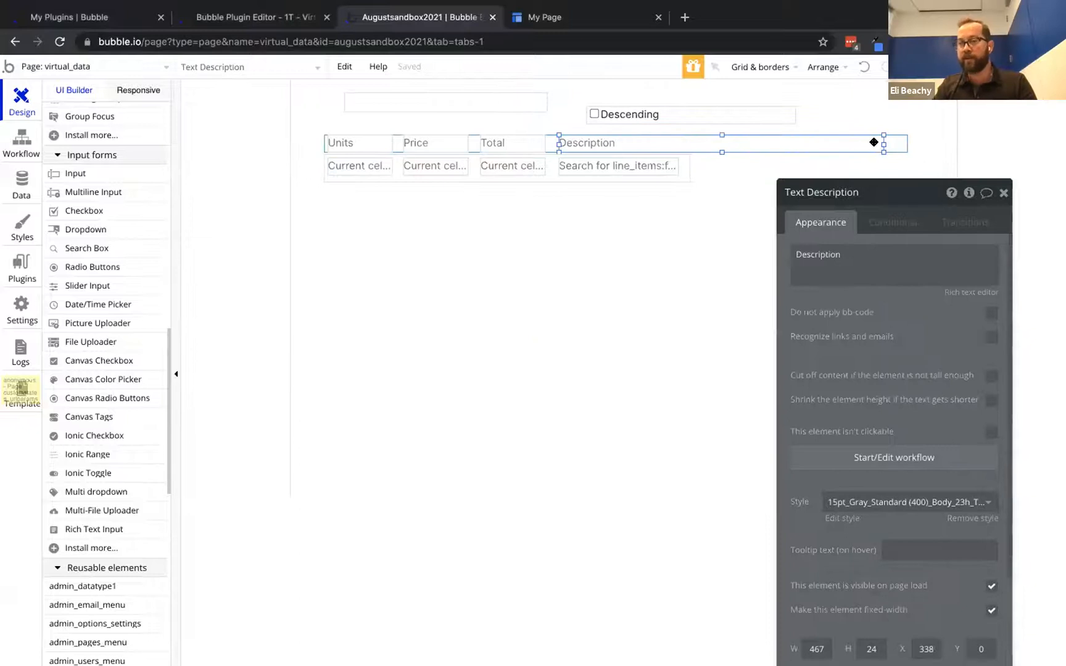
left_click_drag(883, 144, 679, 144)
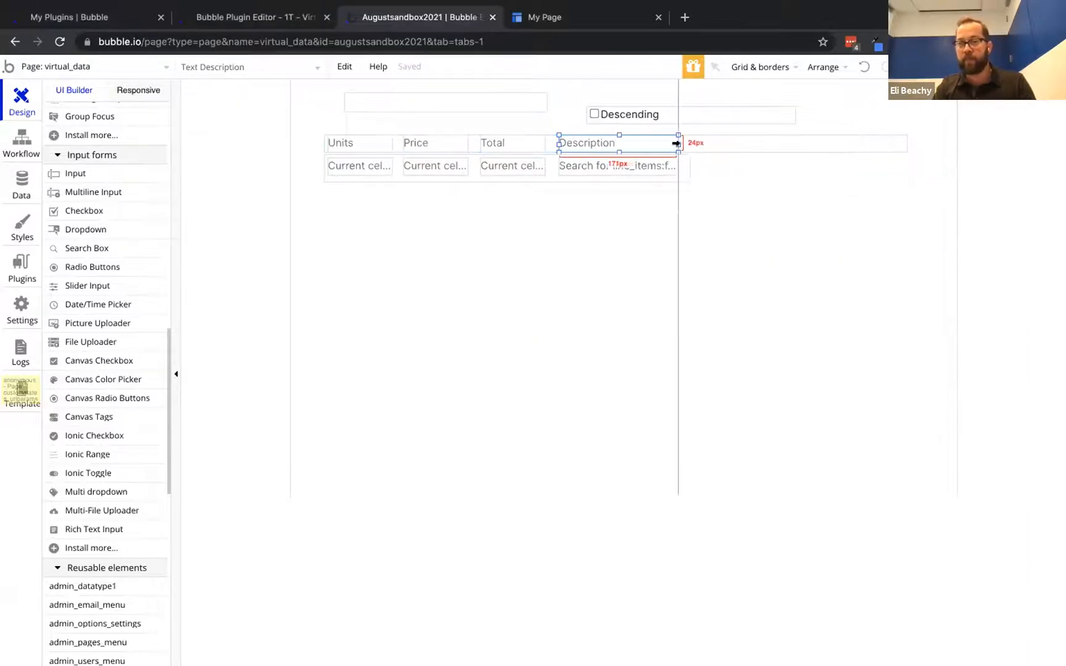
left_click(772, 143)
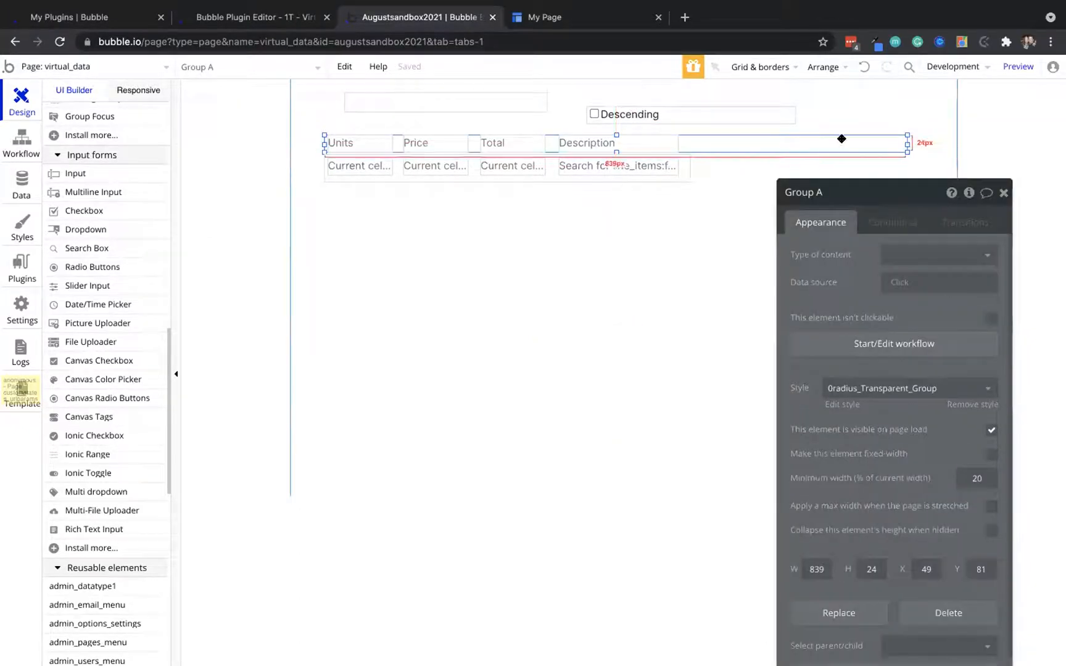
left_click_drag(906, 145, 690, 153)
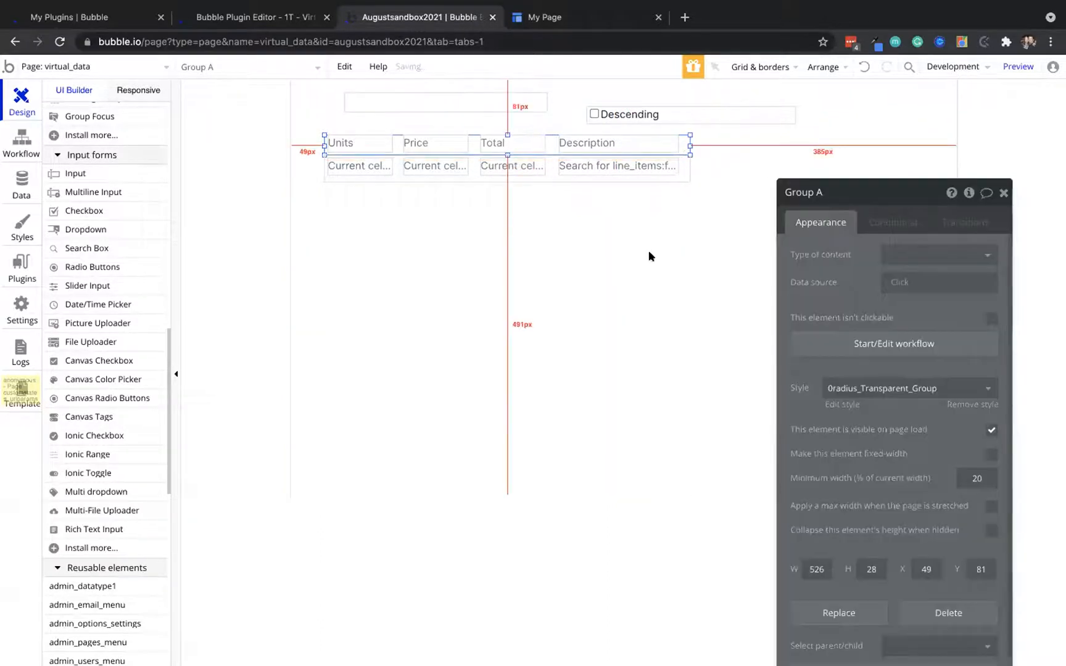
Move both row groups to the page's left edge and duplicate the repeating group
left_click(686, 167, "shift")
key("Left")
key("Left")
key("Left")
key("Left")
key("Left")
key("Left")
key("Left")
key("Left")
key("Left")
key("Left")
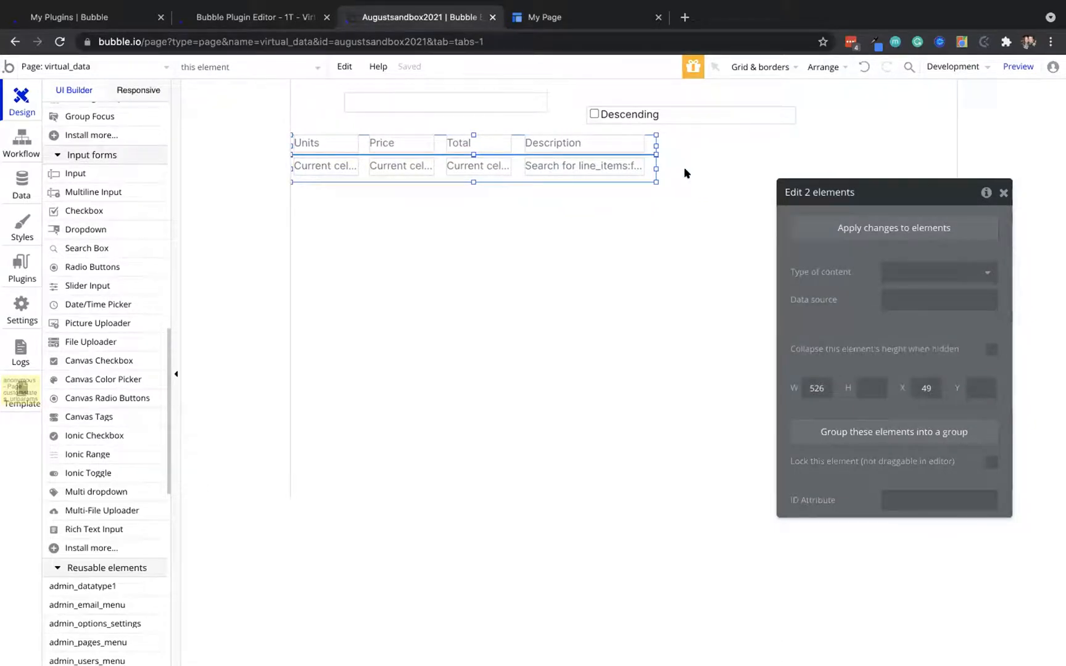
left_click(650, 175)
key("super+c")
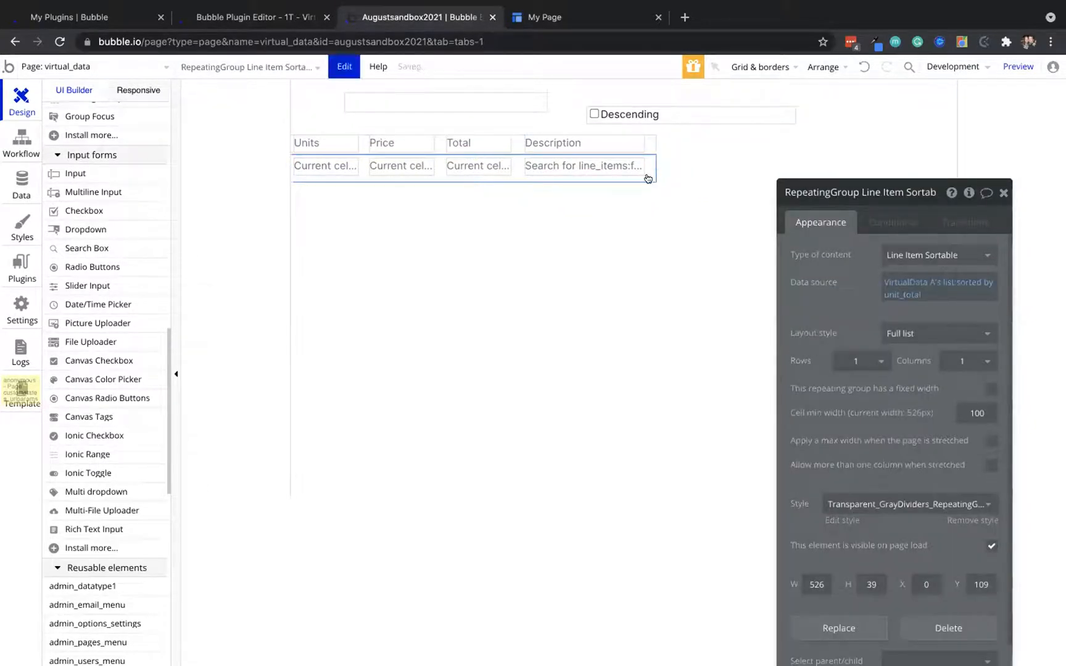
key("super+v")
Move the pasted repeating group below the table, delete its Total cell, and shift the search text left
left_click_drag(645, 179, 909, 231)
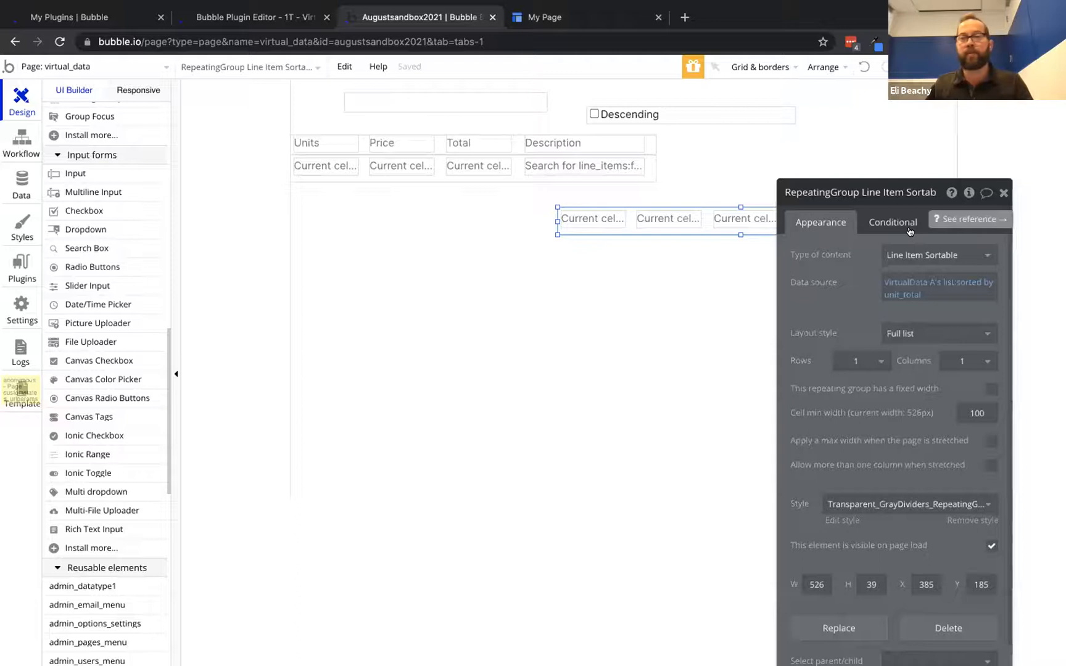
left_click_drag(763, 233, 96, 192)
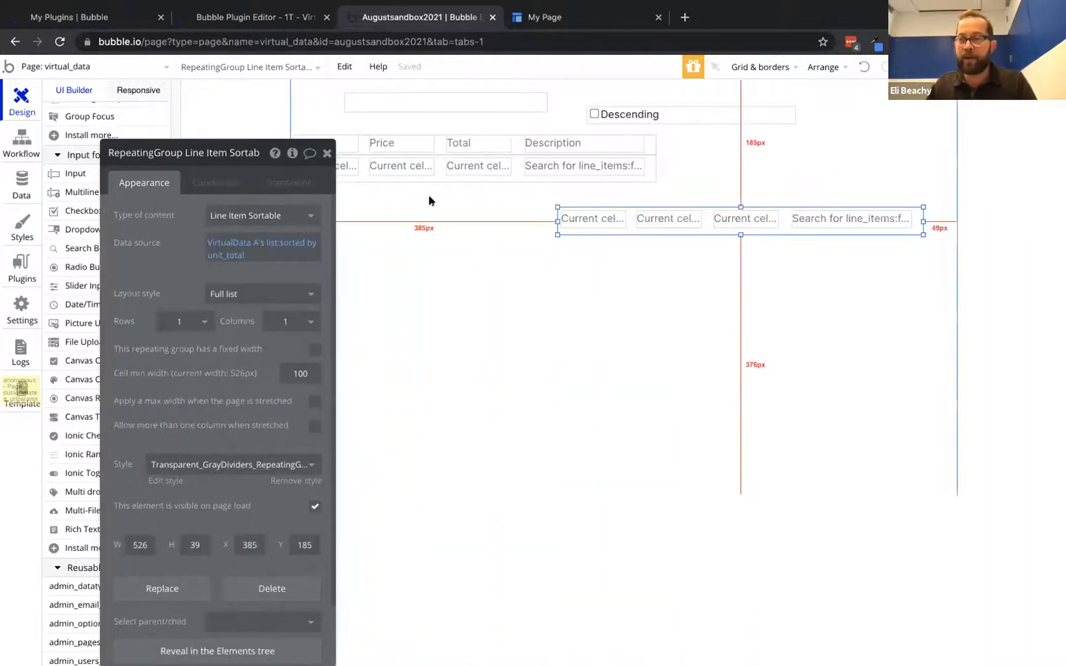
left_click(763, 219)
key("Delete")
left_click_drag(801, 220, 725, 220)
Set the copied repeating group's data source to Do a search for line_item
left_click(857, 224)
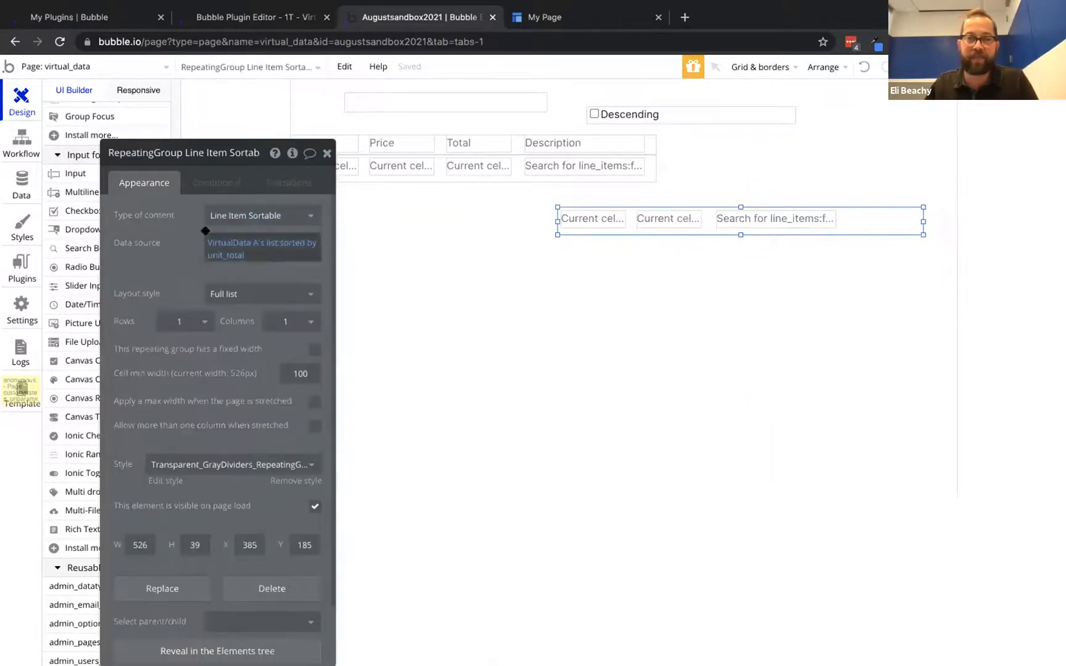
left_click(232, 243)
left_click(230, 300)
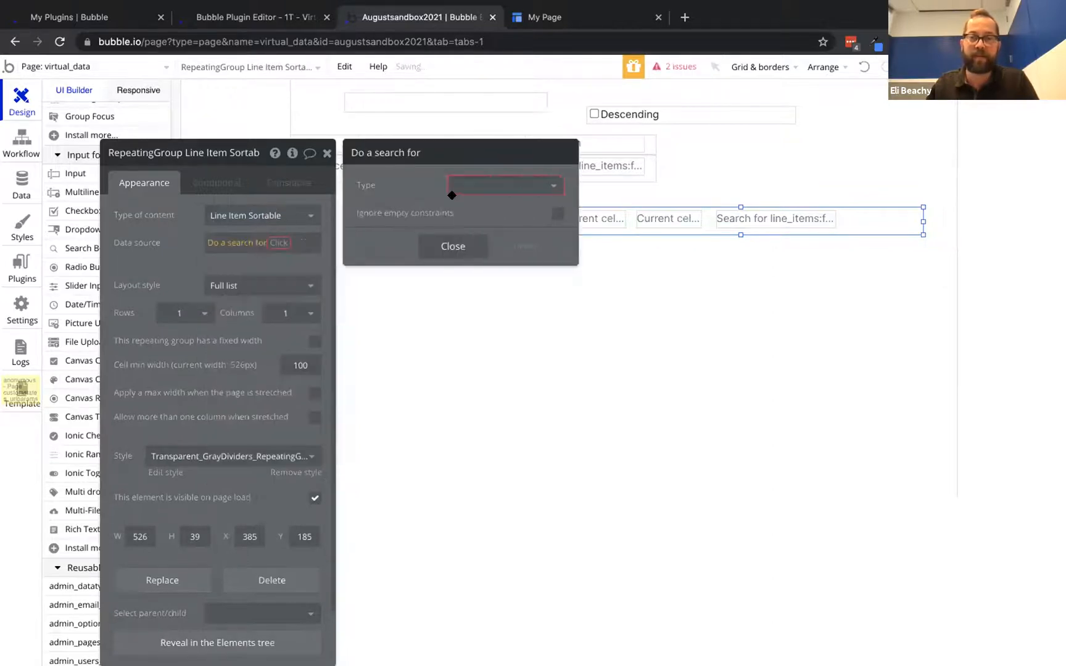
left_click(454, 186)
left_click(487, 247)
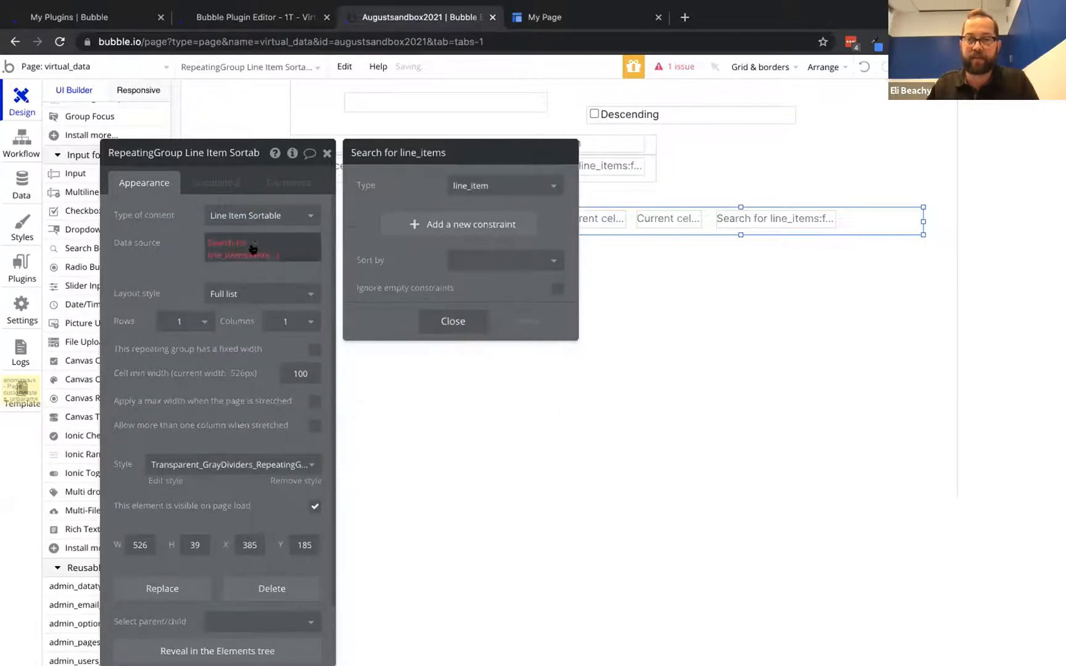
left_click(251, 251)
left_click(250, 247)
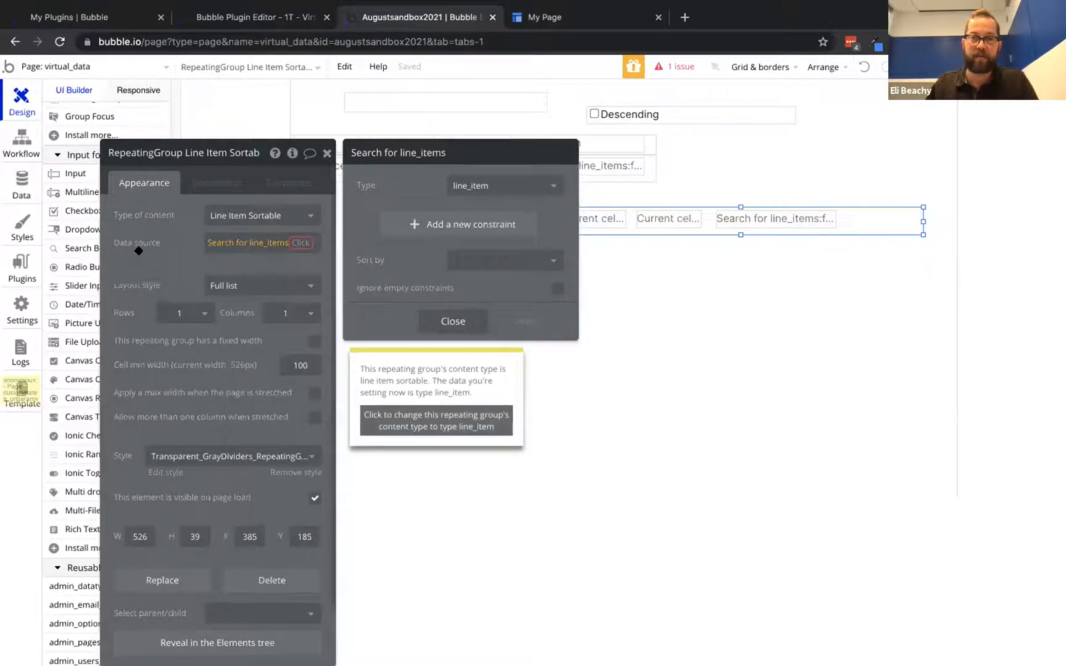
left_click(137, 250)
left_click(270, 210)
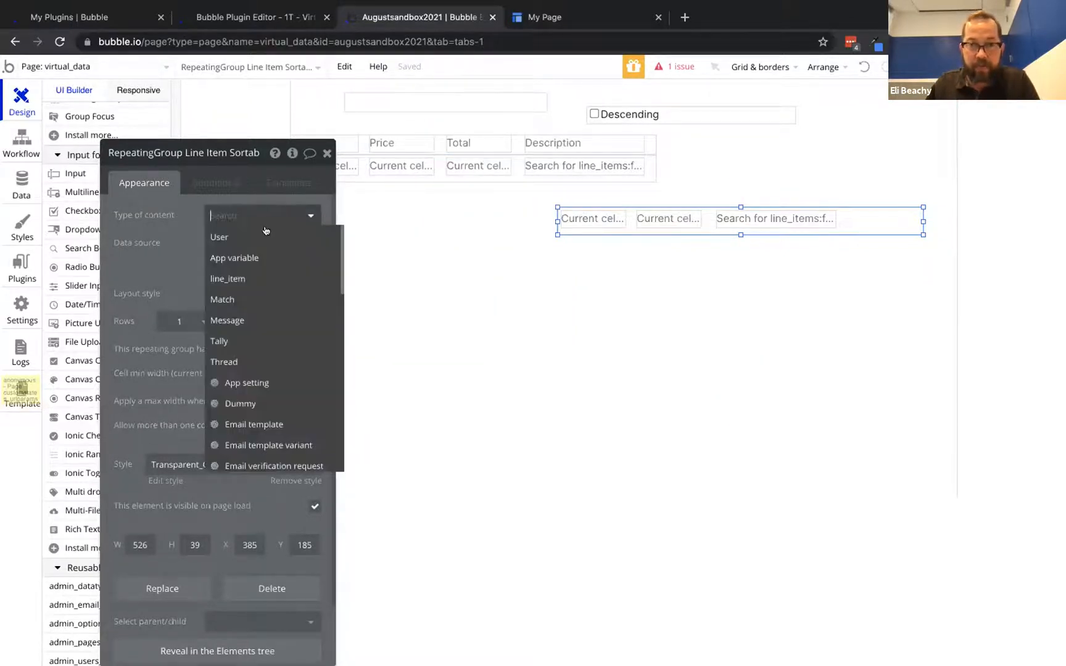
Set the copy's content type to line_item, with the first cell showing units and the second unit_price
left_click(272, 278)
left_click(563, 219)
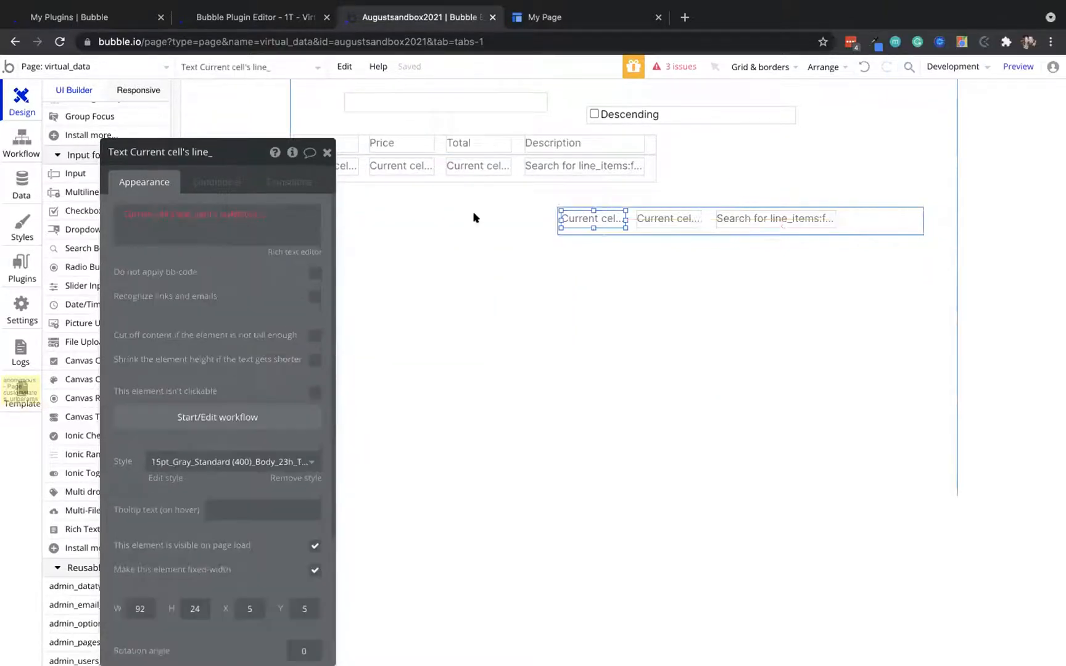
left_click(220, 214)
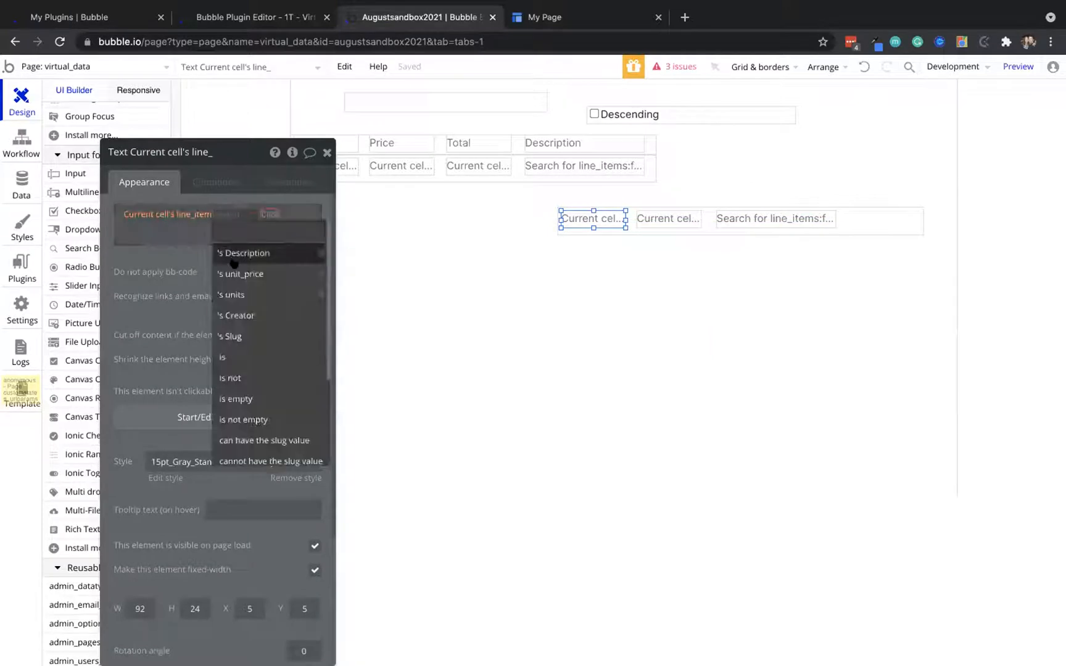
left_click(232, 294)
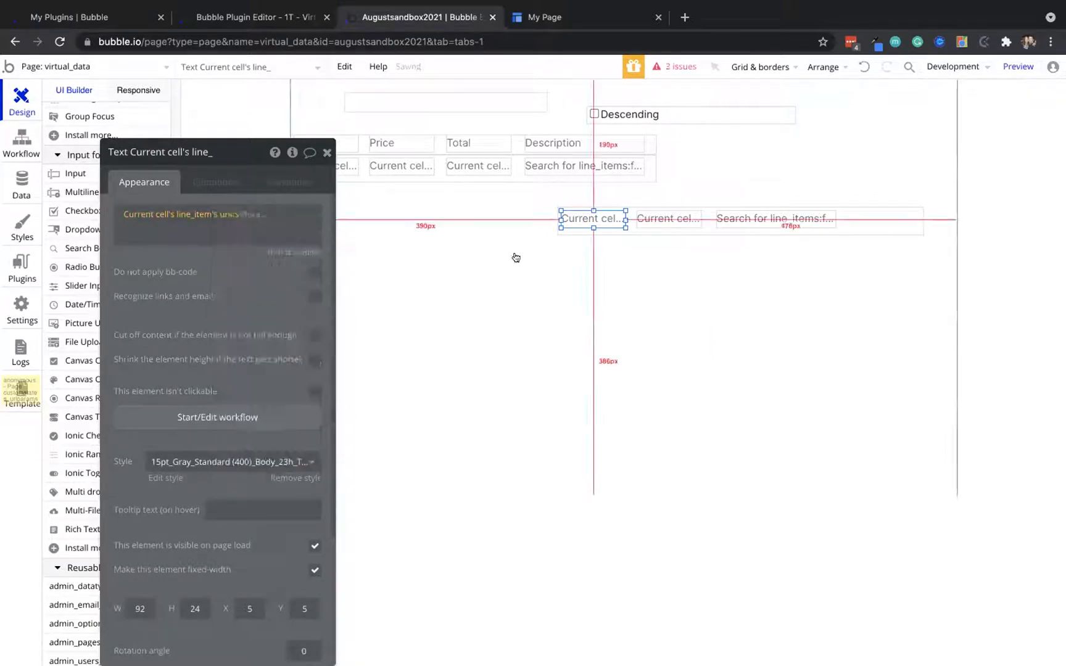
left_click(684, 221)
left_click(231, 212)
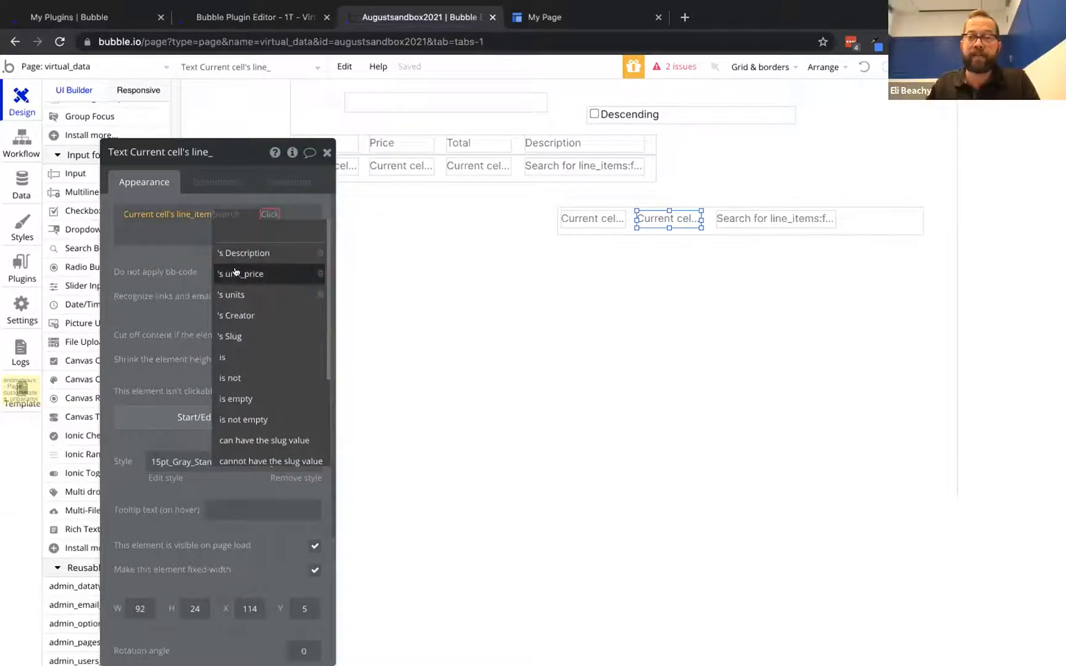
left_click(235, 273)
Make the third cell compute unit_price * units, and widen the page to 1194px
left_click(753, 220)
left_click_drag(753, 220, 831, 222)
left_click(671, 220)
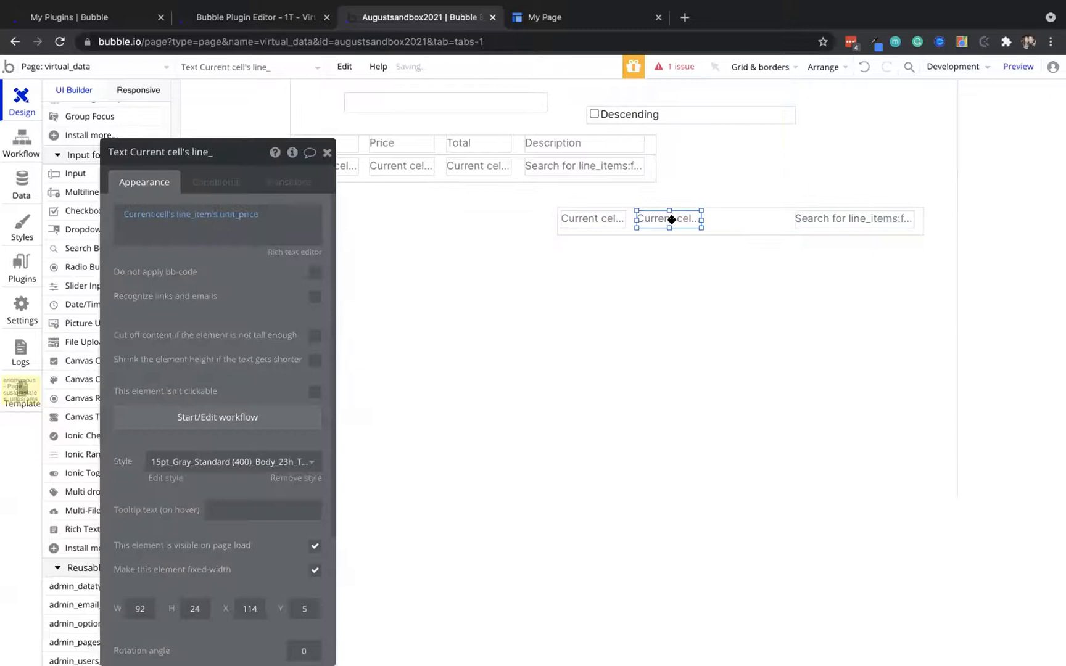
left_click_drag(671, 224, 788, 217)
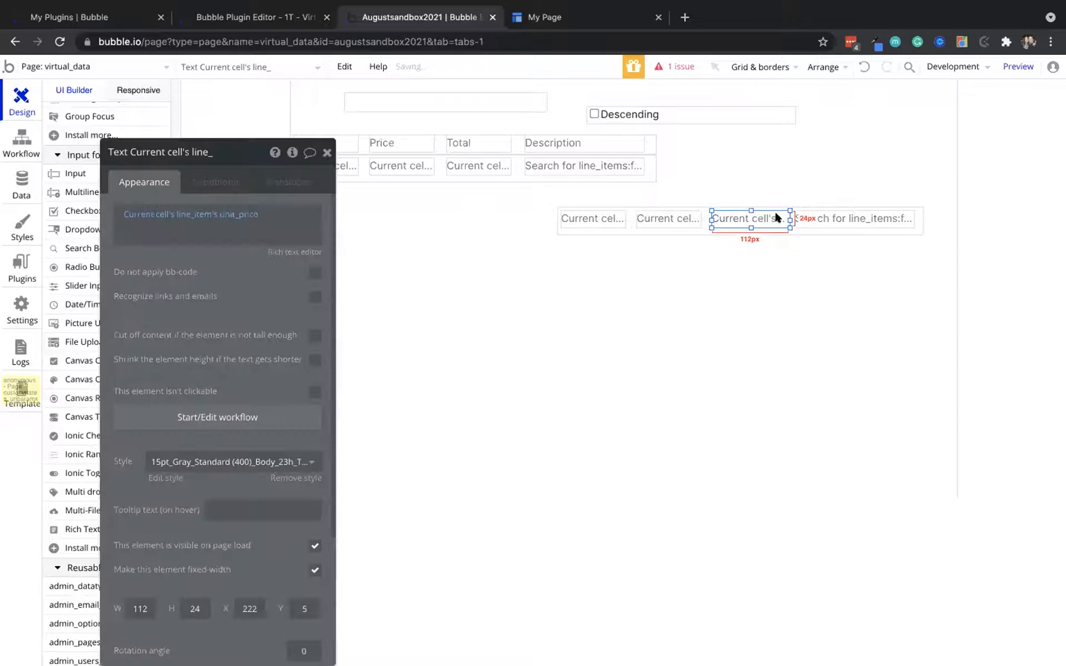
left_click(240, 212)
left_click(260, 214)
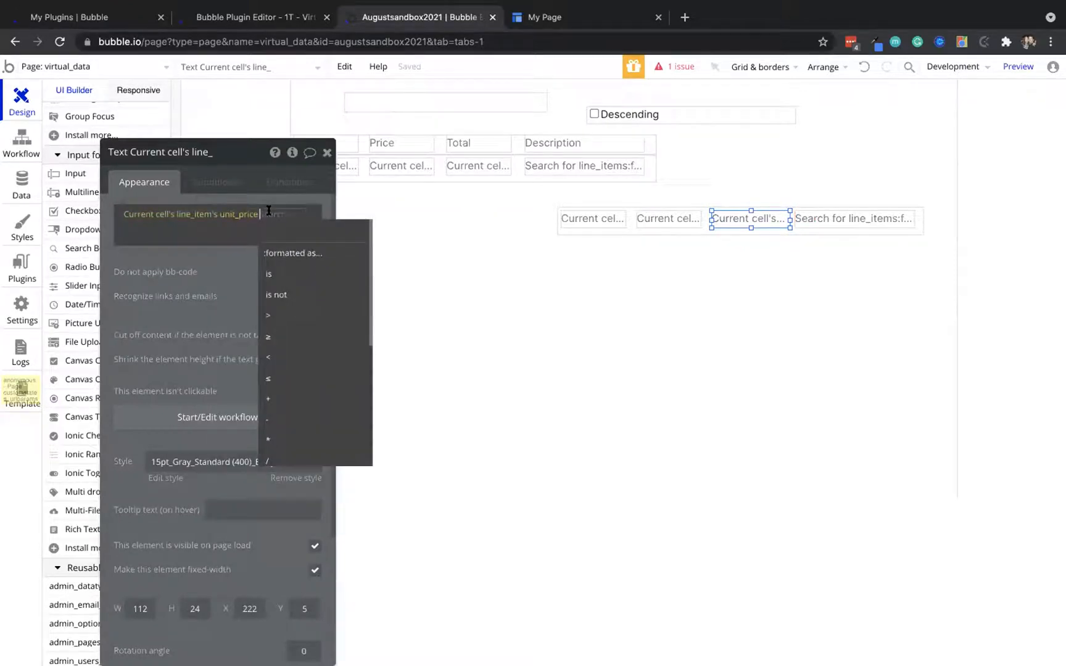
left_click(274, 439)
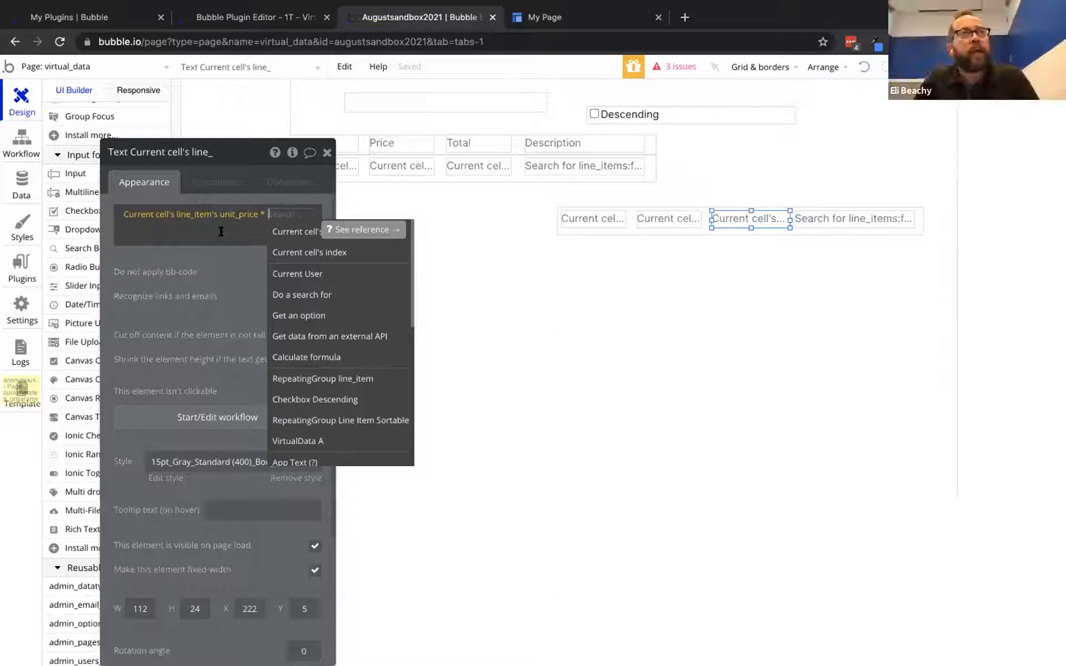
left_click(309, 232)
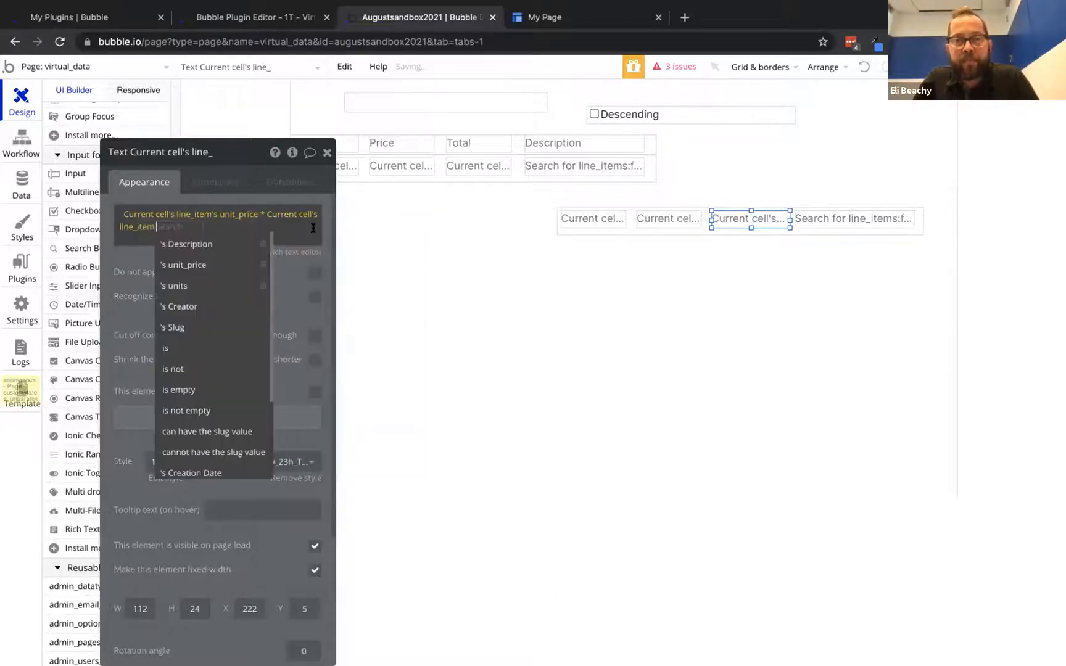
left_click(176, 285)
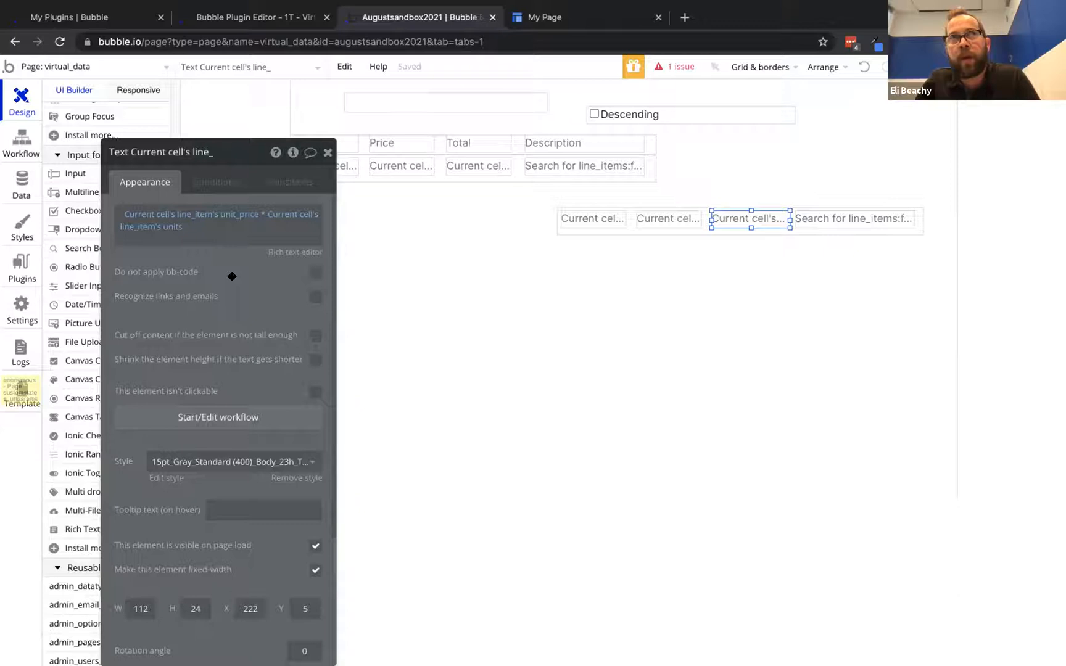
left_click(696, 175)
left_click_drag(955, 286, 1043, 286)
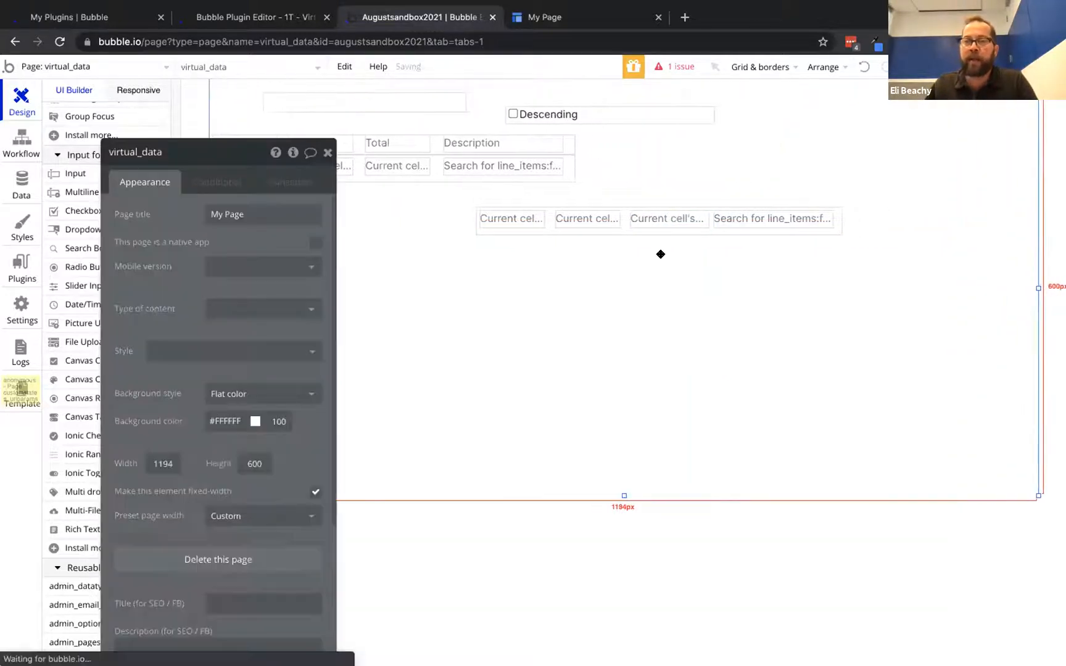
Place the line_item list level with the original table at x 587, and shrink VirtualData A to 69px wide
left_click(625, 230)
left_click_drag(625, 229, 740, 178)
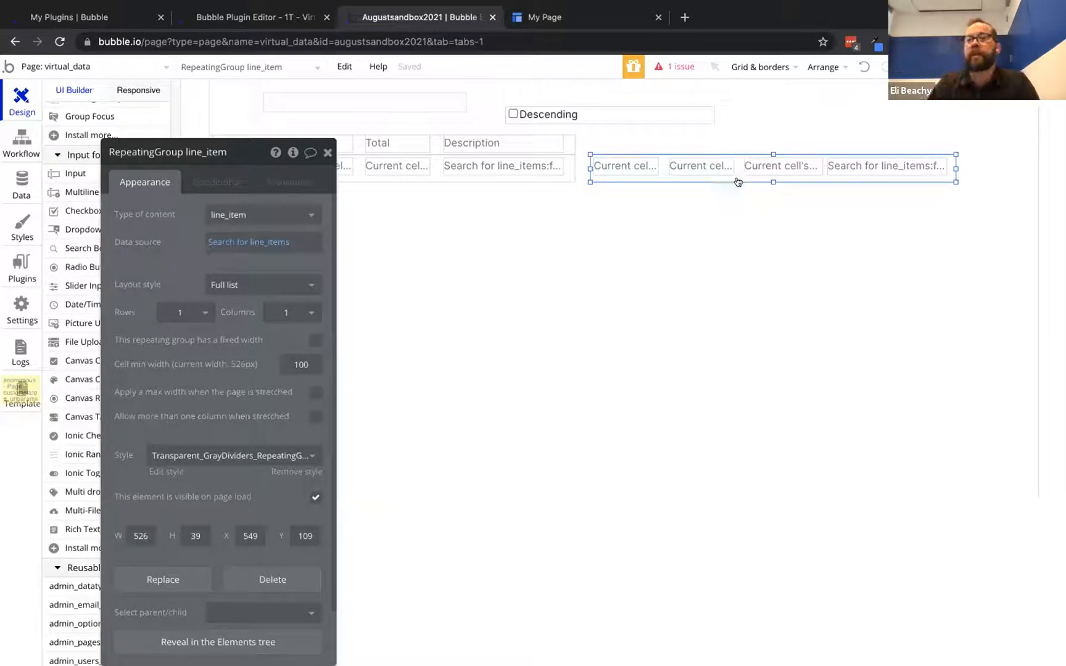
left_click(443, 105)
left_click_drag(444, 106, 313, 104)
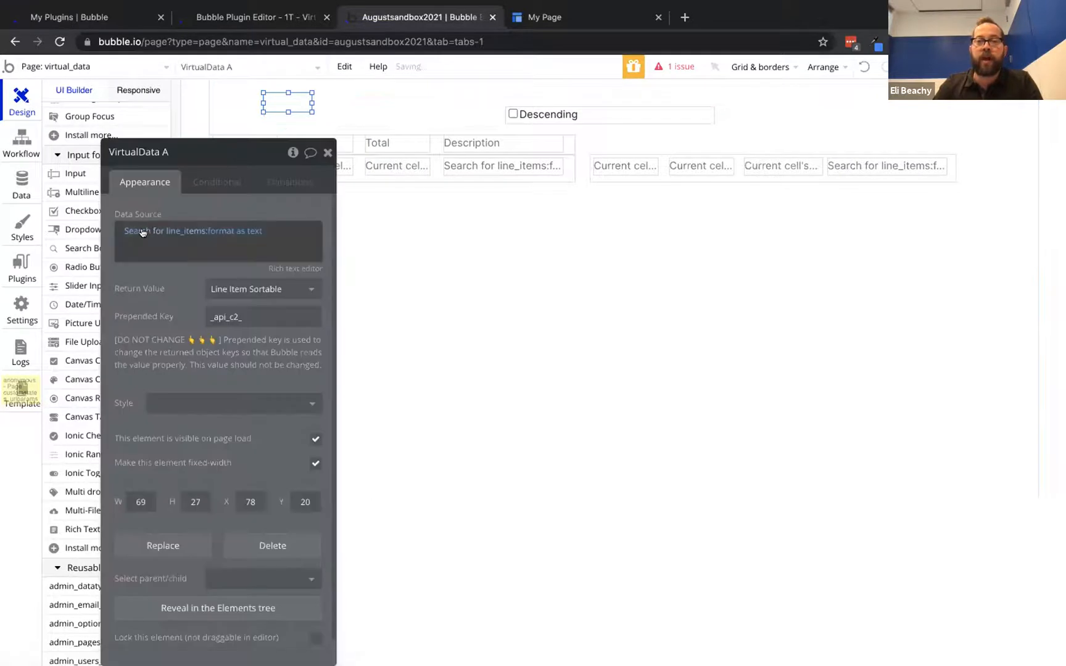
left_click(141, 232)
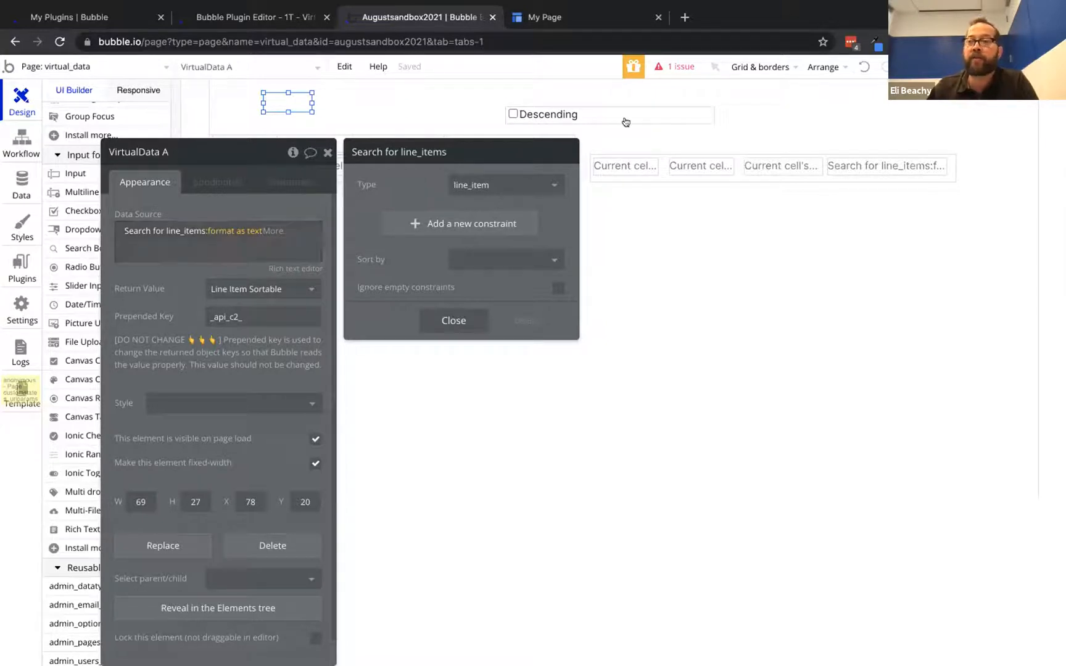
left_click(668, 177)
left_click_drag(668, 177, 687, 176)
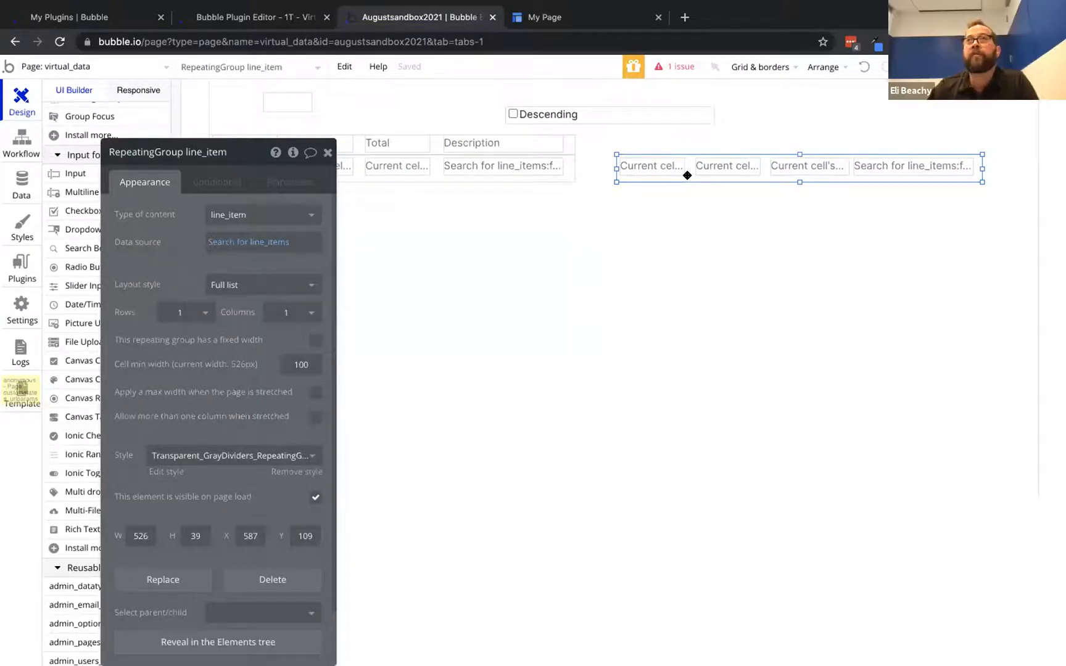
Reload the live preview to check the new table, then select the second table's last text cell
left_click(554, 19)
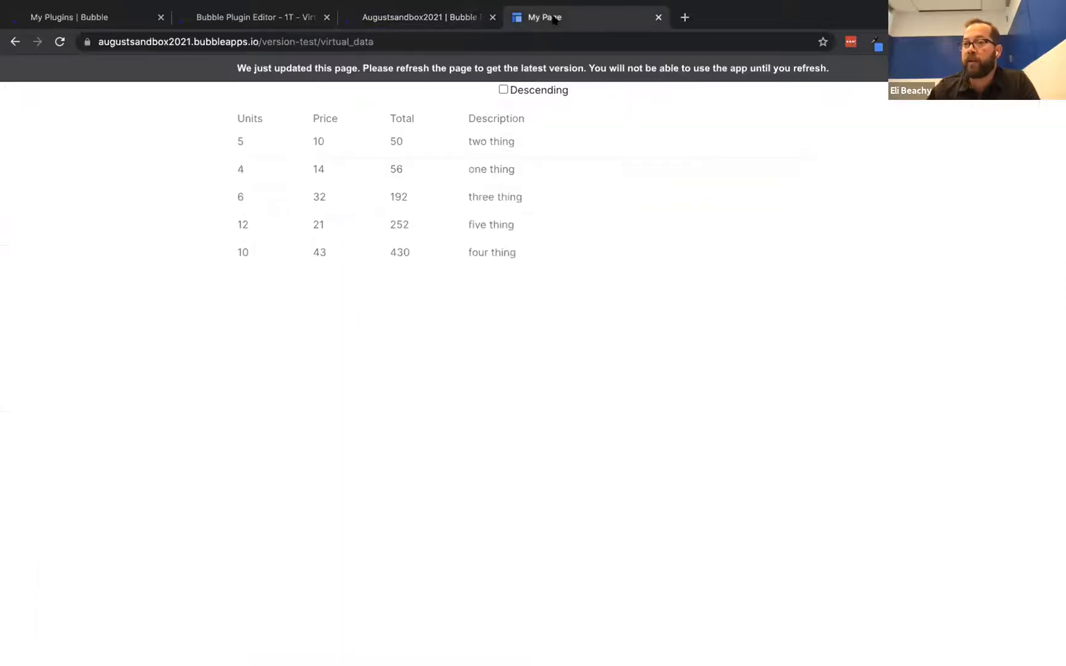
left_click(528, 68)
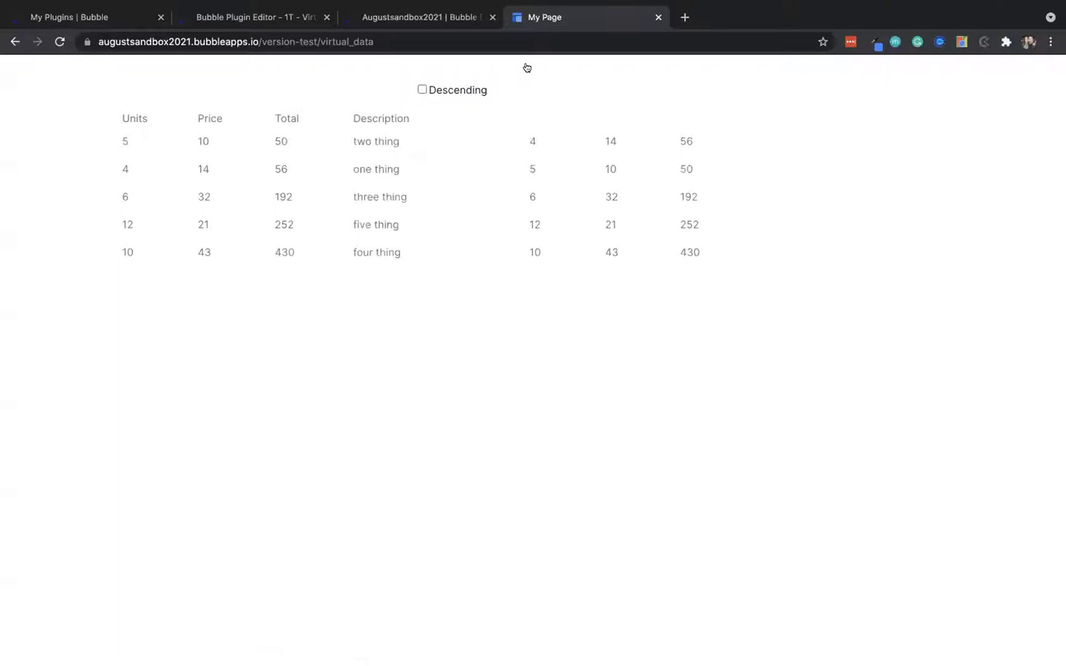
left_click(390, 17)
left_click(858, 166)
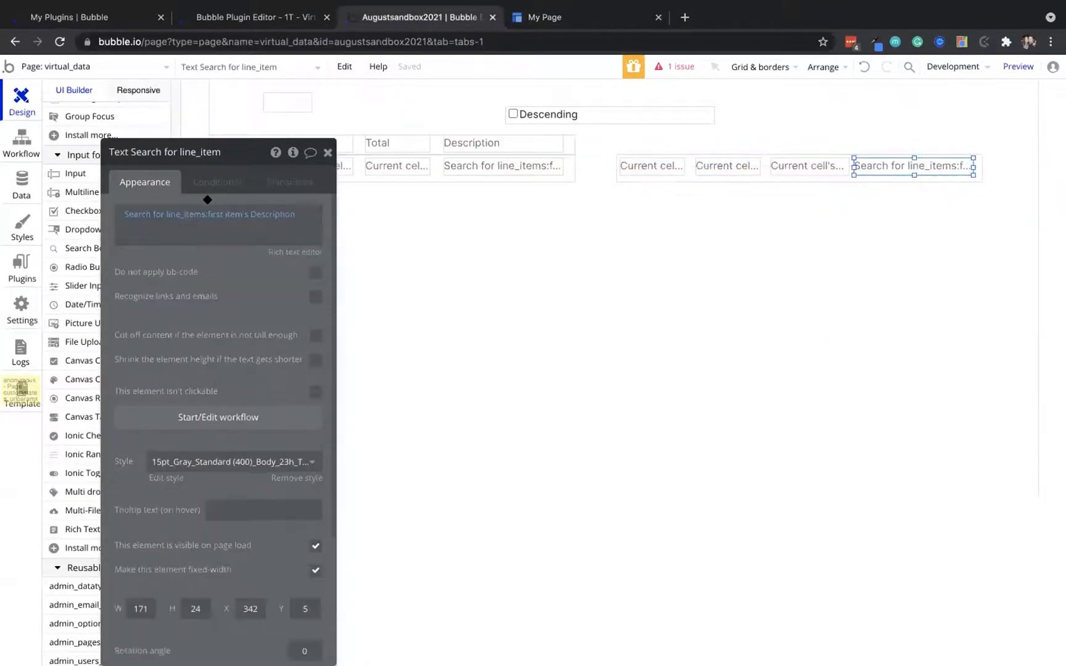
Replace the last cell's text with Current cell's line_item's Description, then return to the live page
left_click(156, 216)
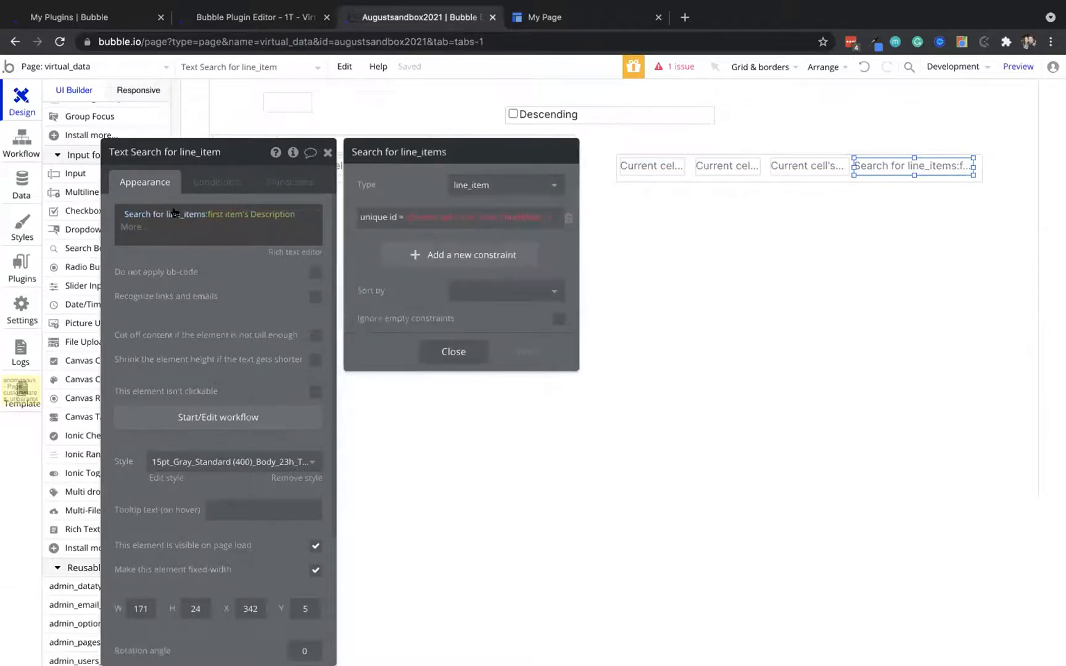
key("super+a")
key("BackSpace")
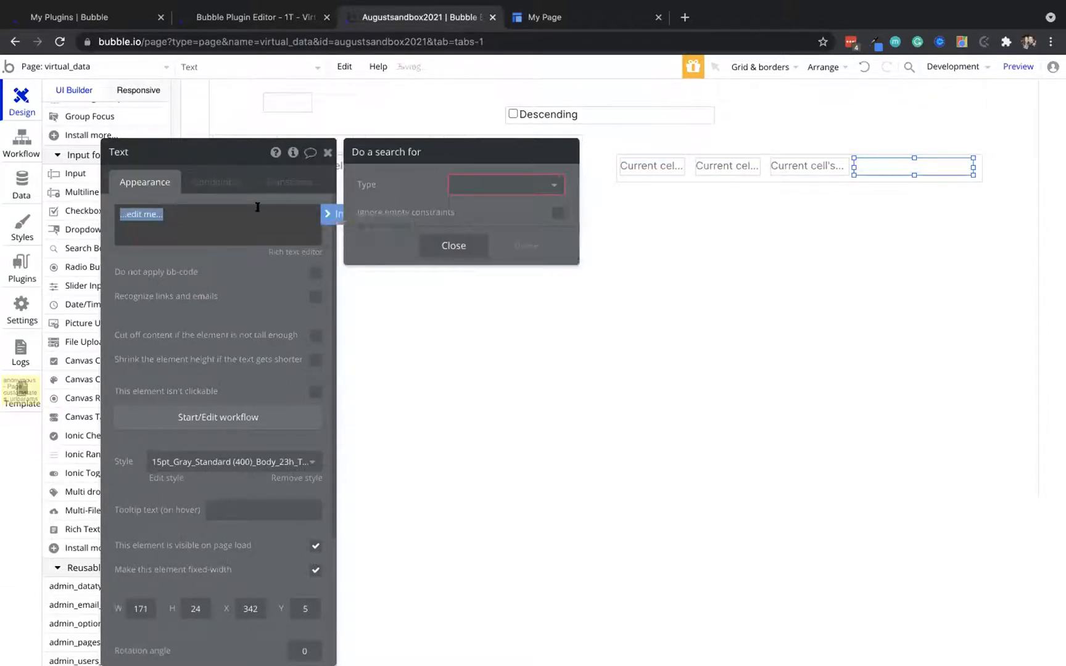
left_click(327, 216)
left_click(157, 215)
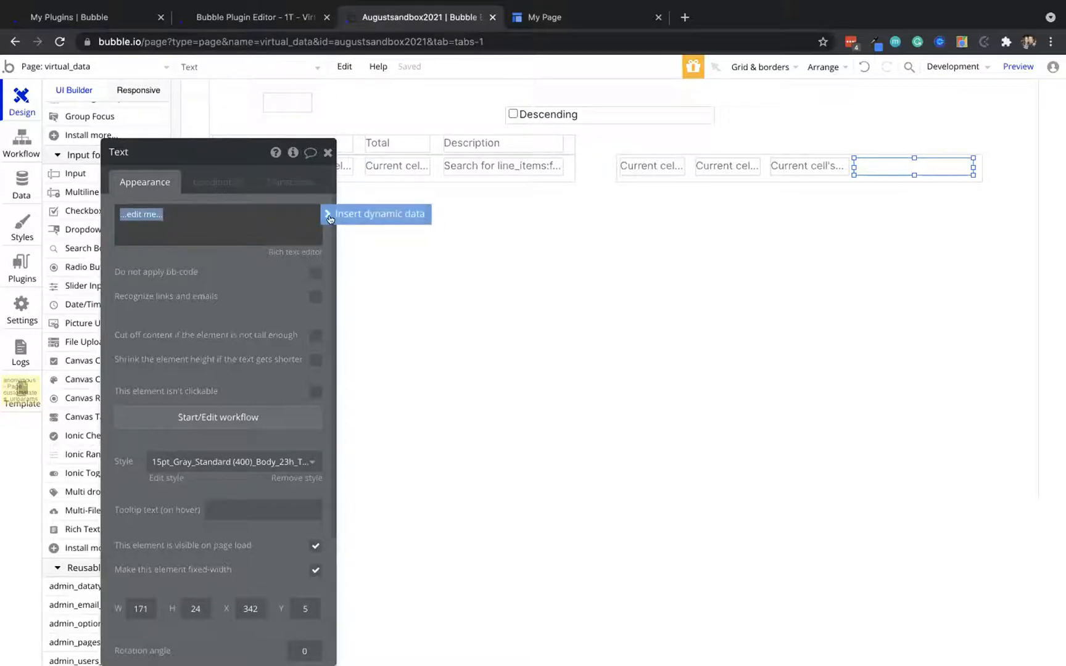
left_click(330, 215)
left_click(229, 250)
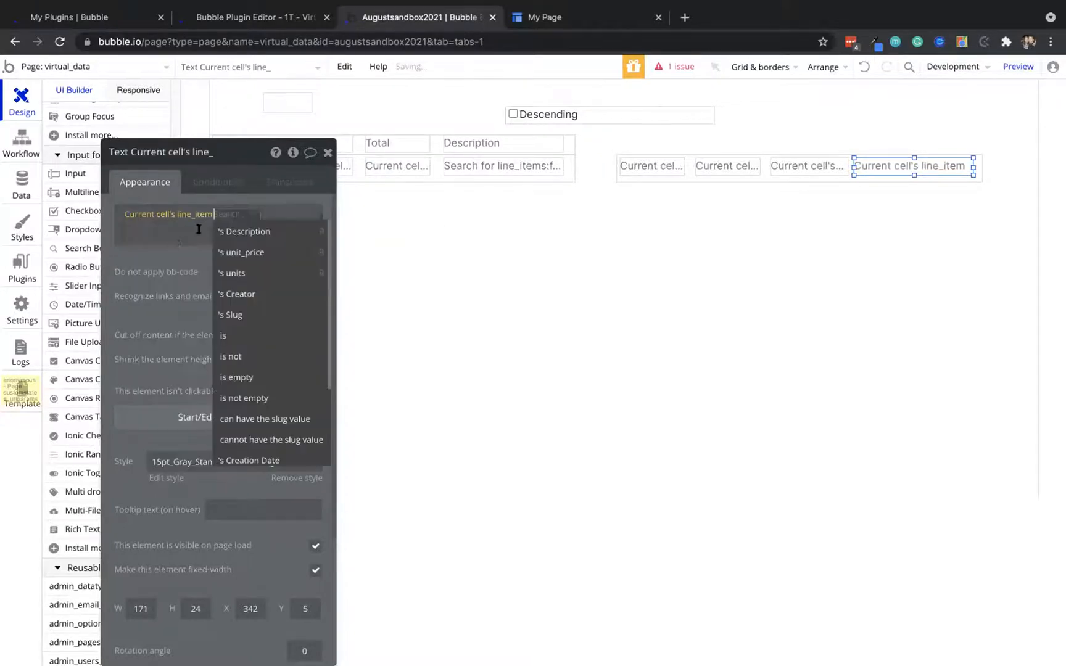
left_click(234, 231)
key("ctrl+Tab")
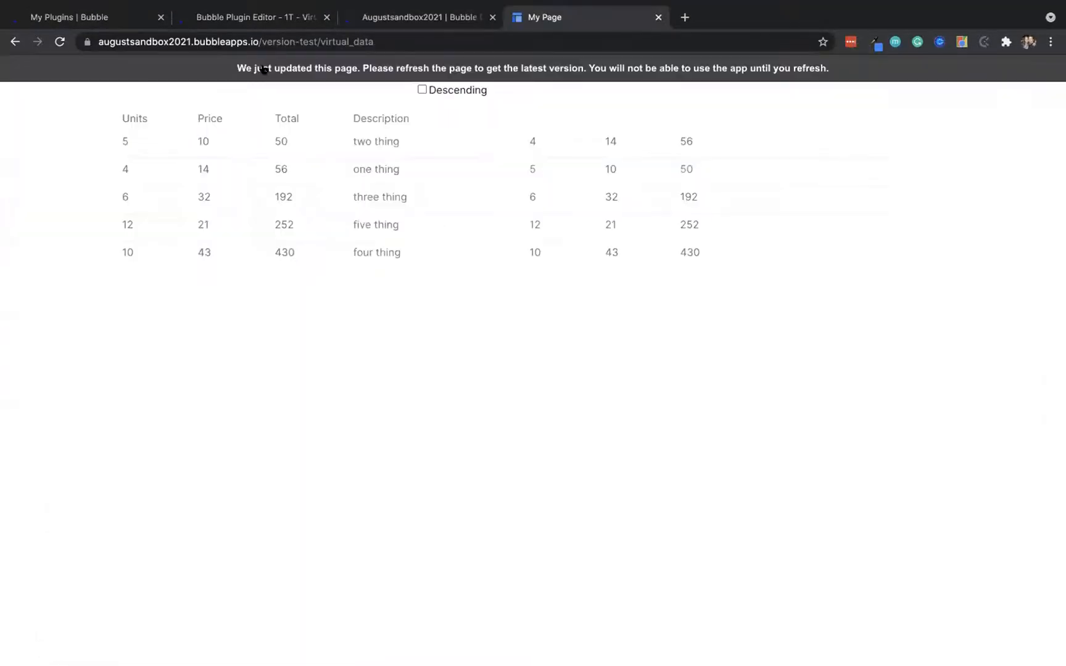
Reload the live virtual_data page and toggle the Descending checkbox on and off to test sorting
key("super+r")
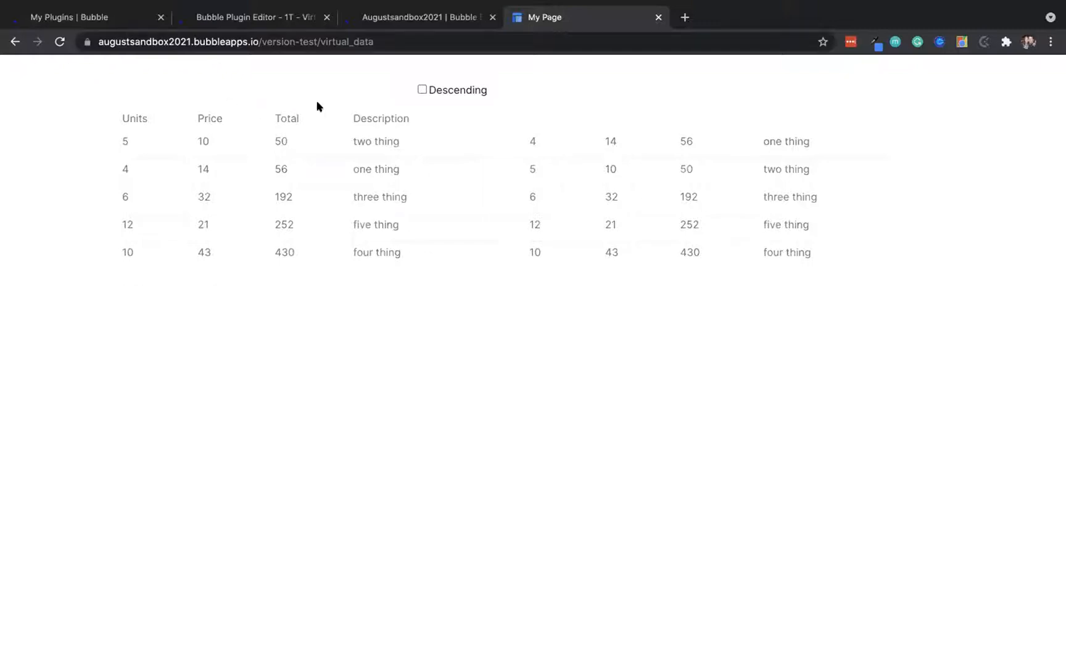
left_click(422, 89)
left_click(422, 90)
left_click(422, 89)
left_click(422, 90)
left_click(56, 41)
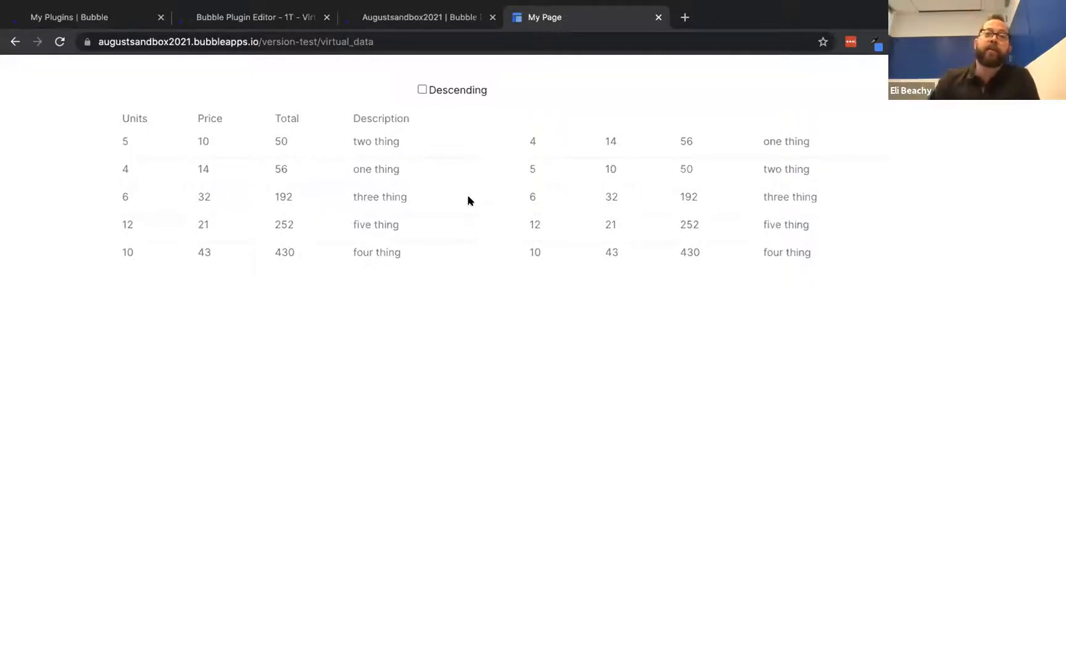
Delete the second line-item repeating group from the virtual_data page
left_click(417, 17)
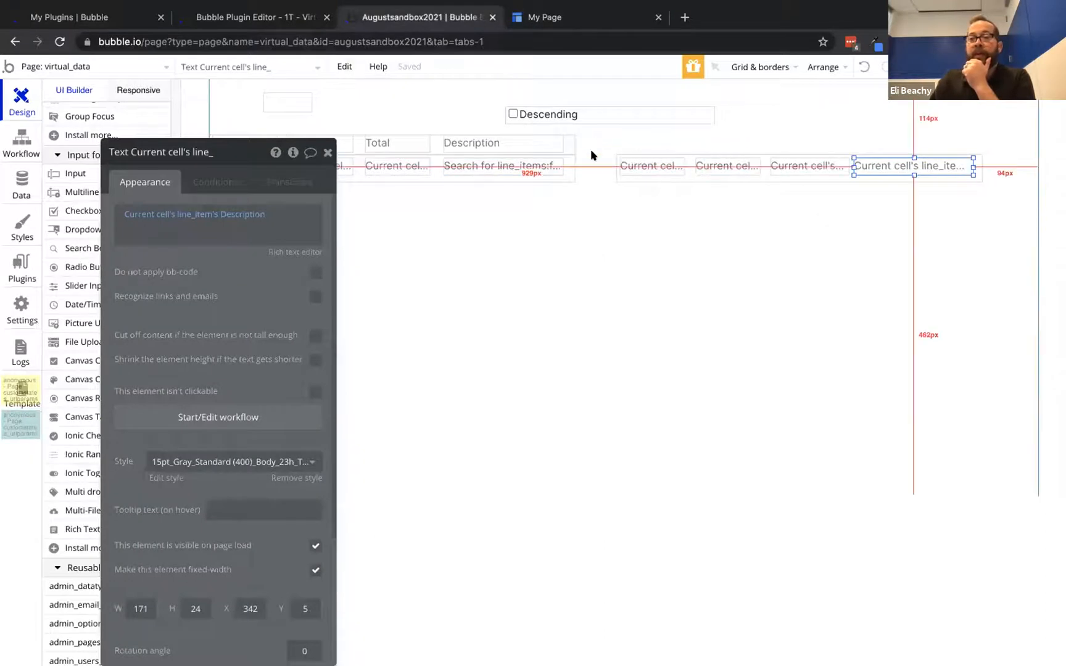
left_click(590, 163)
left_click(622, 176)
key("Delete")
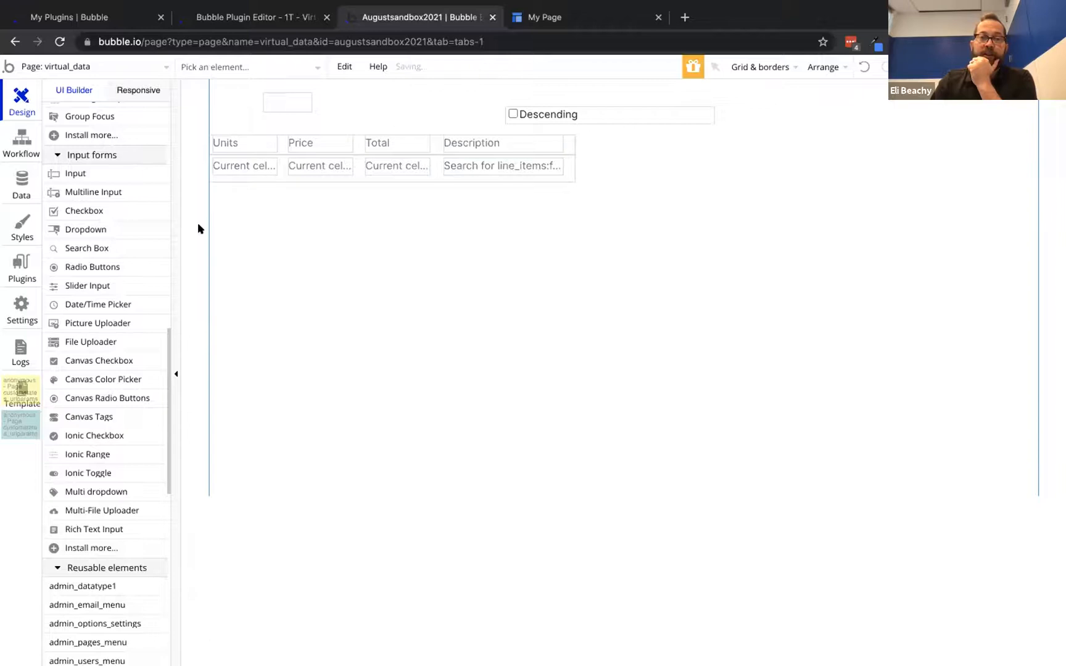
Add a new Text element to the right of the table
scroll(113, 216, "up", 15)
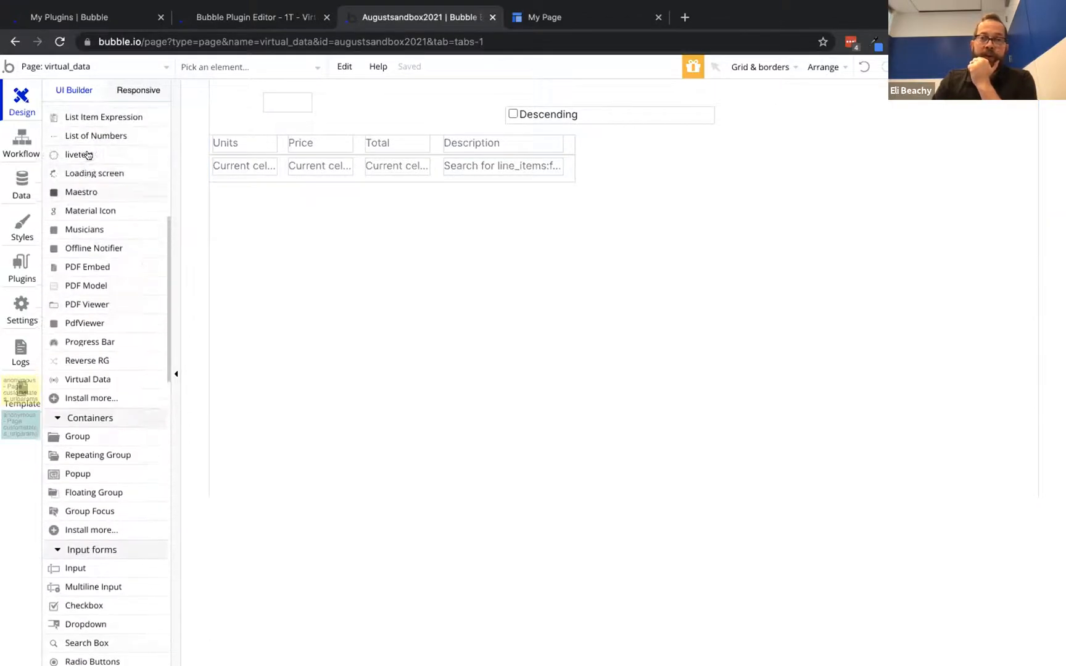
scroll(88, 155, "up", 1)
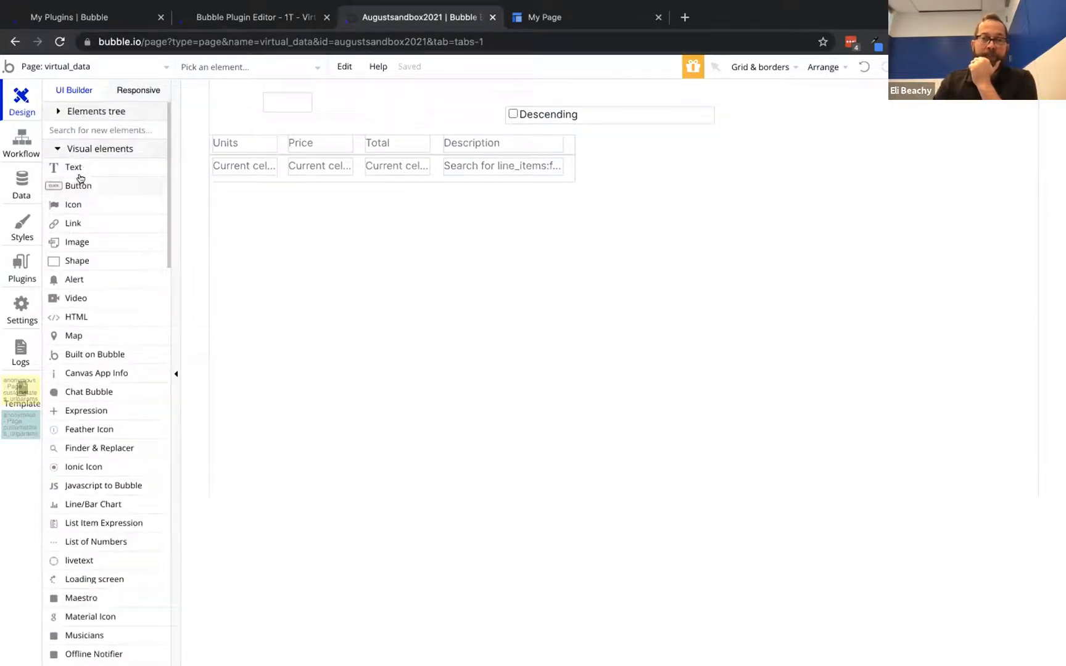
left_click(87, 167)
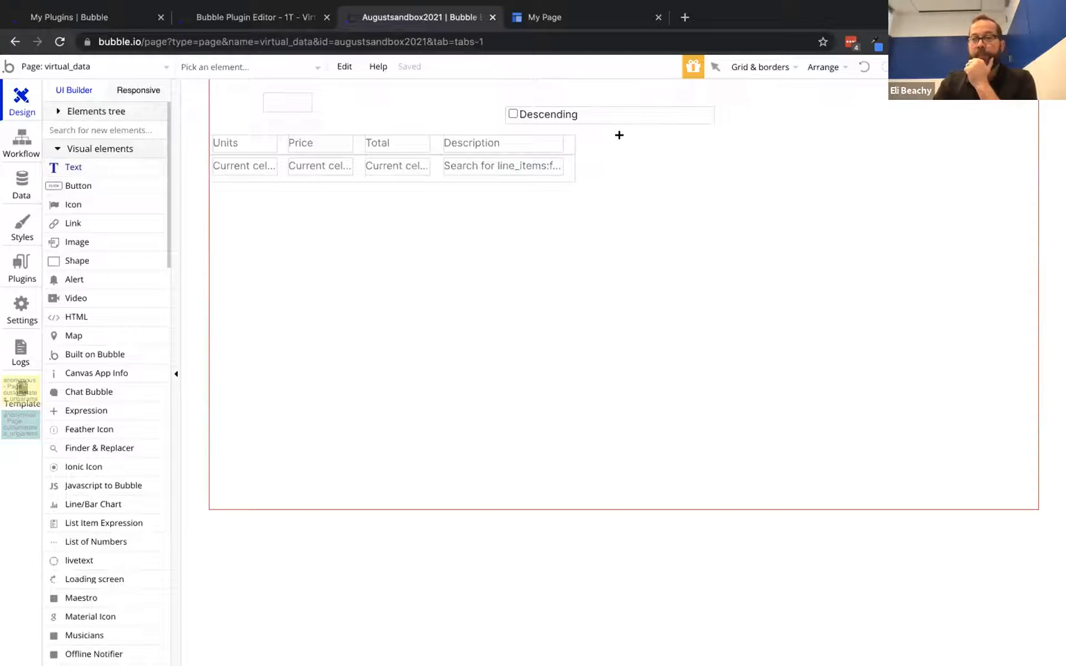
left_click_drag(740, 144, 794, 158)
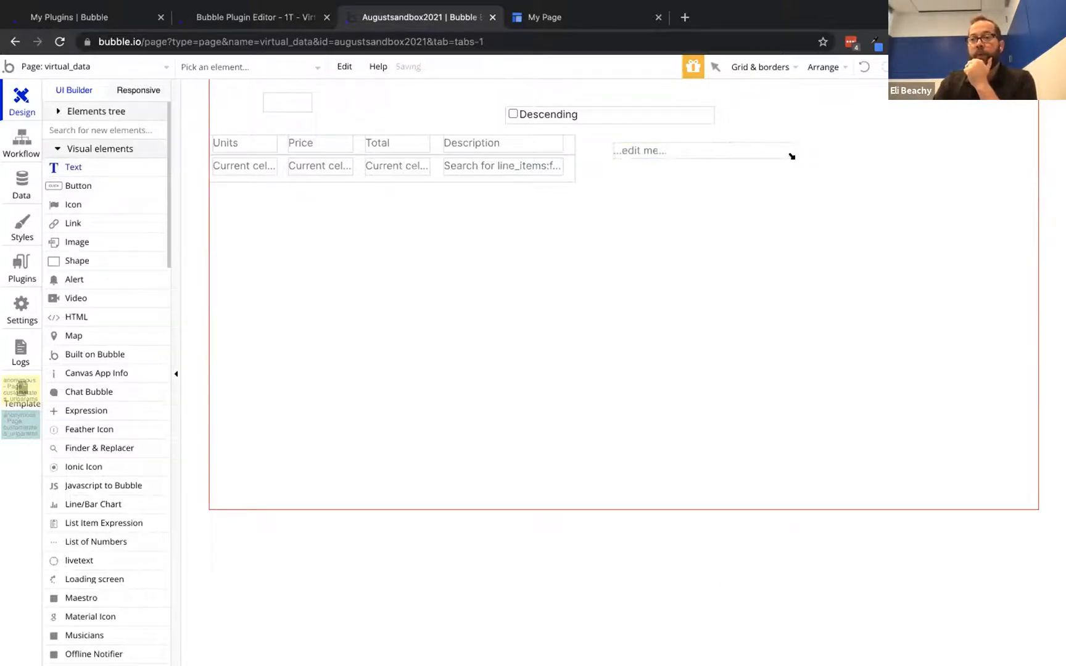
left_click(330, 214)
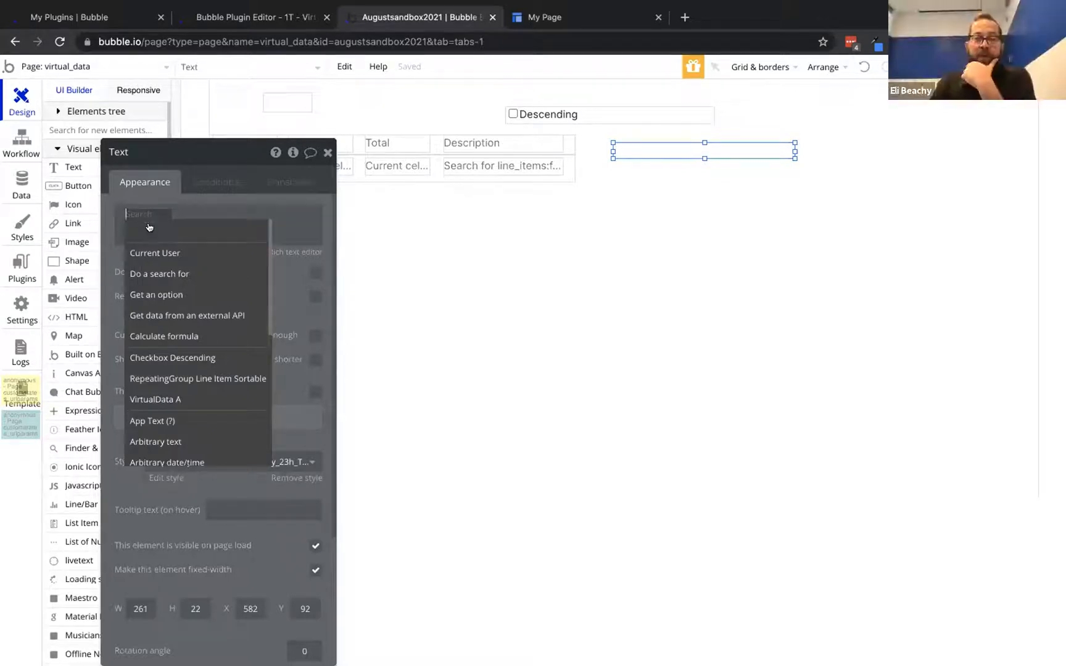
Set the new text to Do a search for line_items :format as text
left_click(156, 273)
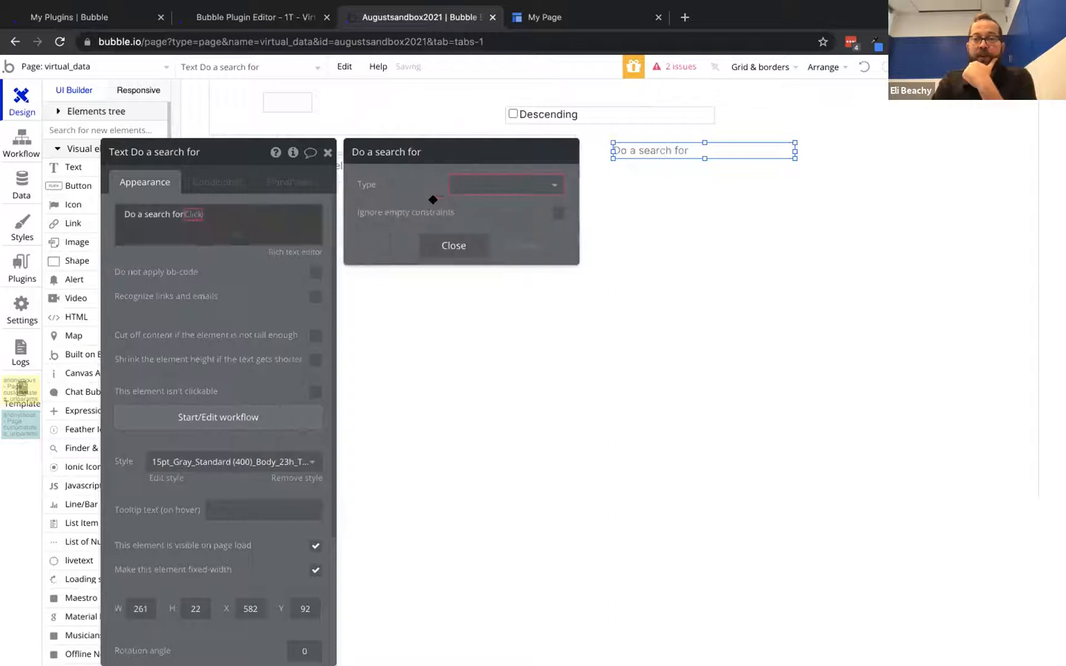
left_click(476, 178)
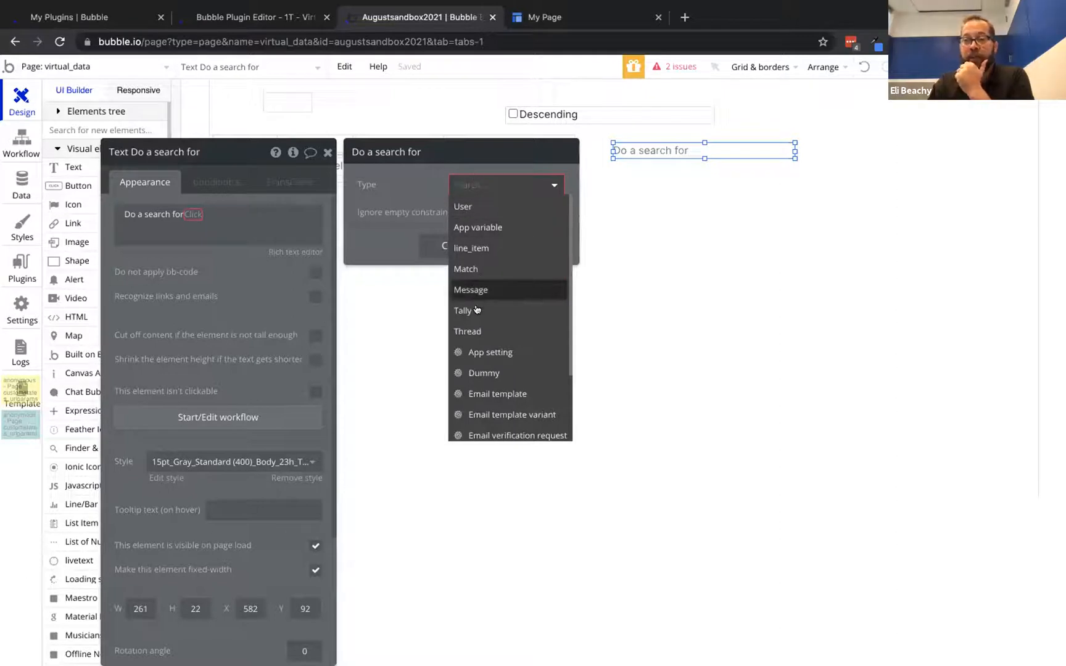
left_click(471, 248)
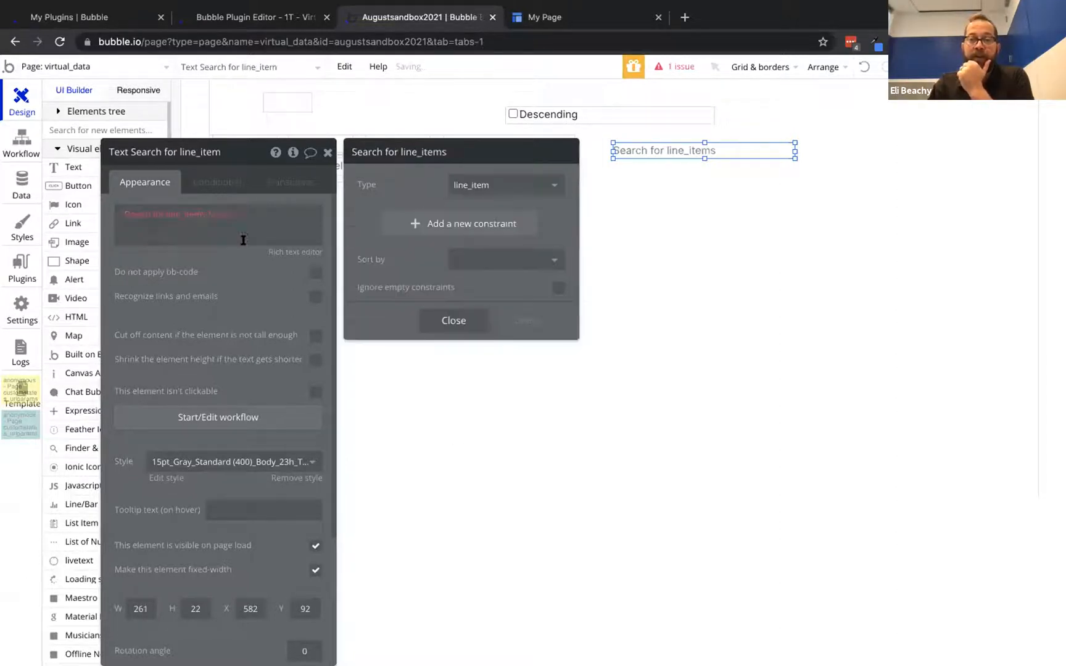
left_click(219, 215)
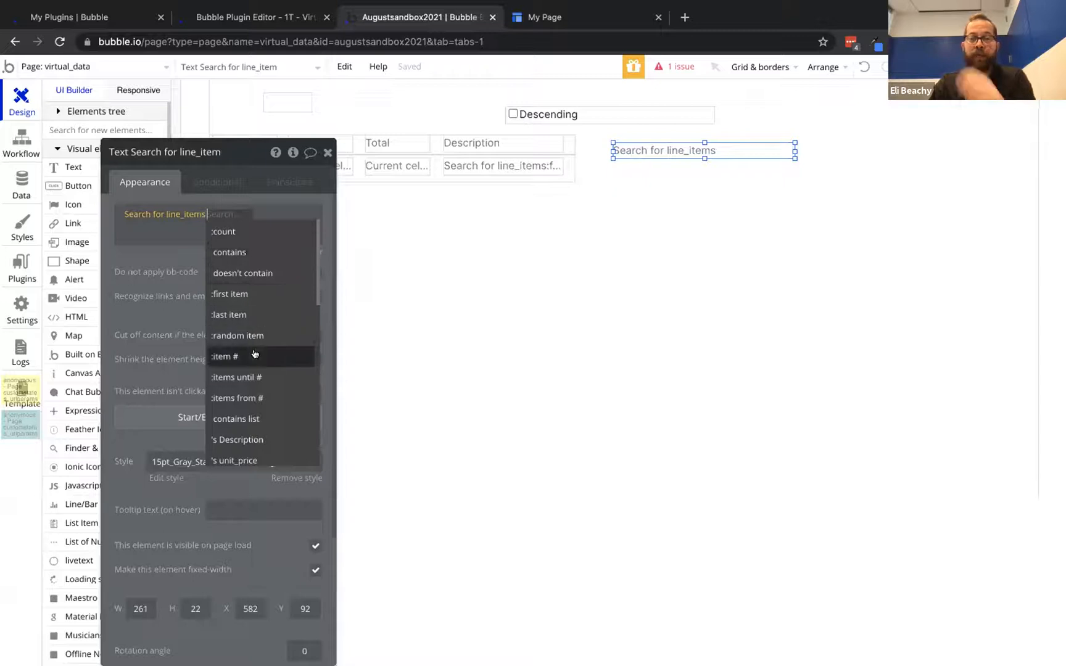
type("form")
left_click(257, 231)
Show each item as 'Description - units' on its own line, then reload the live page
left_click(428, 196)
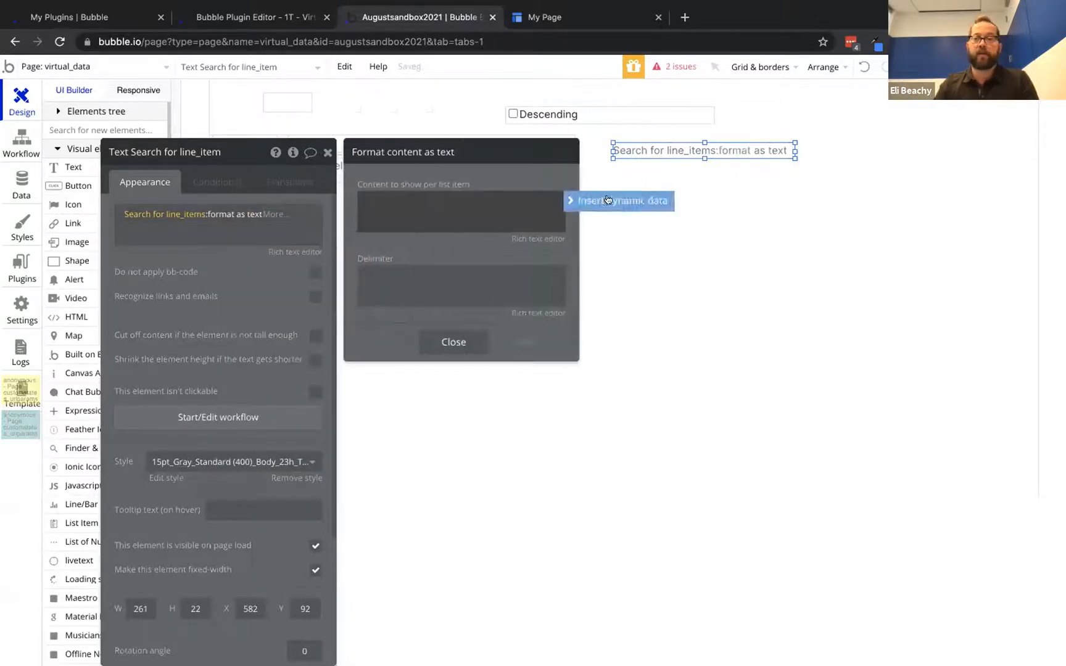
left_click(413, 244)
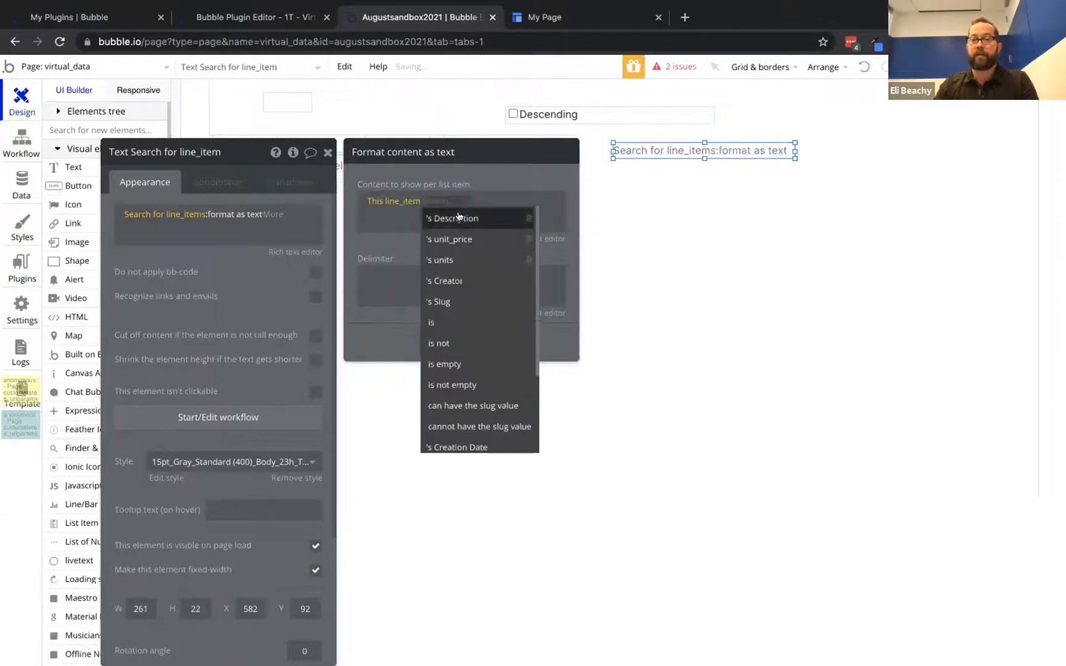
left_click(423, 219)
left_click(518, 198)
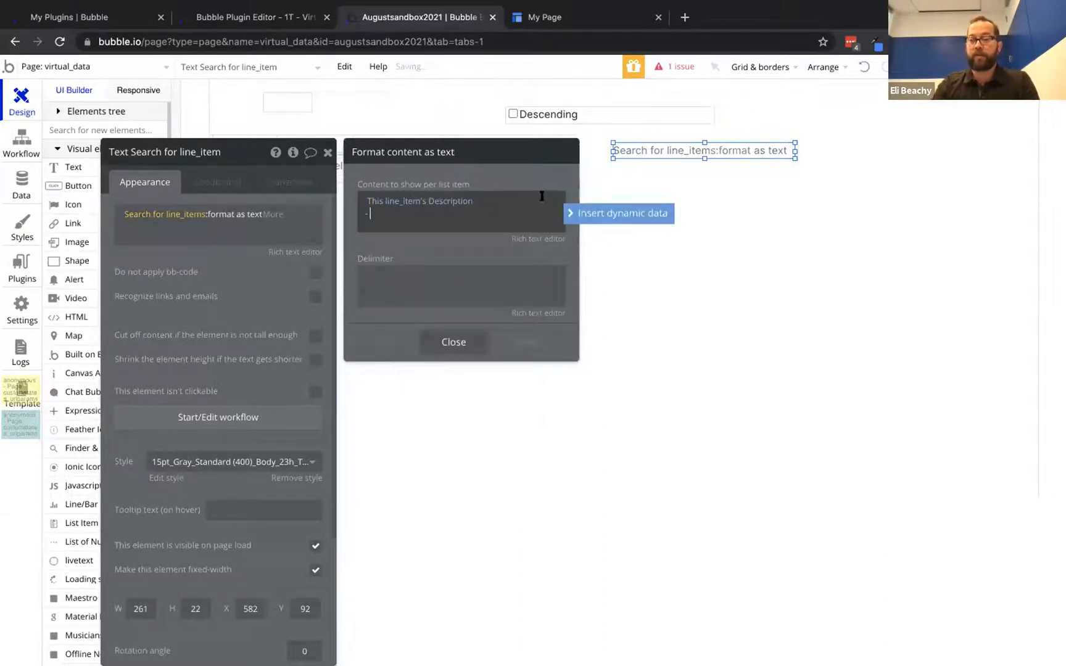
type("-")
left_click(589, 213)
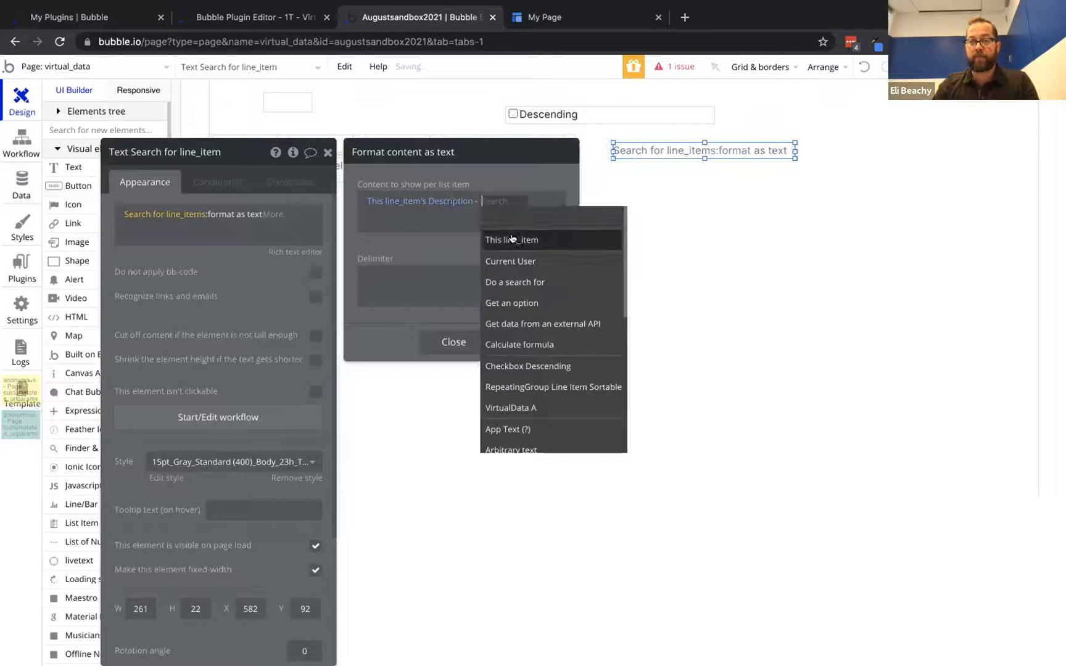
left_click(511, 241)
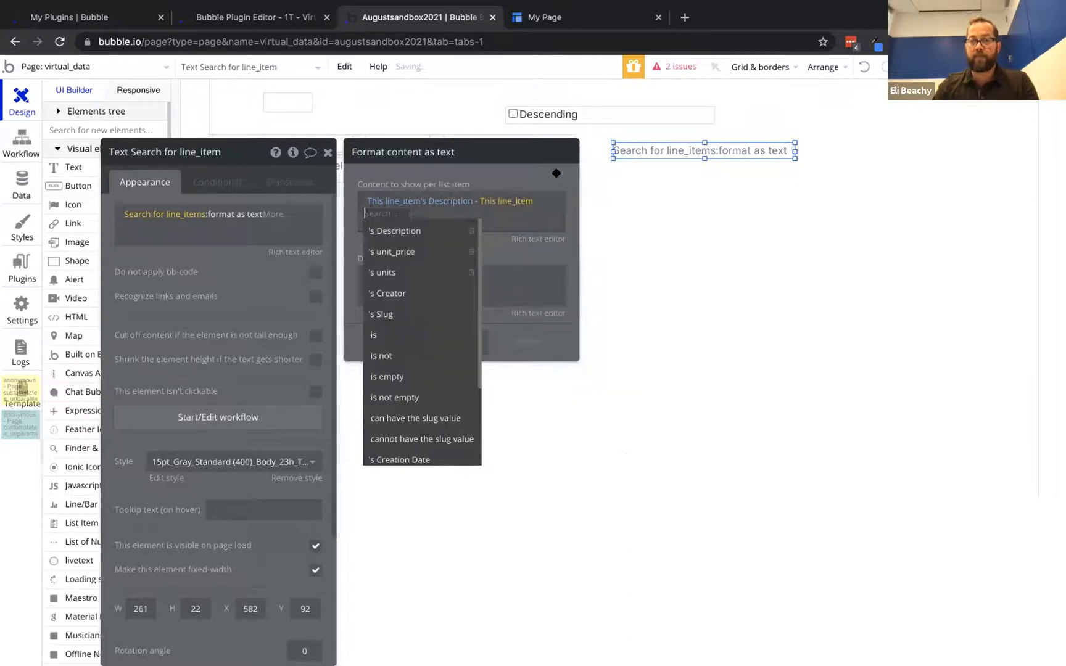
left_click(401, 273)
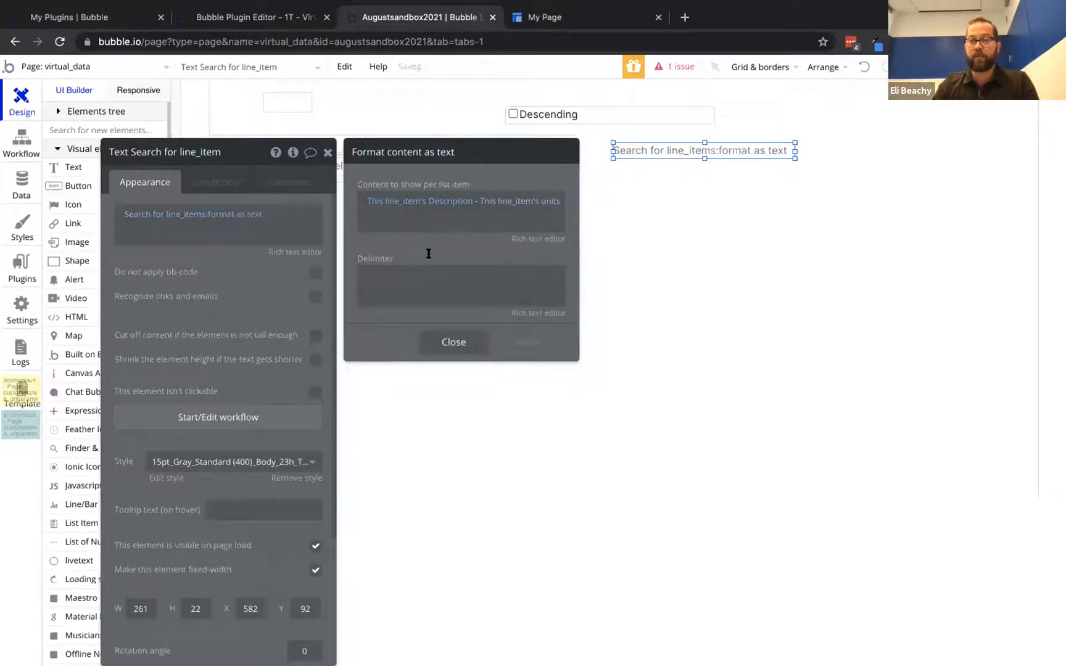
left_click(417, 282)
key("Return")
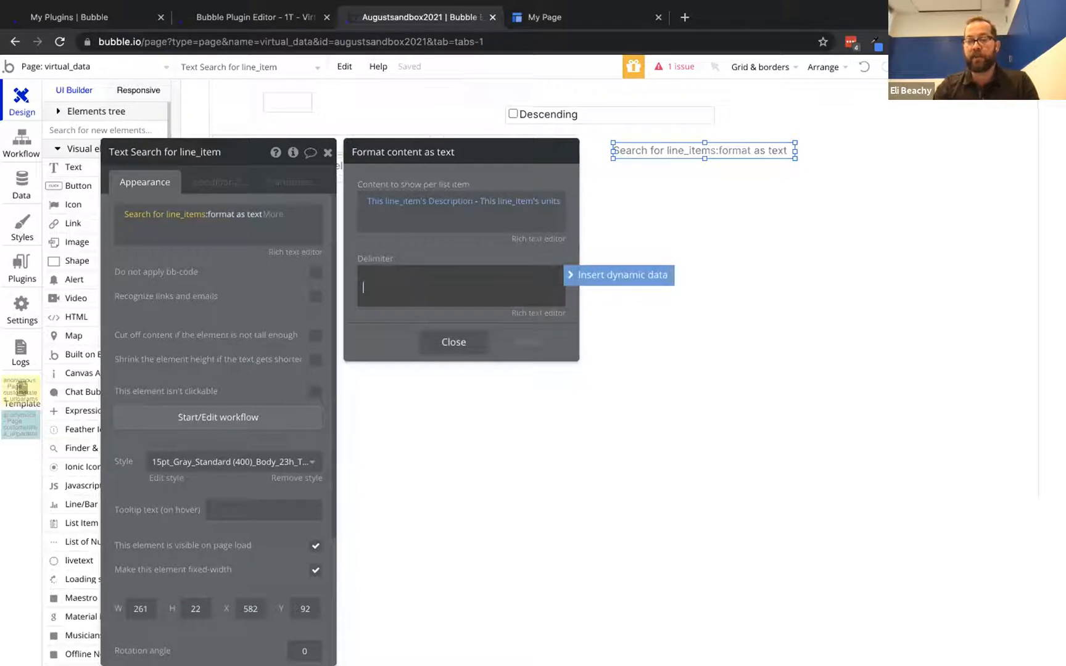
left_click(243, 269)
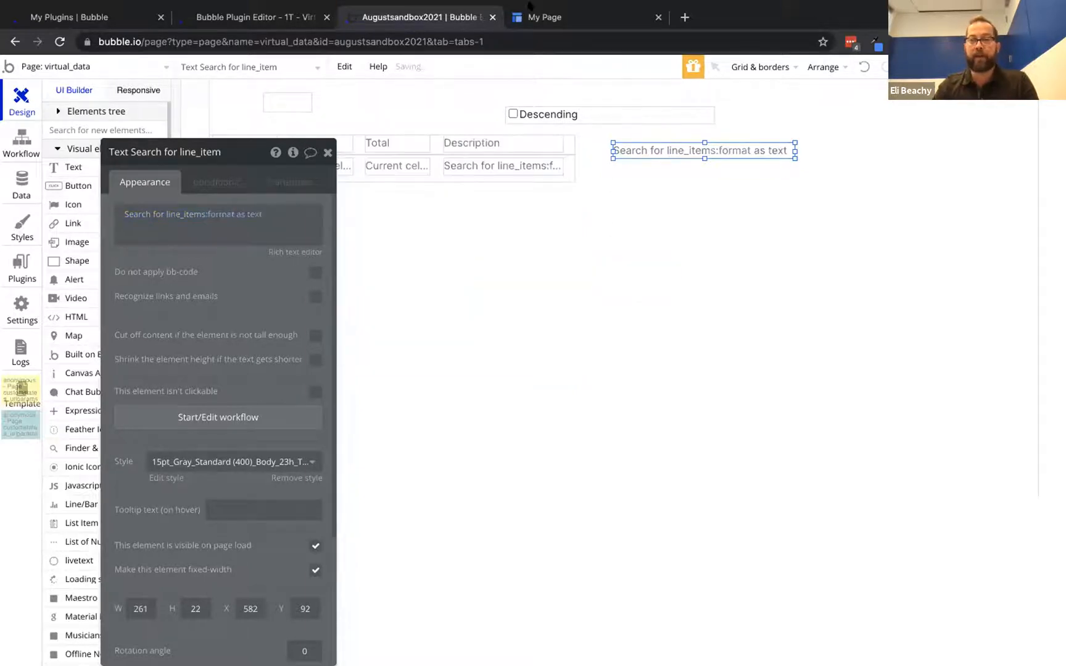
left_click(553, 10)
key("super+r")
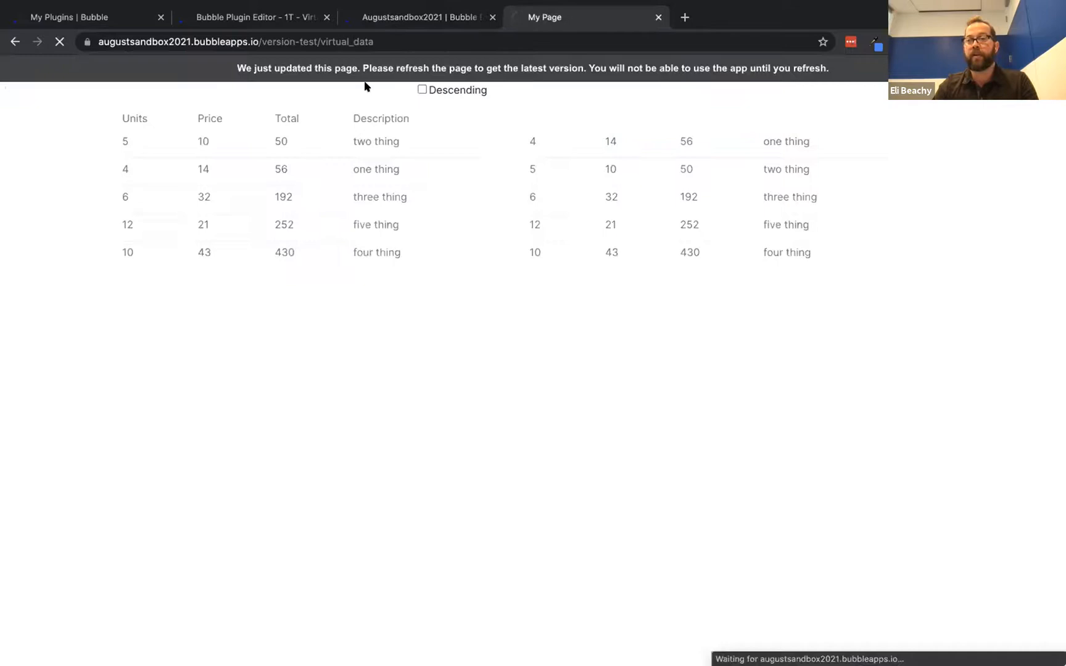
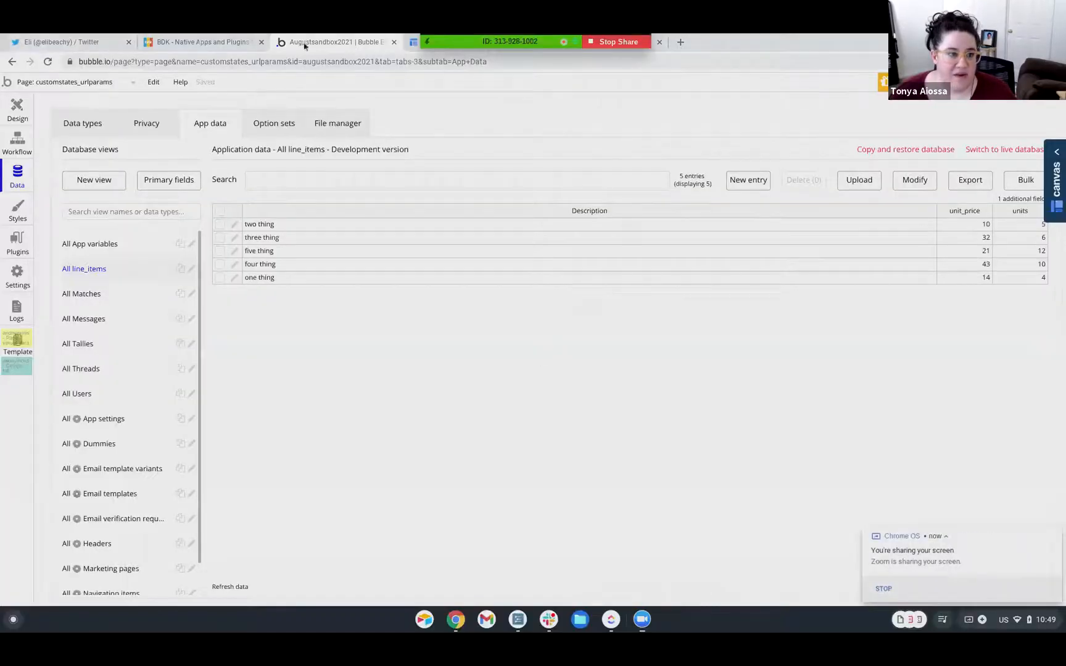
Leave the sandbox app, go to My Apps and open Fellswoop in the editor
left_click(427, 45)
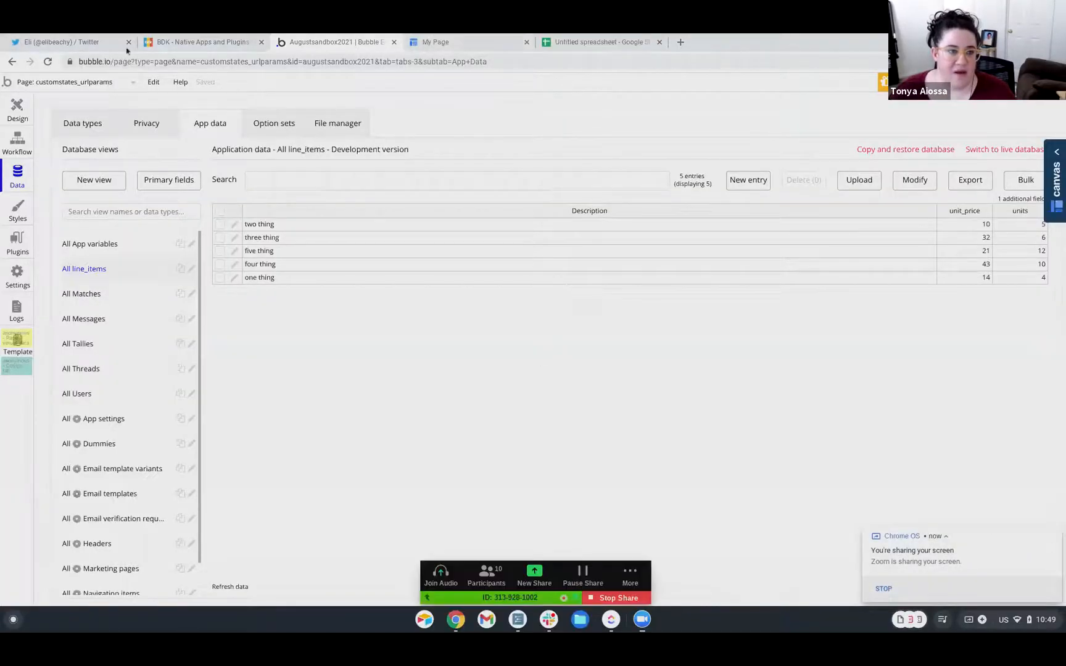
left_click(9, 86)
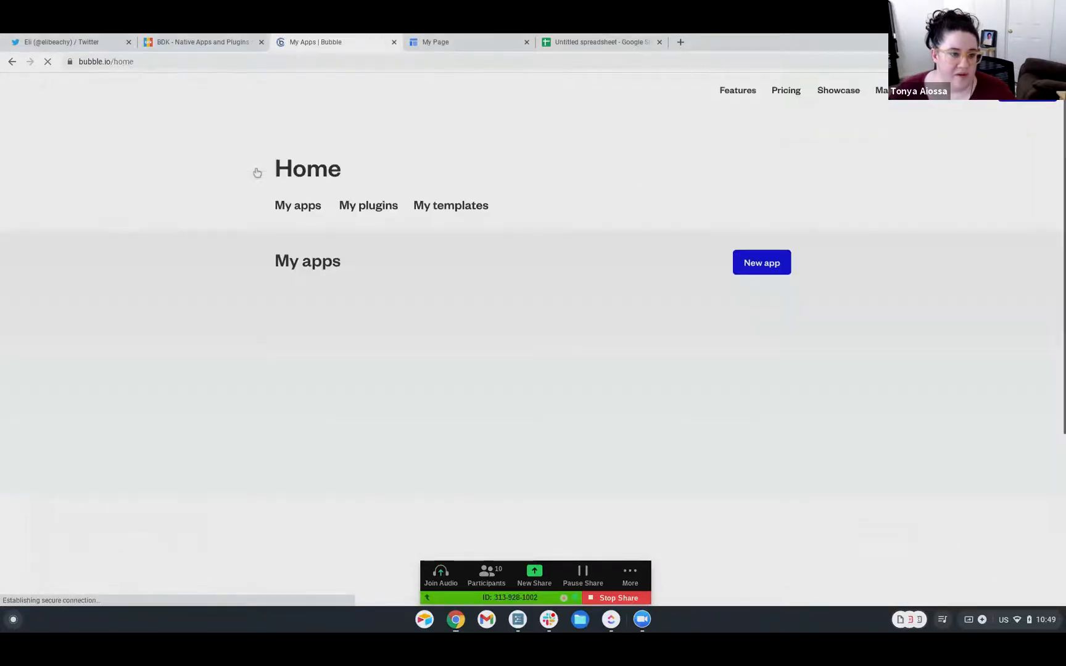
scroll(395, 321, "down", 3)
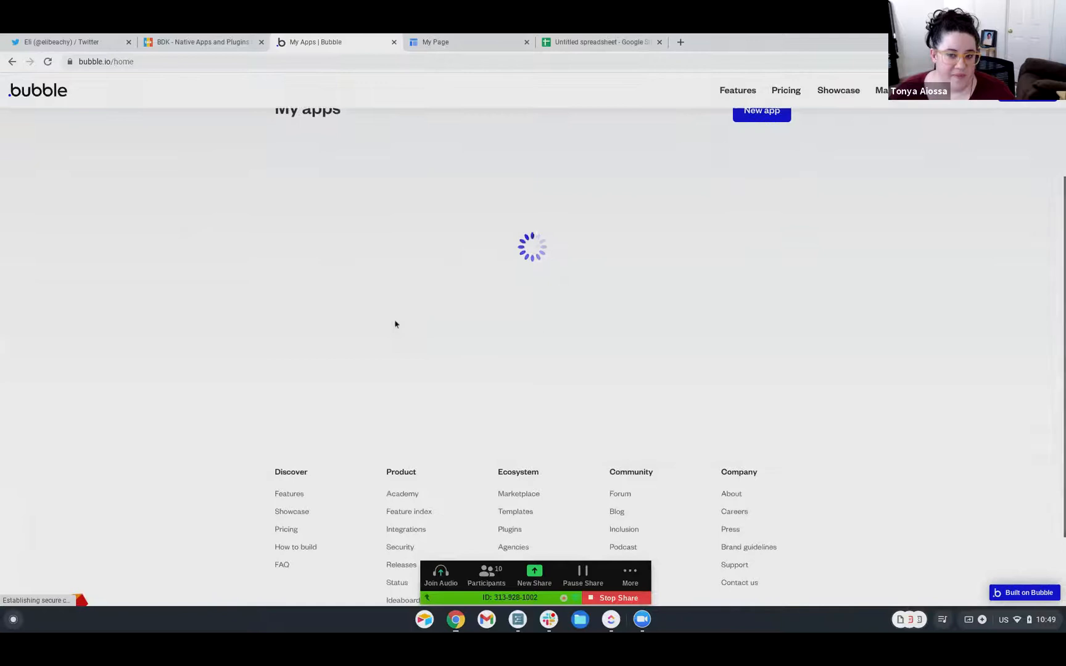
scroll(400, 331, "down", 1)
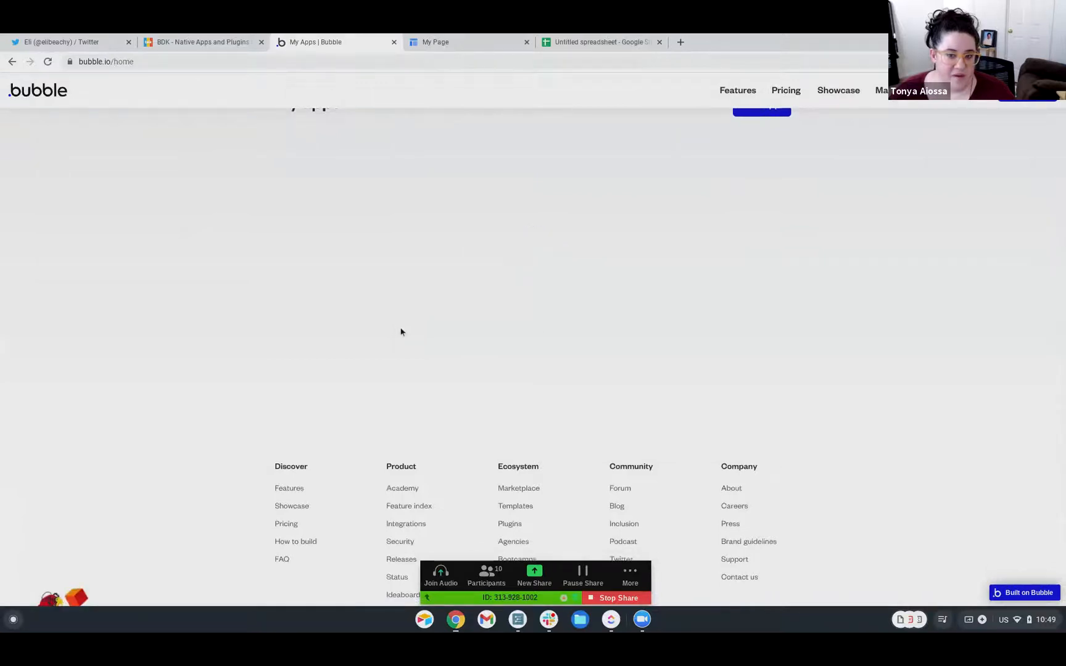
scroll(401, 331, "down", 6)
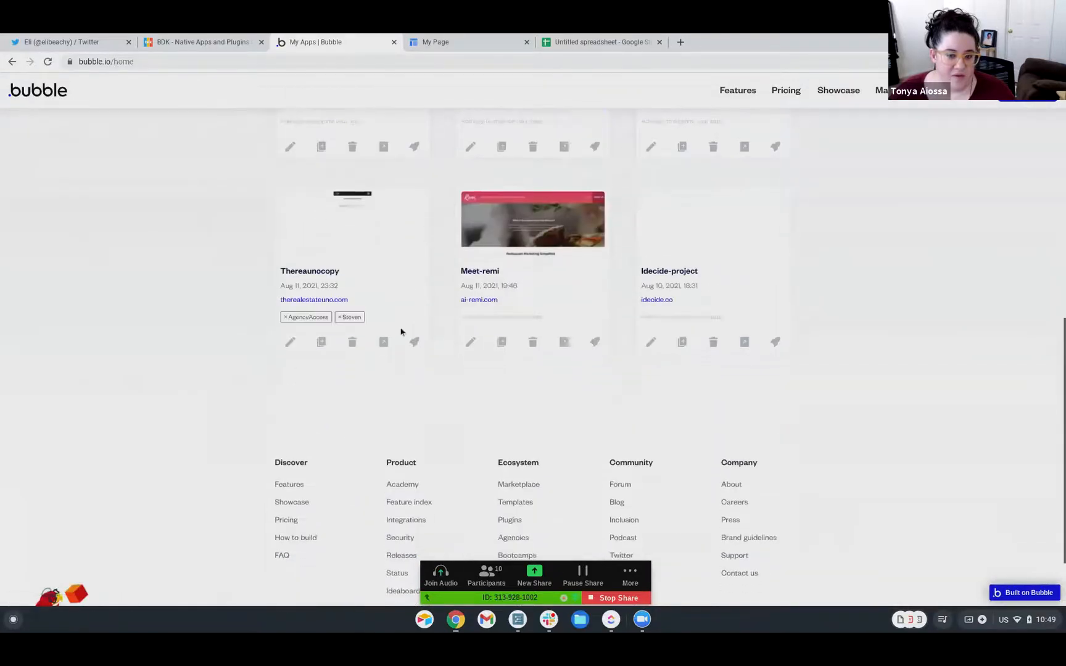
scroll(401, 331, "down", 5)
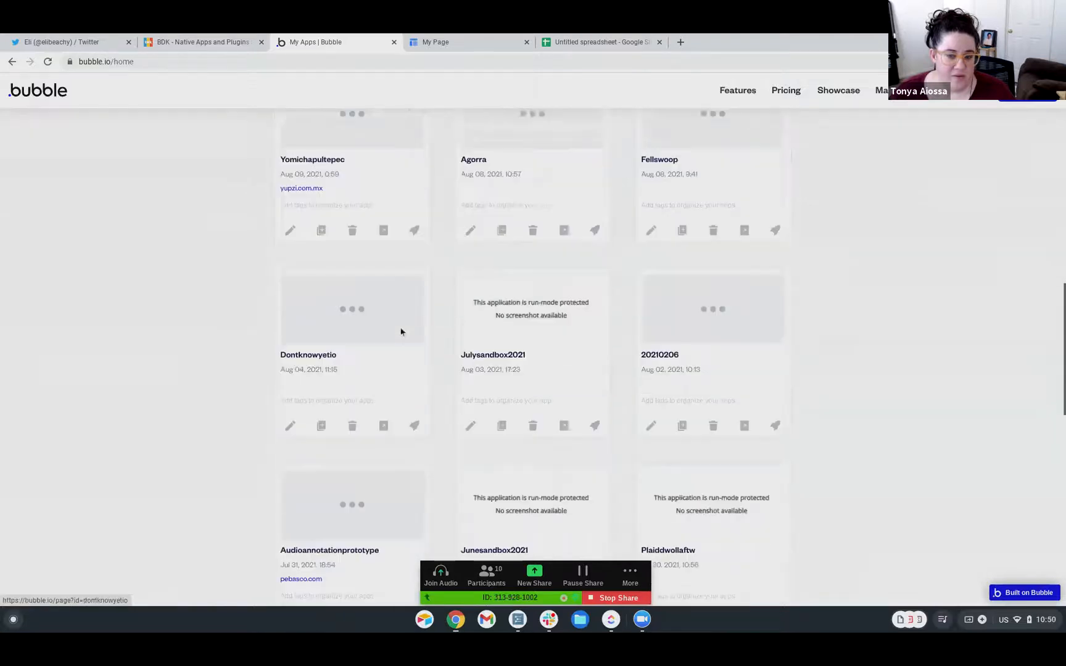
left_click(651, 230)
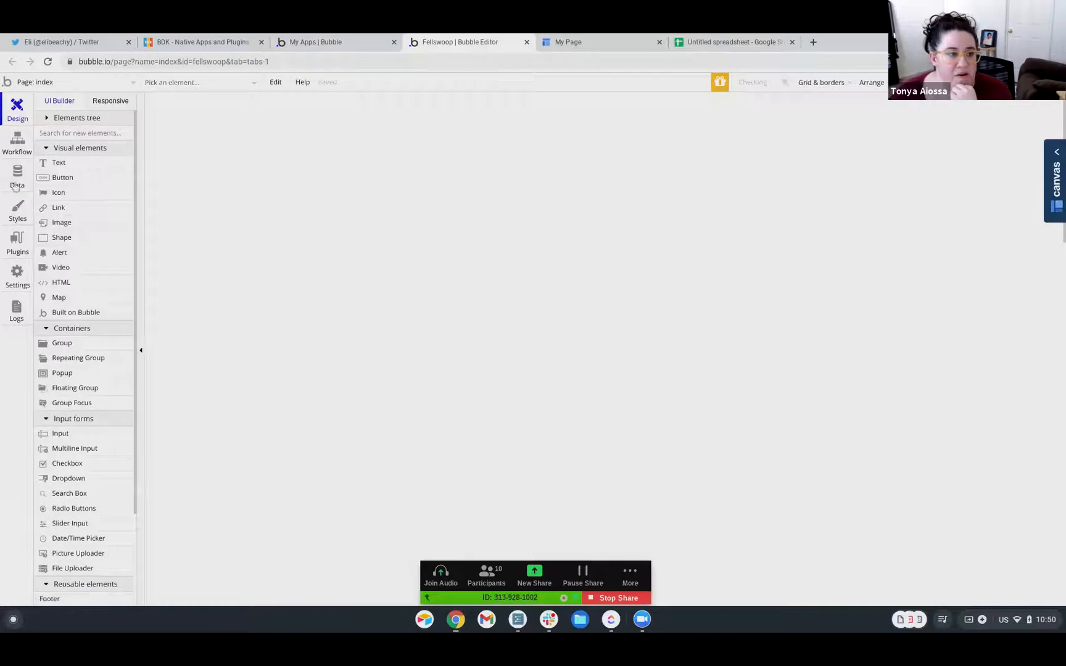
Switch to Backend workflows and show only the Tonya's Attempt folder
left_click(42, 83)
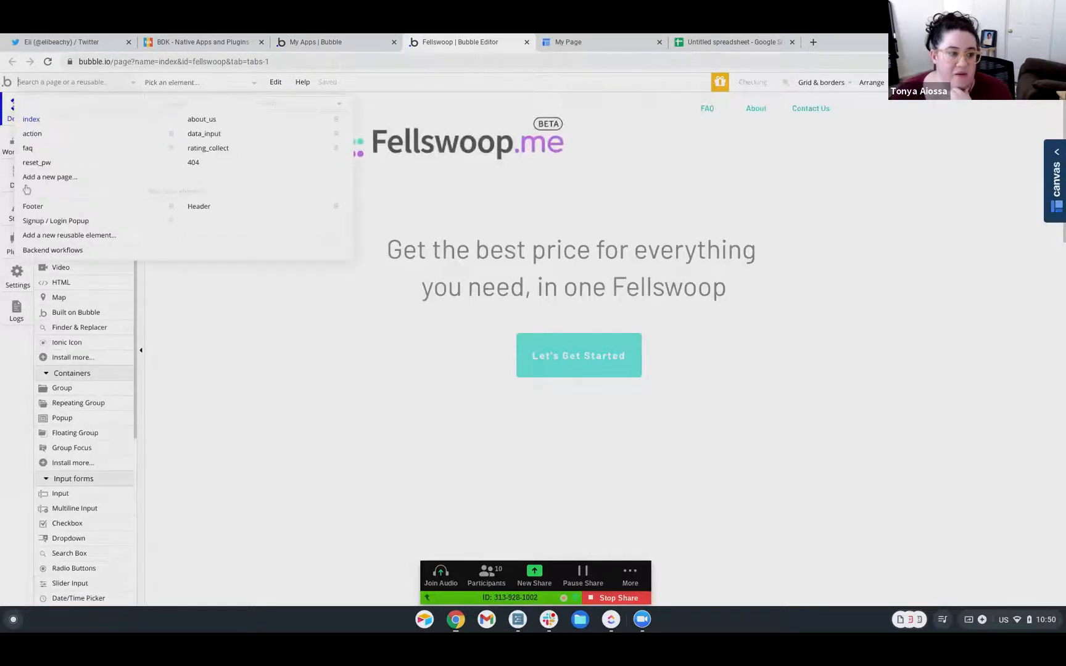
left_click(42, 256)
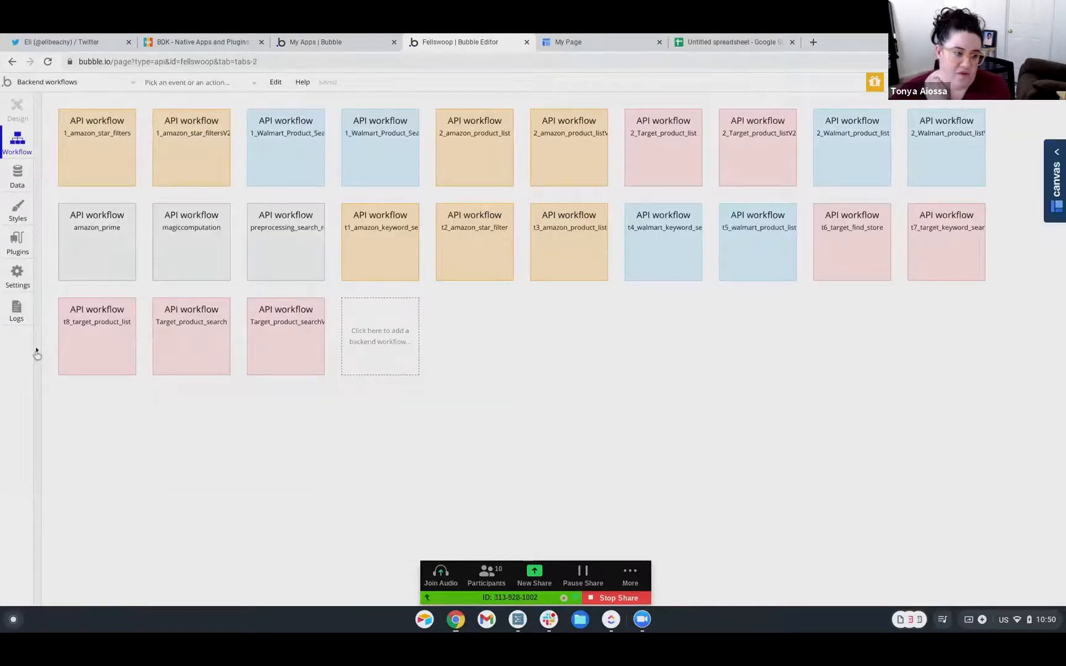
left_click(37, 350)
left_click(92, 131)
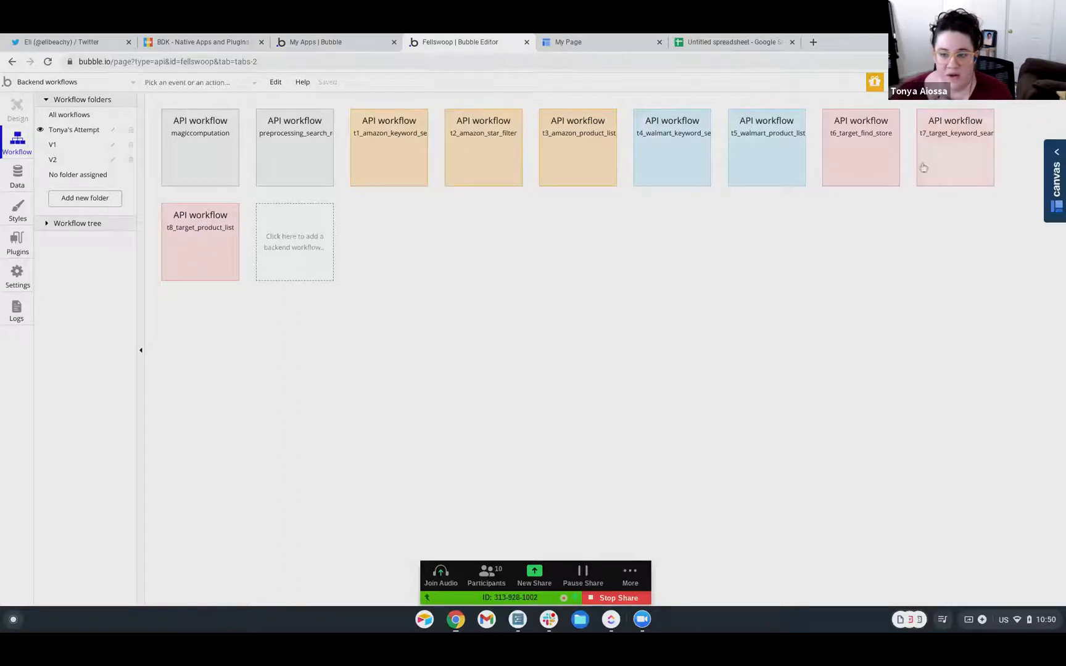
Inspect the t1_amazon_keyword_search, t2_amazon_star_filter and step 5 settings, then open App data
left_click(360, 176)
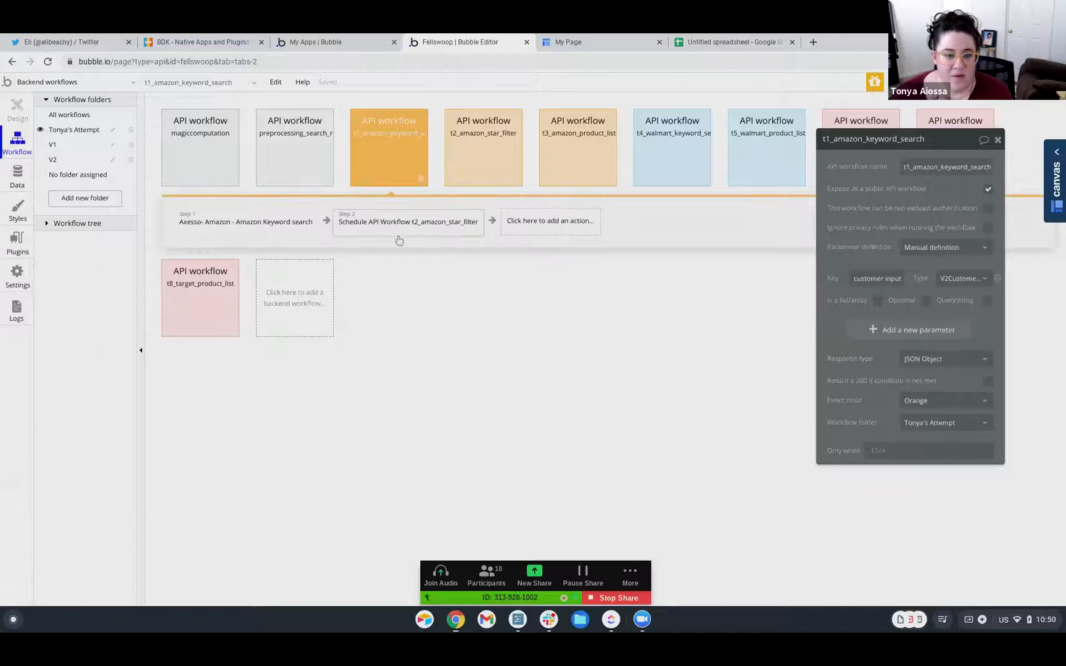
left_click(483, 168)
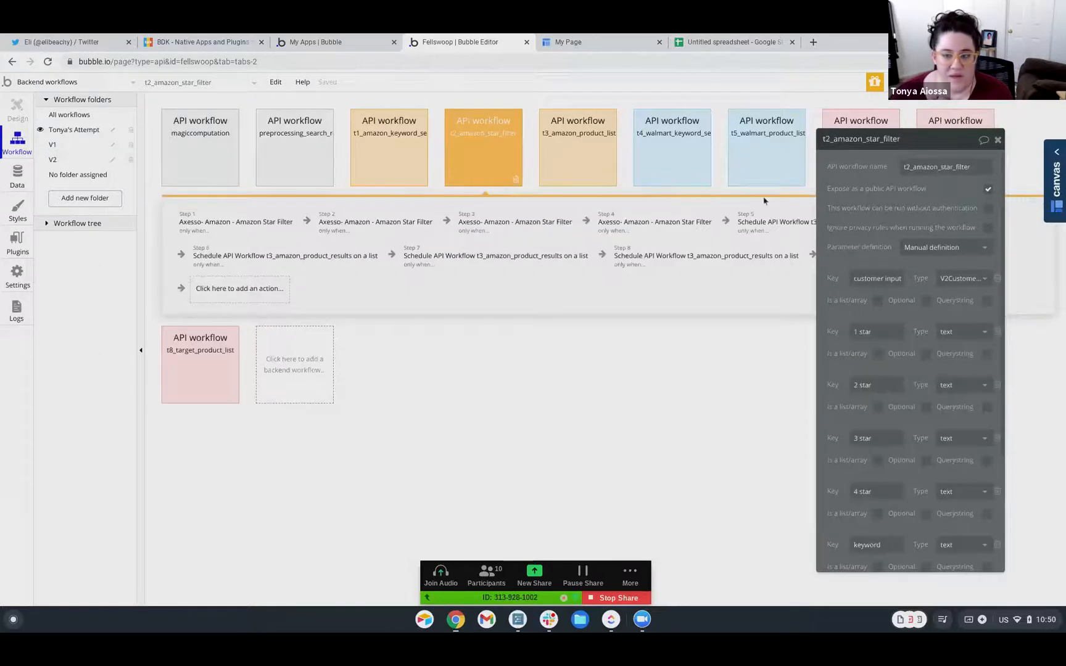
left_click_drag(917, 150, 811, 313)
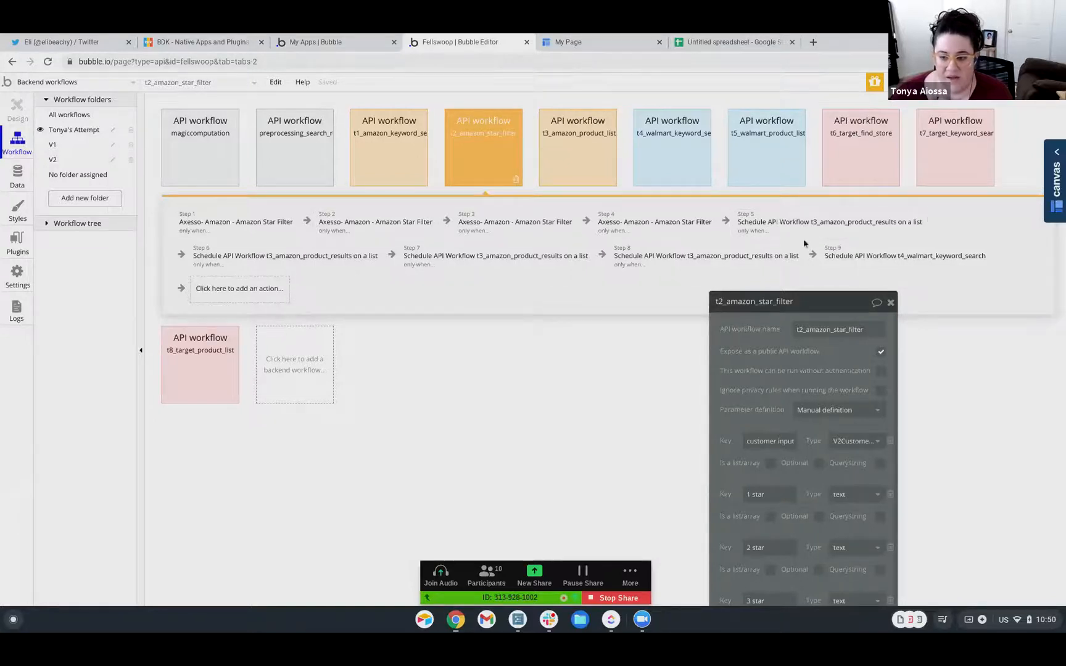
left_click_drag(808, 304, 539, 99)
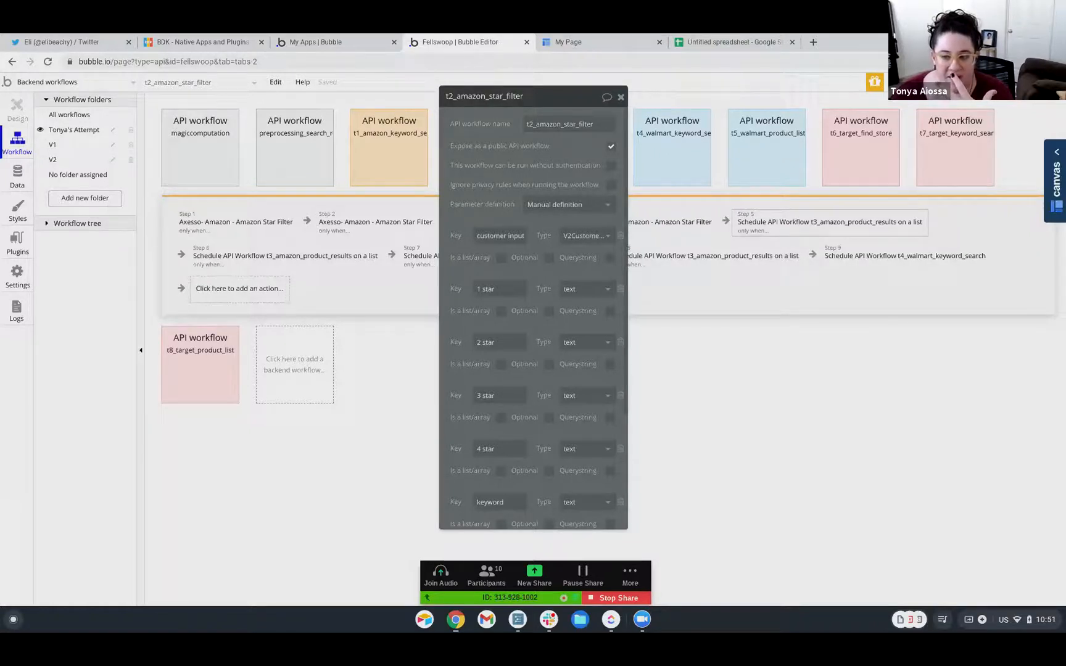
left_click(798, 225)
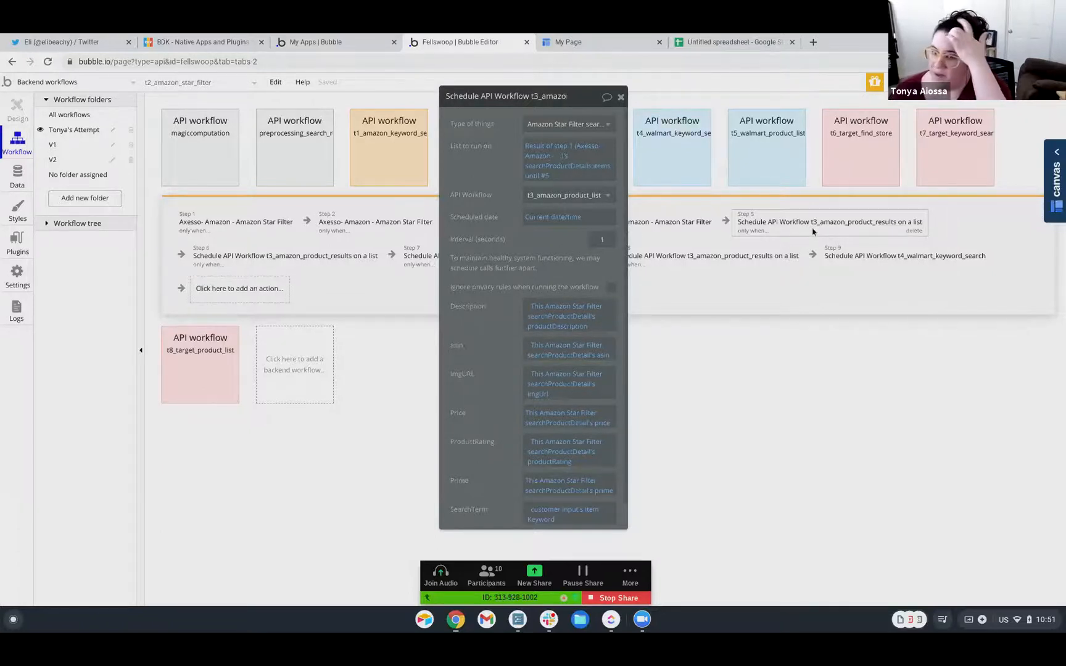
left_click_drag(576, 105, 880, 151)
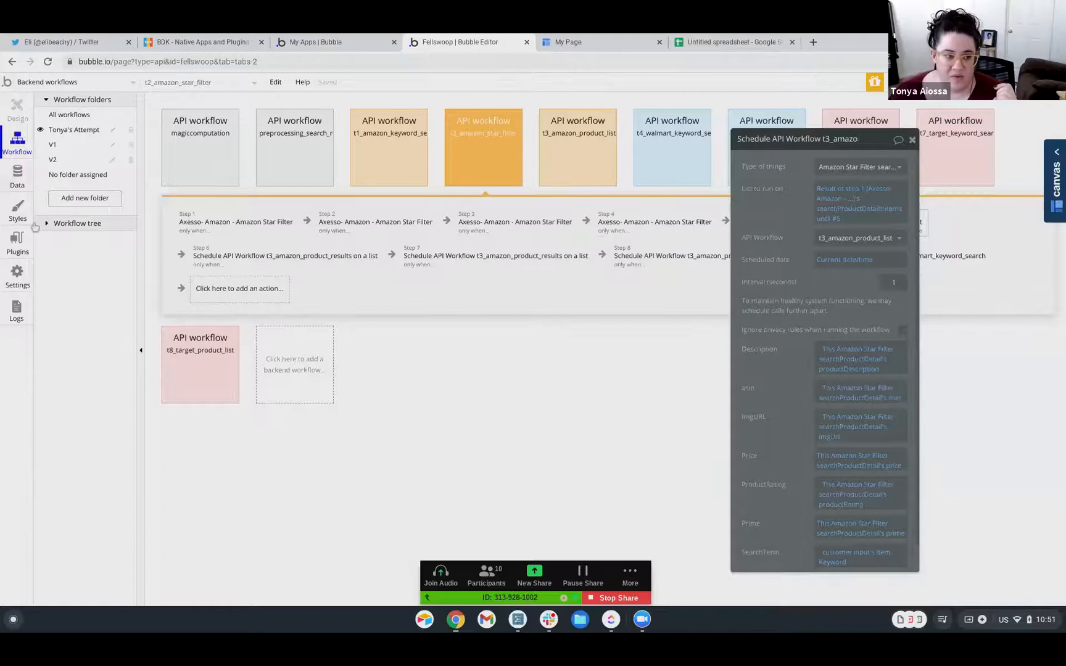
left_click(17, 177)
left_click(221, 124)
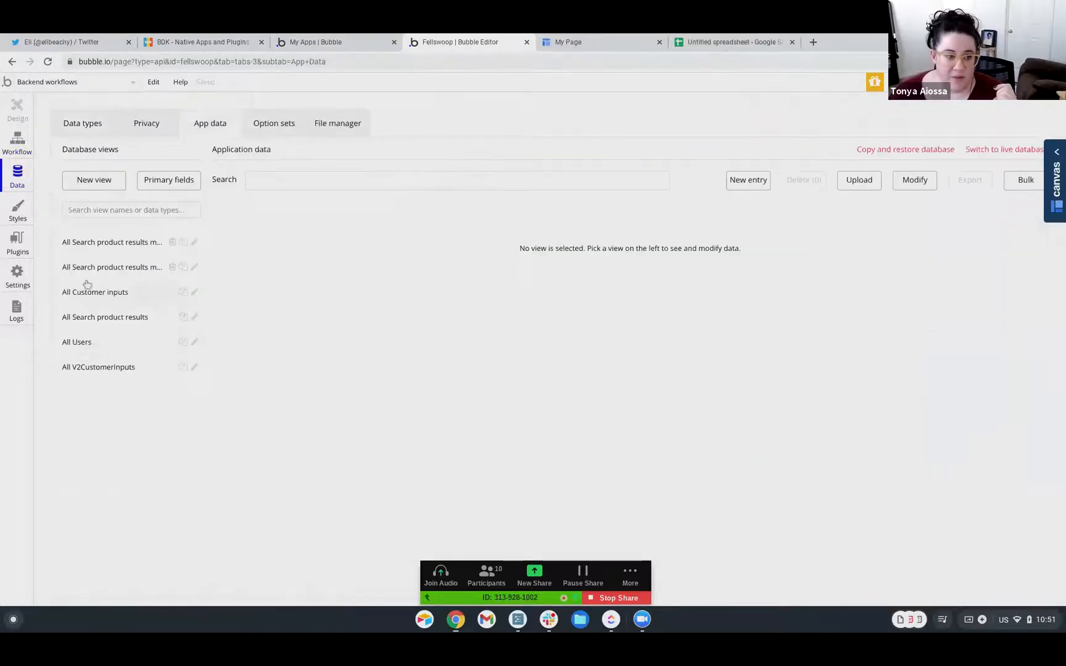
Browse the 234 All Search product results entries, then go to the Plugins section
left_click(84, 321)
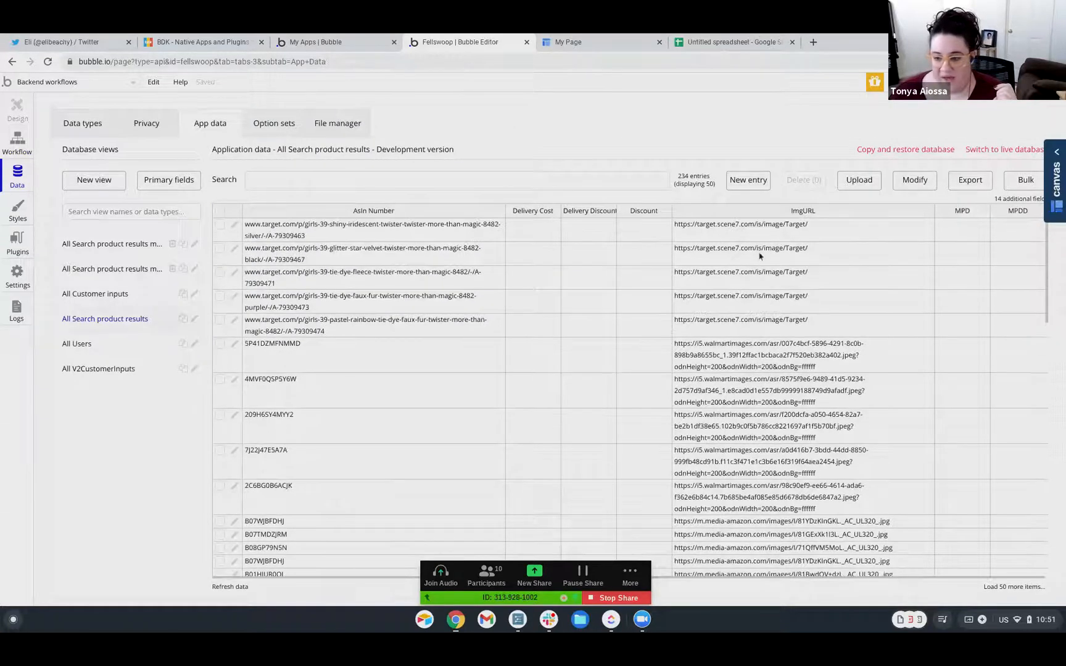
scroll(730, 402, "down", 5)
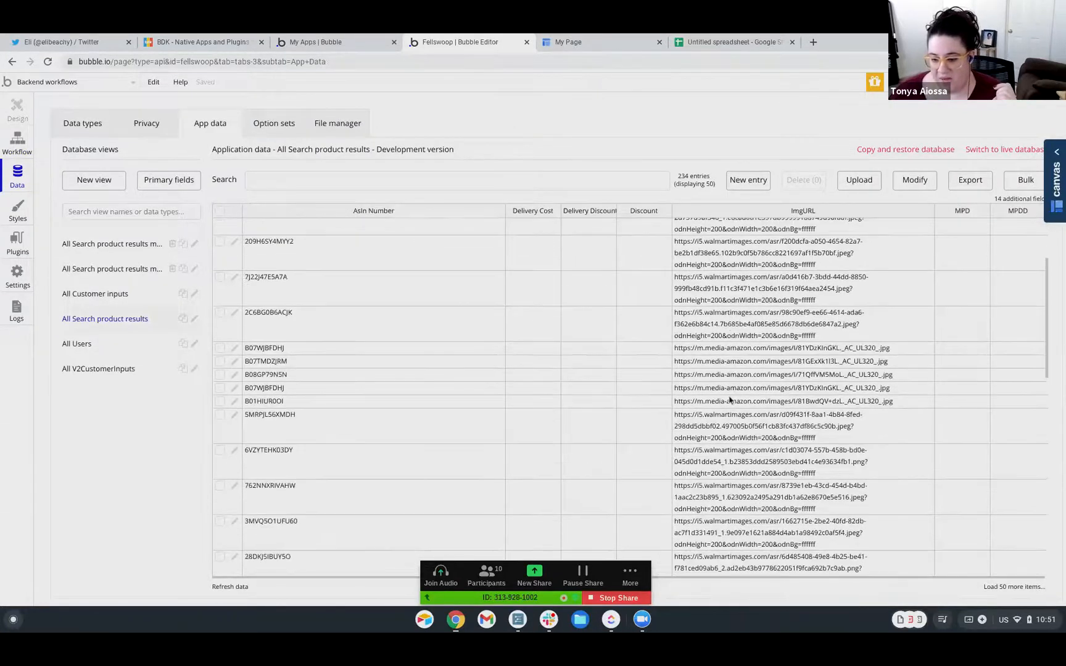
scroll(728, 400, "down", 3)
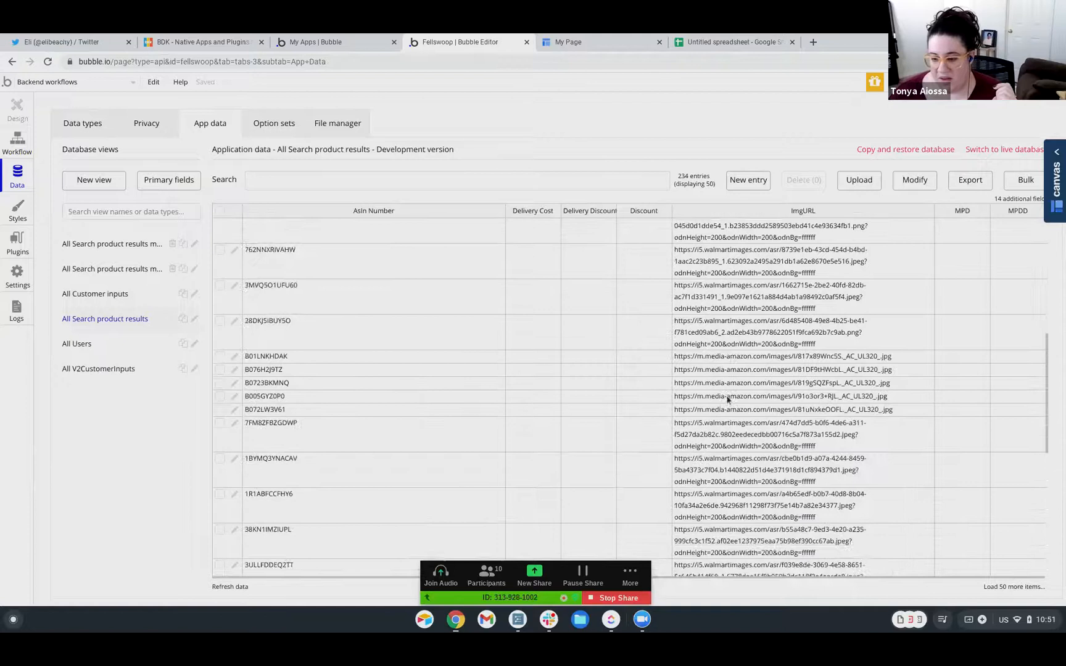
scroll(731, 445, "down", 5)
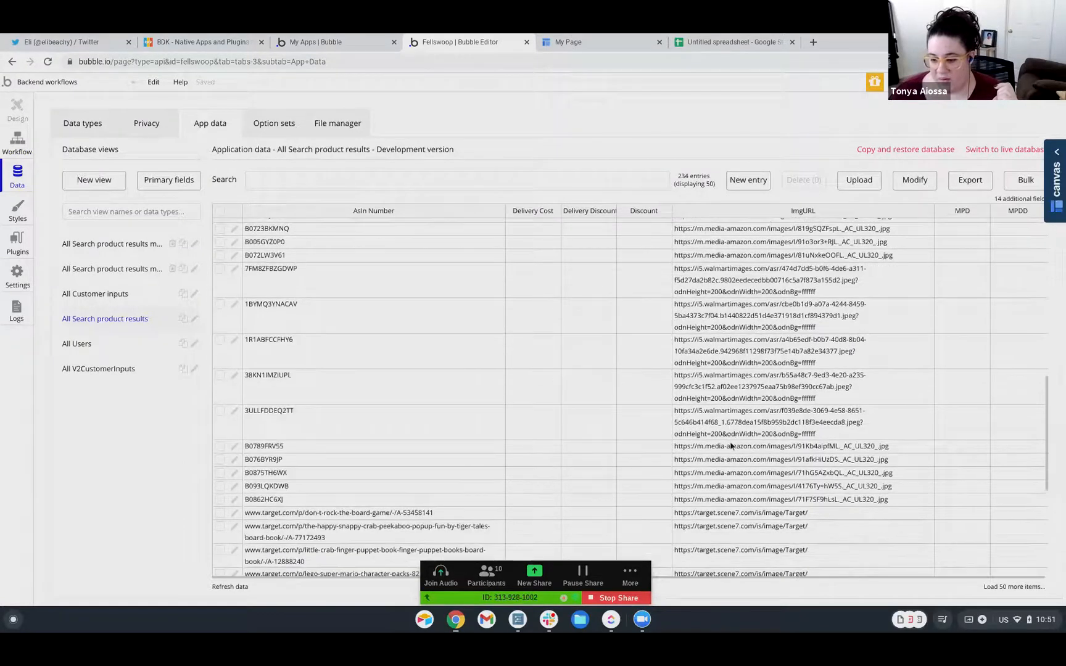
scroll(730, 446, "down", 3)
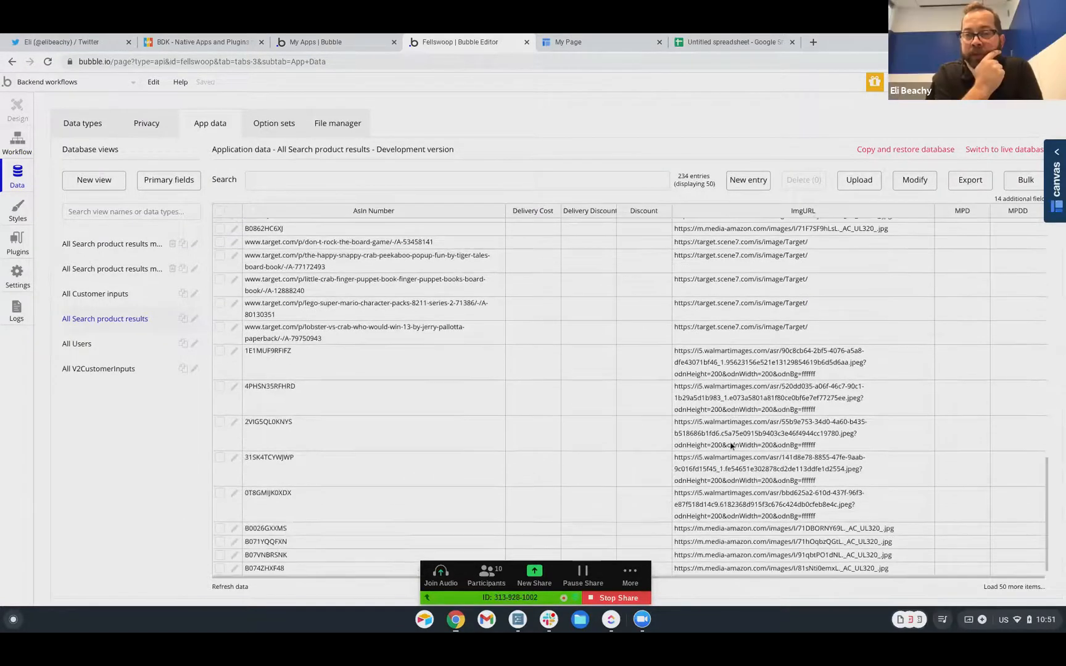
scroll(730, 442, "up", 3)
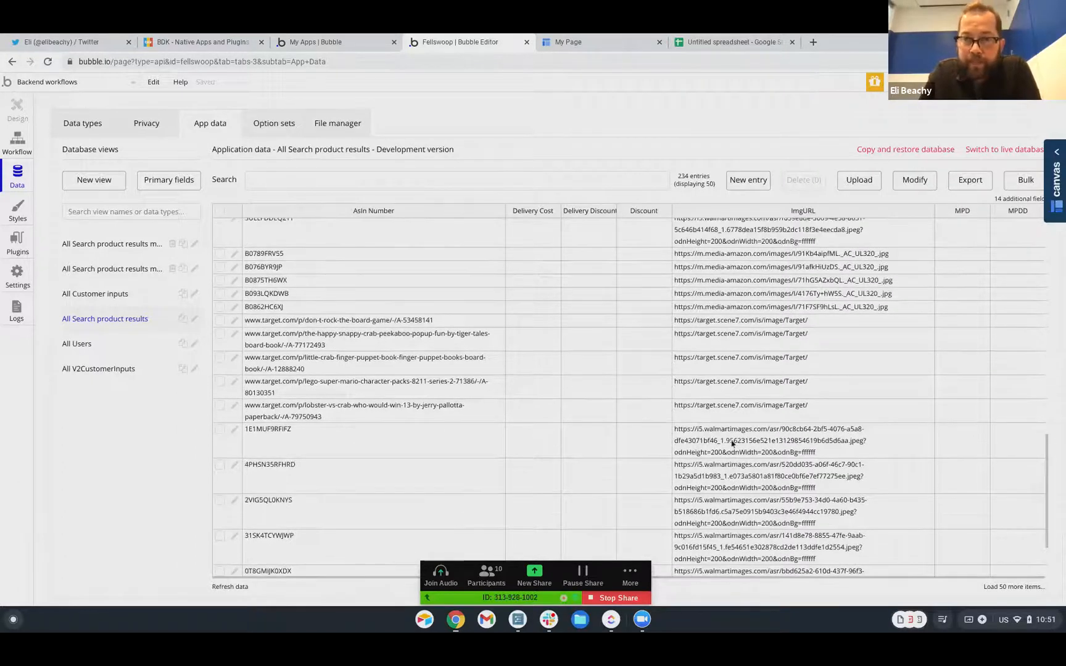
scroll(623, 378, "down", 3)
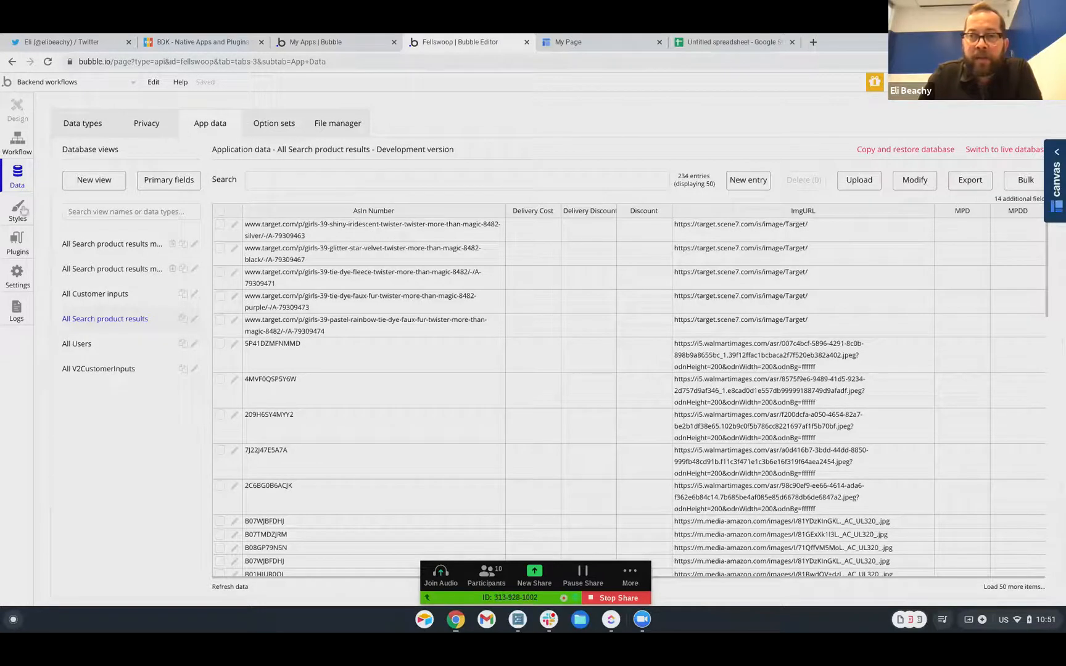
left_click(18, 253)
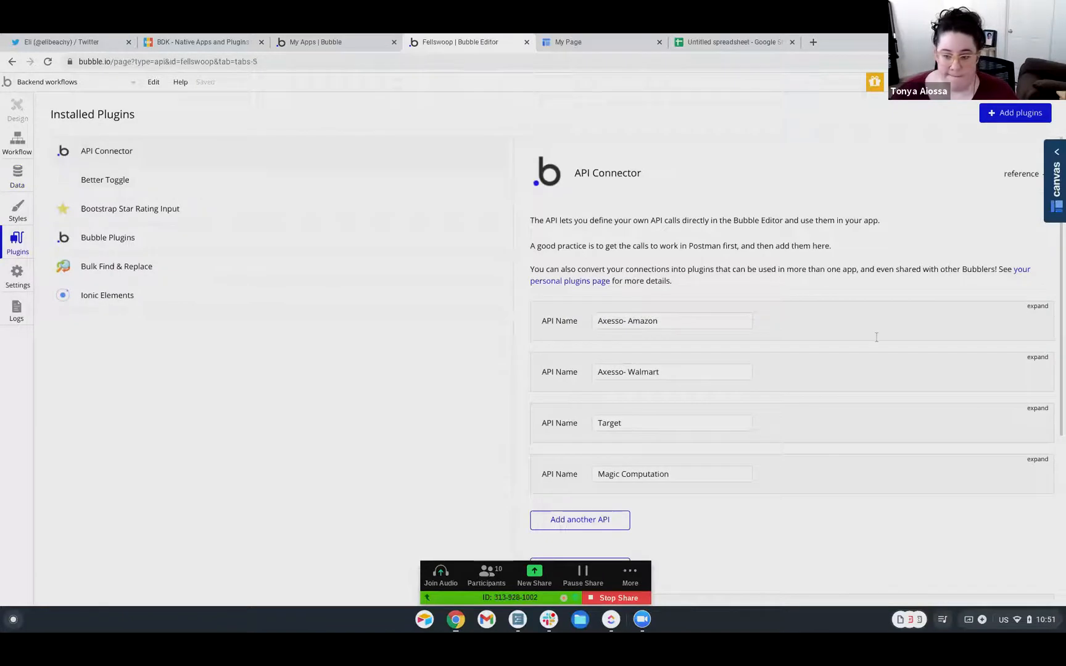
Expand the Axesso- Amazon API's Amazon Star Filter call and re-run it to refresh returned fields
left_click(1040, 309)
scroll(930, 383, "down", 2)
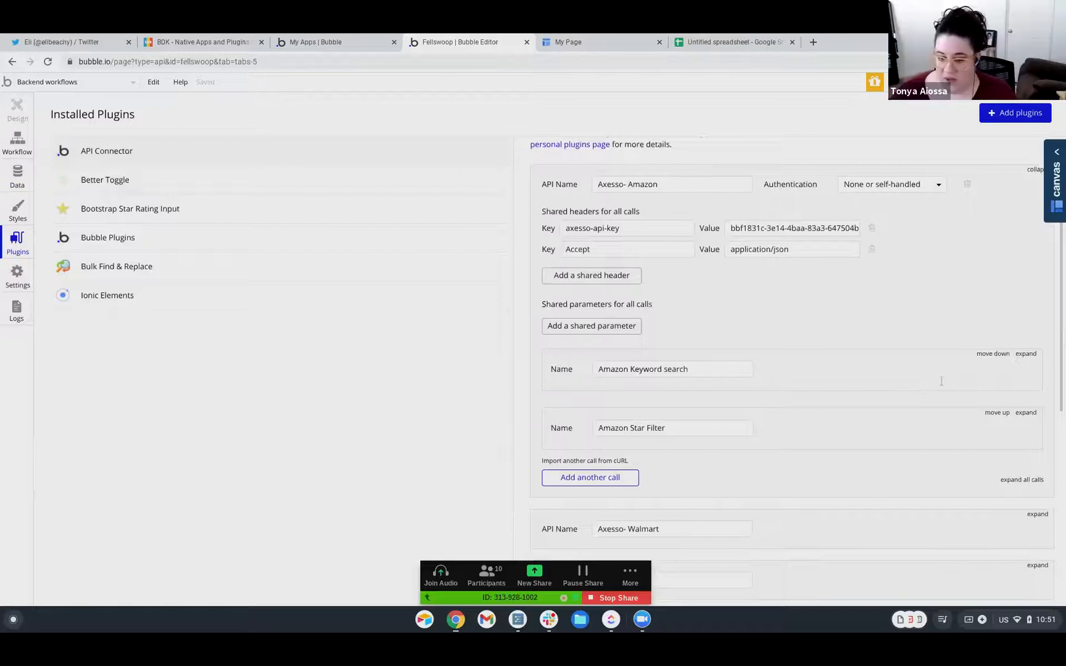
left_click(1025, 413)
scroll(815, 387, "down", 3)
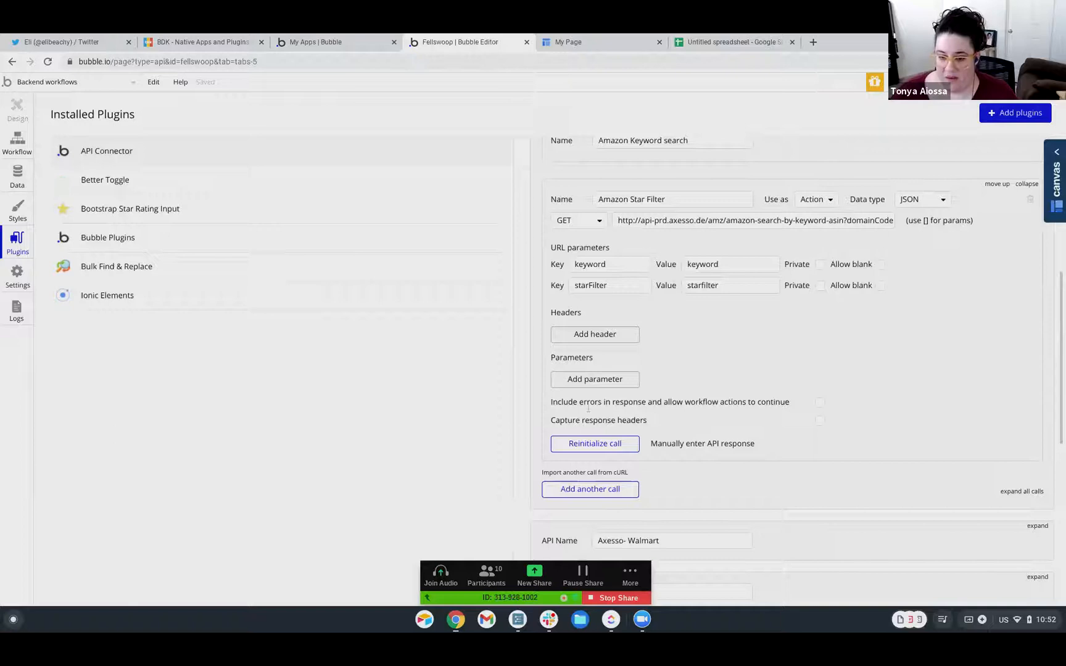
left_click(612, 449)
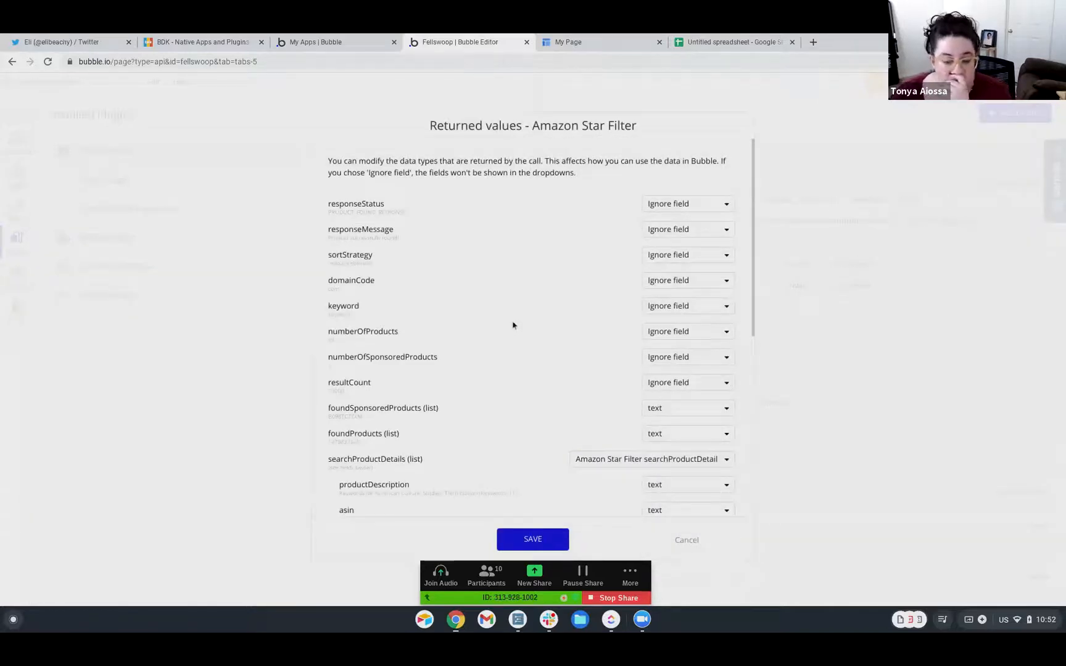
Review the returned values, cancel without saving, and return to the call's keyword and starFilter parameters
scroll(512, 325, "down", 1)
scroll(513, 323, "down", 3)
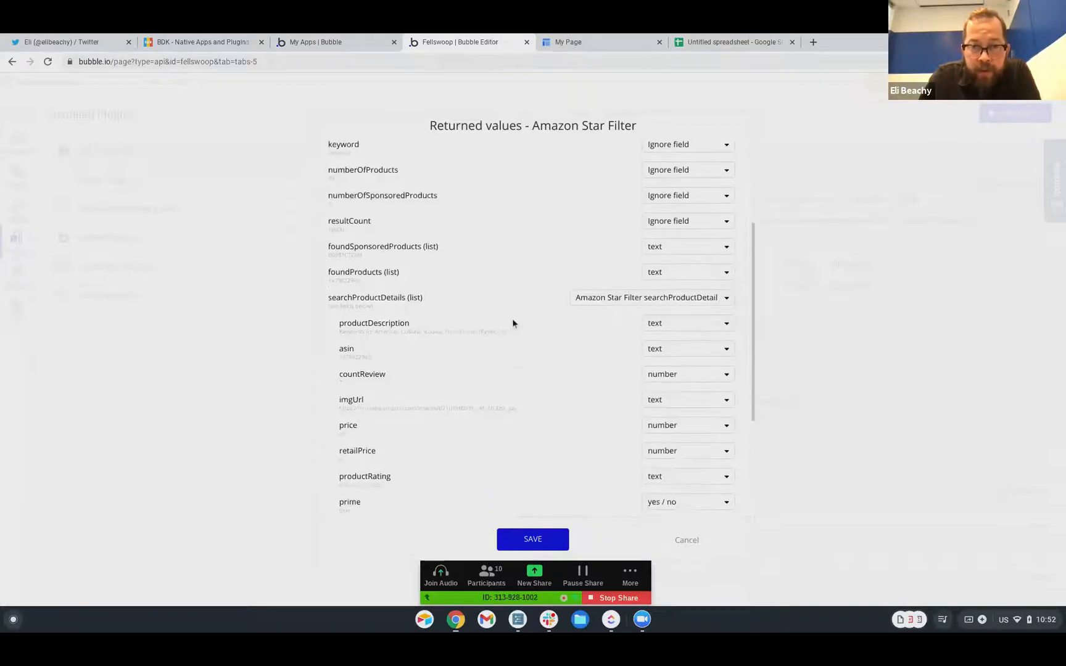
scroll(512, 321, "down", 1)
scroll(513, 318, "down", 3)
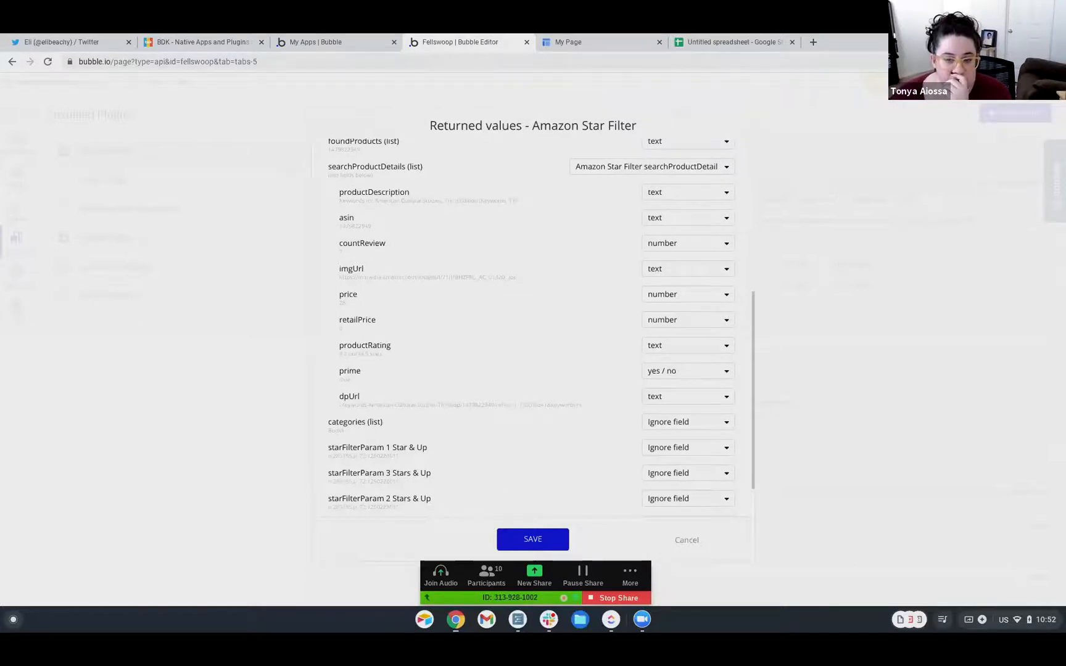
scroll(512, 318, "down", 1)
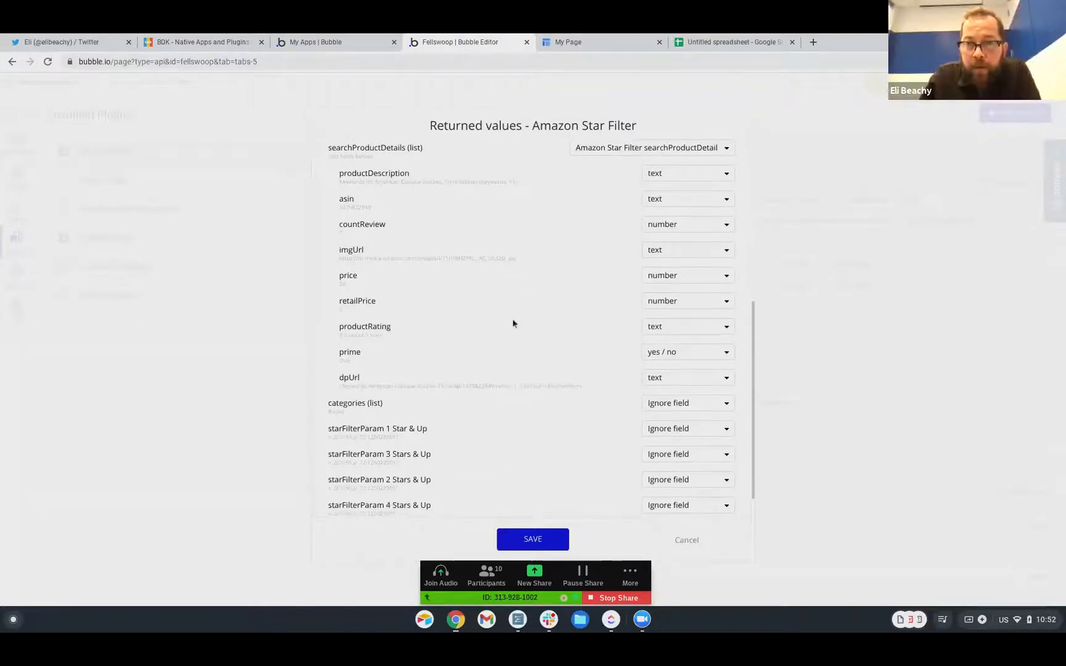
scroll(512, 318, "down", 2)
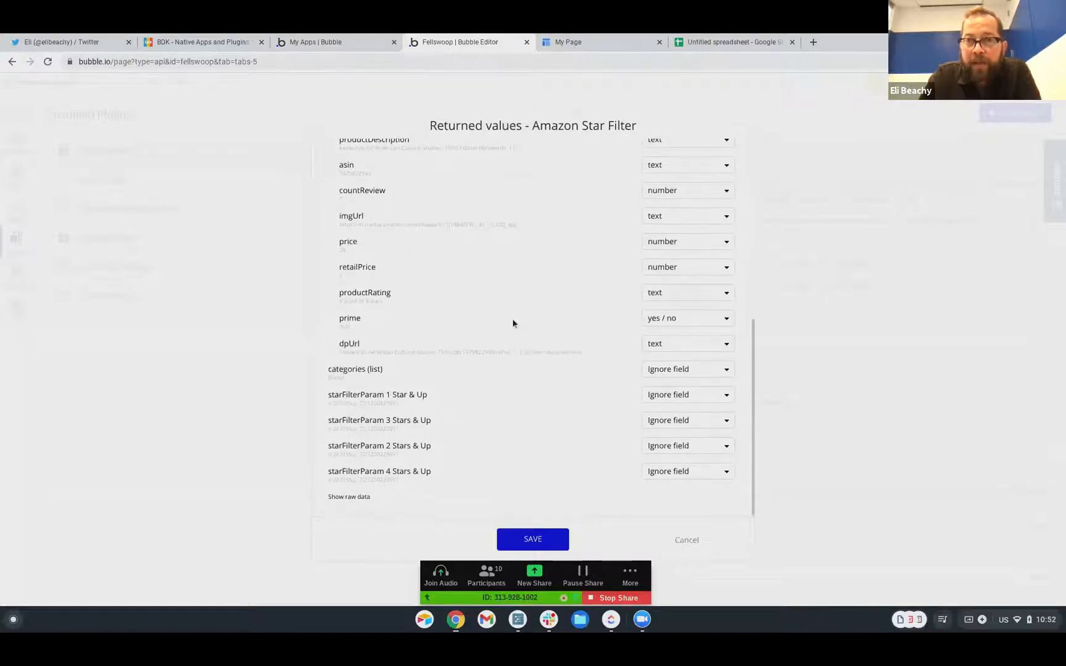
scroll(512, 319, "up", 1)
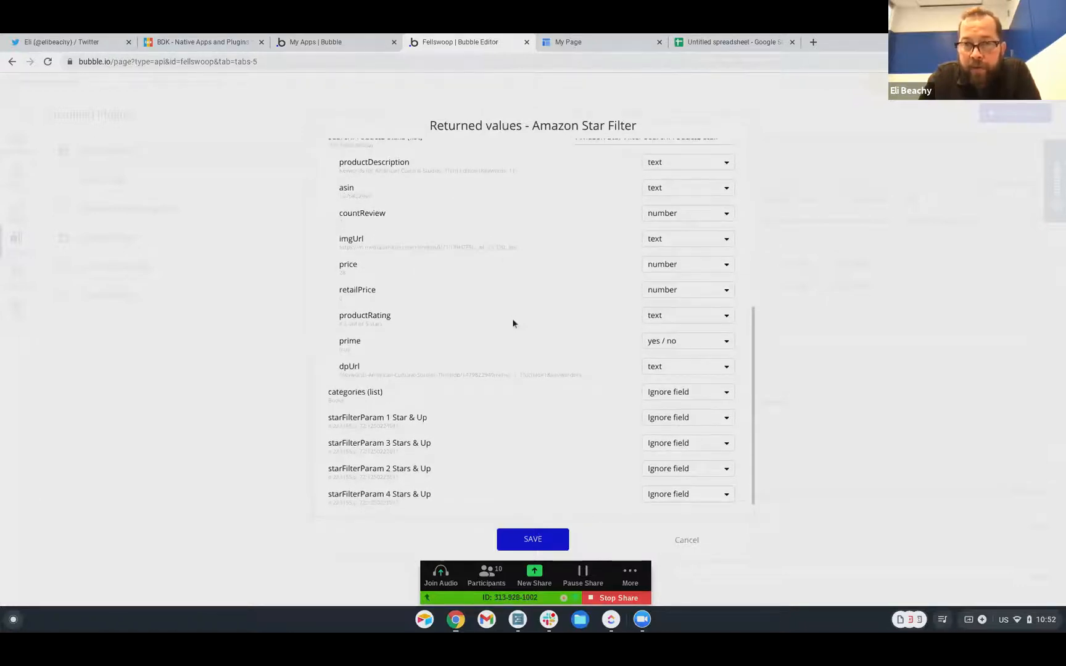
left_click(689, 546)
scroll(812, 331, "up", 2)
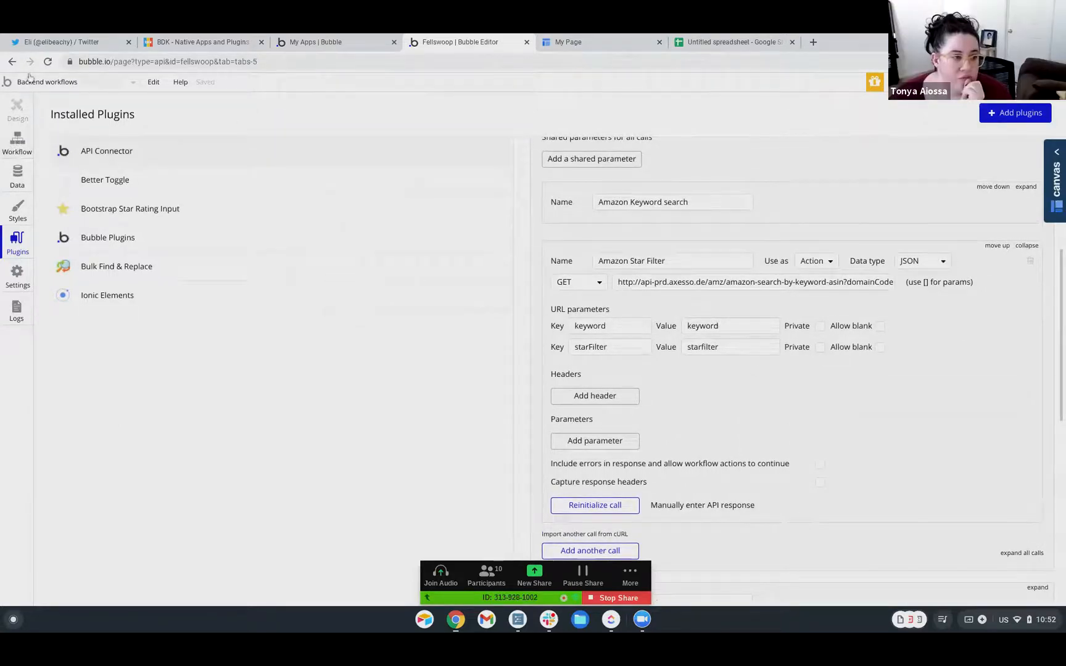
In Backend workflows, insert an empty action before step 5, then dismiss the action list
left_click(17, 144)
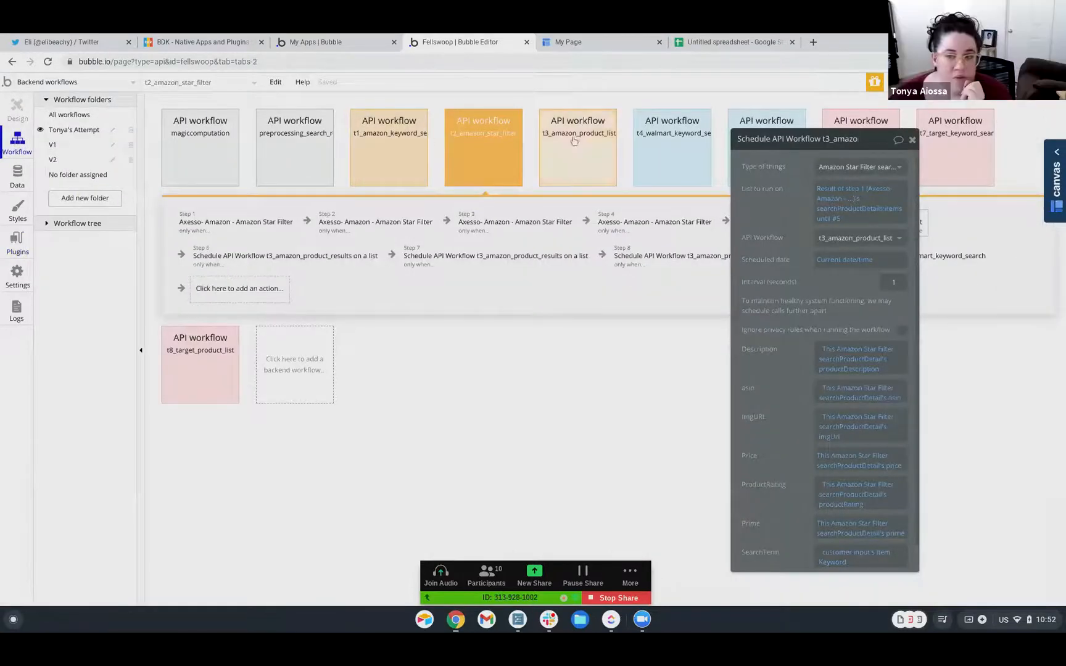
left_click_drag(867, 142, 529, 87)
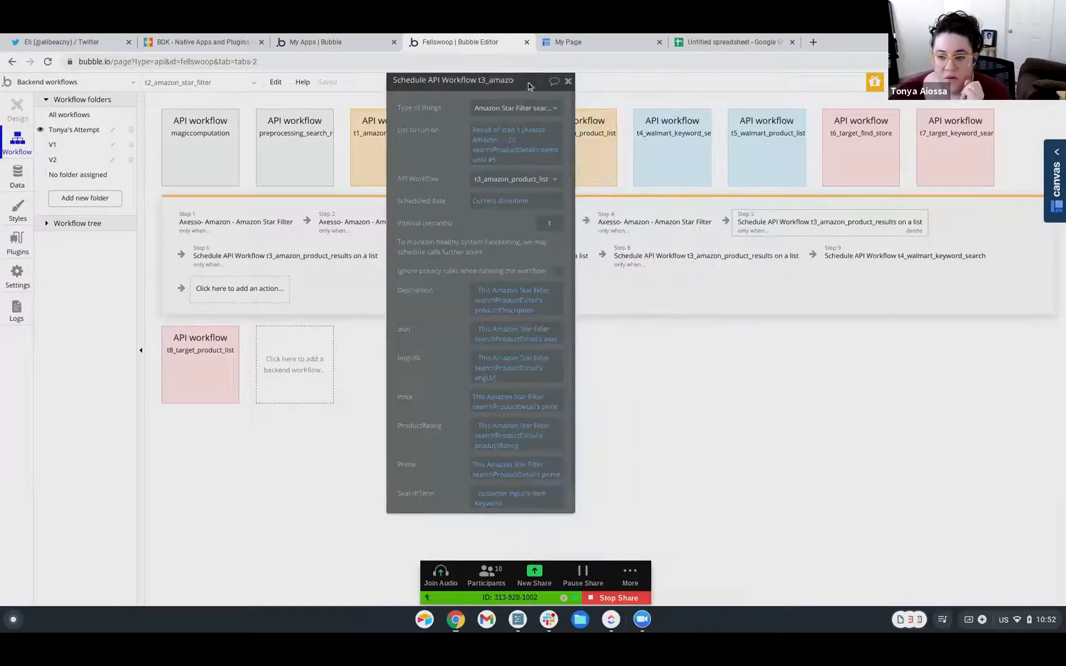
right_click(803, 224)
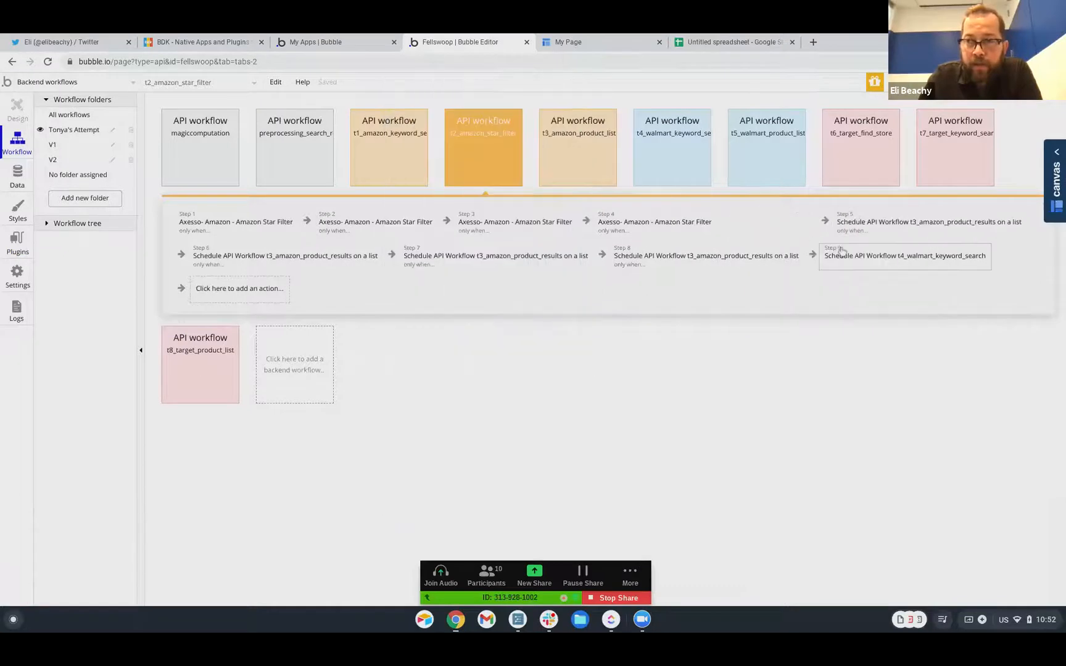
left_click(842, 247)
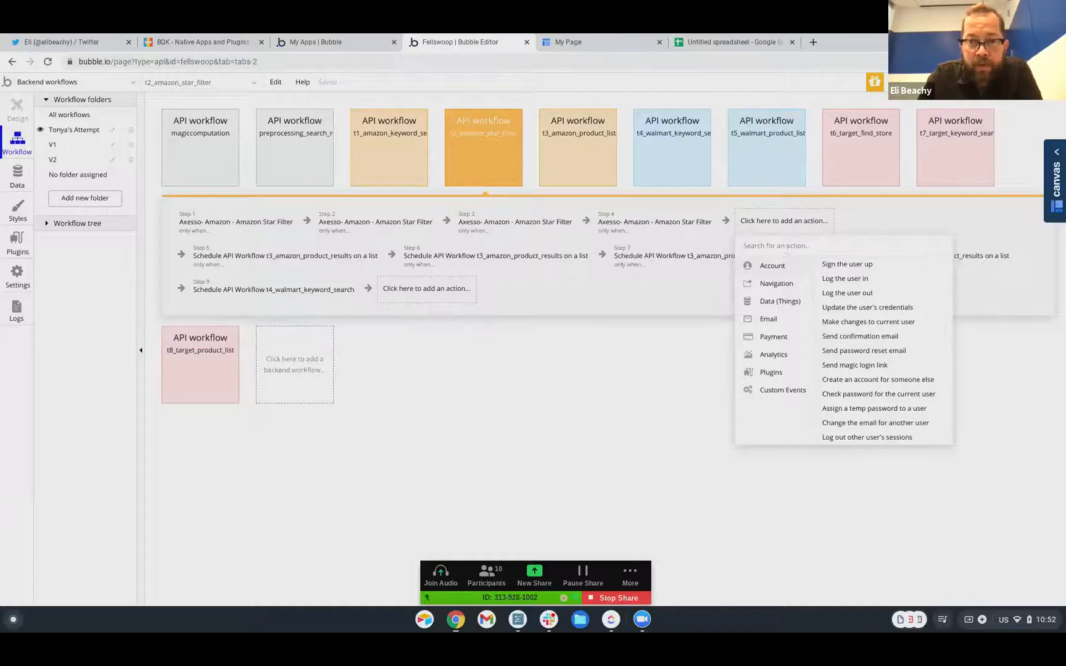
left_click(489, 367)
Create a new API workflow named testing_recursive_wa
left_click(295, 244)
left_click(393, 288)
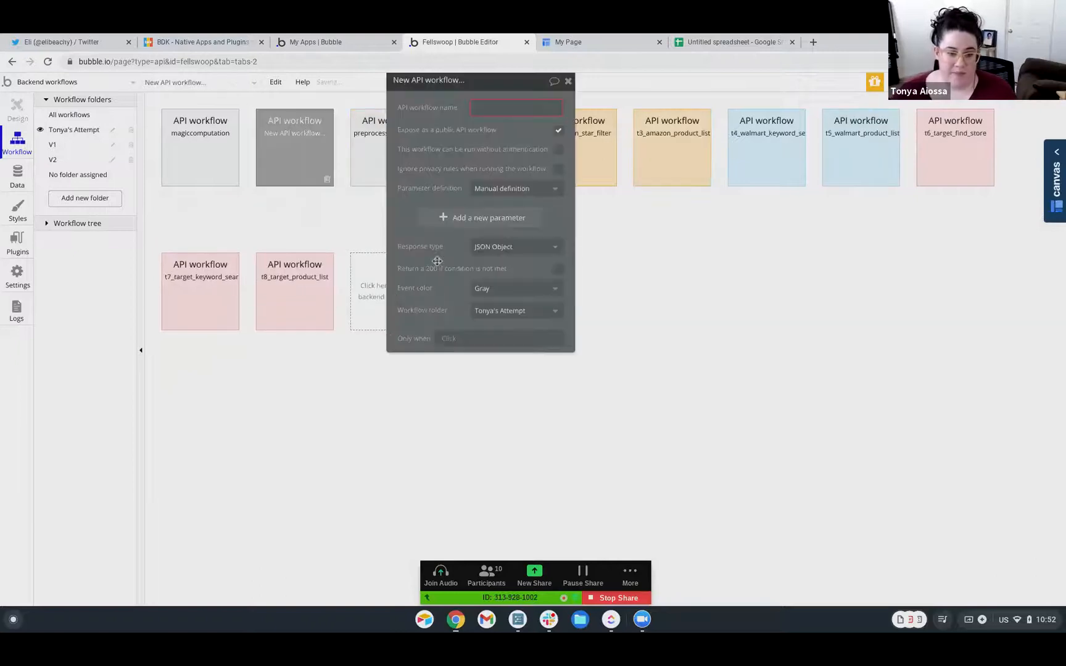
left_click(501, 106)
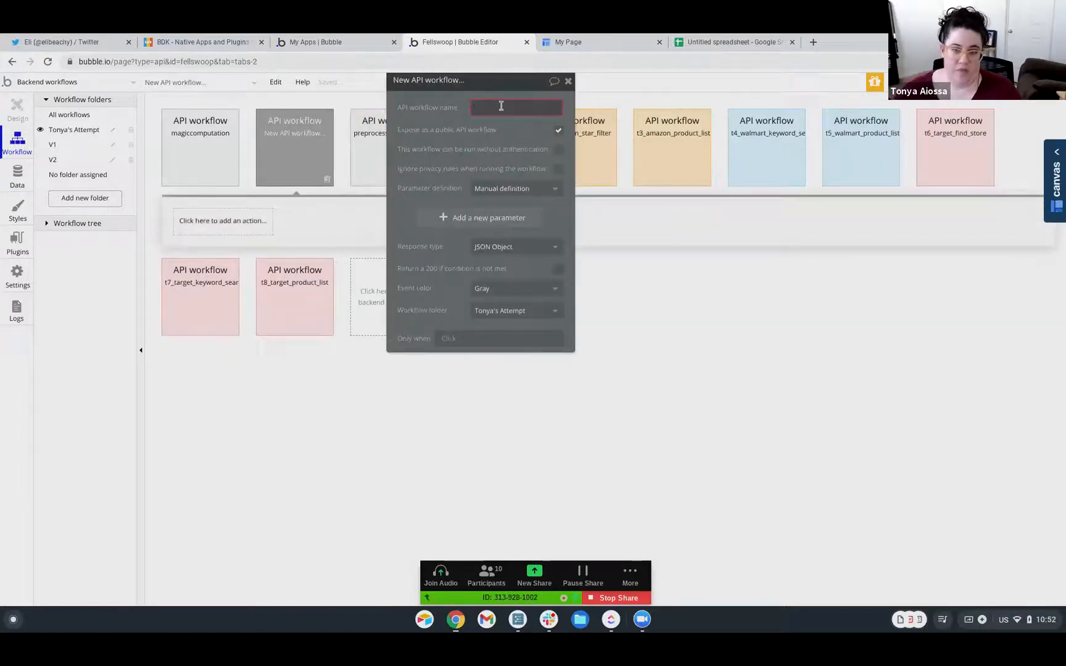
type("testing")
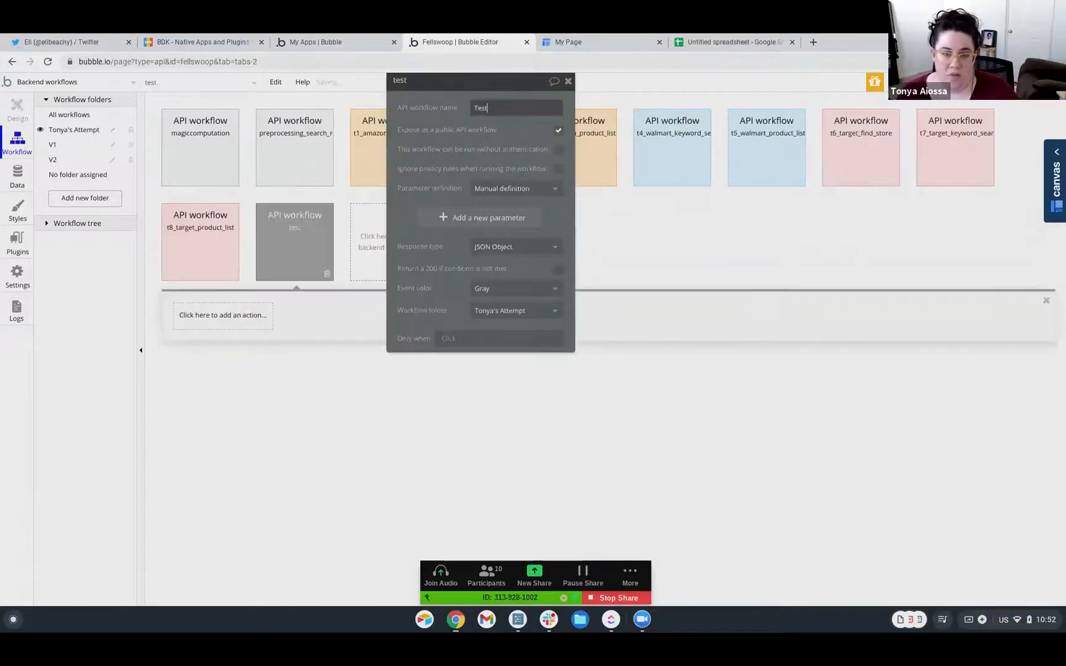
key("BackSpace")
key("BackSpace")
key("BackSpace")
key("BackSpace")
key("BackSpace")
key("BackSpace")
key("BackSpace")
type("testing")
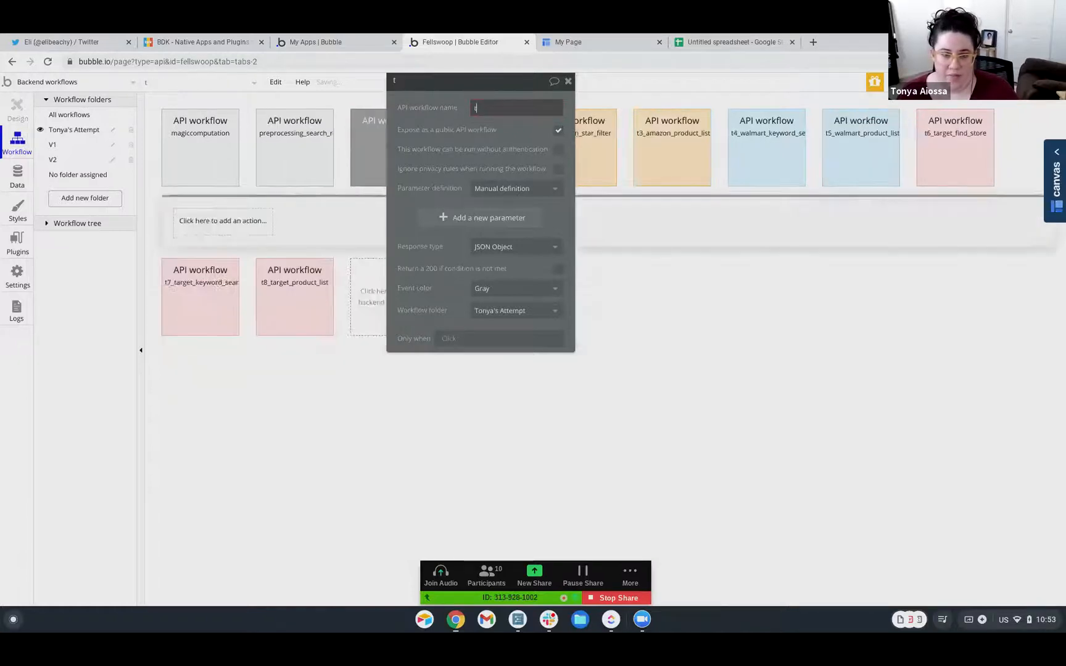
type("_recur")
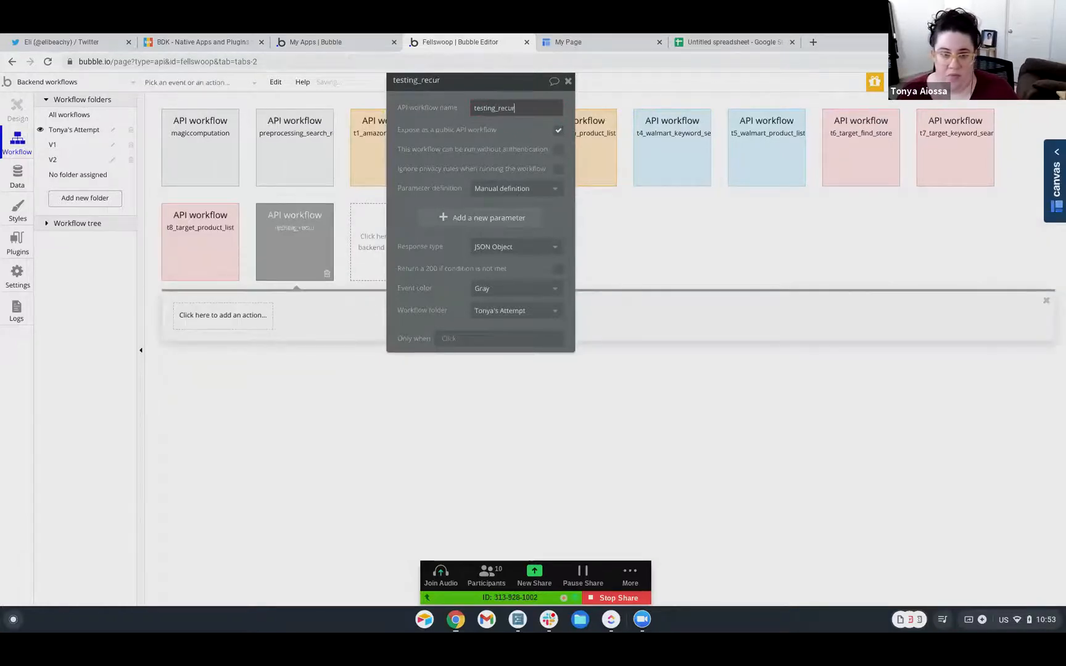
type("sive_wa")
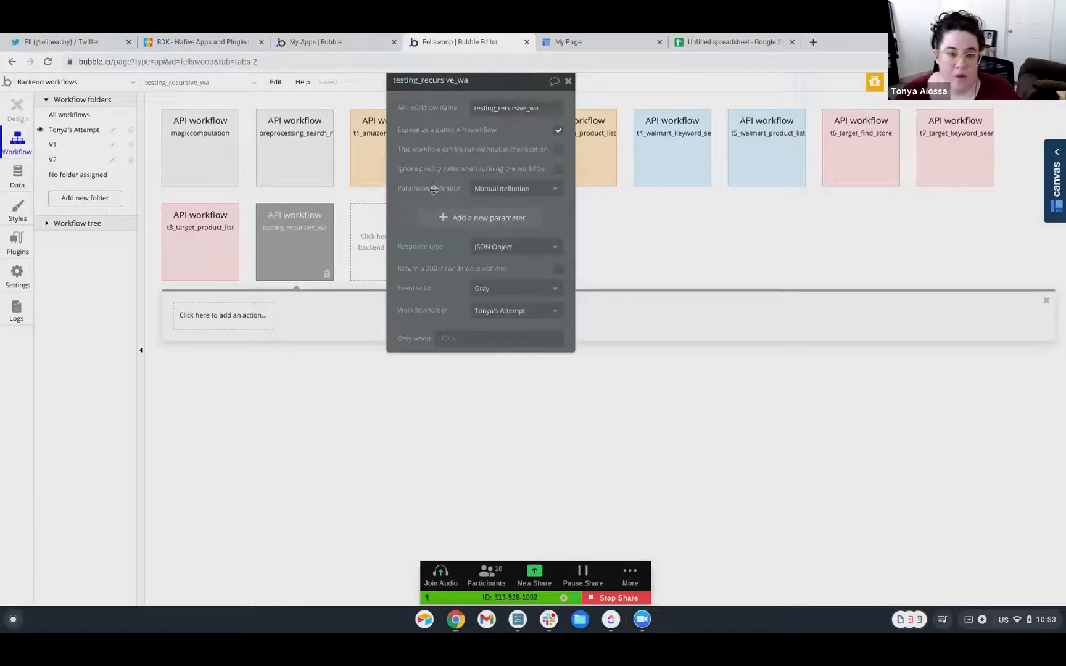
Add a workflow parameter with key 'api data' and bring up its type choices
left_click(460, 219)
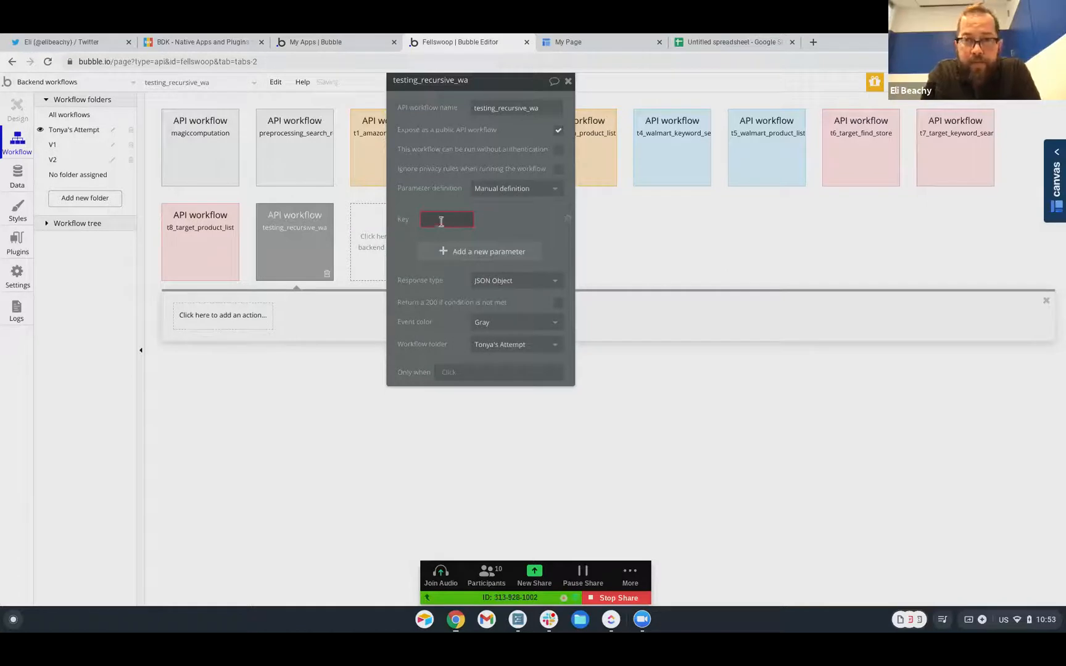
left_click(441, 221)
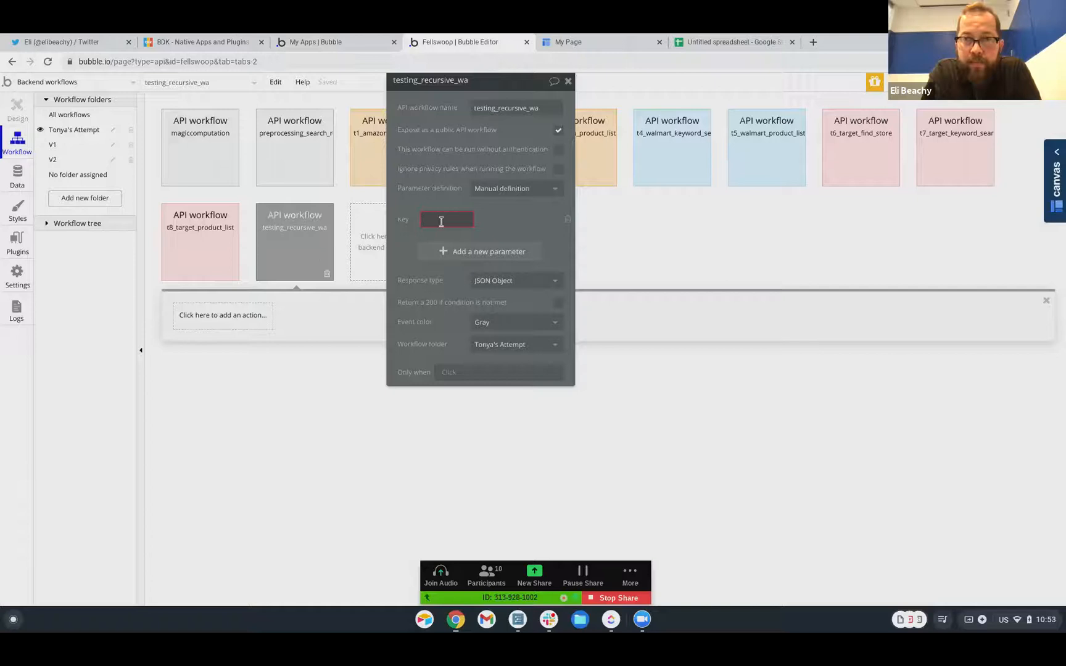
type("data")
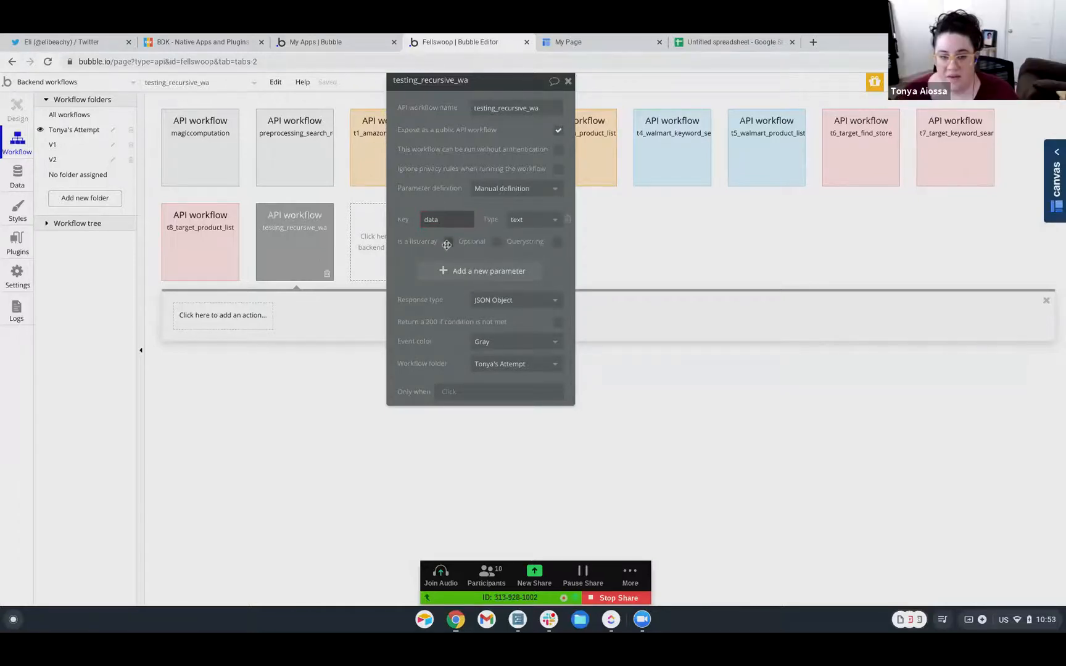
double_click(452, 213)
type("ap")
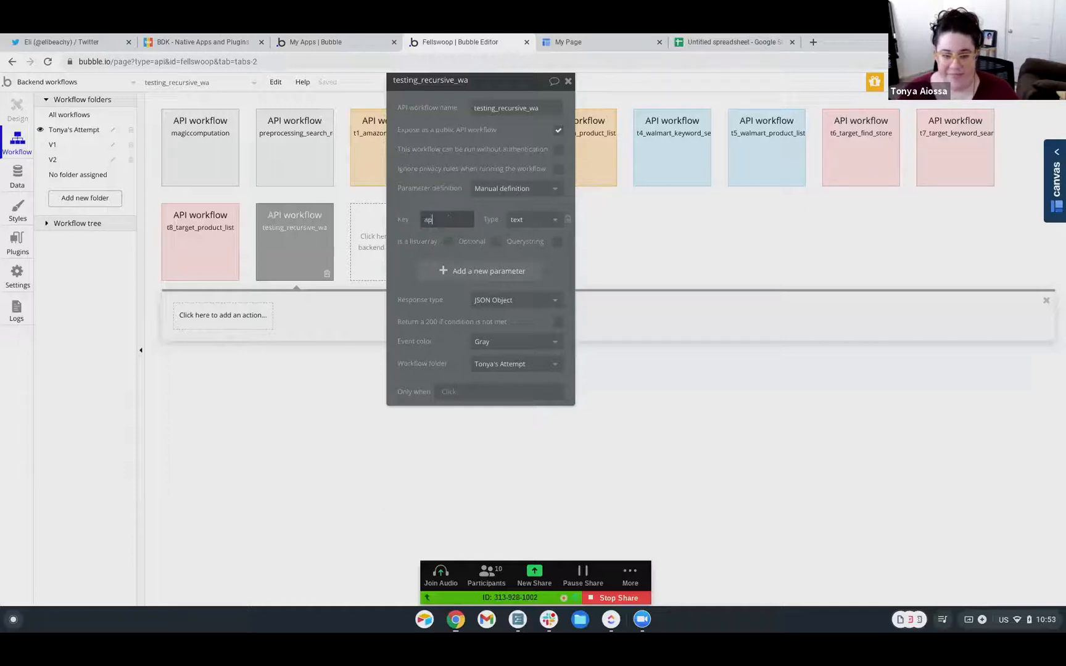
type("i data")
left_click(530, 221)
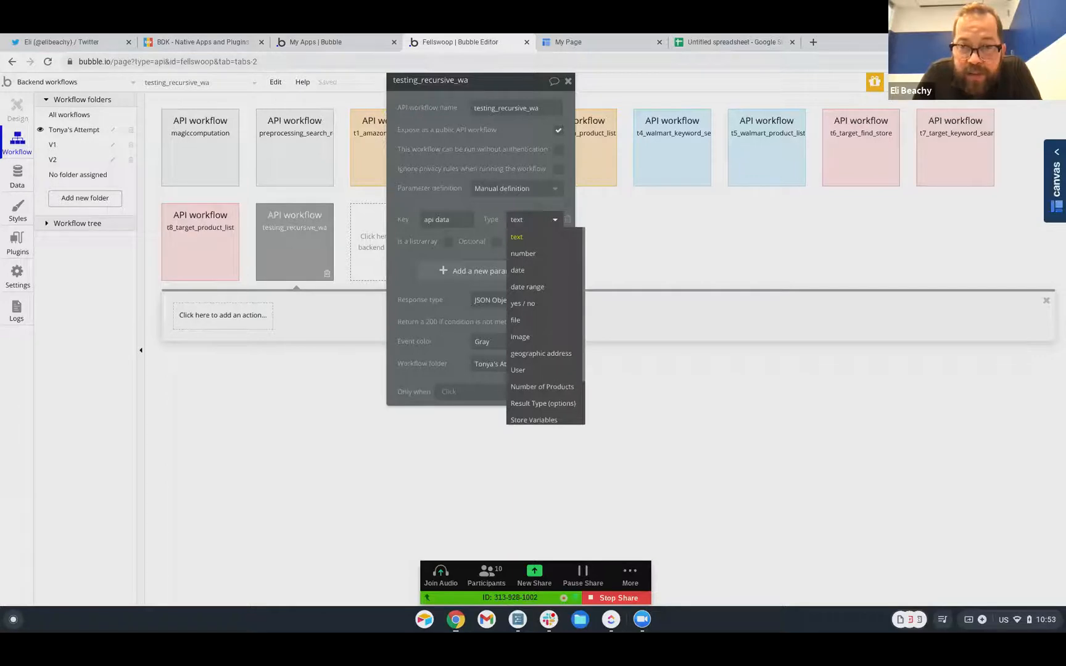
scroll(539, 292, "down", 2)
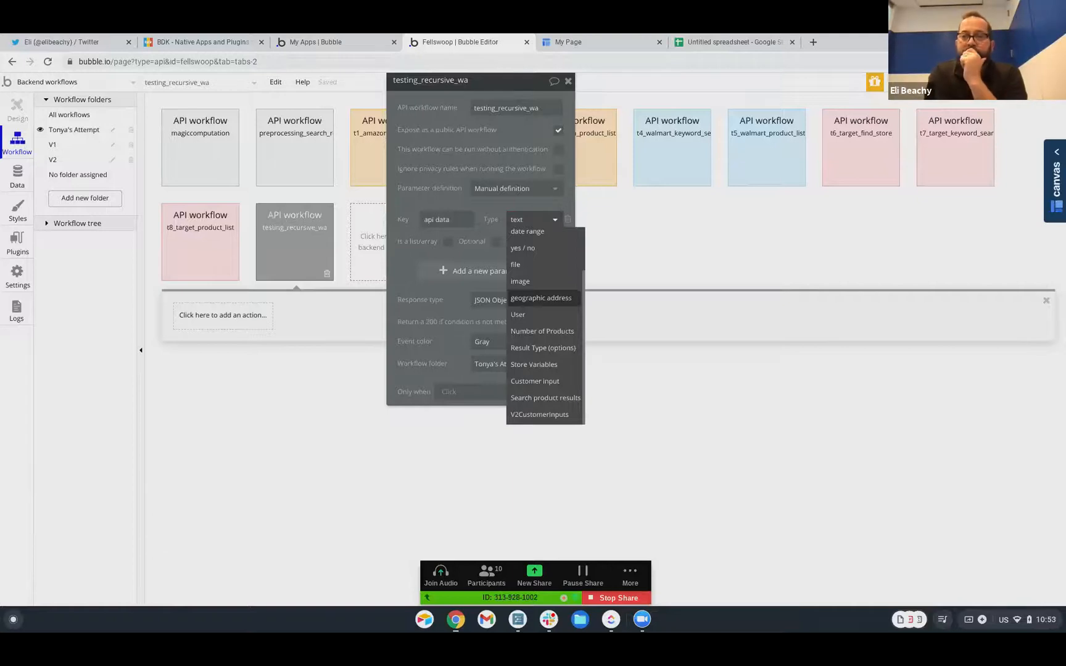
scroll(540, 295, "up", 1)
scroll(540, 295, "up", 3)
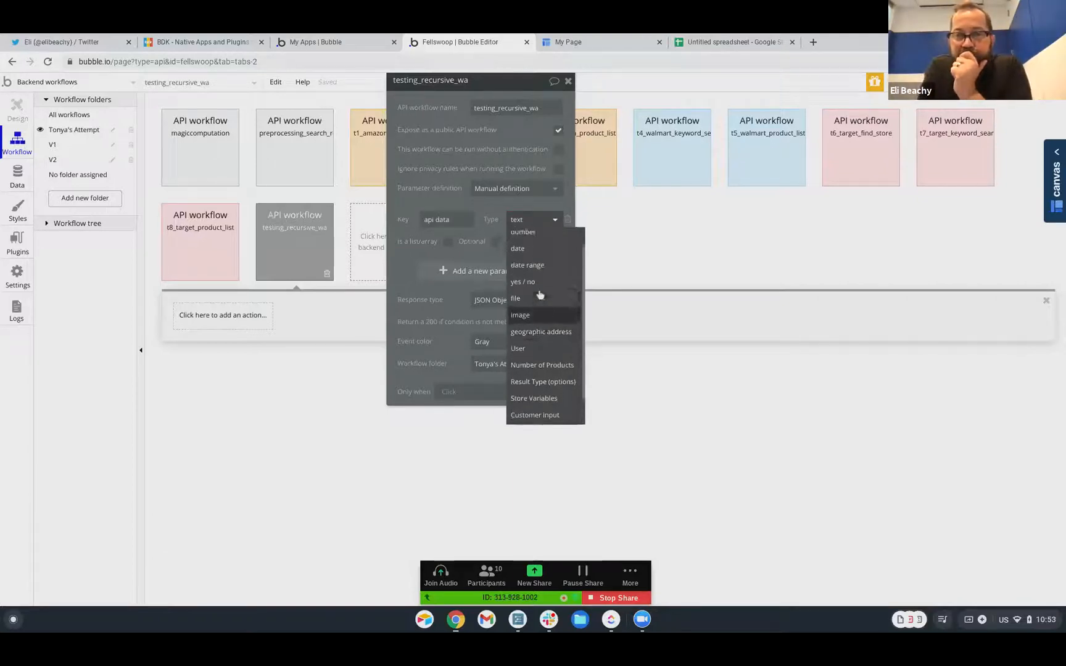
scroll(540, 295, "up", 2)
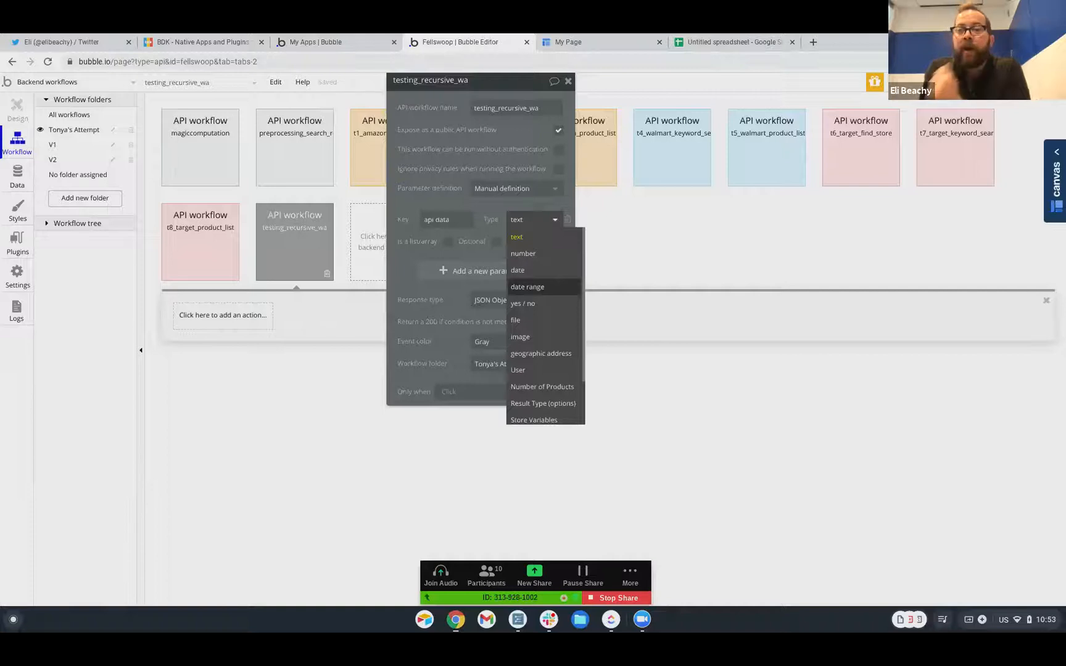
scroll(540, 295, "down", 3)
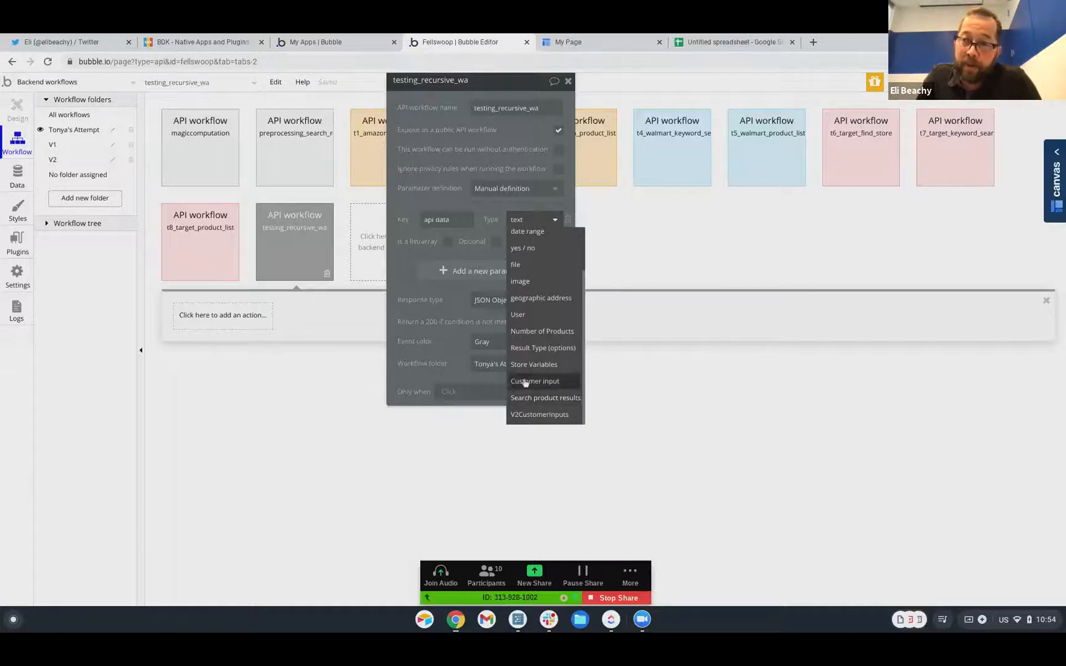
left_click(459, 255)
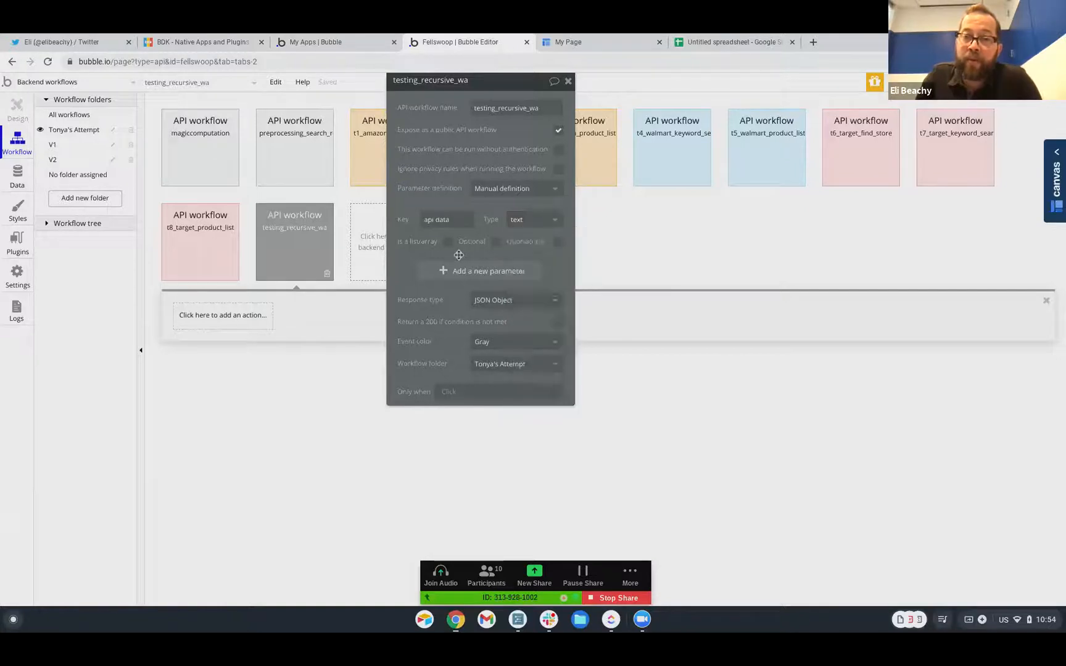
left_click_drag(496, 86, 676, 147)
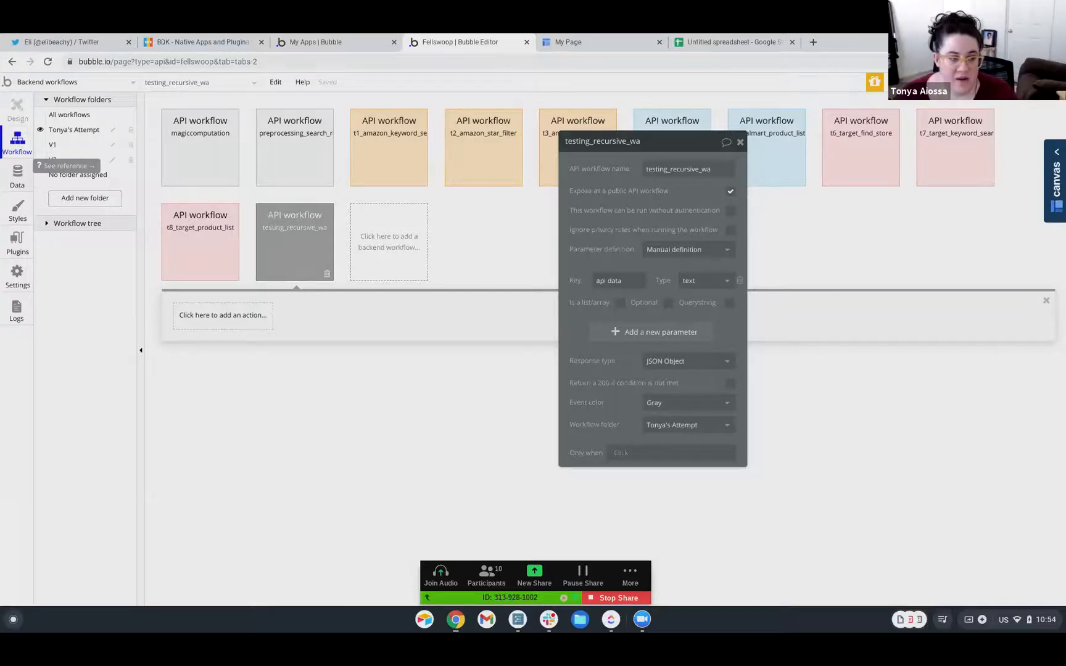
Create a new data type named Log
left_click(17, 176)
left_click(87, 123)
left_click(203, 289)
type("Log")
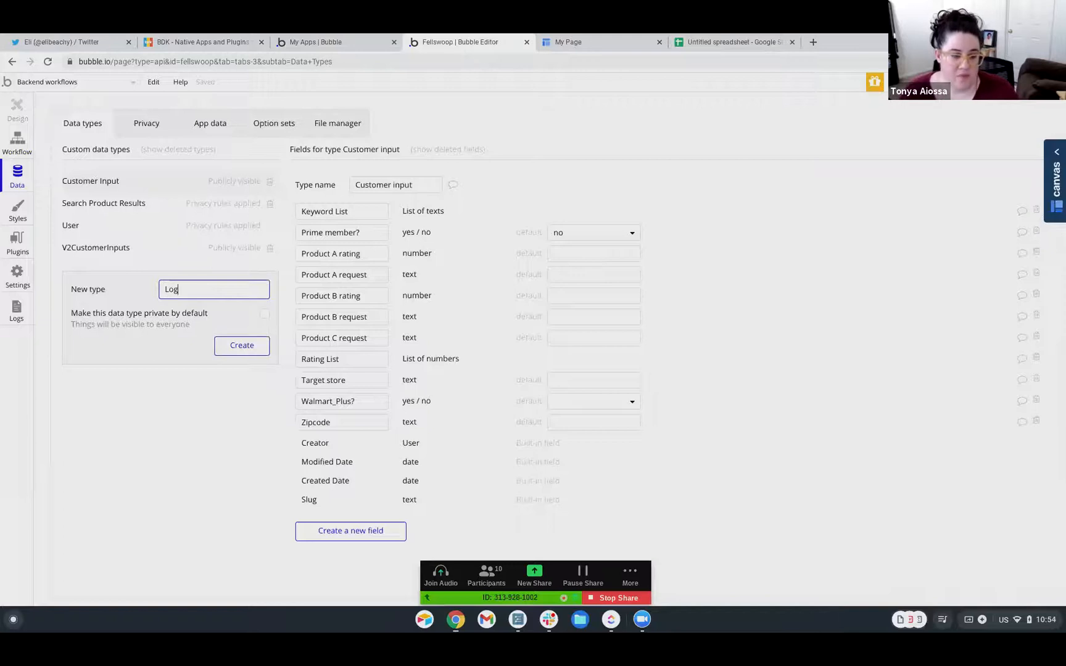
key("Return")
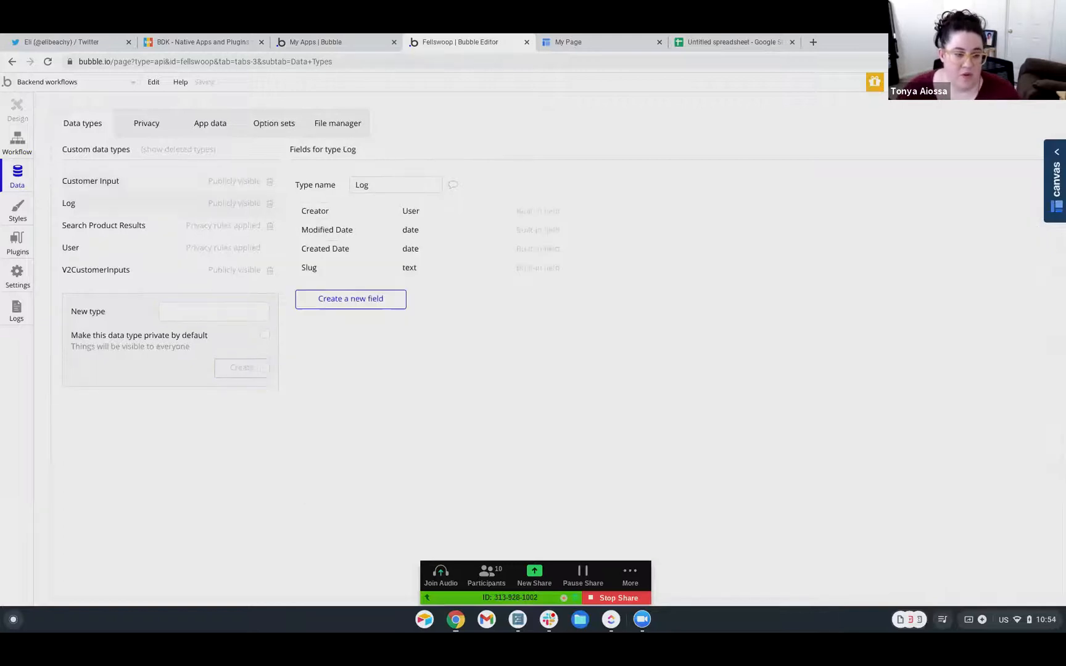
Add a 'data' field to Log holding a list of Amazon Star Filter searchProductDetails
left_click(336, 302)
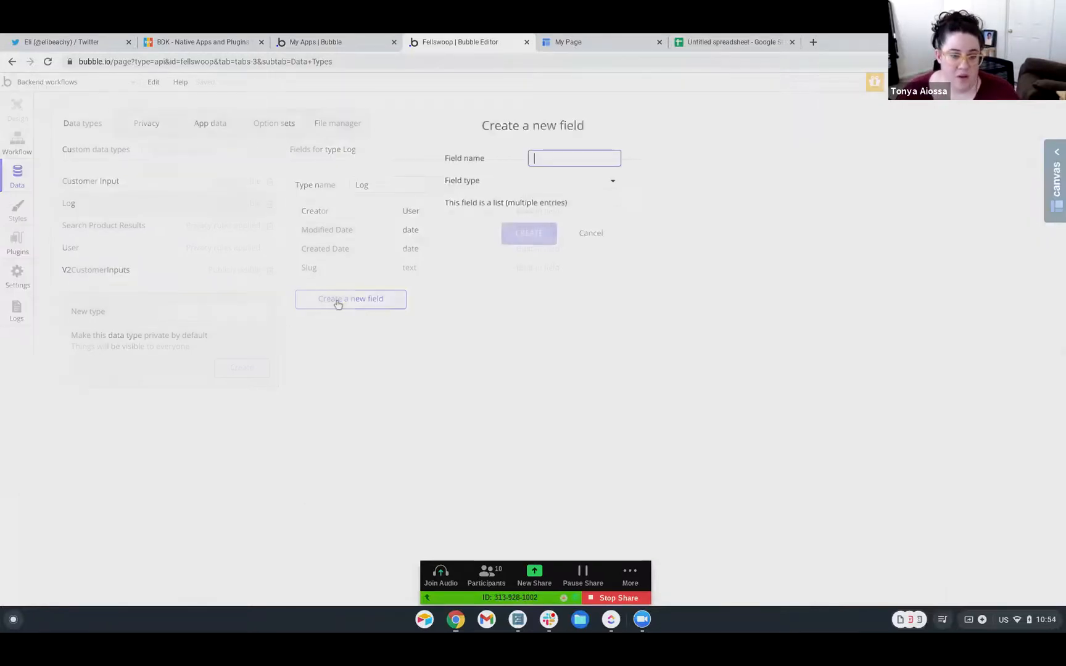
type("data")
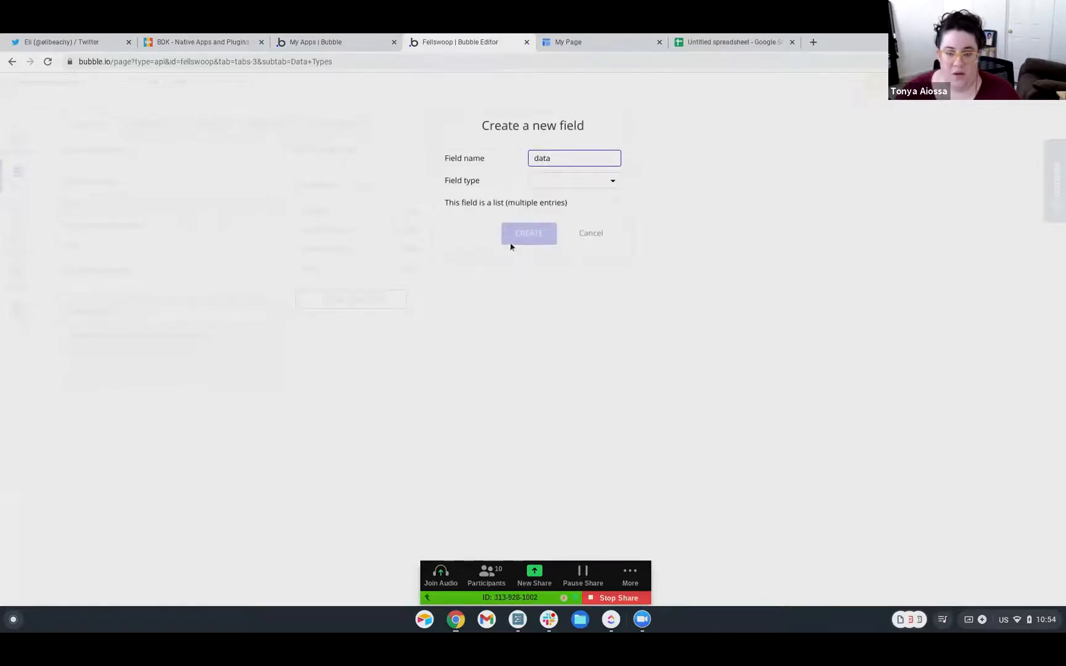
left_click(578, 183)
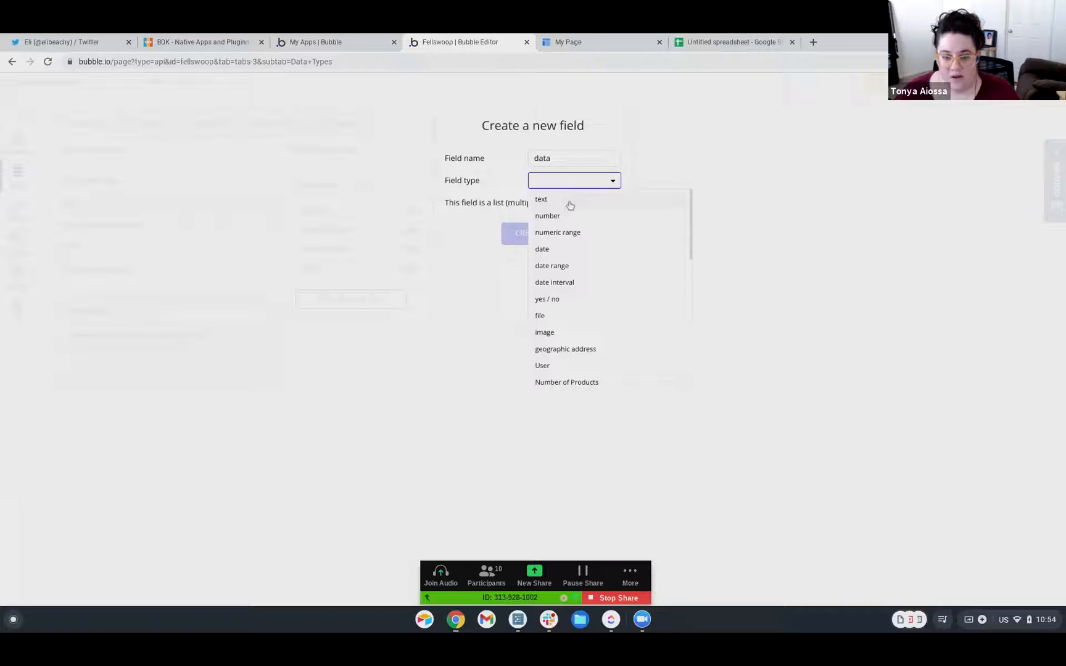
scroll(572, 245, "down", 3)
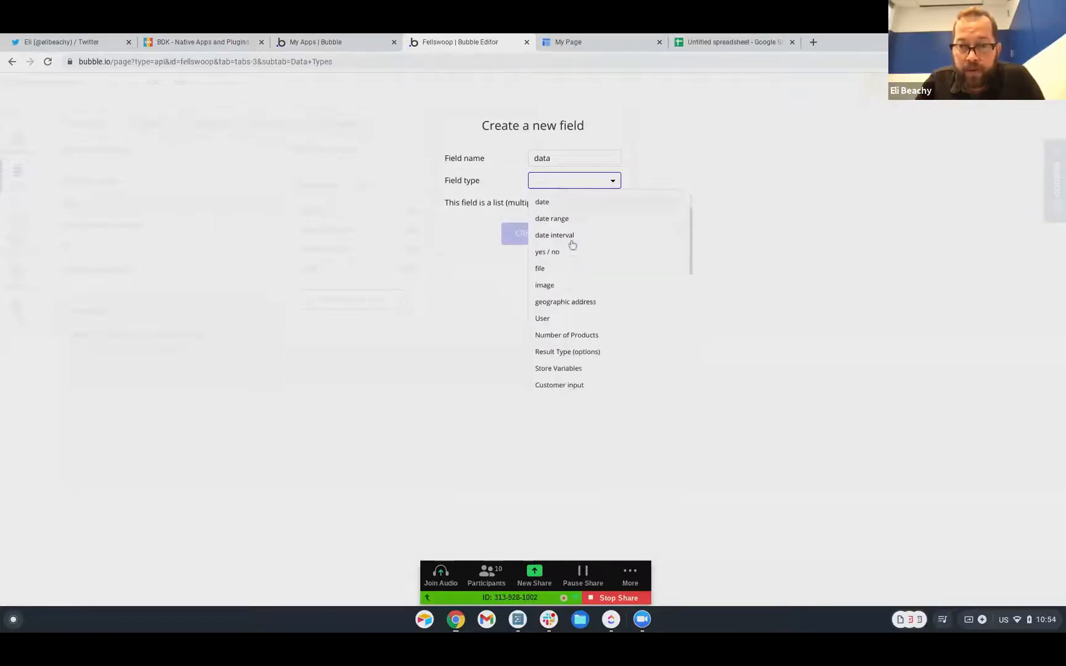
scroll(573, 245, "down", 3)
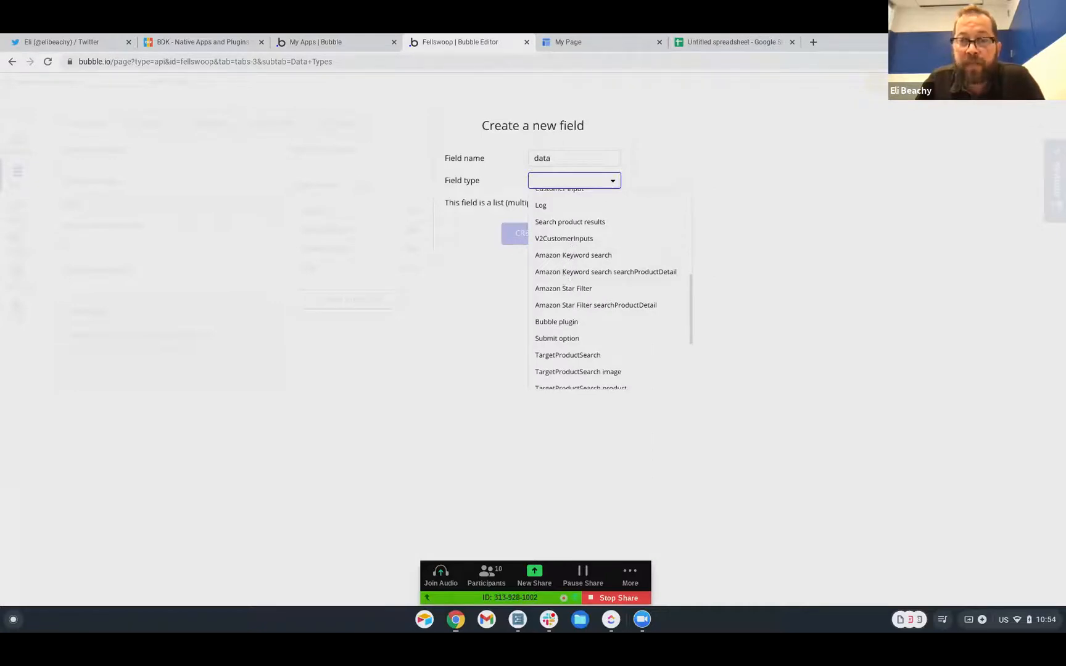
left_click(568, 307)
left_click(616, 204)
left_click(546, 236)
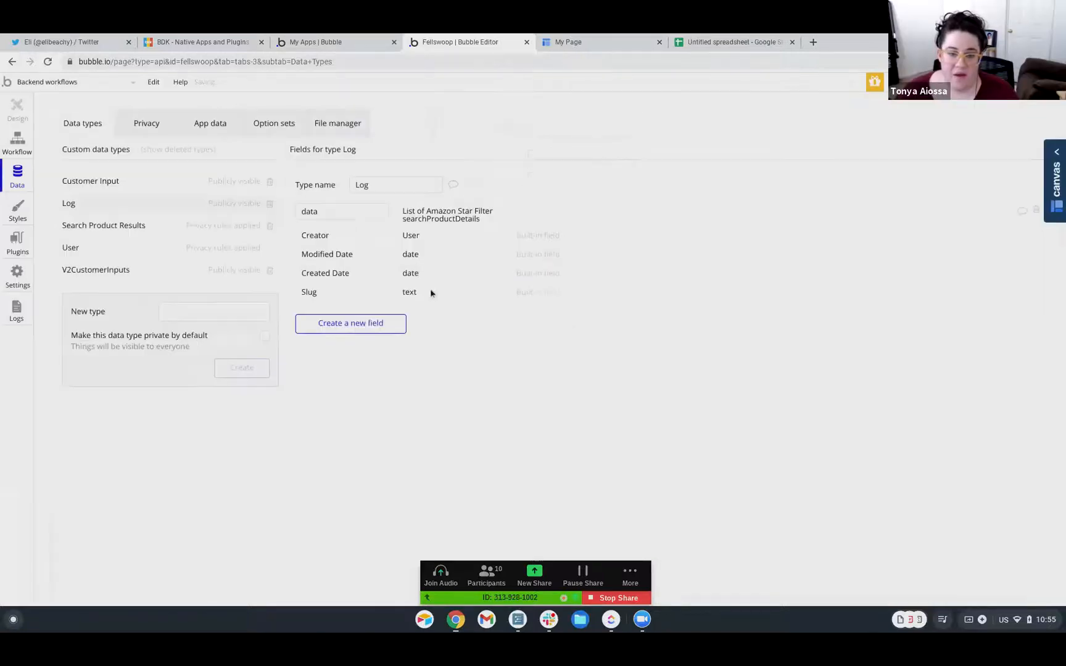
Add a 'number' field of type number to Log, then return to backend workflows
left_click(370, 322)
type("num")
left_click(540, 181)
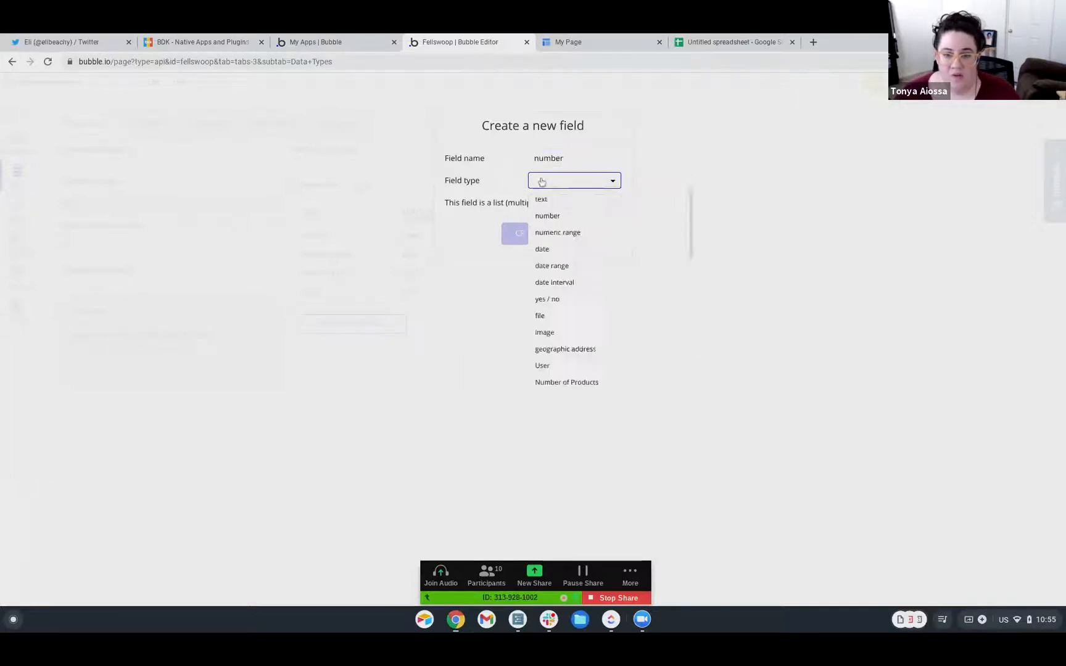
left_click(541, 216)
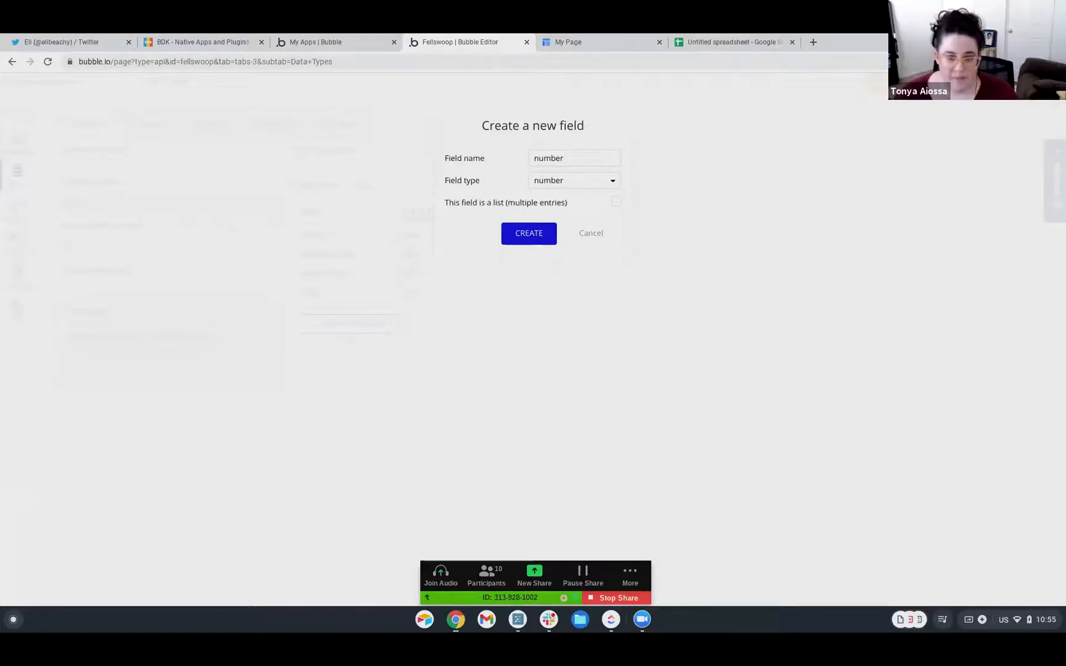
left_click(540, 238)
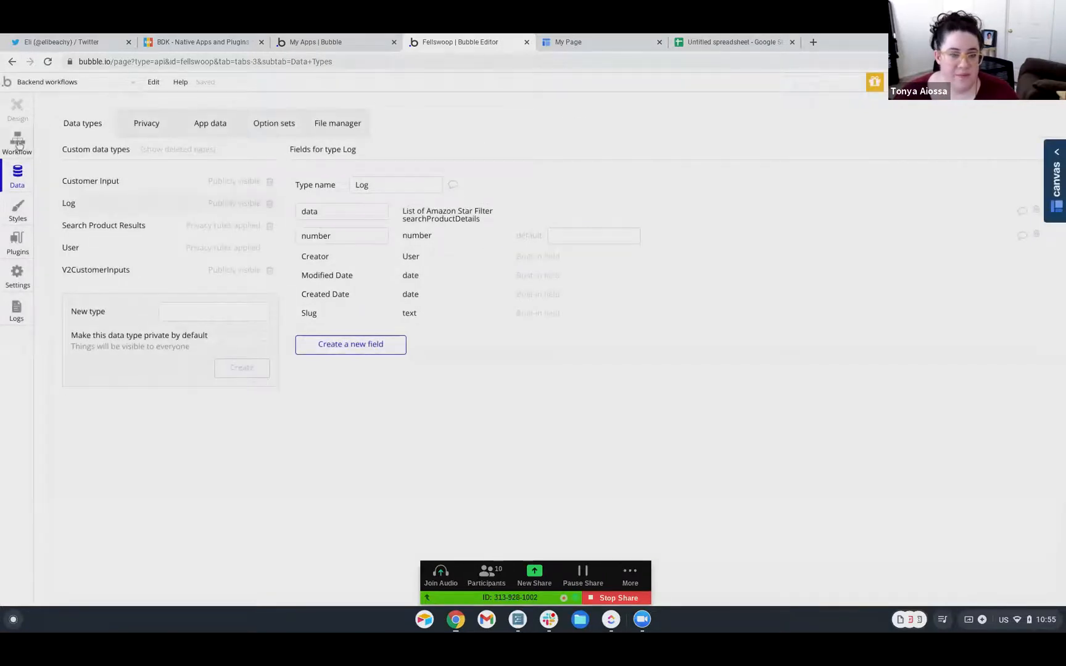
left_click(17, 142)
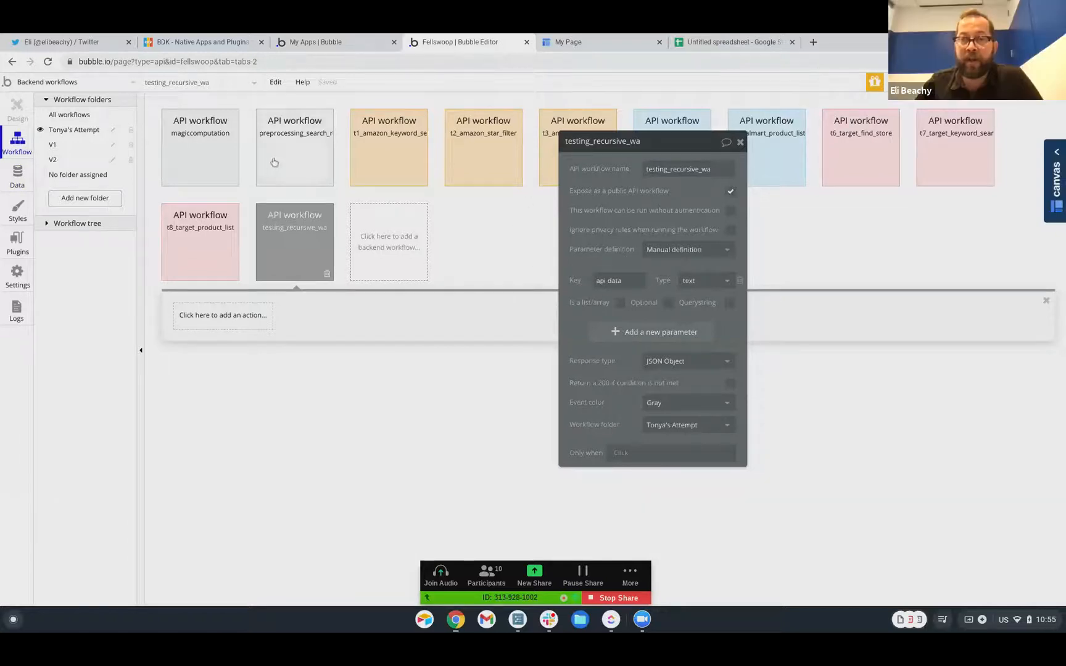
Delete the 'api data' parameter and add a 'round' parameter of type number
left_click_drag(678, 142, 591, 207)
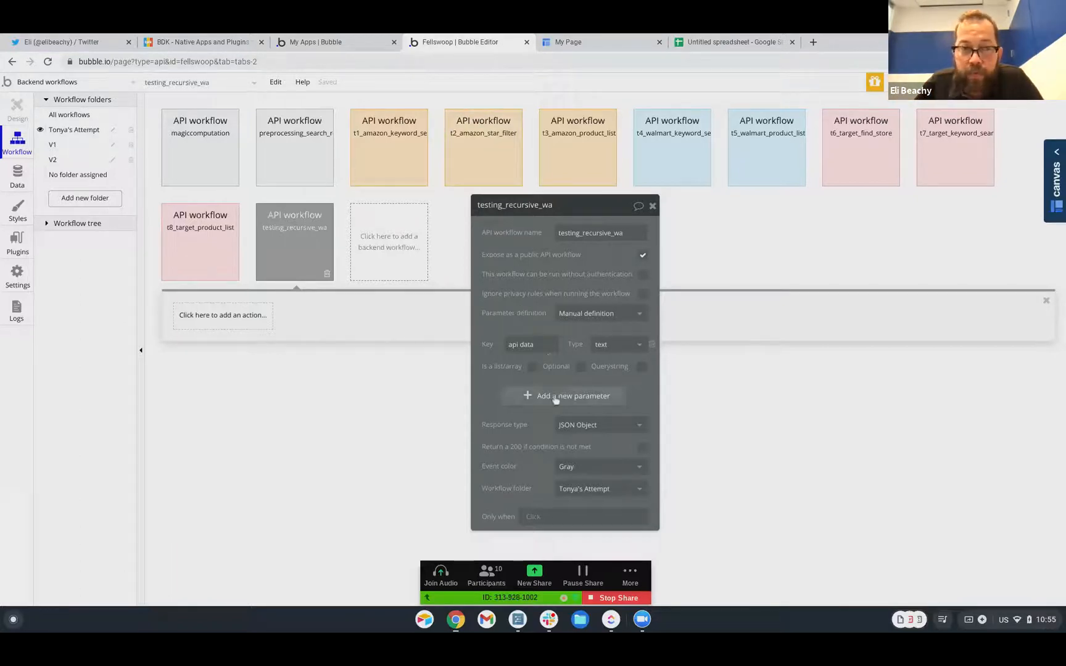
left_click(652, 344)
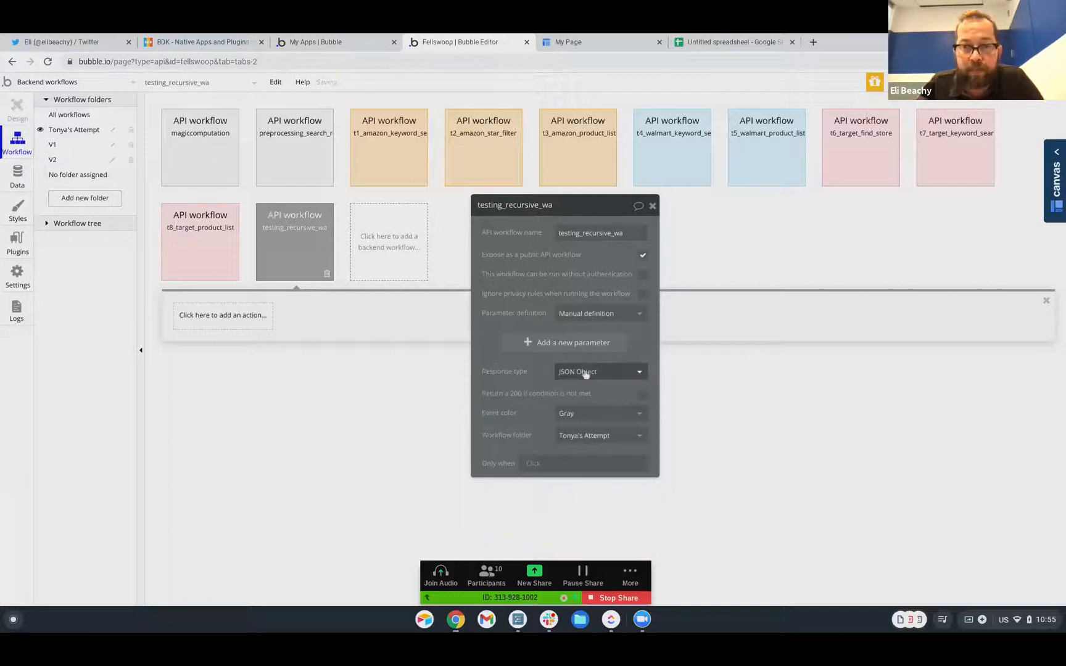
left_click(556, 349)
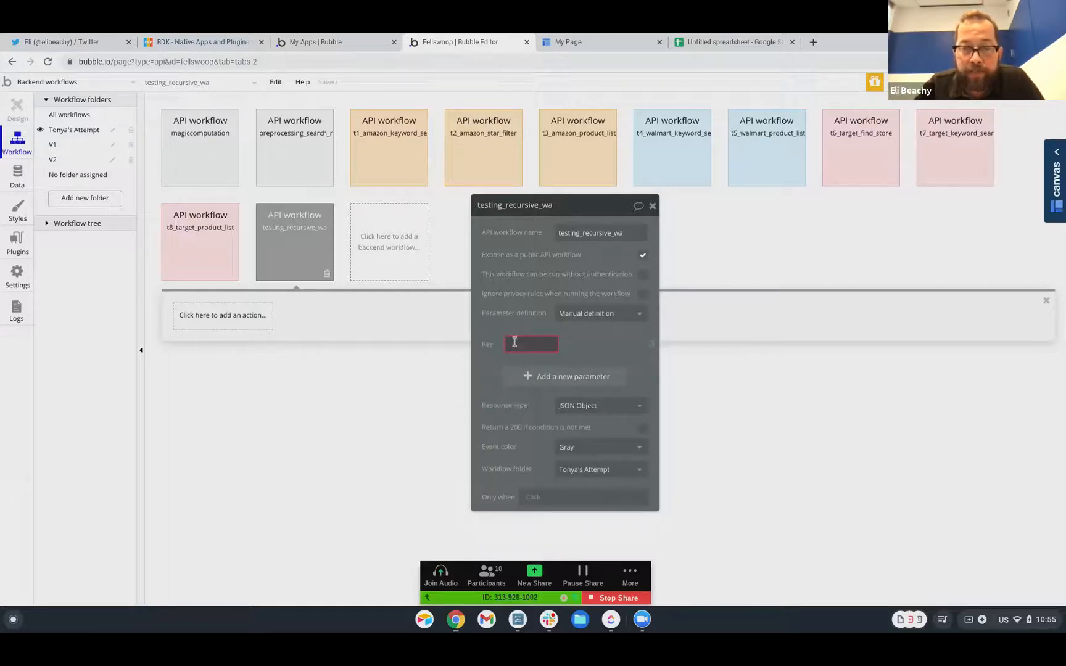
type("round")
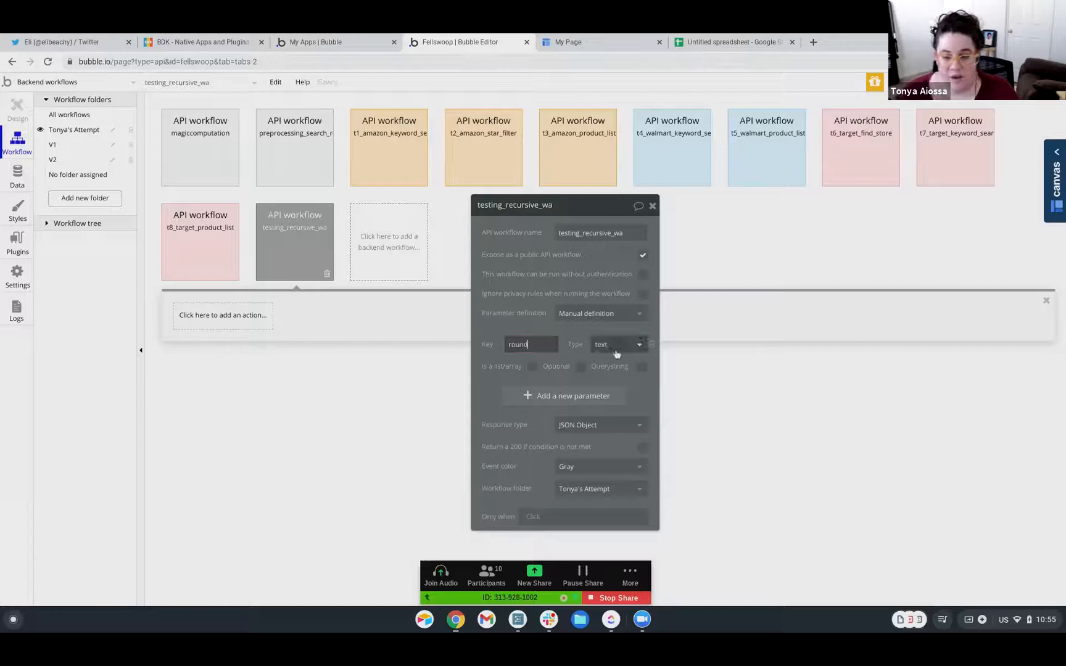
left_click(617, 345)
scroll(614, 453, "down", 3)
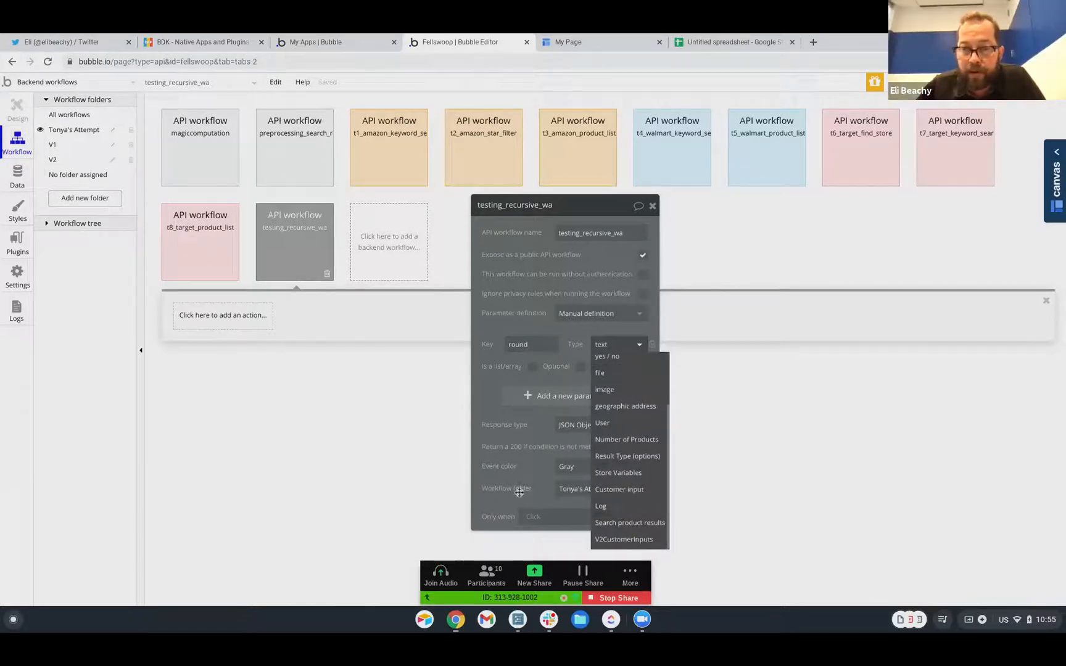
left_click(525, 357)
left_click(604, 352)
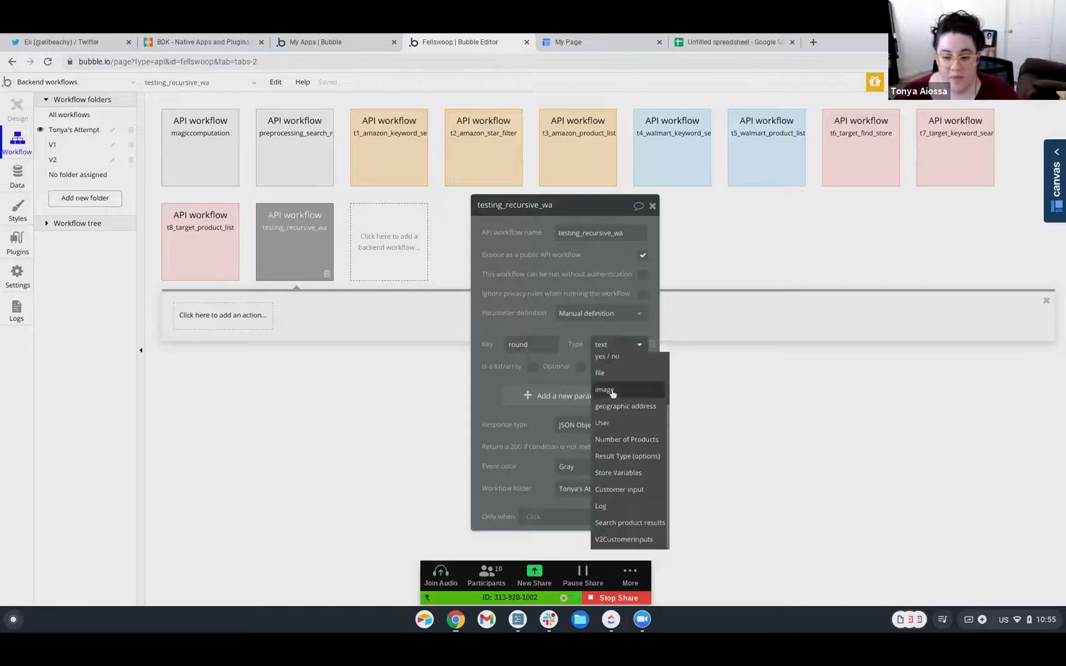
scroll(609, 420, "up", 3)
left_click(608, 379)
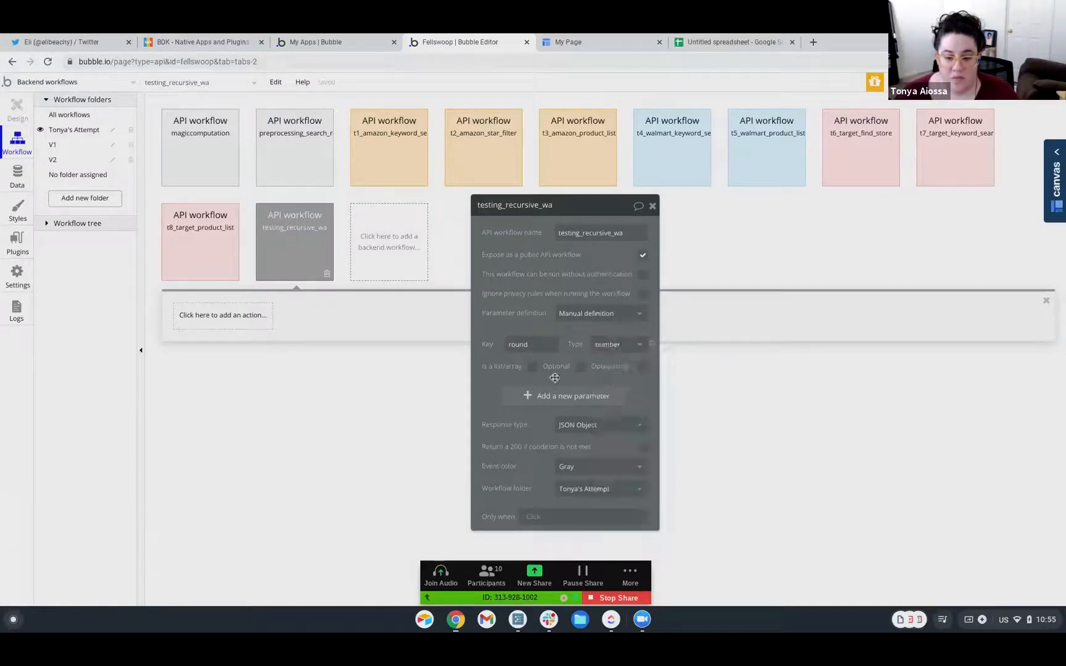
Add a second parameter 'log' of type Log
left_click(542, 398)
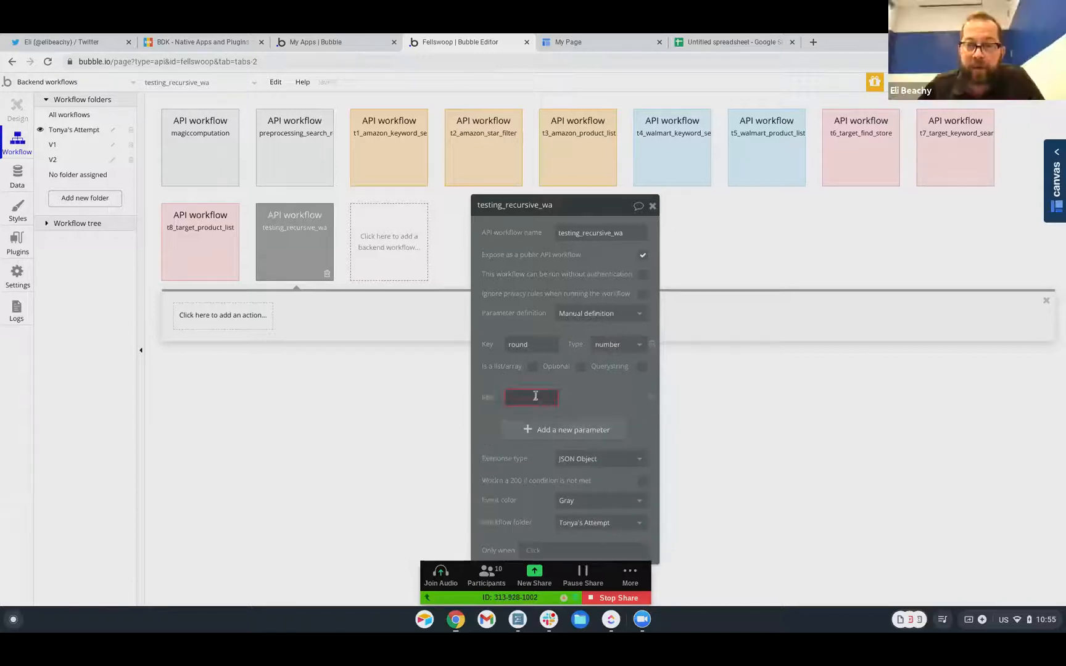
type("log")
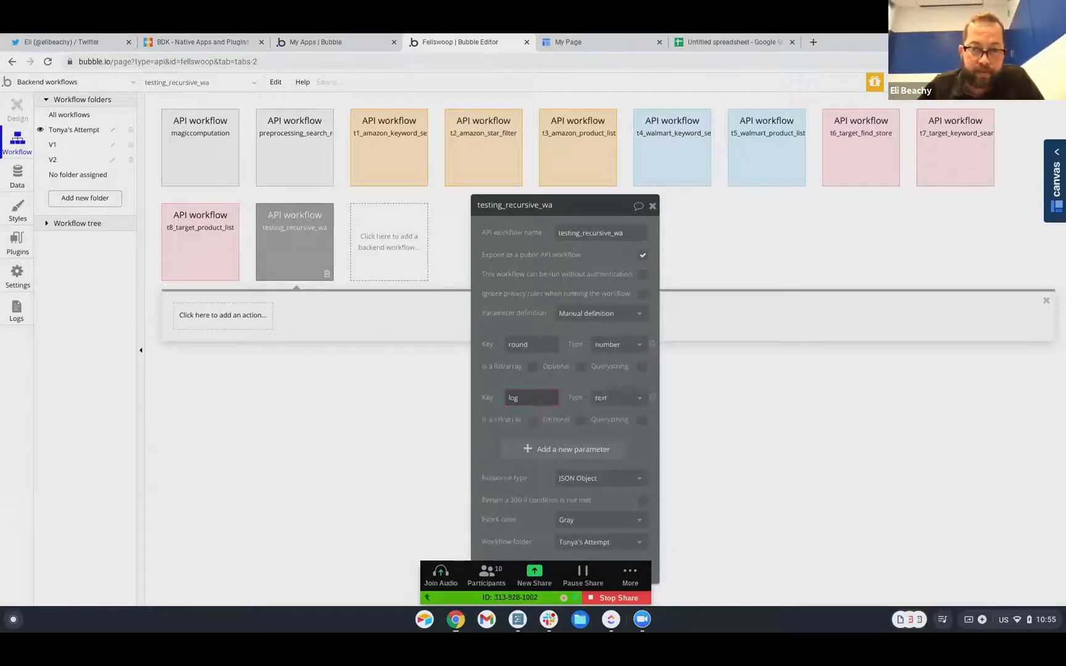
left_click(623, 396)
scroll(623, 481, "down", 5)
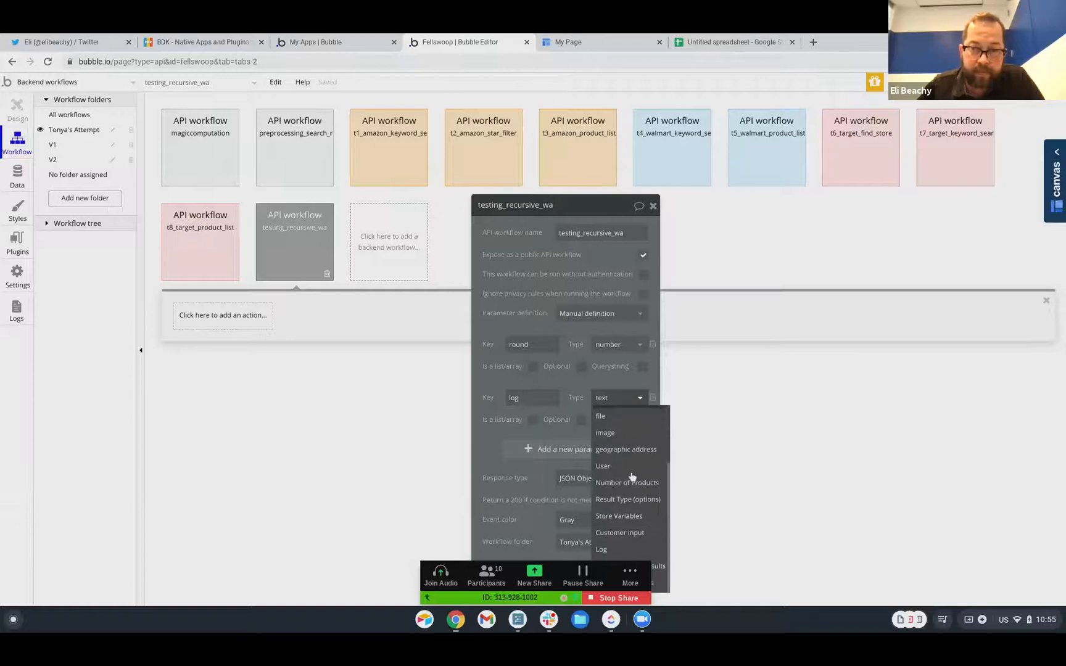
left_click(602, 549)
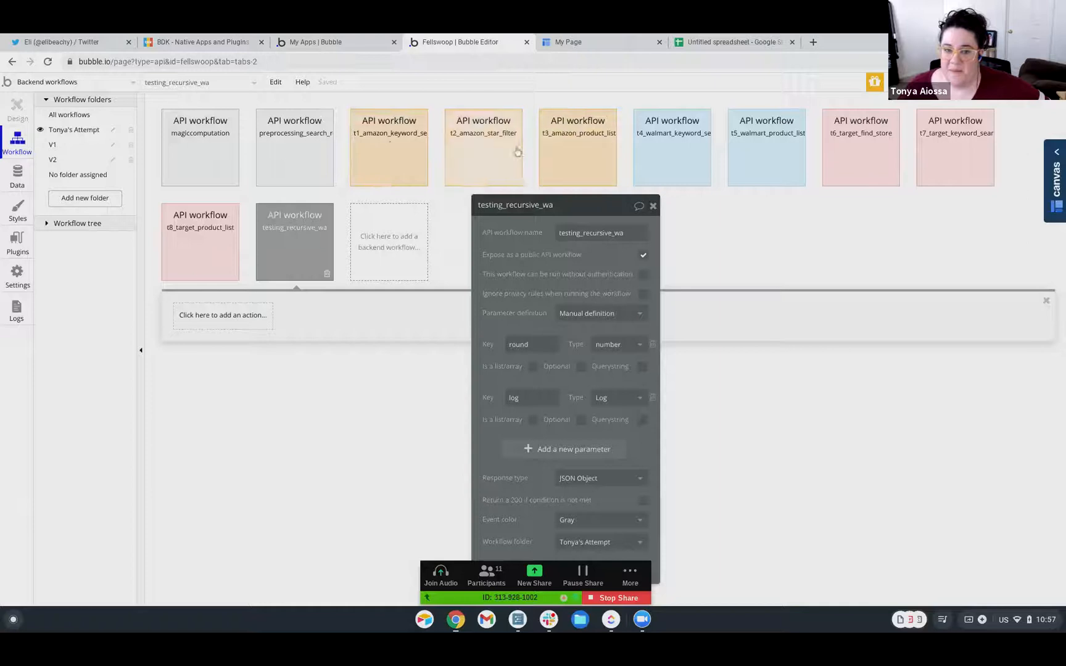
left_click(492, 152)
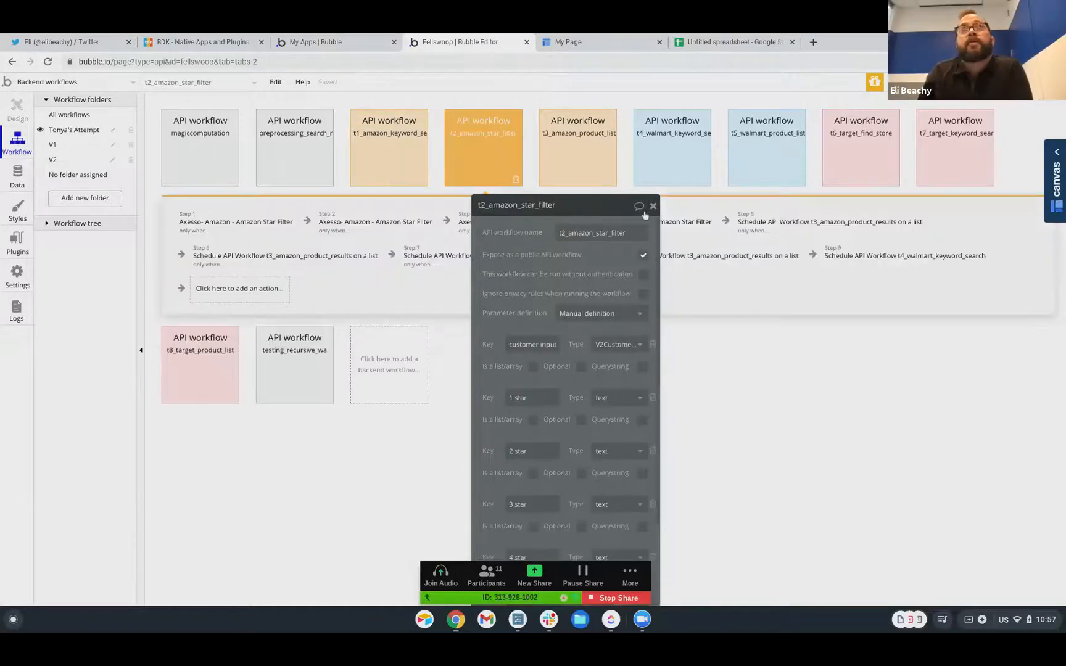
left_click_drag(584, 211, 760, 206)
left_click(318, 378)
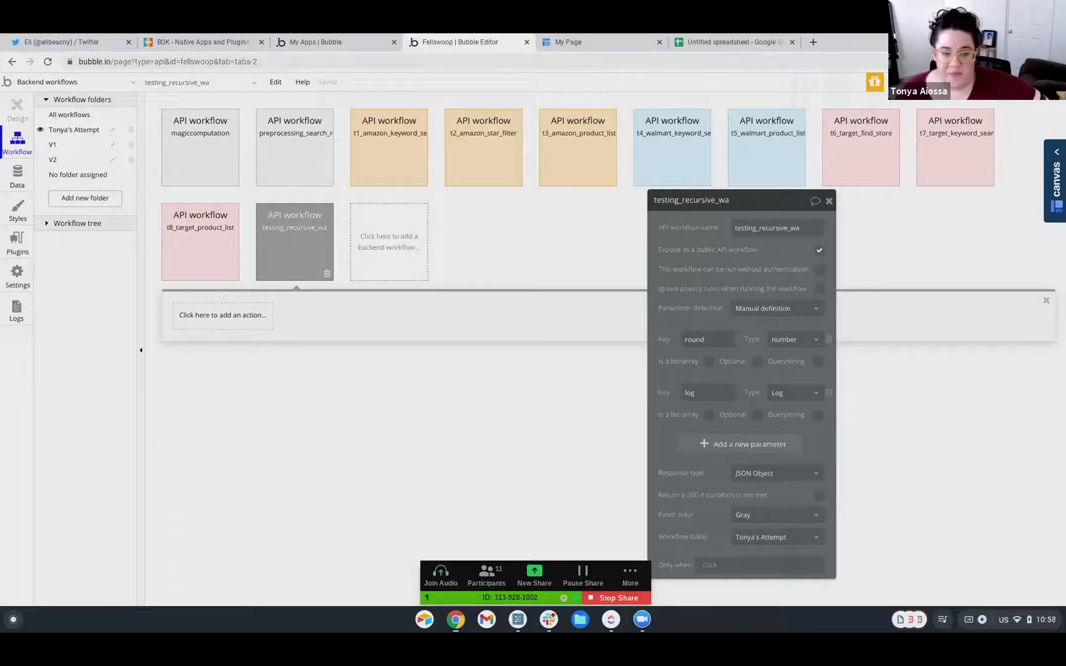
Trash the testing_recursive_wa workflow and stop the Zoom screen share
left_click(327, 273)
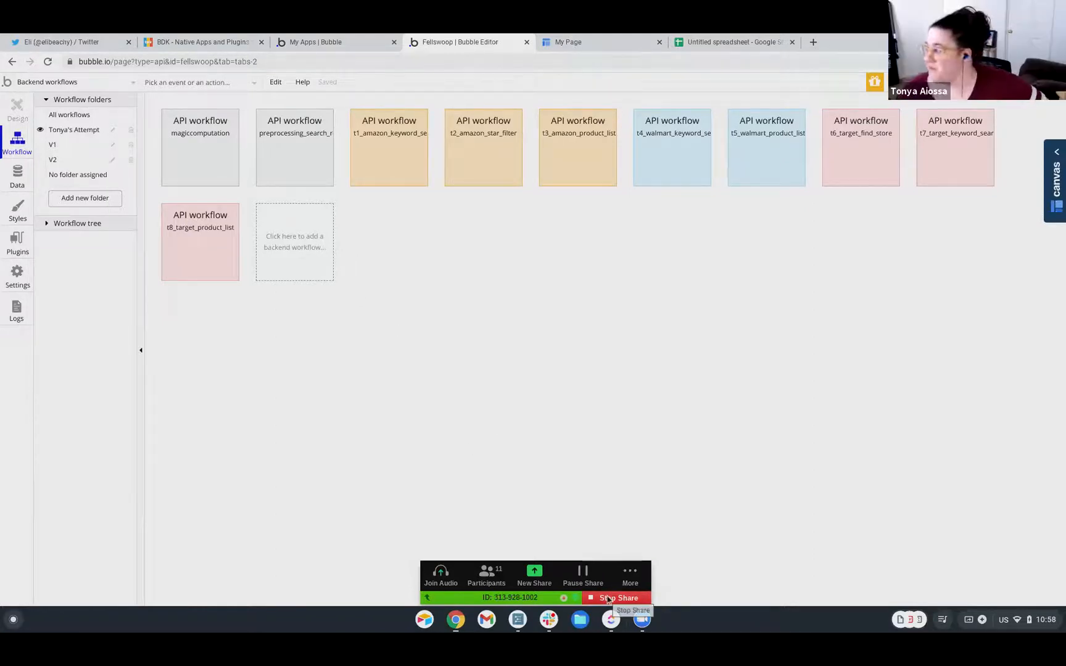
left_click(619, 598)
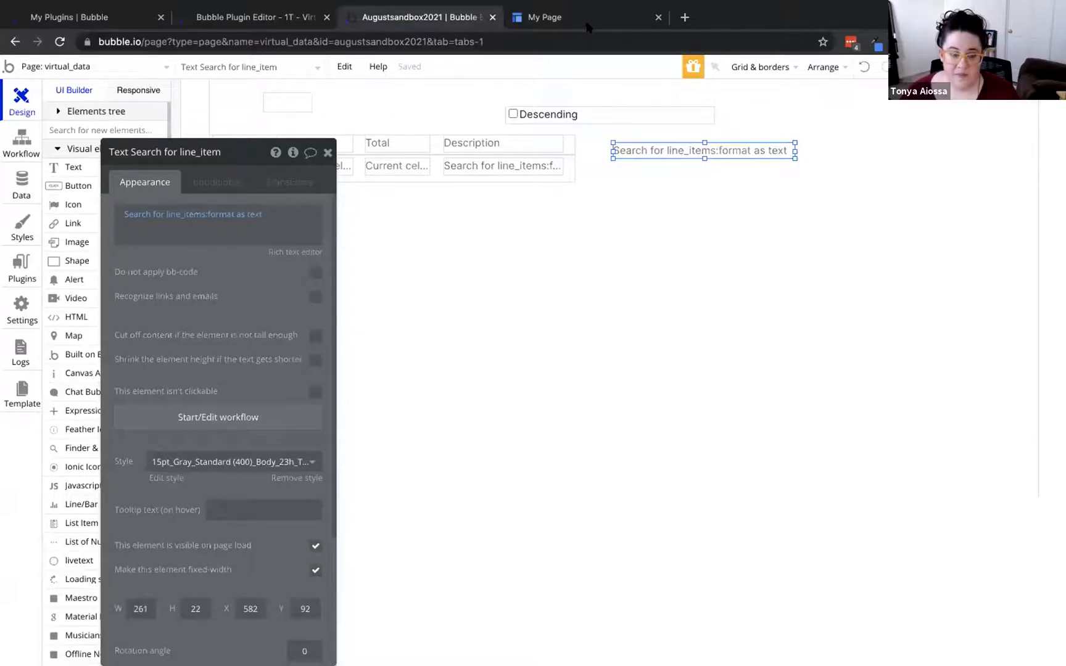
Select the Line Item Sortable repeating group on virtual_data, then show the pages list
left_click(542, 179)
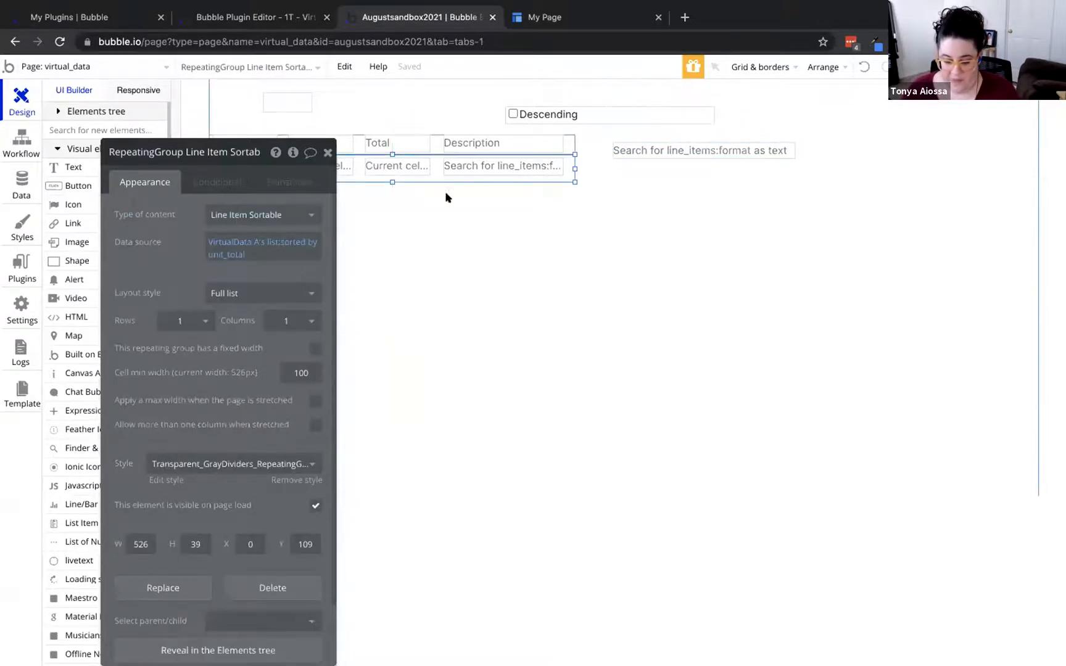
left_click_drag(142, 251, 39, 246)
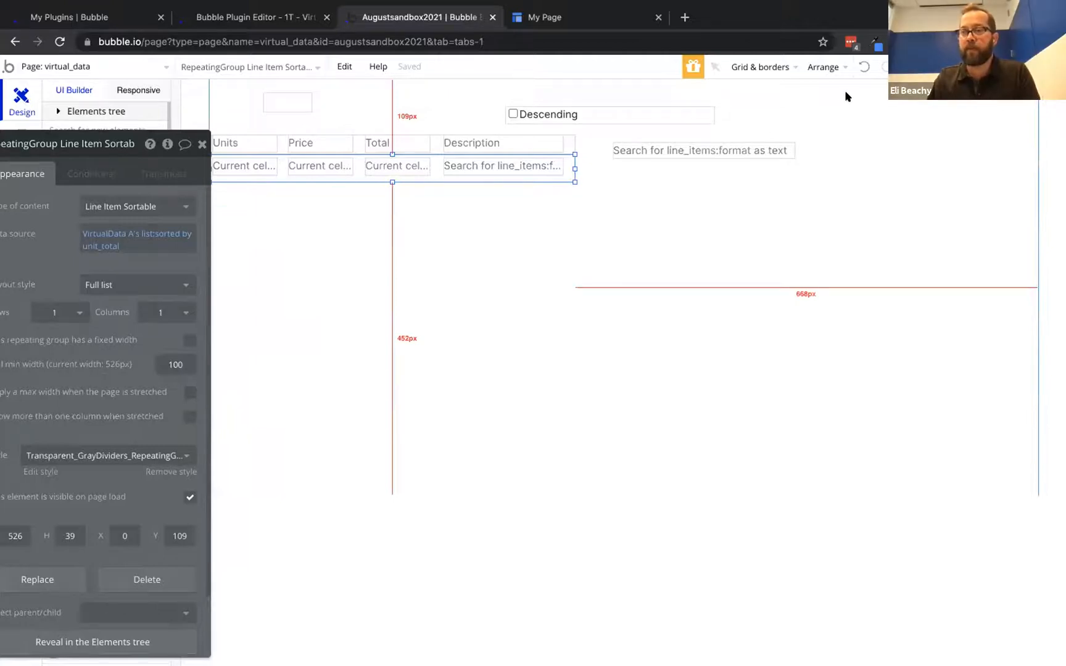
left_click_drag(153, 286, 221, 265)
left_click(111, 67)
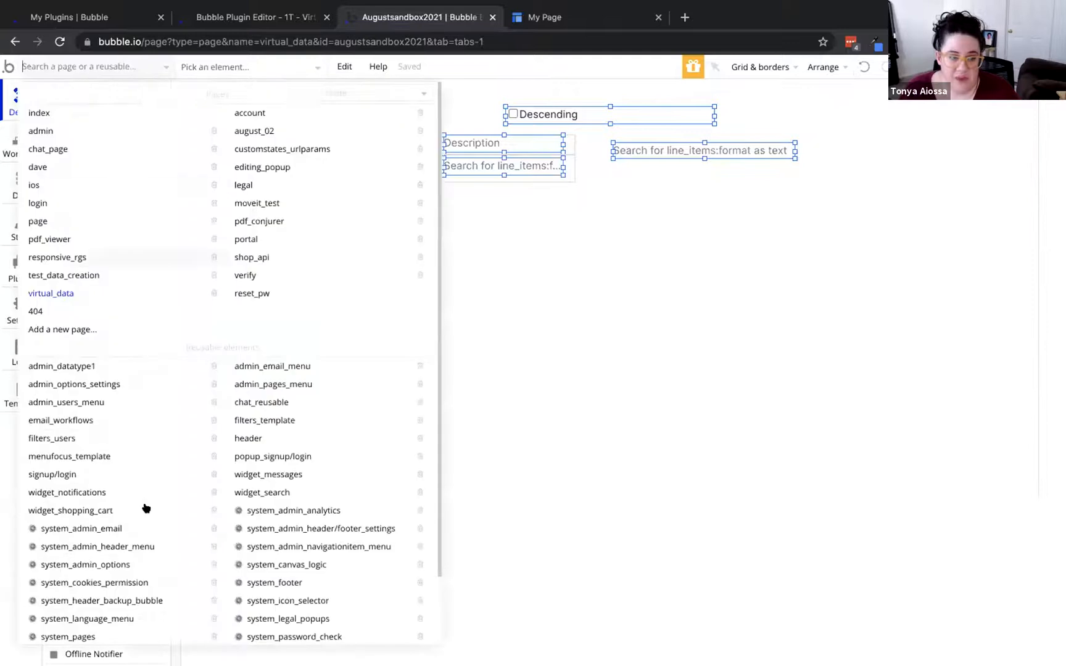
Create a new page named drag_drop
left_click(82, 329)
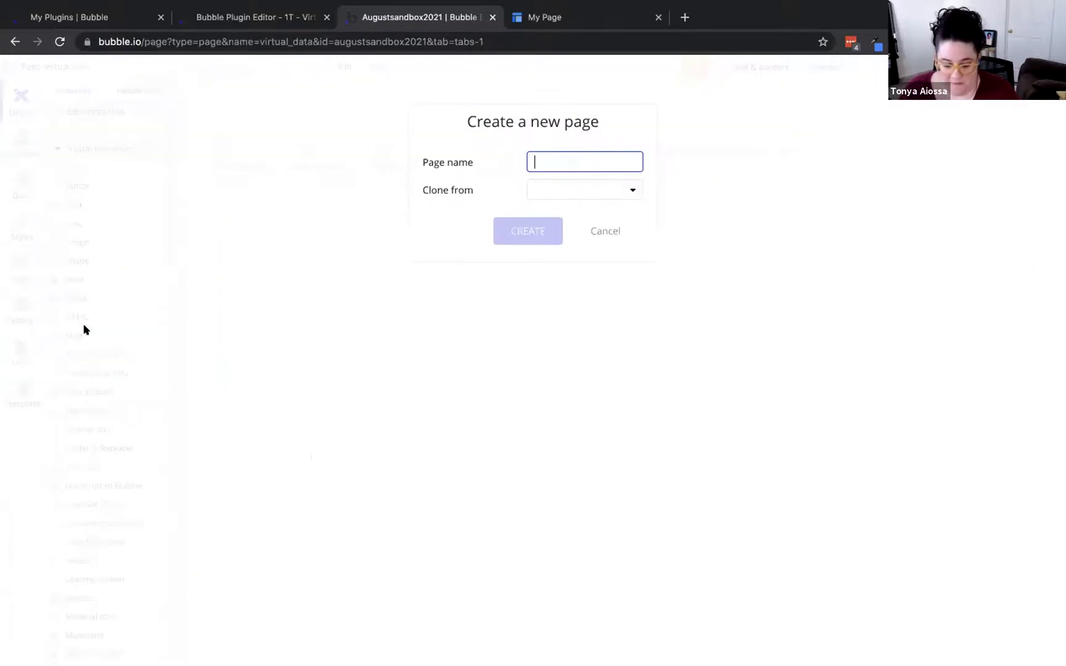
type("drag_drop")
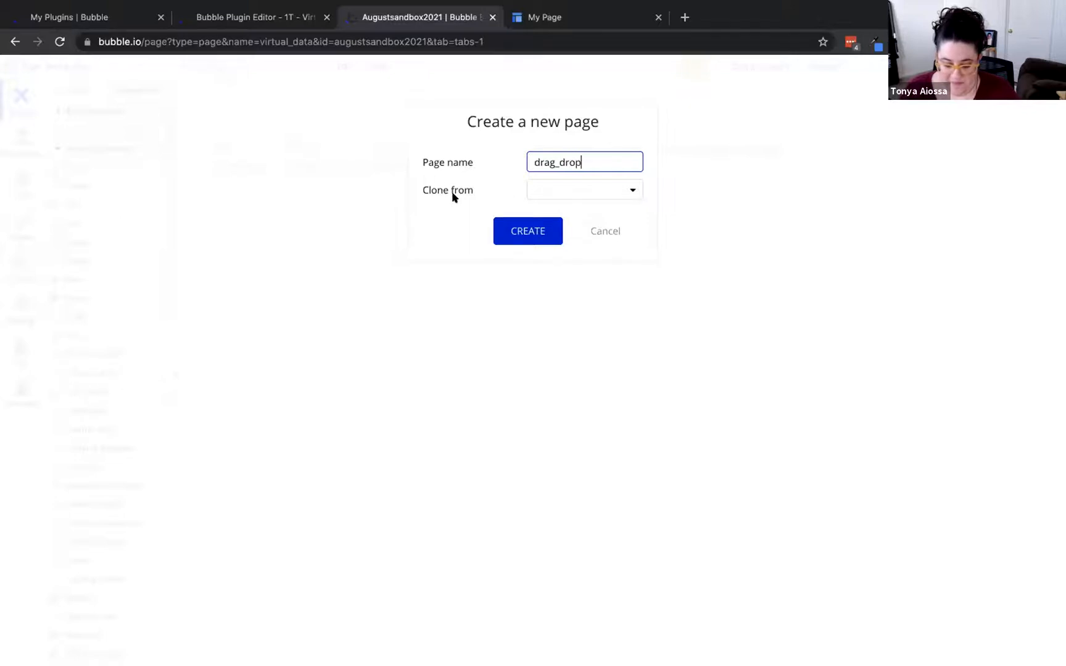
left_click(505, 233)
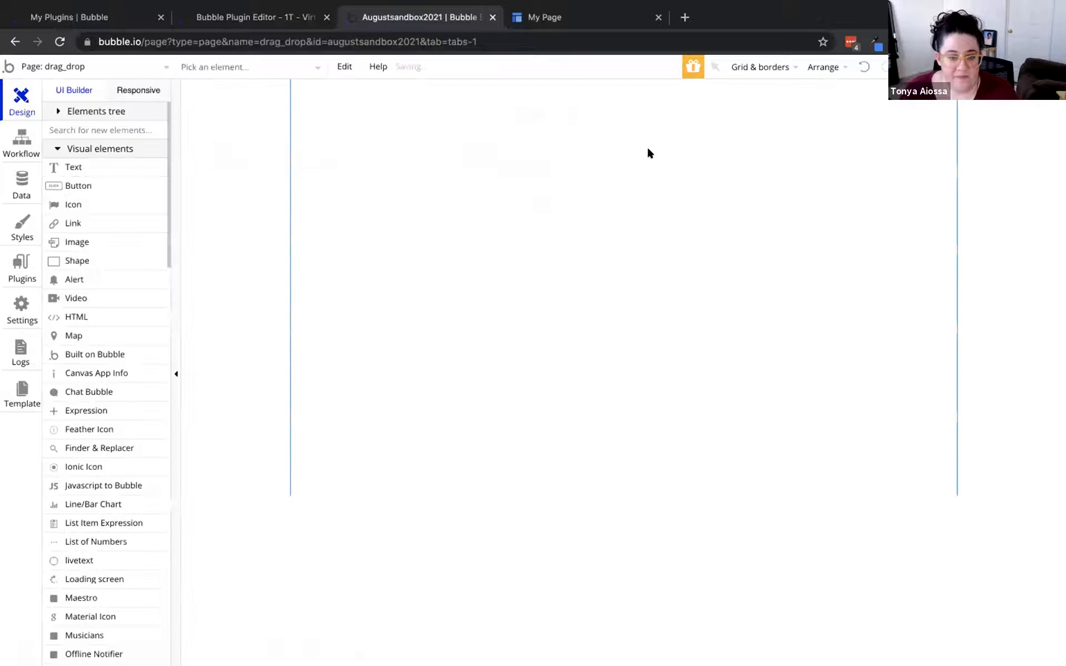
scroll(96, 496, "down", 9)
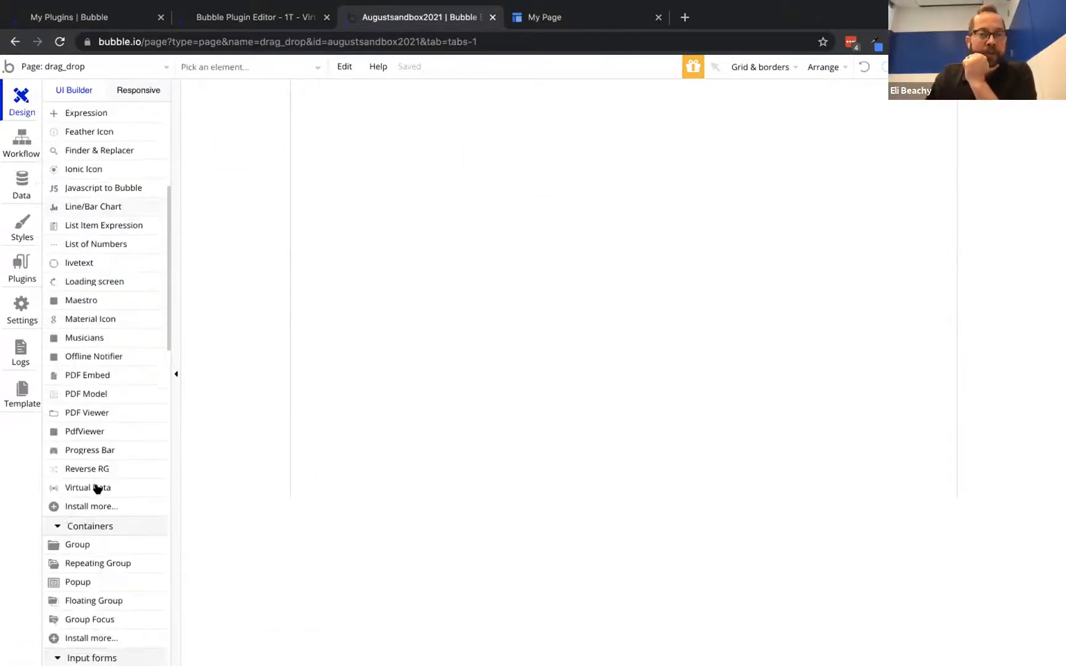
scroll(97, 432, "down", 1)
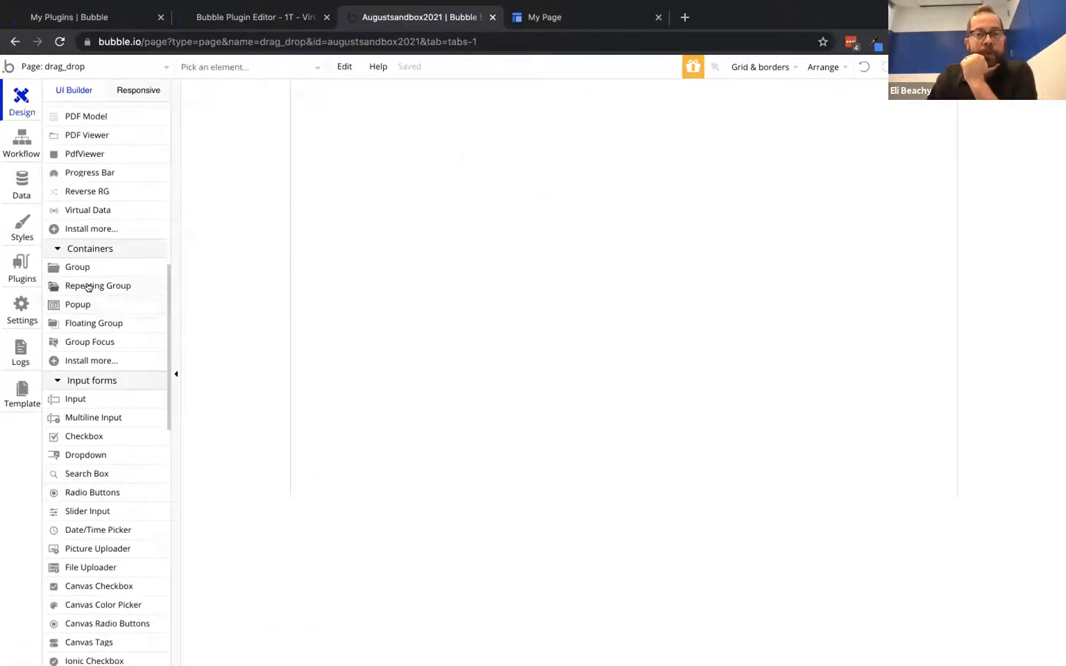
Draw a repeating group of line_item content with a database-search source and Full list layout
left_click(116, 285)
mouse_move(315, 98)
left_mouse_down()
mouse_move(602, 279)
mouse_move(624, 307)
left_mouse_up()
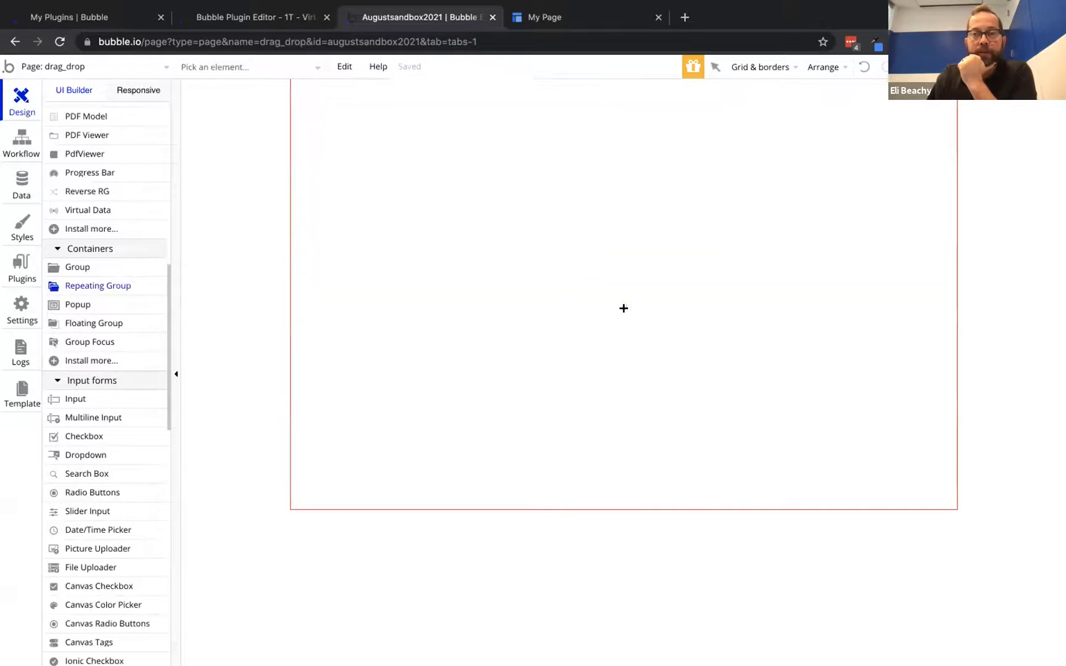
left_click_drag(54, 245, 189, 224)
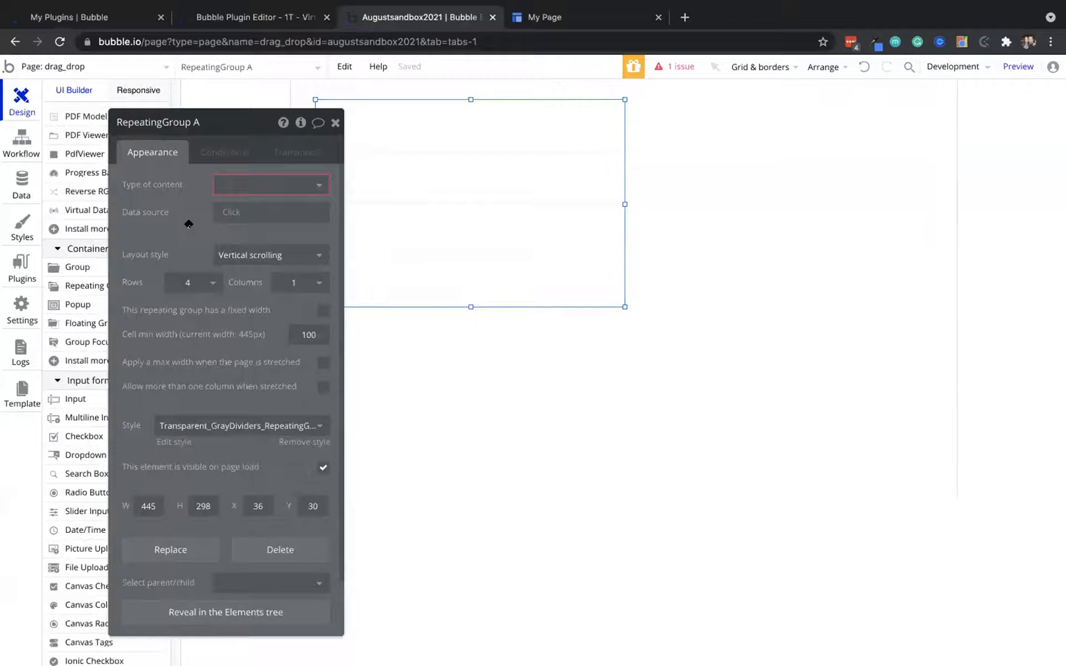
left_click(251, 184)
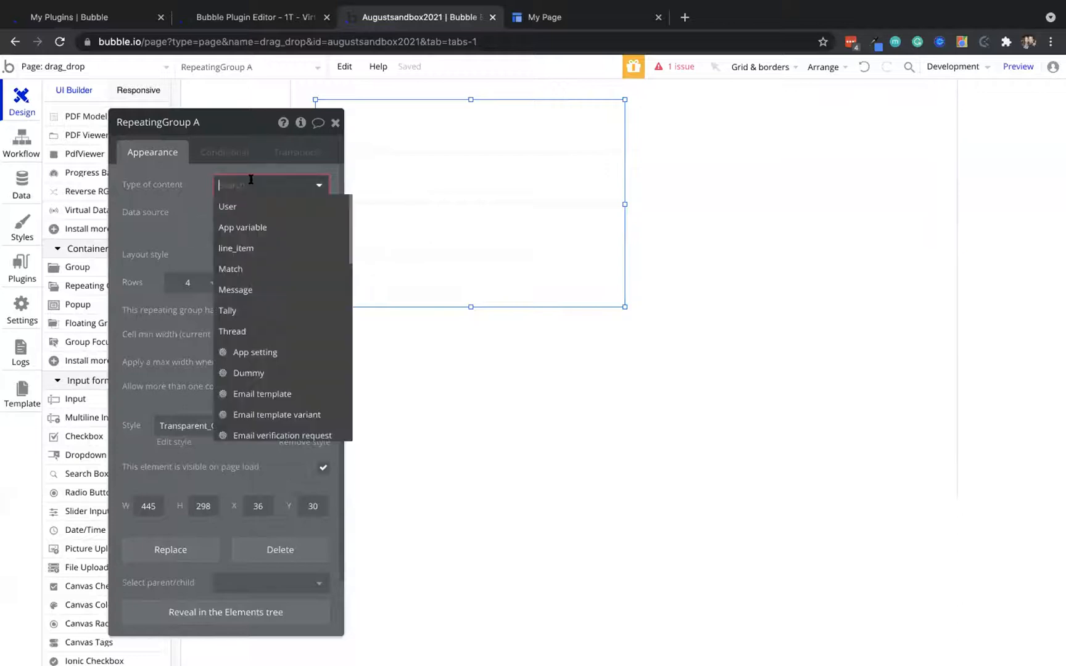
left_click(250, 247)
left_click(225, 213)
left_click(223, 268)
left_click(246, 259)
left_click(232, 316)
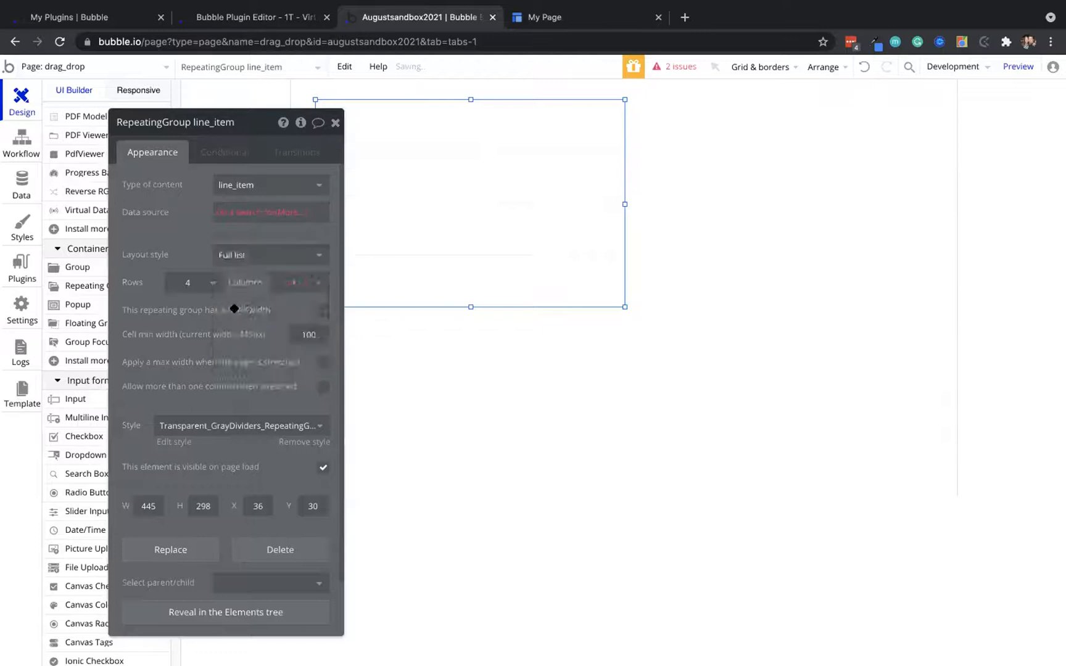
Search for line_items as the source, narrow the group to 386 px, and place a second list beside it
left_click(291, 213)
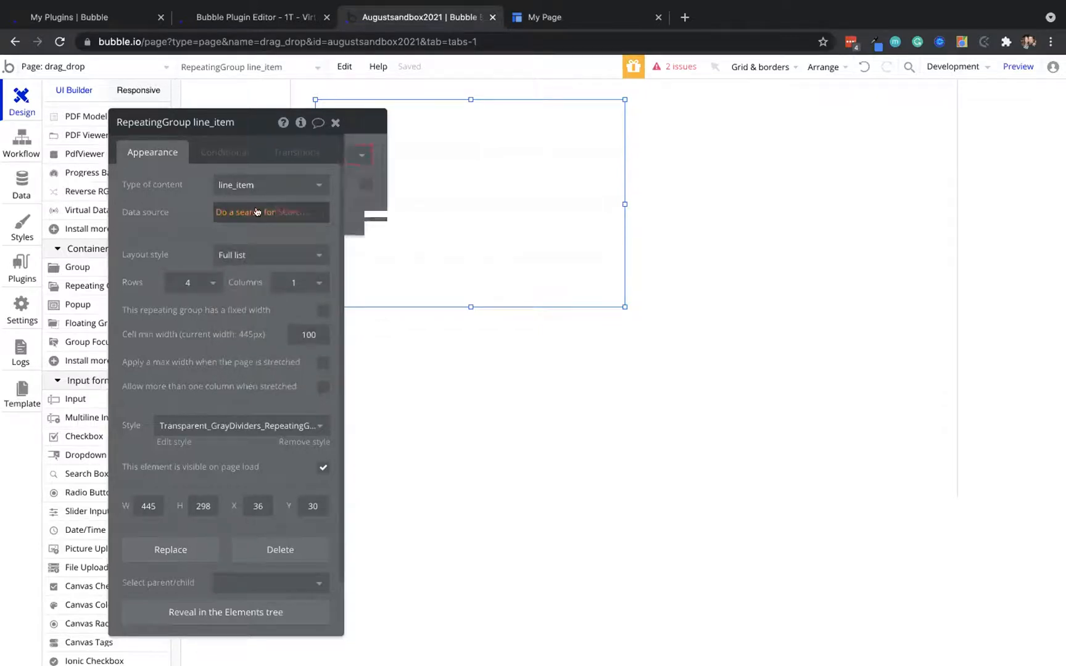
left_click(474, 148)
left_click(484, 218)
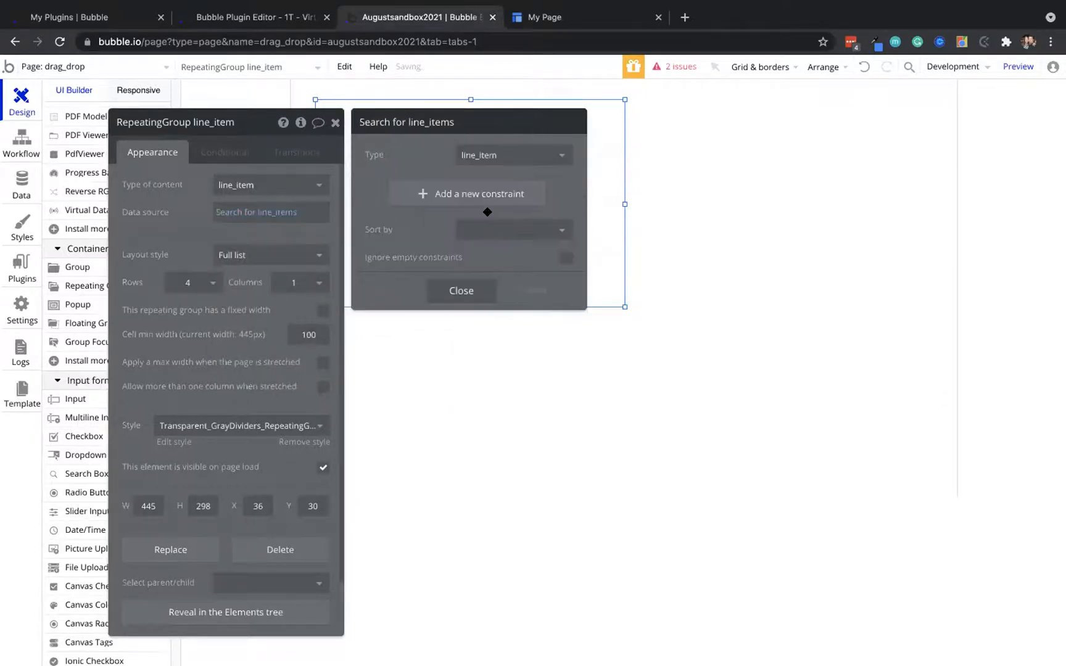
left_click(195, 222)
left_click_drag(195, 223, 224, 302)
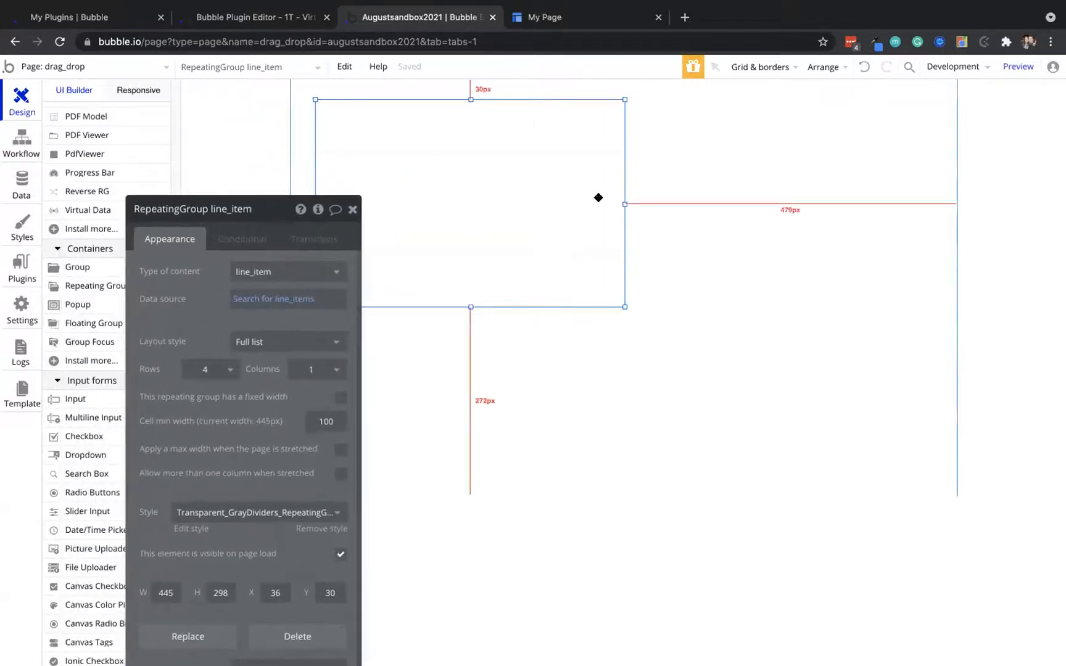
left_click_drag(625, 202, 584, 203)
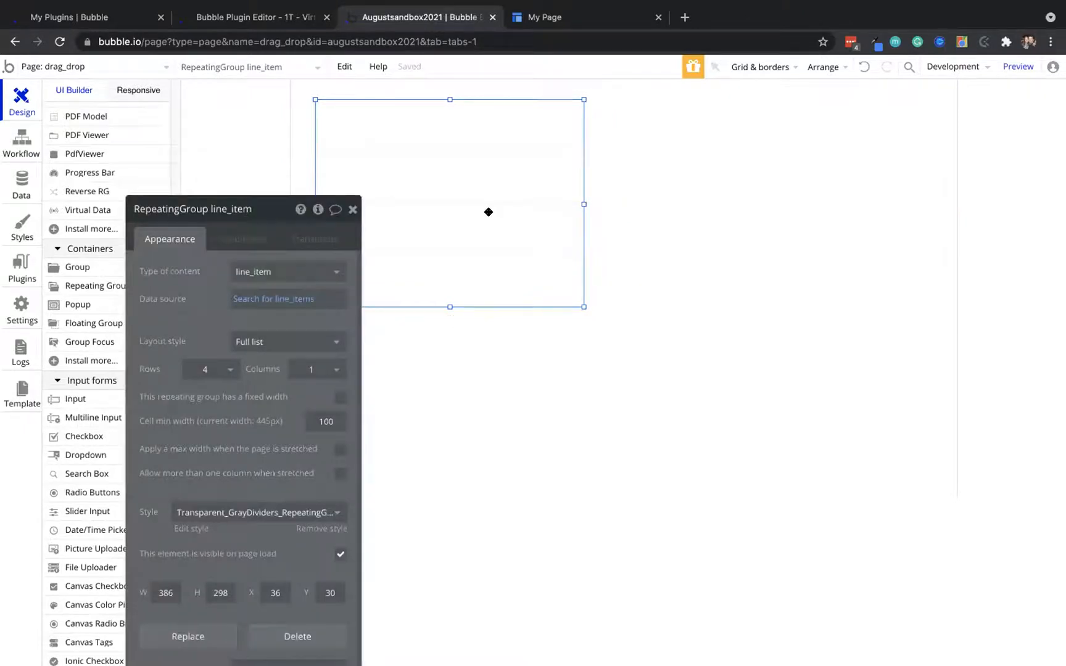
left_click_drag(495, 212, 771, 210)
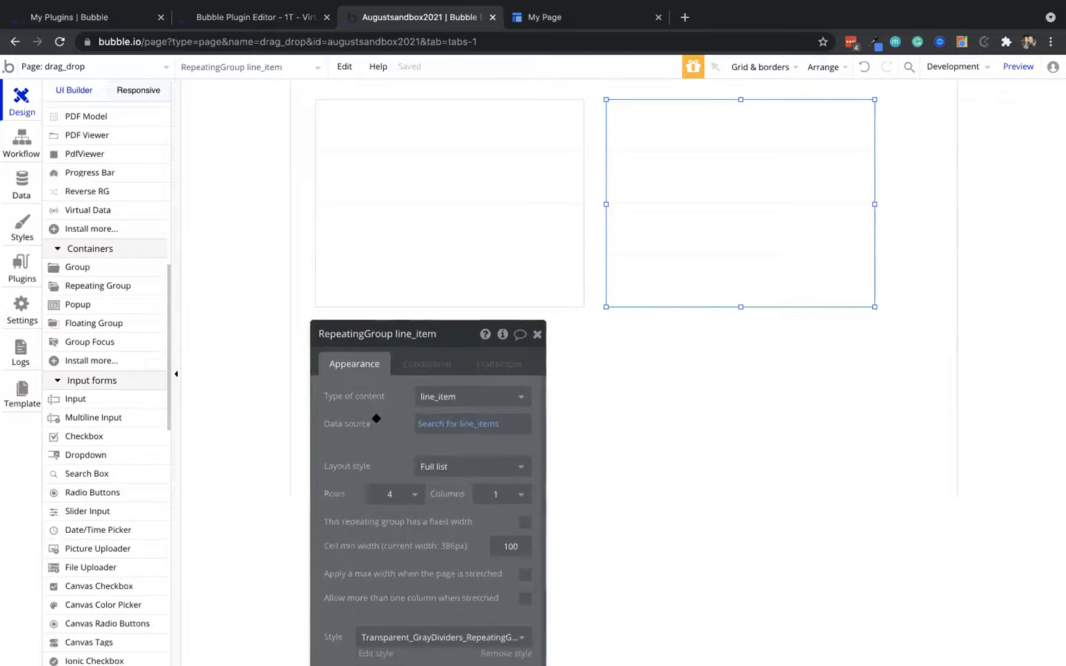
left_click(20, 141)
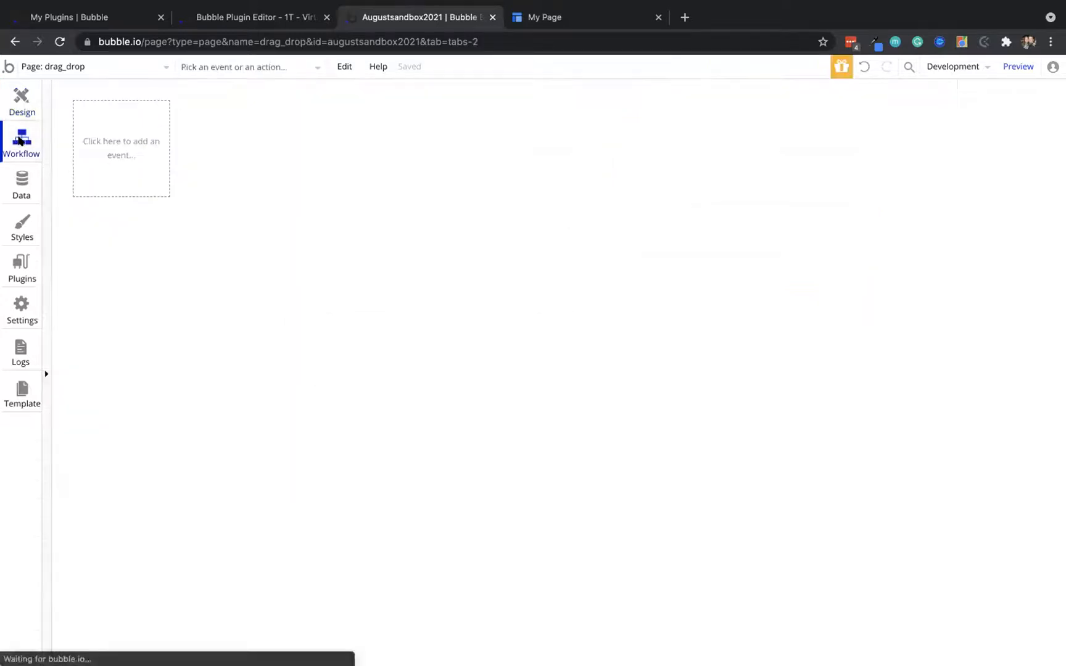
left_click(21, 179)
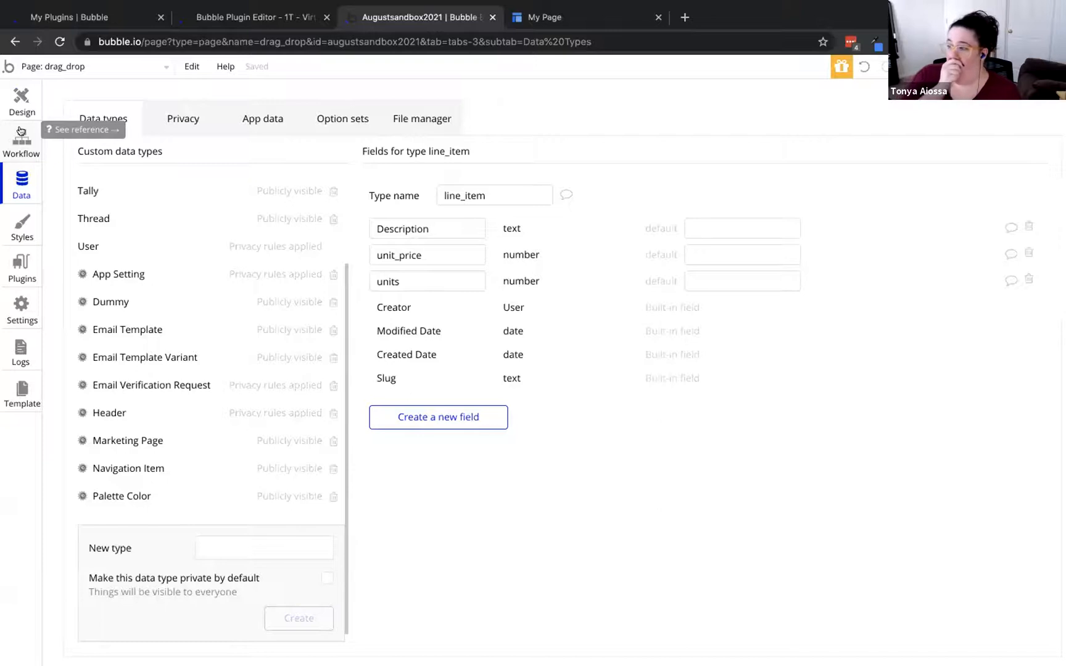
left_click(16, 100)
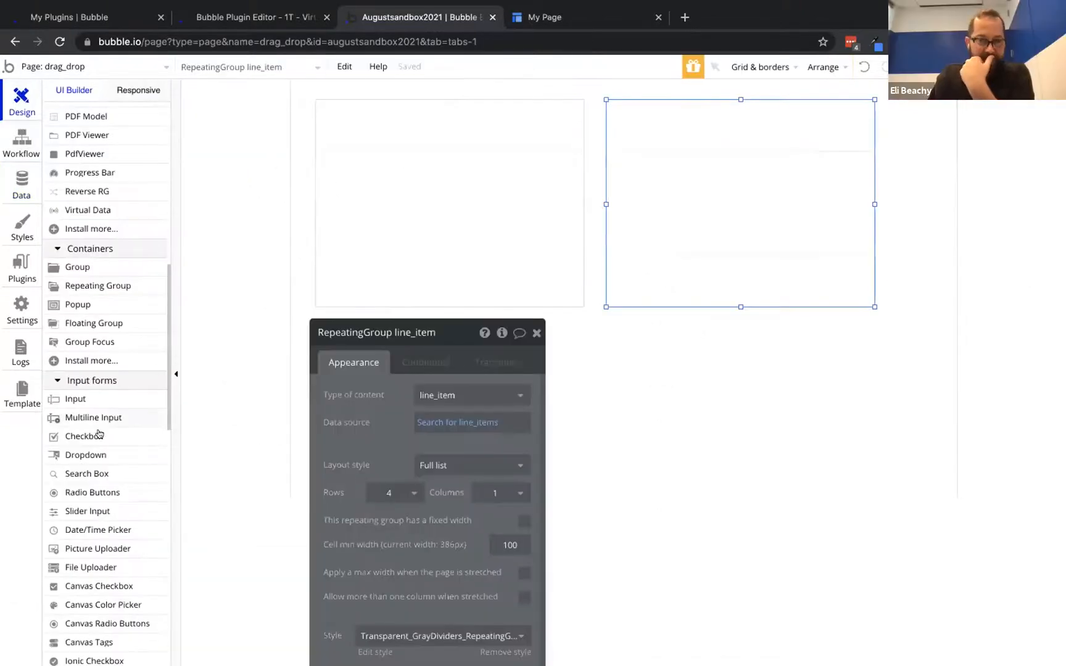
Open the app's installed Plugins list
left_click(10, 267)
scroll(269, 348, "down", 8)
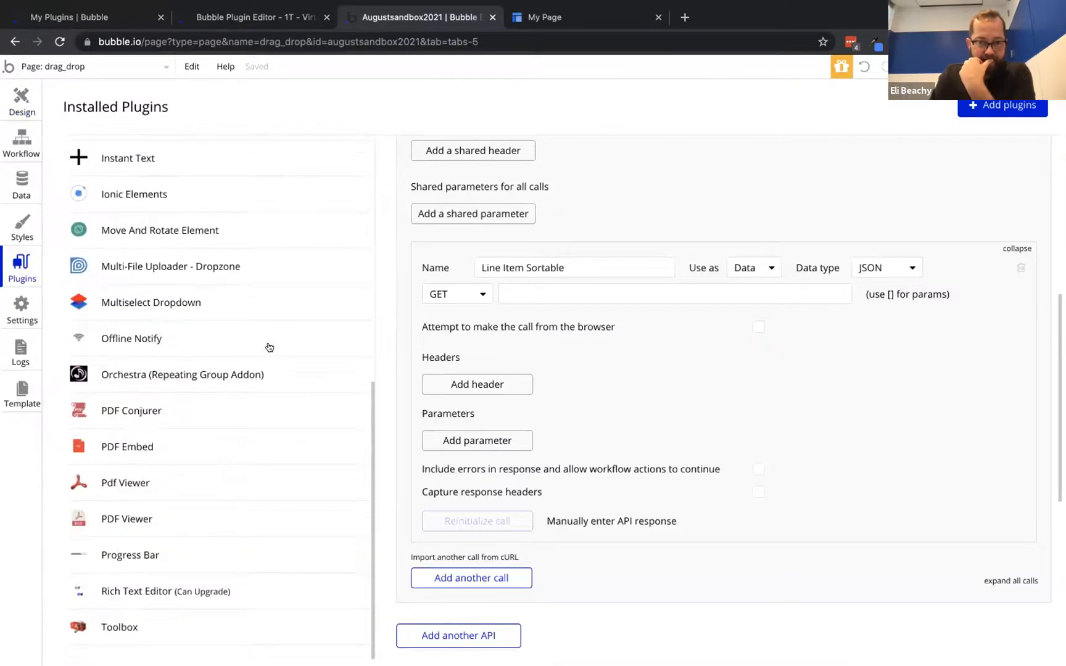
scroll(270, 348, "up", 7)
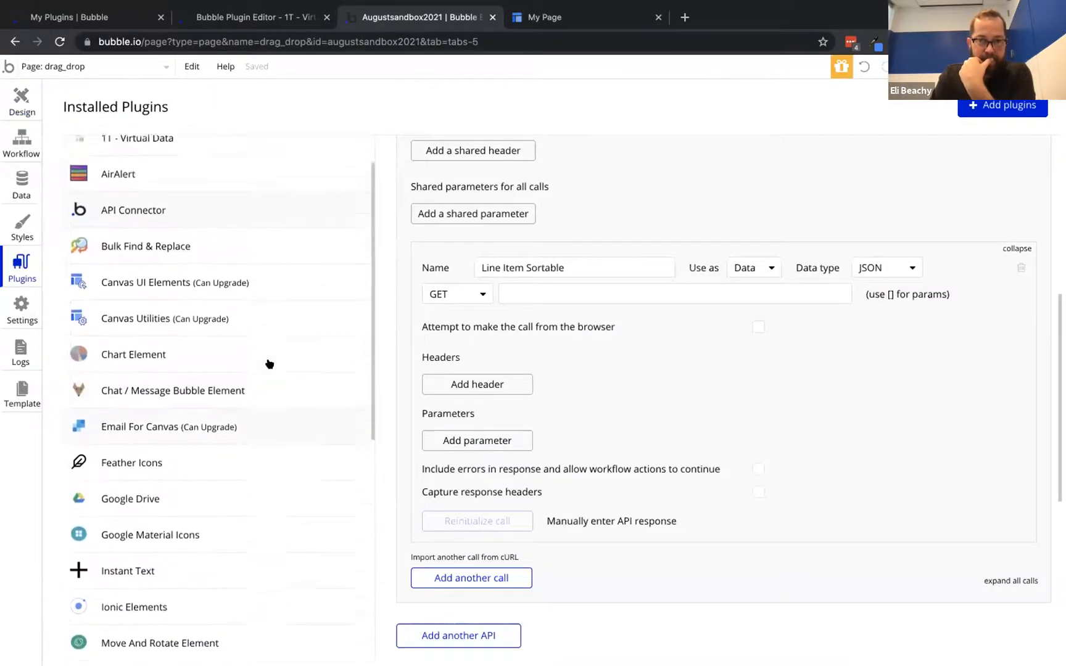
scroll(270, 364, "up", 1)
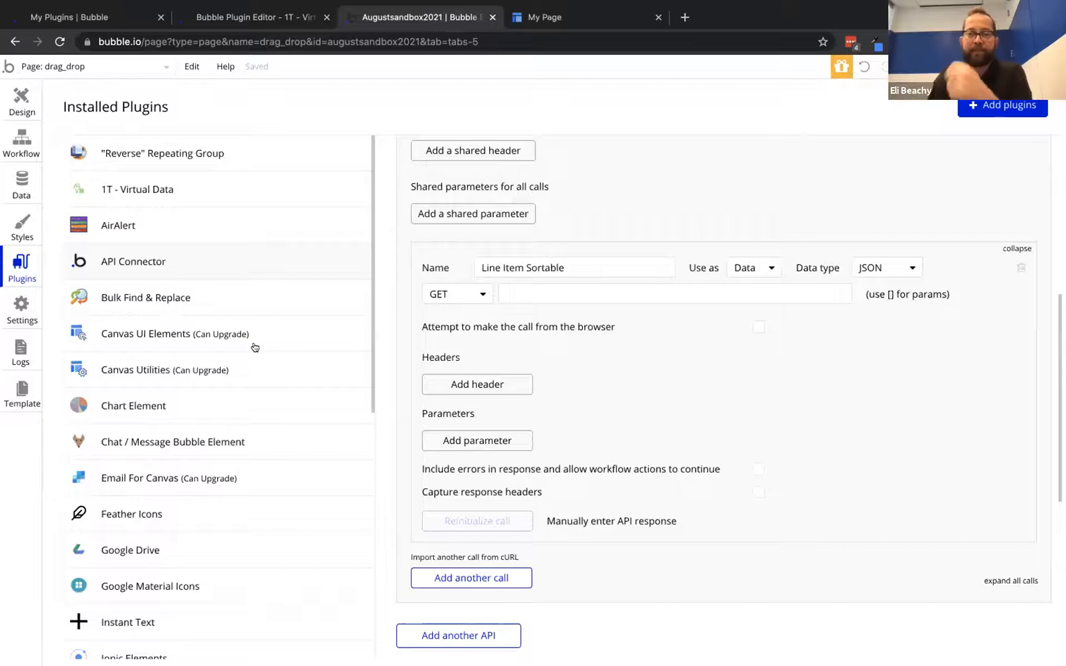
Search plugins for 'drag' and install the Draggable Elements plugin
left_click(1003, 107)
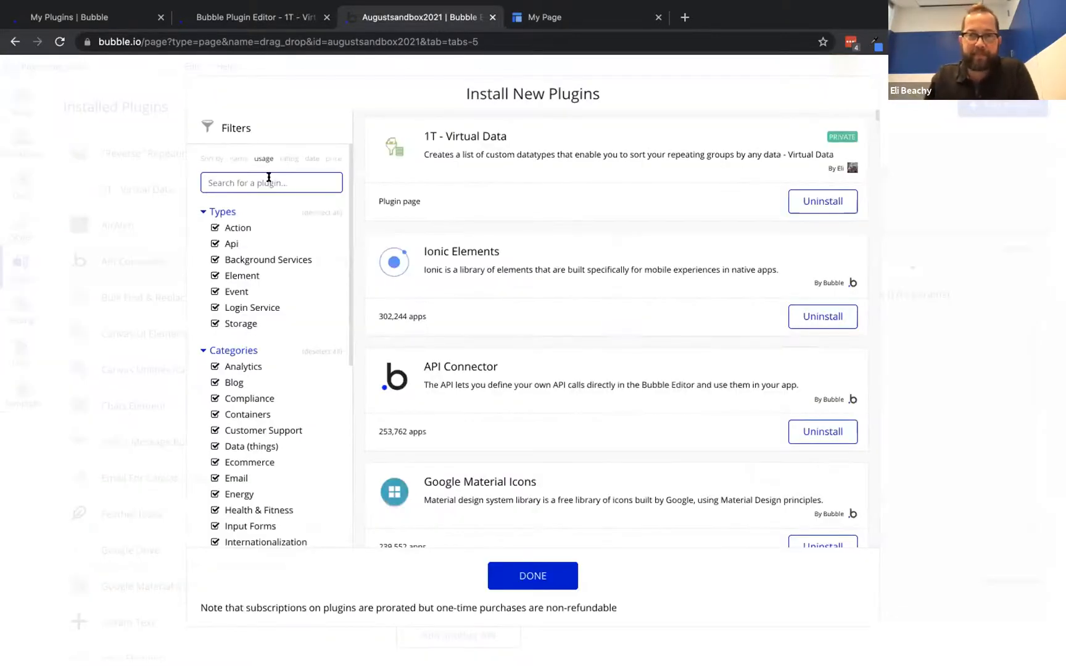
type("d")
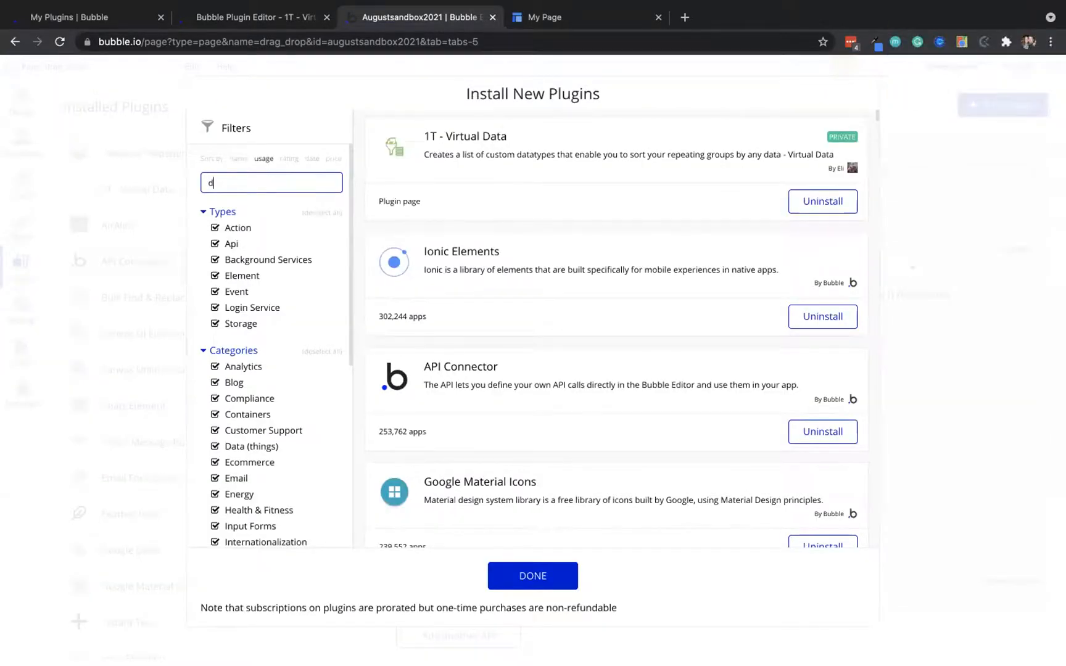
type("rag")
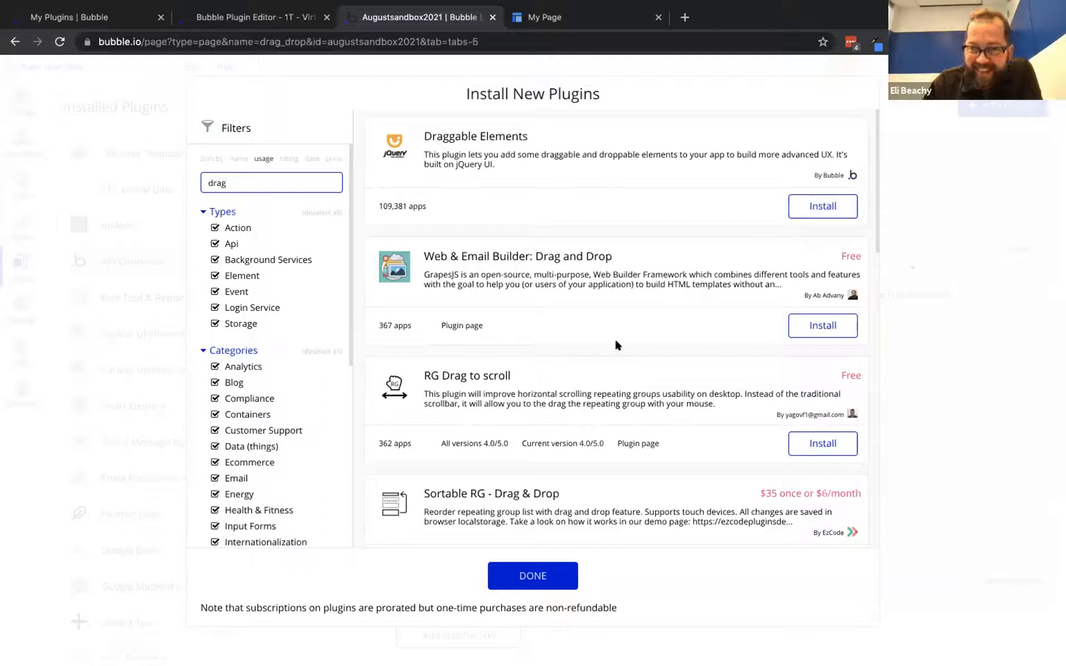
scroll(615, 345, "down", 2)
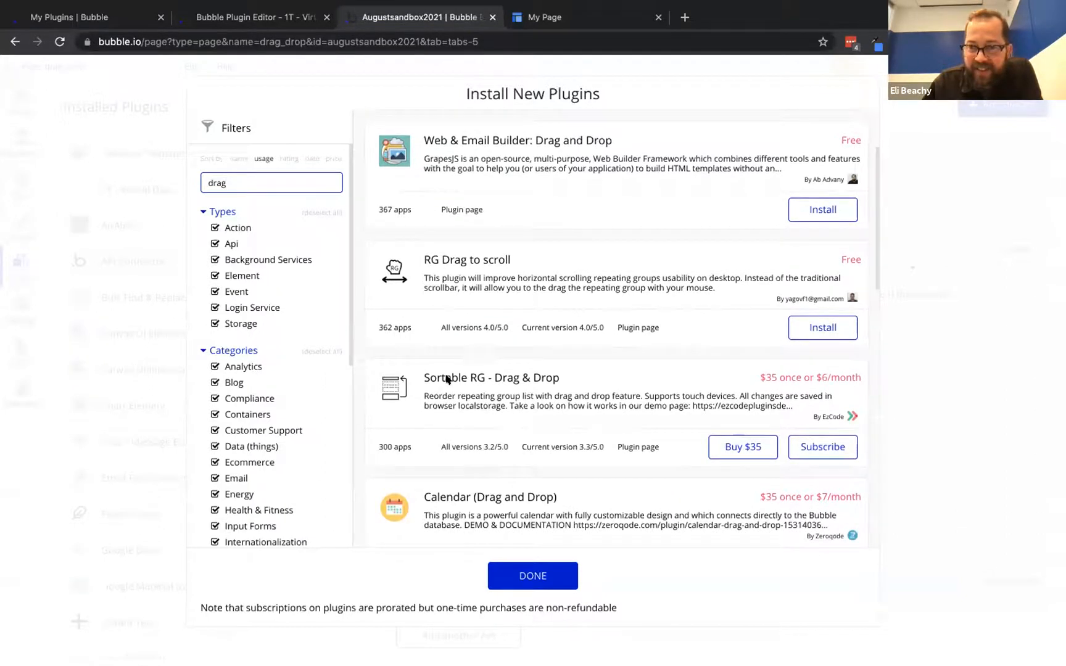
scroll(447, 379, "down", 2)
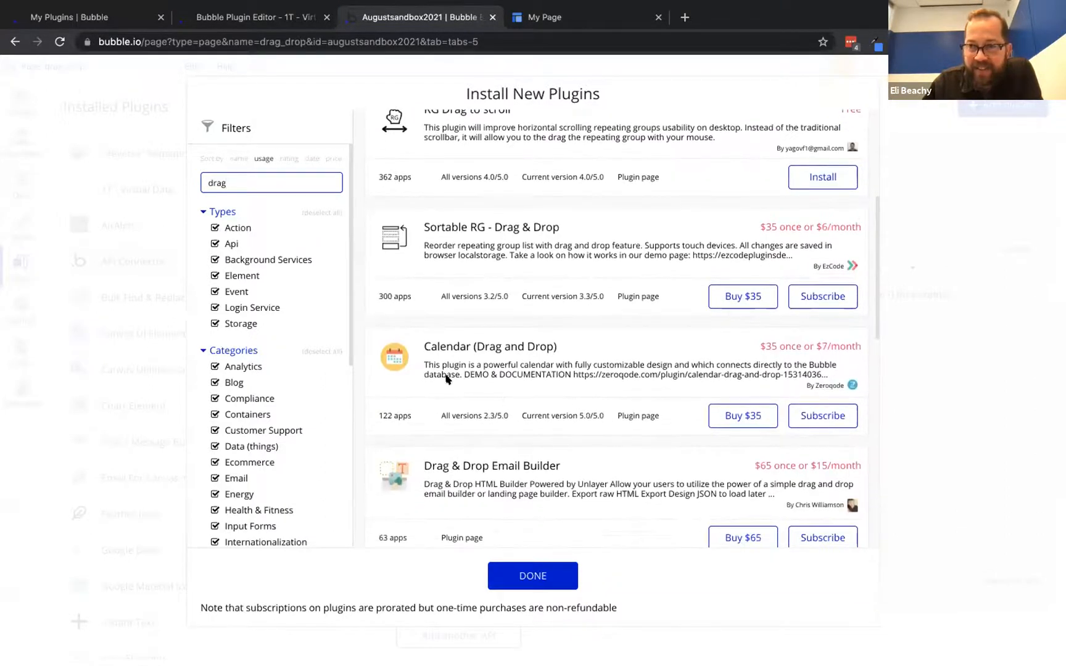
scroll(447, 380, "down", 3)
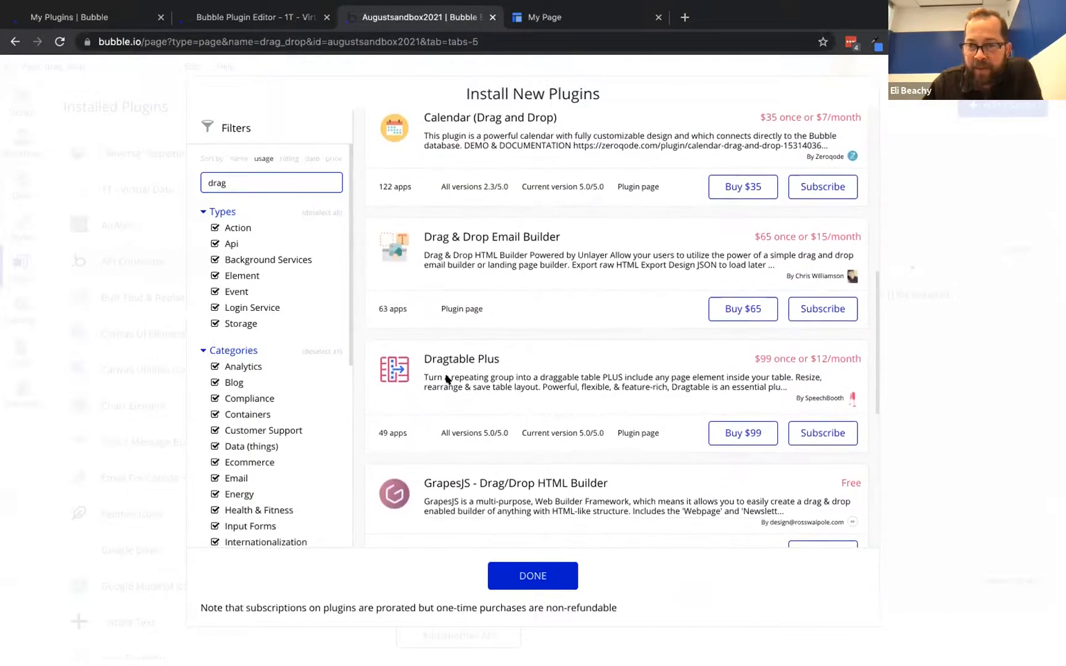
scroll(447, 377, "down", 3)
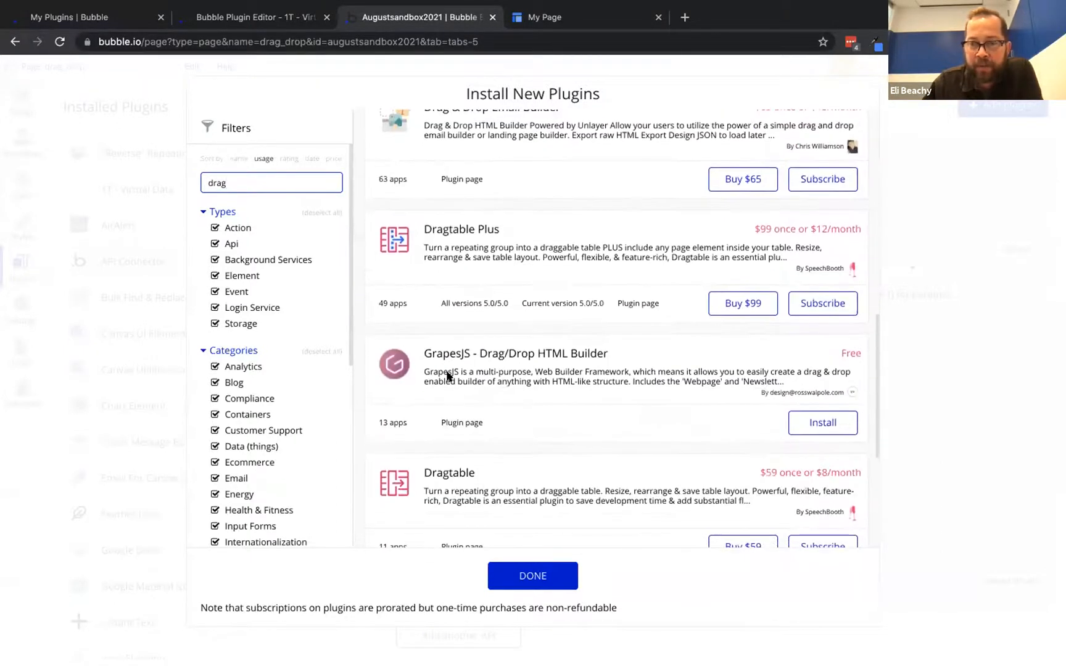
scroll(449, 376, "down", 1)
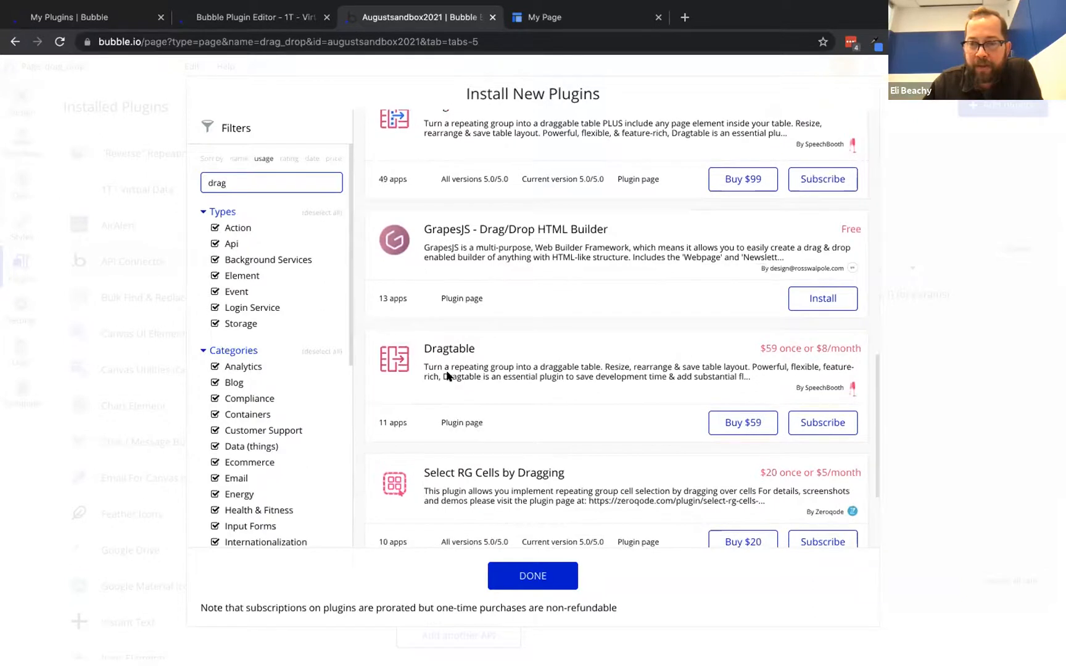
scroll(447, 376, "up", 10)
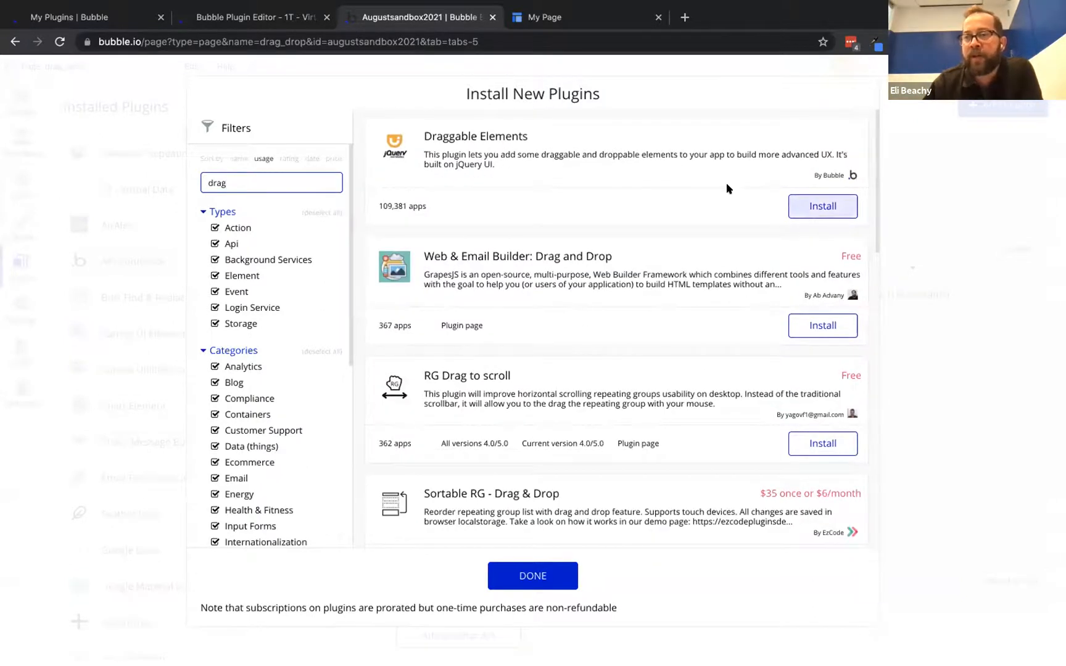
left_click(812, 205)
left_click(543, 572)
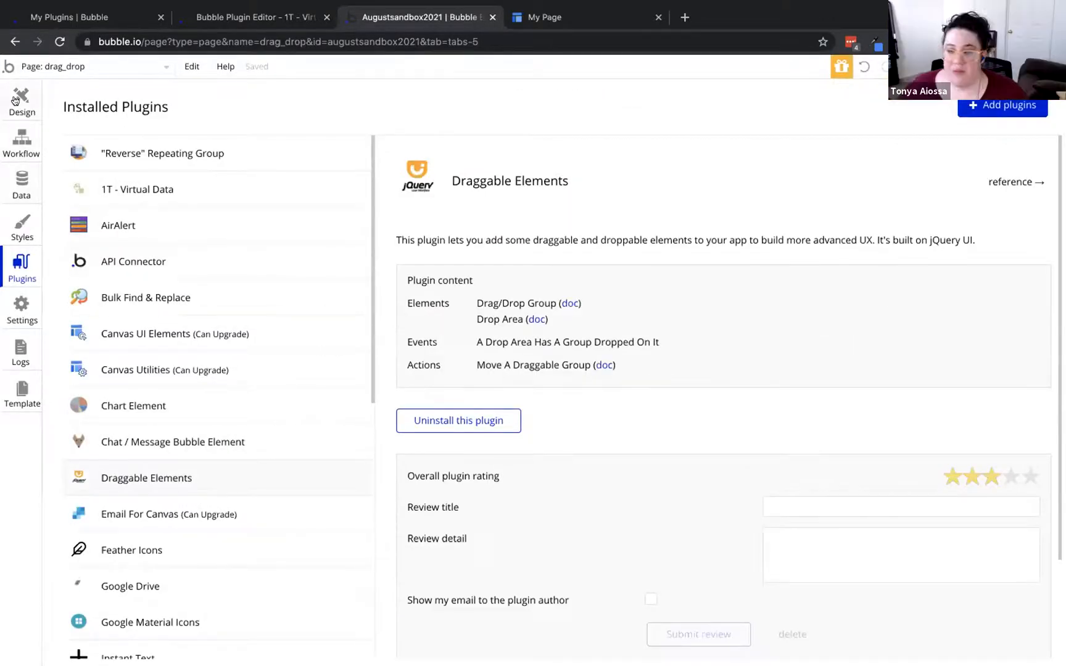
Back in Design, draw a drag/drop group across the top of the right list's row
left_click(14, 100)
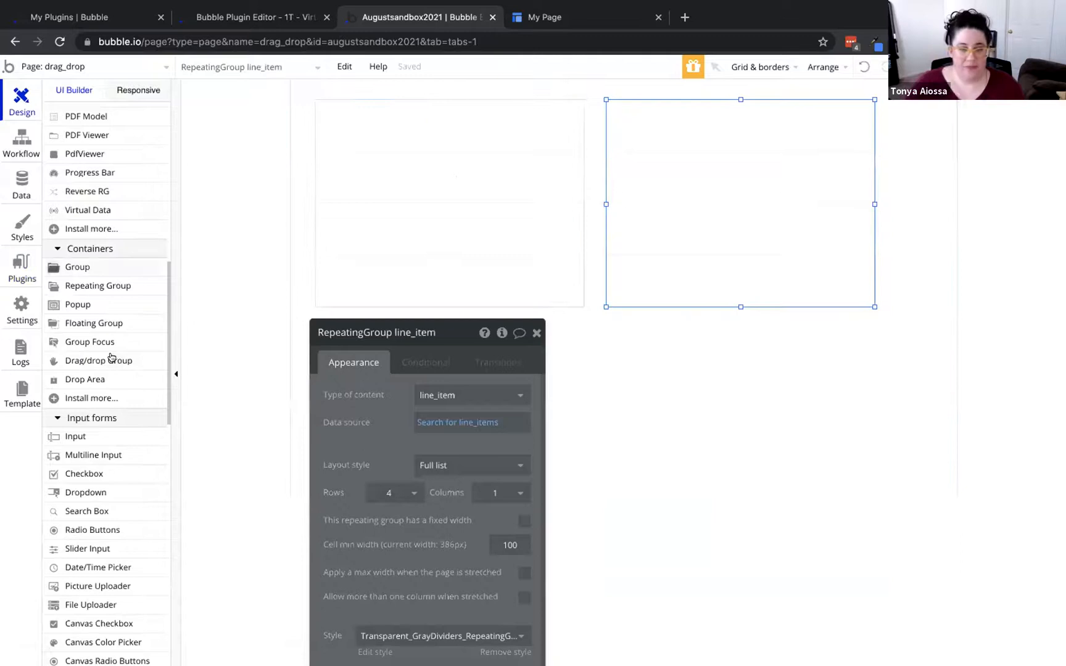
mouse_move(111, 357)
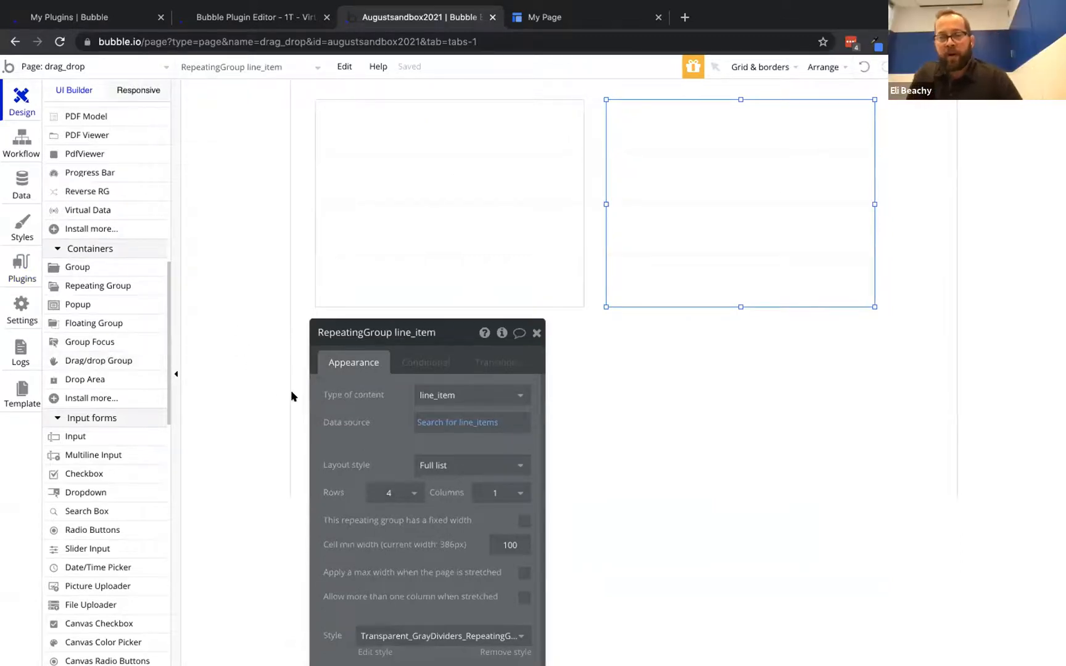
left_click_drag(444, 380, 544, 389)
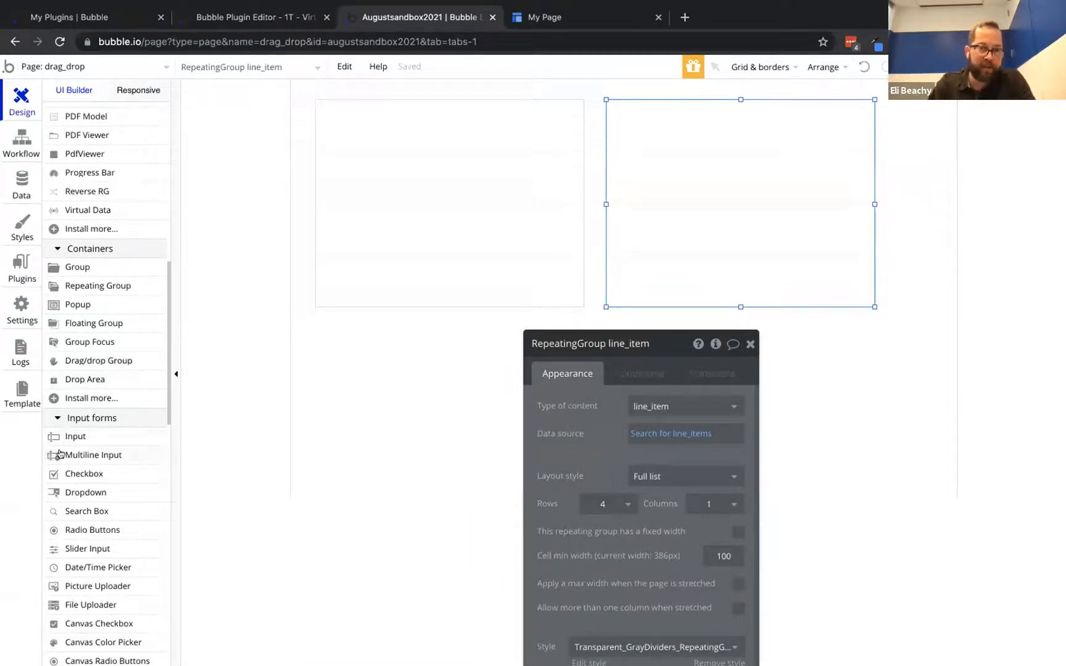
left_click(81, 361)
left_click_drag(696, 109, 864, 142)
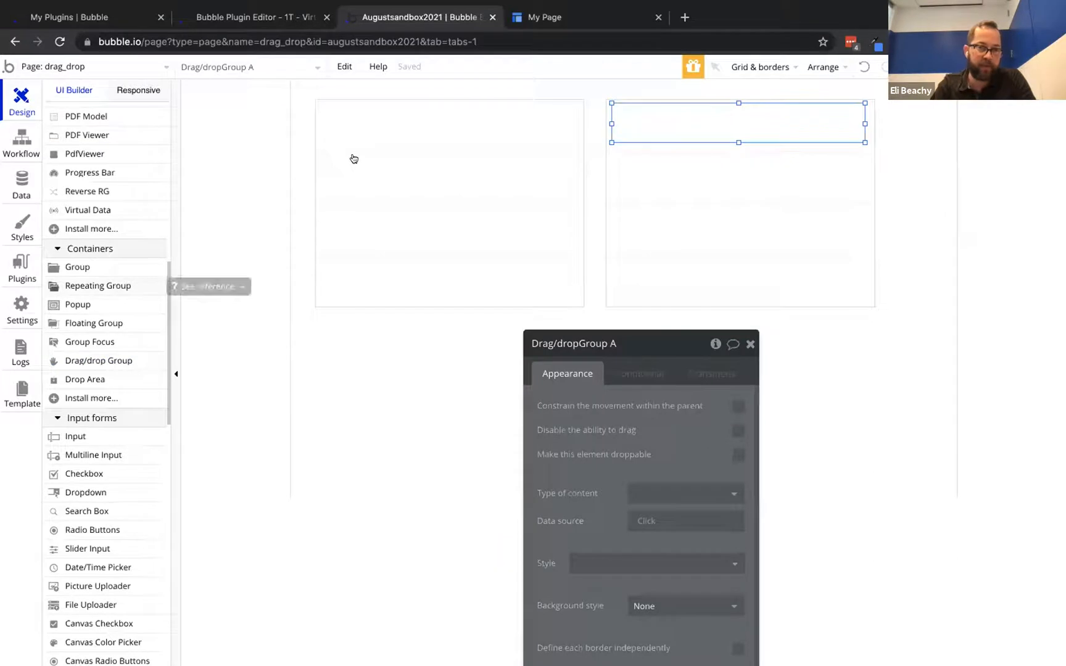
Duplicate the drag/drop group and move the copy, Drag/dropGroup B, into the left box's top
left_click(91, 359)
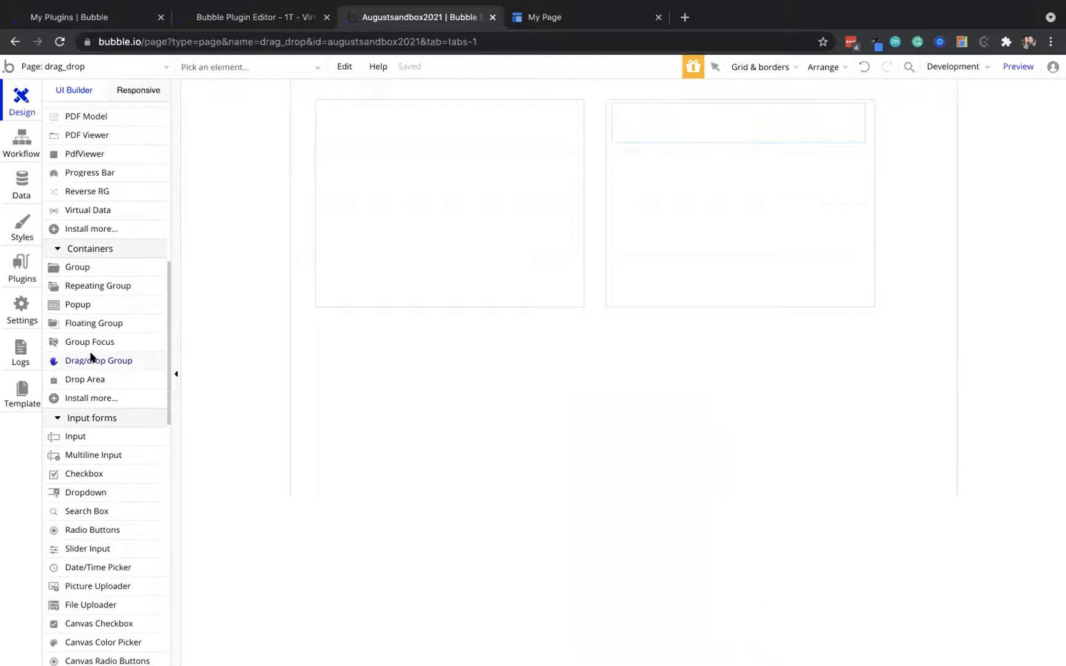
left_click(86, 378)
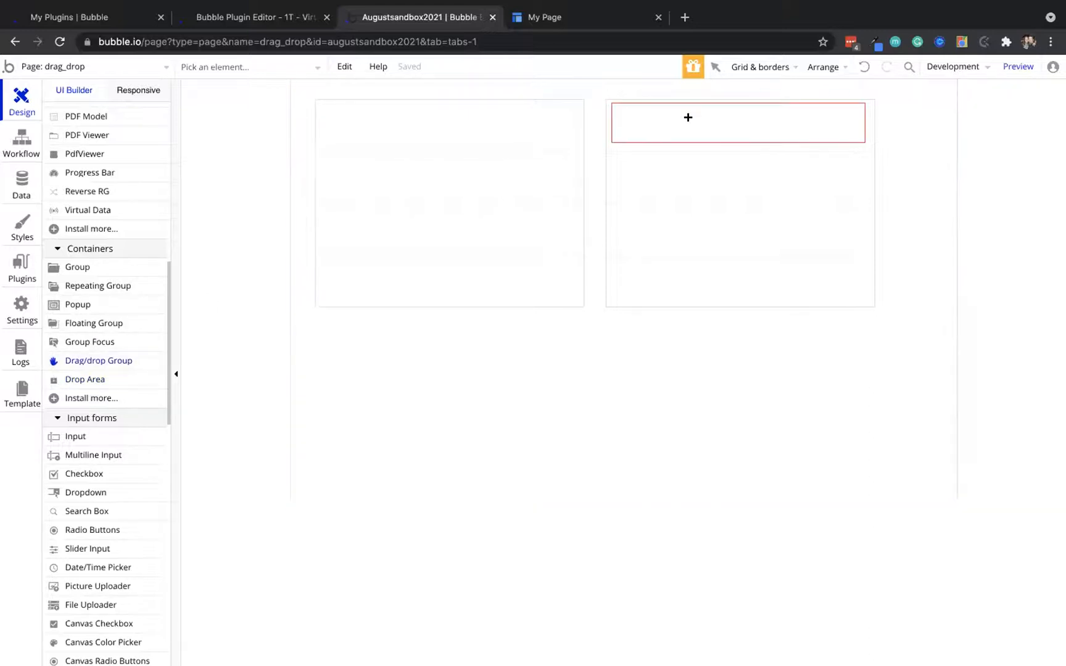
left_click(633, 118)
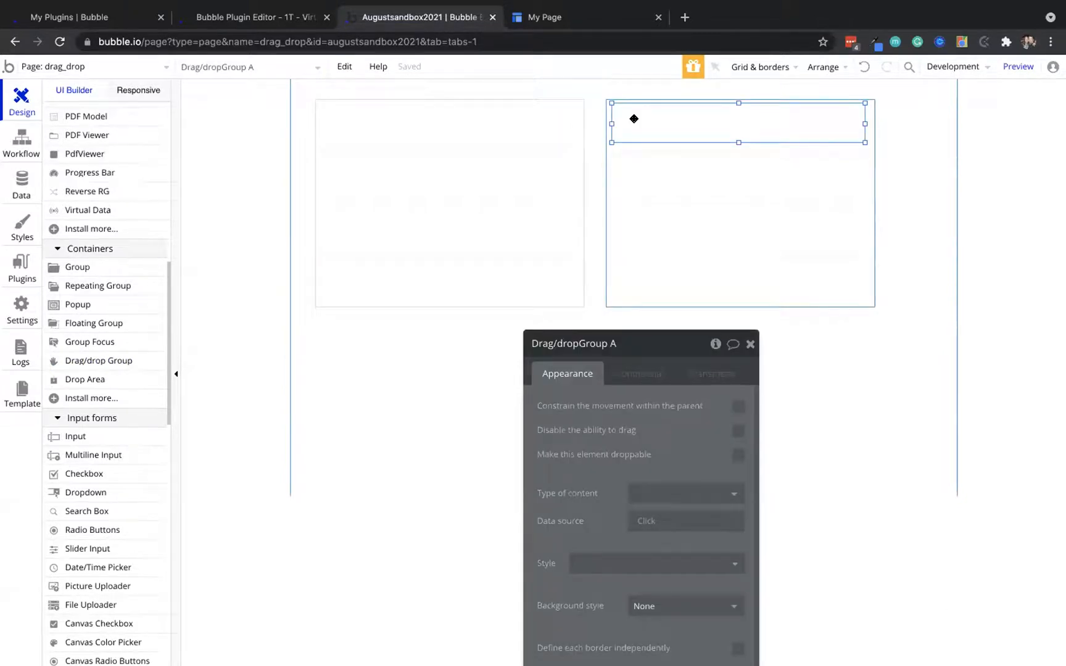
key("super+v")
left_click_drag(705, 124, 411, 121)
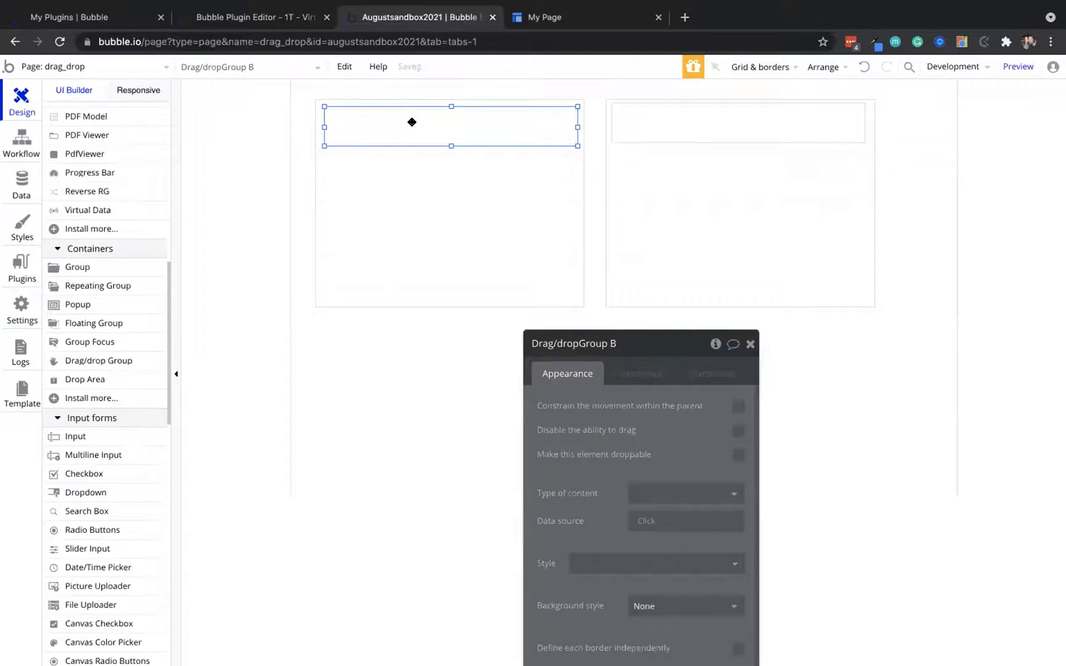
left_click(713, 132)
Draw DropArea A as a 356px-wide bar in the right row and make Drag/dropGroup B 47px tall
key("Escape")
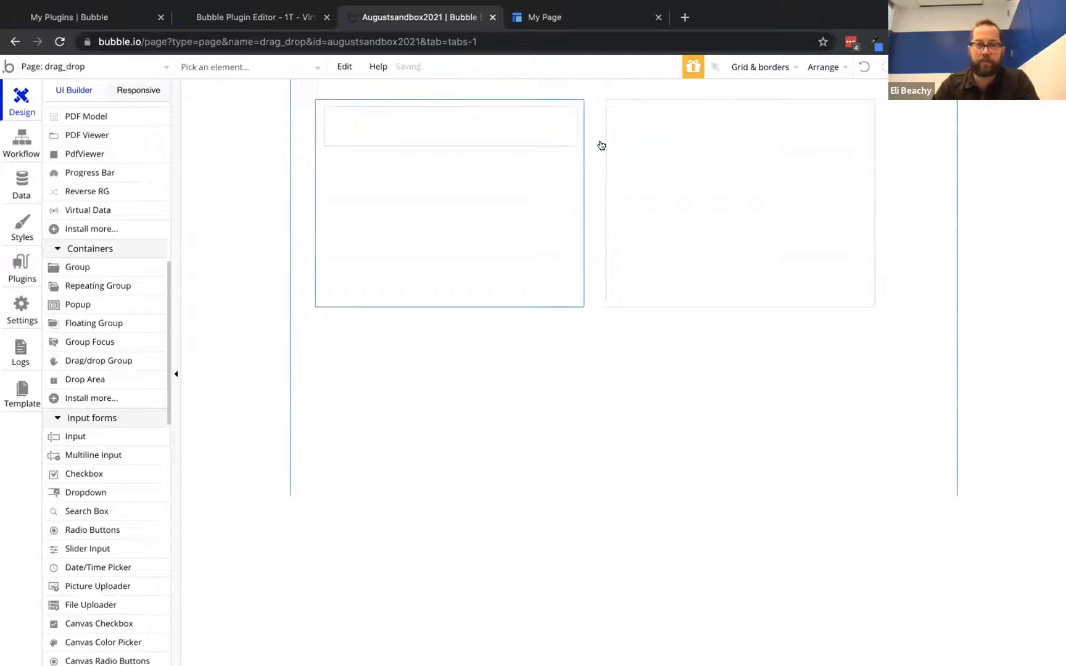
left_click(84, 378)
left_click(612, 103)
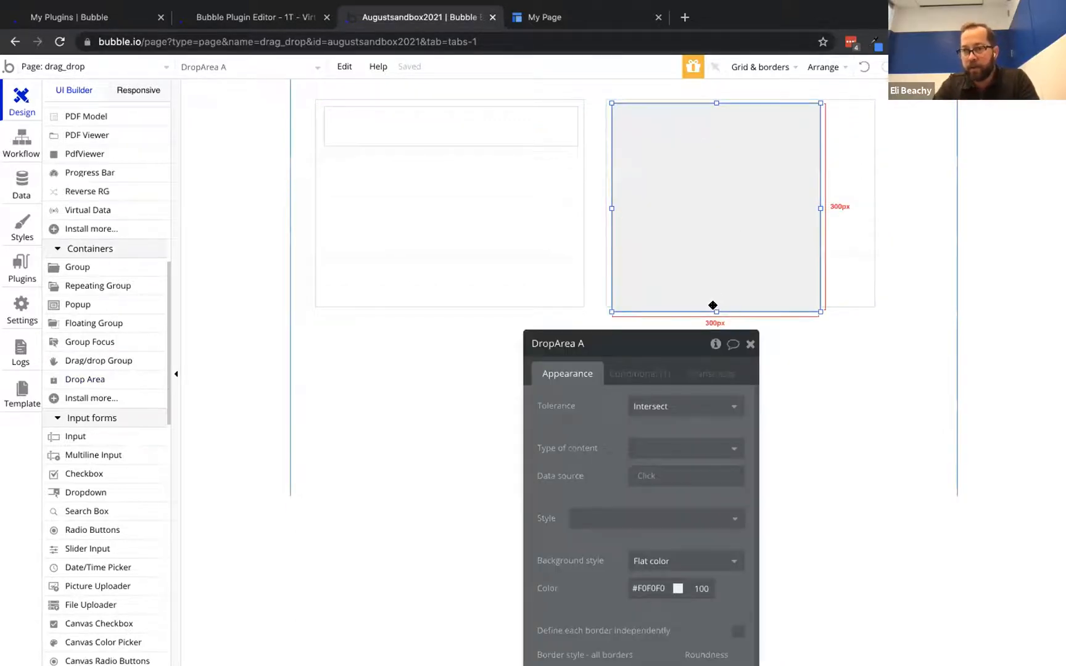
left_click_drag(713, 309, 695, 116)
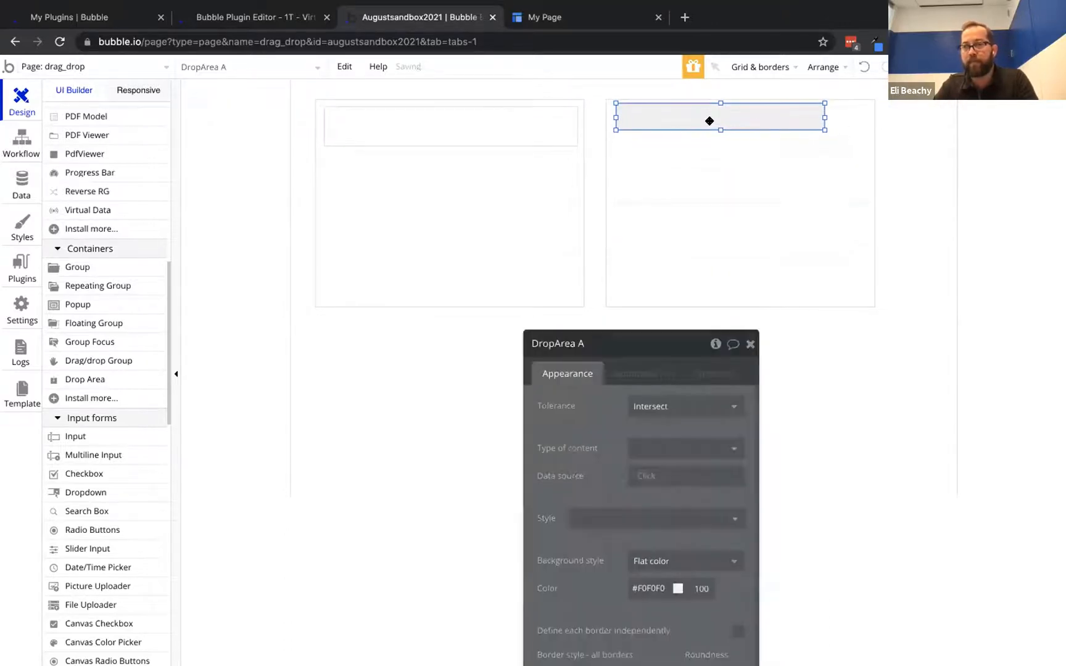
left_click_drag(825, 136, 862, 134)
left_click(544, 109)
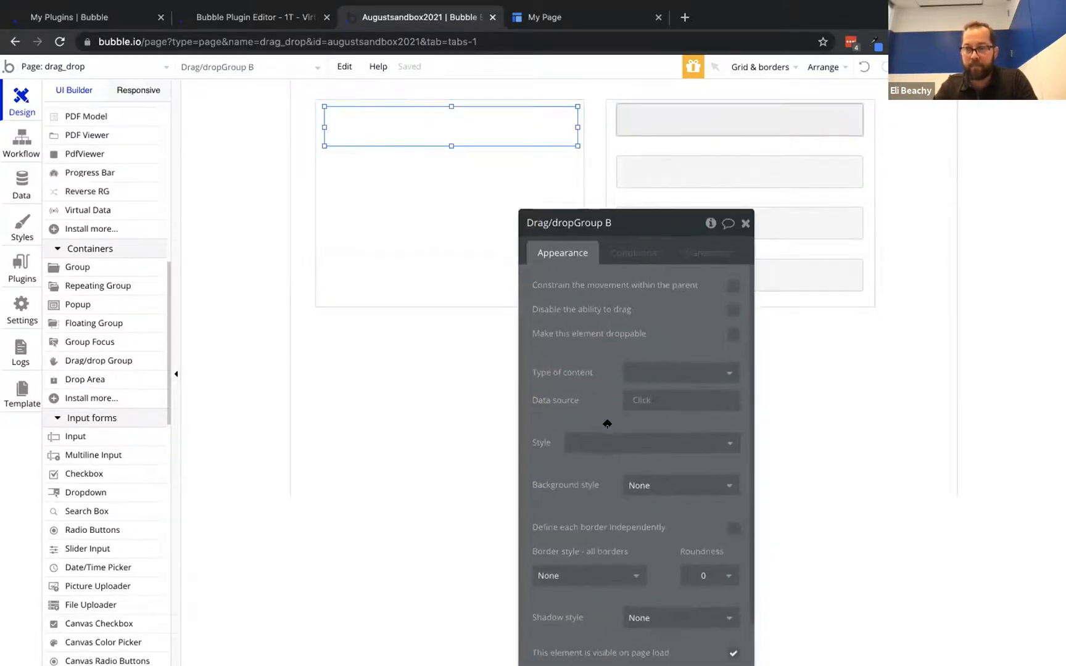
mouse_move(451, 145)
left_mouse_down()
mouse_move(443, 179)
mouse_move(450, 139)
left_mouse_up()
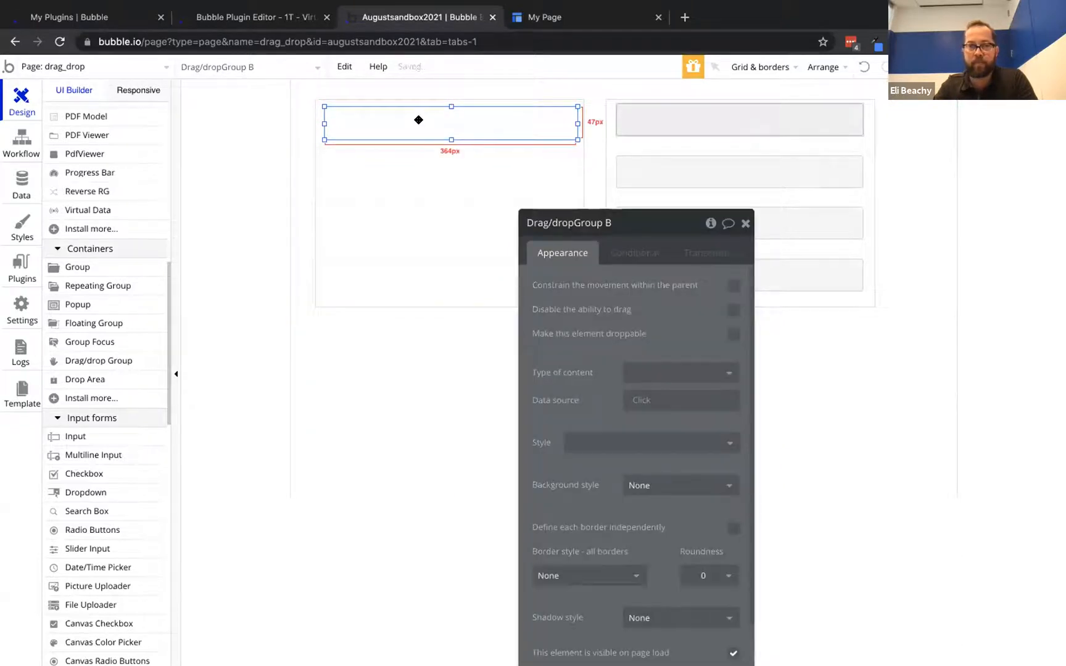
Draw a text element inside Drag/dropGroup B
scroll(91, 323, "up", 10)
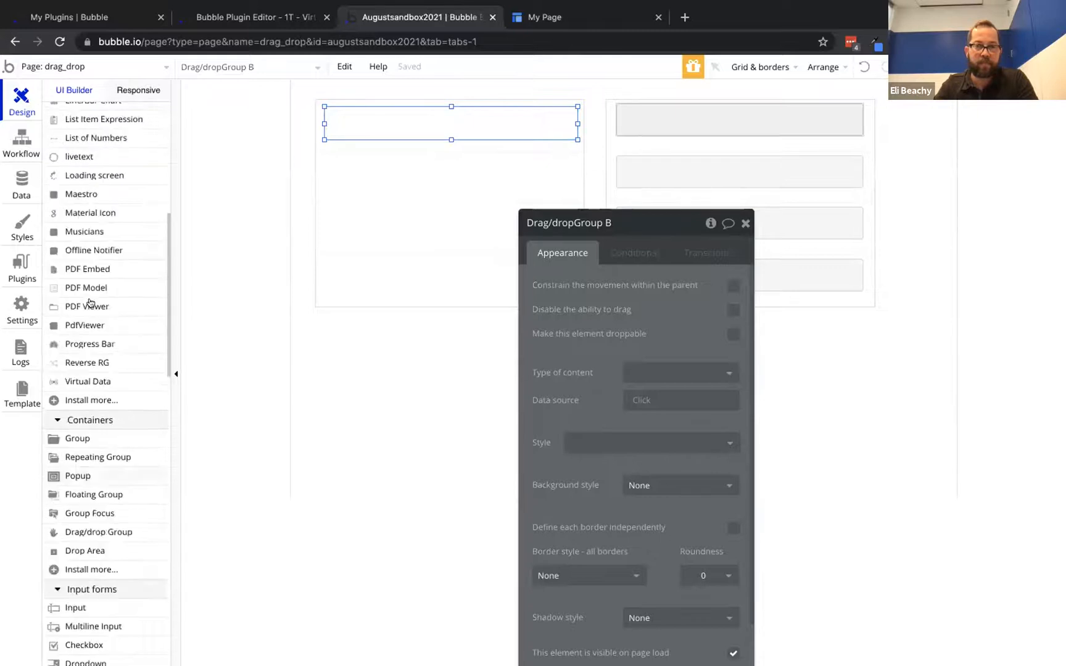
left_click(74, 167)
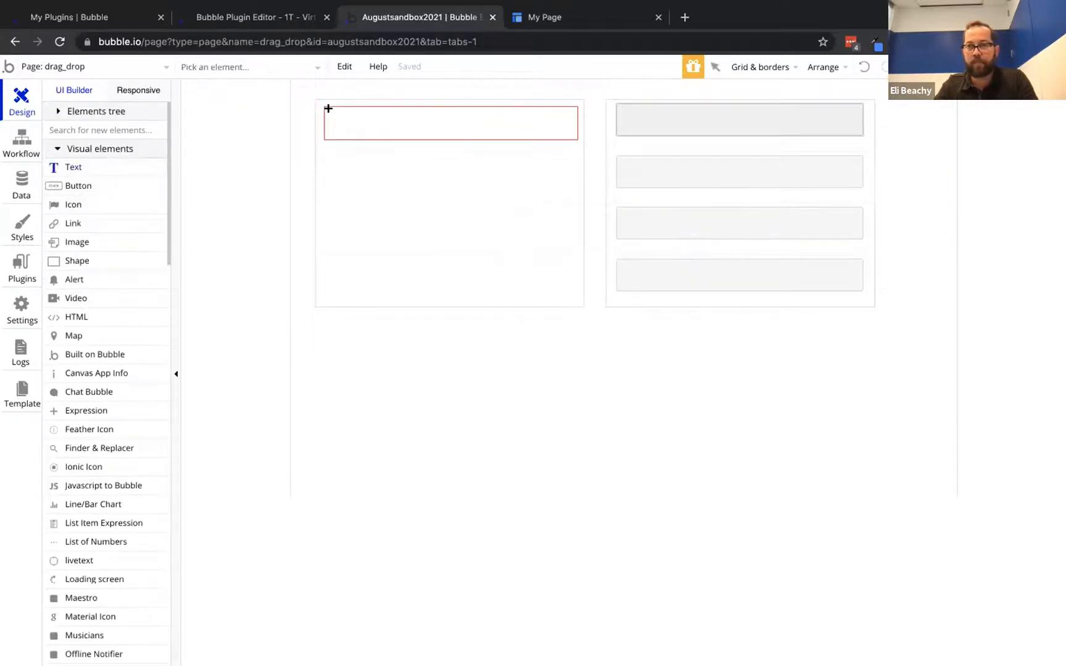
left_click_drag(329, 110, 483, 124)
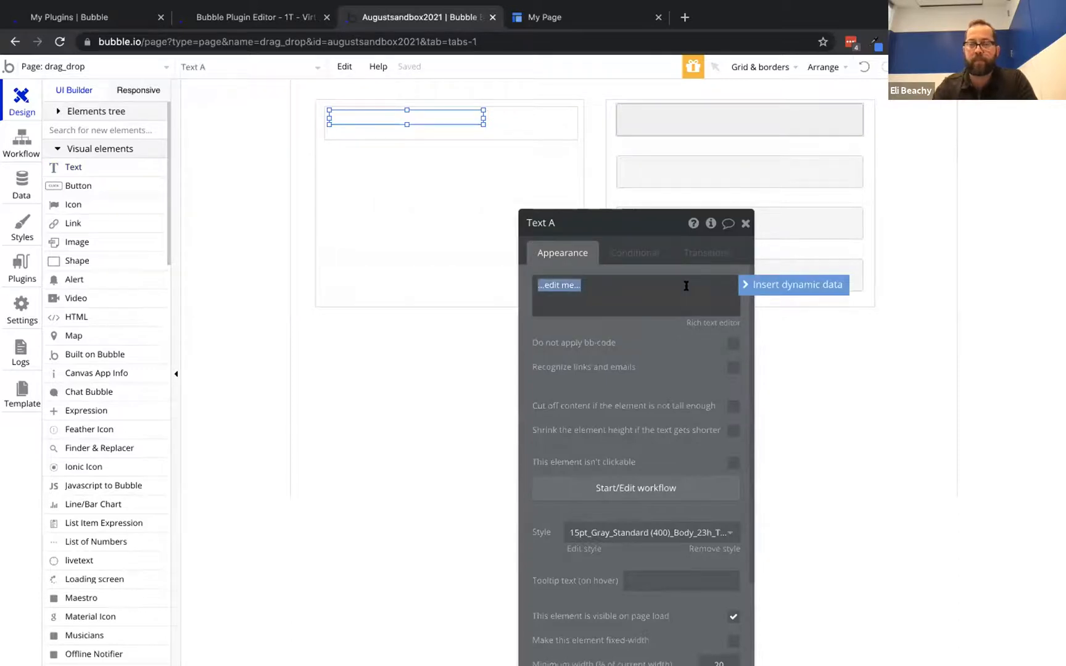
left_click(759, 286)
Set Drag/dropGroup B's content type to line_item with data source Current cell's line_item
left_click(553, 128)
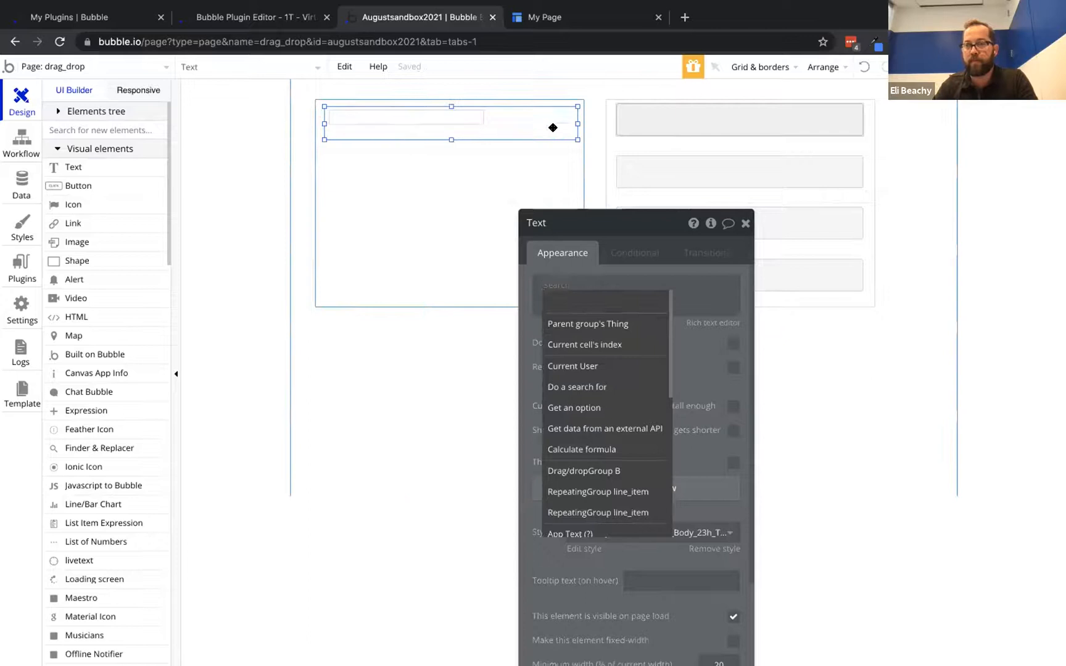
left_click(655, 373)
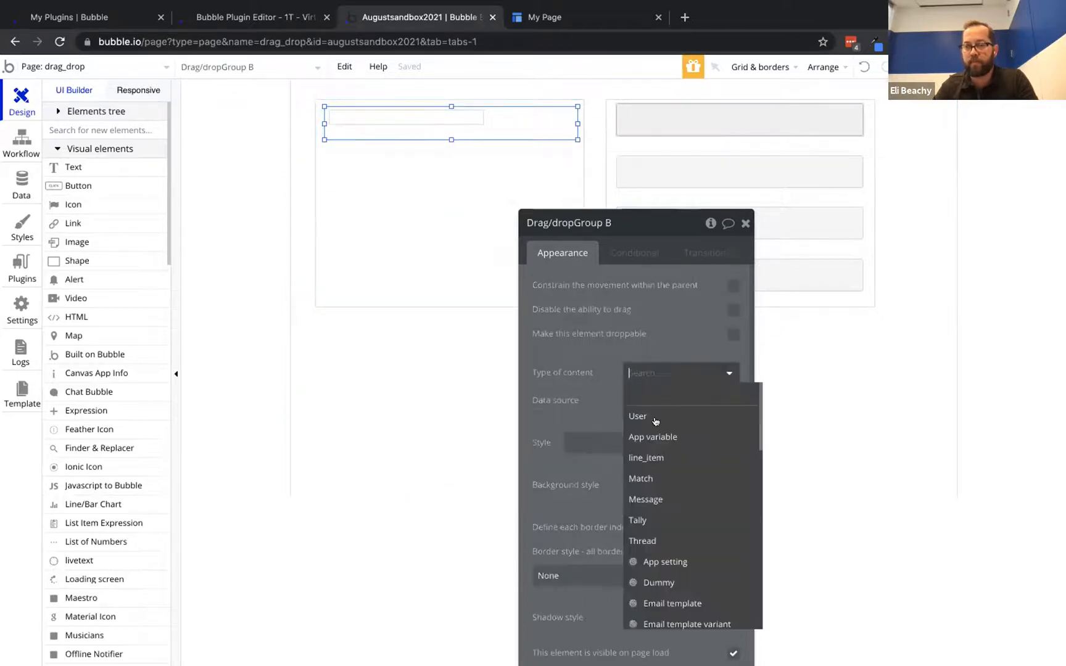
left_click(656, 458)
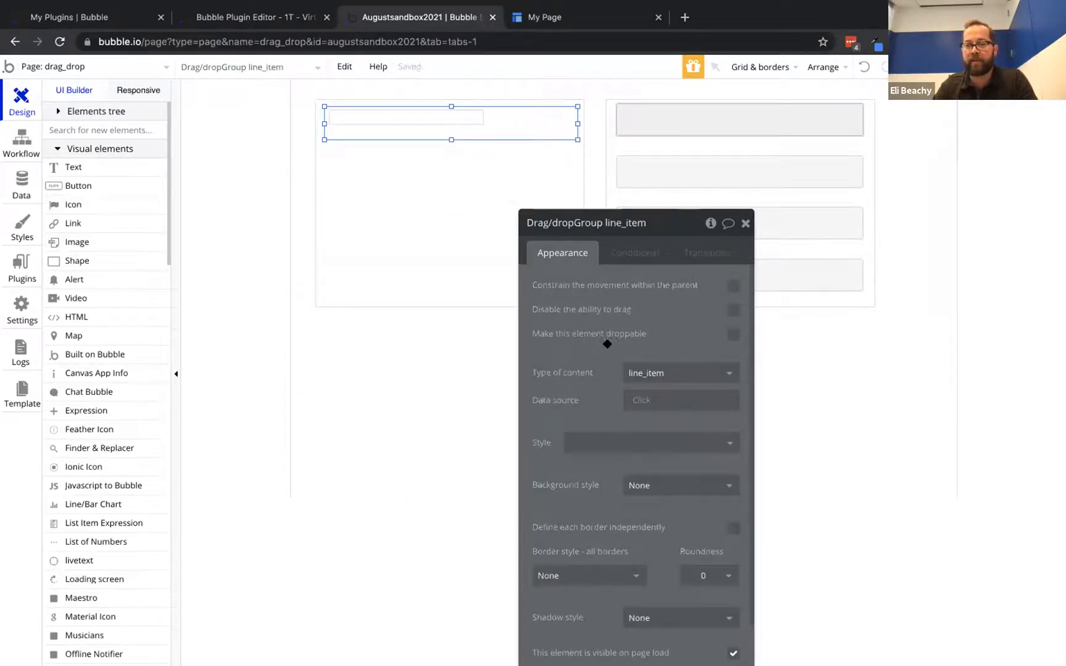
left_click(638, 398)
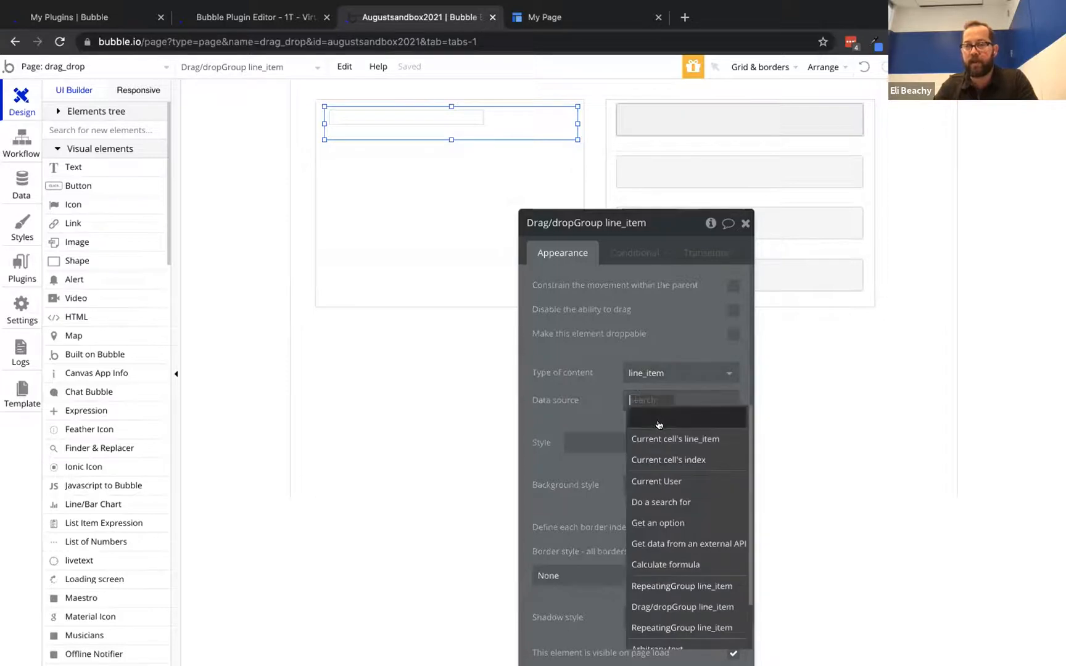
left_click(677, 437)
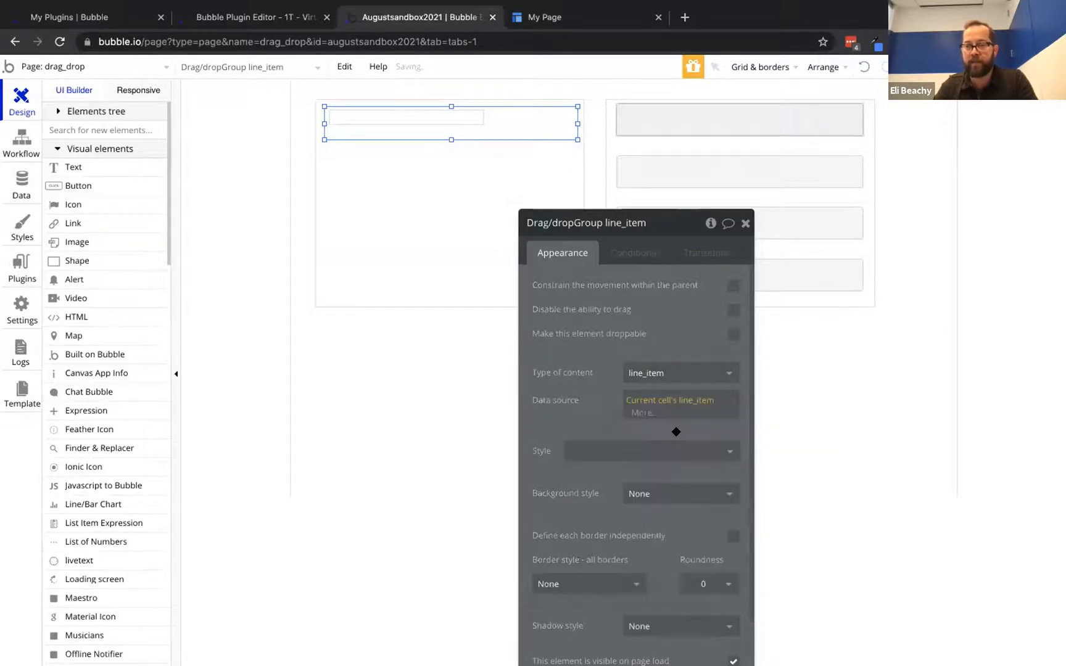
mouse_move(432, 117)
left_mouse_down()
mouse_move(428, 105)
mouse_move(417, 110)
mouse_move(422, 117)
left_mouse_up()
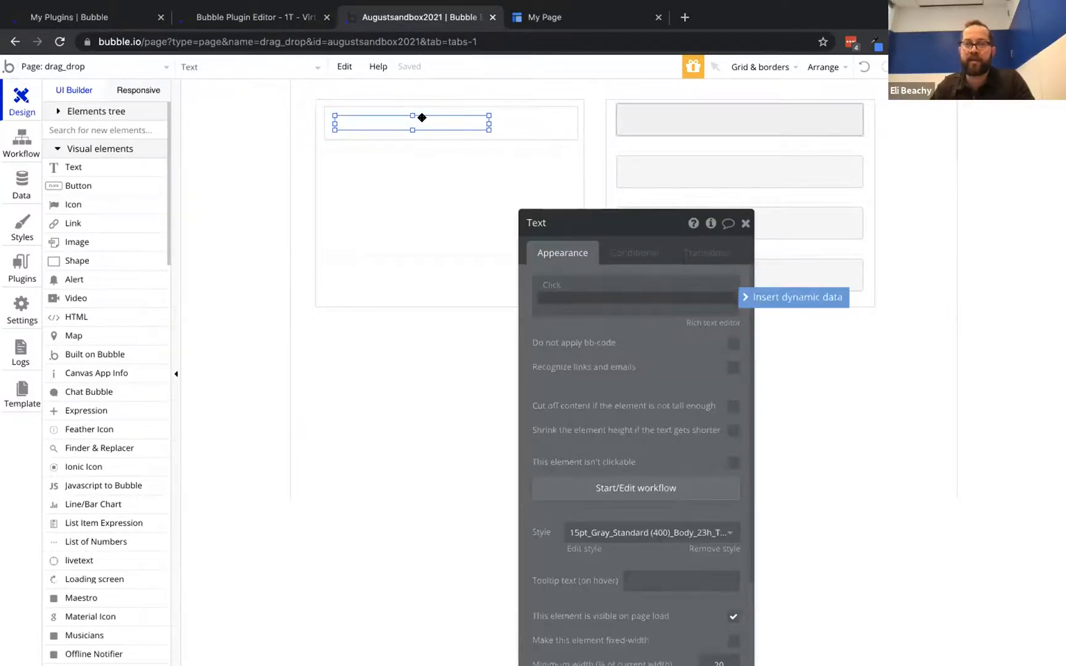
Make the text show Parent group's line_item's Description and narrow it to about 160px
left_click(555, 287)
left_click(554, 285)
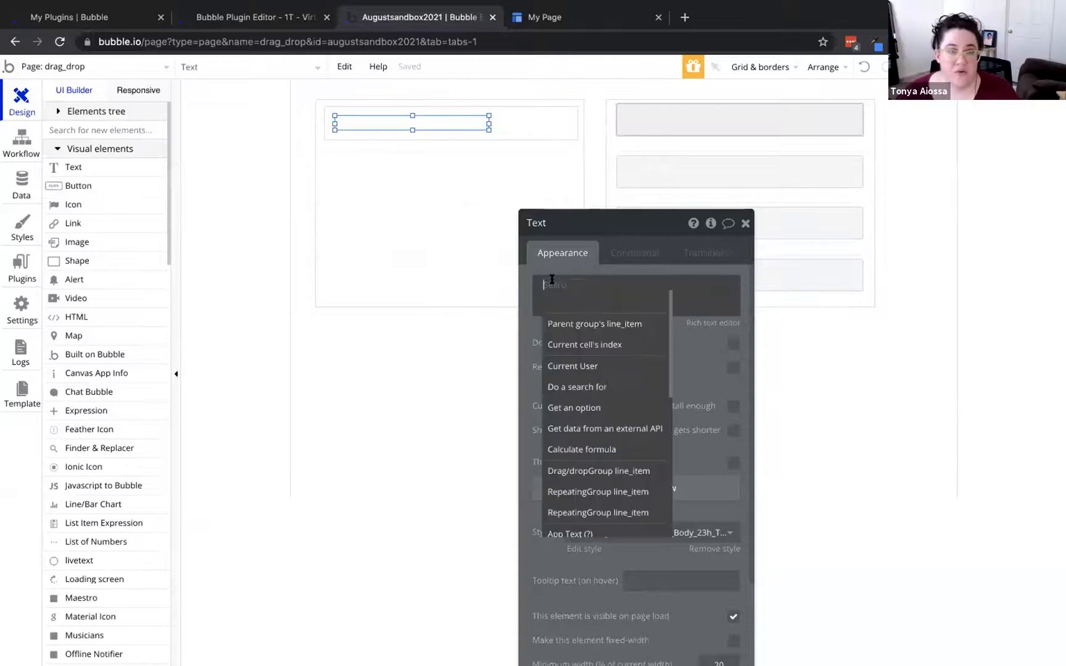
left_click(586, 319)
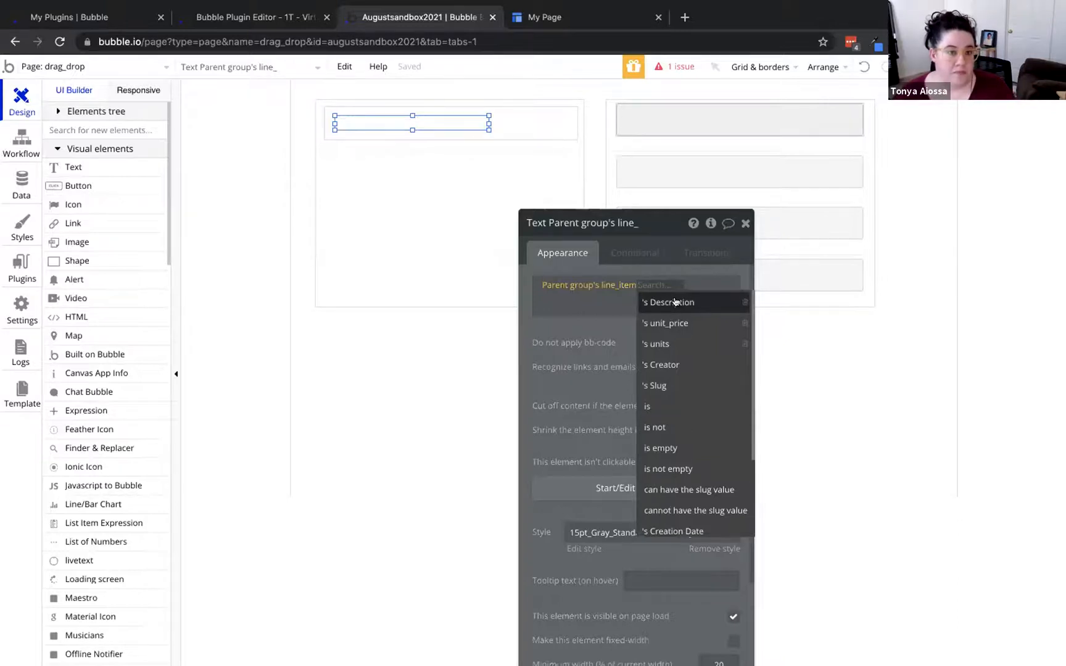
left_click(675, 302)
left_click_drag(488, 122, 517, 117)
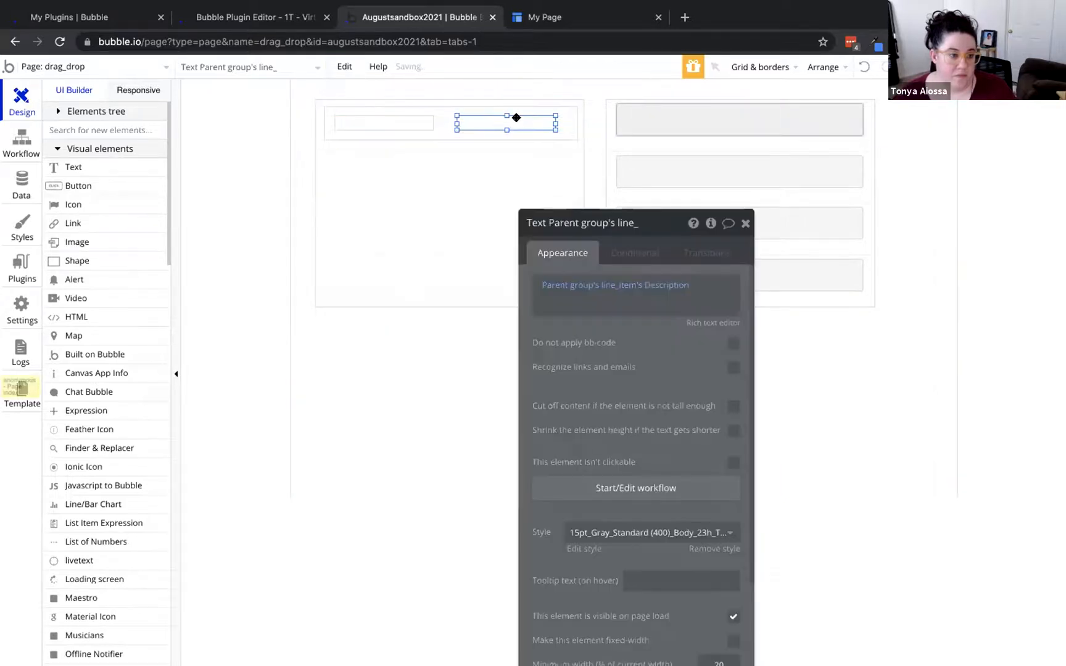
Switch the text to show Parent group's line_item's status instead
left_click(678, 285)
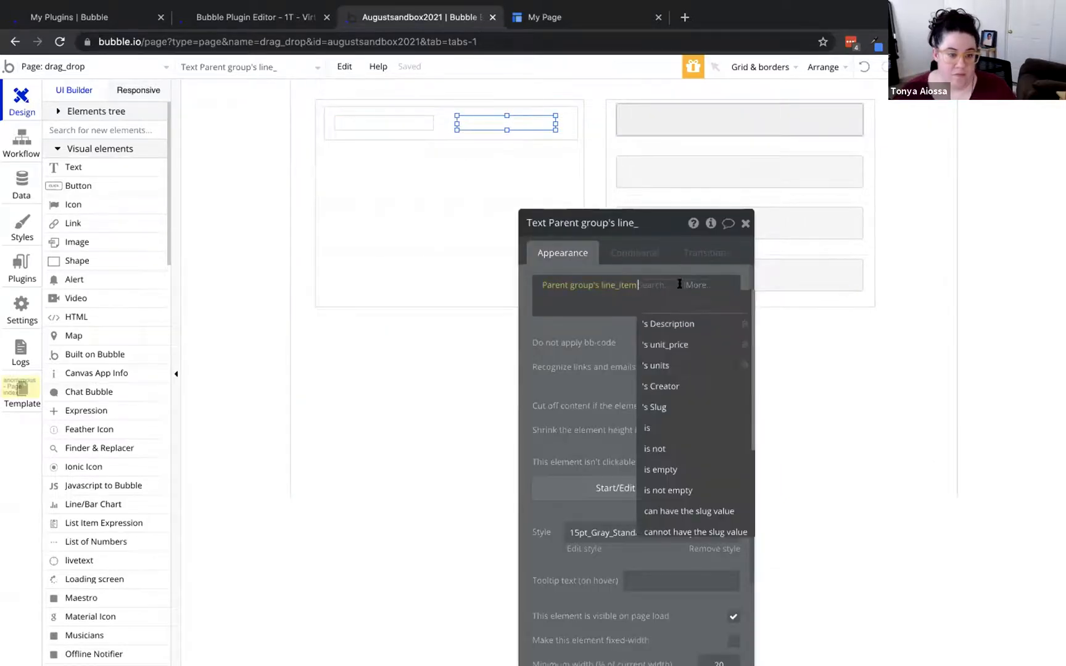
scroll(673, 409, "down", 2)
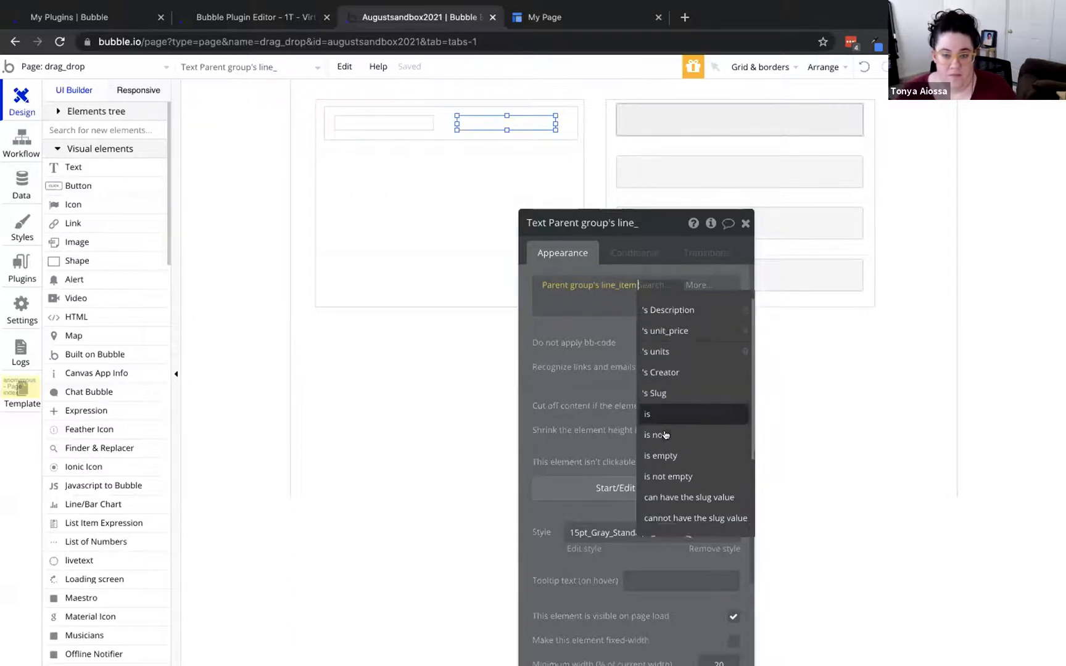
scroll(673, 429, "up", 2)
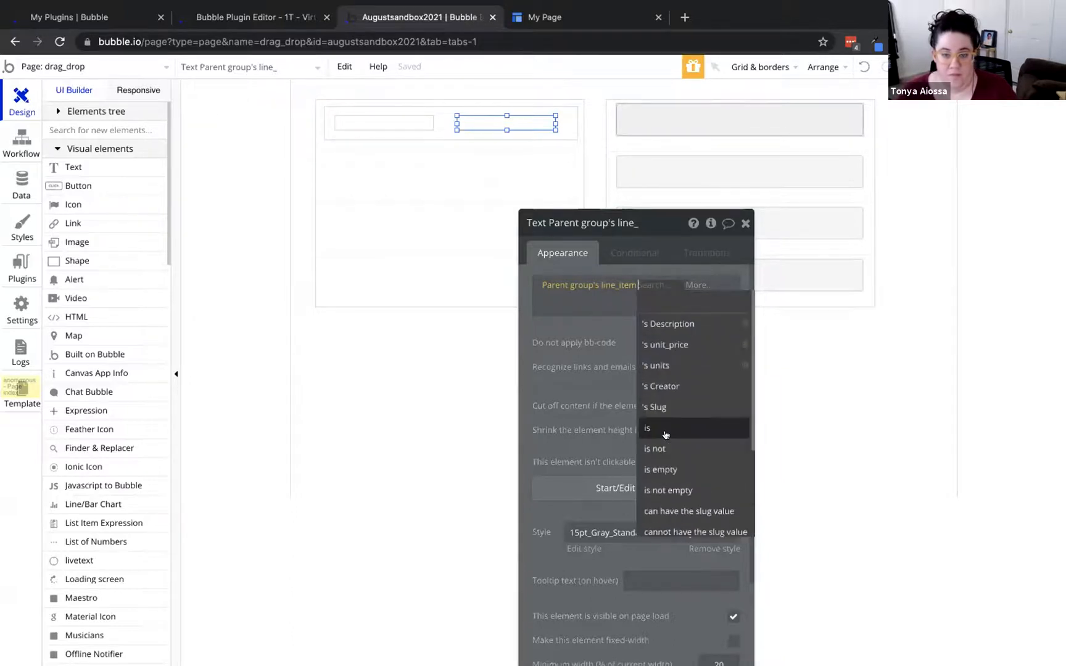
left_click(576, 334)
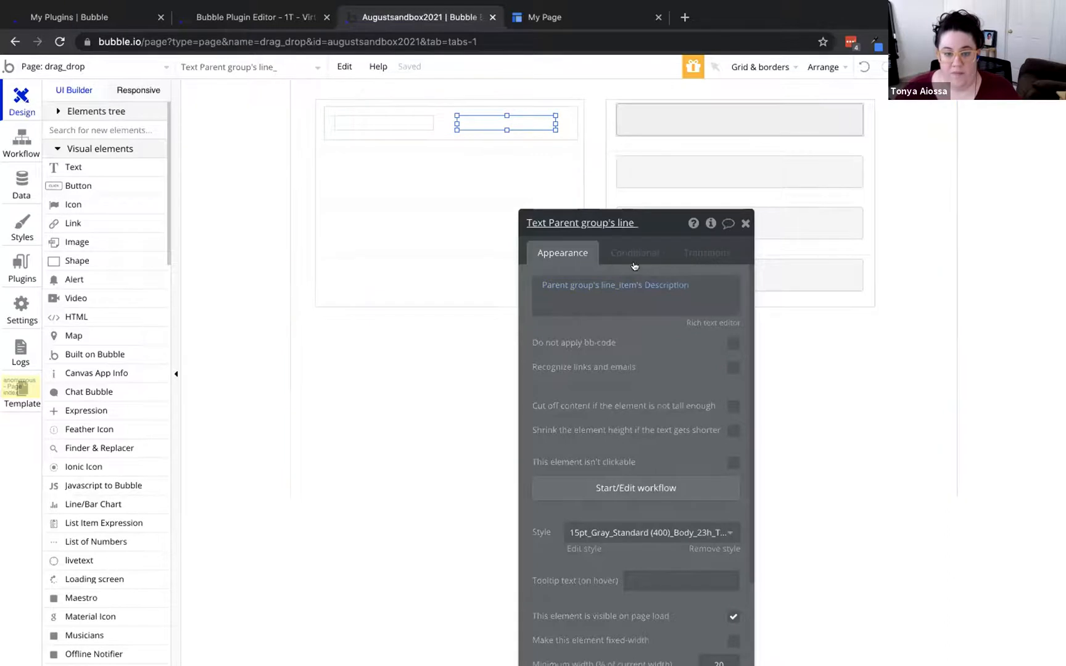
left_click(649, 285)
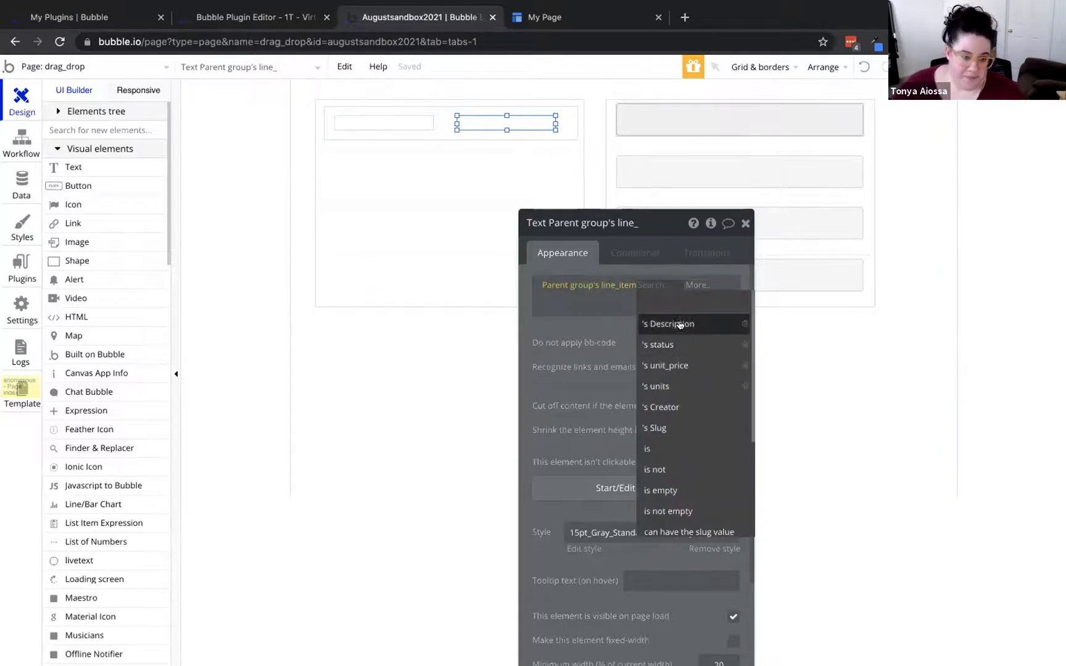
left_click(658, 345)
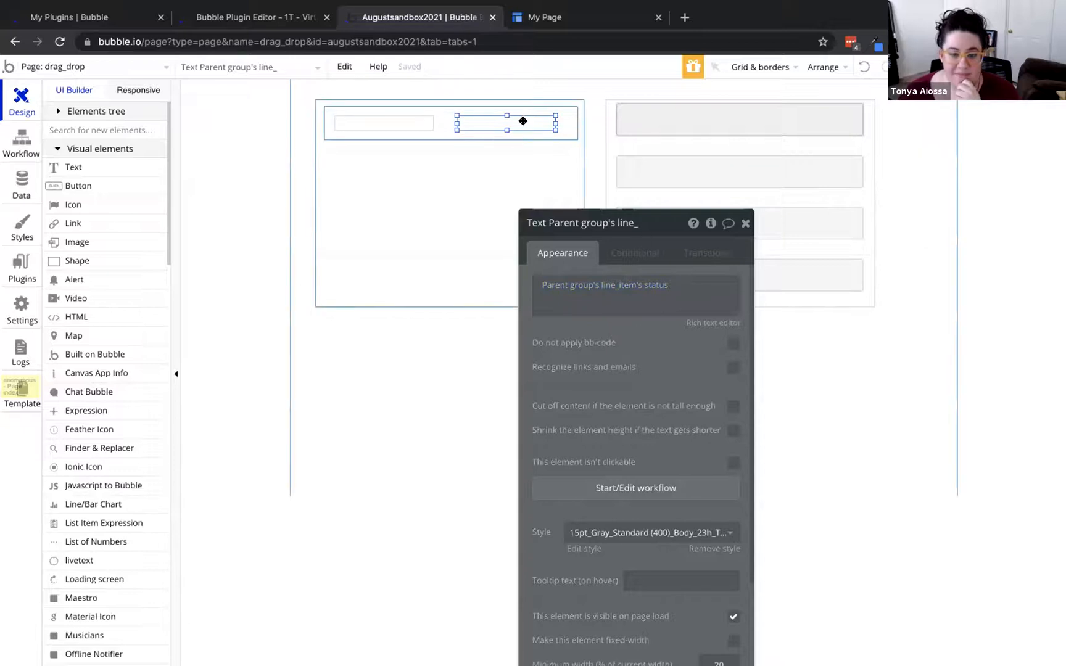
left_click(673, 121)
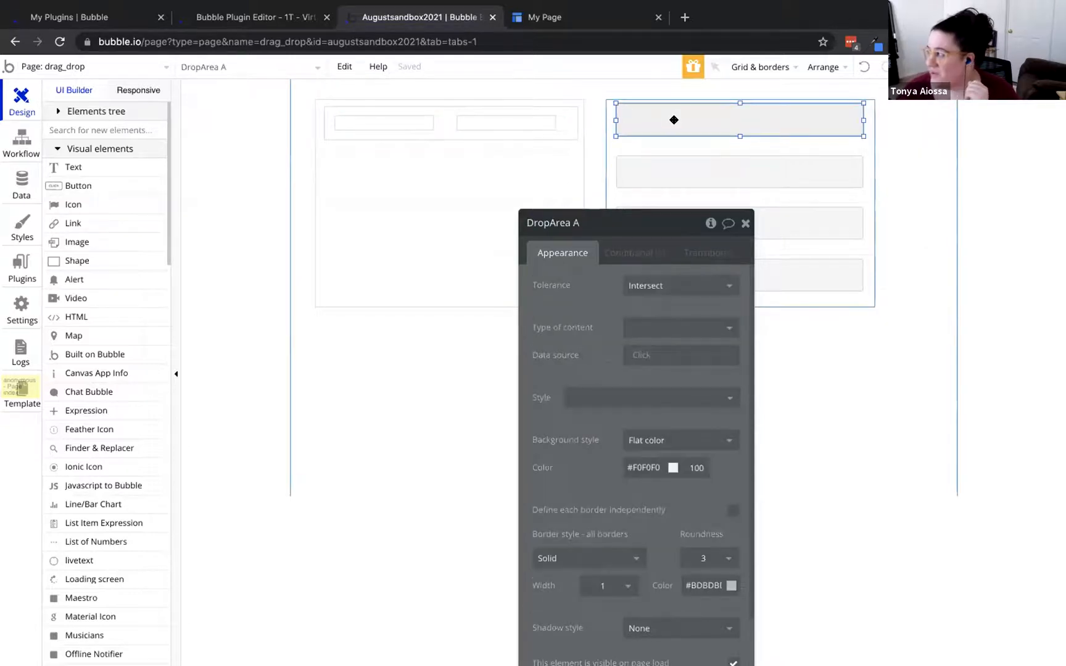
Lower the drop area, shrink it to 20px tall, and select both left-row texts
left_click_drag(672, 121, 673, 121)
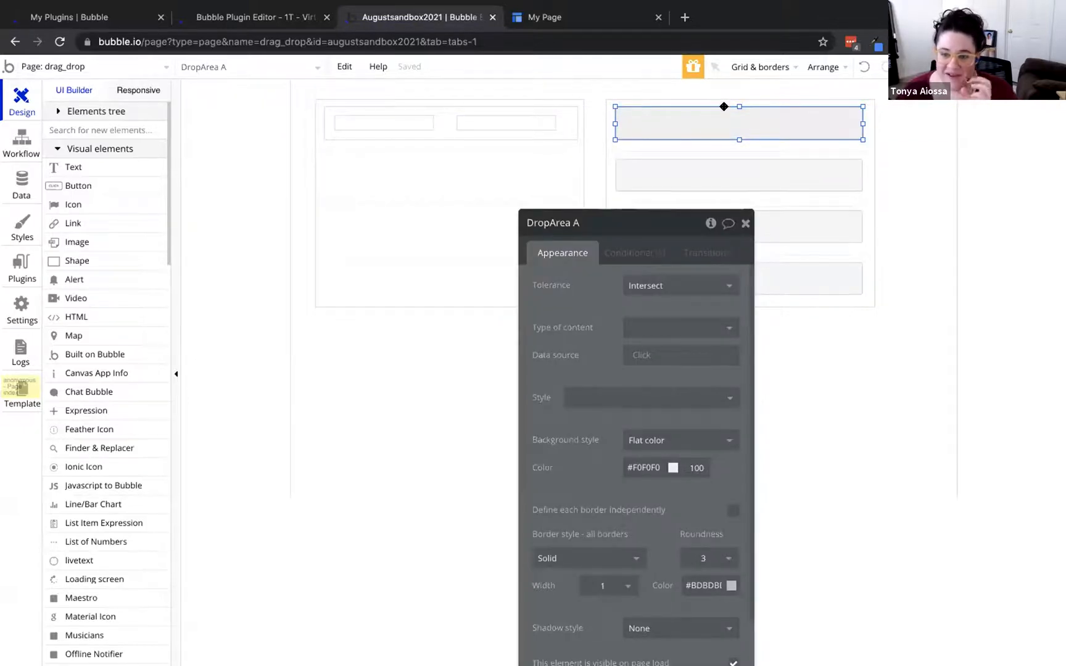
left_click_drag(740, 137, 740, 120)
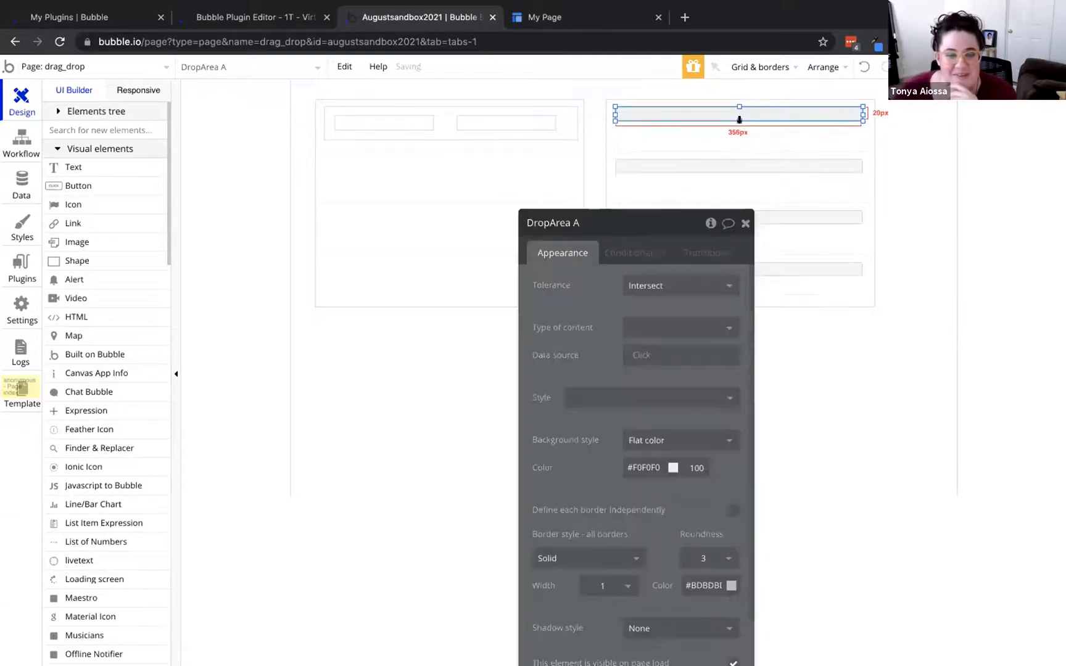
left_click(498, 121)
left_click(373, 117, "shift")
Paste copies of the two left-row texts into the right list's top cell and nudge them into place
left_click_drag(373, 118, 372, 121)
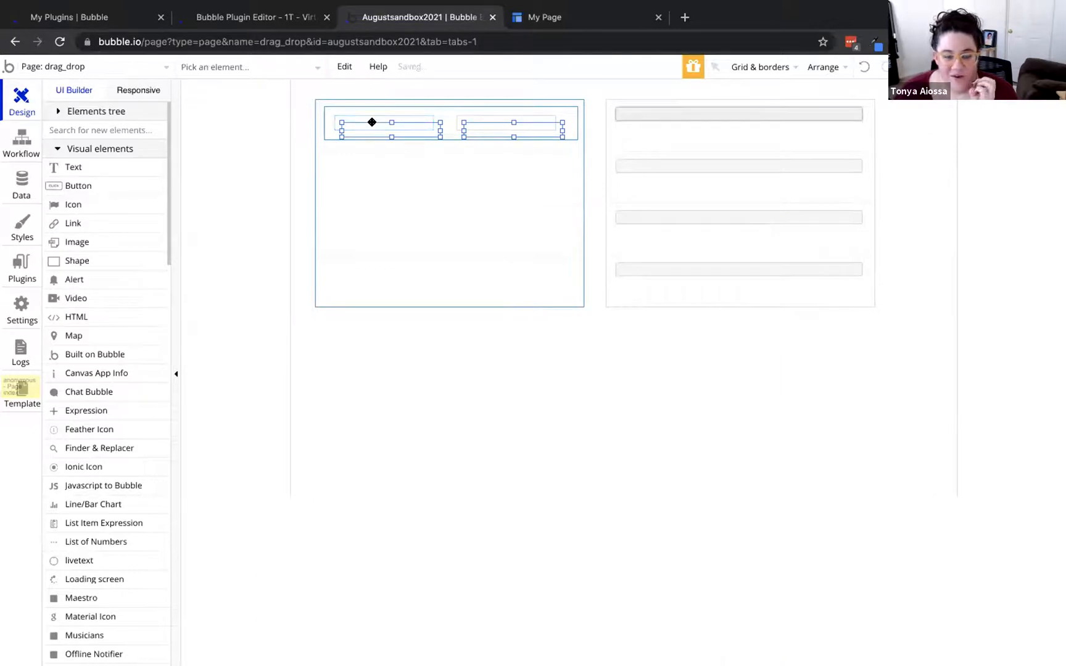
key("ctrl+z")
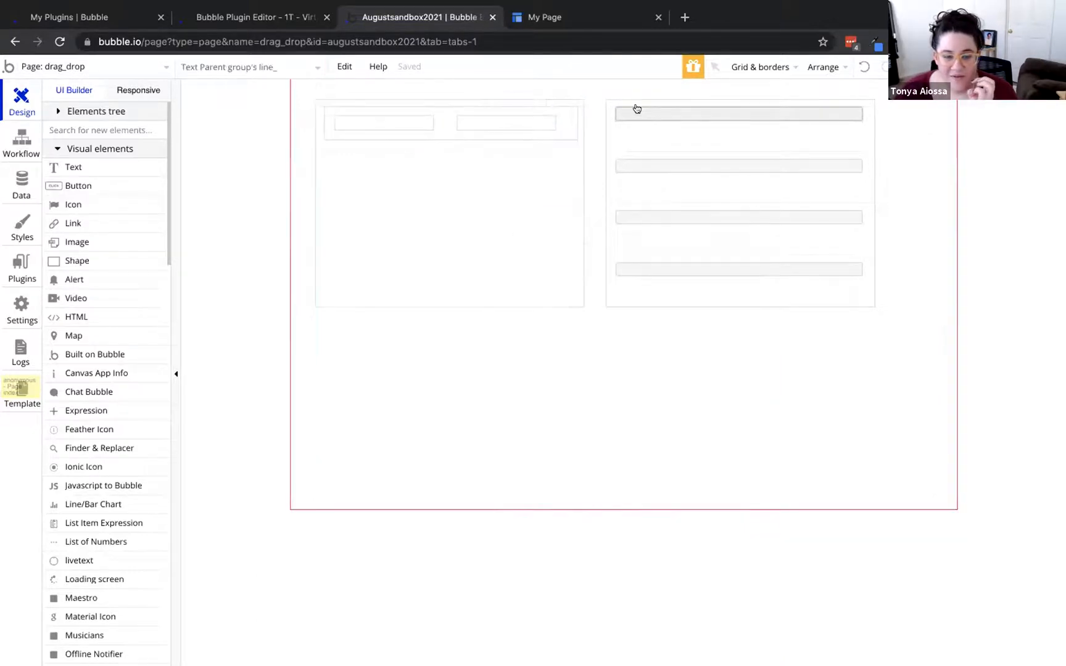
key("ctrl+v")
left_click_drag(641, 129, 650, 130)
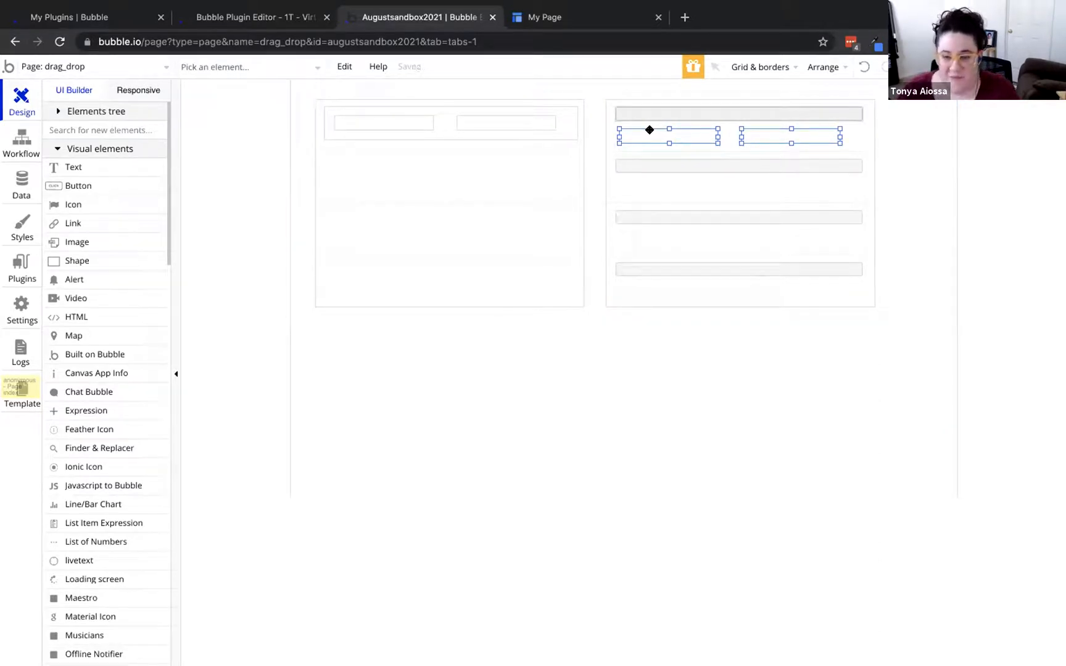
right_click(817, 134)
Group the right row's two texts into Group line_item, resized to about 356×44px
left_click(864, 219)
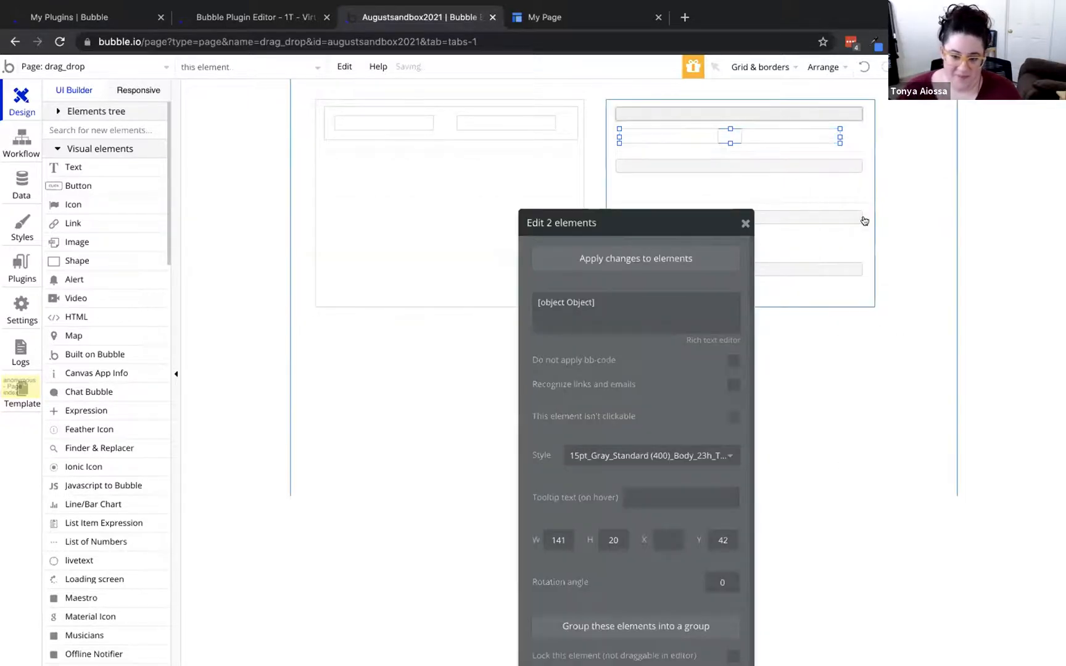
left_click_drag(729, 127, 730, 120)
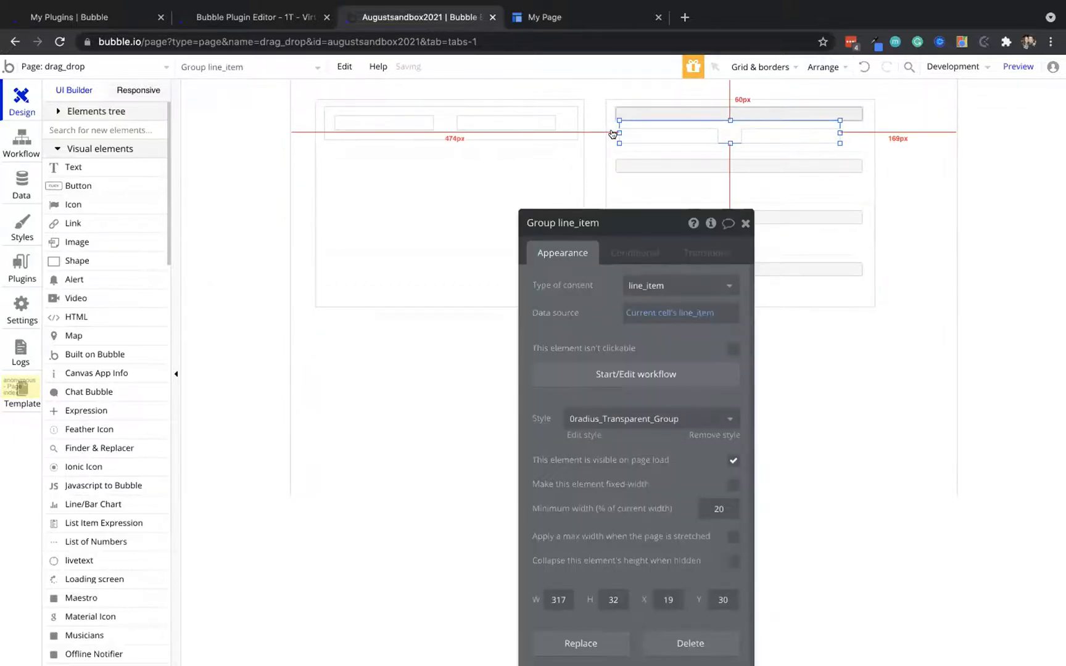
mouse_move(615, 131)
left_mouse_down()
mouse_move(606, 131)
mouse_move(621, 124)
left_mouse_up()
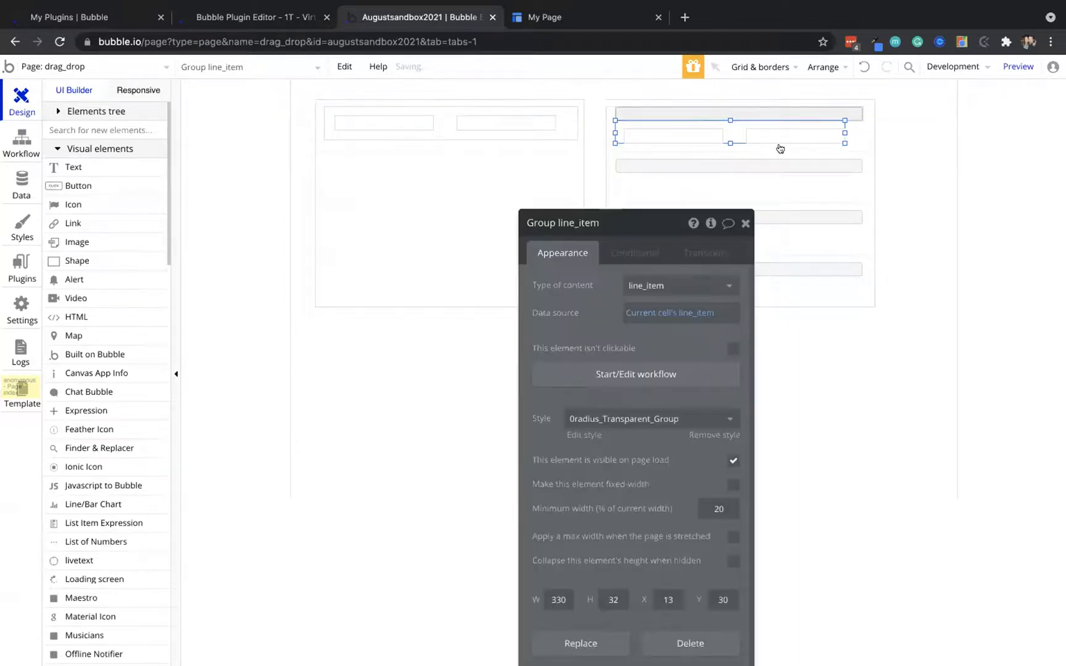
left_click_drag(846, 133, 858, 129)
left_click_drag(739, 143, 740, 152)
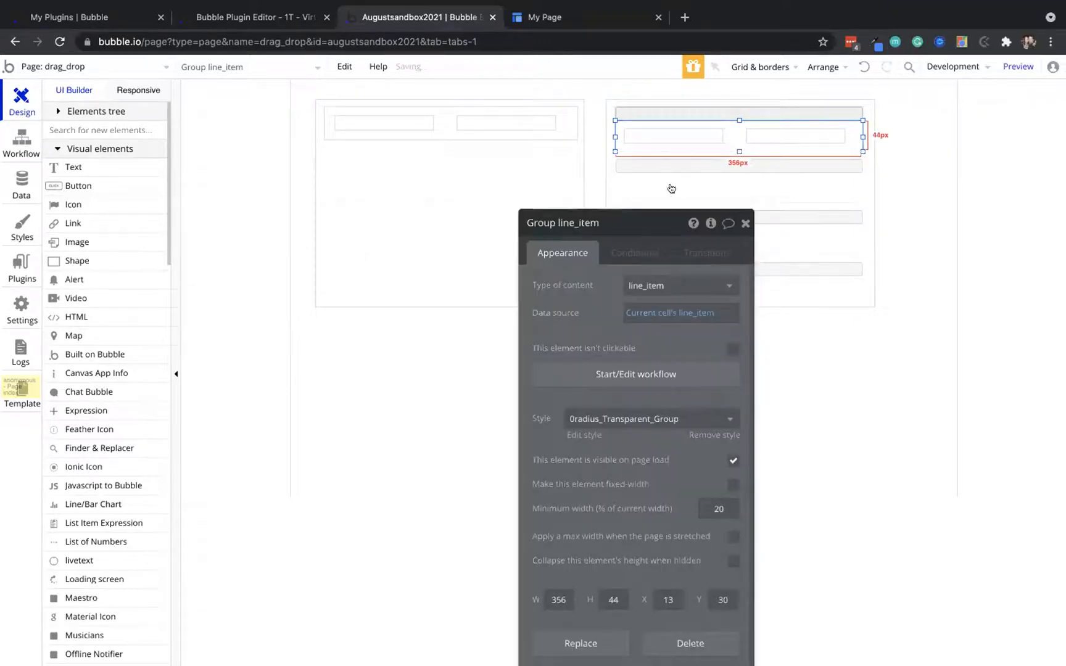
left_click(651, 118)
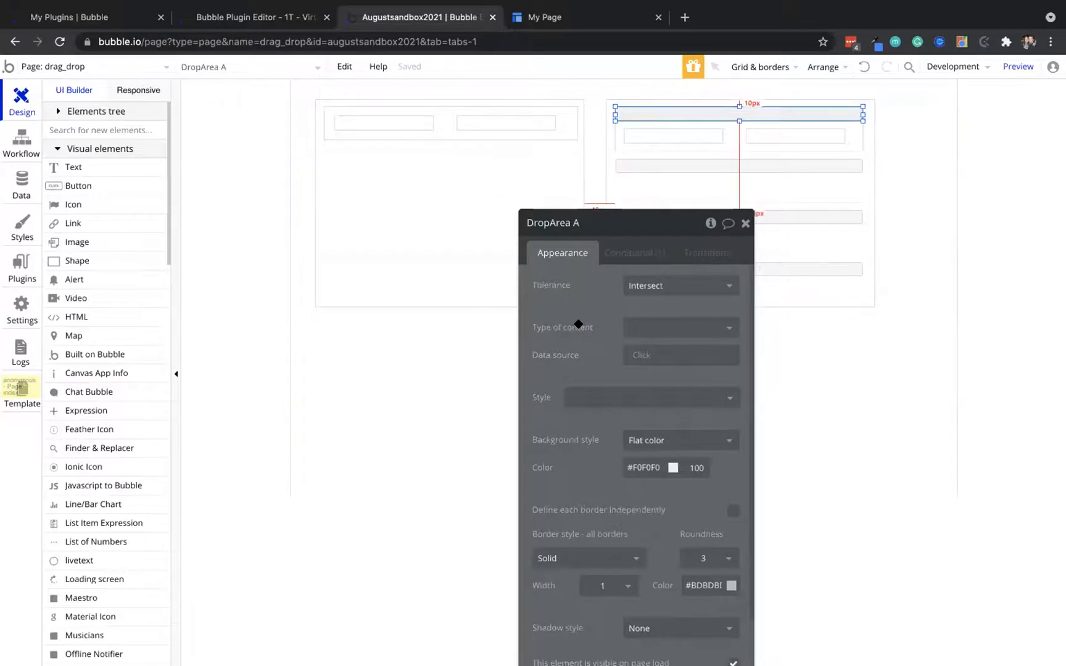
Set DropArea A's content type to line_item and data source to Current cell's line_item
left_click_drag(583, 326, 529, 273)
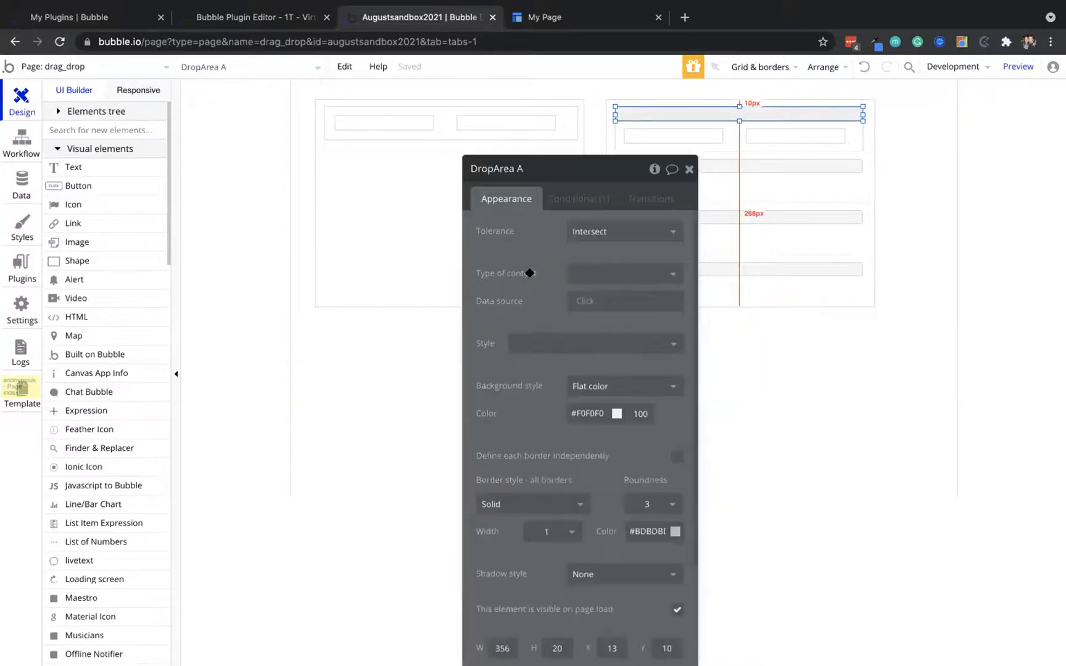
left_click(596, 268)
left_click(609, 363)
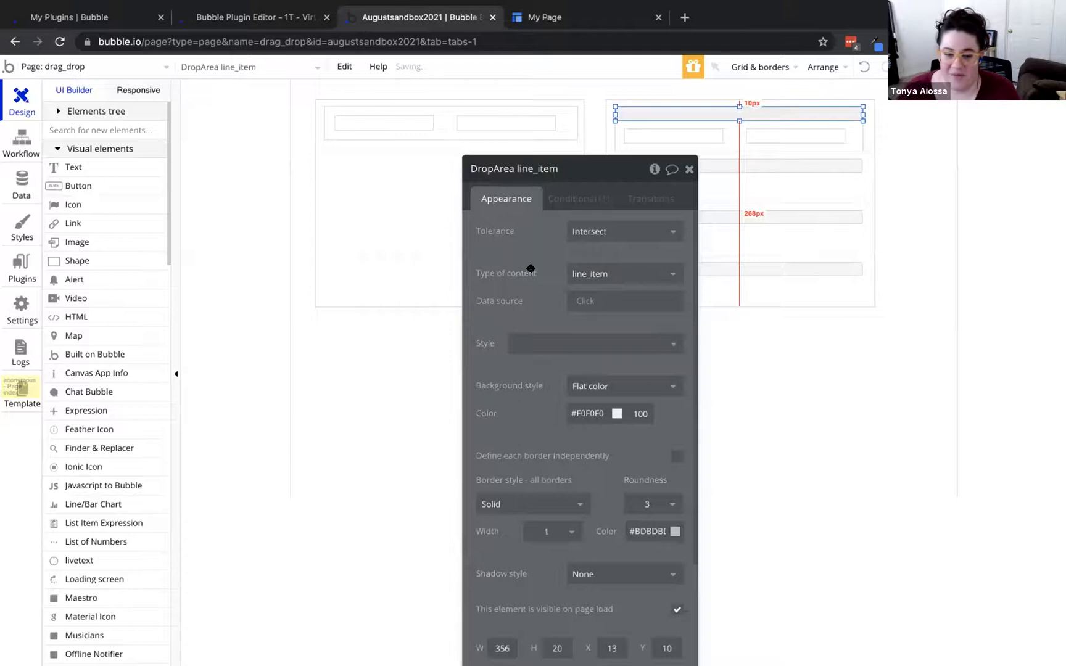
left_click(568, 301)
left_click(654, 339)
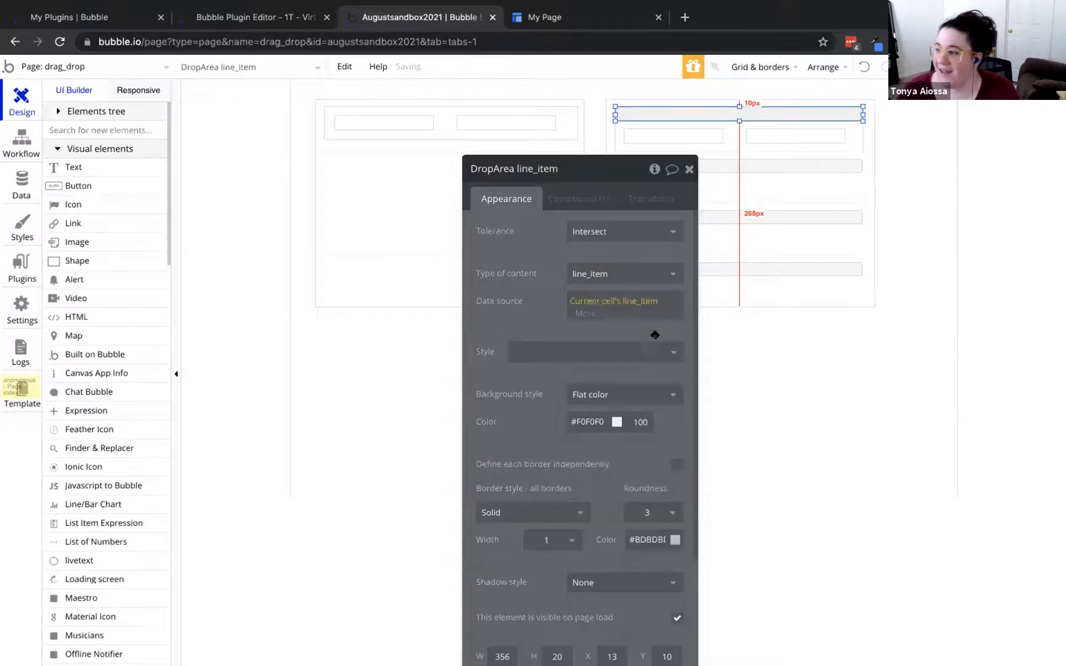
left_click(568, 201)
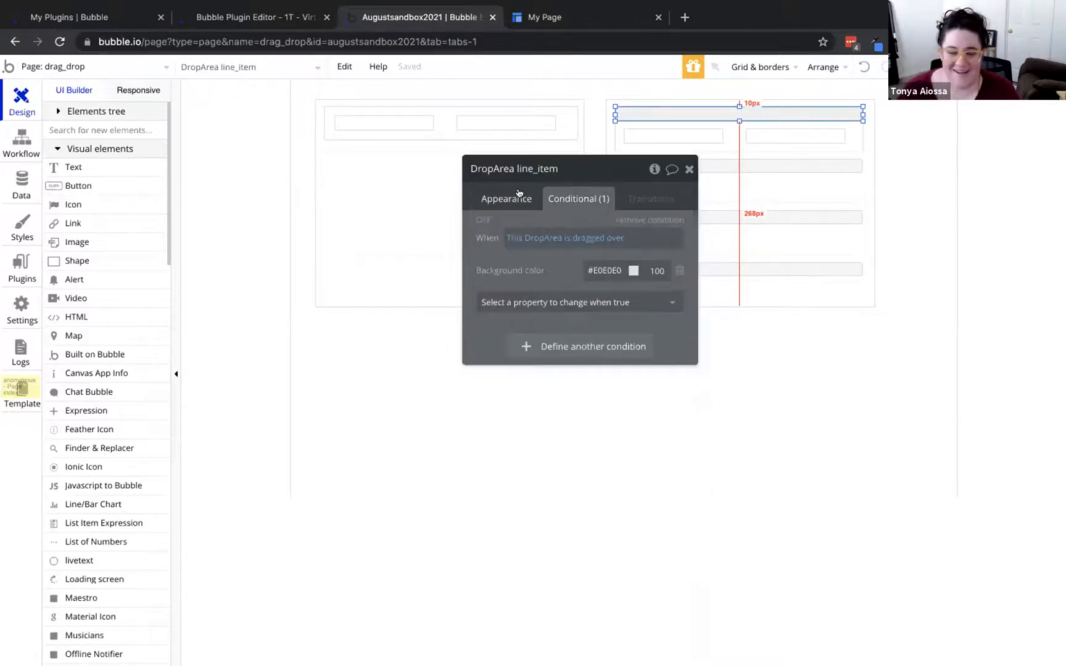
left_click(519, 193)
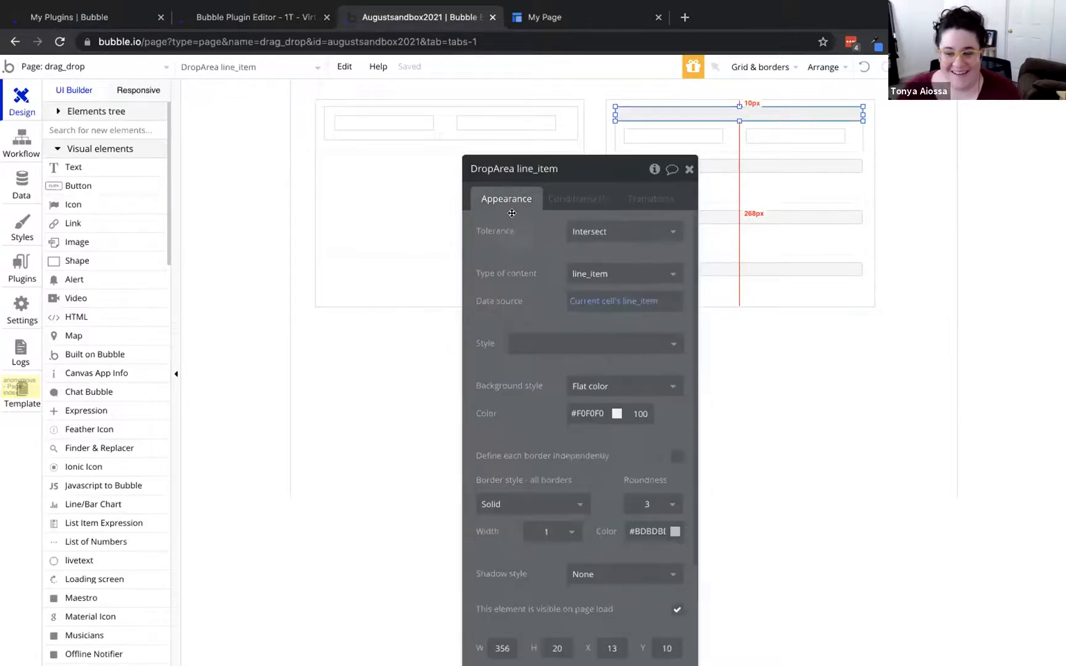
left_click(664, 101)
left_click(664, 111)
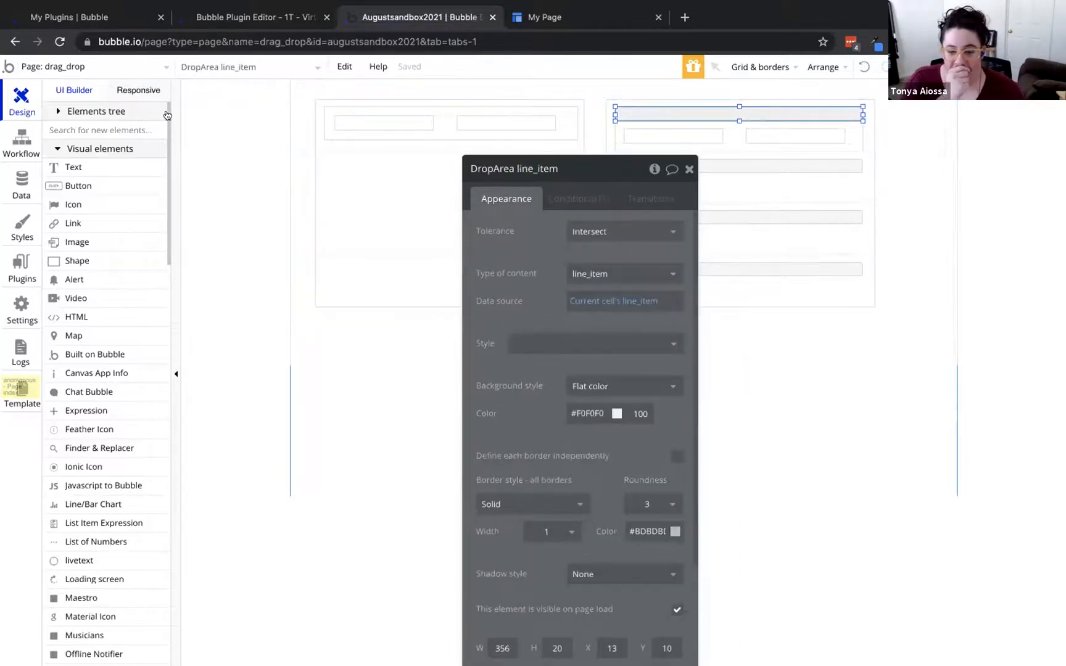
left_click(20, 141)
Add a 'group dropped on' event for DropArea line_item, with dropped type line_item
left_click(99, 137)
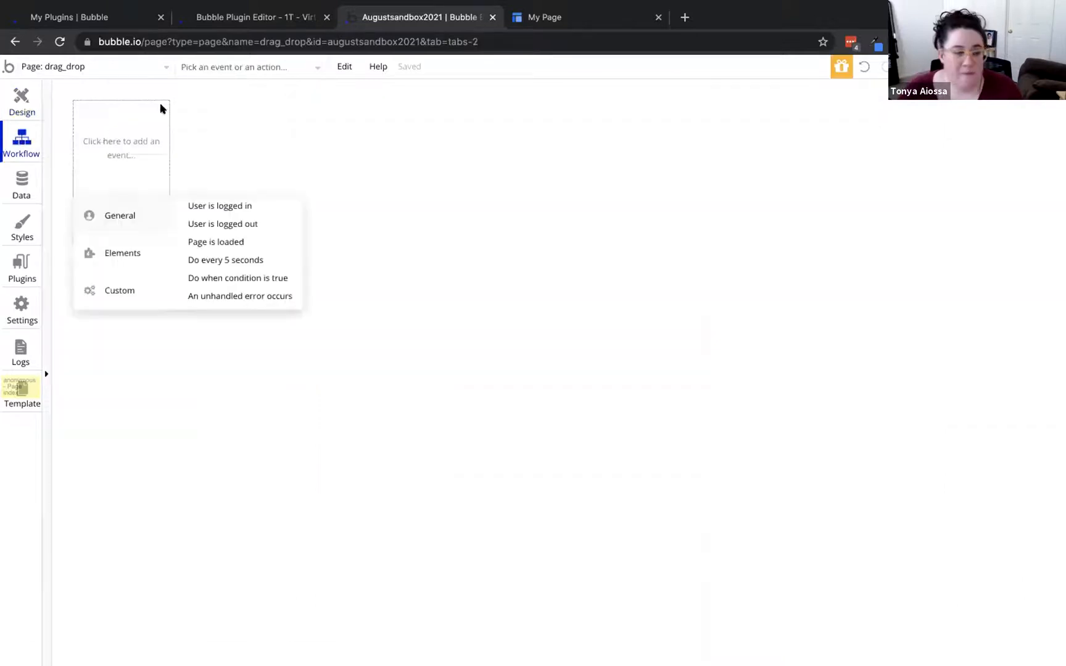
mouse_move(124, 254)
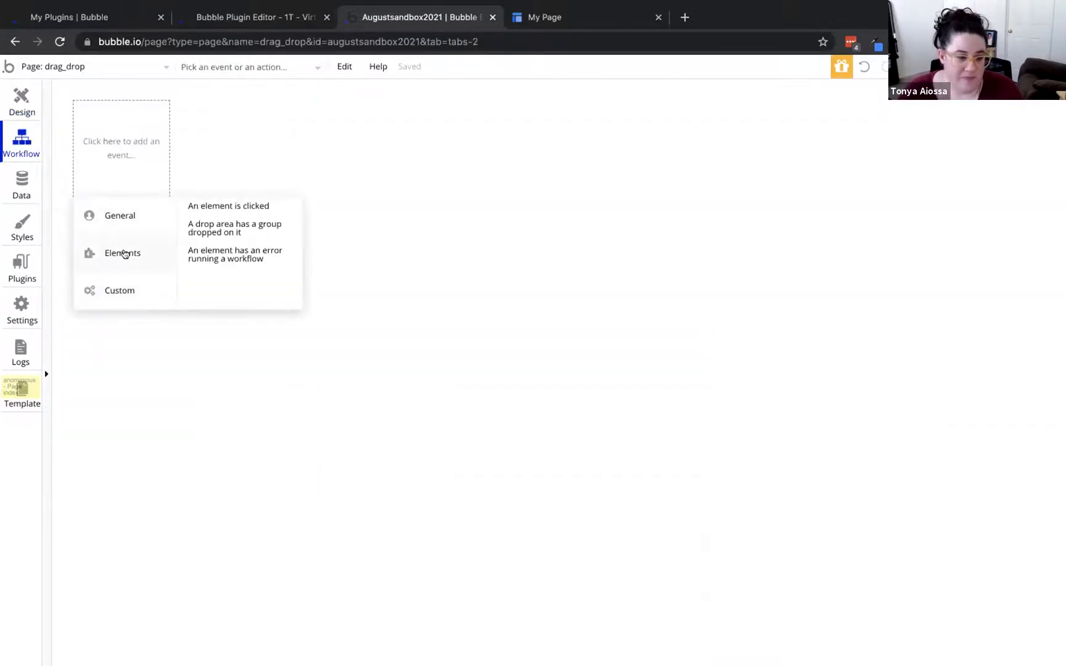
left_click(236, 225)
left_click(666, 203)
left_click(610, 224)
left_click(611, 231)
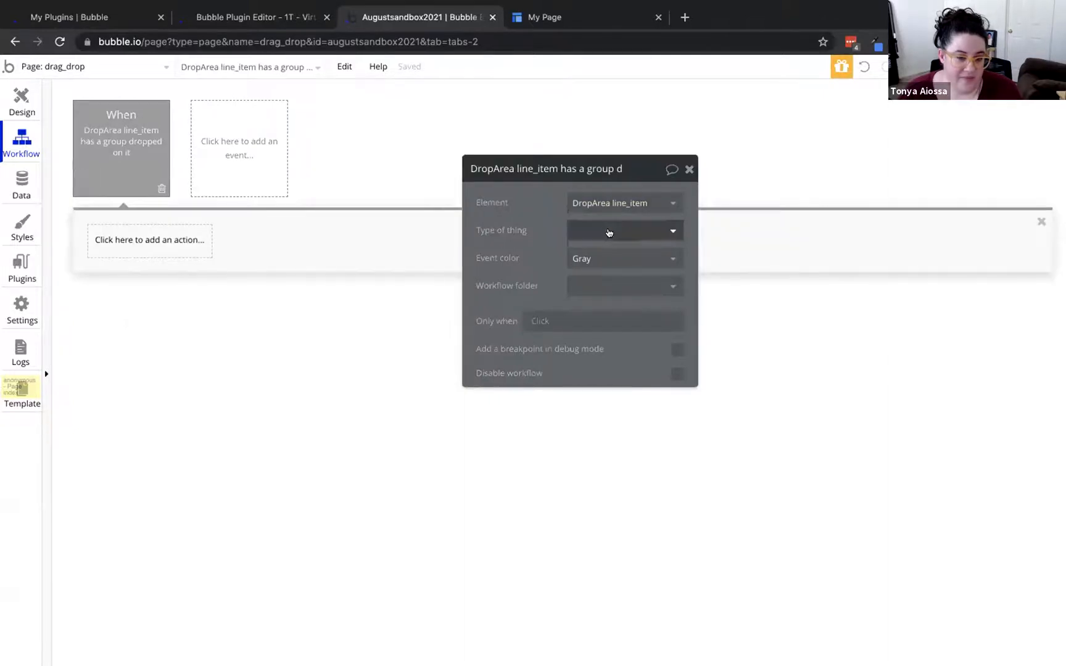
left_click(620, 315)
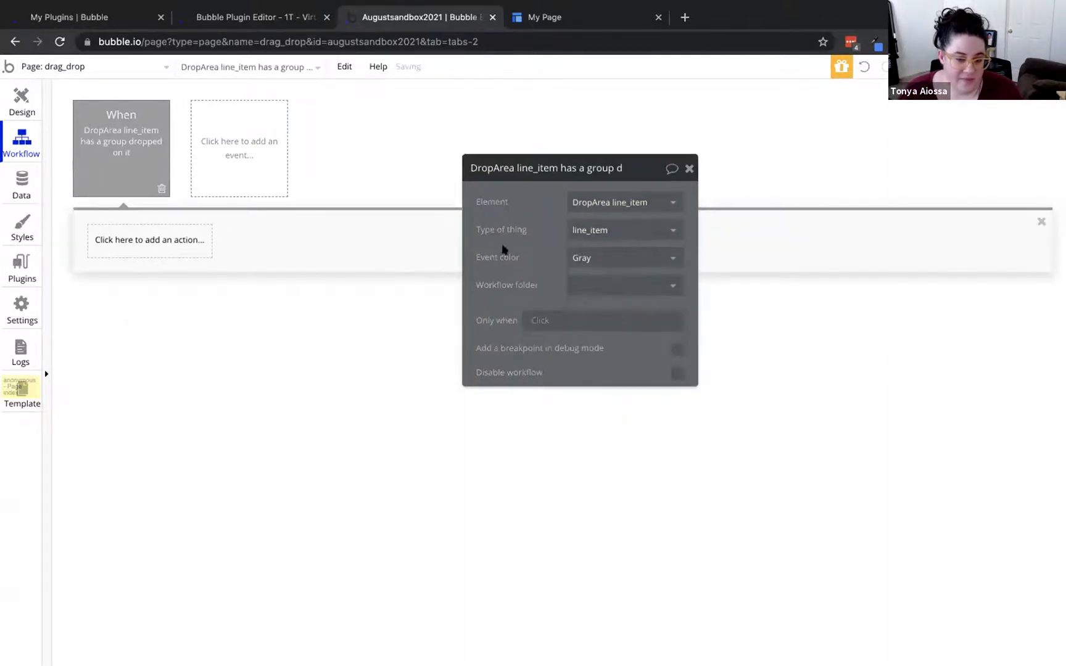
Add a Make changes to thing action targeting This DropArea's line_item
left_click(130, 243)
mouse_move(132, 341)
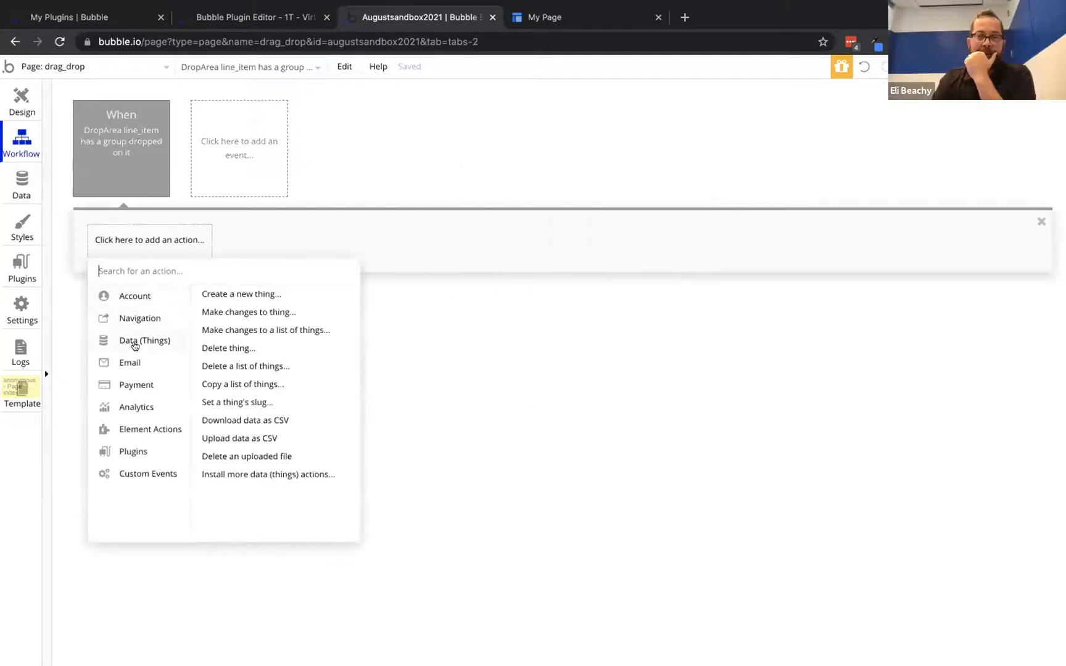
left_click(240, 312)
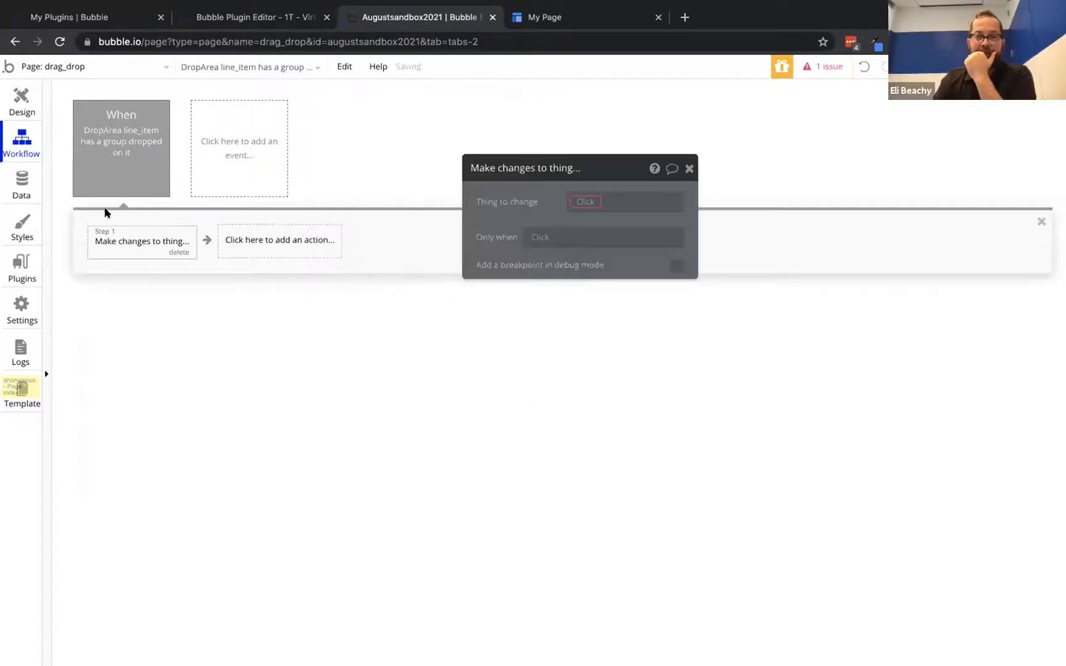
left_click(591, 202)
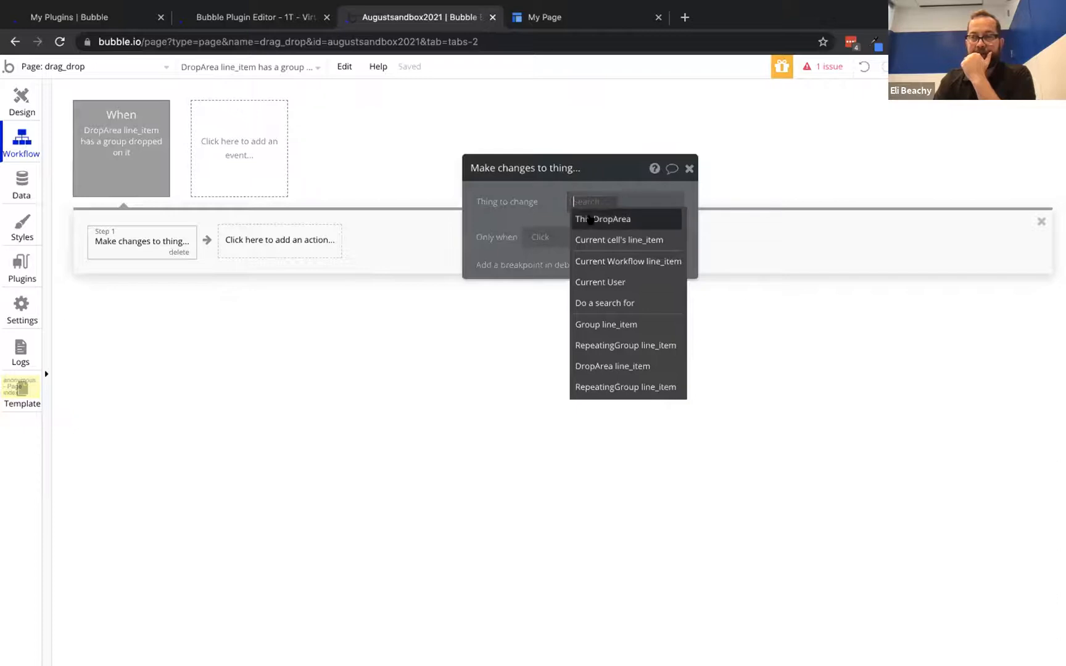
left_click(589, 219)
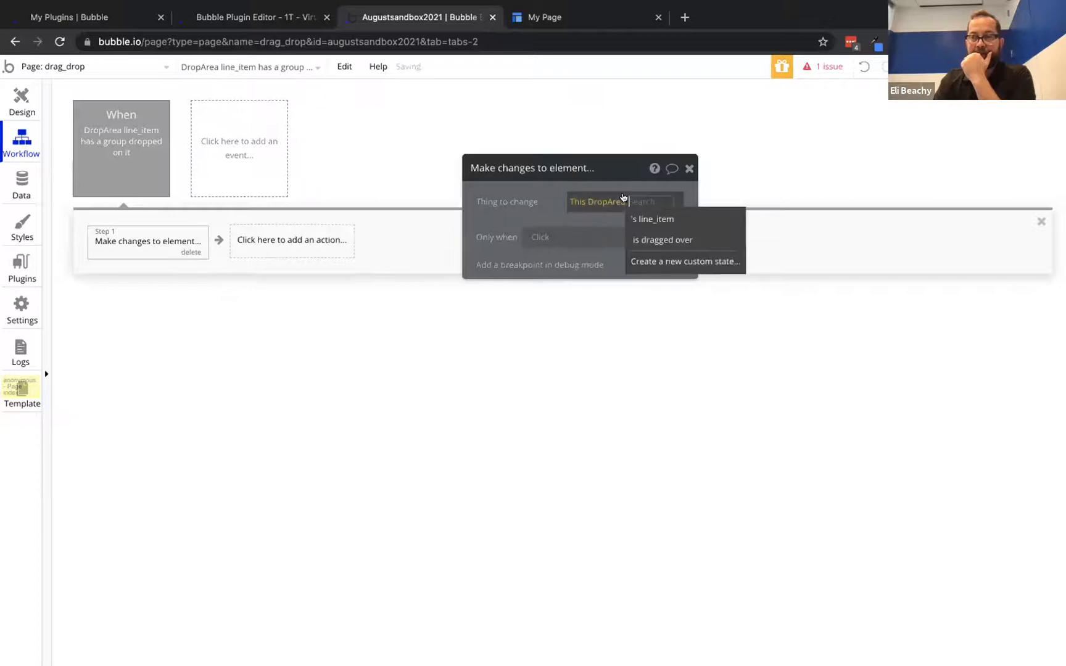
left_click(585, 200)
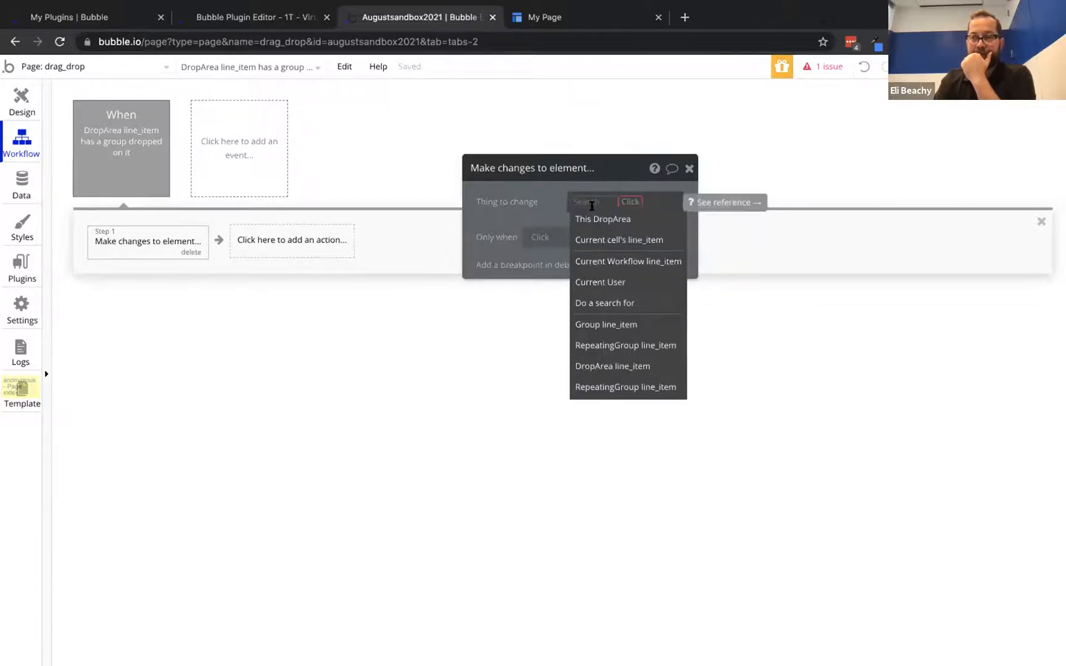
mouse_move(621, 366)
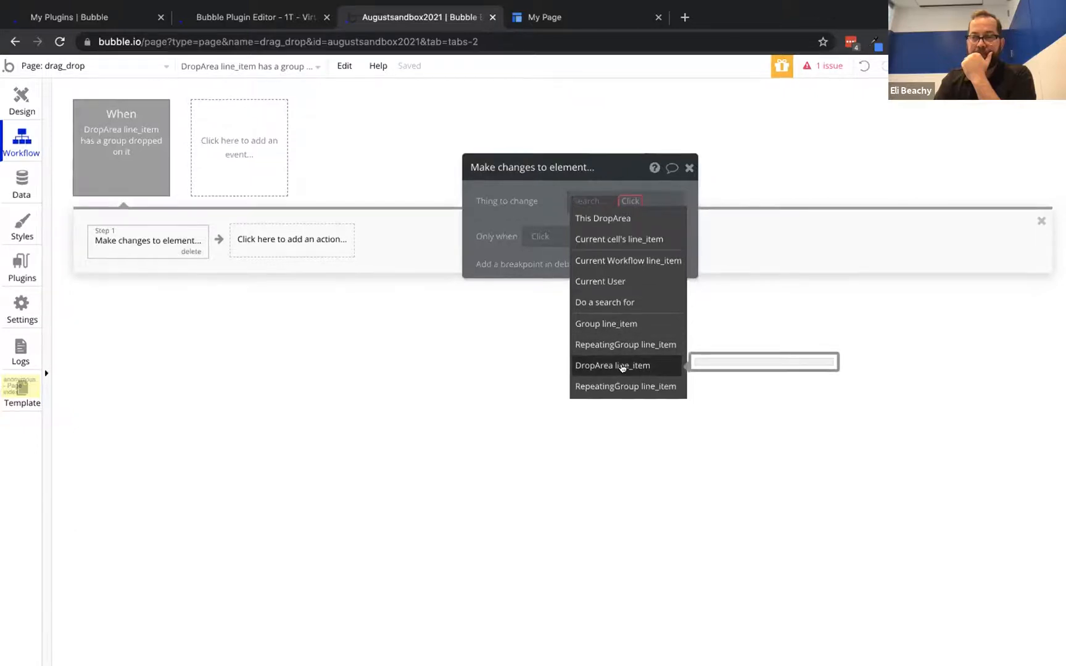
left_click(603, 221)
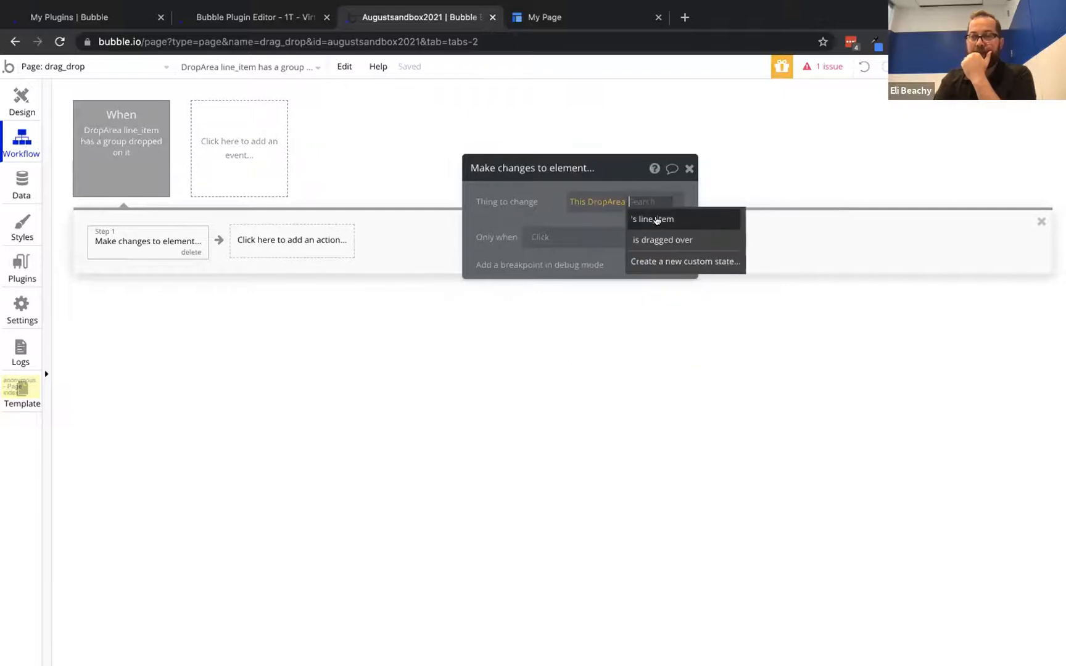
left_click(658, 220)
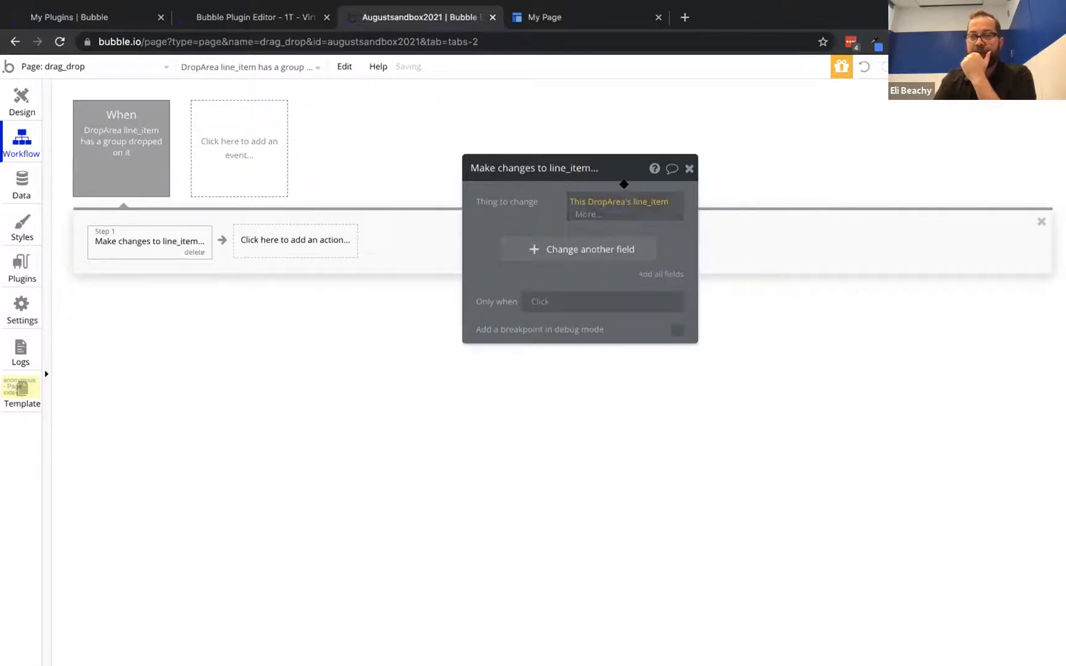
Have the action set the line_item's status field to 'dropped'
left_click(526, 239)
left_click(501, 272)
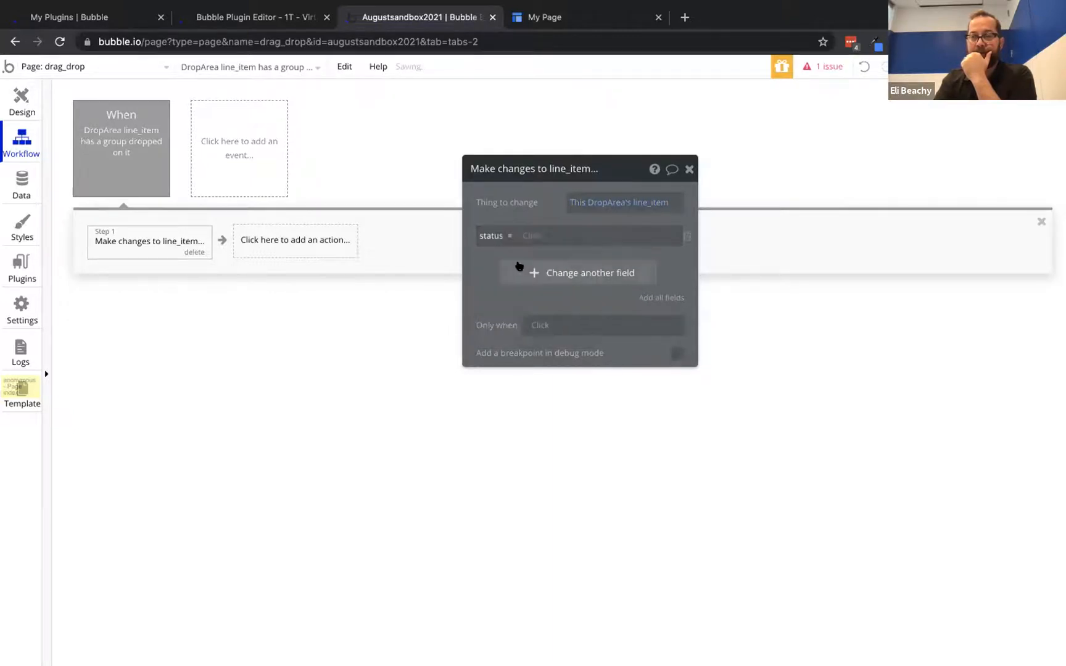
left_click(532, 233)
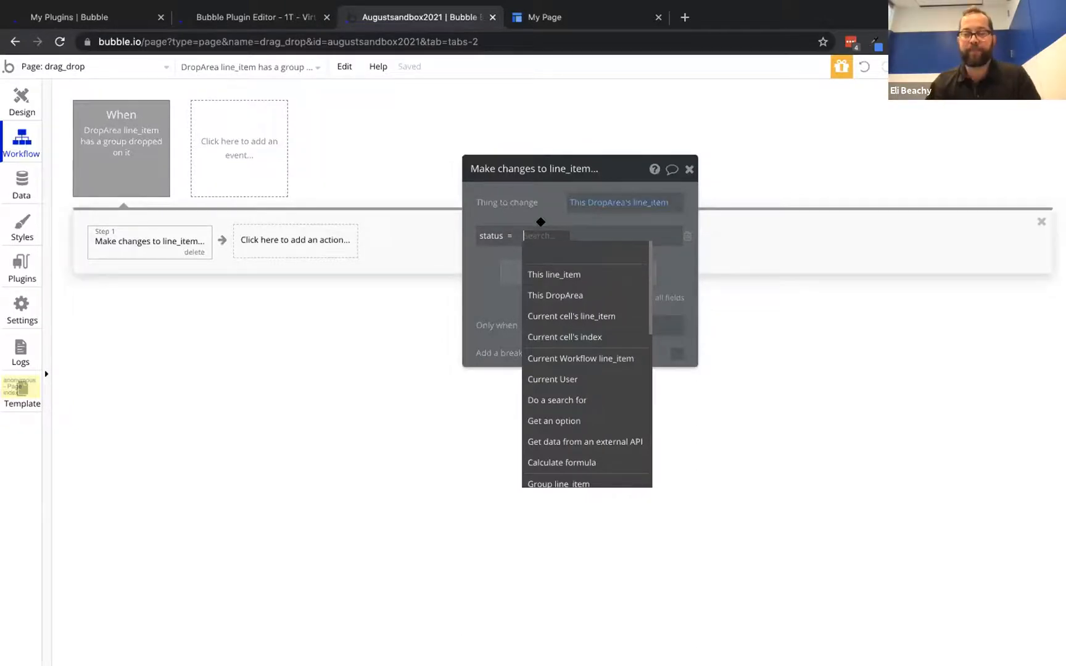
type("dropped")
left_click(533, 185)
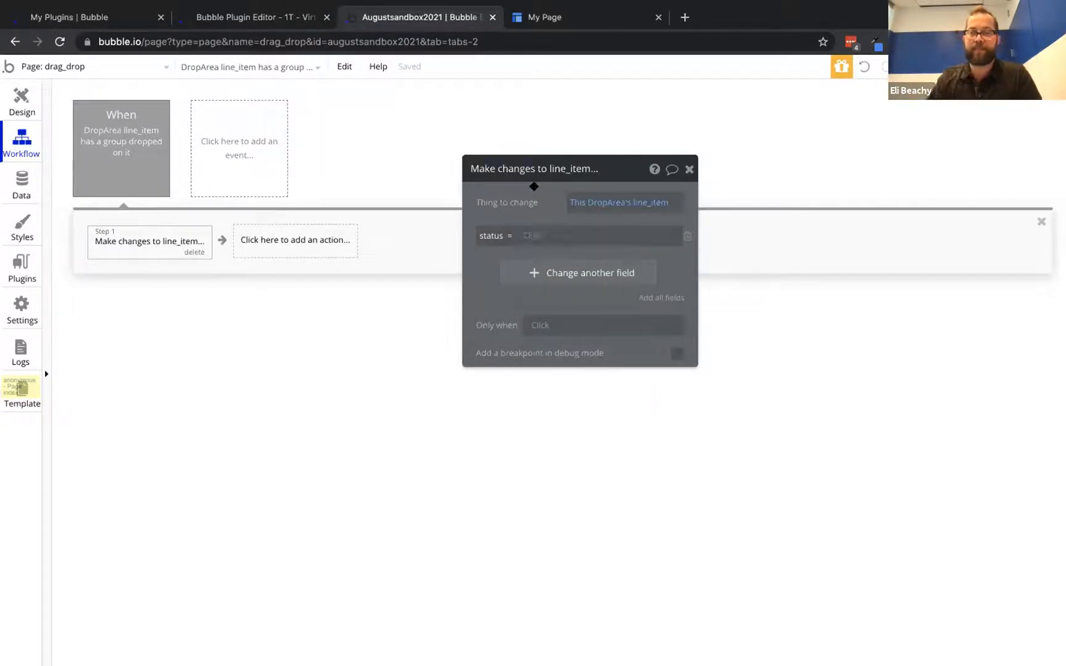
left_click(532, 234)
type("dropped")
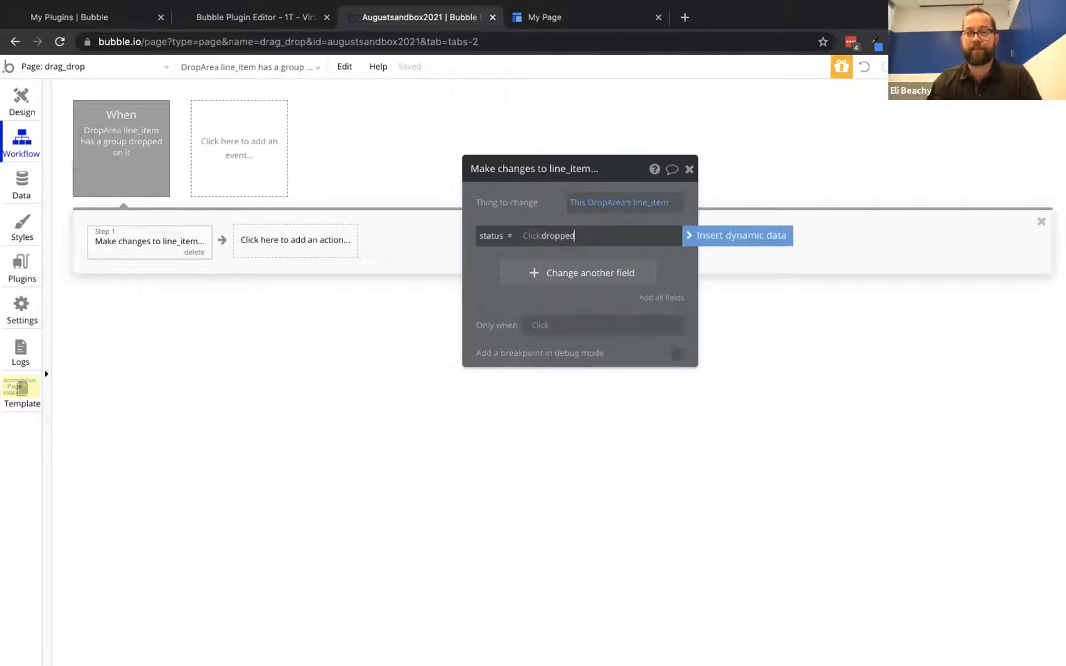
left_click(546, 211)
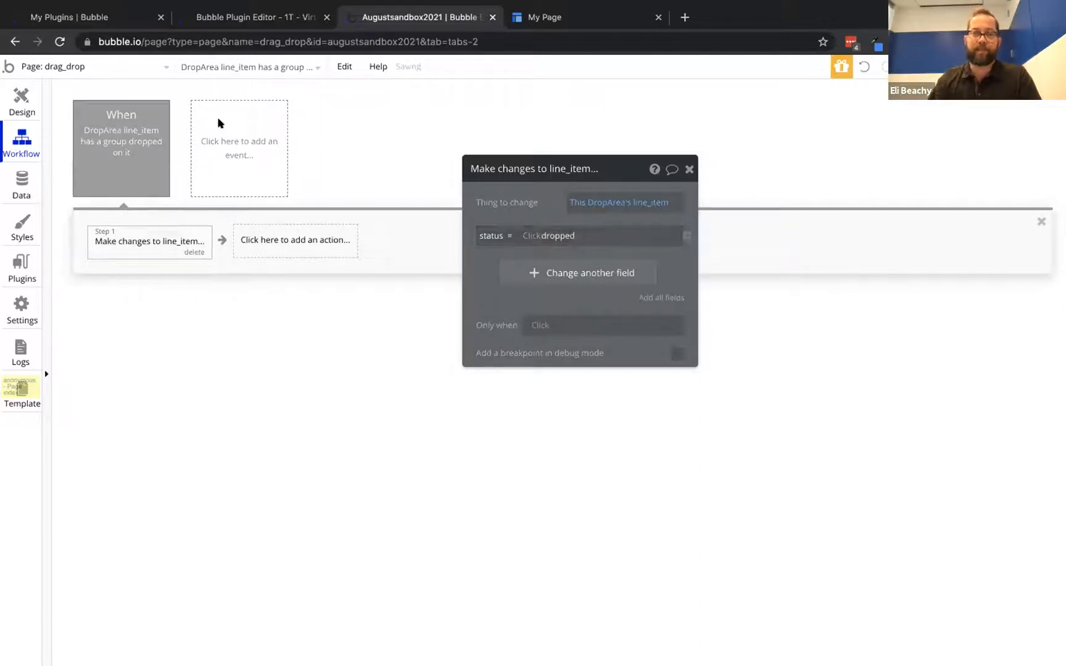
In App data, set the 'two thing' line_item's status to 'dropped', save, and return to Design
left_click(13, 175)
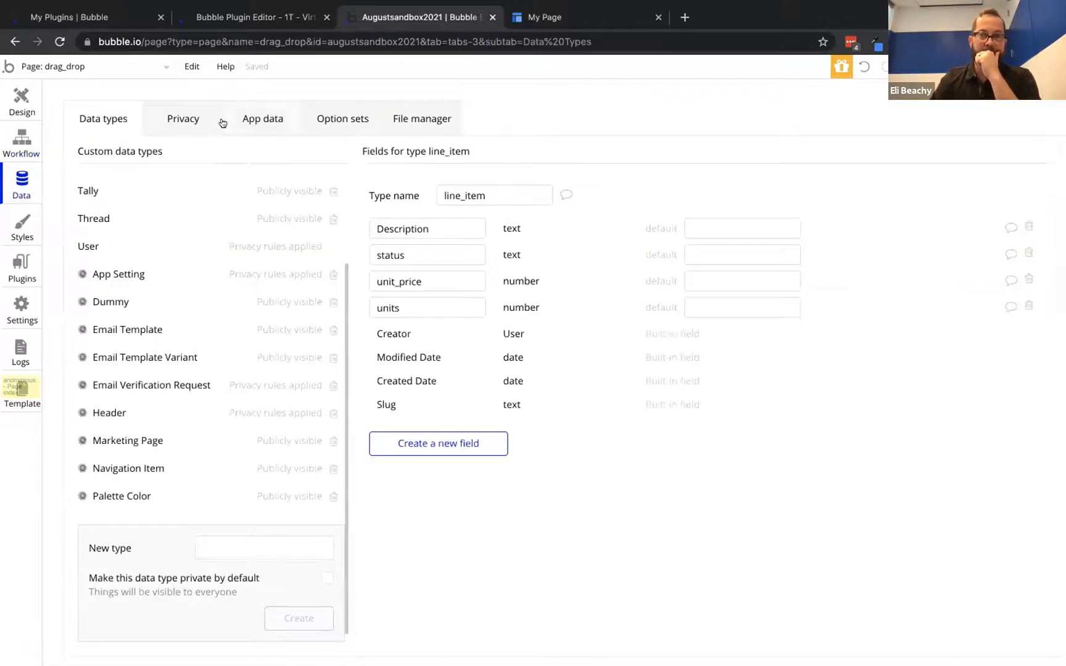
left_click(253, 113)
left_click(112, 307)
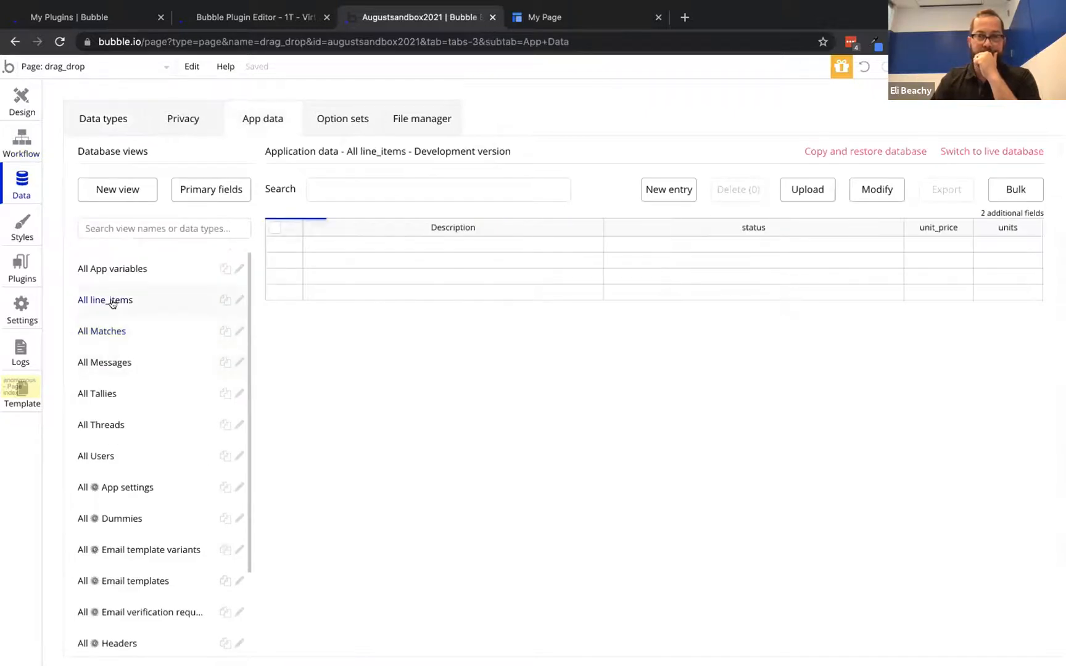
left_click(292, 244)
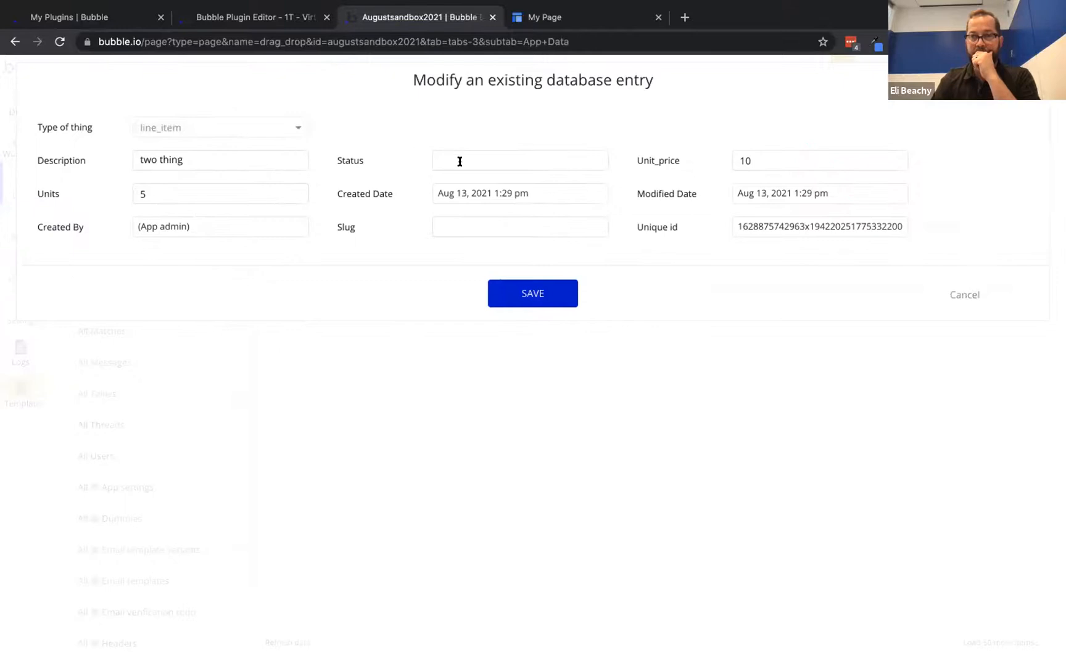
left_click(460, 162)
type("droppe")
left_click(554, 291)
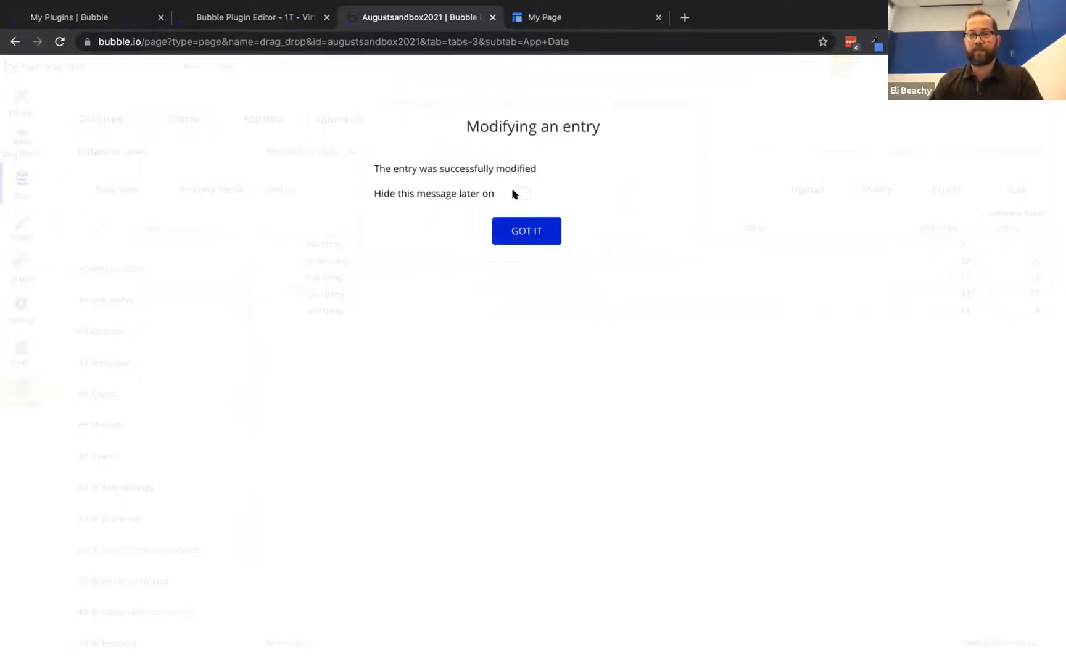
left_click(516, 226)
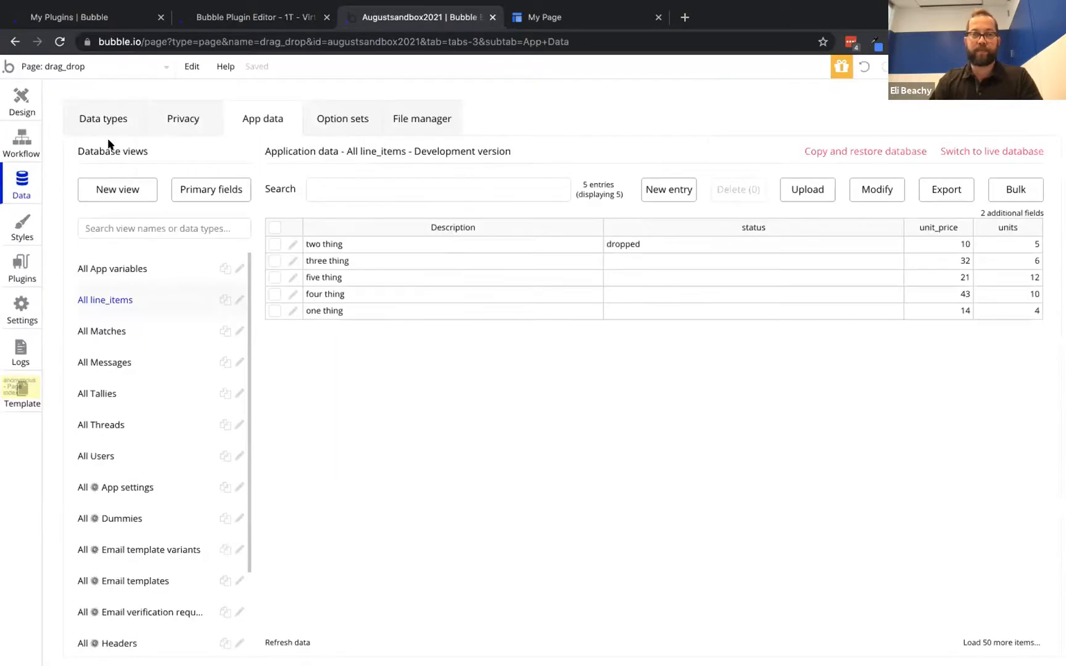
left_click(22, 99)
left_click(567, 131)
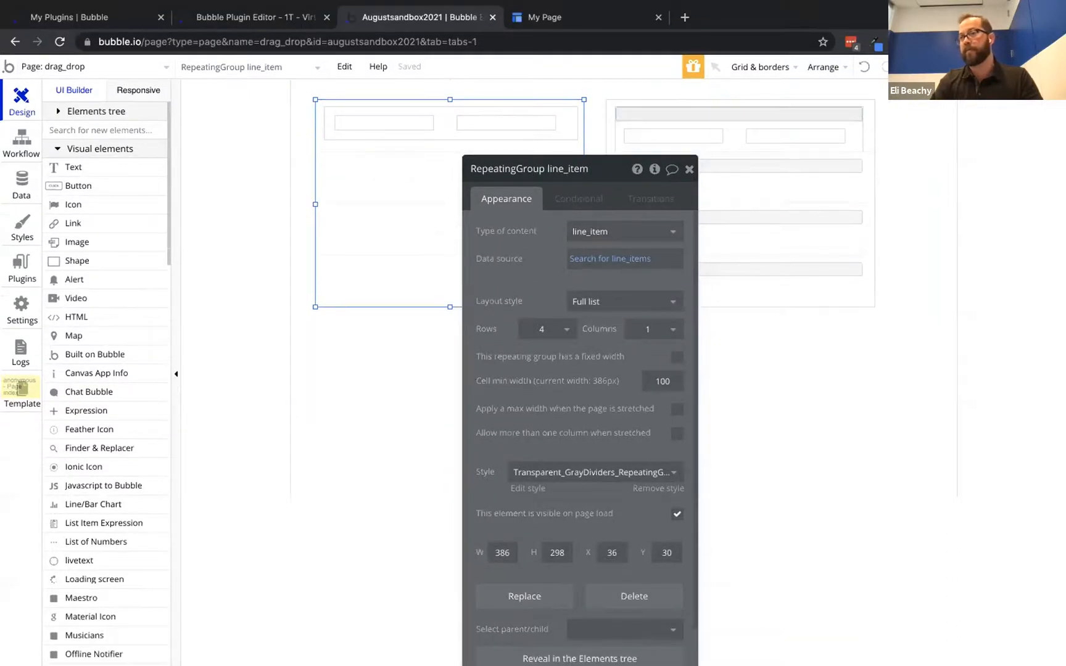
left_click(546, 17)
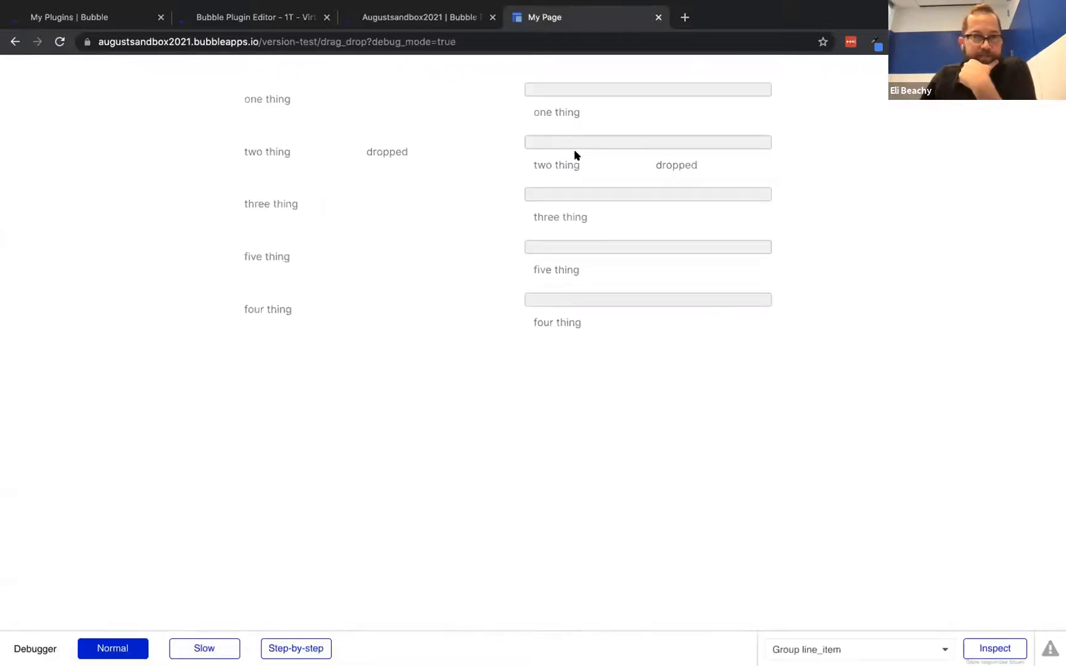
mouse_move(307, 105)
left_mouse_down()
mouse_move(604, 93)
mouse_move(283, 93)
mouse_move(605, 88)
mouse_move(276, 108)
mouse_move(290, 104)
left_mouse_up()
left_click(395, 20)
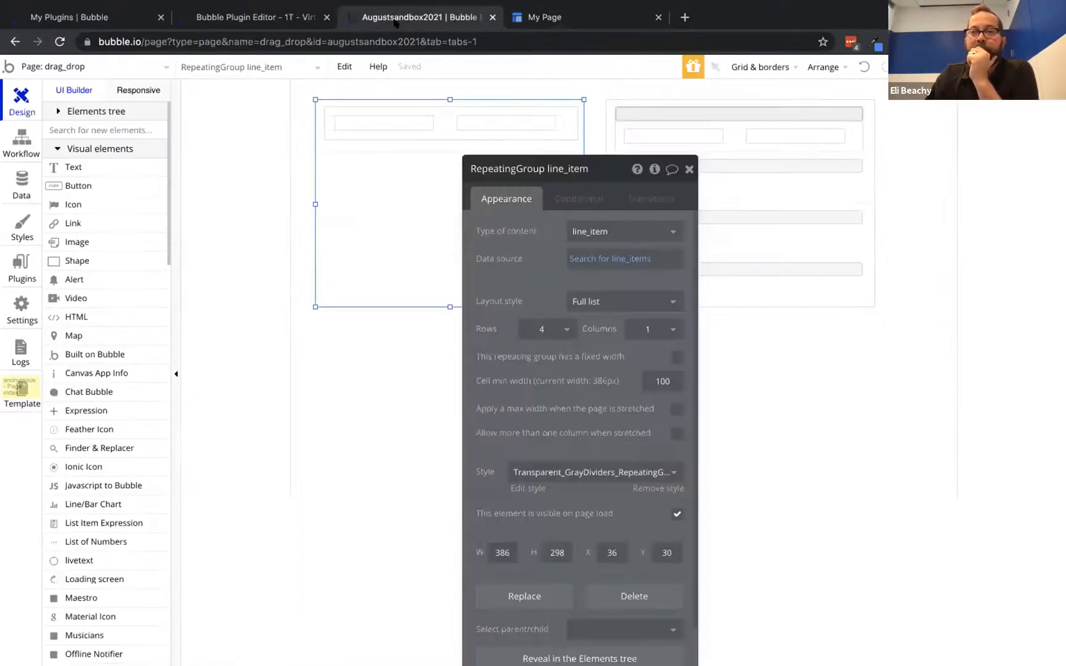
Move the right line_item list down about 68 px and move its drop area out above it
left_click(722, 96)
left_click(722, 98)
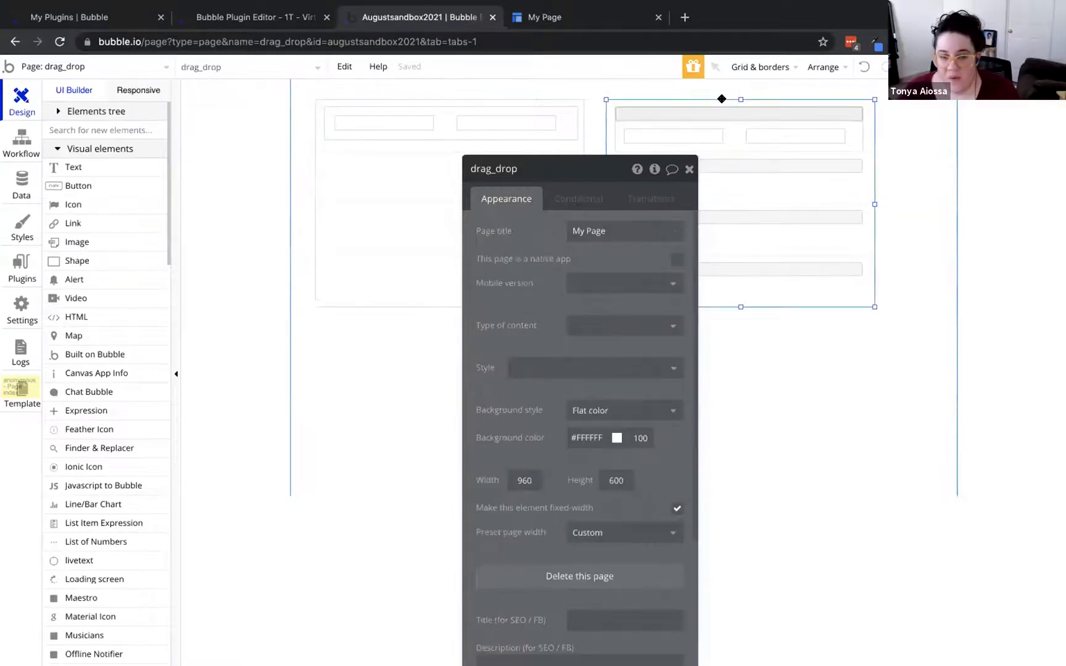
left_click_drag(722, 98, 724, 141)
left_click(730, 153)
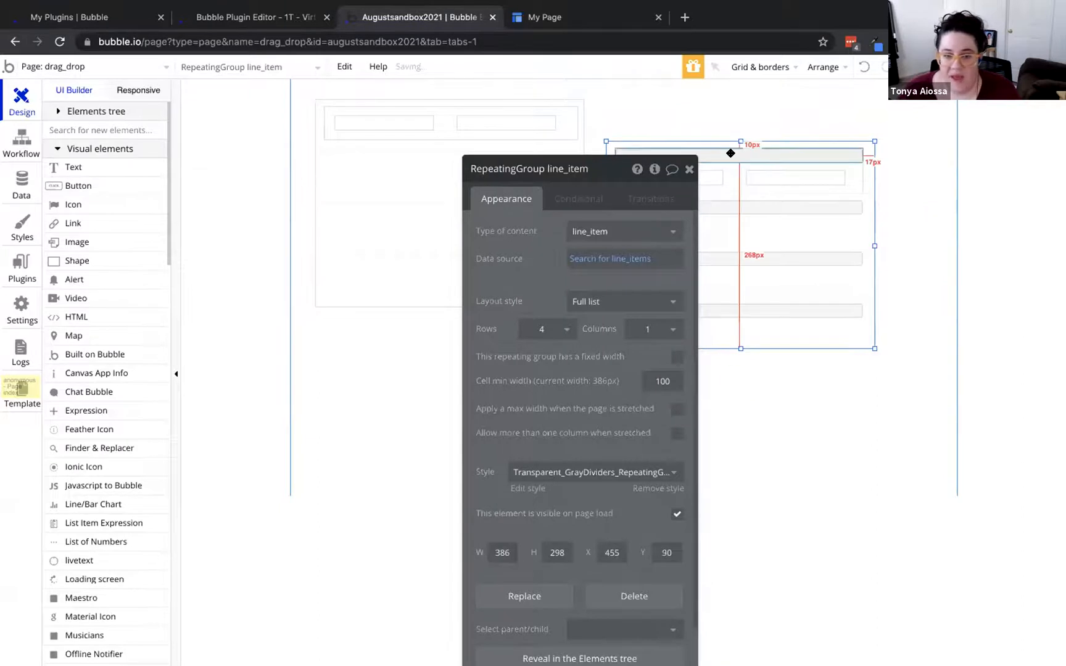
left_click_drag(731, 153, 719, 105)
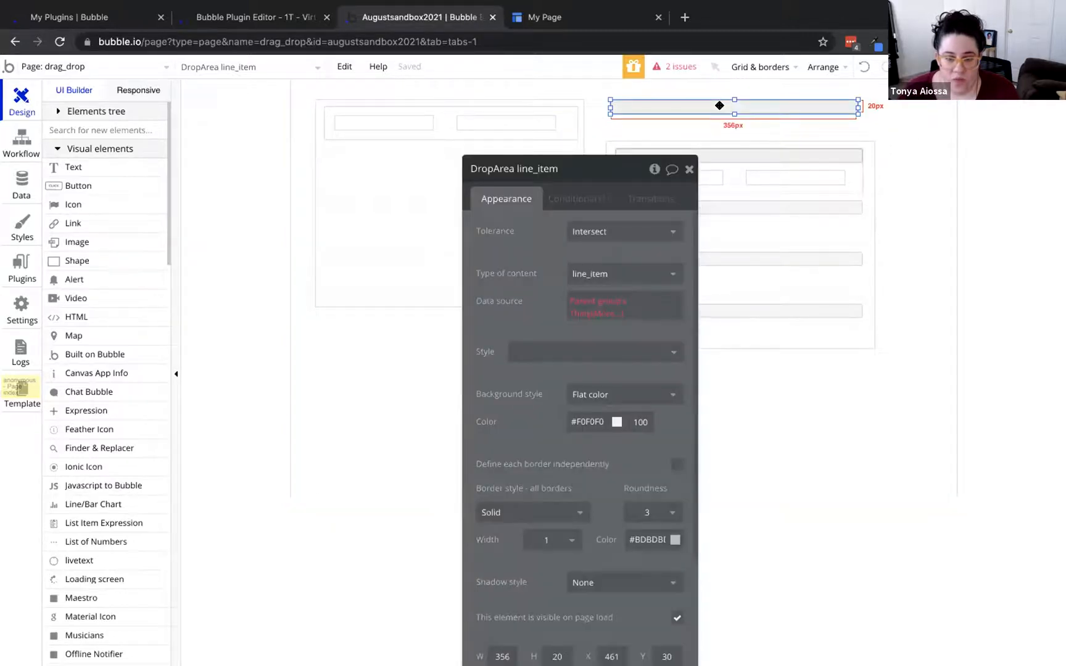
Clear the drop area's data source and stretch it about 48 px taller
left_click(585, 300)
key("BackSpace")
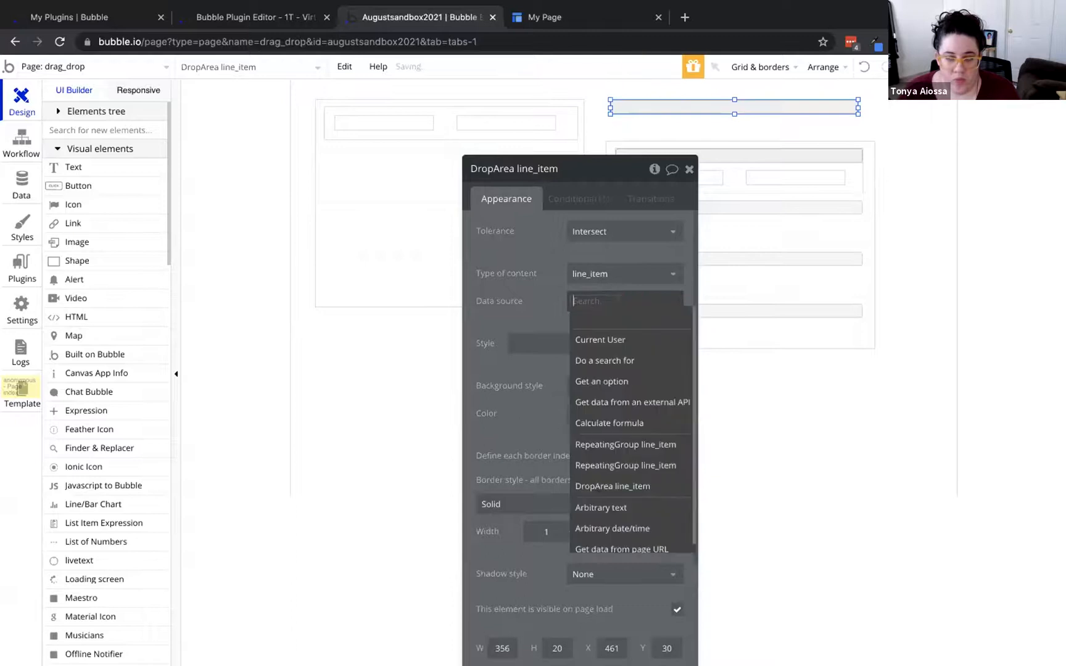
left_click(510, 257)
left_click(582, 297)
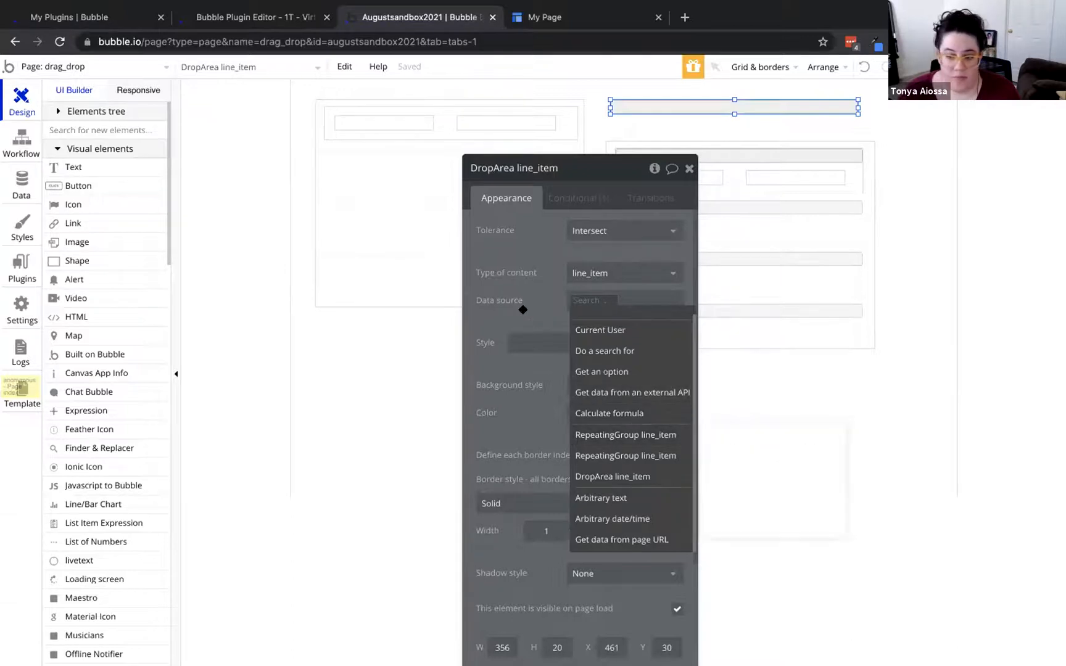
left_click(509, 271)
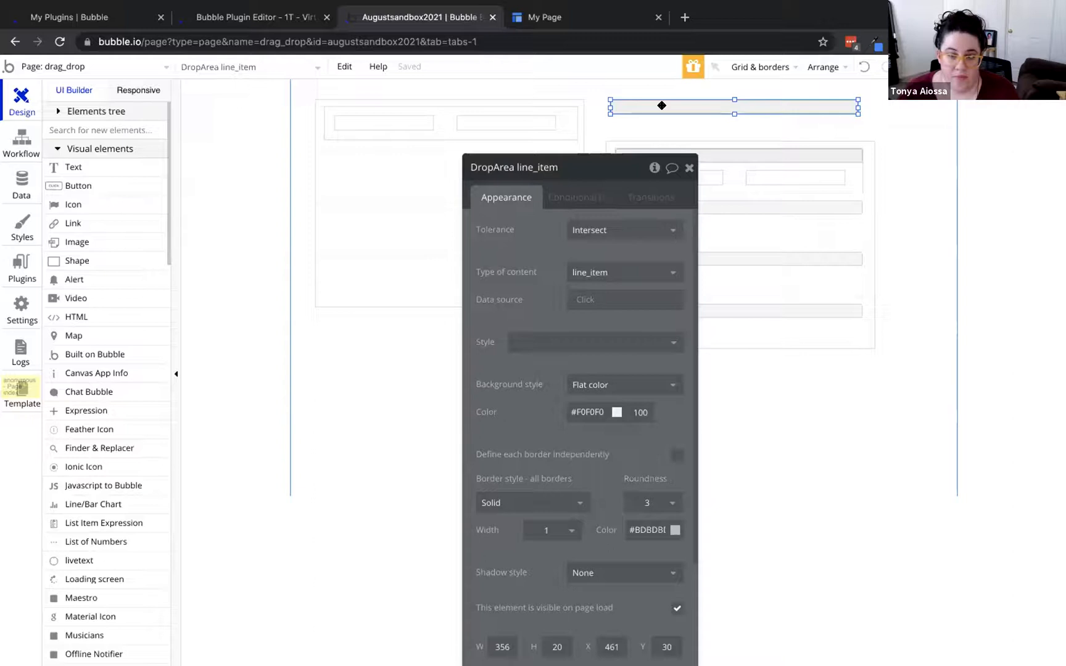
left_click_drag(734, 114, 733, 130)
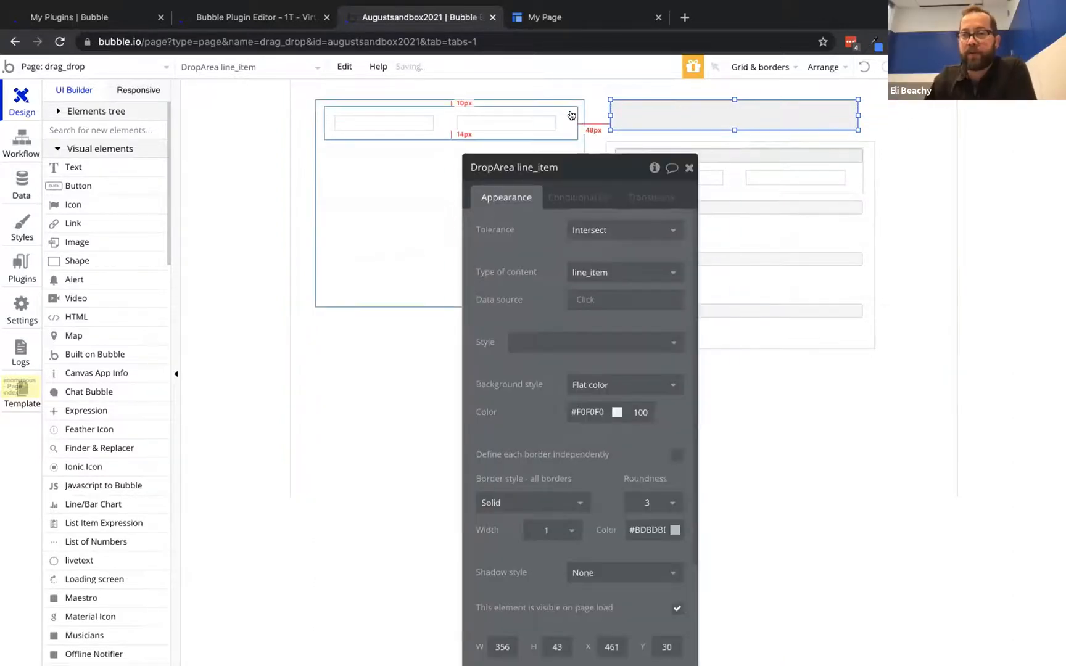
Test dropping one thing in preview, then make the left Drag/dropGroup line_item droppable
left_click(573, 111)
left_click(634, 111)
left_click(568, 112)
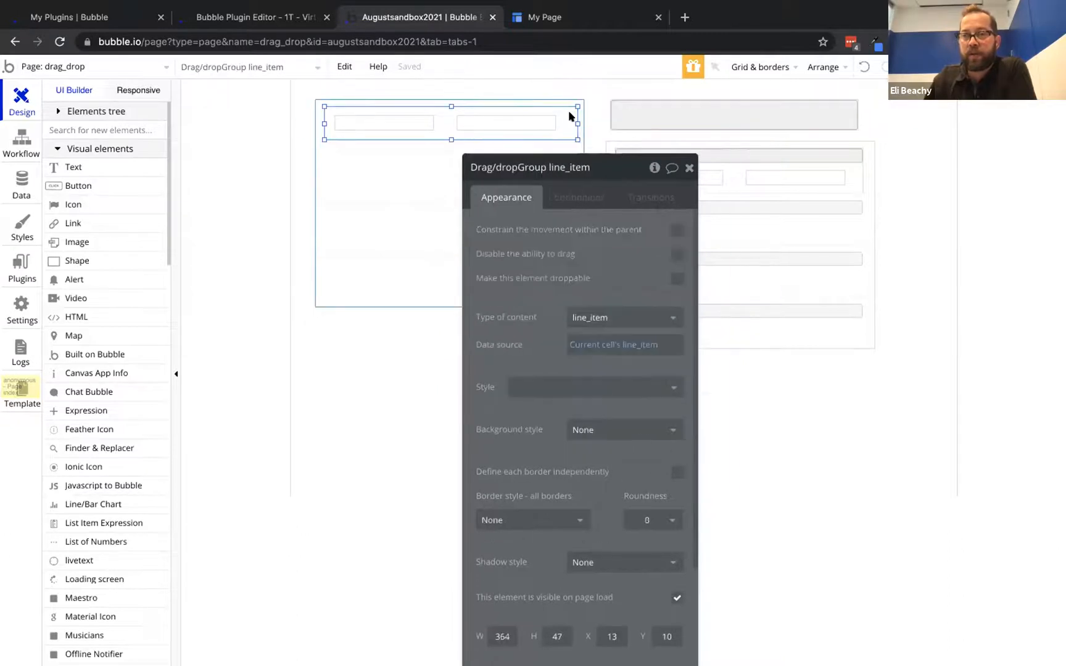
left_click(538, 18)
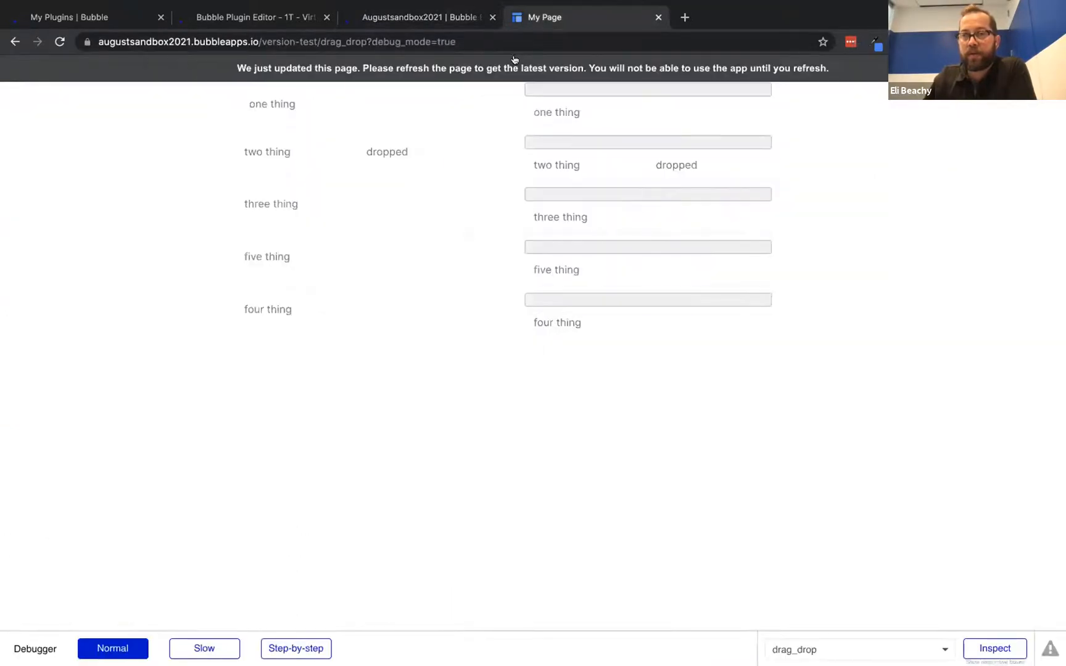
key("super+r")
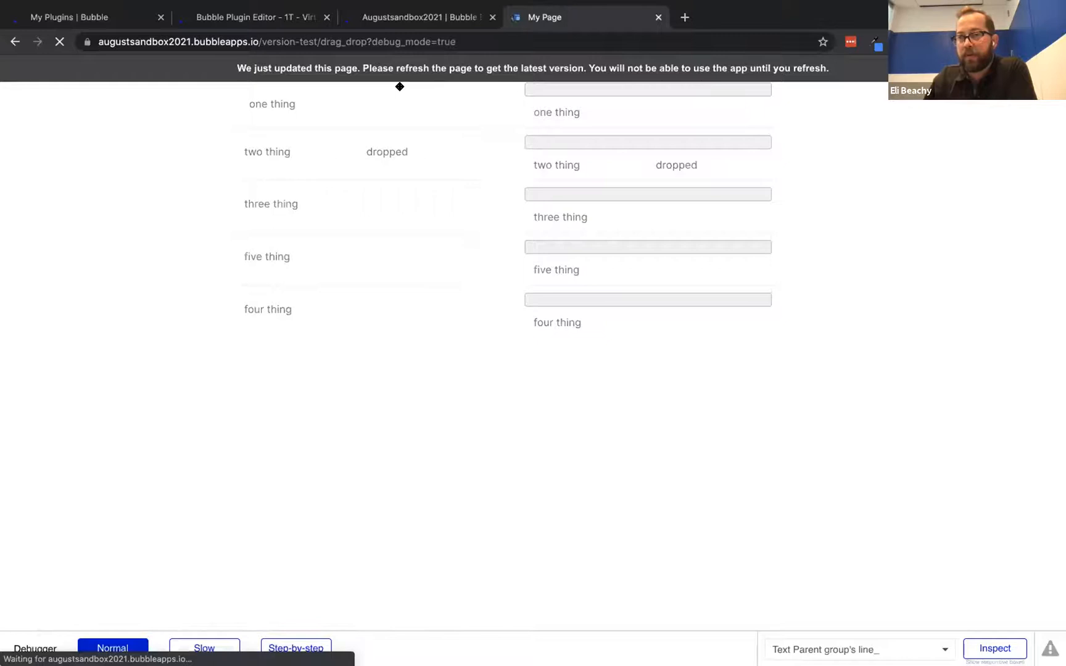
left_click_drag(321, 97, 593, 88)
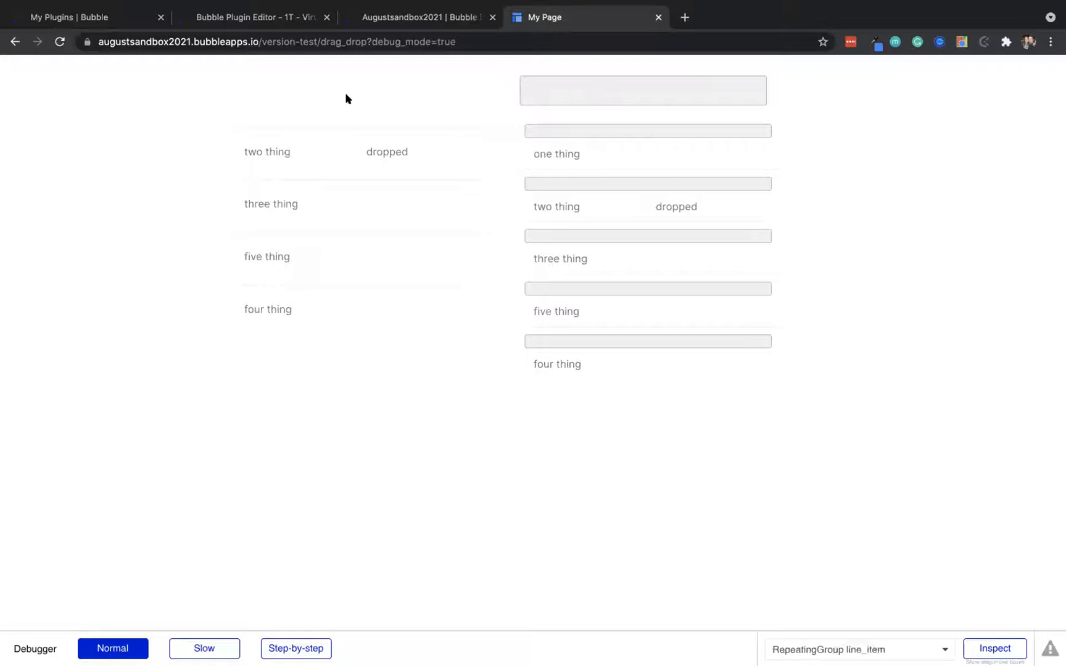
left_click(392, 11)
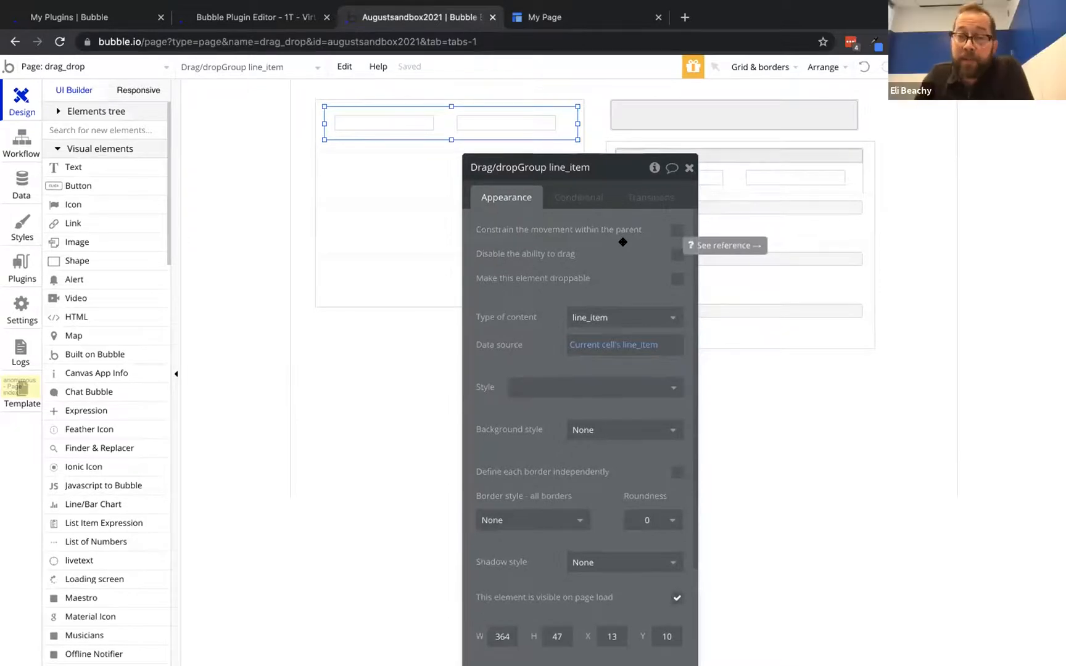
left_click(679, 280)
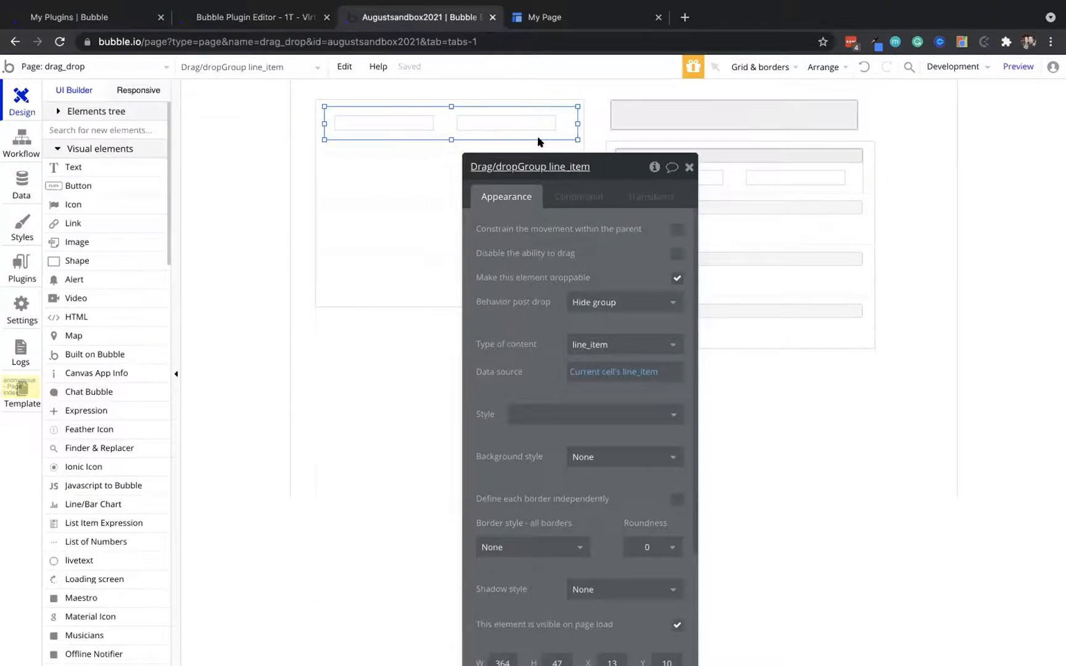
Reload the preview and drop one, three and five thing onto the right-side drop boxes
left_click(547, 18)
left_click(371, 66)
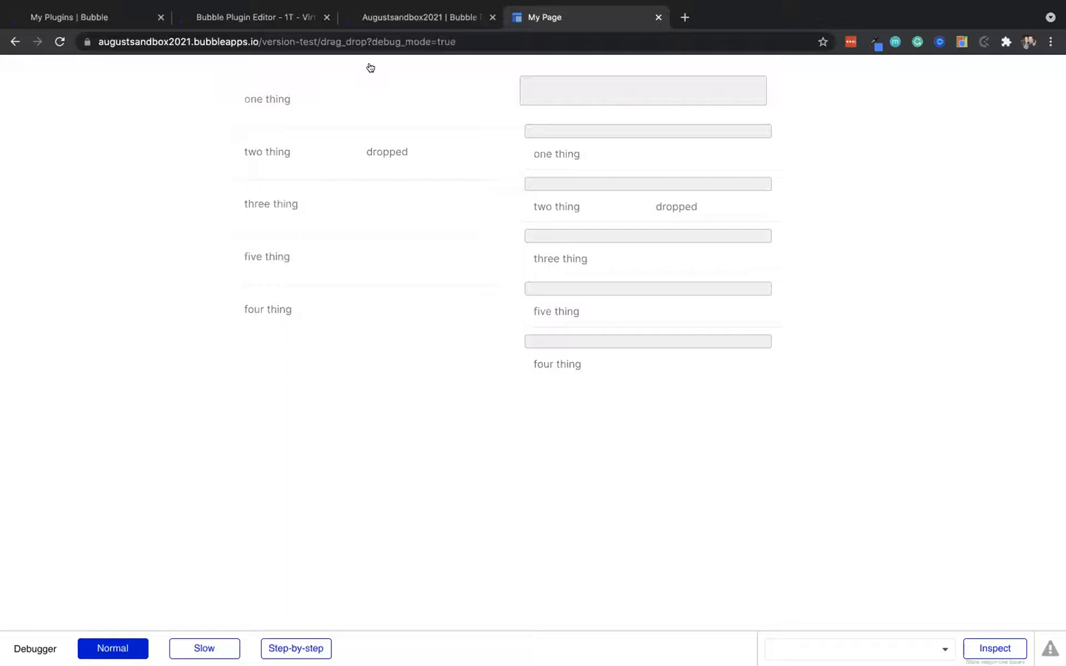
left_click_drag(321, 92, 453, 79)
left_click_drag(272, 96, 583, 131)
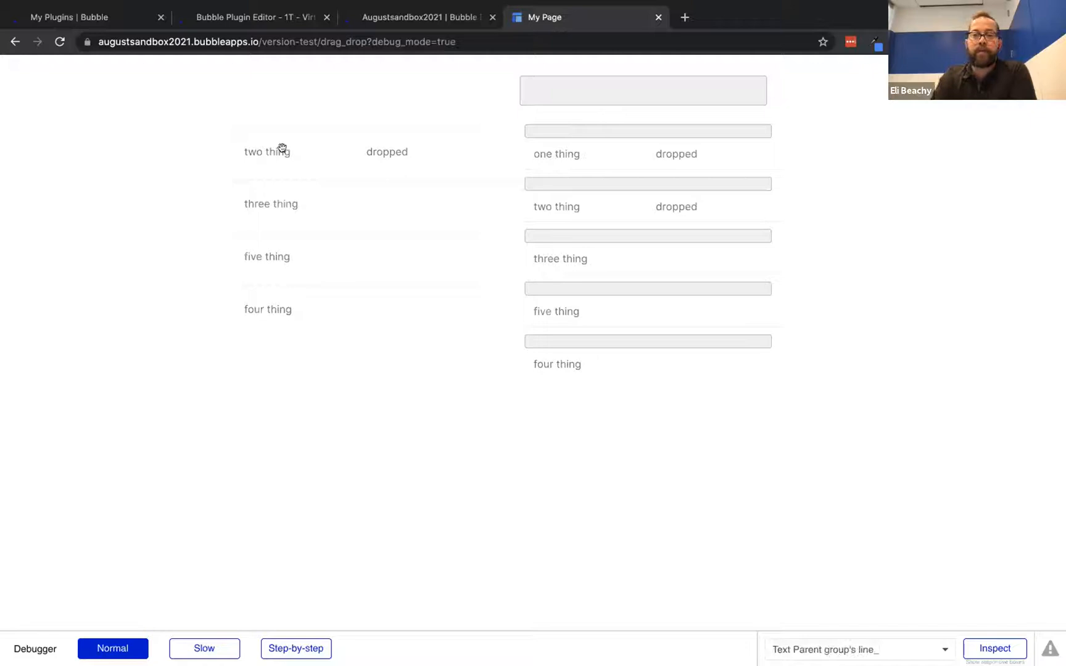
left_click_drag(268, 155, 563, 242)
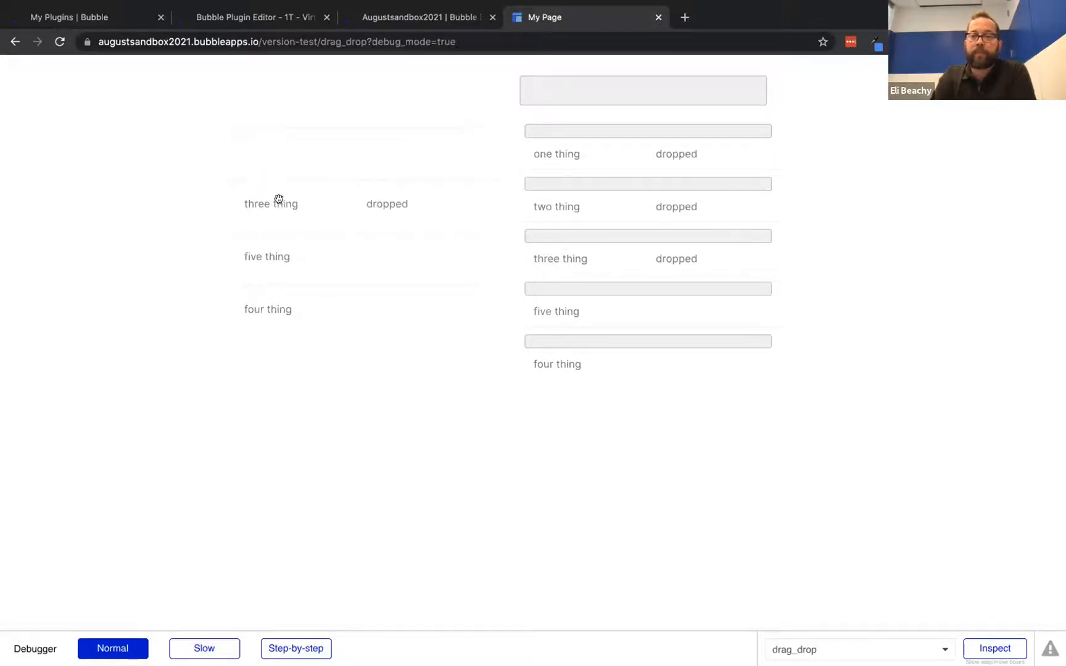
left_click_drag(286, 253, 598, 288)
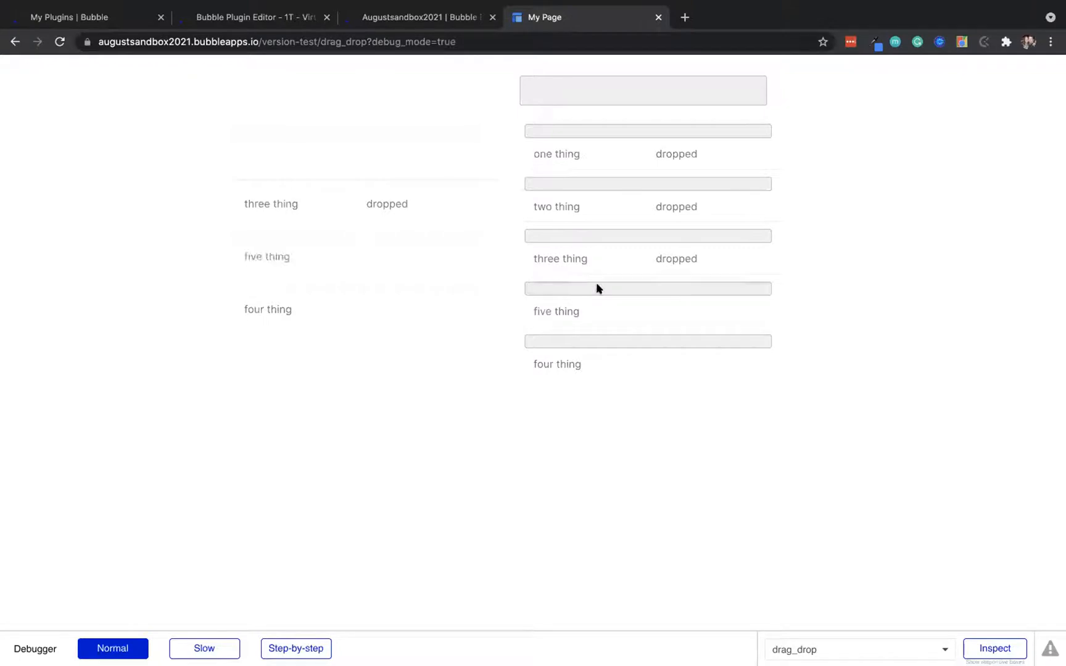
left_click(393, 18)
left_click_drag(586, 263, 419, 197)
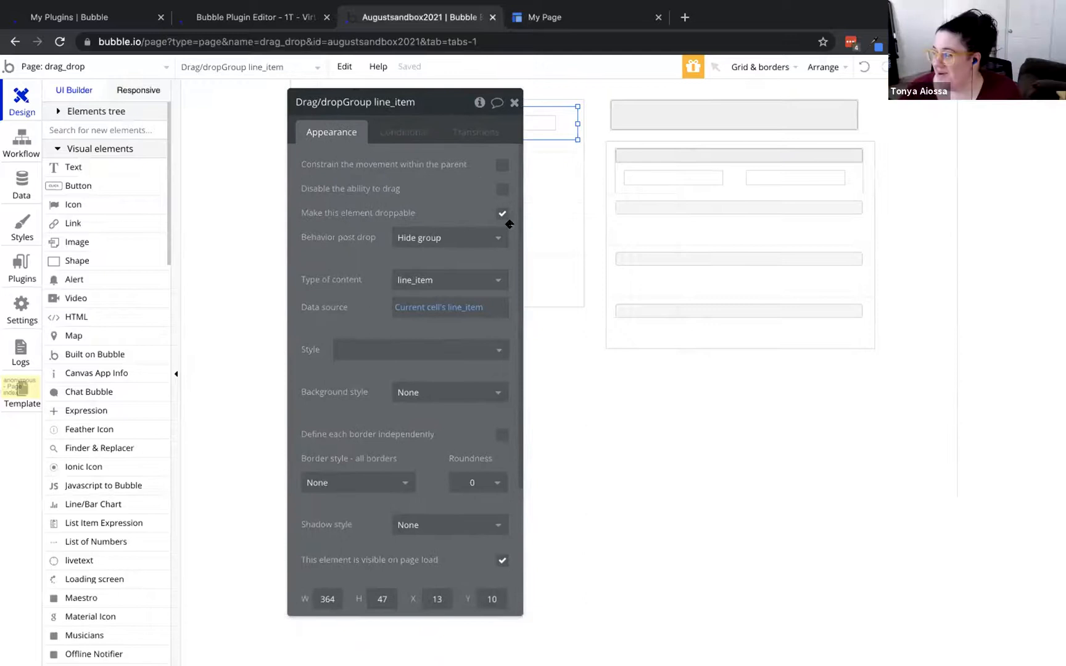
Delete the top-right drop area, move the right list back up, and make its row drop area about 47 px tall
left_click_drag(507, 208, 438, 305)
left_click(754, 106)
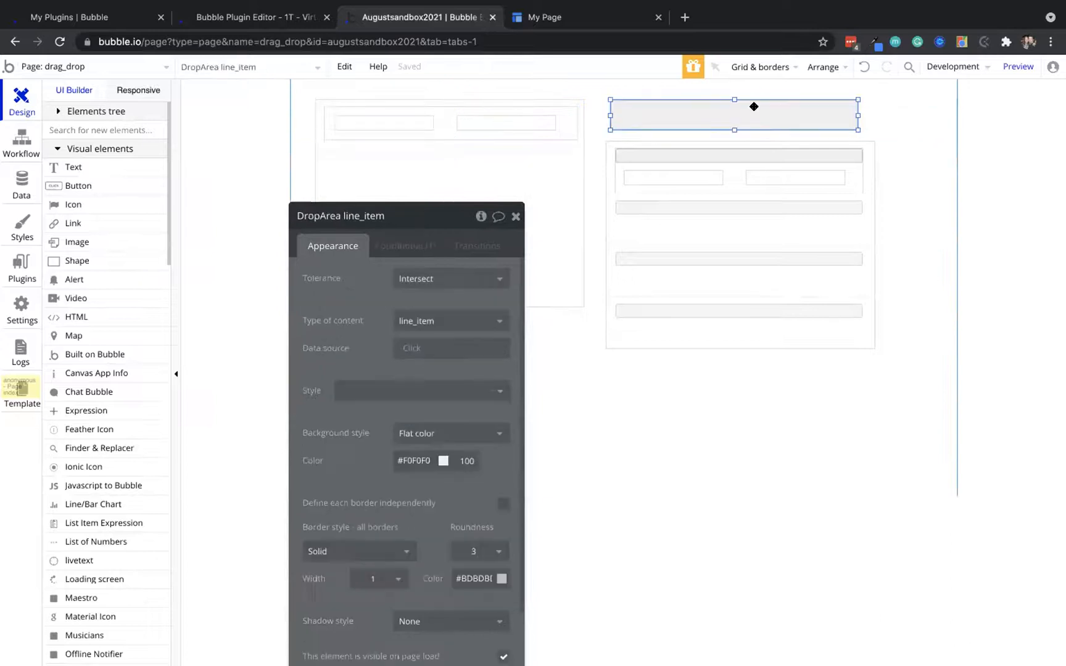
key("Delete")
double_click(684, 144)
left_click_drag(683, 143, 677, 97)
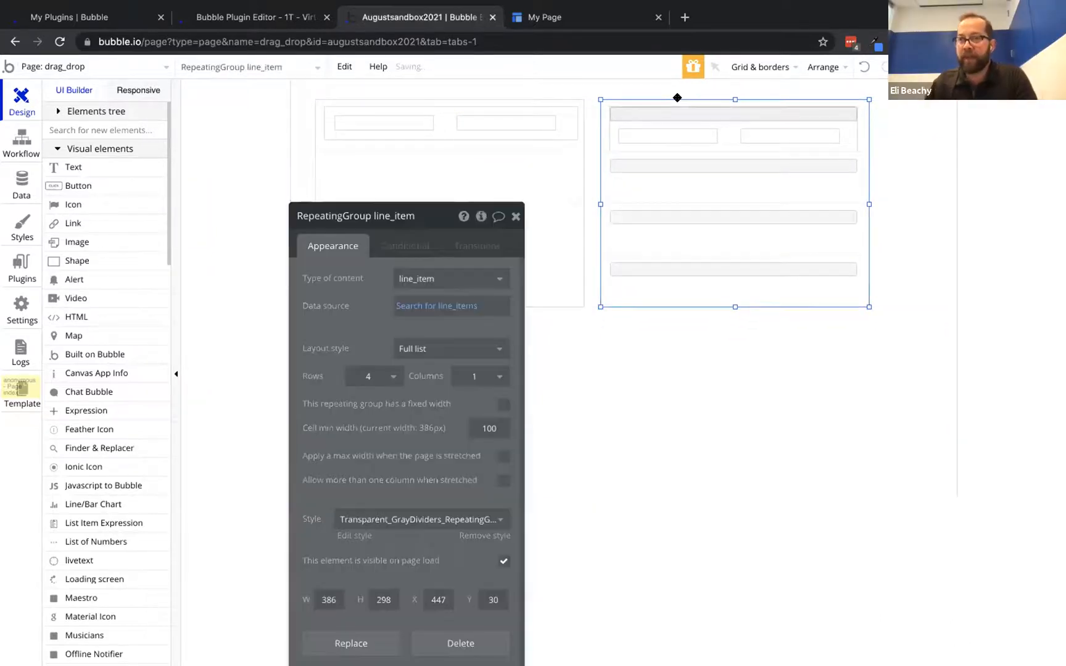
left_click(717, 110)
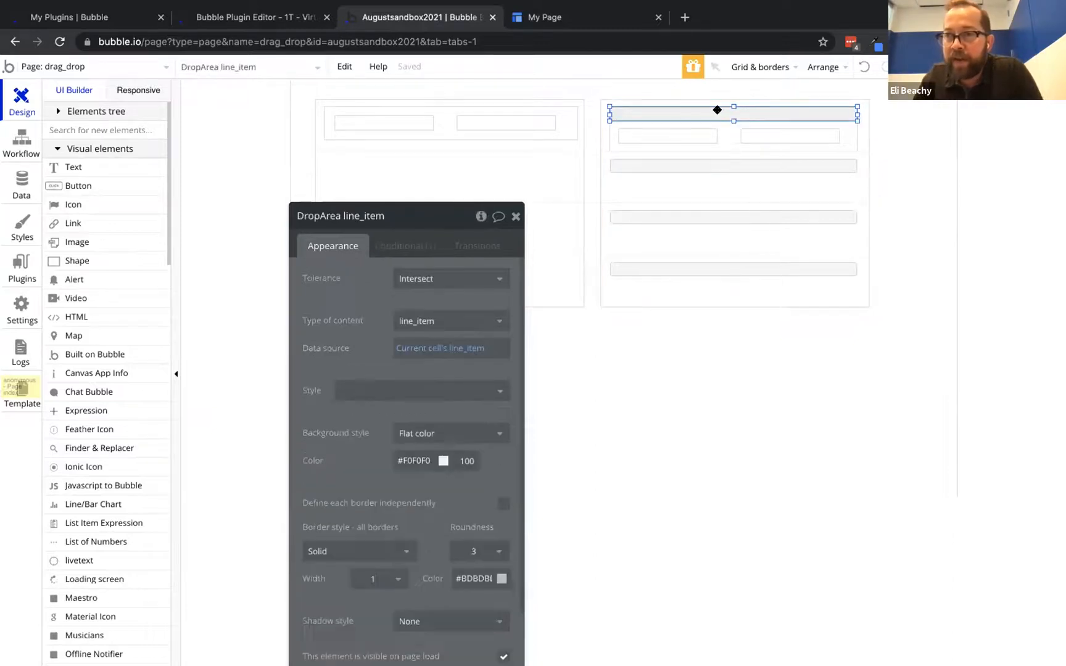
mouse_move(733, 118)
left_mouse_down()
mouse_move(730, 147)
mouse_move(728, 133)
left_mouse_up()
left_click(730, 145)
left_click_drag(610, 123, 606, 121)
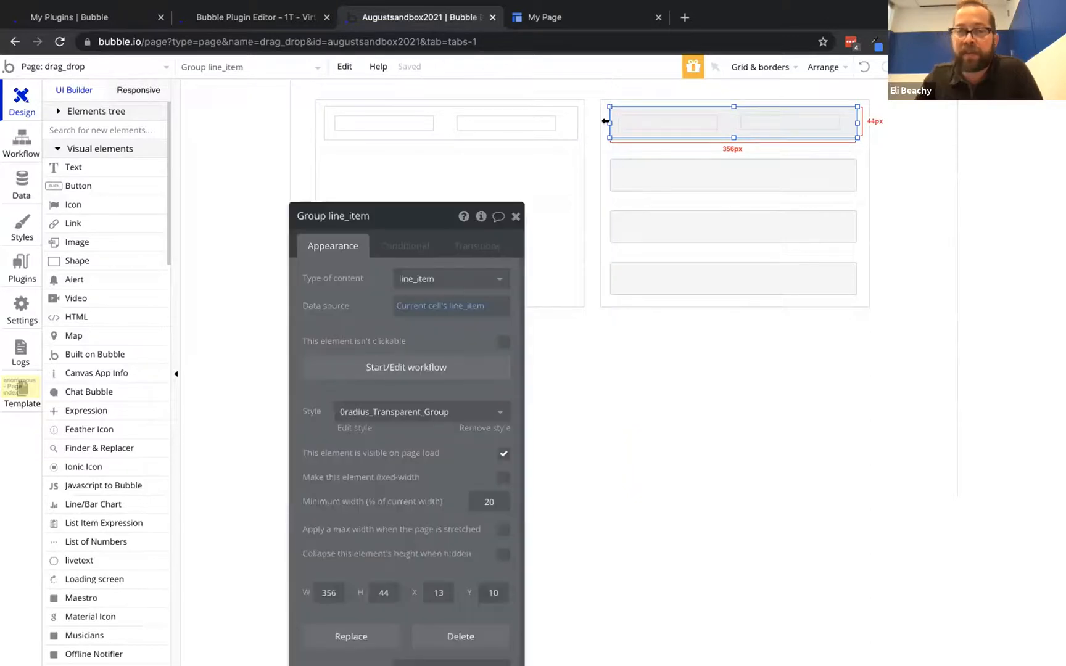
Make the left line_item drag/drop group droppable with 'Move back', then drop four thing in the reloaded preview
left_click(565, 117)
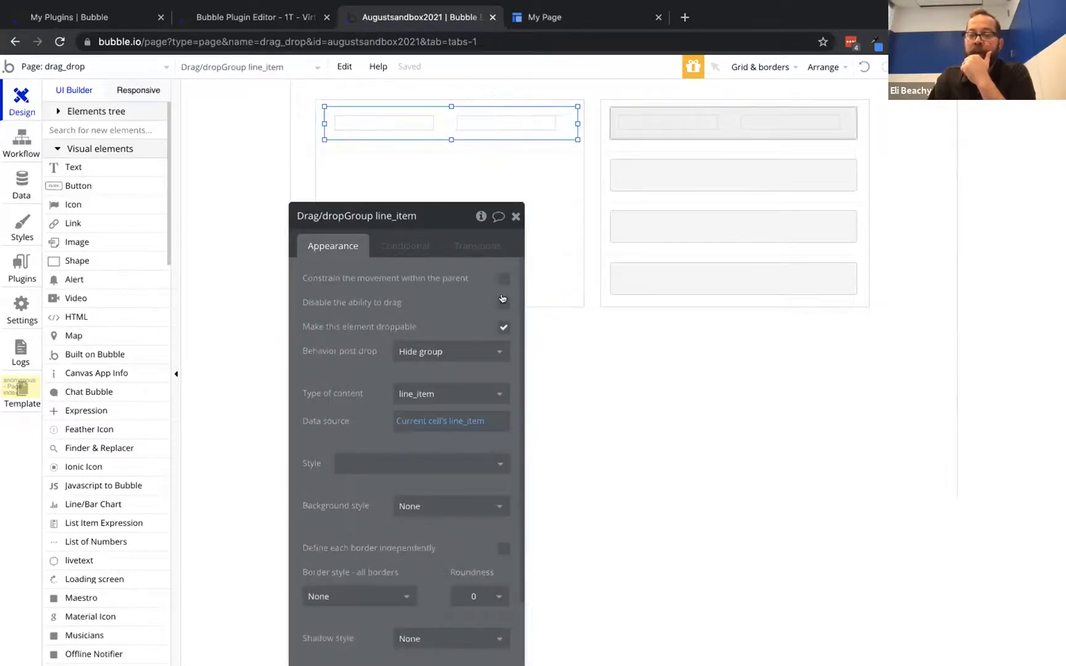
left_click(503, 327)
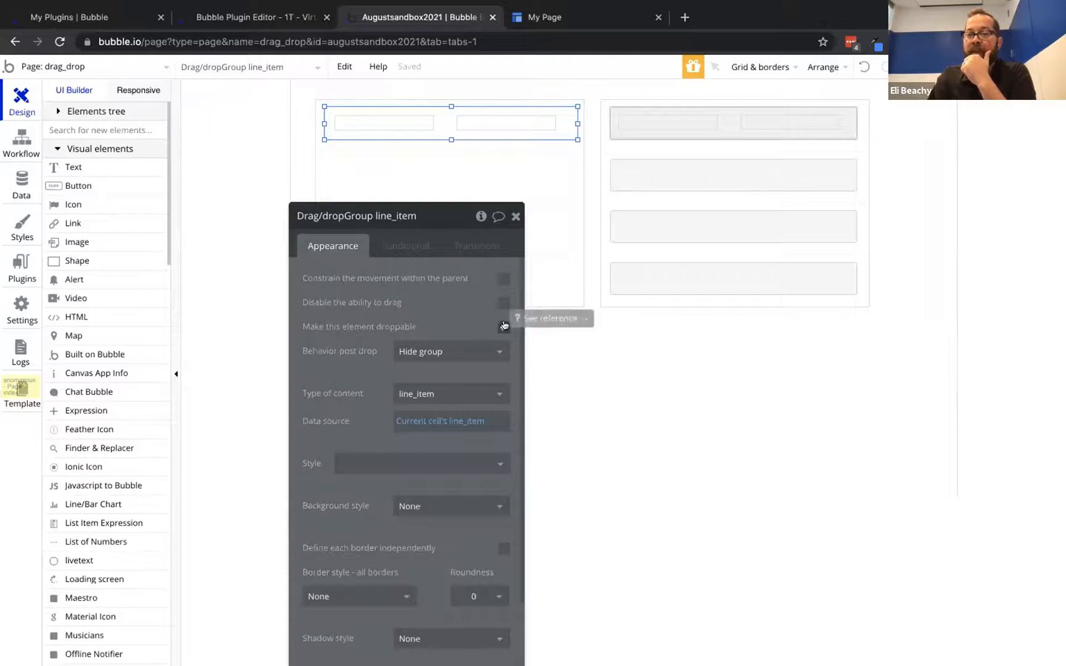
left_click(436, 351)
left_click(430, 392)
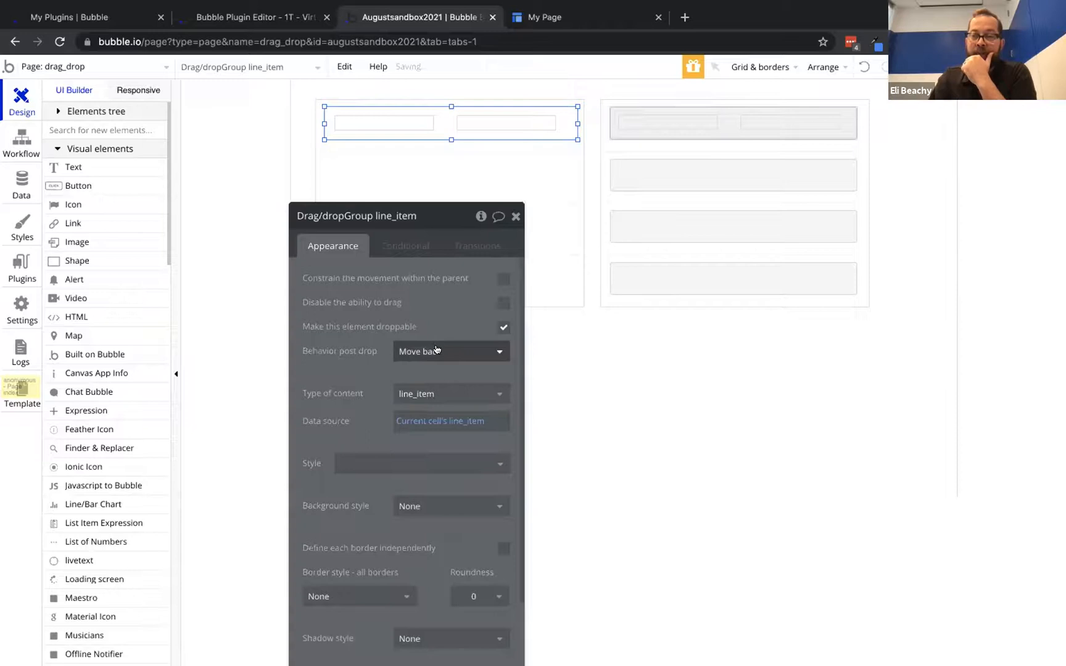
key("ctrl+Tab")
left_click(423, 68)
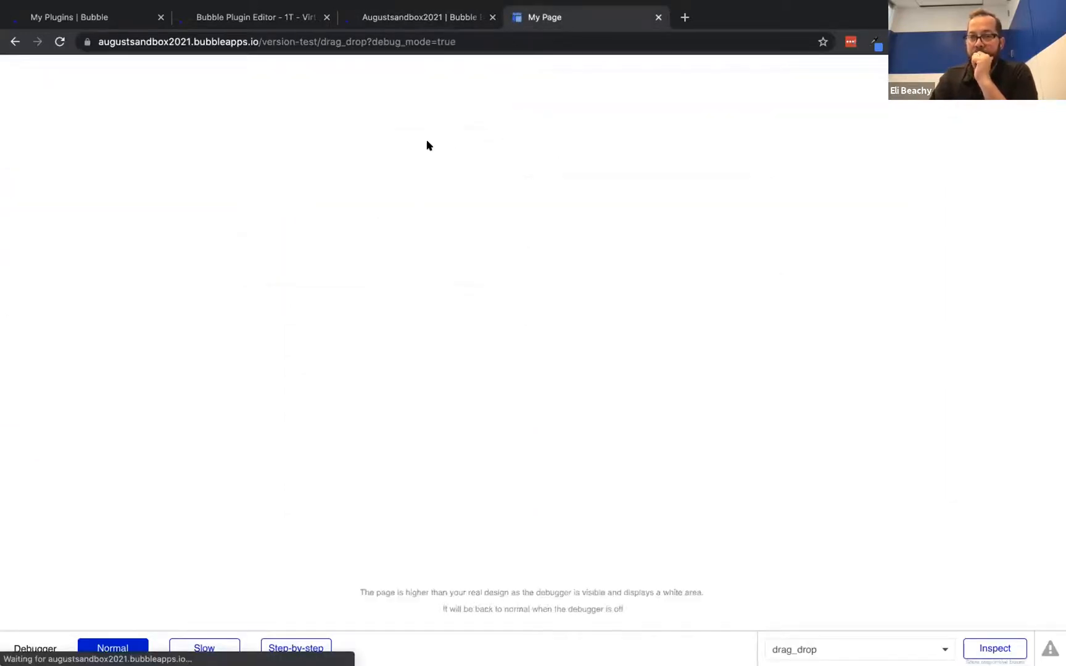
left_click_drag(297, 305, 603, 300)
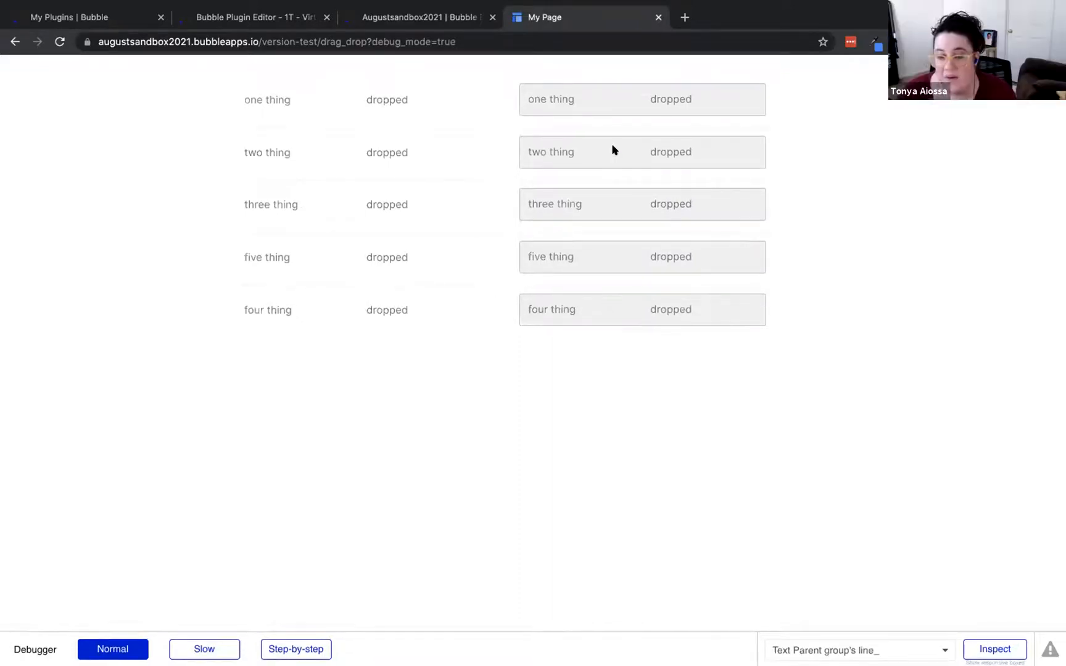
Drop four thing onto the three thing box, then select the list's drop area and open its workflows
left_click_drag(299, 310, 553, 201)
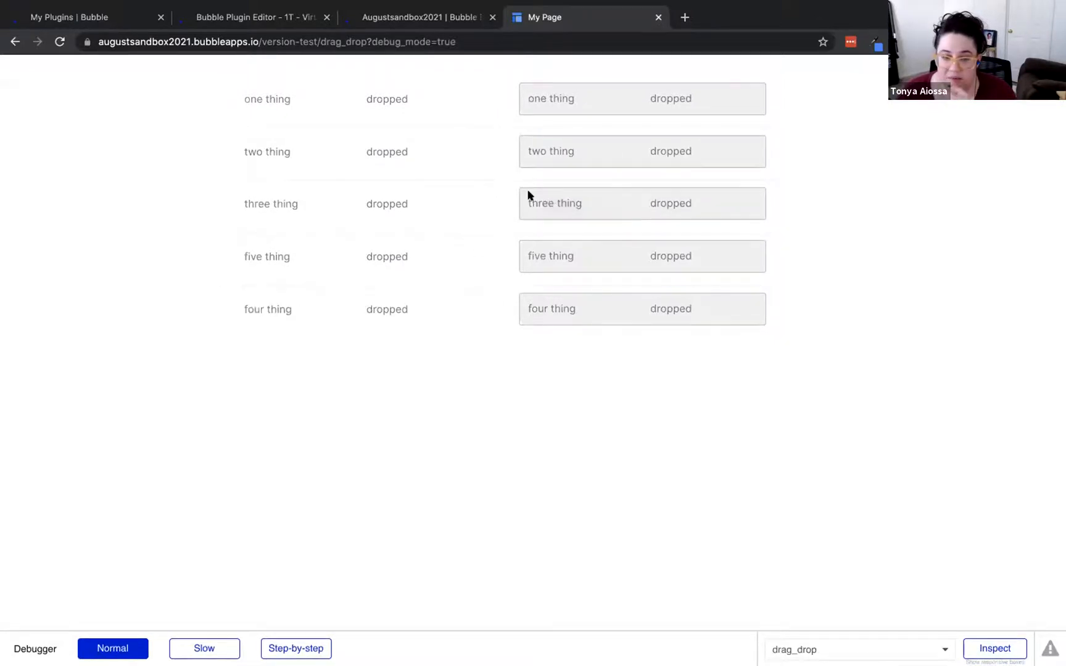
left_click(395, 17)
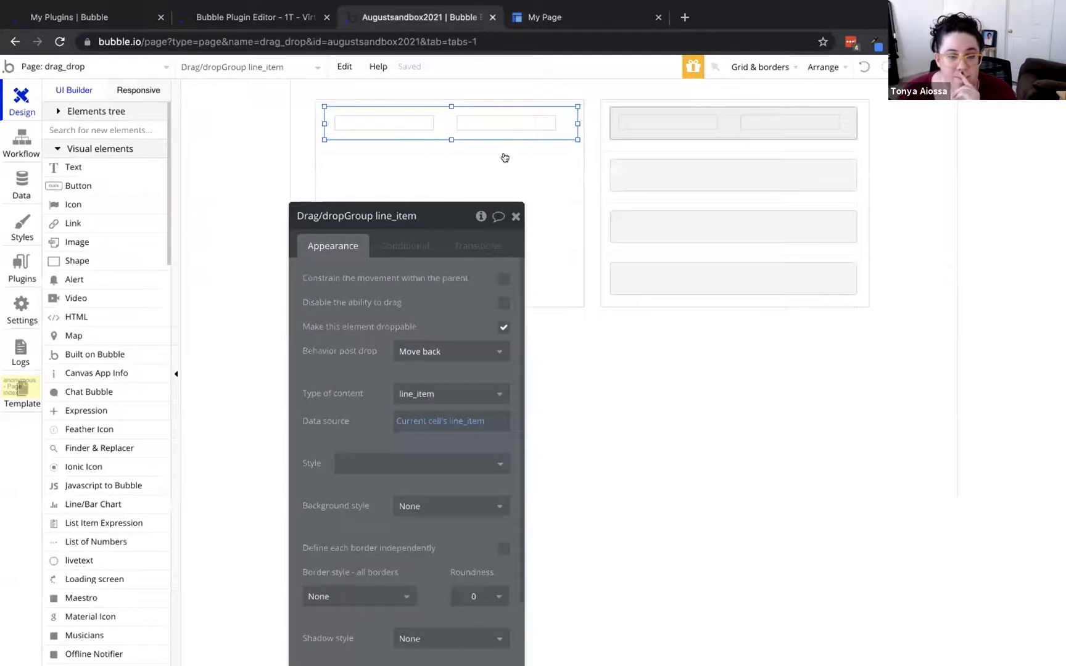
left_click(543, 104)
left_click_drag(543, 104, 827, 104)
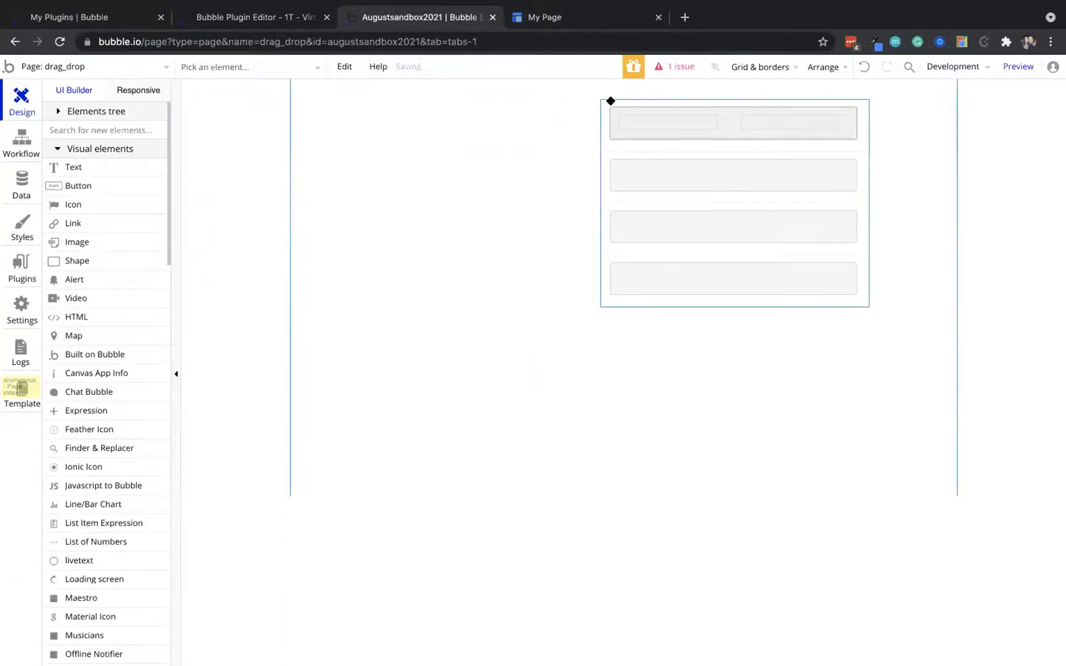
left_click_drag(611, 100, 334, 300)
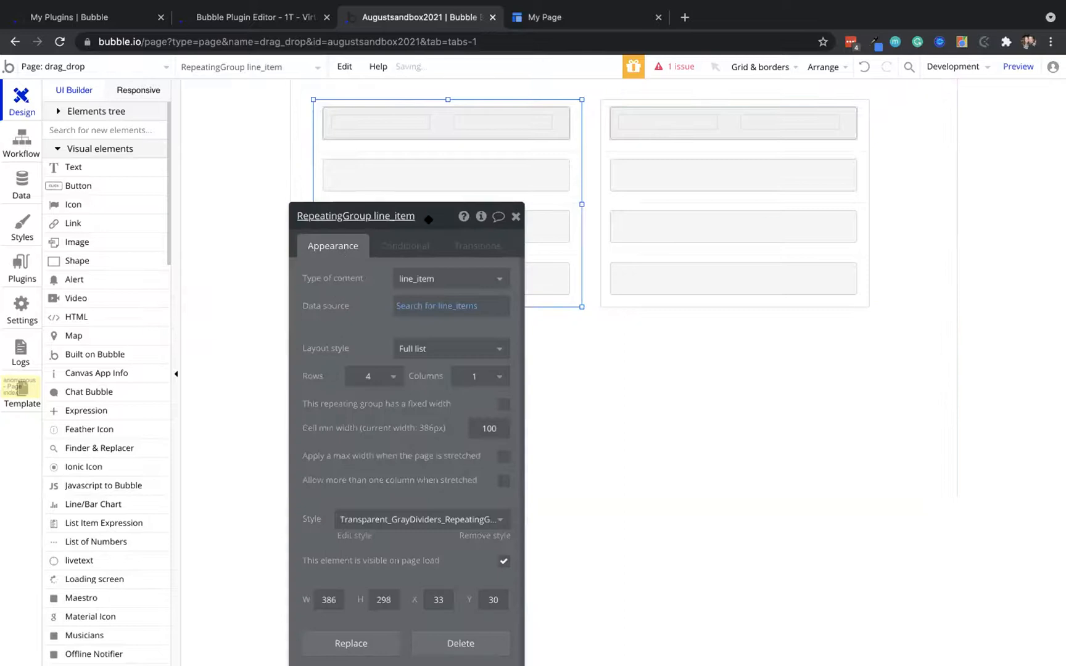
left_click(436, 136)
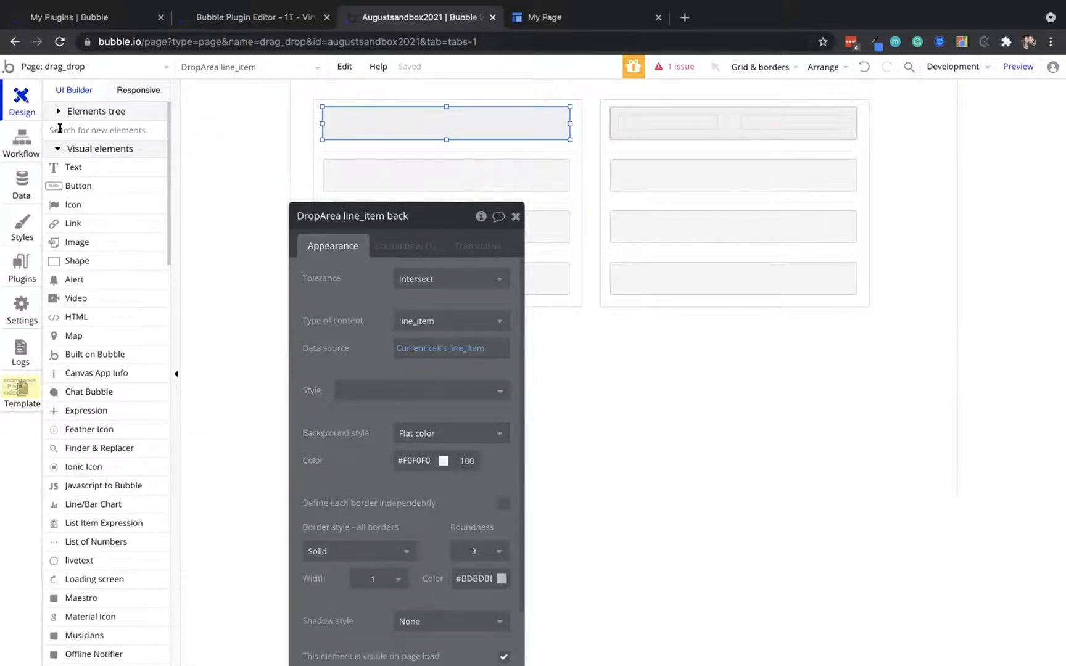
left_click(27, 145)
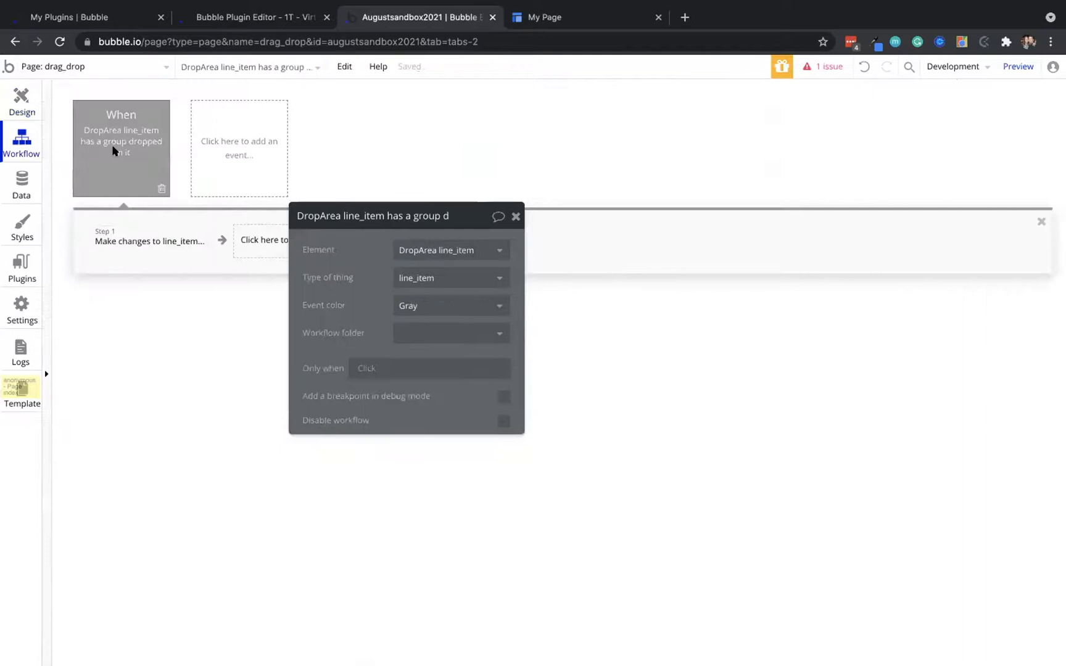
Paste a copy of the drop event for 'DropArea line_item back' with status changed to 'dragged back'
key("ctrl+v")
left_click(426, 249)
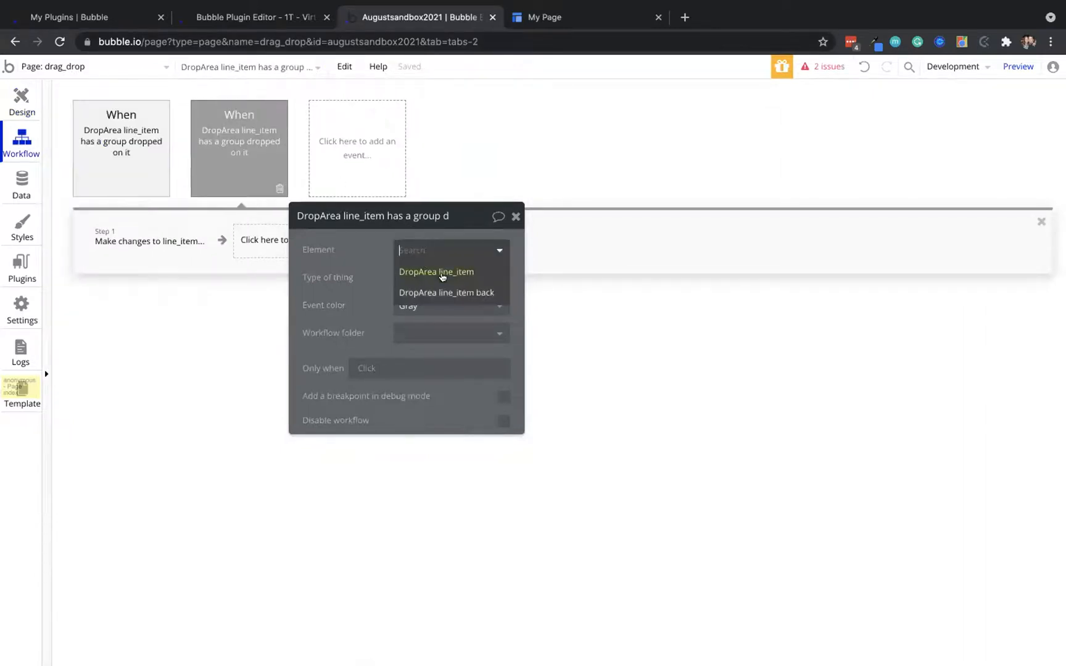
left_click(447, 292)
left_click(170, 244)
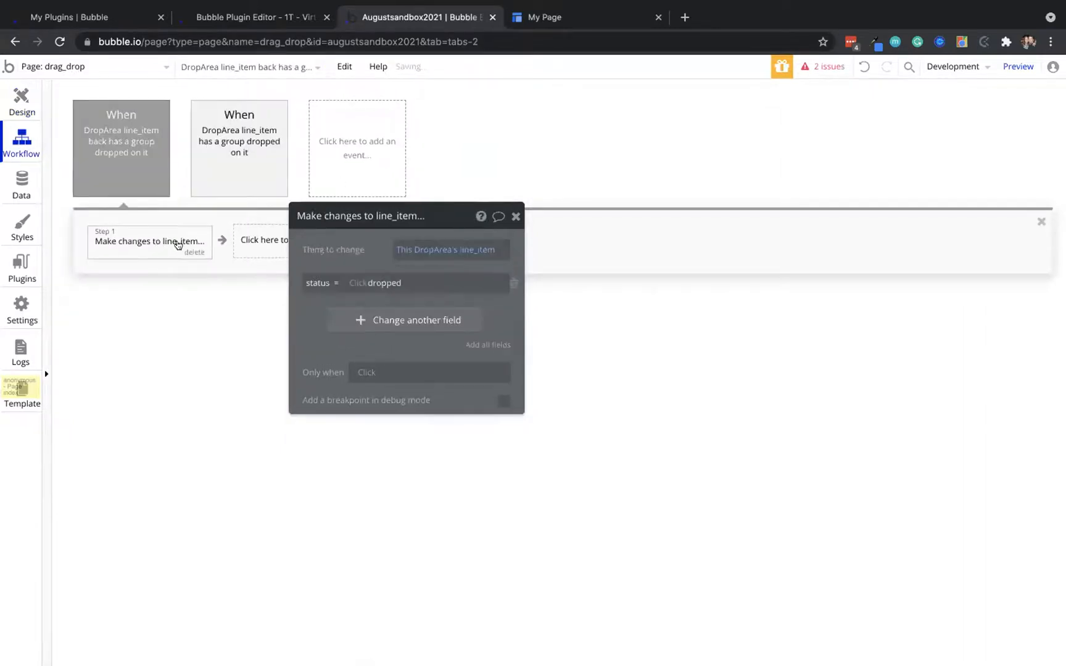
double_click(409, 284)
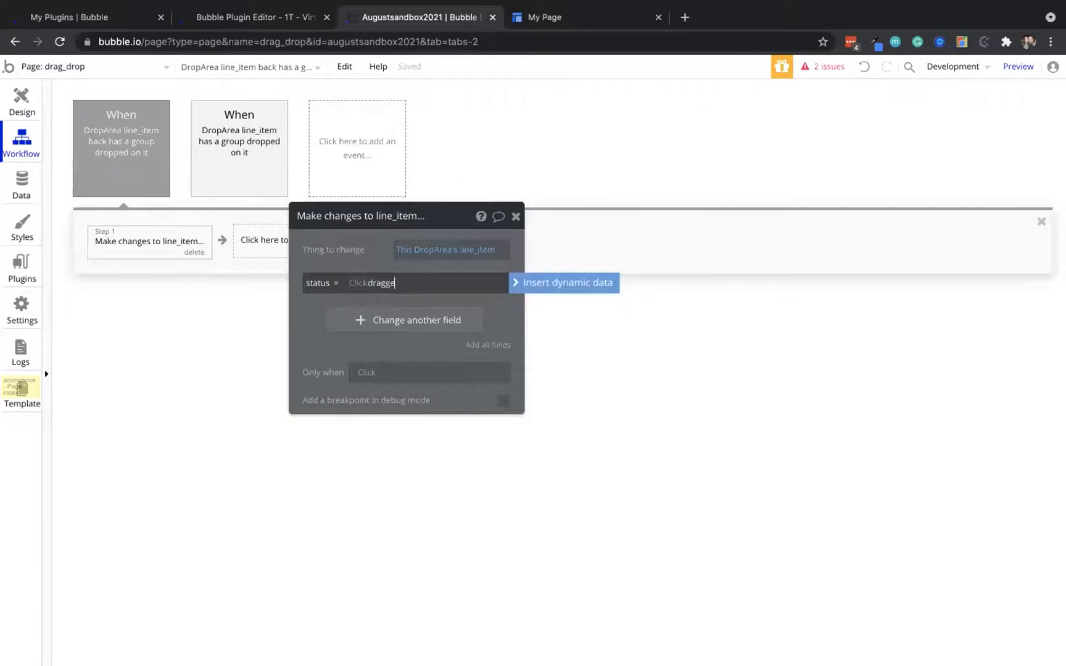
left_click(364, 252)
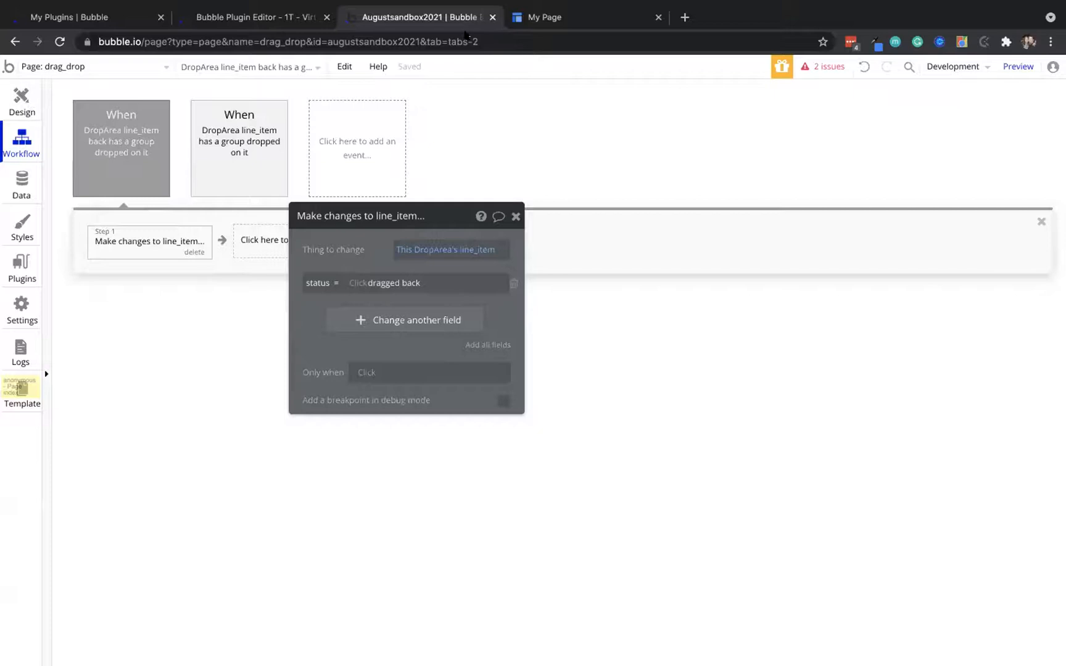
left_click(580, 18)
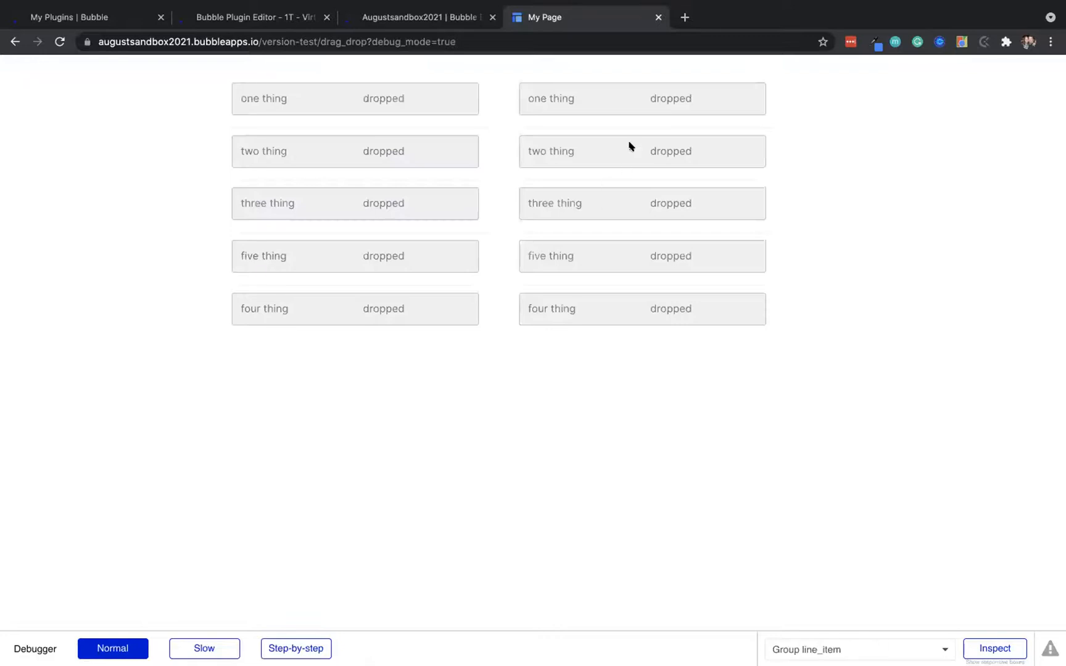
Replace the right list's top line_item group with a Drag/drop Group
left_click_drag(630, 144, 575, 148)
left_click(385, 20)
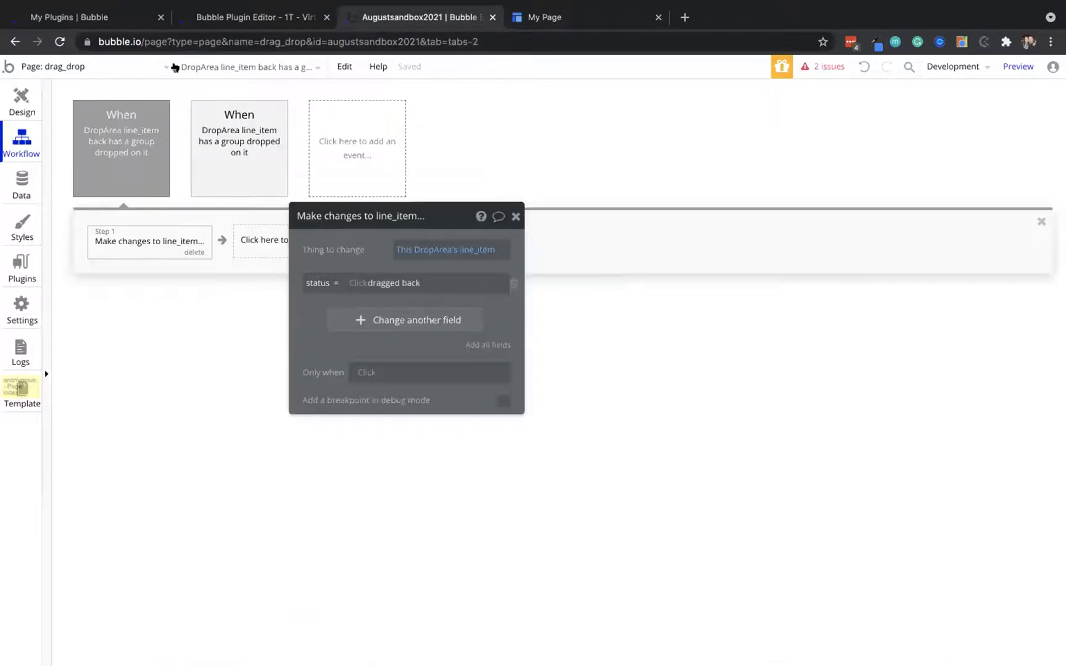
left_click(18, 103)
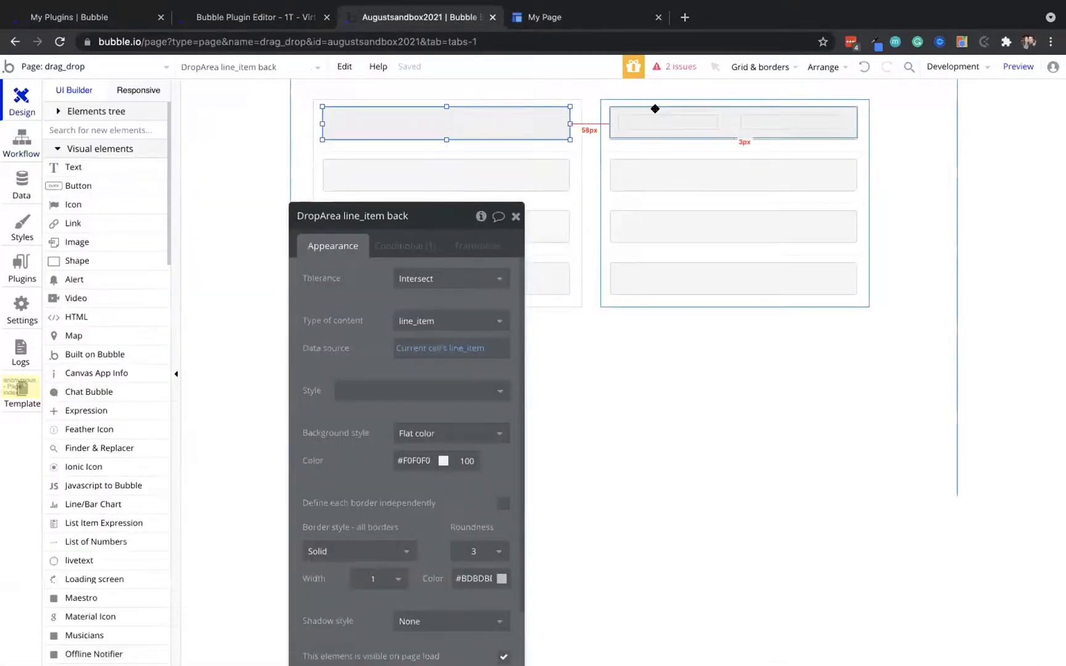
left_click(656, 108)
right_click(657, 112)
left_click(714, 162)
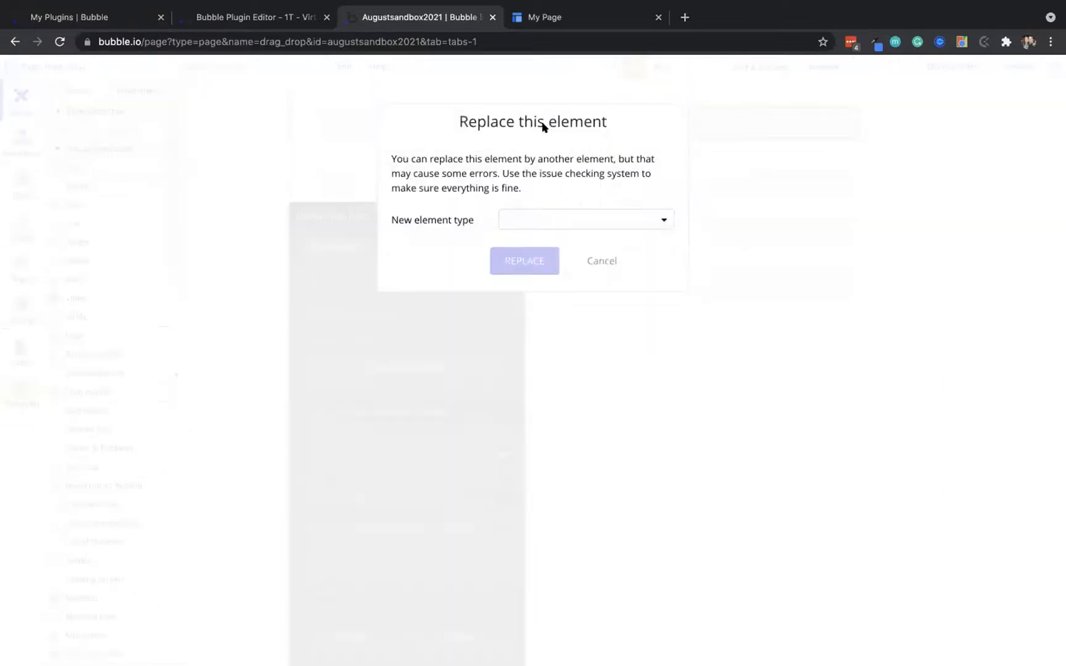
left_click(544, 222)
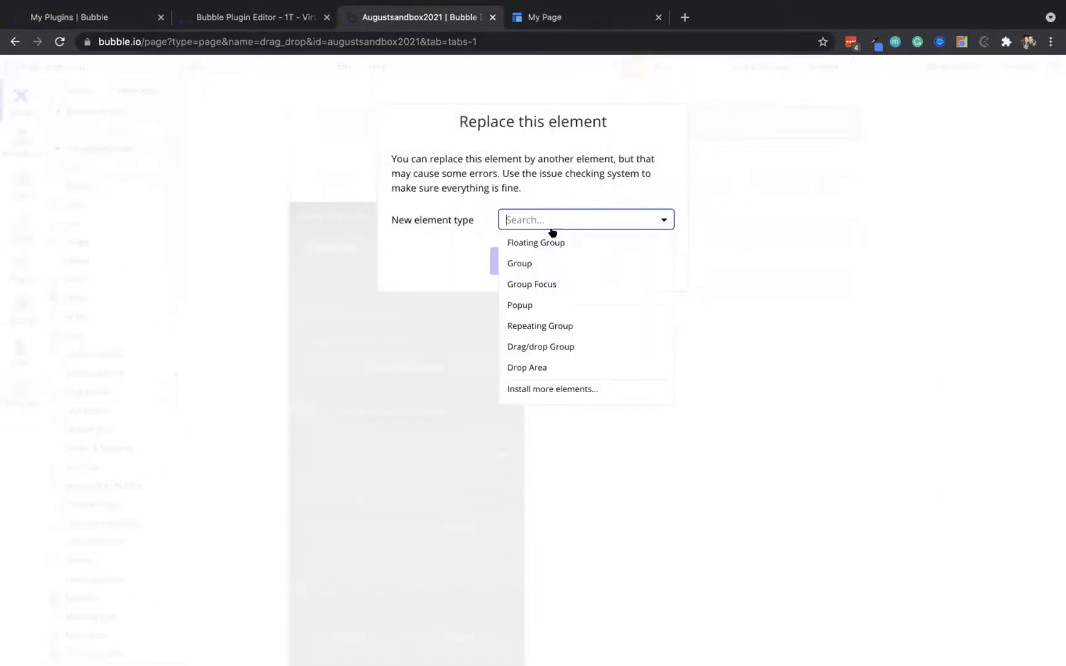
left_click(542, 346)
left_click(531, 260)
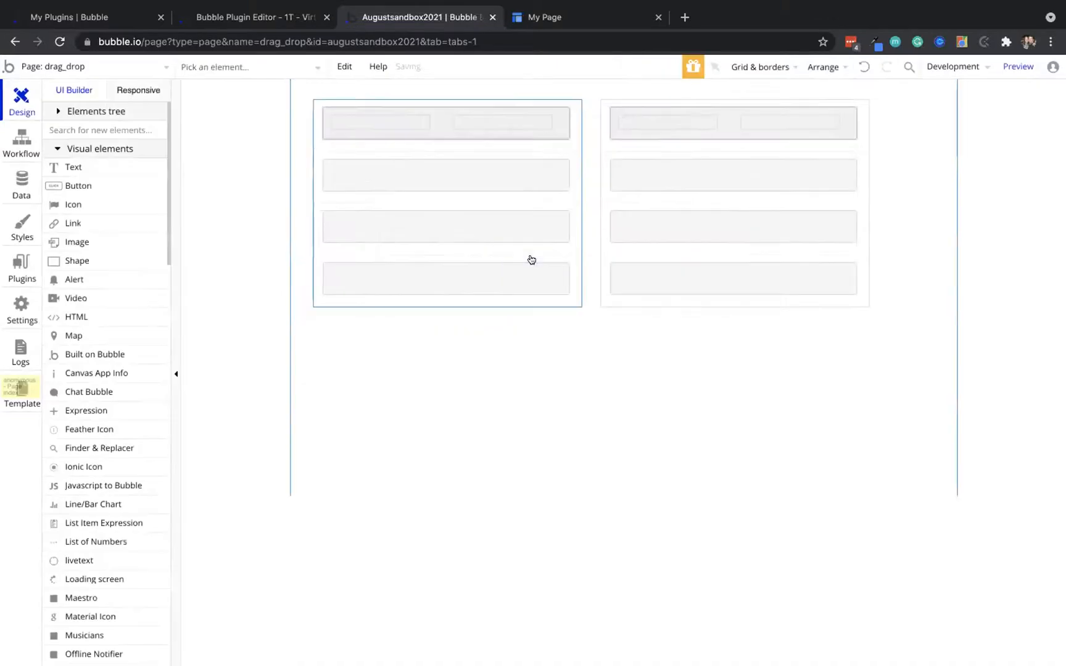
Check the new group in preview and bring the right list's line_item group to the front
double_click(723, 113)
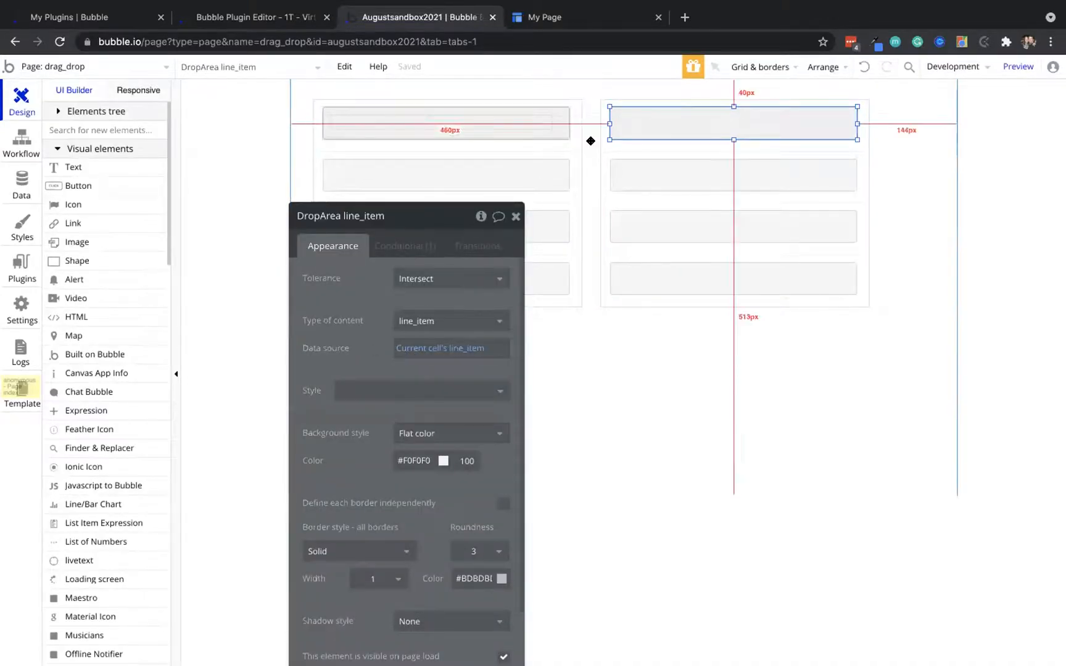
left_click(651, 123)
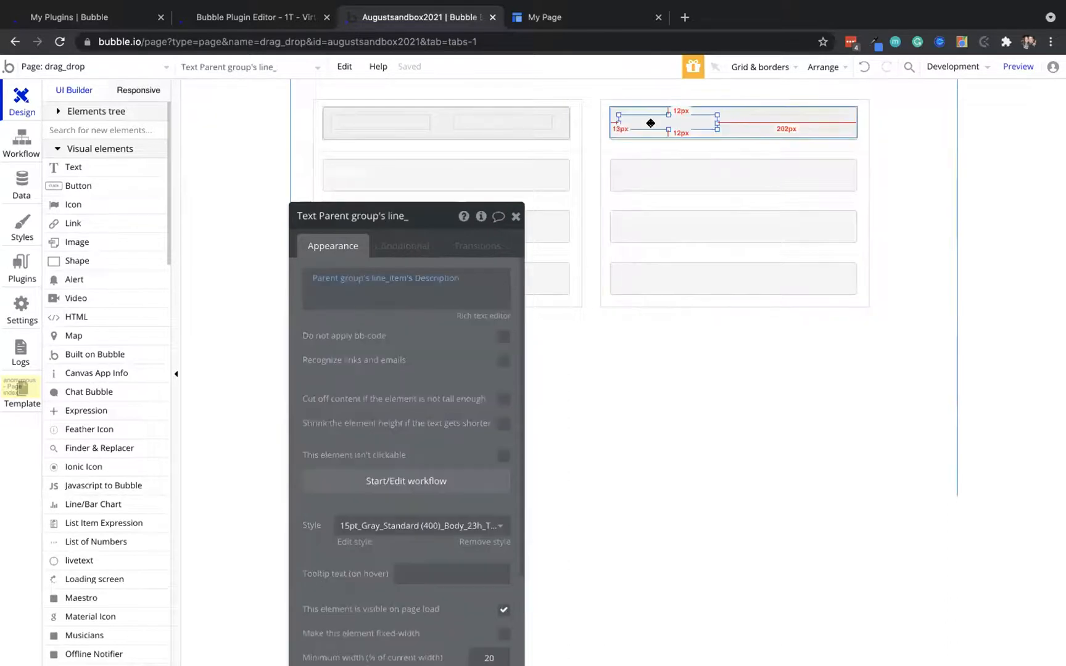
left_click(730, 109)
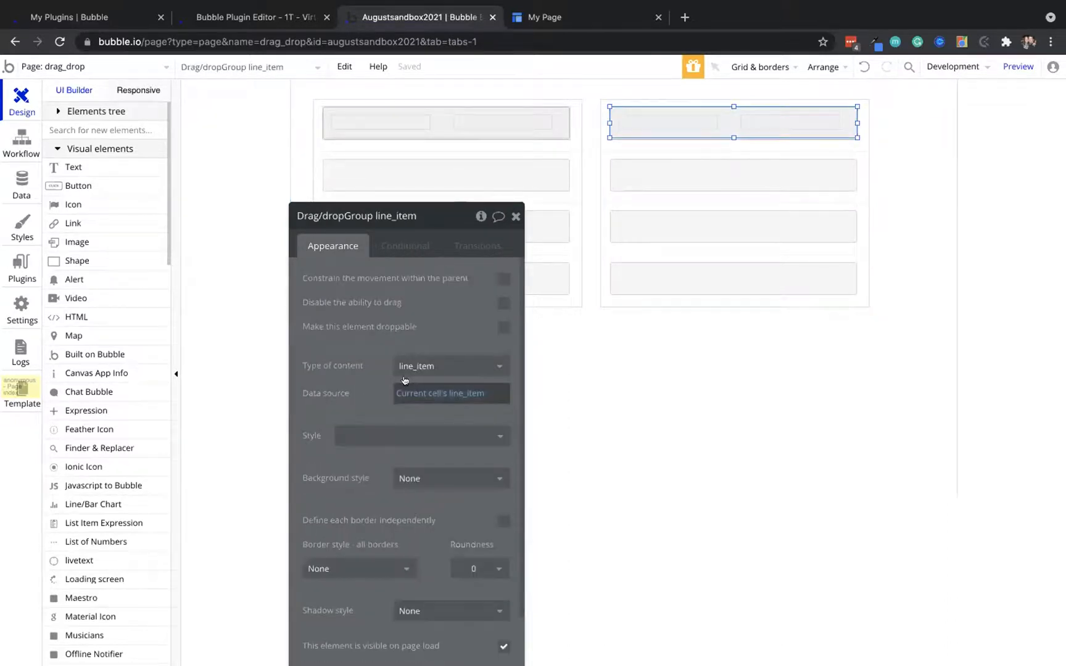
left_click(586, 18)
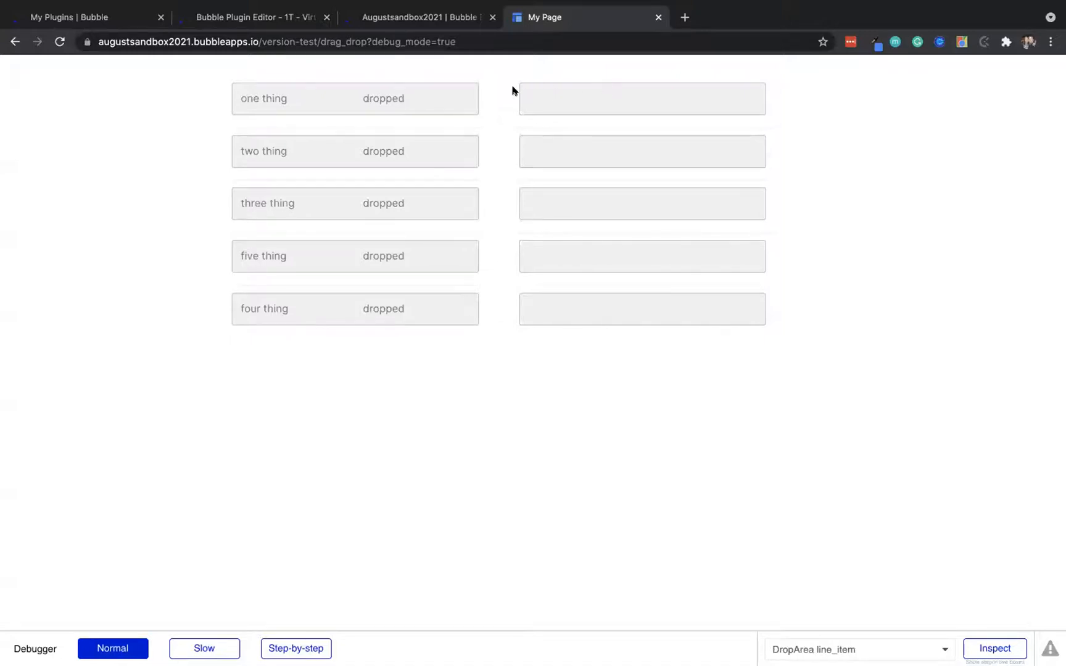
left_click(425, 18)
left_click(620, 114)
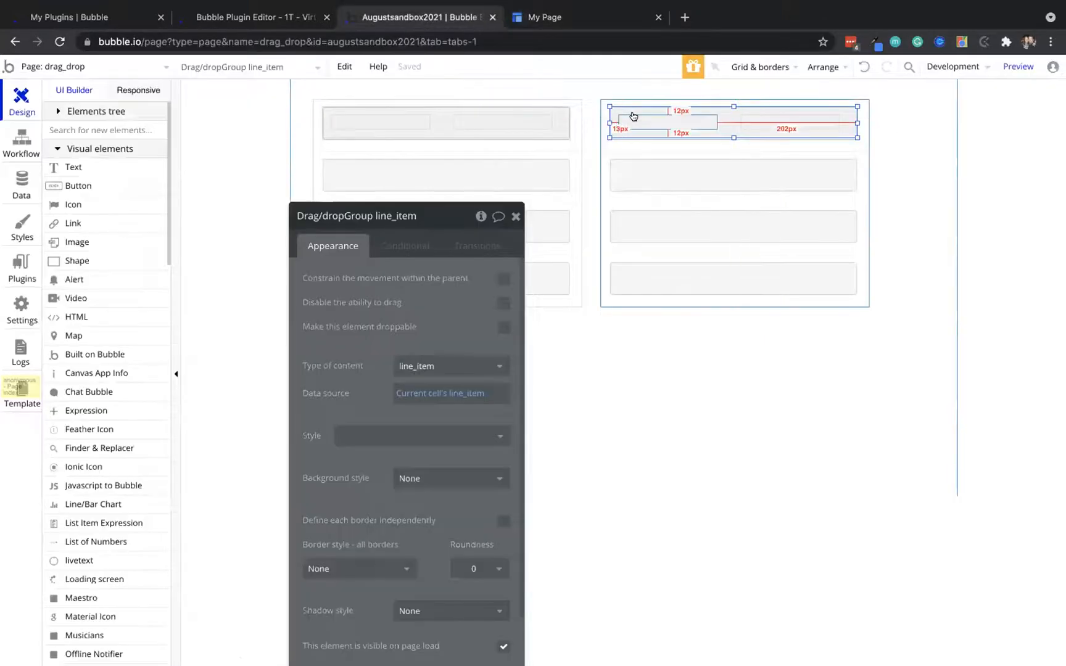
right_click(729, 108)
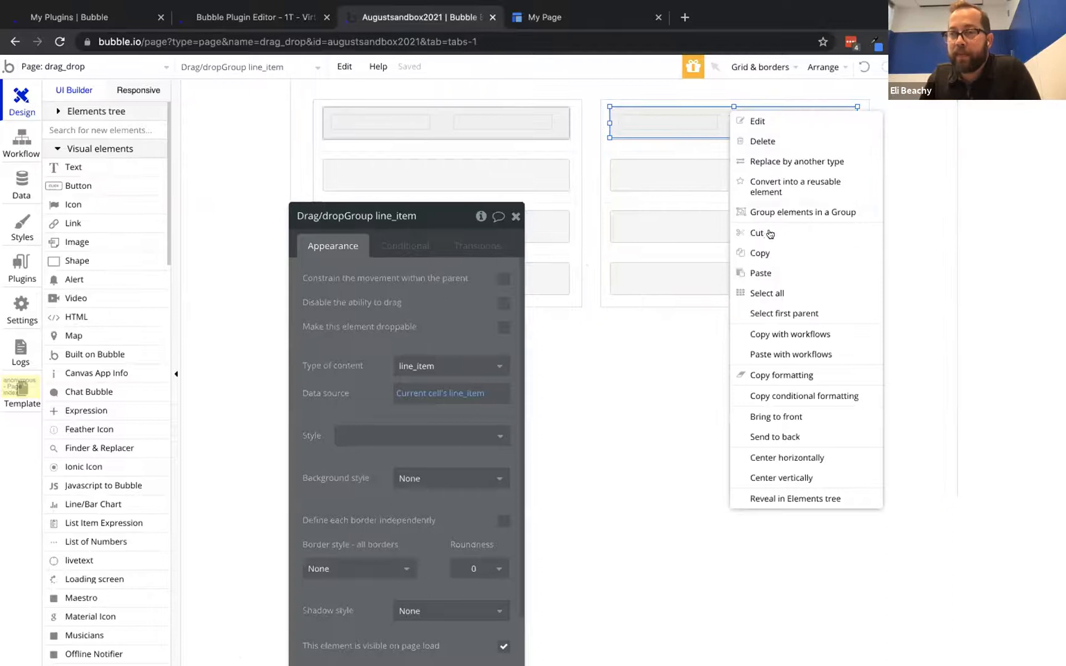
left_click(793, 416)
In preview, move one thing and two thing from the right list onto the left list
key("ctrl+Tab")
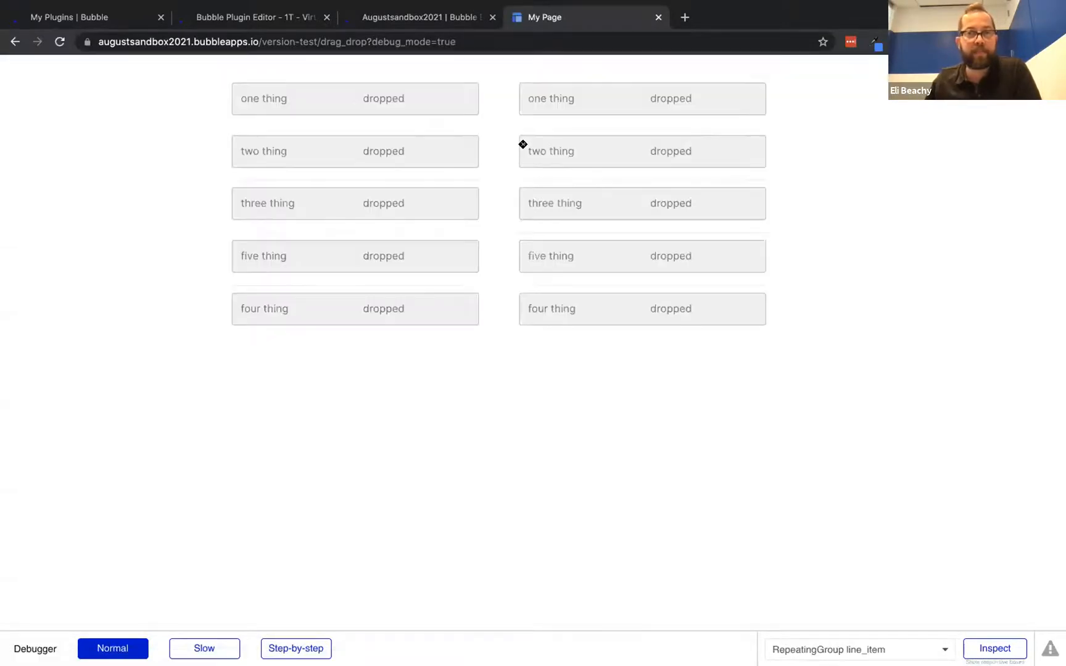
left_click_drag(635, 89, 371, 88)
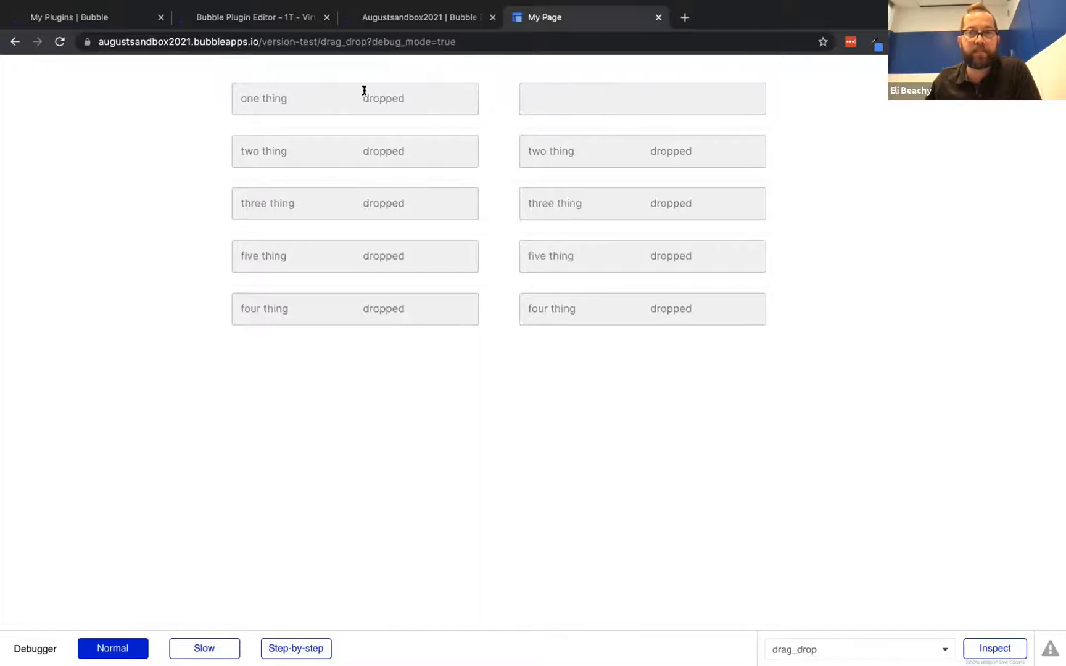
left_click_drag(608, 150, 391, 150)
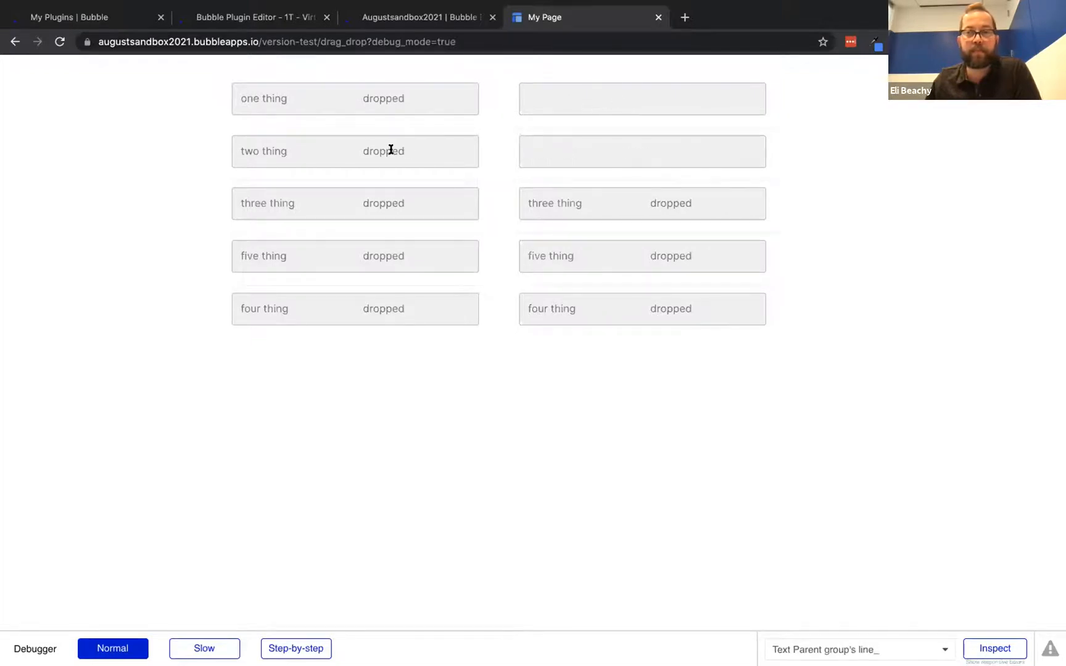
left_click(433, 19)
left_click(442, 108)
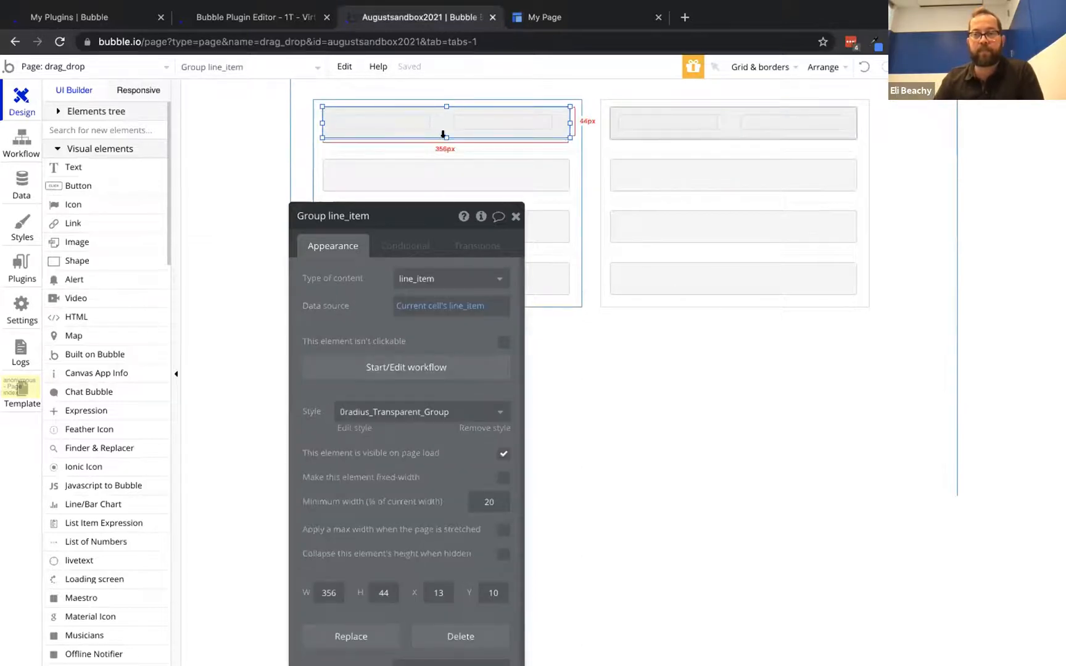
Shrink the left drop area to a 12px-tall strip and test dragging one thing in preview
left_click_drag(434, 131, 433, 134)
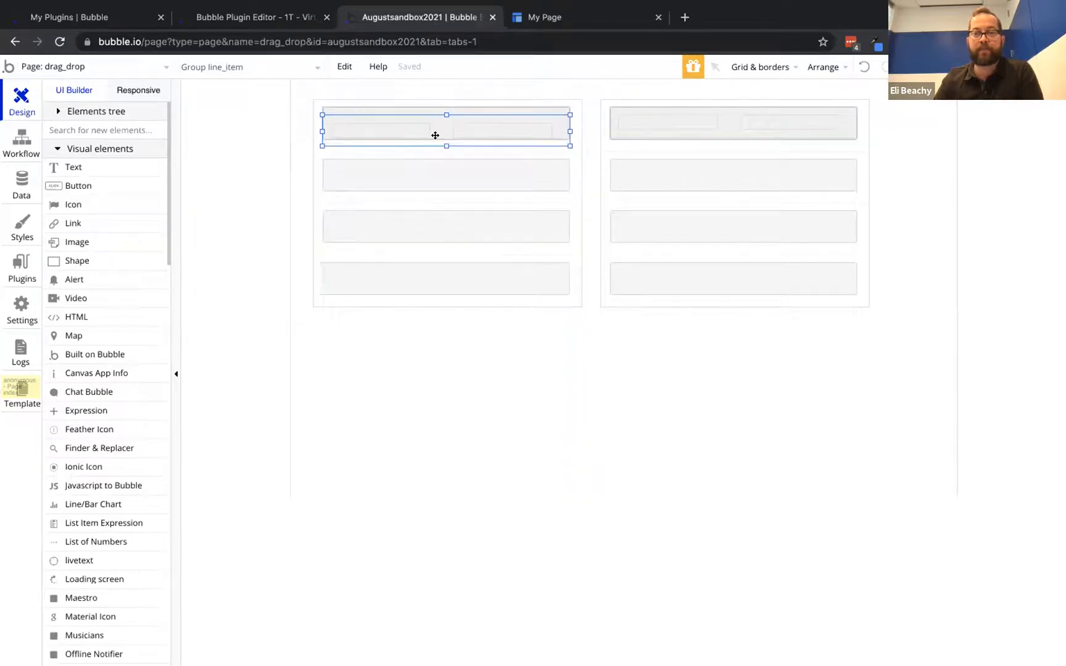
left_click(433, 111)
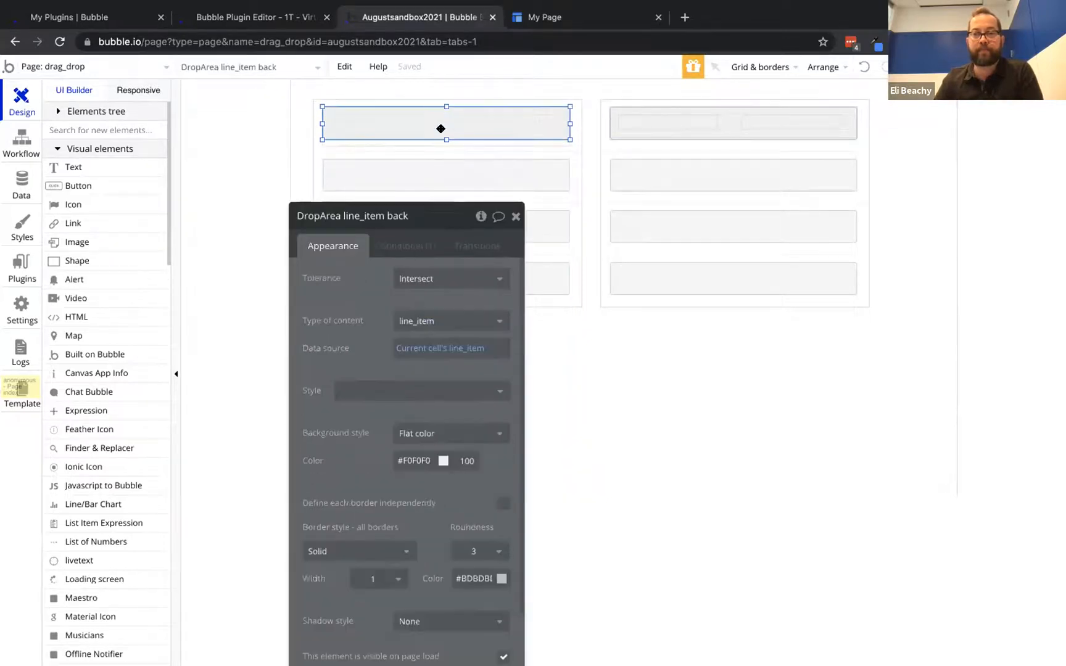
left_click_drag(445, 141, 444, 115)
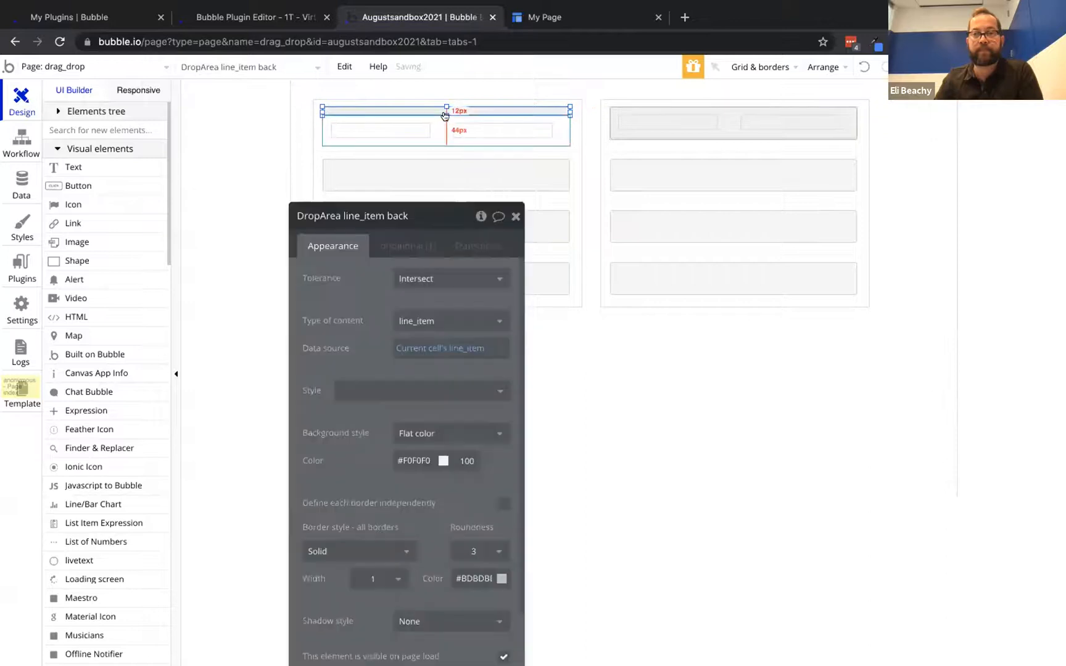
left_click(571, 16)
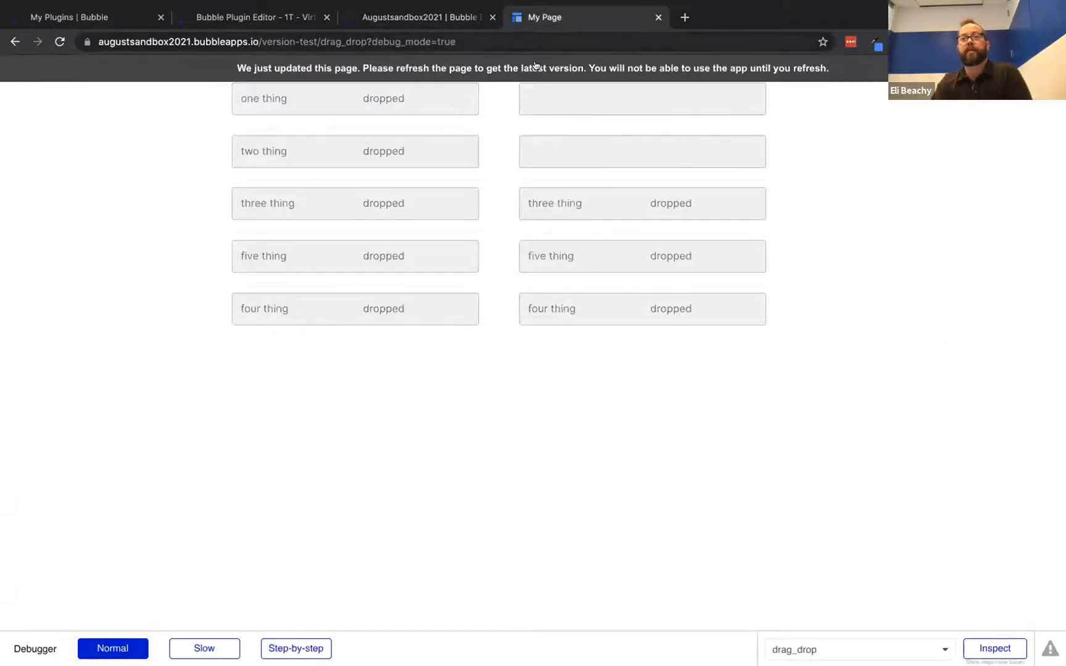
key("ctrl+r")
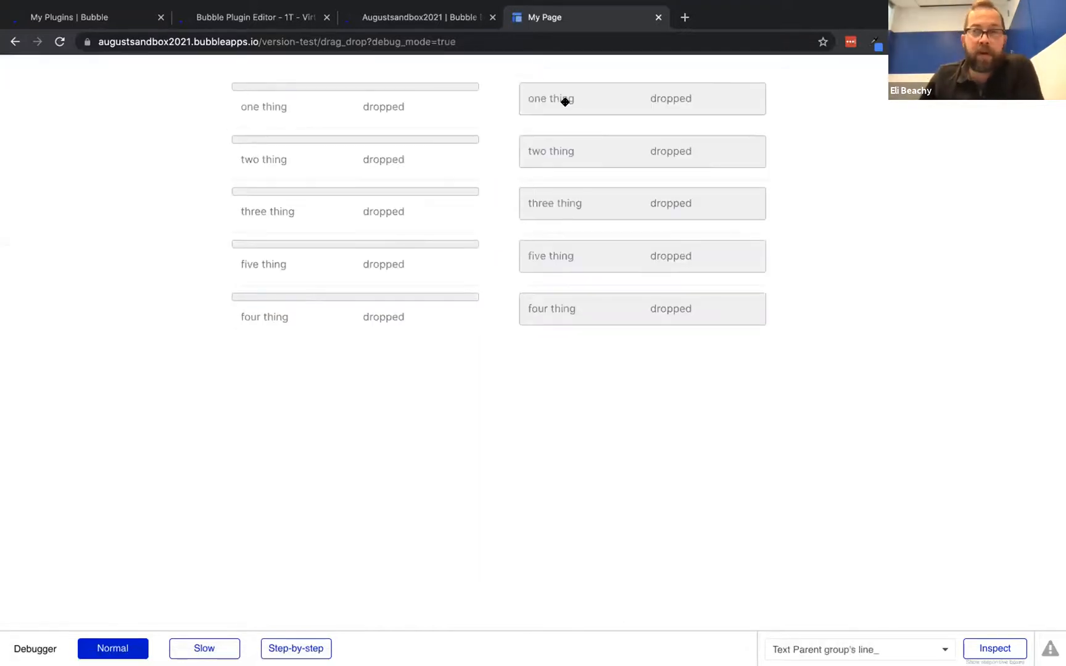
left_click_drag(612, 102, 363, 111)
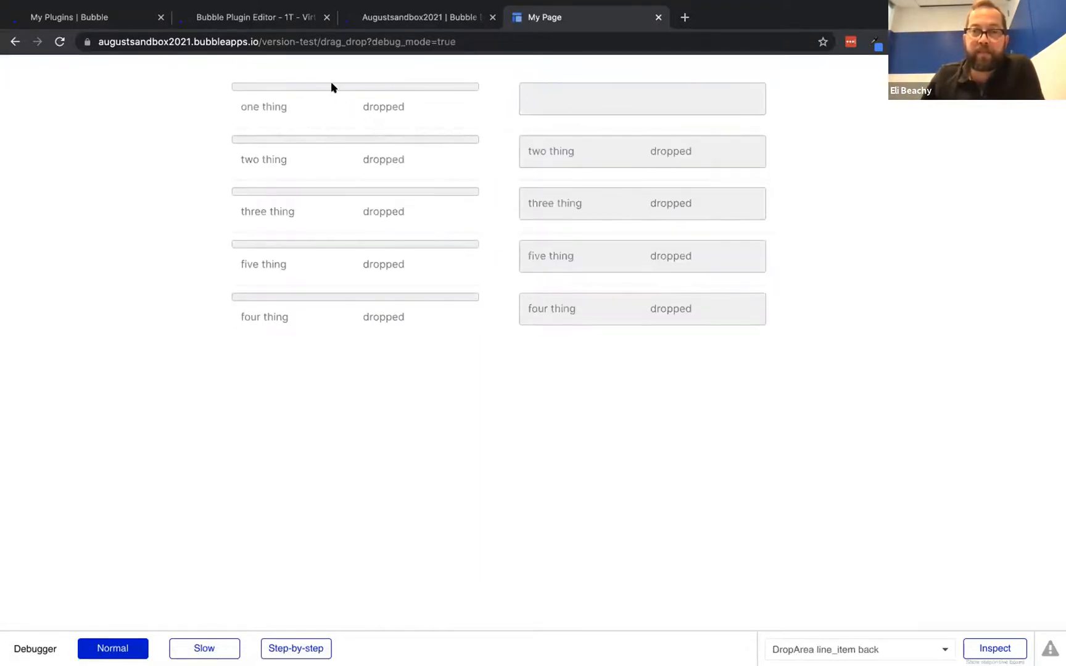
left_click_drag(453, 90, 600, 100)
left_click(453, 19)
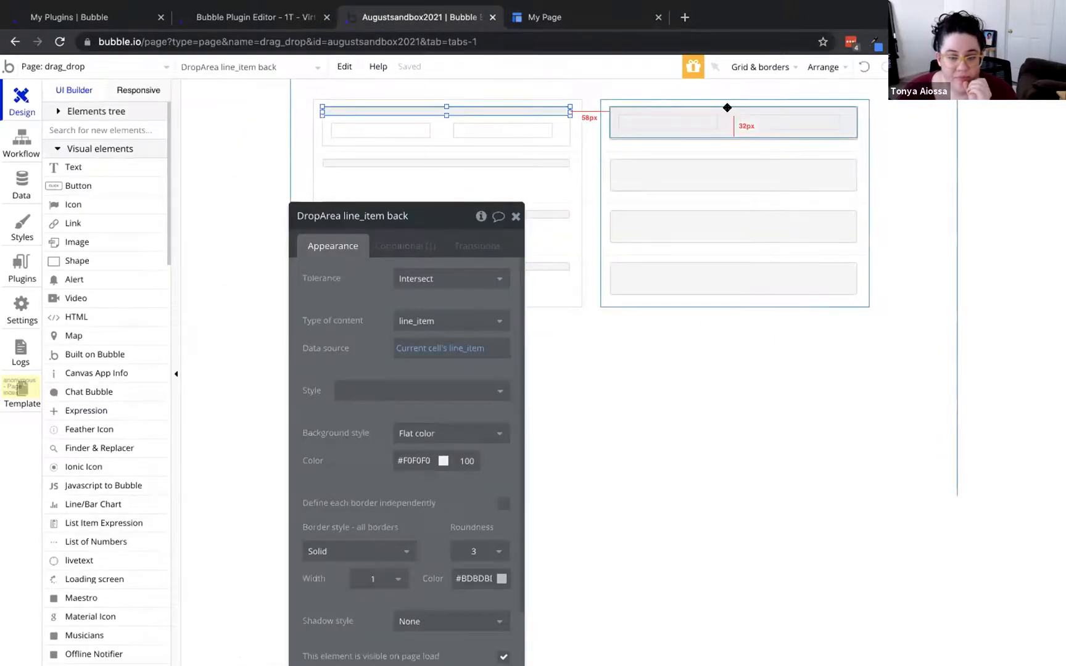
Make the right list's drag/drop rows droppable with post-drop behavior 'Move back'
left_click(727, 108)
left_click(501, 326)
left_click_drag(456, 321, 411, 266)
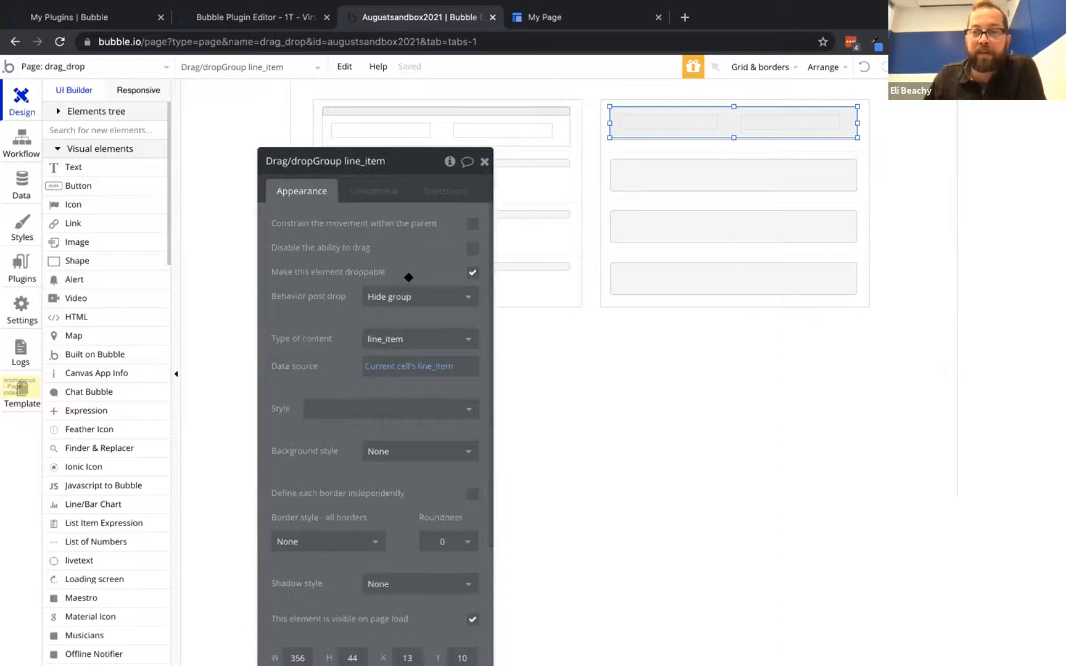
left_click(401, 295)
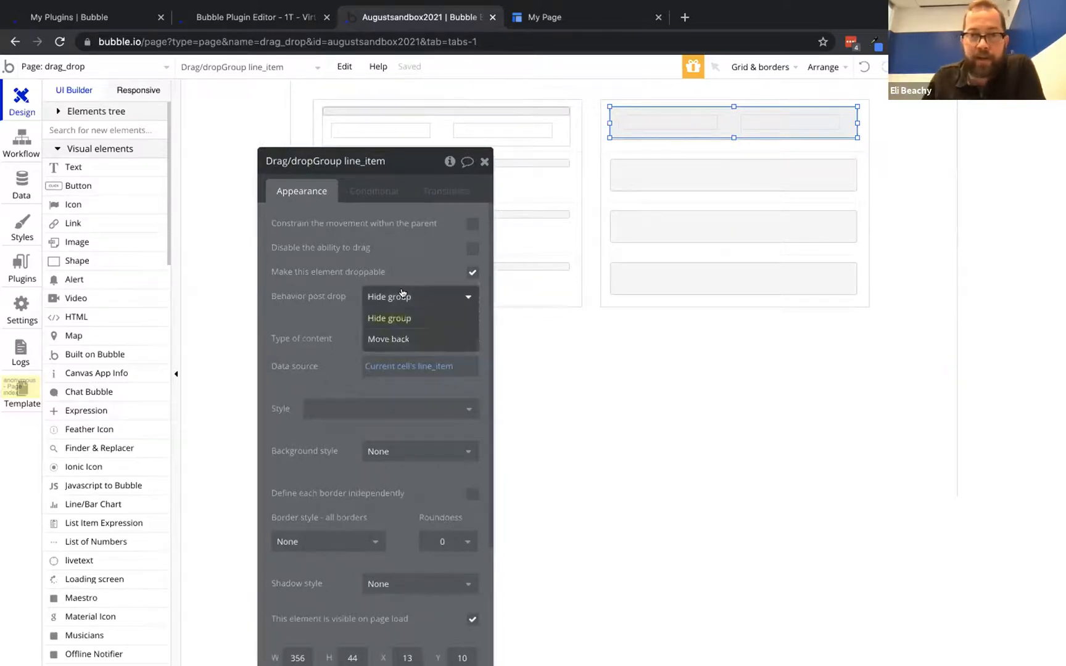
left_click(404, 334)
Reload the preview and drop one, two and three thing onto the left list's slots
left_click(563, 17)
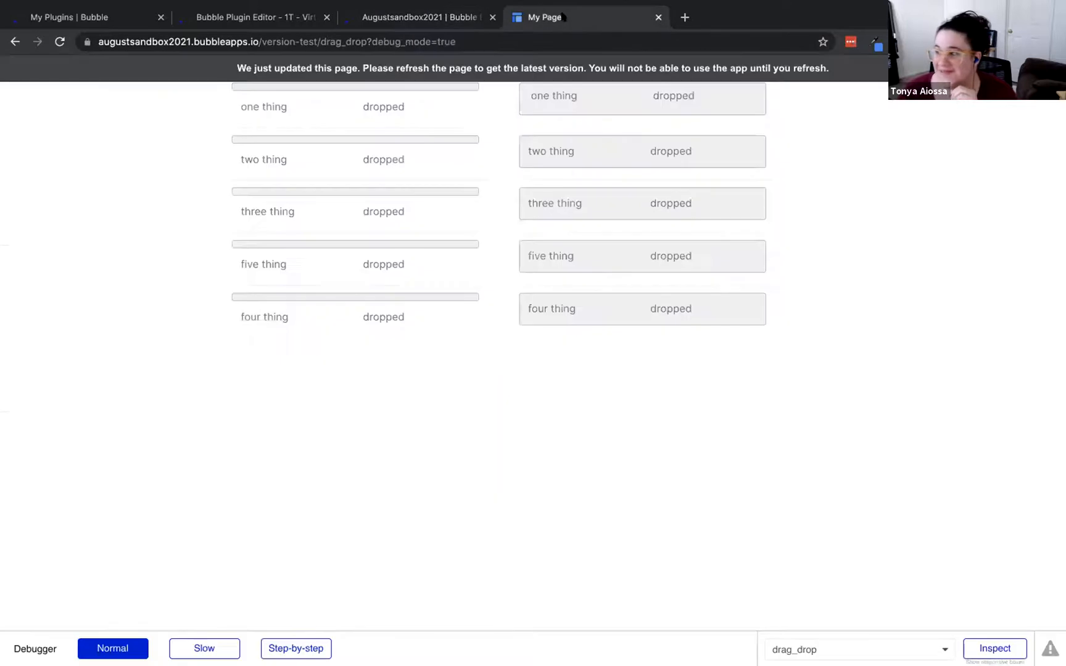
left_click(469, 66)
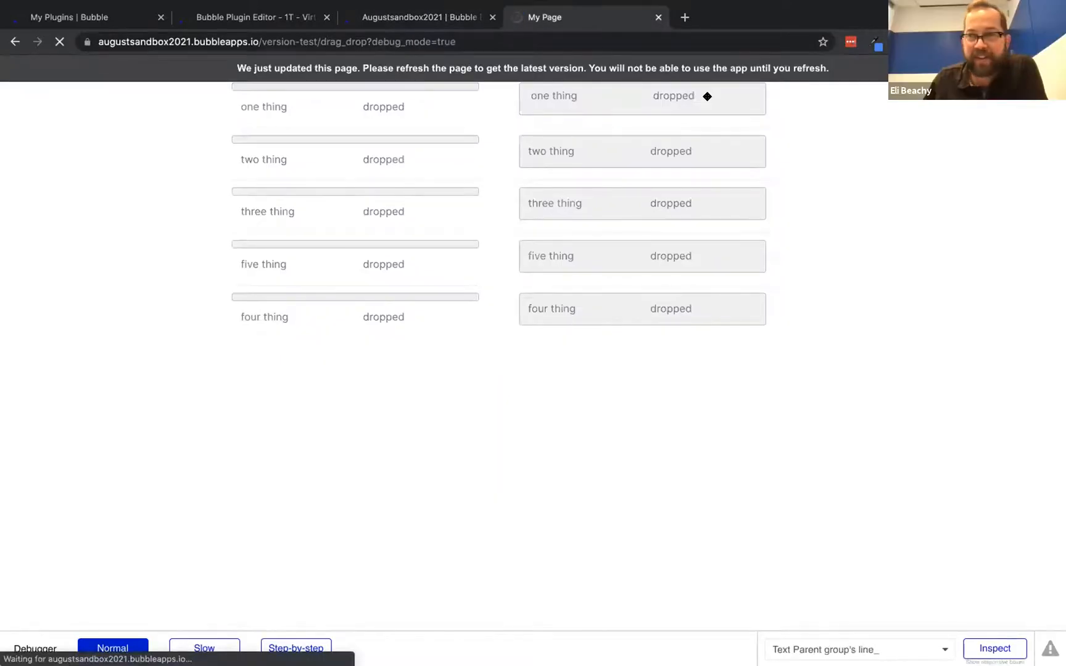
left_click_drag(660, 102, 435, 90)
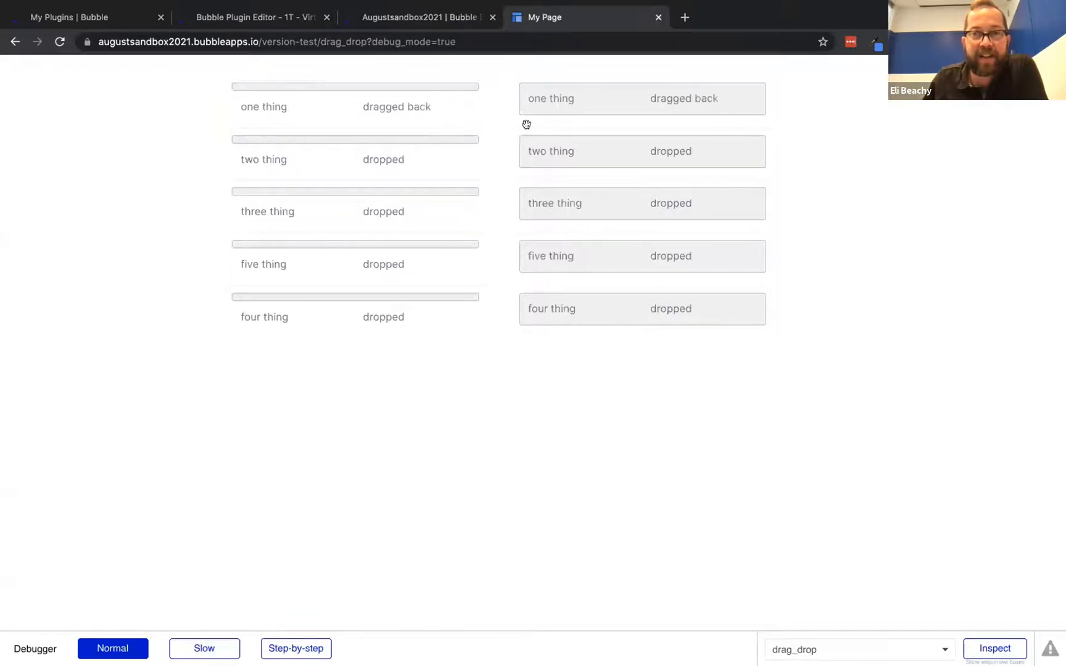
left_click_drag(655, 153, 464, 152)
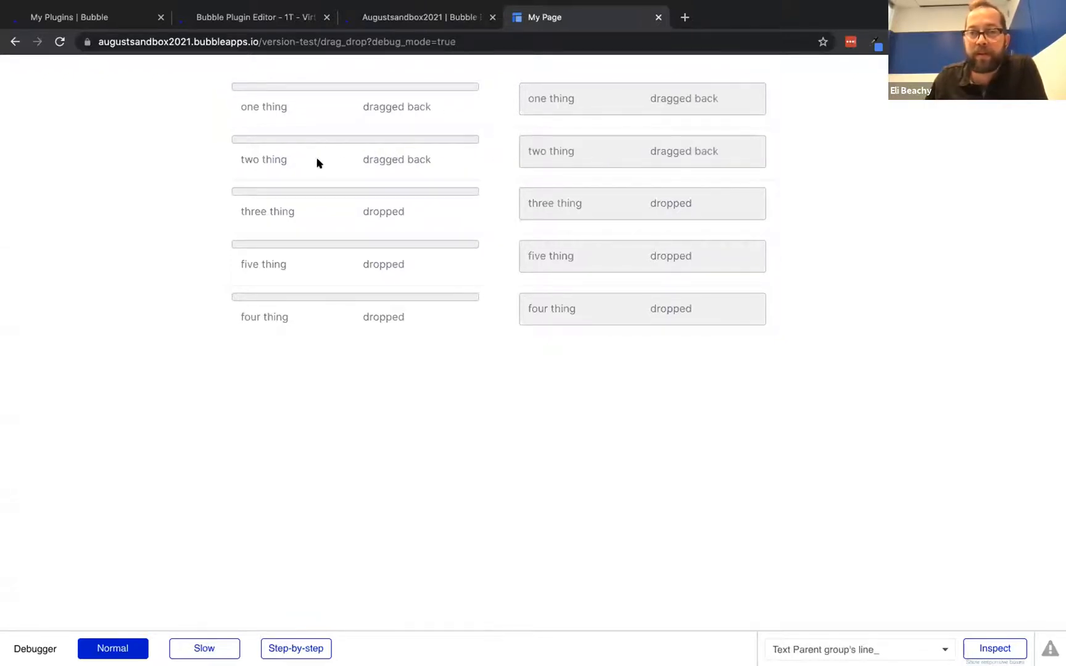
left_click_drag(469, 161, 612, 149)
left_click_drag(541, 189, 351, 195)
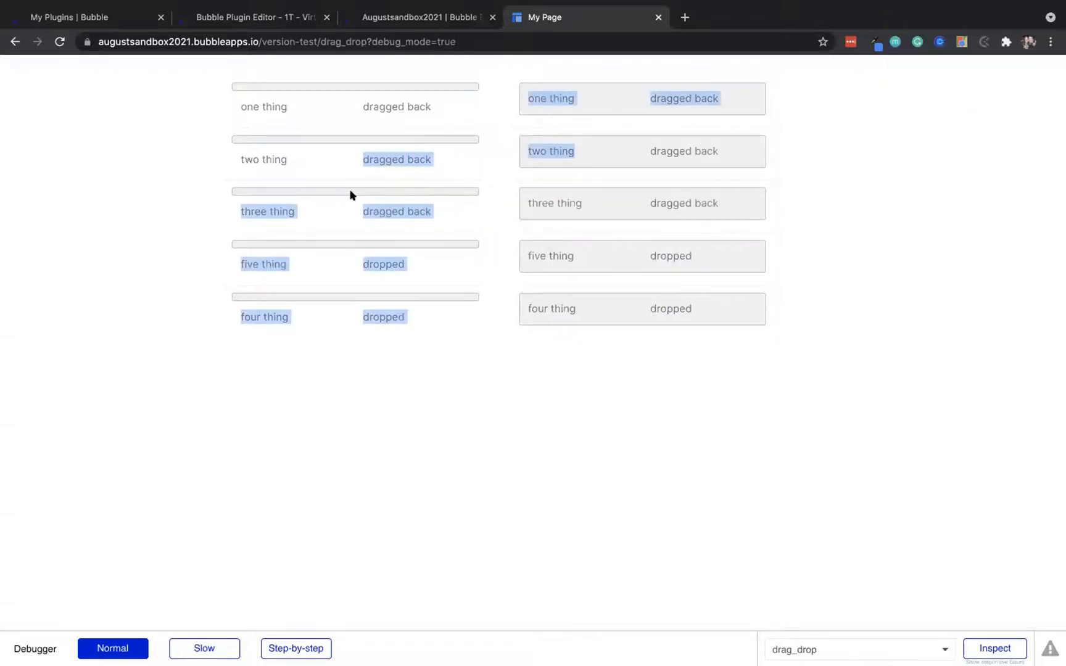
left_click(158, 215)
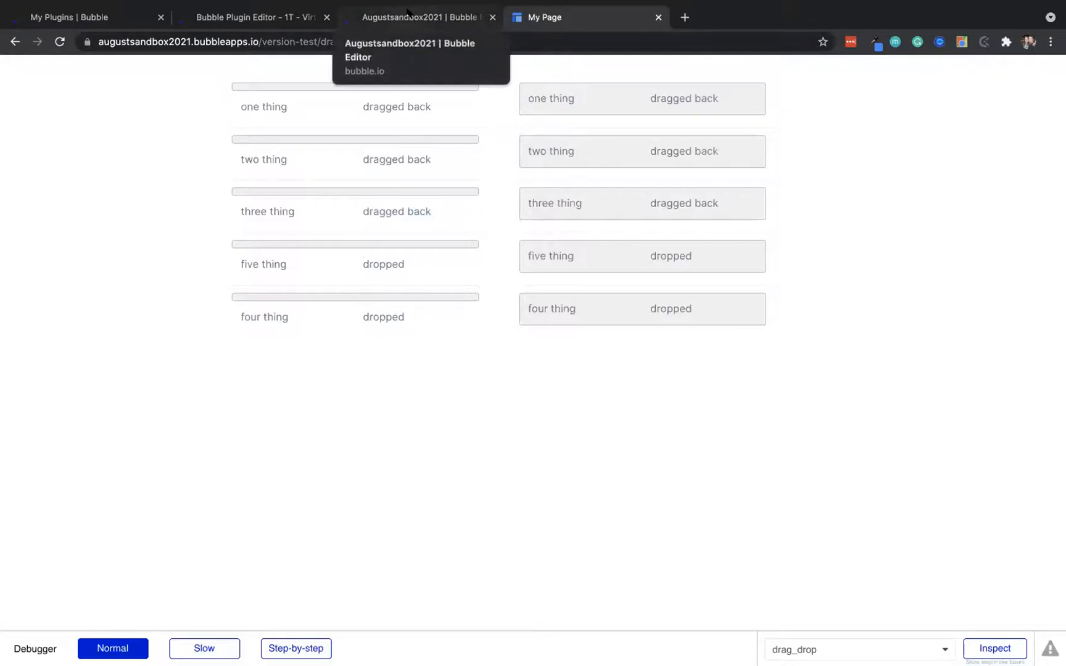
left_click(407, 13)
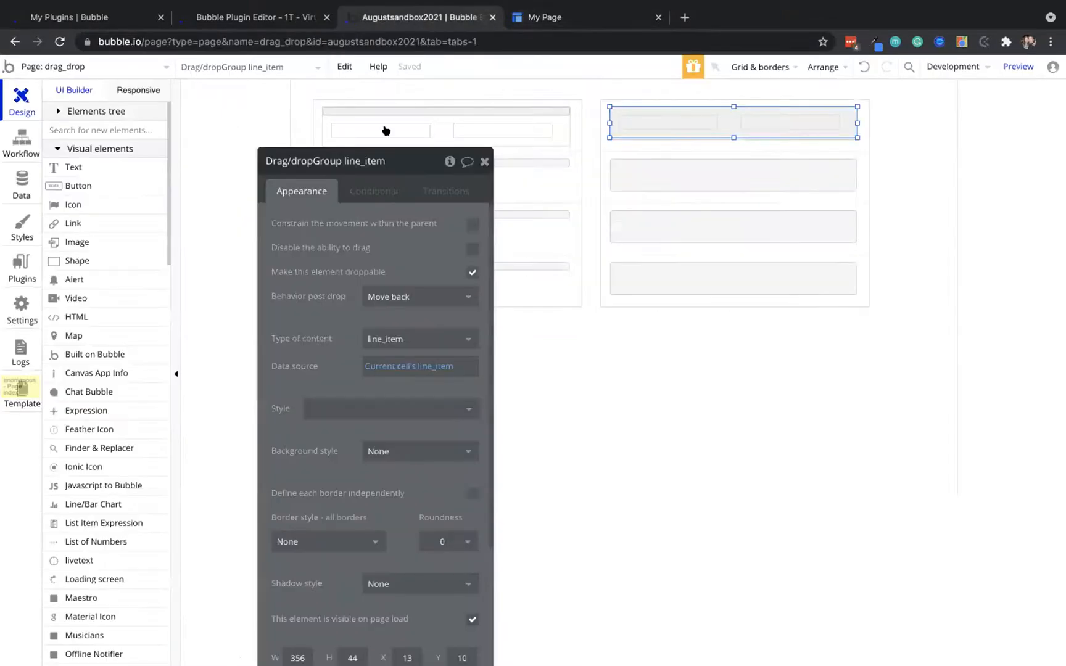
left_click_drag(422, 214, 347, 236)
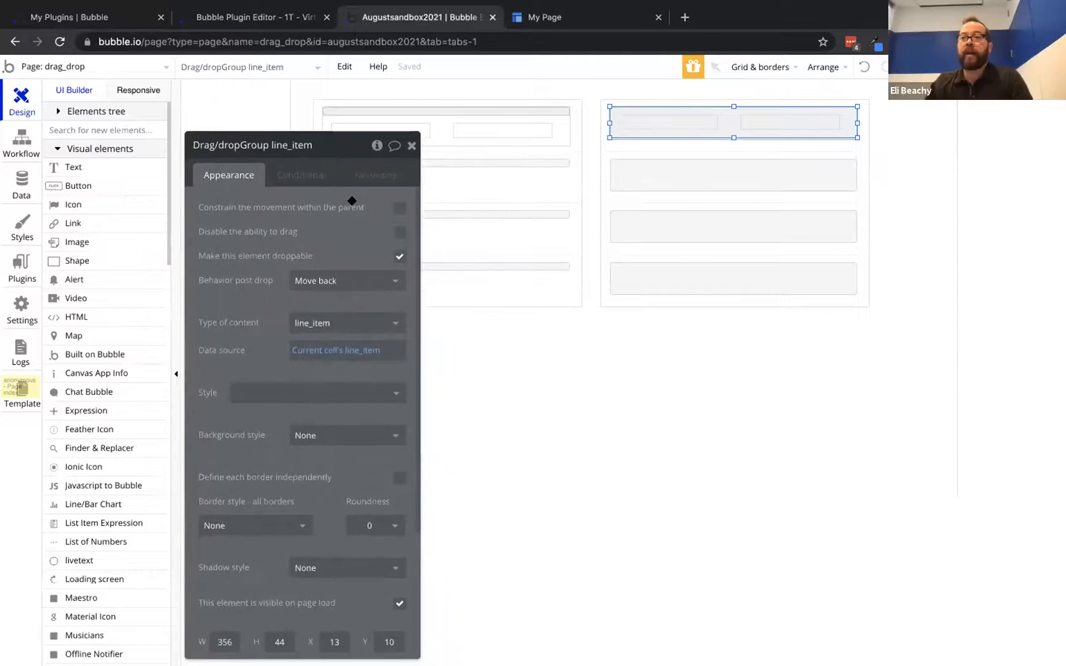
Replace the left row's inner line_item group with a Drag/drop Group
left_click(552, 126)
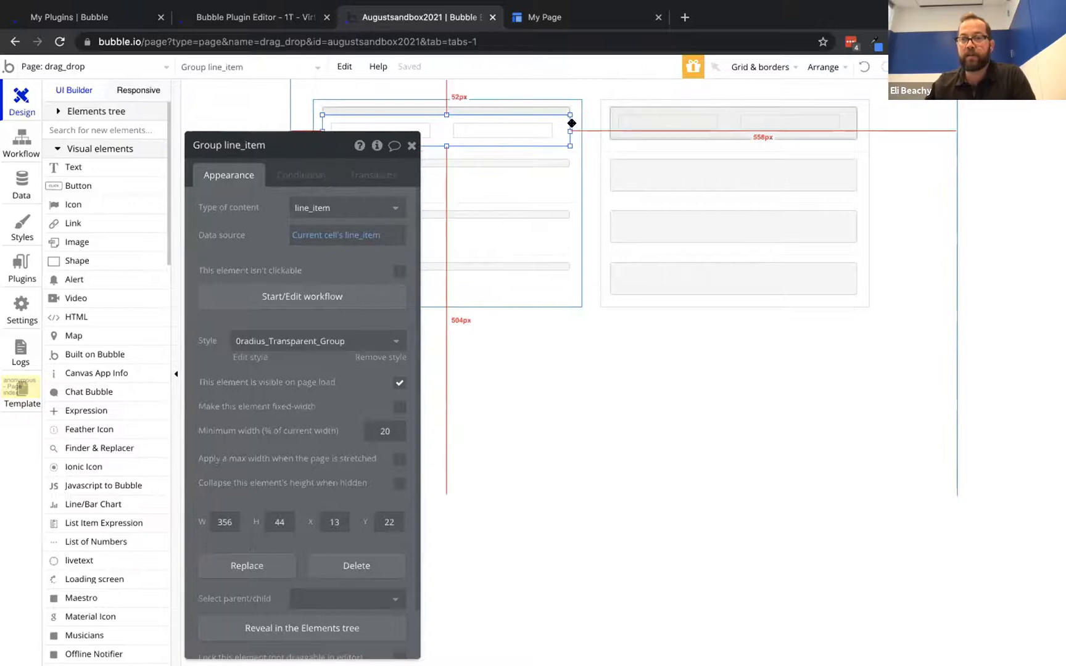
right_click(558, 126)
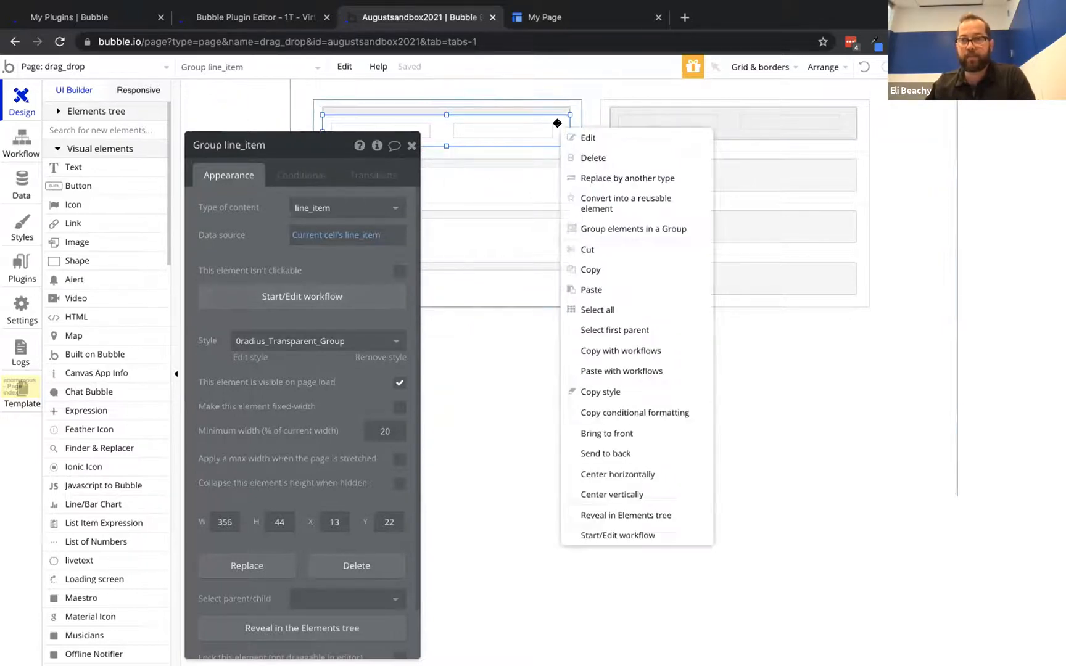
left_click(602, 178)
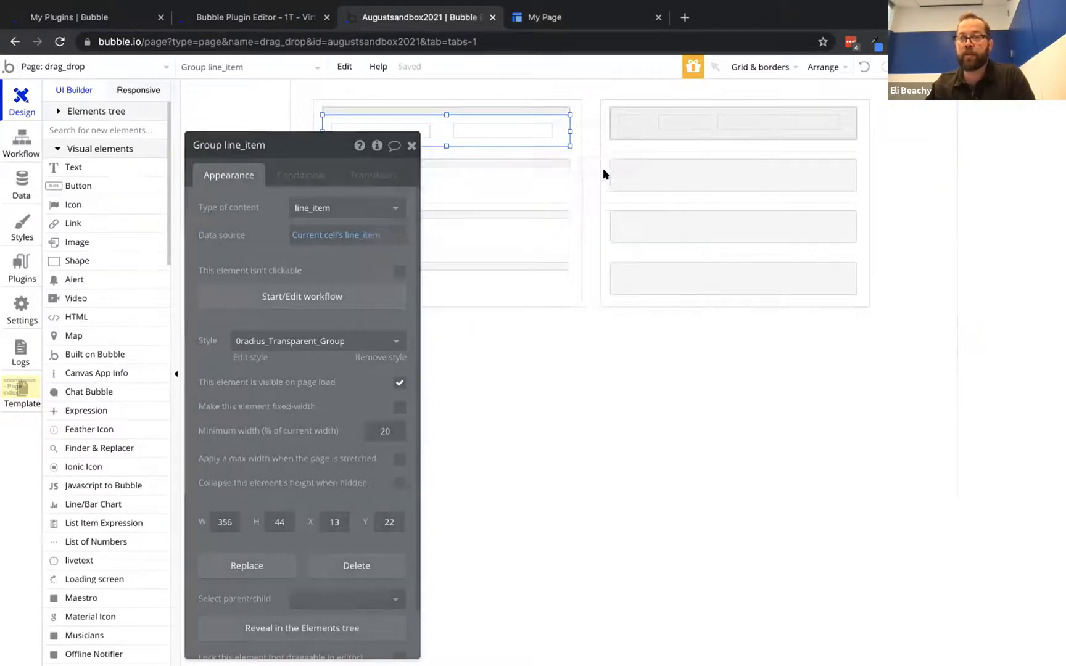
left_click(521, 213)
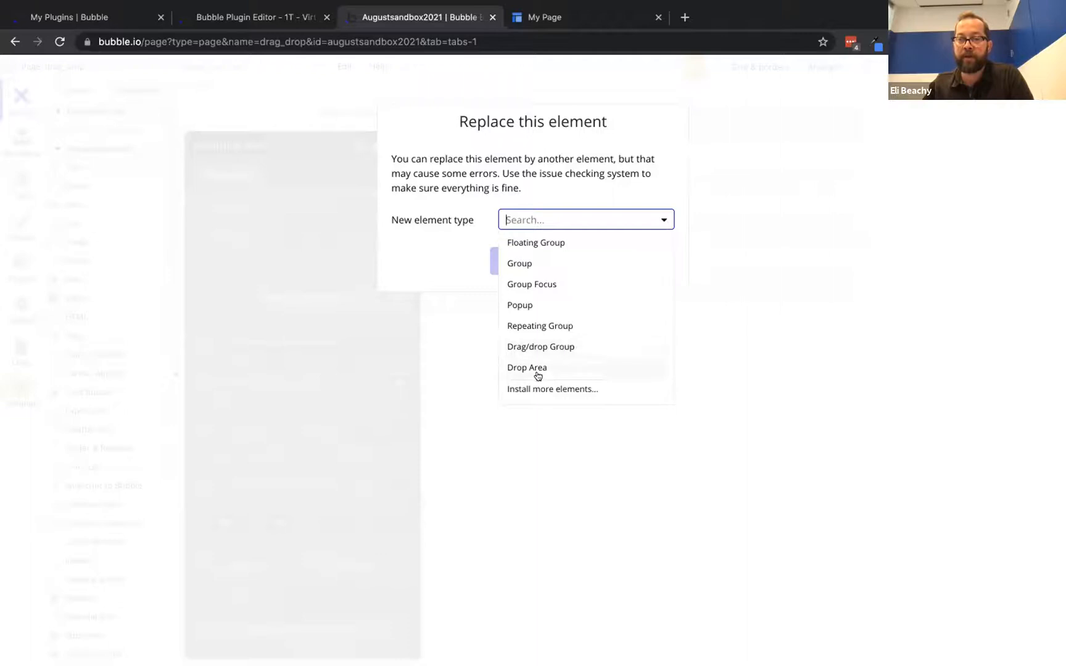
left_click(546, 346)
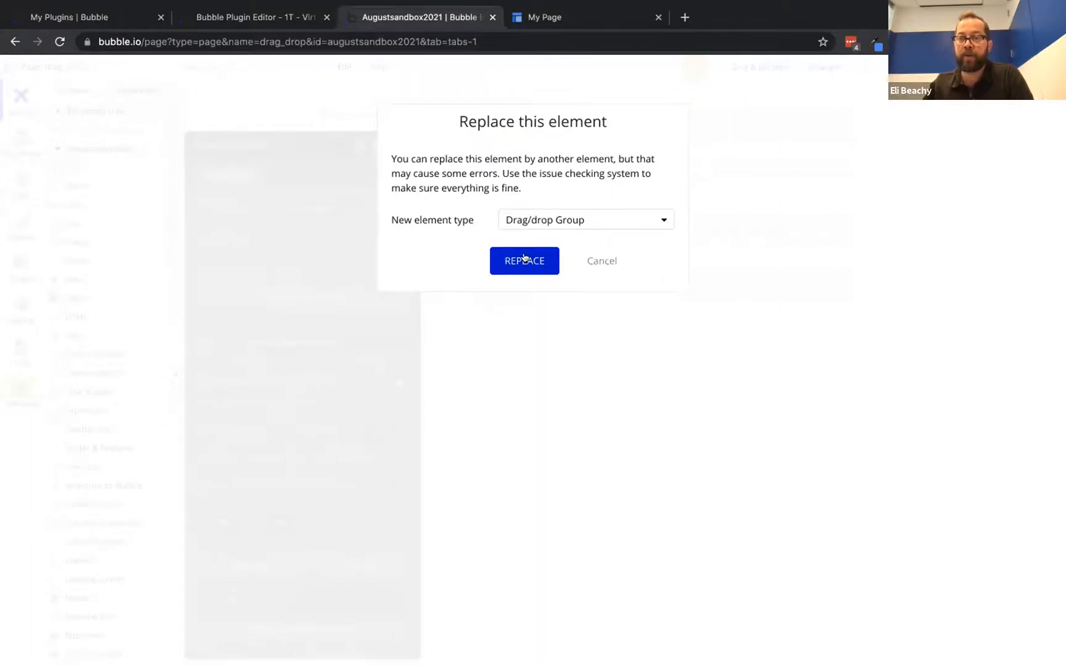
left_click(524, 260)
Toggle the new drag/drop group's droppable setting on and back off
double_click(565, 120)
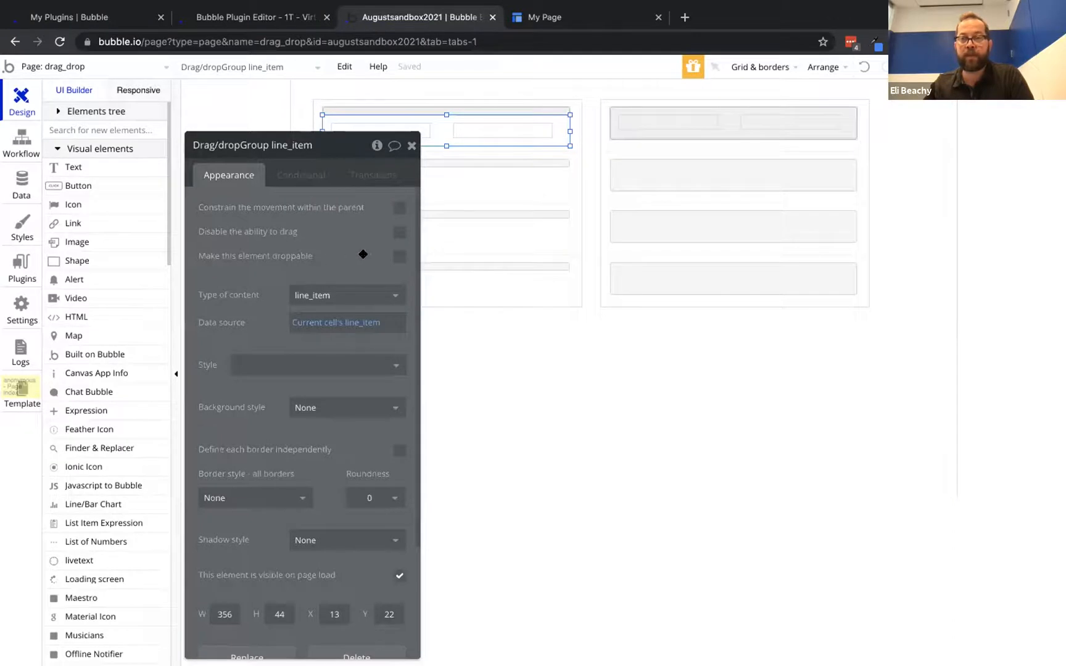
left_click(399, 257)
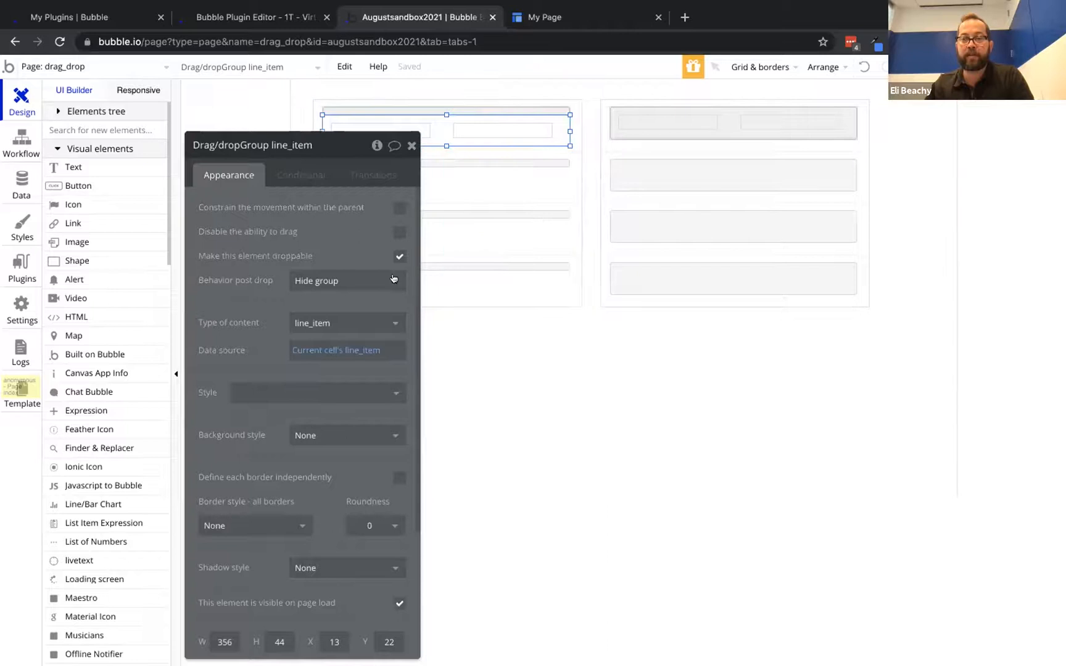
left_click(399, 257)
left_click(549, 17)
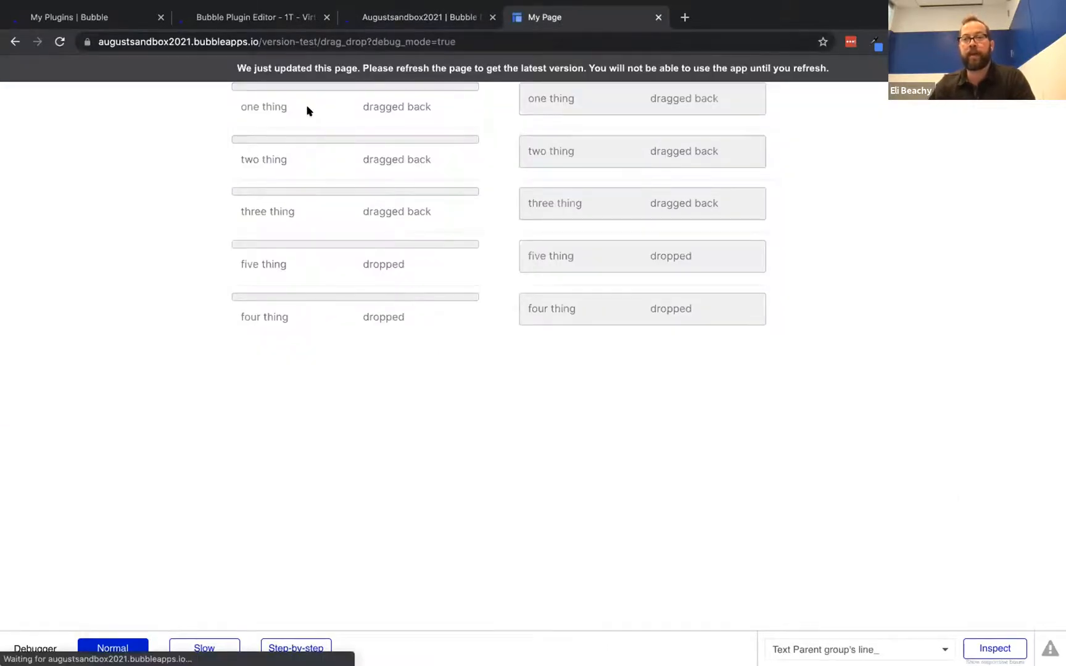
Try dragging one thing in preview, then make the left drag/drop group droppable again
left_click_drag(306, 110, 462, 128)
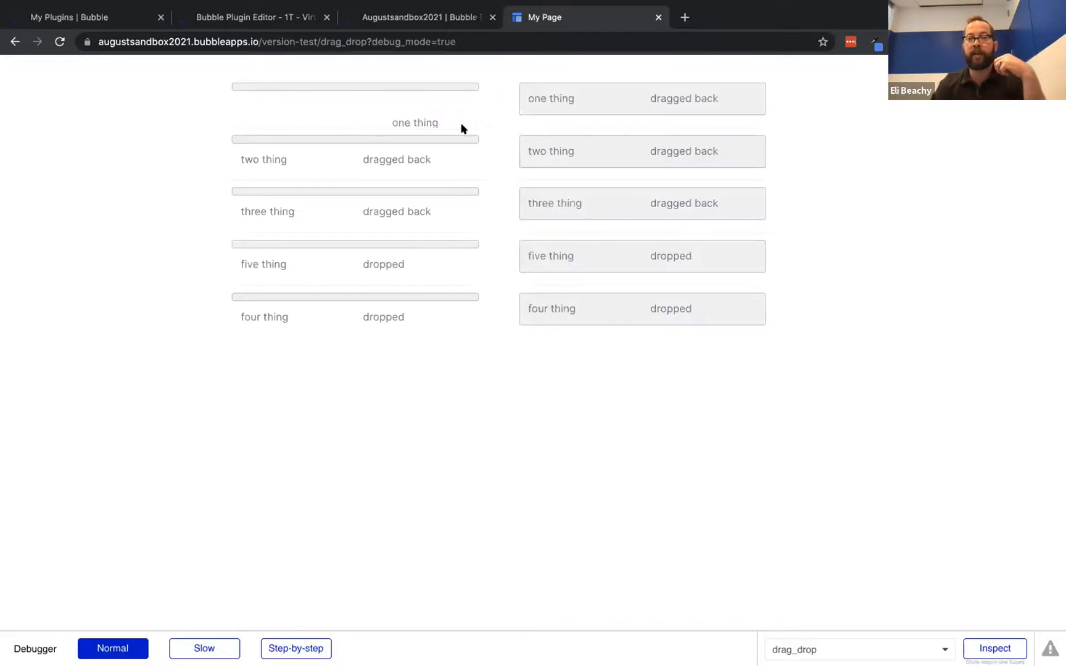
left_click_drag(498, 81, 426, 112)
left_click(420, 17)
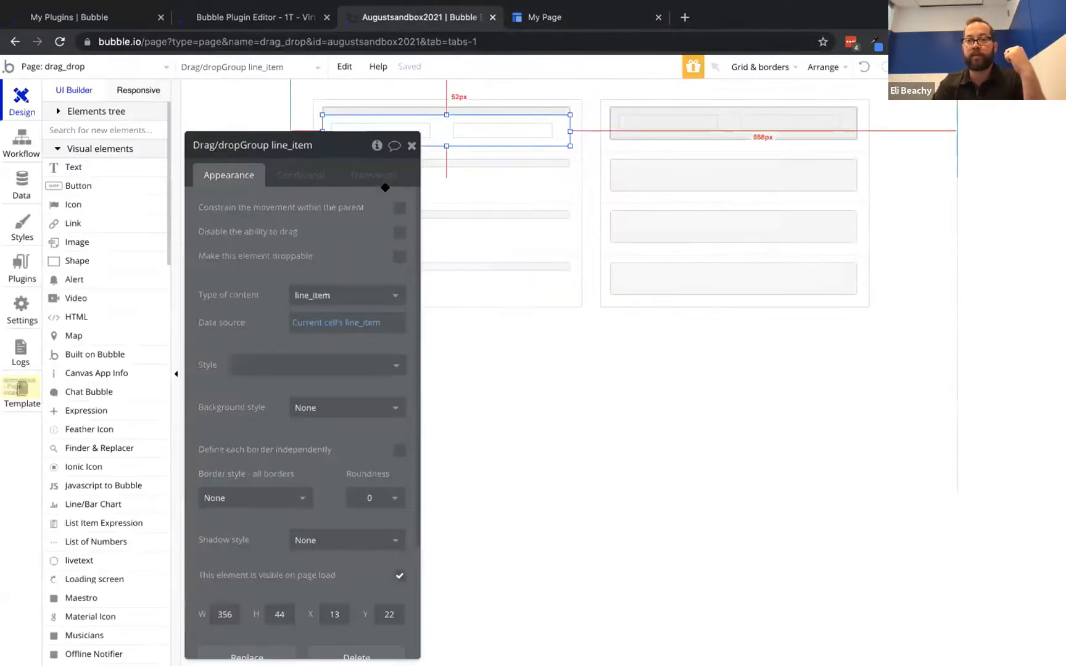
left_click(399, 258)
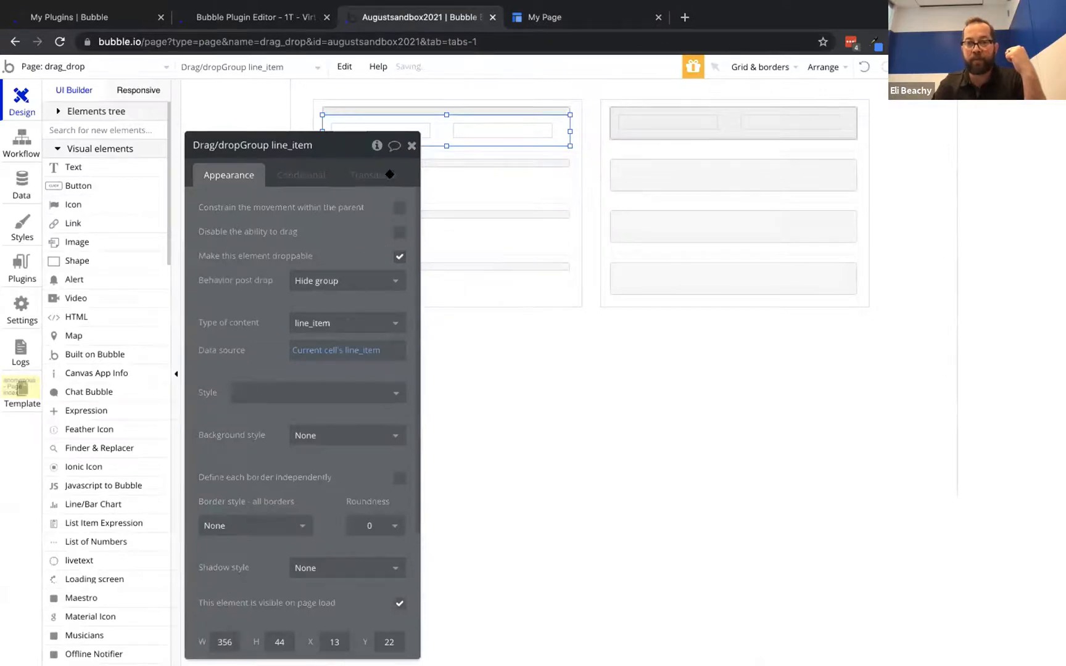
Reload the preview and drop one, two and three thing onto the right list
left_click(543, 17)
left_click(410, 61)
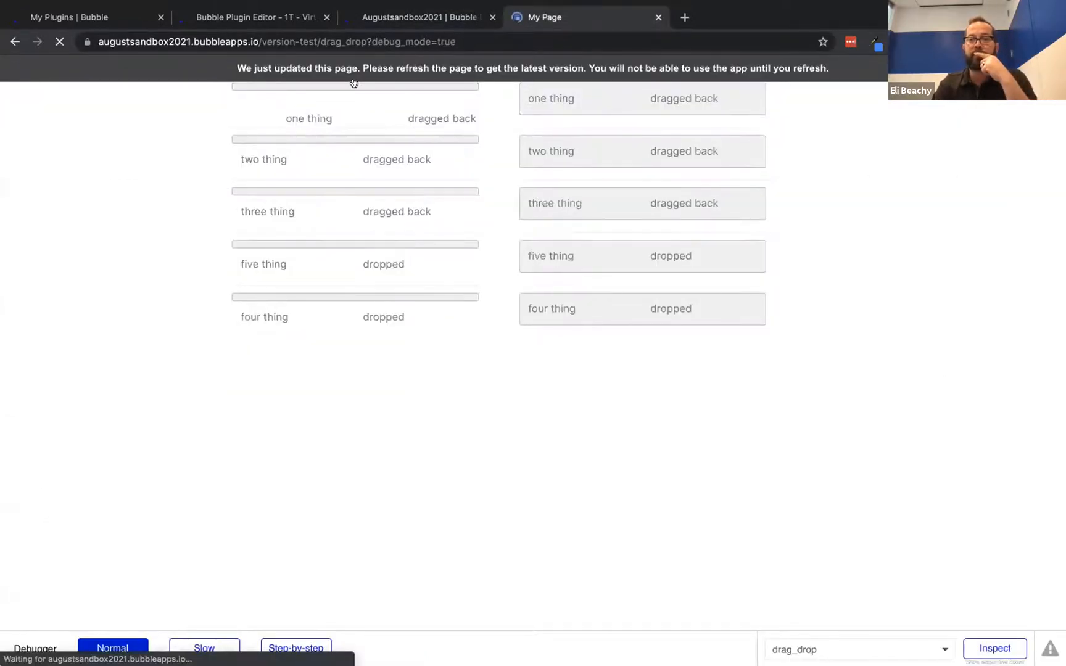
left_click_drag(333, 109, 613, 105)
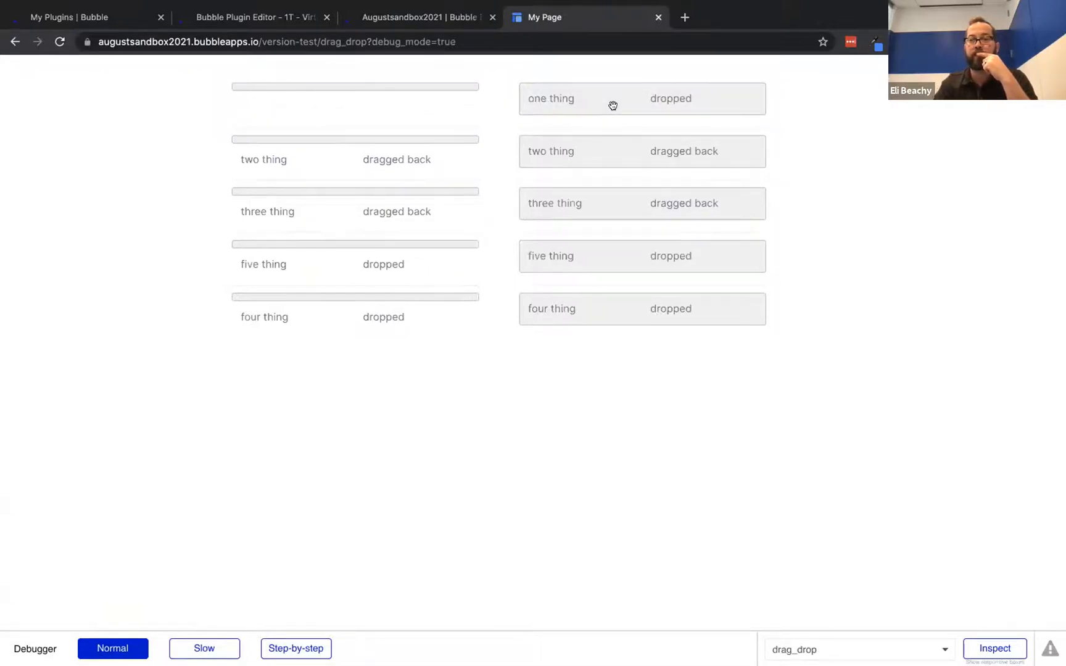
left_click_drag(355, 164, 593, 159)
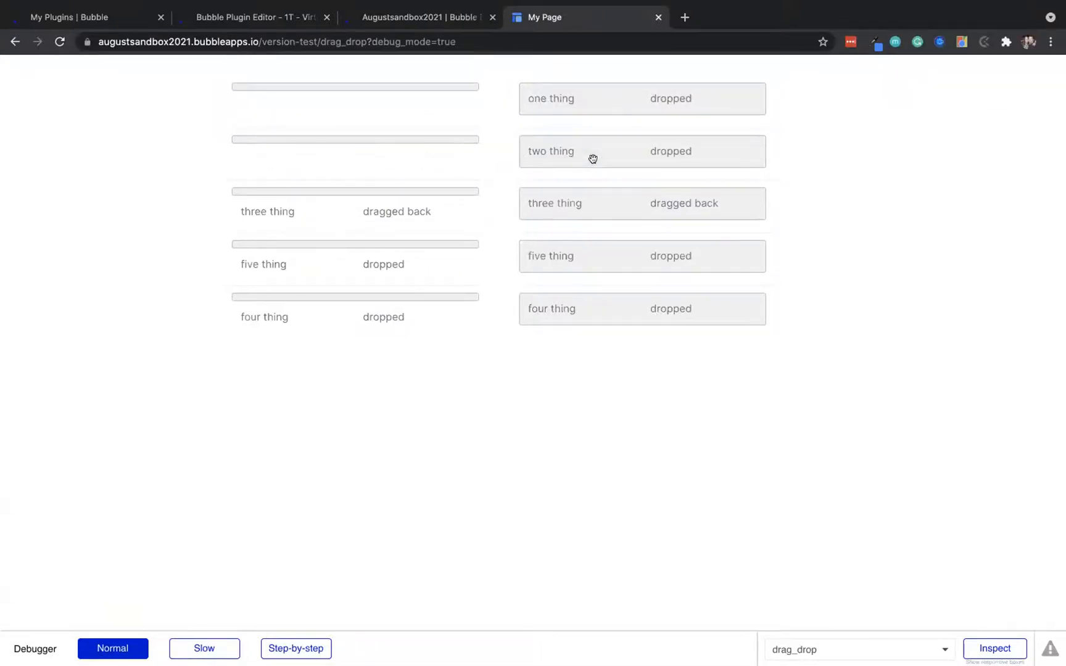
left_click_drag(330, 199, 380, 206)
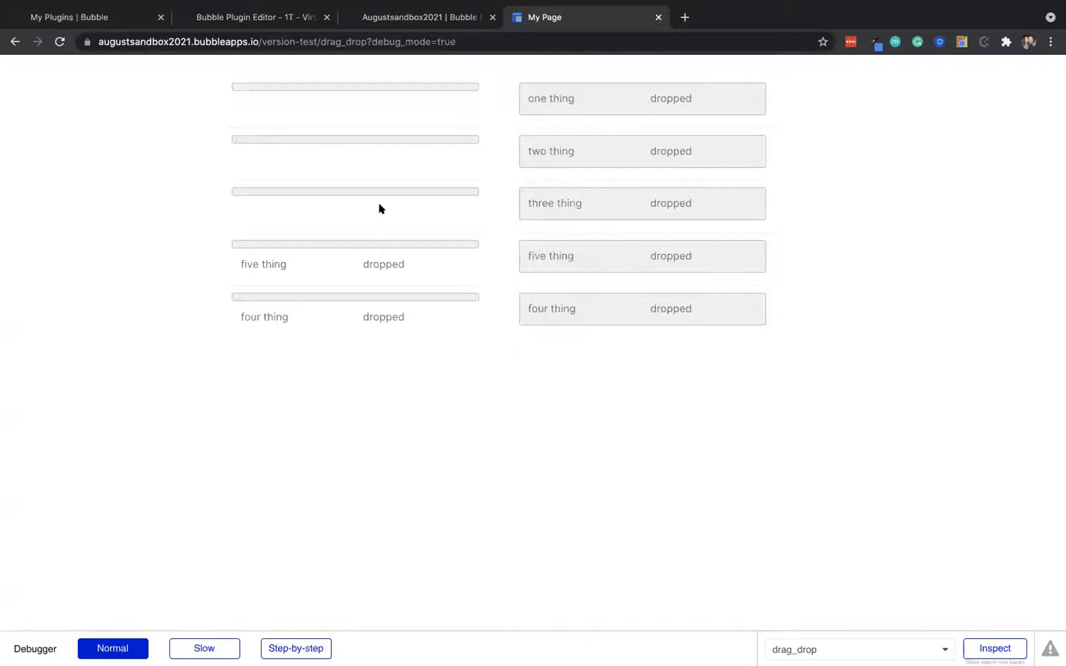
left_click(454, 18)
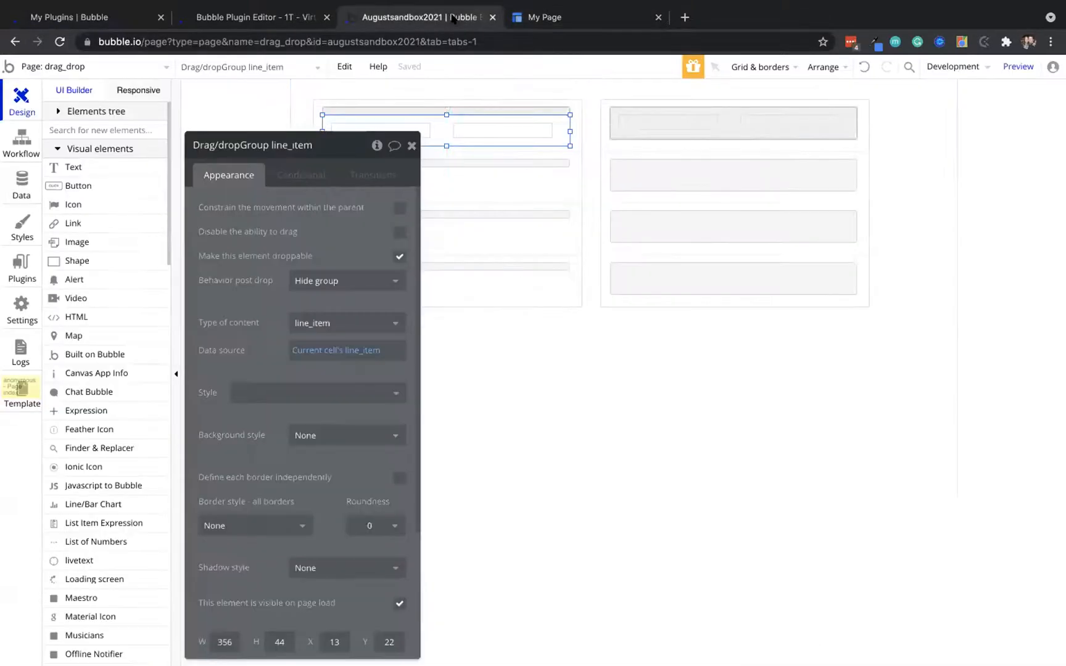
Move the right list's drag/drop row up to the top of its cell
left_click(723, 109)
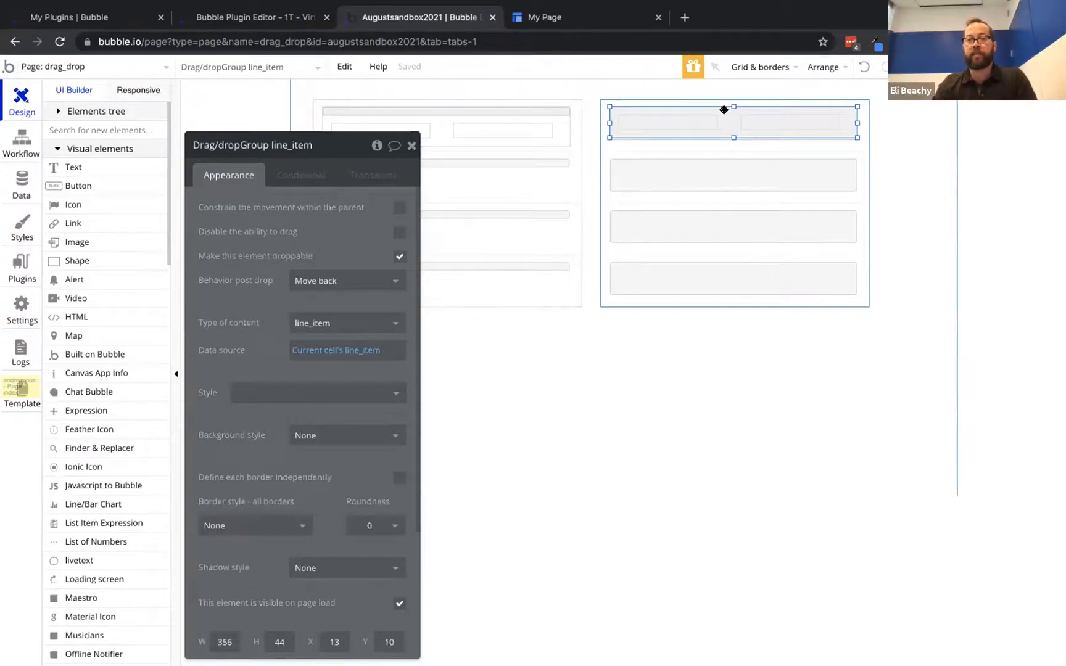
key("Up")
key("Up")
key("Up")
key("Up")
key("Up")
key("Up")
key("Up")
key("Up")
key("Up")
key("Up")
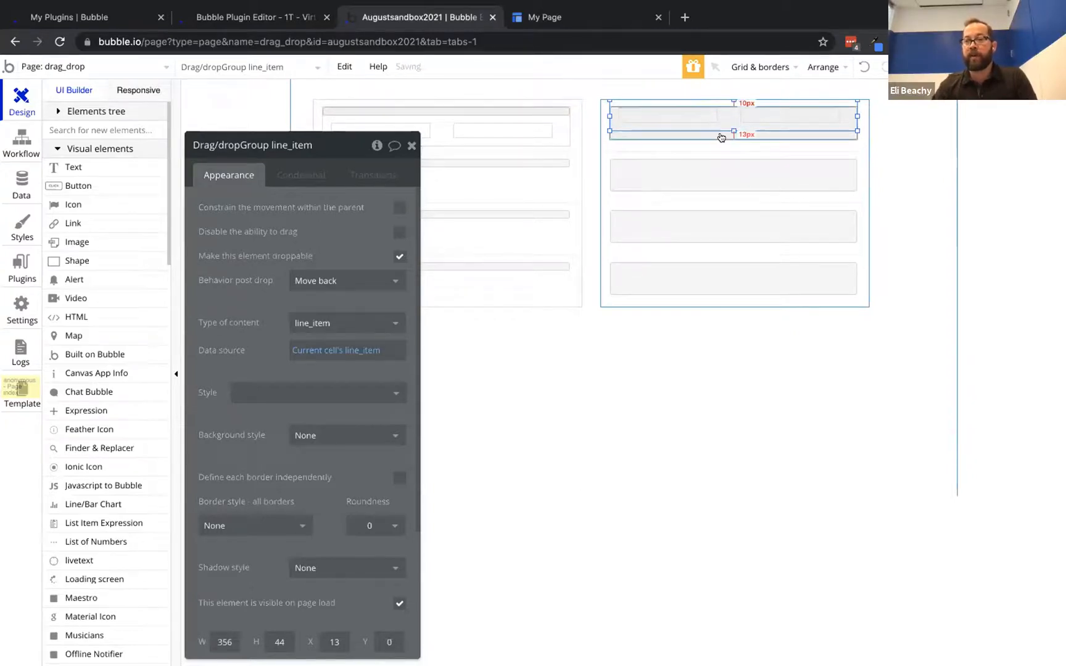
left_click(720, 134)
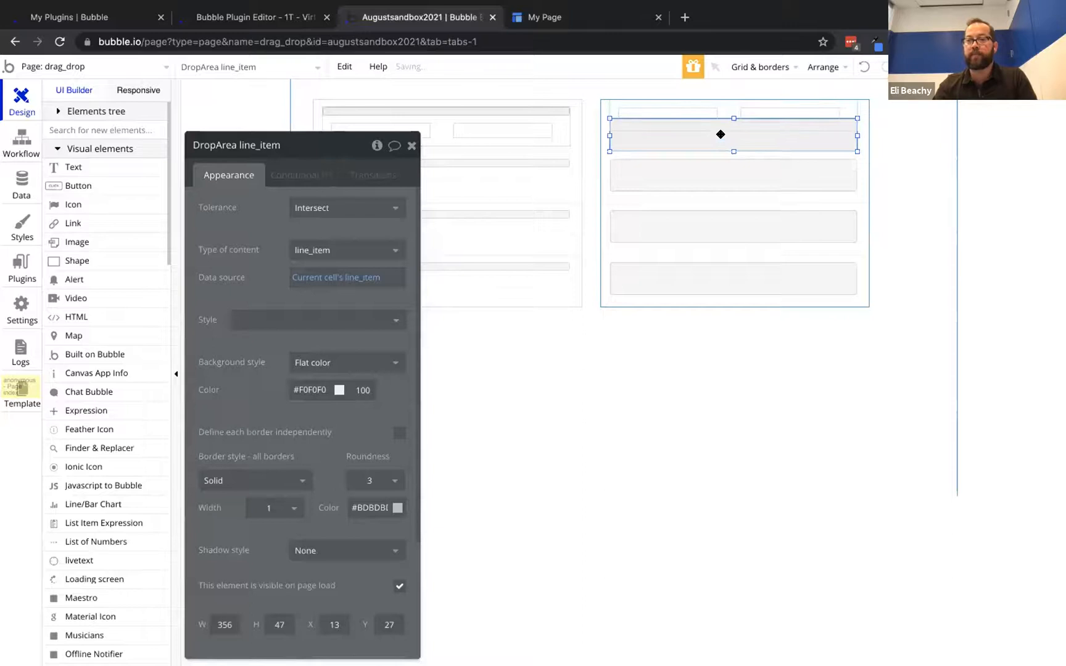
left_click(724, 113)
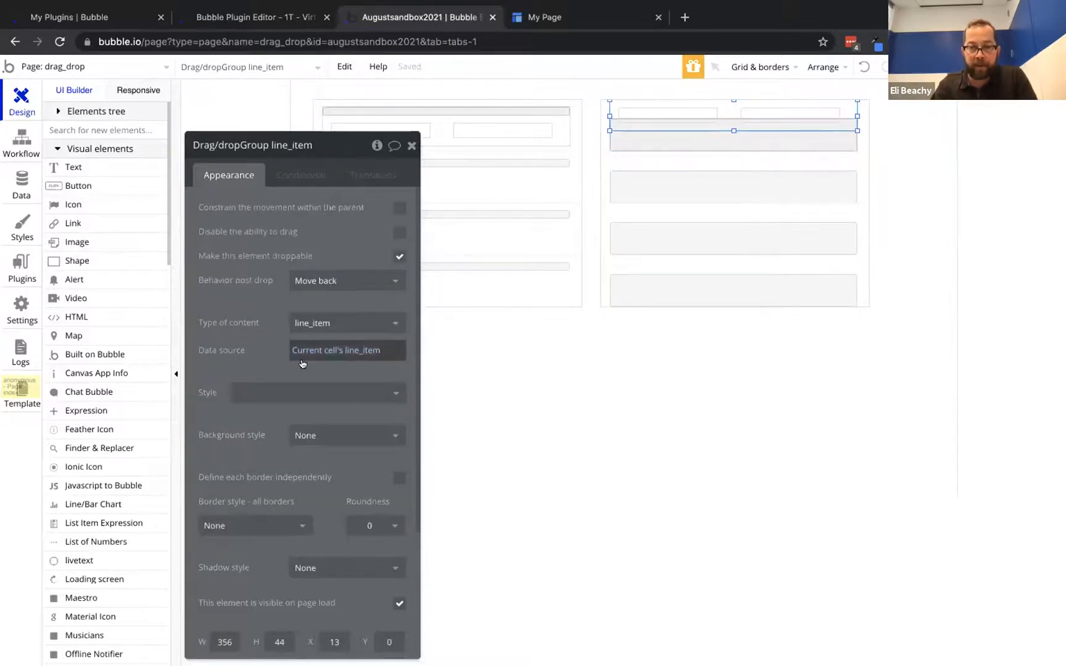
Give the right row a flat pale yellow-green background at 33 opacity
left_click(309, 435)
left_click(312, 472)
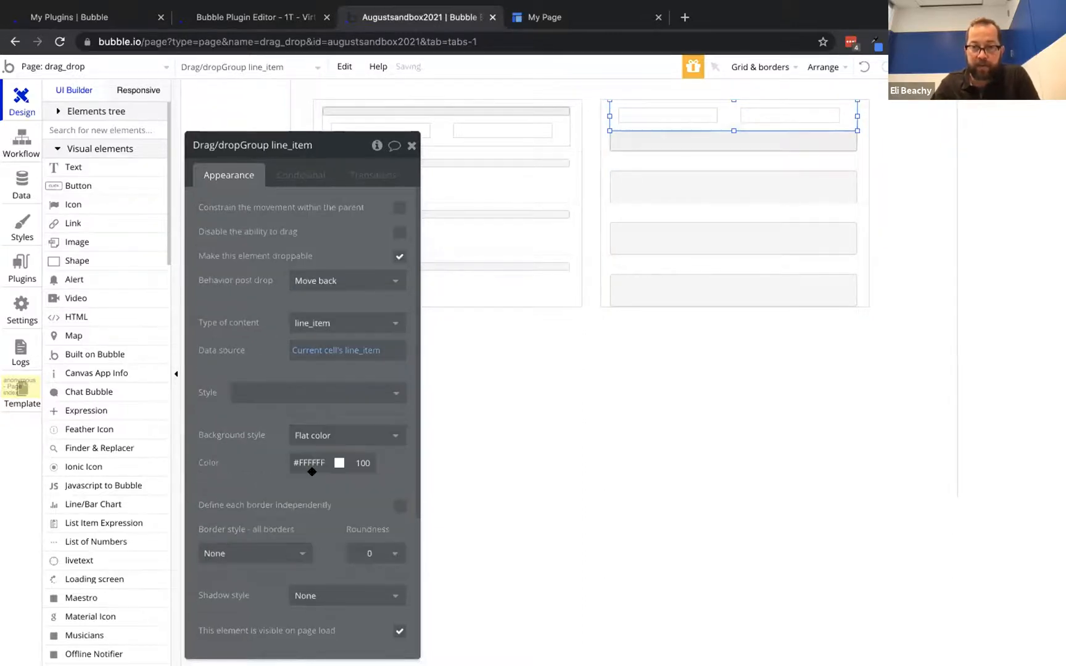
left_click(312, 469)
left_click(287, 495)
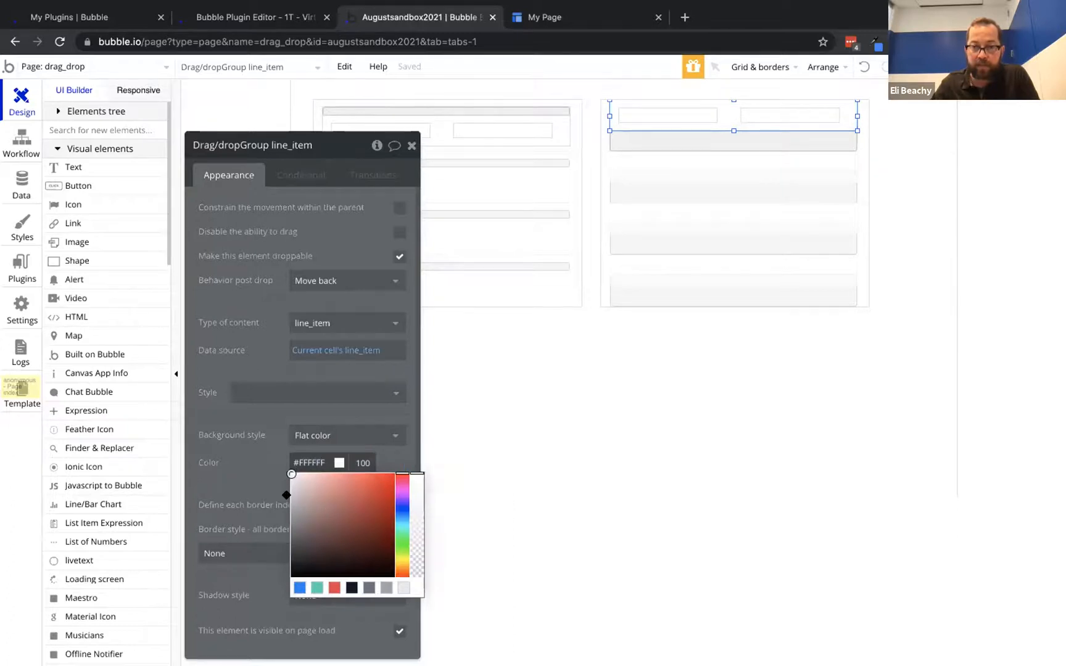
left_click(400, 553)
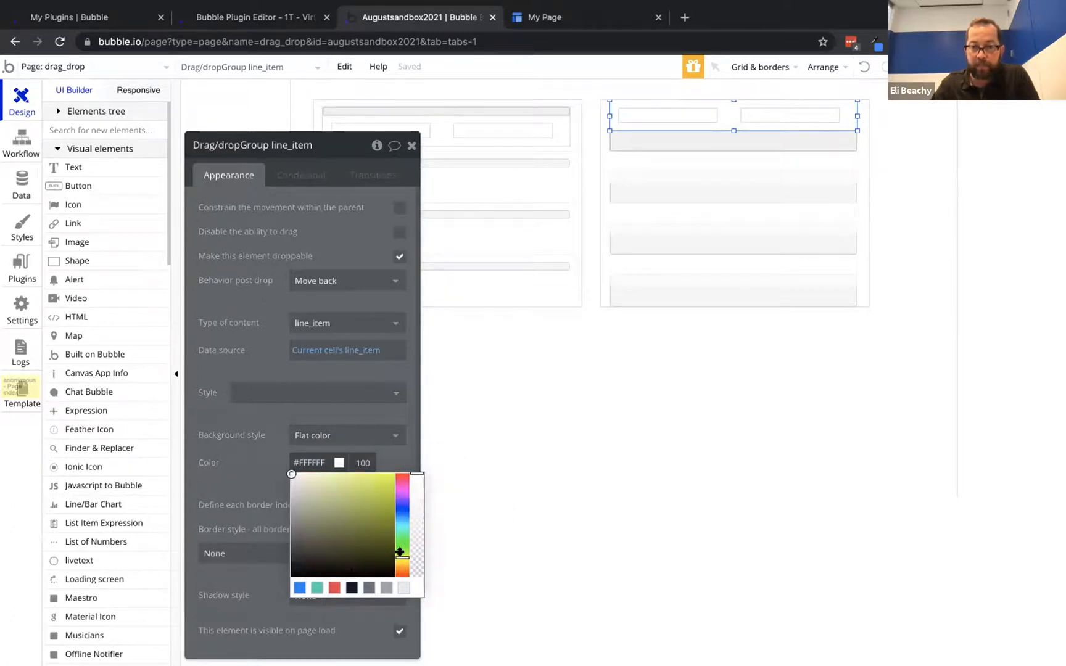
left_click(339, 492)
left_click_drag(415, 474, 414, 551)
left_click(323, 246)
left_click_drag(324, 246, 289, 283)
Check that the right row's background colour value is #C4D171
left_click(457, 130)
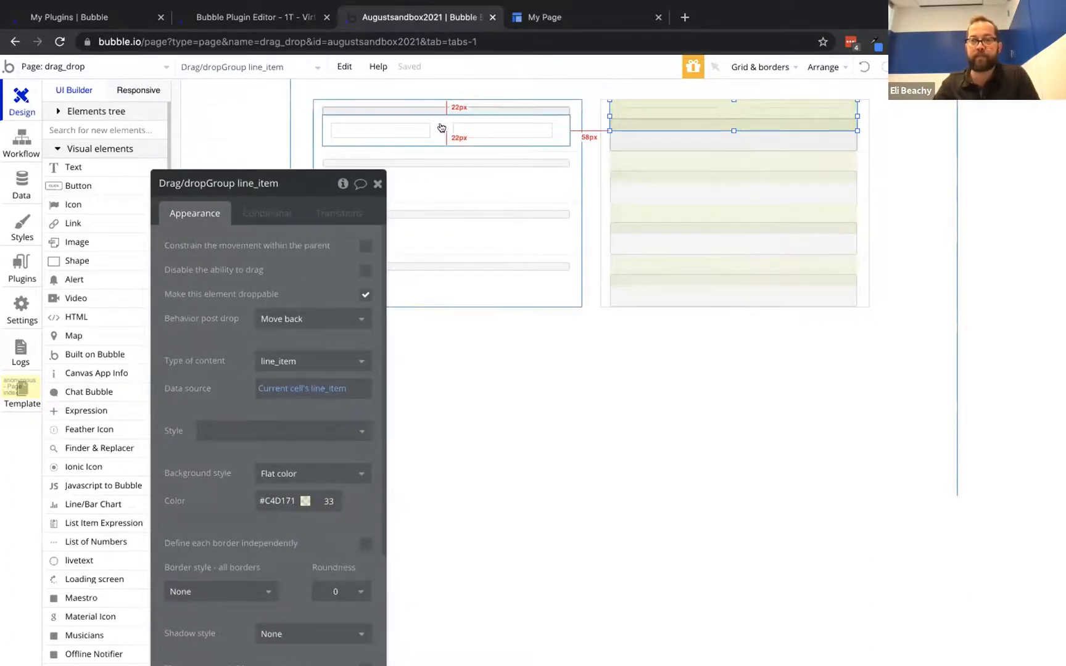
left_click(691, 104)
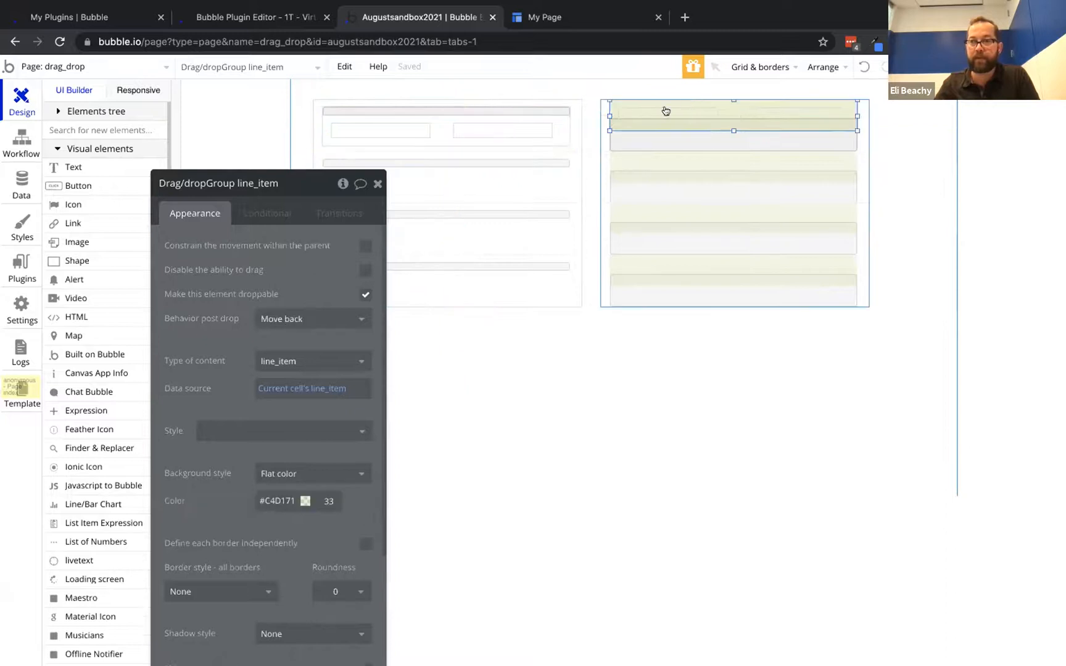
left_click(280, 492)
double_click(280, 491)
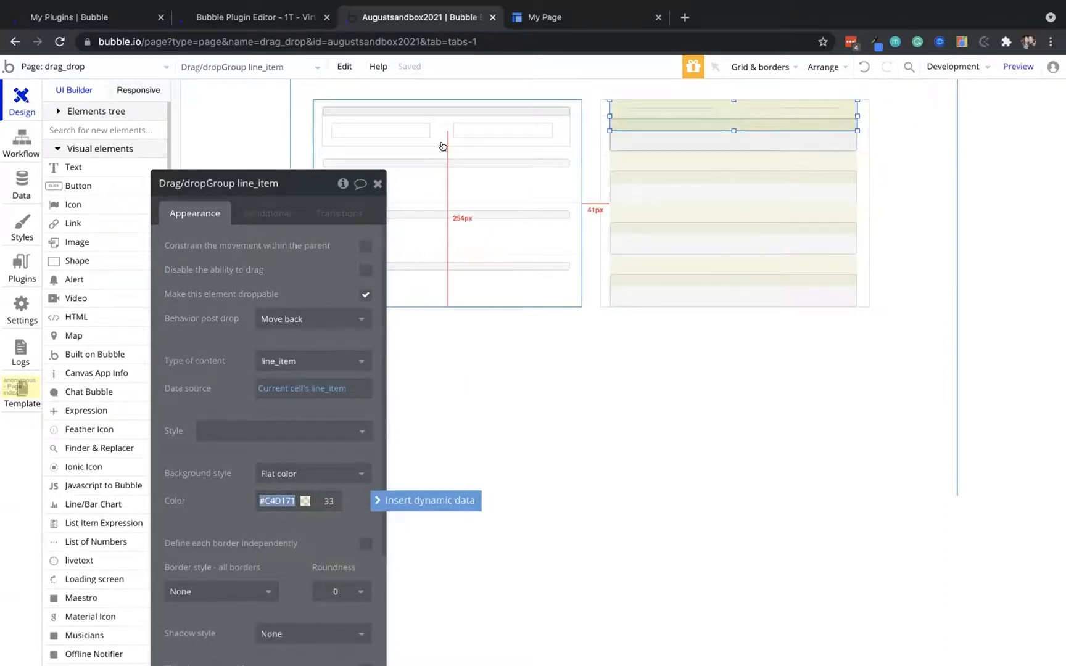
Give the left list's row a flat colour background, first replacing FFFFFF with 000000
left_click(441, 121)
left_click(292, 471)
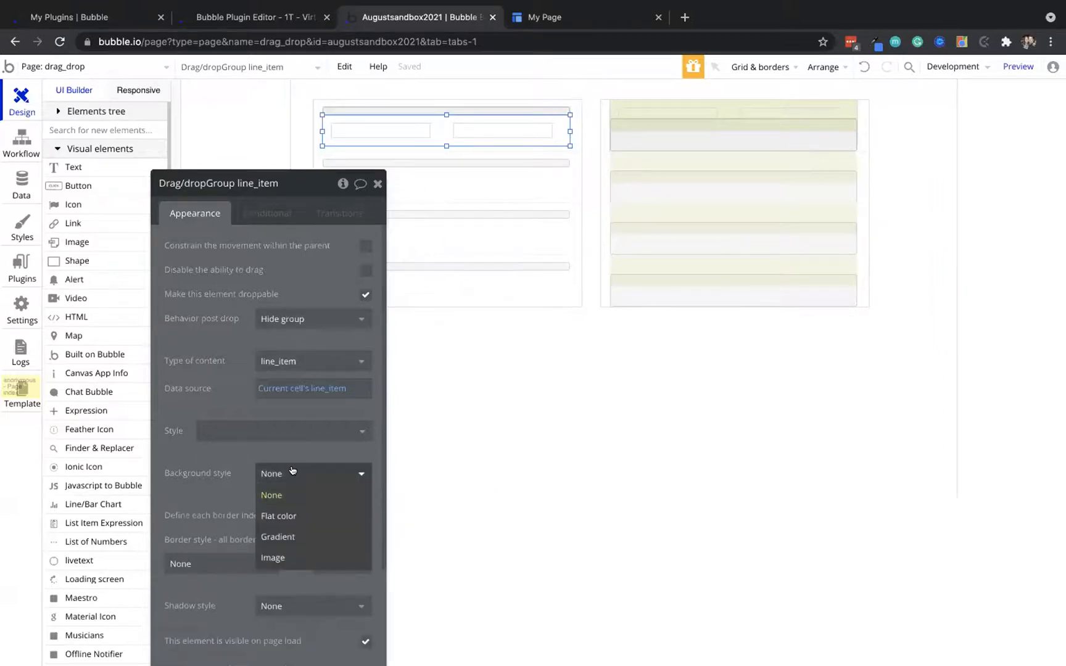
left_click(278, 516)
double_click(275, 502)
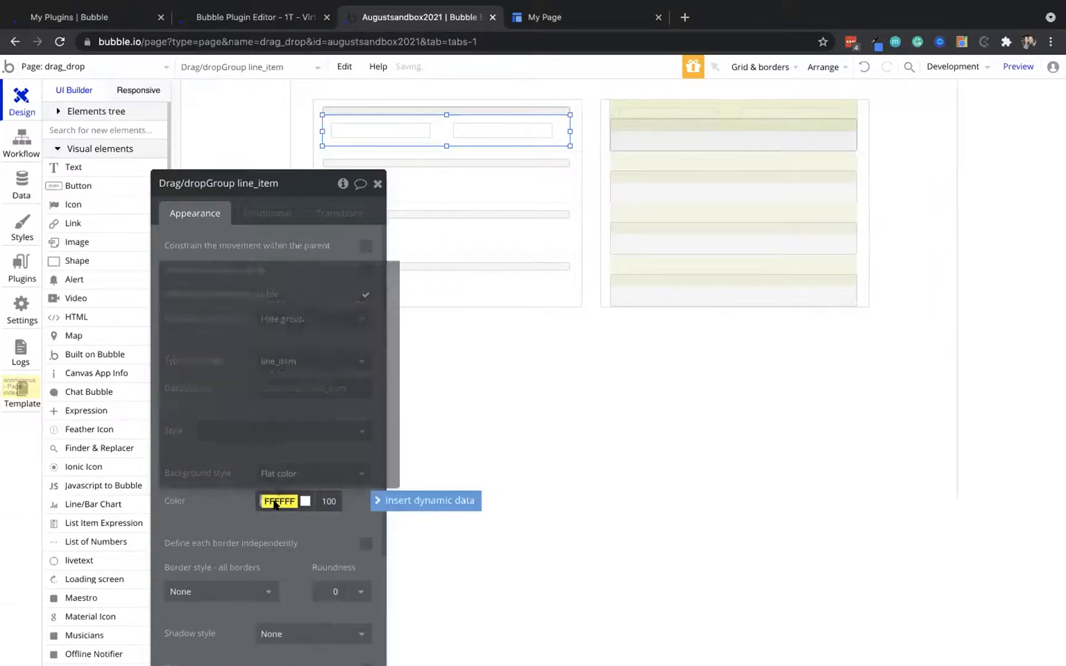
left_click(219, 507)
double_click(274, 496)
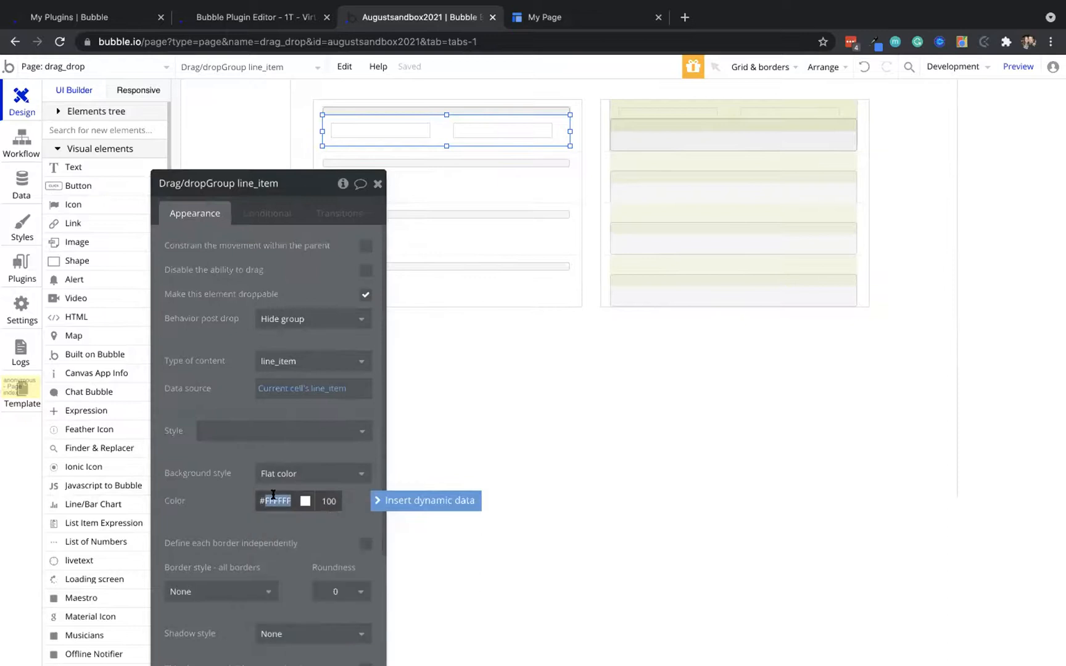
type("000000")
left_click(226, 486)
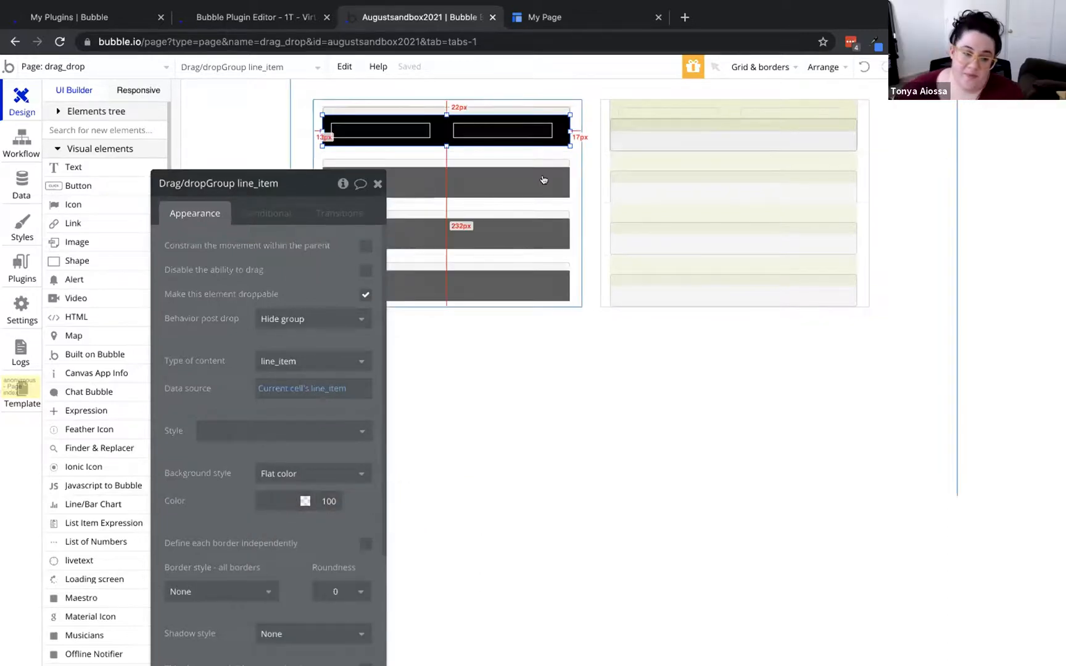
Change the left row's background to yellow #E3D736 at 31 opacity
left_click(278, 501)
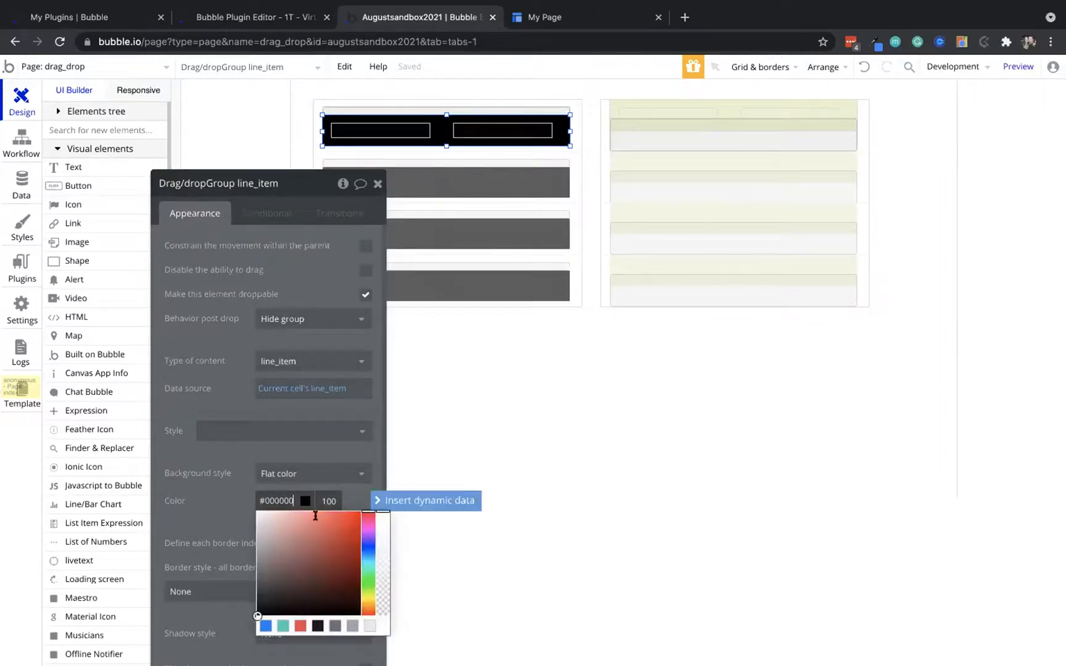
left_click(368, 598)
left_click(335, 523)
left_click(379, 562)
left_click_drag(379, 562, 379, 583)
left_click(231, 453)
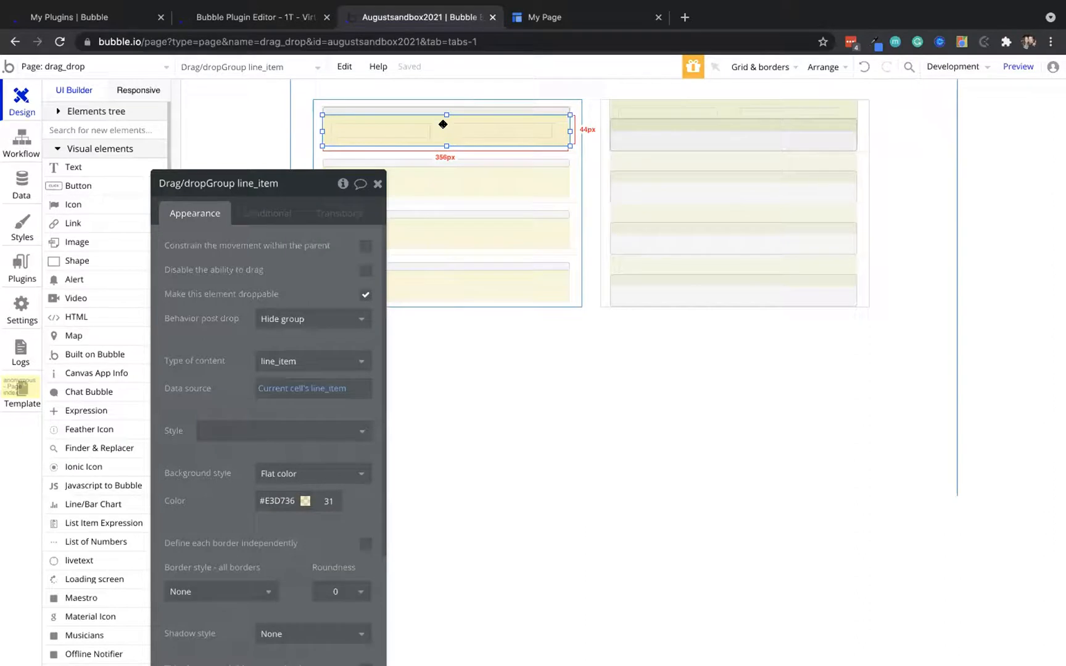
Set the left row's behavior post drop to Move back, then go to the preview
left_click(302, 319)
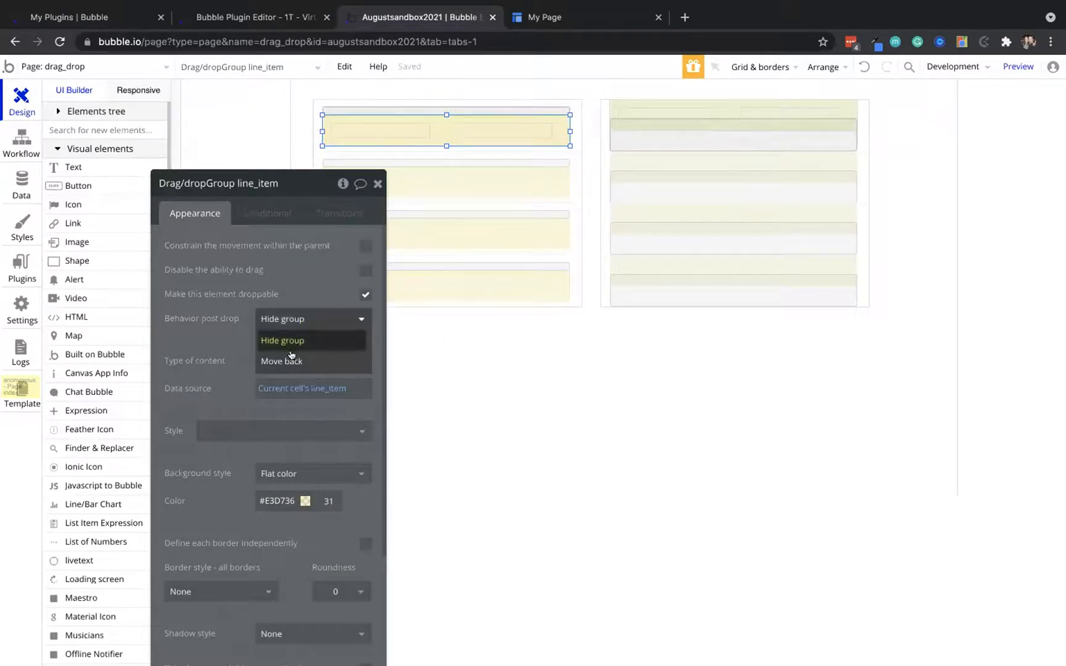
left_click(290, 360)
left_click(543, 18)
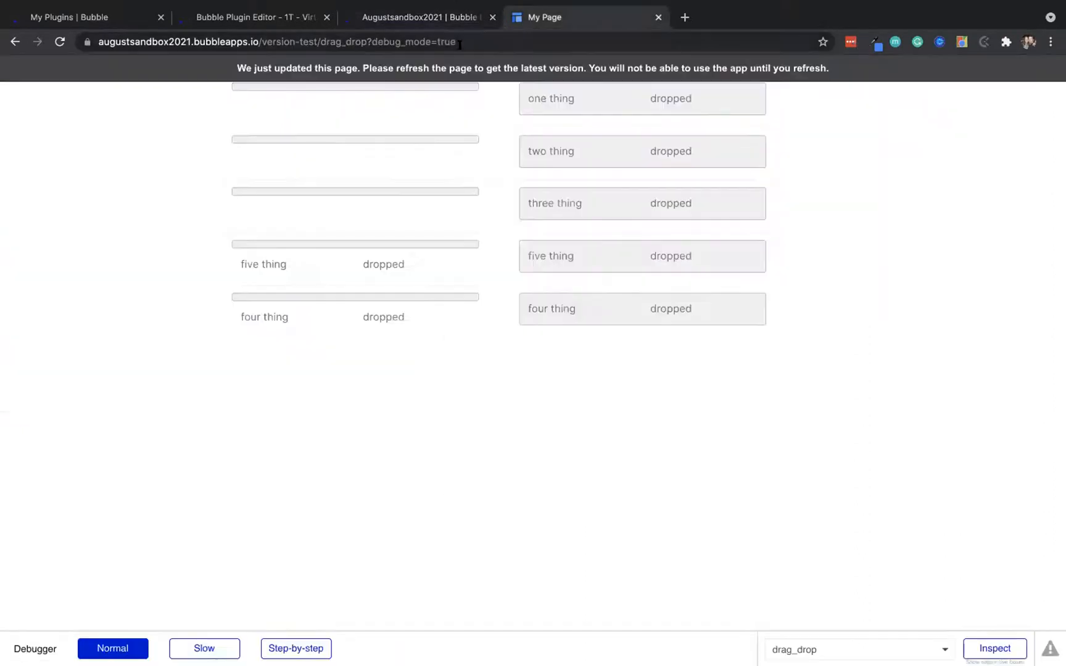
Reload the preview and drag three thing back to the left list so it reads 'dragged back'
key("super+r")
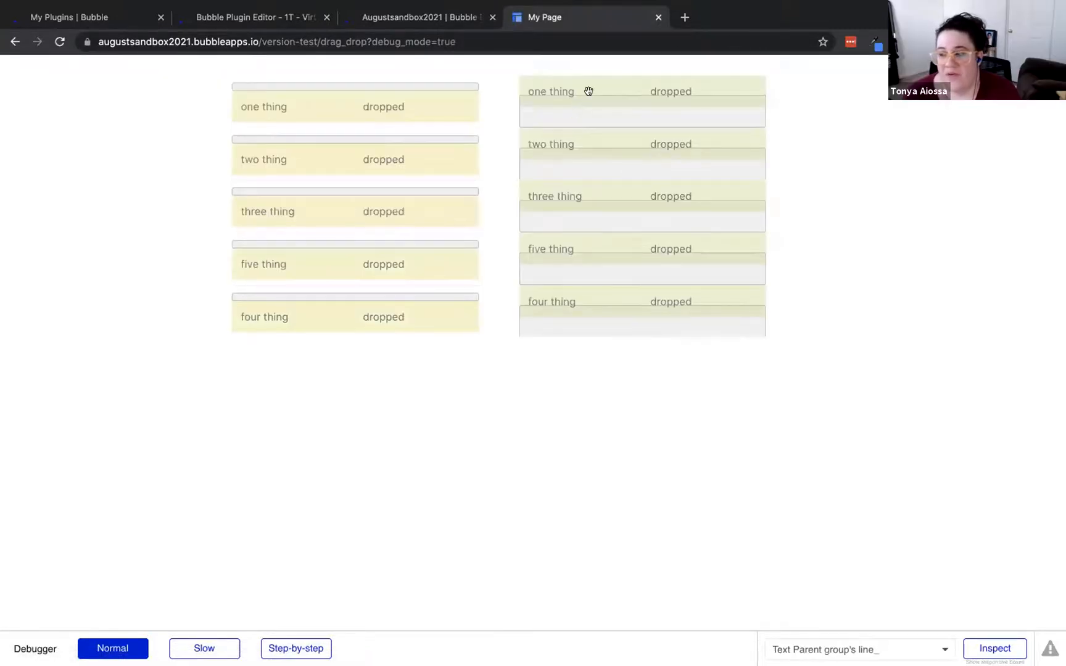
left_click_drag(358, 110, 591, 108)
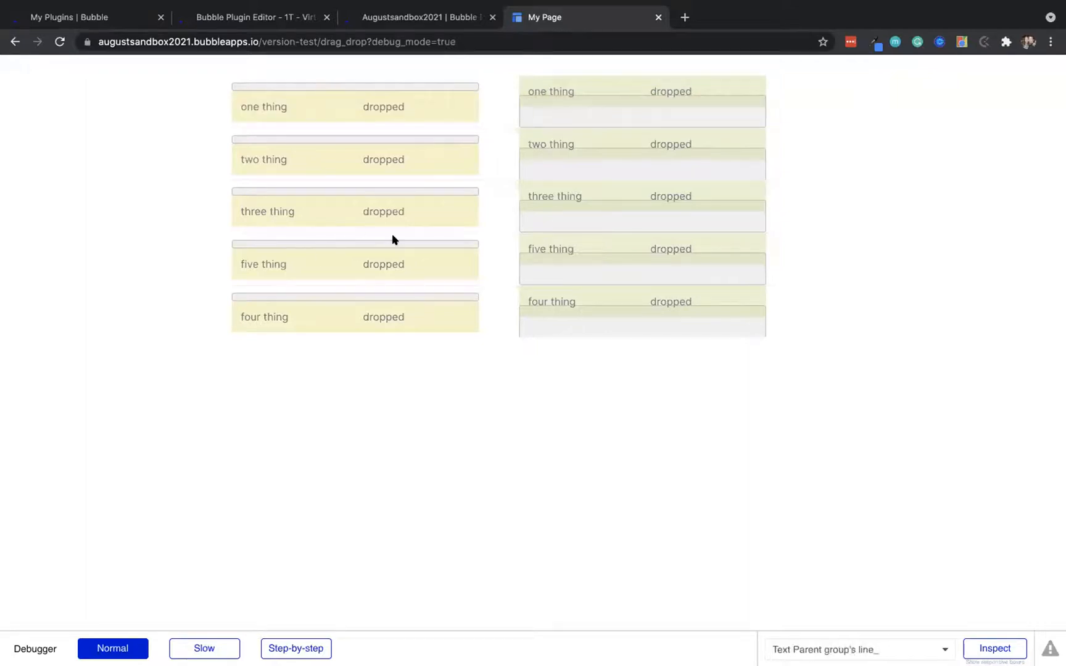
left_click_drag(657, 191, 426, 207)
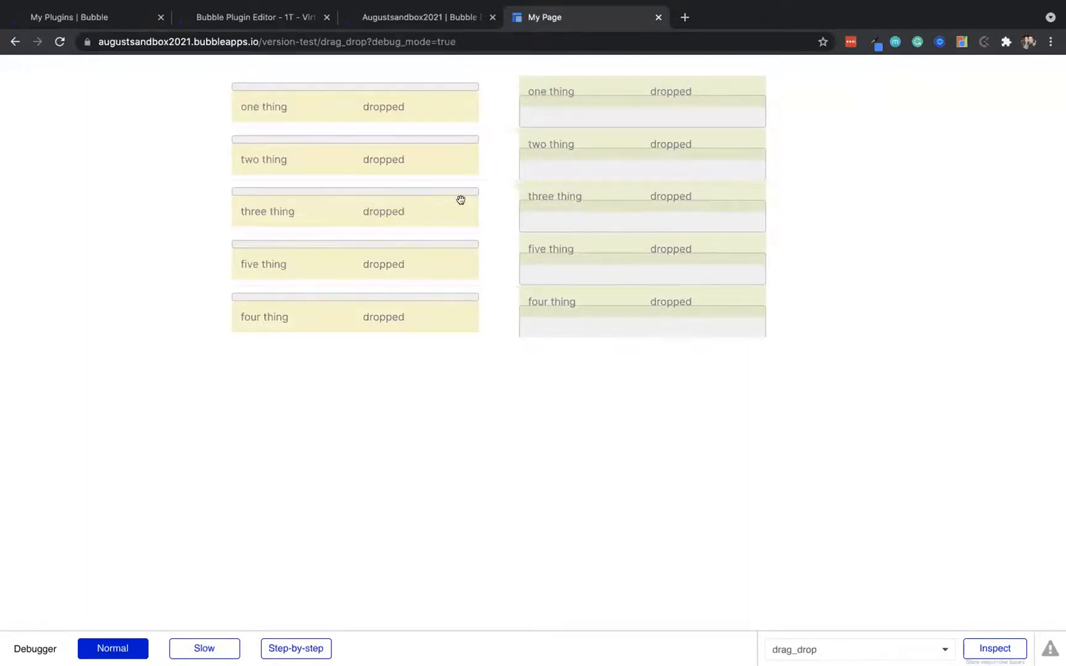
left_click_drag(590, 194, 353, 191)
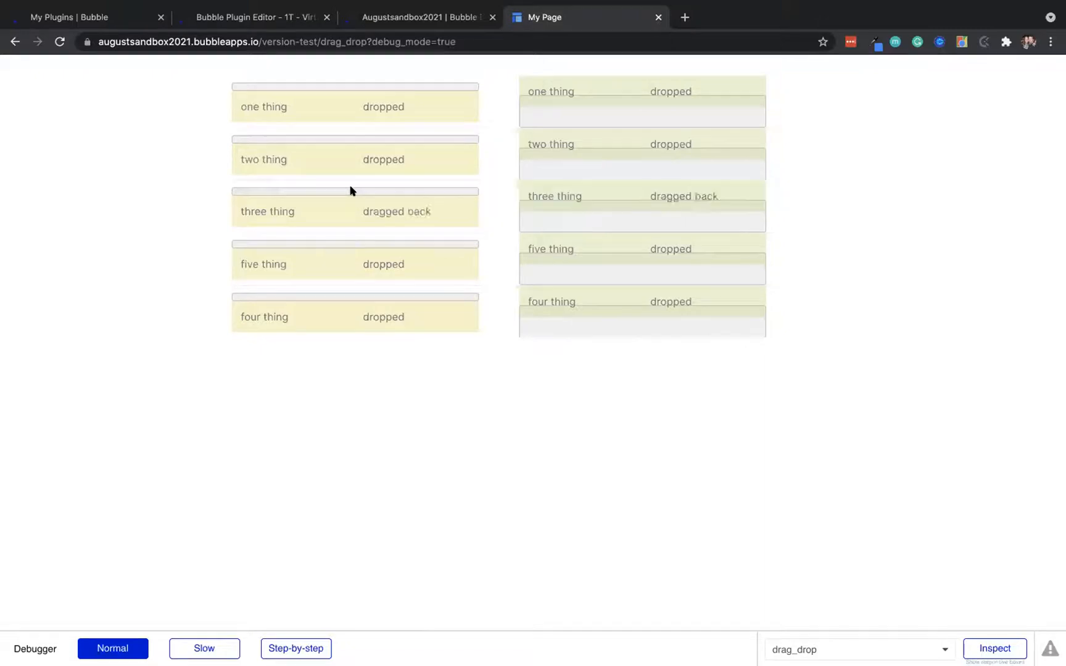
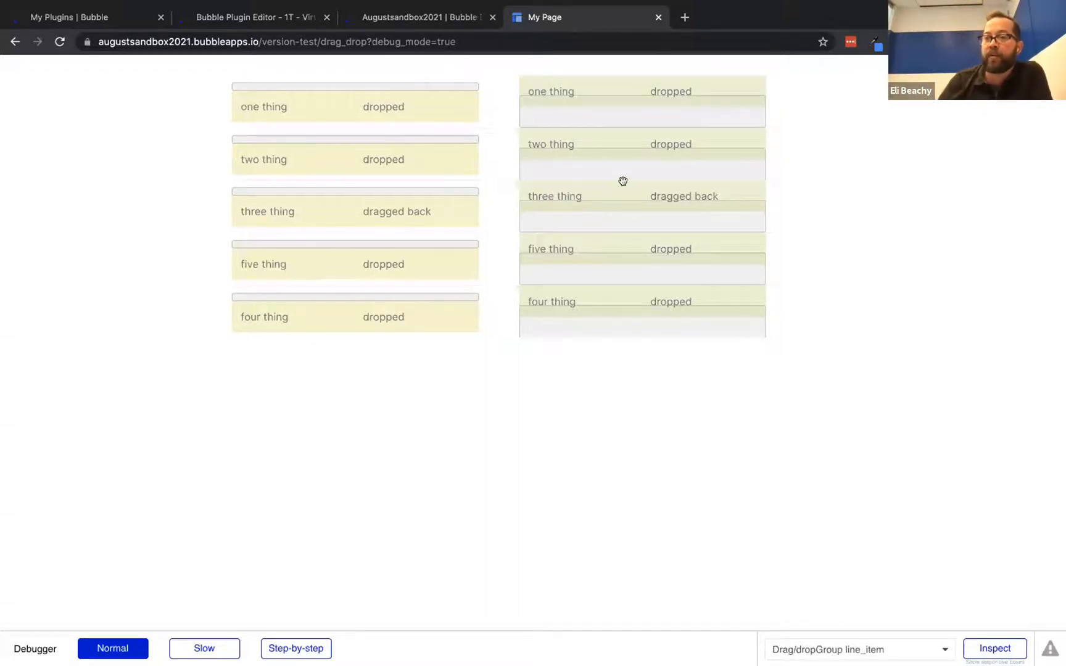
Drag the 'three thing' row from the left list onto the right list
left_click_drag(369, 209, 431, 209)
left_click(429, 13)
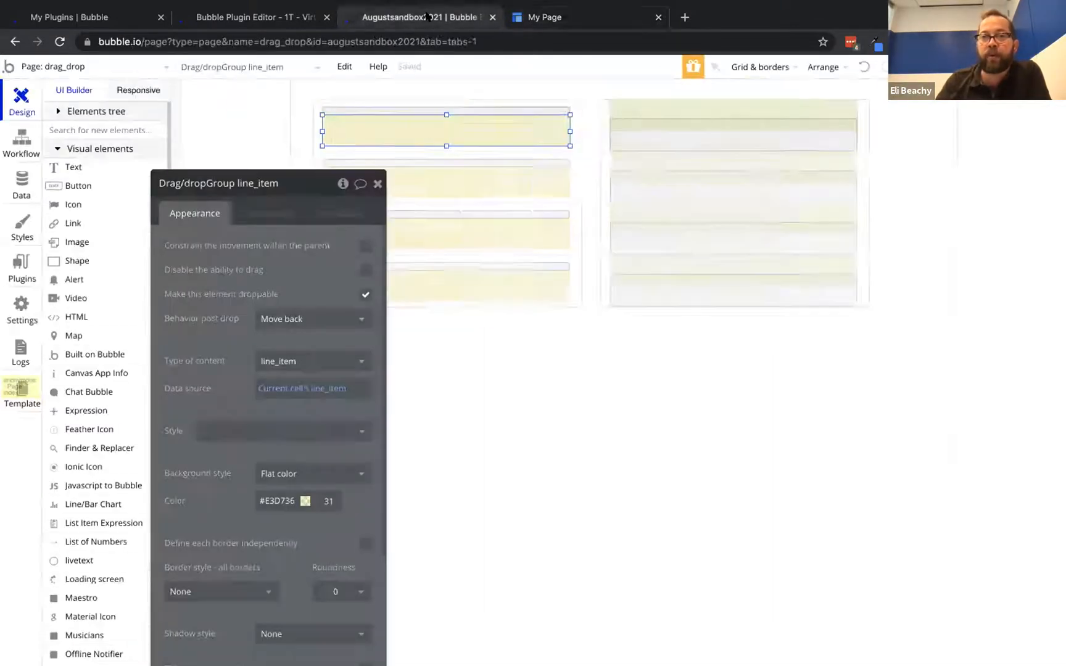
Set DropArea line_item back's tolerance to Fit and reload the drag_drop preview
left_click(503, 112)
left_click(355, 246)
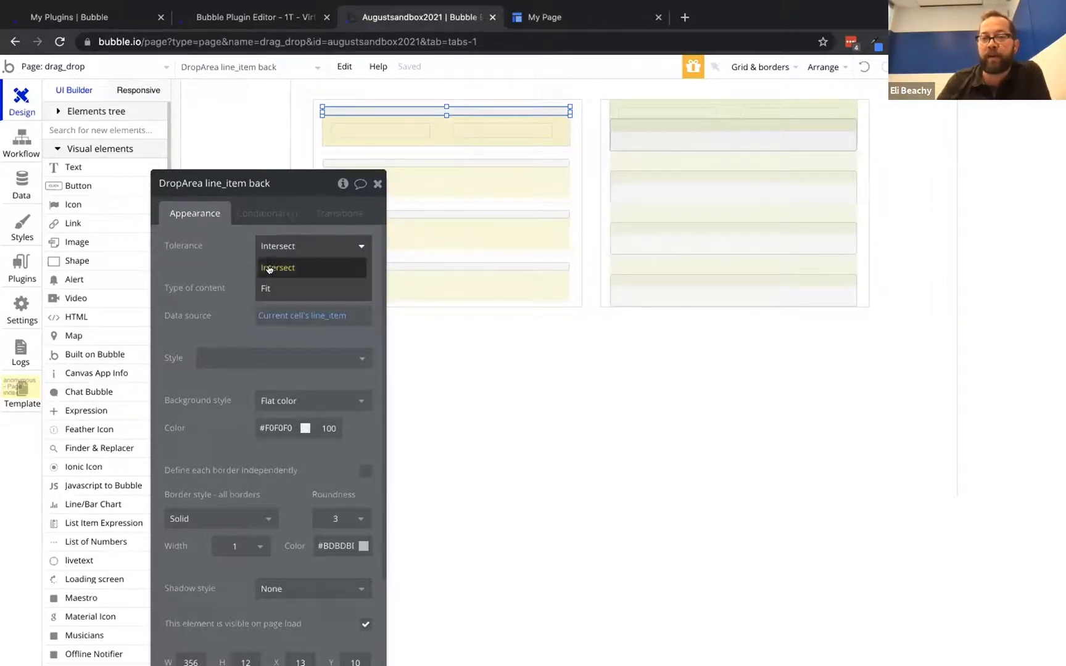
left_click(230, 254)
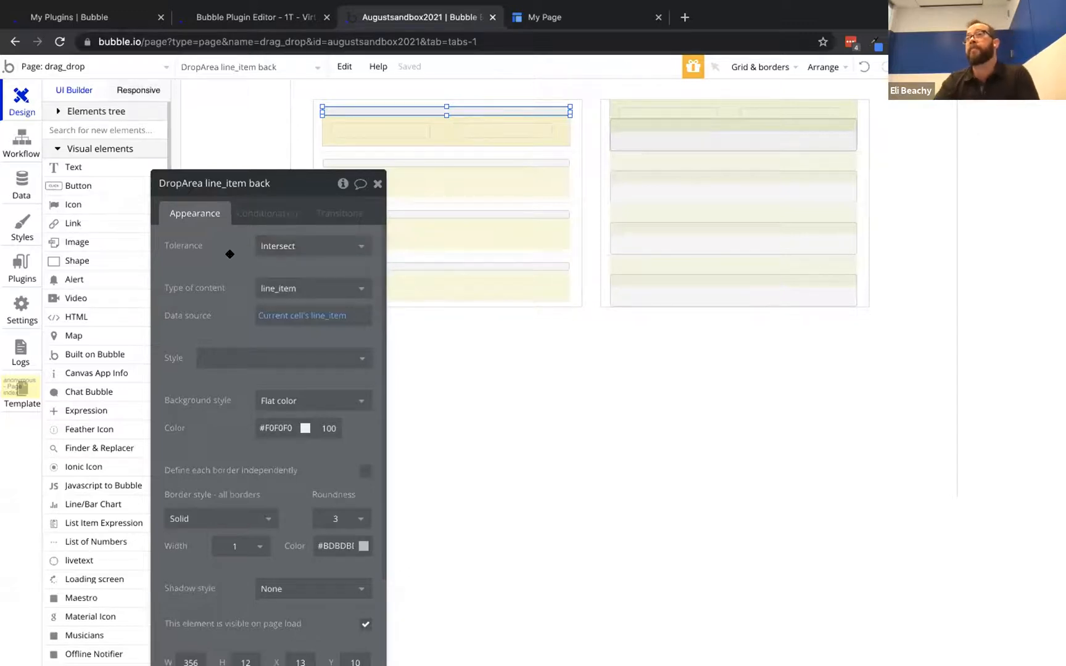
left_click_drag(230, 254, 285, 172)
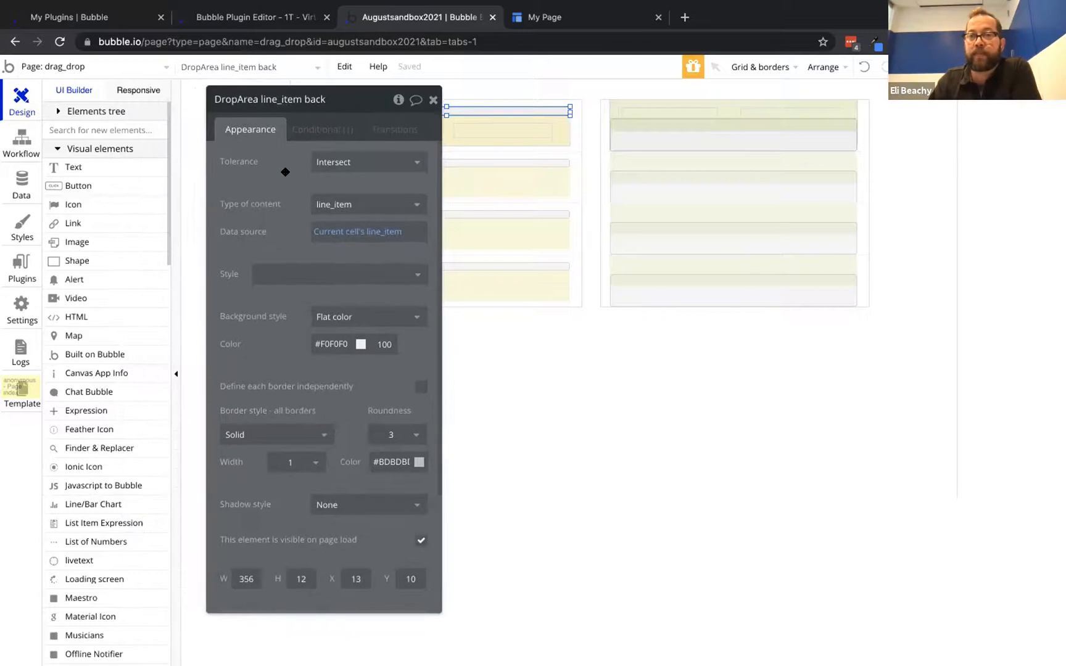
mouse_move(344, 163)
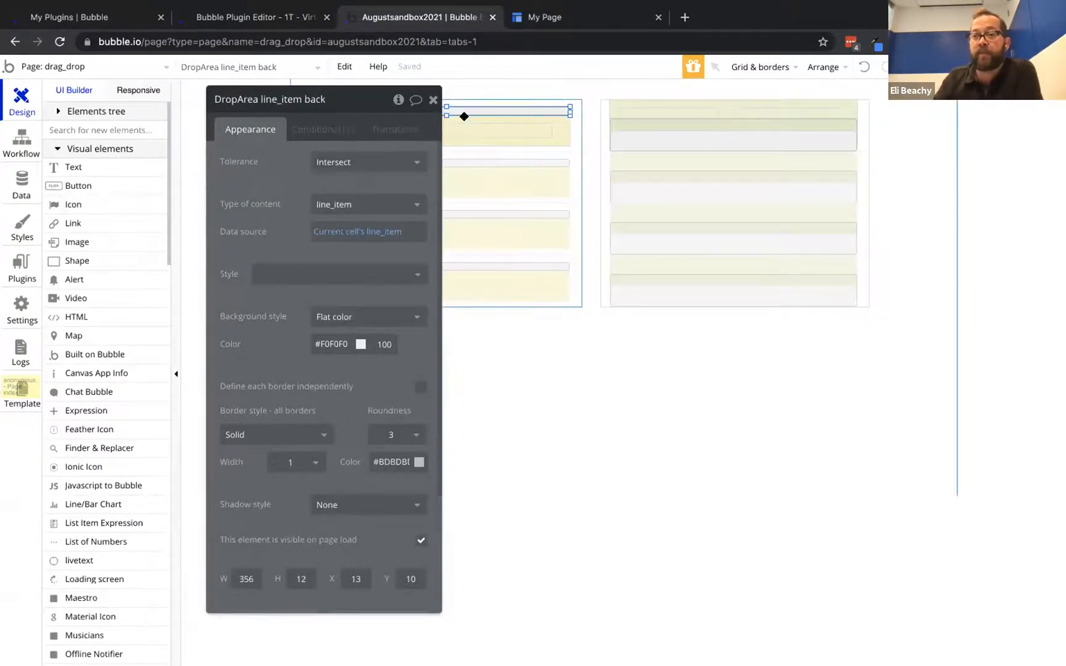
left_click(367, 161)
left_click(359, 204)
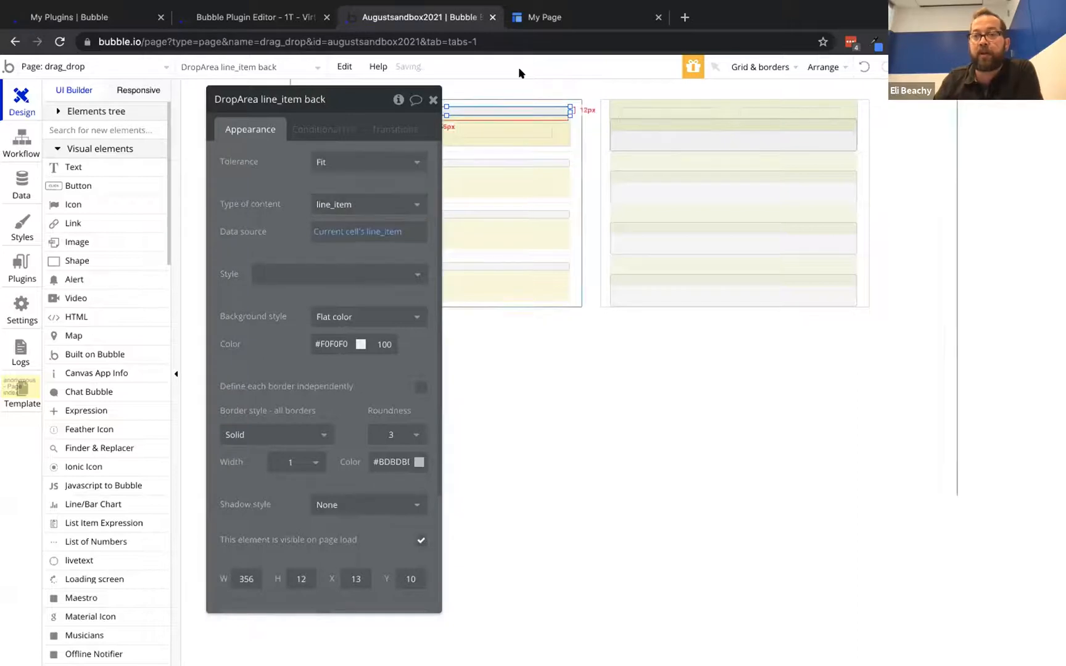
left_click(549, 17)
key("ctrl+r")
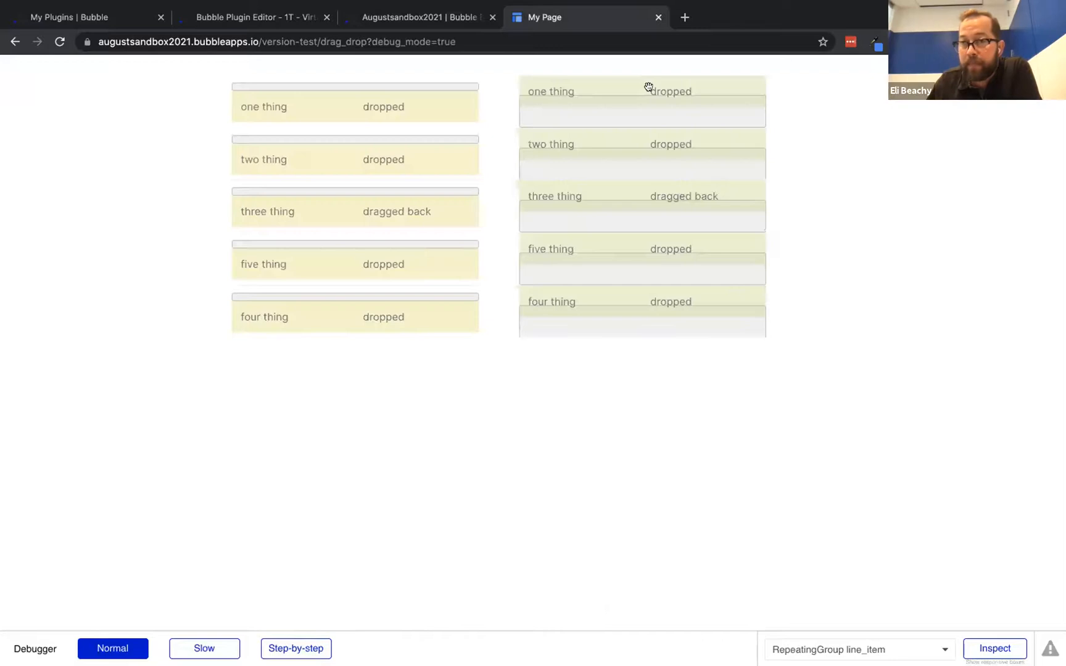
Drag 'one thing' to the left list and 'two thing' to the right list
left_click_drag(648, 87, 639, 111)
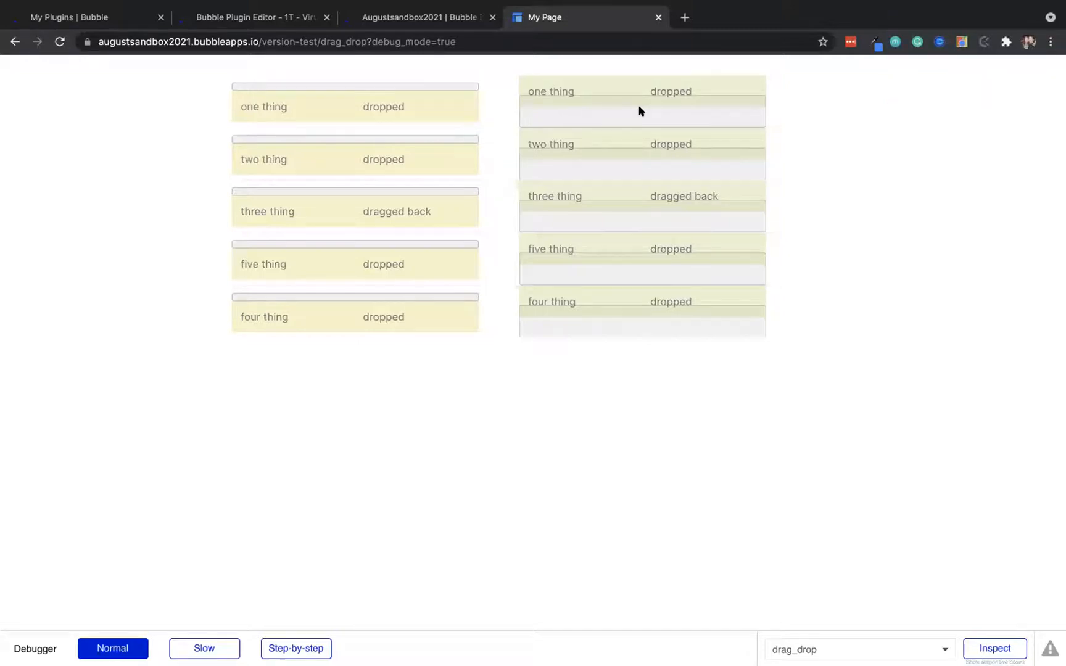
left_click_drag(355, 155, 398, 147)
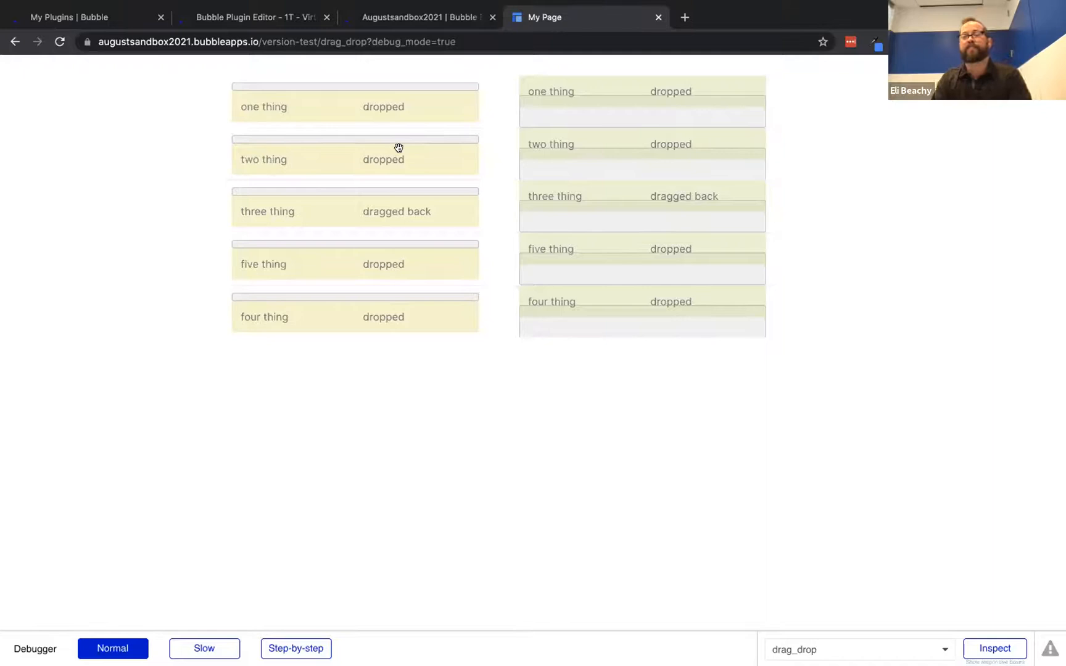
left_click(431, 21)
Set the back drop area's tolerance back to Intersect and reload the preview
left_click(350, 162)
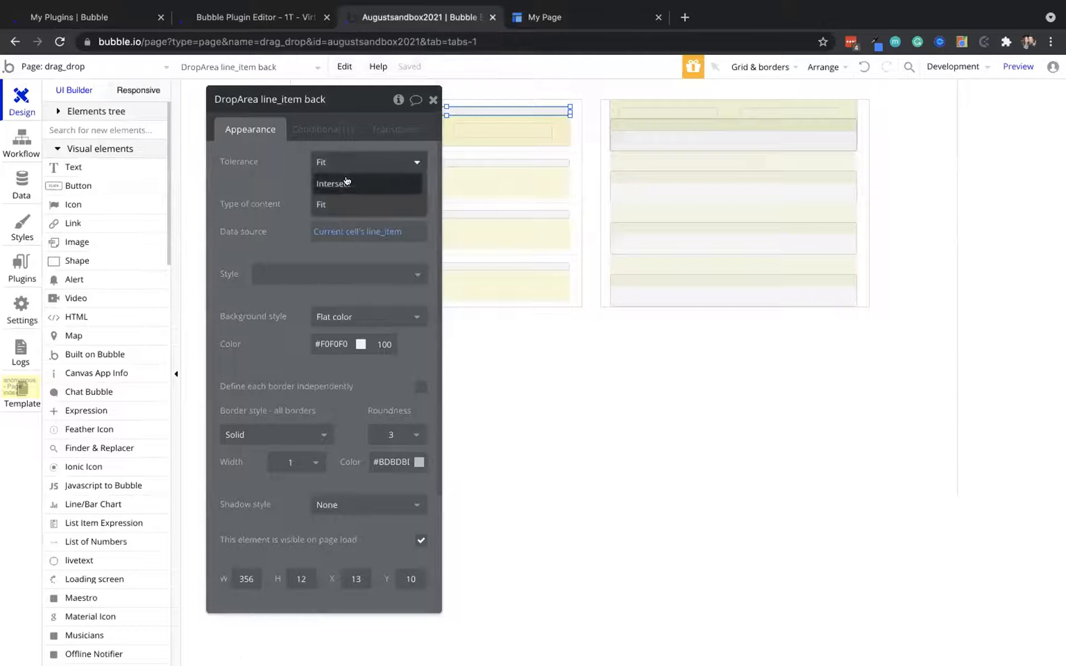
left_click(349, 182)
left_click(587, 13)
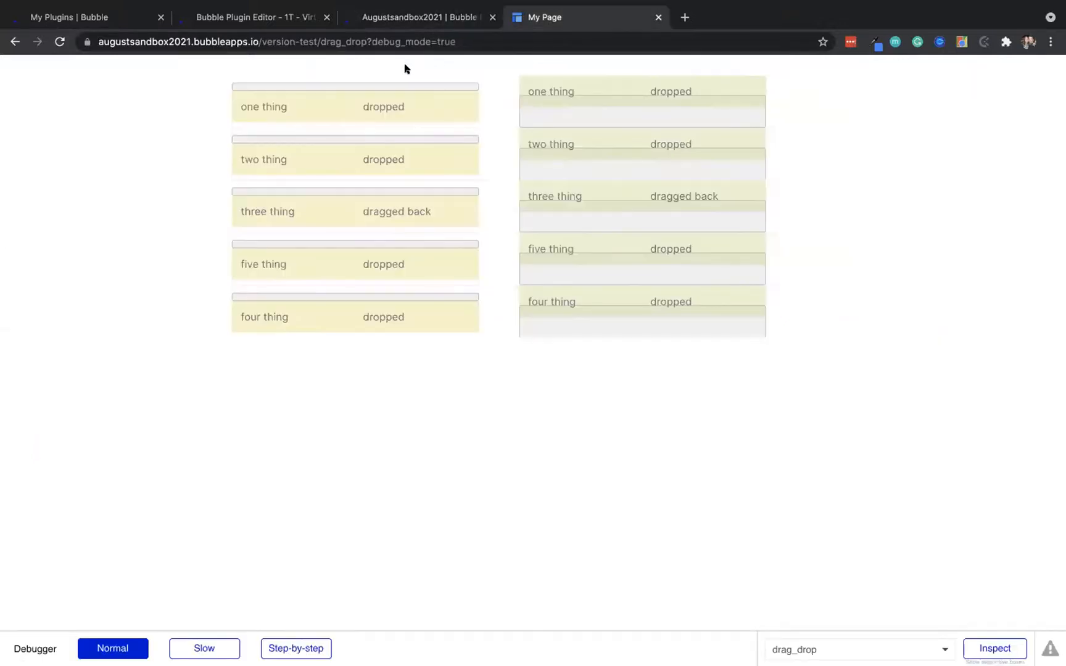
left_click(59, 41)
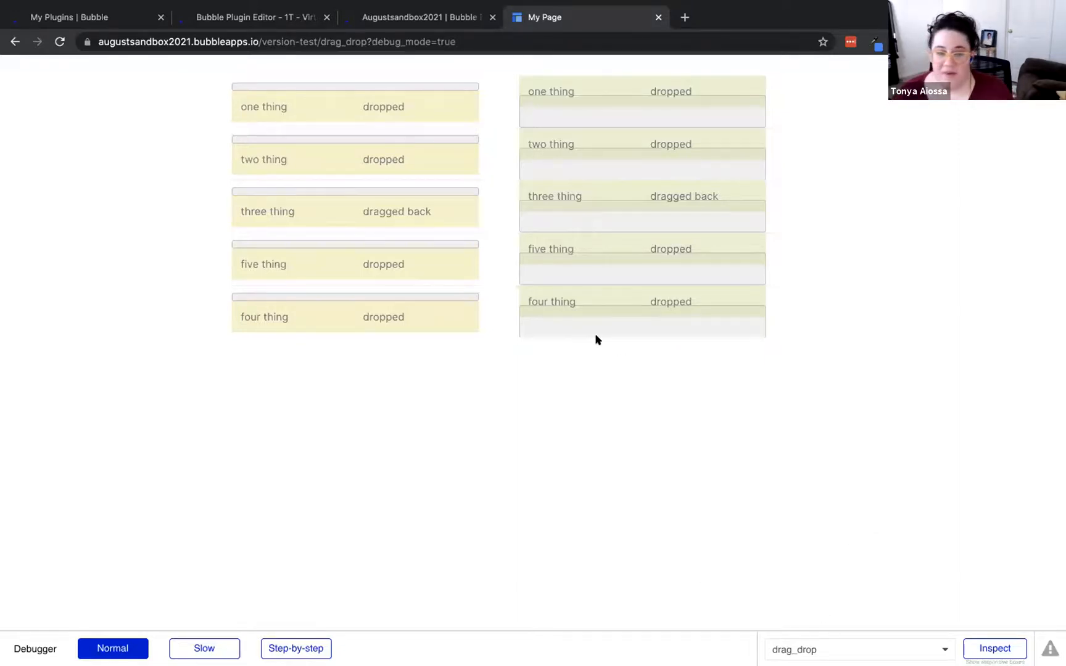
Drag 'one thing' and 'five thing' onto the left list so they read dragged back
left_click_drag(652, 92, 431, 90)
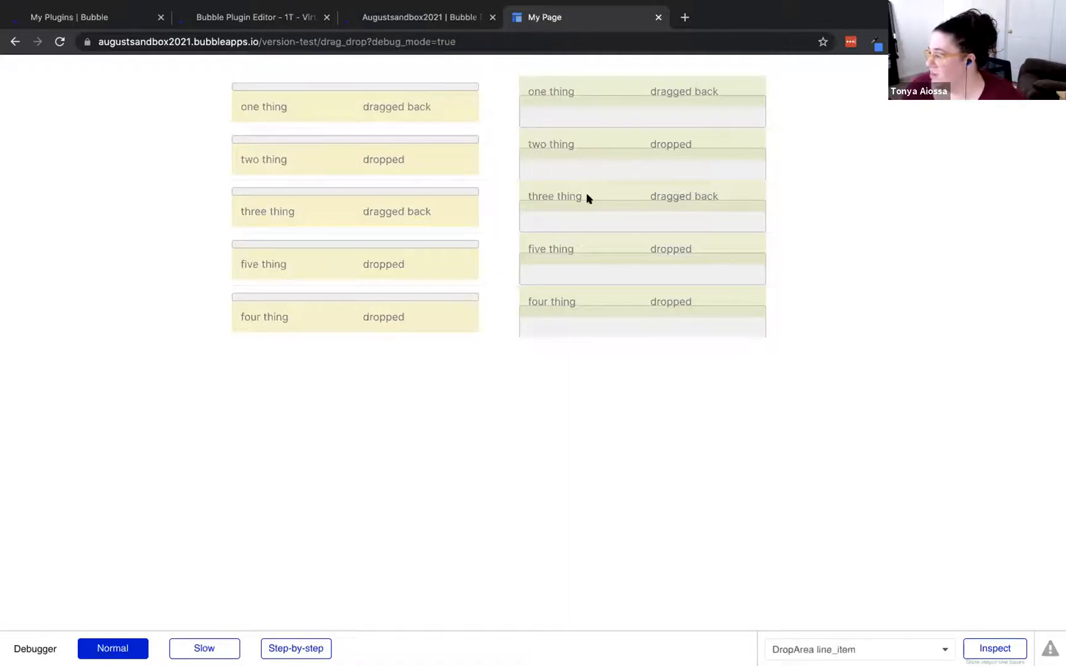
left_click_drag(616, 243, 404, 244)
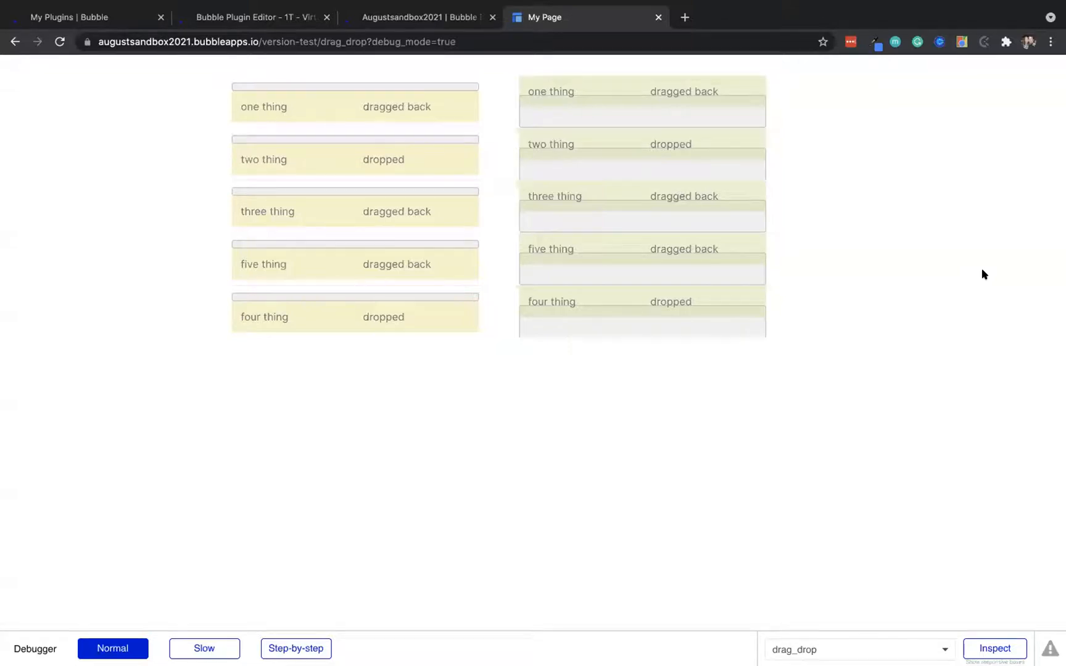
left_click(427, 17)
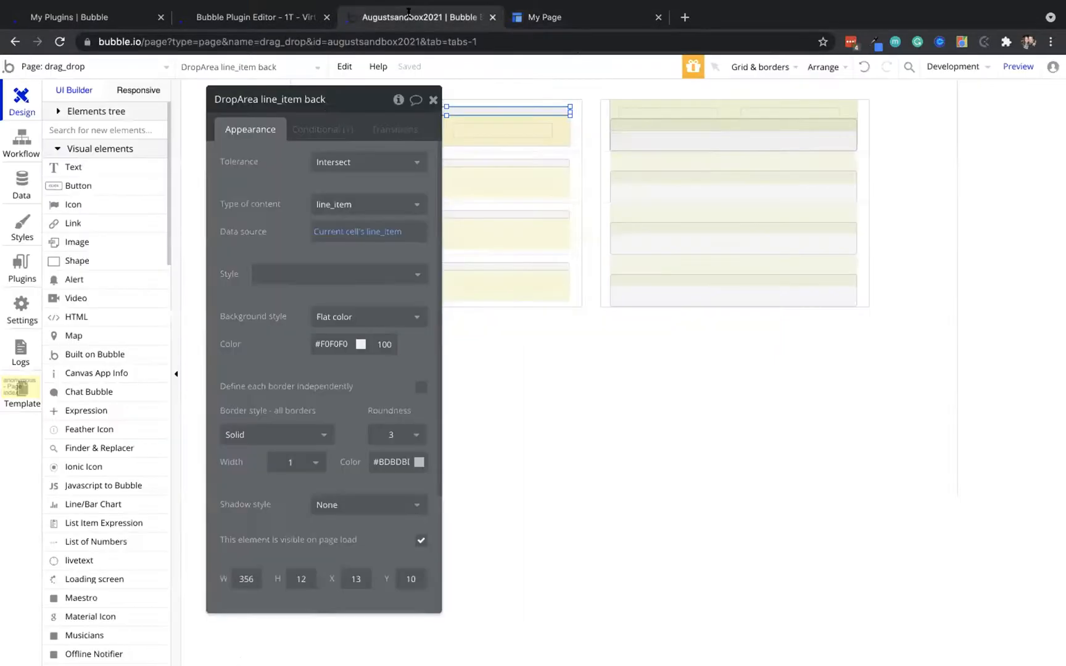
Check the All line_items records in Data, then view the General settings page
left_click(20, 188)
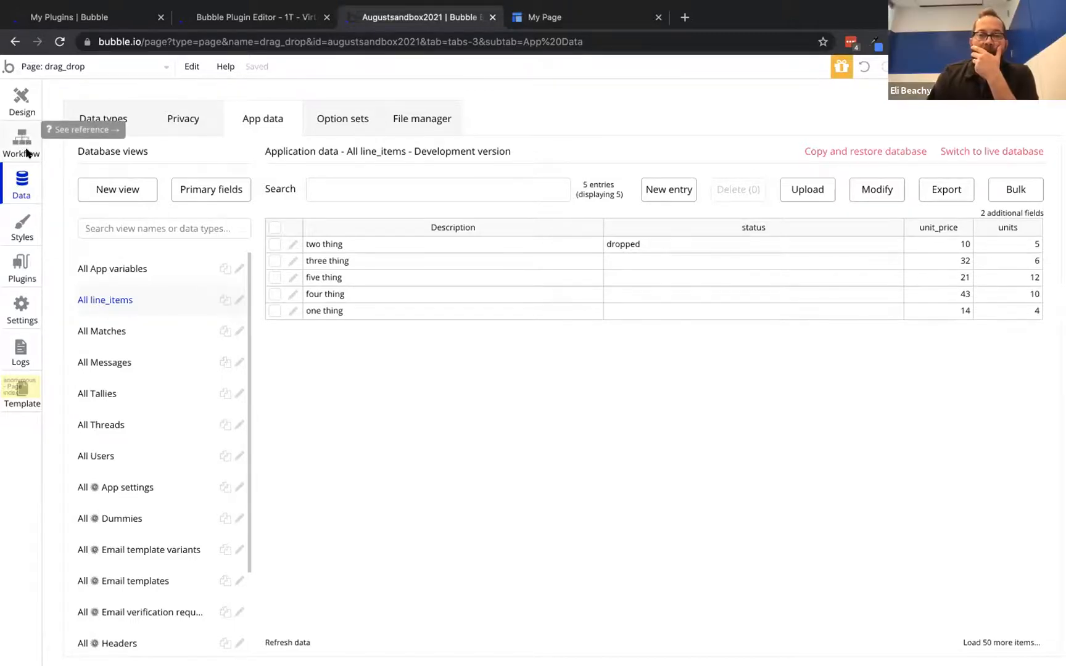
left_click(23, 312)
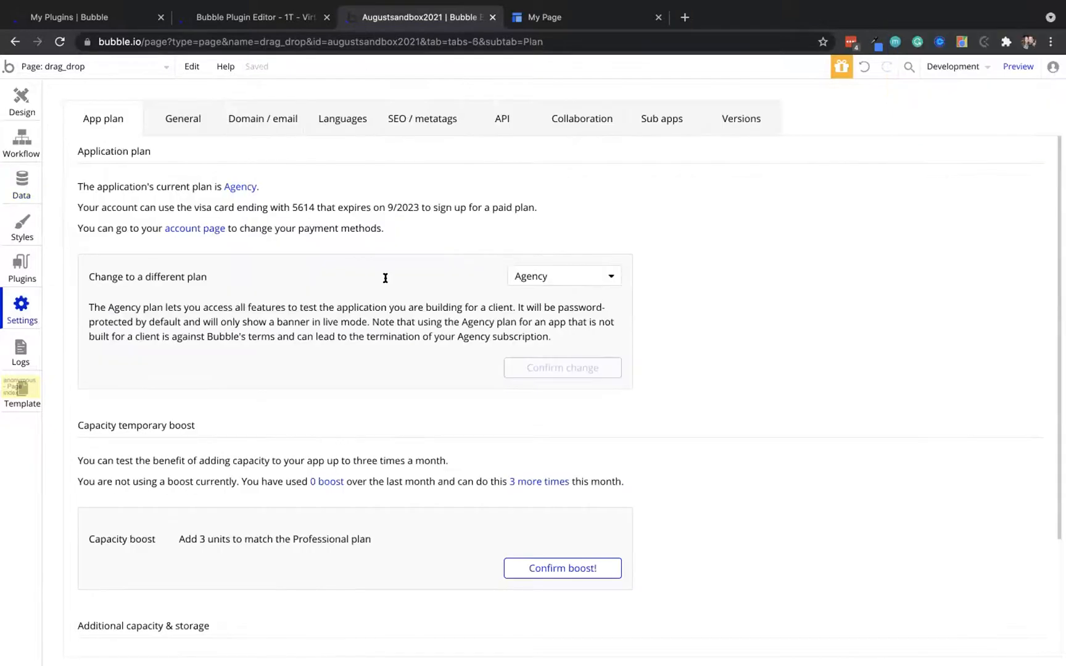
scroll(386, 278, "down", 3)
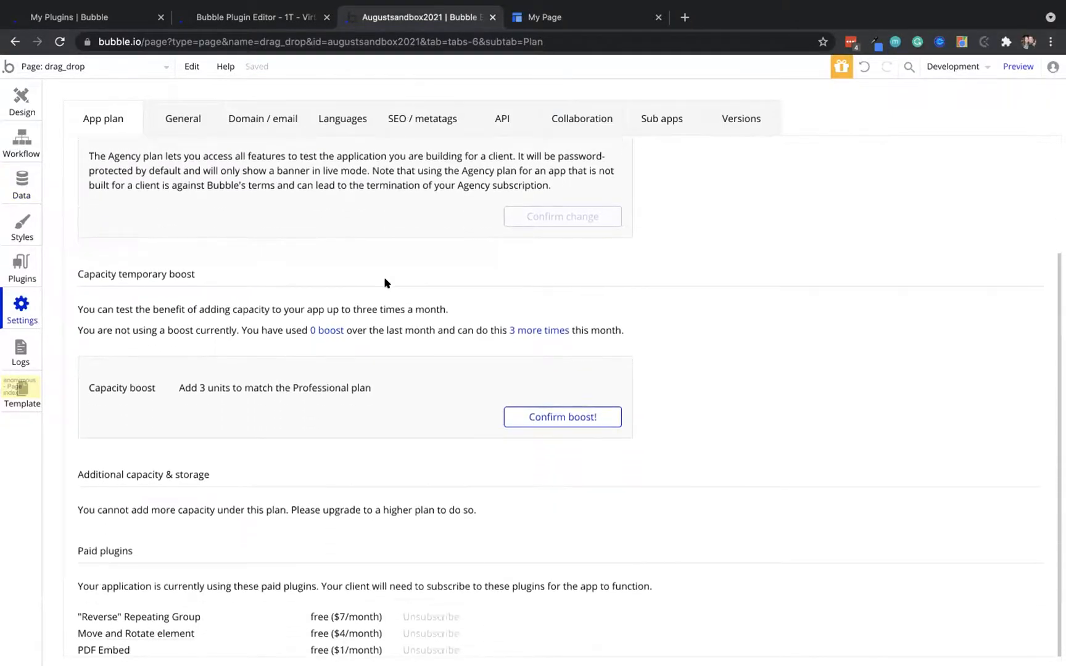
scroll(386, 283, "up", 4)
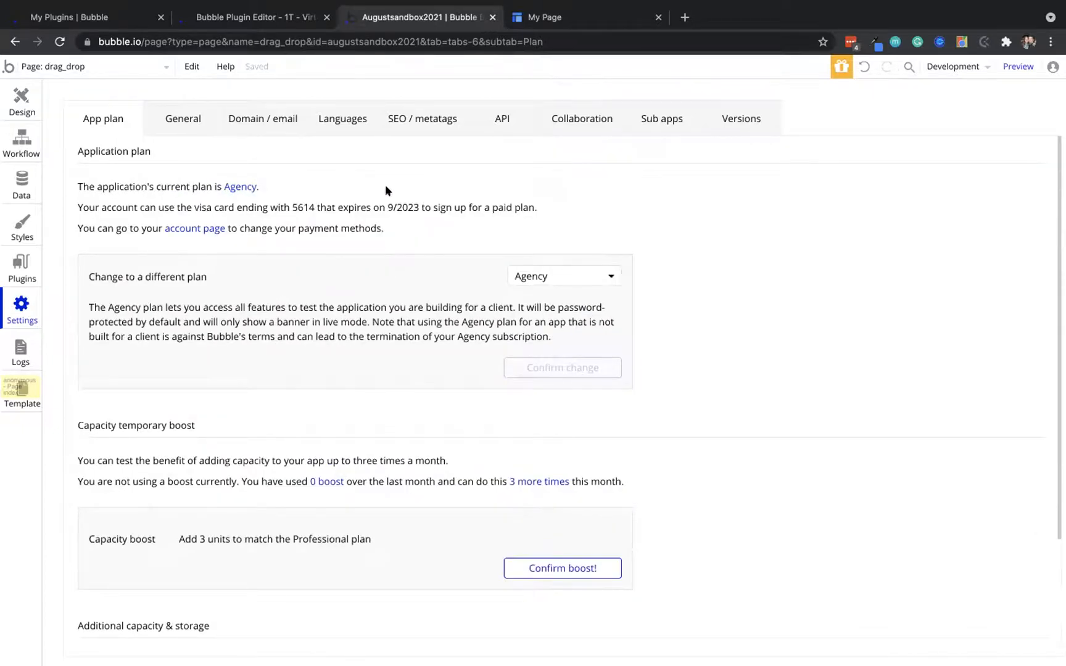
left_click(199, 120)
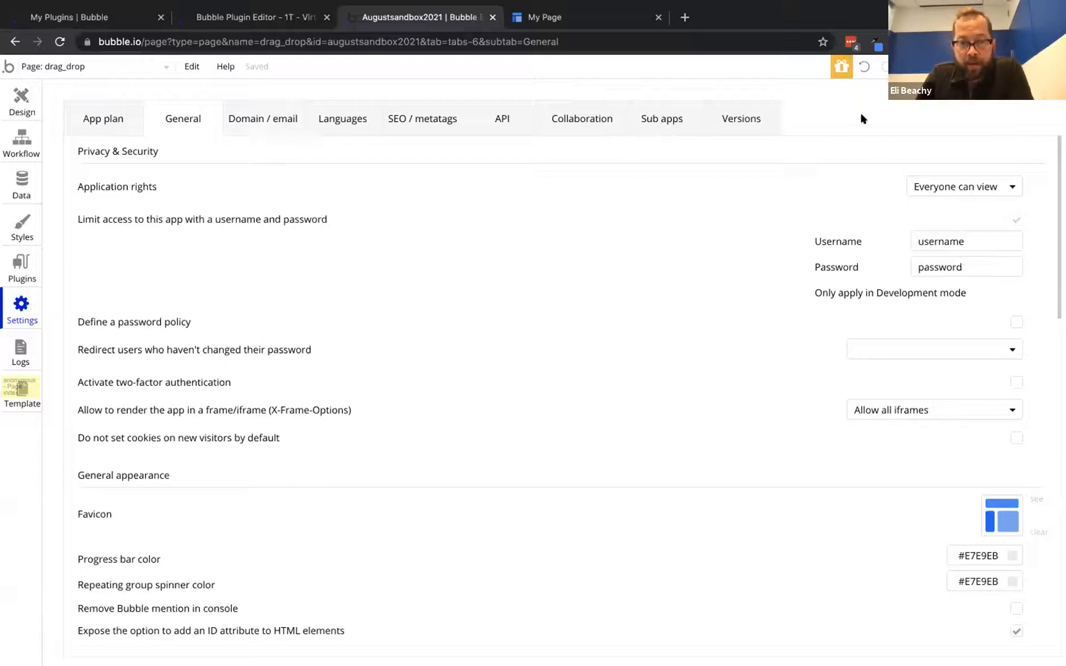
Tick 'Enable searching with Algolia' further down the General settings
scroll(514, 300, "down", 5)
scroll(513, 280, "down", 4)
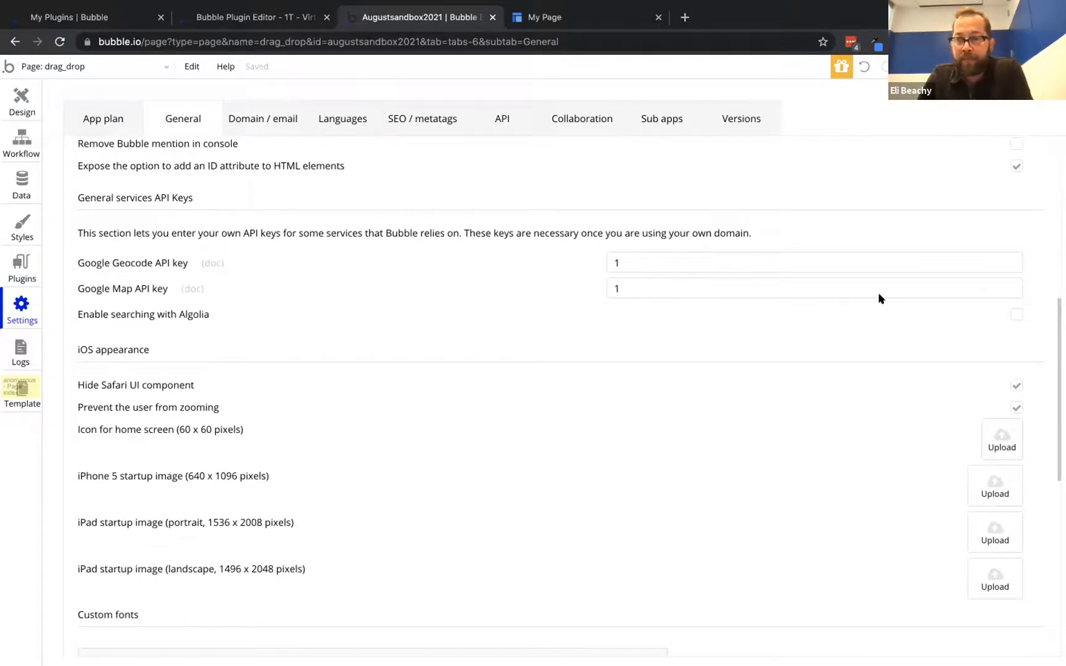
left_click(1016, 314)
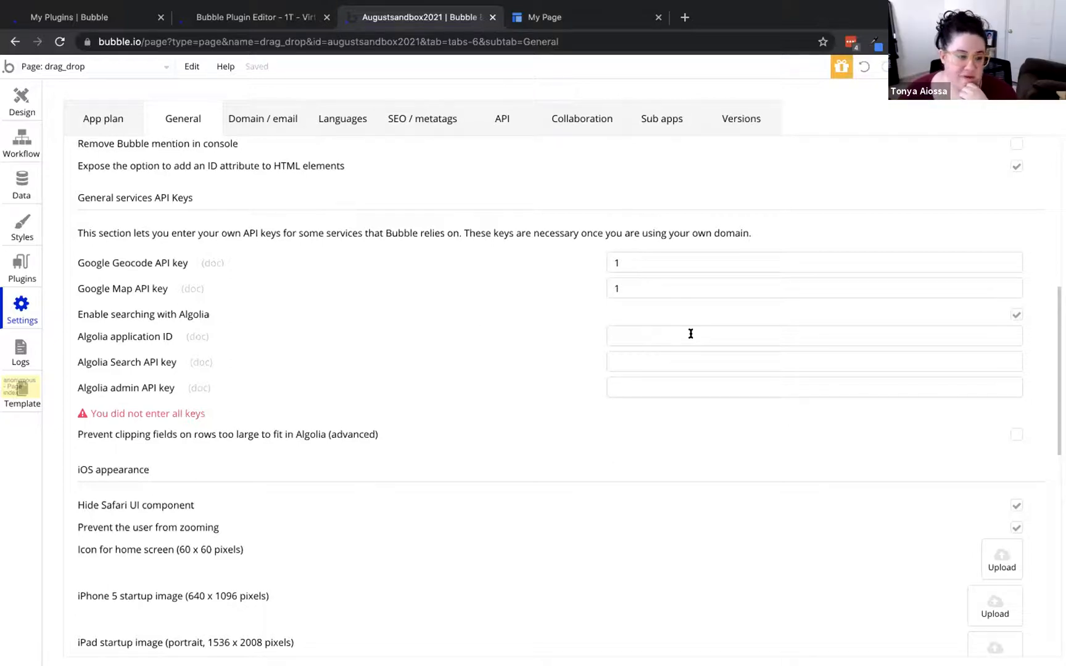
View All line_items under Data > App data to check 'two thing' is dropped
left_click(103, 115)
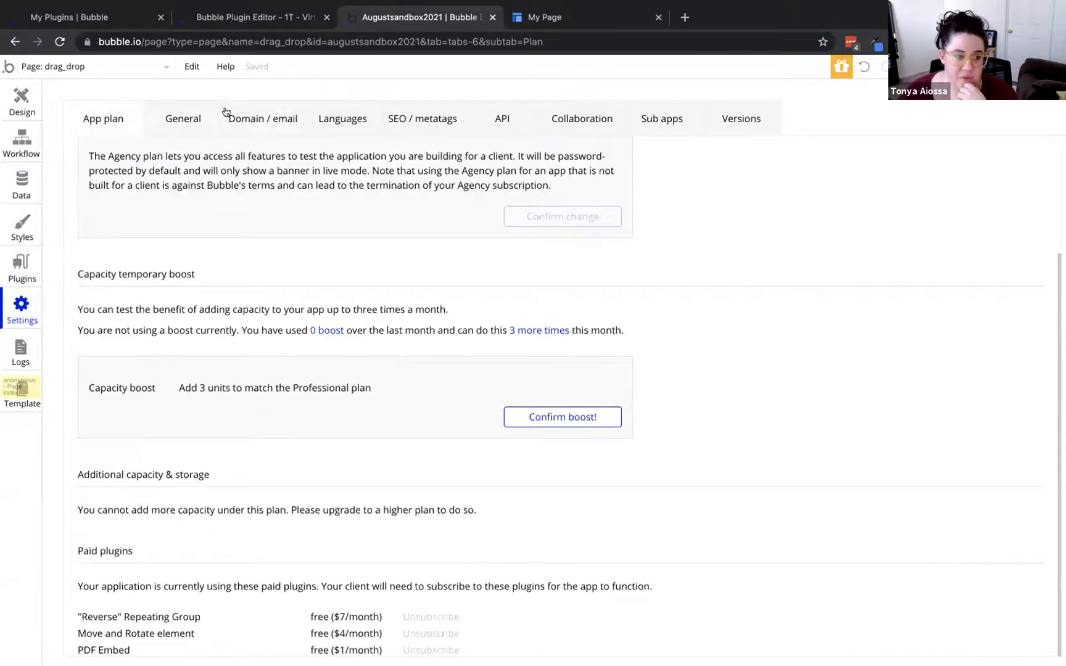
left_click(20, 194)
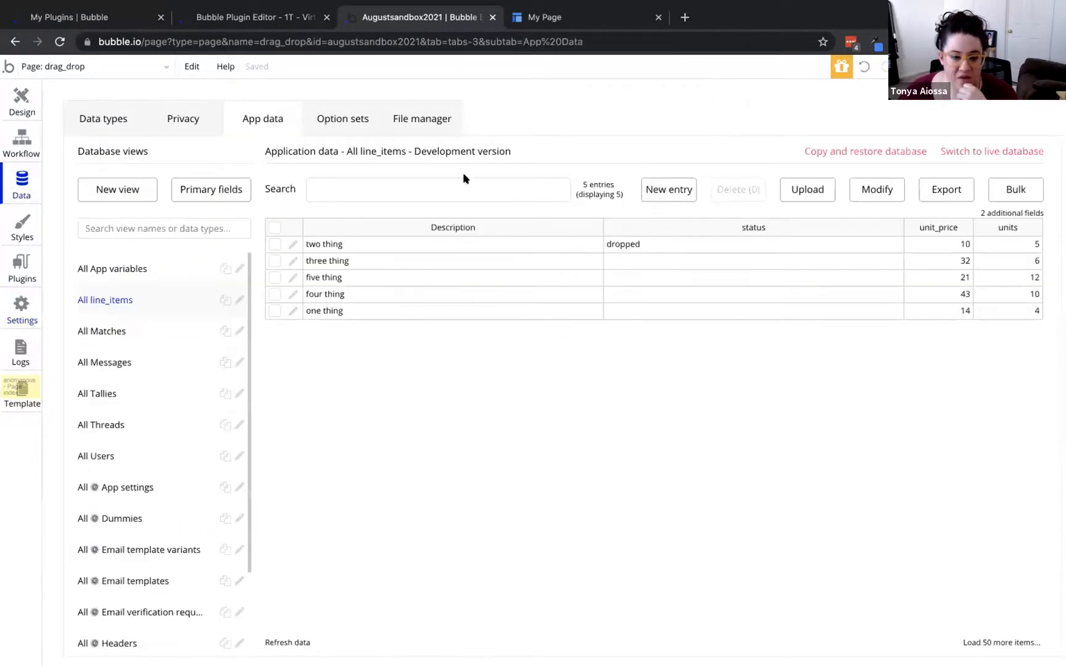
left_click(116, 111)
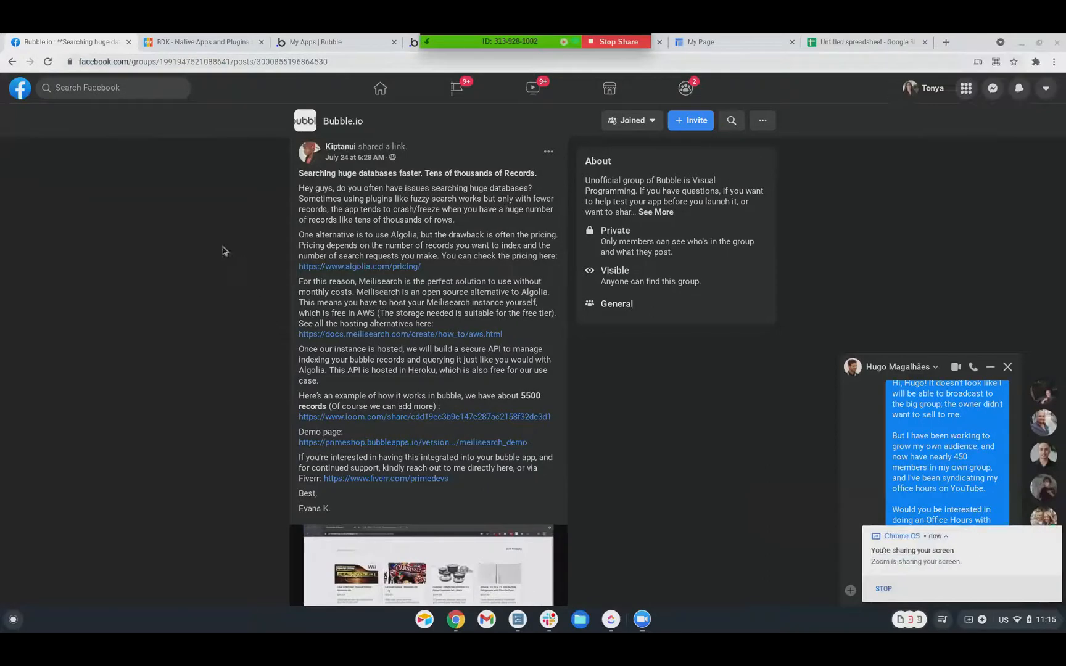
Follow the post's docs.meilisearch.com link to the AWS deployment guide
triple_click(299, 173)
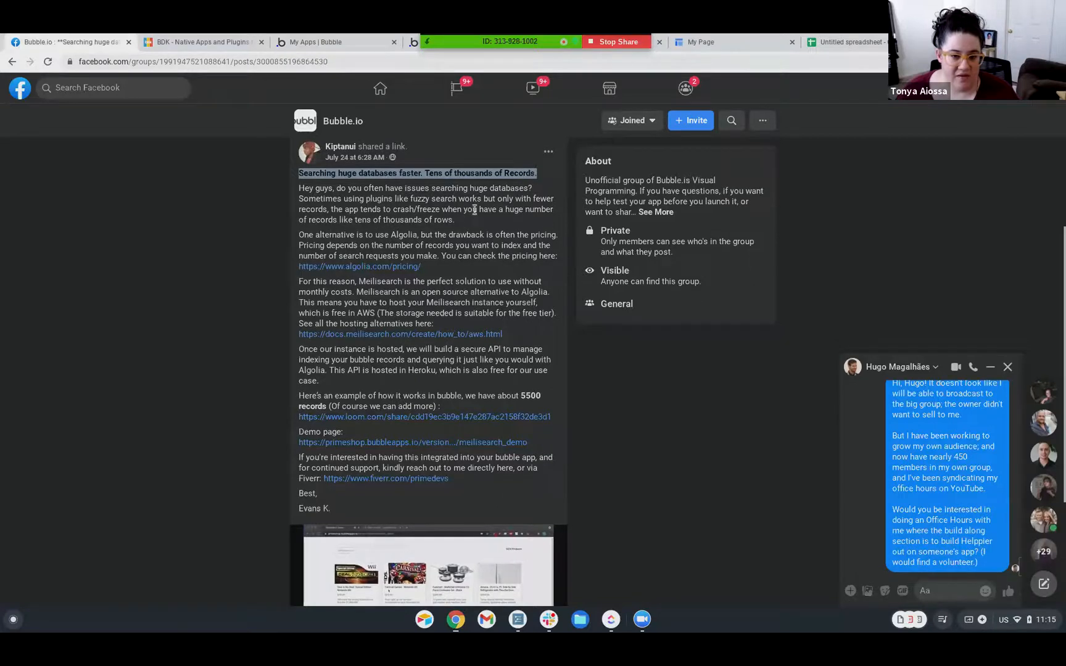
scroll(494, 222, "down", 3)
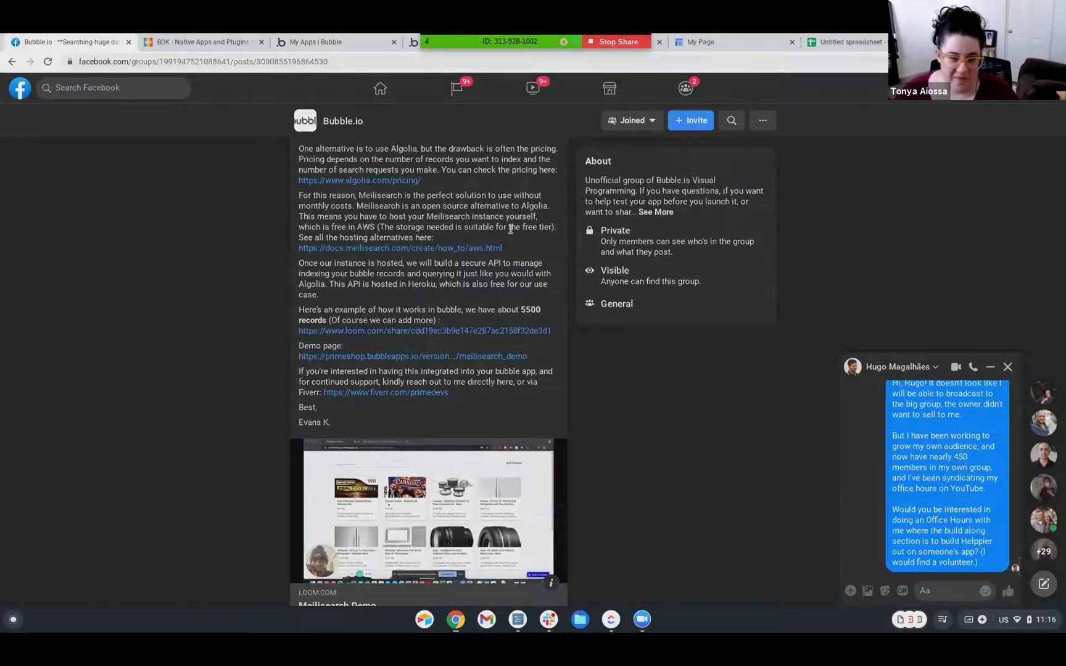
left_click(389, 250)
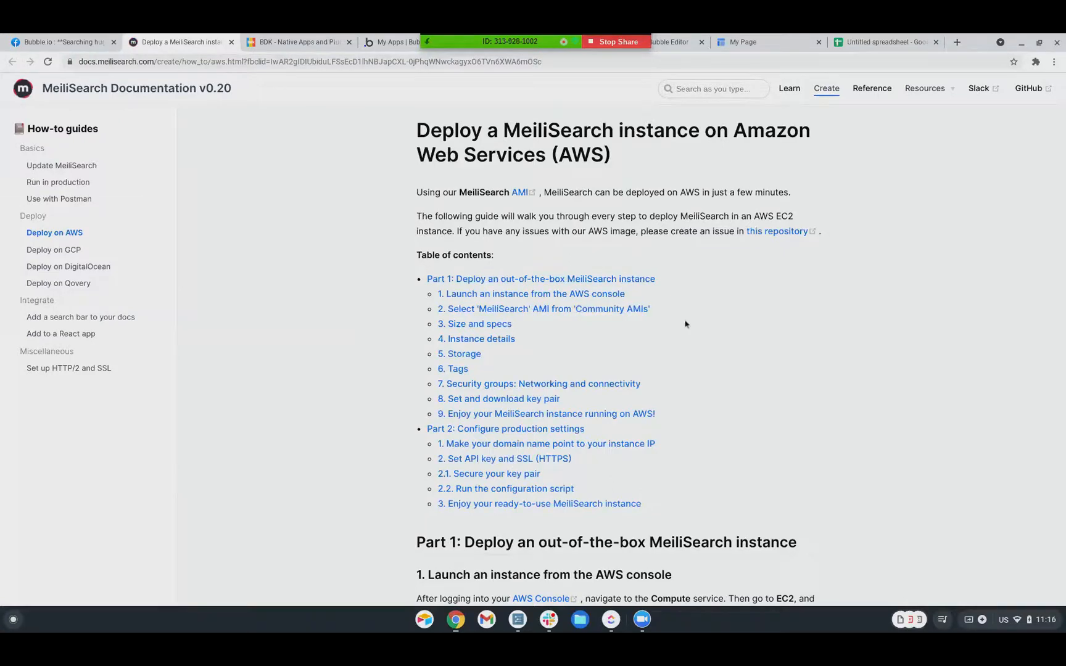
scroll(728, 329, "down", 2)
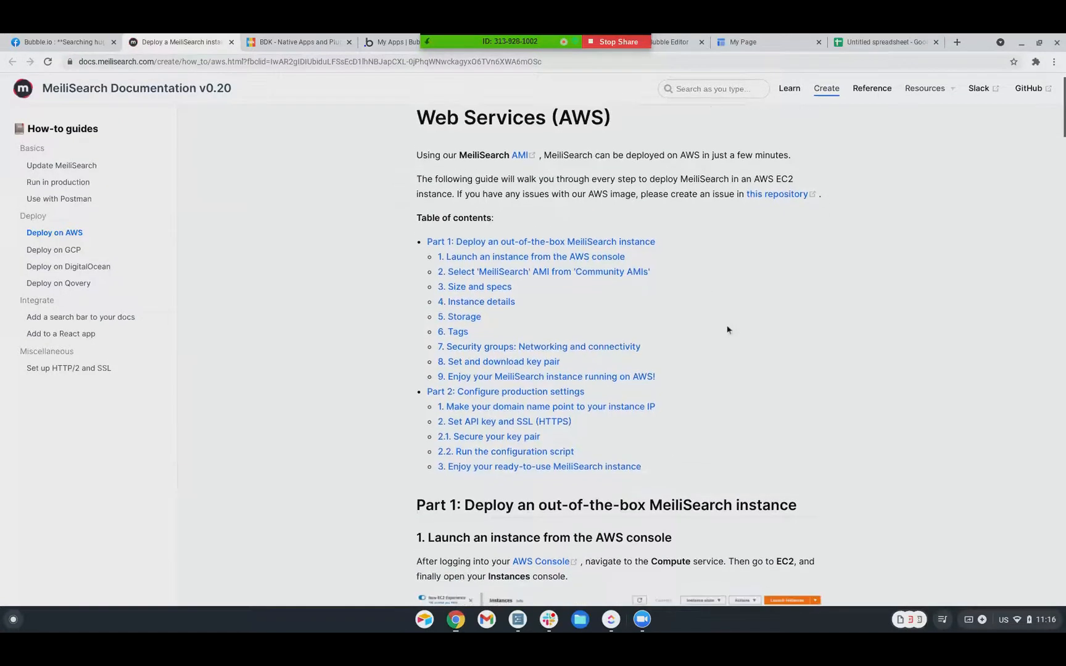
scroll(728, 330, "down", 4)
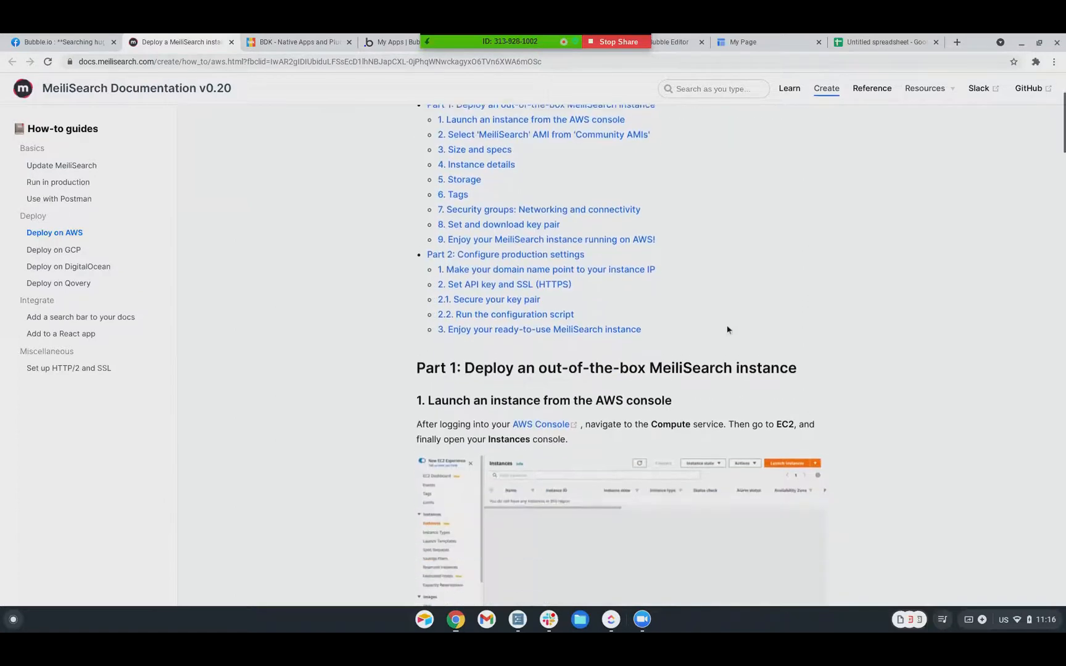
scroll(729, 330, "down", 3)
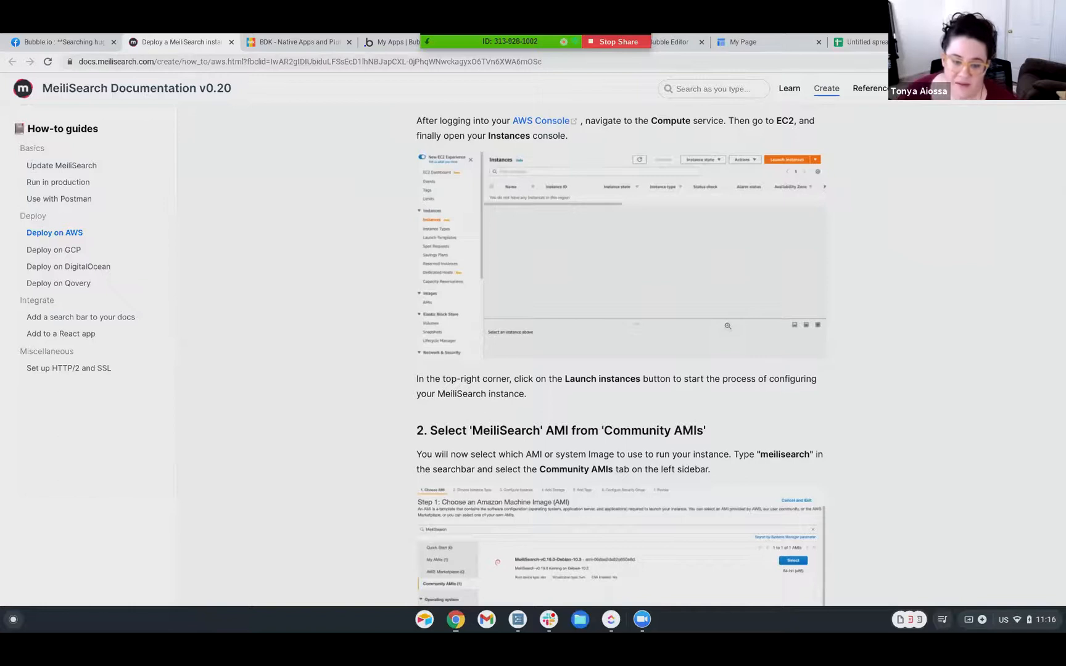
scroll(728, 327, "up", 1)
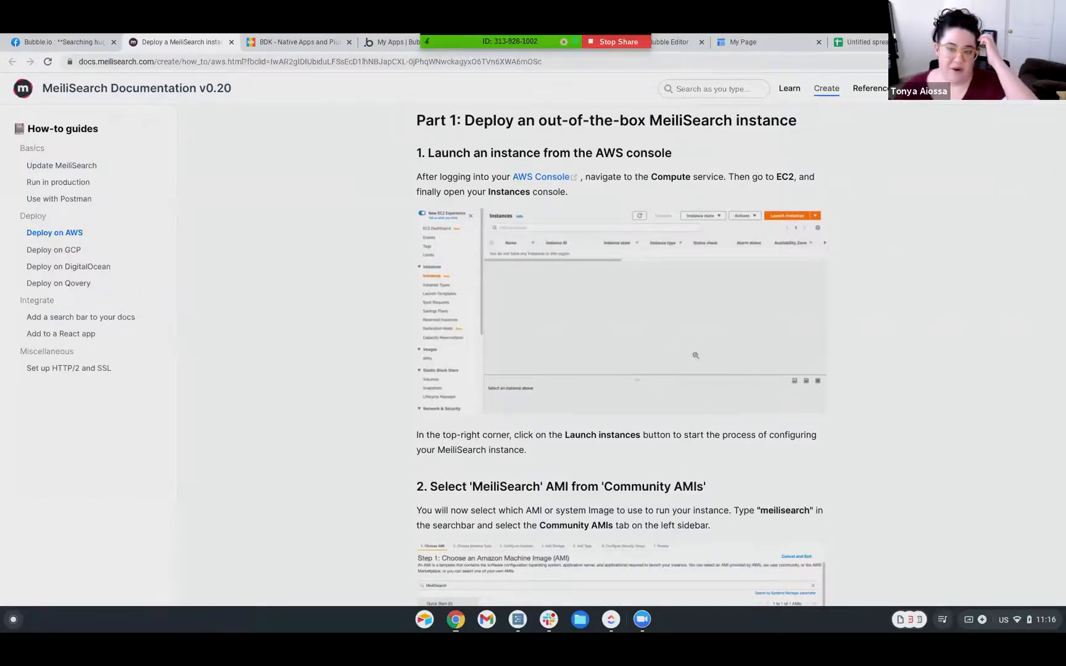
scroll(698, 347, "up", 1)
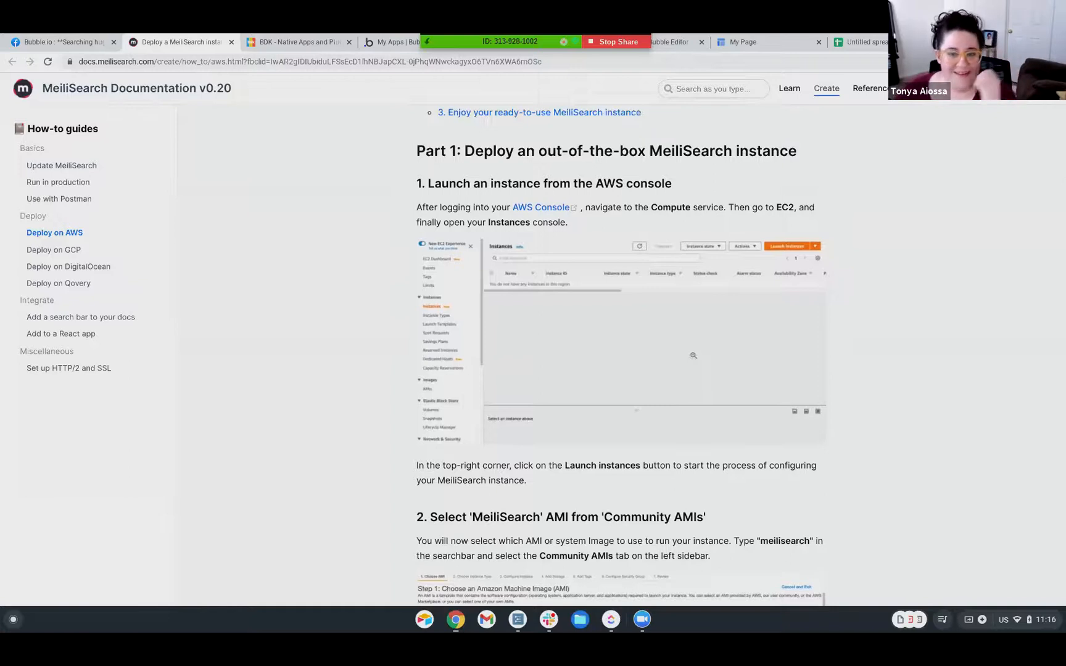
scroll(694, 355, "up", 1)
scroll(694, 355, "up", 2)
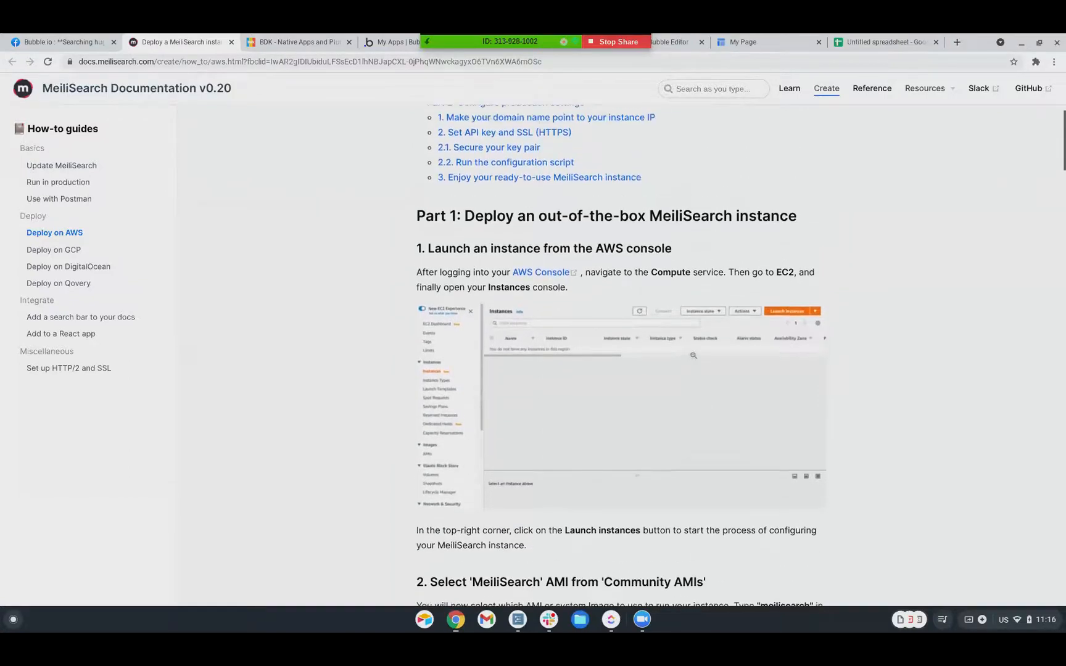
scroll(694, 356, "up", 6)
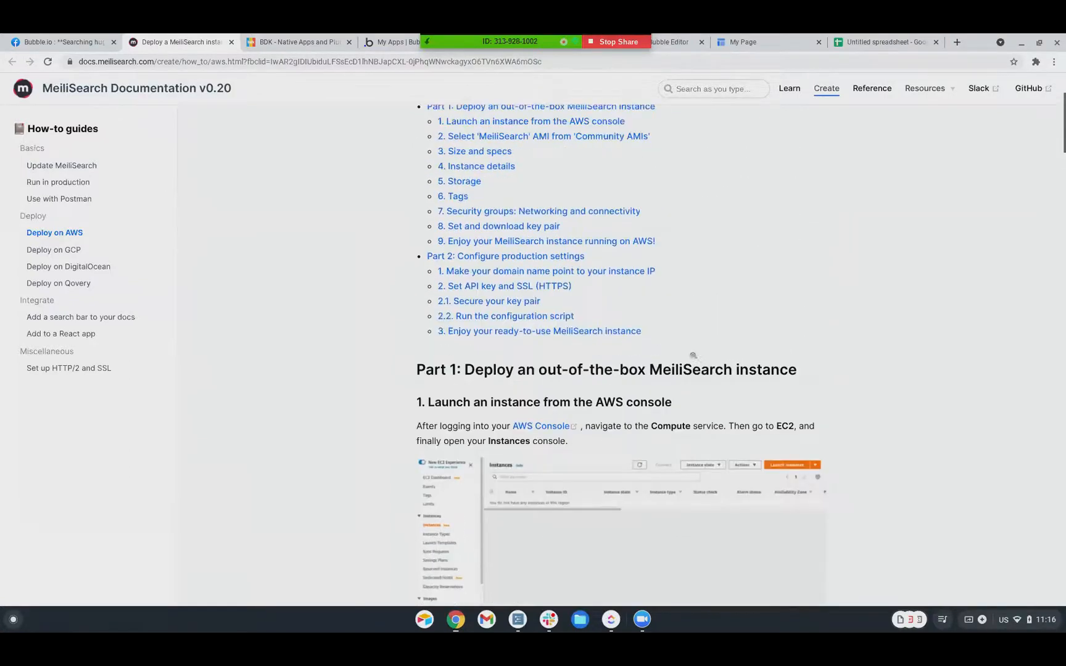
scroll(694, 356, "up", 4)
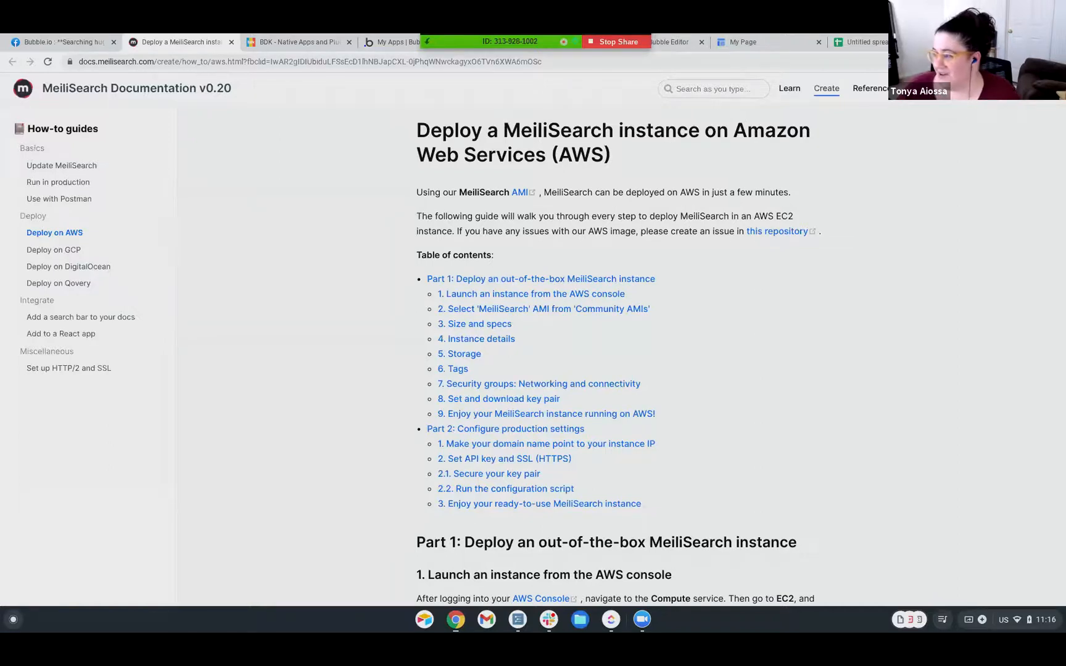
scroll(412, 398, "down", 1)
scroll(416, 355, "down", 3)
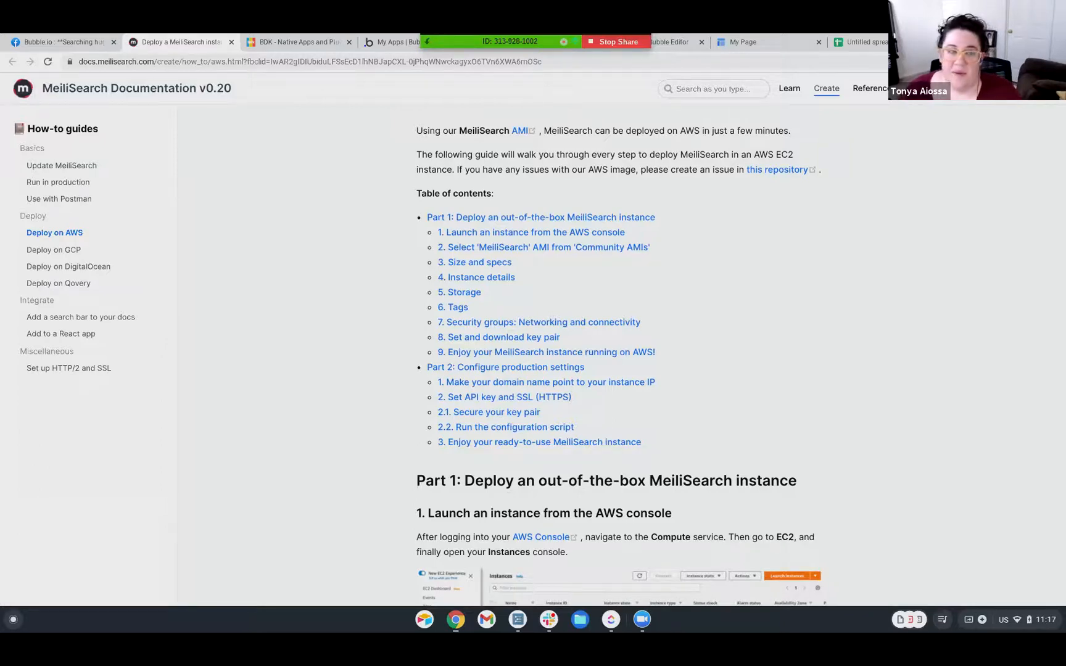
scroll(281, 191, "down", 1)
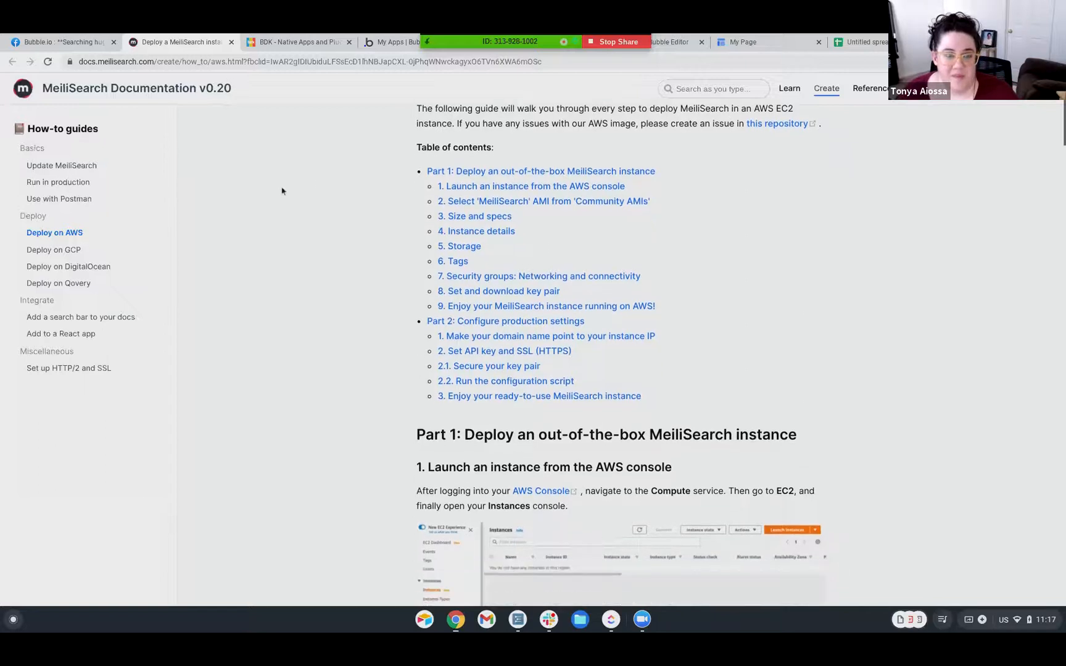
scroll(281, 191, "up", 1)
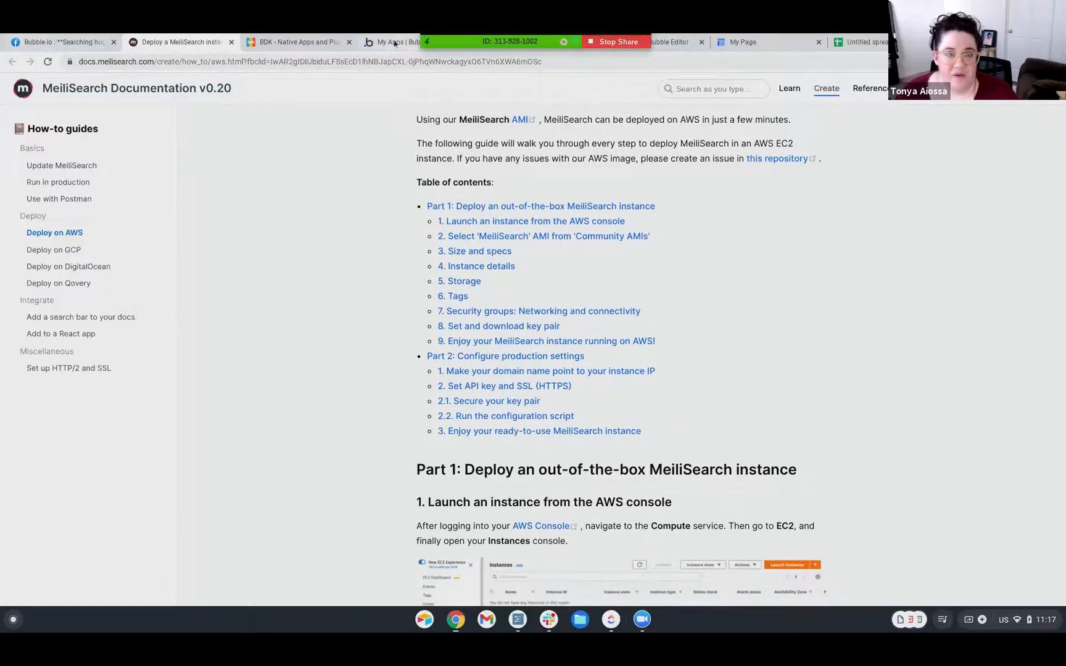
left_click(664, 41)
Inspect the magiccomputation workflow's Submit options step parameters, then stop sharing the screen
left_click(209, 148)
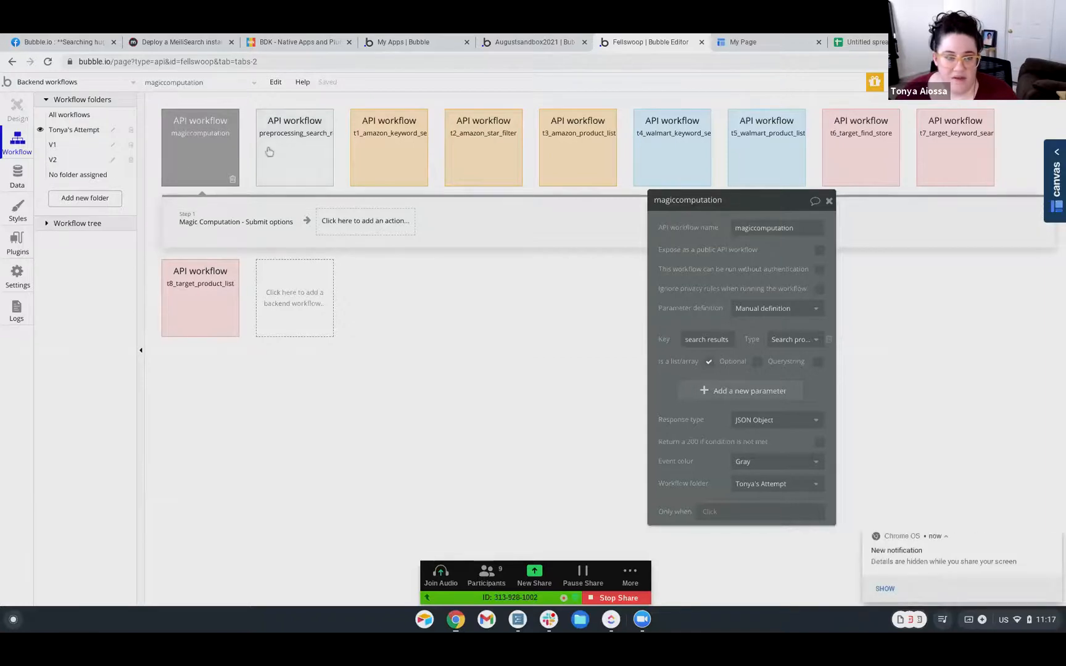
left_click(289, 152)
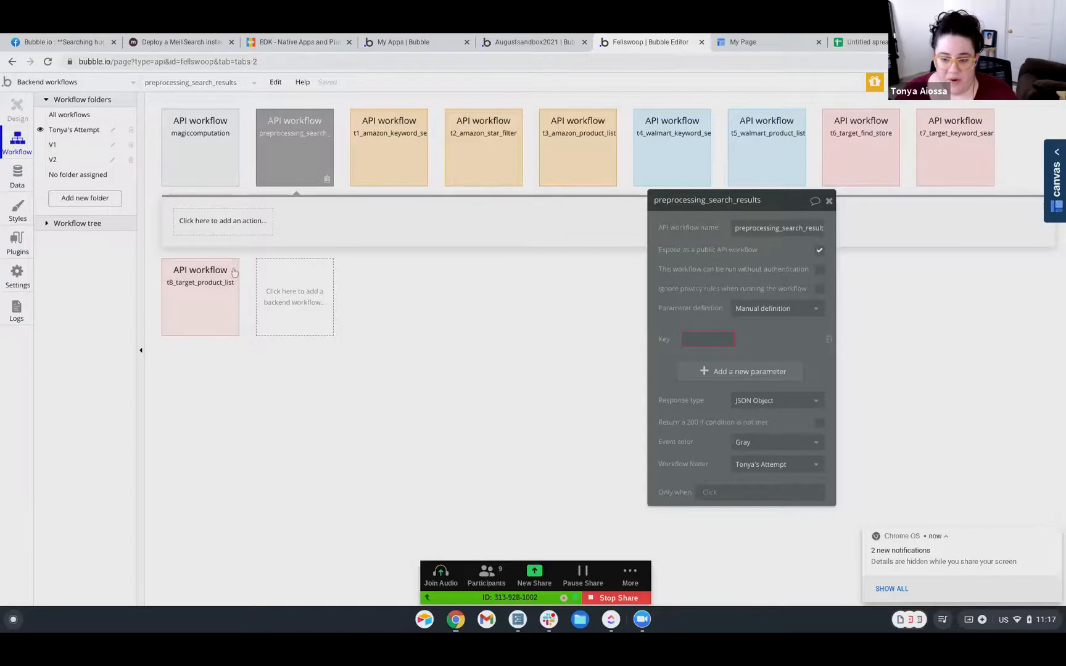
left_click(220, 182)
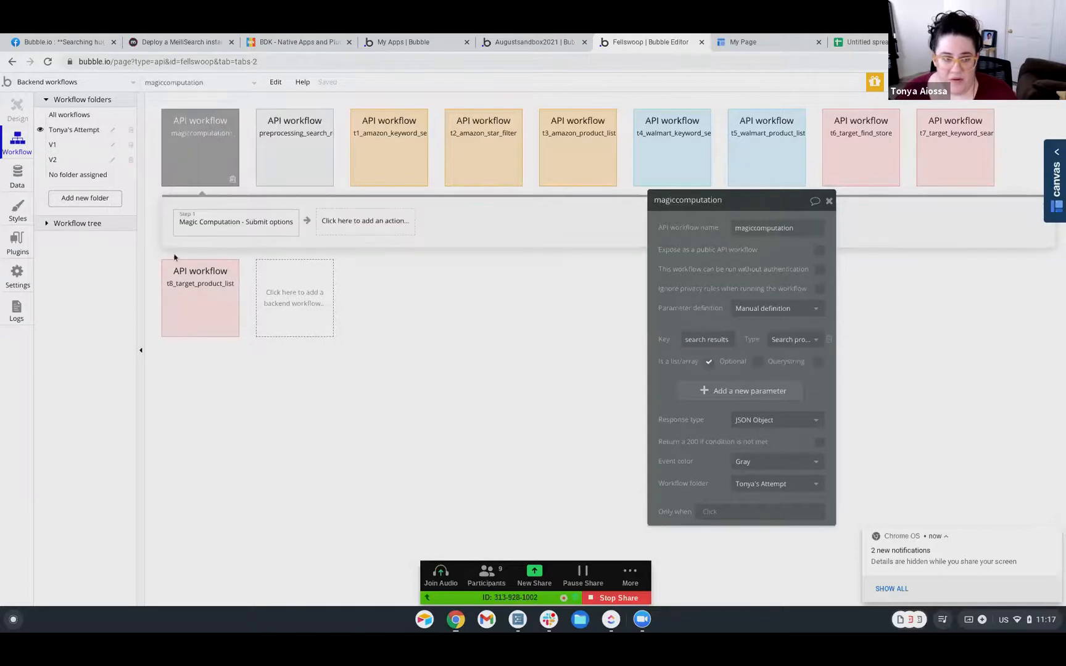
left_click(209, 227)
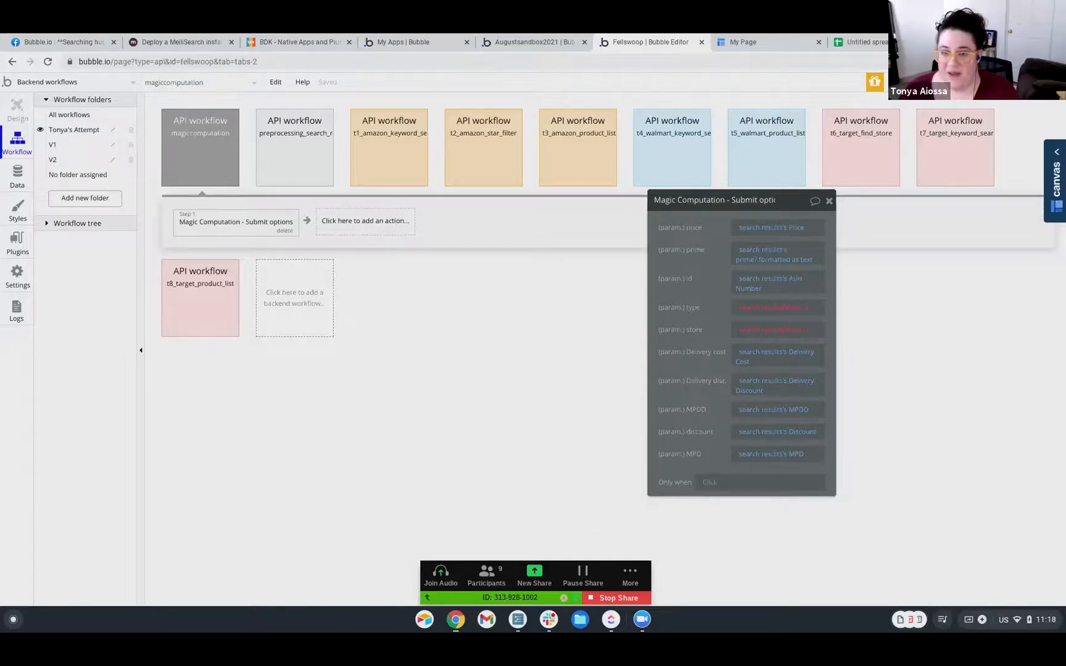
left_click(586, 598)
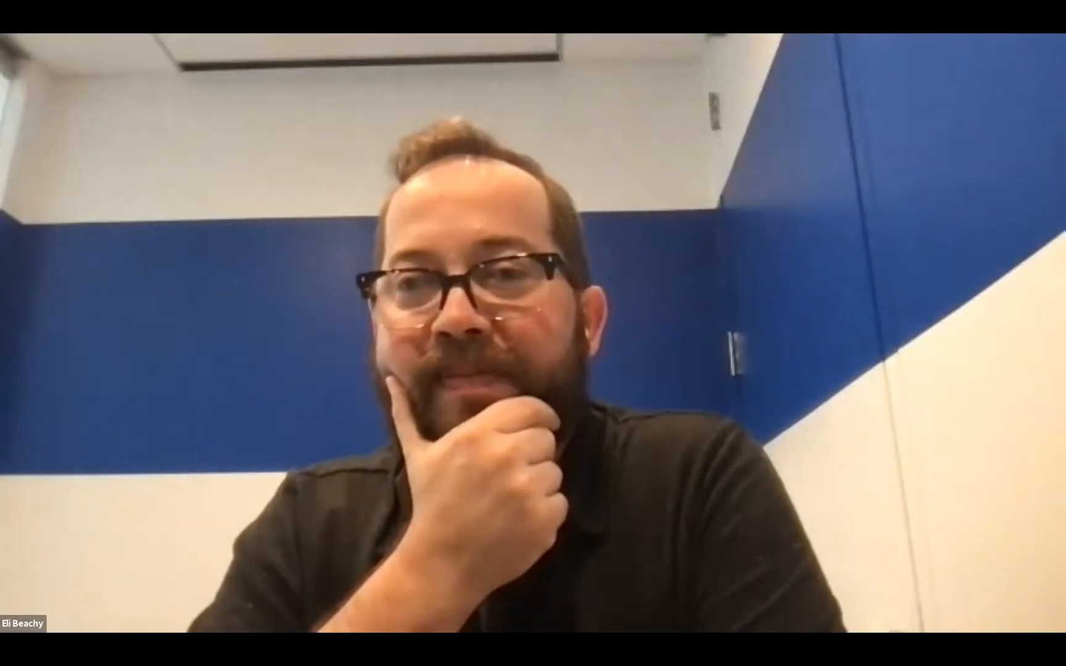
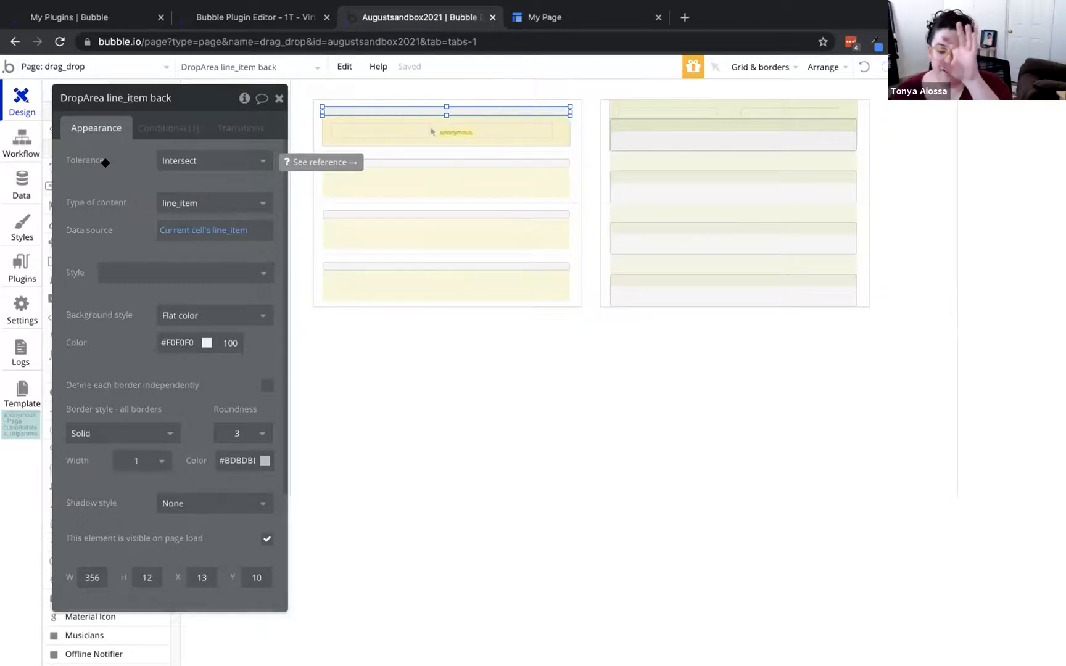
Shift the property editor aside and pick Repeating Group from the Containers list
left_click_drag(107, 185, 131, 190)
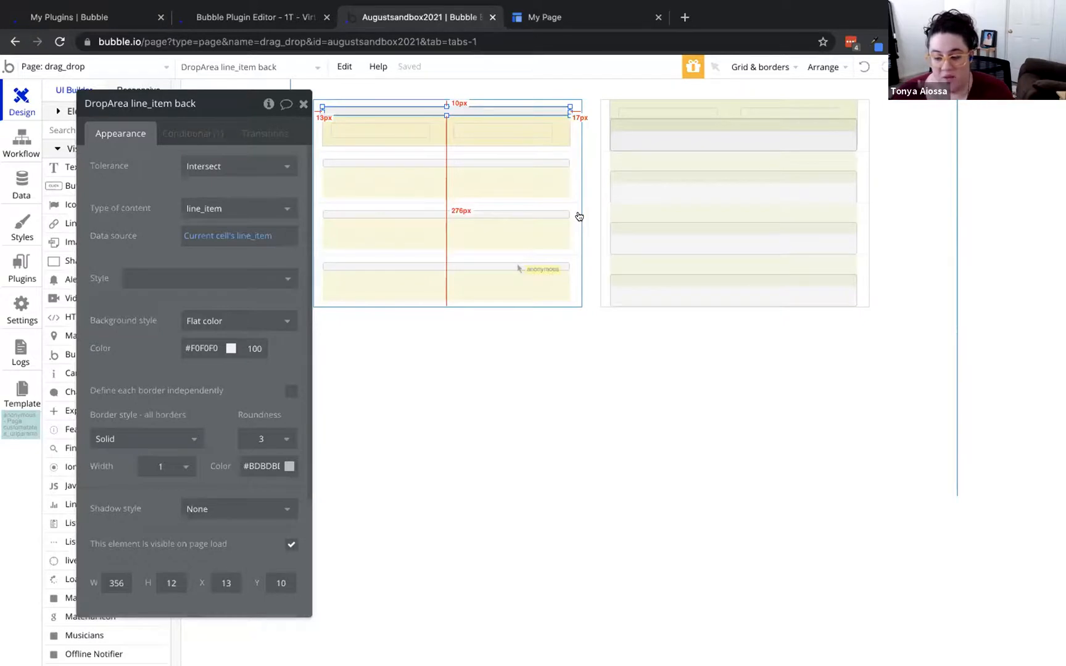
left_click_drag(161, 208, 137, 197)
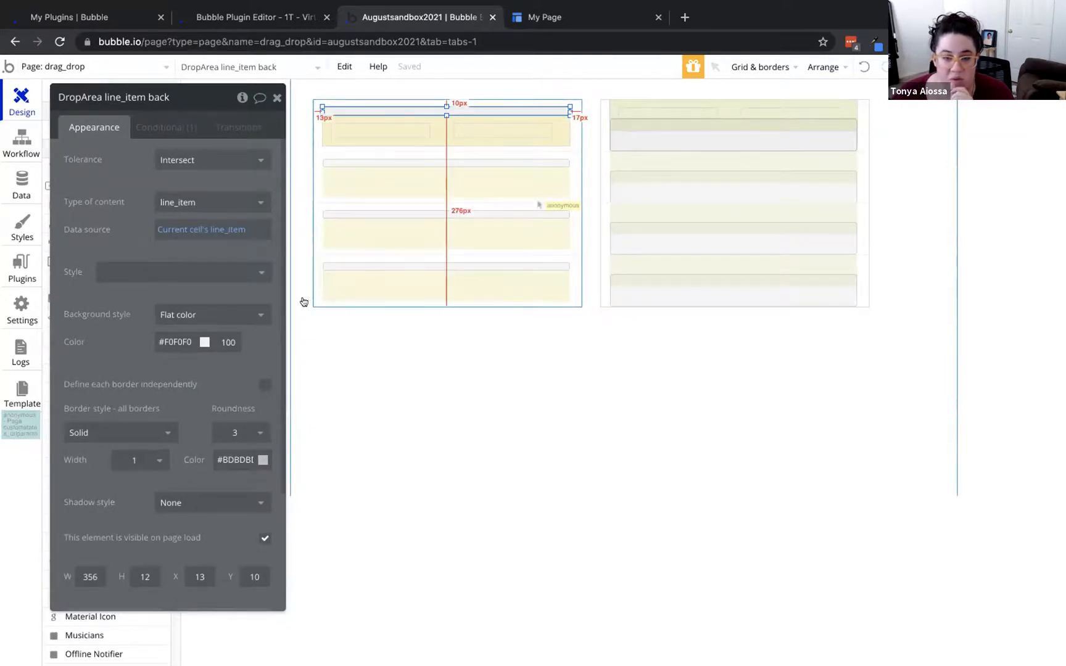
mouse_move(123, 325)
left_mouse_down()
mouse_move(167, 324)
mouse_move(132, 324)
mouse_move(154, 324)
mouse_move(140, 324)
left_mouse_up()
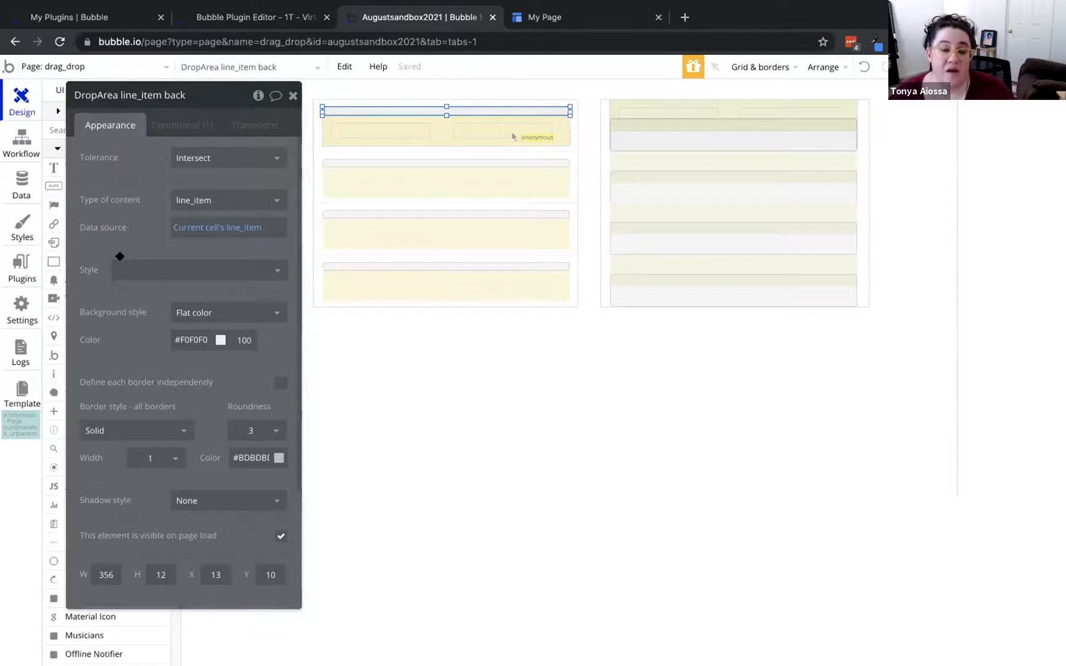
left_click_drag(135, 252, 145, 210)
scroll(78, 368, "down", 9)
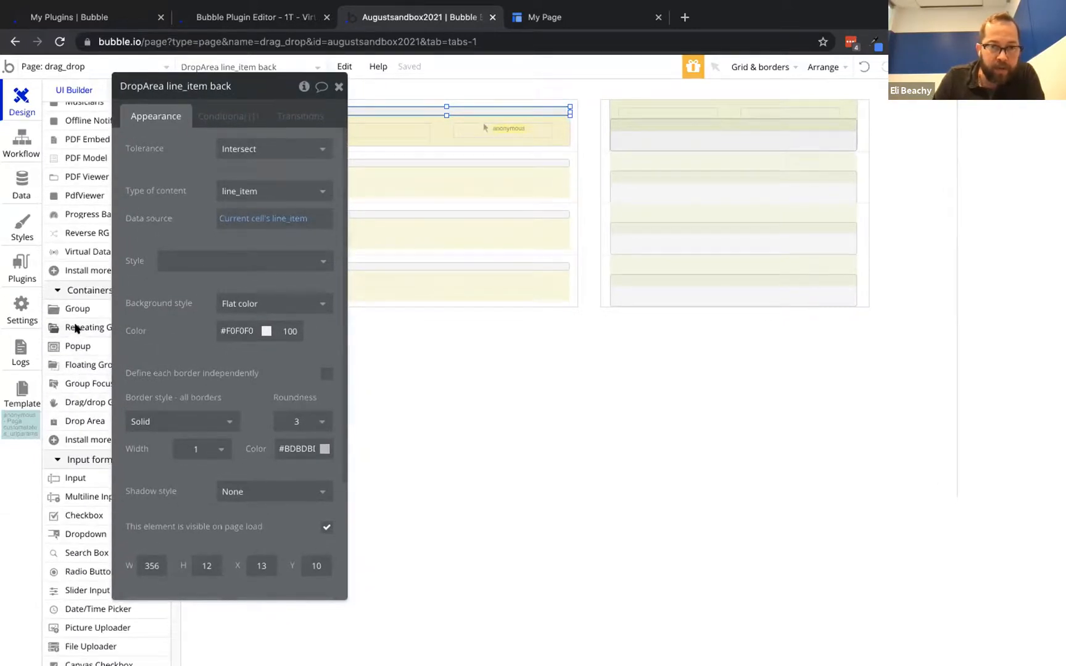
left_click(76, 327)
Draw a new repeating group below the lists and cut the line_item list to 2 rows
mouse_move(310, 310)
left_mouse_down()
mouse_move(828, 467)
mouse_move(834, 495)
left_mouse_up()
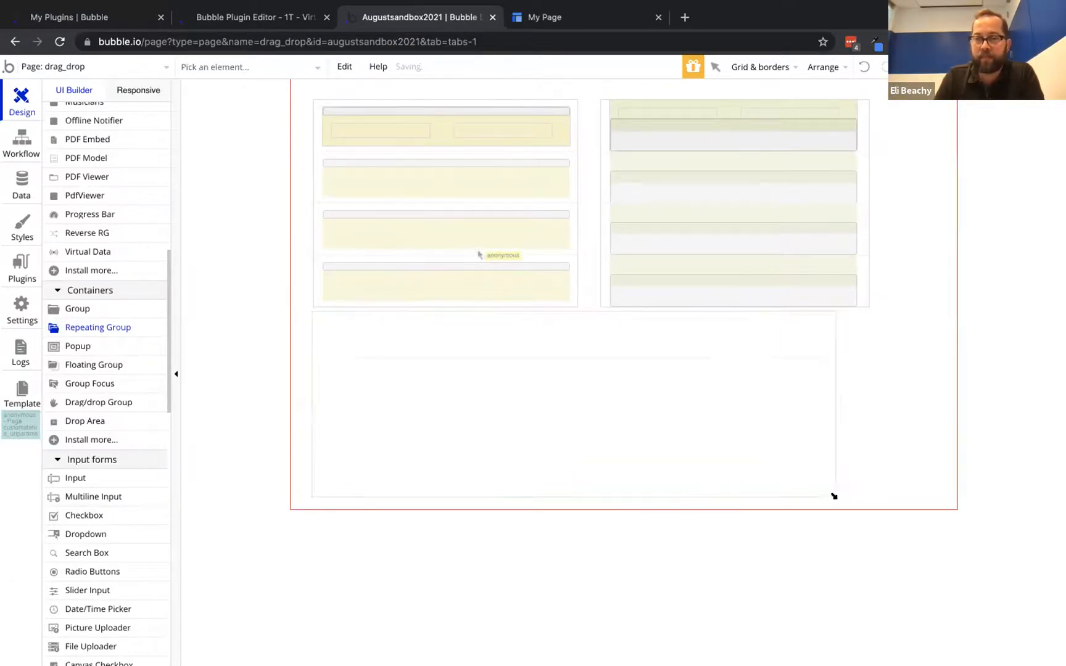
left_click(502, 253)
left_click(197, 246)
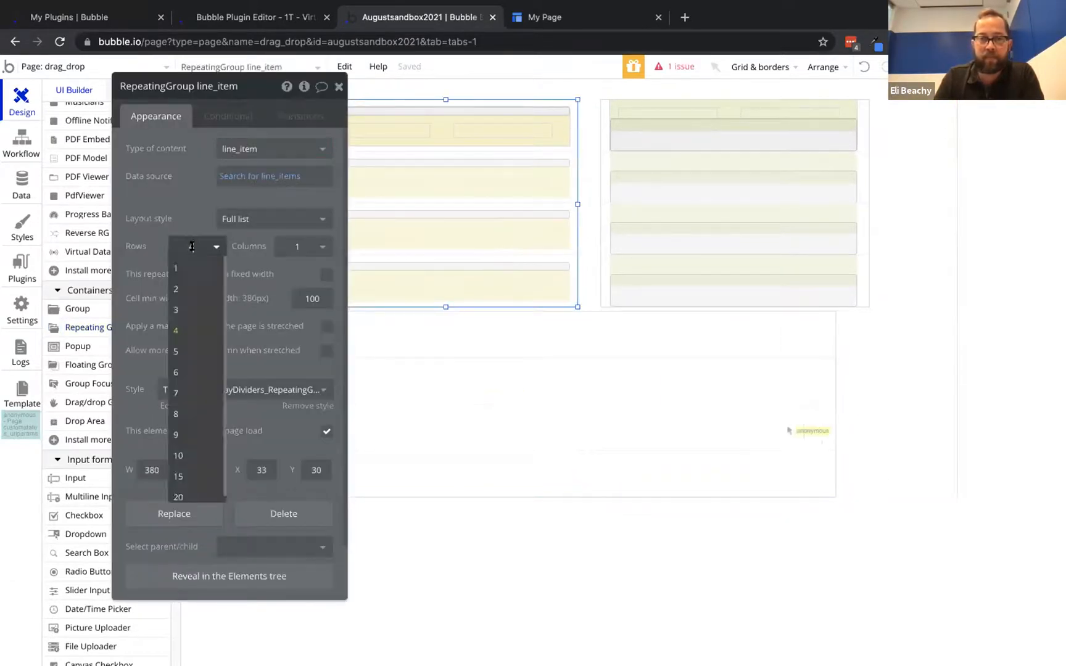
left_click(187, 290)
left_click_drag(443, 303, 442, 195)
Move the line_item group 10 px right and down, then select RepeatingGroup C's content type
left_click(440, 218)
left_click(441, 213)
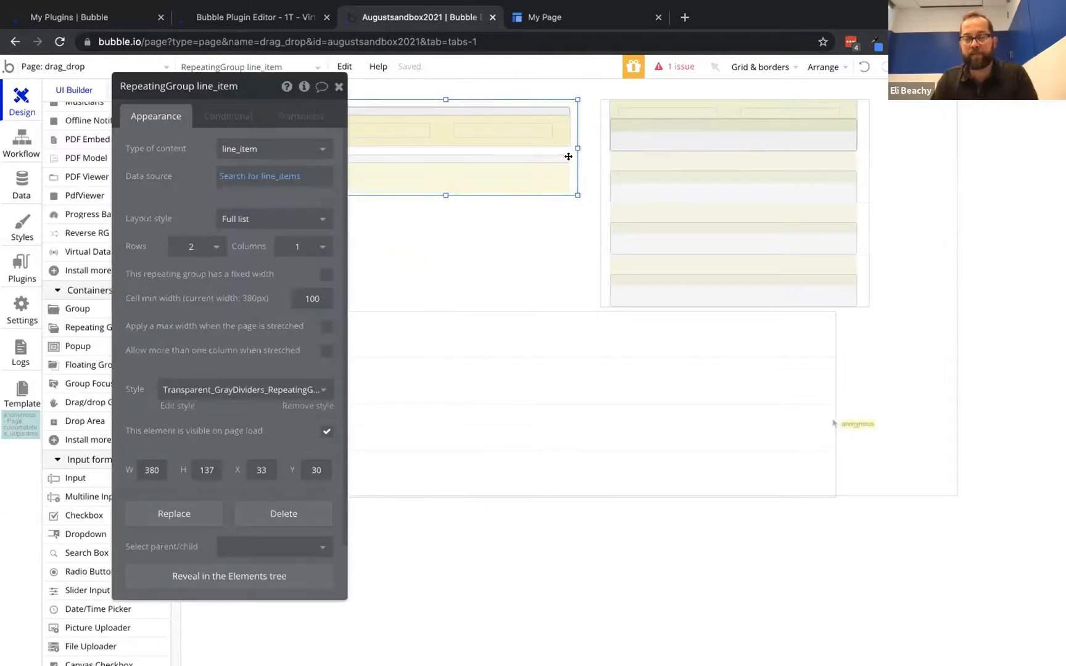
left_click_drag(569, 157, 574, 262)
left_click(555, 352)
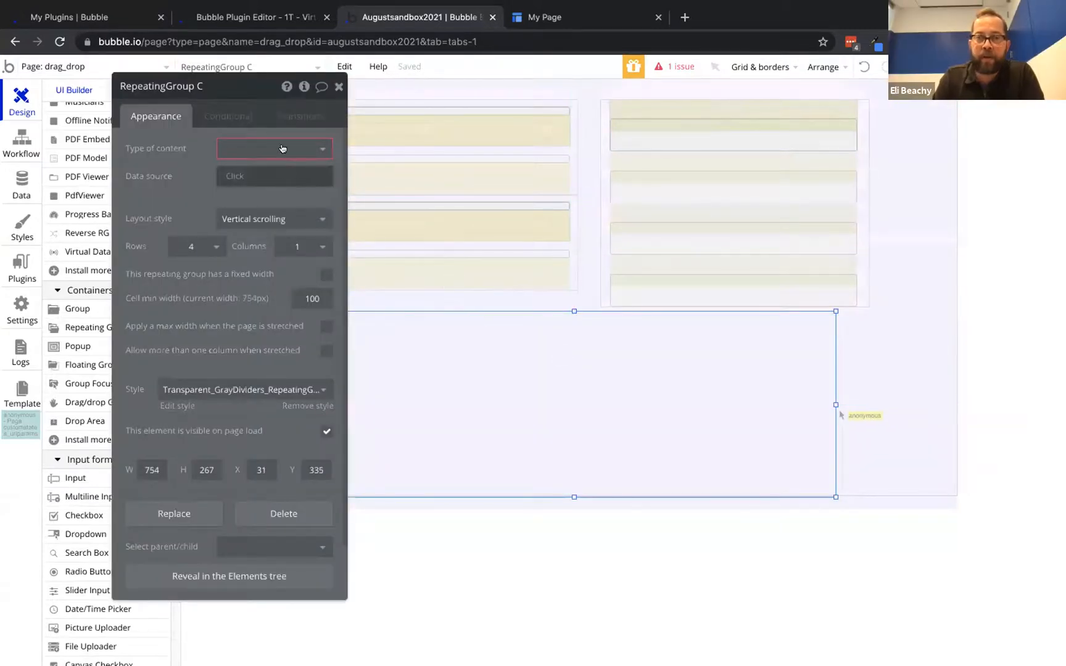
left_click(282, 142)
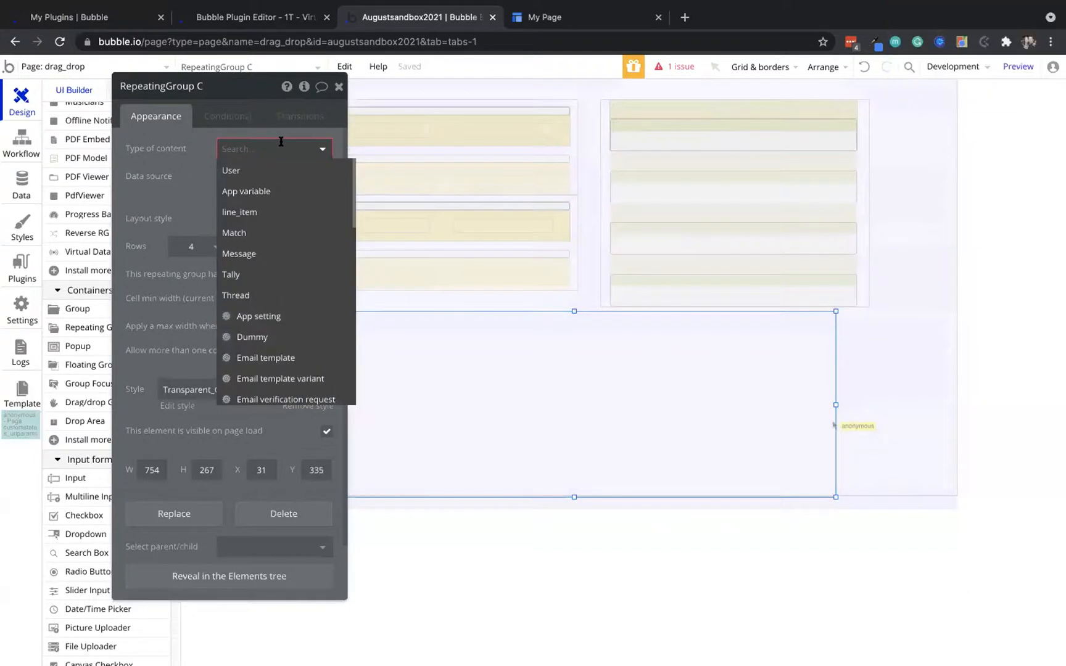
mouse_move(187, 152)
left_mouse_down()
mouse_move(190, 202)
mouse_move(206, 158)
left_mouse_up()
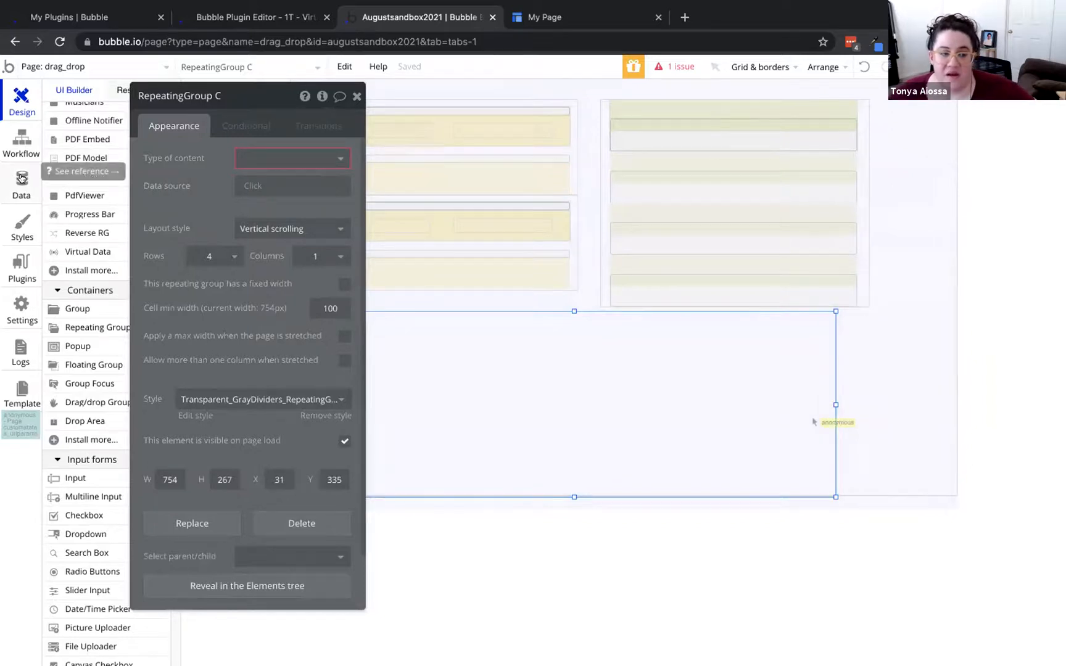
Create a new option set named 'weekdays' under Data > Option sets
left_click(21, 178)
left_click(326, 120)
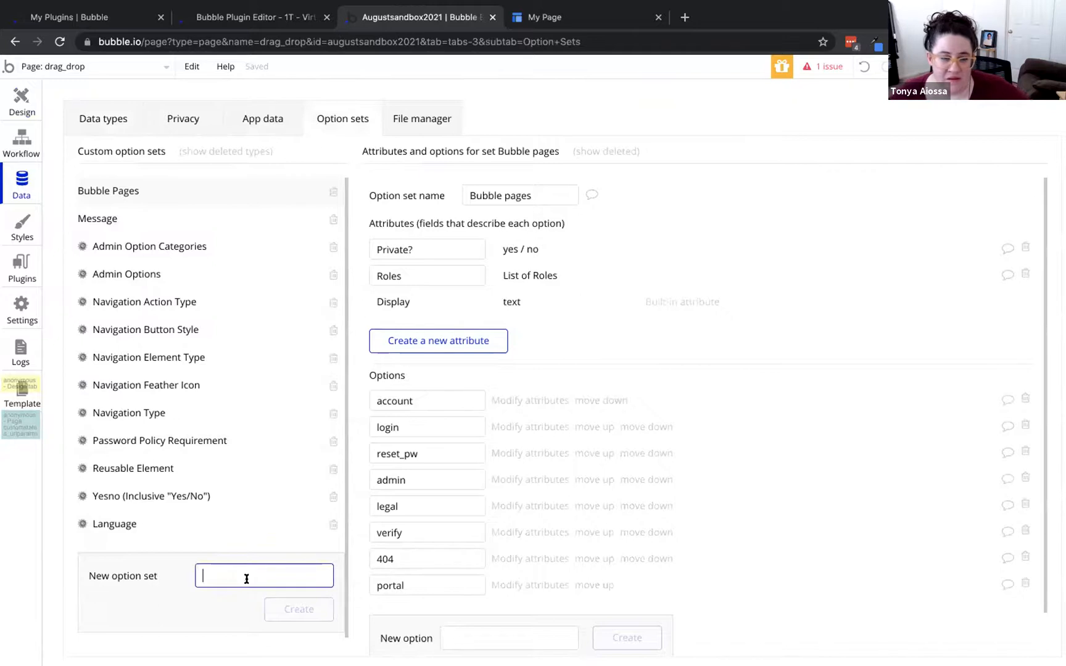
type("weekdays")
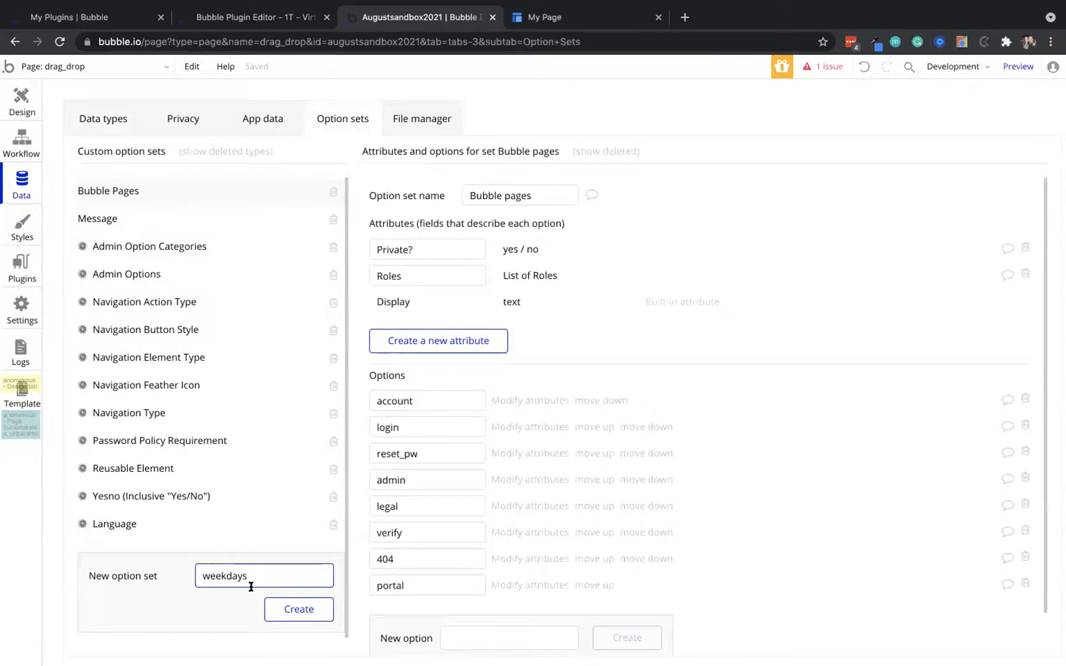
left_click(285, 608)
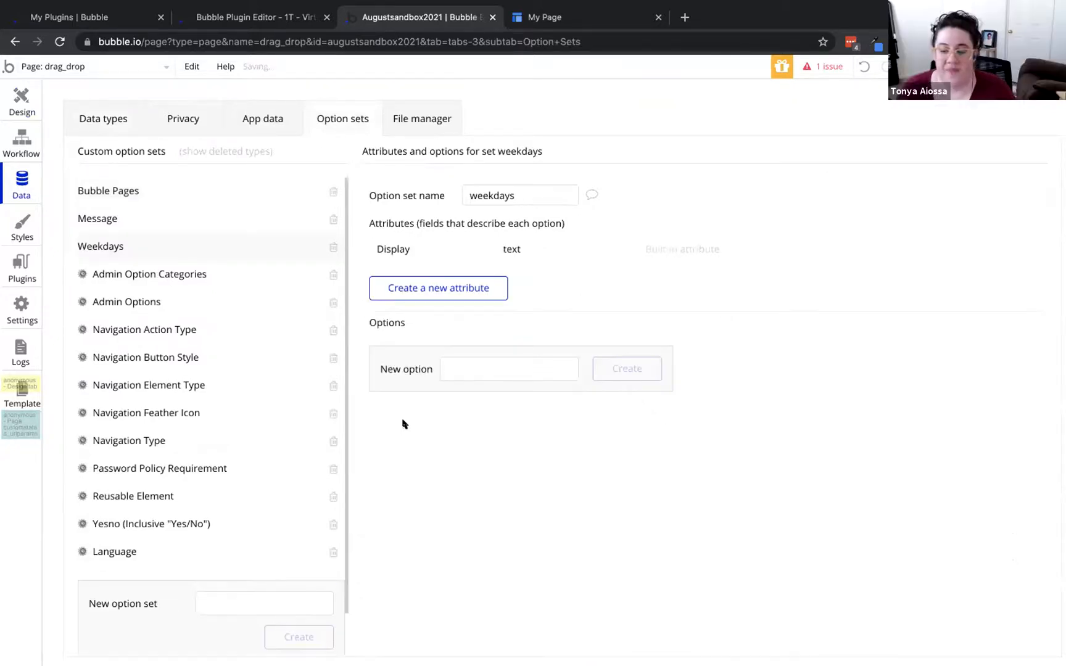
Add Monday, Tuesday and Wednesday as weekdays options and return to Design
type("Monda")
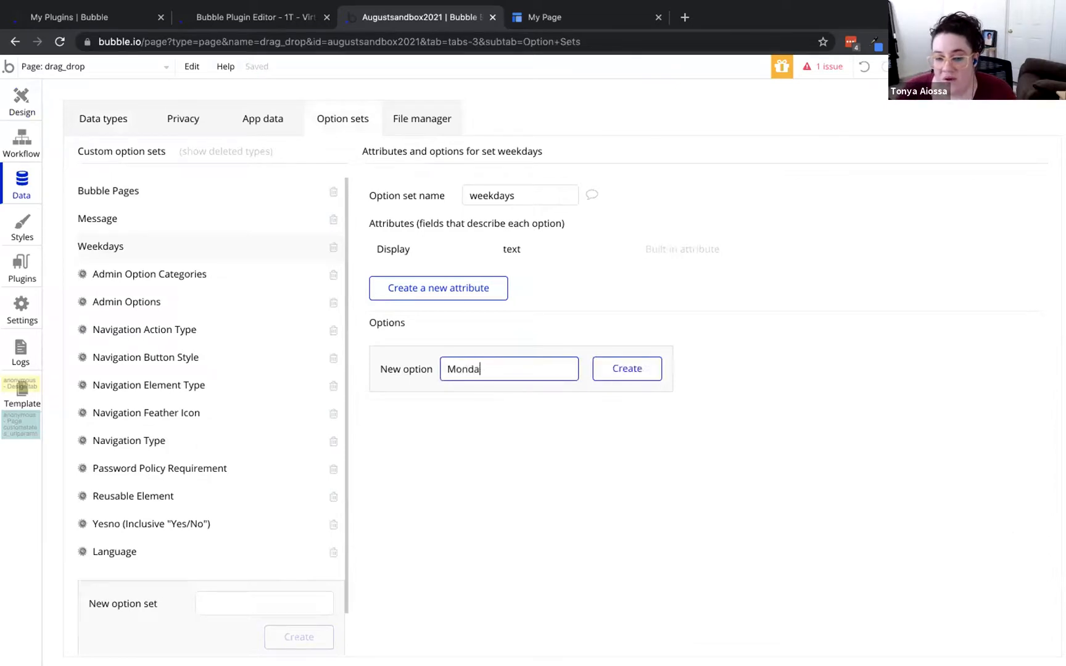
type("y")
key("Return")
type("Tuesday")
key("Return")
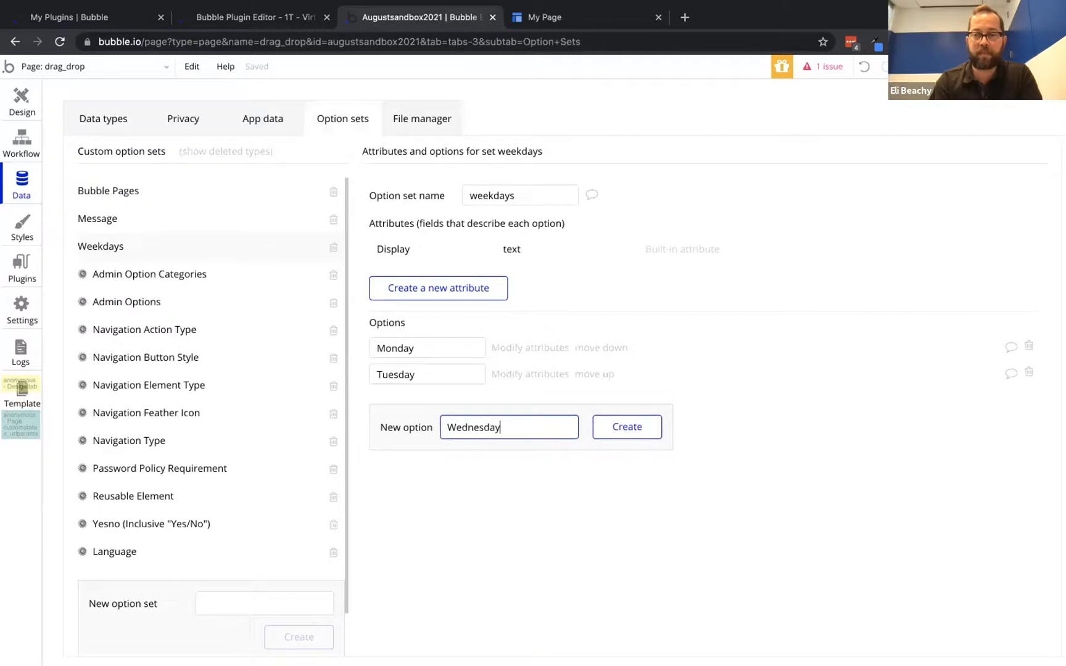
key("Return")
left_click(21, 100)
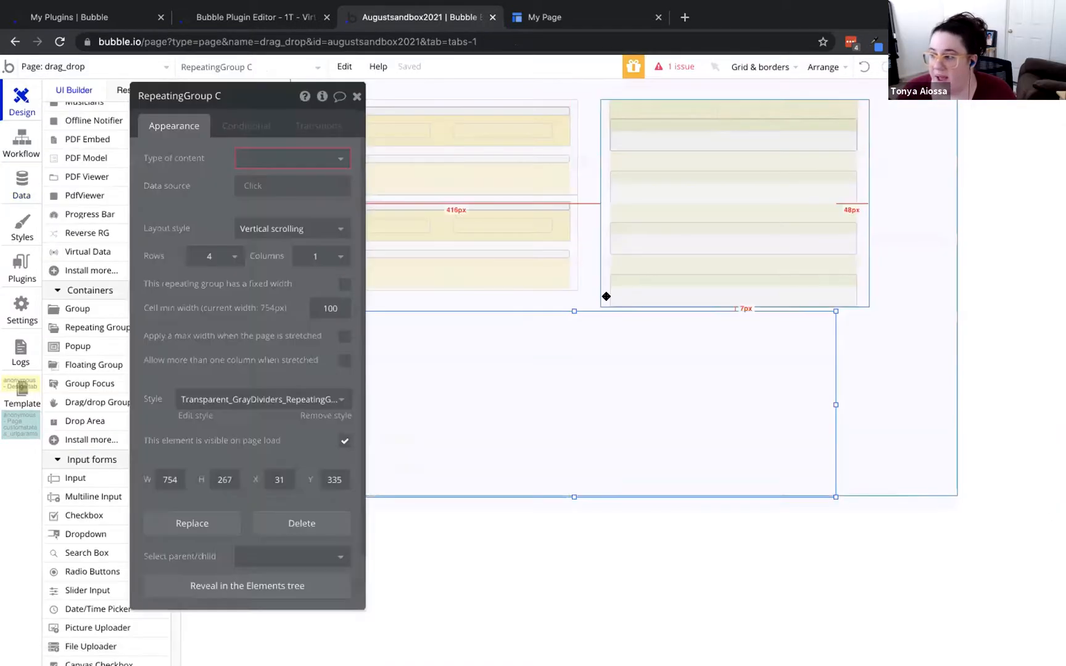
Set the repeating group's layout to Fixed number of cells with 1 row and 3 columns
left_click(290, 229)
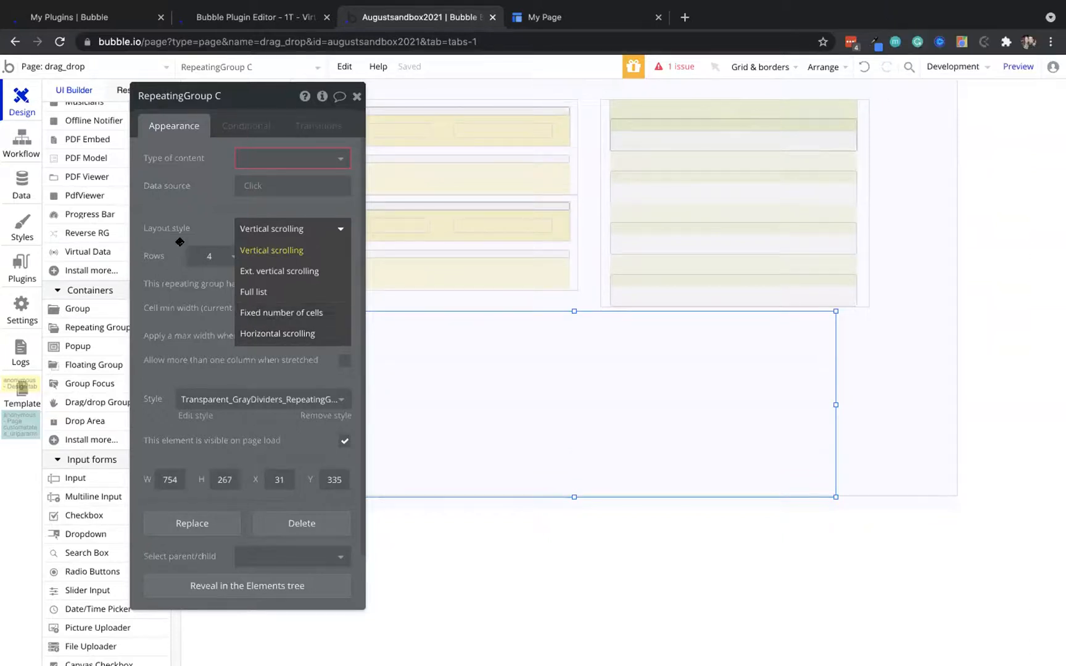
left_click(247, 311)
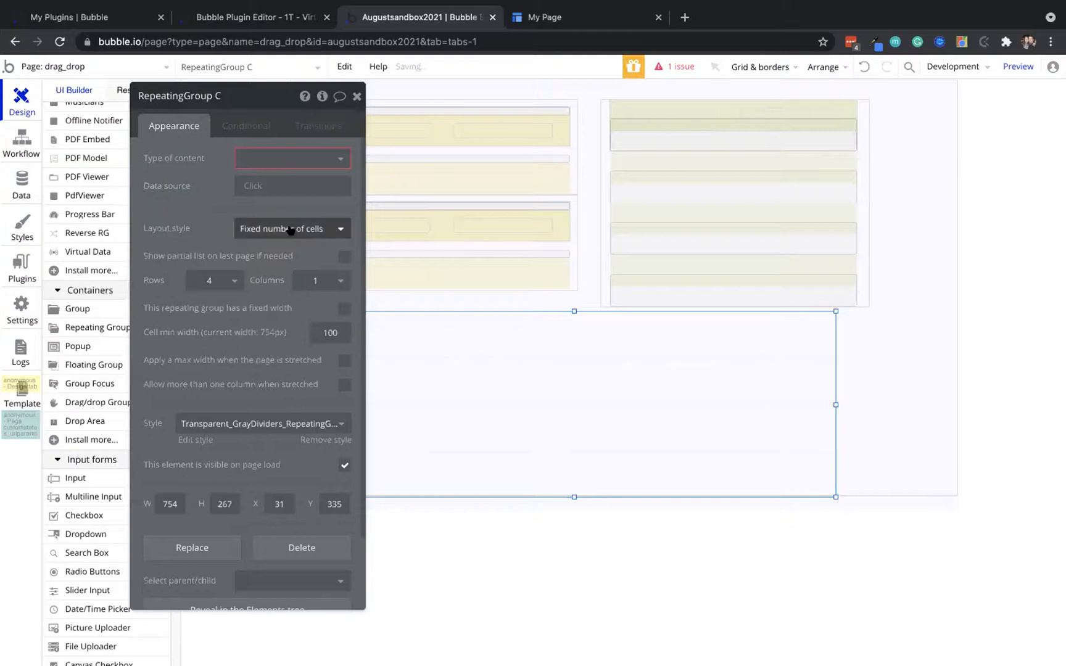
left_click(212, 281)
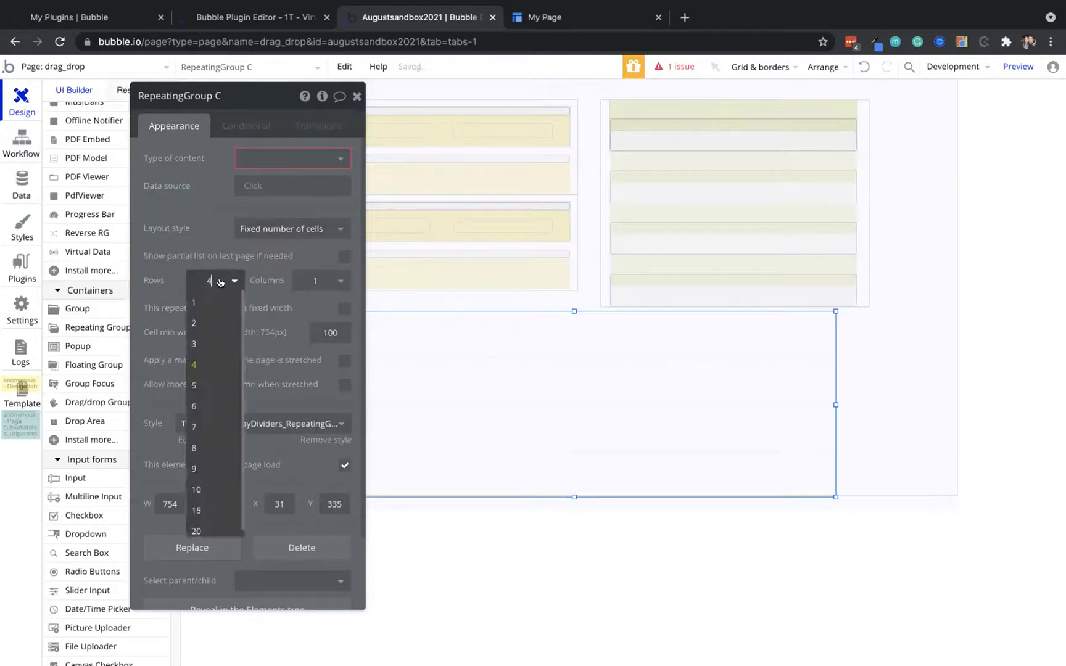
left_click(212, 302)
left_click(317, 279)
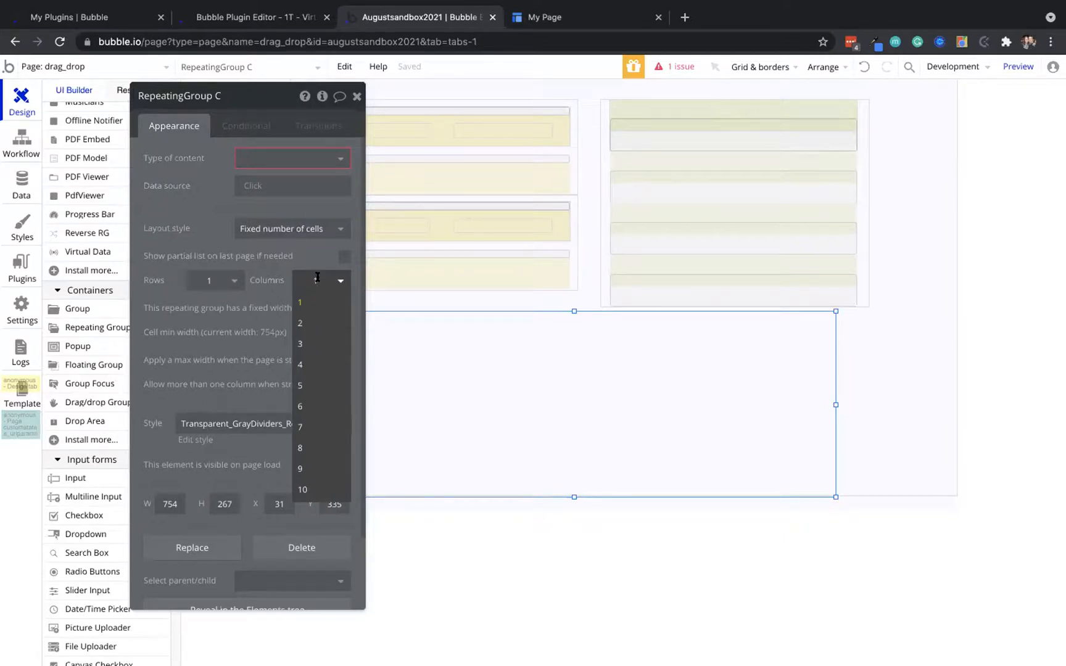
left_click(318, 346)
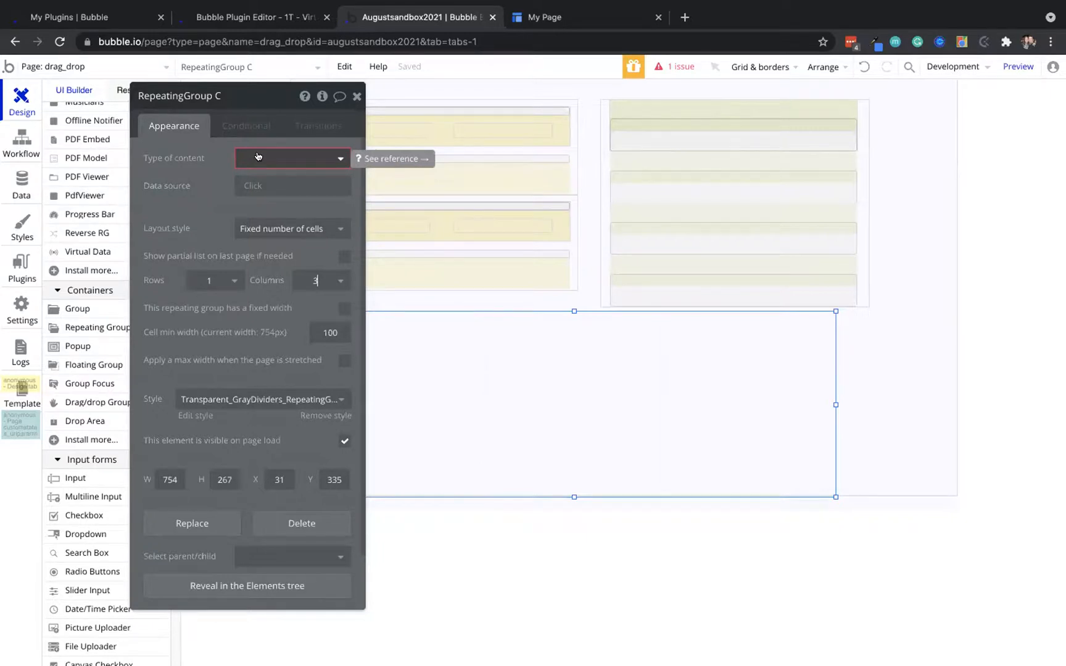
Set the group's type of content to weekdays with data source All weekdays
left_click(258, 157)
scroll(278, 281, "down", 2)
scroll(276, 285, "down", 3)
left_click(269, 294)
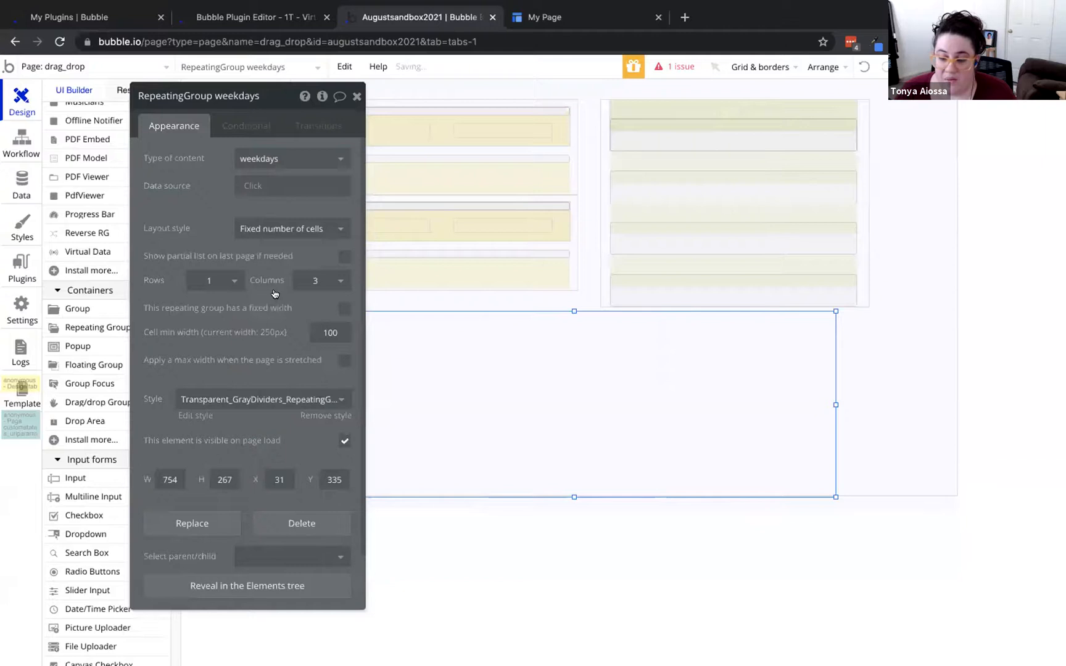
left_click(253, 192)
left_click(261, 221)
Nest the line_item list inside the weekdays group, narrow it to 406 px, and preview
left_click_drag(208, 201, 135, 208)
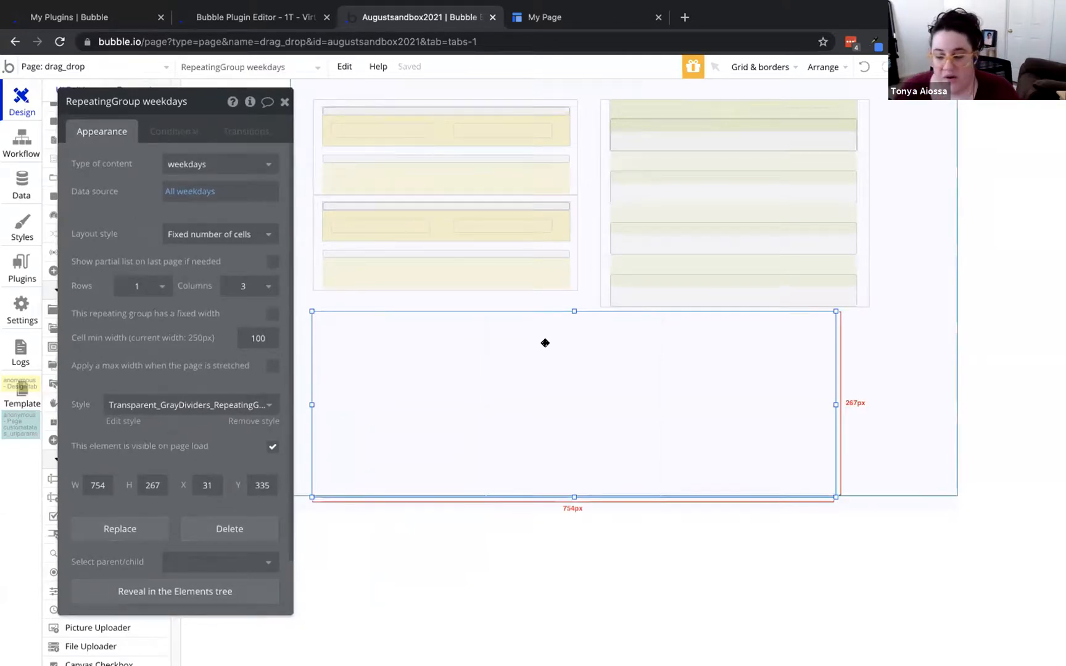
left_click_drag(567, 245, 580, 322)
left_click(706, 350)
left_click_drag(832, 405, 594, 404)
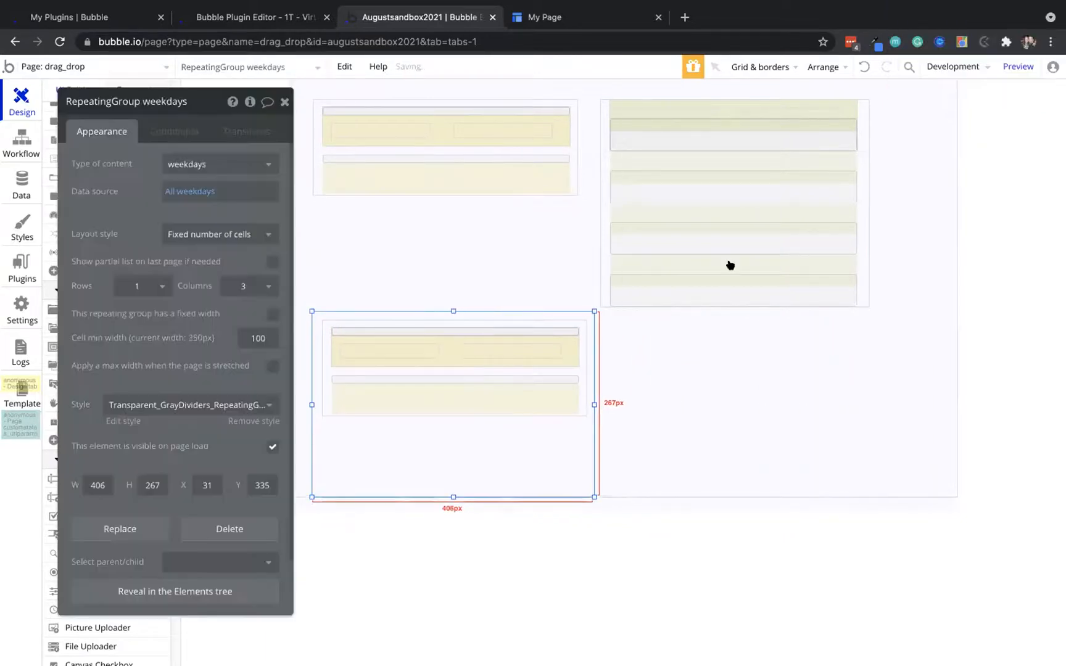
left_click(1012, 65)
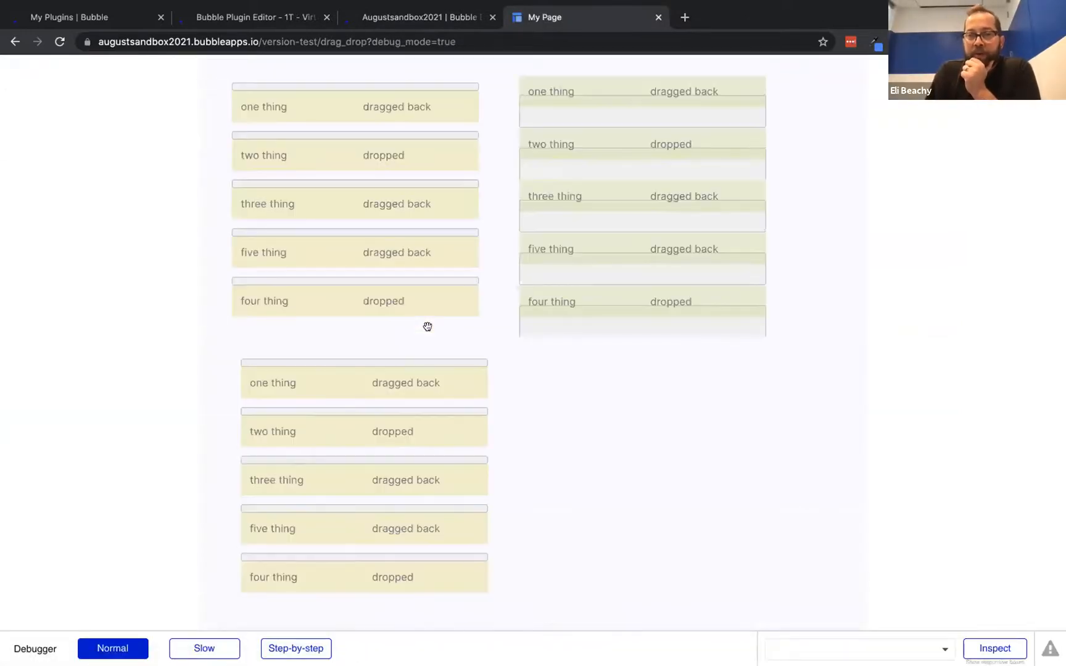
Back in the editor, widen the weekdays grid and move it to the page's left edge
scroll(586, 372, "down", 4)
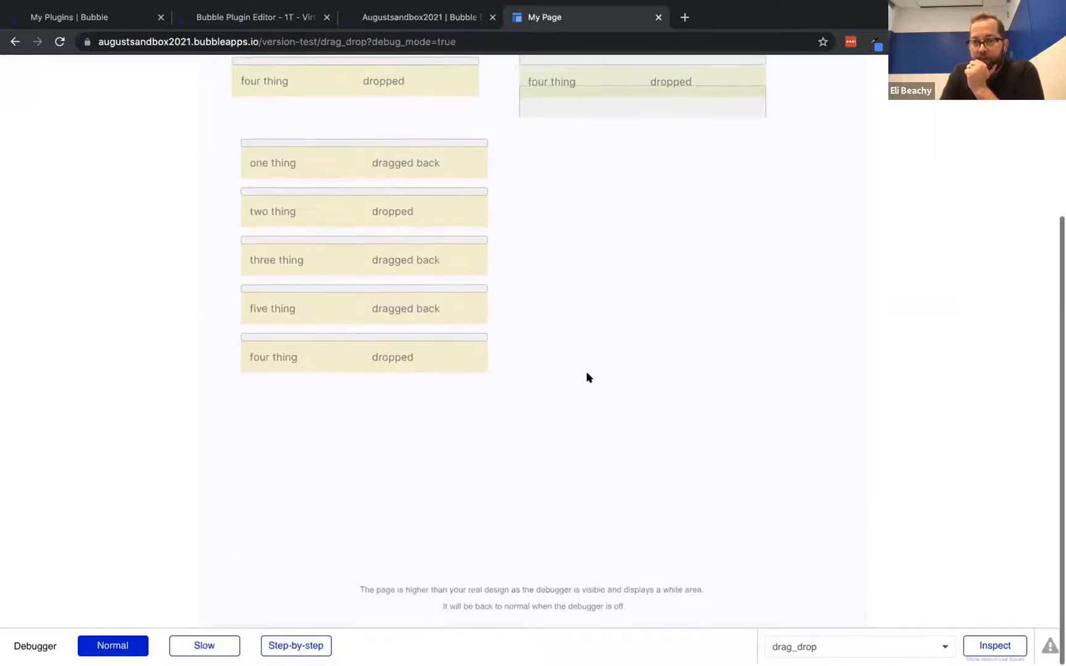
scroll(586, 378, "up", 2)
left_click(440, 18)
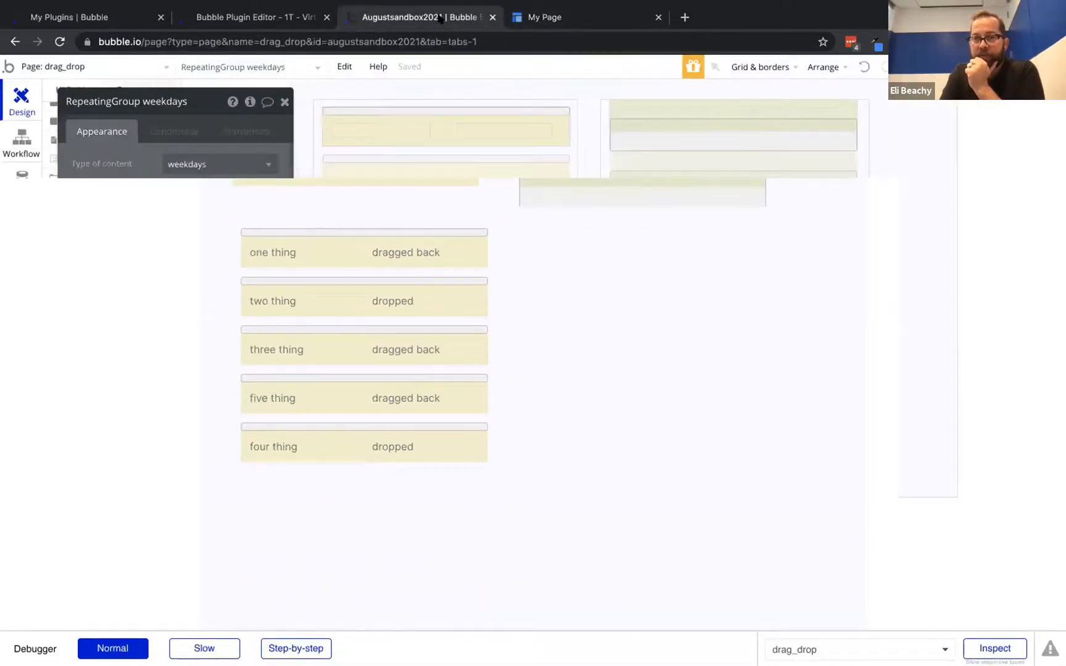
left_click_drag(595, 402, 962, 398)
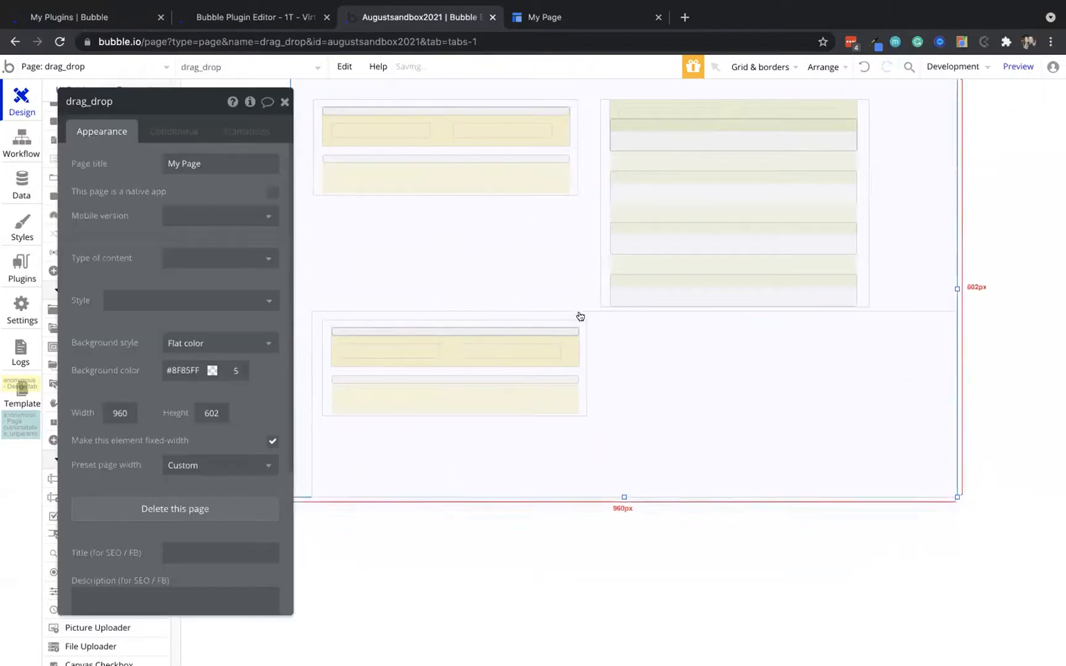
mouse_move(580, 325)
left_mouse_down()
mouse_move(619, 374)
mouse_move(572, 319)
left_mouse_up()
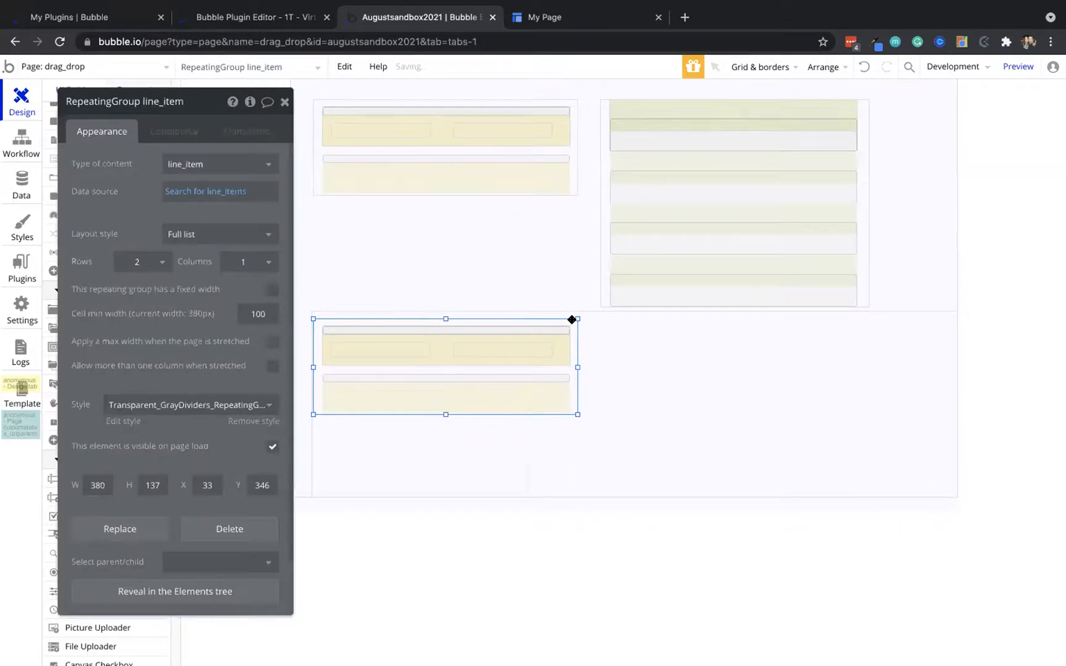
left_click(691, 370)
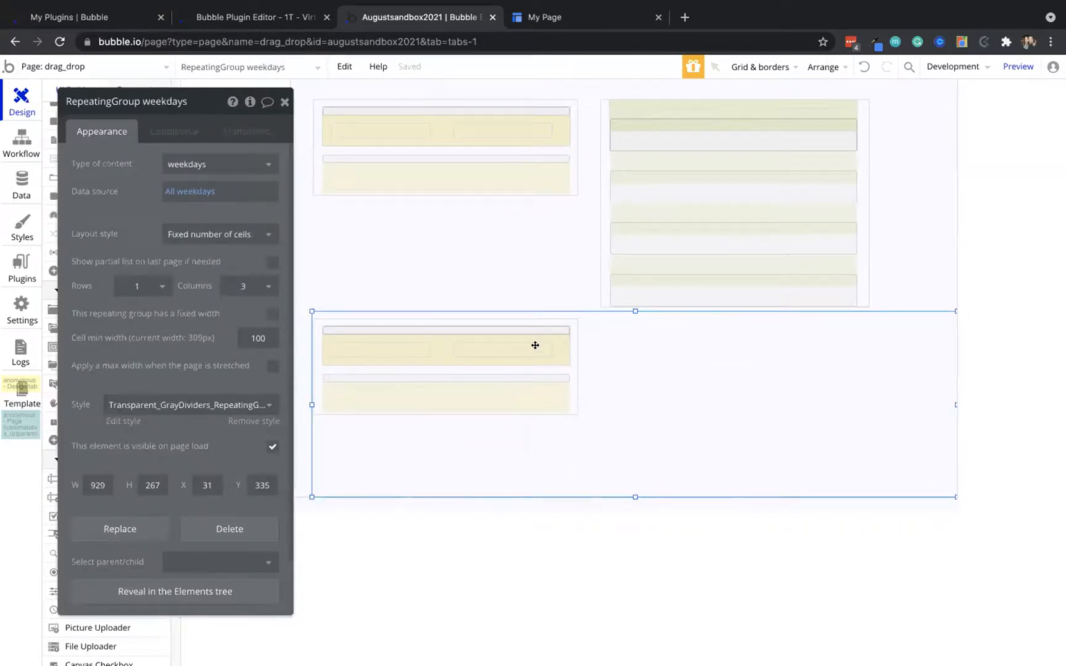
left_click_drag(638, 395, 602, 395)
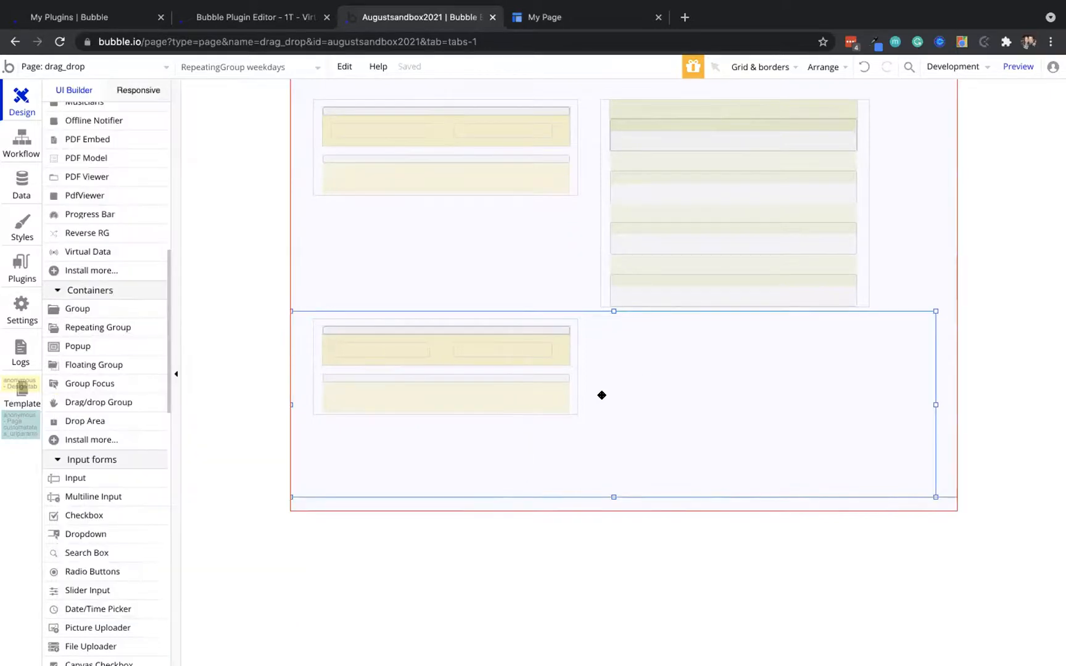
Nudge the row's status text left and narrow the drag/drop row group
left_click(561, 328)
left_click(525, 352)
key("Left")
key("Left")
key("Left")
key("Left")
key("Left")
key("Left")
key("Left")
key("Left")
key("Left")
key("Left")
key("Left")
key("Left")
key("Left")
key("Left")
key("Left")
key("Left")
key("Left")
key("Left")
key("Left")
key("Left")
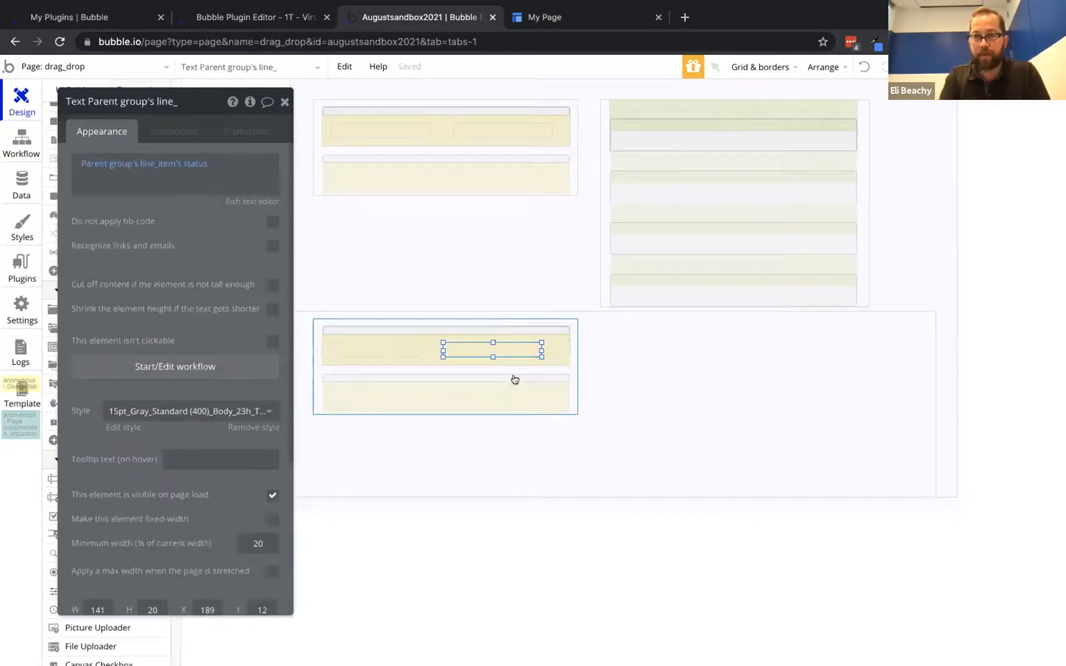
left_click(538, 352)
key("Escape")
left_click_drag(540, 347, 515, 329)
left_click(540, 327)
Resize the line_item repeating group to 294 wide, shifted slightly left, and view the live preview
left_click(574, 364)
left_click_drag(575, 364, 514, 364)
mouse_move(491, 319)
left_mouse_down()
mouse_move(508, 318)
mouse_move(478, 318)
left_mouse_up()
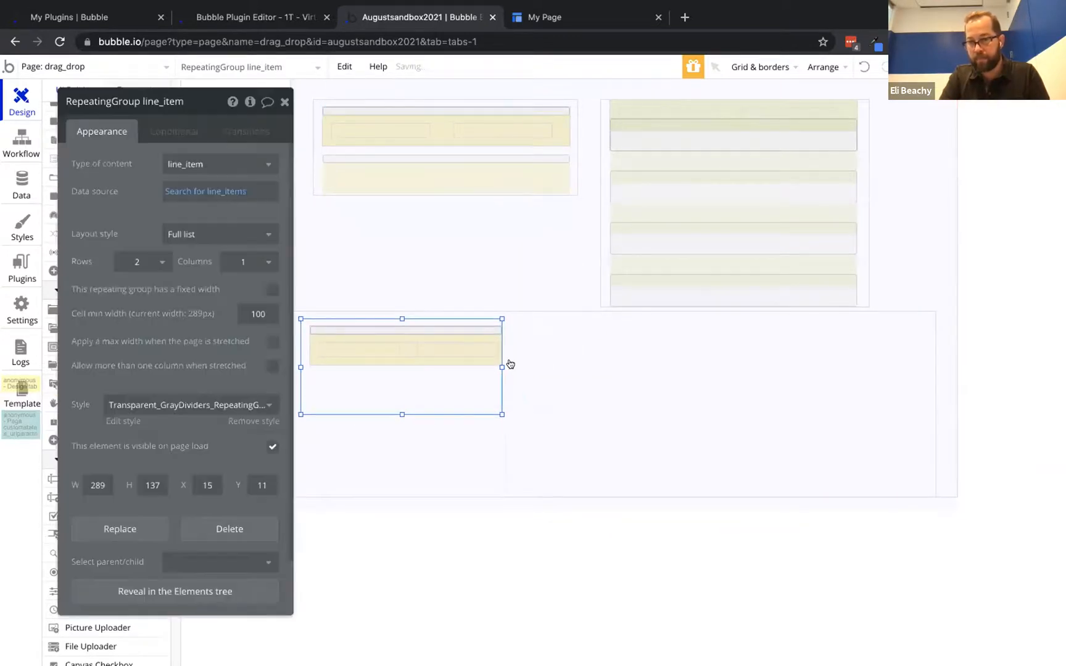
left_click(500, 363)
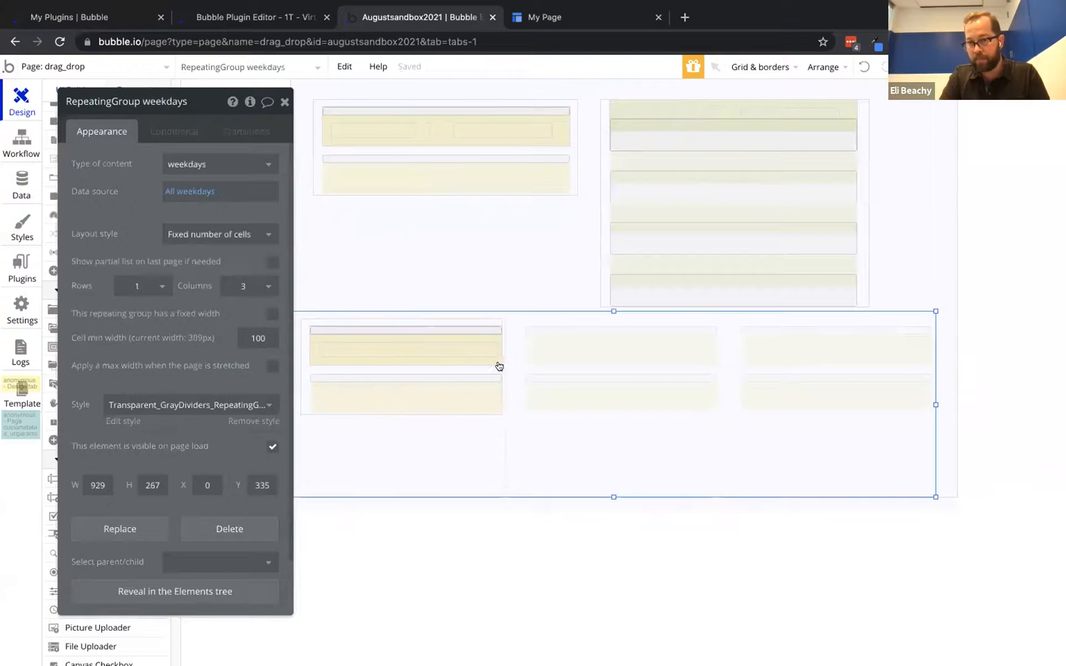
left_click(490, 320)
left_click_drag(502, 367, 507, 369)
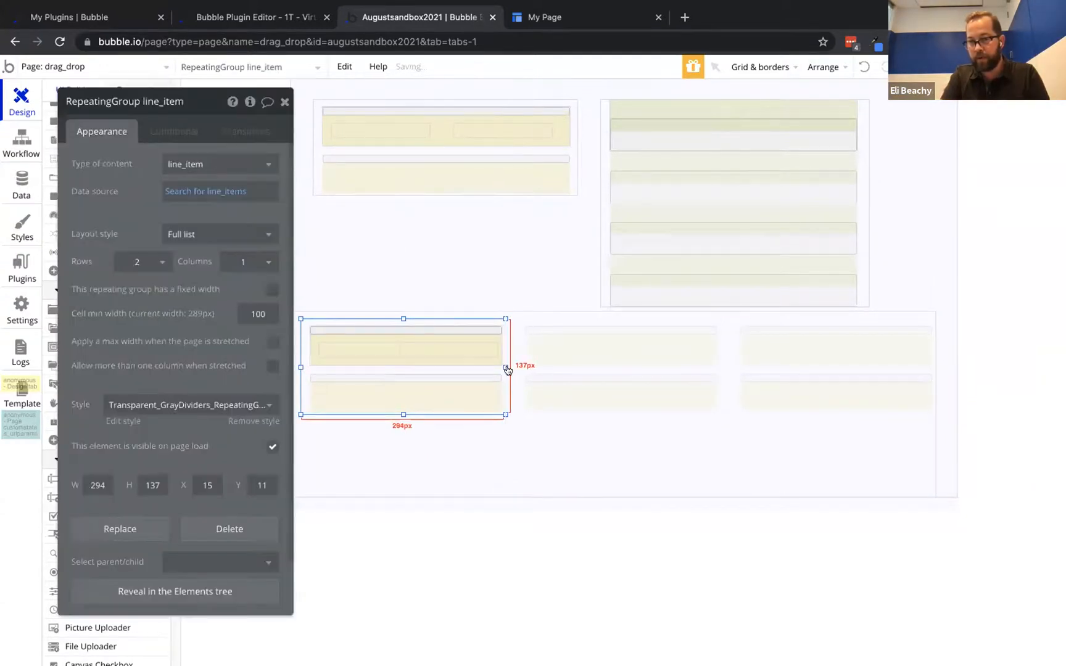
left_click(545, 18)
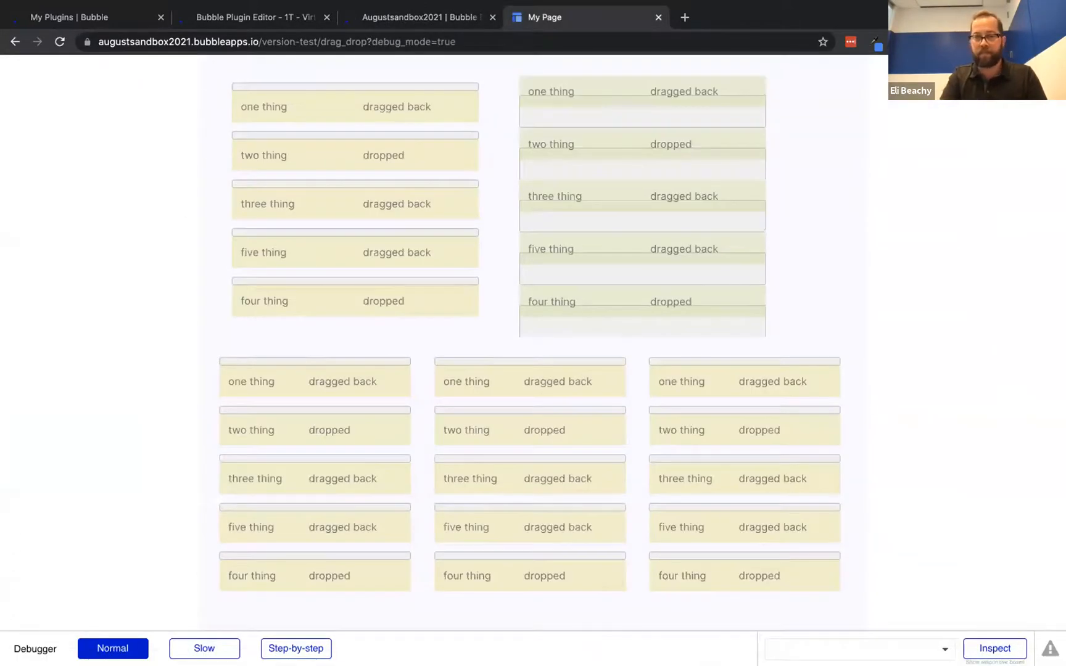
Test dragging 'one thing' to the middle column, then select DropArea line_item back's workflows
left_click_drag(446, 380, 519, 364)
left_click_drag(414, 373, 516, 362)
left_click(417, 18)
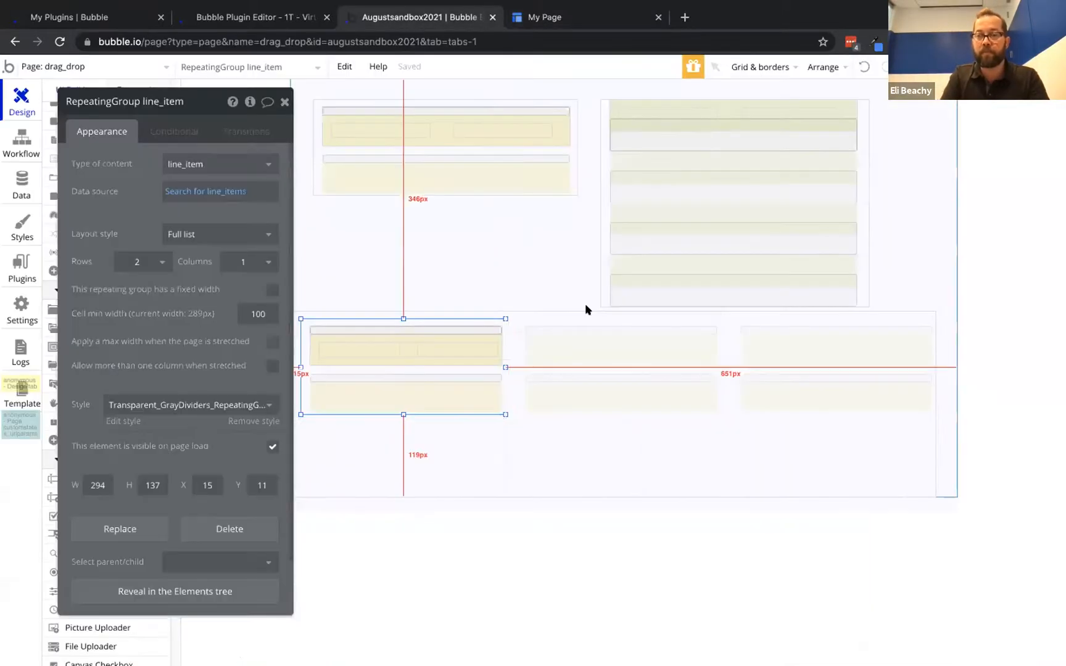
left_click(474, 328)
left_click_drag(124, 174, 253, 165)
left_click(17, 141)
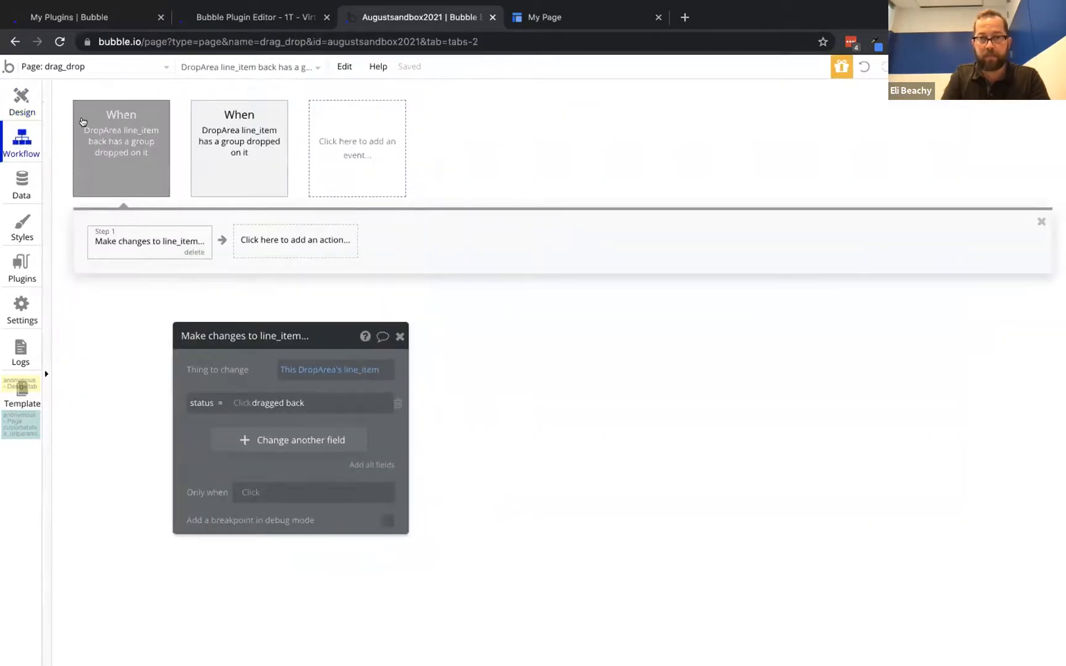
Check the drop area's element name in the page design
left_click(20, 111)
left_click(302, 331)
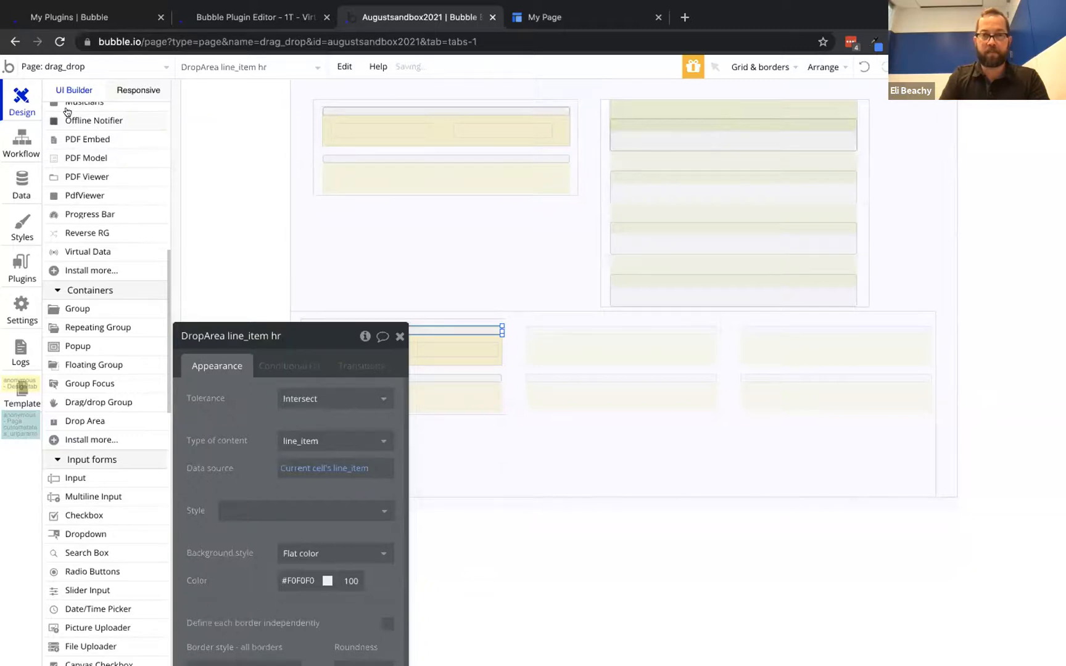
left_click(15, 140)
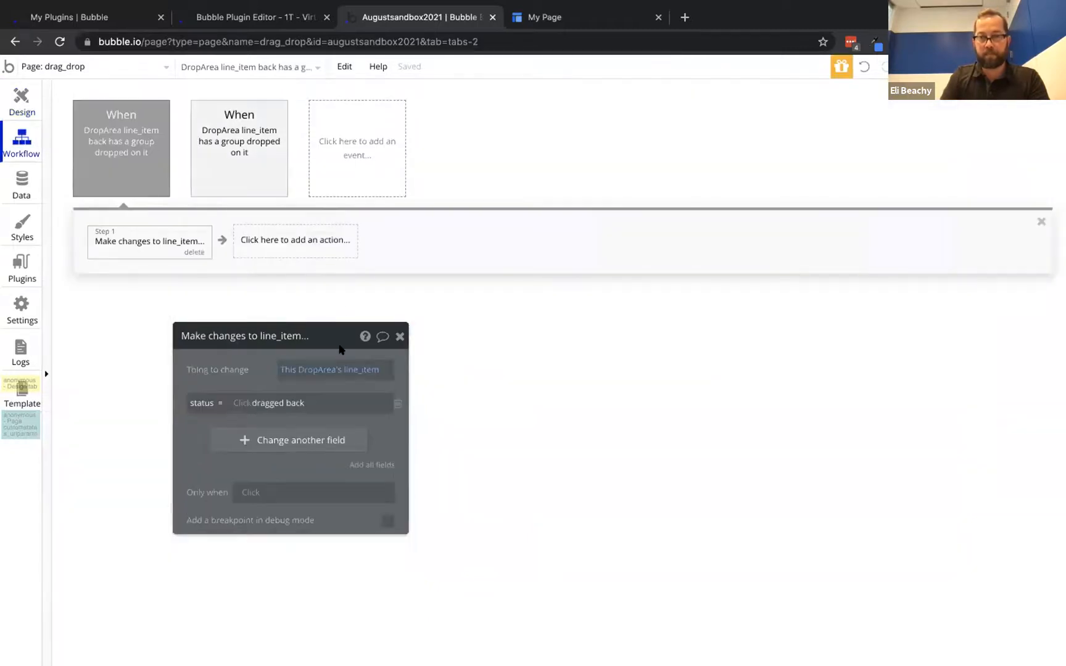
Add a 'group dropped on drop area' event for DropArea line_item hr with type line_item
left_click(346, 156)
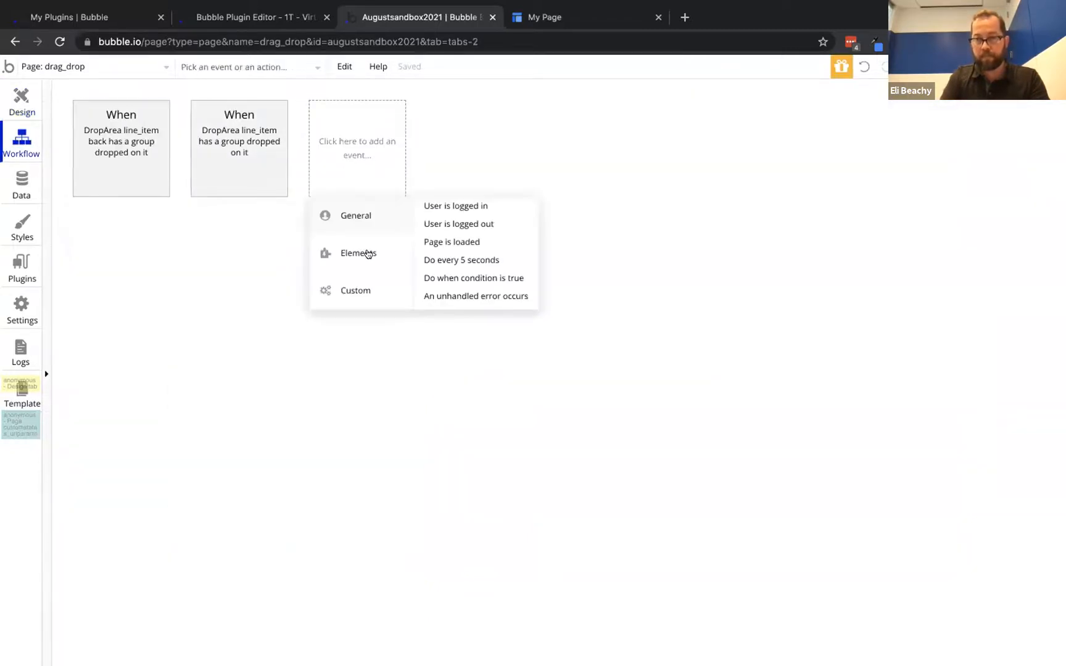
mouse_move(388, 258)
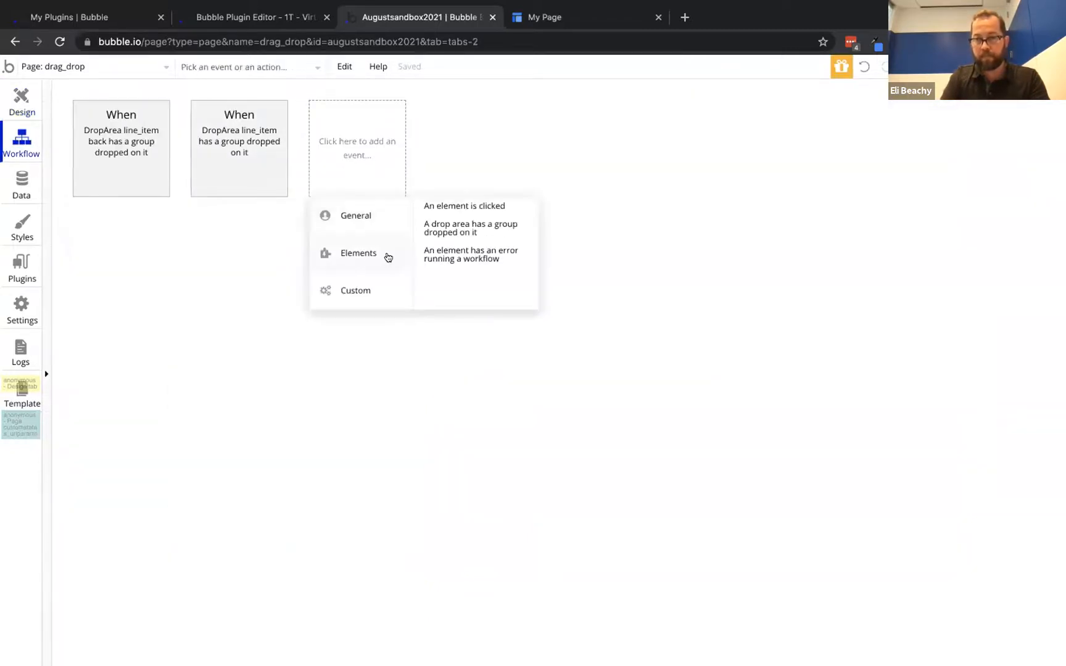
left_click(445, 228)
left_click(294, 368)
left_click(319, 436)
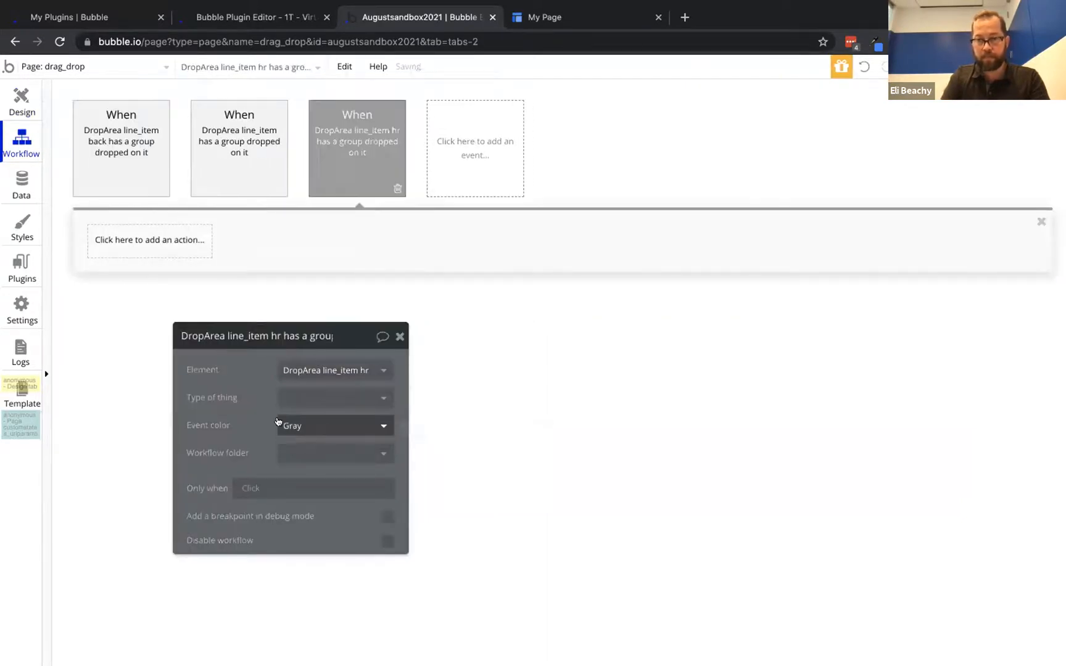
left_click(306, 396)
scroll(346, 545, "down", 2)
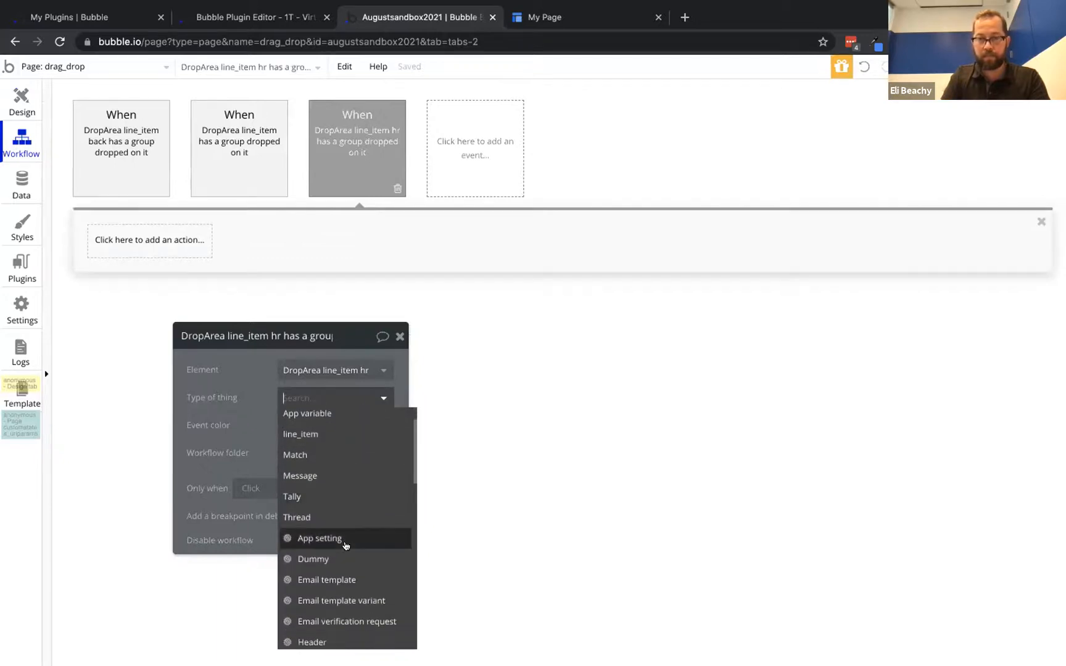
type("s")
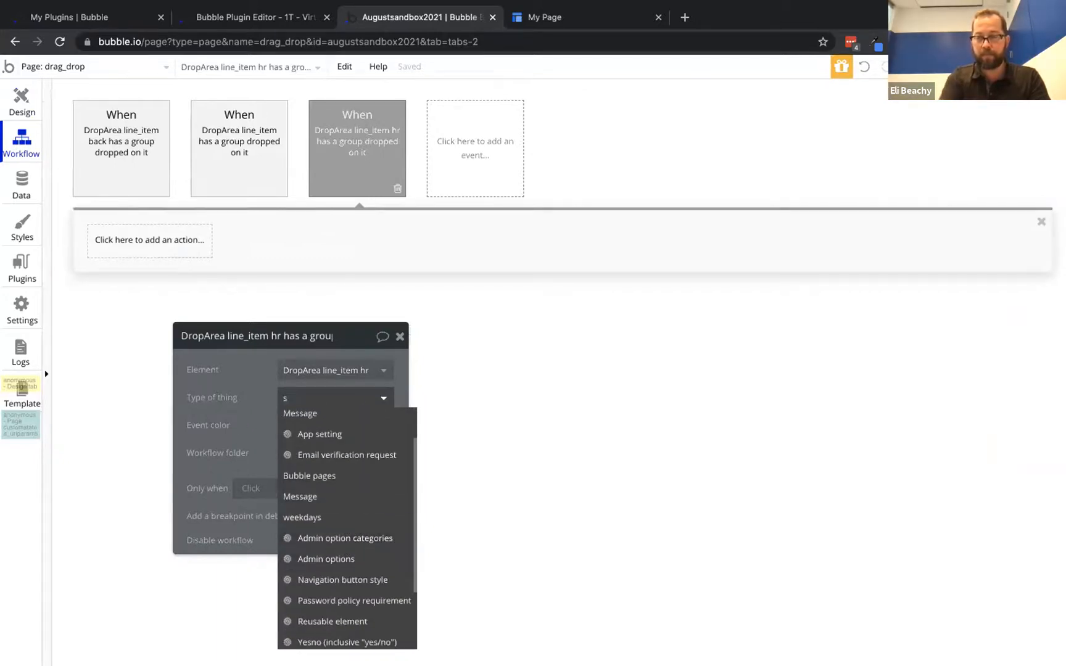
key("BackSpace")
type("li")
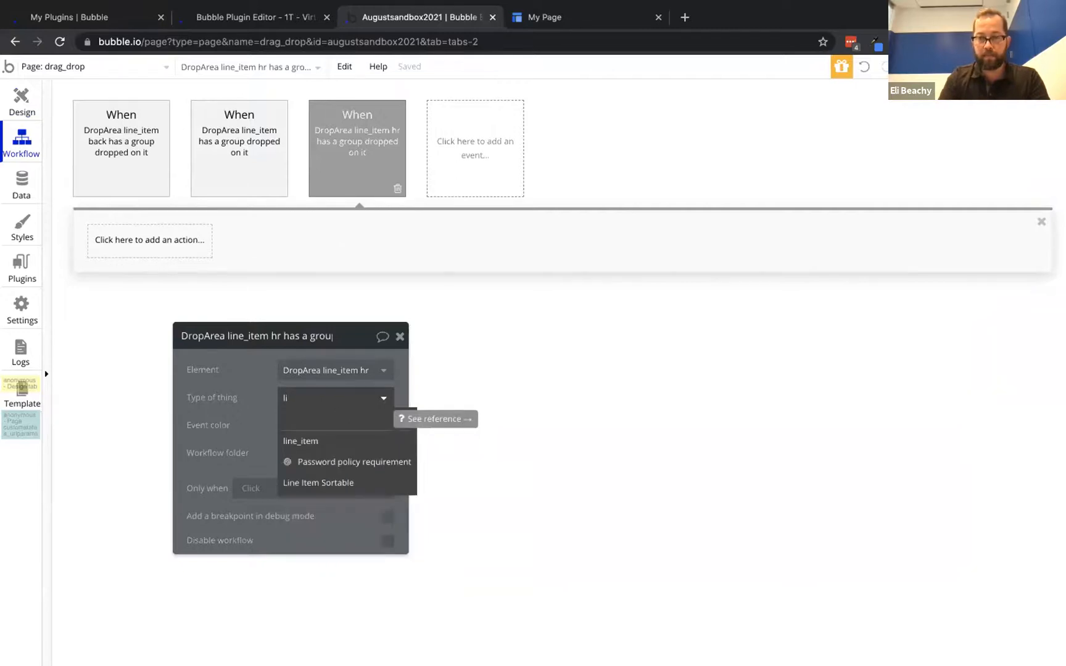
left_click(302, 441)
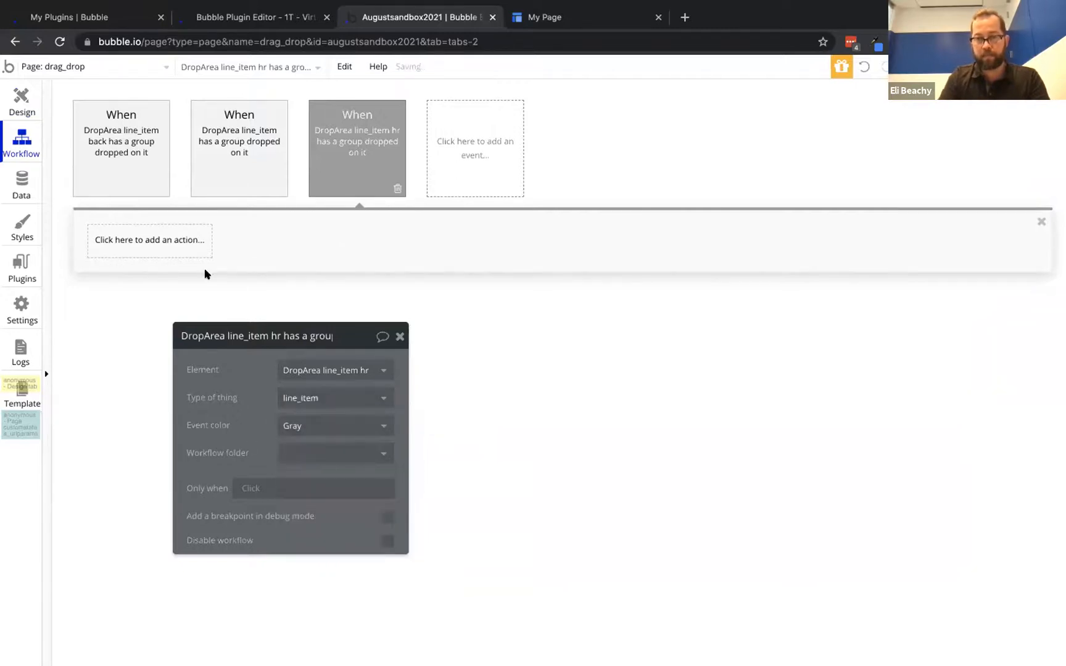
Copy Step 1 from the second drop event and paste it into the new event
left_click(158, 242)
mouse_move(158, 321)
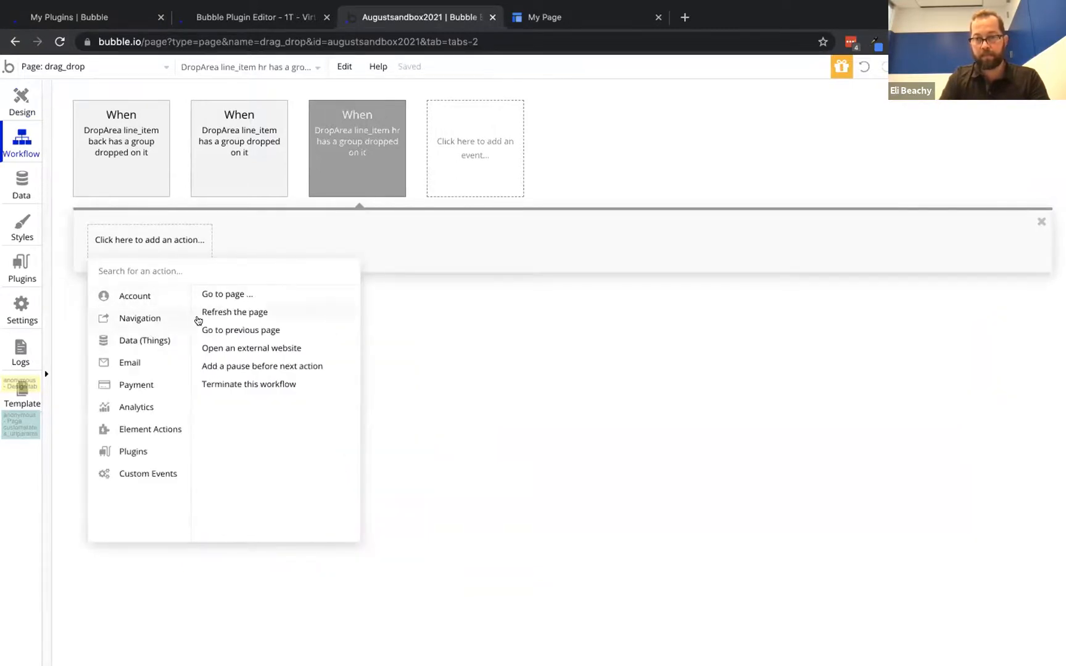
mouse_move(178, 338)
left_click(242, 117)
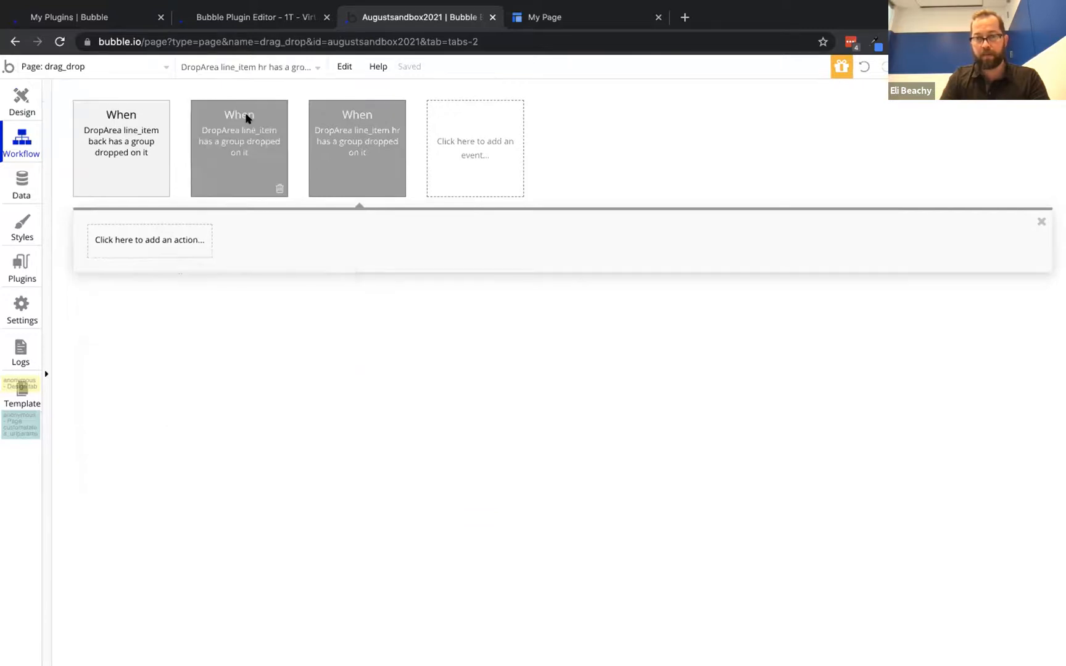
right_click(136, 238)
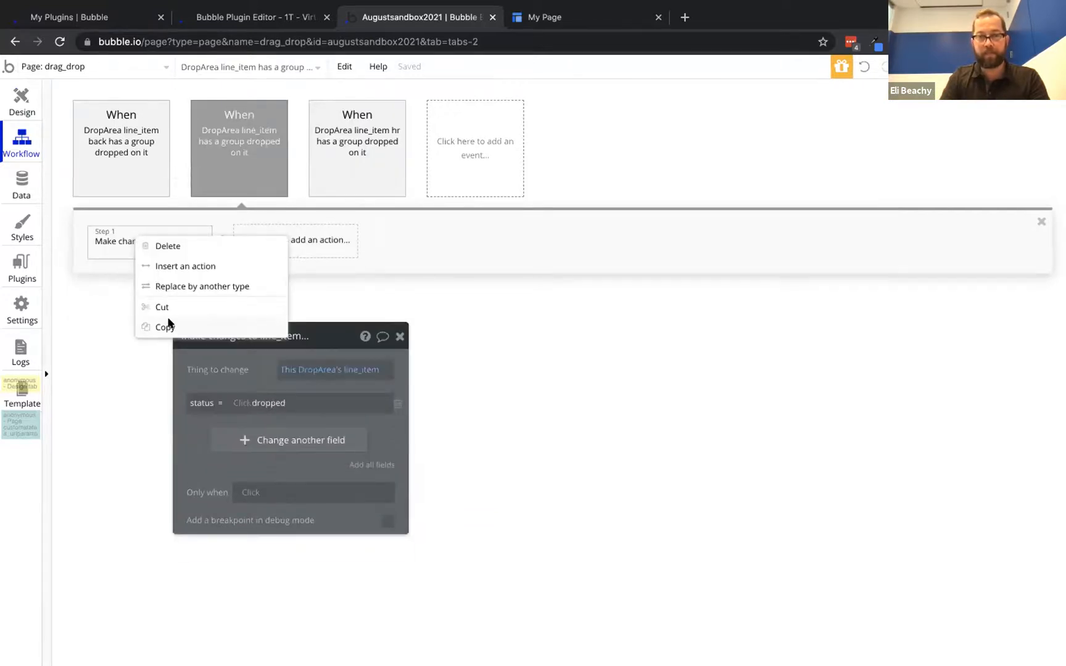
left_click(166, 325)
left_click(315, 161)
right_click(155, 244)
left_click(186, 255)
Delete 'dropped' from the pasted step's status value
double_click(271, 401)
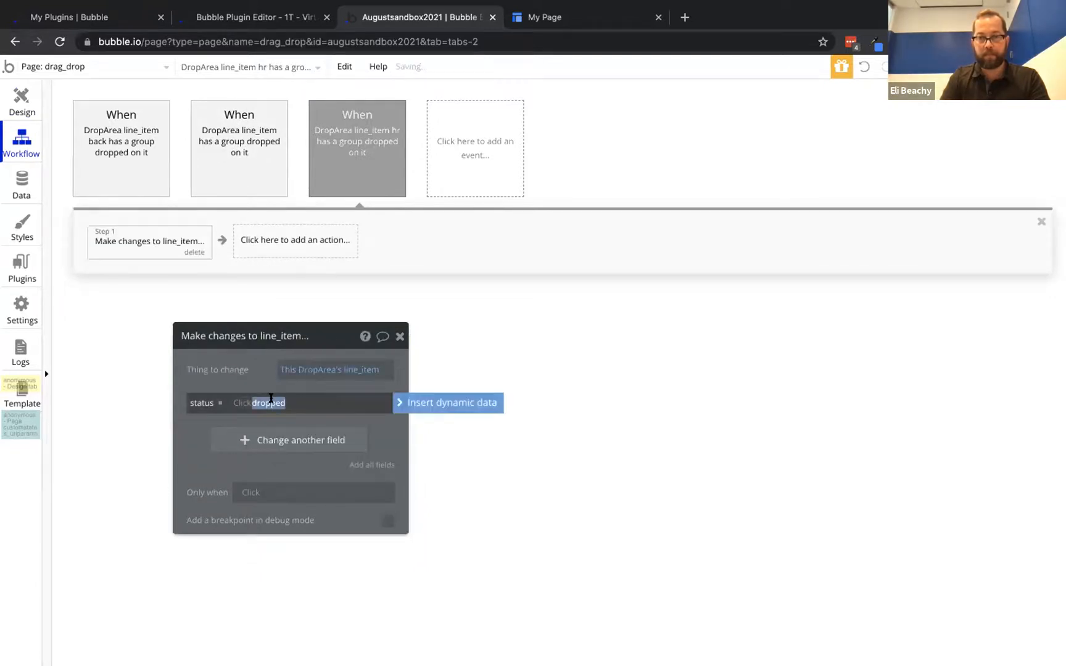
key("BackSpace")
left_click(242, 401)
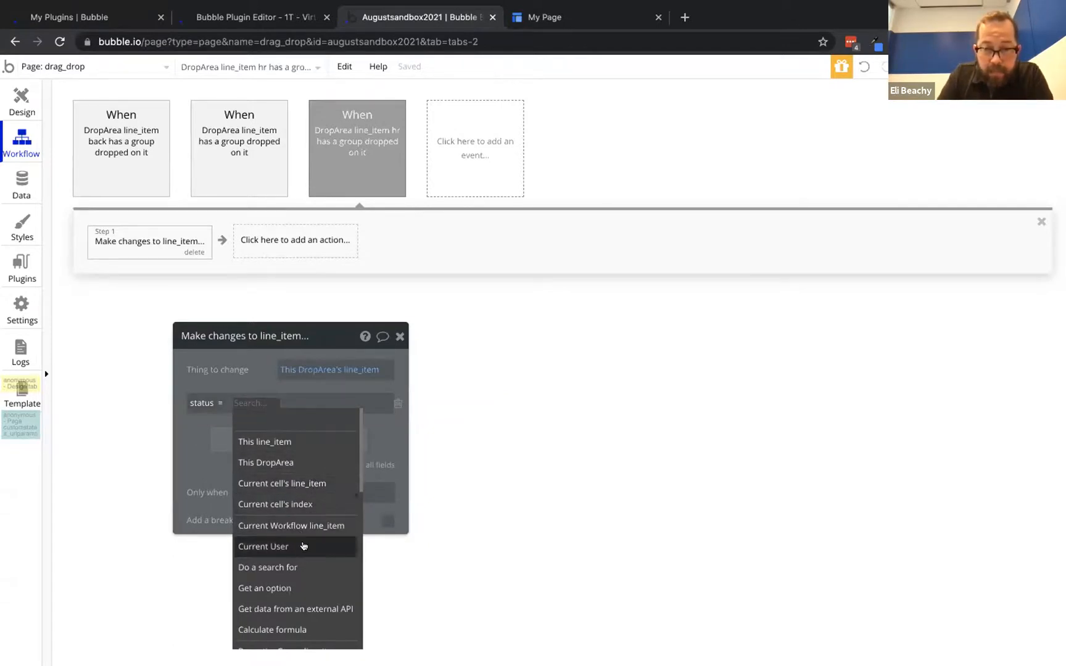
scroll(300, 514, "down", 1)
scroll(301, 514, "up", 1)
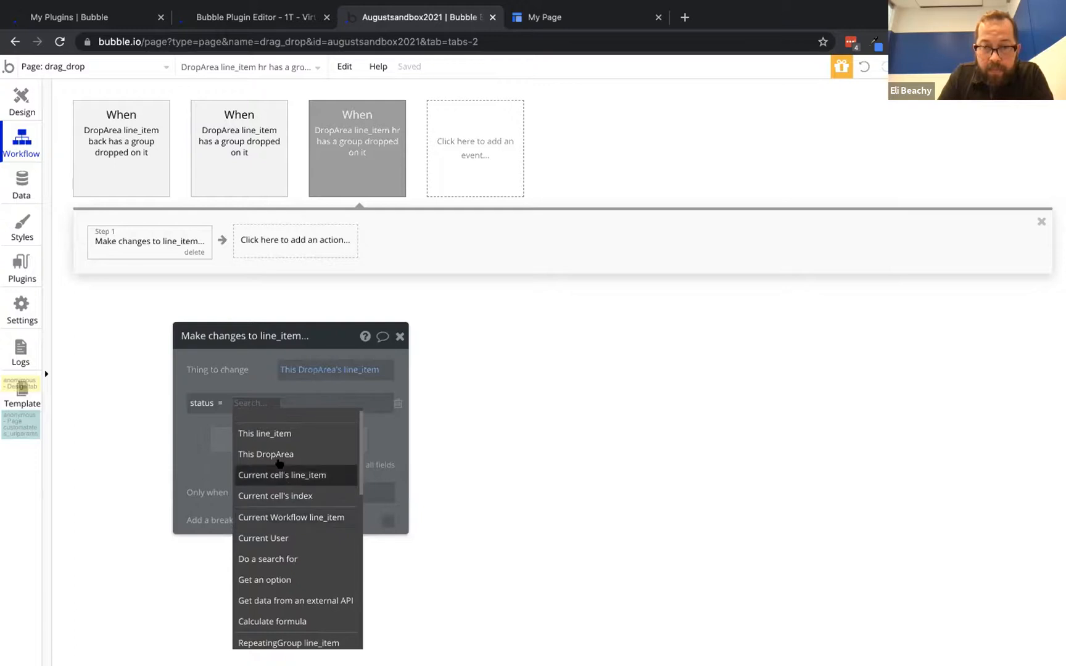
left_click(21, 100)
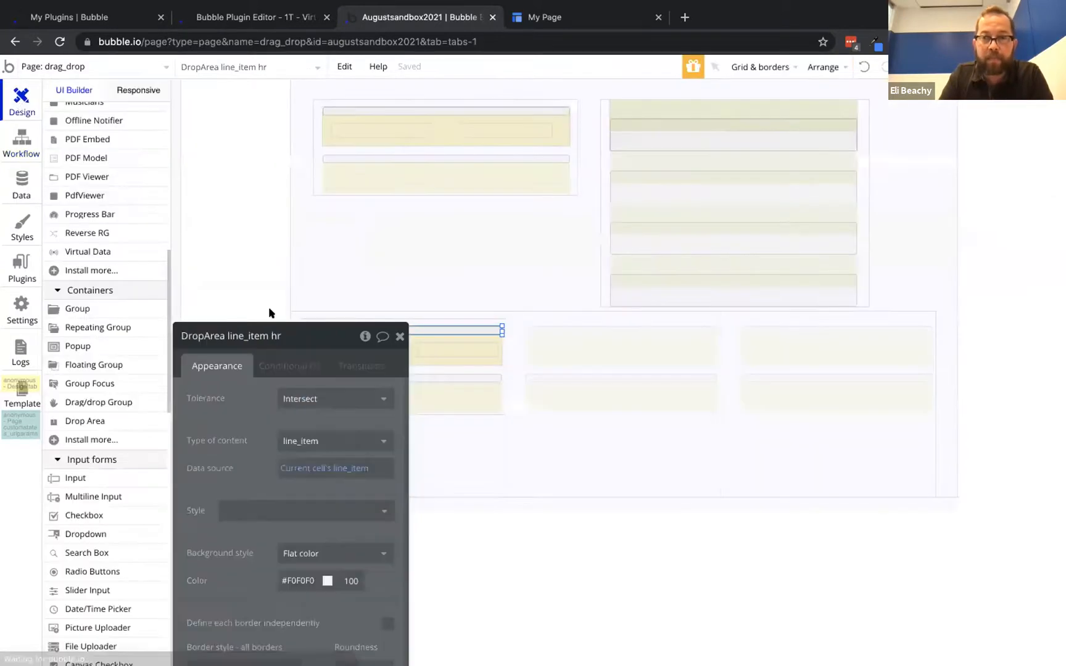
Place a new group inside the list cell and size it to 4 × 4
left_click(74, 309)
left_click(301, 318)
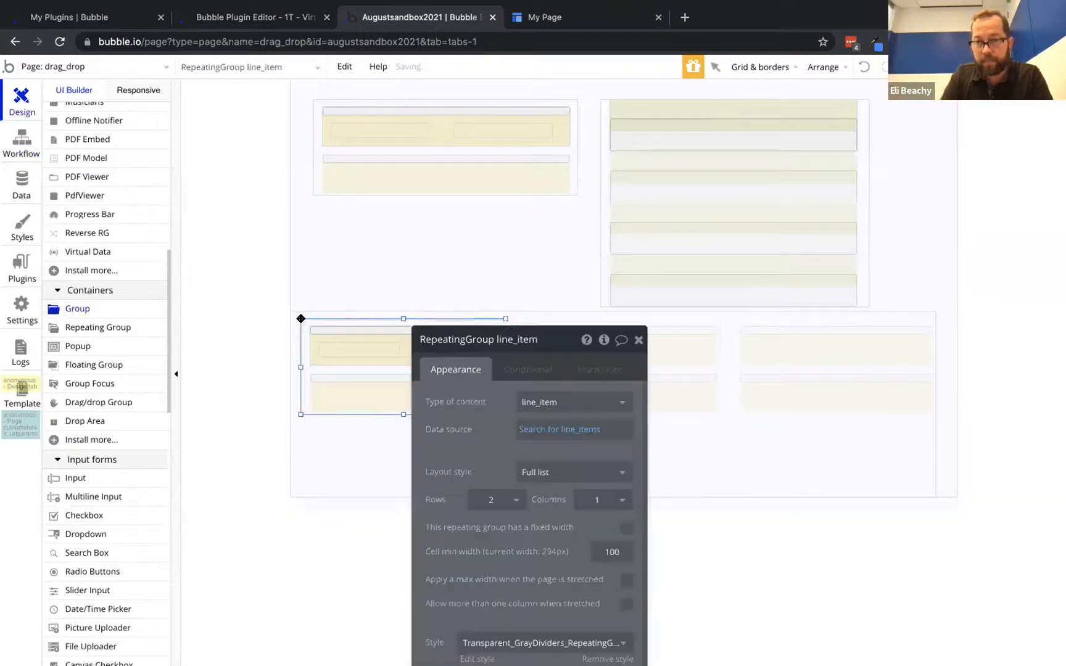
scroll(492, 487, "down", 5)
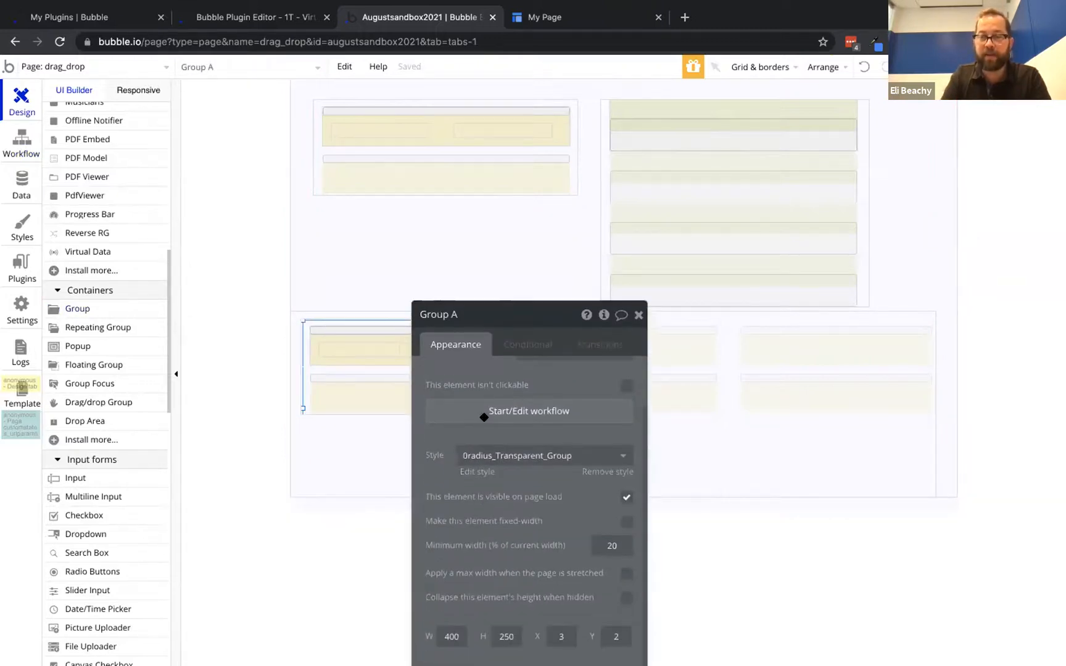
double_click(451, 505)
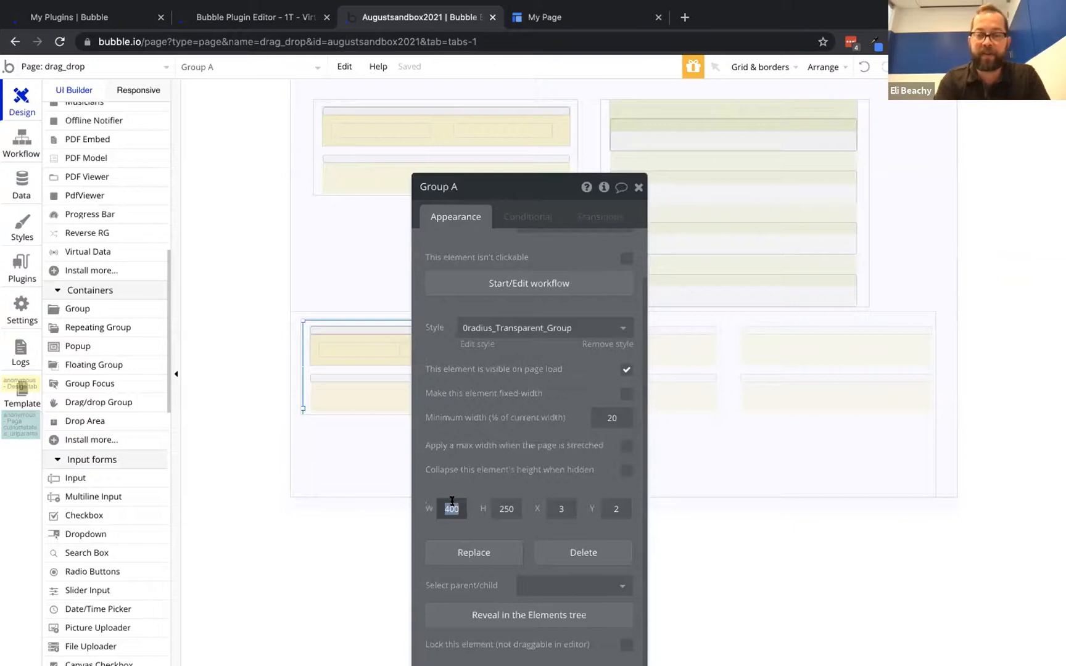
type("4")
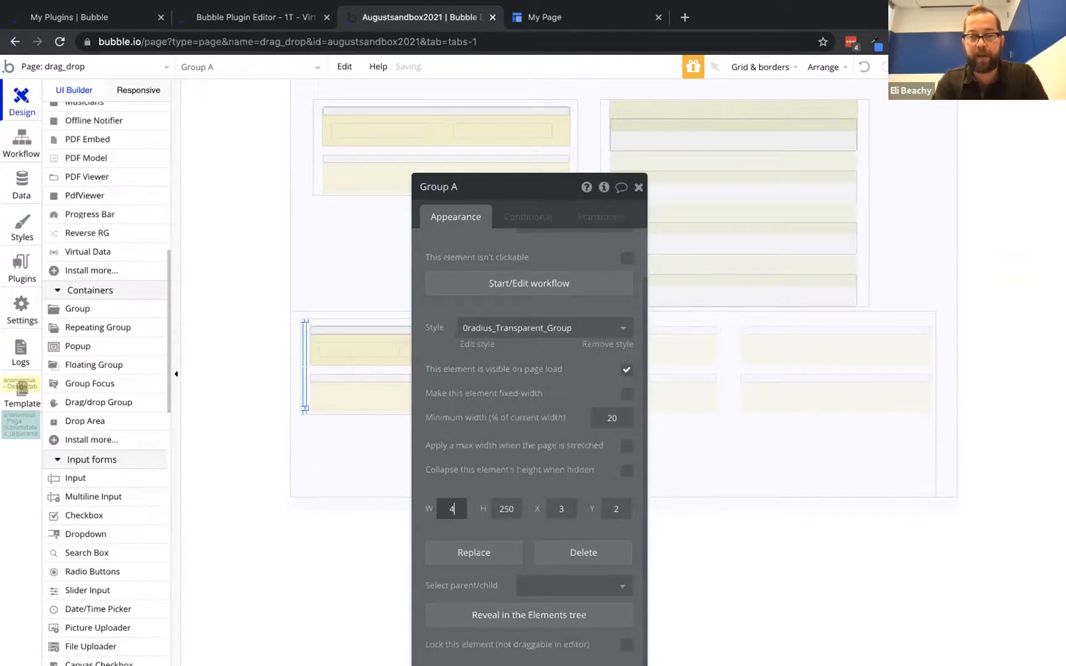
key("Tab")
type("4")
key("Tab")
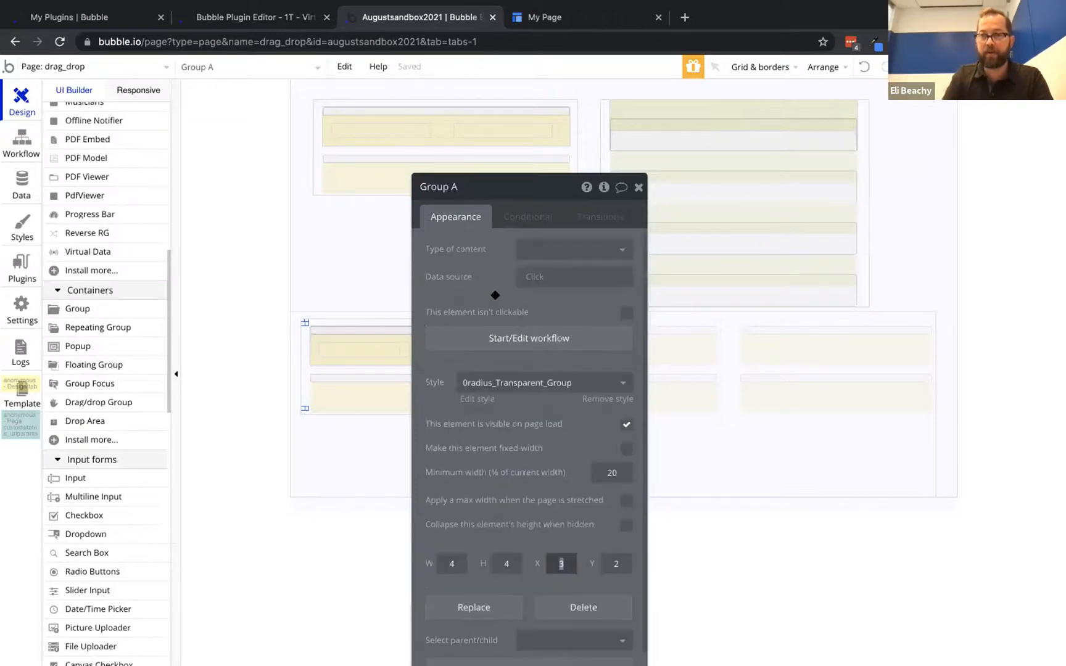
Rename the group varWeekday, with type weekdays and source Current cell's weekdays, and resize it
left_click(471, 187)
type("var")
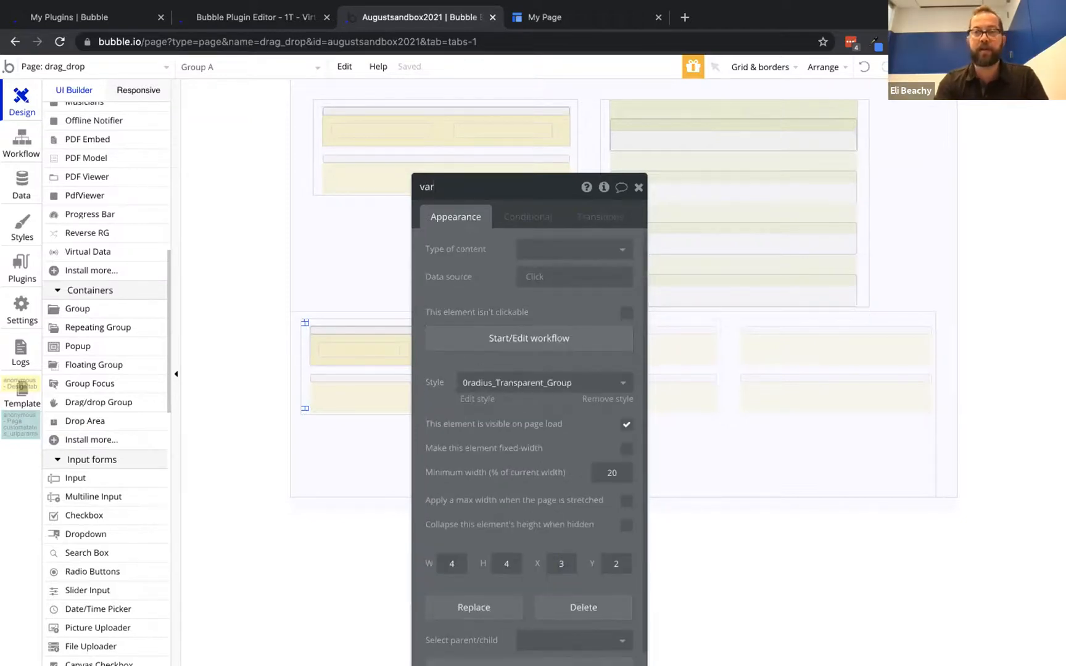
type("Weekday")
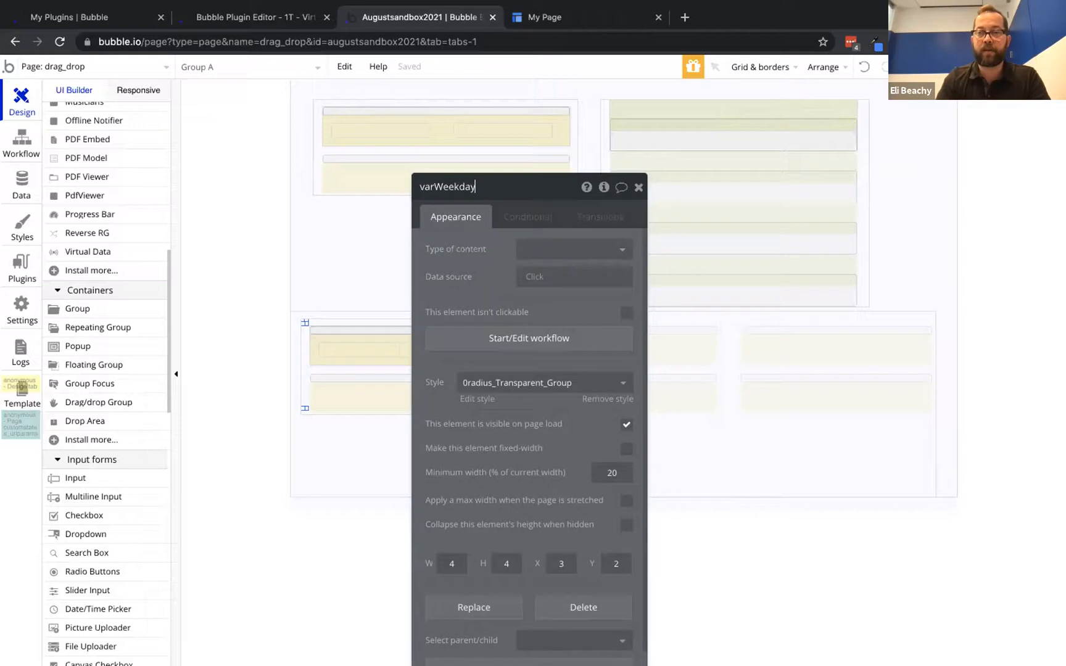
left_click(565, 250)
type("wee")
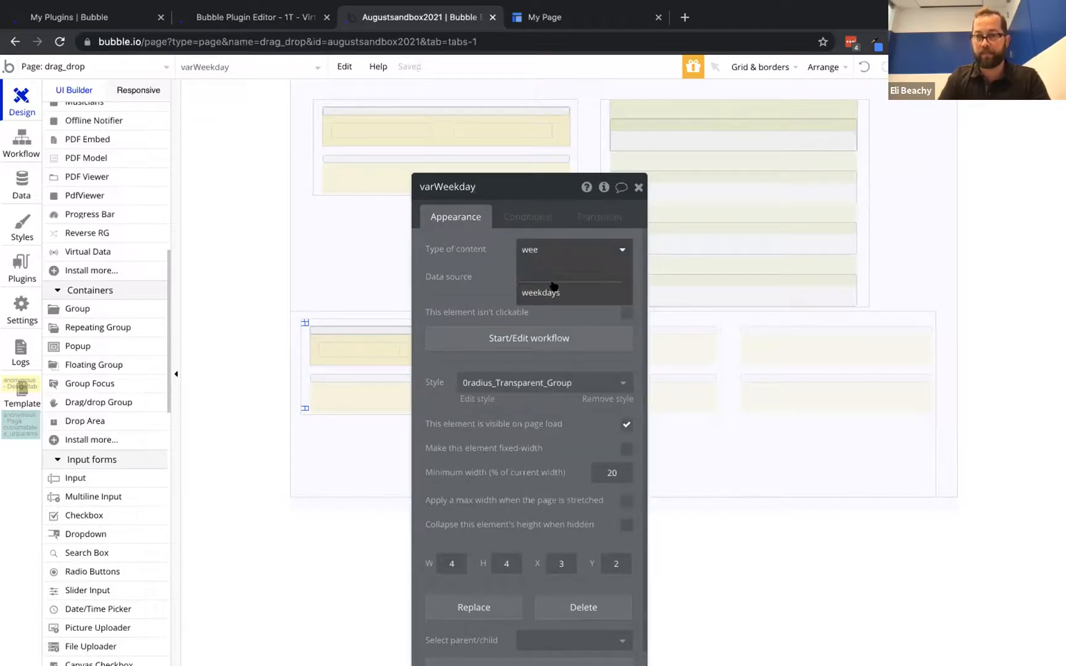
left_click(555, 290)
left_click(556, 276)
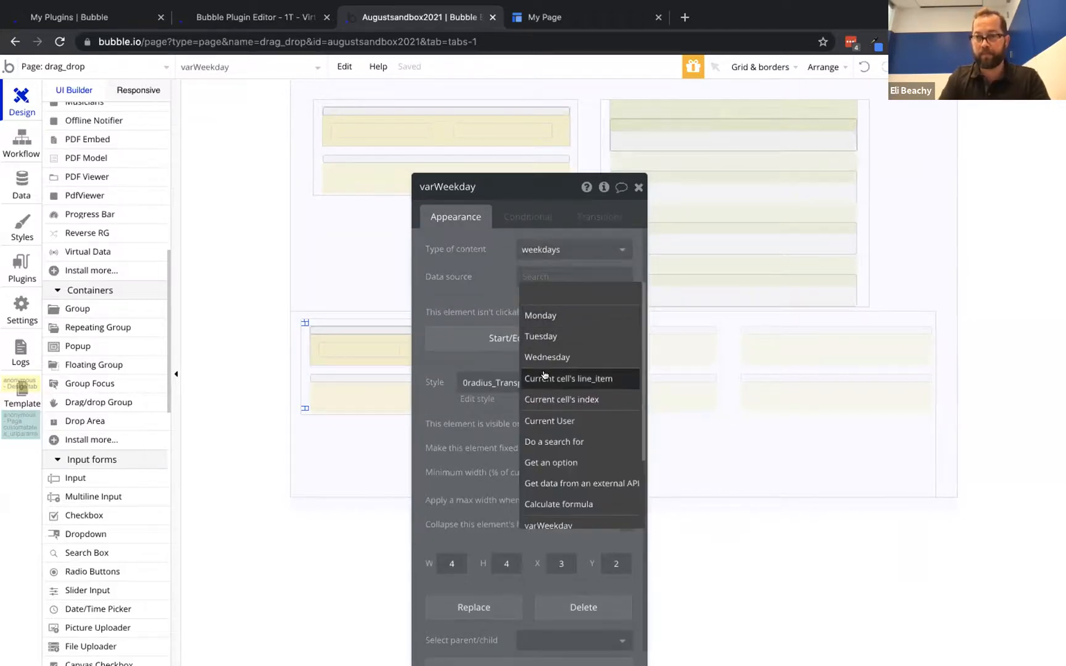
mouse_move(547, 398)
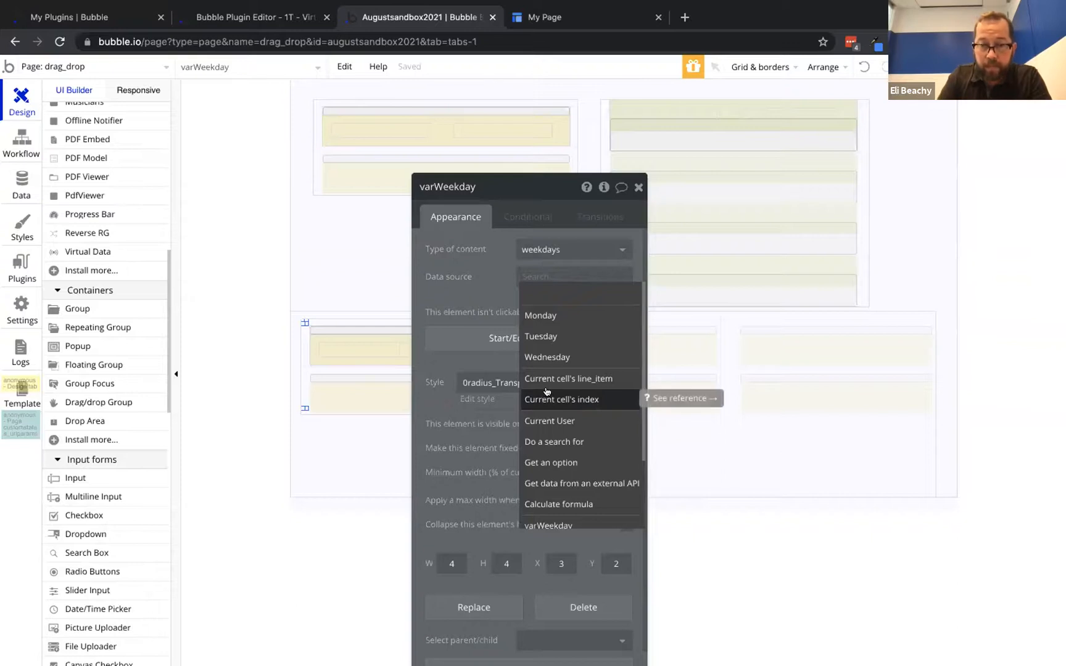
left_click(543, 377)
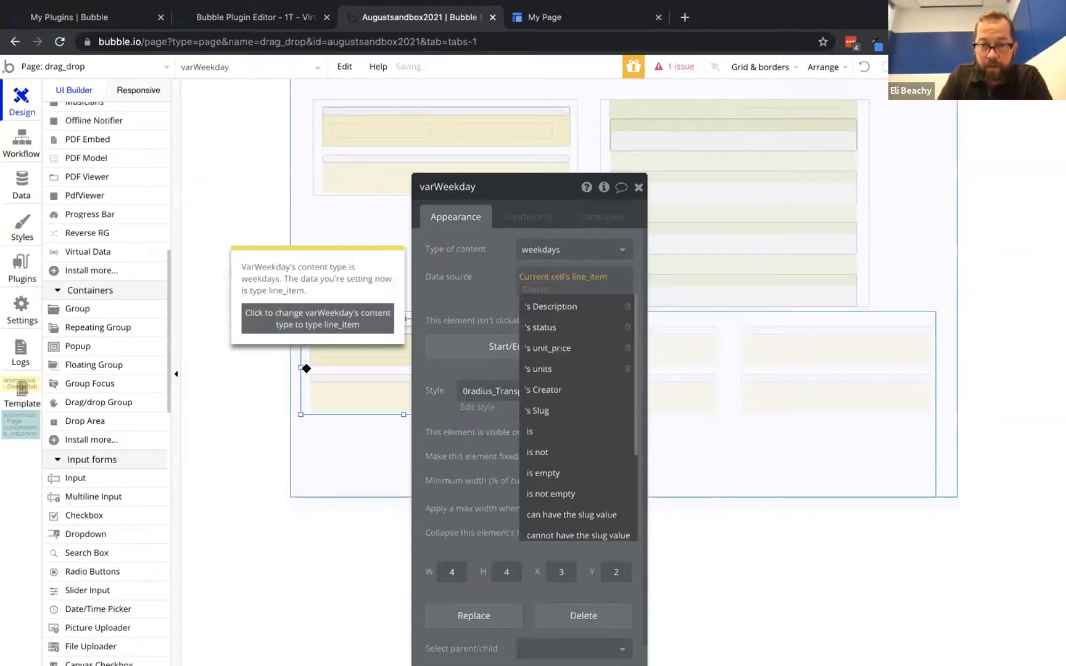
left_click(306, 369)
left_click(303, 322)
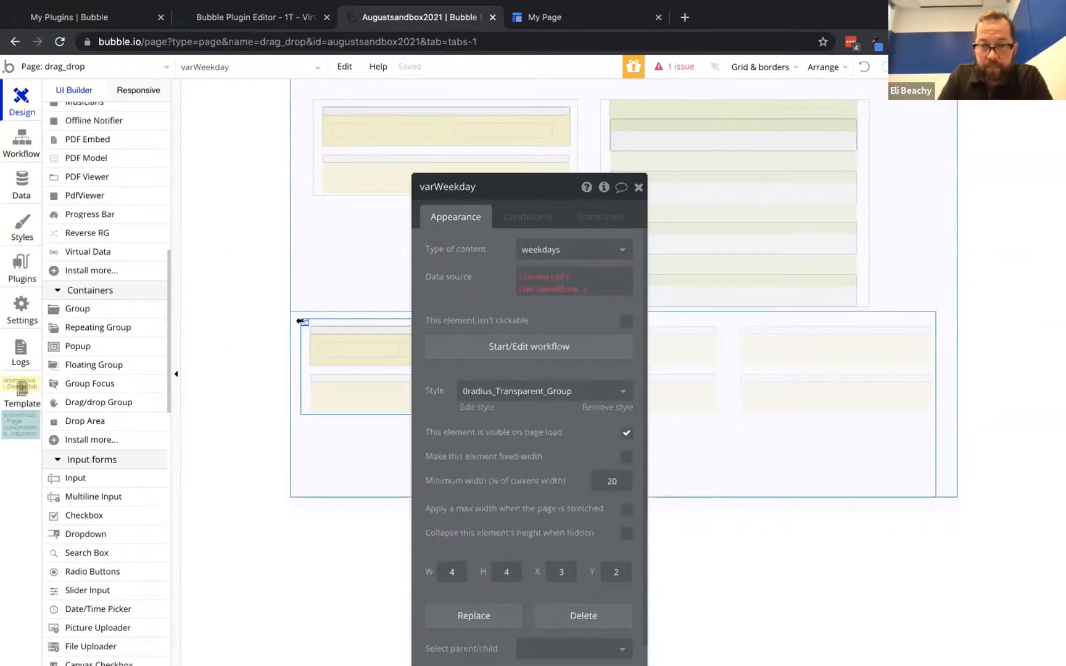
mouse_move(306, 322)
left_mouse_down()
mouse_move(335, 320)
mouse_move(296, 313)
left_mouse_up()
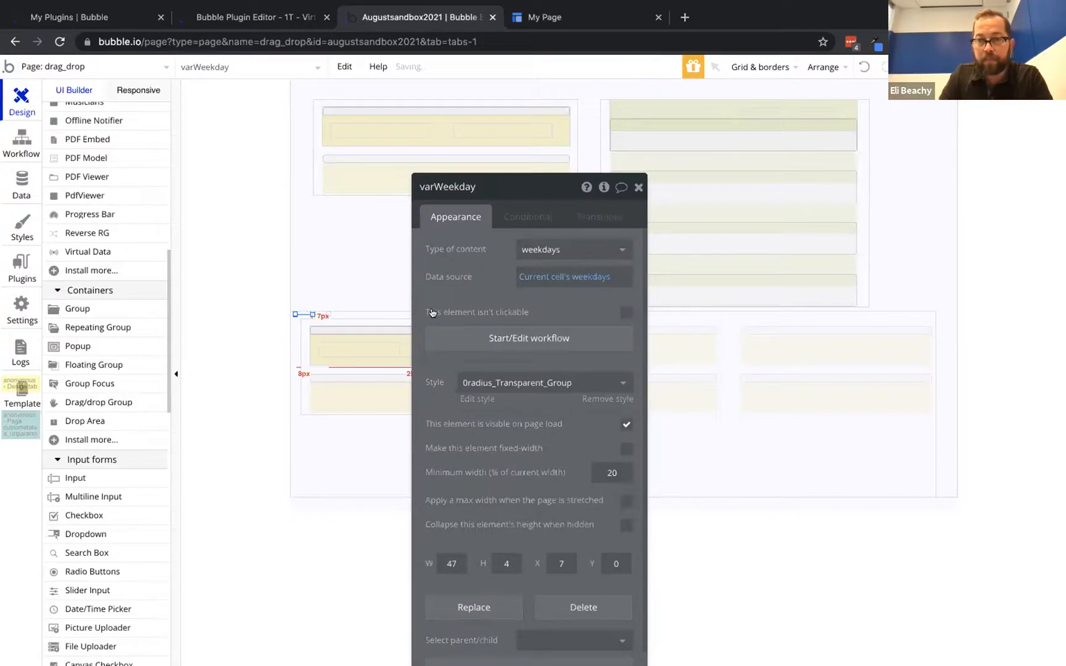
left_click(28, 133)
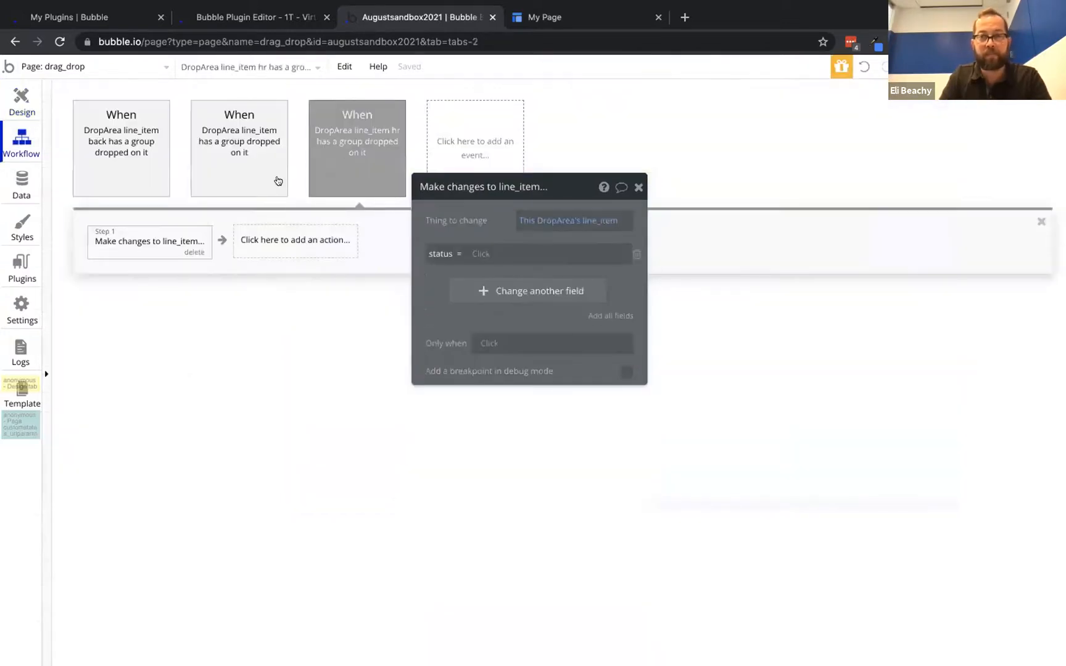
In Make changes to line_item, set status to varWeekday's weekdays's Display and reload the preview tab
left_click(462, 254)
type("var")
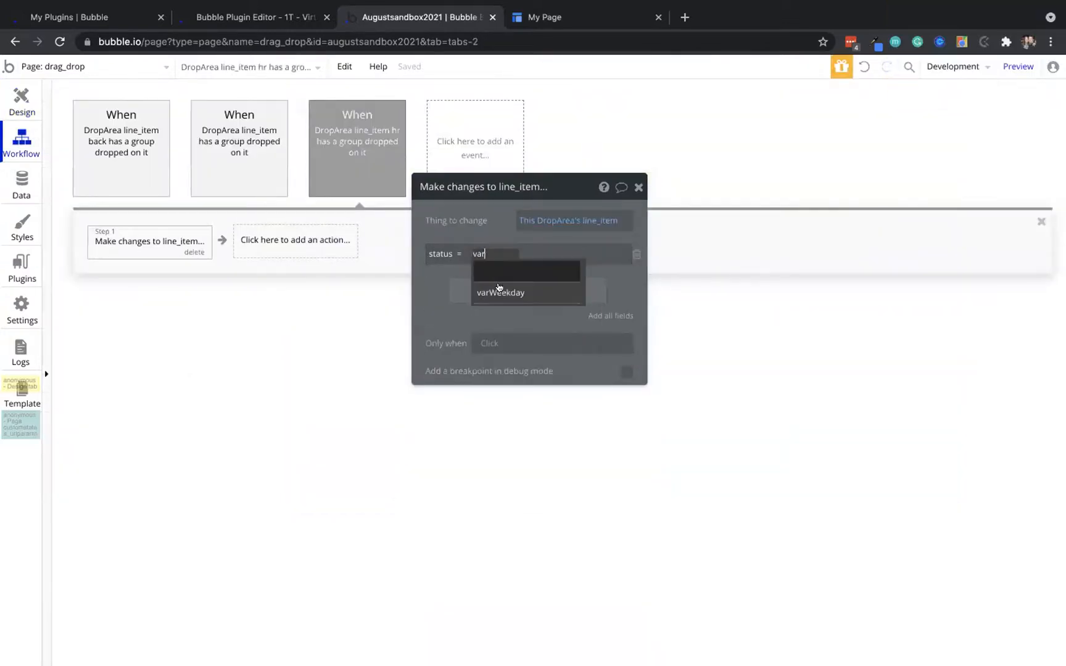
left_click(499, 293)
left_click(566, 269)
left_click(495, 228)
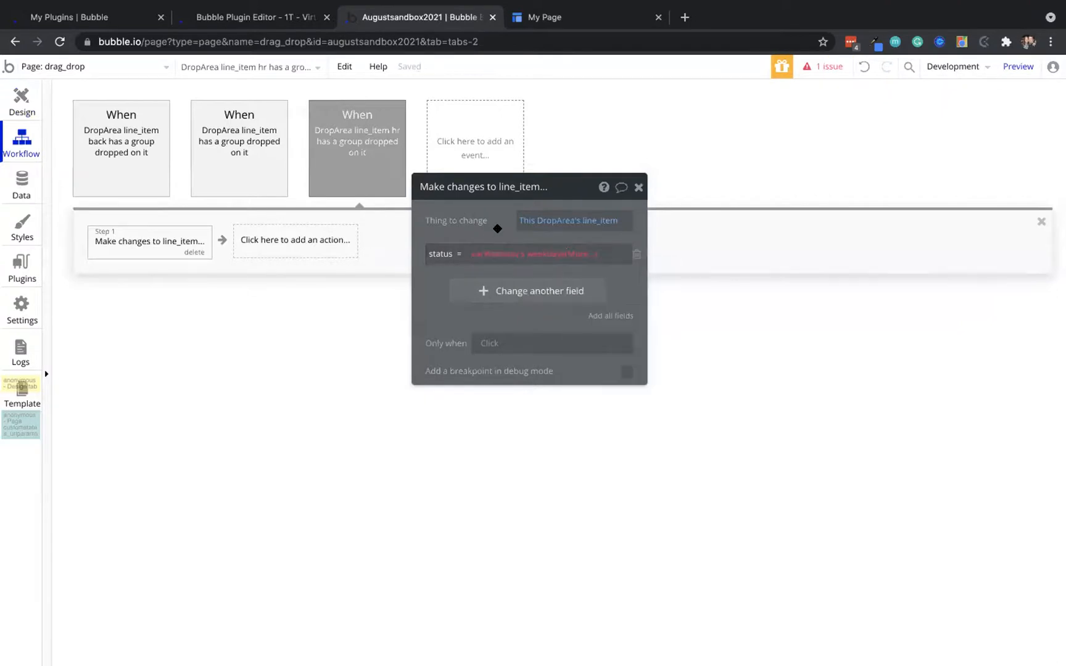
left_click(585, 255)
left_click(597, 273)
left_click(498, 228)
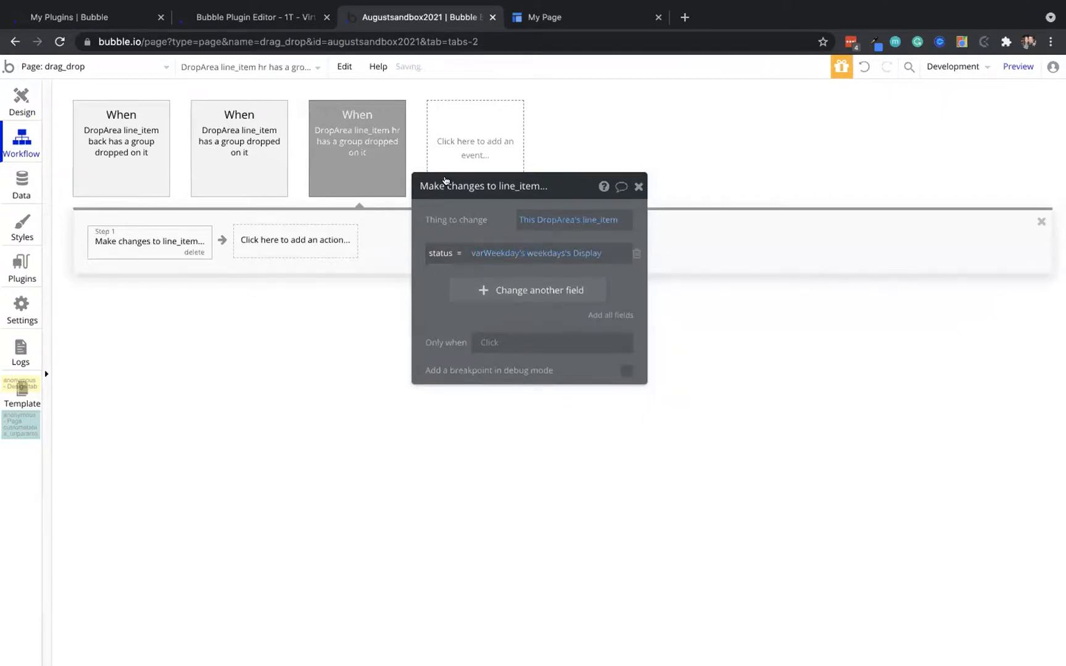
left_click(554, 20)
left_click(417, 64)
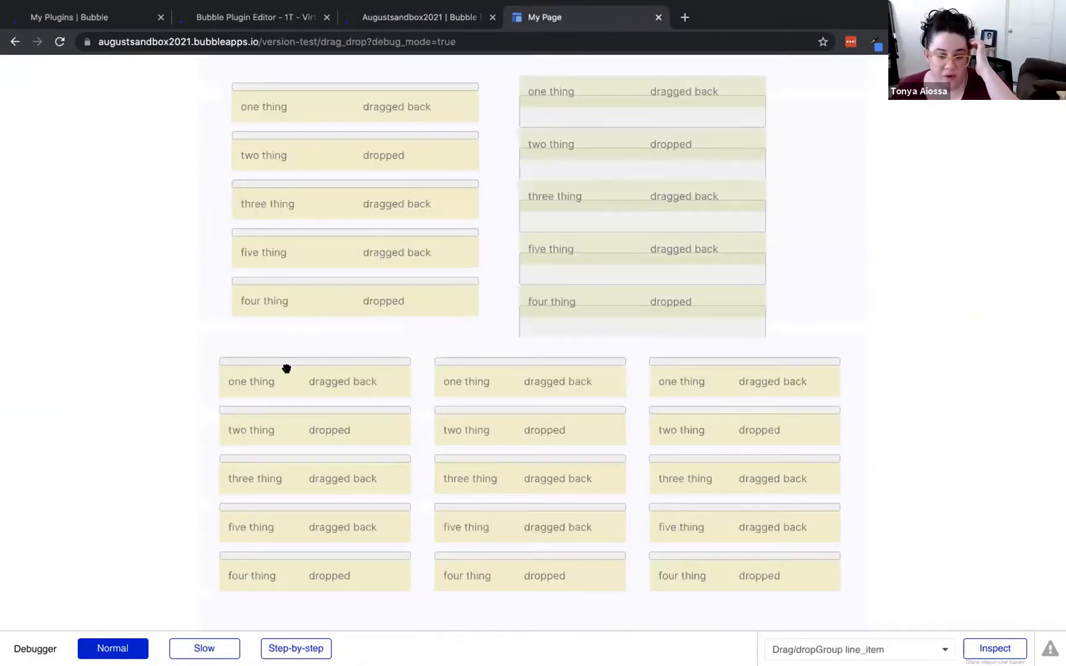
Drag one, two, three, two and five thing from the left list onto the middle and right lists
left_click_drag(286, 369, 496, 363)
left_click_drag(340, 431, 772, 364)
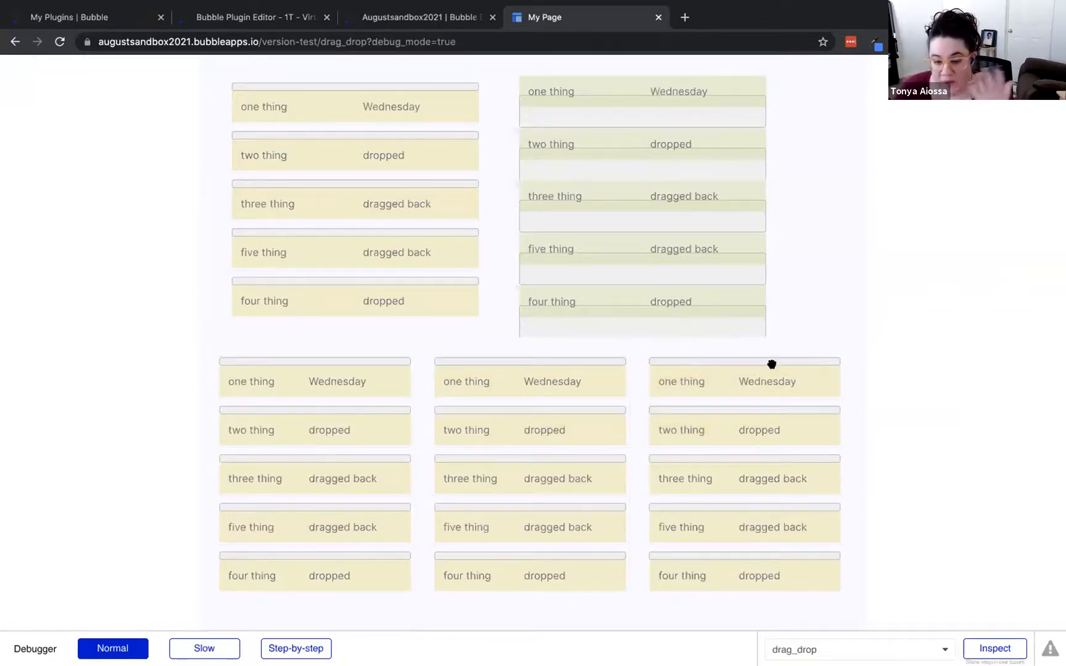
left_click_drag(336, 481, 552, 460)
left_click_drag(303, 417, 507, 405)
left_click_drag(333, 528, 524, 513)
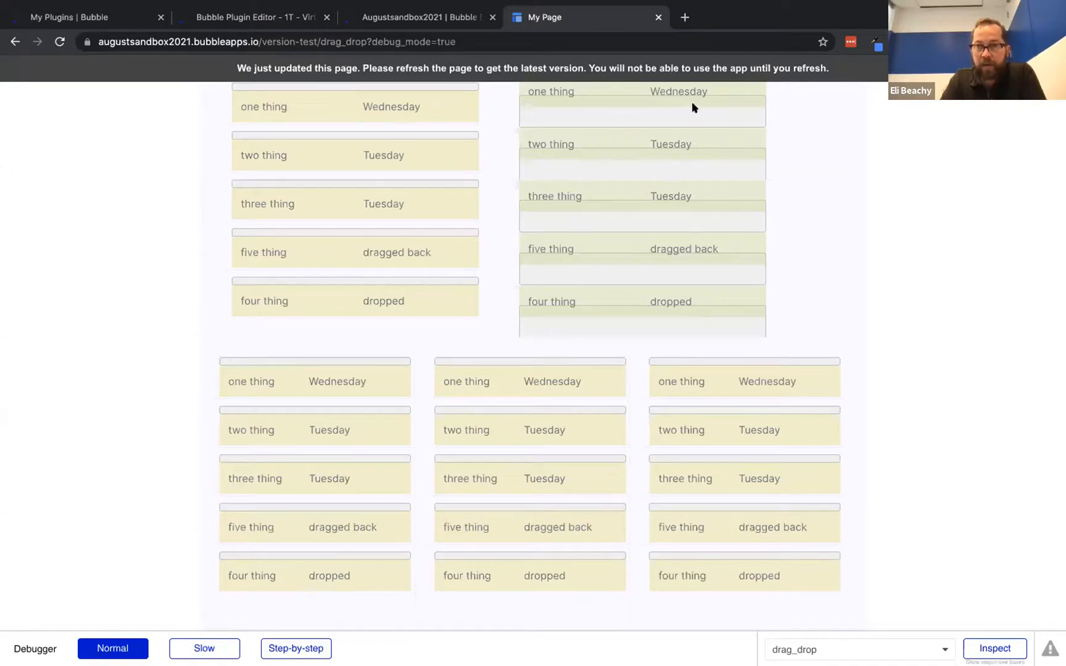
Reload the test page, drop five and four thing onto the middle list, and reload
key("super+r")
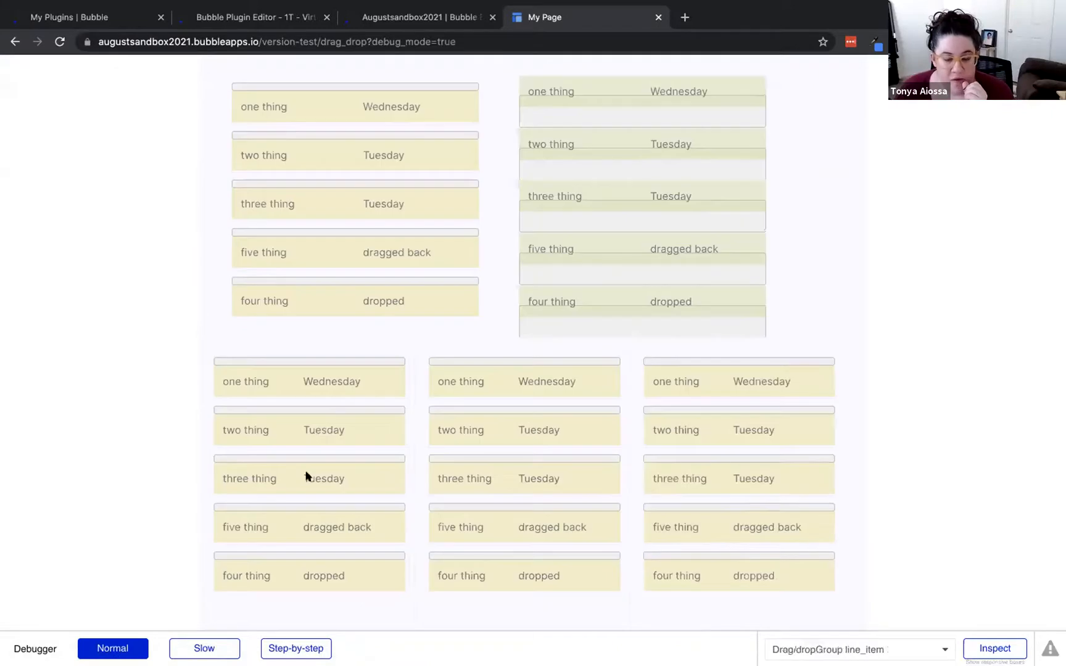
left_click_drag(326, 524, 550, 505)
left_click_drag(327, 576, 504, 562)
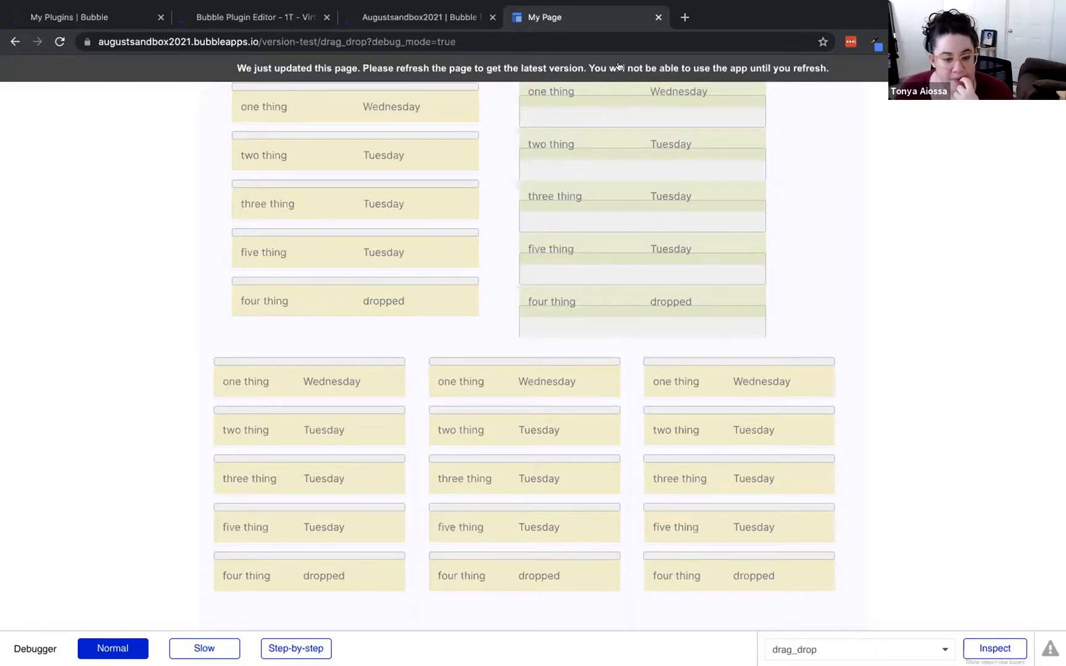
key("super+r")
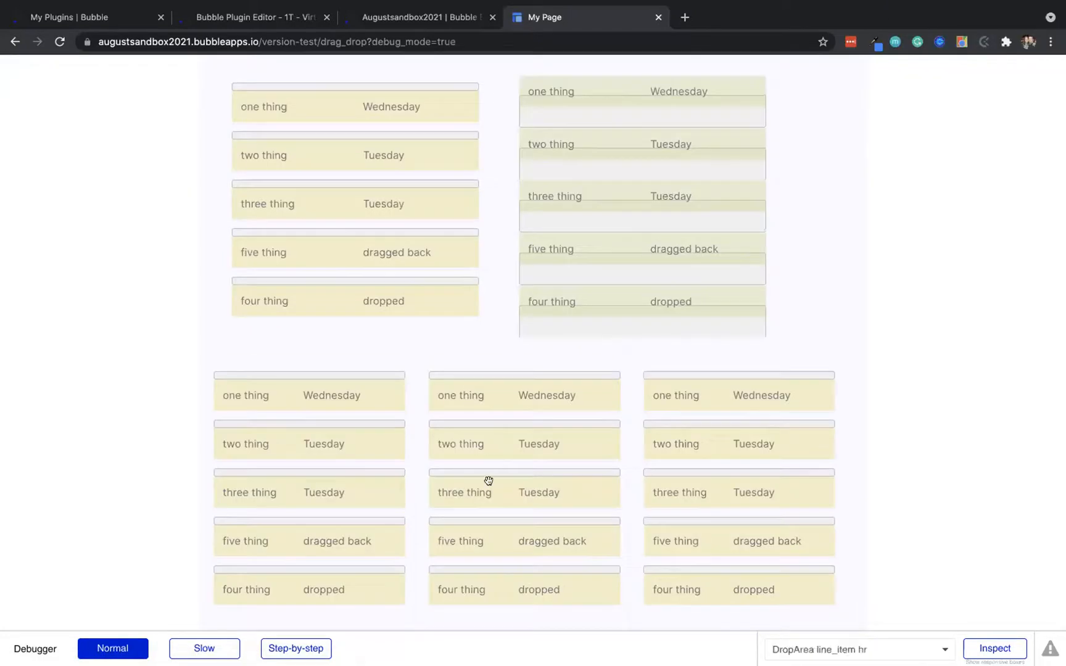
Move three and five thing to the right list and four back left, checking in the debugger
left_click_drag(488, 481, 723, 472)
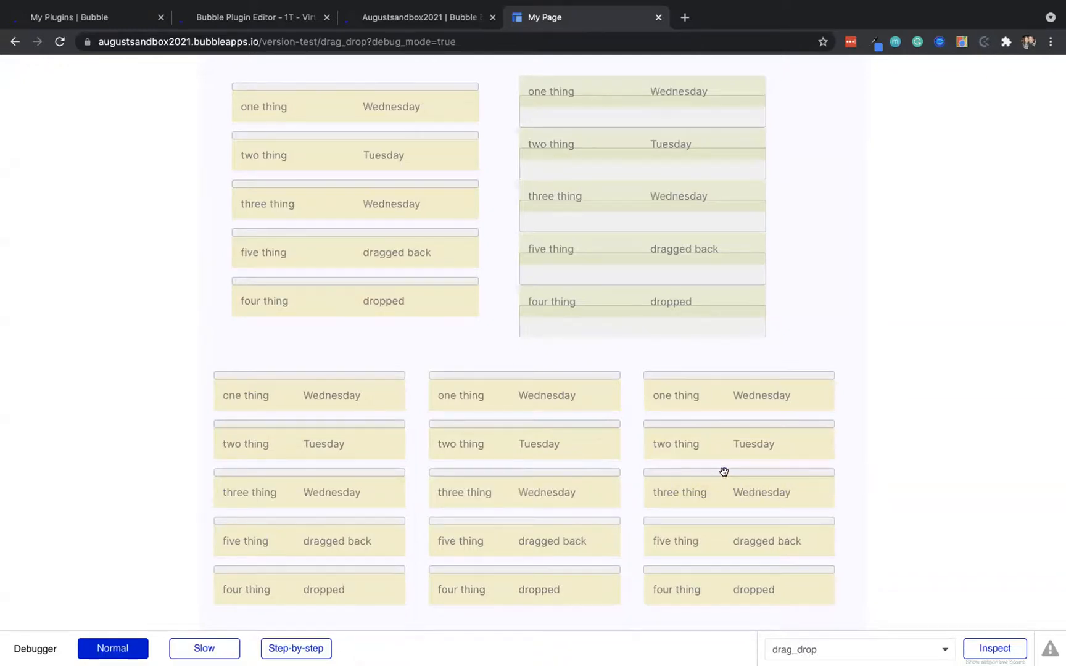
left_click(602, 472)
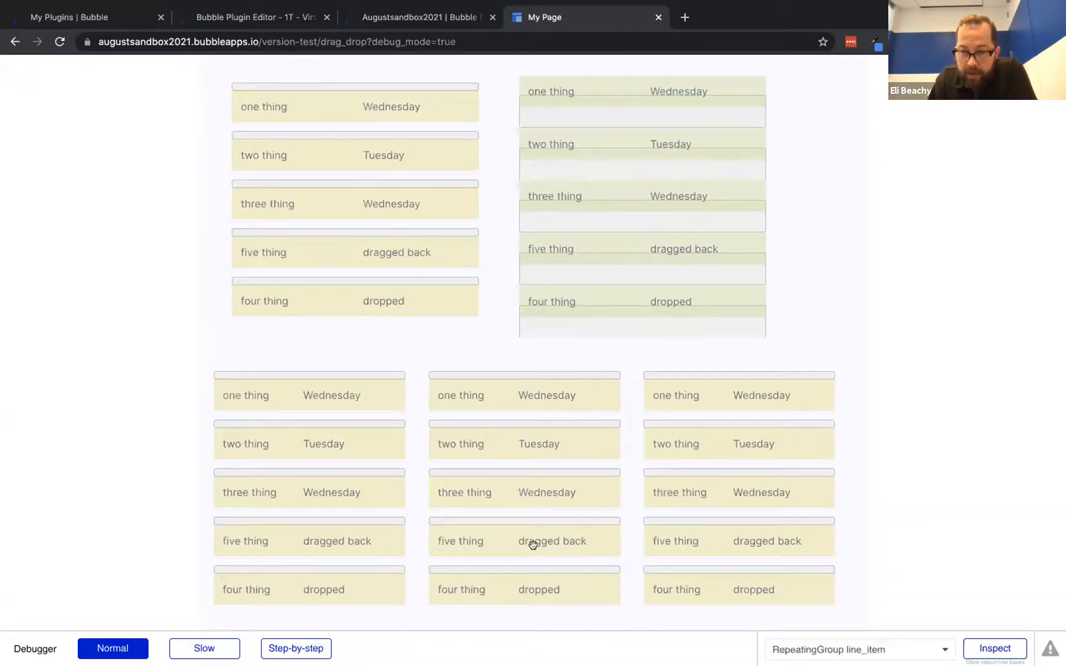
left_click_drag(534, 545, 715, 524)
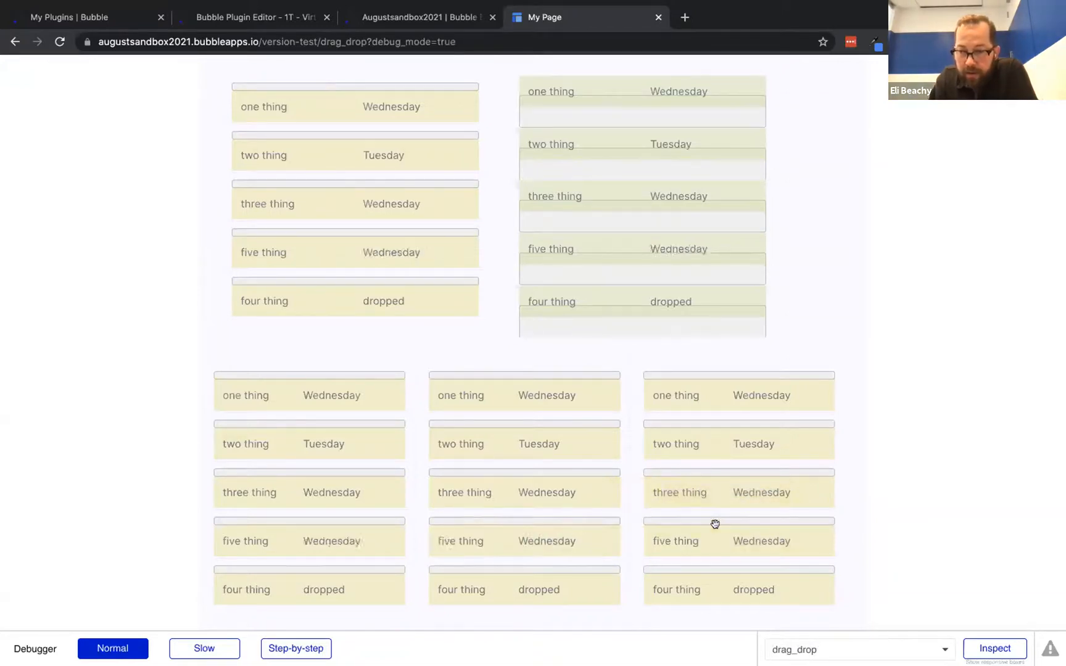
left_click(536, 589)
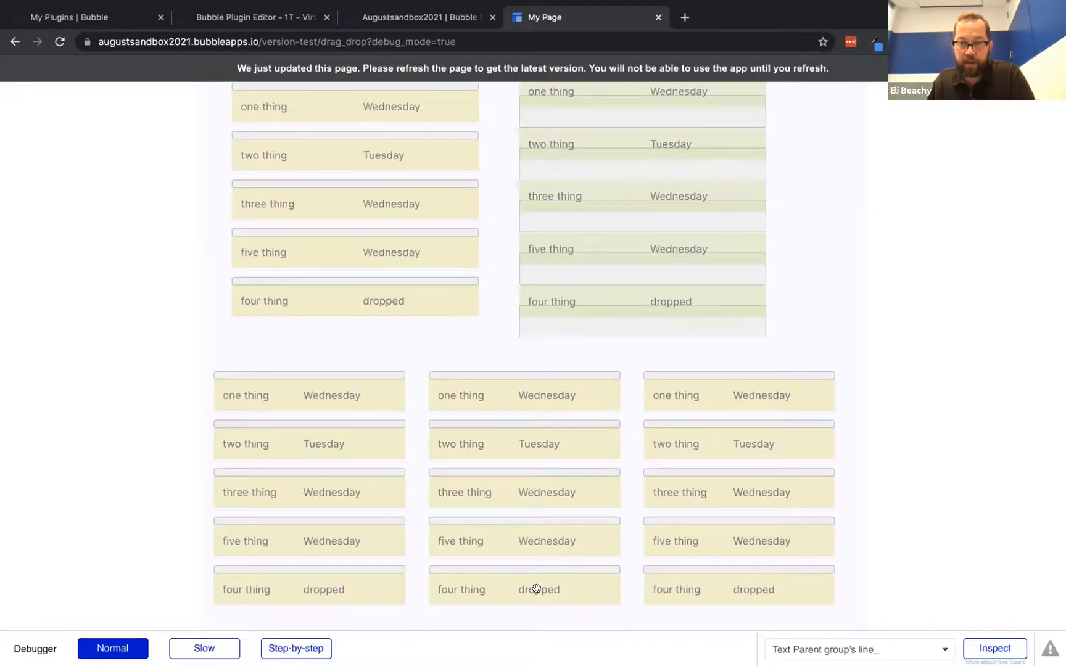
left_click_drag(536, 589, 356, 575)
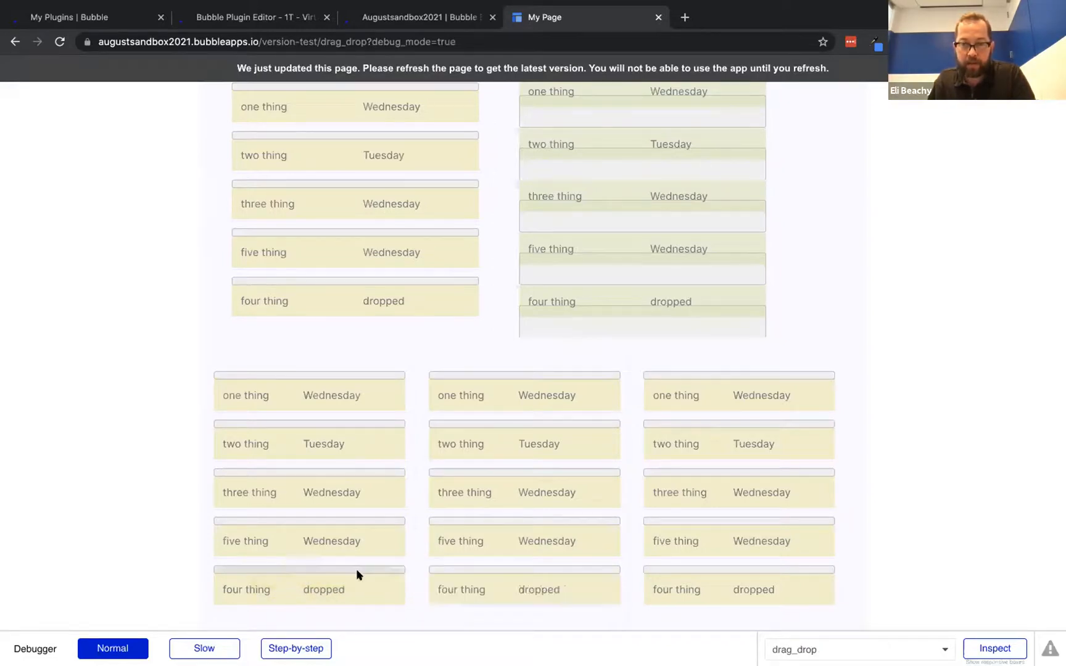
left_click(645, 67)
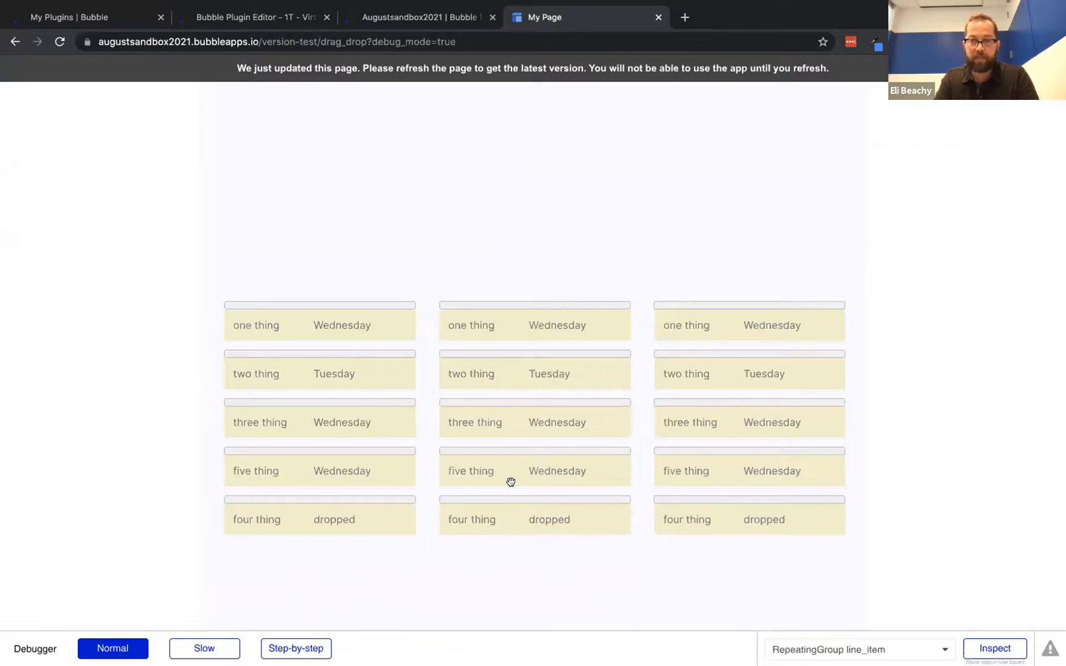
left_click(418, 17)
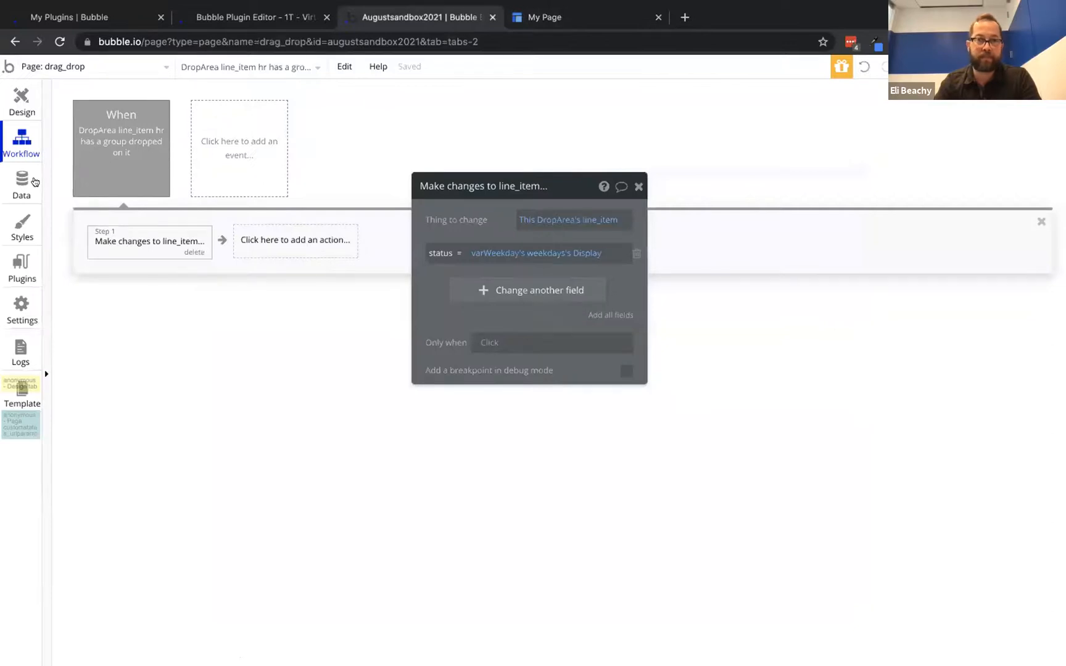
Open the four thing line_item record in App data, close it unsaved, and return to Design
left_click(16, 187)
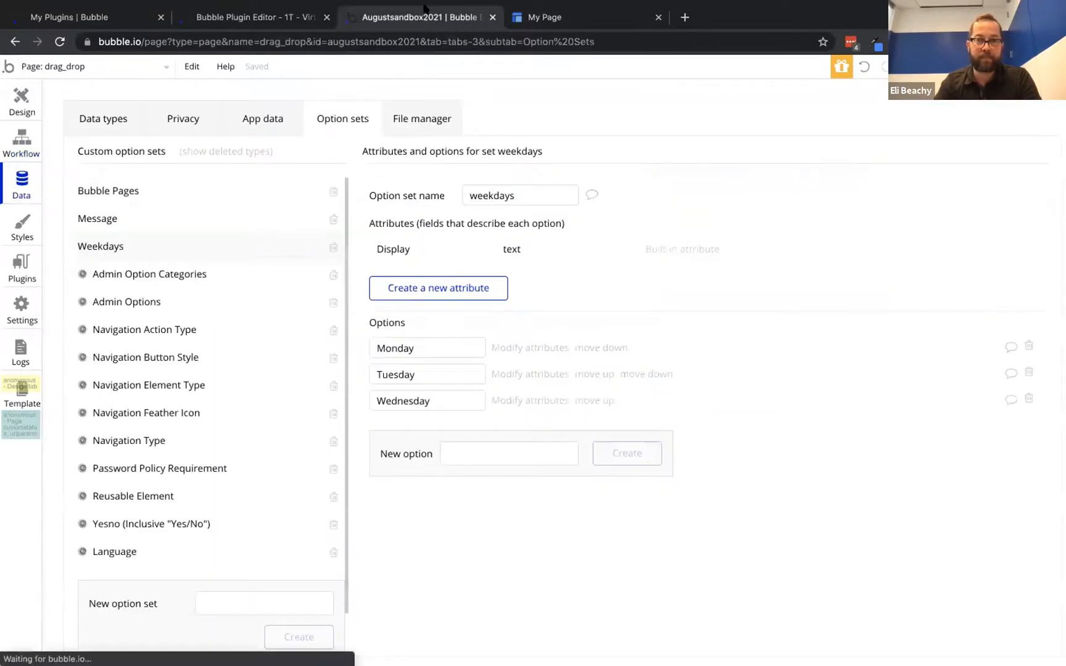
left_click(93, 116)
left_click(239, 121)
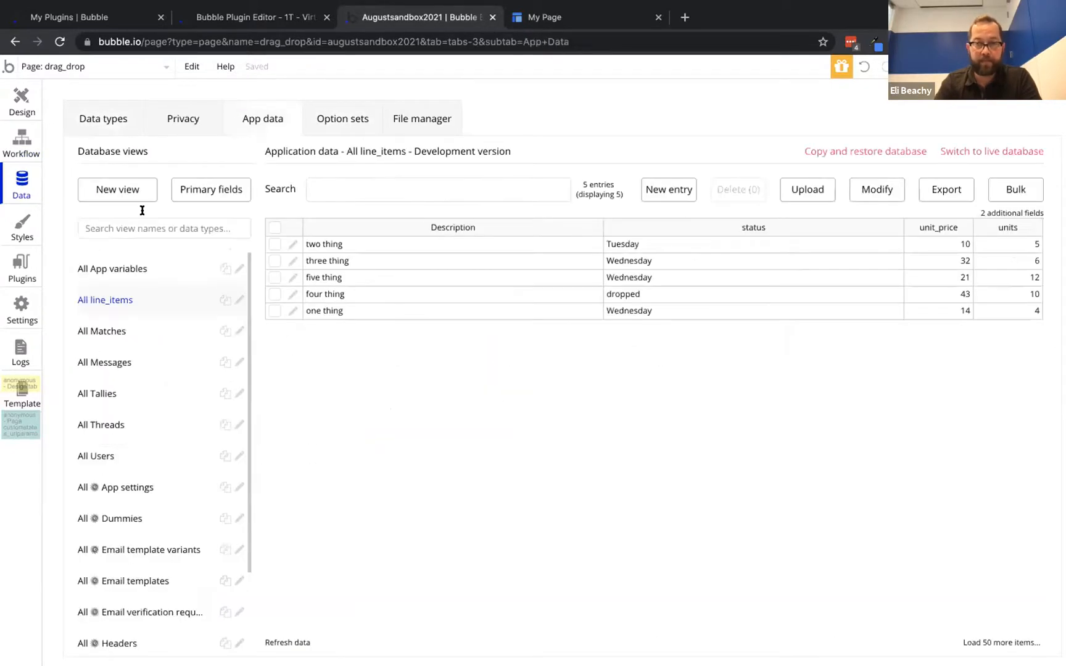
left_click(293, 294)
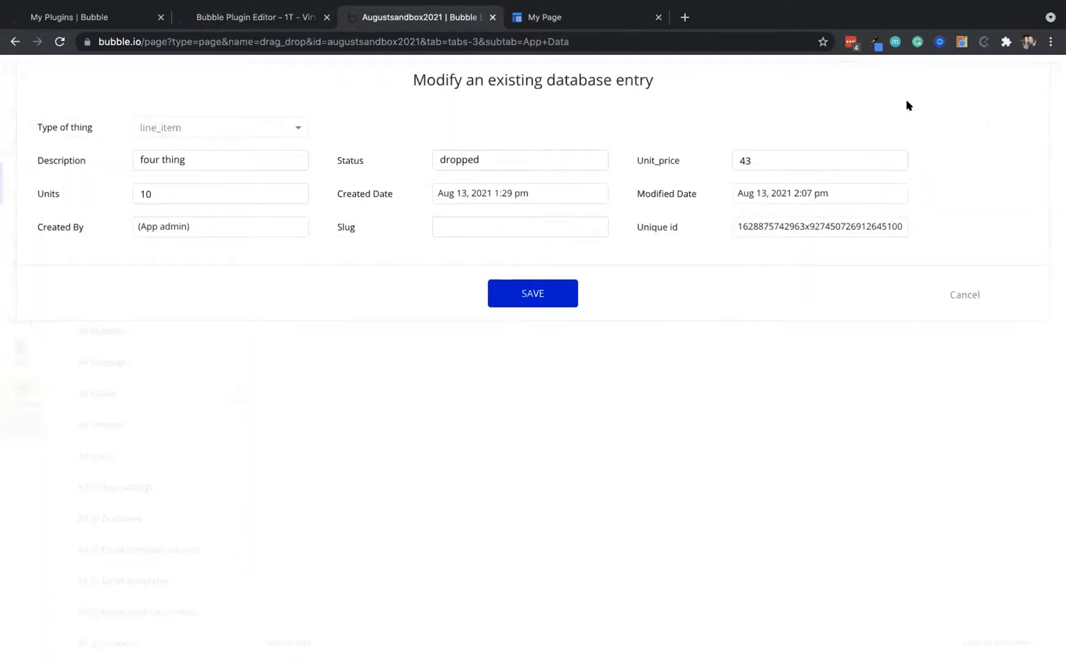
left_click(964, 290)
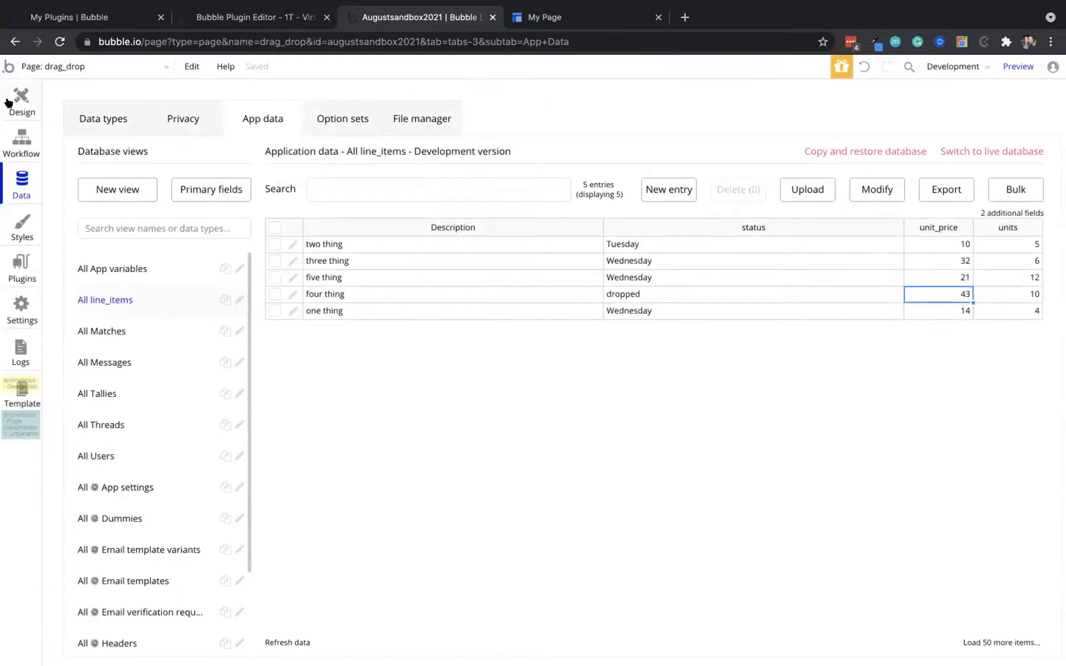
left_click(21, 102)
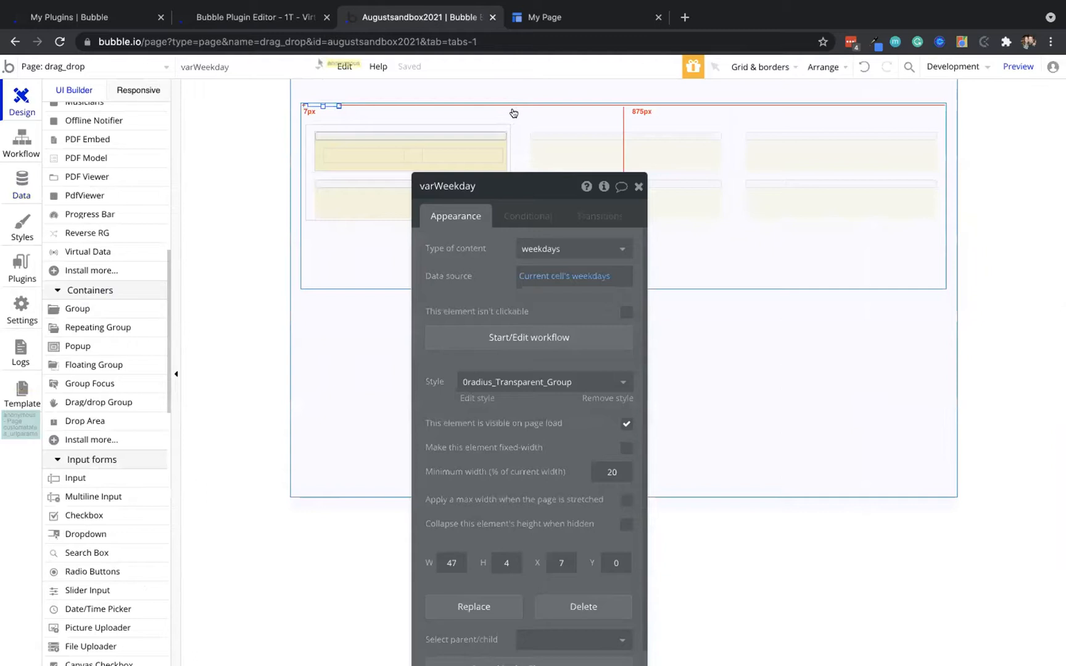
Select the varWeekday group inside the weekdays repeating group cell
left_click(391, 143)
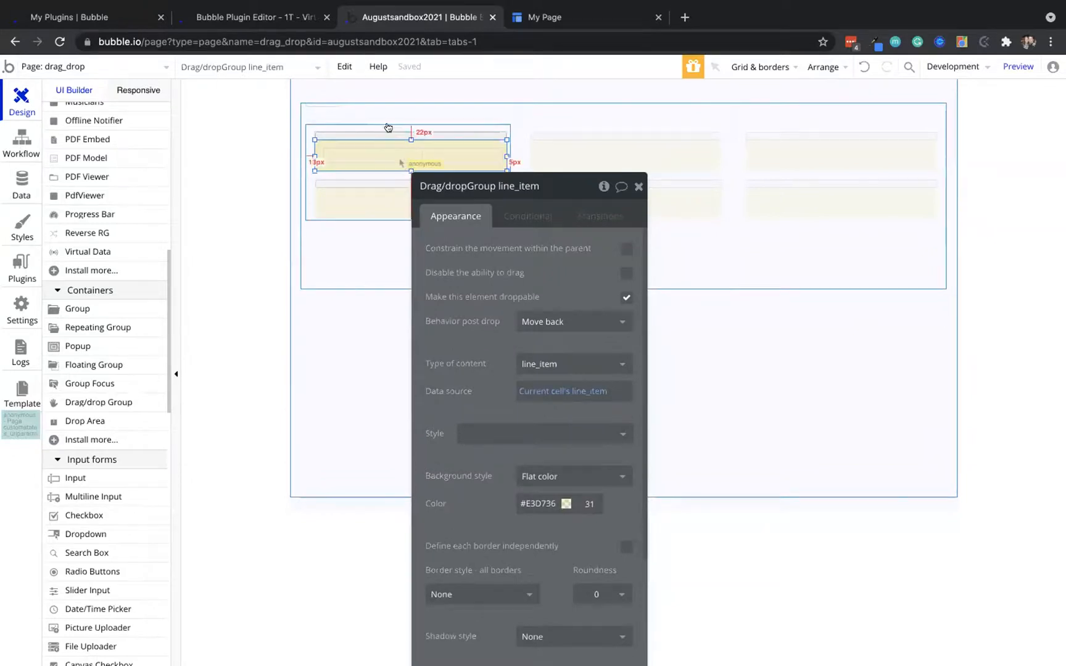
left_click(389, 127)
left_click(618, 106)
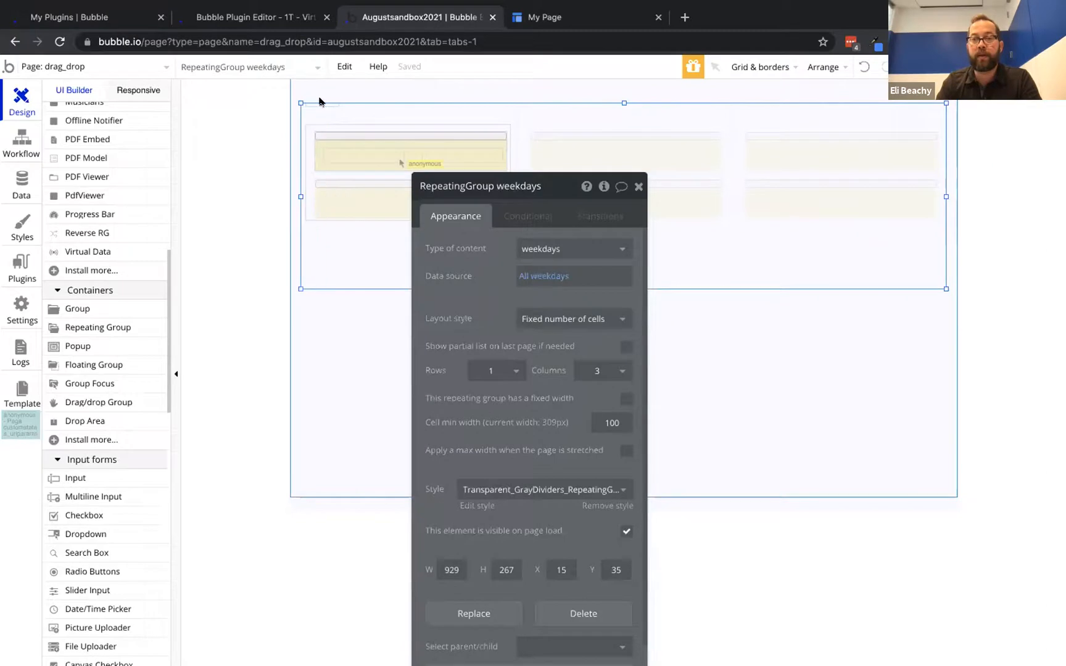
left_click(322, 105)
mouse_move(572, 277)
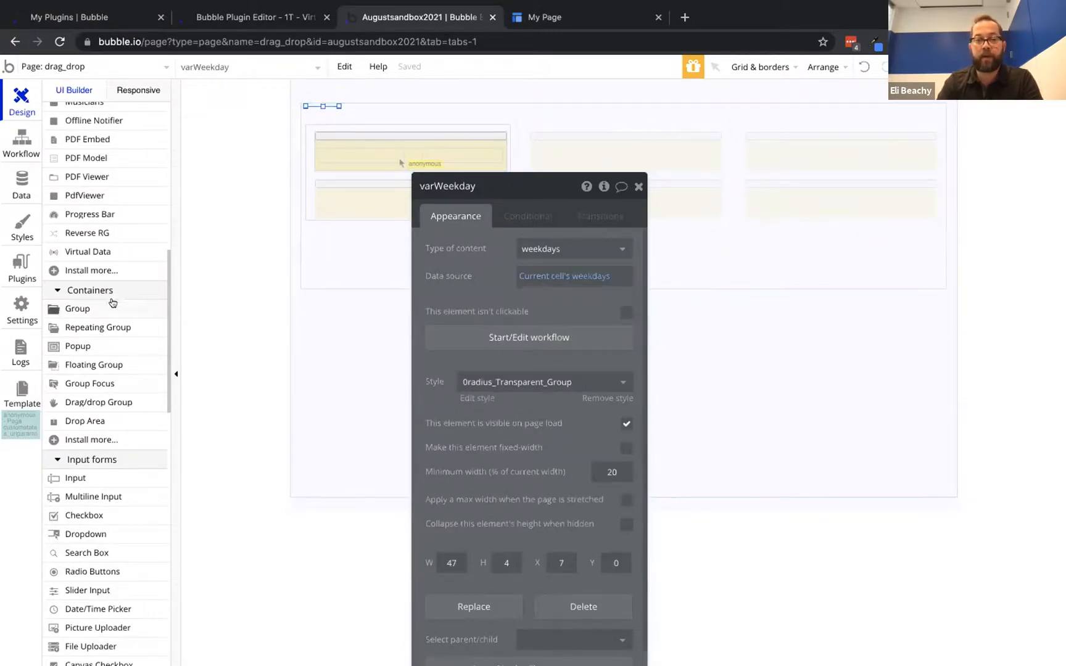
scroll(112, 303, "up", 10)
Draw a text element at the cell's top showing Current cell's weekdays's Display
left_click(73, 168)
left_click_drag(319, 107, 503, 121)
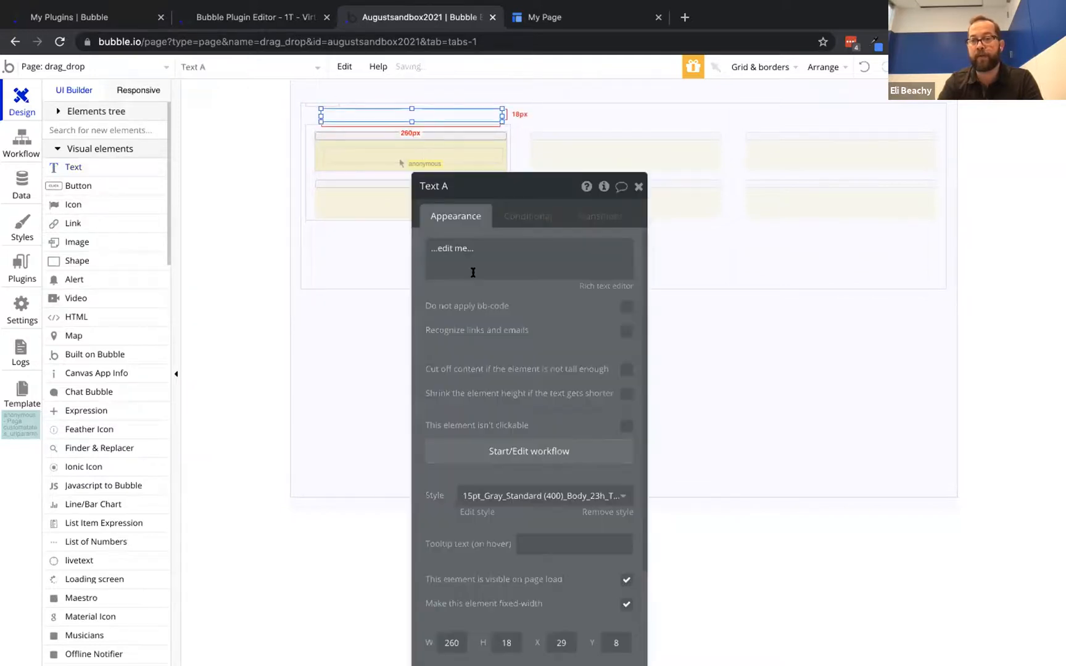
left_click(473, 272)
left_click(676, 245)
left_click(528, 286)
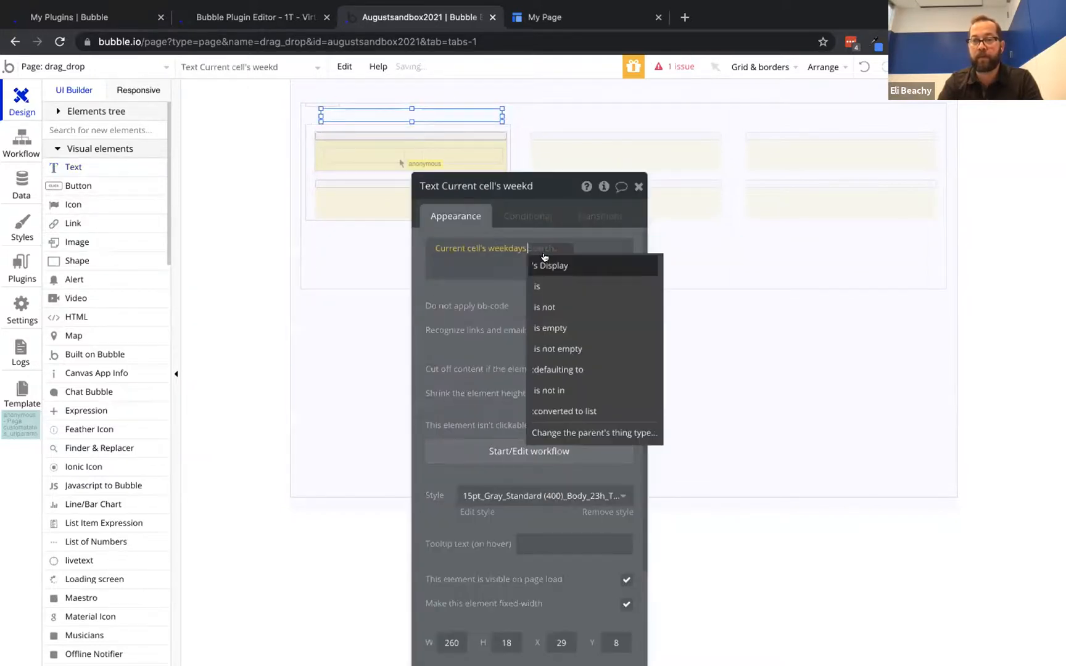
left_click(544, 260)
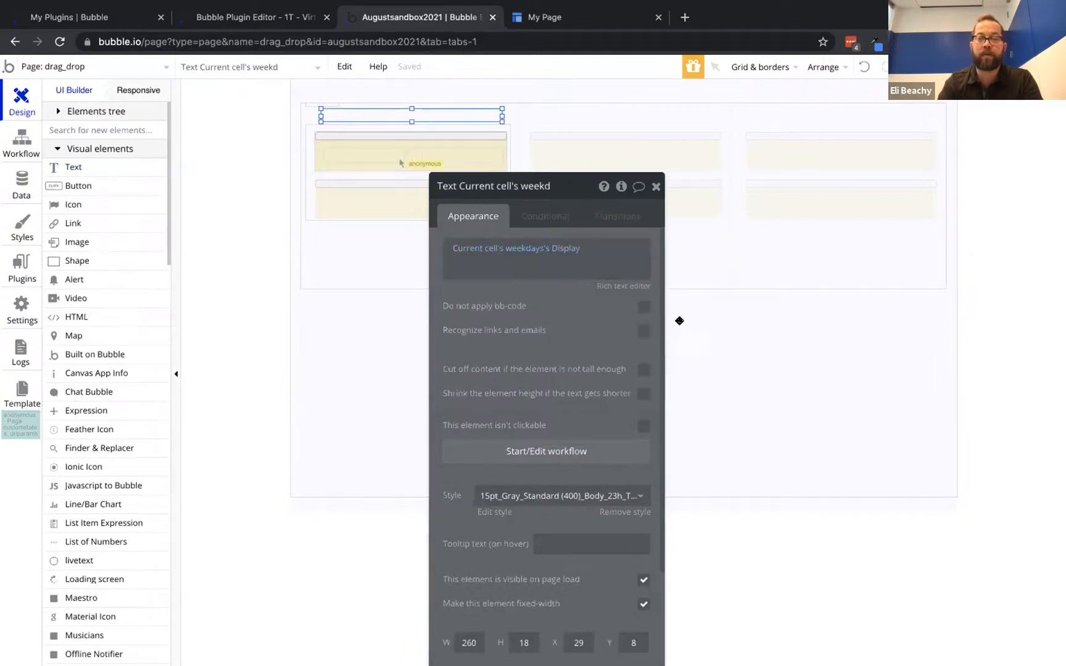
left_click_drag(494, 298, 750, 316)
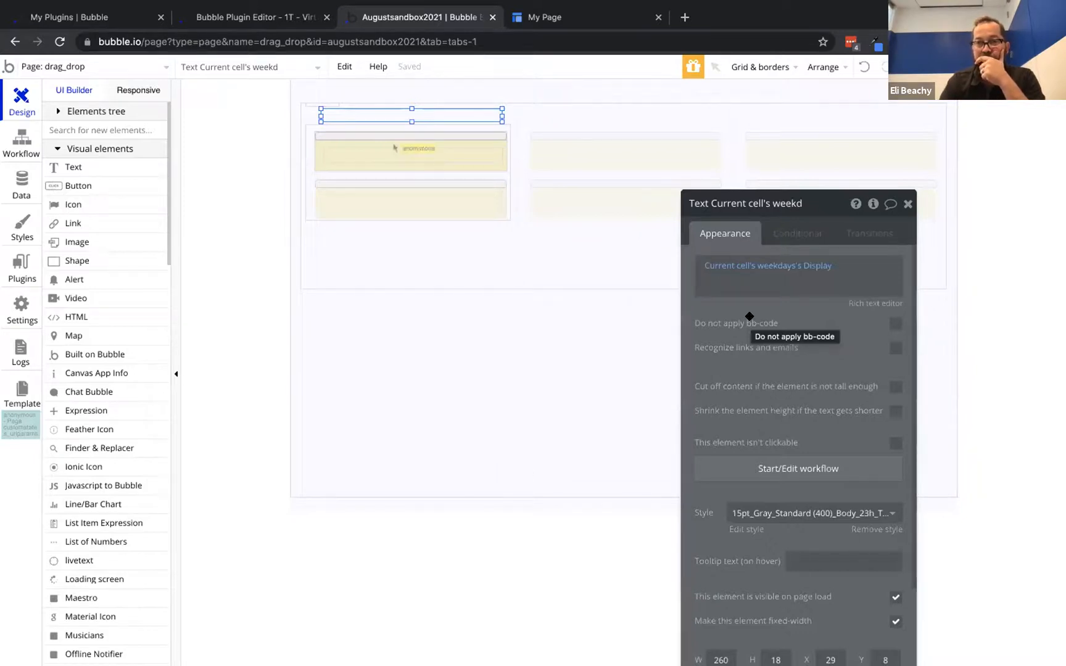
Change four thing's status from dropped to Monday in App data and save it
left_click(34, 177)
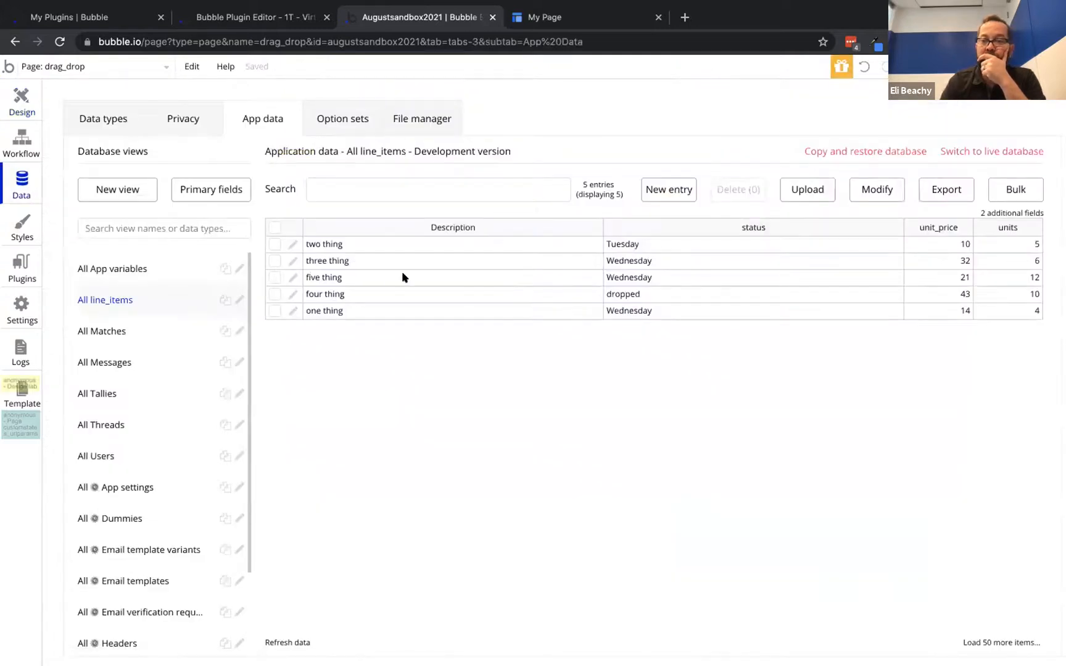
left_click(292, 294)
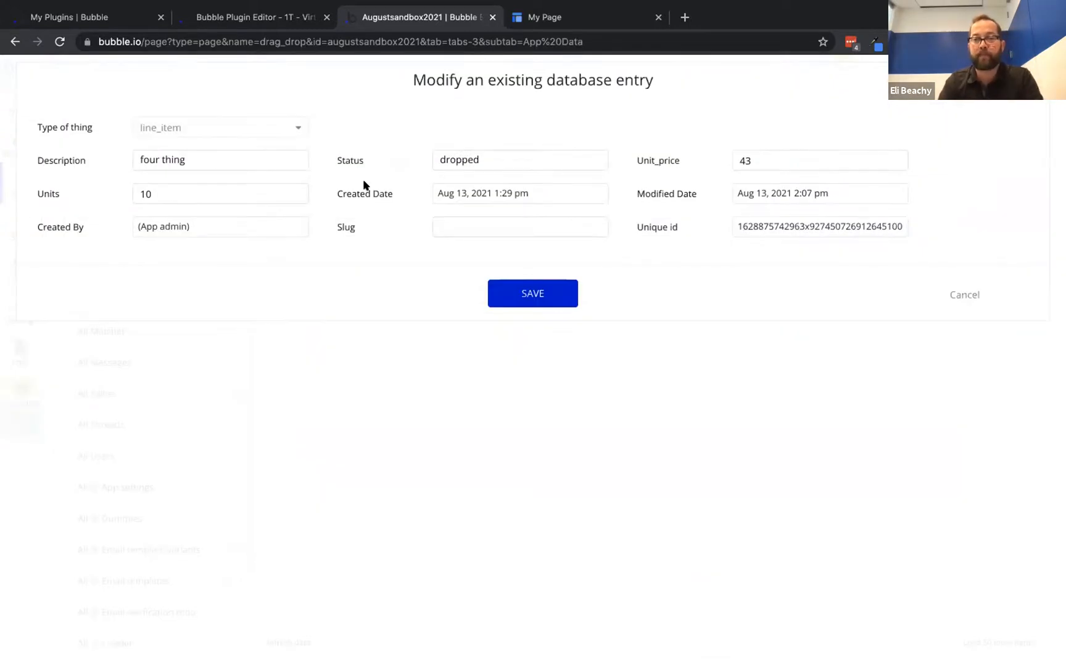
double_click(491, 161)
type("Monday")
left_click(536, 288)
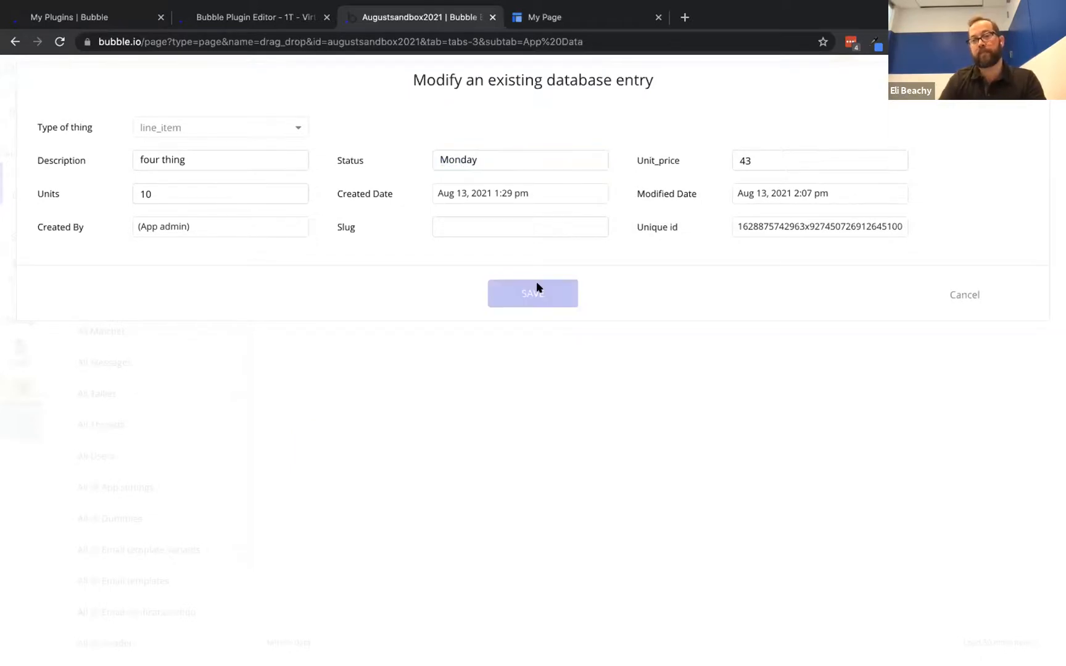
left_click(596, 11)
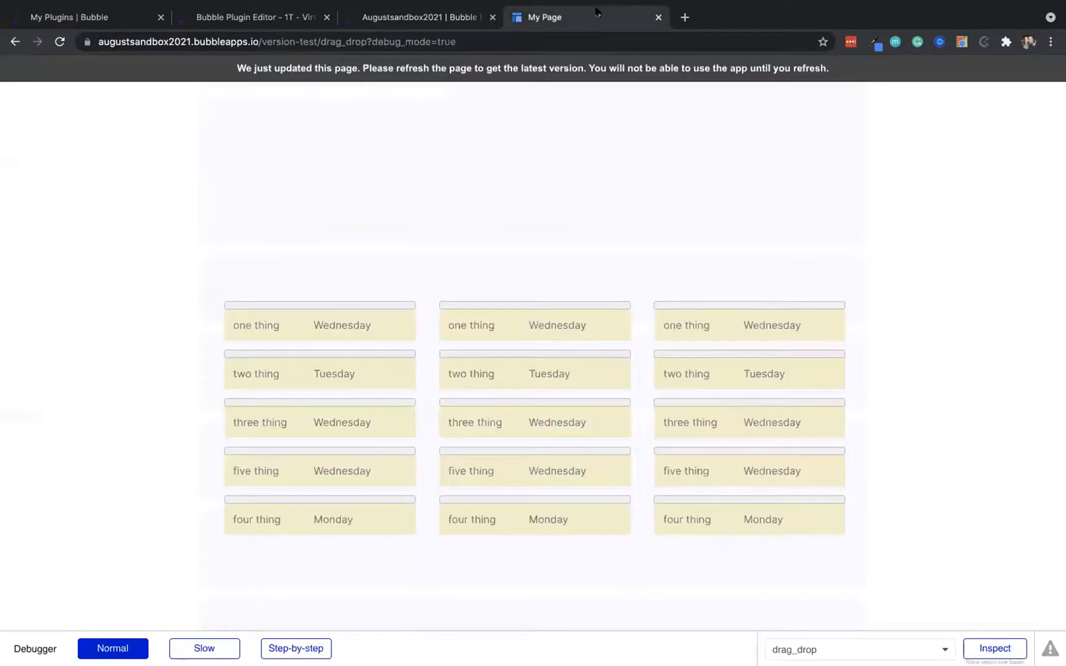
Refresh the running app to check the Monday, Tuesday, Wednesday headers, then go back to the editor
left_click(522, 69)
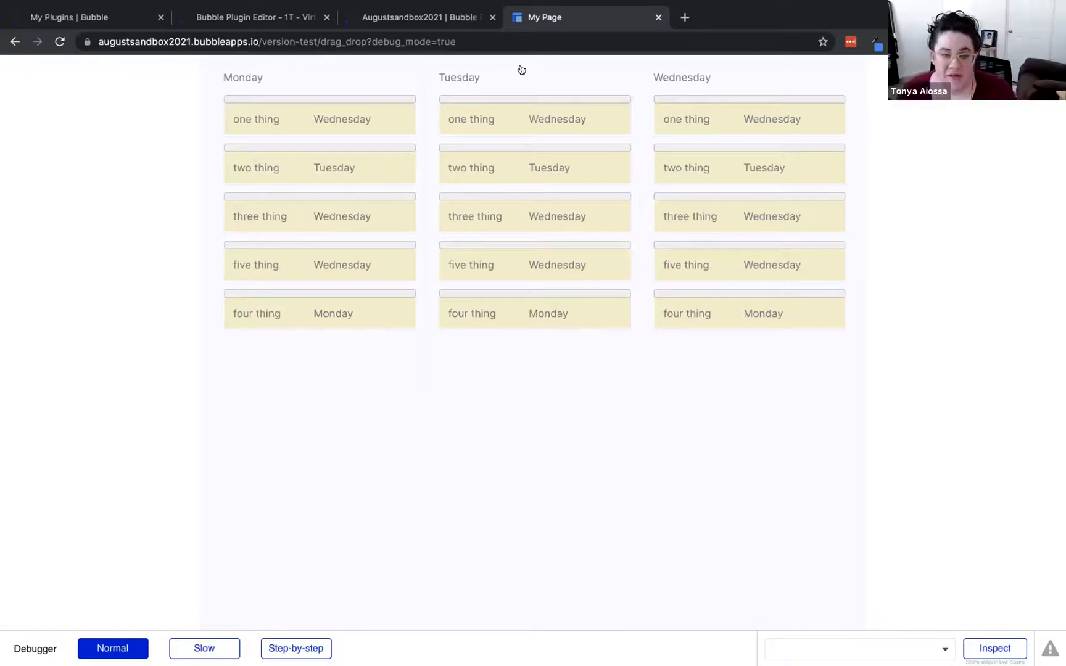
left_click(408, 14)
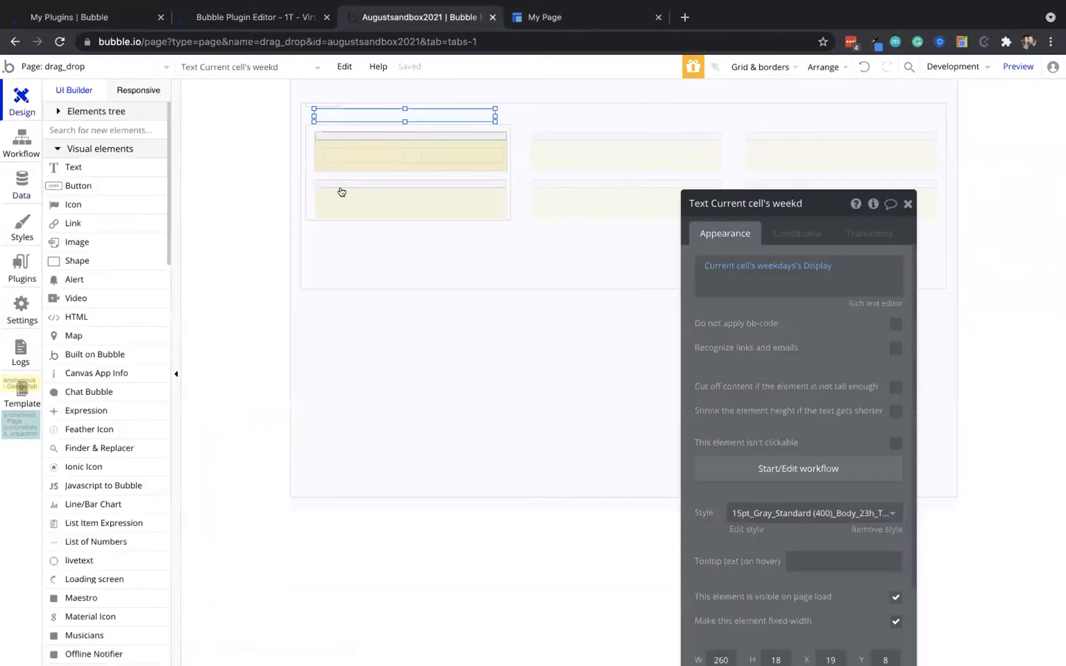
Add a 'status =' constraint to the line_item list's data source search
left_click(504, 211)
left_click(805, 293)
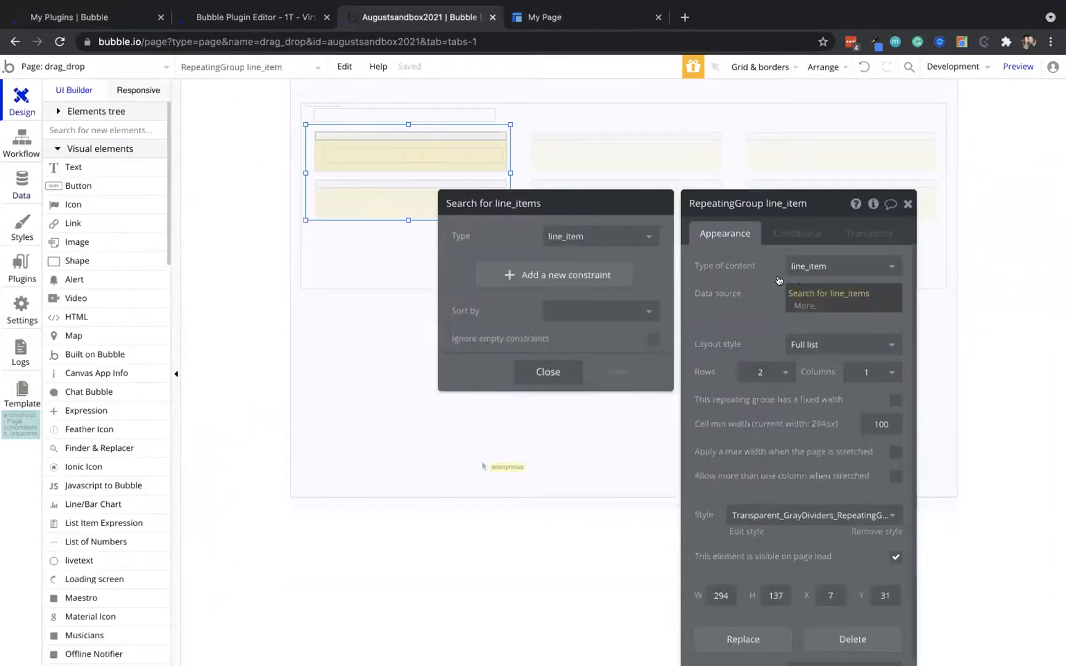
left_click(493, 269)
left_click(494, 269)
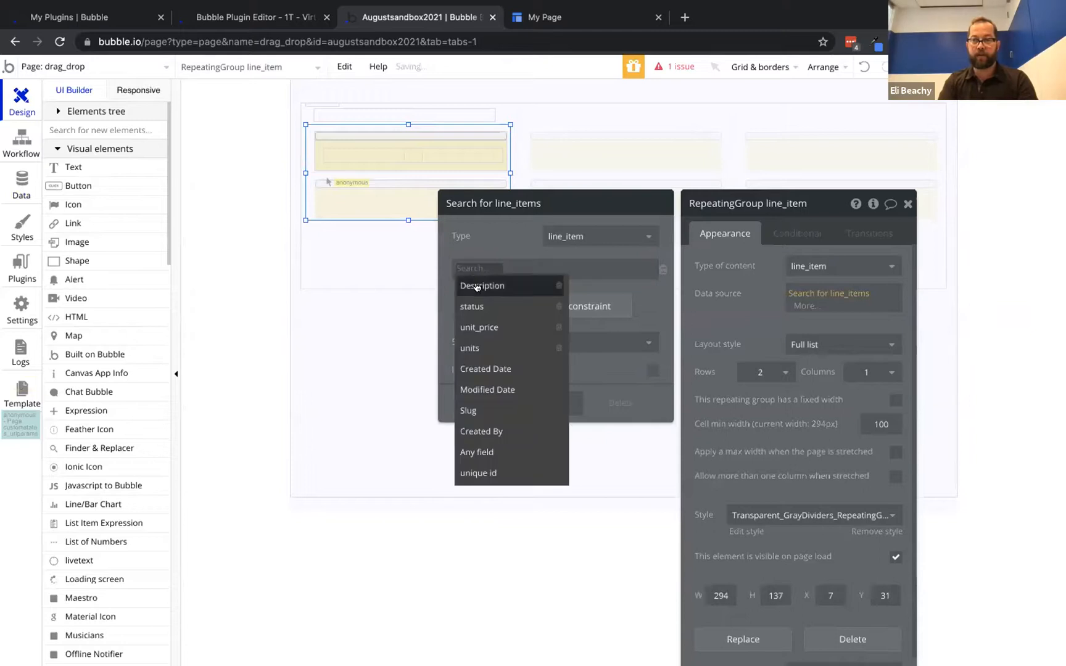
left_click(490, 308)
left_click(495, 271)
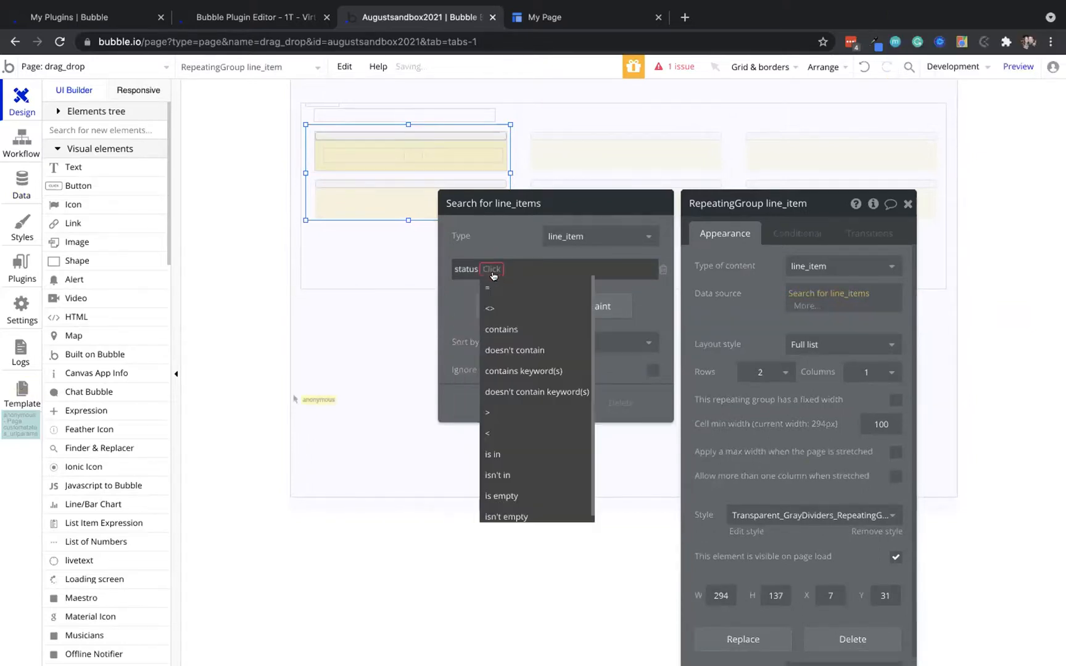
left_click(500, 288)
Set the constraint value to varWeekday's weekdays's Display and close the search
left_click(502, 266)
type("varWeekday")
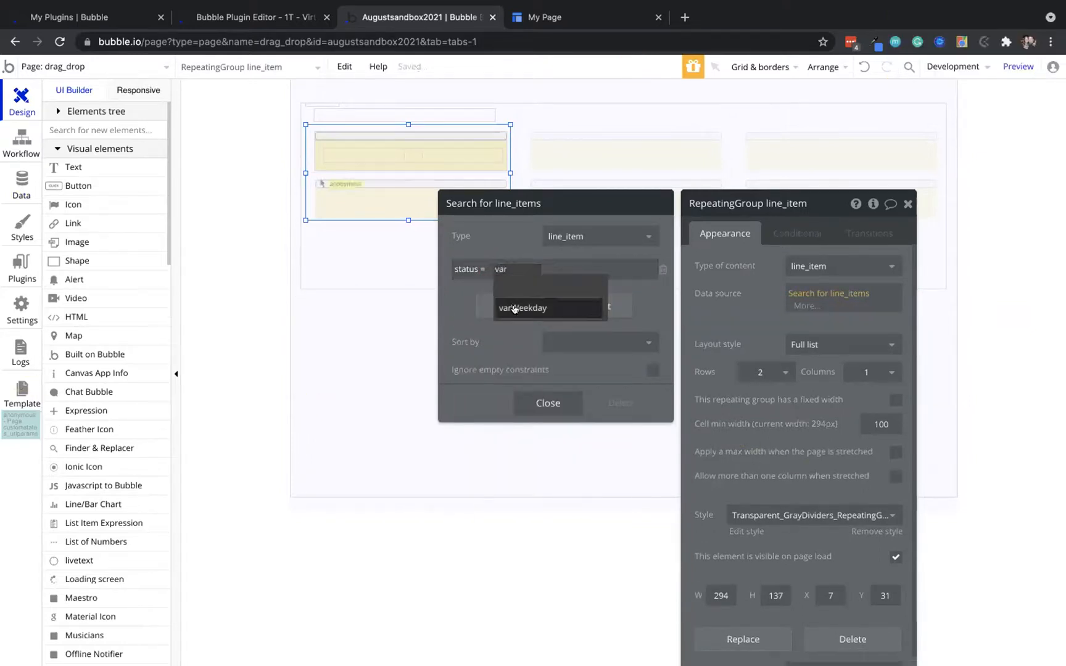
left_click(518, 308)
left_click(557, 283)
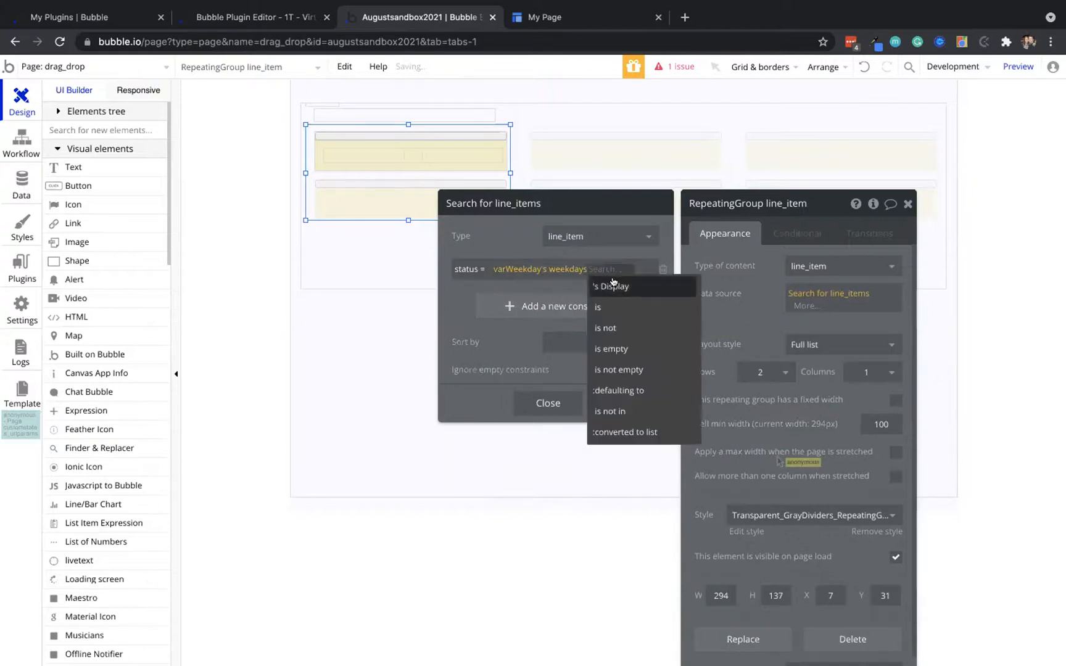
left_click(595, 284)
left_click(734, 287)
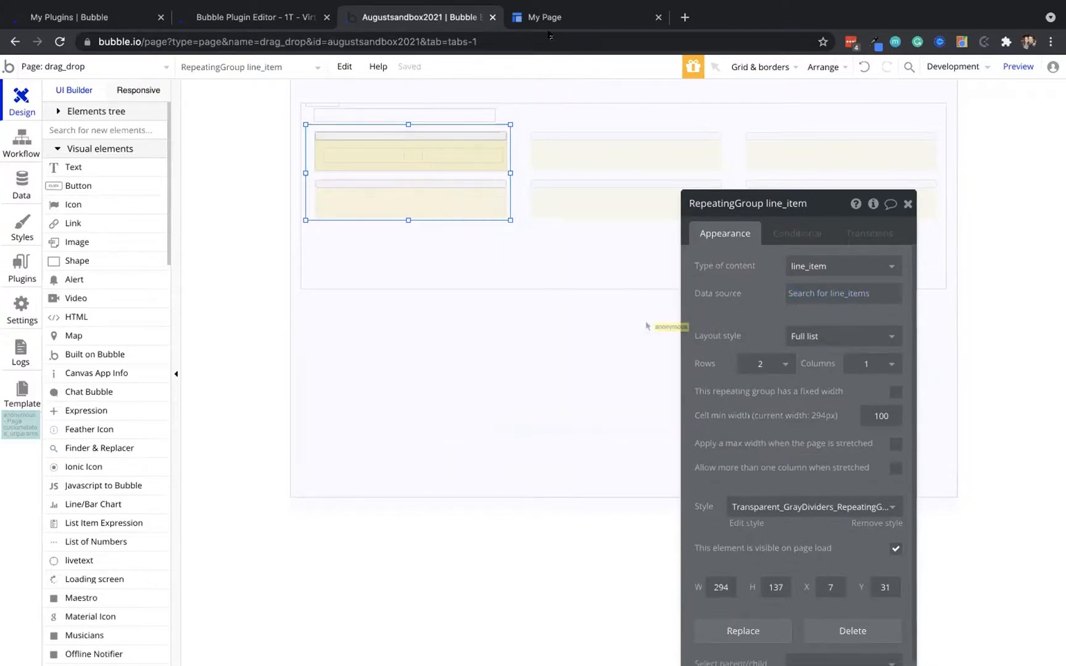
left_click(567, 19)
Reload the test page and load the latest version showing items under their own weekday
key("super+r")
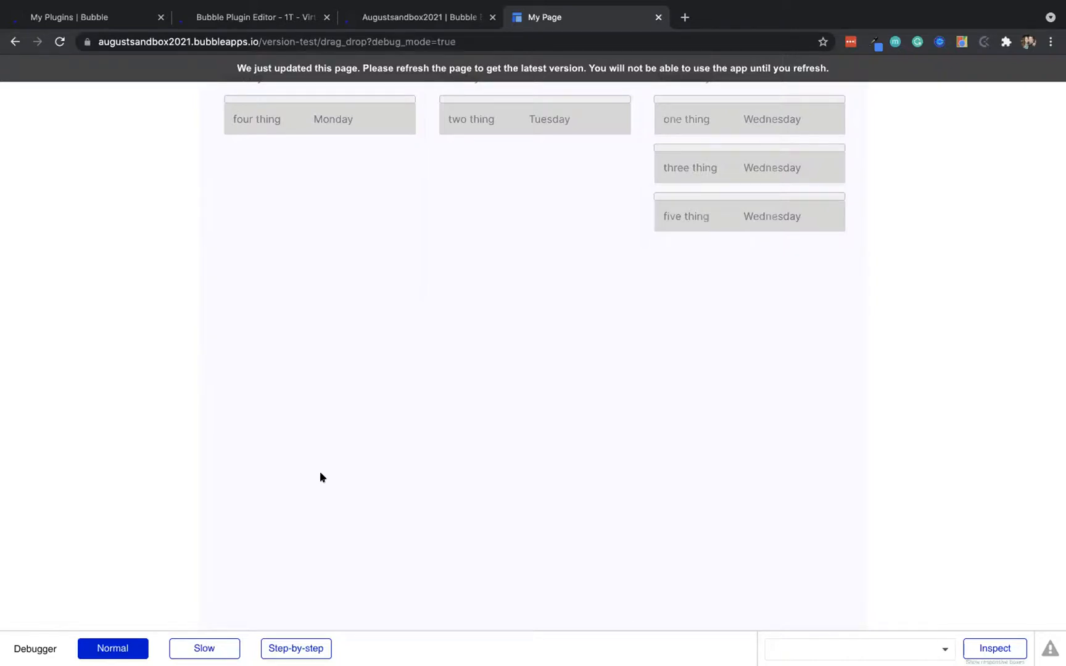
left_click(114, 76)
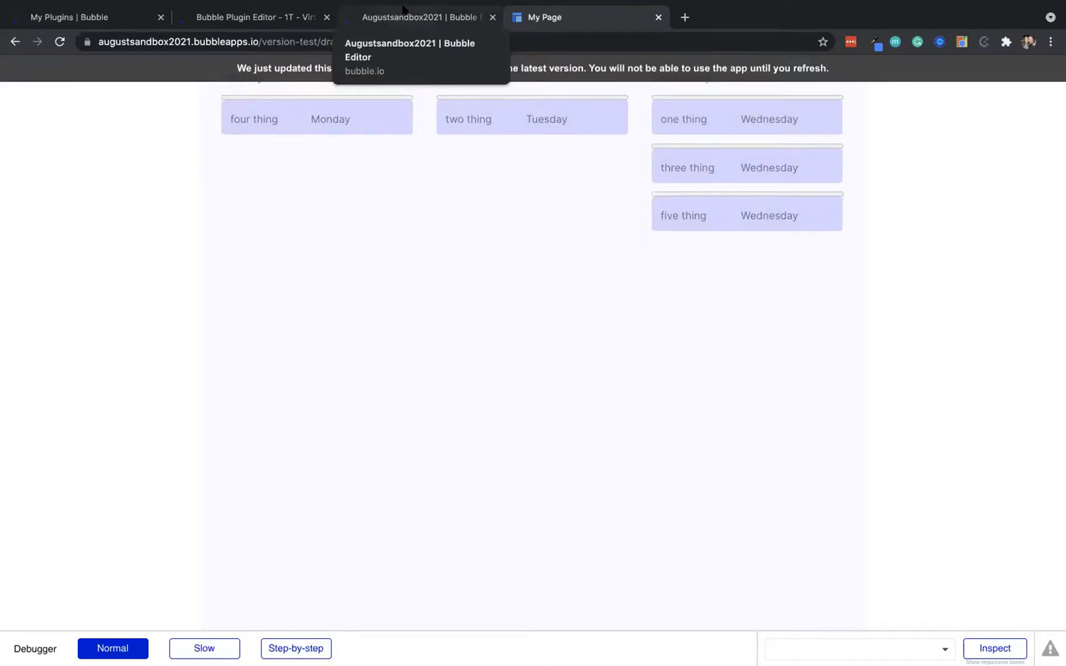
Switch back to the Augustsandbox2021 editor tab
left_click(403, 9)
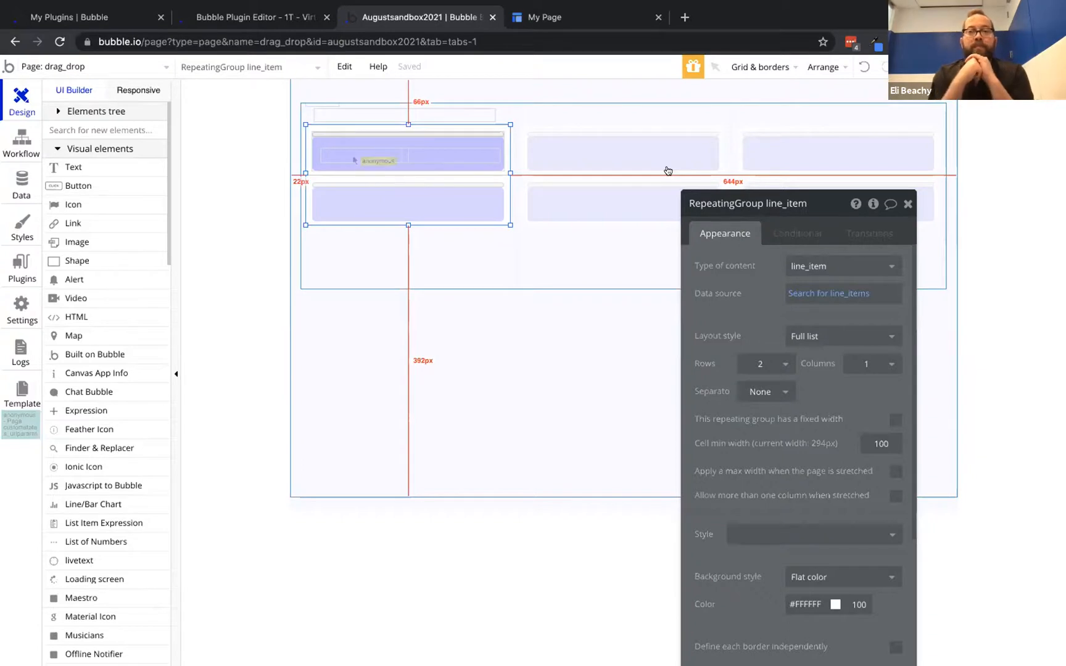
Drag three thing onto the Tuesday column in the preview, refreshing and retrying, then return to the editor
left_click(569, 17)
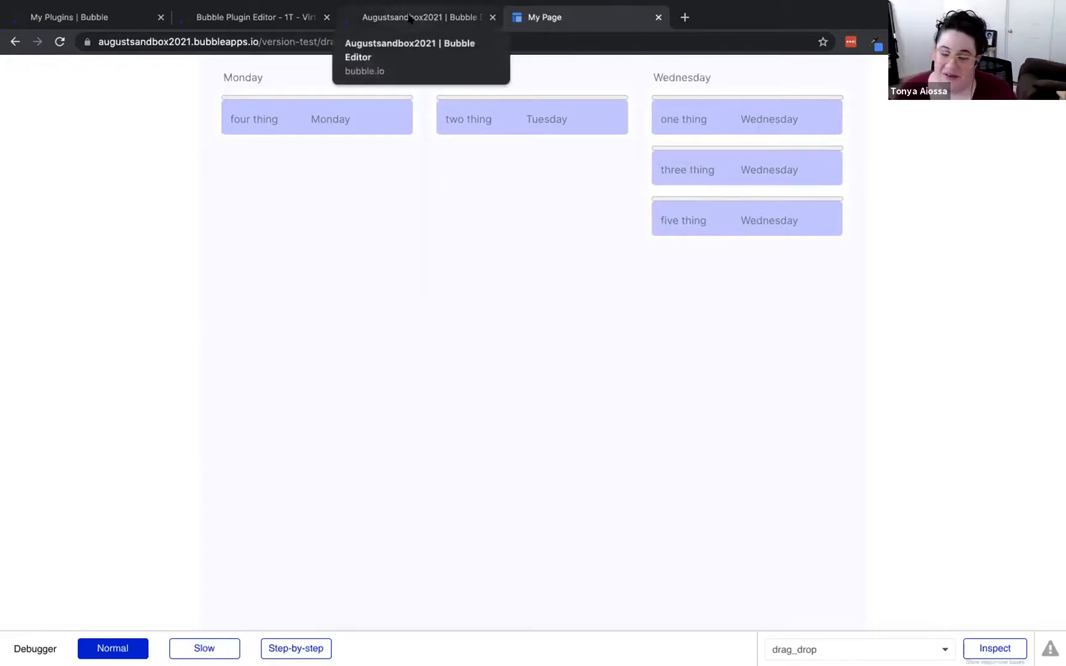
left_click_drag(743, 164, 535, 98)
left_click_drag(755, 159, 545, 97)
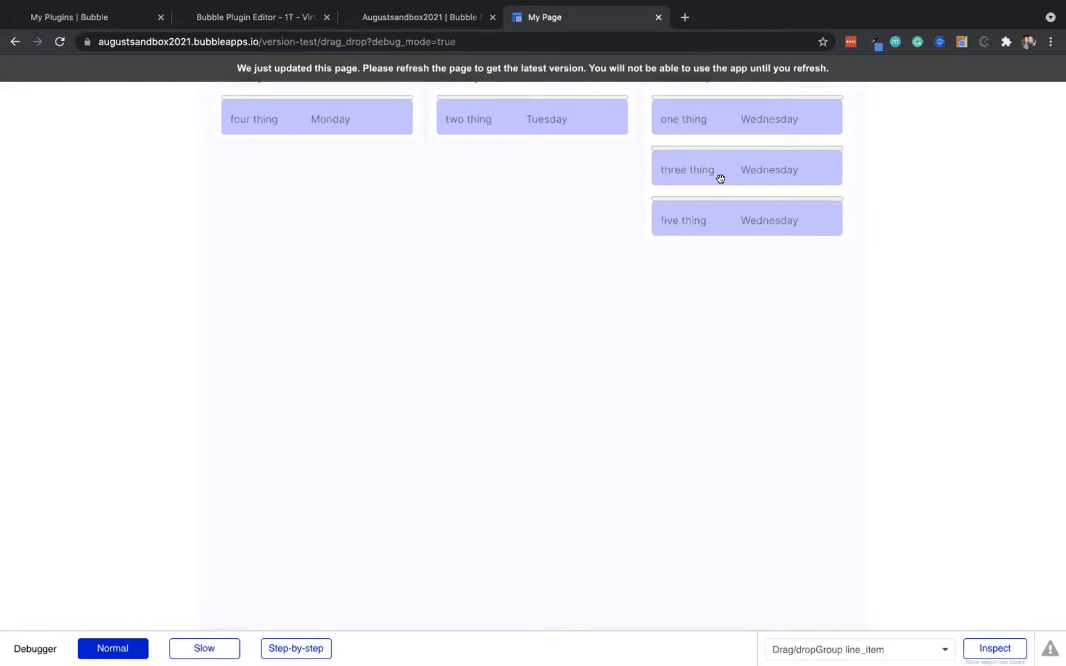
left_click(405, 14)
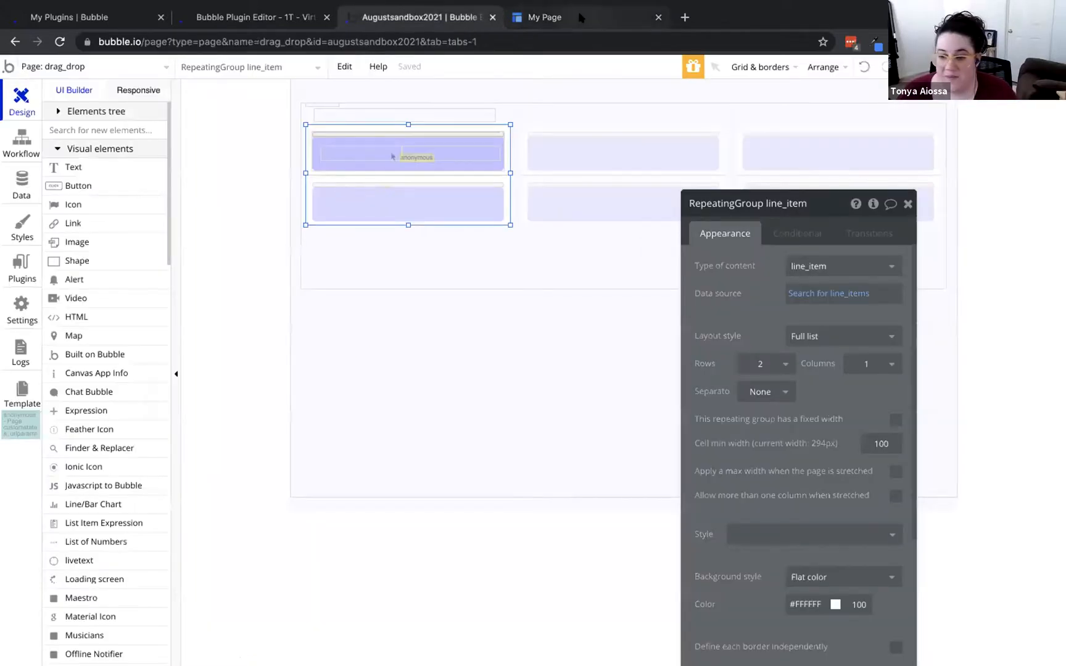
left_click(547, 17)
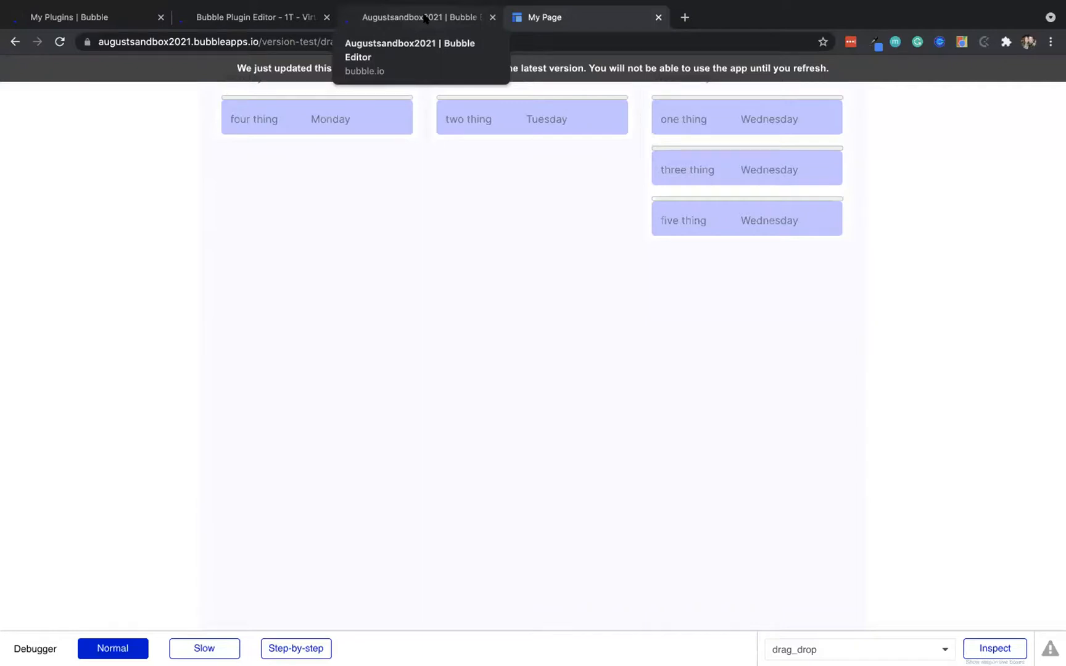
left_click(512, 69)
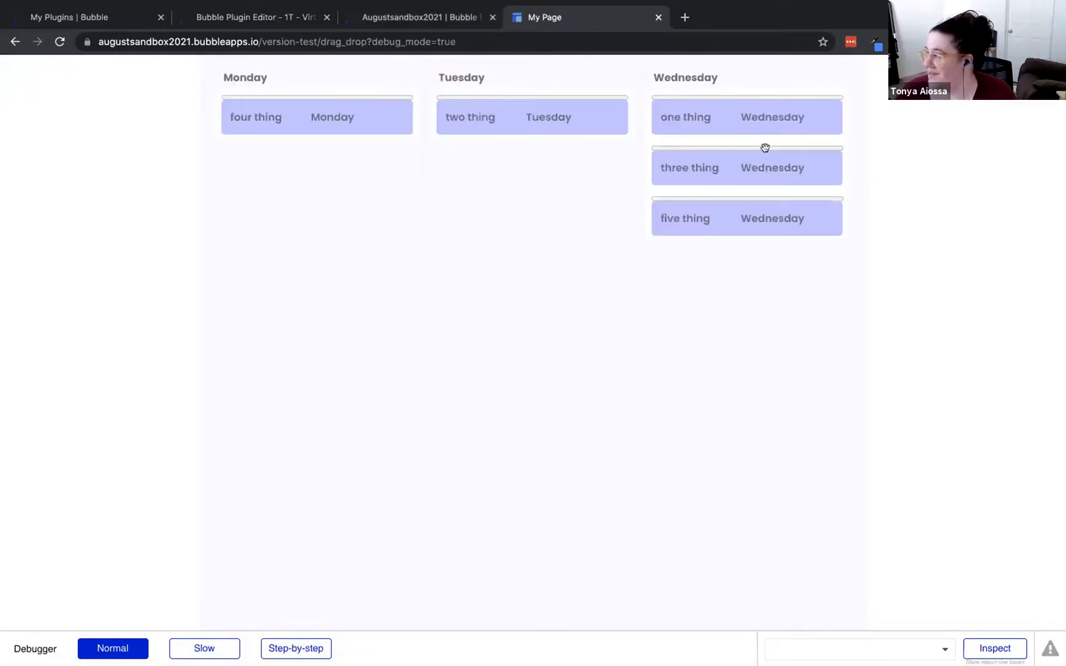
left_click_drag(733, 155, 571, 98)
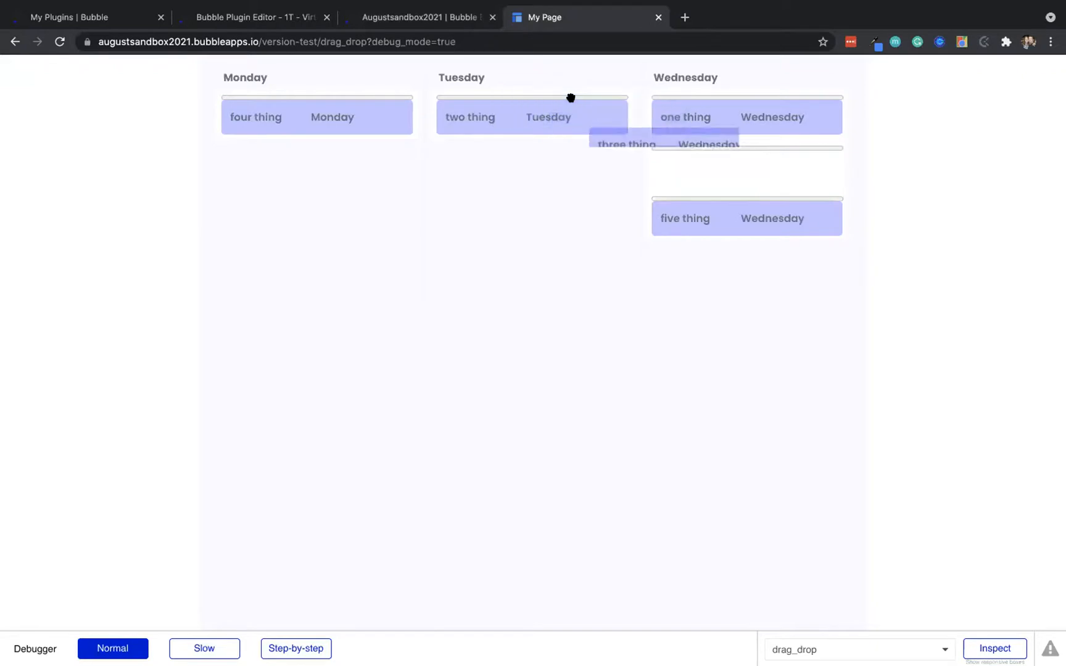
left_click(403, 18)
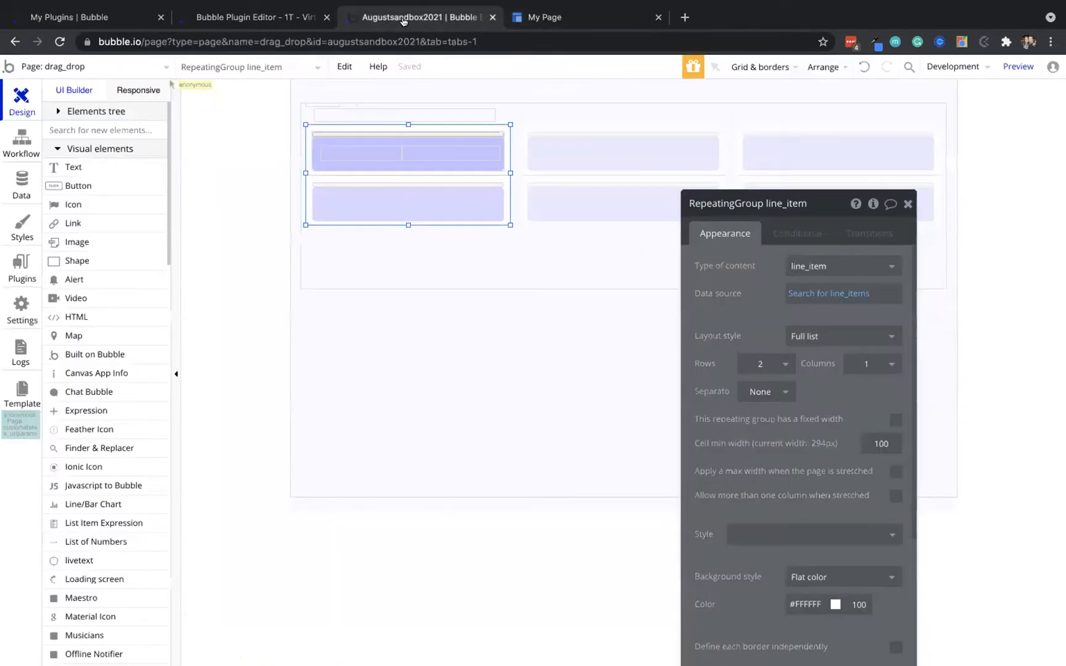
Make DropArea line_item hr taller to cover the card and send it to back
left_click(358, 131)
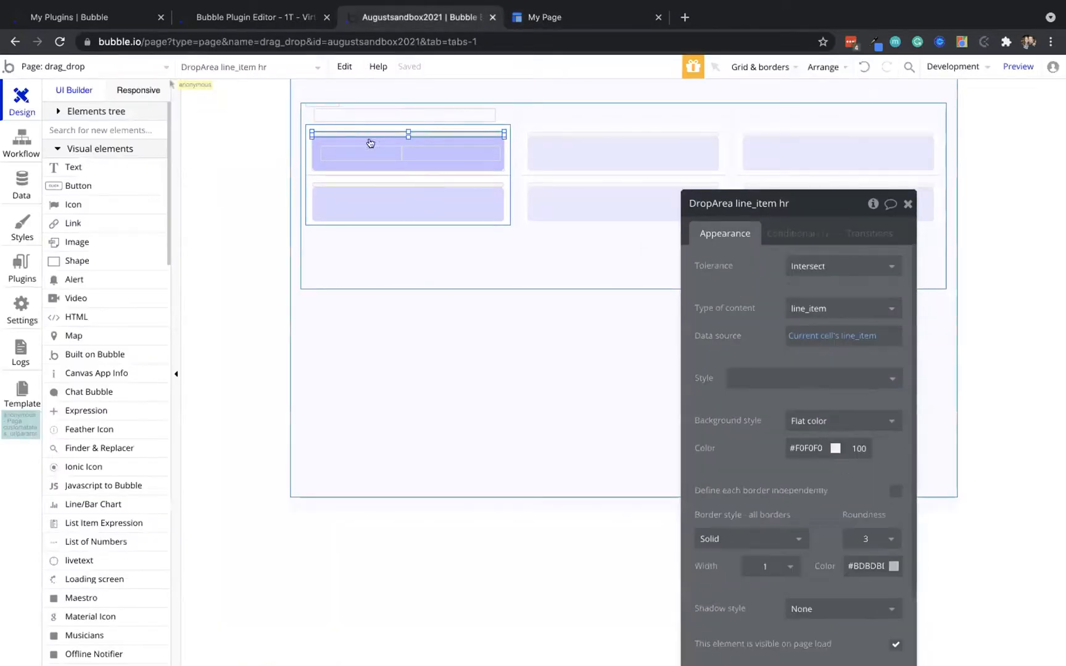
left_click_drag(407, 134, 407, 169)
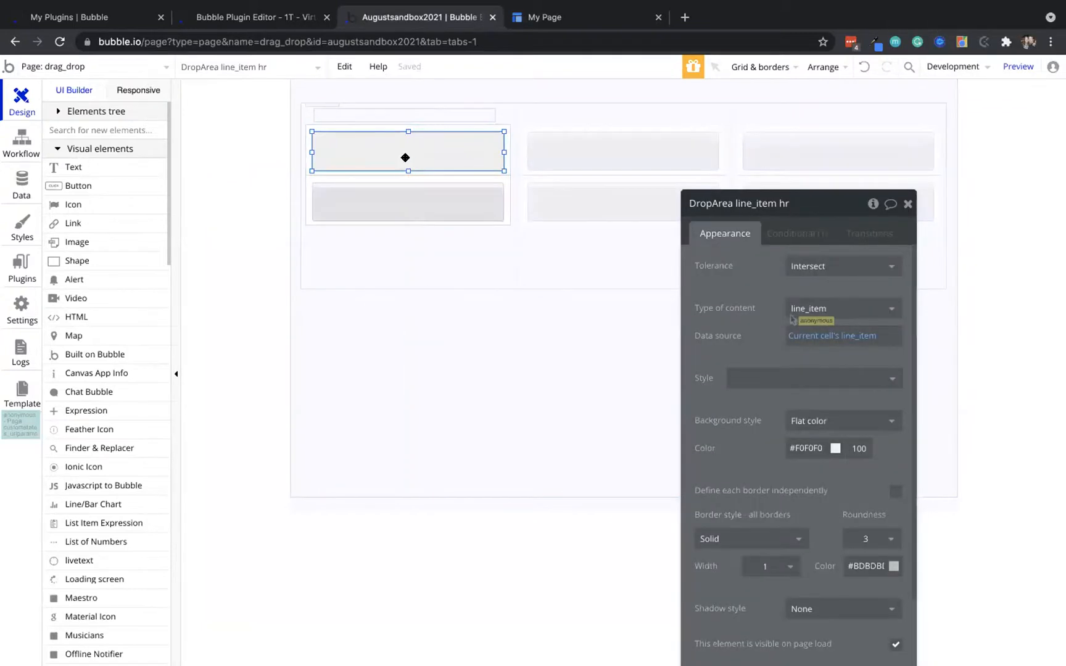
right_click(405, 162)
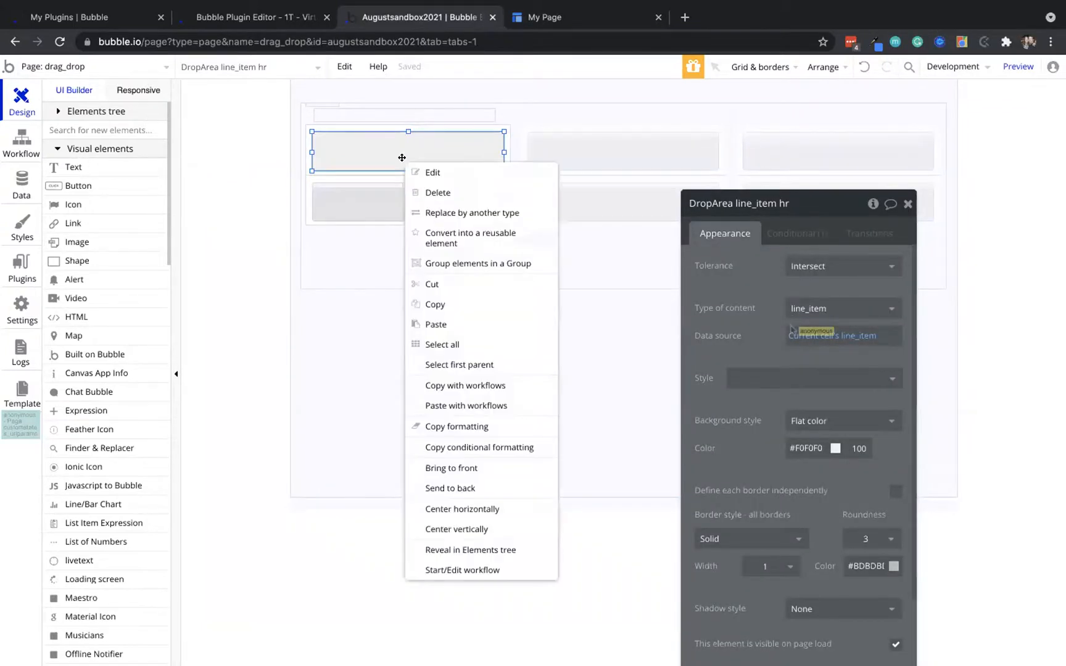
left_click(470, 486)
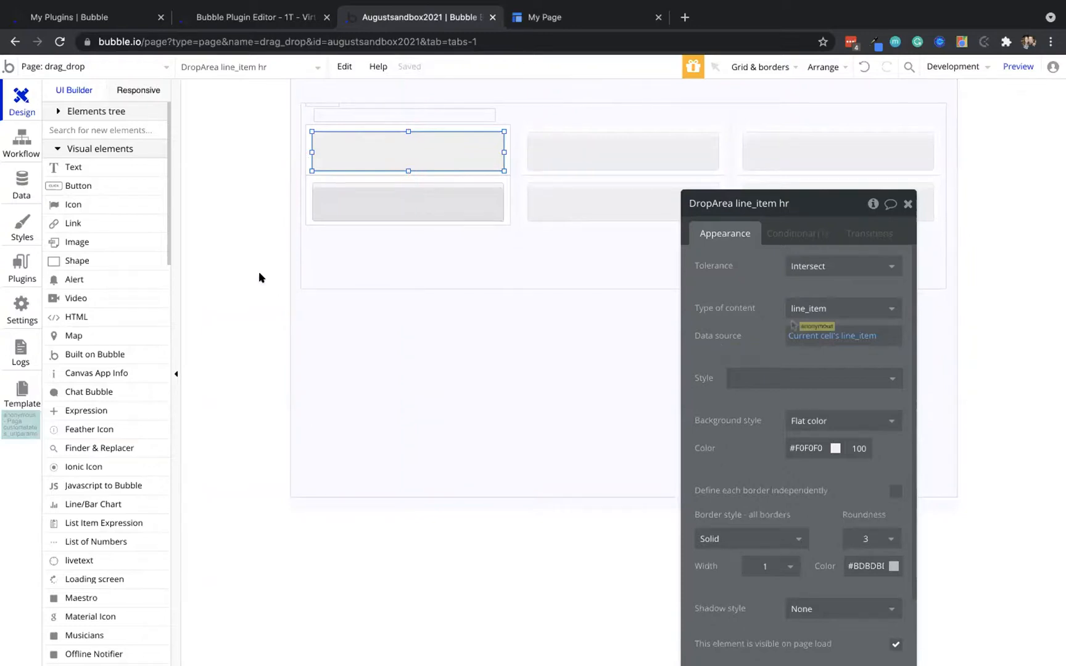
right_click(338, 159)
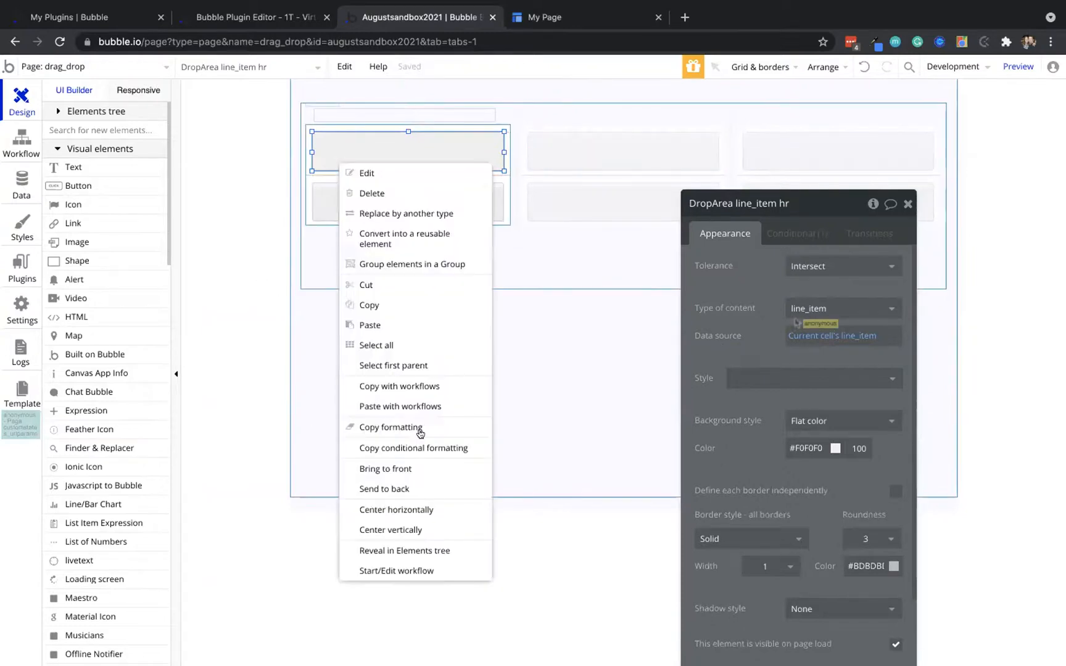
left_click(411, 489)
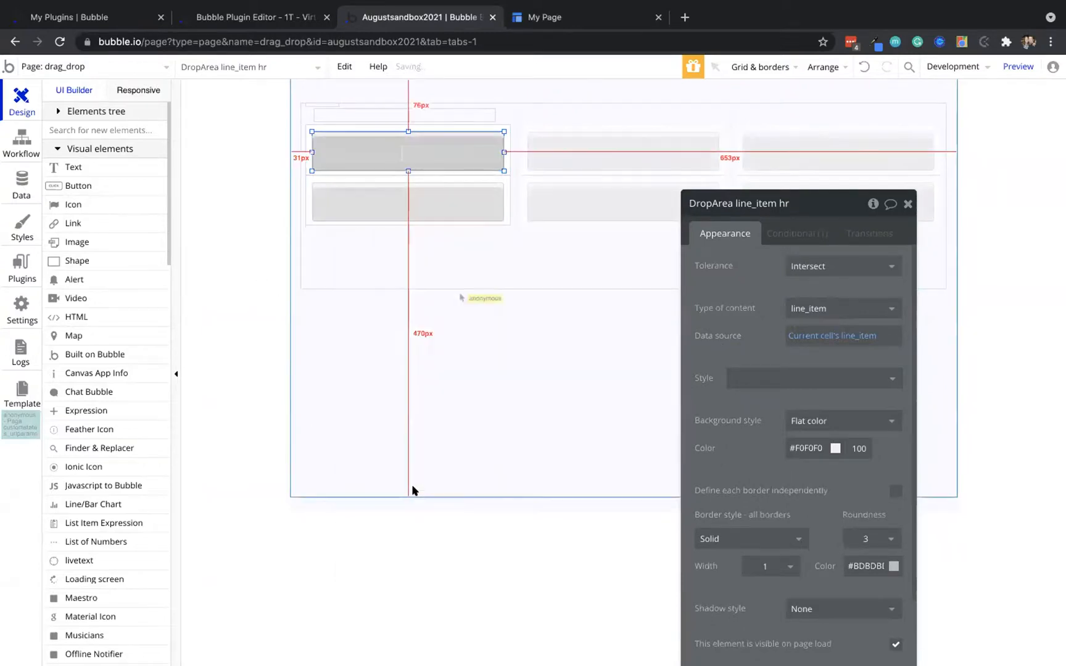
Shift the drop area's top edge down slightly and reload the preview page
left_click(225, 166)
left_click(357, 131)
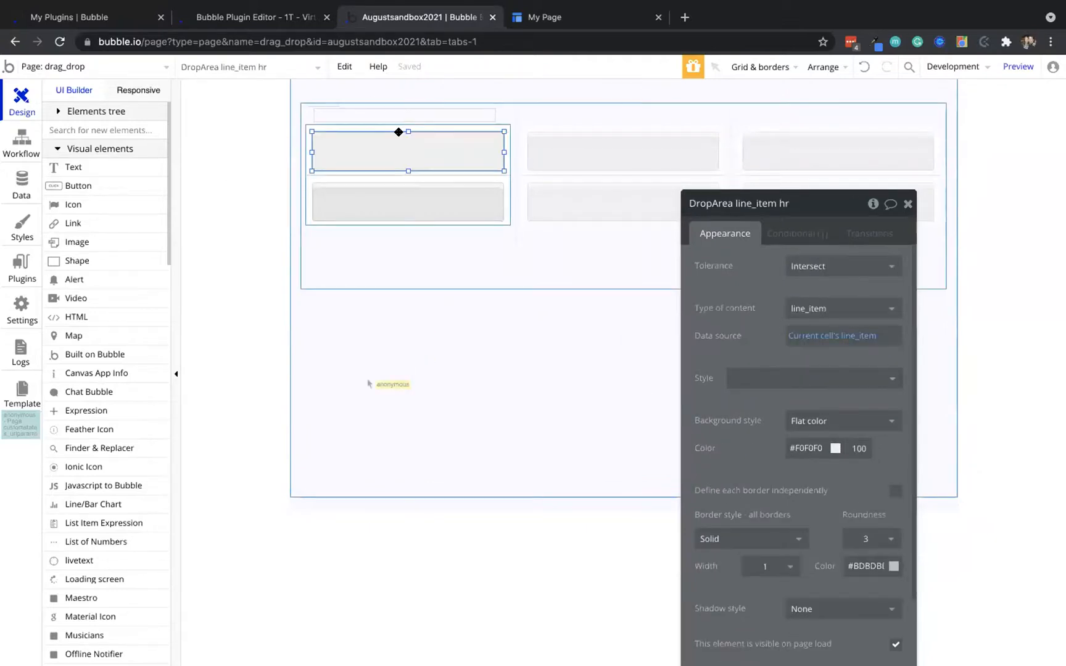
left_click_drag(405, 130, 407, 136)
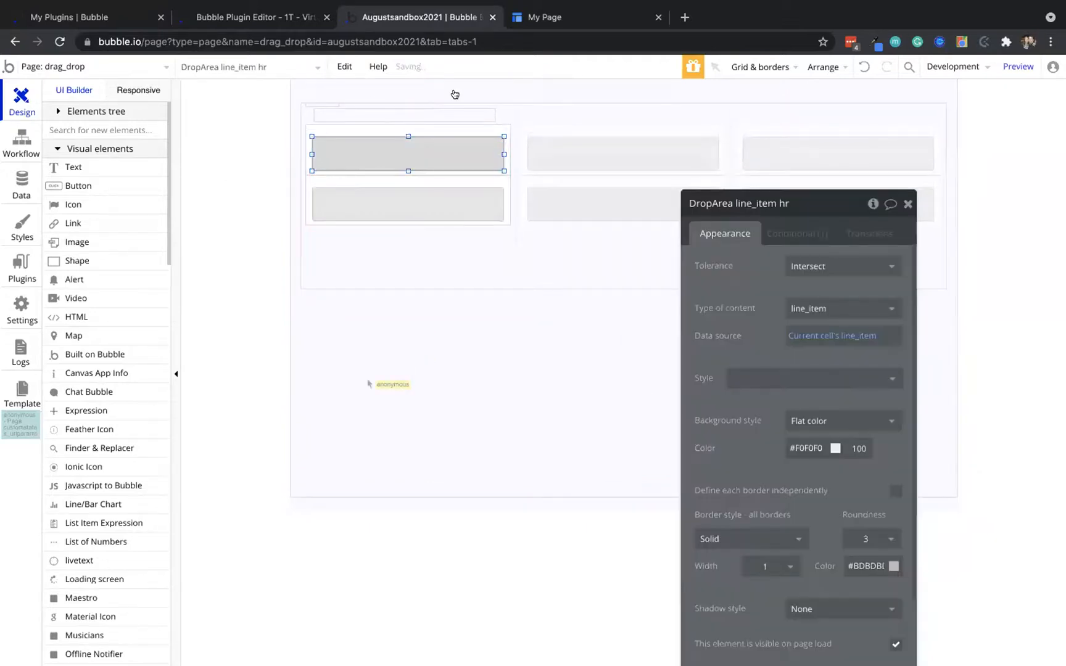
left_click(551, 12)
left_click(501, 64)
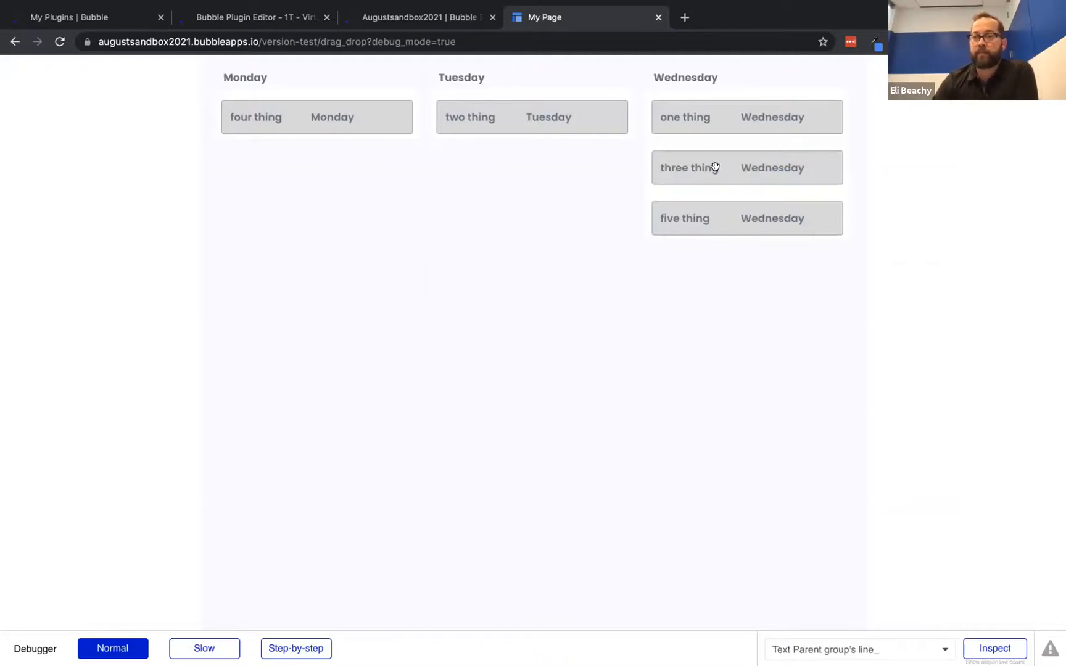
left_click_drag(717, 168, 560, 120)
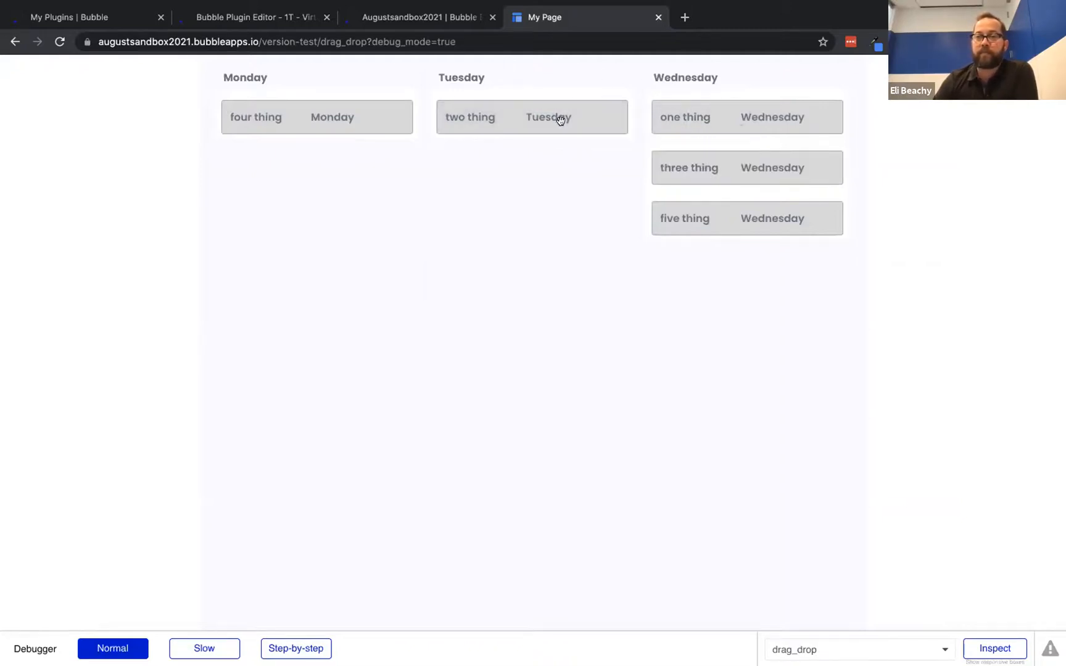
Review the drop event and its step that changes the line_item status in the Workflow tab
left_click(419, 17)
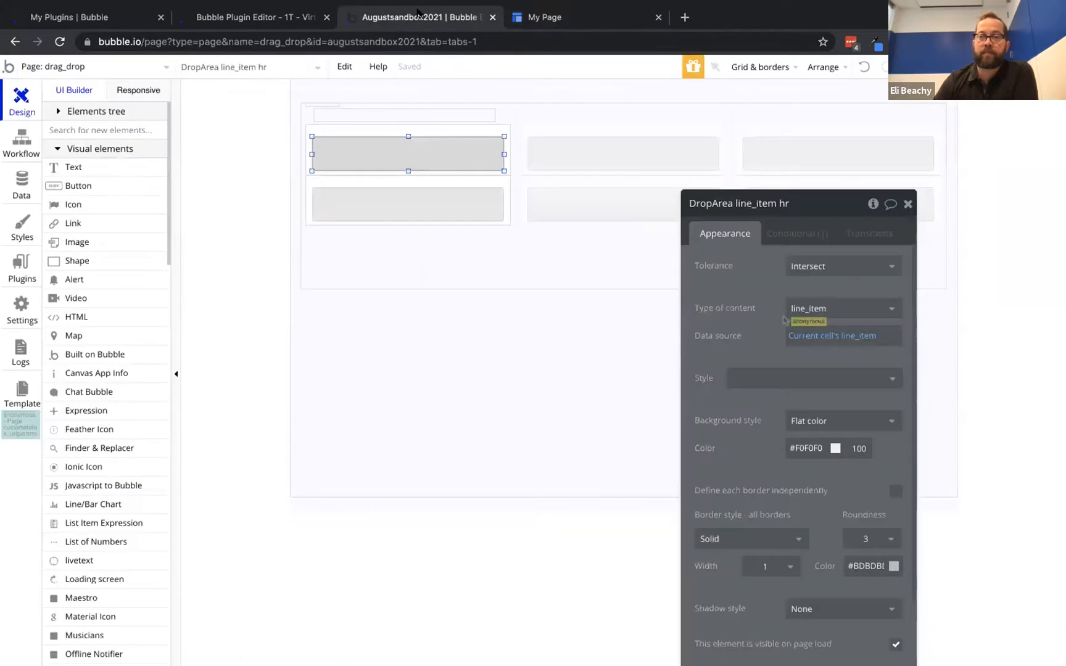
left_click_drag(753, 311, 765, 231)
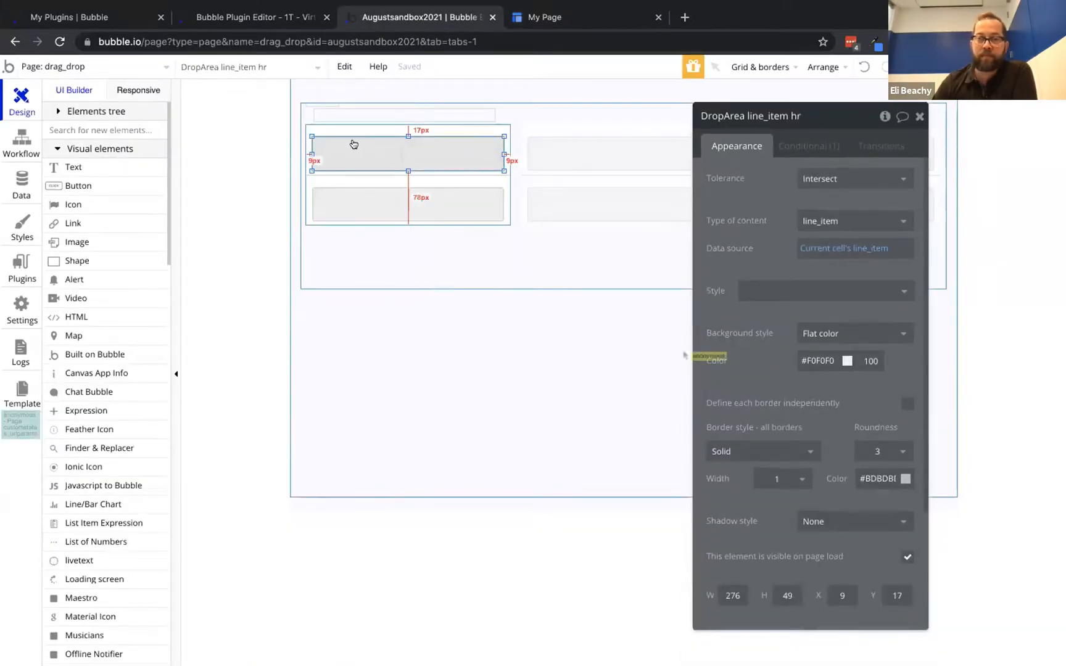
left_click(20, 142)
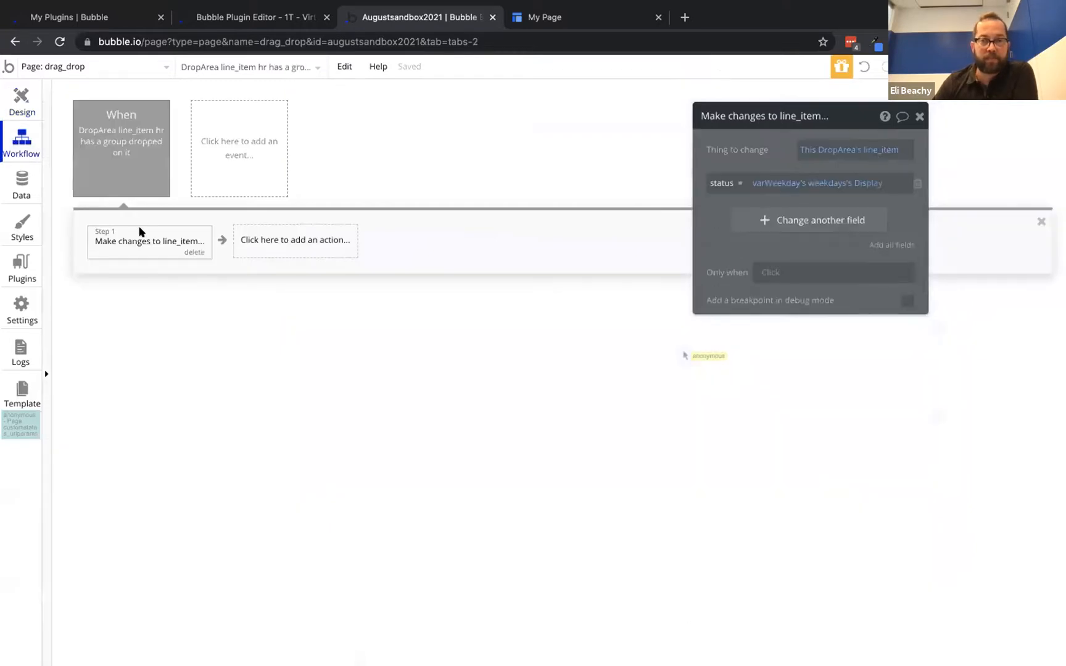
left_click(119, 149)
left_click(131, 232)
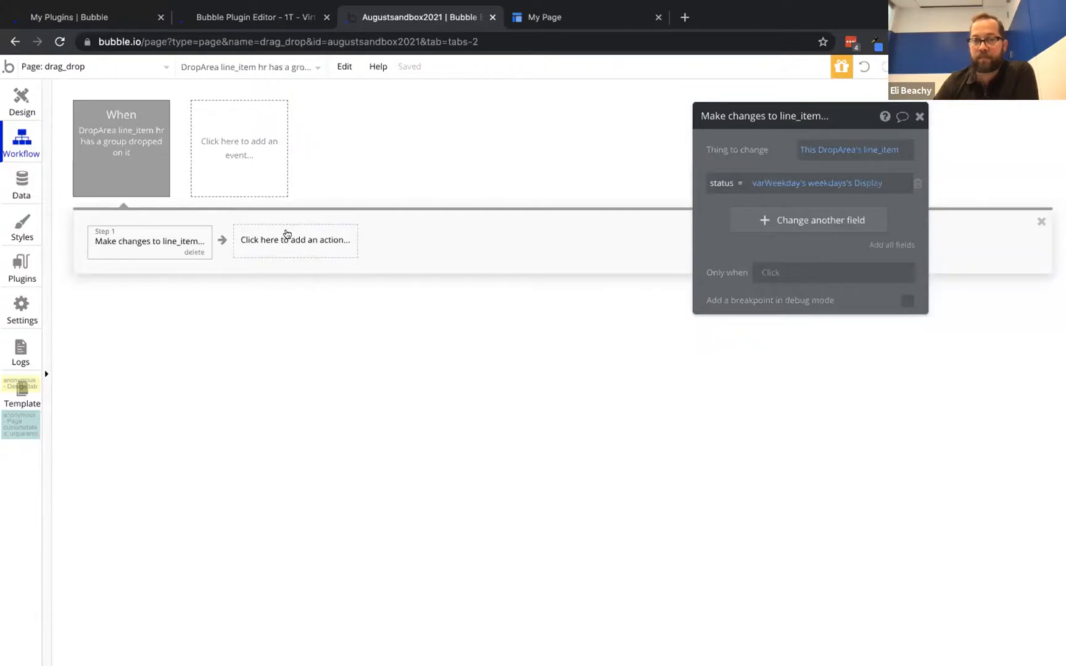
left_click(132, 140)
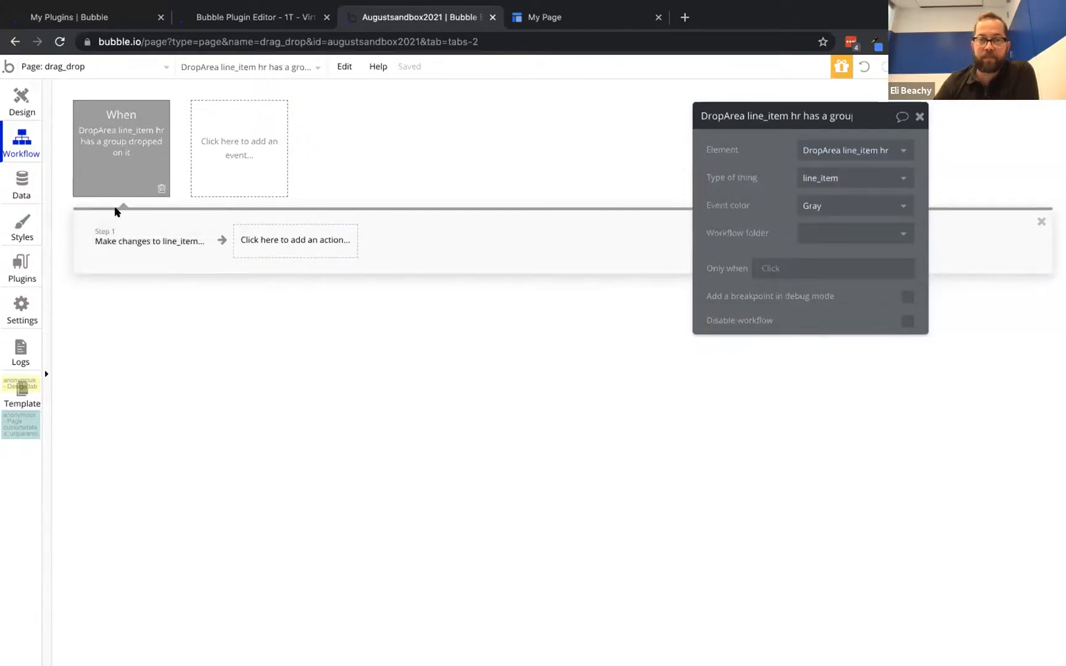
left_click(112, 244)
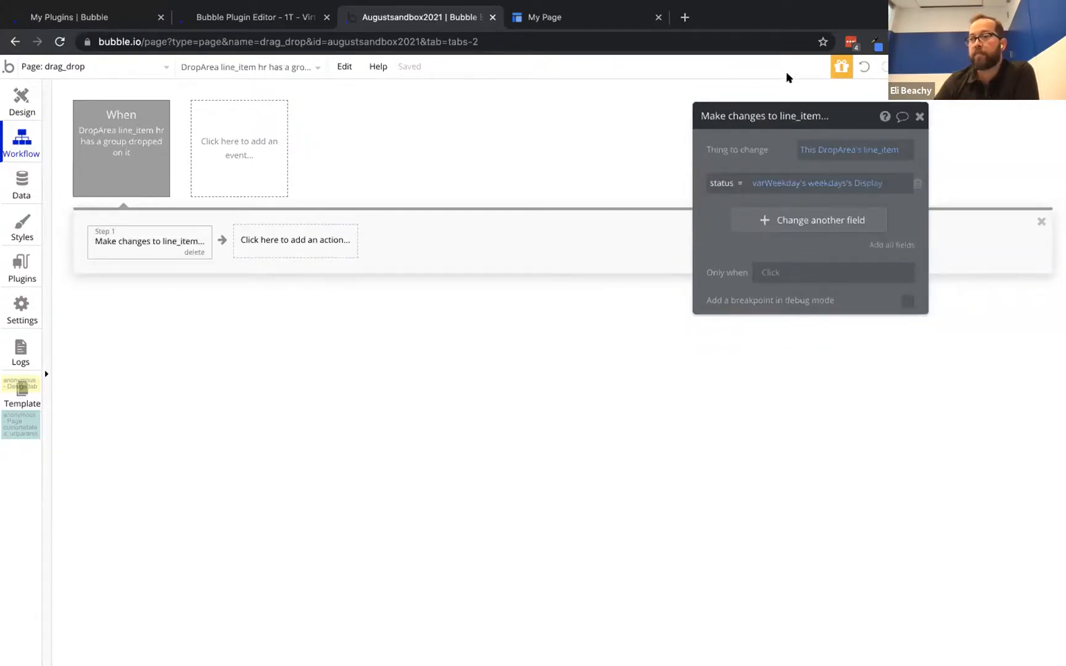
Clear the DropArea line_item hr's Data source field and switch to the preview page
left_click(20, 97)
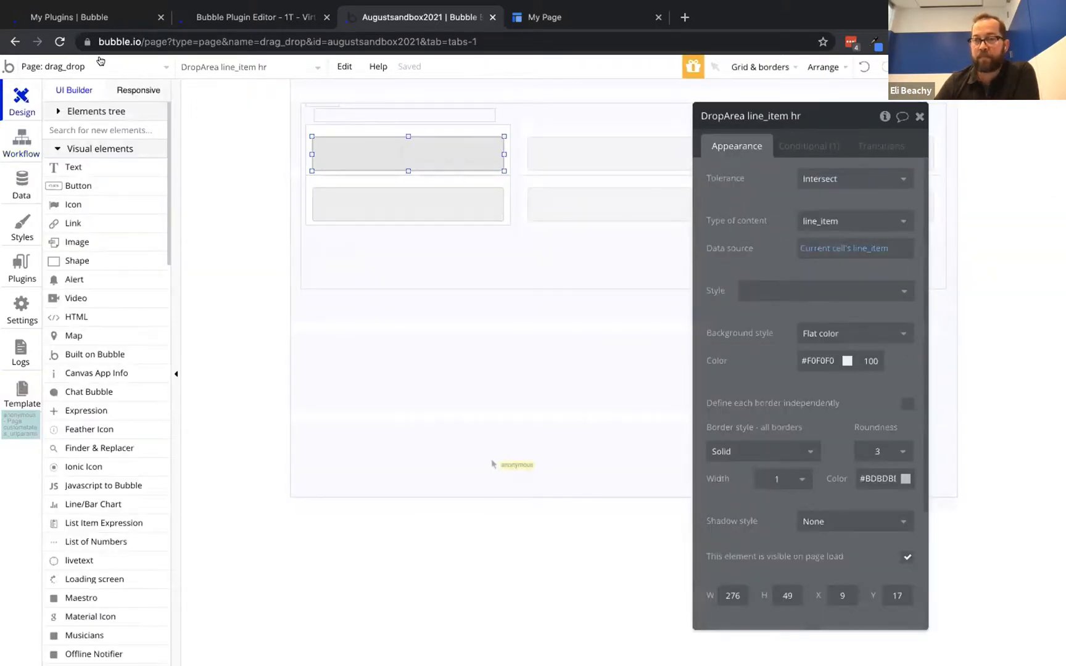
double_click(813, 245)
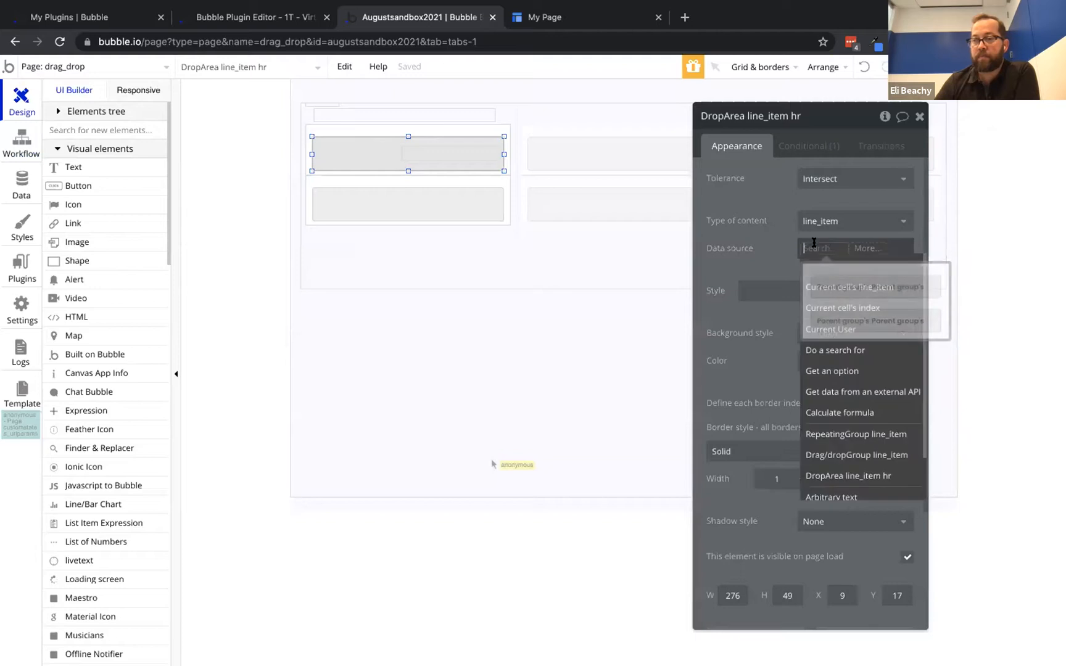
left_click(767, 178)
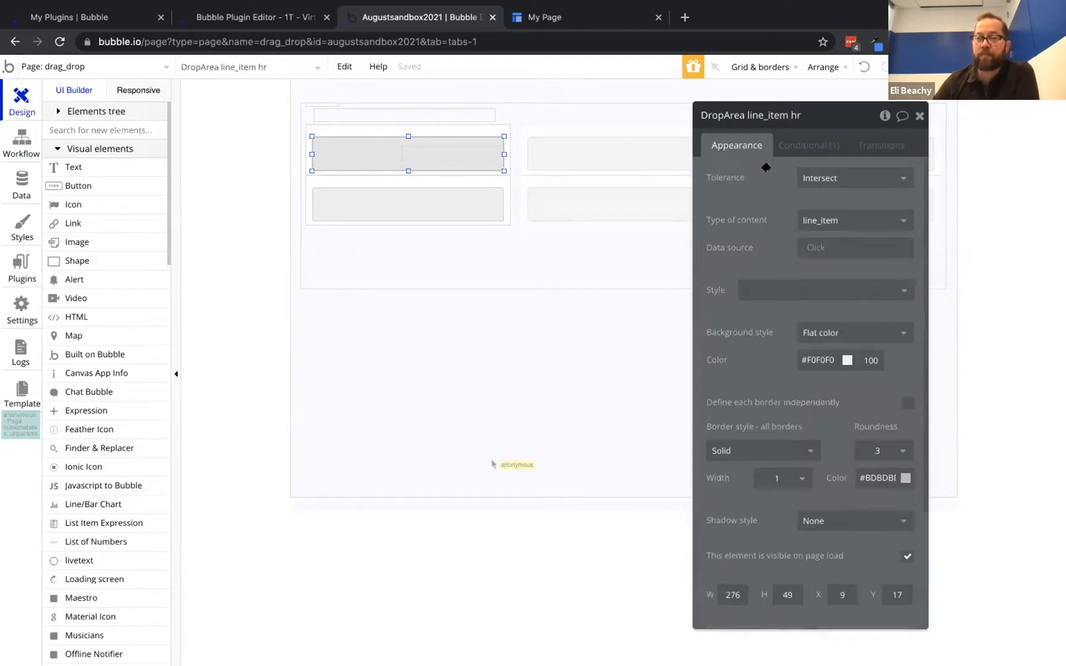
left_click(561, 20)
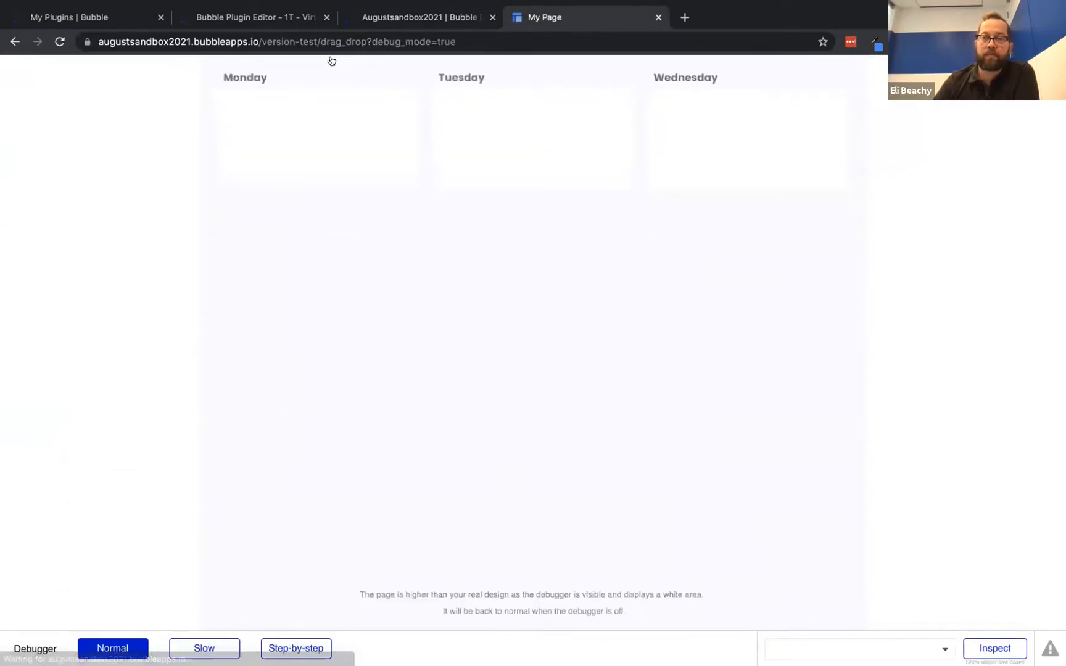
Drag 'three thing' onto Tuesday's card in the preview, then go back to the editor
left_click_drag(709, 171, 528, 124)
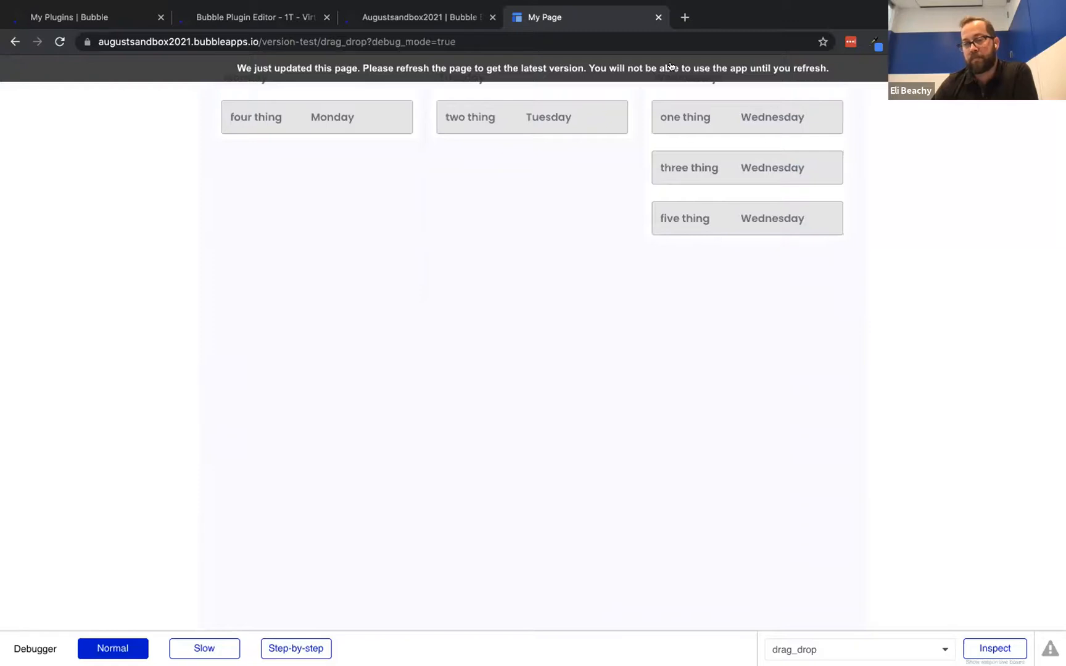
left_click(381, 18)
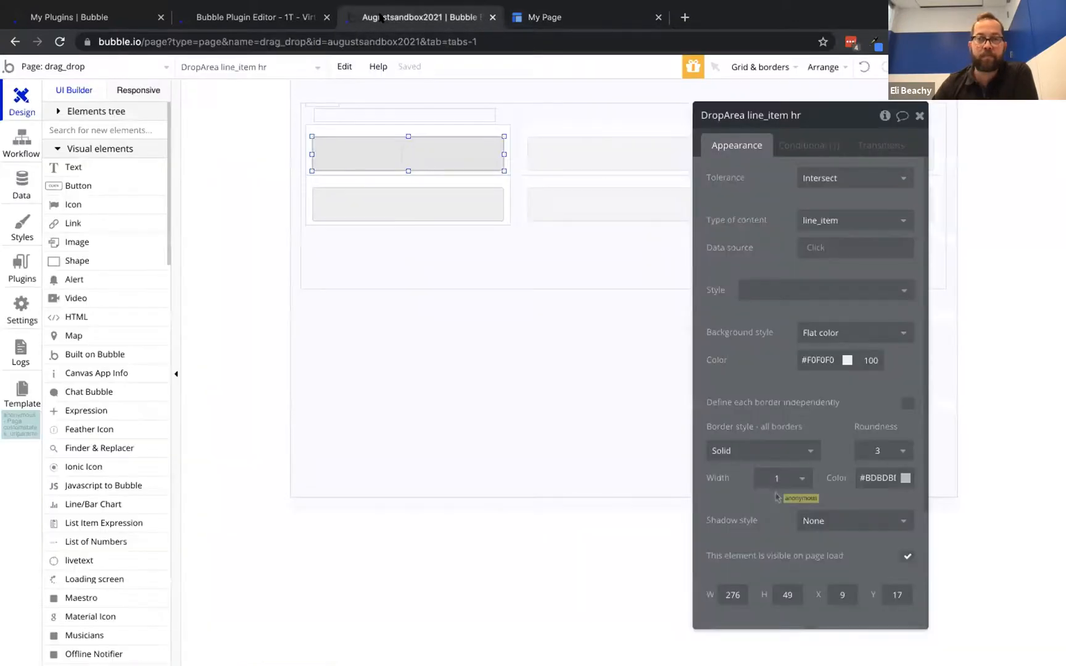
Bring the Drag/dropGroup line_item to front, refresh the preview, and retest dragging three thing to Tuesday
right_click(334, 140)
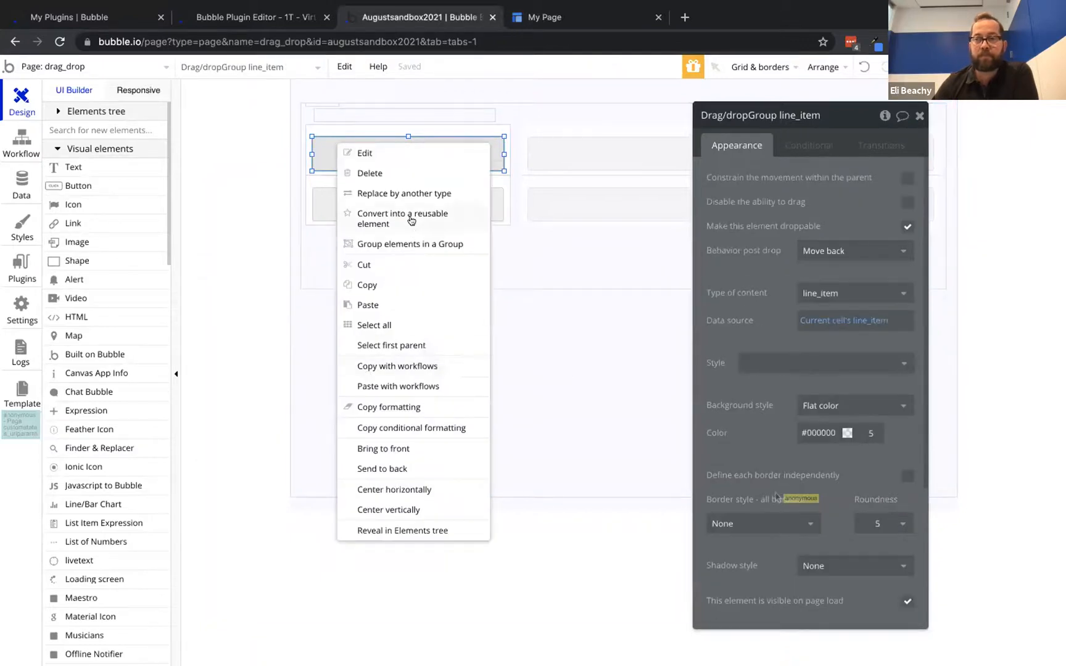
left_click(398, 450)
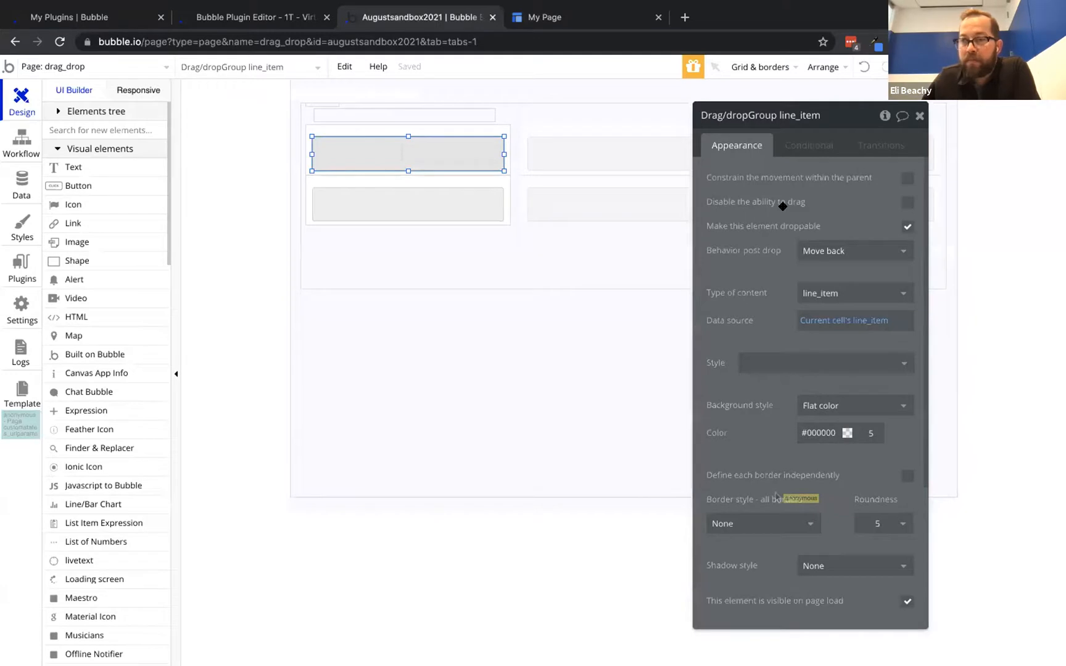
left_click(587, 24)
left_click(470, 65)
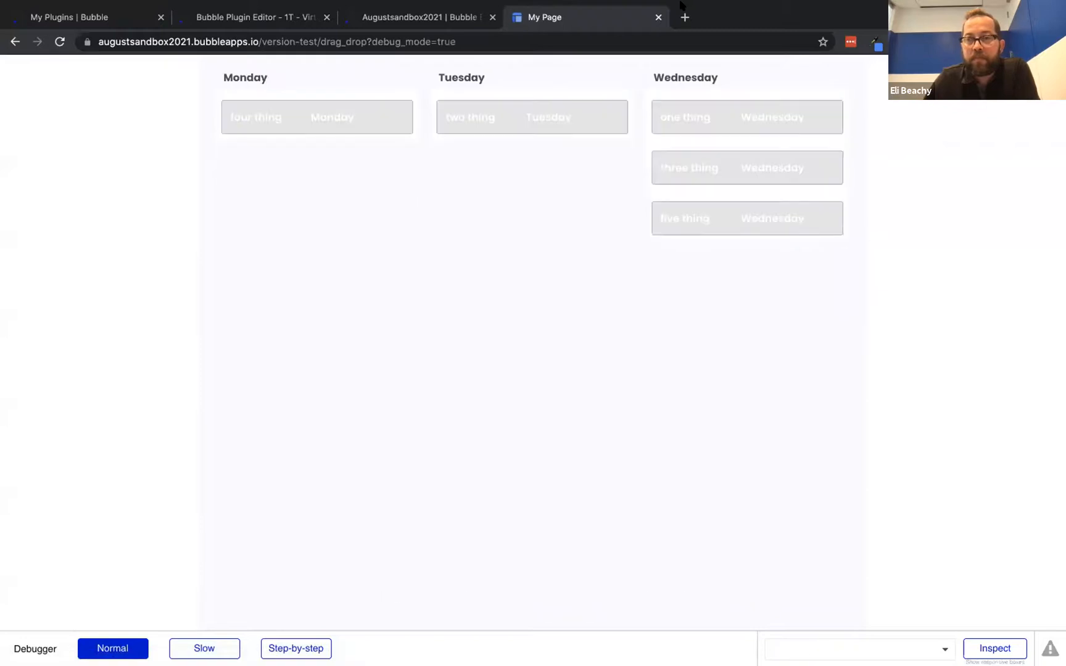
left_click_drag(754, 164, 571, 114)
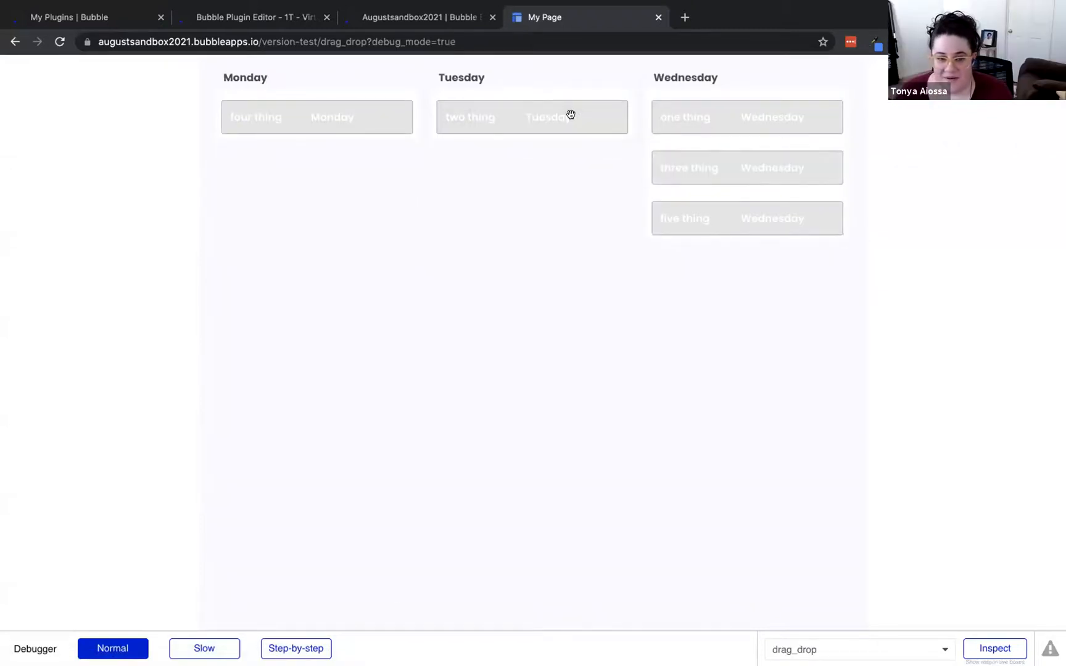
left_click(423, 17)
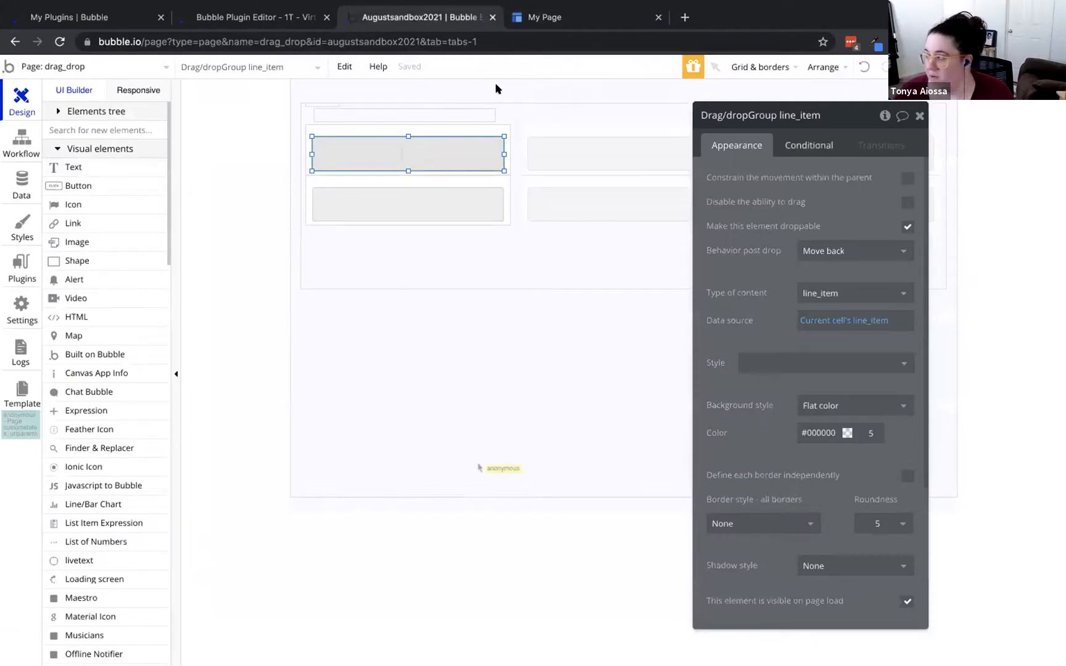
Set DropArea line_item hr's background opacity to 0, bring it forward, and try dragging a card
left_click(216, 68)
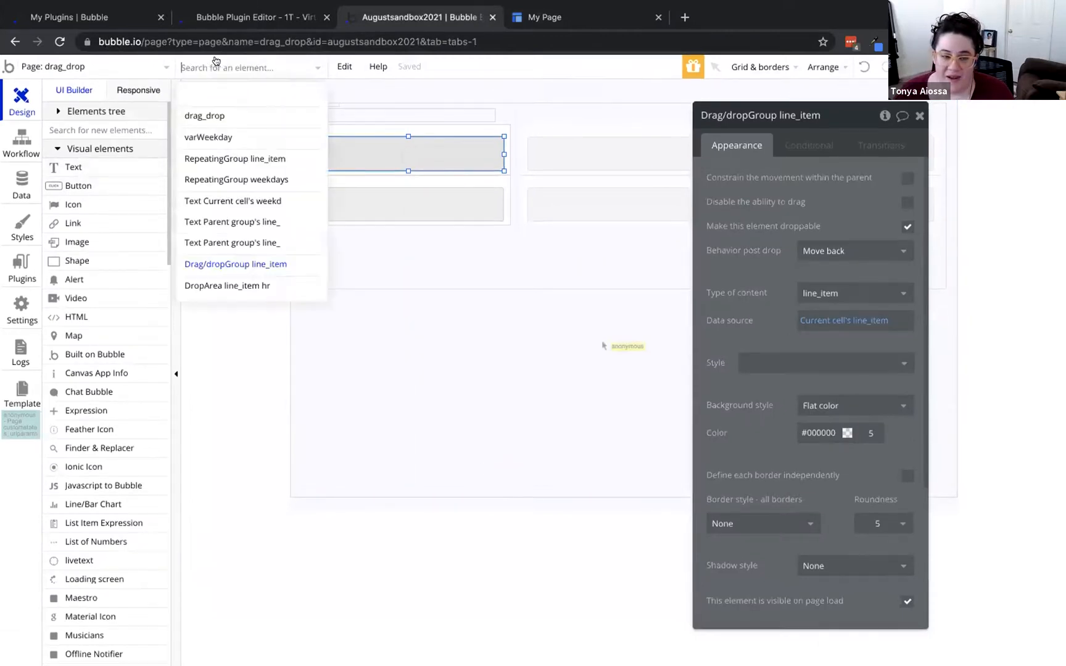
left_click(210, 286)
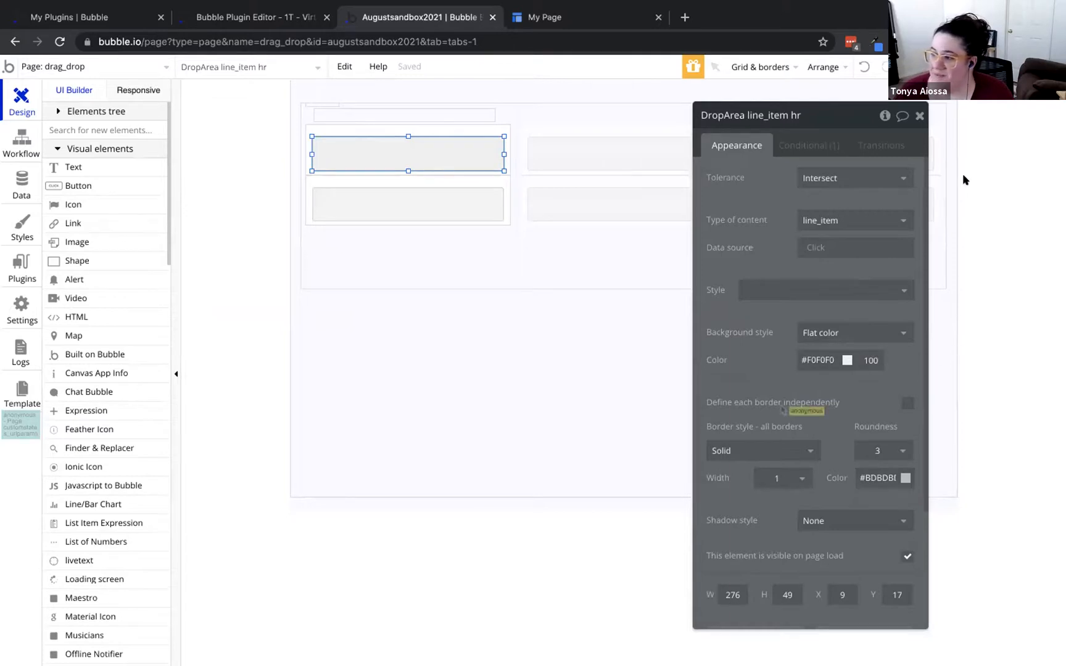
double_click(872, 355)
type("0")
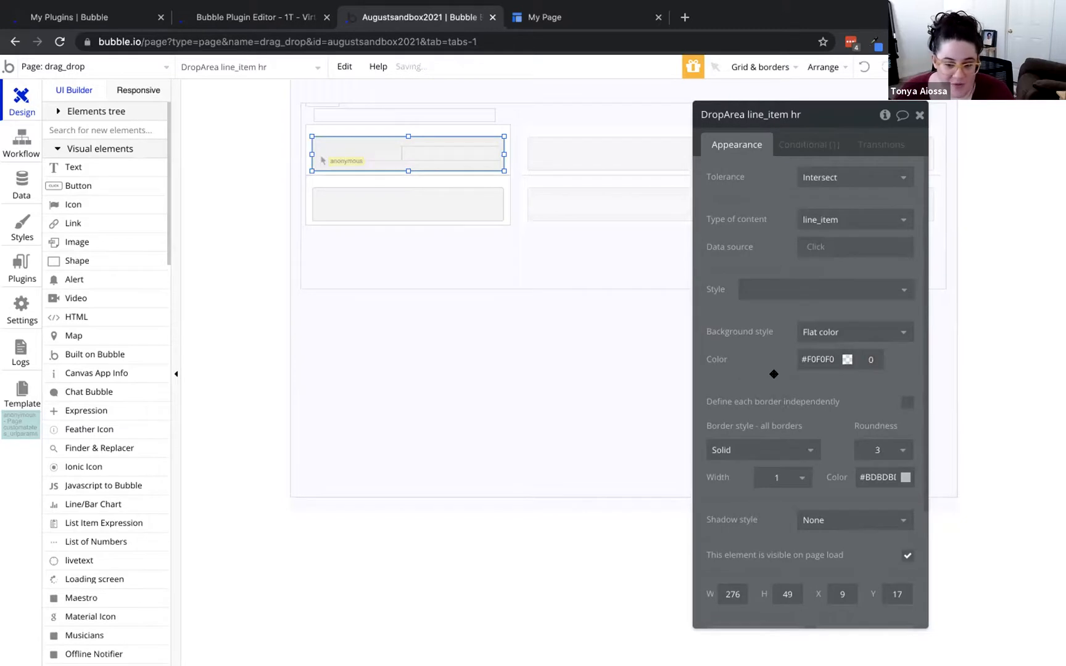
right_click(406, 133)
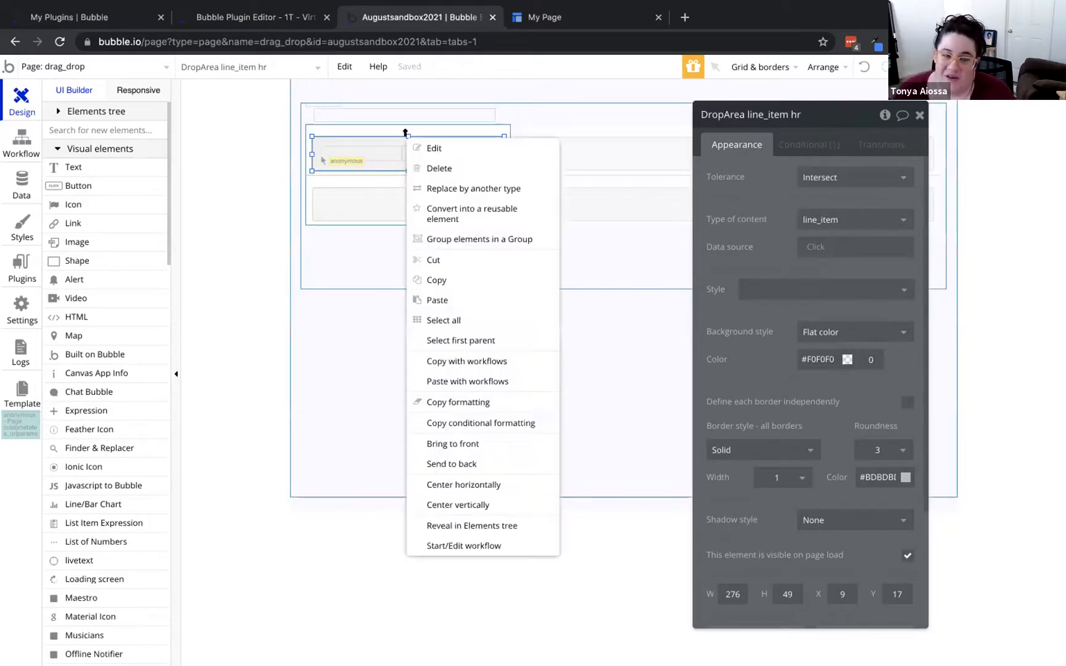
left_click(467, 444)
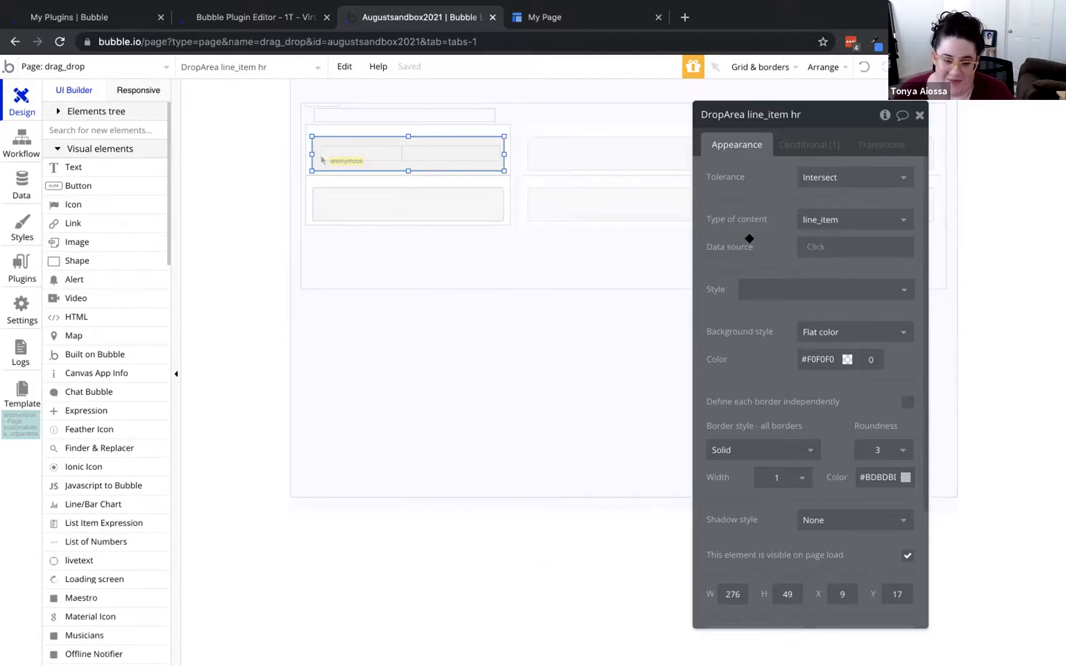
left_click(548, 13)
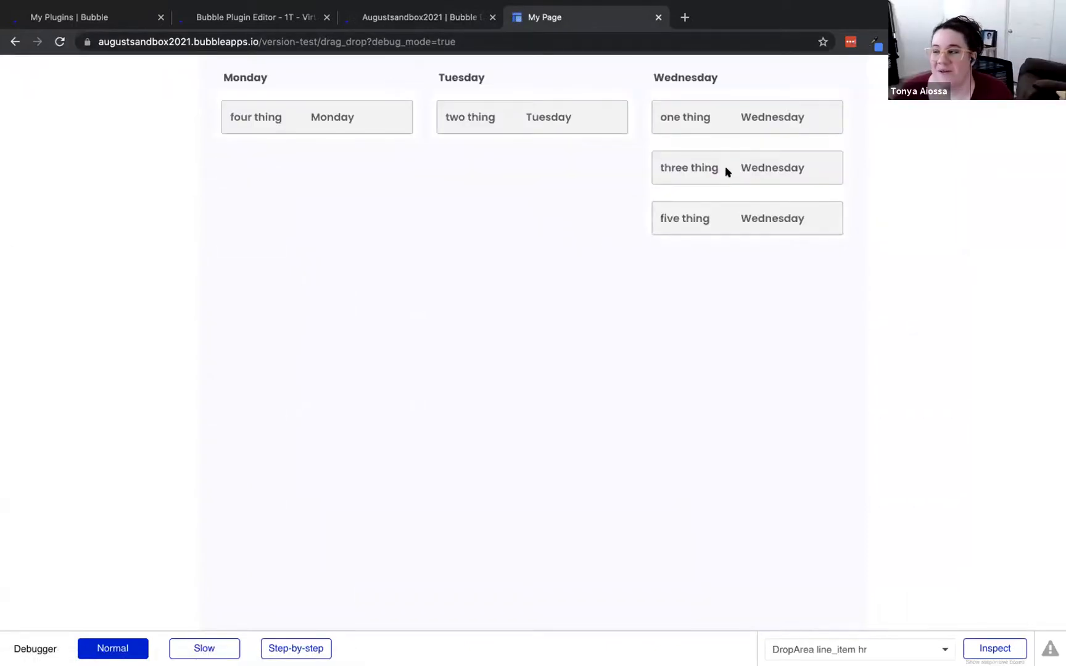
left_click_drag(658, 167, 740, 188)
left_click(741, 188)
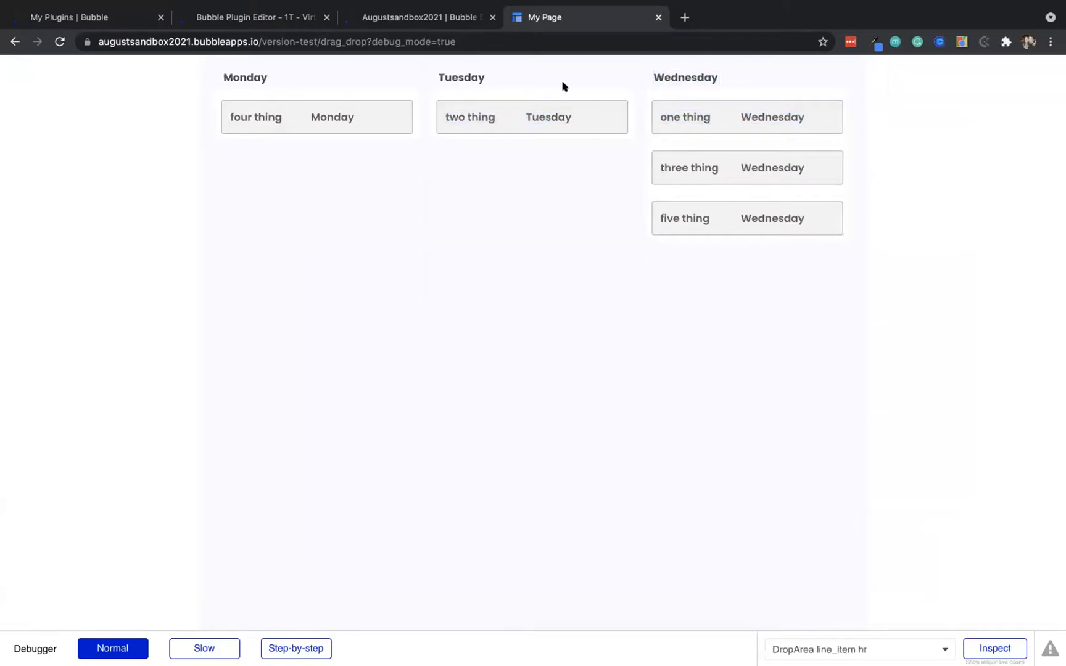
left_click(415, 13)
Stretch the drop area to 66 px tall, send it to back twice, and reload the test page
left_click_drag(408, 136, 406, 122)
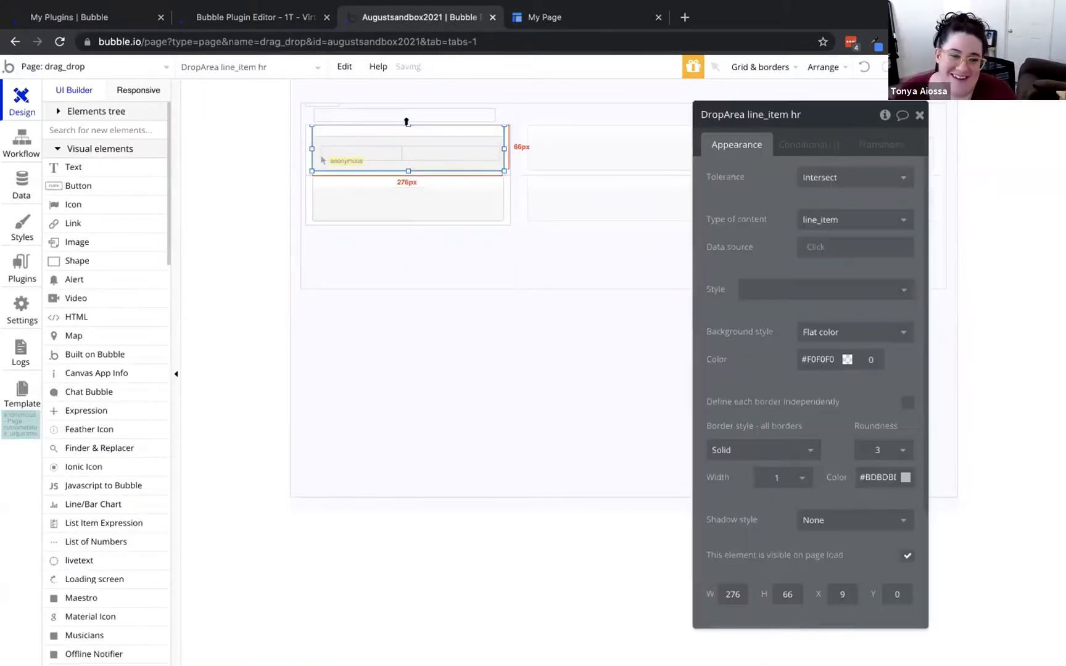
right_click(394, 128)
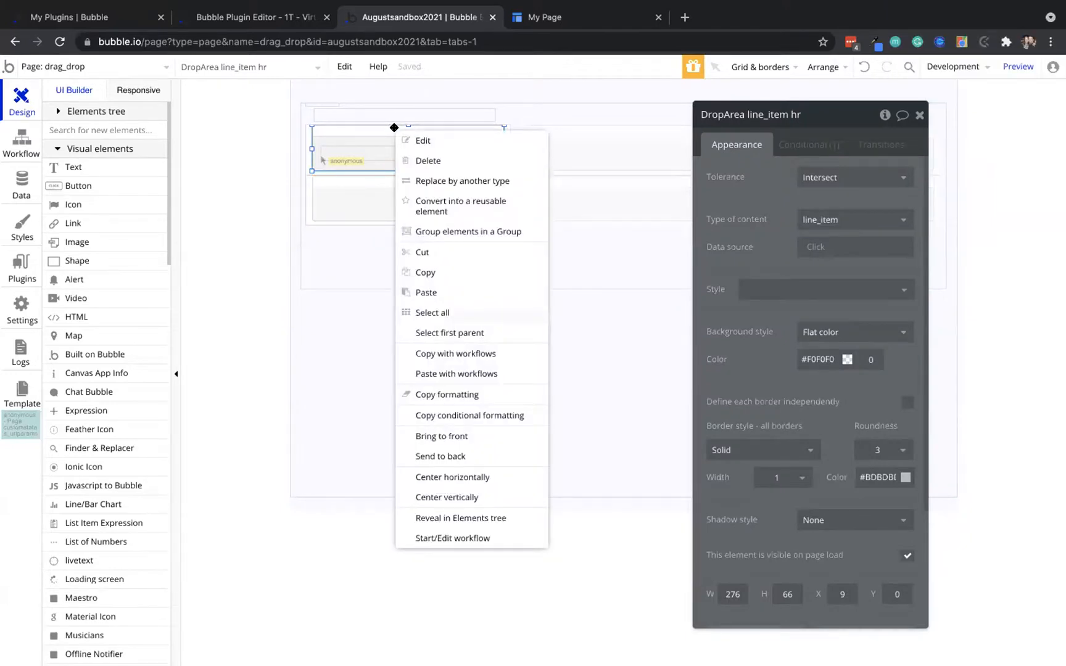
left_click(442, 455)
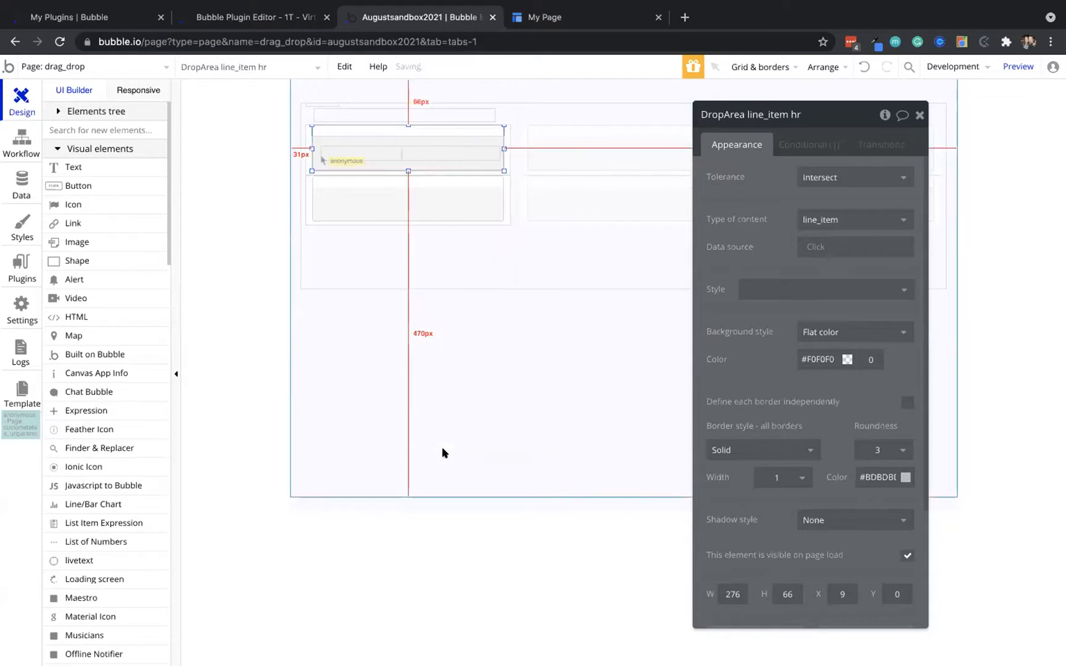
right_click(422, 130)
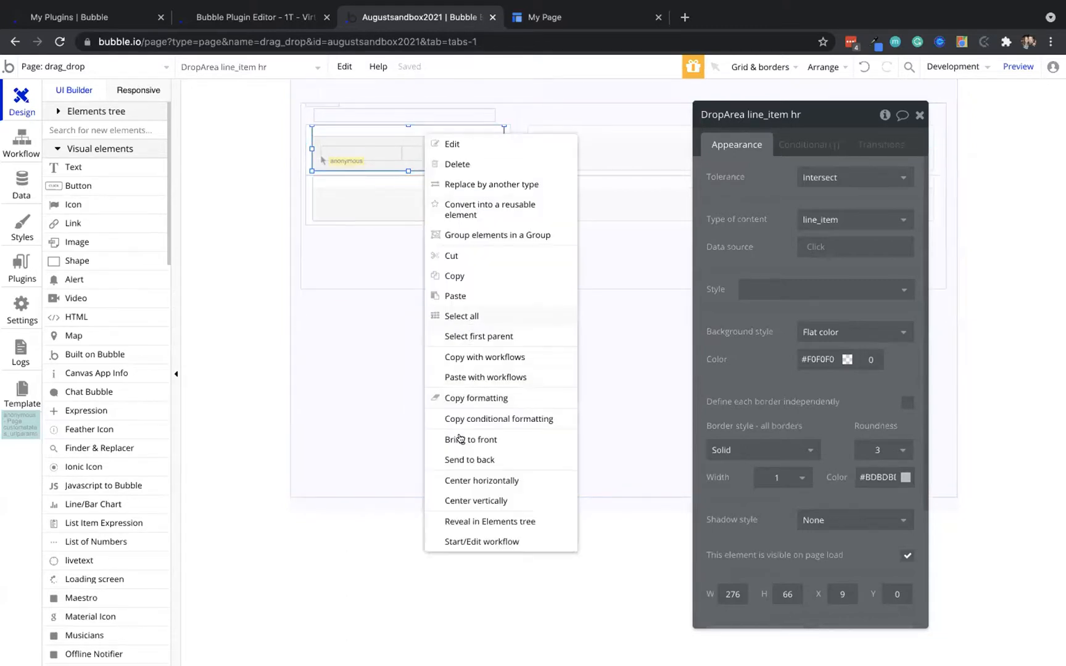
left_click(469, 458)
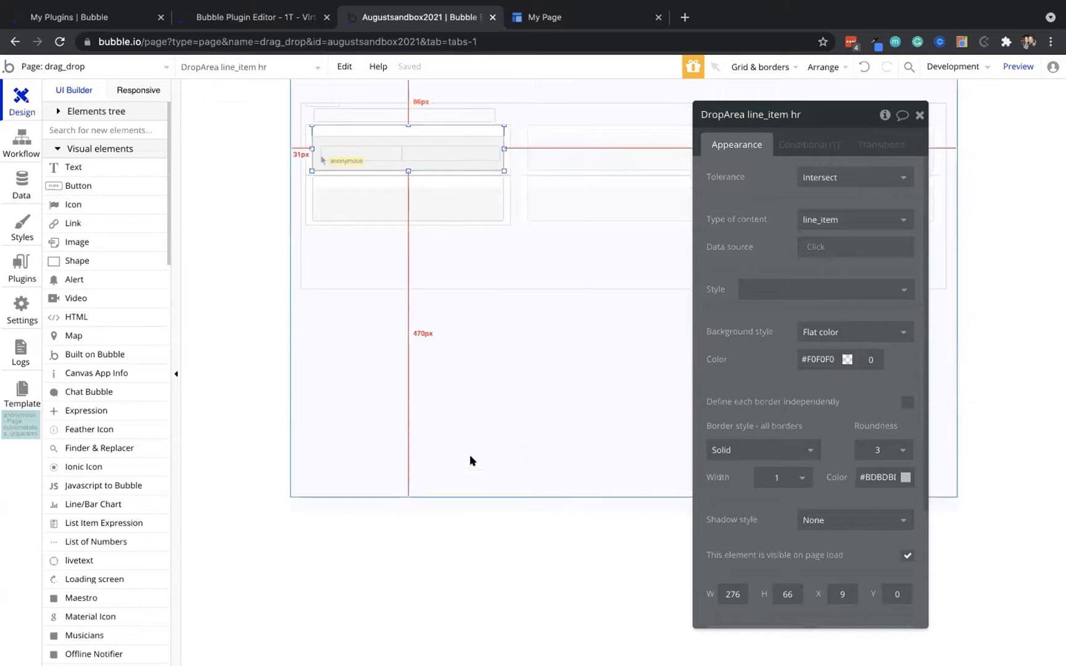
left_click(570, 14)
left_click(444, 67)
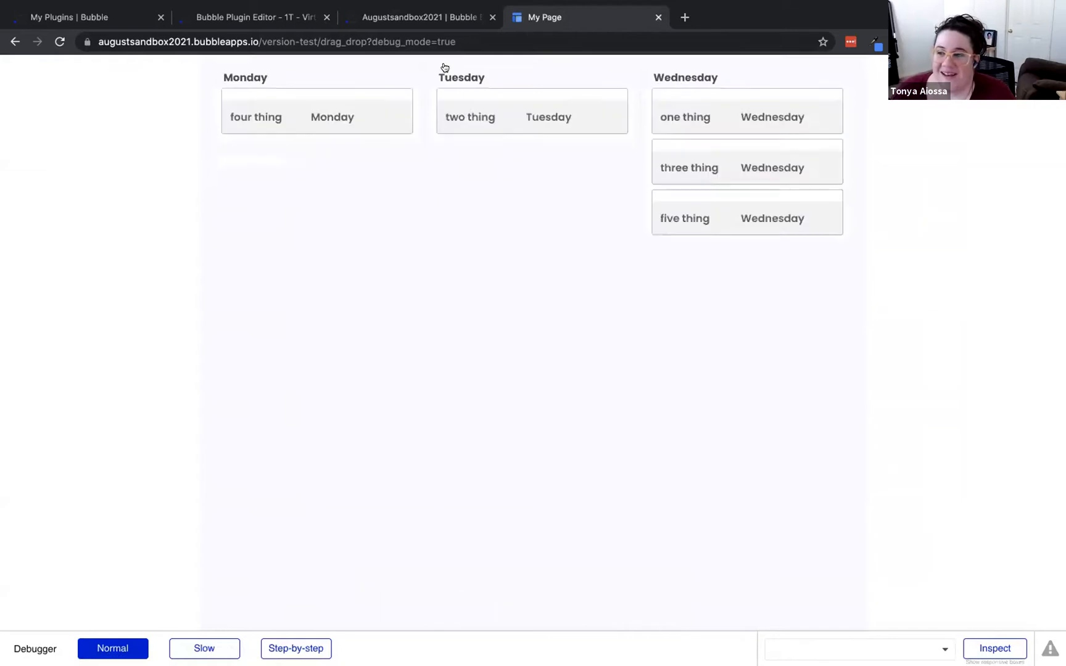
Drag the three thing and one thing cards toward Tuesday's column on the test page
left_click_drag(728, 166, 573, 96)
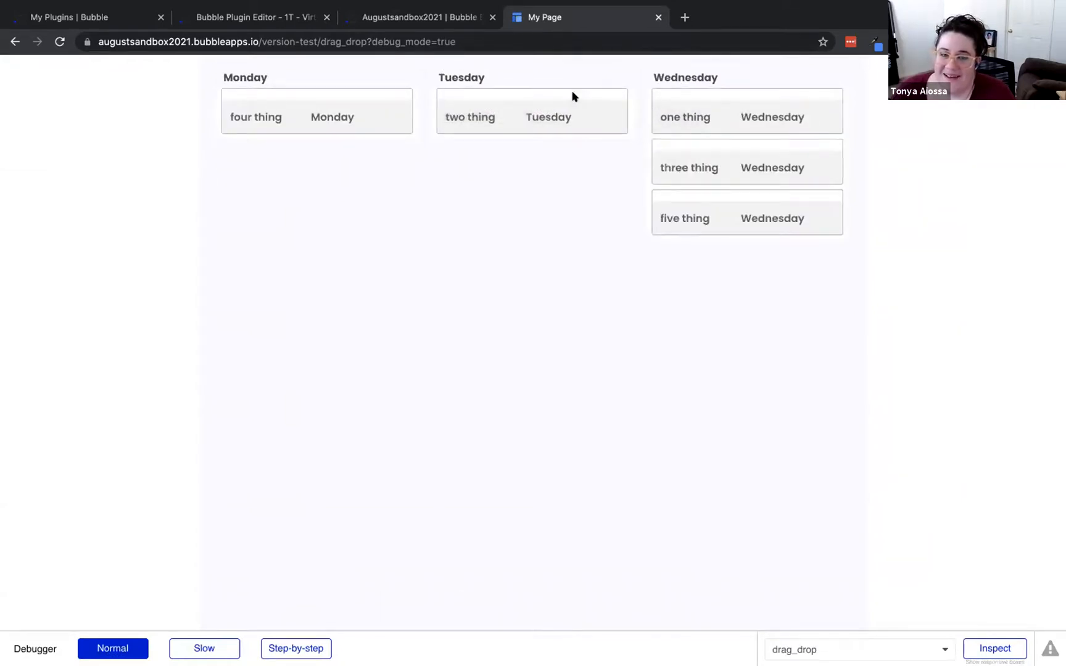
left_click(493, 98)
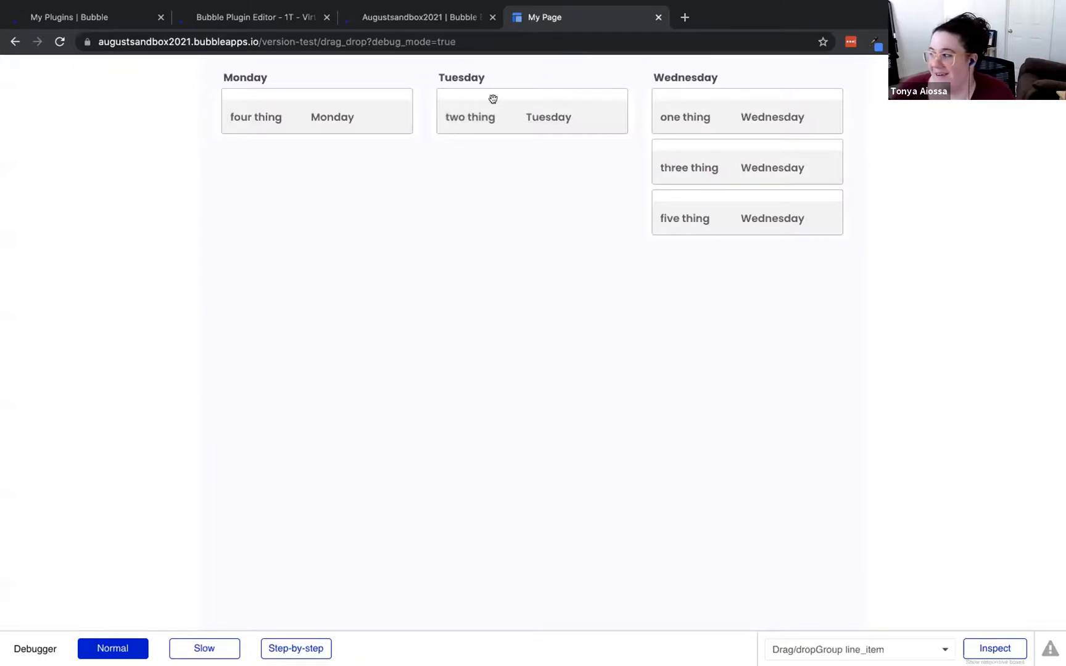
left_click(757, 94)
left_click_drag(757, 94, 530, 90)
left_click(713, 94)
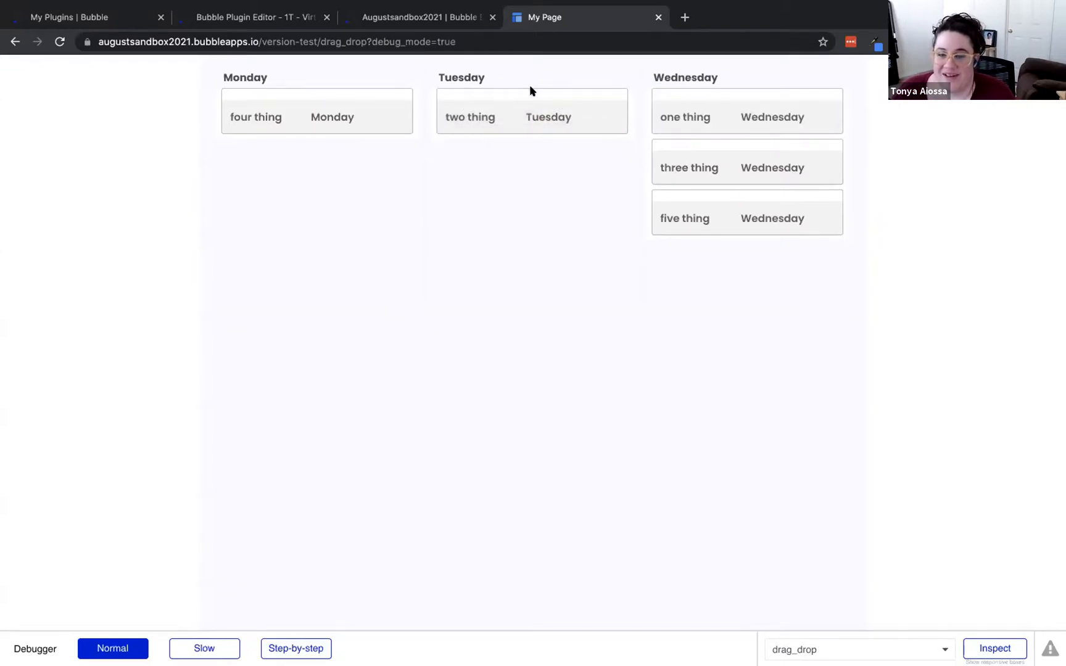
View the line_items app data, then review the drop area's conditional and appearance settings
left_click(422, 17)
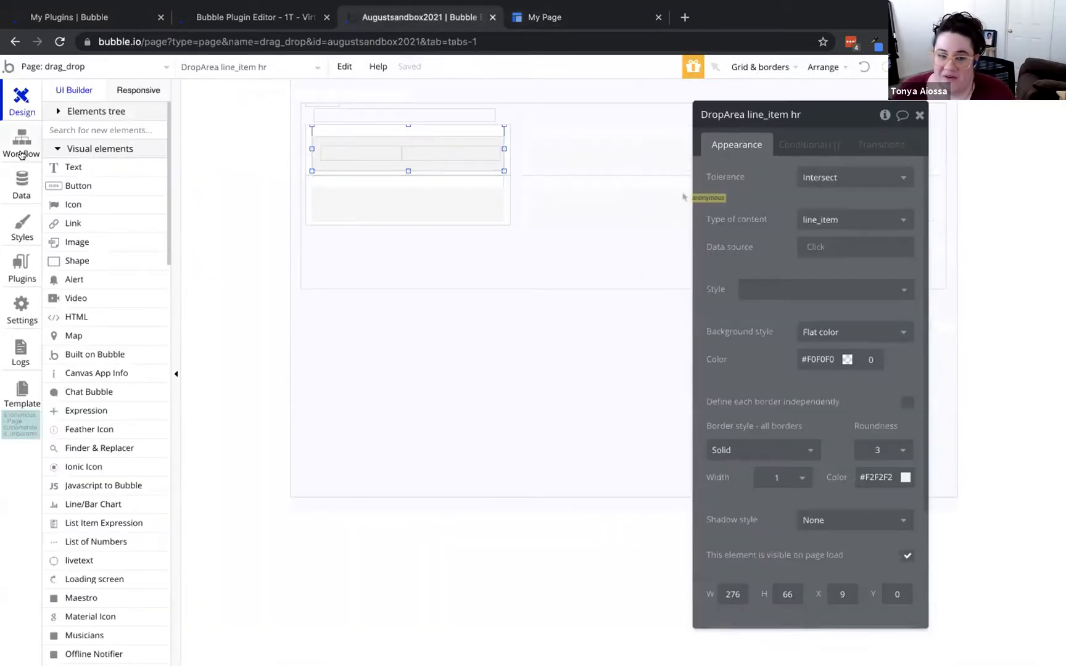
left_click(21, 179)
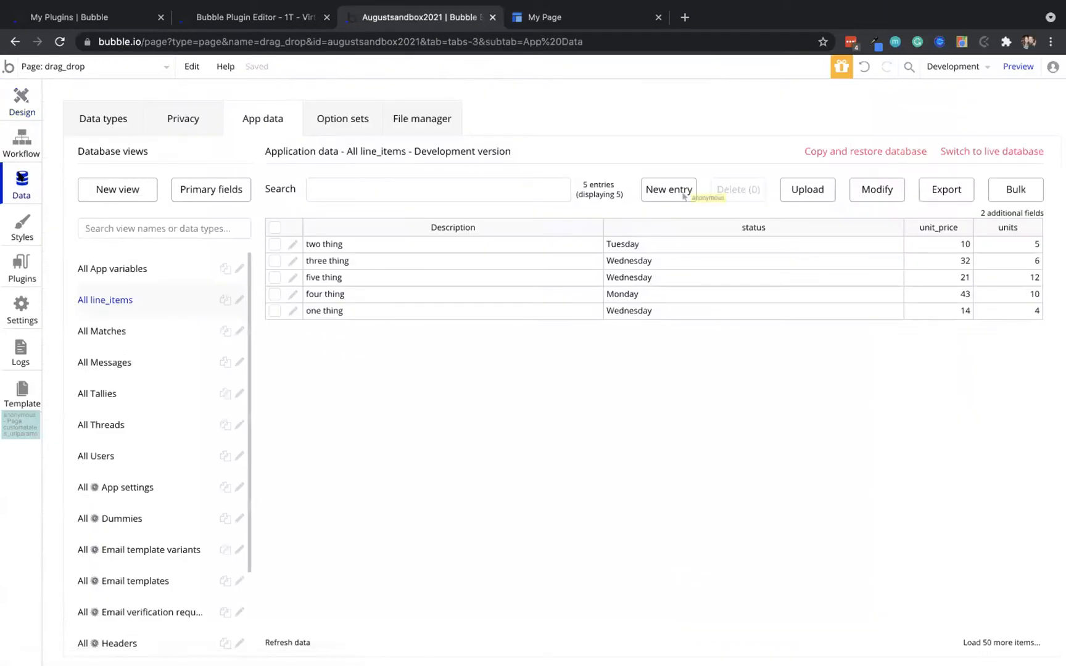
left_click(11, 98)
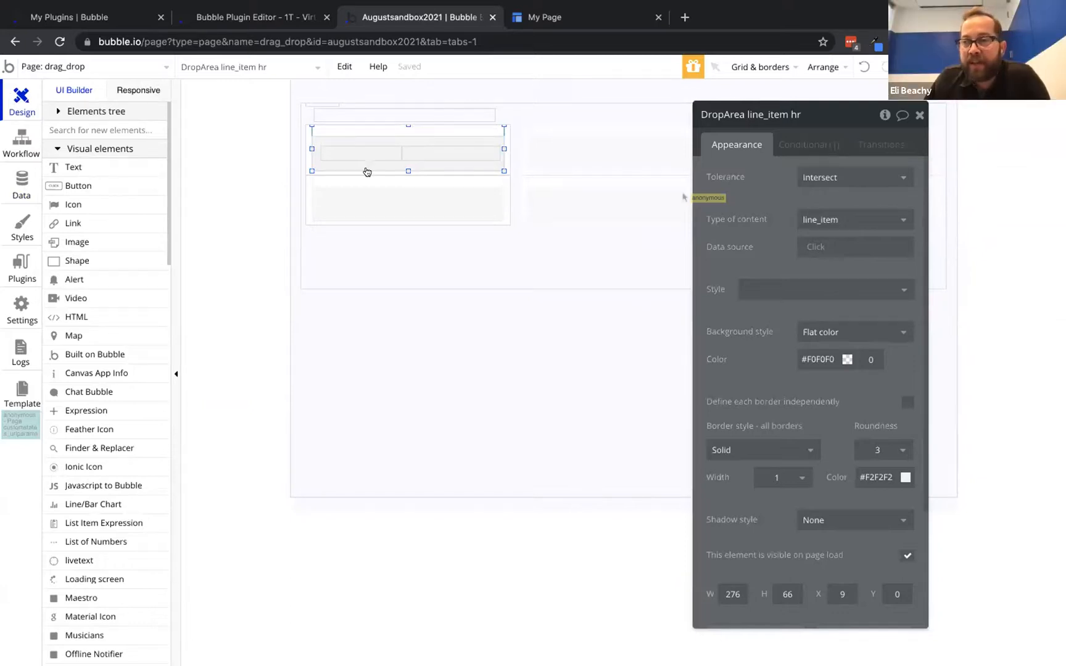
left_click(791, 137)
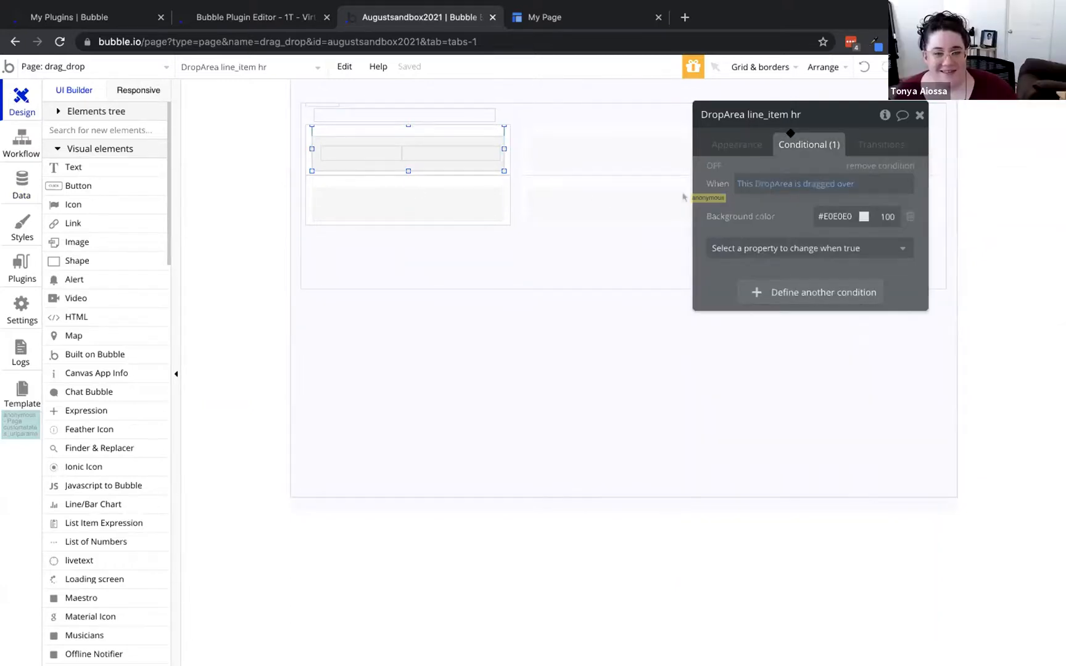
left_click(738, 143)
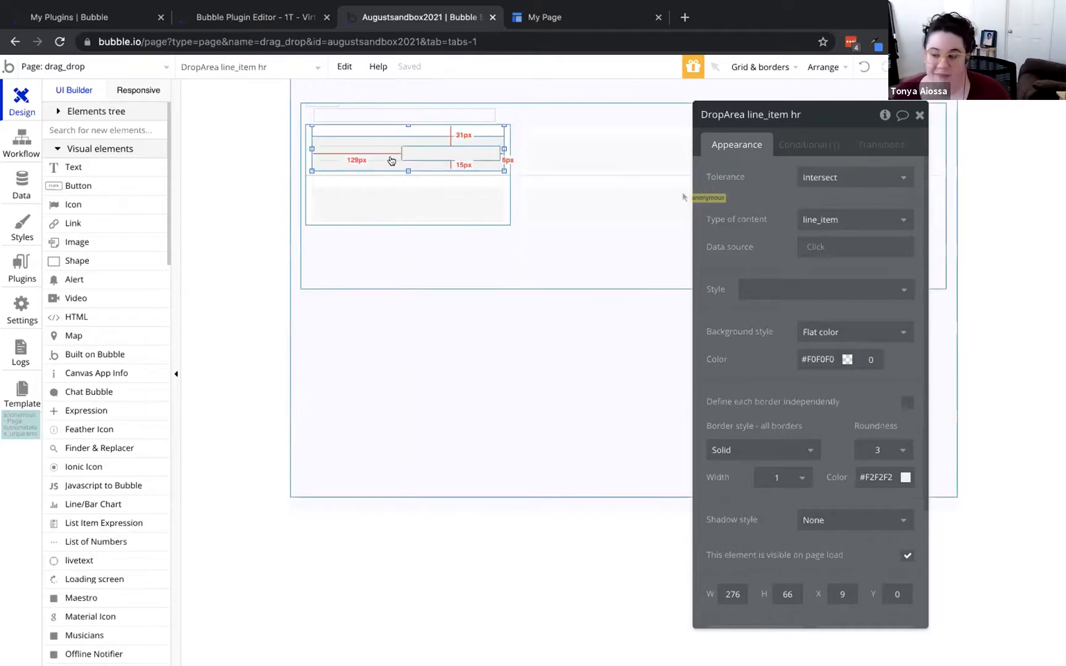
Inspect the group-dropped workflow event, shift the status text left in the card, and show the test page
left_click(14, 142)
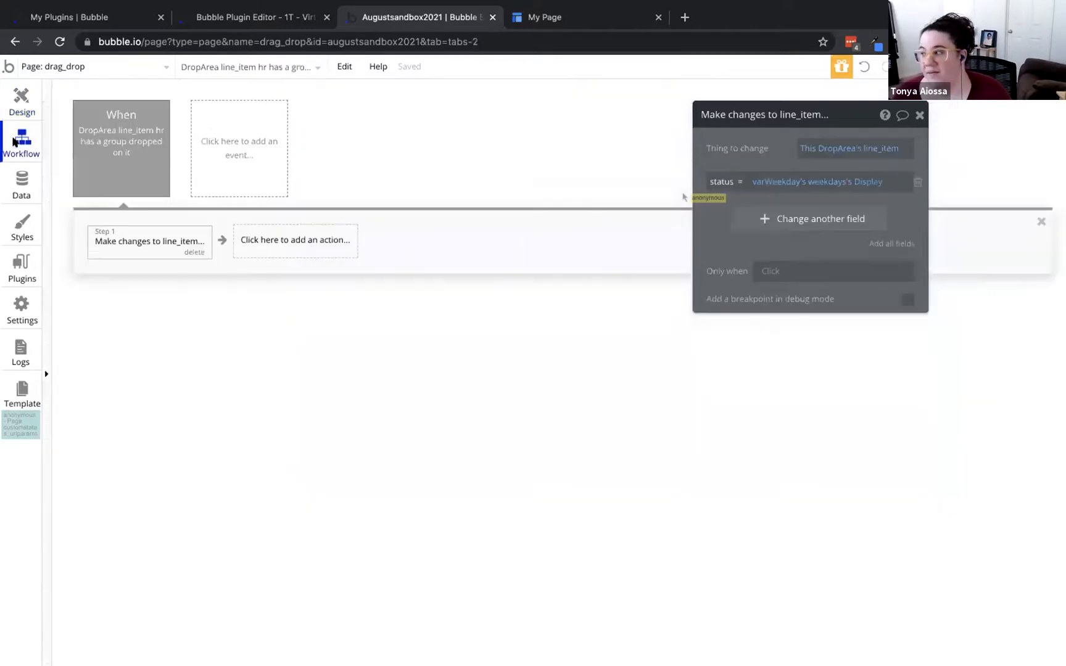
left_click(130, 121)
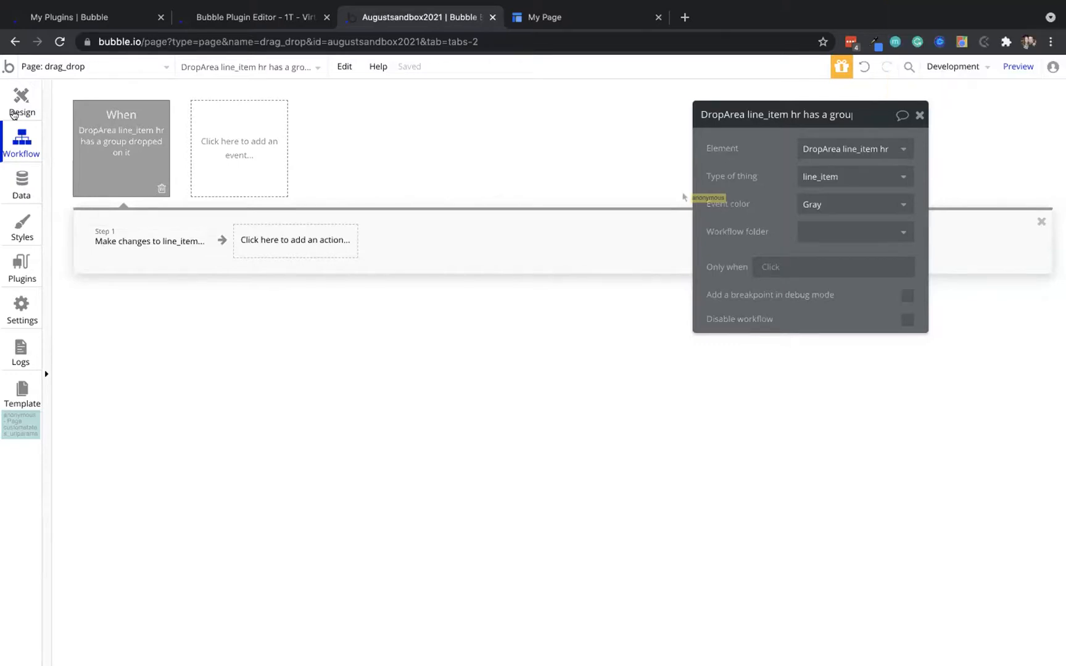
left_click(9, 94)
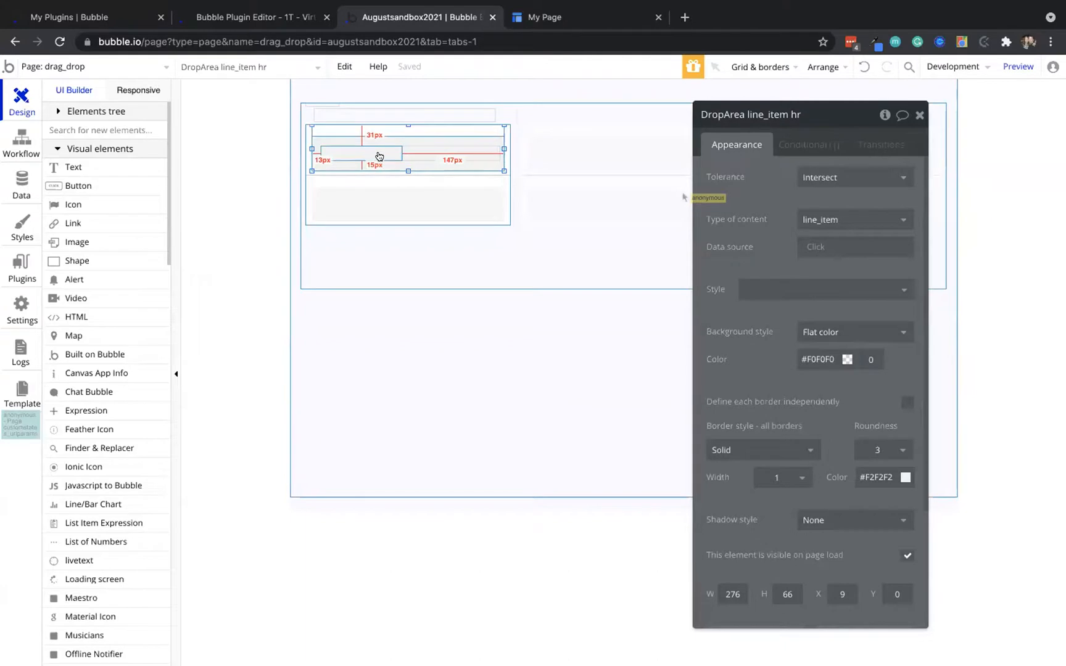
left_click(431, 149)
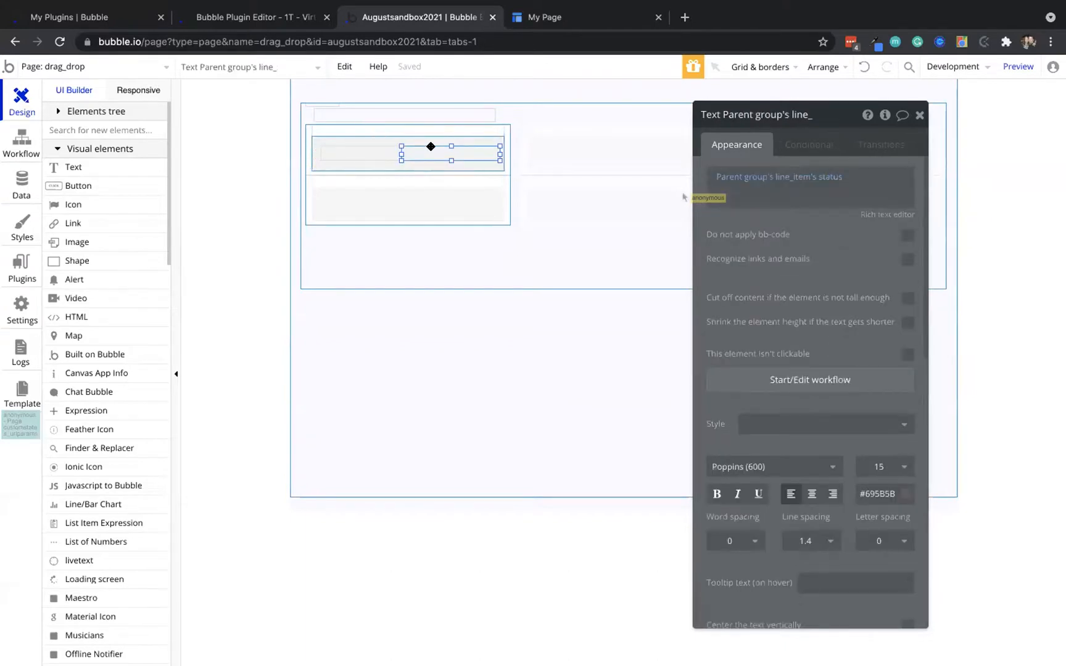
left_click_drag(397, 150, 375, 146)
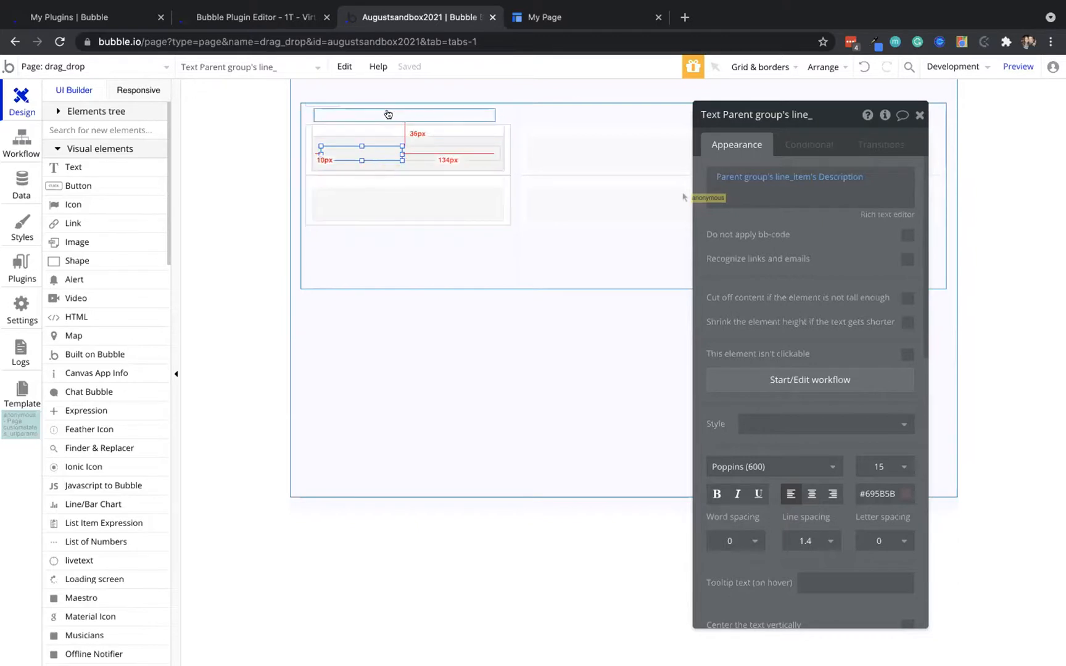
left_click(544, 18)
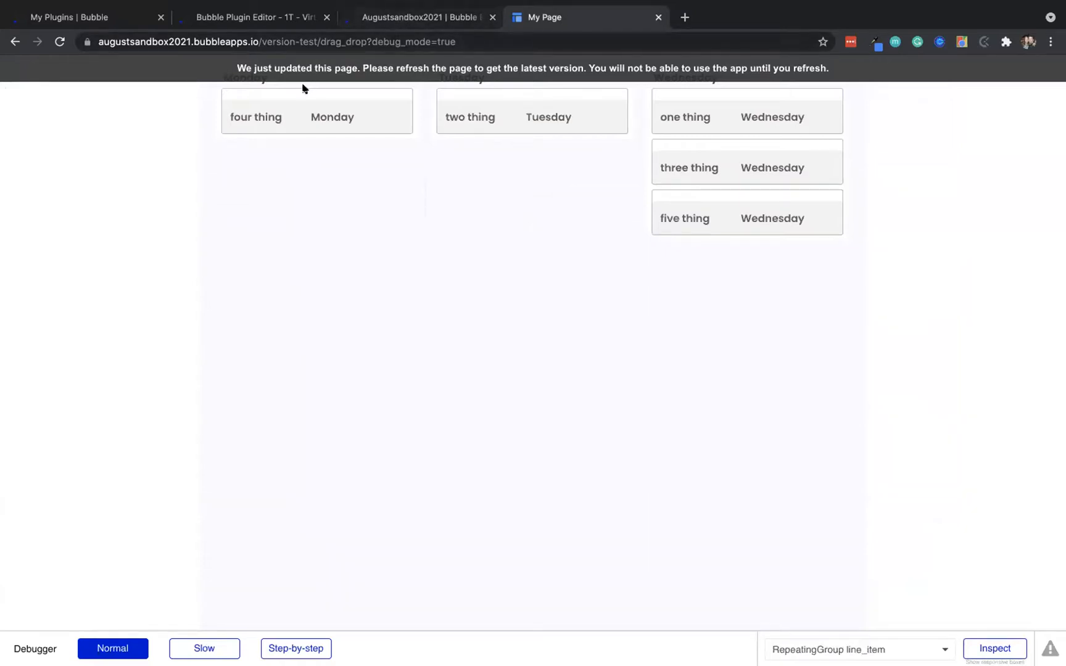
Delete the weekday Text element and draw a 281×20 Input across the top of the first cell
left_click(420, 17)
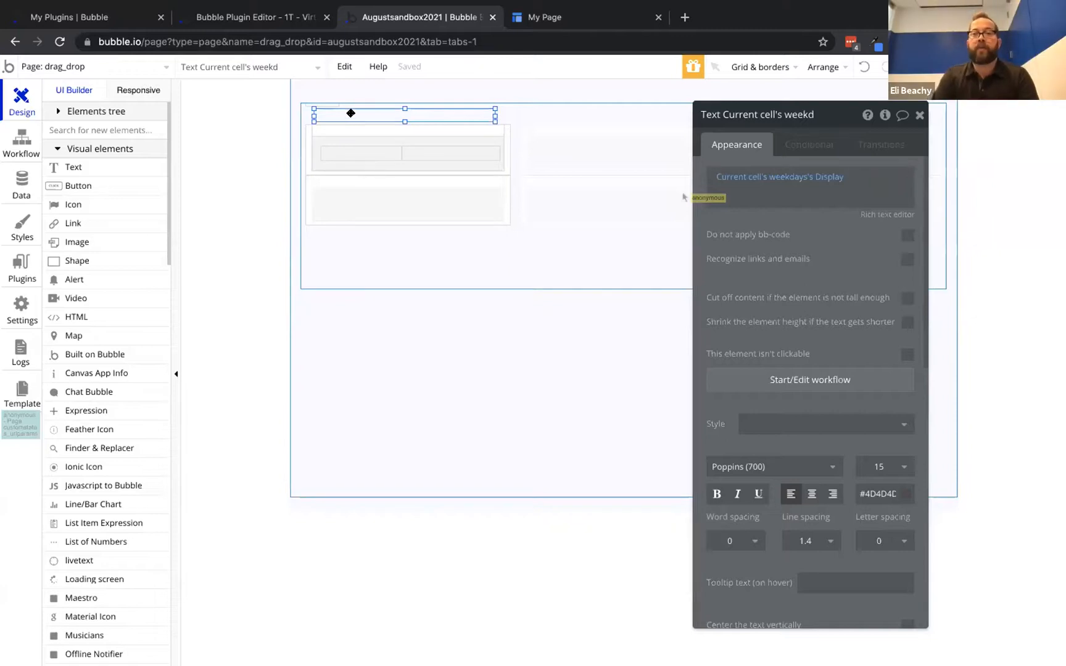
right_click(364, 112)
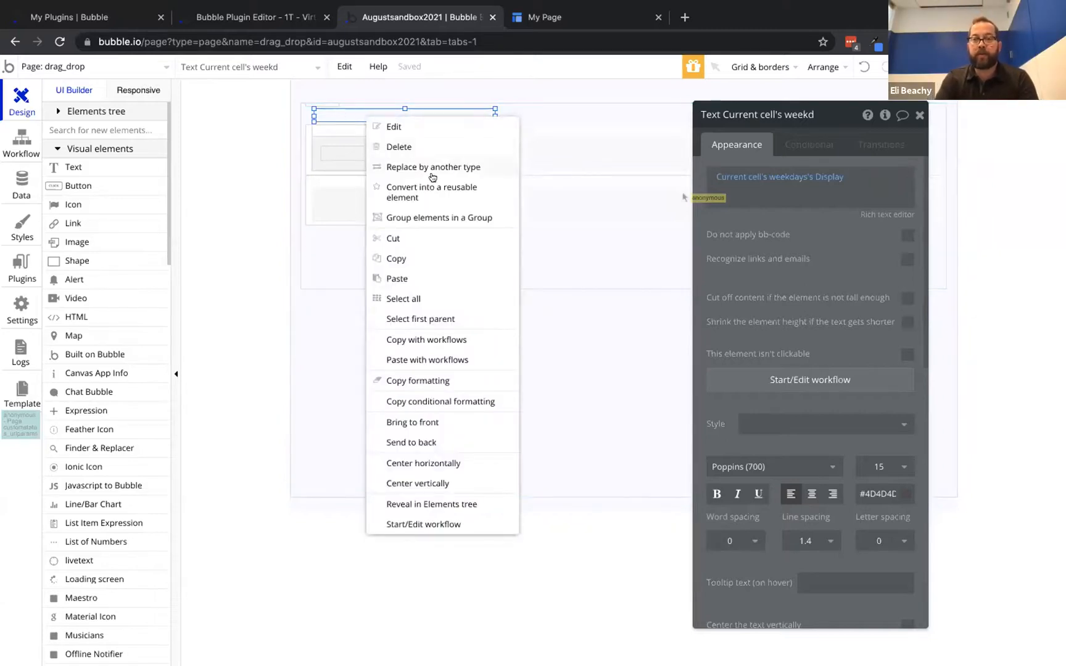
mouse_move(424, 169)
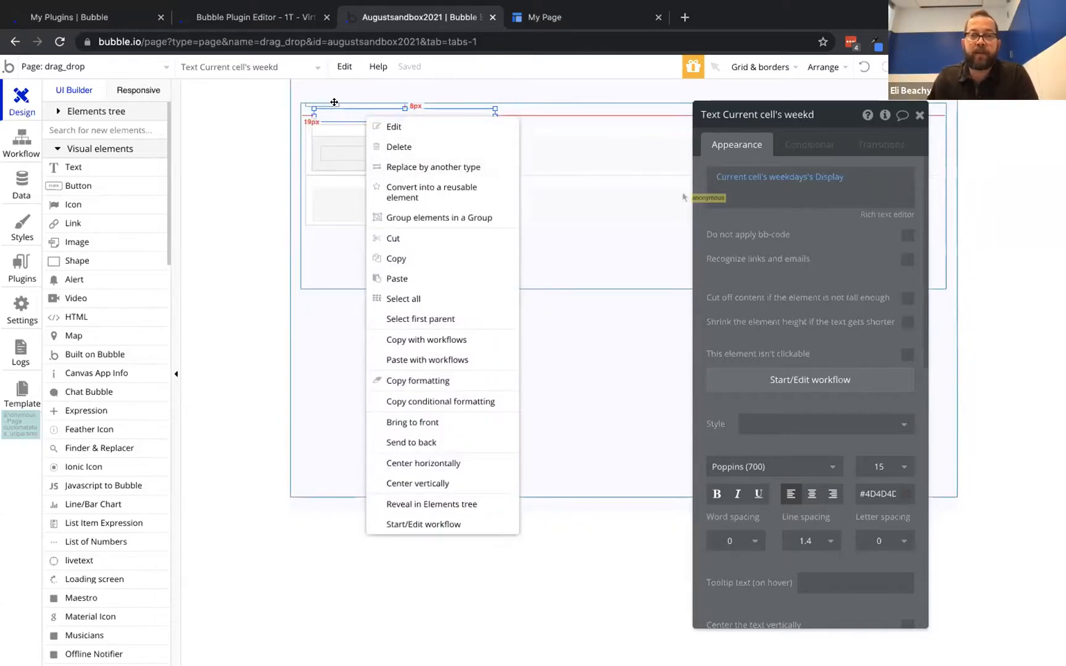
left_click(338, 111)
key("Escape")
scroll(159, 370, "down", 8)
scroll(159, 370, "down", 1)
left_click(74, 450)
left_click_drag(307, 102, 501, 117)
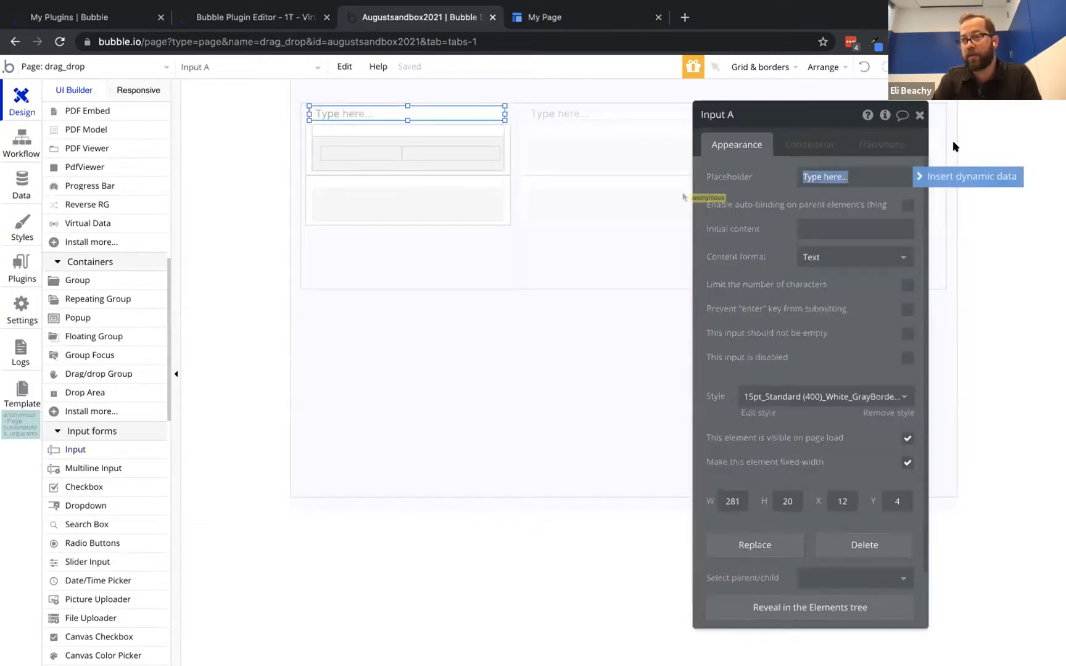
Set the input's placeholder to dynamic data Current cell's weekdays's Display
left_click(958, 173)
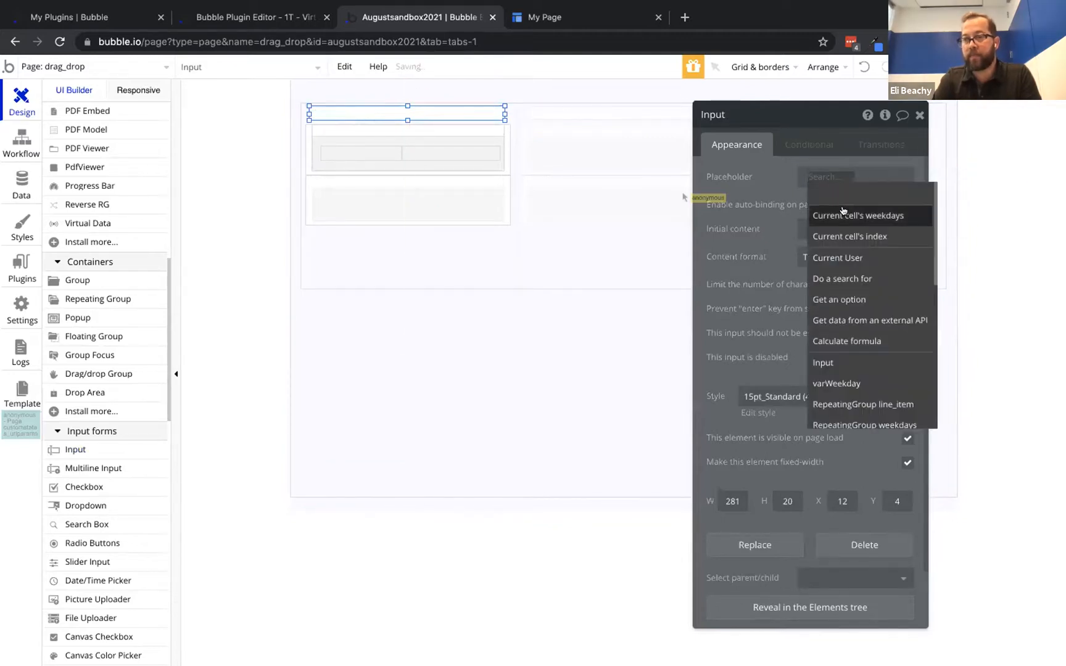
left_click(873, 210)
left_click(875, 210)
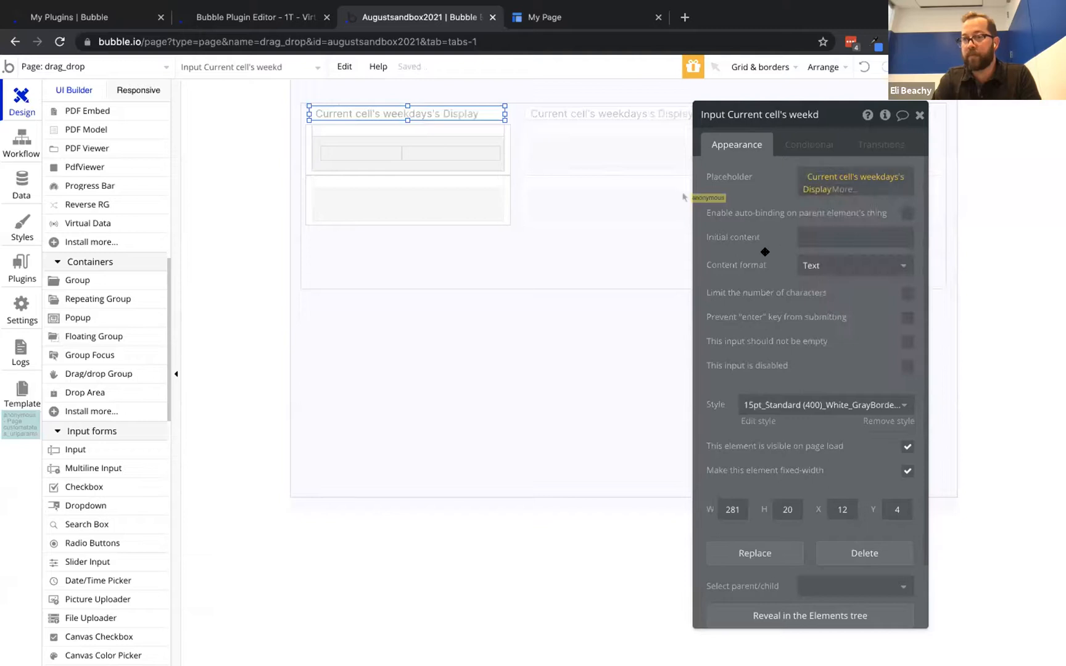
Apply the 15pt_Semibold (500)_Transparent_40h_Input style to the new input
left_click(777, 401)
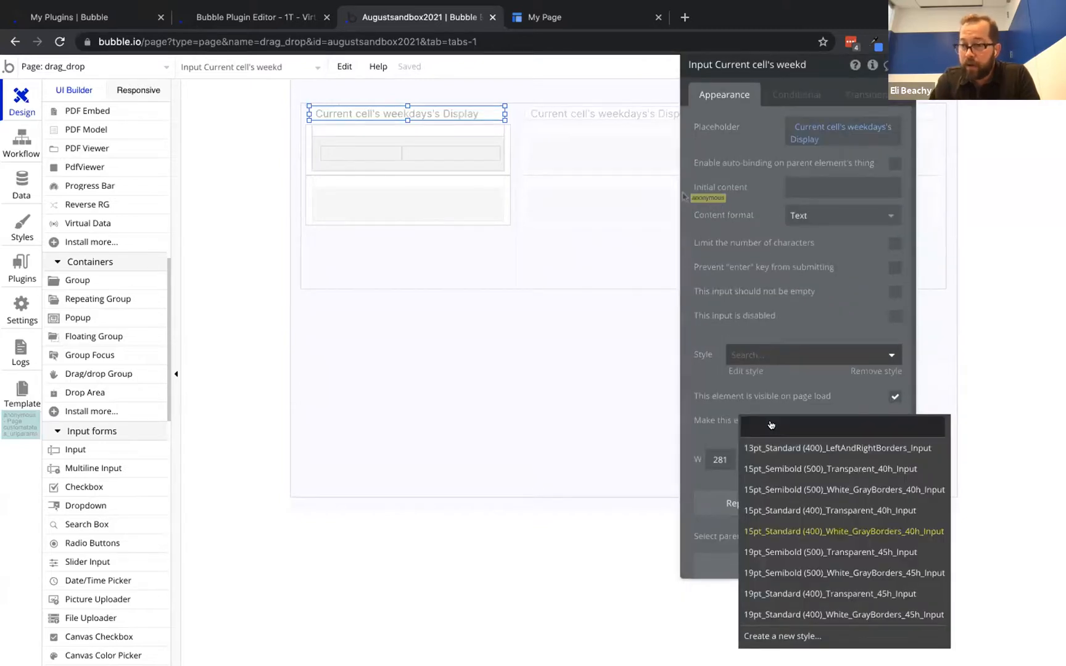
type("tra")
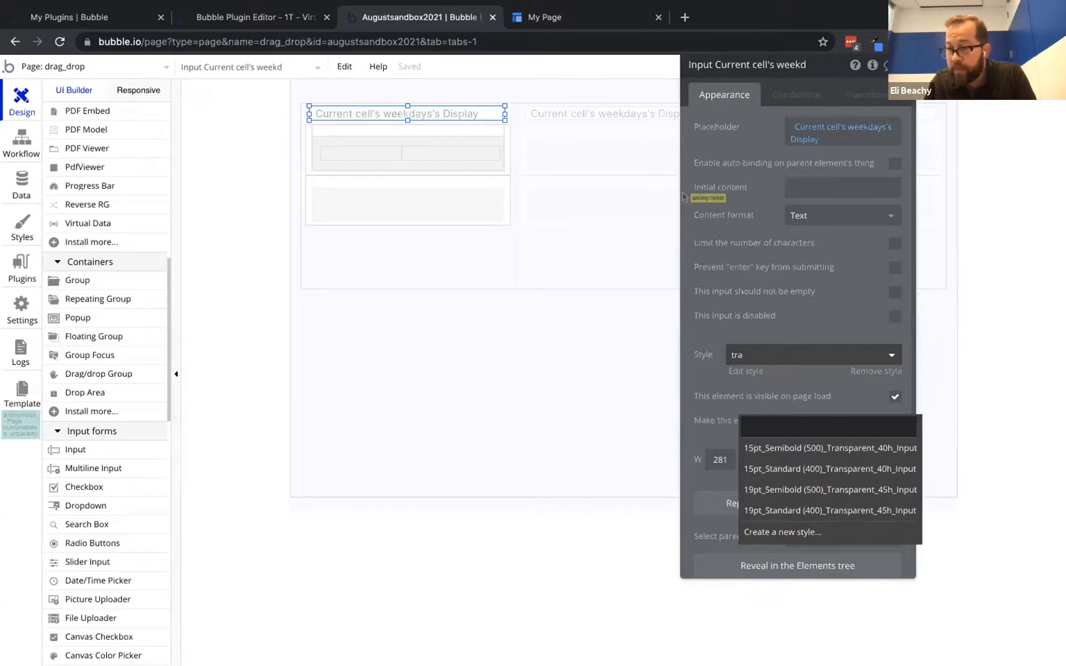
left_click(811, 443)
left_click(611, 199)
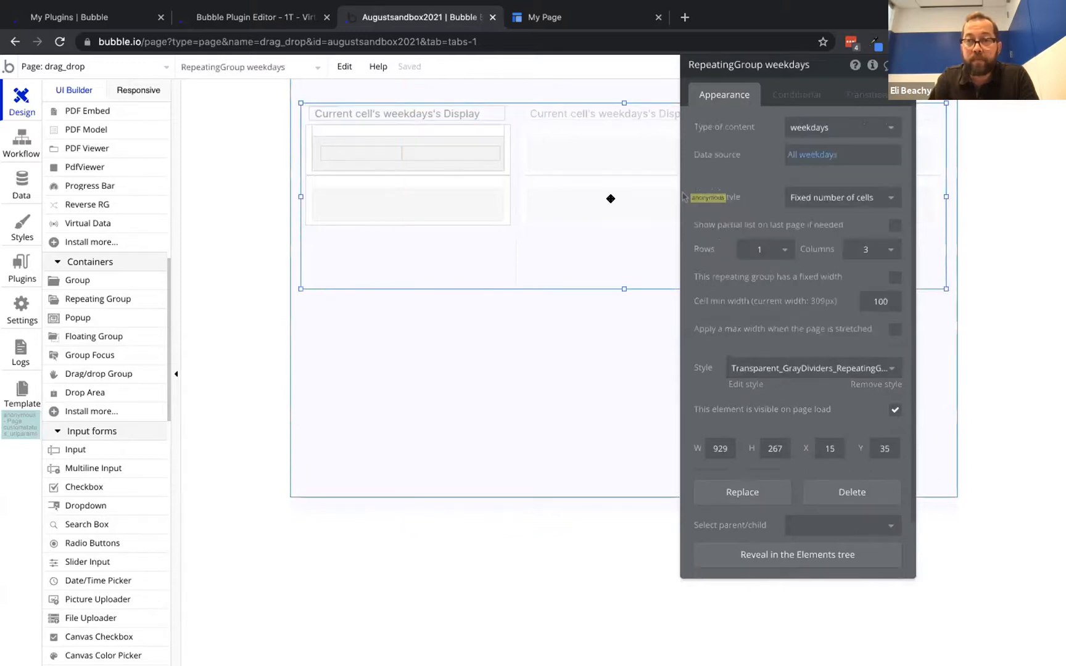
left_click(502, 112)
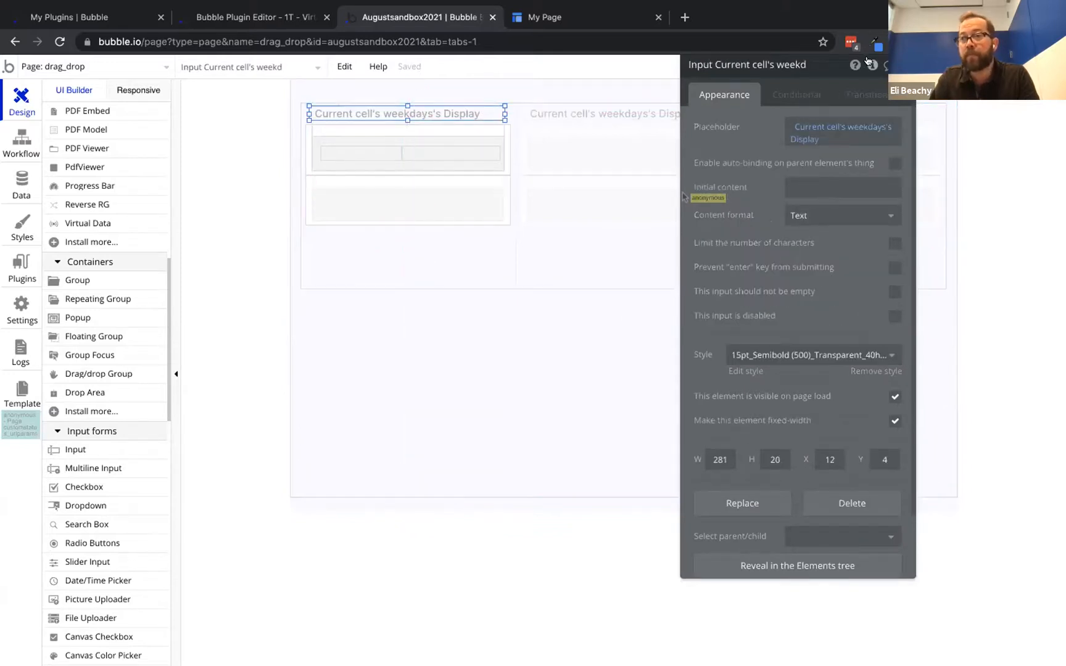
left_click(873, 64)
Add a yes/no custom state 'edit' defaulting to no, and make the input disabled by default
left_click(511, 108)
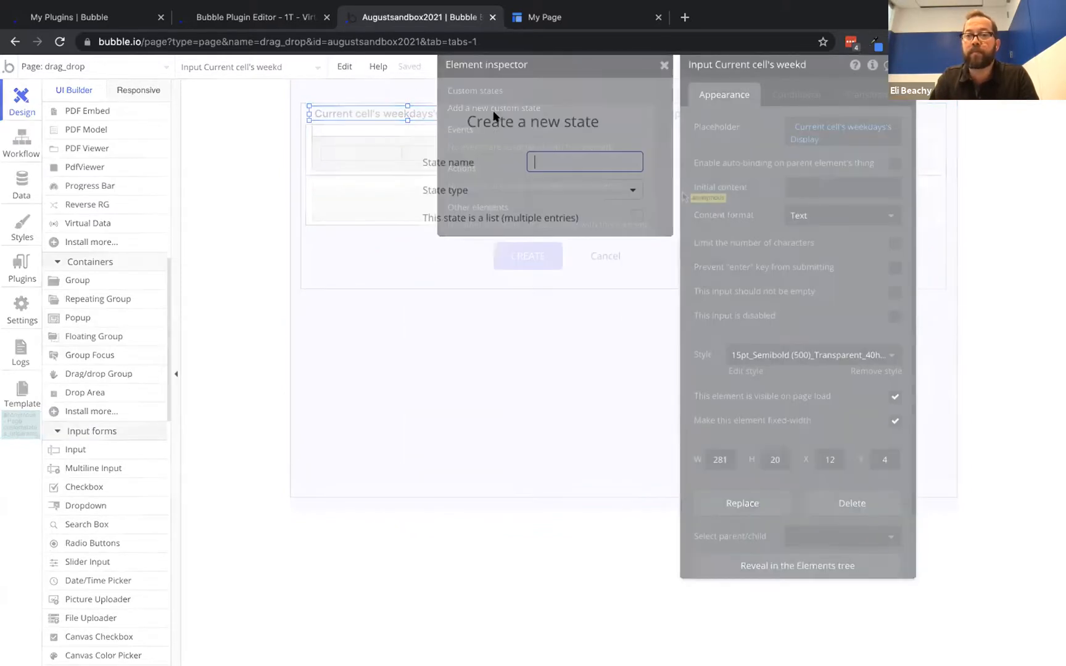
type("ed")
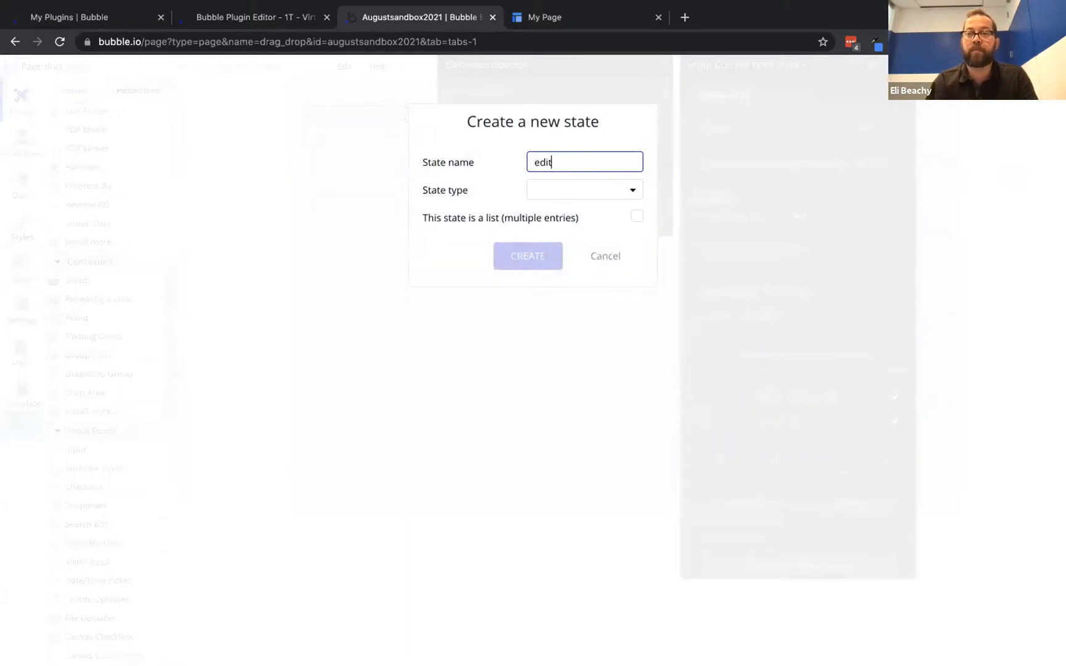
type("it")
left_click(546, 188)
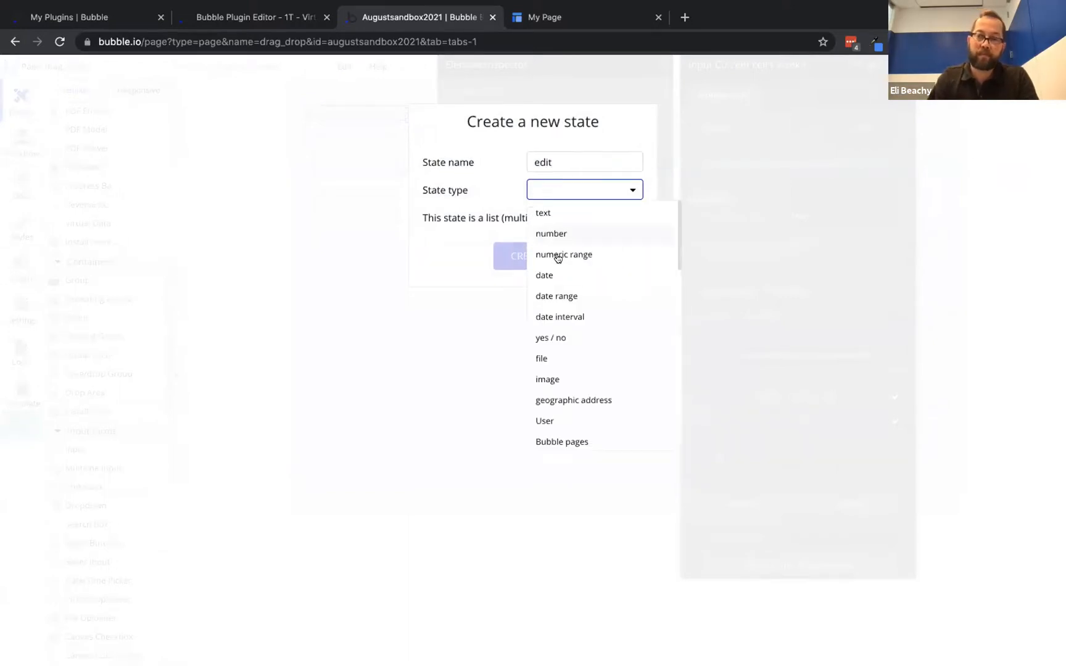
left_click(554, 338)
left_click(528, 255)
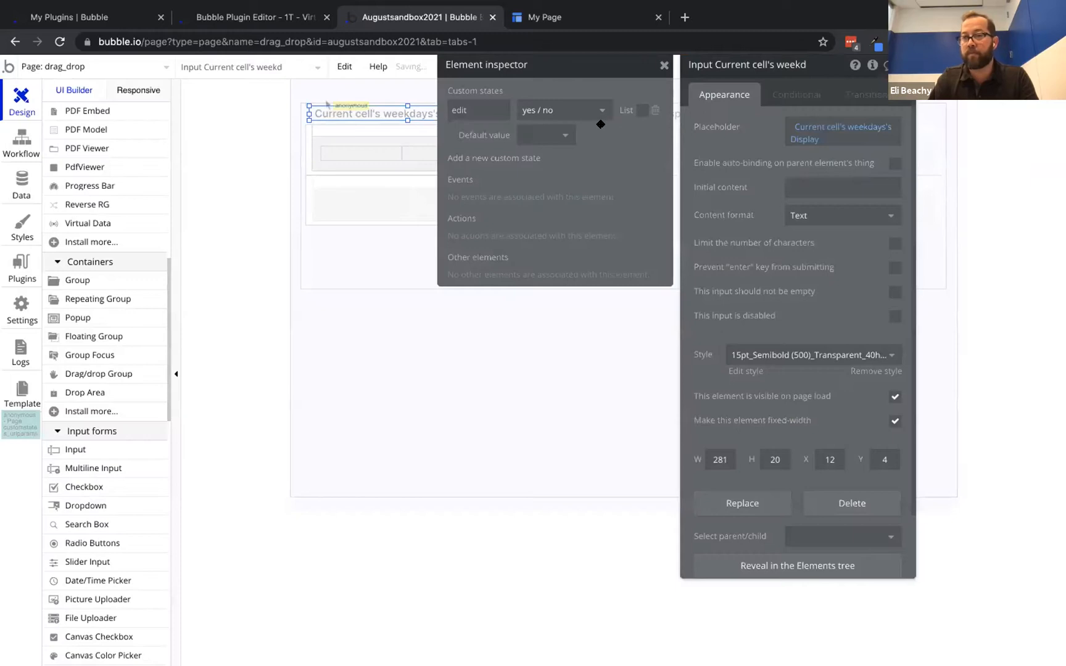
left_click(562, 134)
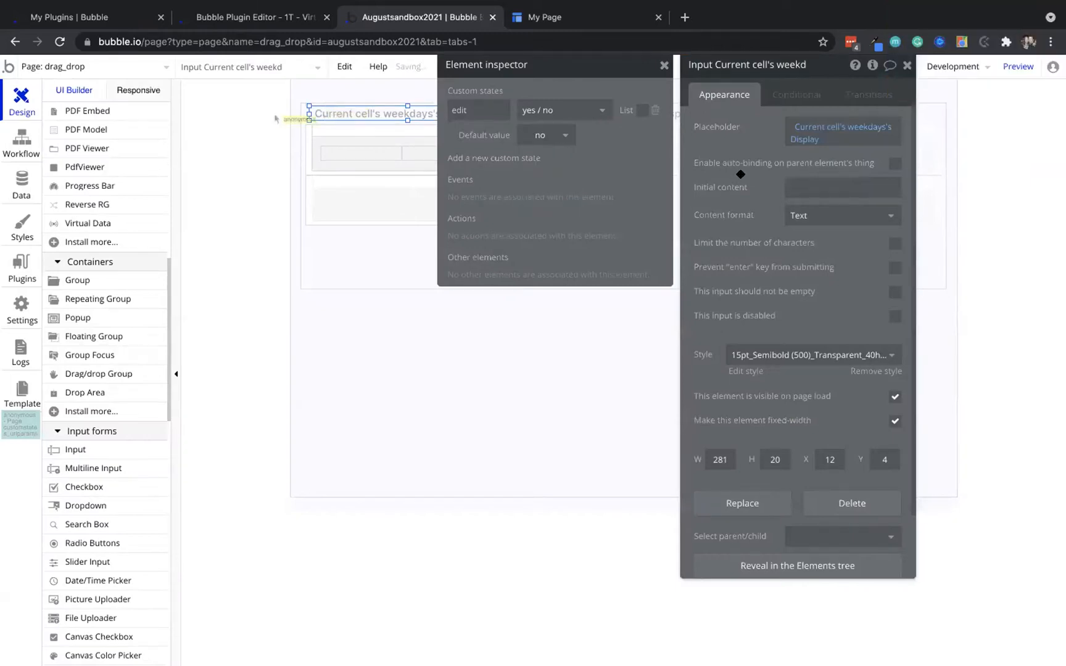
left_click(896, 315)
Add a condition: when This Input's edit is "yes", change the input's disabled setting
left_click(802, 94)
left_click(754, 125)
left_click(746, 133)
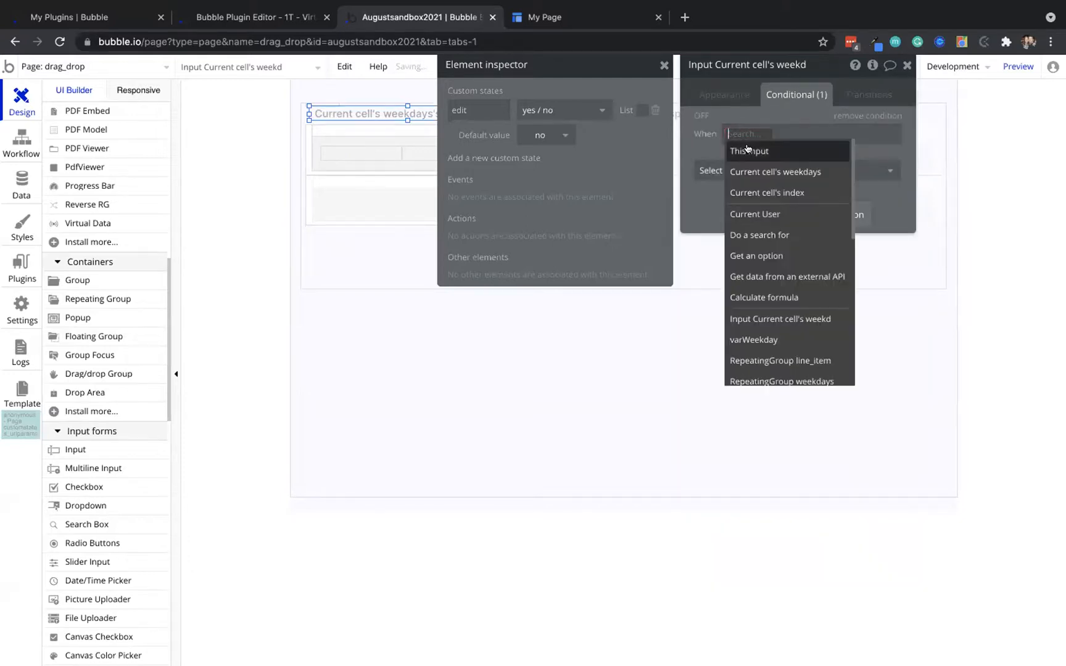
left_click(747, 150)
left_click(797, 364)
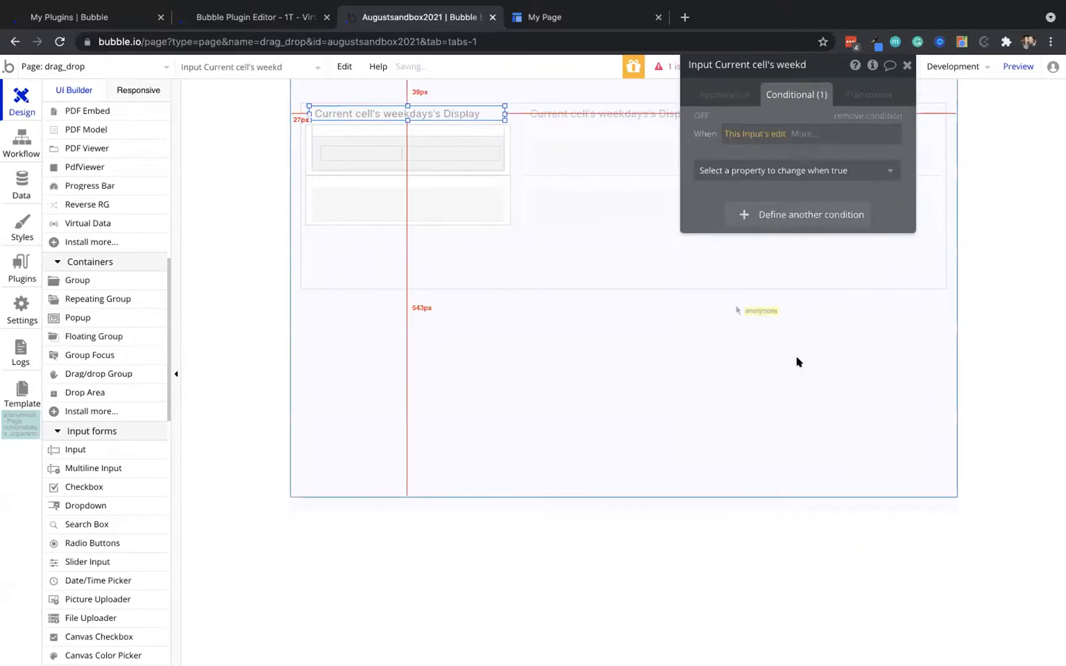
left_click(803, 133)
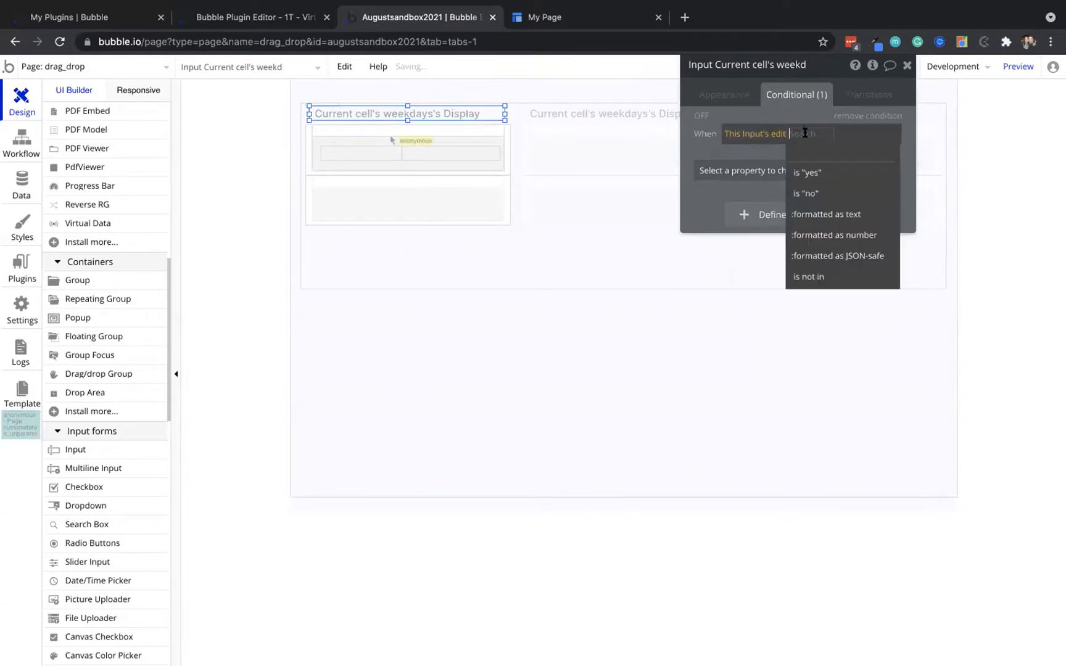
left_click(805, 172)
left_click(781, 167)
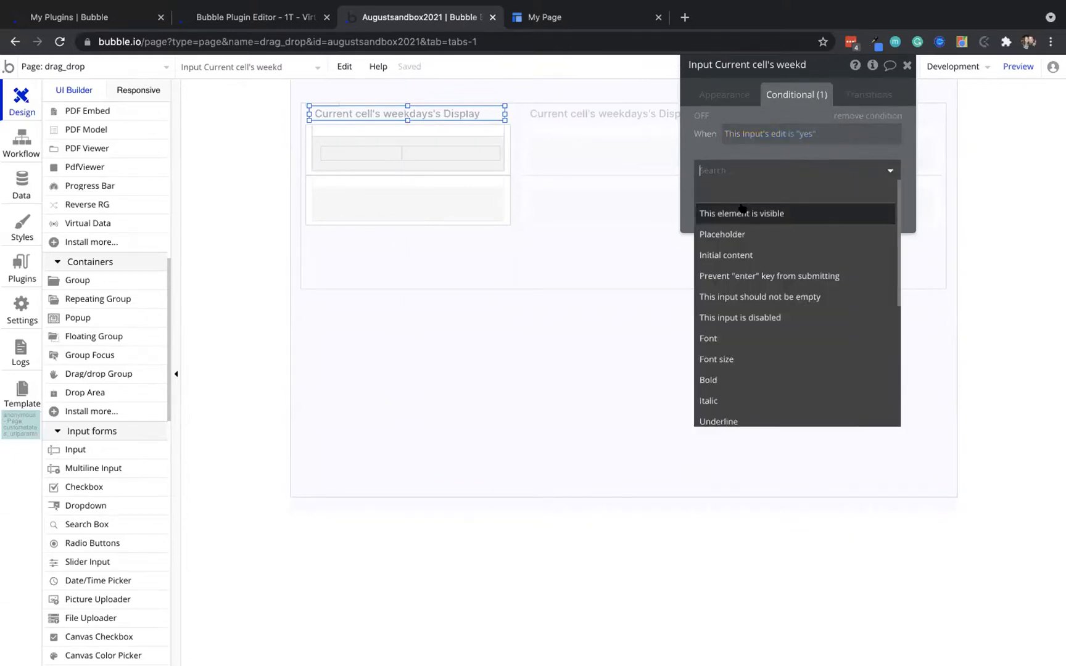
left_click(754, 317)
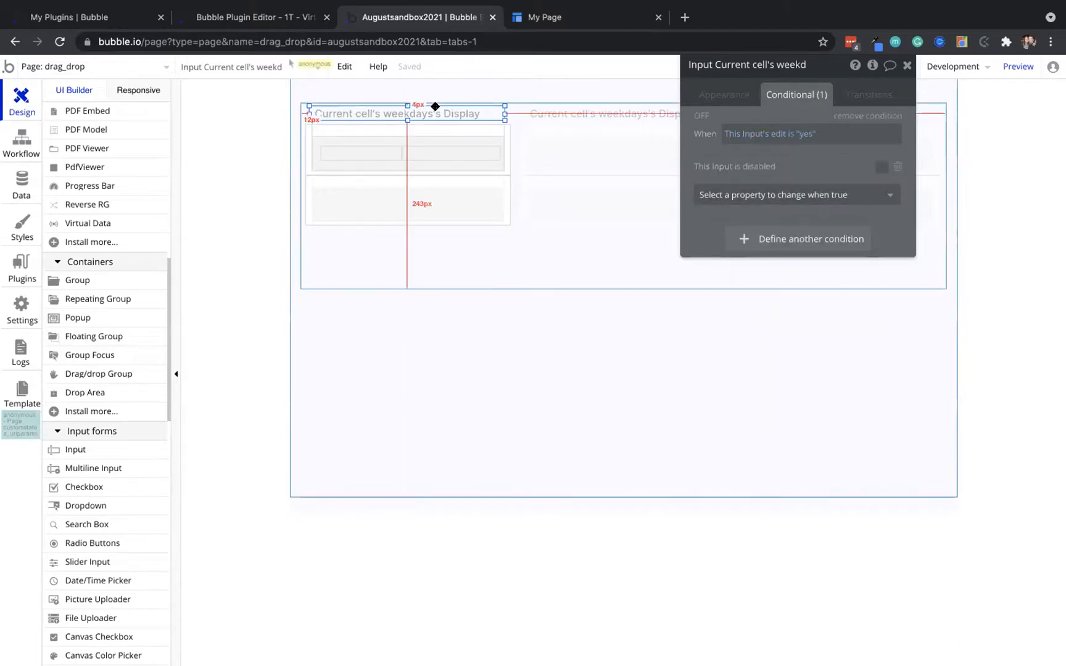
left_click(722, 93)
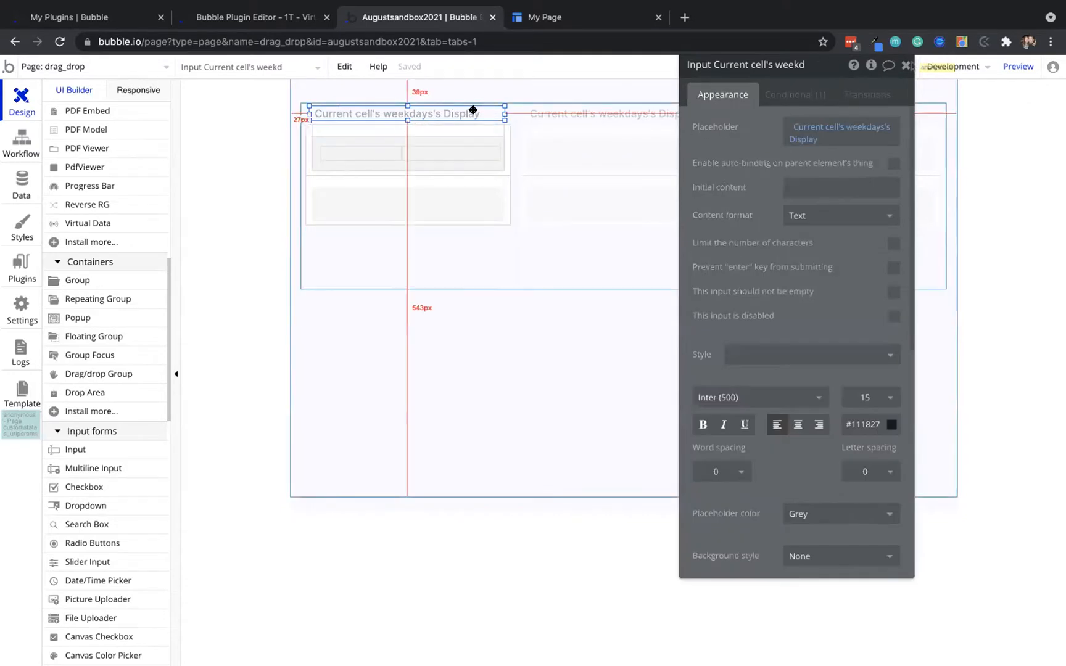
right_click(476, 115)
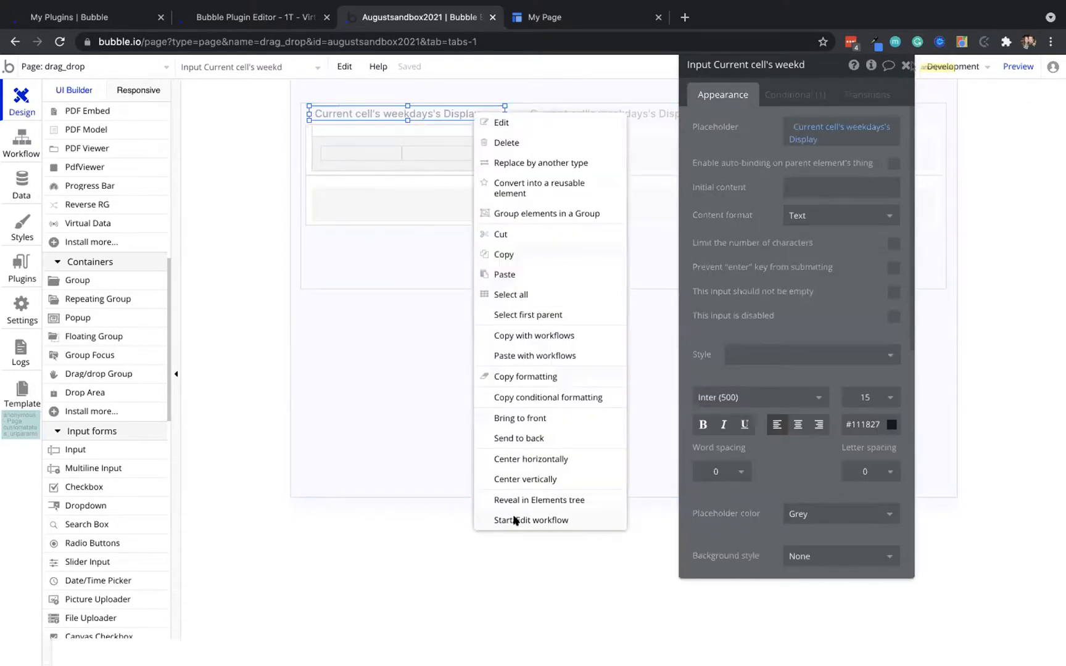
left_click(510, 521)
left_click(246, 148)
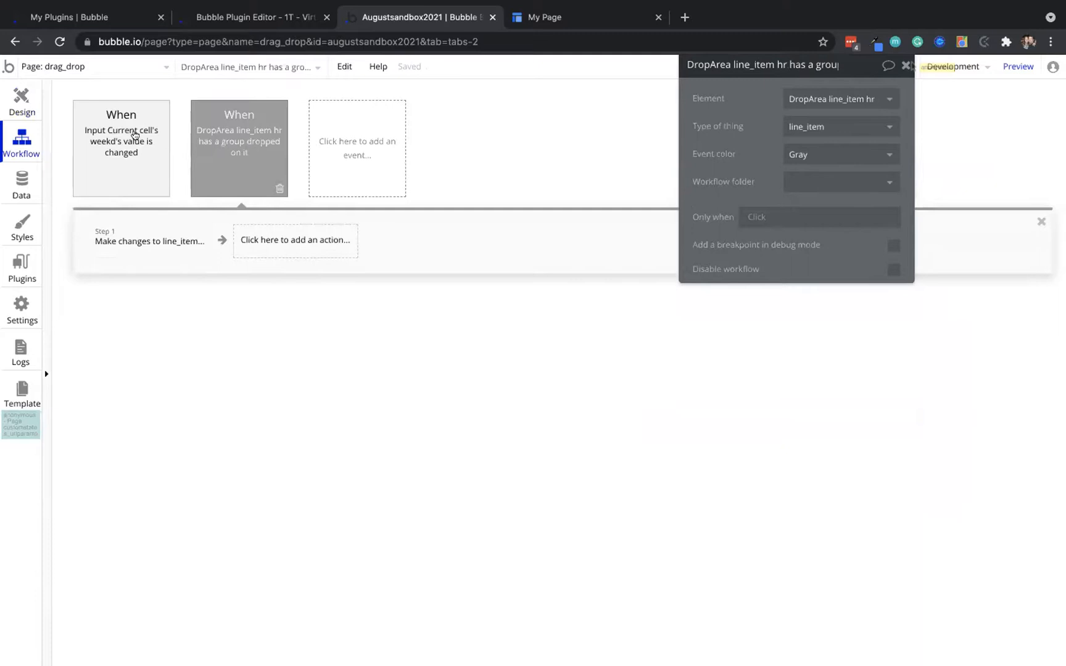
left_click(111, 127)
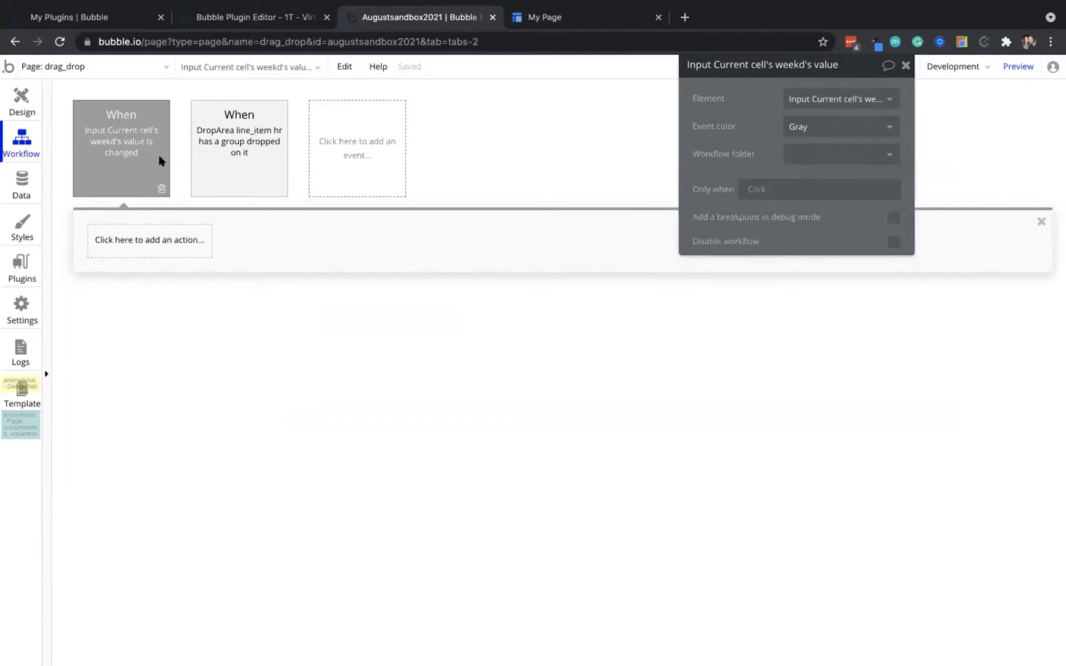
left_click(241, 148)
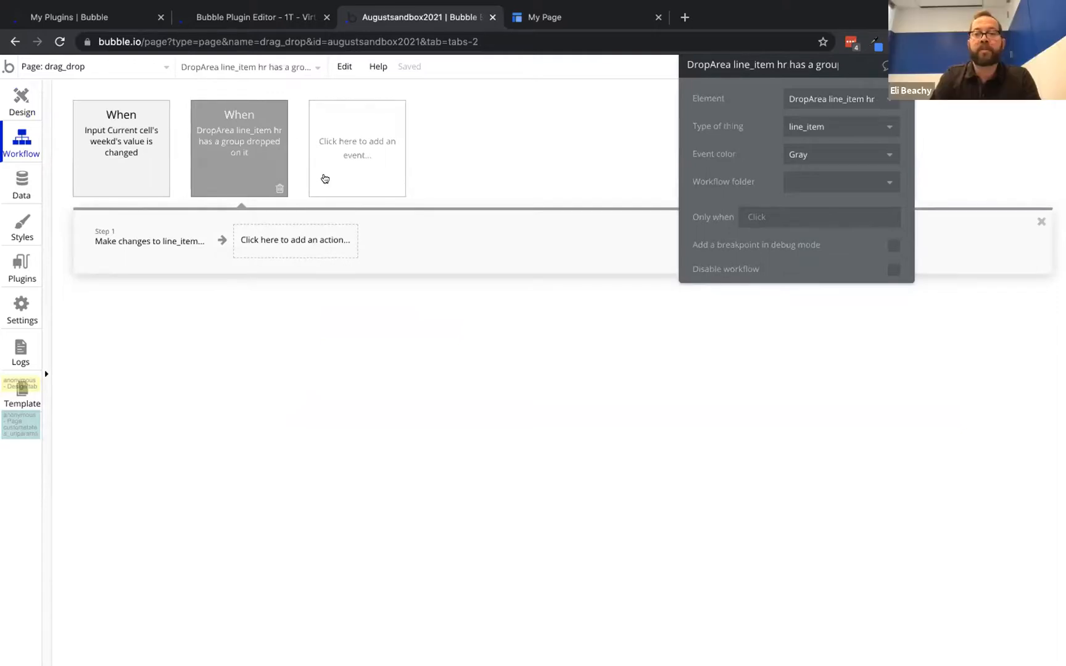
left_click(358, 145)
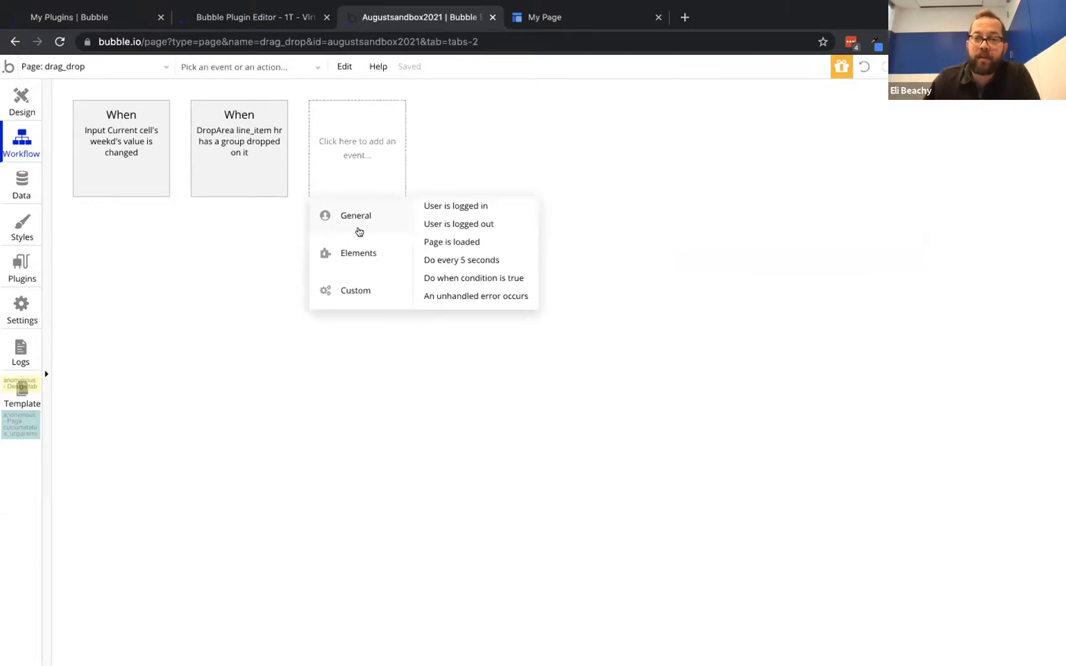
mouse_move(358, 253)
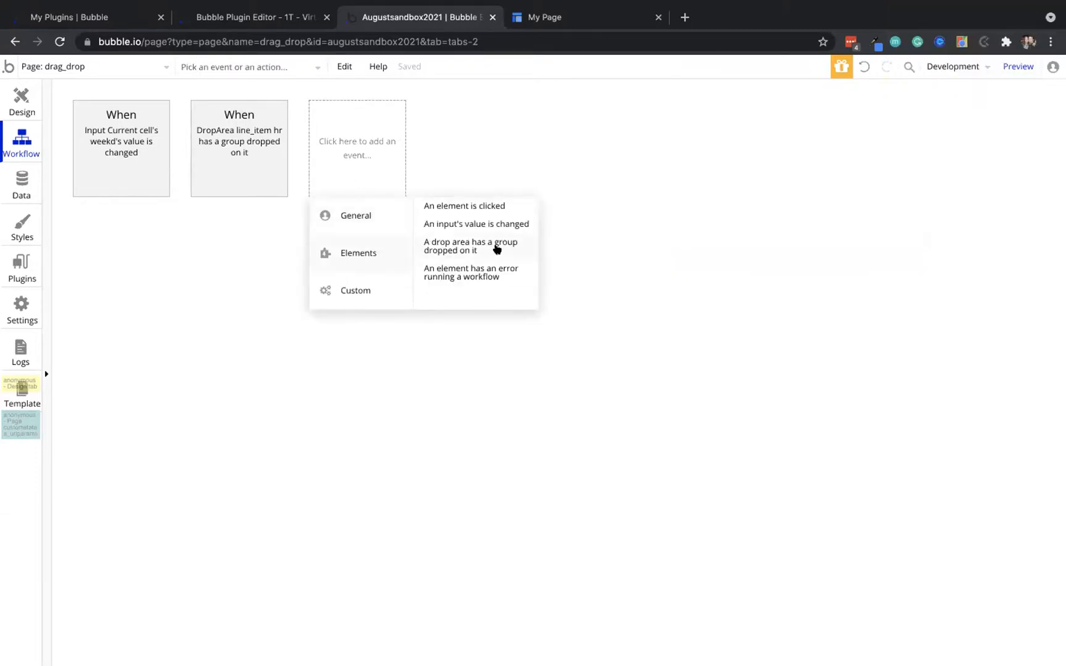
mouse_move(476, 249)
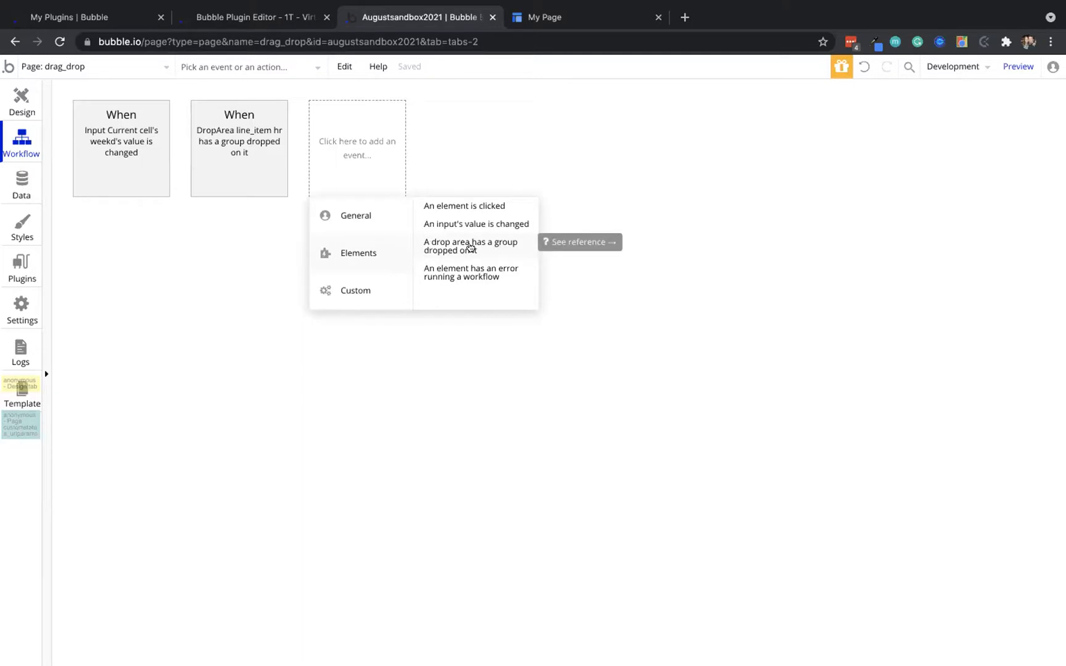
left_click(136, 128)
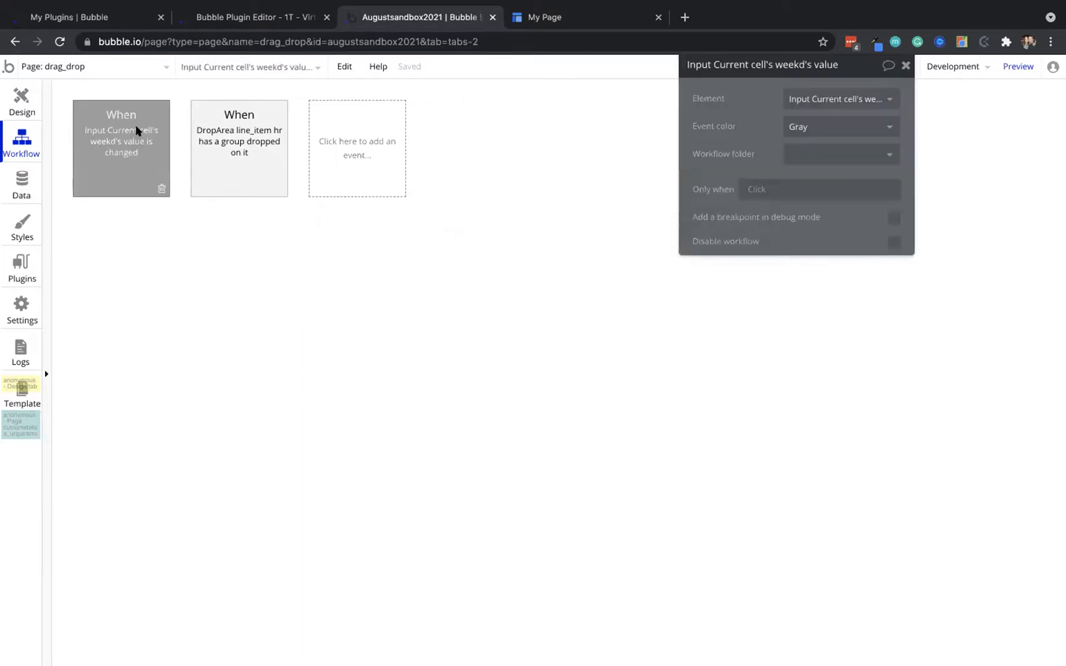
left_click(22, 99)
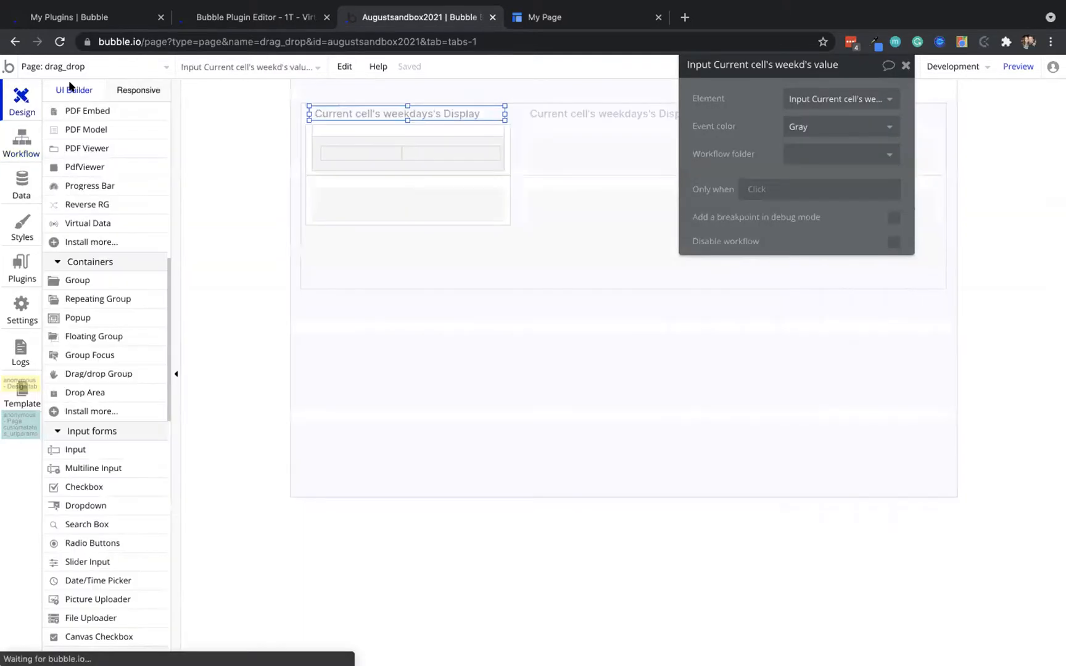
Wrap the weekday input in Group weekdays, widen it to 289 px, and create its click event
left_click(409, 124)
left_click_drag(406, 120, 406, 120)
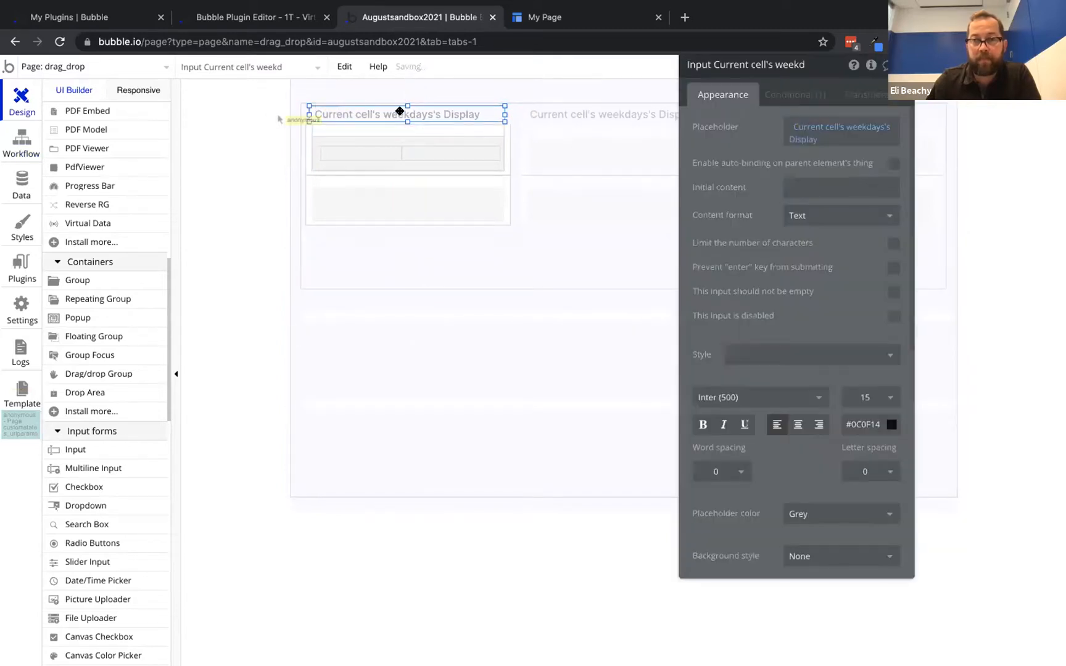
right_click(400, 110)
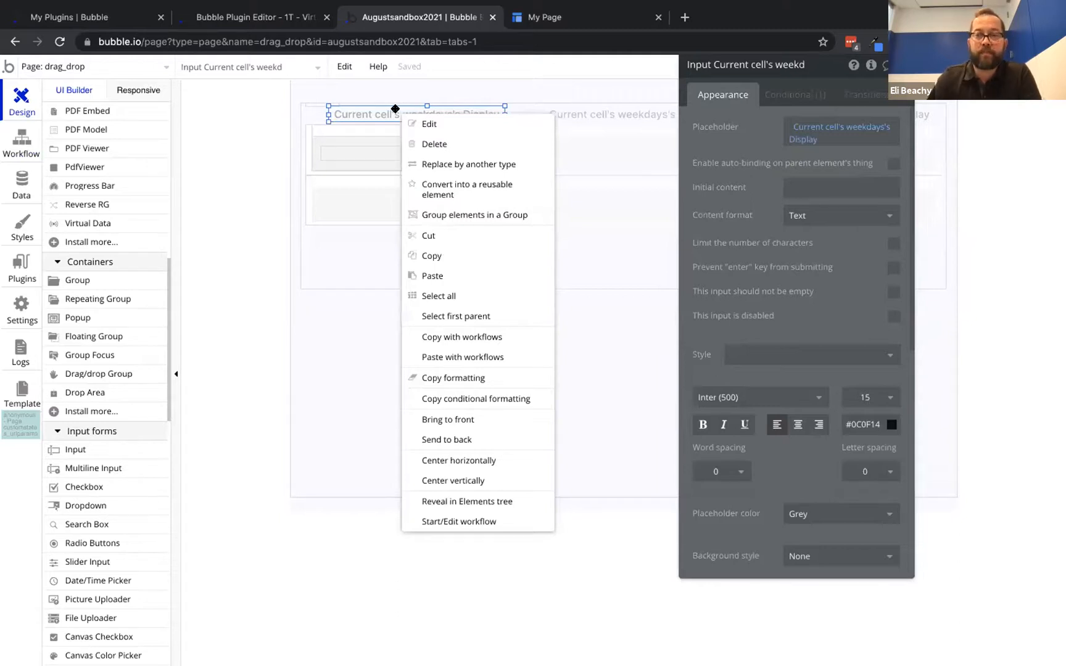
left_click(395, 108)
right_click(396, 108)
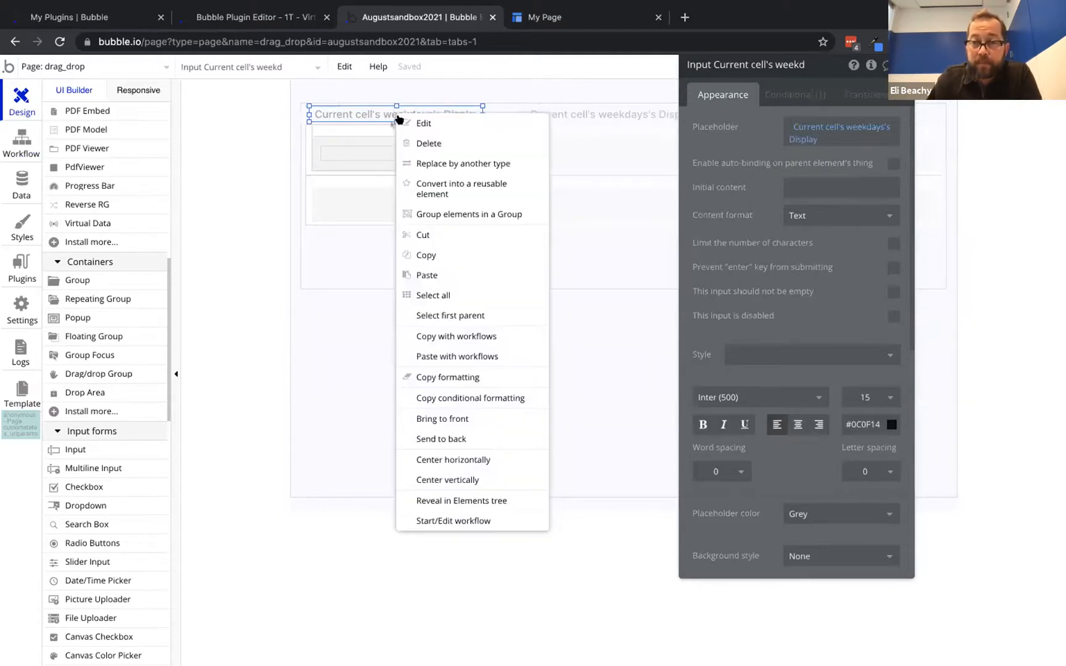
left_click(436, 215)
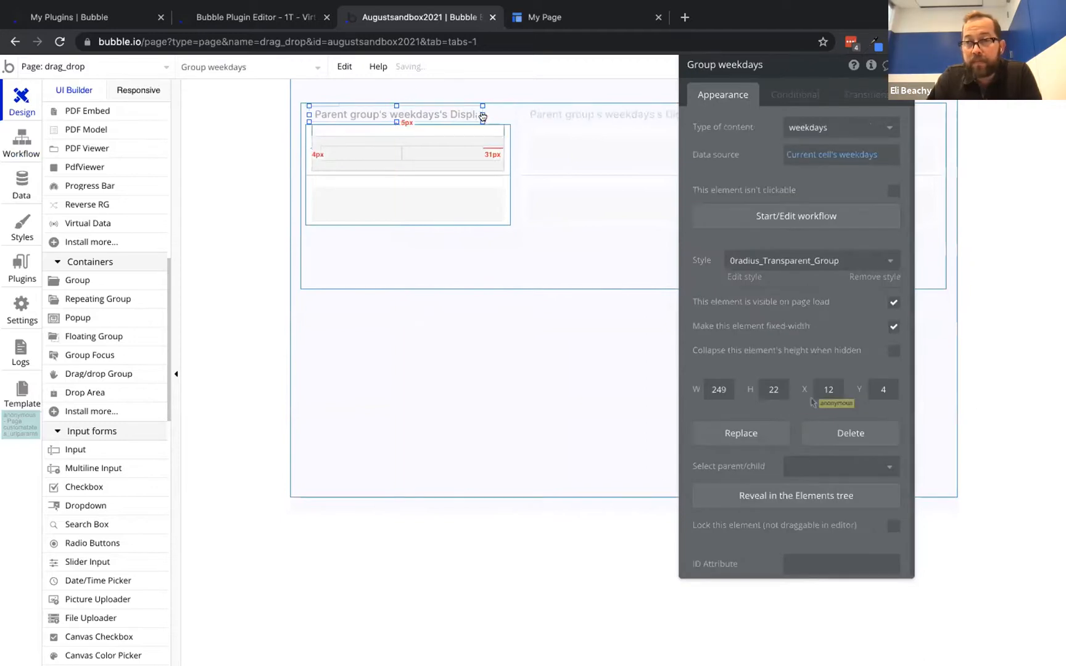
left_click_drag(484, 115, 509, 110)
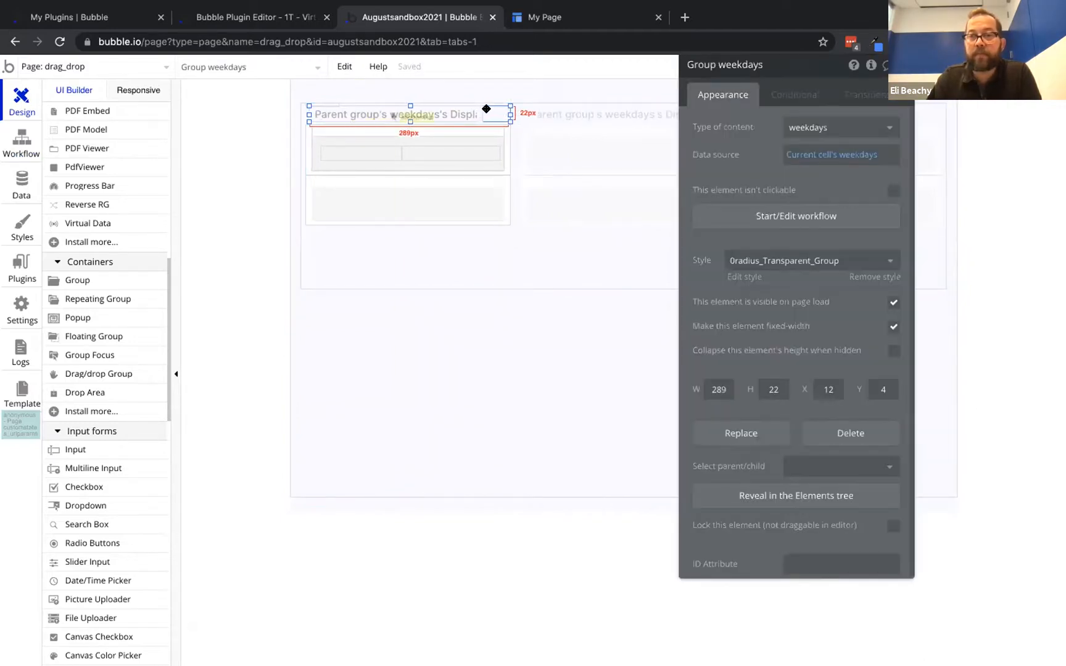
left_click(780, 216)
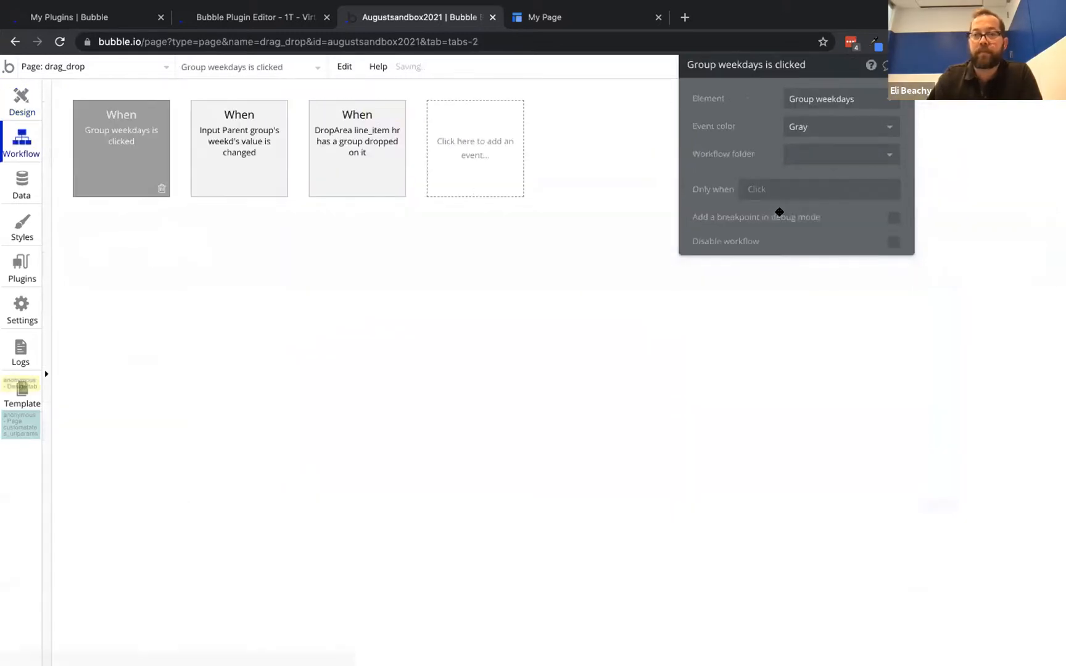
Delete the input's value-changed event and add a Set state action to the Group weekdays click event
left_click(253, 139)
left_click(275, 187)
left_click(119, 143)
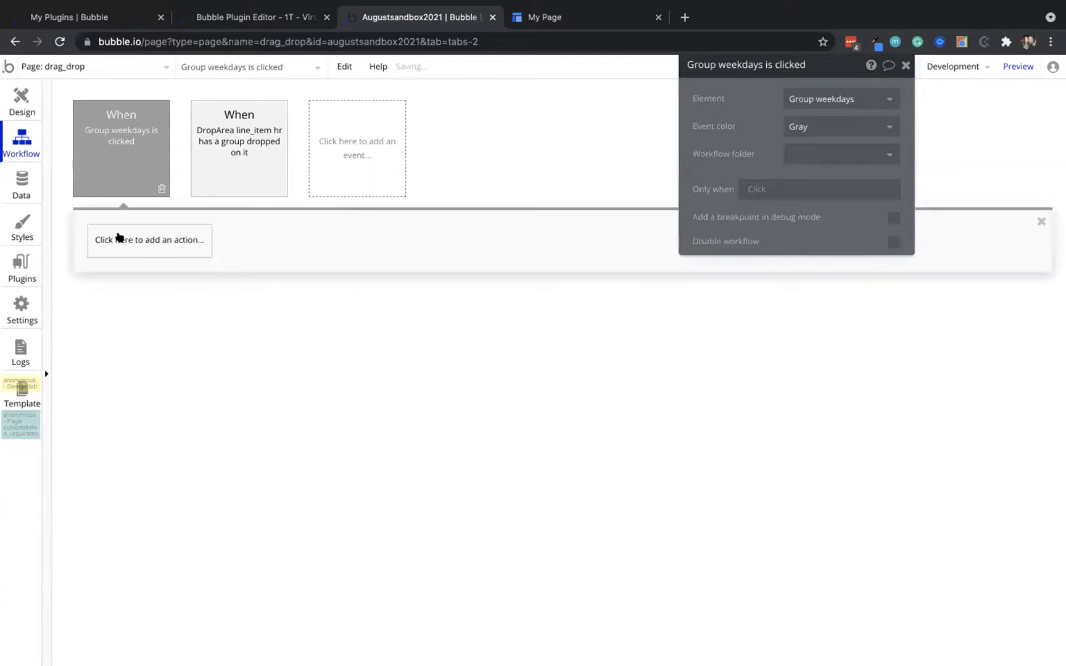
left_click(117, 238)
type("inpu")
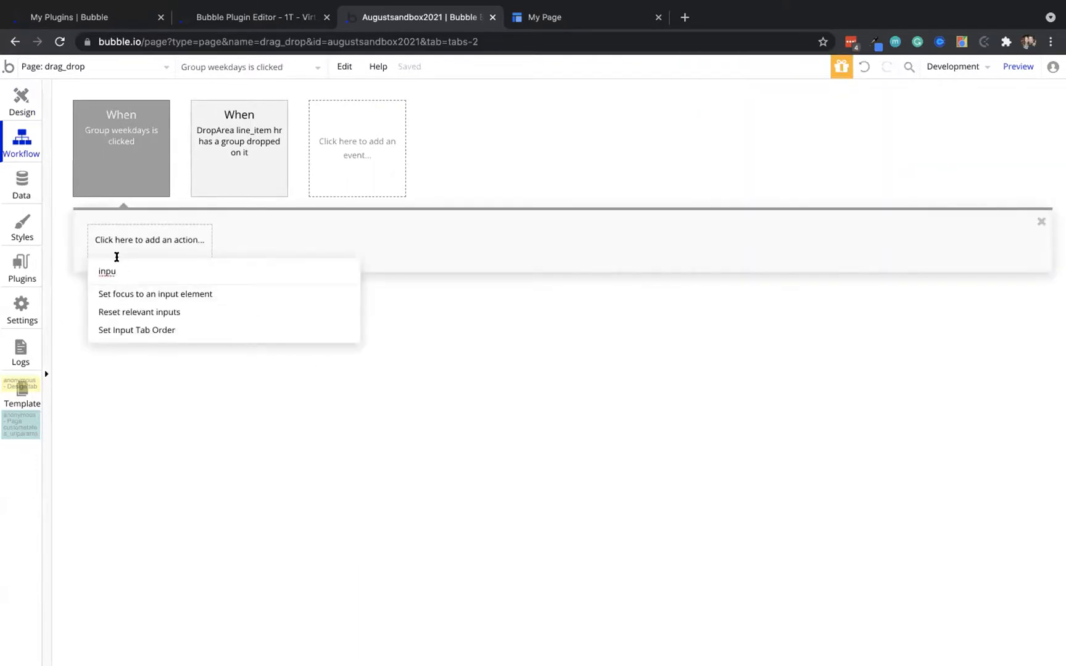
key("BackSpace")
key("BackSpace")
key("BackSpace")
key("BackSpace")
type("set")
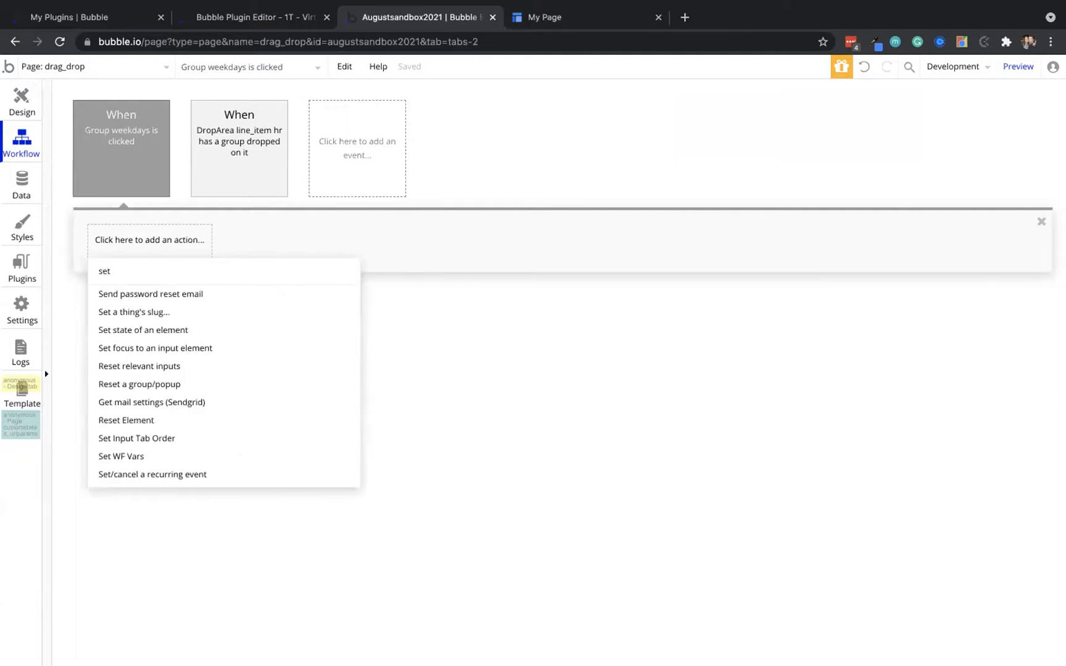
mouse_move(127, 353)
left_click(132, 331)
Point the action at the input's edit state with value Input's edit is "no", then reload the preview
left_click(817, 97)
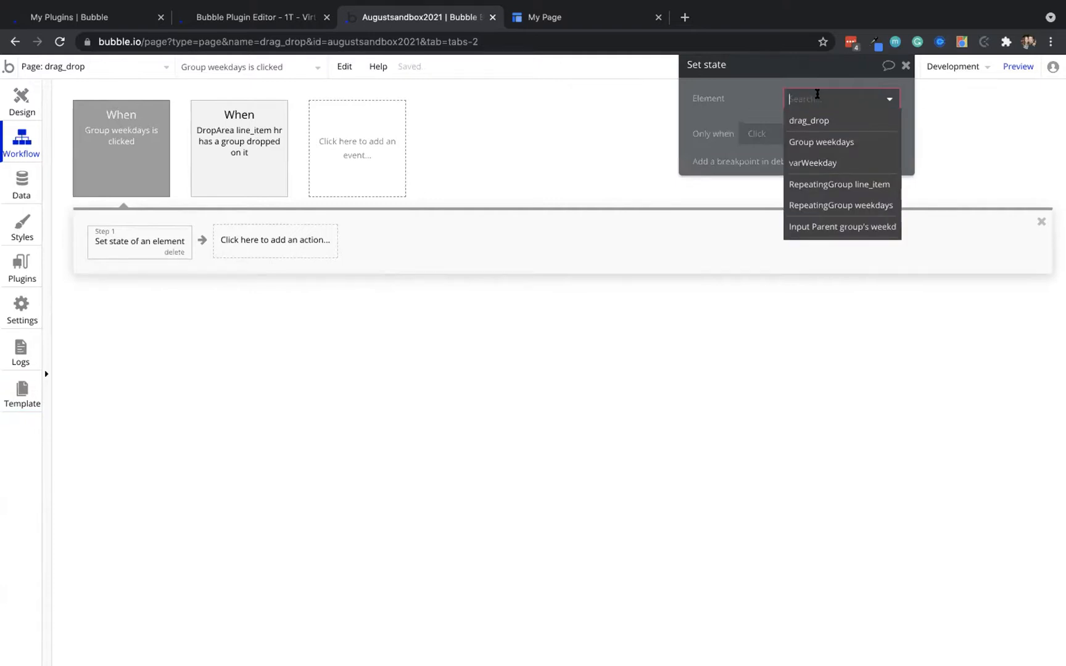
left_click(822, 226)
left_click(812, 128)
left_click(809, 146)
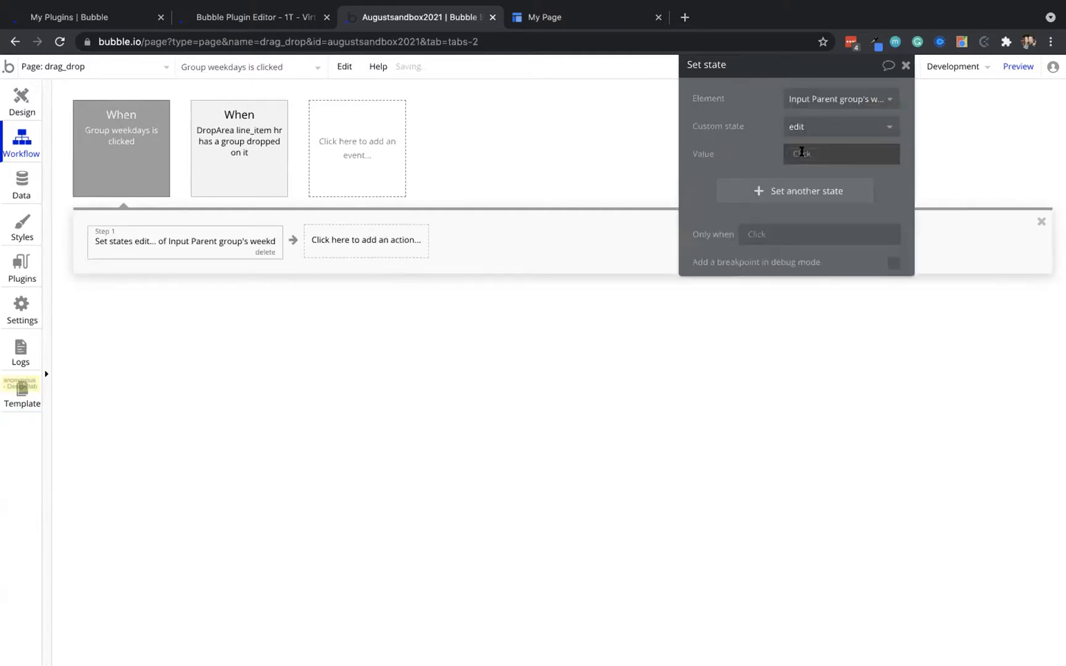
left_click(806, 154)
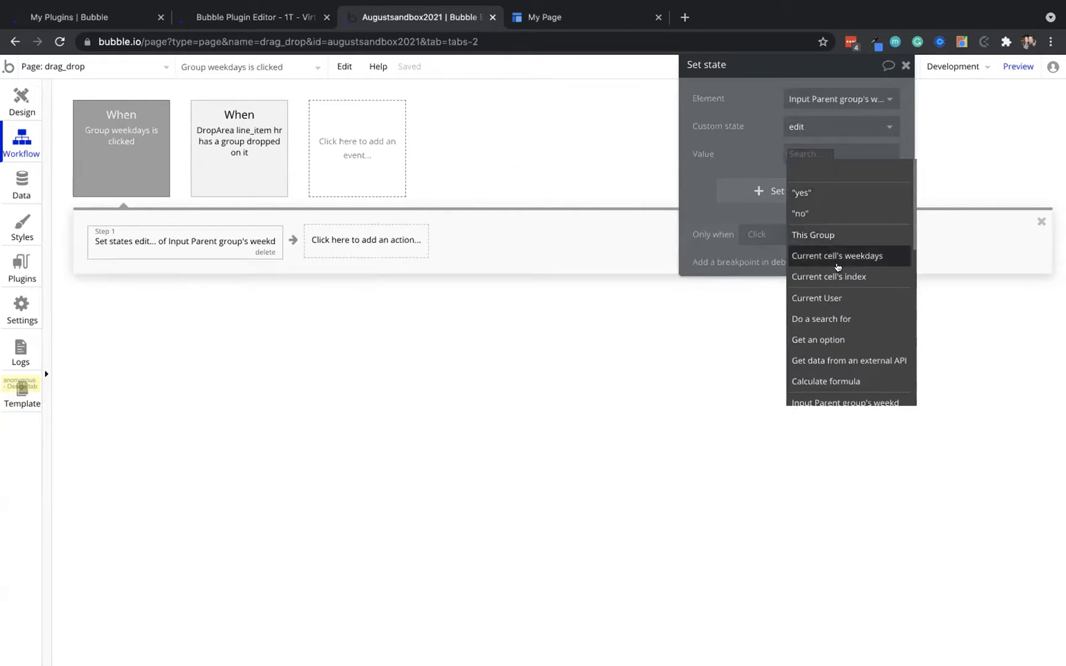
type("inpu")
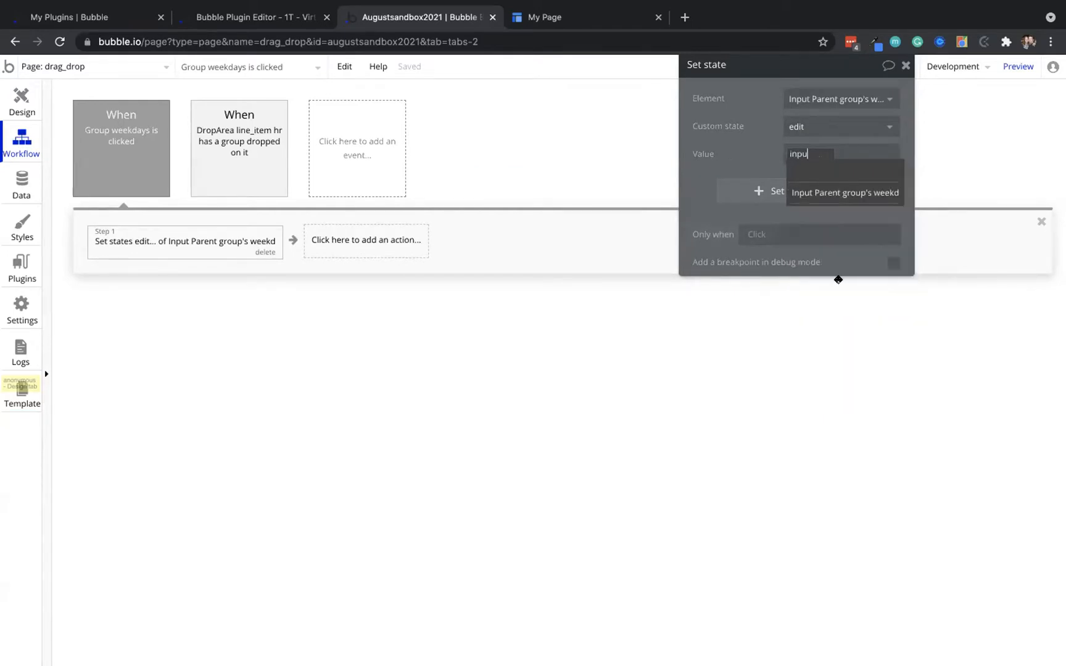
left_click(849, 191)
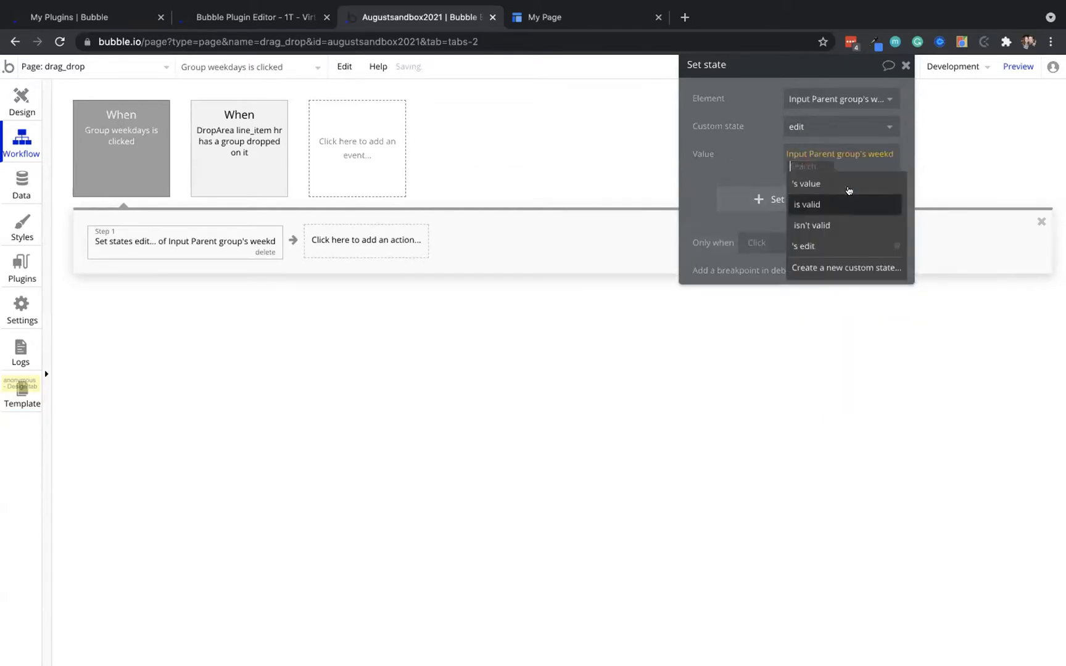
left_click(809, 246)
left_click(847, 226)
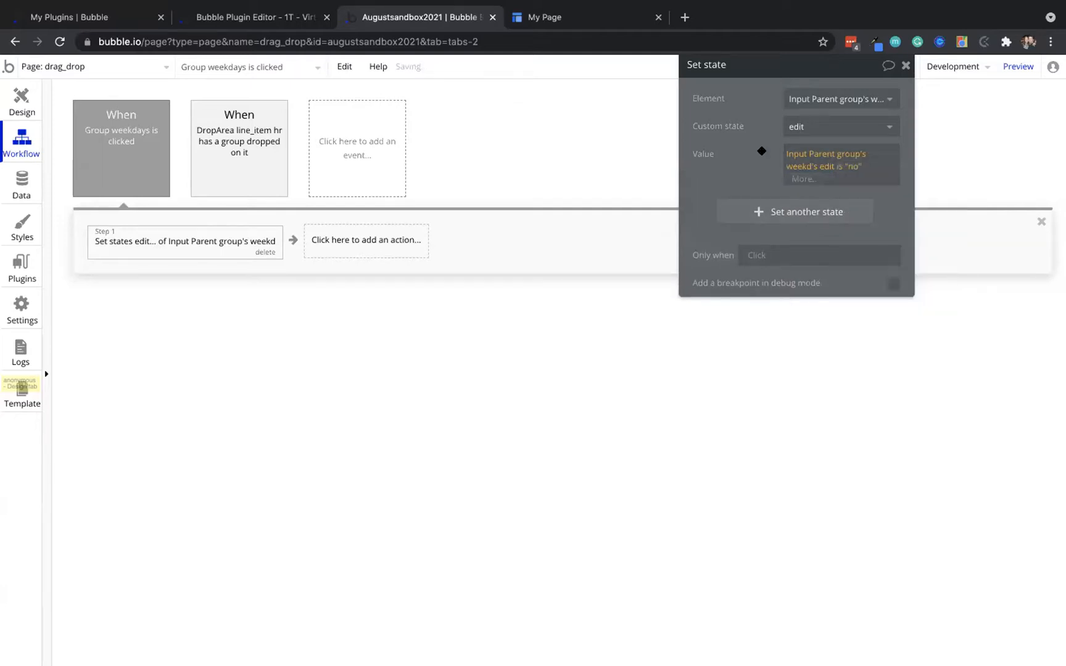
left_click(538, 15)
left_click(497, 65)
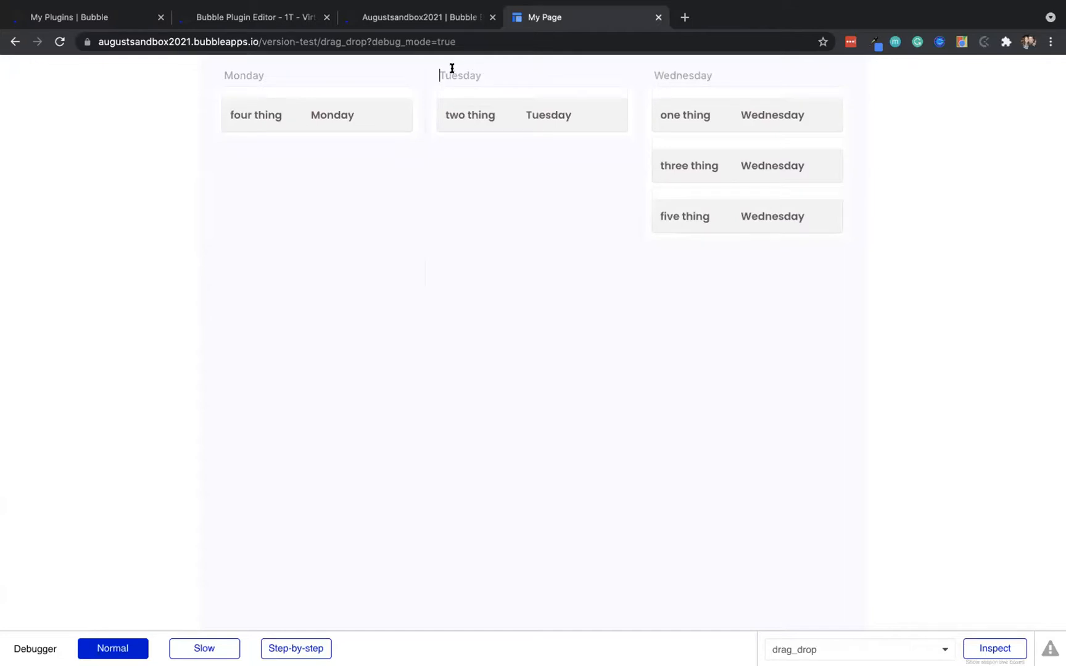
Tick This input is disabled on the weekday input, review its edit condition, and check the preview
left_click(419, 17)
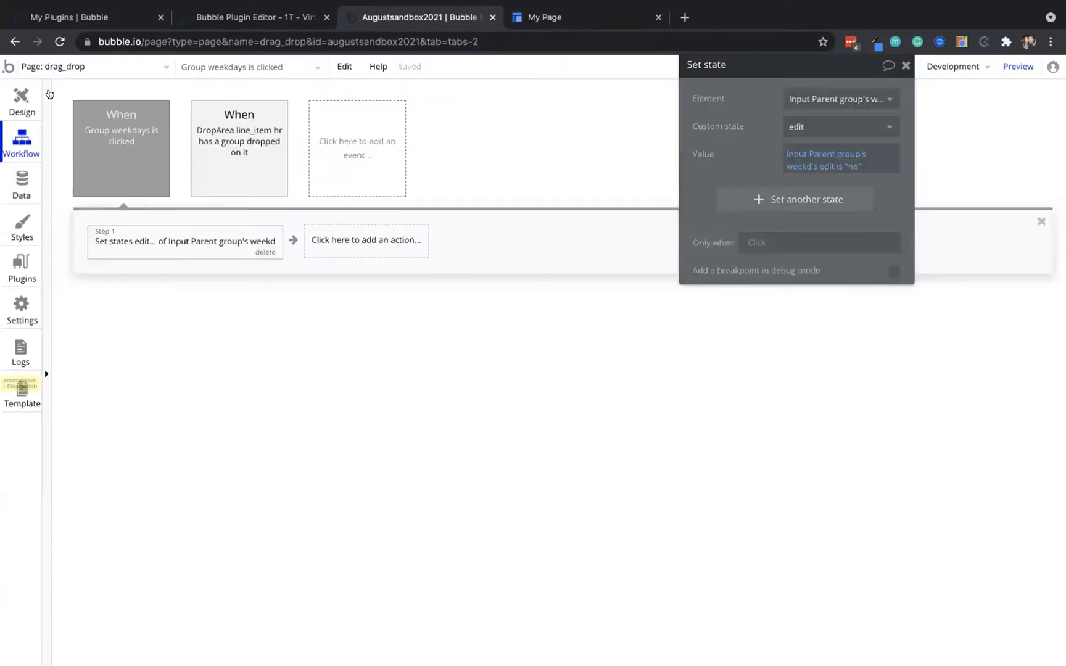
left_click(22, 99)
left_click(432, 112)
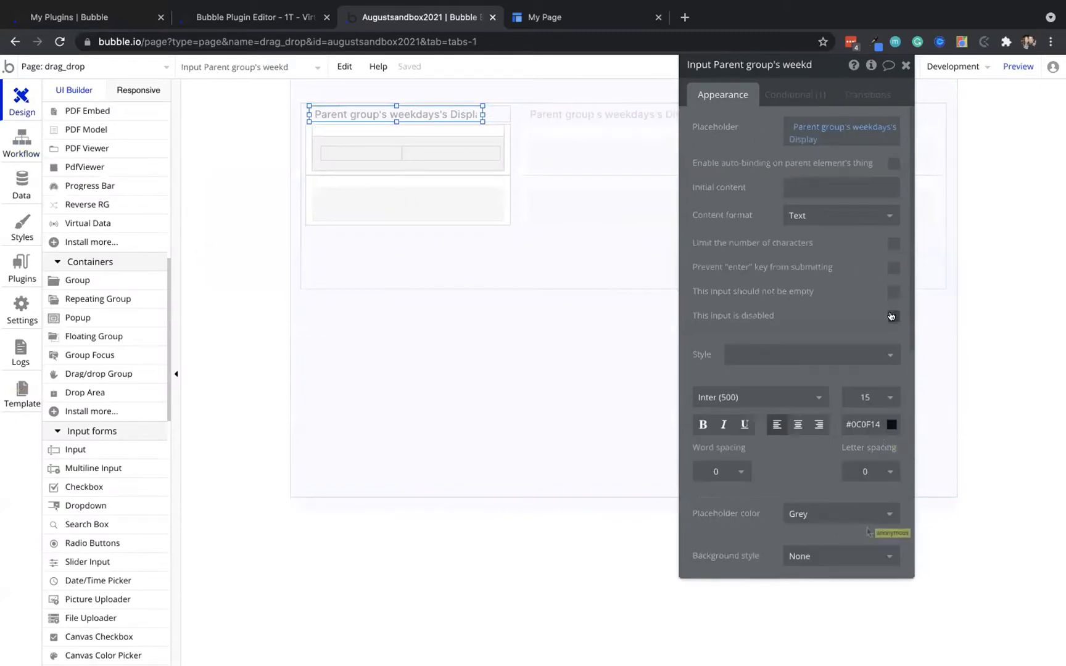
left_click(892, 316)
left_click(796, 93)
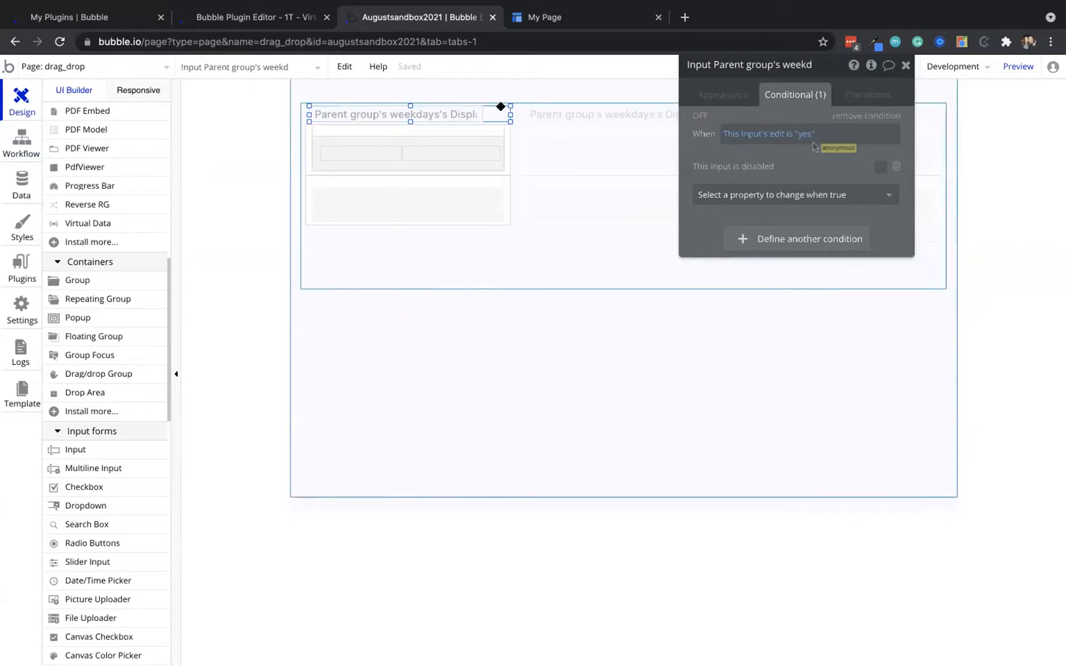
left_click(501, 109)
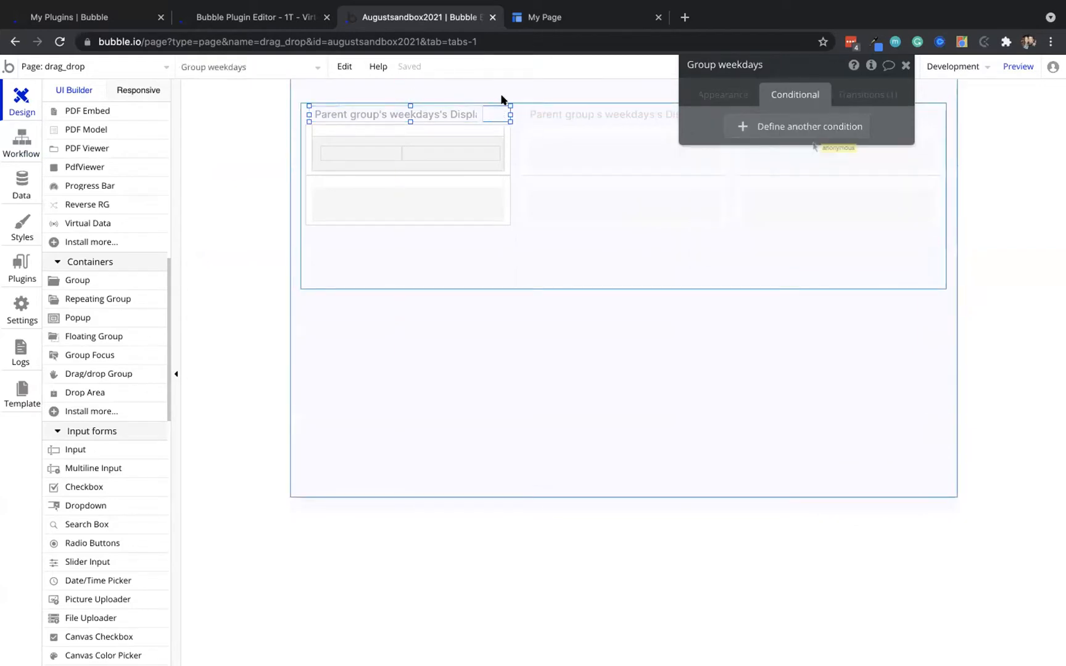
left_click(544, 16)
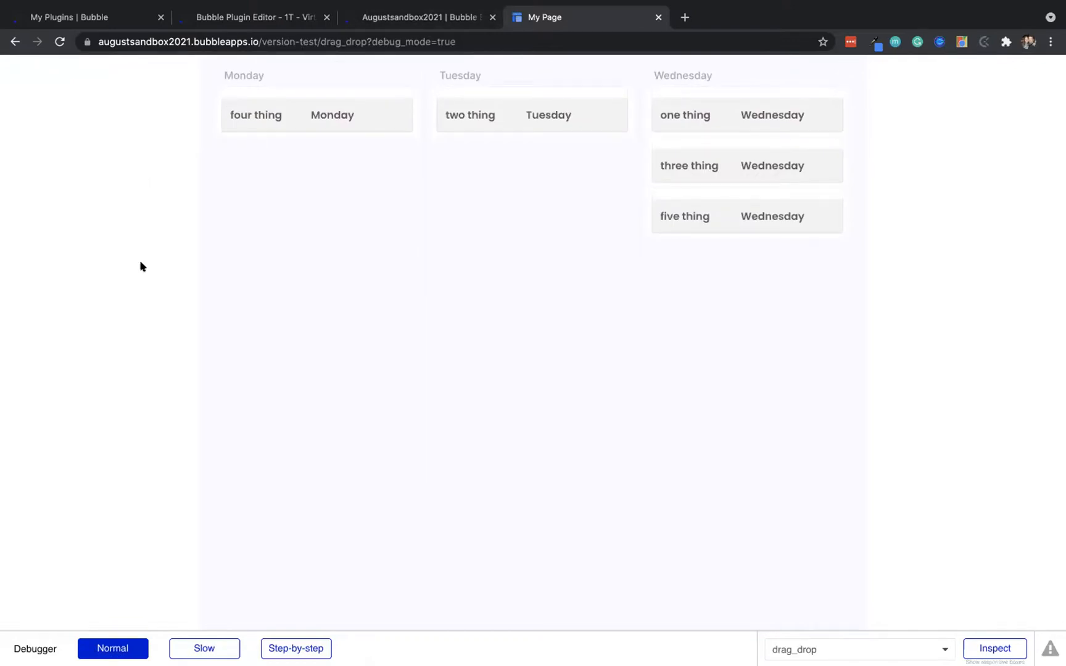
Change the weekday input's placeholder color from Grey to Black in its Appearance settings
left_click(436, 11)
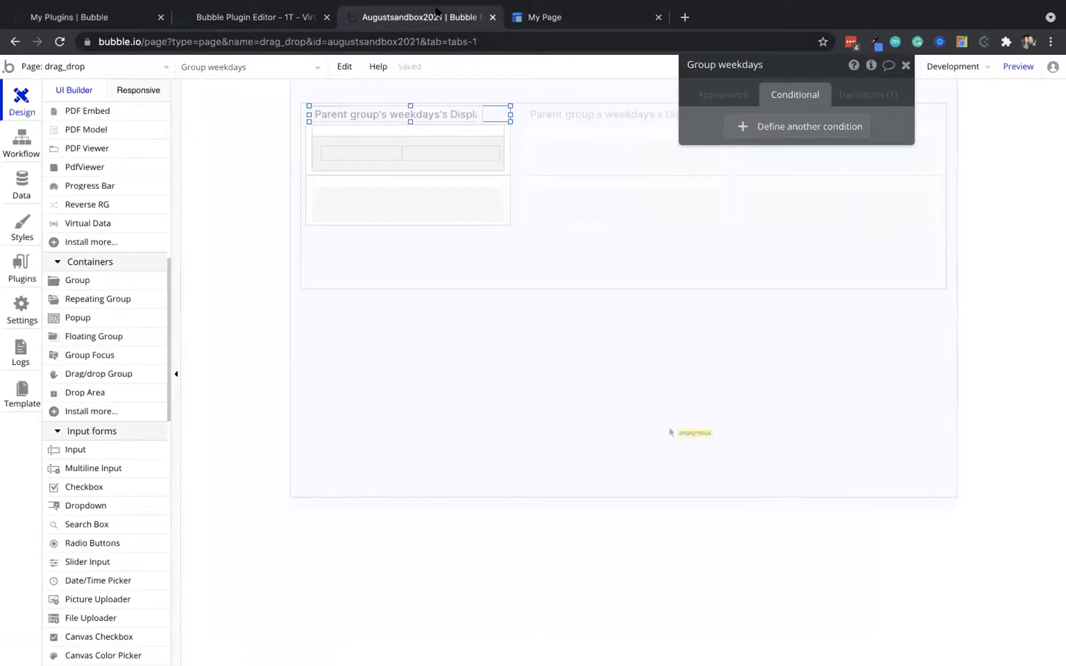
left_click(360, 116)
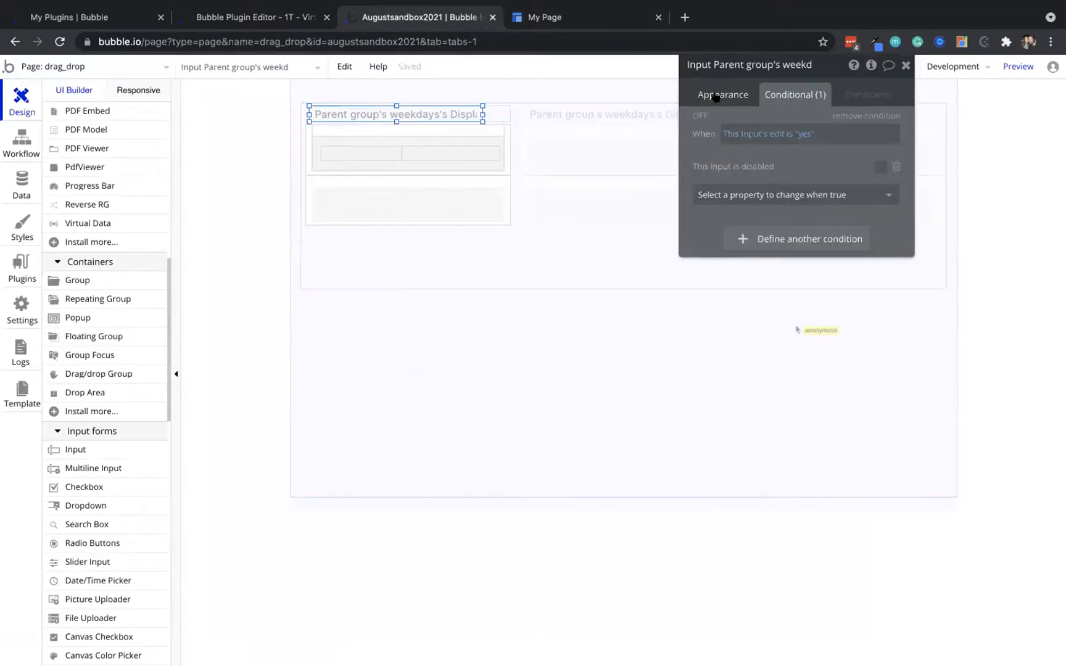
left_click(719, 92)
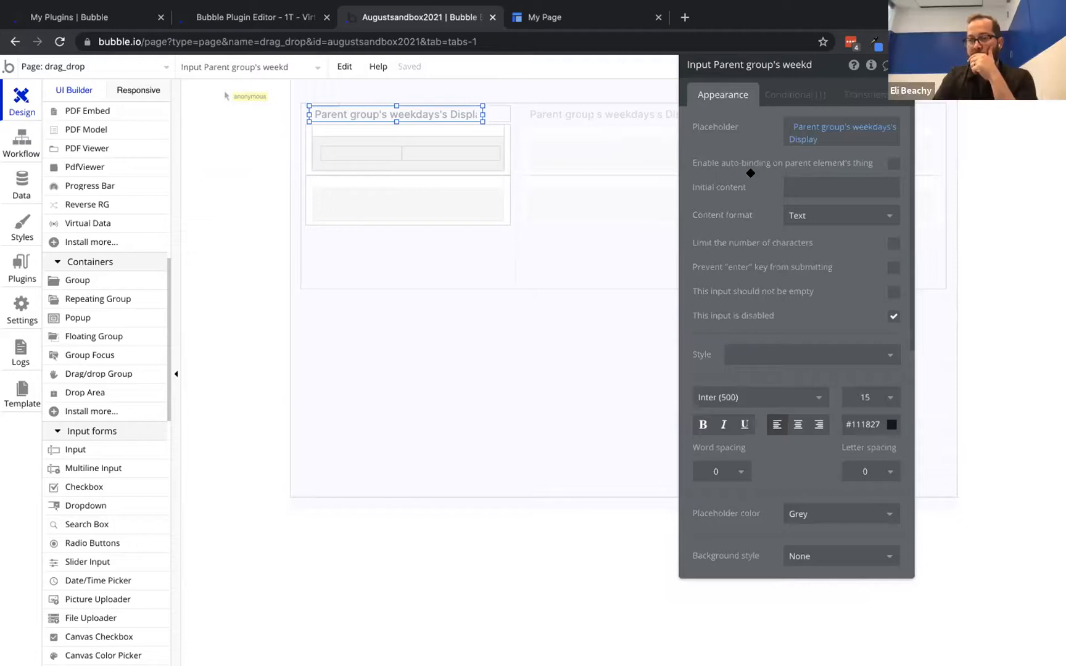
scroll(772, 242, "down", 2)
scroll(772, 242, "down", 2)
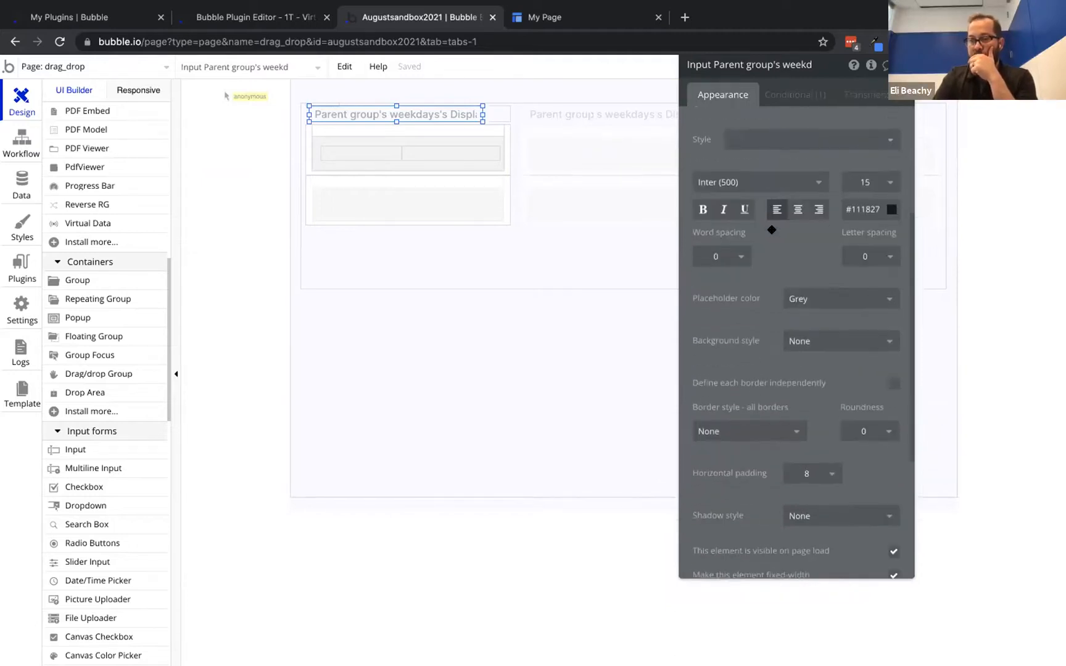
left_click(817, 266)
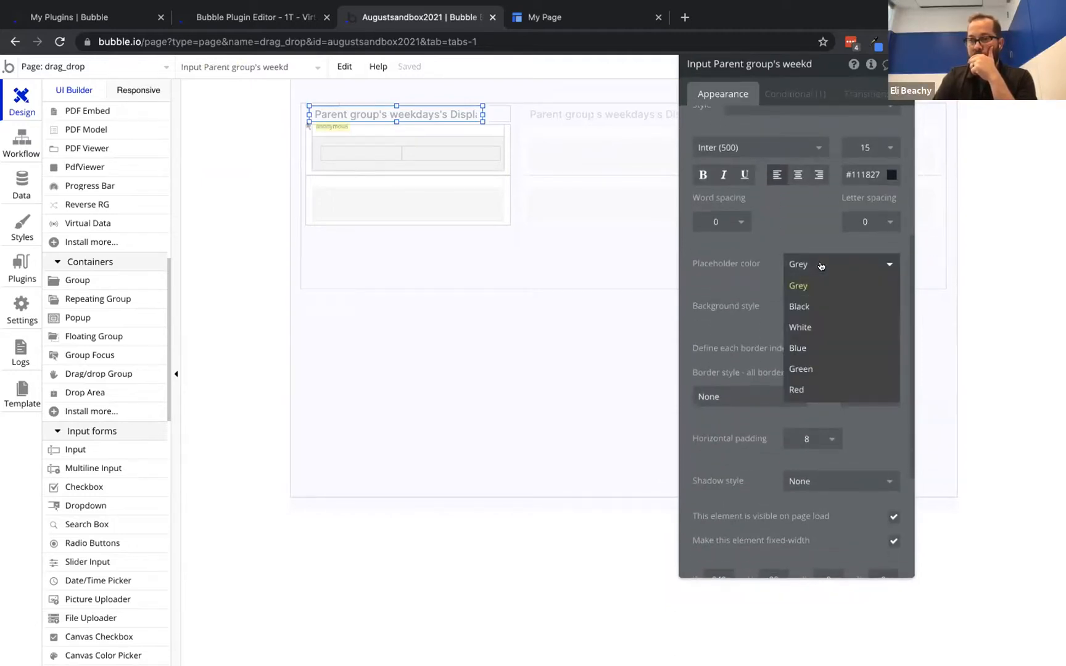
left_click(819, 304)
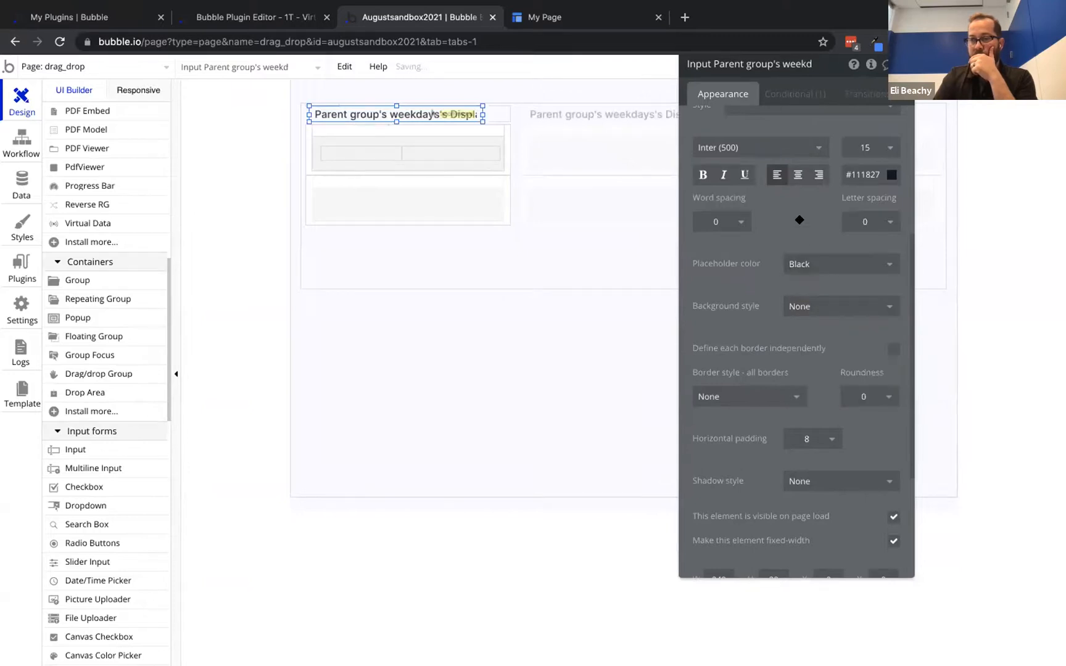
left_click(499, 110)
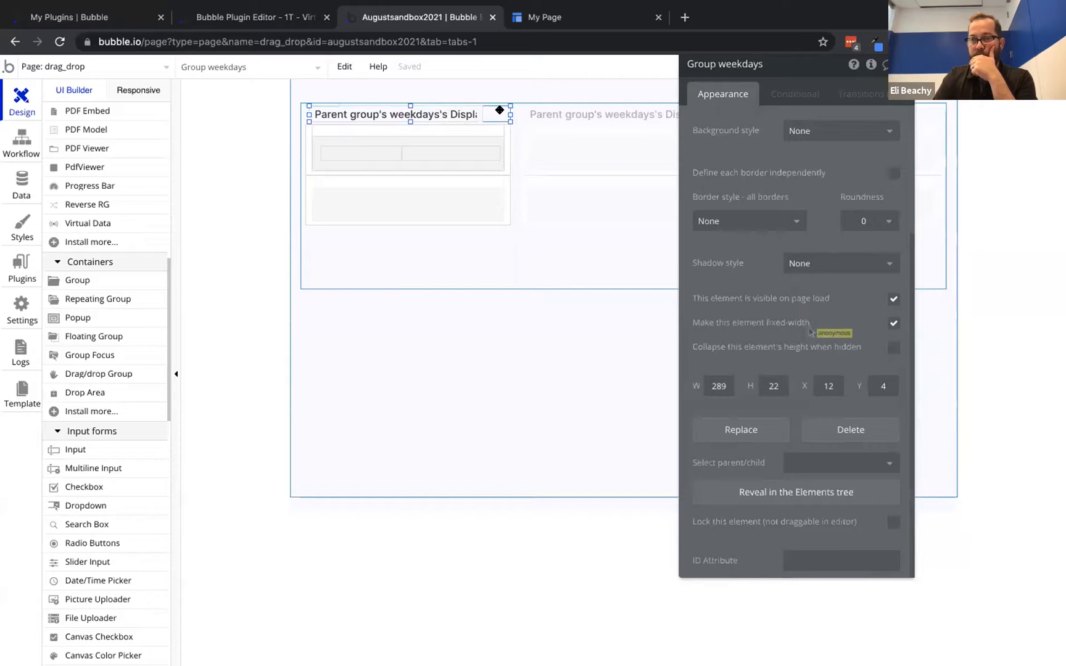
right_click(499, 110)
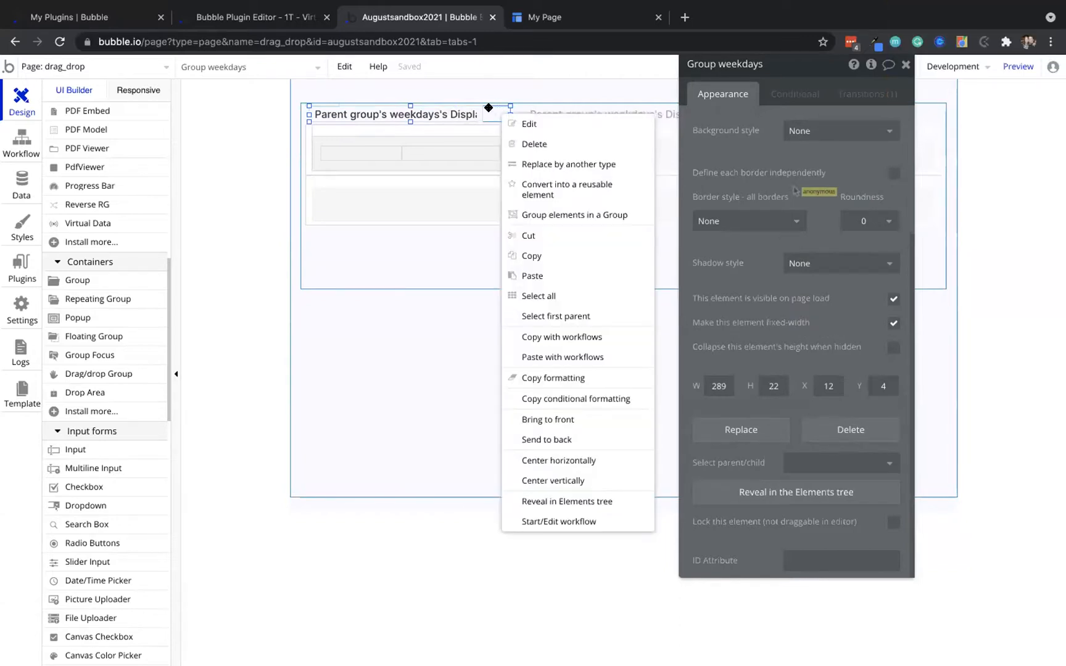
Wrap the weekday input in a new Group weekdays and bring that group to the front
left_click(489, 108)
left_click(470, 114)
right_click(469, 116)
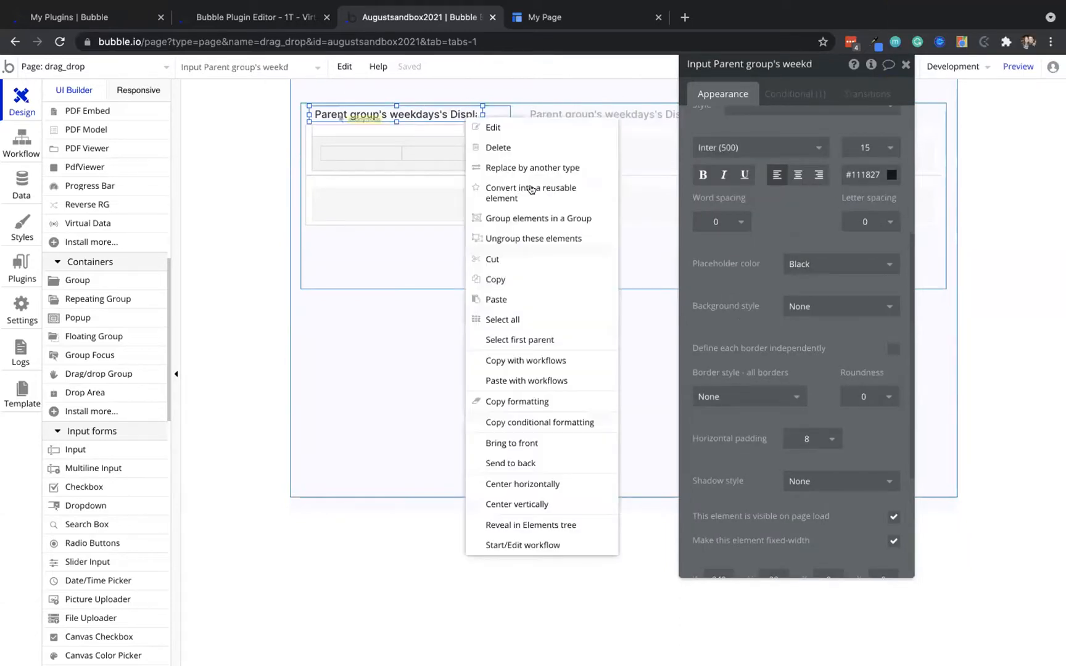
left_click(535, 217)
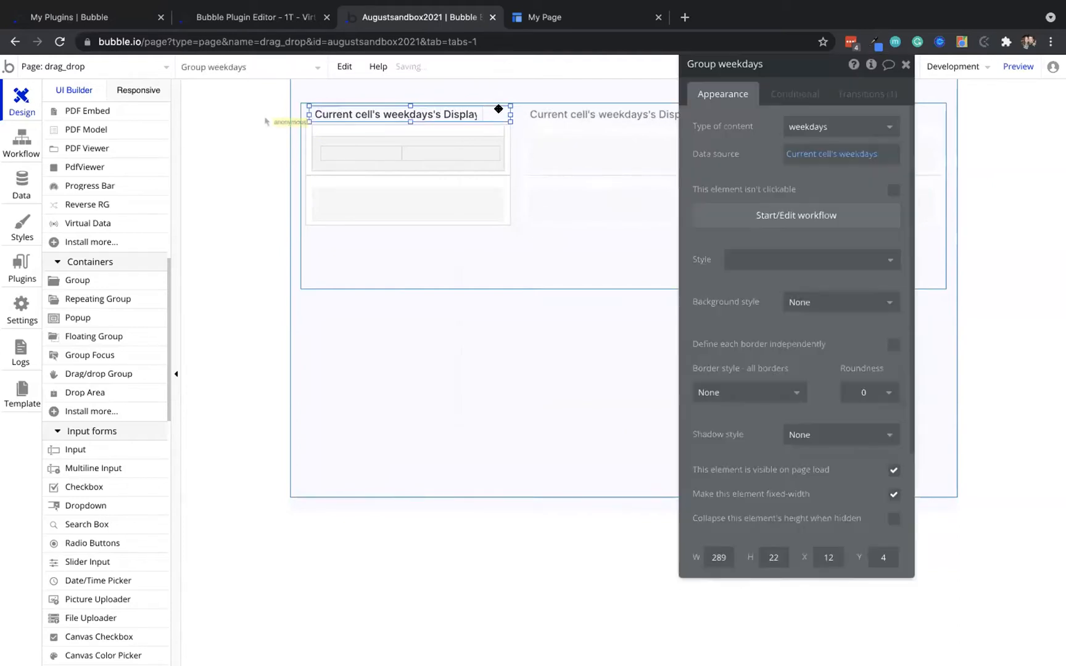
right_click(498, 109)
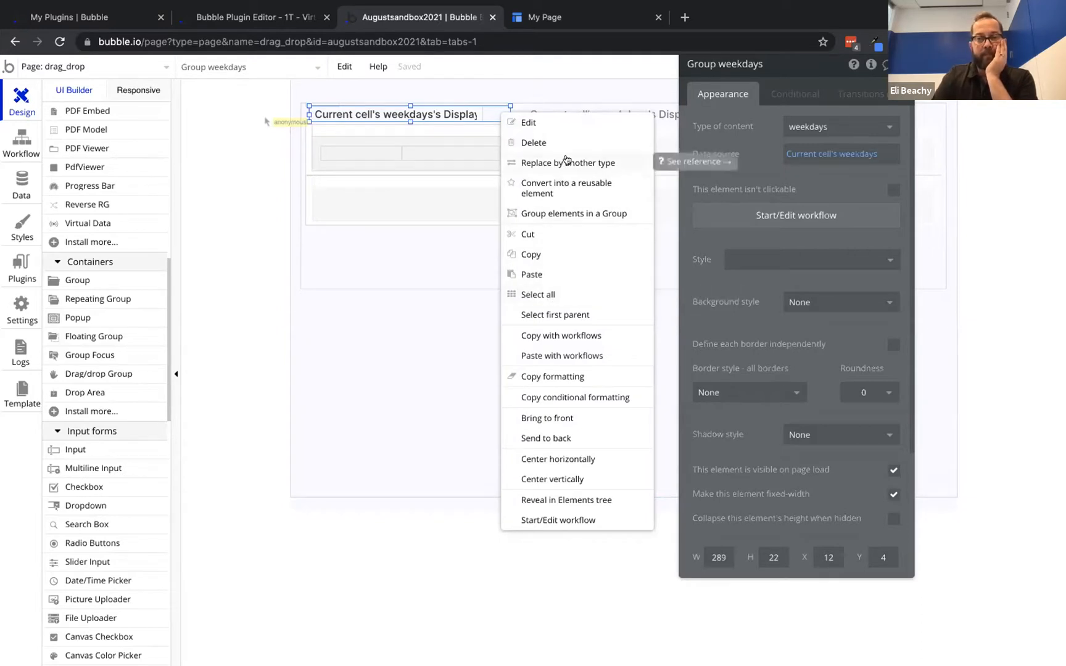
left_click(570, 420)
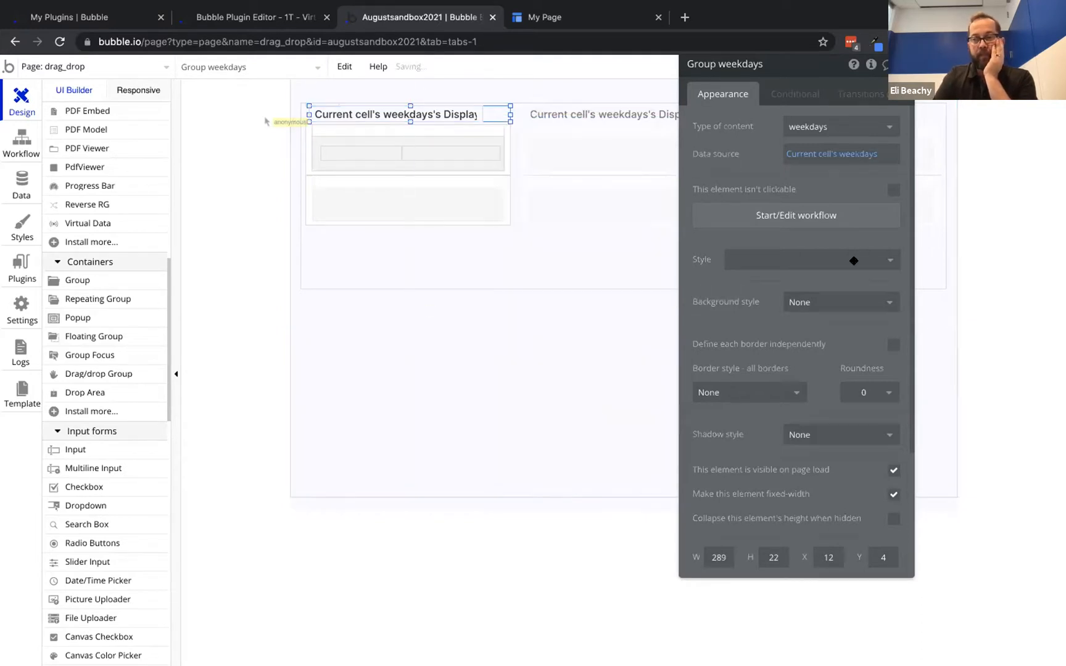
Add a condition making Group weekdays visible when Input's edit is "yes"
left_click(802, 93)
left_click(735, 117)
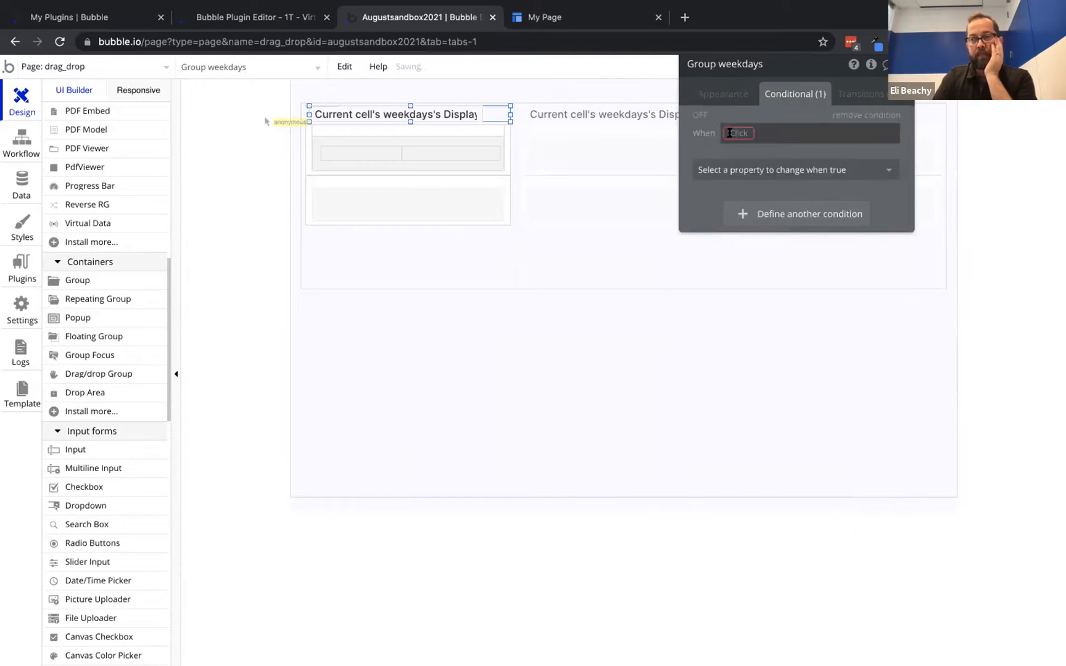
left_click(744, 133)
type("input")
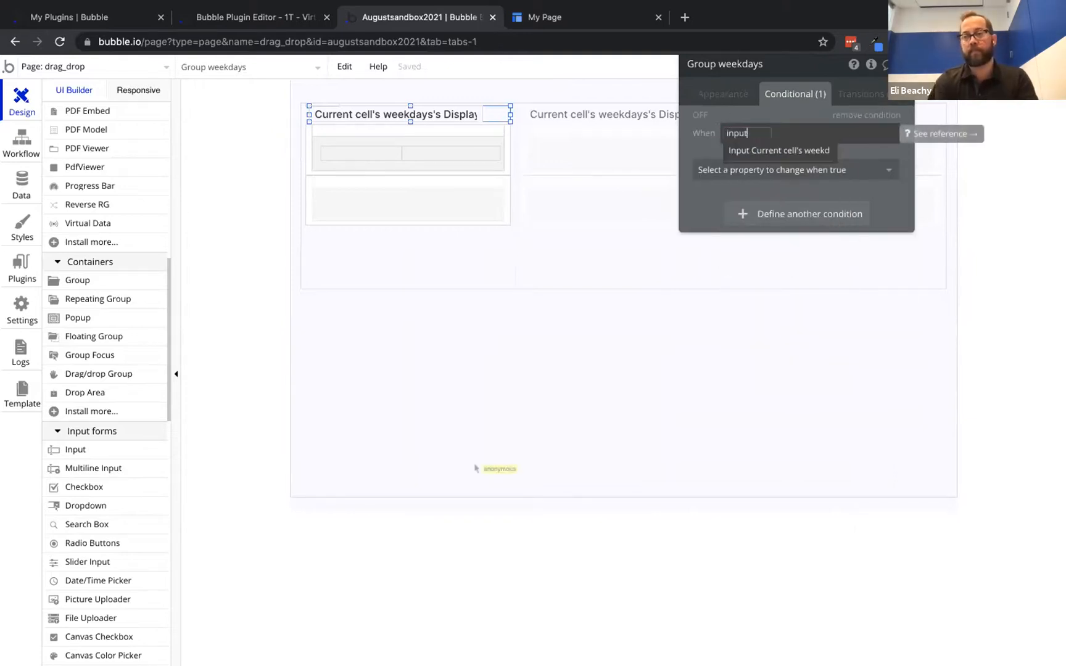
left_click(740, 150)
left_click(846, 377)
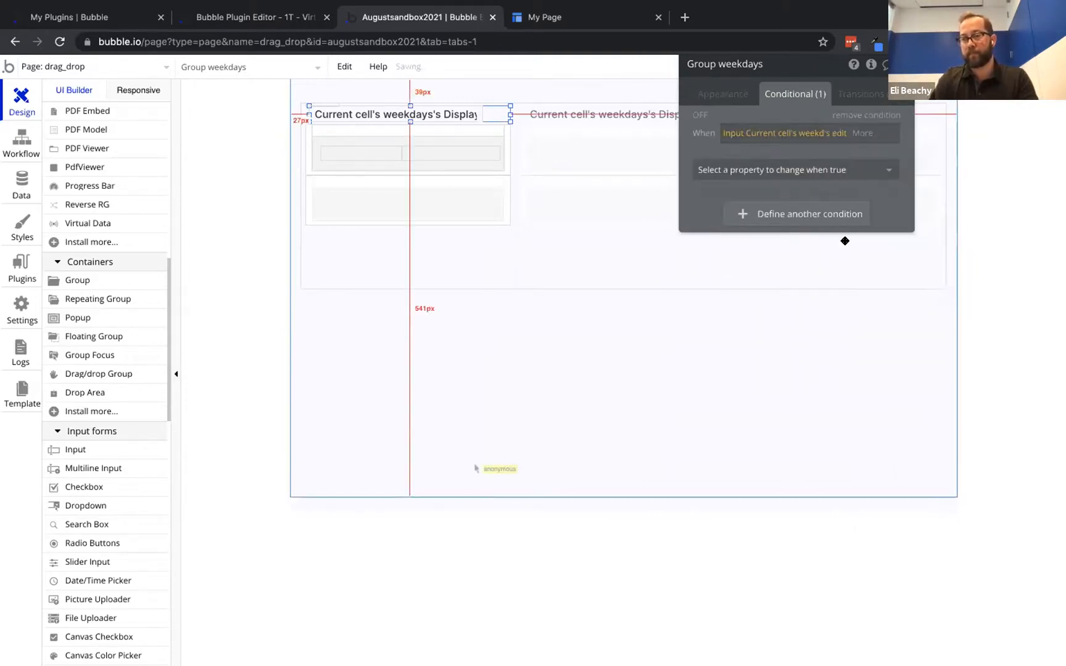
left_click(856, 172)
left_click(852, 176)
left_click(851, 209)
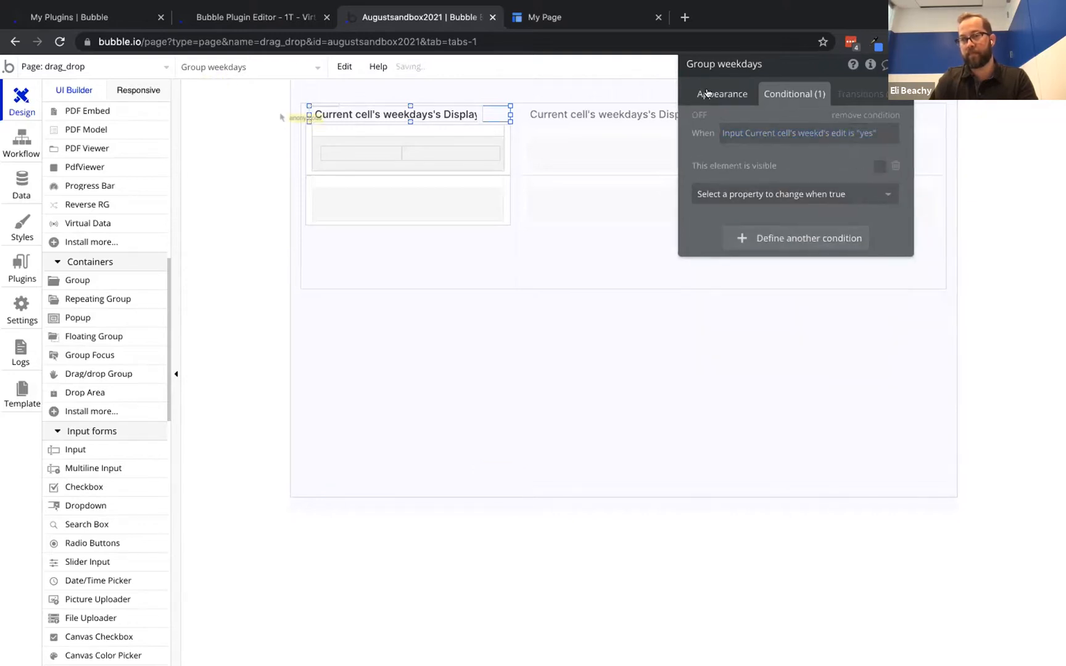
Reload the preview to test editing the Monday header, then open the group's click workflow
left_click(543, 16)
left_click(423, 71)
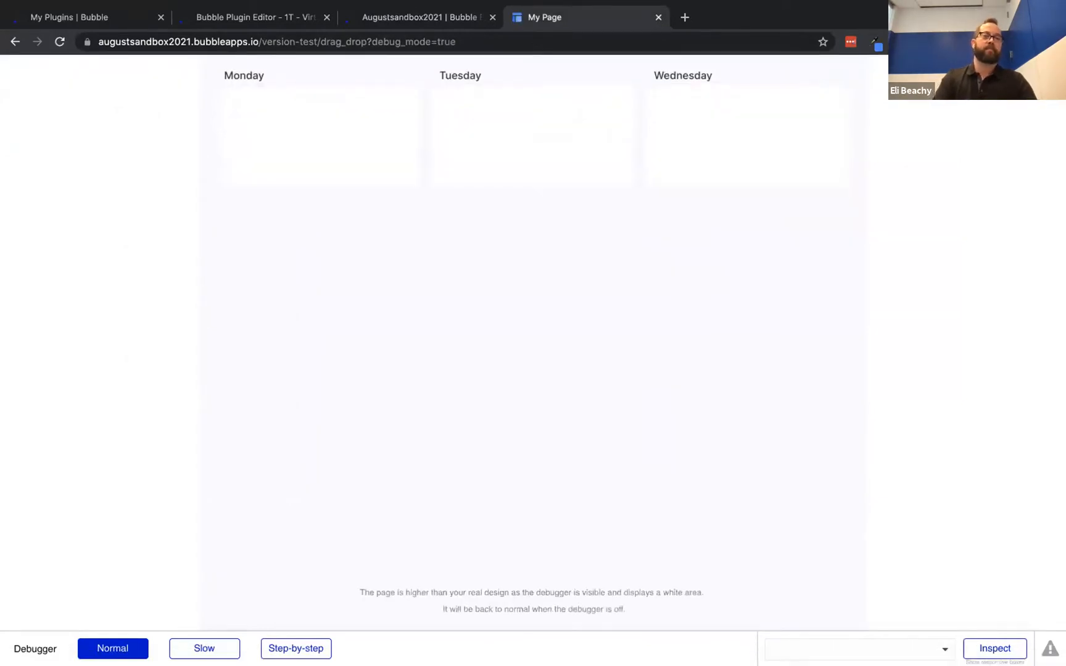
left_click(281, 77)
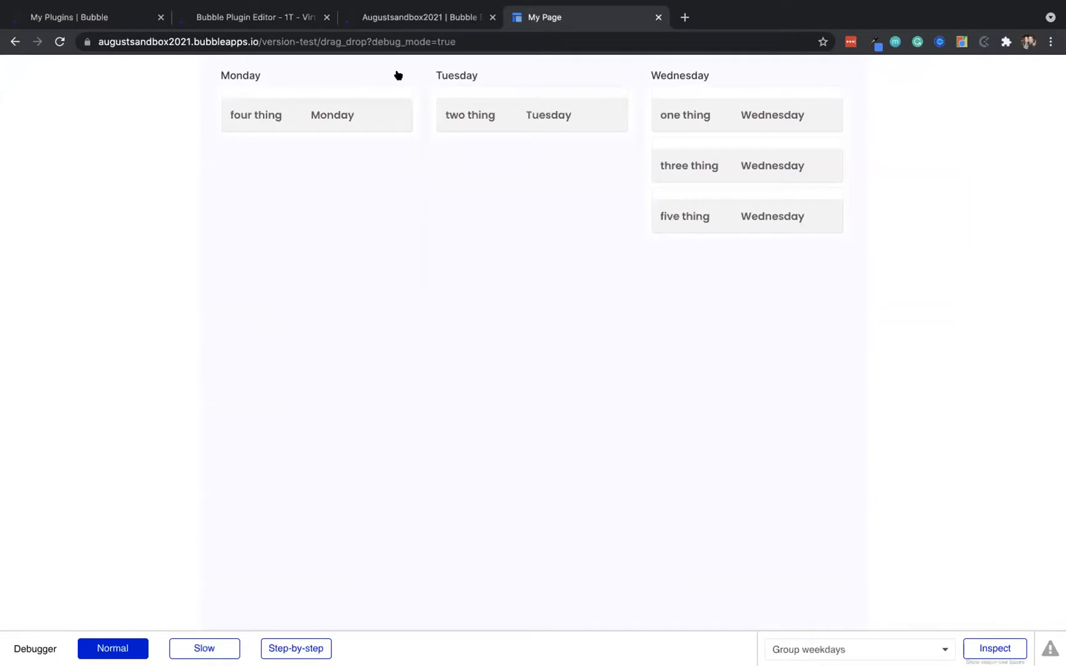
left_click(232, 76)
left_click(426, 12)
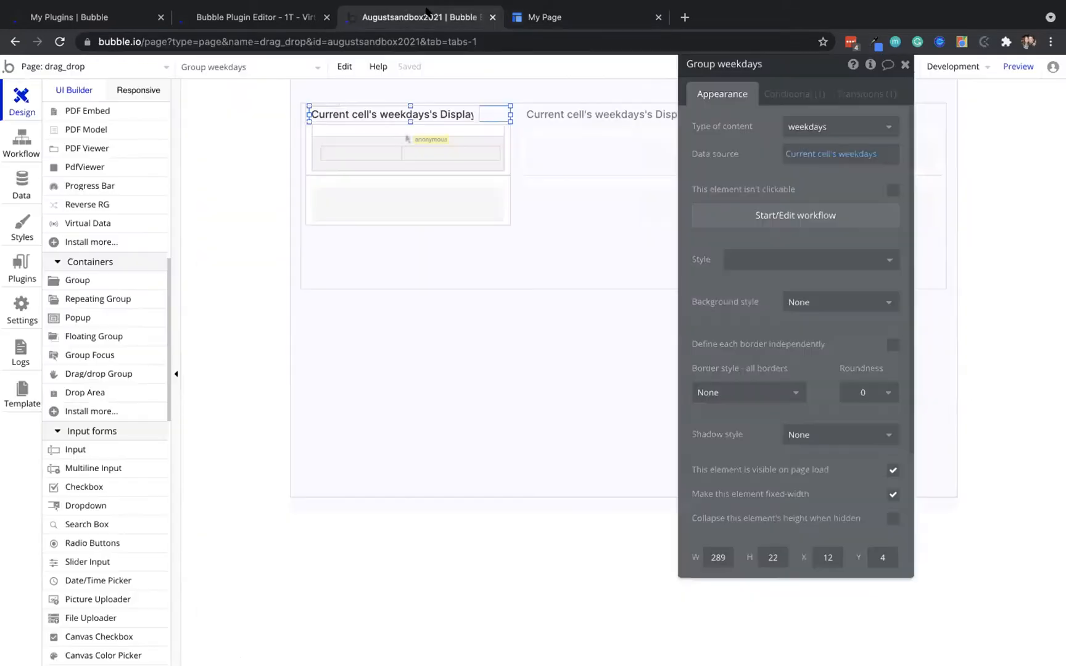
right_click(499, 109)
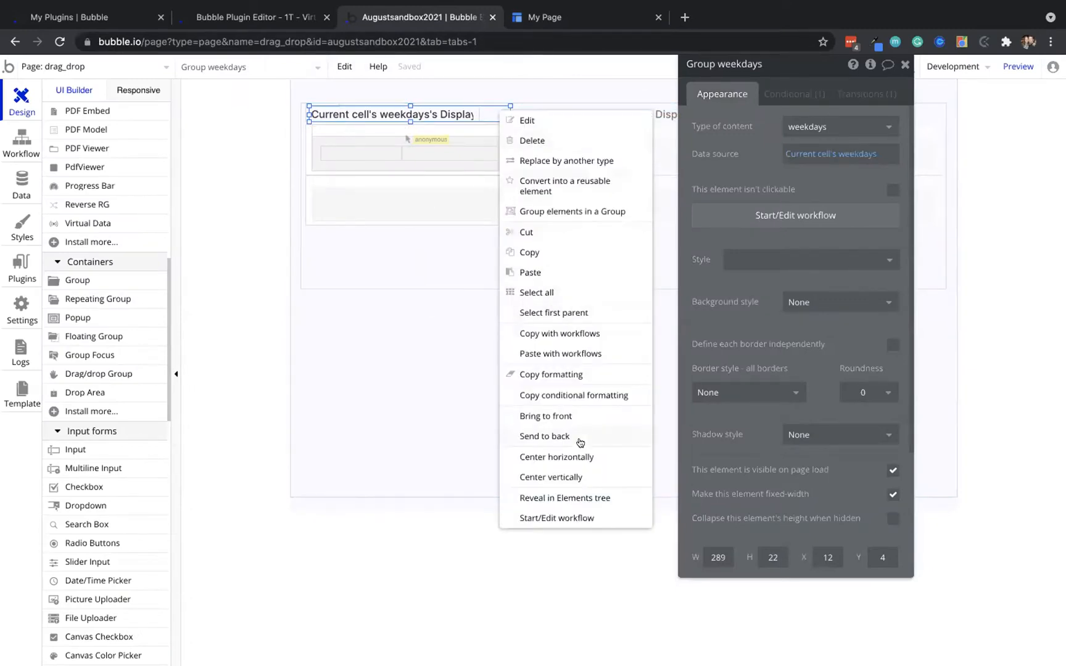
left_click(573, 417)
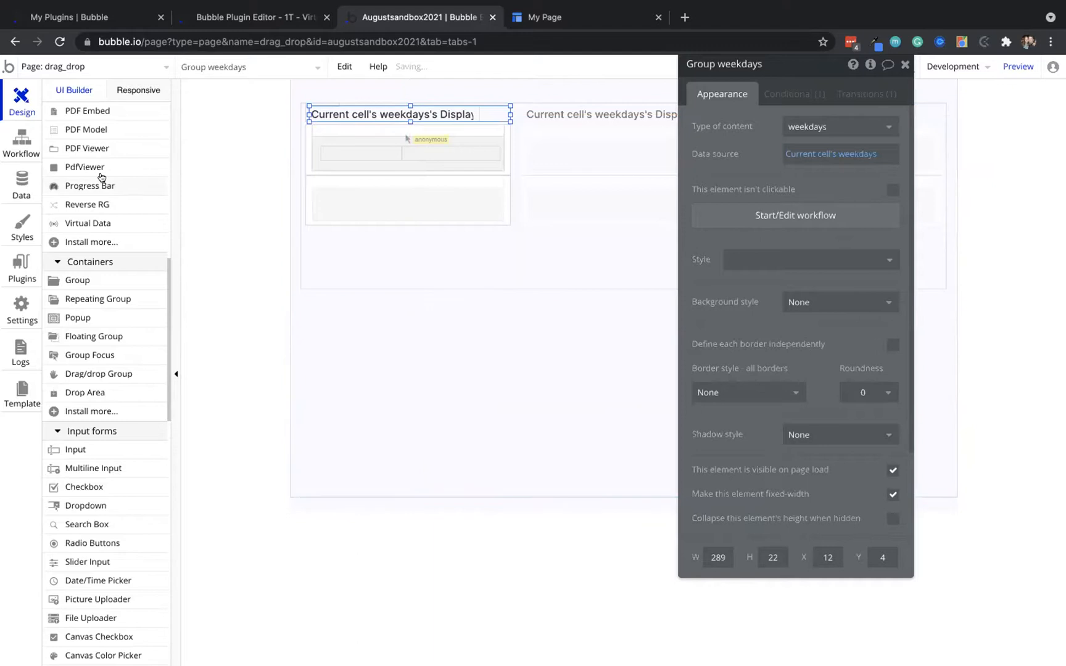
left_click(19, 140)
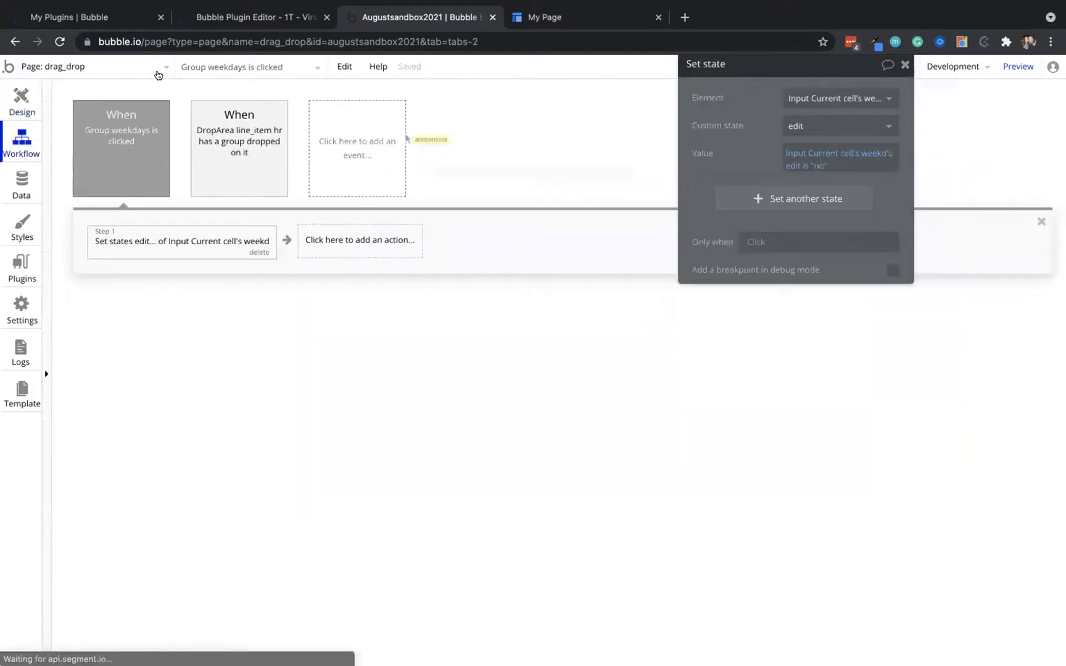
Add a Set focus step targeting the weekday input to the click workflow and refresh the preview
left_click(321, 233)
type("set")
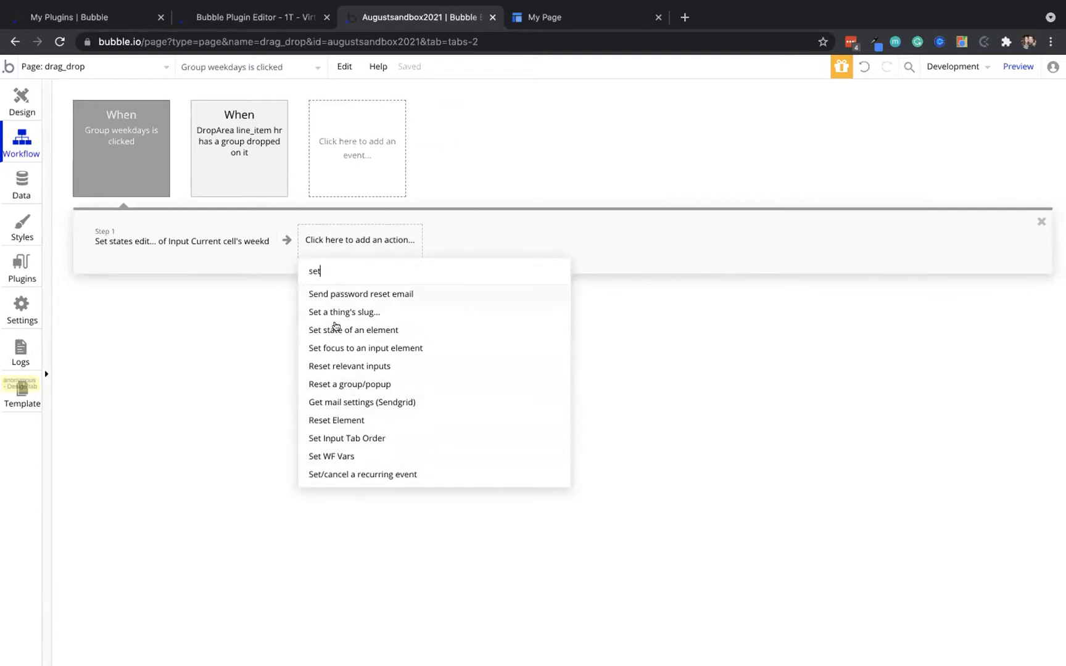
left_click(333, 348)
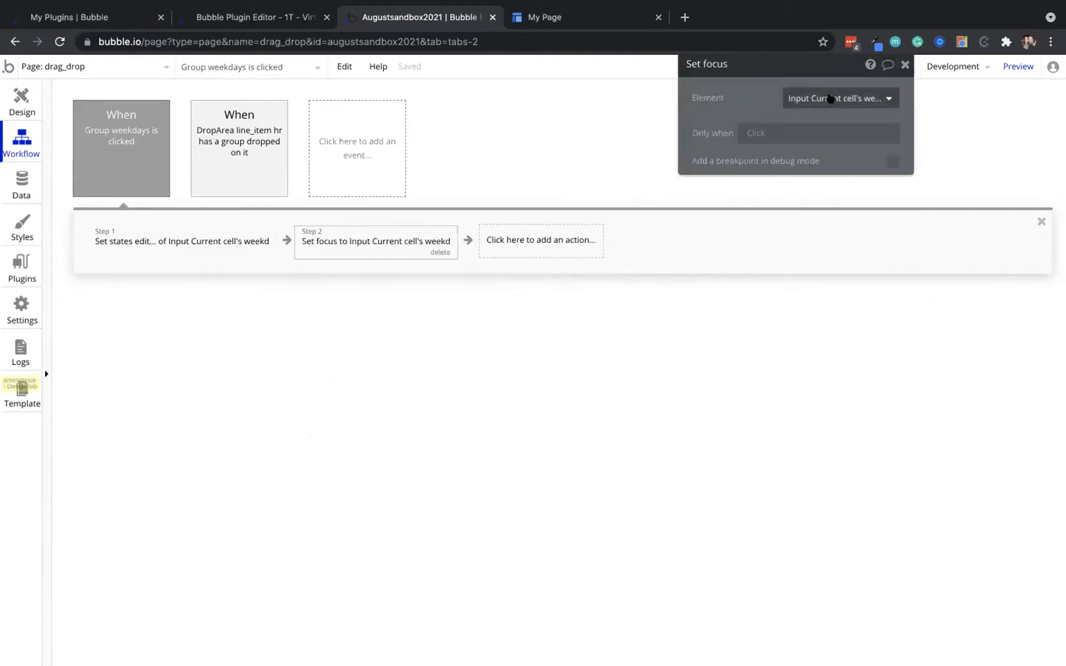
left_click(592, 23)
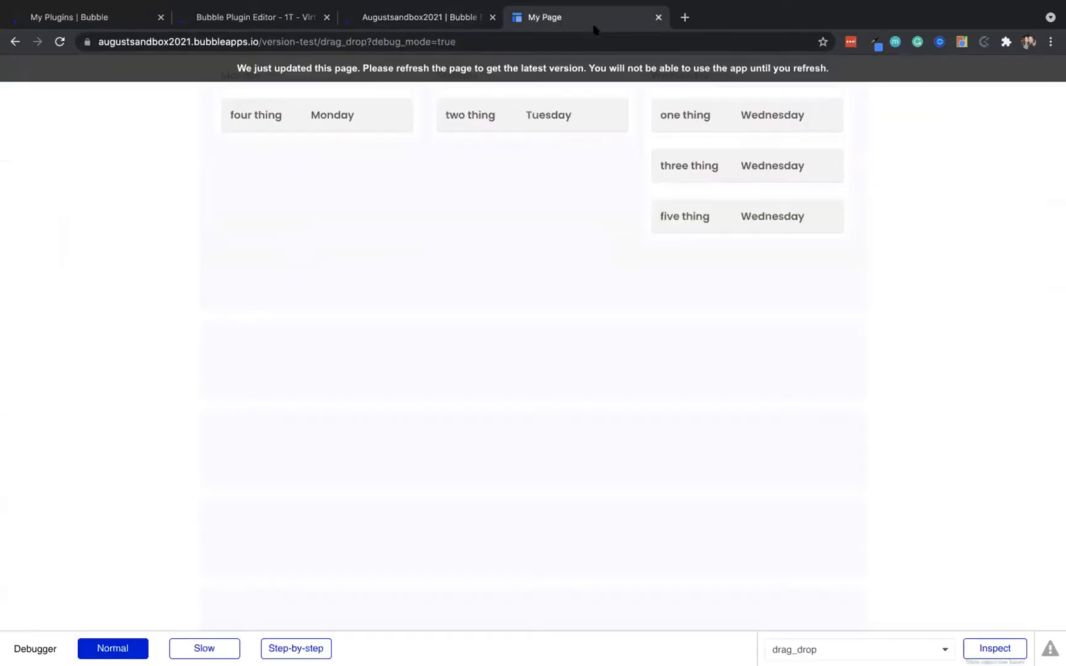
left_click(515, 60)
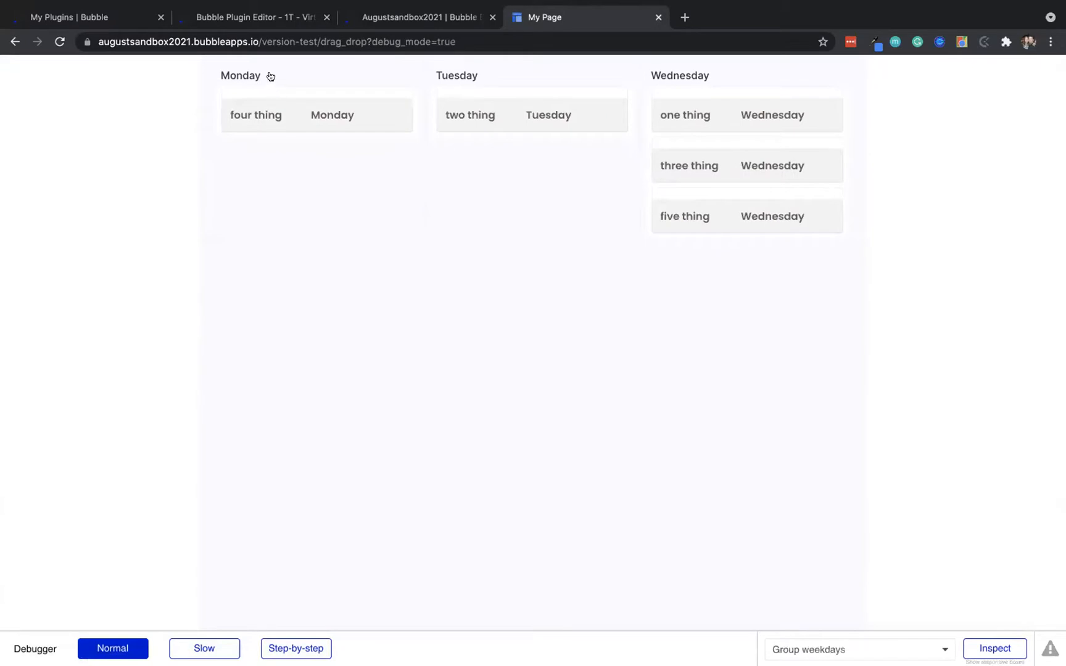
left_click(386, 11)
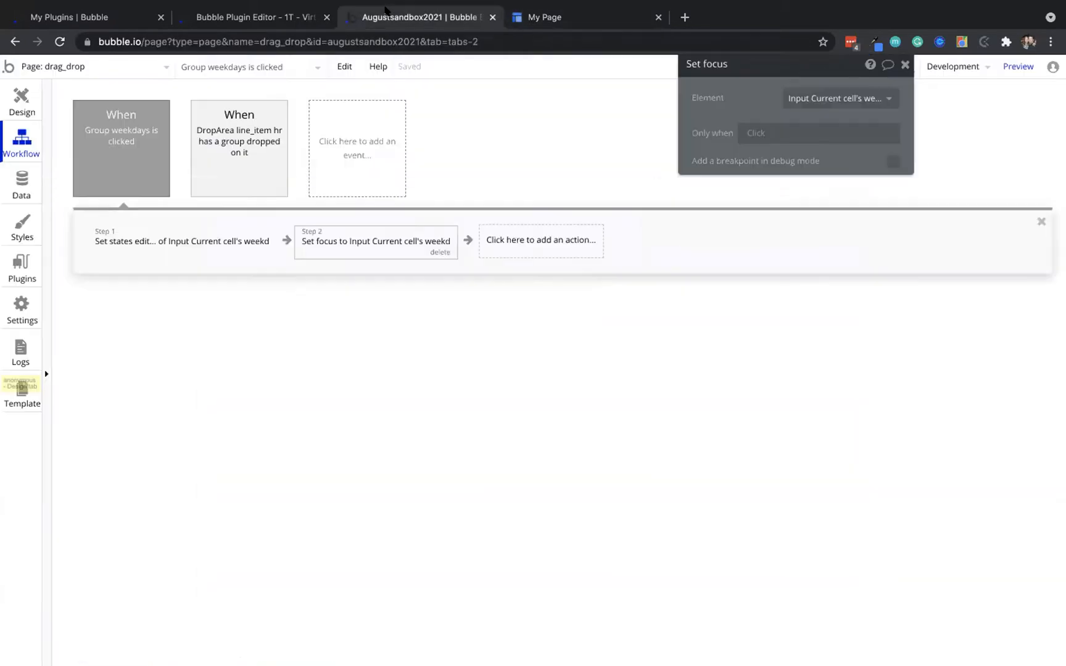
In the DropArea drop event, set Step 1's Thing to change to This DropArea's line_item
left_click(246, 134)
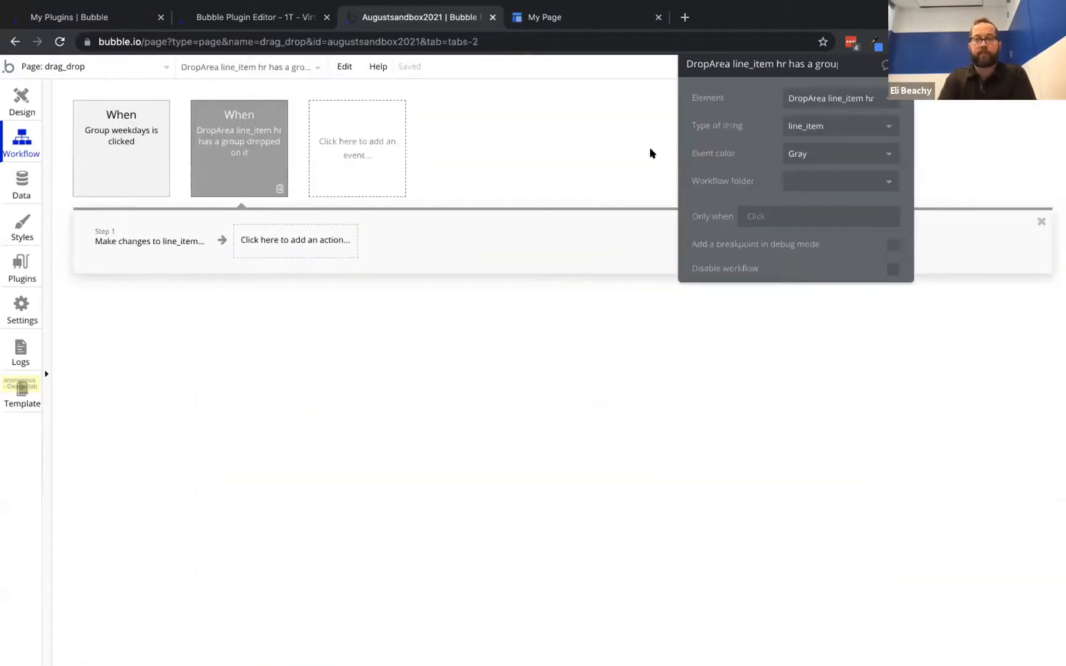
left_click_drag(700, 127, 157, 455)
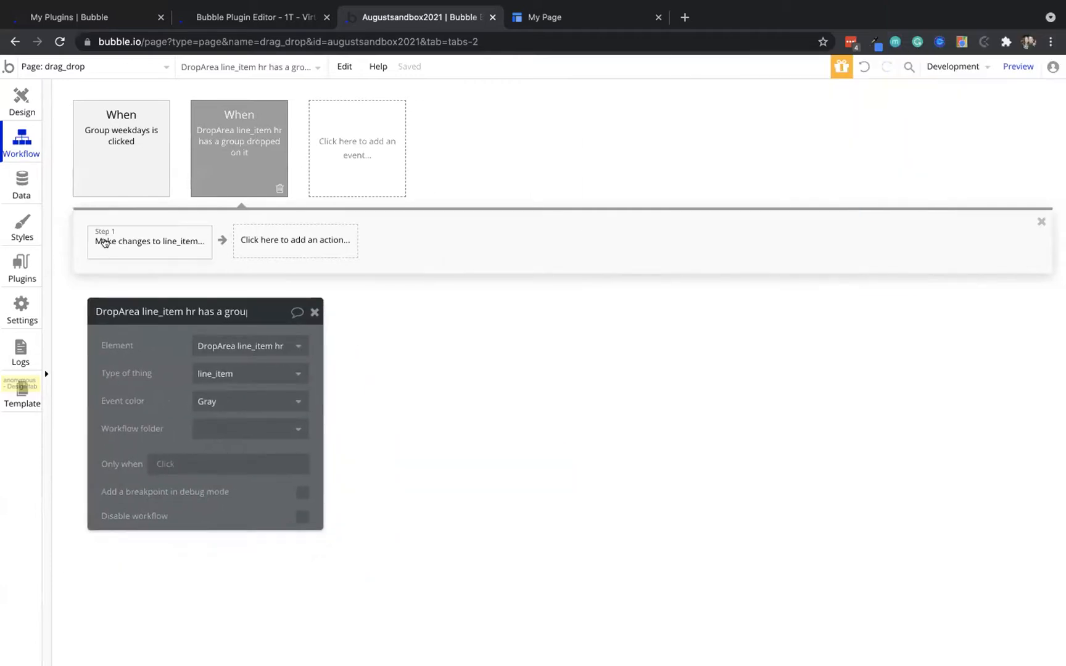
left_click(104, 242)
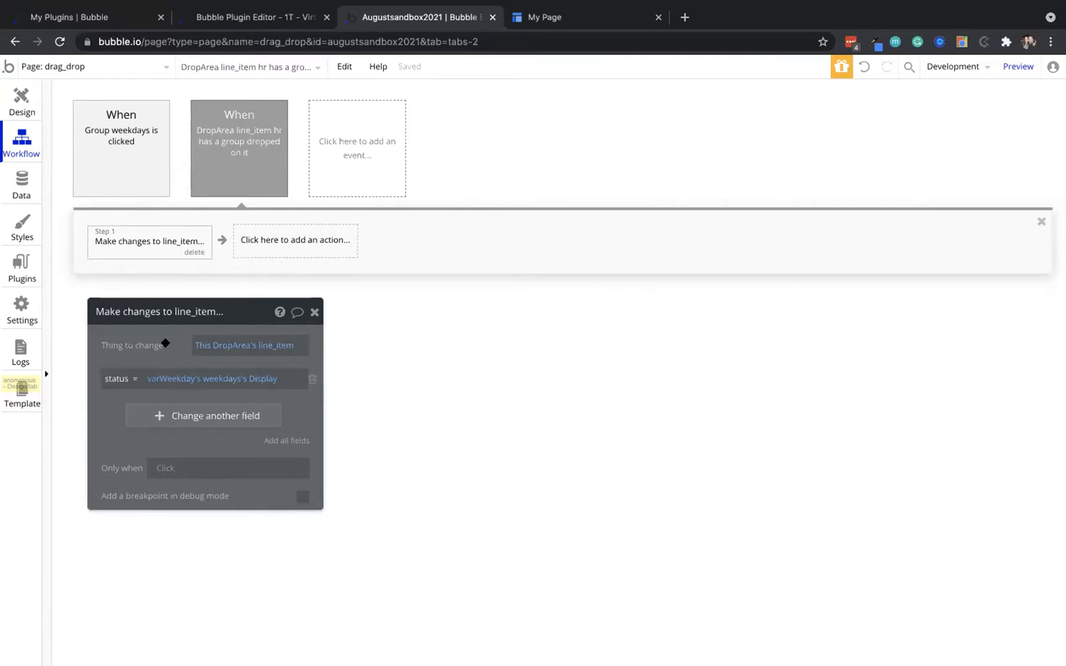
left_click(234, 126)
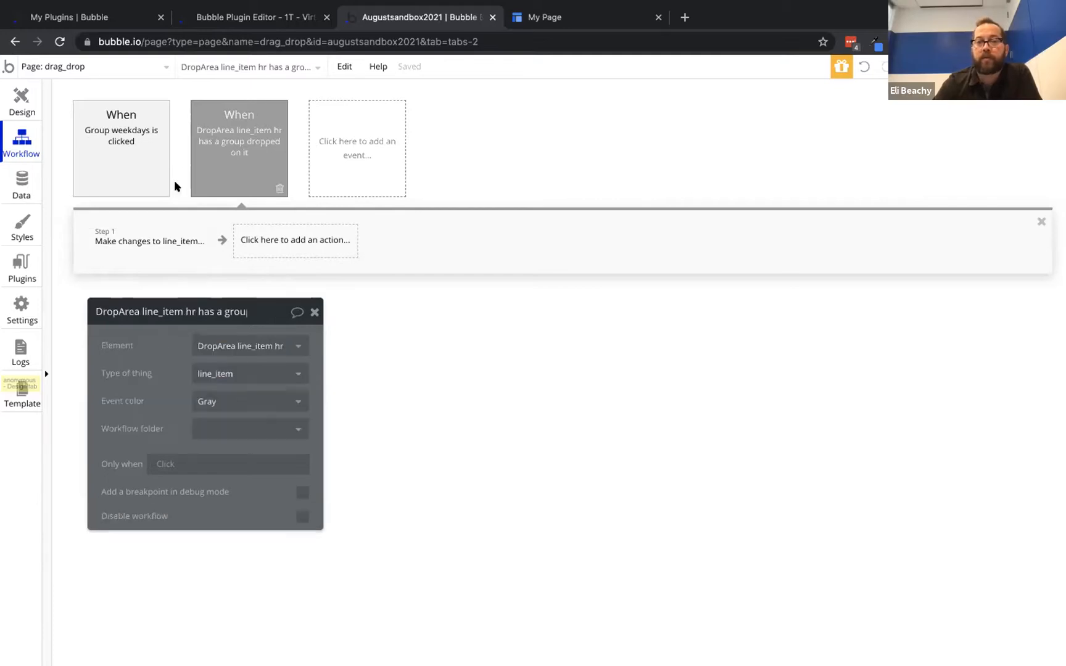
left_click(136, 240)
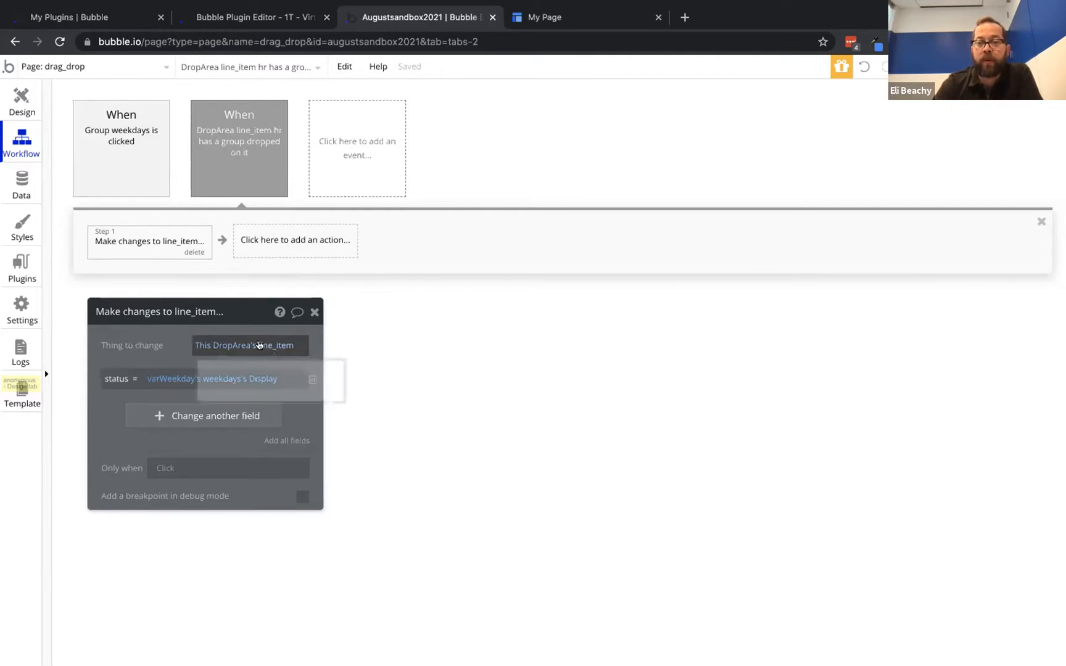
left_click(265, 345)
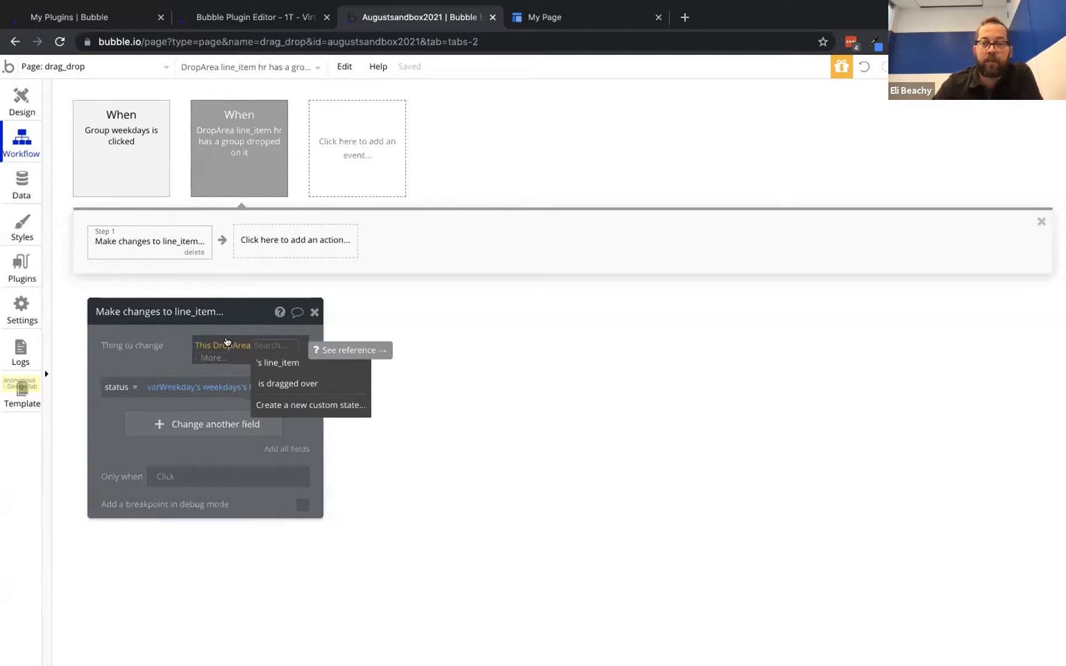
left_click(277, 362)
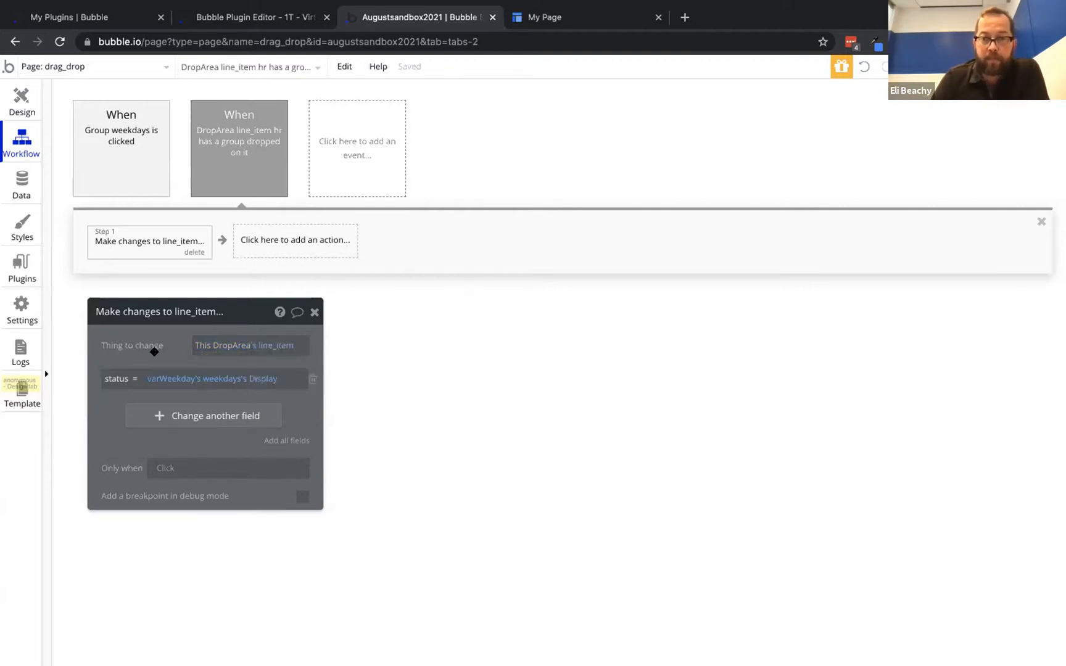
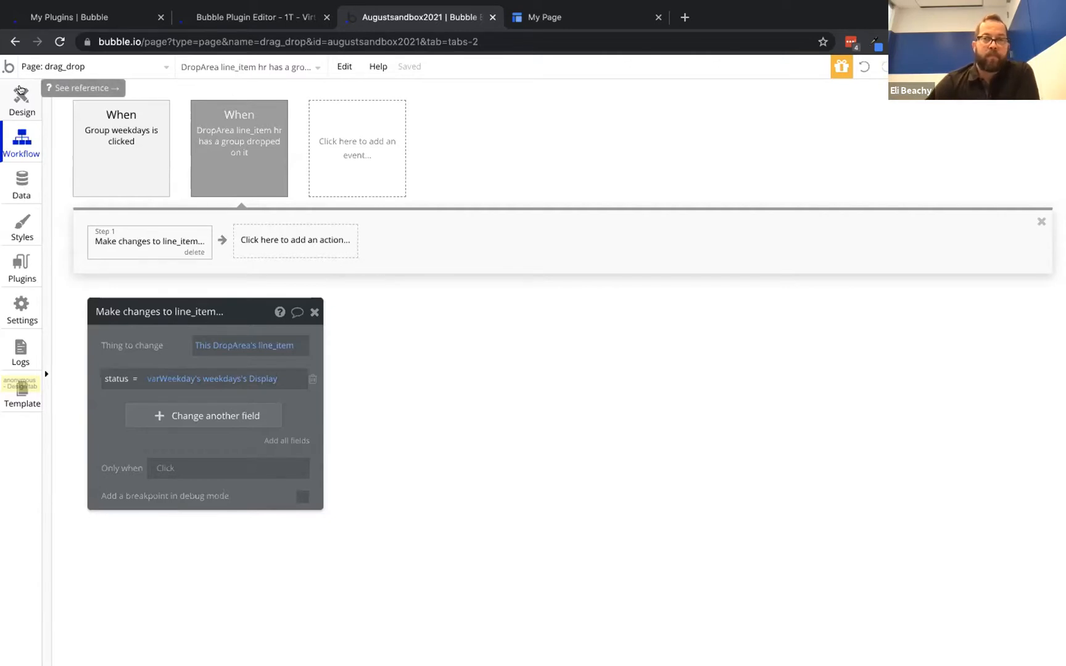
Return to the Design tab to edit the drag_drop page layout
left_click(21, 95)
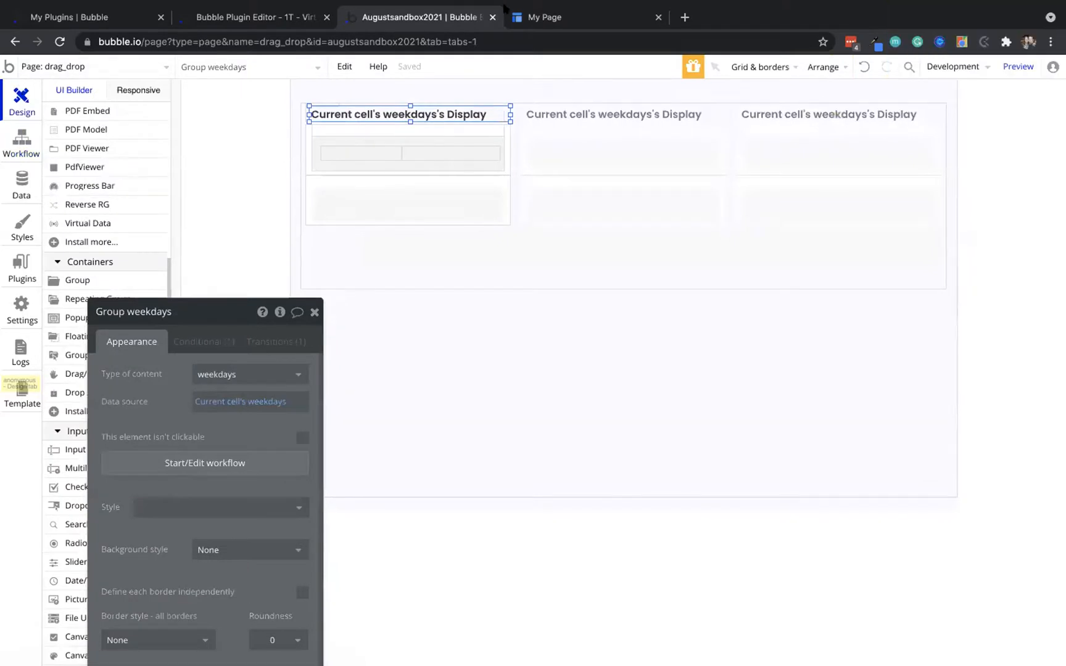
left_click(588, 17)
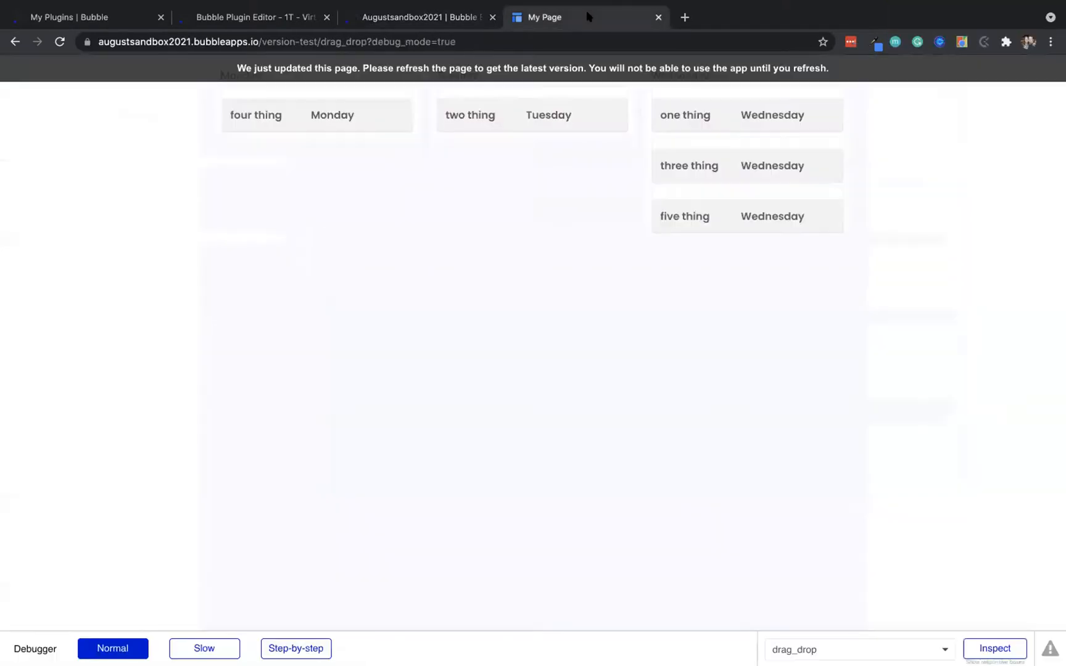
left_click(497, 68)
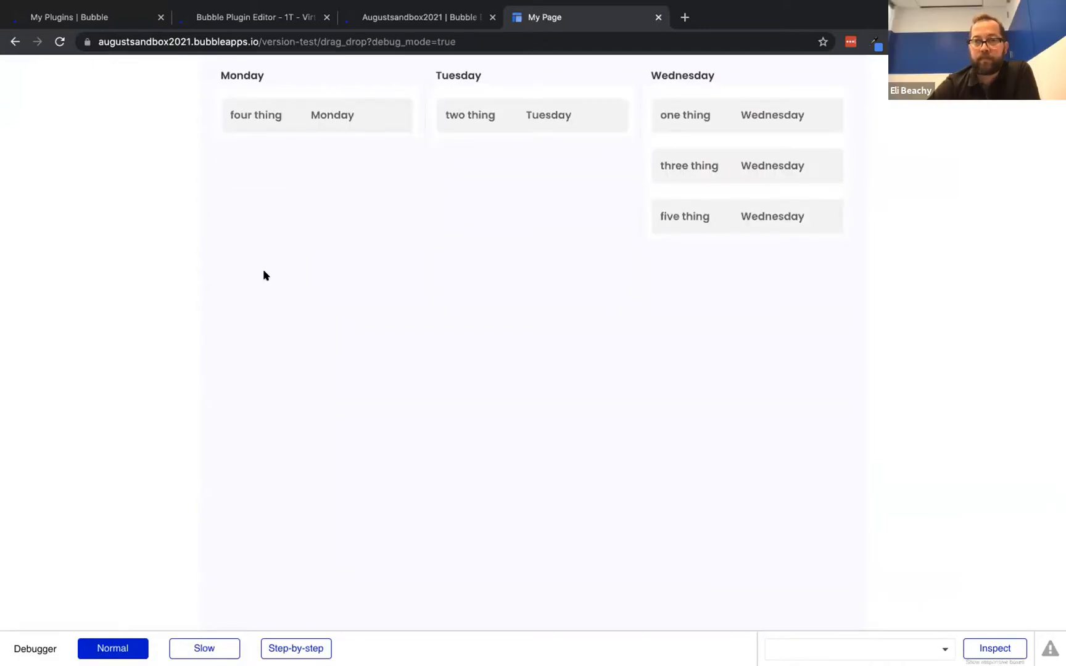
left_click_drag(788, 162, 603, 103)
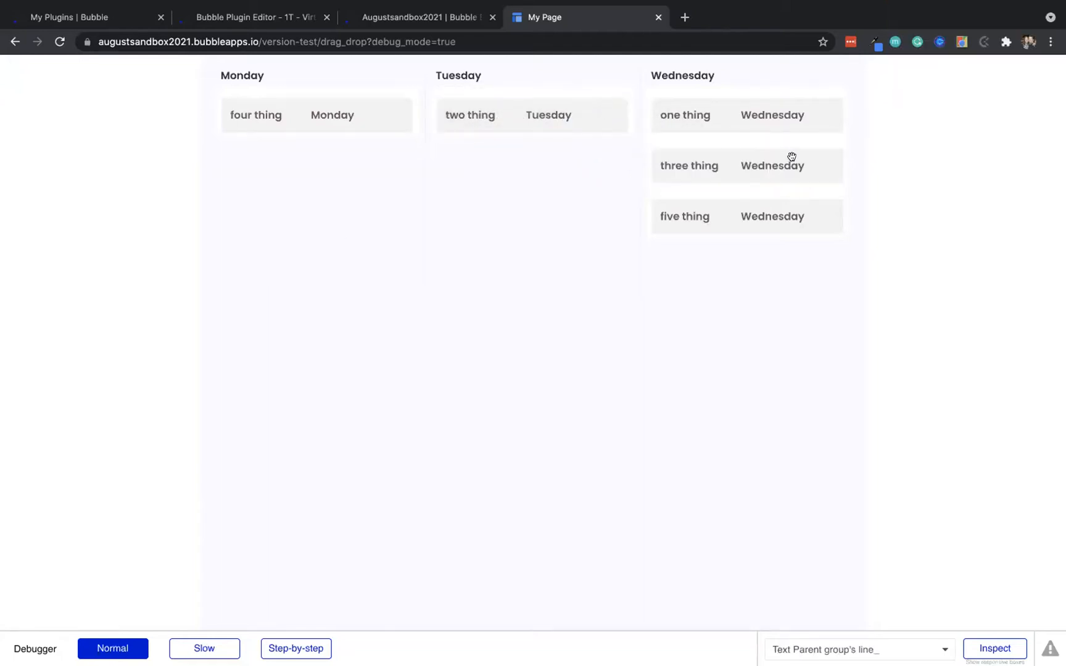
left_click_drag(792, 157, 579, 87)
left_click(436, 15)
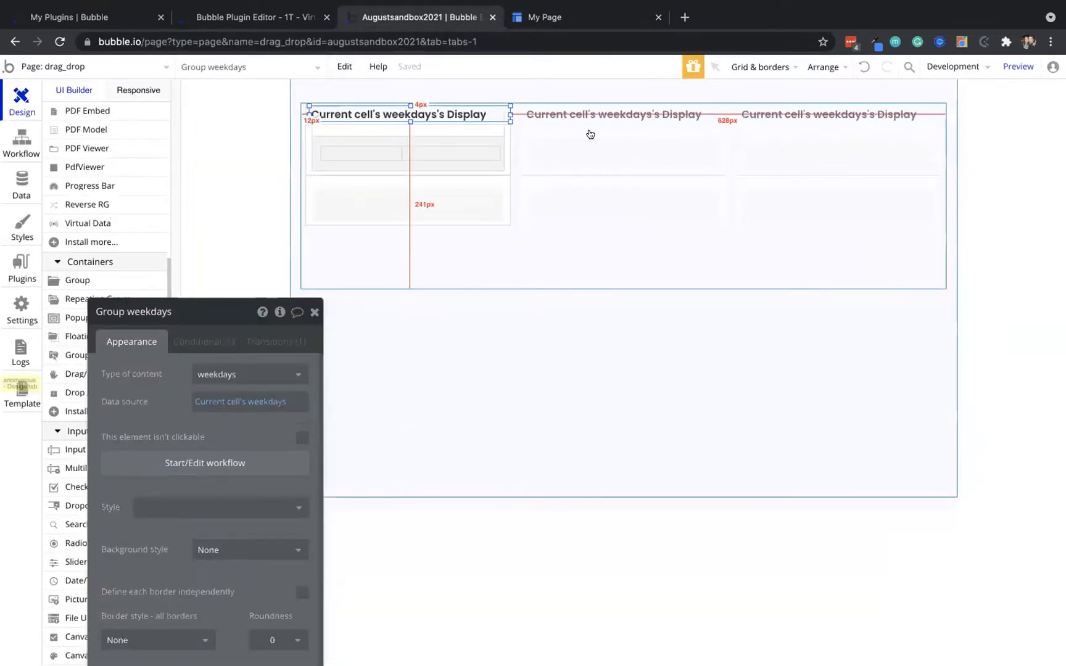
Make the line_item drag group droppable and set its post-drop behaviour to Hide group
left_click(440, 136)
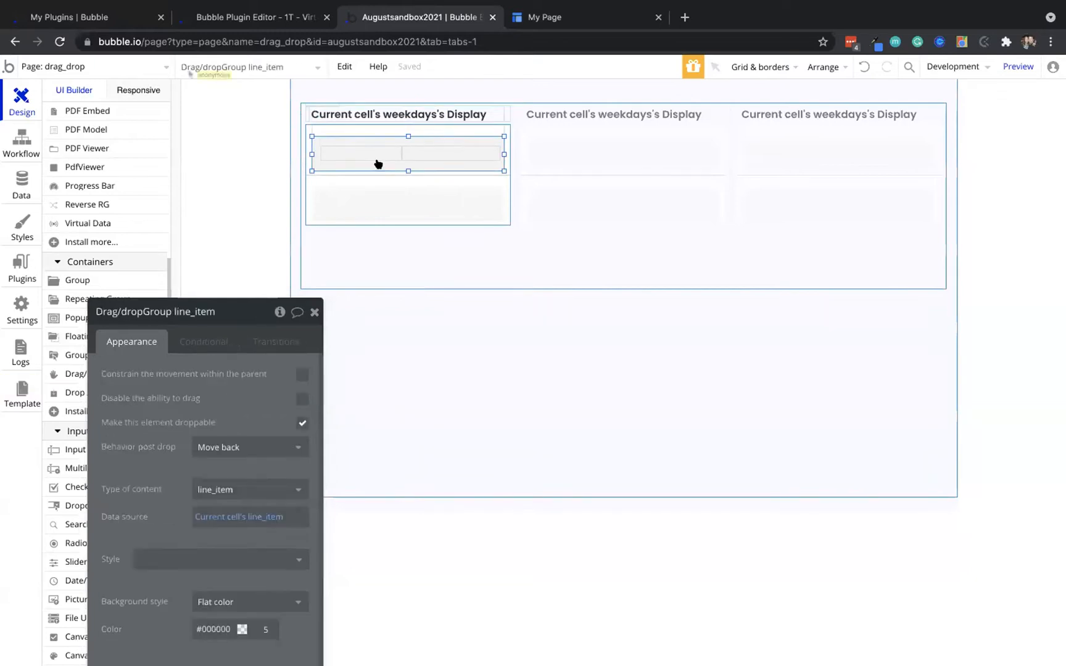
scroll(252, 383, "down", 4)
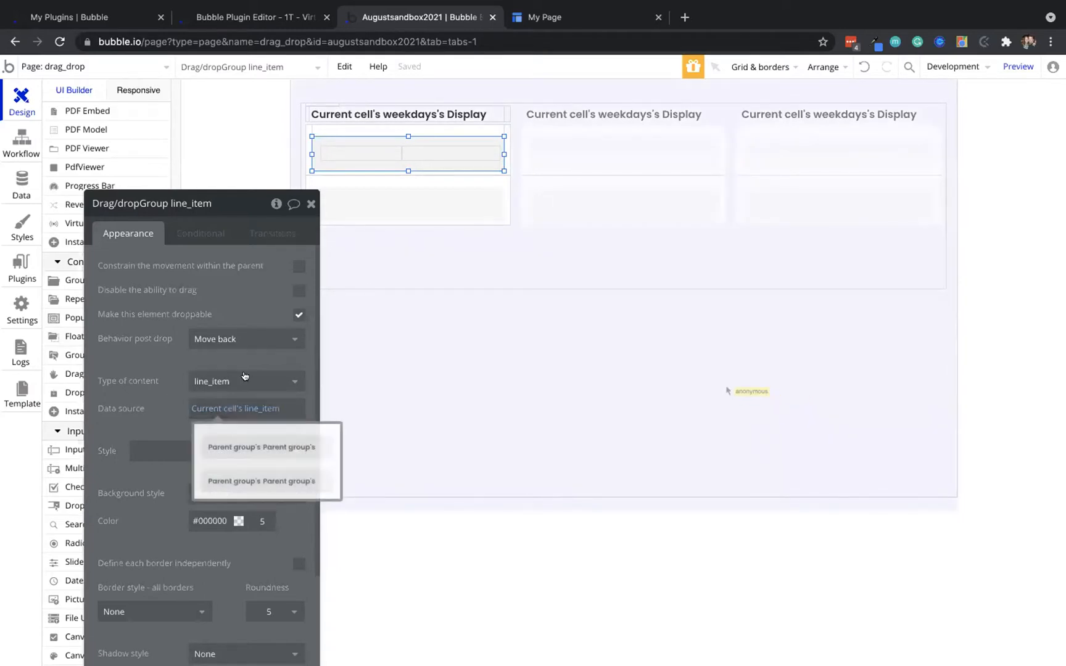
left_click(298, 314)
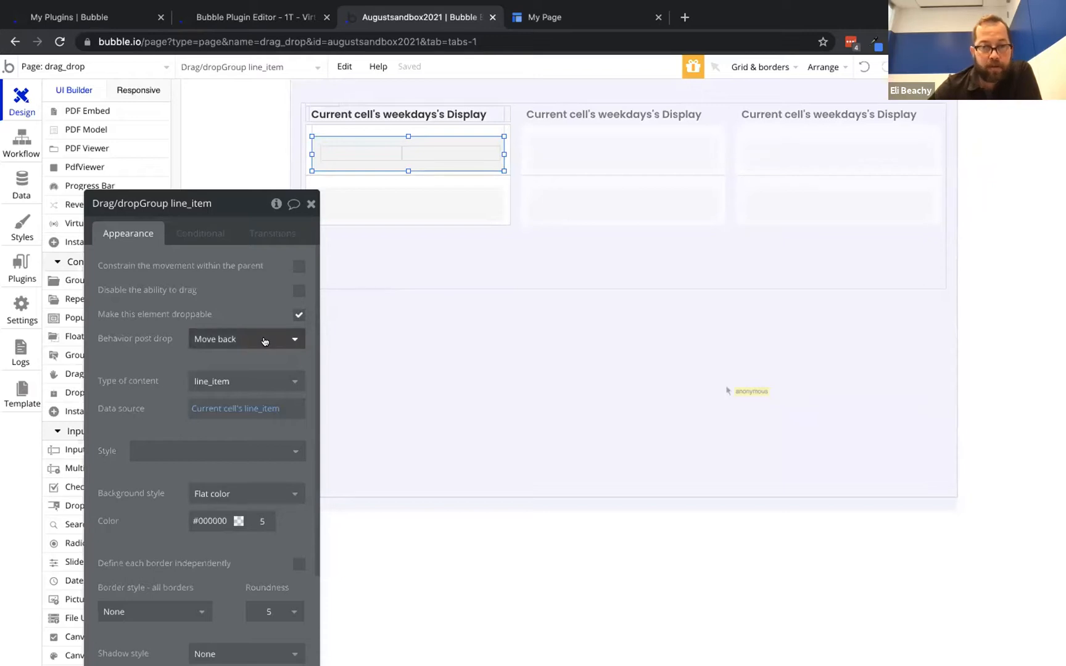
left_click(264, 340)
left_click(250, 361)
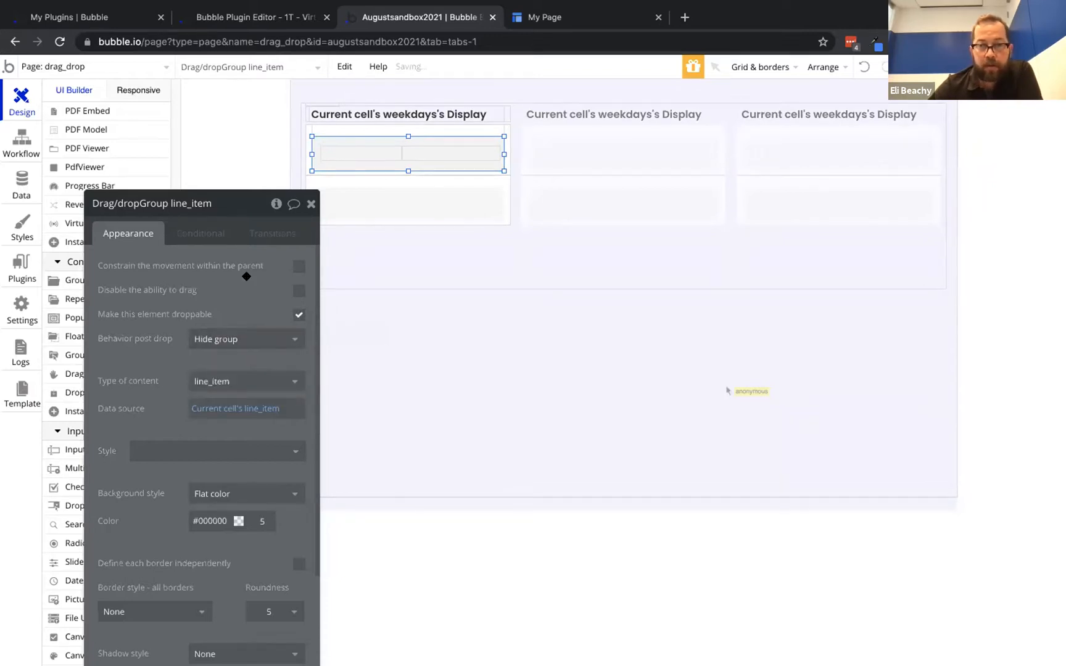
Review the DropArea's dragged-over condition and appearance settings
left_click(333, 131)
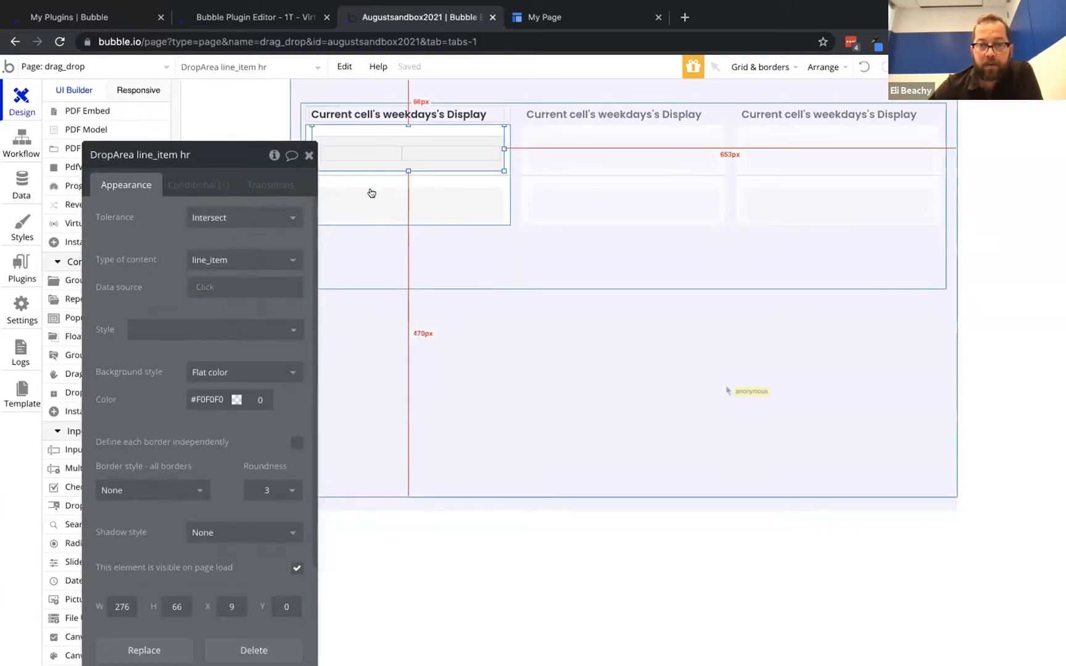
left_click(188, 185)
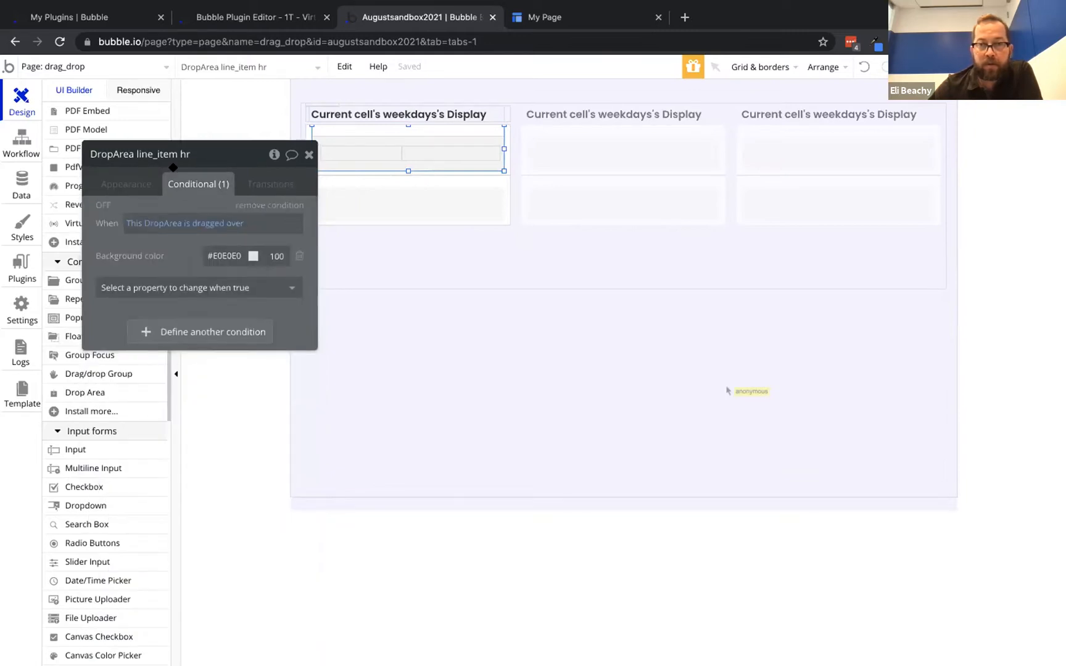
left_click(124, 184)
left_click_drag(367, 140, 408, 142)
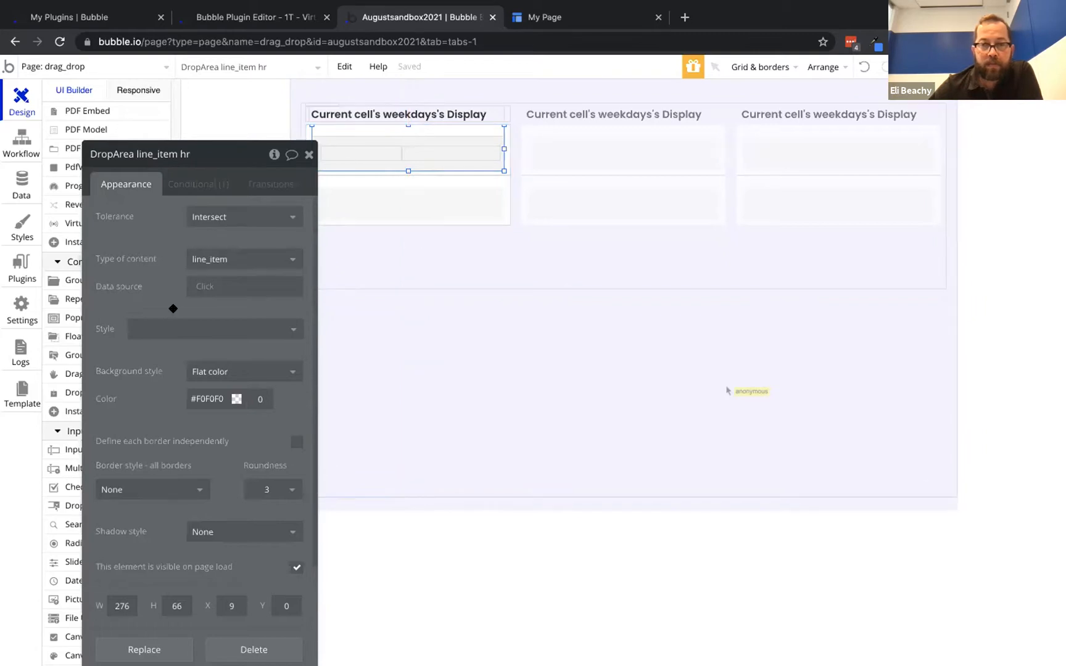
left_click_drag(146, 275, 168, 229)
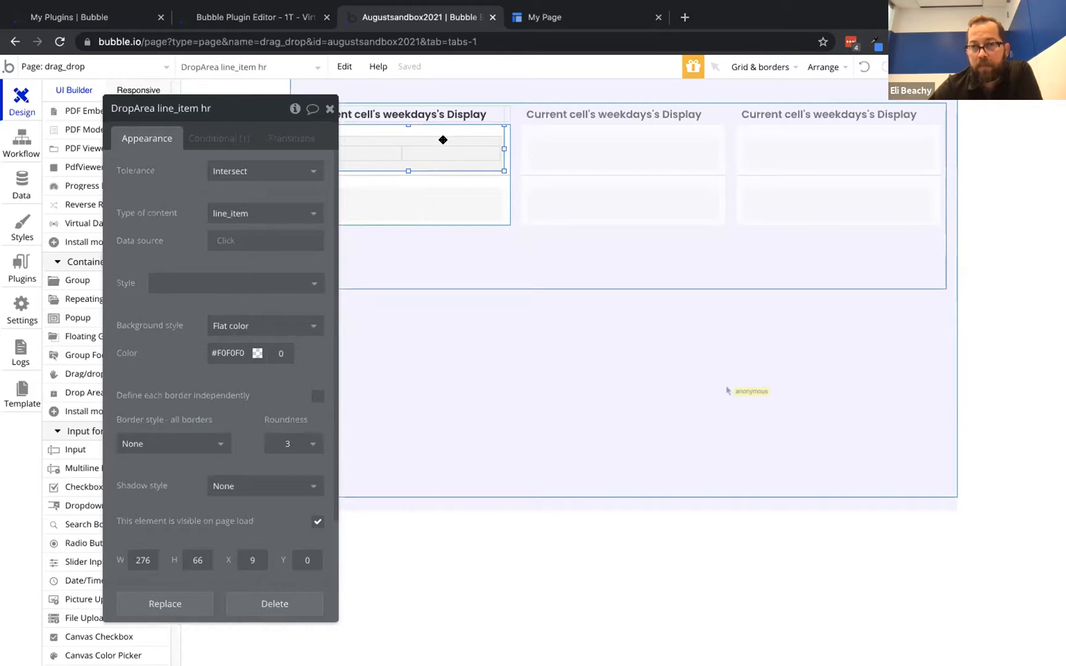
Locate DropArea line_item hr and Drag/dropGroup line_item in the element tree, then view the preview
left_click(466, 228)
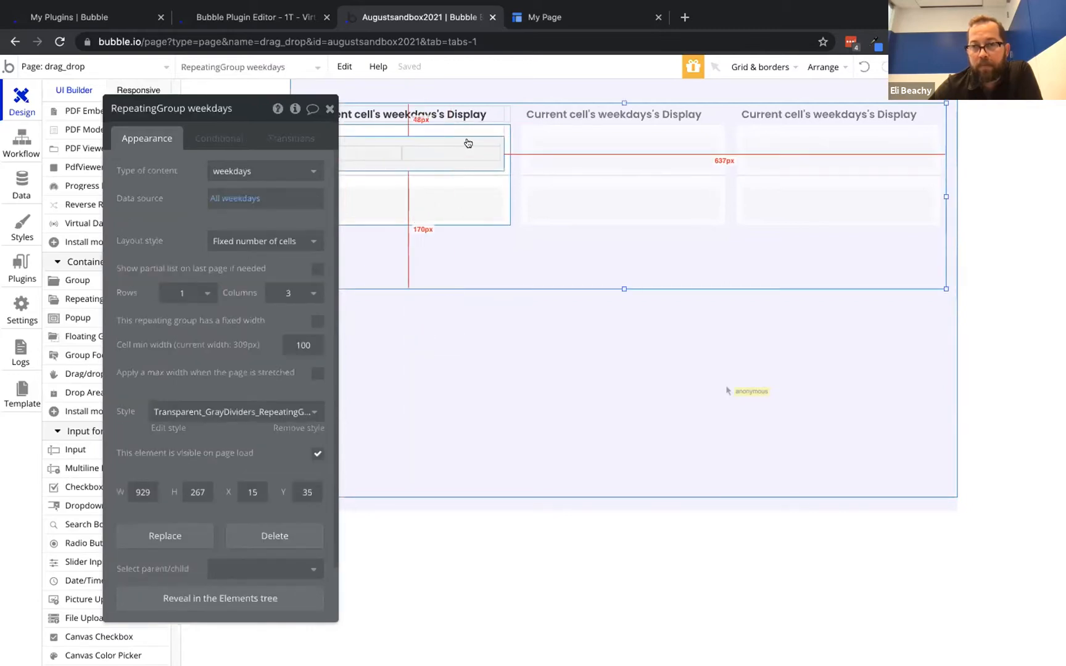
left_click(468, 139)
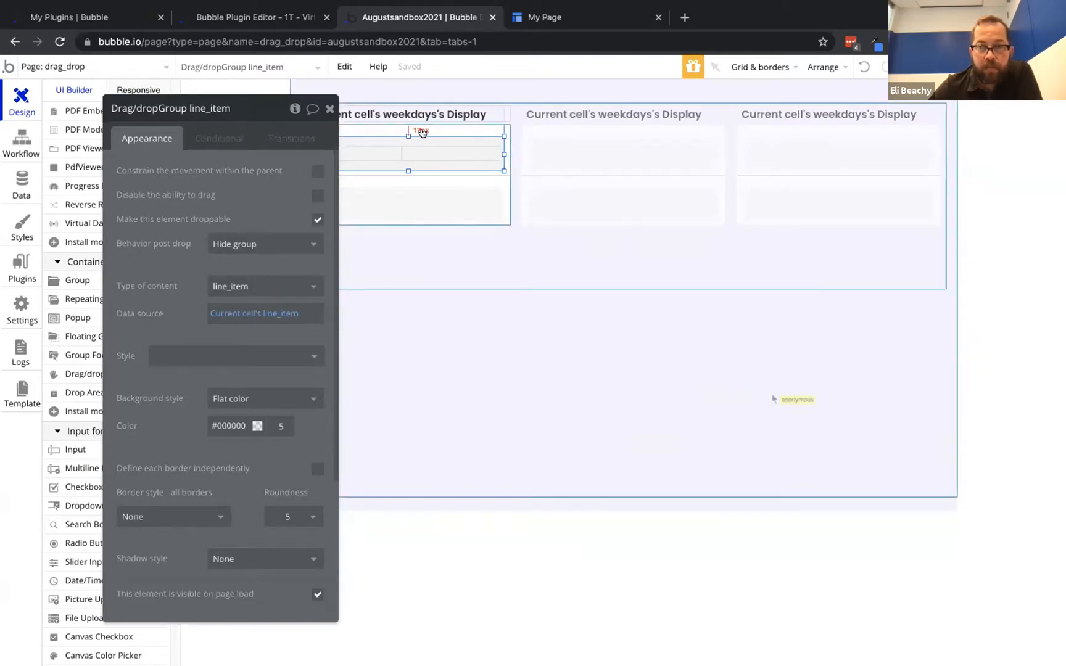
right_click(442, 133)
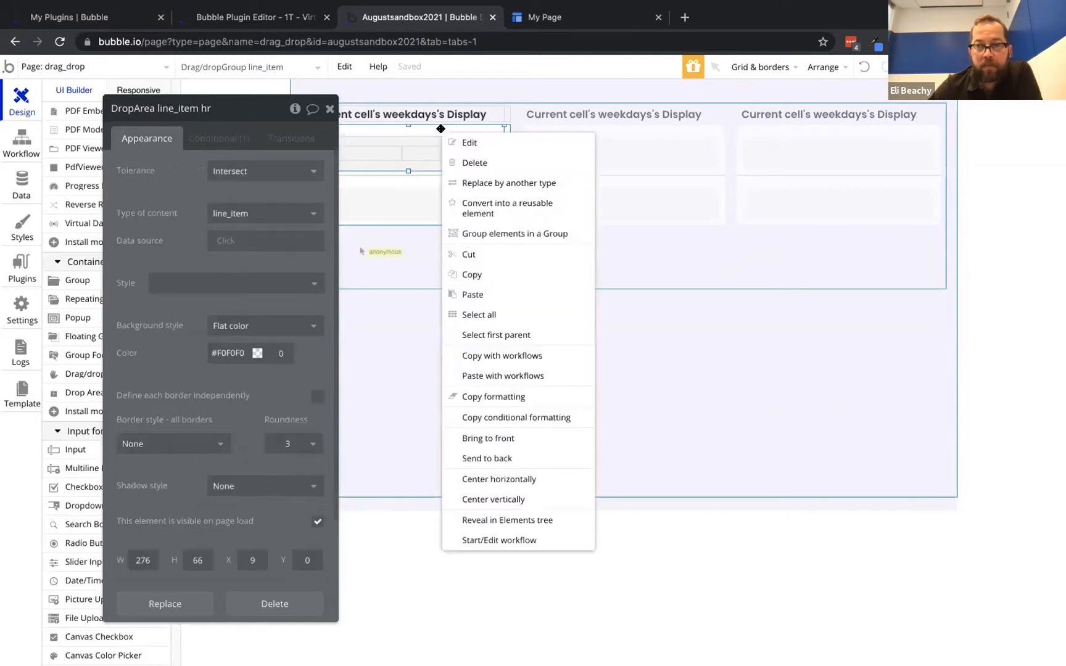
left_click(503, 520)
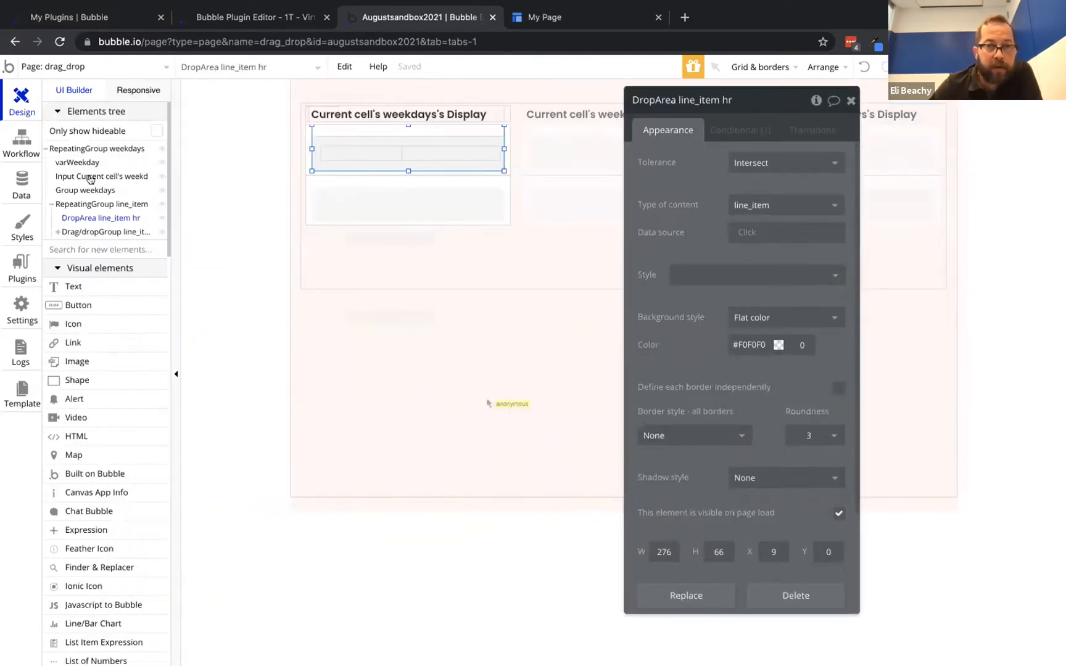
left_click(87, 219)
left_click(87, 220)
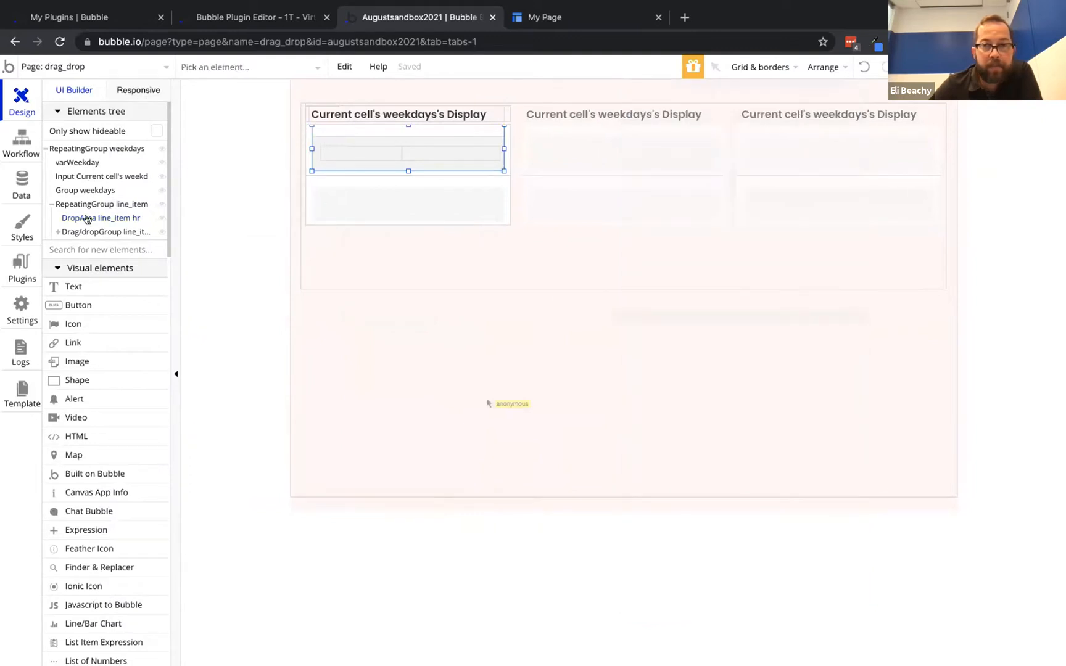
left_click(87, 233)
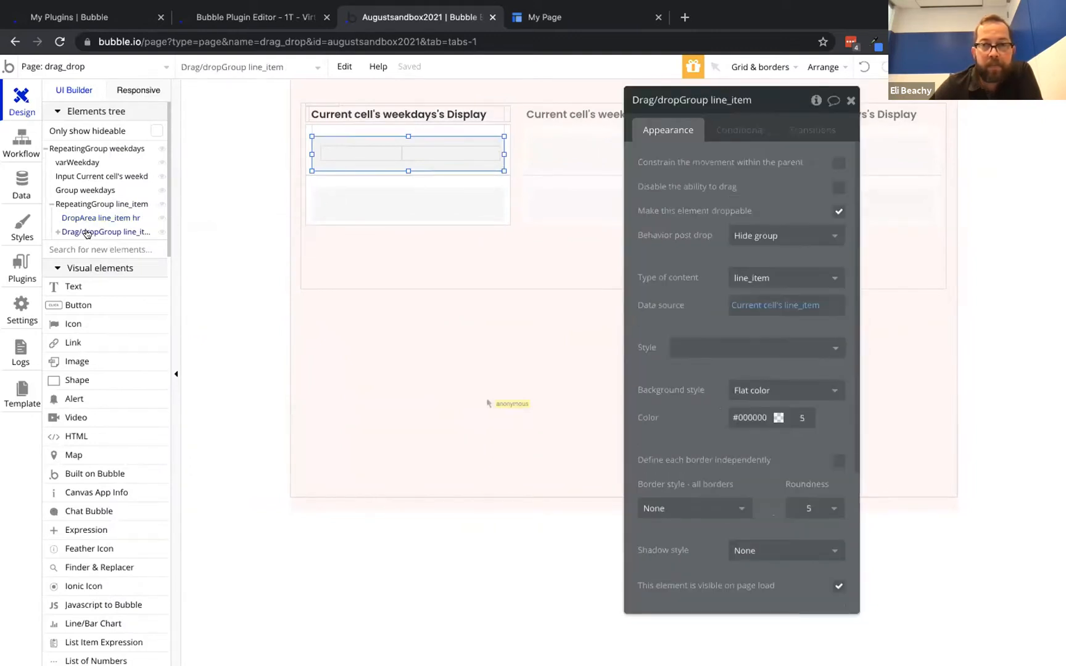
left_click(87, 218)
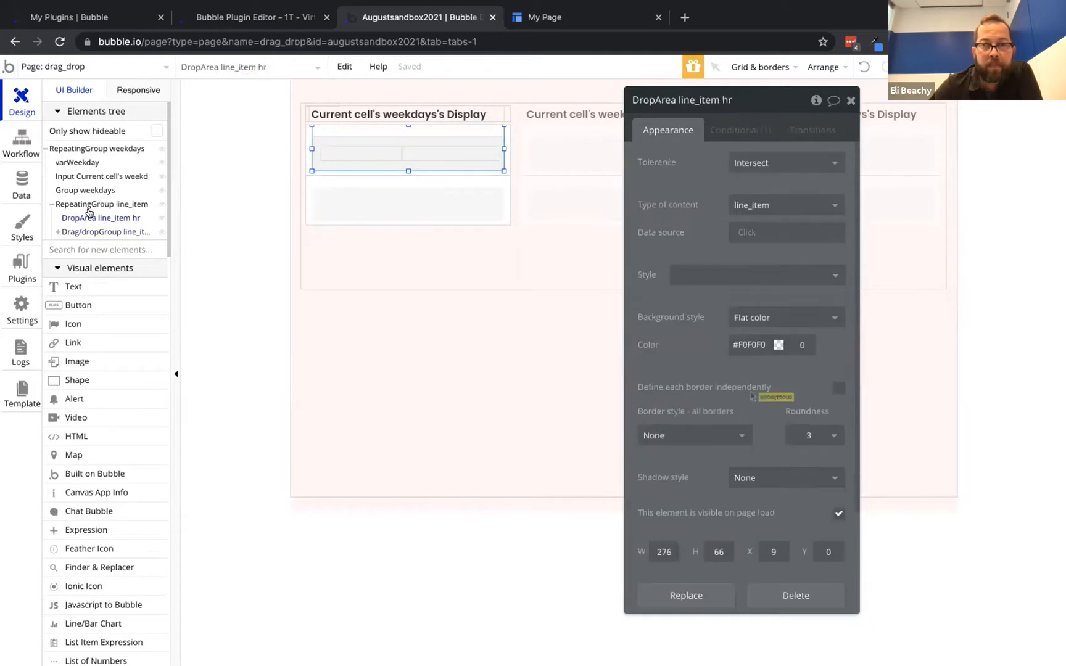
left_click(551, 13)
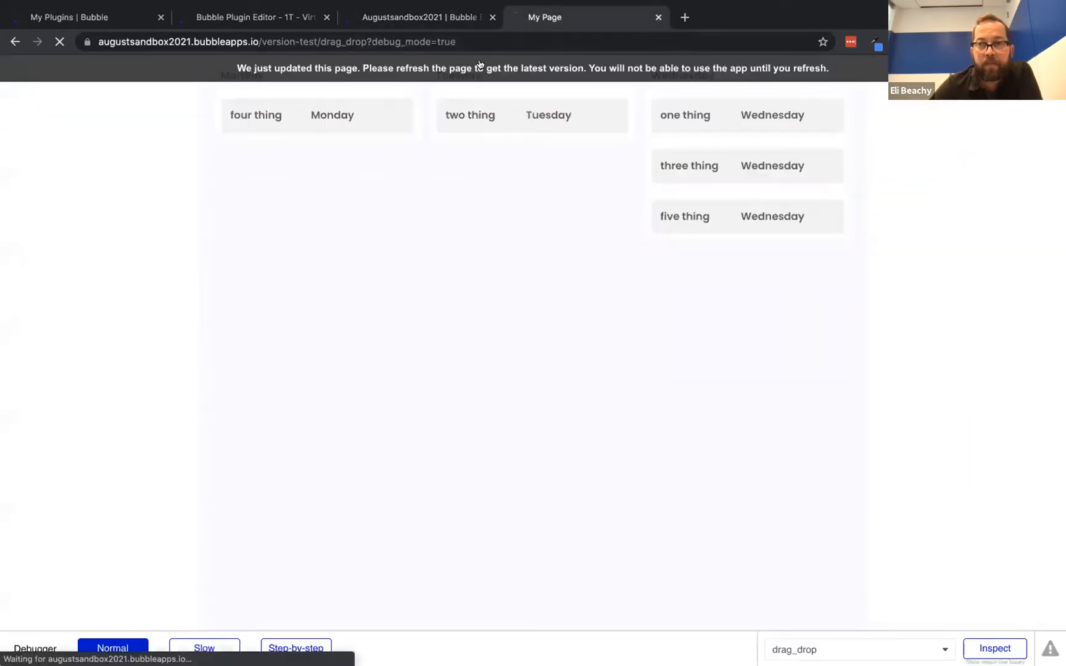
Drag three thing onto Tuesday, reloading the preview and retrying the drop to check it disappears
left_click_drag(756, 167, 585, 119)
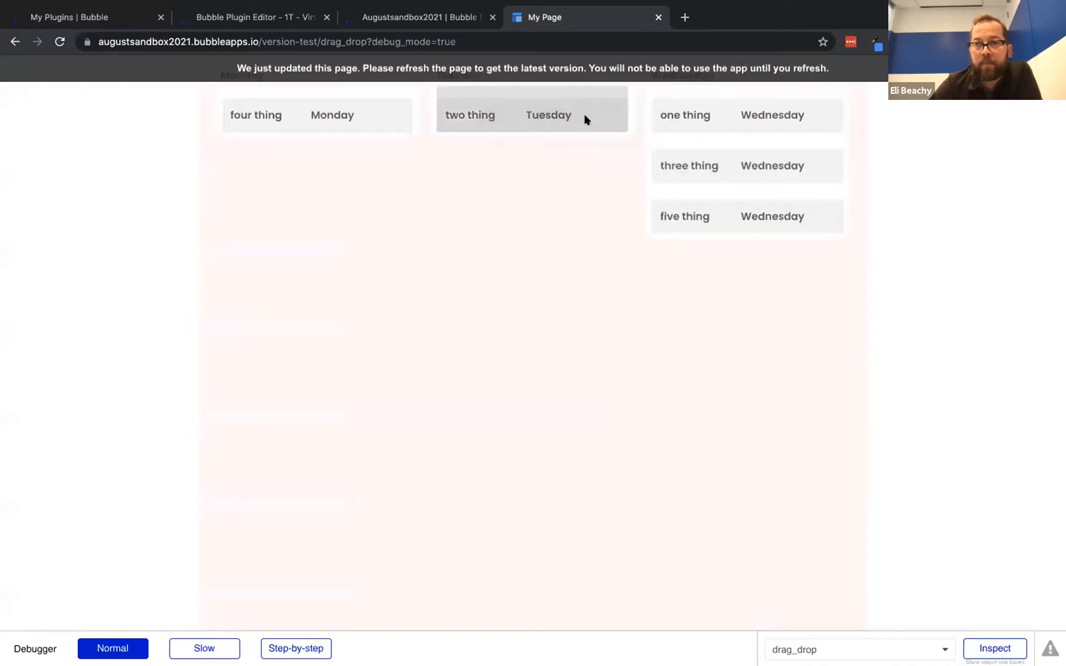
key("super+r")
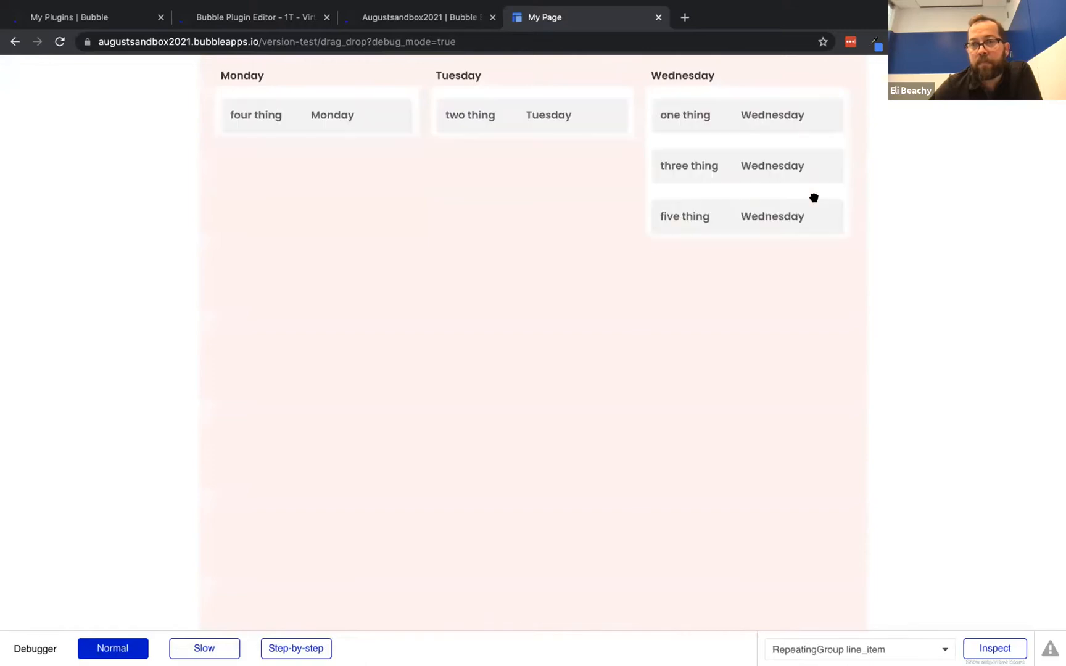
left_click_drag(779, 167, 593, 121)
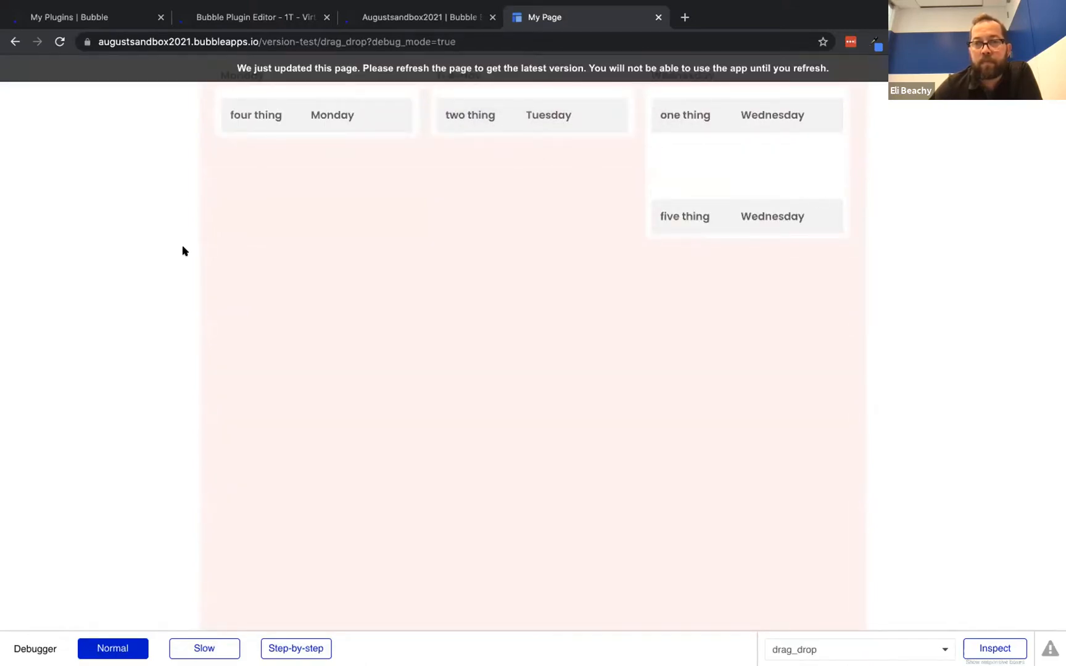
left_click(108, 68)
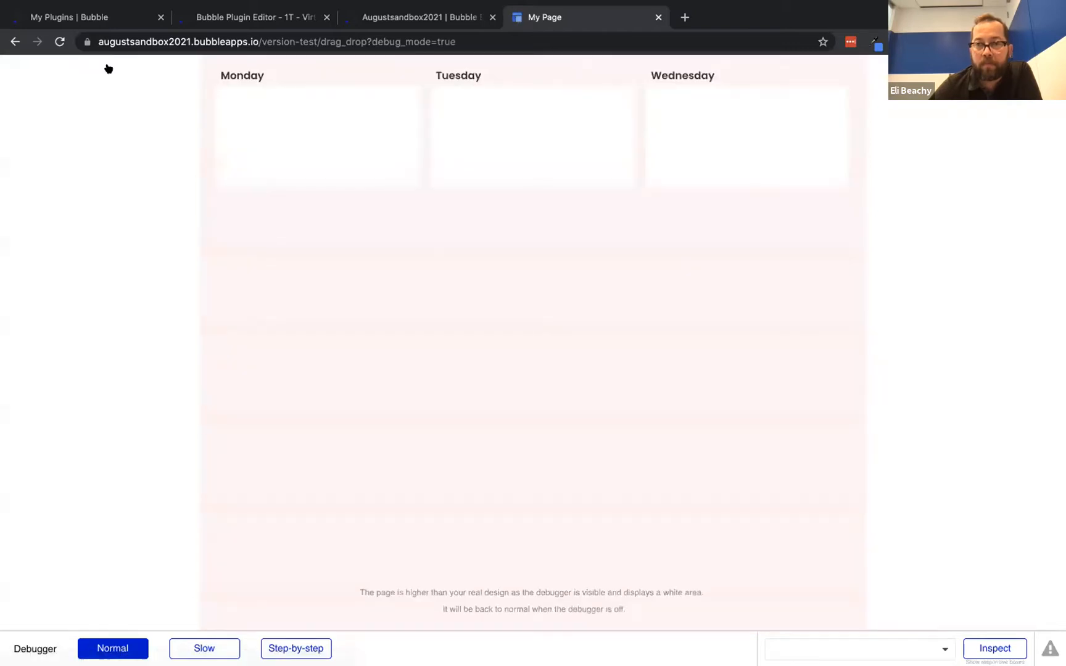
left_click_drag(689, 150, 489, 110)
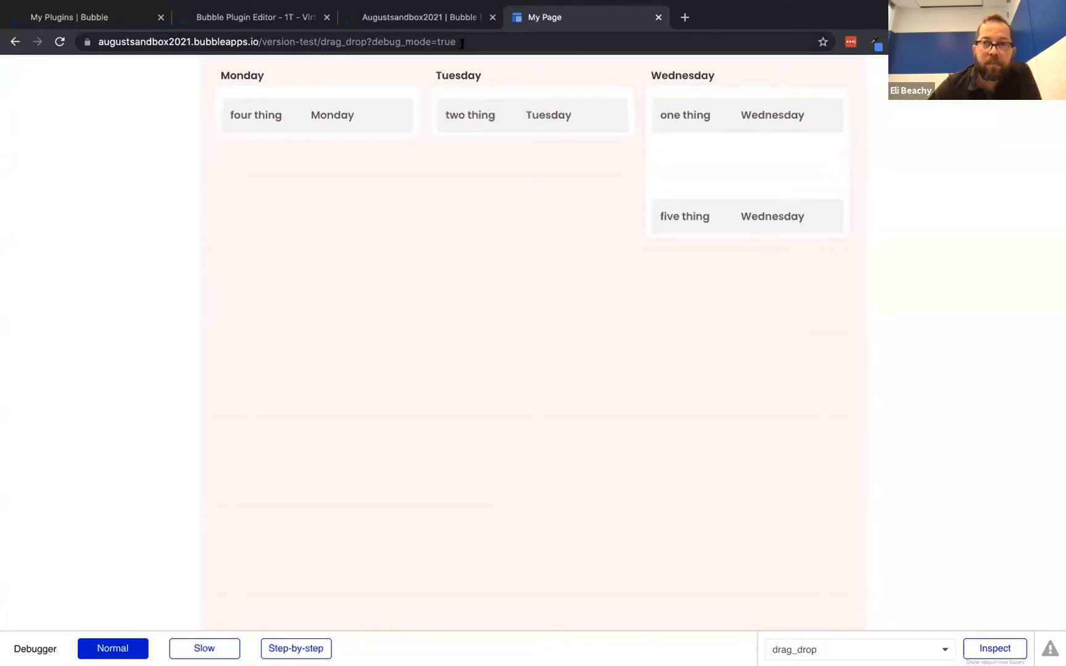
left_click(444, 21)
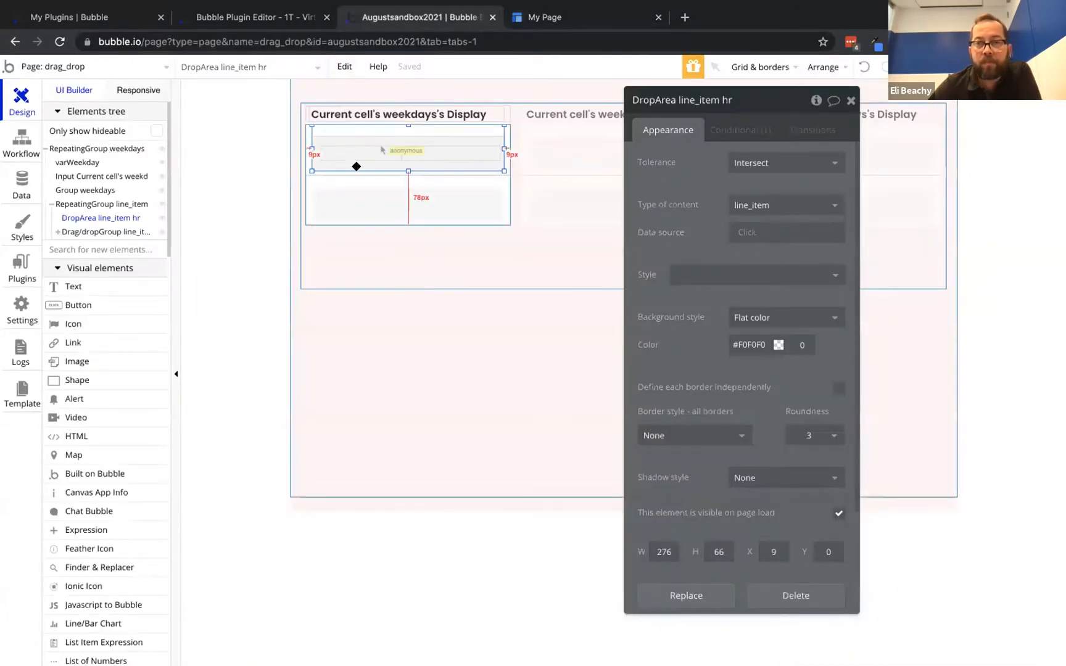
Shrink the DropArea to 17 px tall and retest dragging three thing toward Tuesday
left_click_drag(407, 170, 407, 134)
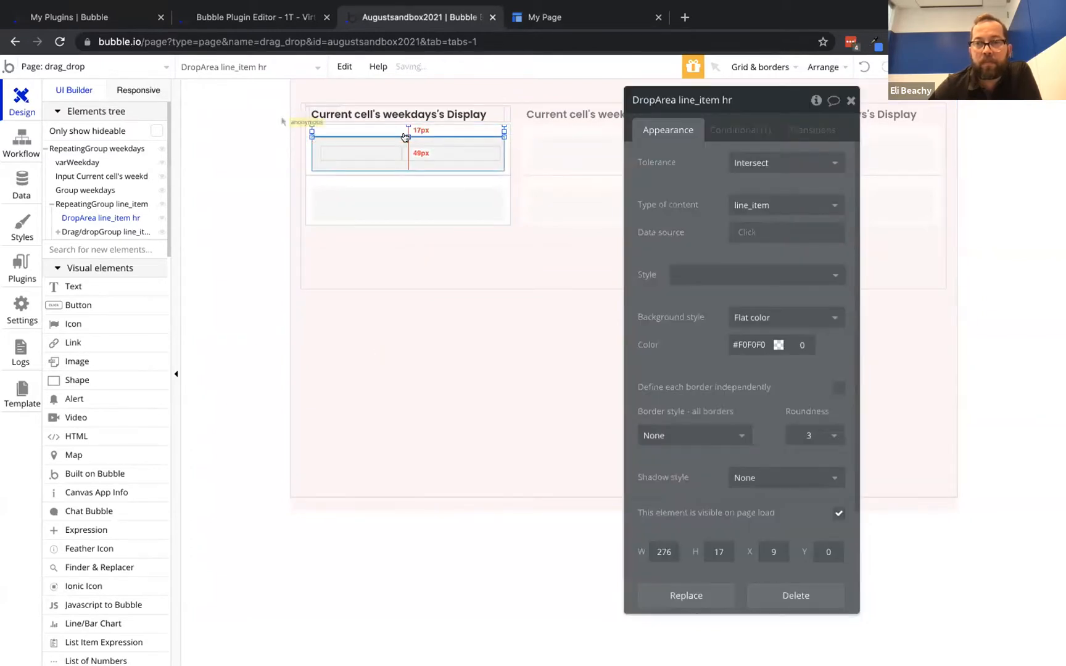
left_click(574, 17)
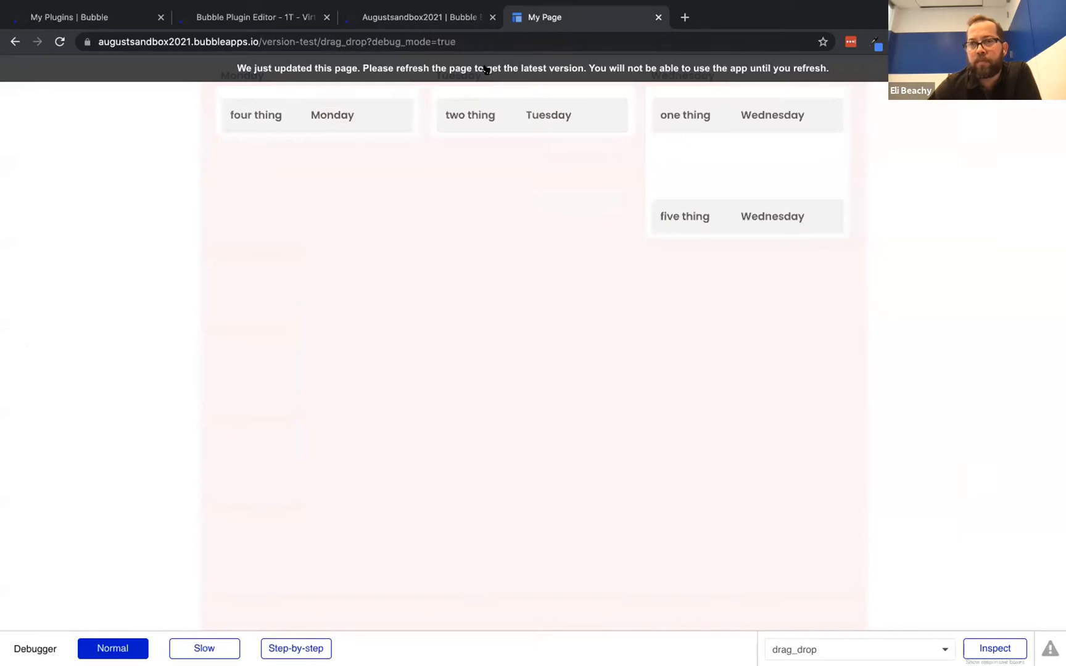
key("super+r")
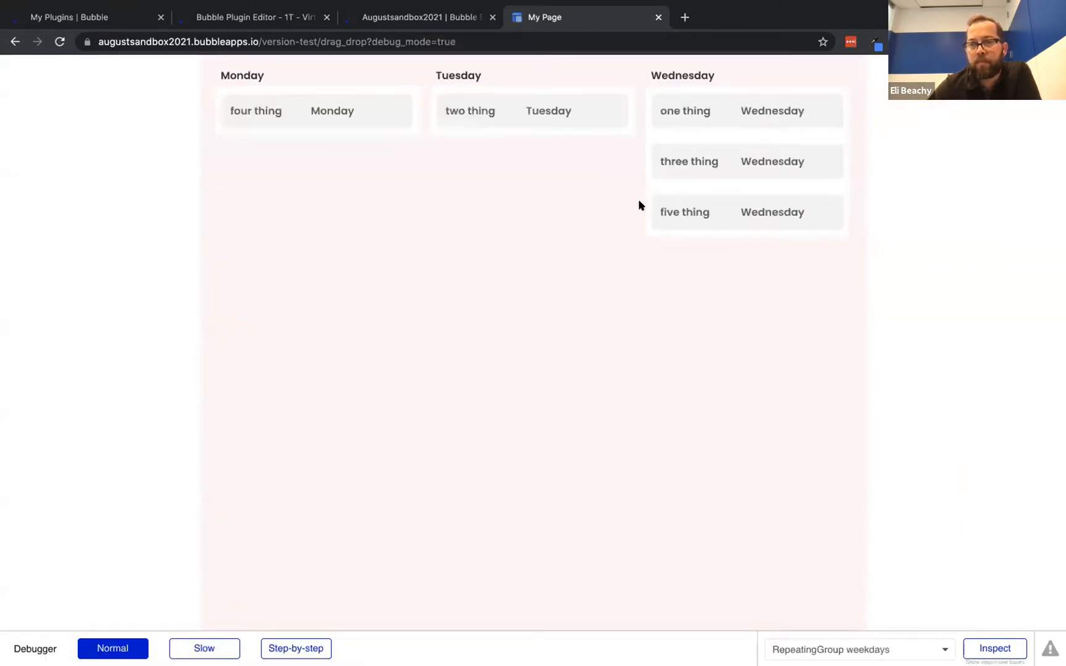
left_click_drag(720, 161, 510, 92)
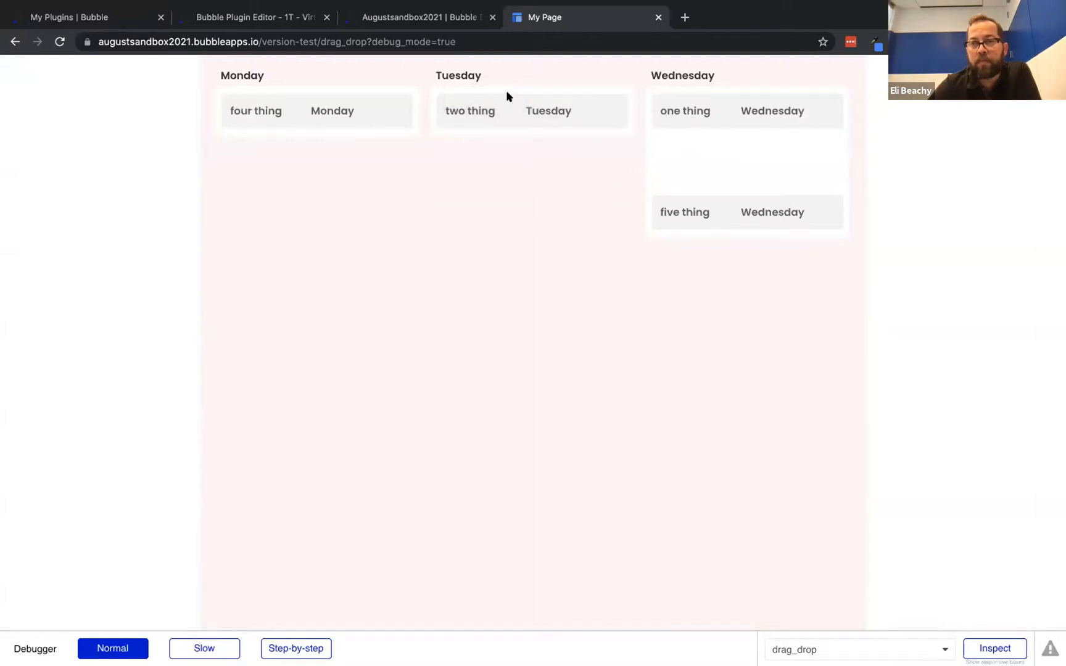
left_click(427, 13)
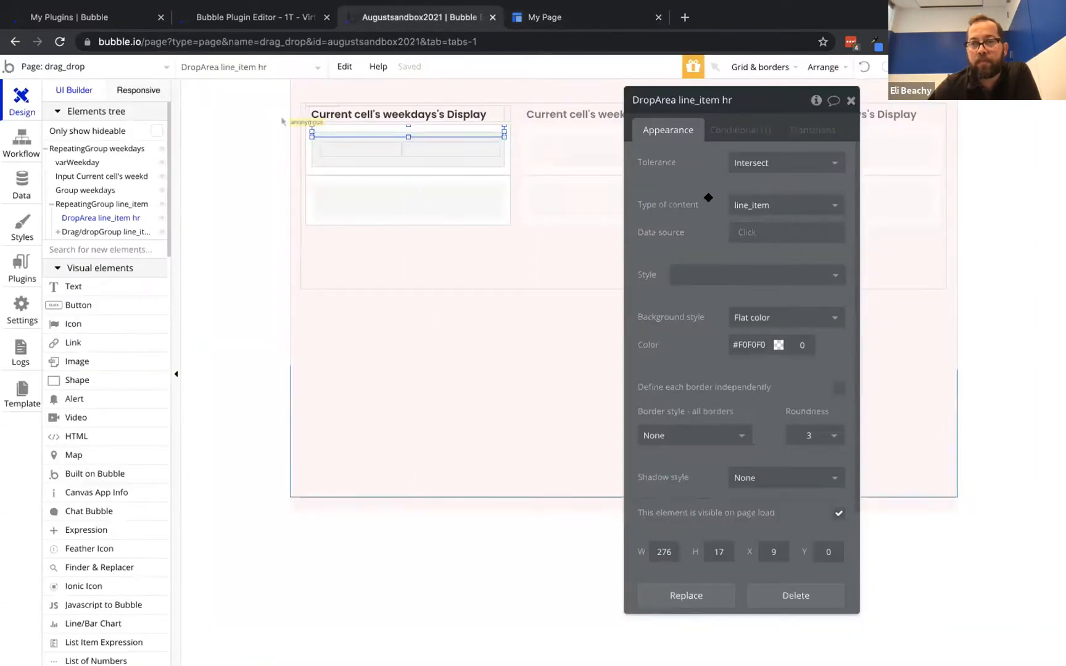
Set the DropArea data source to Current cell's line_item and retest dragging three thing into Tuesday
left_click(749, 232)
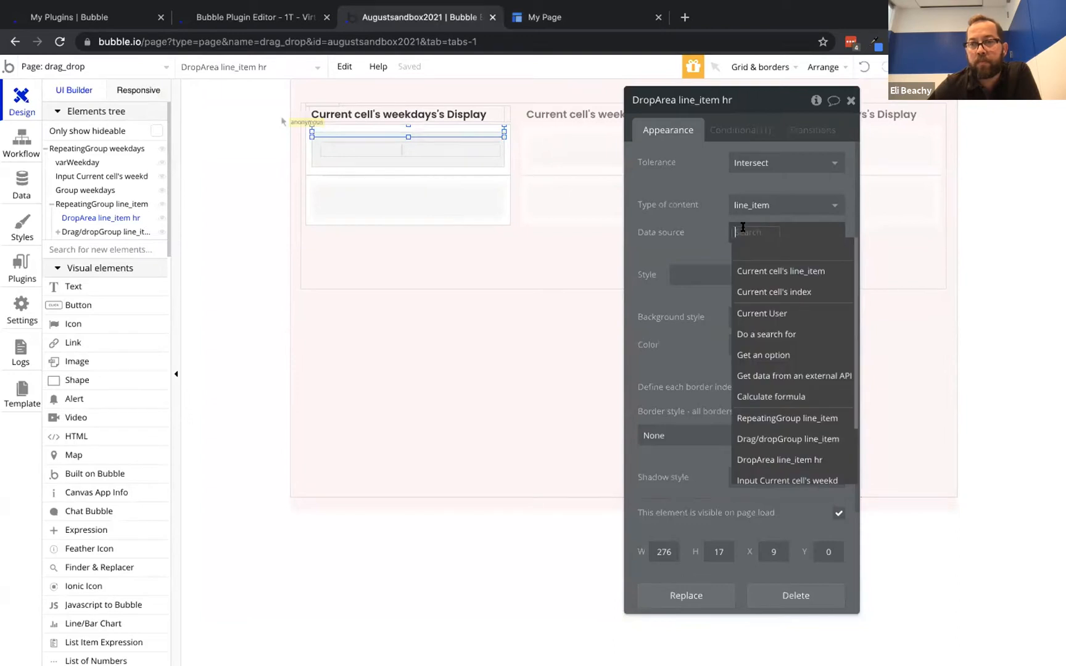
left_click(779, 269)
left_click(585, 11)
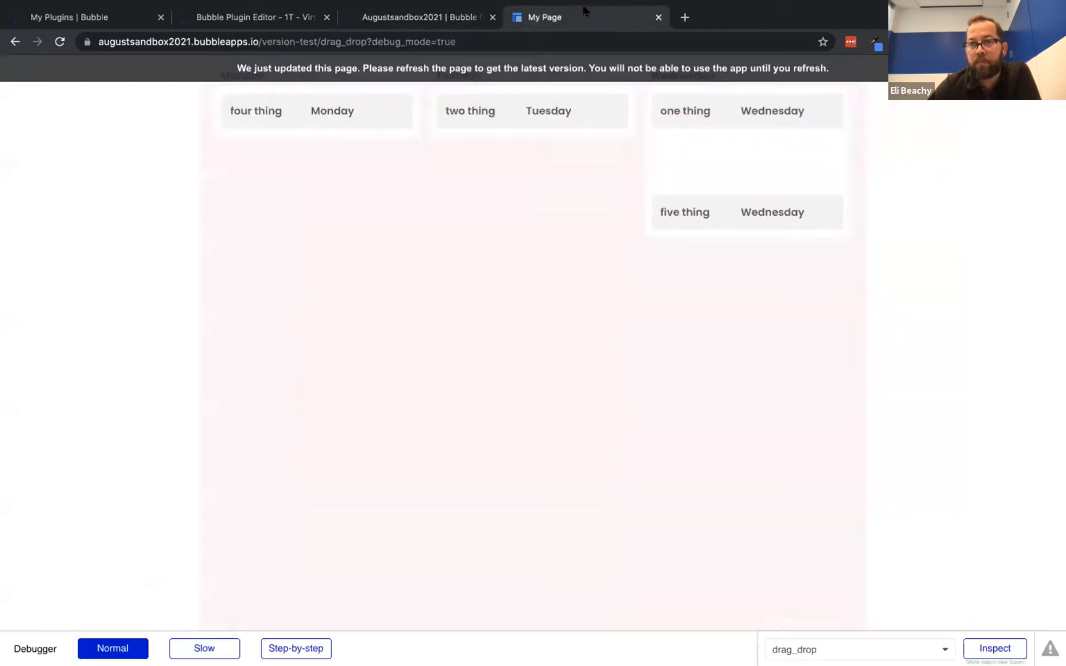
left_click(507, 66)
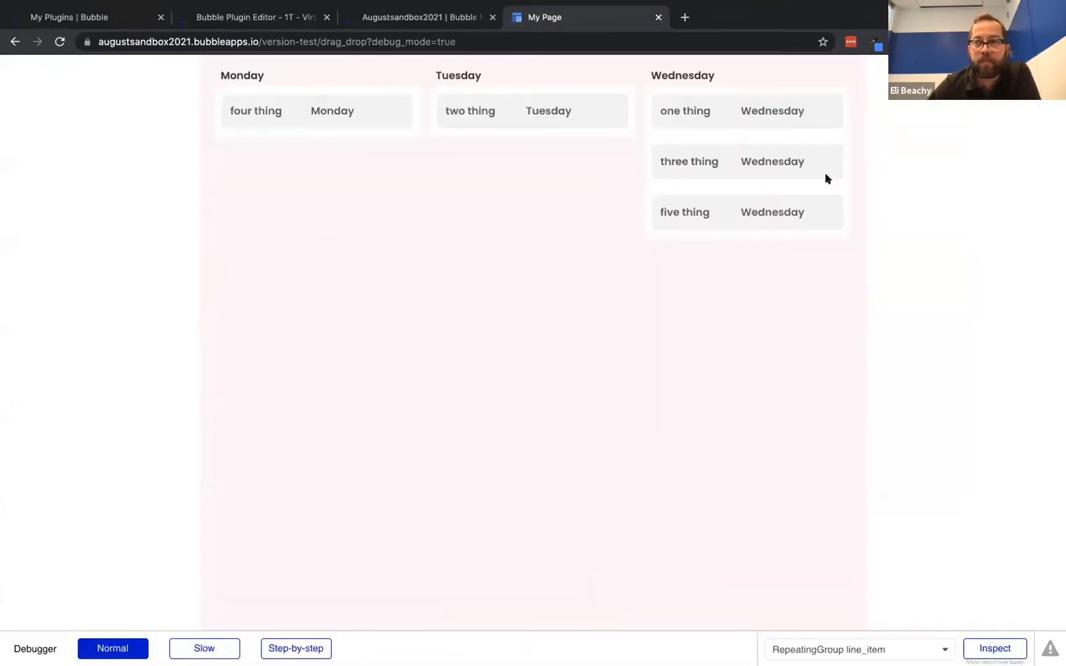
left_click_drag(801, 160, 630, 96)
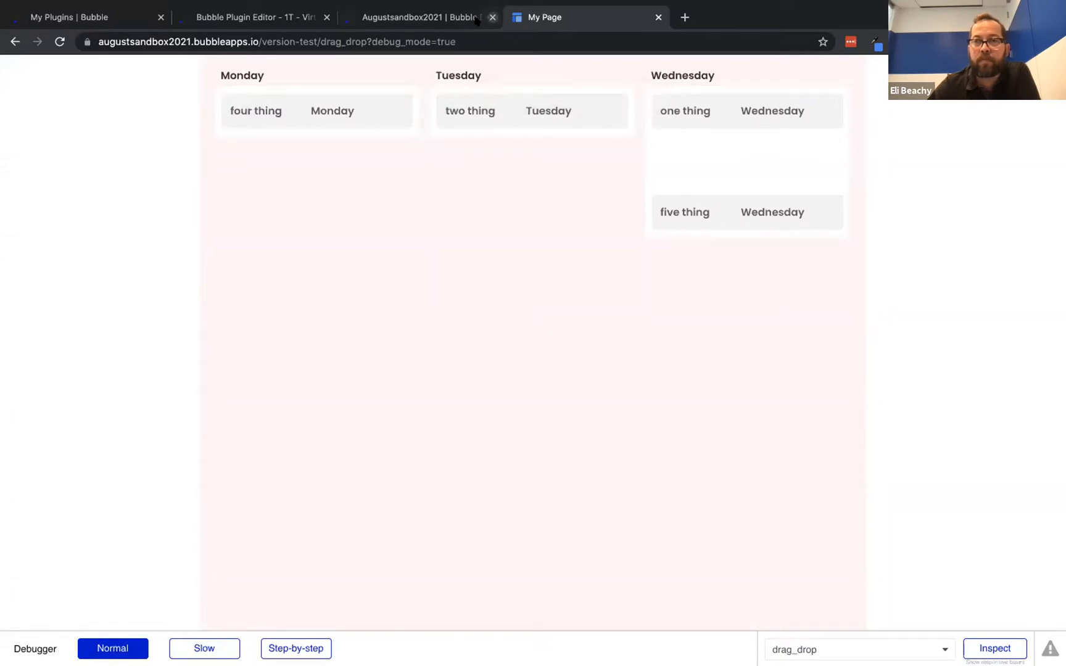
Check the drop event's settings in the Workflow tab, then go back to the preview
left_click(428, 19)
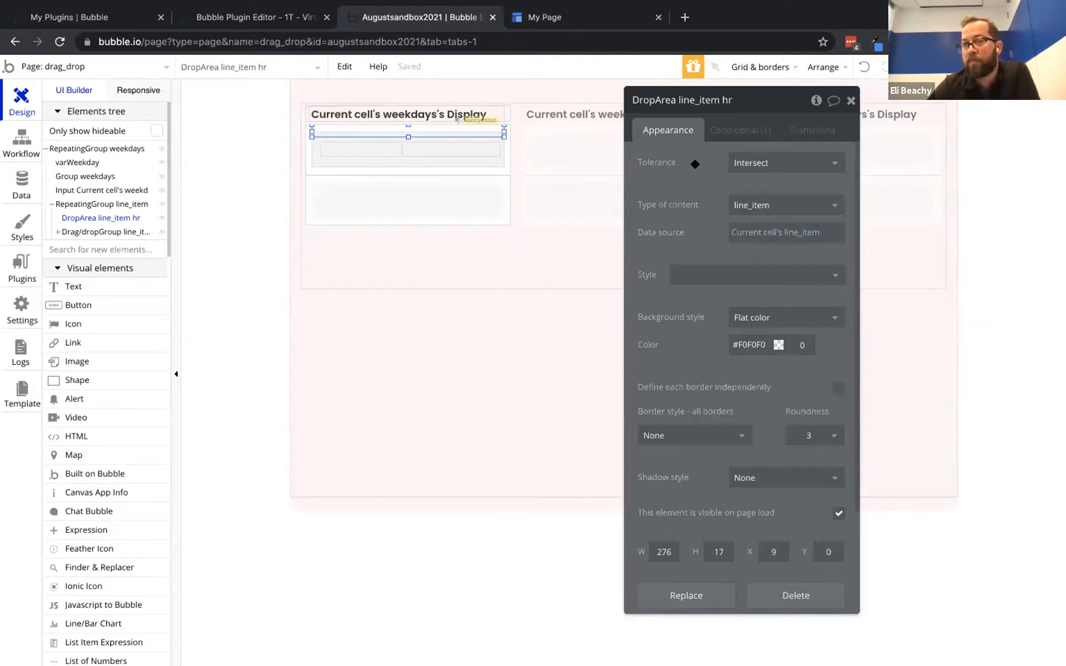
left_click(14, 146)
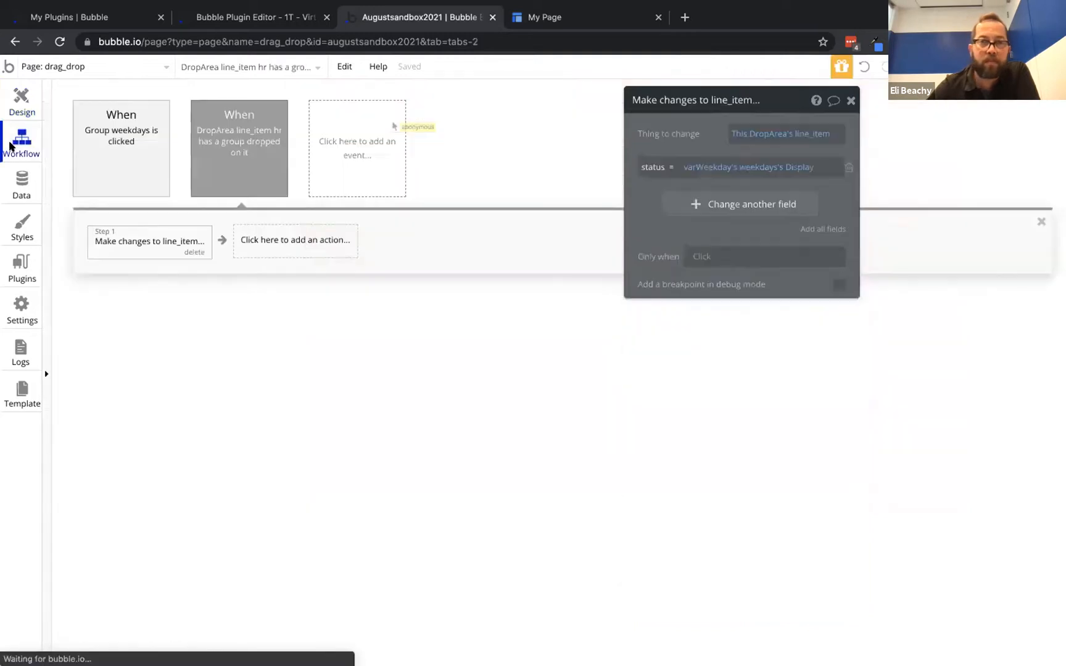
left_click(224, 134)
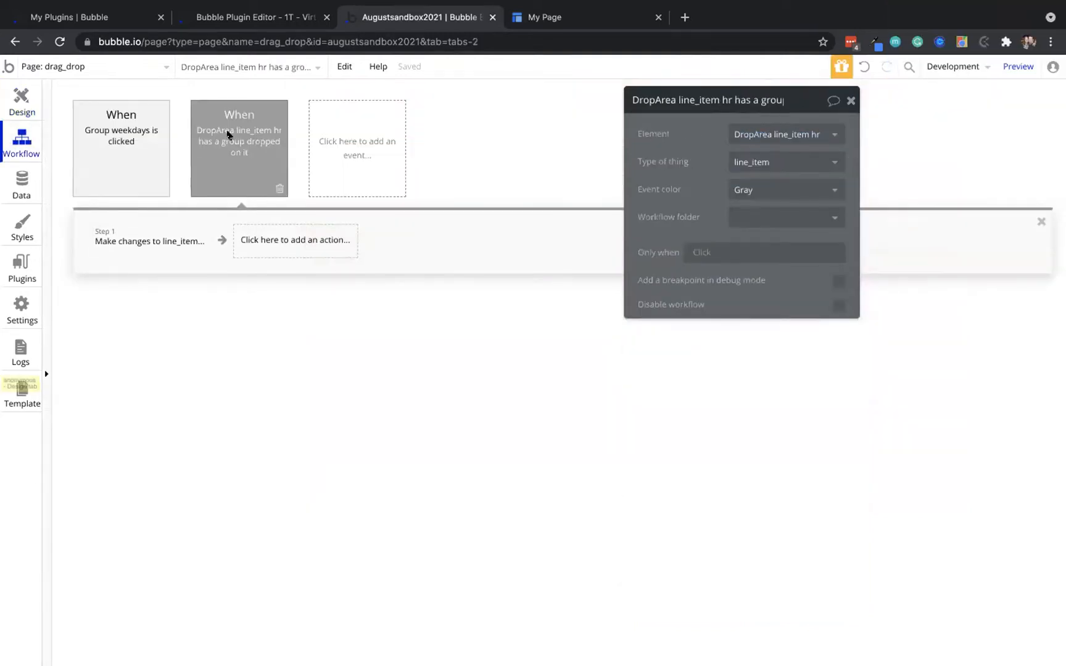
left_click(21, 92)
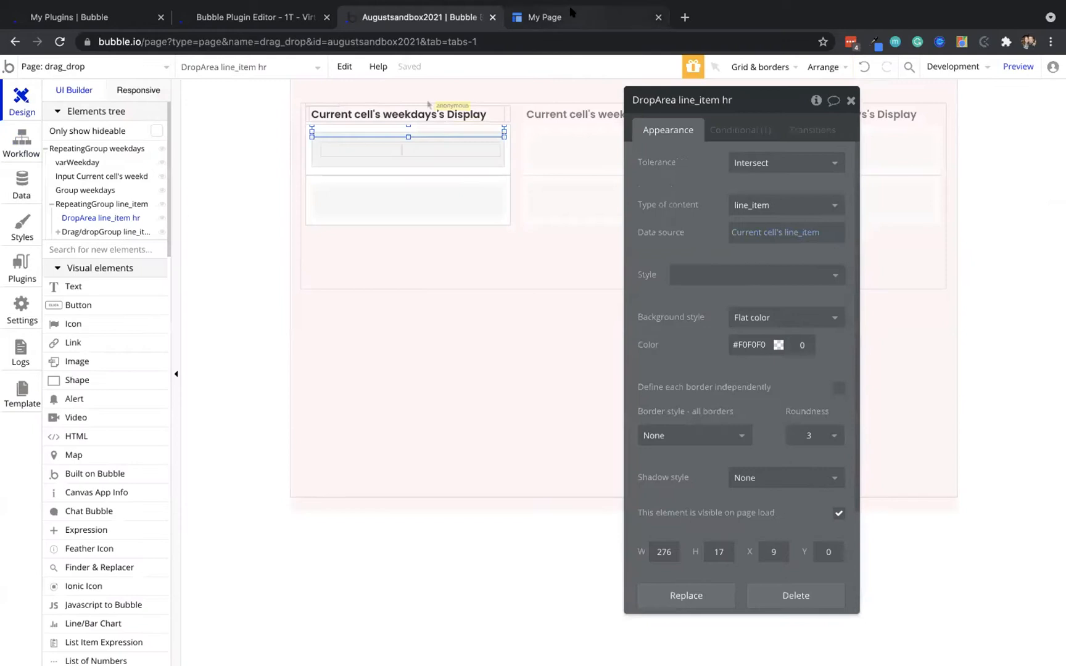
left_click(572, 11)
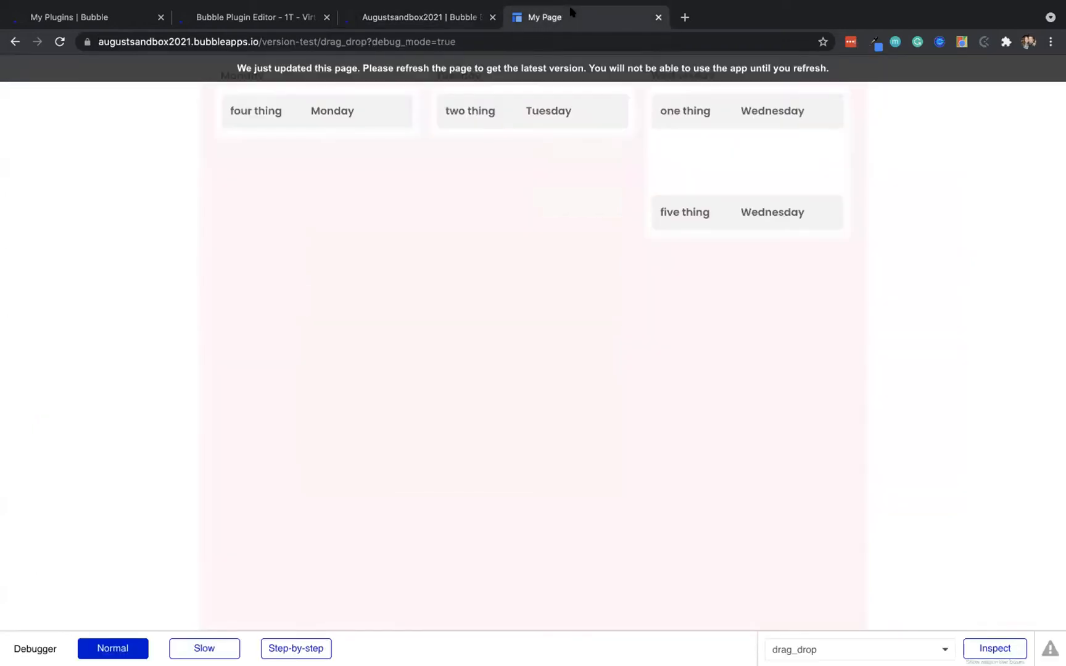
Inspect the line_item repeating group and compare stored line_items data with the weekdays option set
left_click(432, 18)
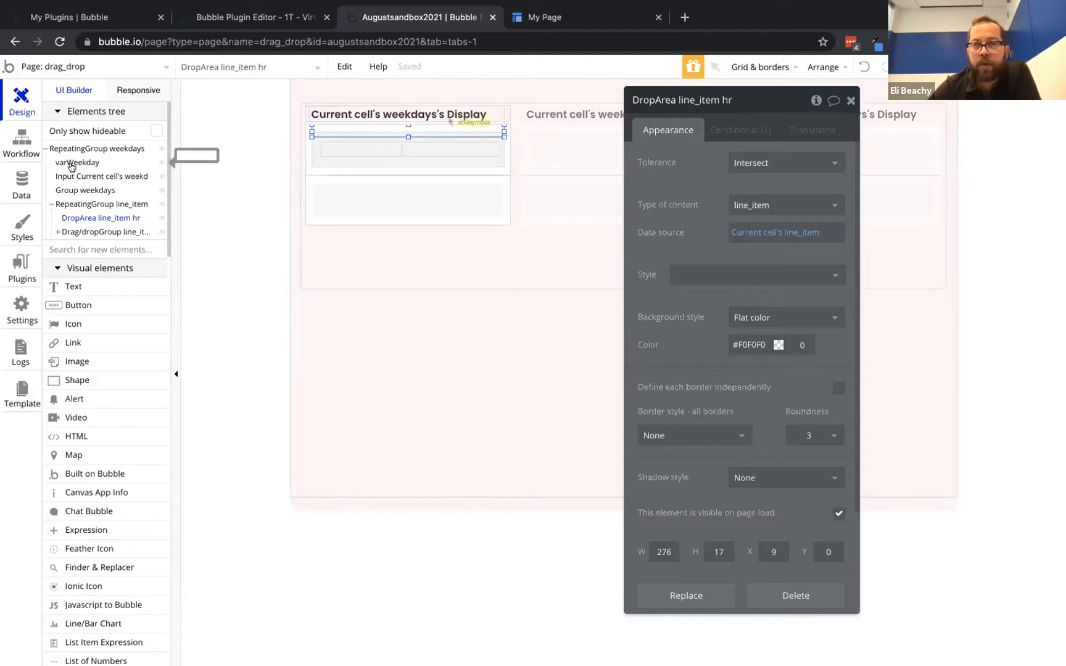
left_click(81, 203)
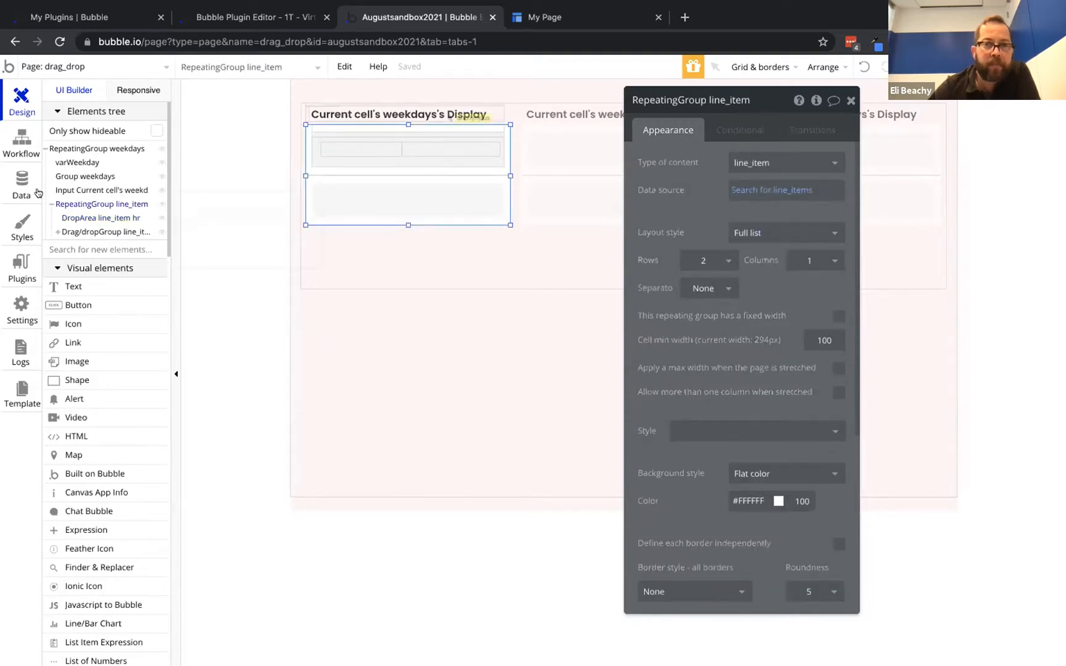
left_click(13, 187)
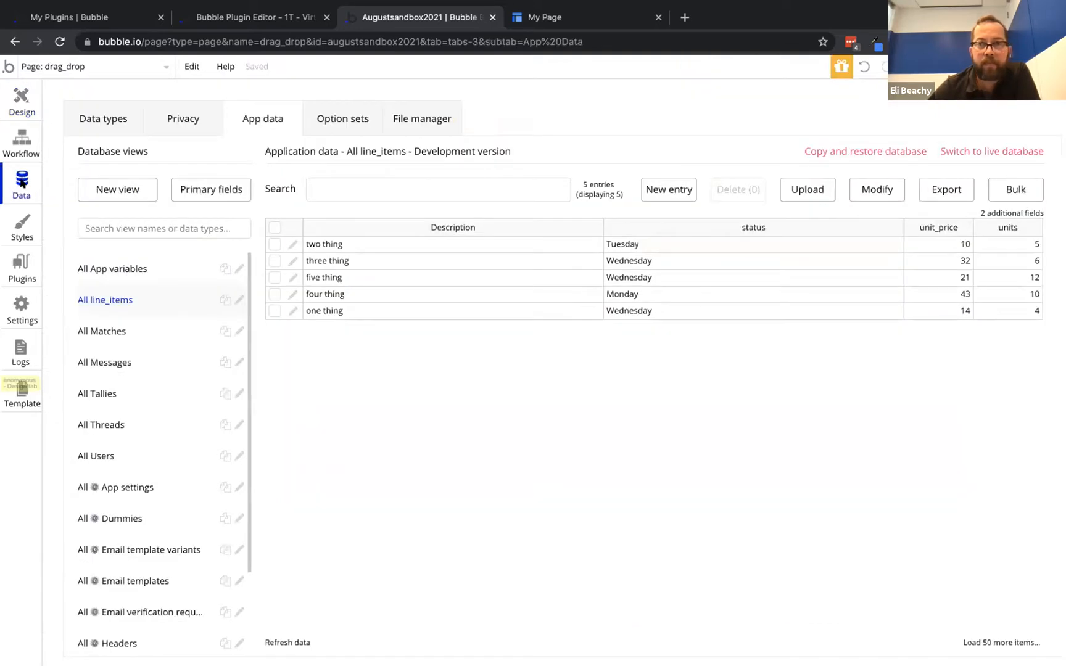
left_click(337, 122)
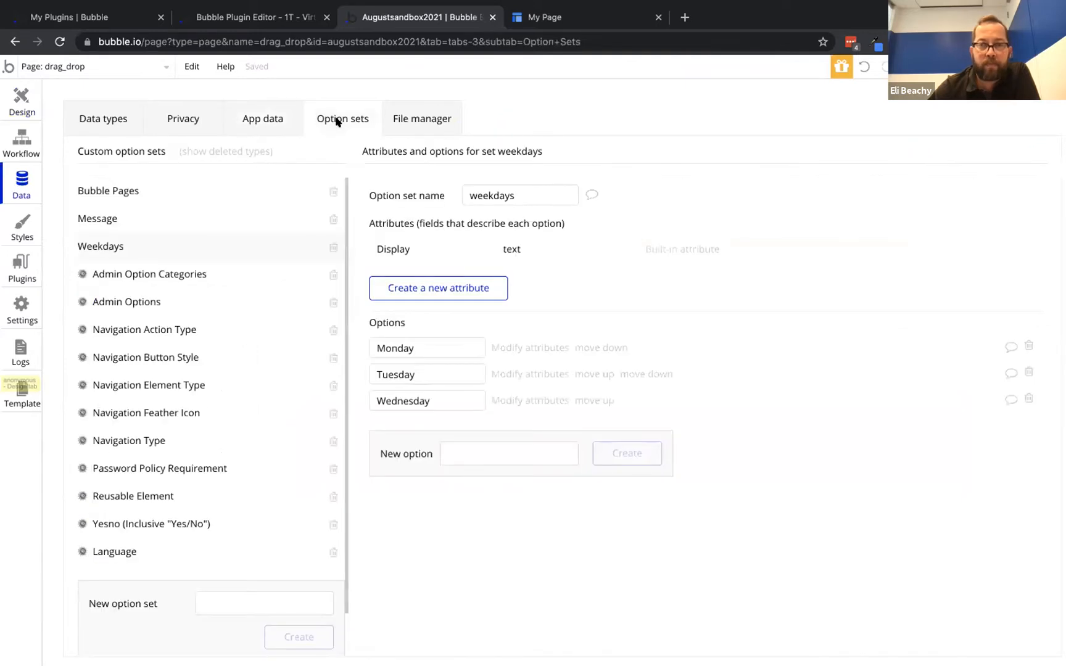
left_click(267, 115)
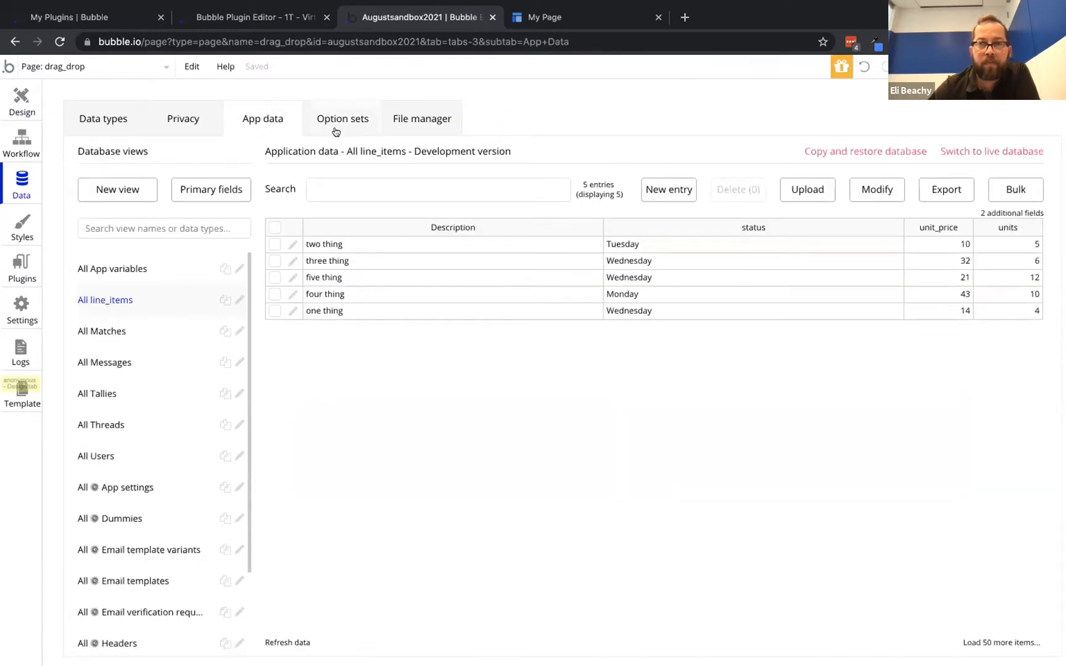
left_click(337, 124)
left_click(260, 121)
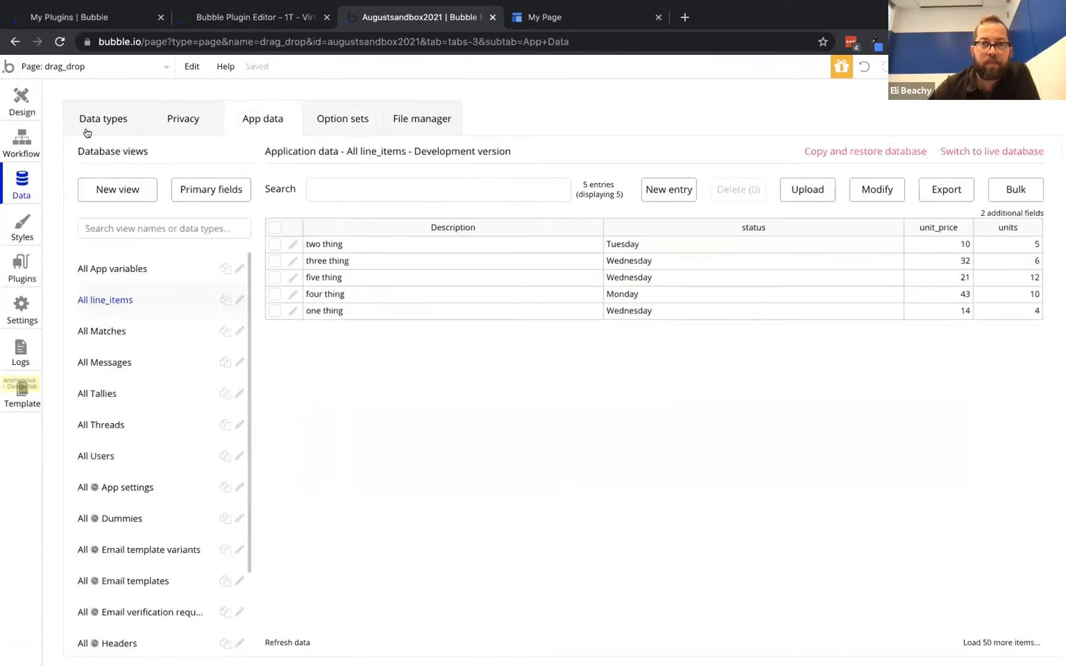
Check the varWeekday group and DropArea settings, then open the drop event's make-changes step
left_click(21, 137)
left_click(14, 98)
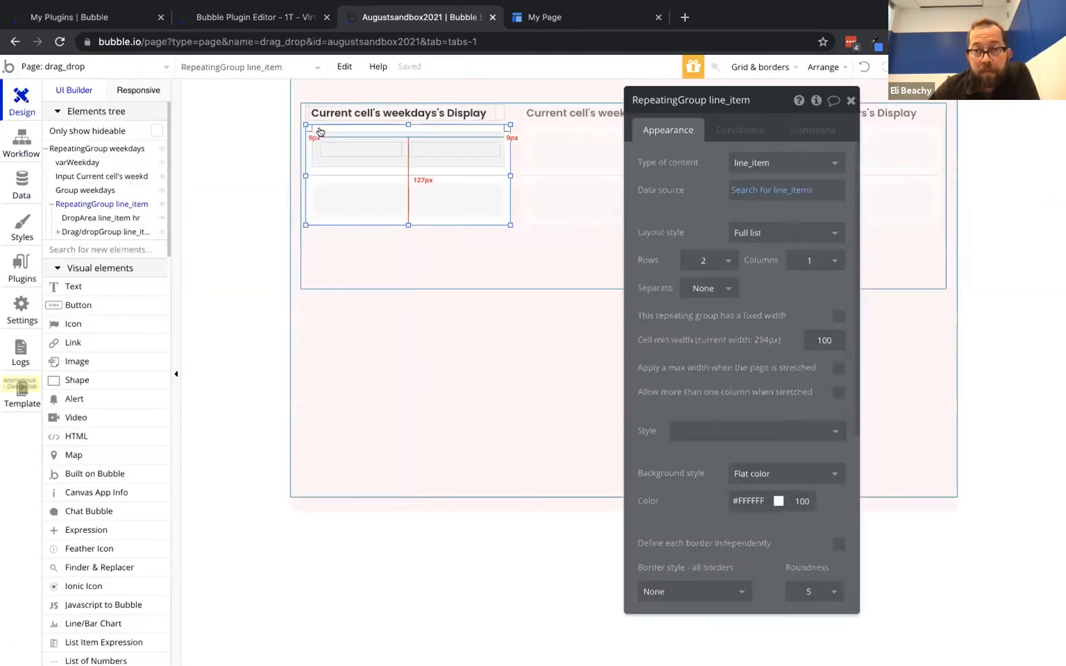
left_click(66, 160)
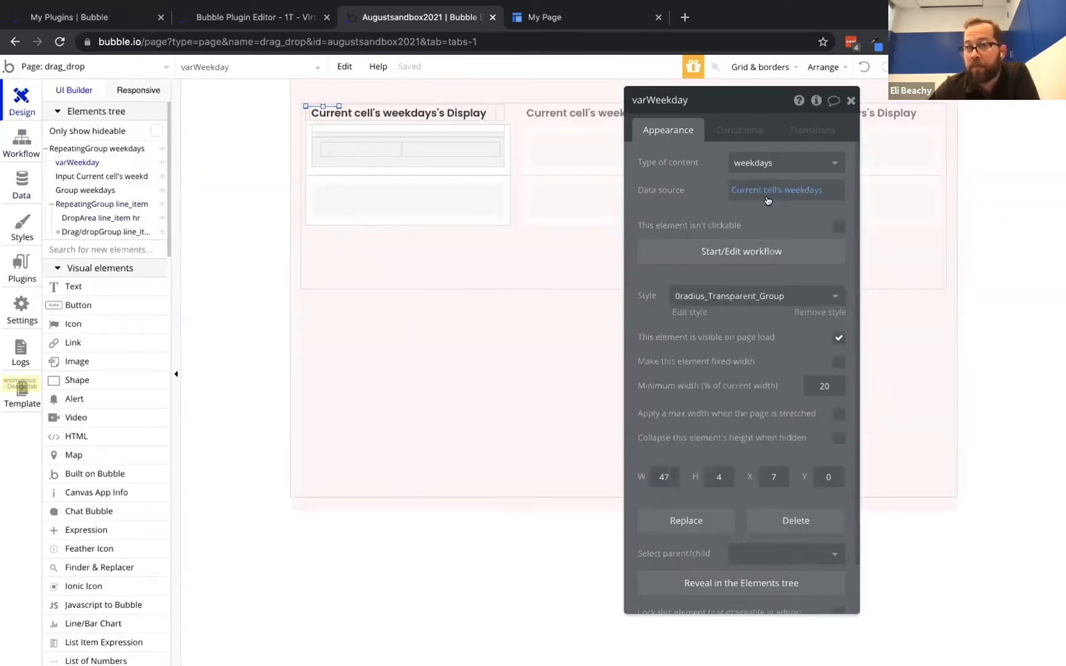
left_click(452, 128)
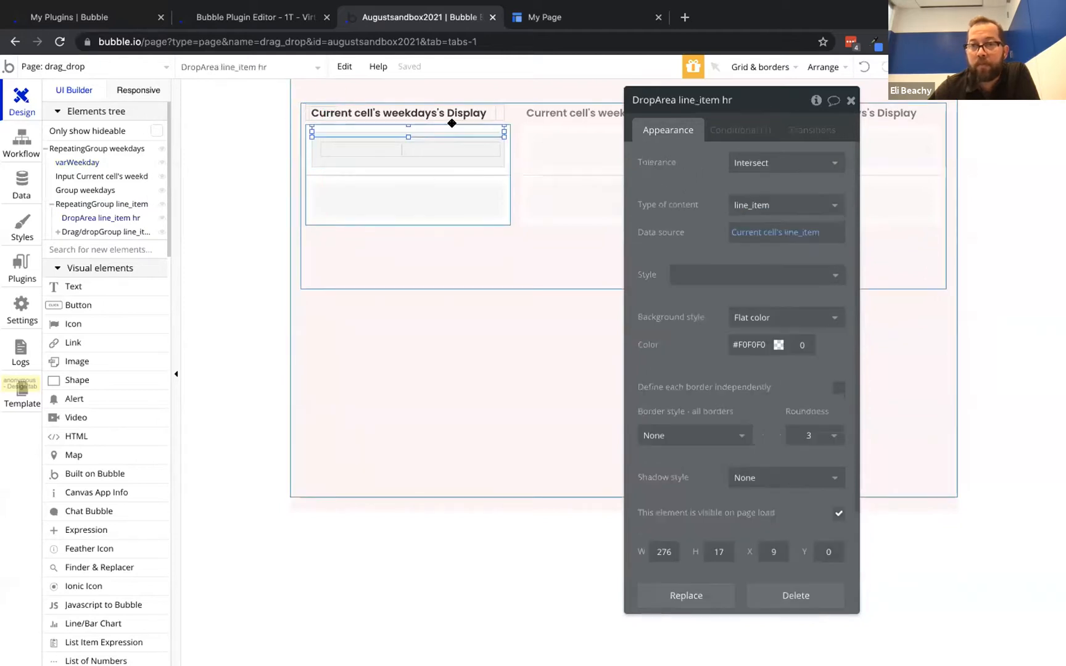
left_click(19, 153)
left_click(142, 245)
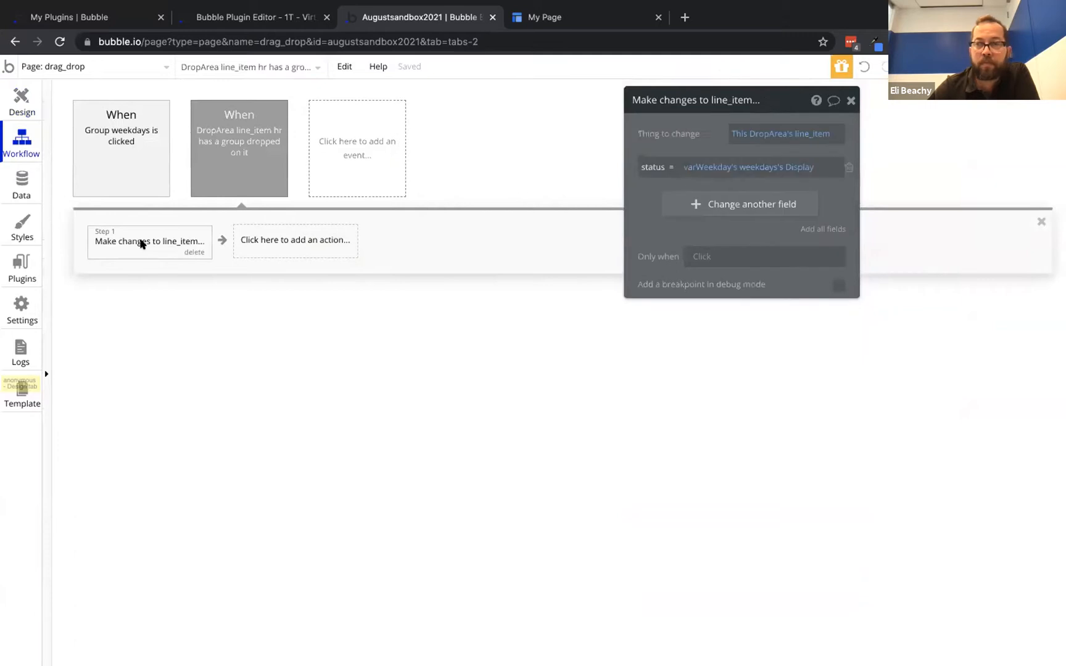
Set the drop step's Thing to change to Current Workflow line_item
left_click(752, 133)
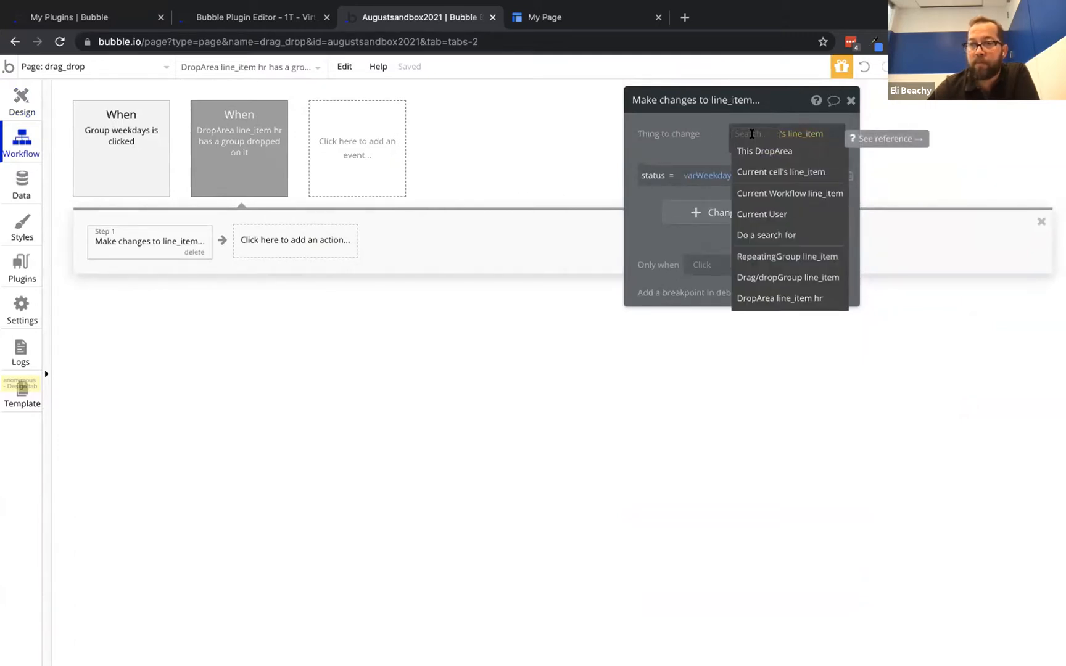
left_click(769, 193)
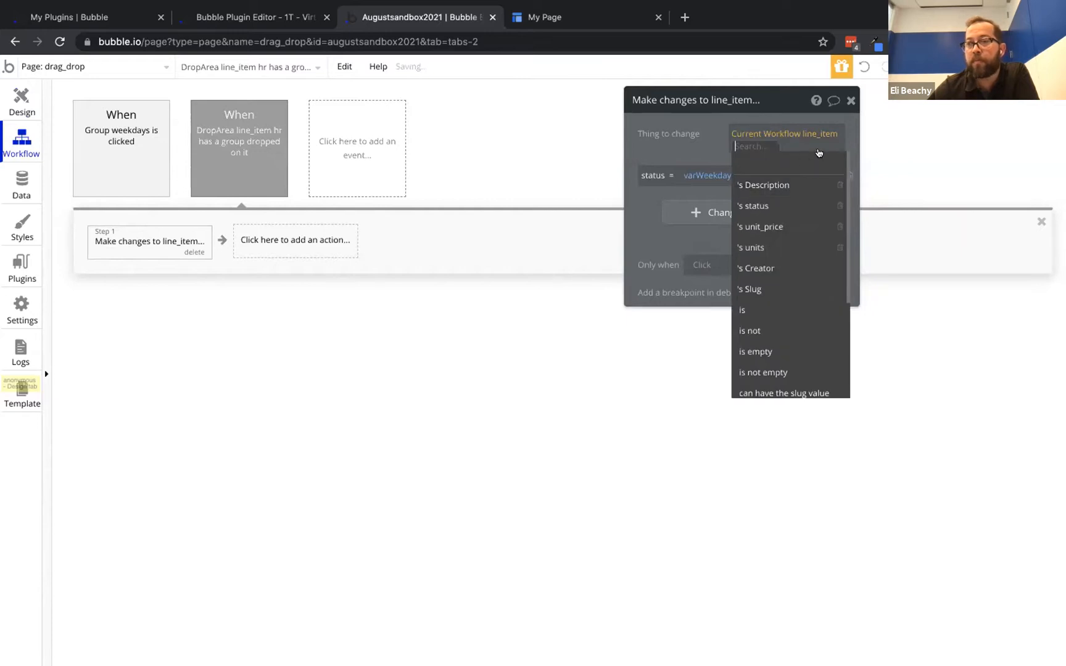
left_click(662, 145)
left_click_drag(679, 129, 470, 236)
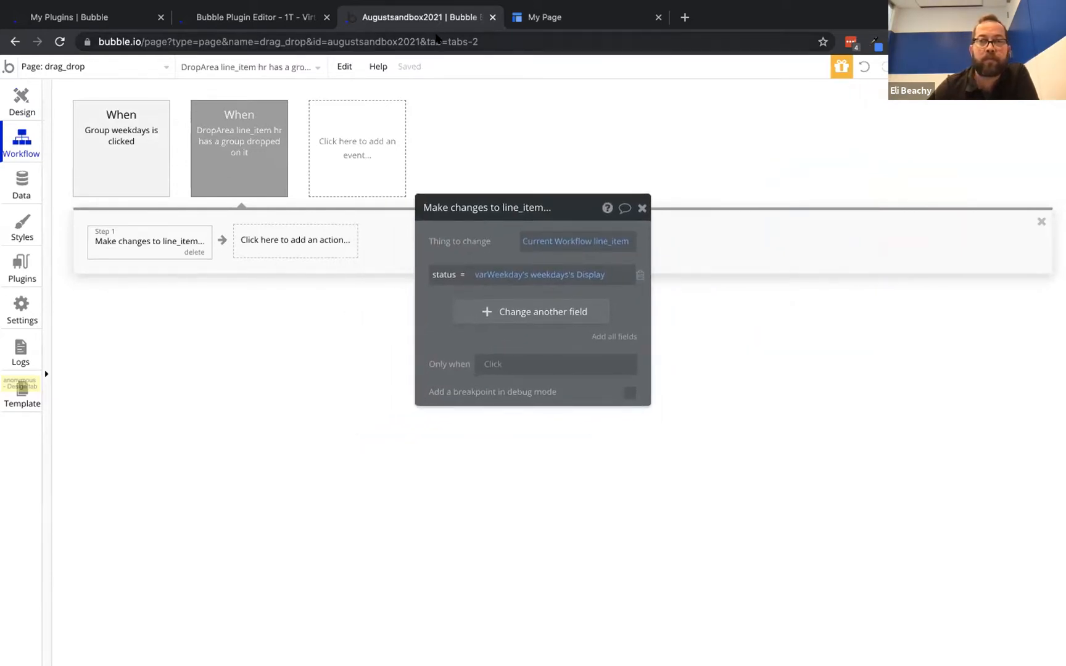
Test that three thing now moves into the Tuesday column in the preview
left_click(549, 18)
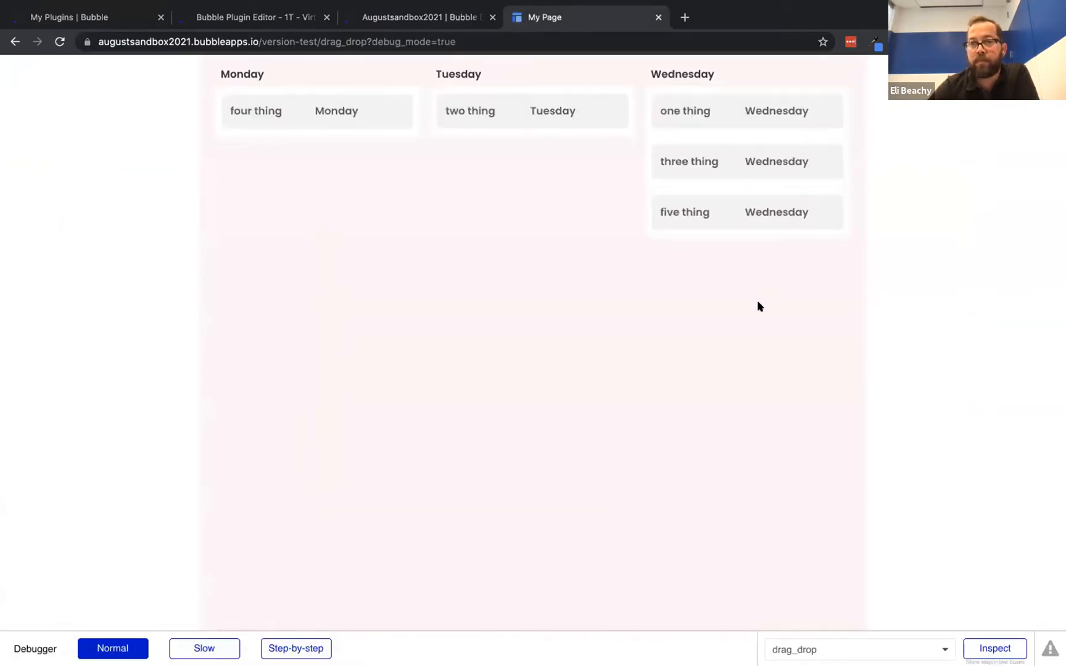
left_click_drag(752, 159, 584, 90)
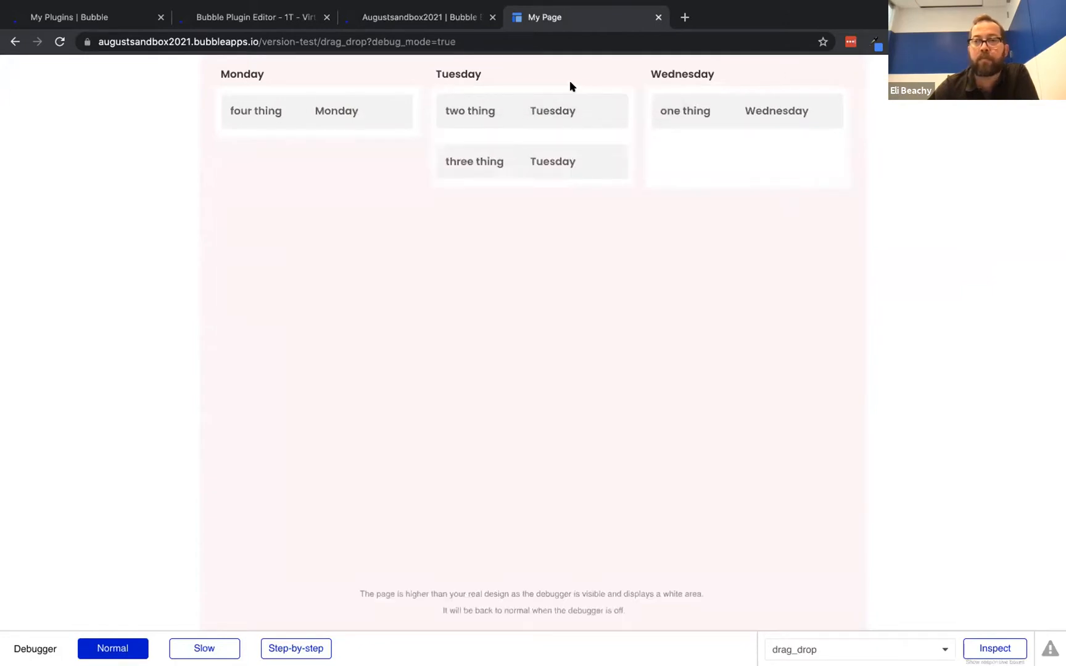
left_click(450, 18)
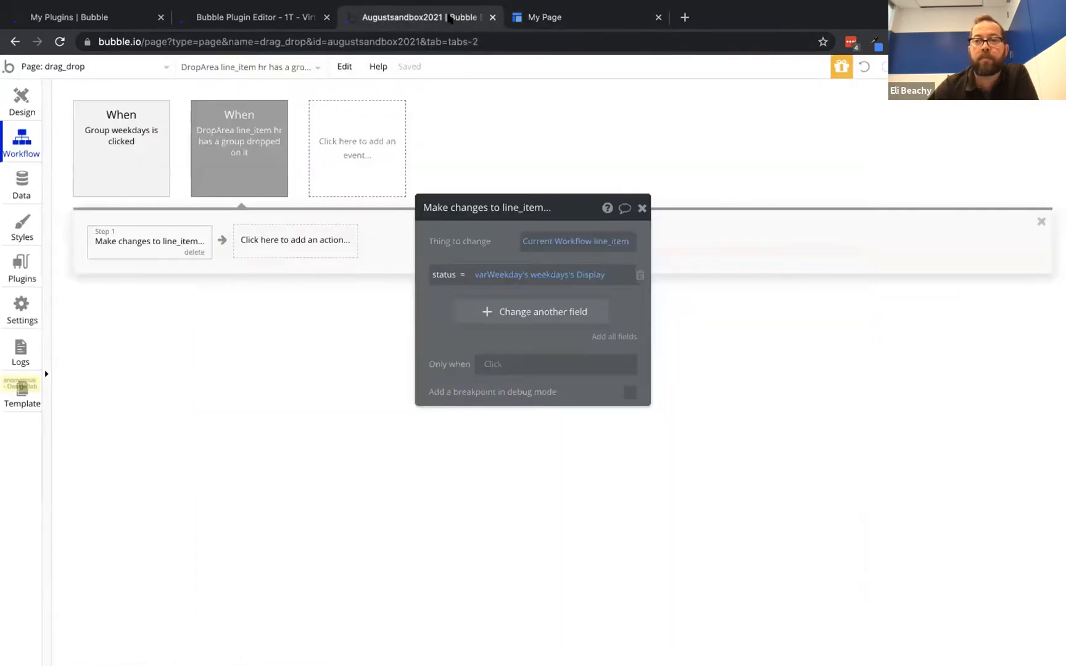
Enlarge the drop area to 60 px tall
left_click(22, 100)
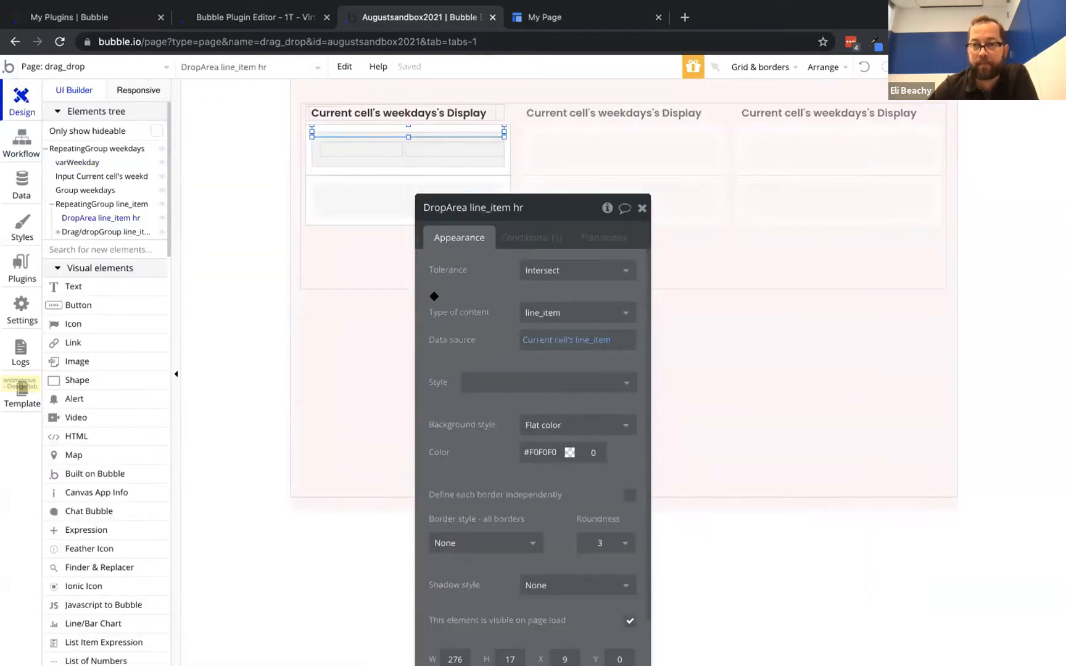
left_click_drag(556, 294, 538, 239)
left_click_drag(408, 136, 404, 167)
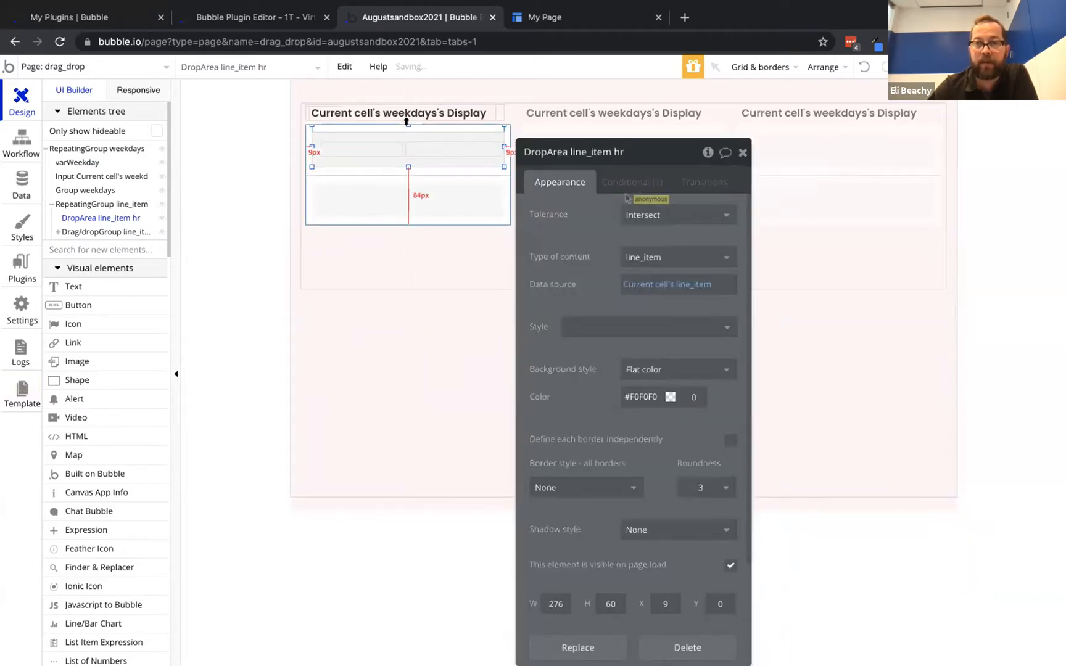
Reload the preview and drag three thing from Tuesday onto Monday
left_click(557, 23)
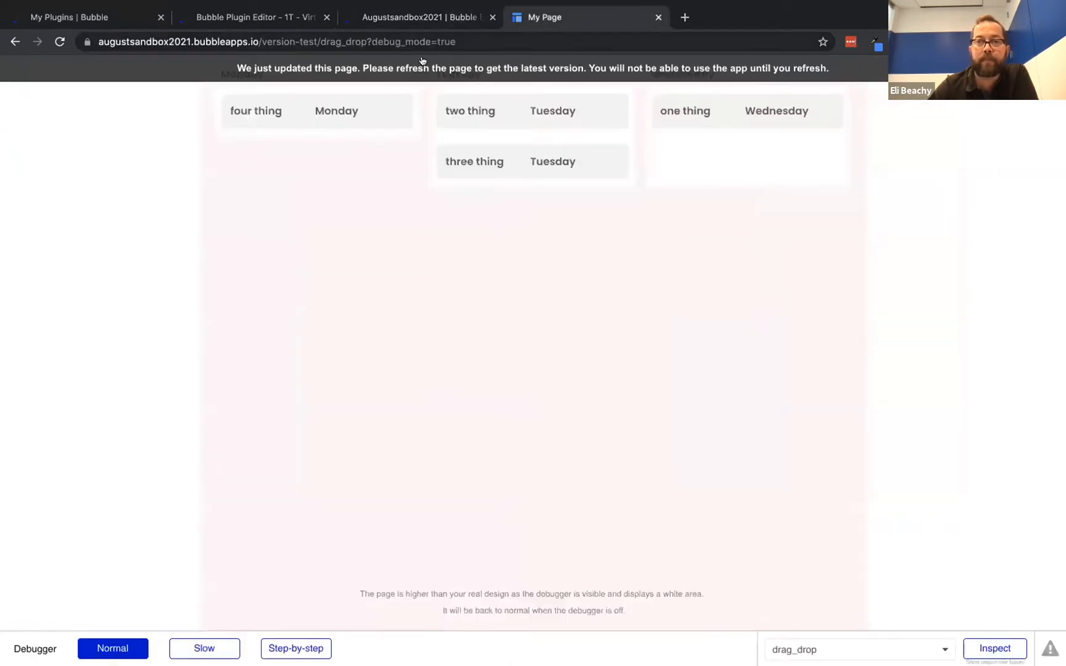
left_click(410, 17)
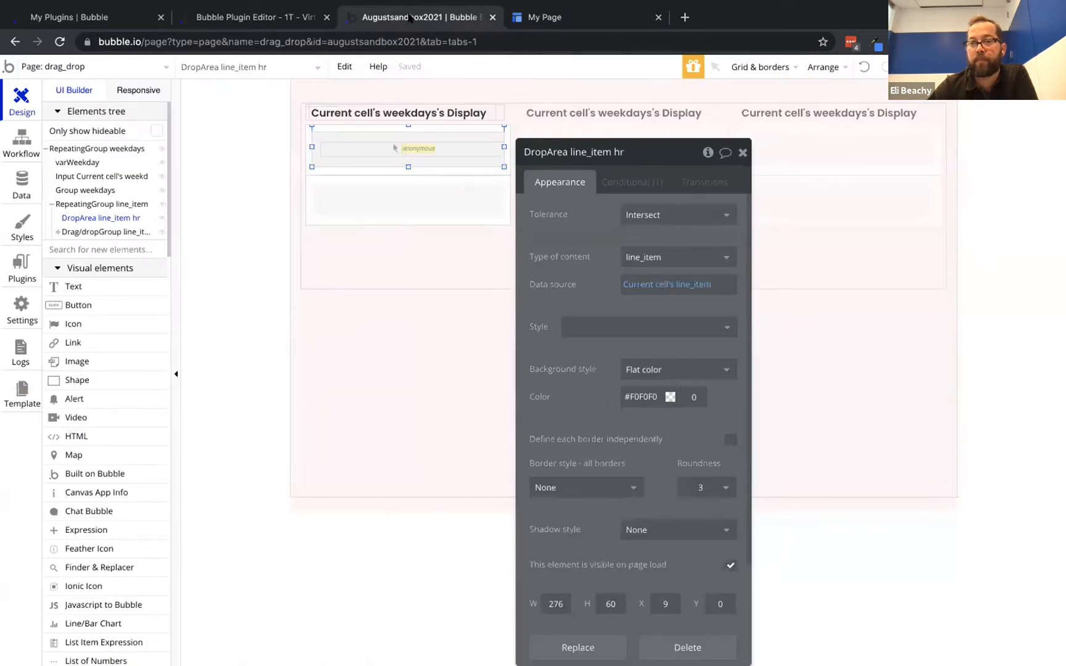
left_click(559, 17)
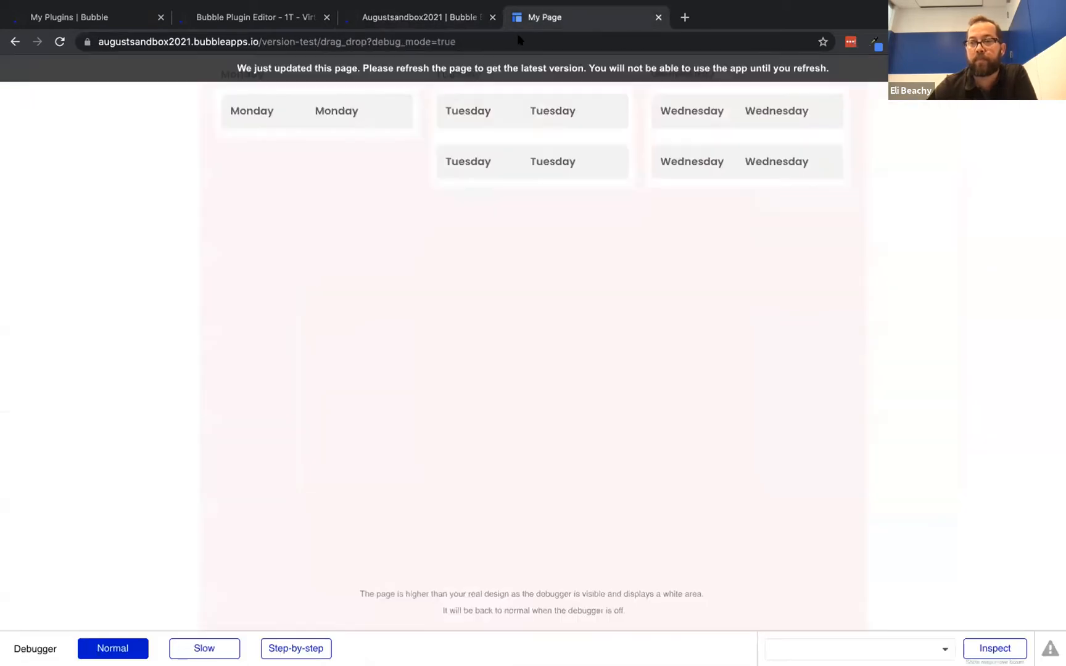
left_click(522, 69)
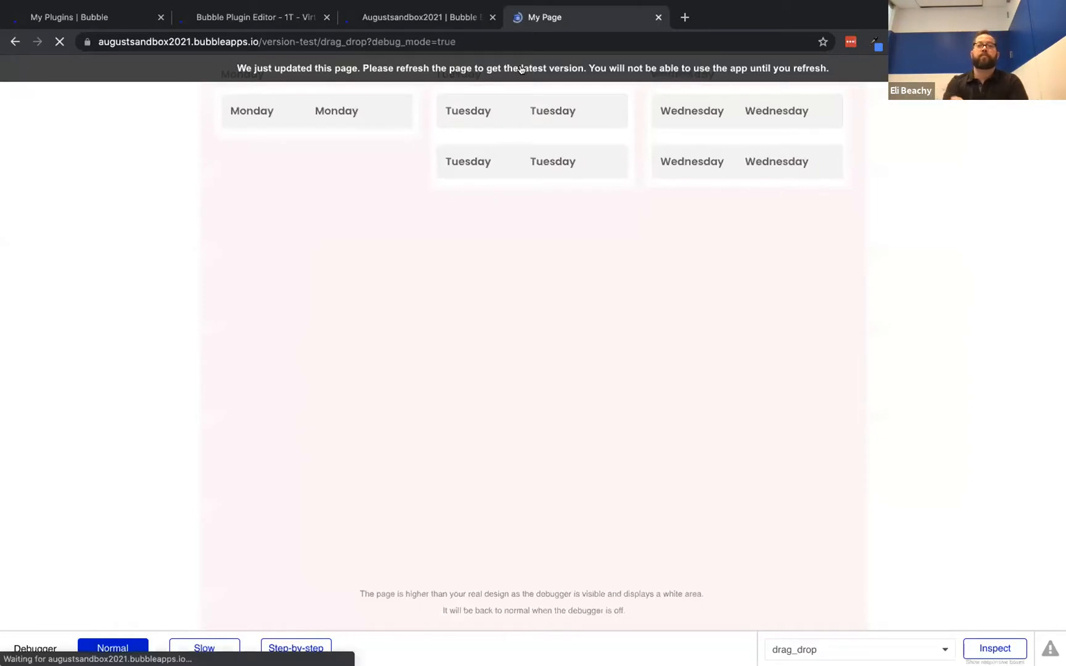
left_click_drag(519, 161, 369, 113)
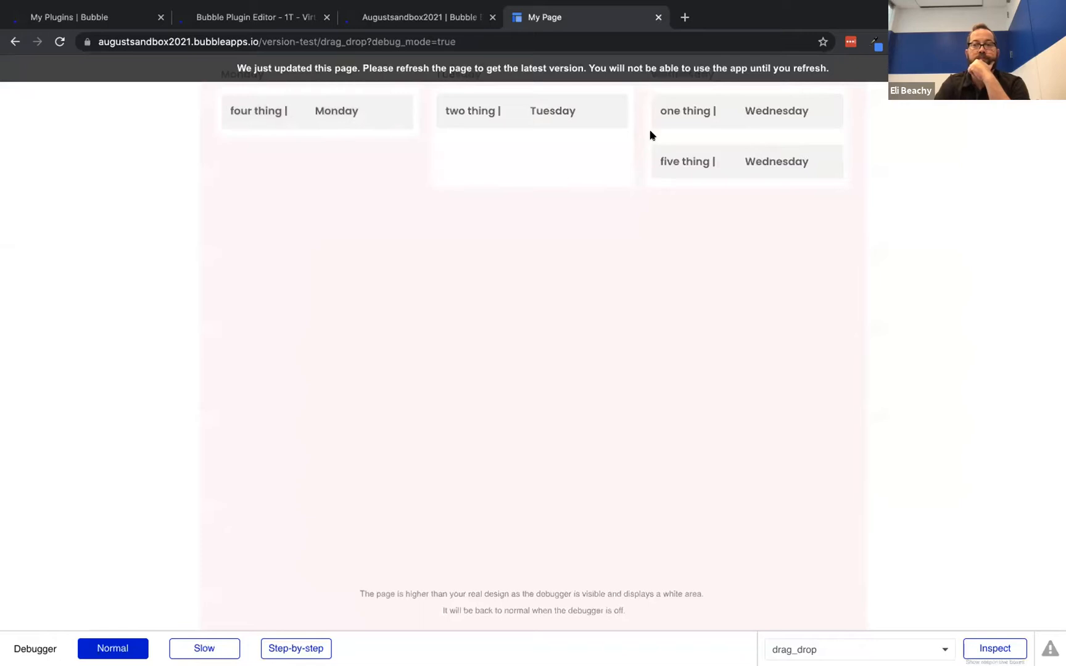
left_click(704, 68)
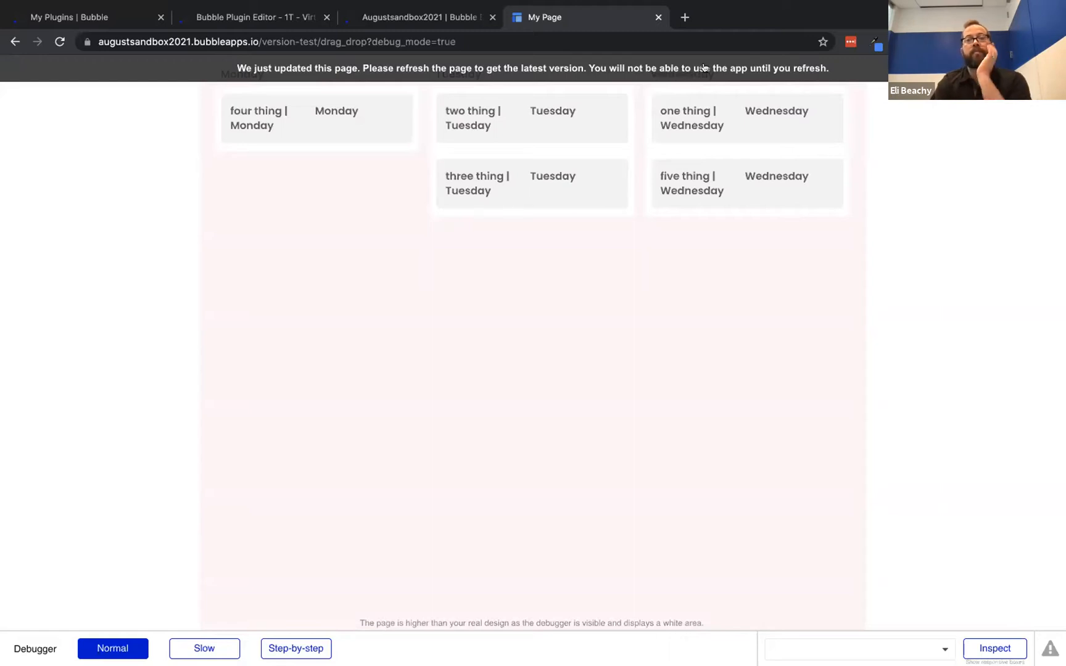
Change the line_item drag group's post-drop behaviour to Move back and reload the preview
left_click(426, 17)
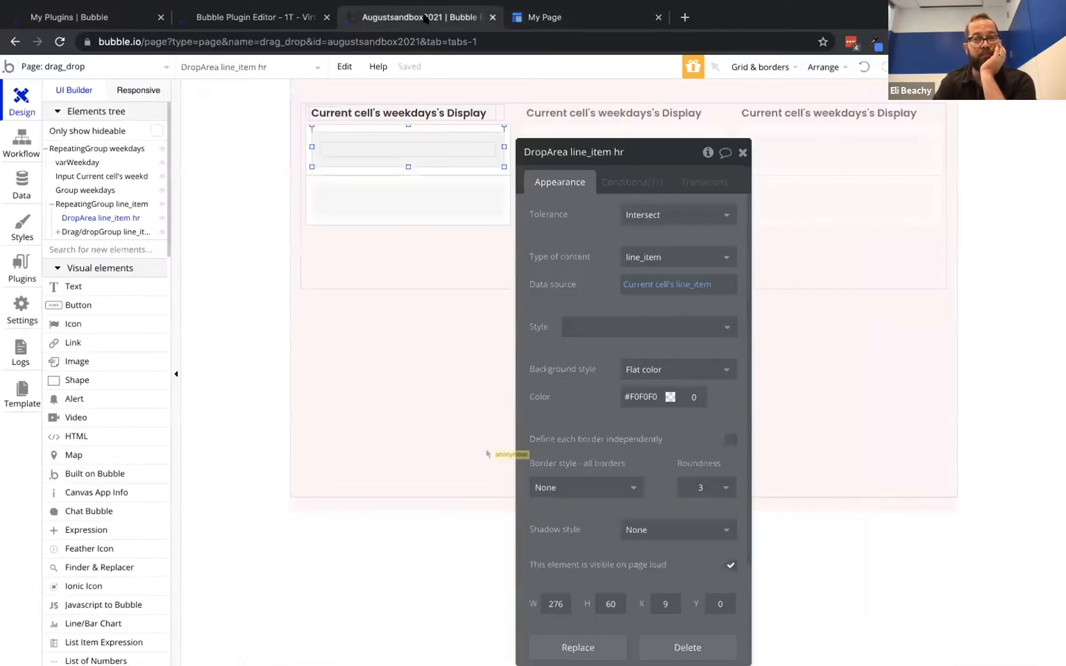
left_click(347, 137)
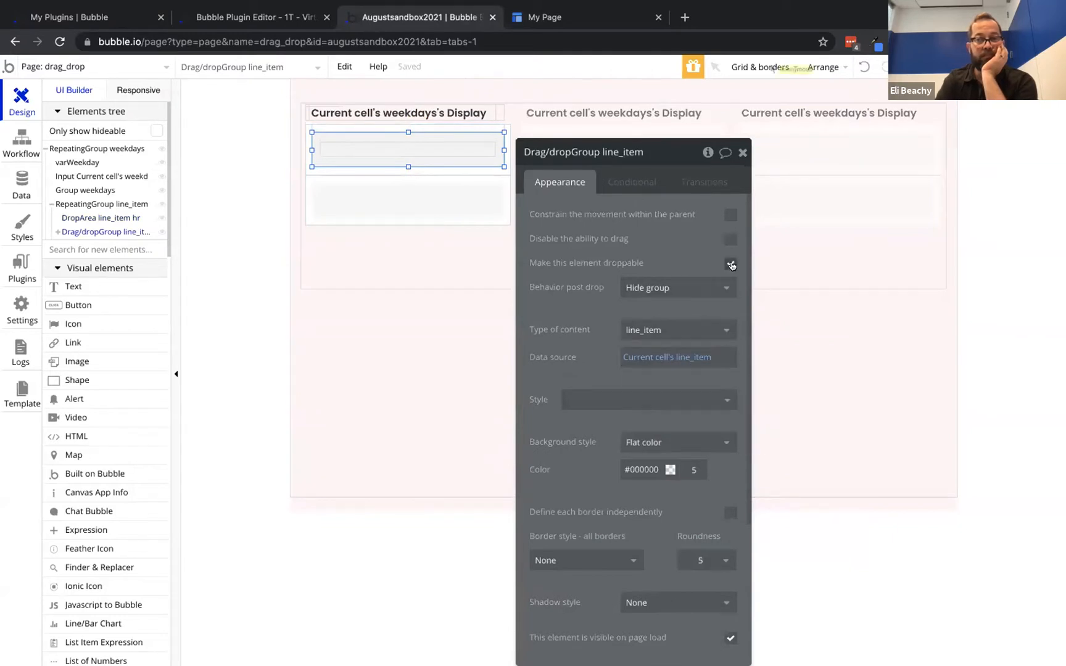
left_click(719, 287)
left_click(686, 331)
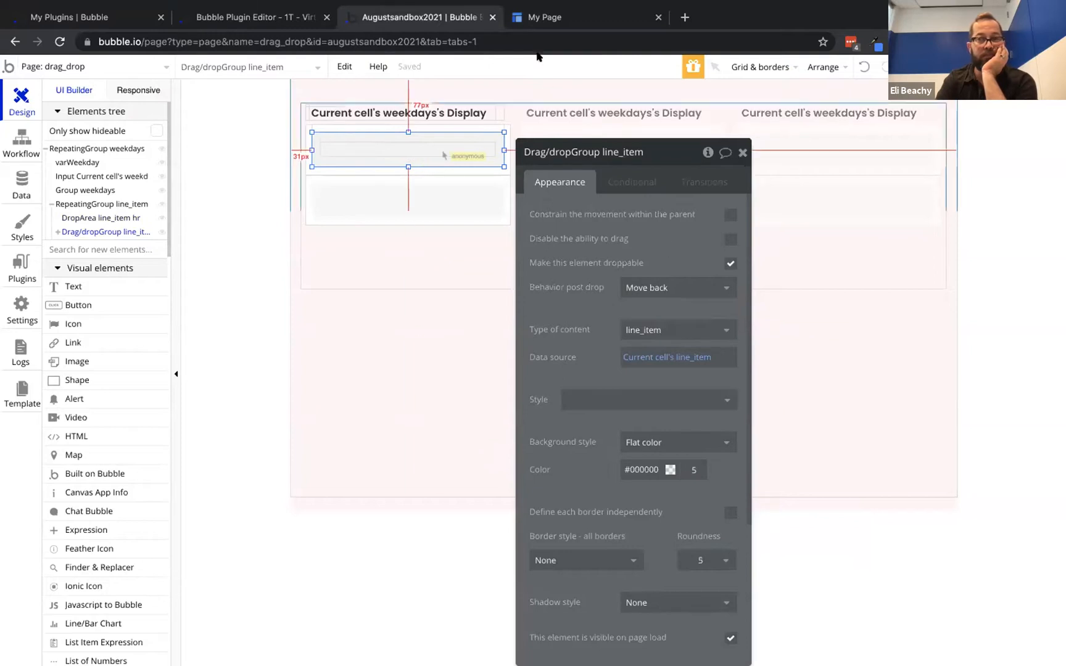
left_click(555, 18)
left_click(388, 65)
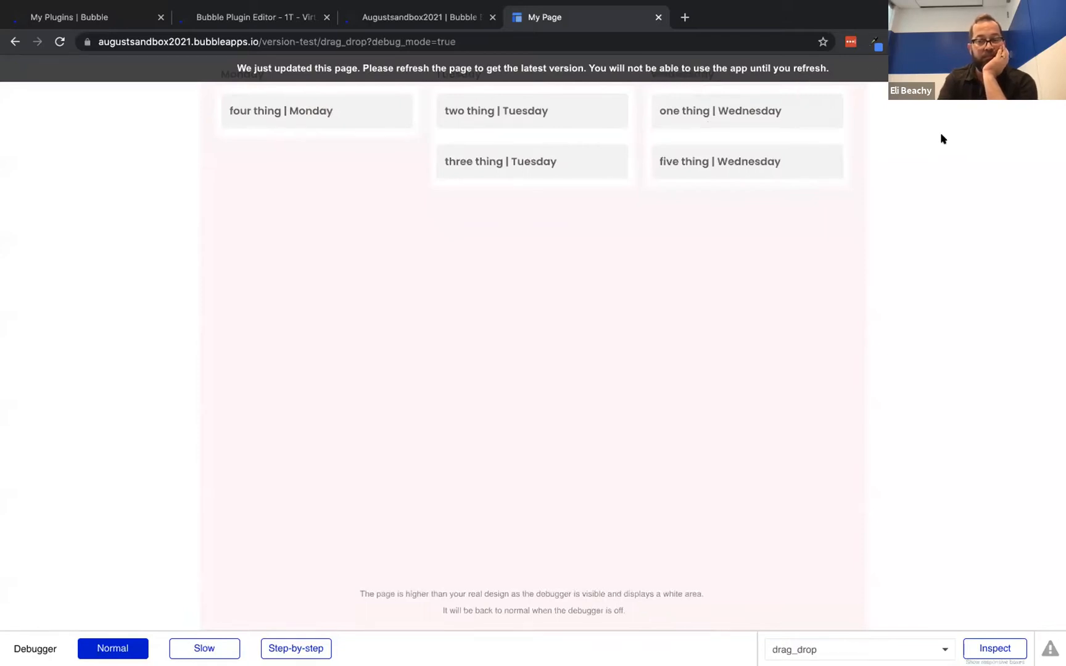
left_click(407, 14)
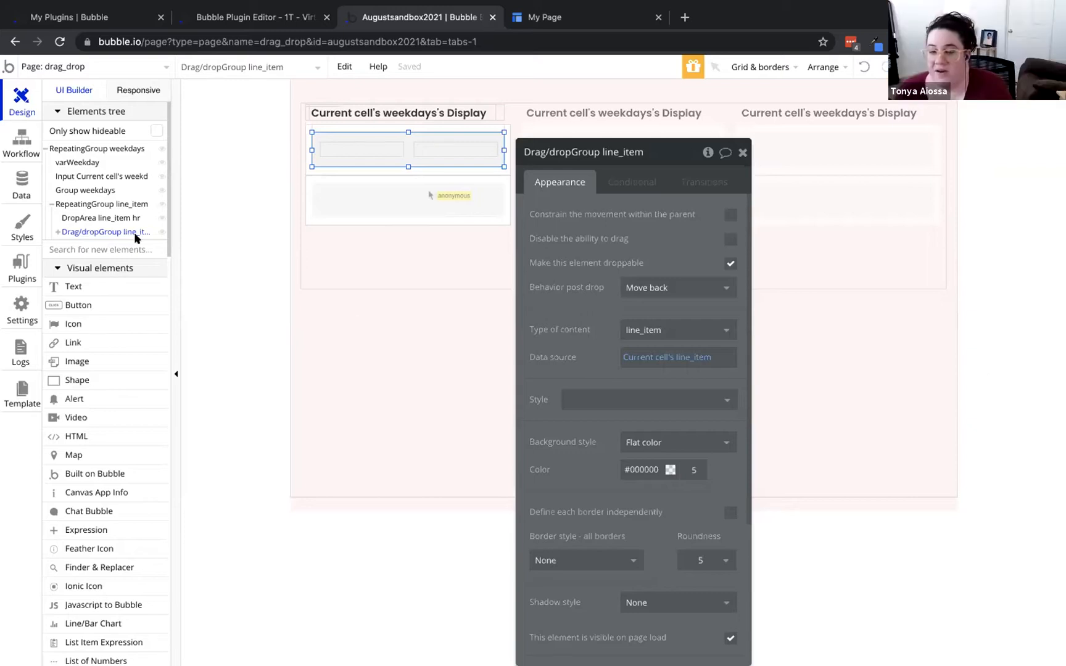
Check the drop workflow's Make changes step, then drag five thing to another day in the preview
left_click(22, 136)
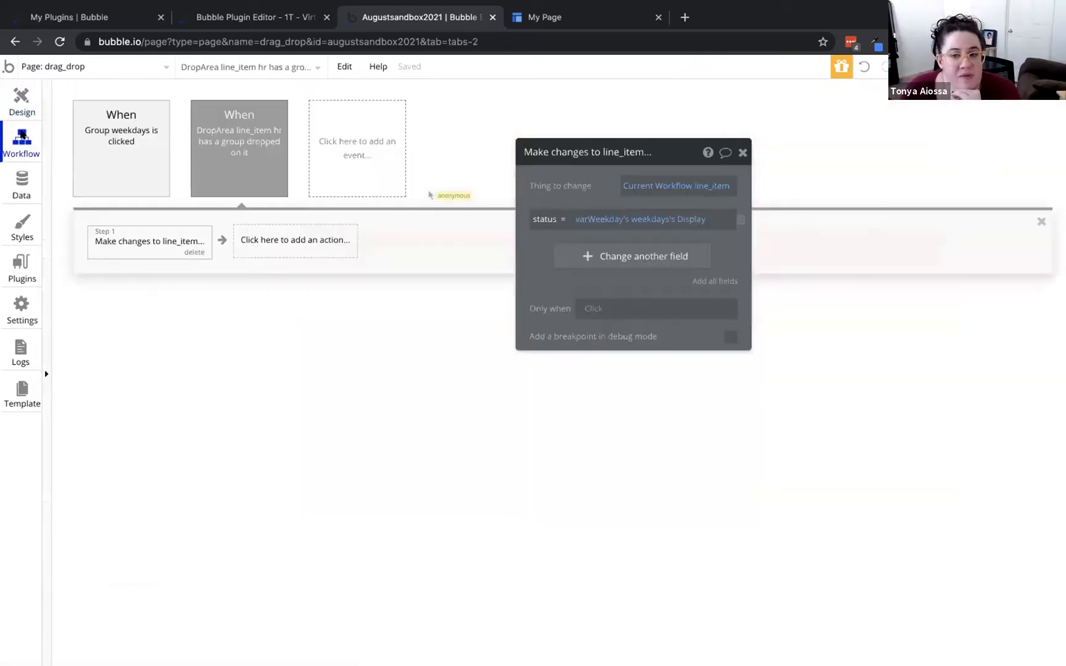
left_click(19, 179)
left_click(21, 147)
left_click(547, 18)
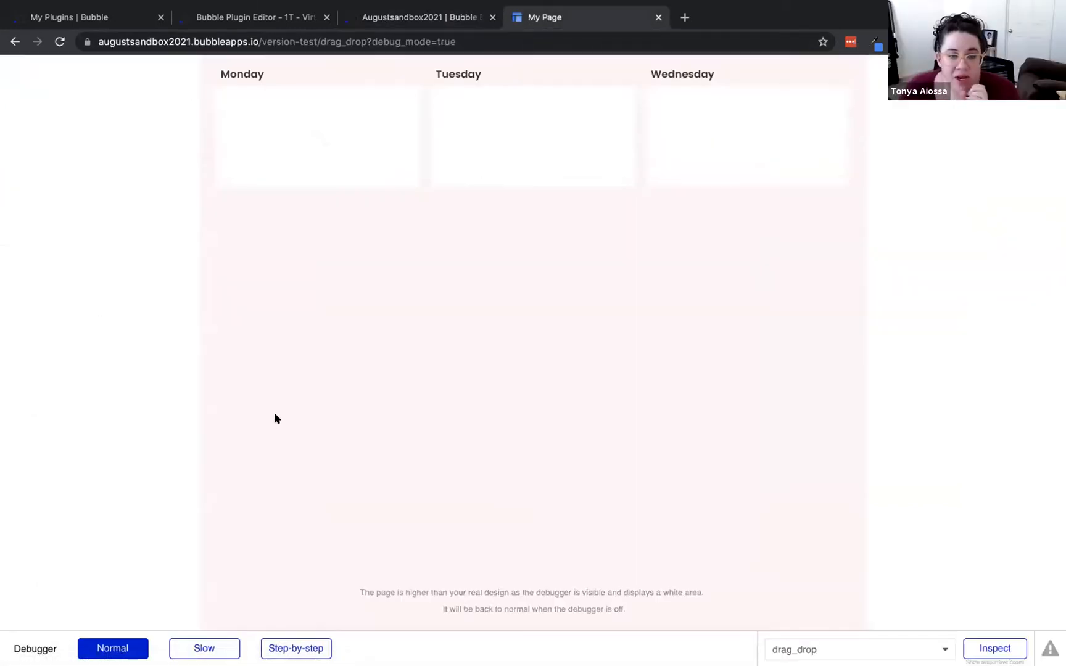
left_click_drag(536, 160, 722, 106)
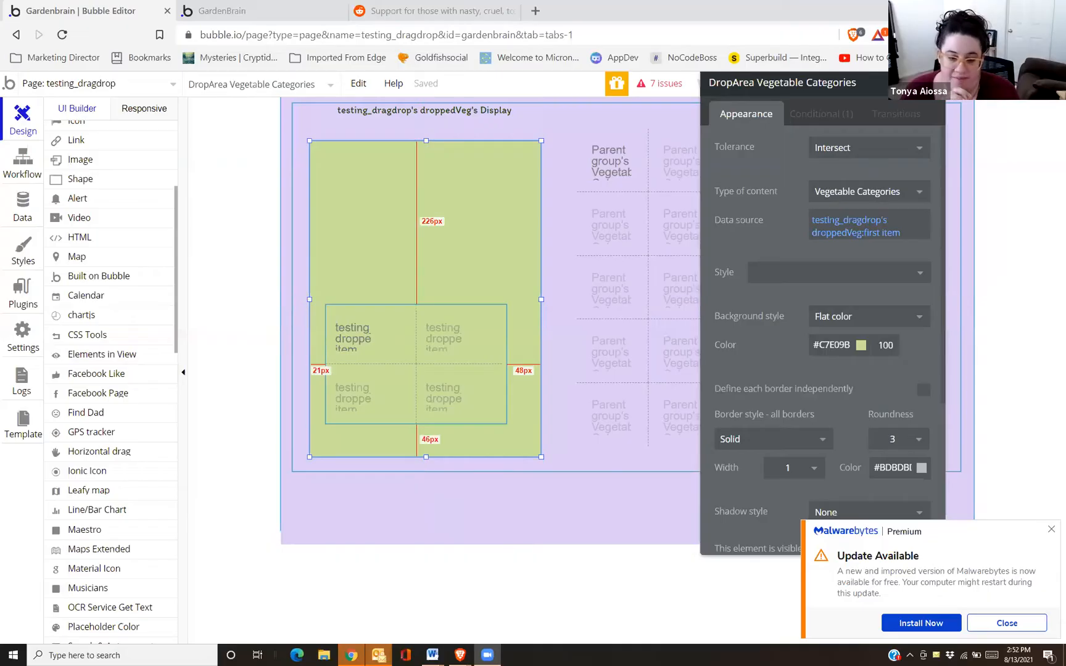
Drop the tomato into the green drop area on the reloaded GardenBrain preview
left_click_drag(764, 115, 820, 113)
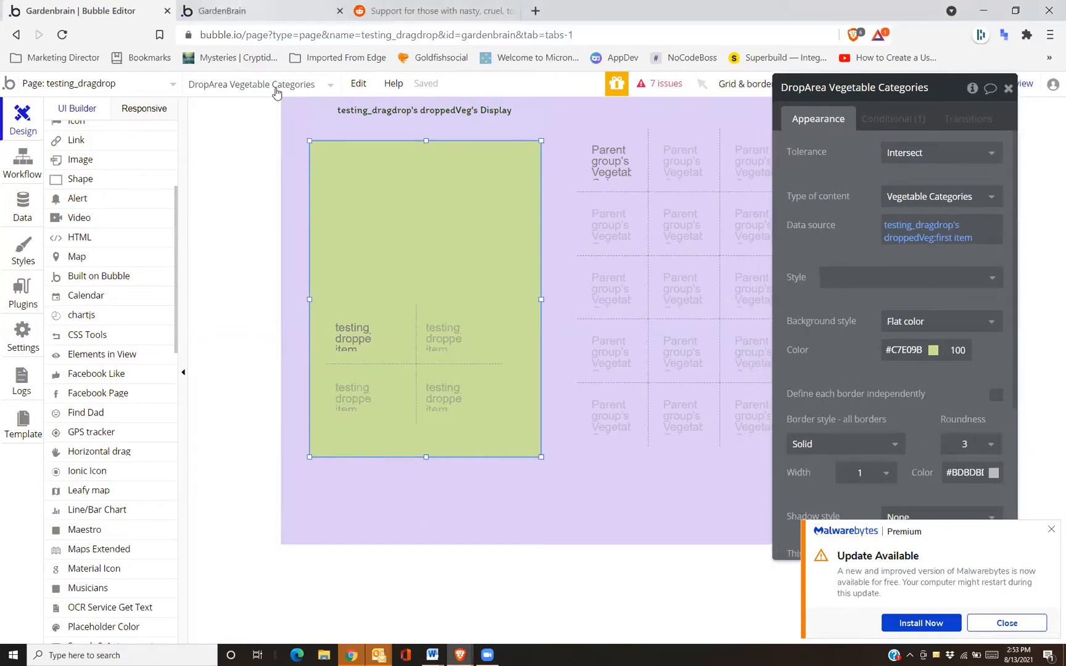
key("ctrl+Tab")
key("F5")
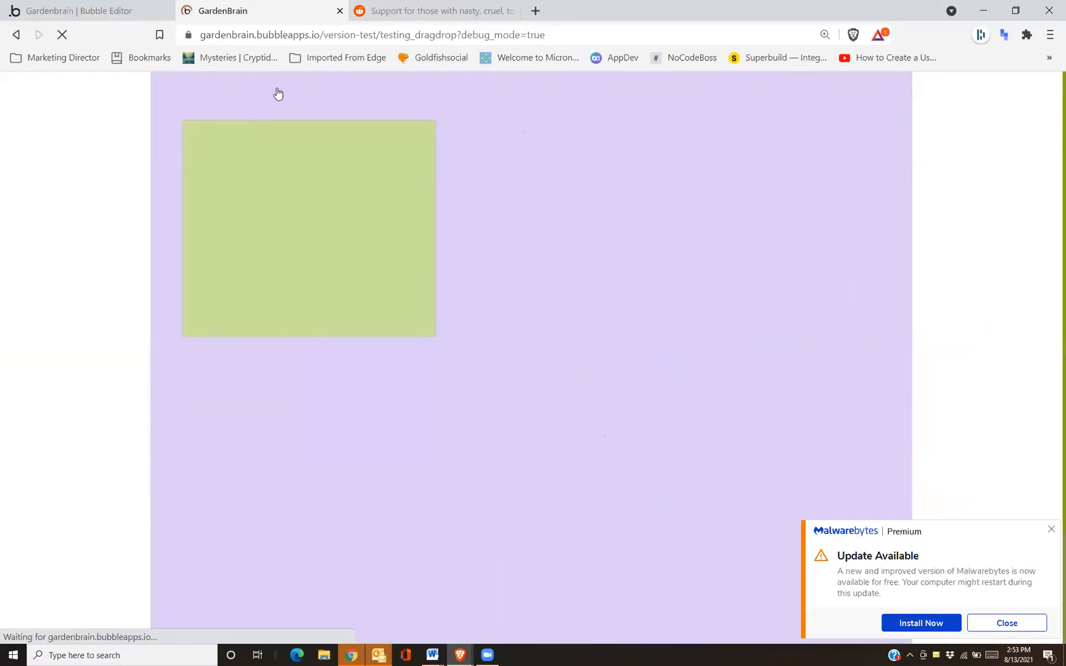
left_click_drag(521, 155, 253, 203)
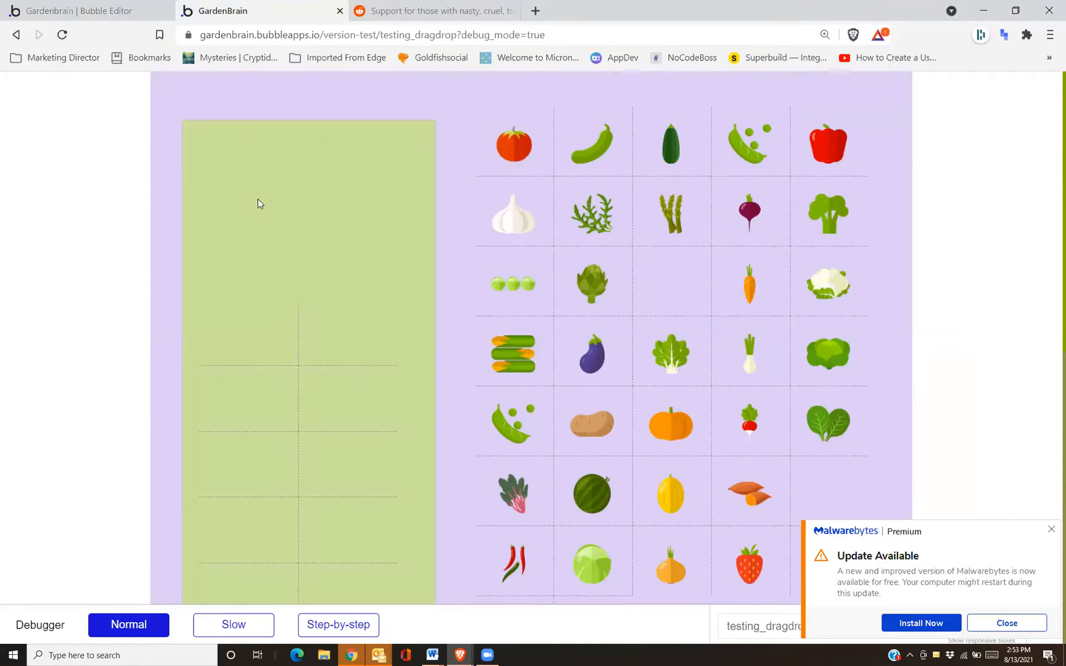
Back in the editor, open the vegetable drop event's Set states step that sets droppedVeg
left_click(117, 11)
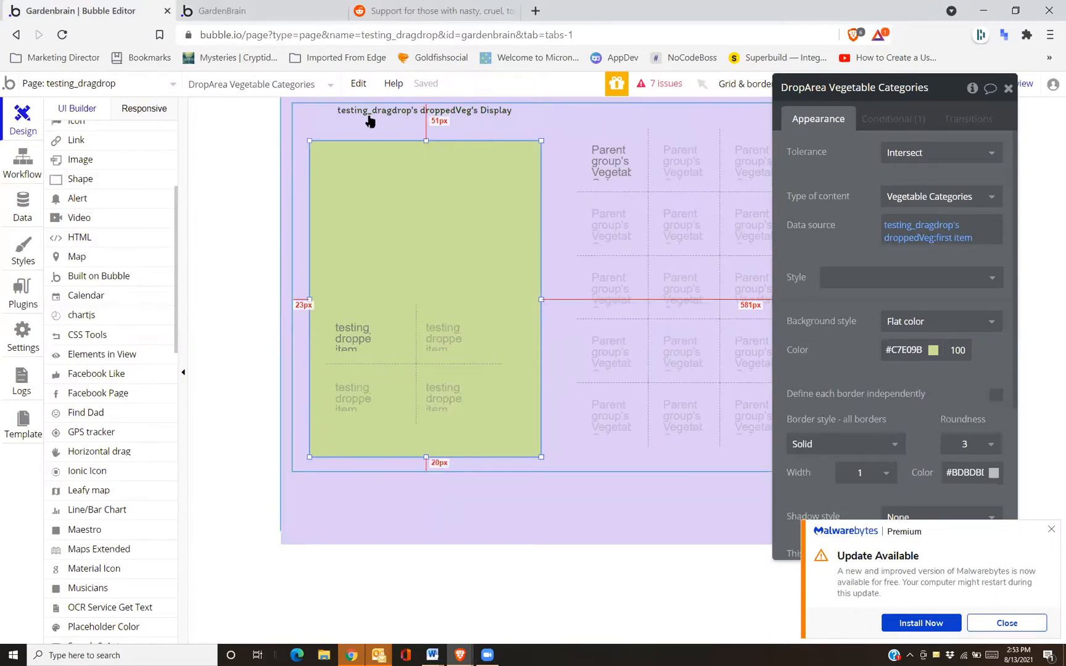
left_click(441, 109)
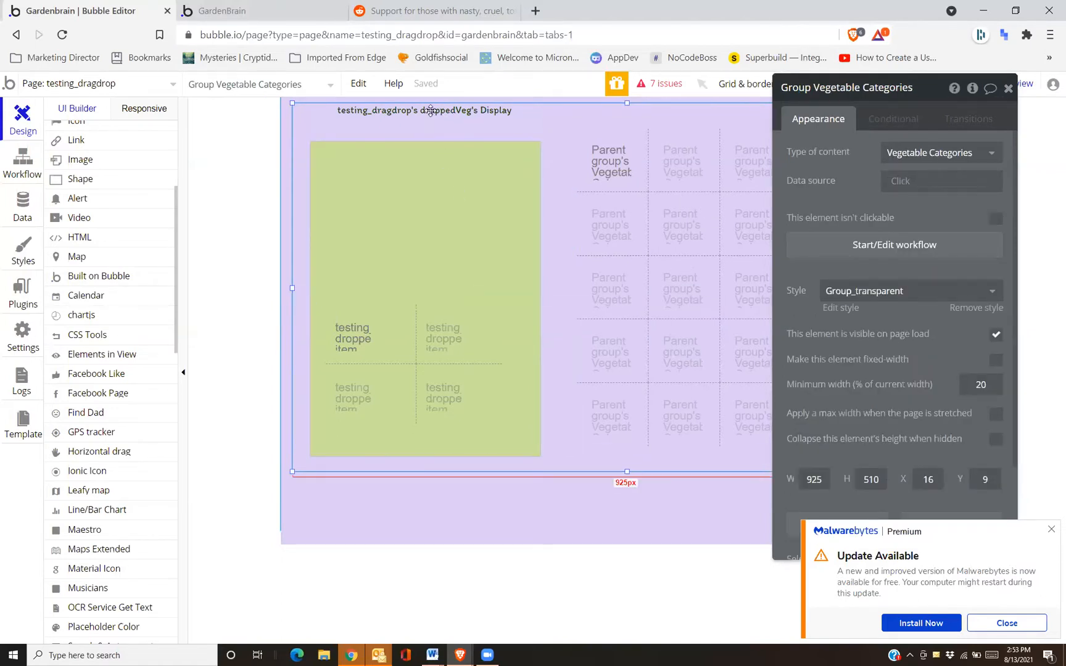
left_click(16, 166)
left_click(87, 157)
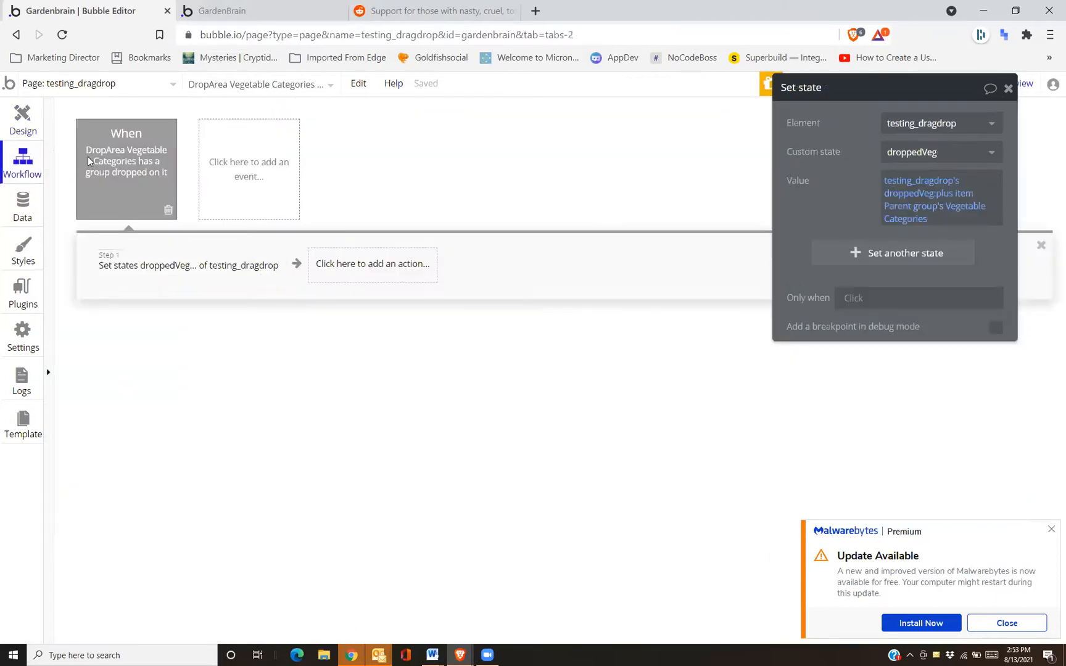
left_click(104, 262)
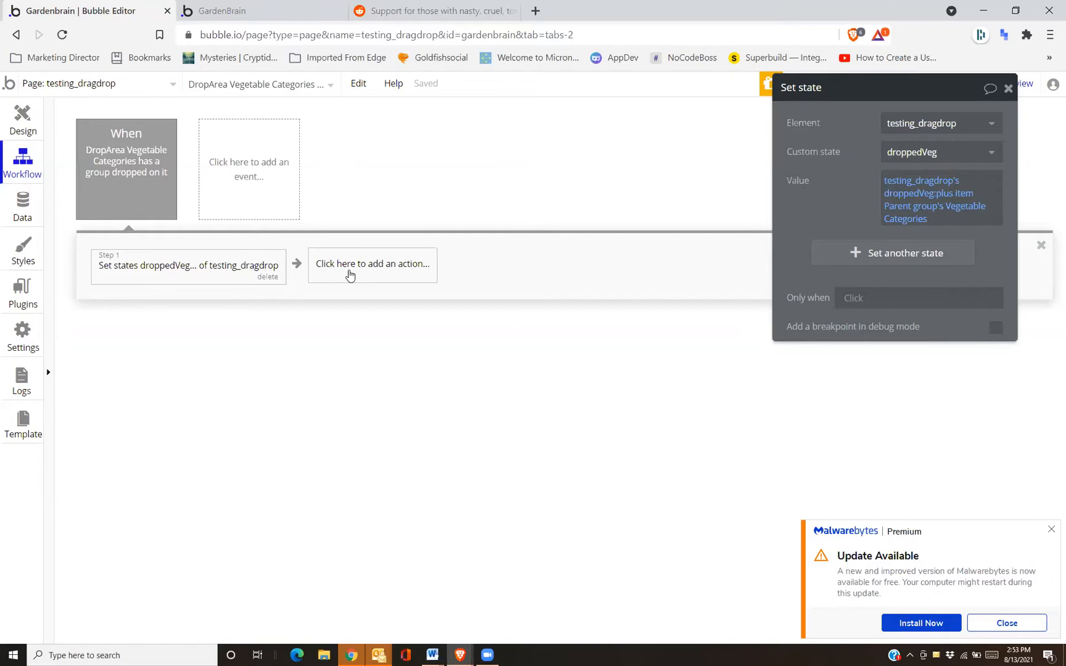
Retest the tomato drop into the green area, then select the drop area's inner repeating group
left_click(14, 134)
left_click(483, 250)
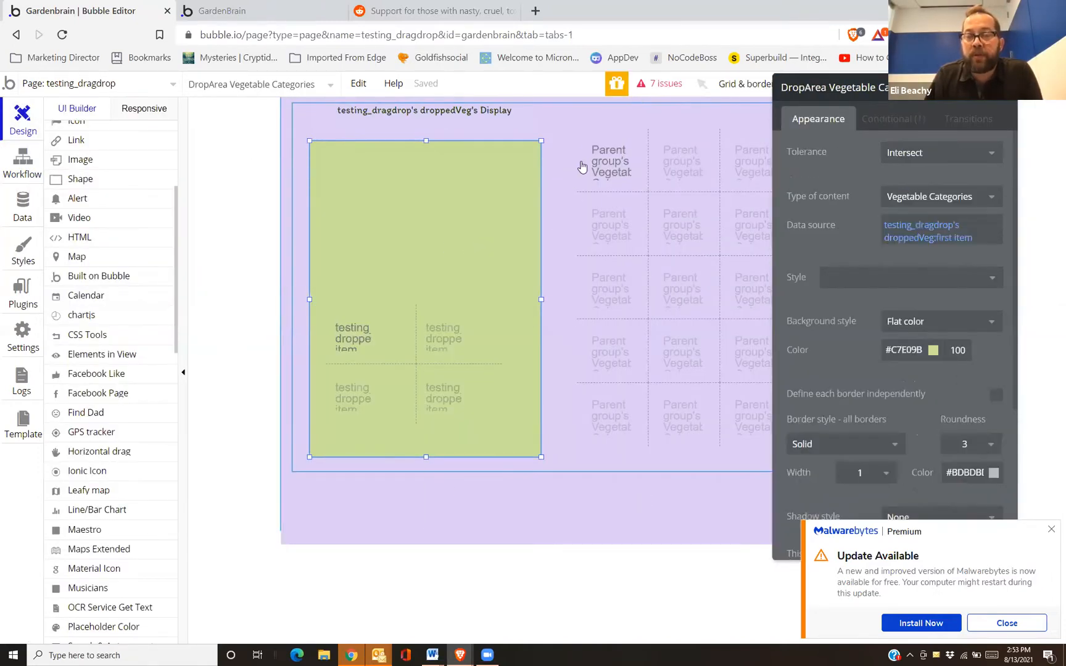
left_click(246, 16)
mouse_move(522, 148)
left_mouse_down()
mouse_move(340, 195)
mouse_move(252, 192)
mouse_move(468, 162)
mouse_move(521, 145)
mouse_move(513, 140)
left_mouse_up()
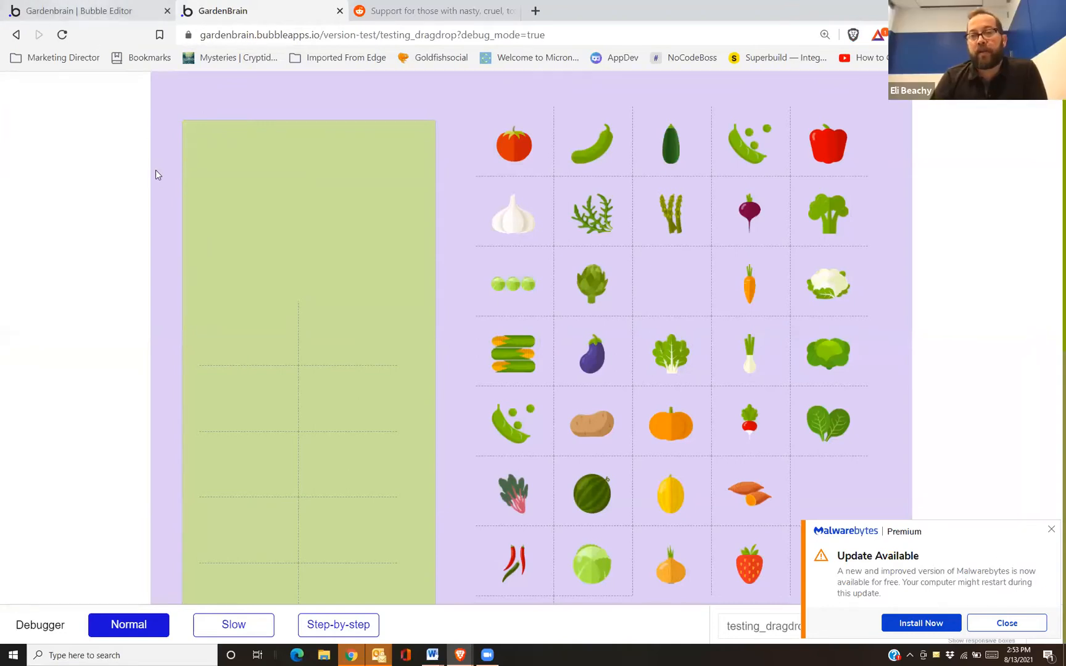
key("ctrl+shift+Tab")
left_click(391, 384)
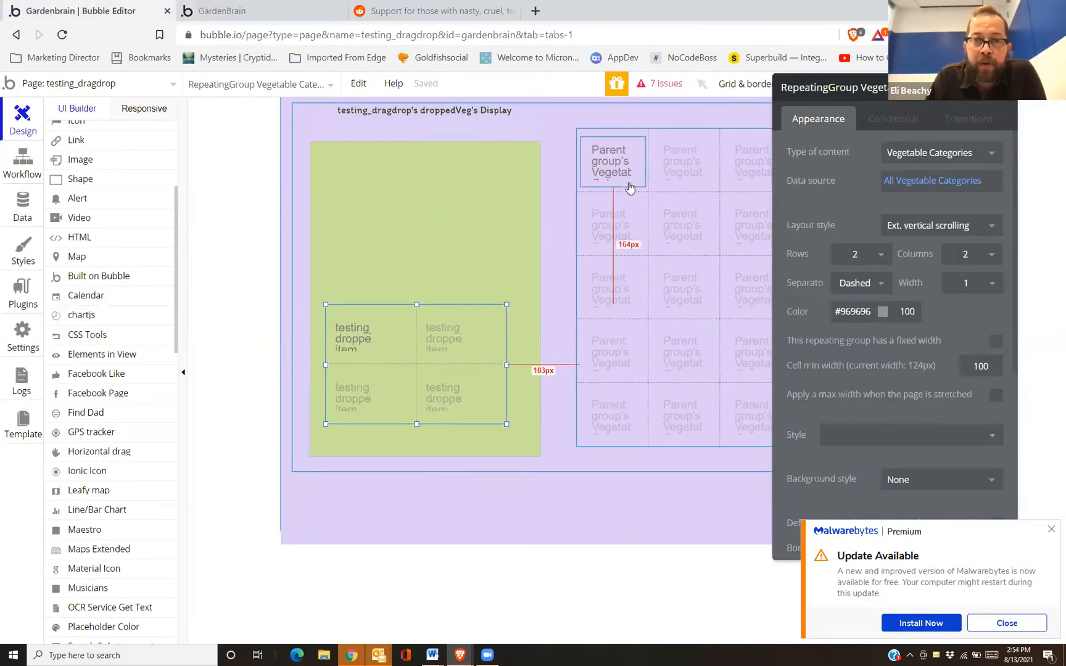
Select the green DropArea Vegetable Categories group to show its properties
left_click(538, 226)
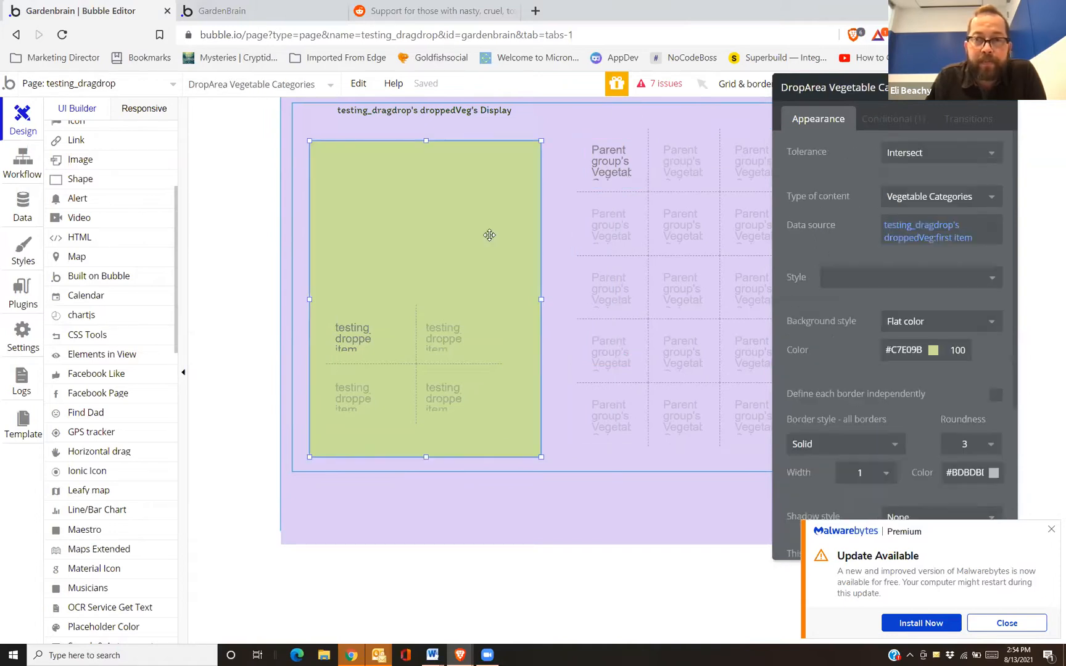
left_click(610, 176)
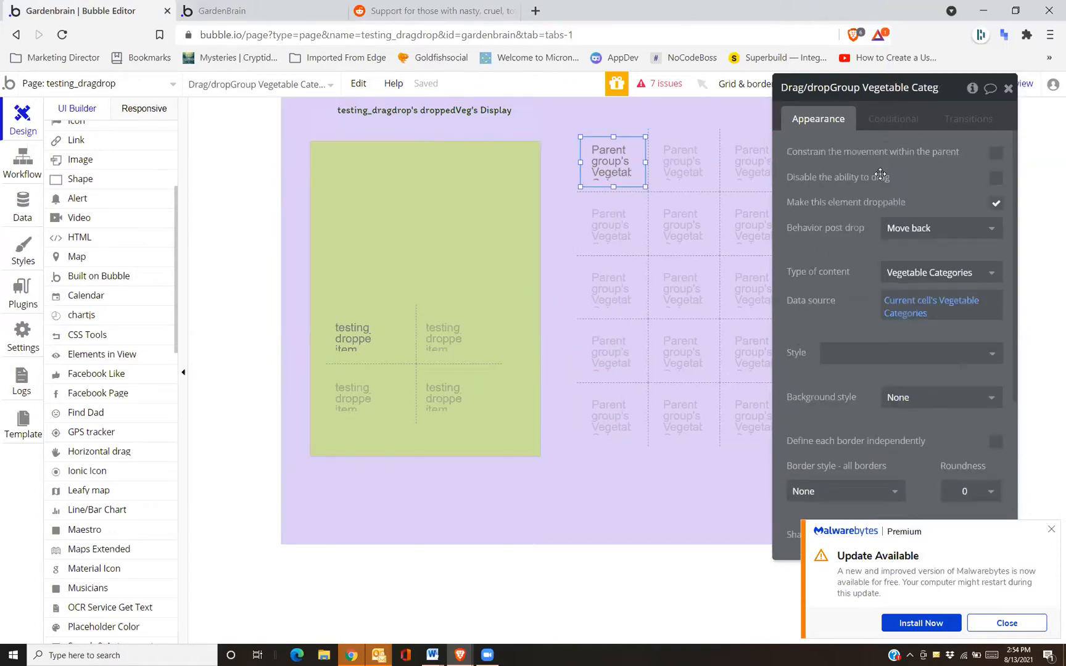
left_click(446, 251)
left_click(516, 247)
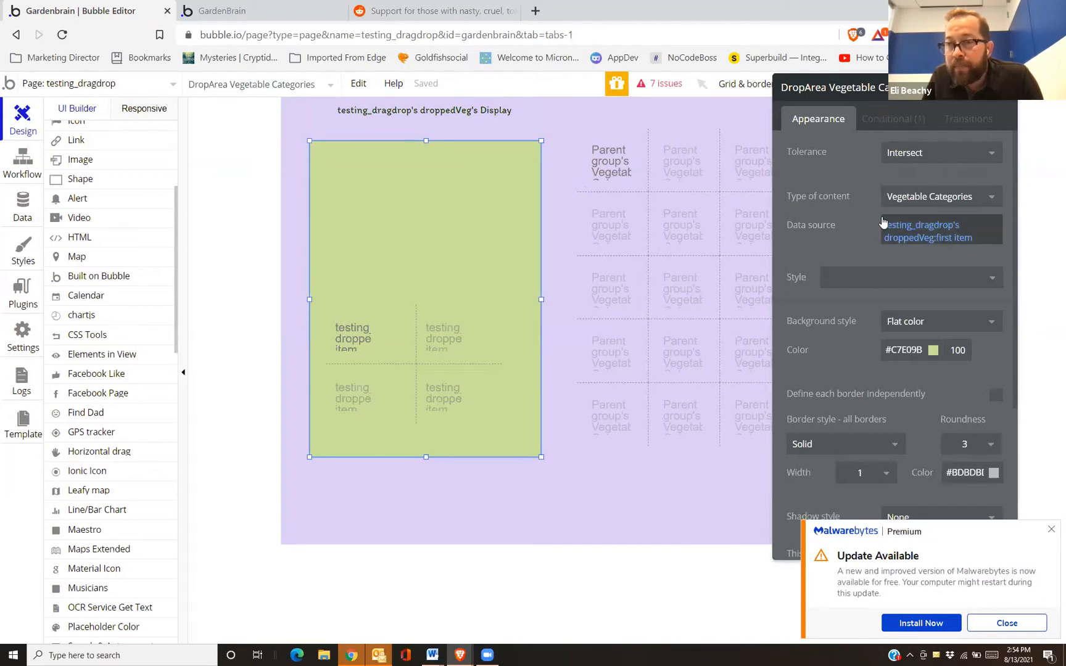
Clear the DropArea's data source expression and bring up its vegetable drop event
mouse_move(892, 230)
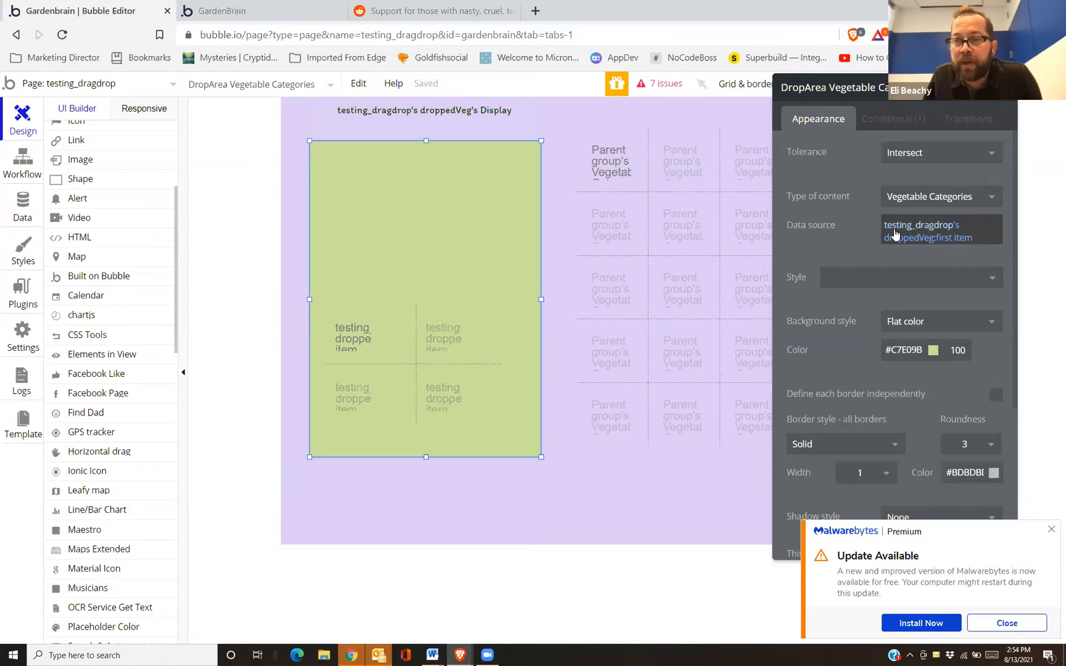
right_click(925, 232)
left_click(967, 230)
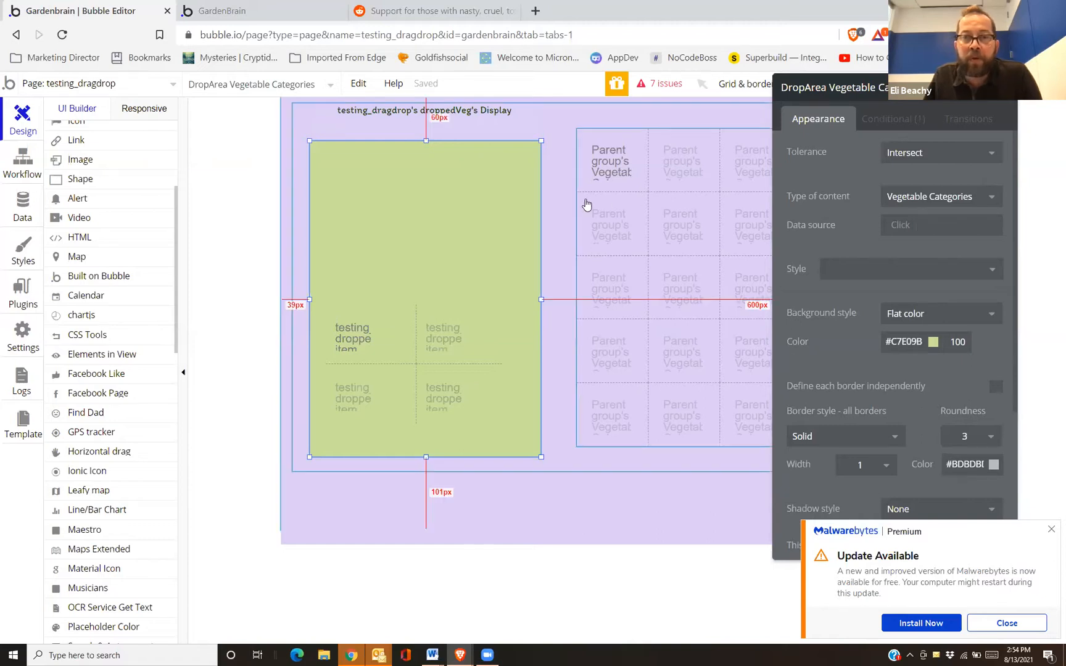
left_click(2, 176)
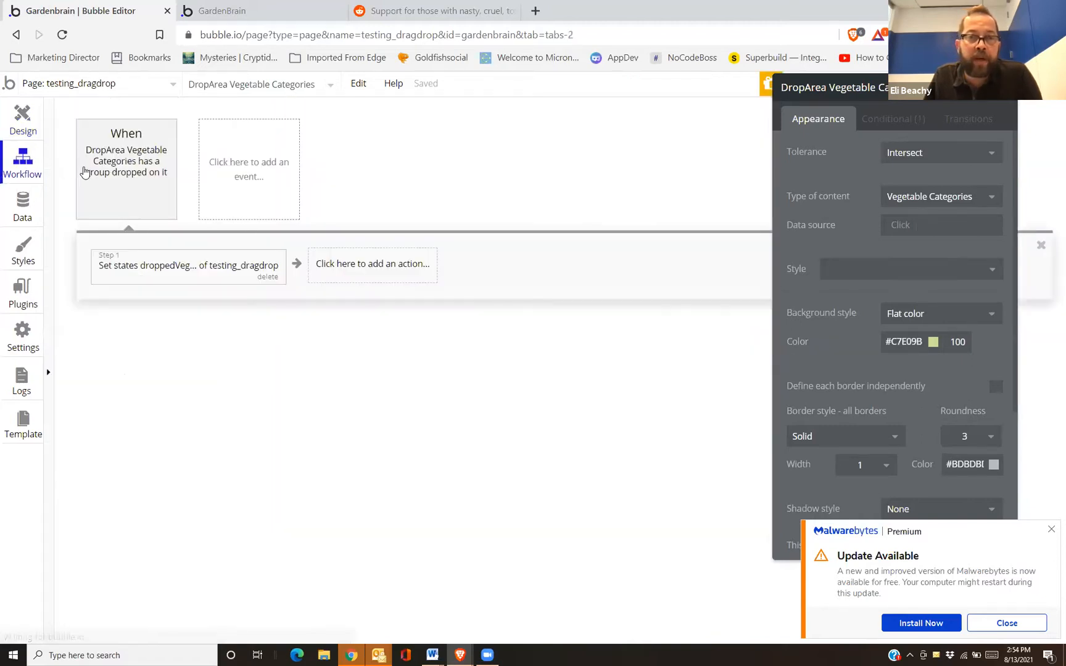
left_click(83, 167)
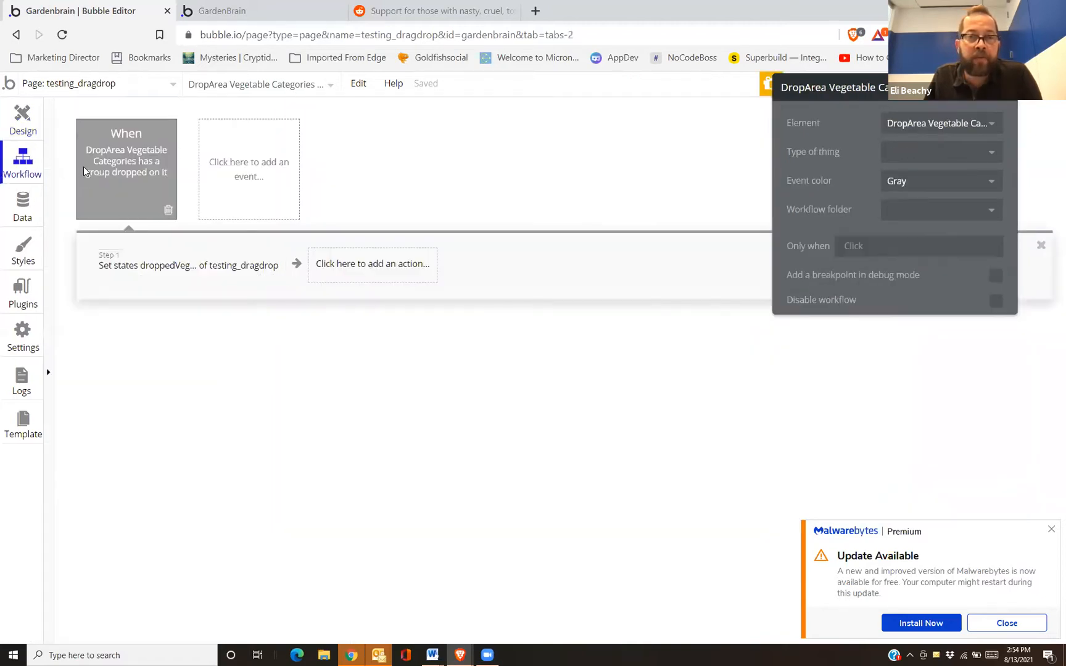
Open the Set state step and browse the value options, closing them unchanged
left_click(131, 265)
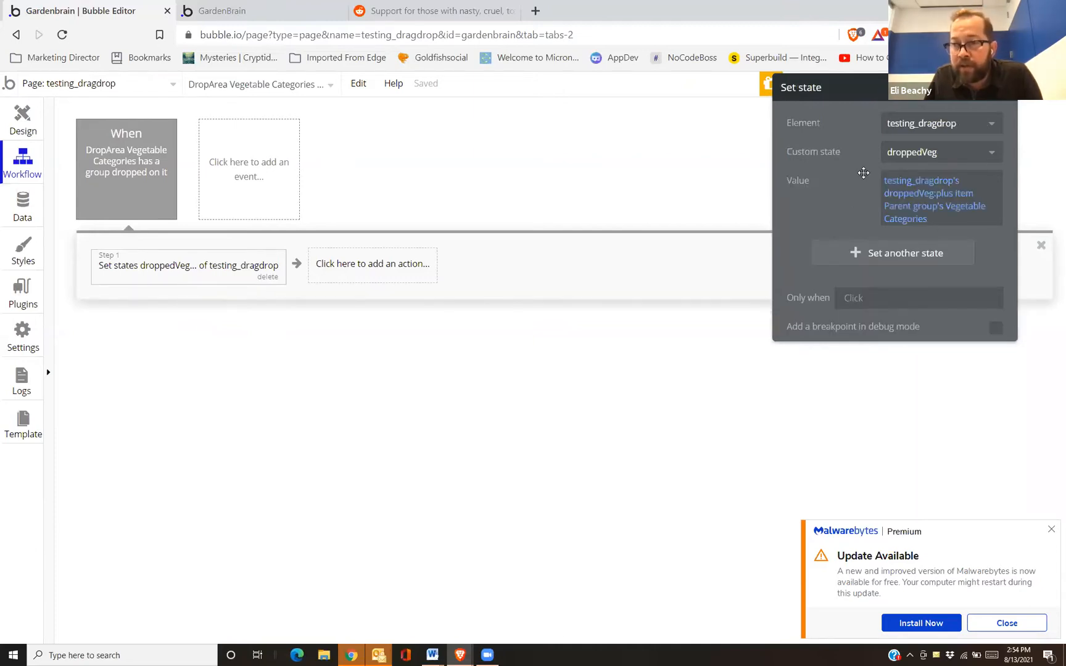
left_click(940, 223)
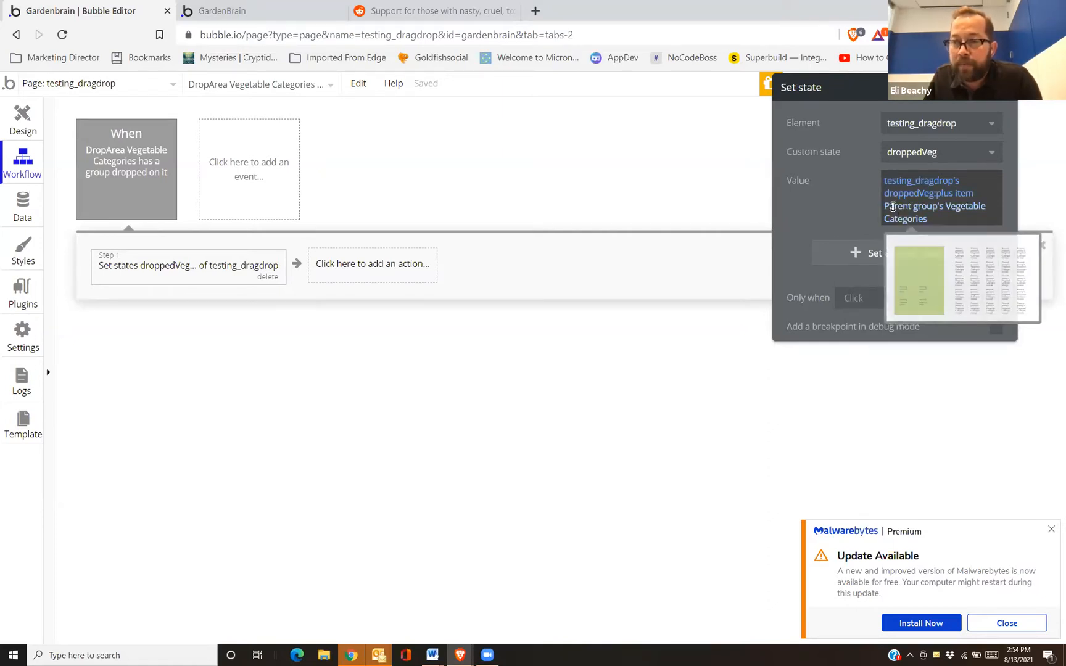
scroll(1009, 374, "down", 15)
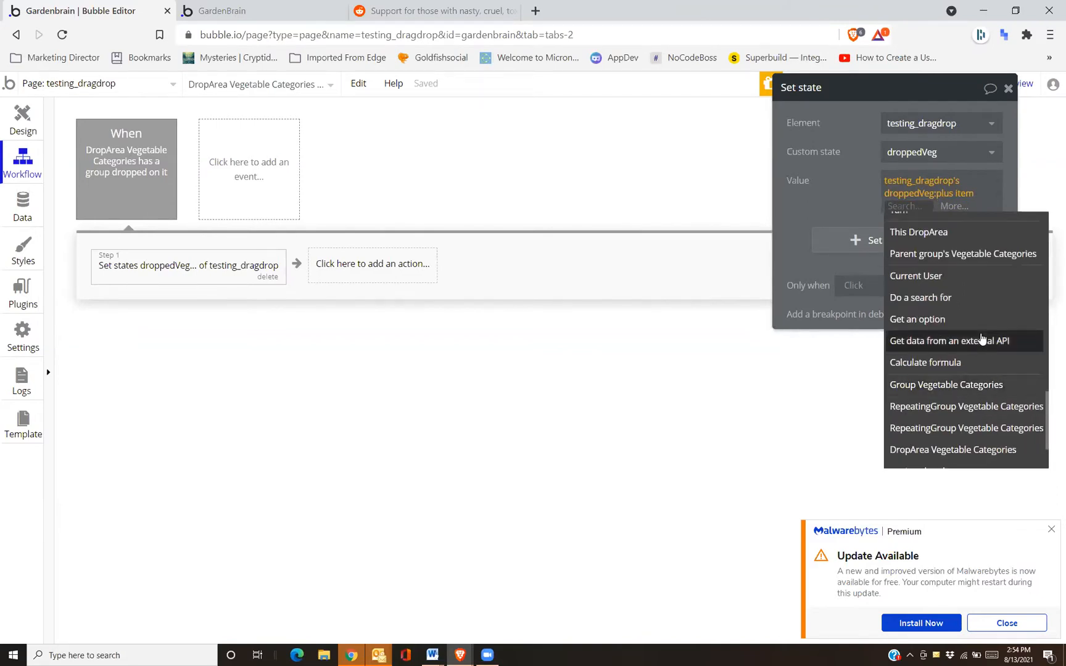
scroll(982, 339, "down", 2)
type("cu")
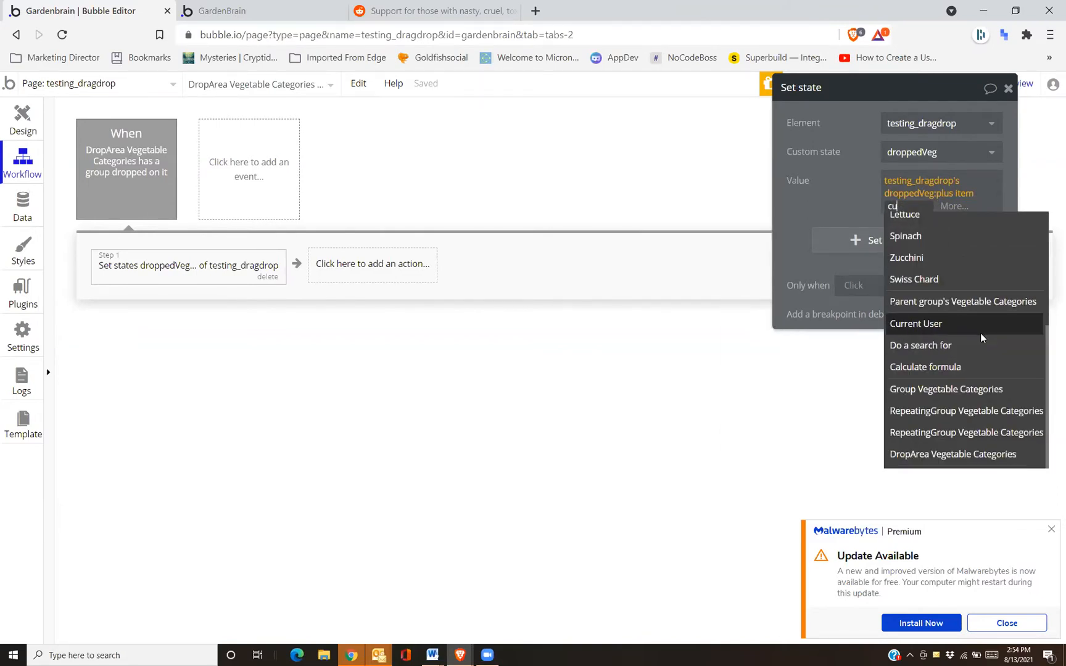
type("r")
key("BackSpace")
key("BackSpace")
key("BackSpace")
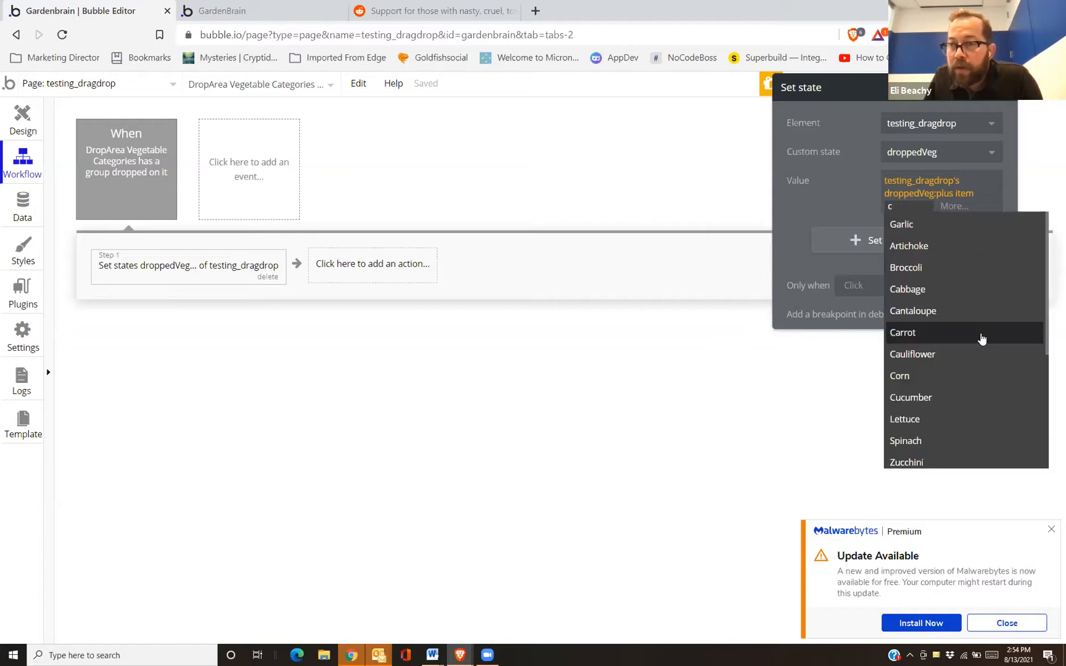
left_click(860, 202)
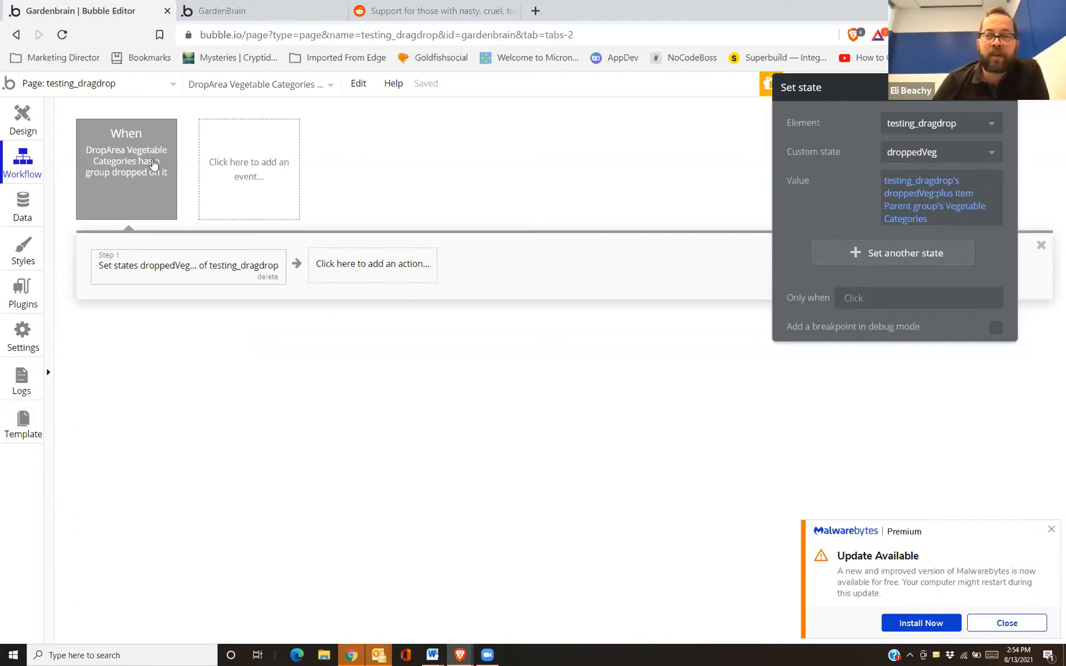
Replace Parent group's Vegetable Categories in the value with This DropArea's Vegetable Categories
left_click(29, 116)
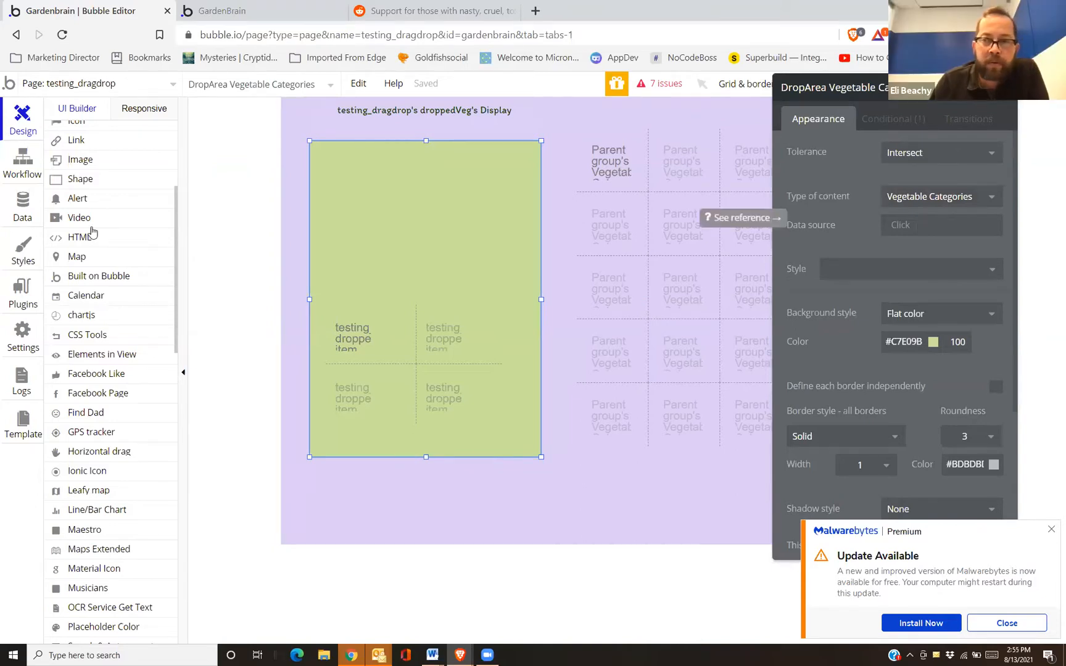
left_click(24, 166)
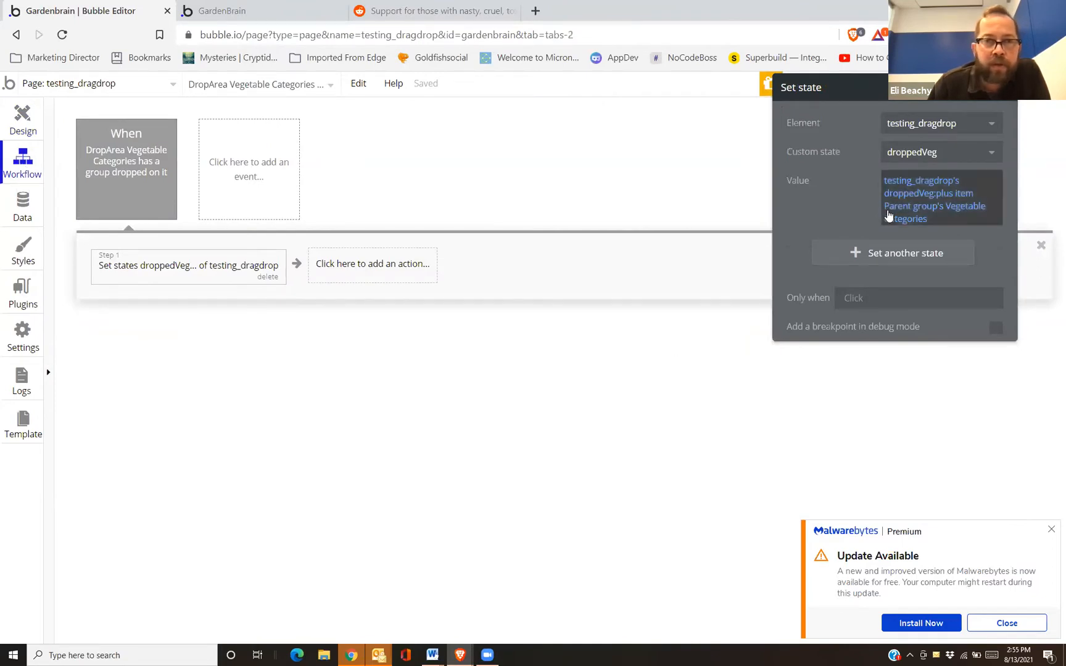
mouse_move(890, 216)
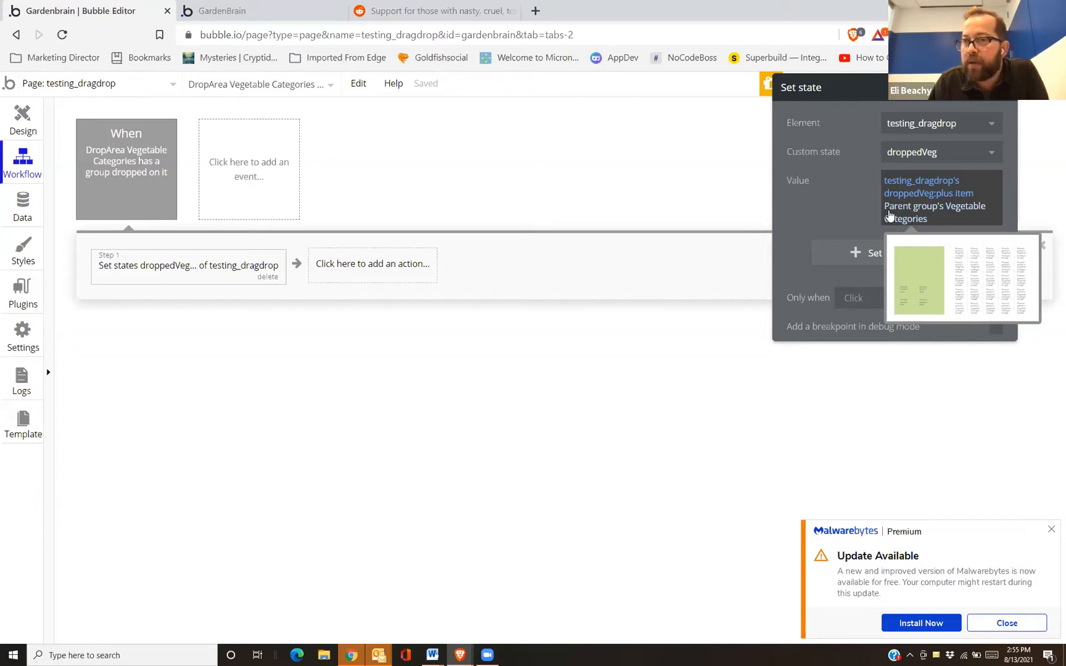
left_click(890, 214)
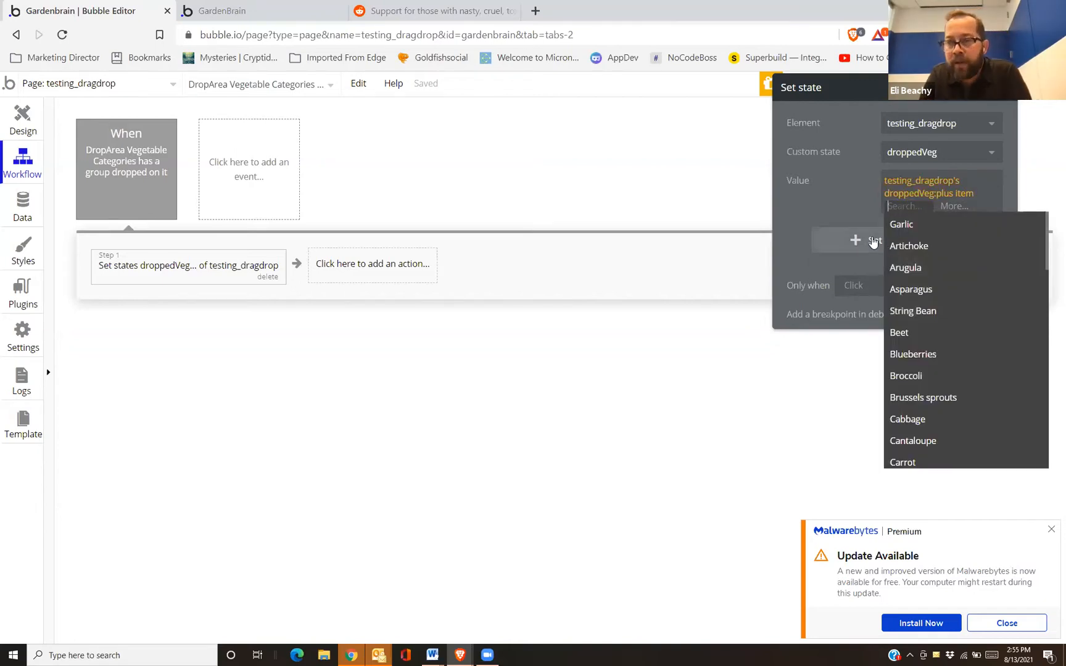
type("thi")
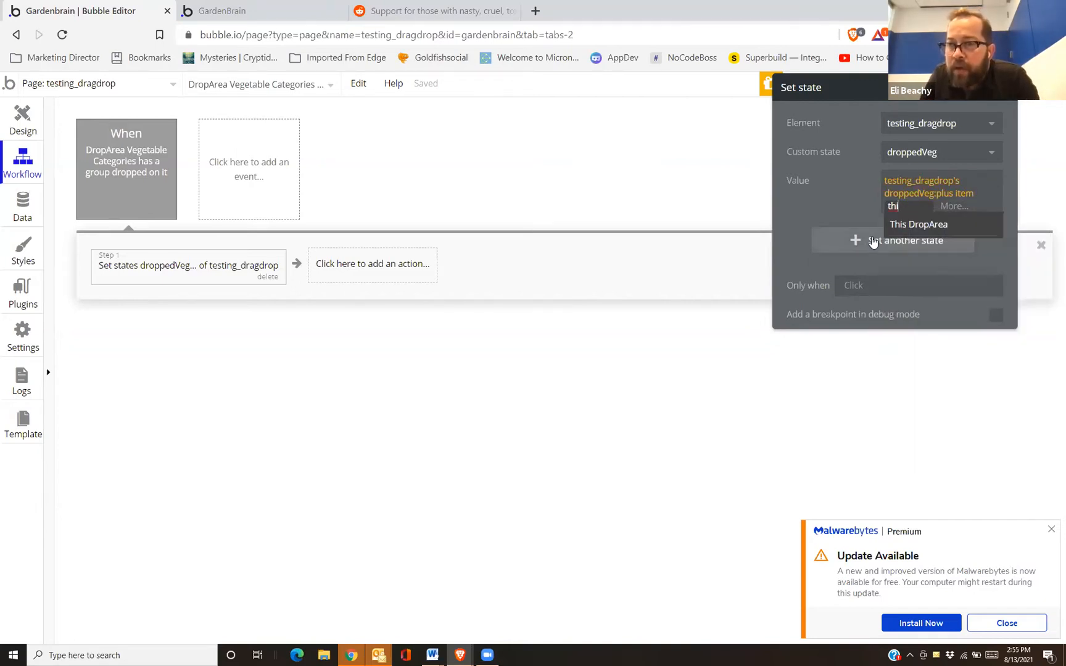
left_click(907, 226)
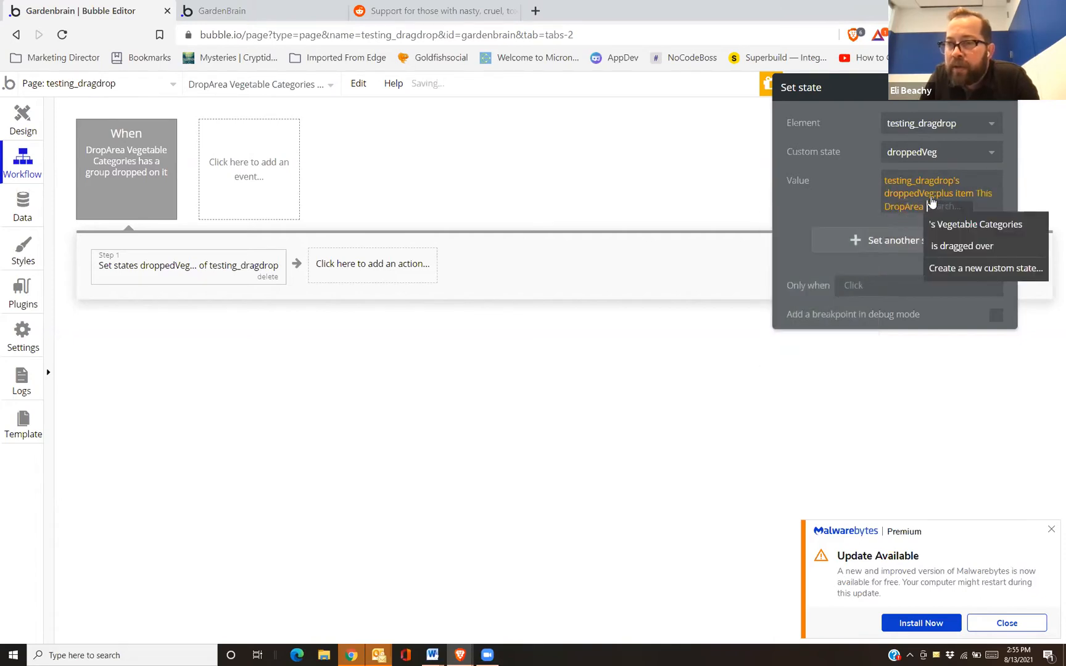
left_click(951, 225)
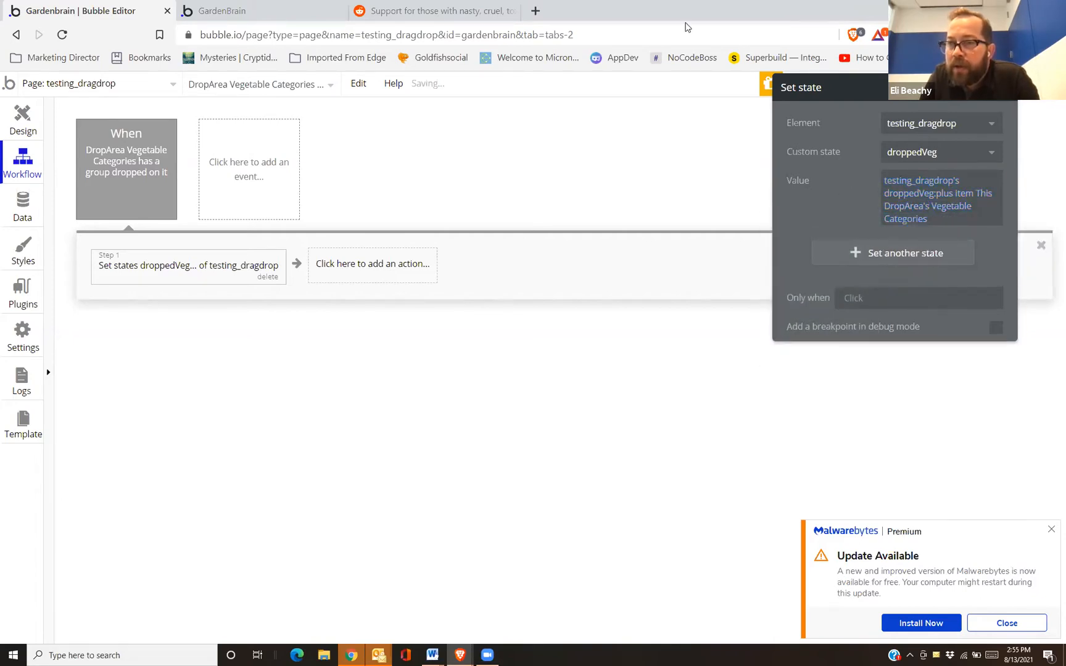
left_click(236, 11)
left_click(223, 91)
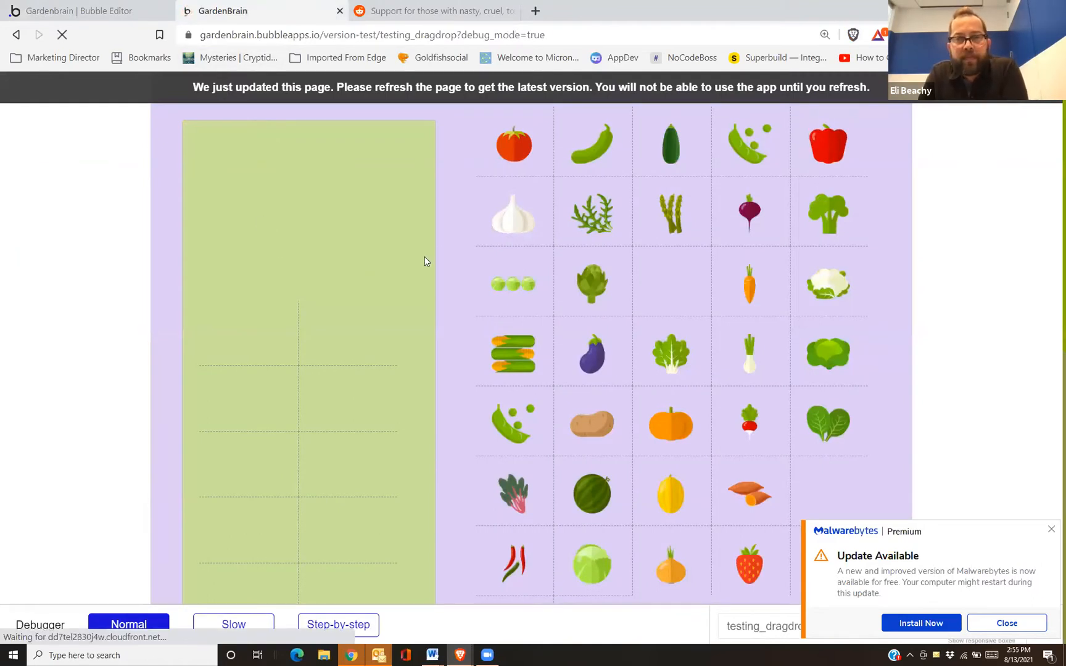
left_click_drag(517, 158, 238, 164)
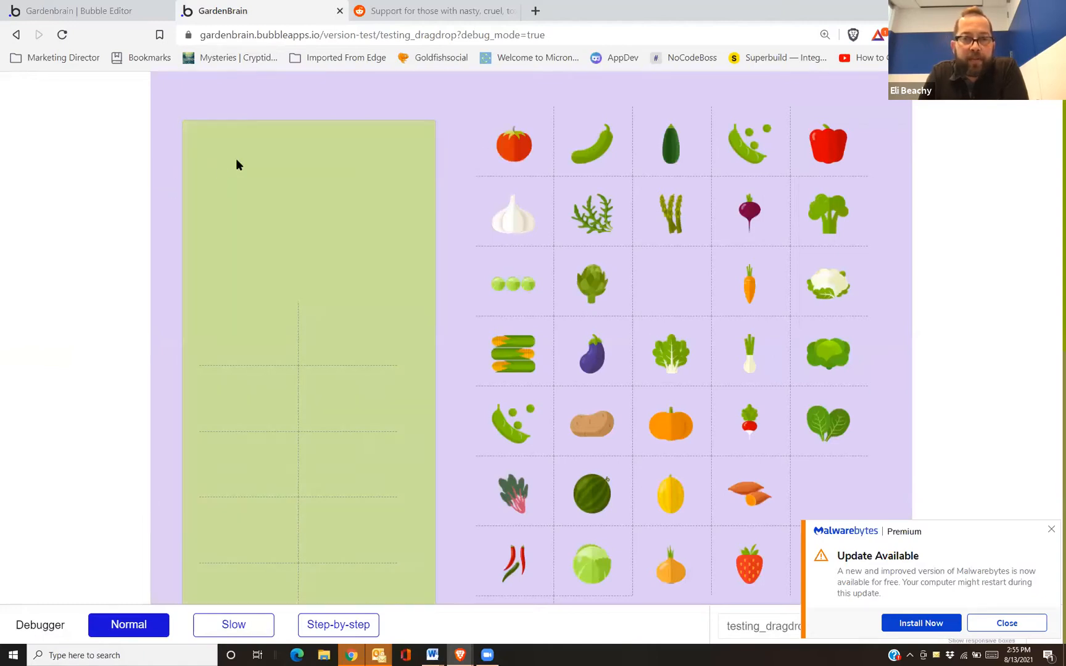
left_click_drag(503, 136, 247, 204)
left_click_drag(497, 288, 307, 287)
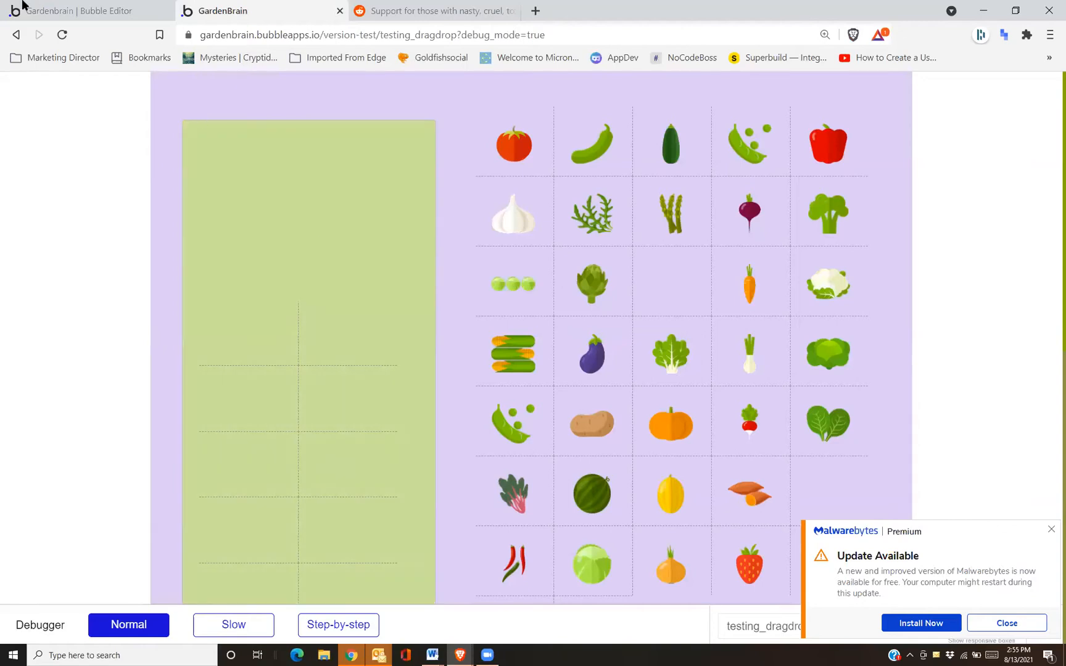
left_click(60, 6)
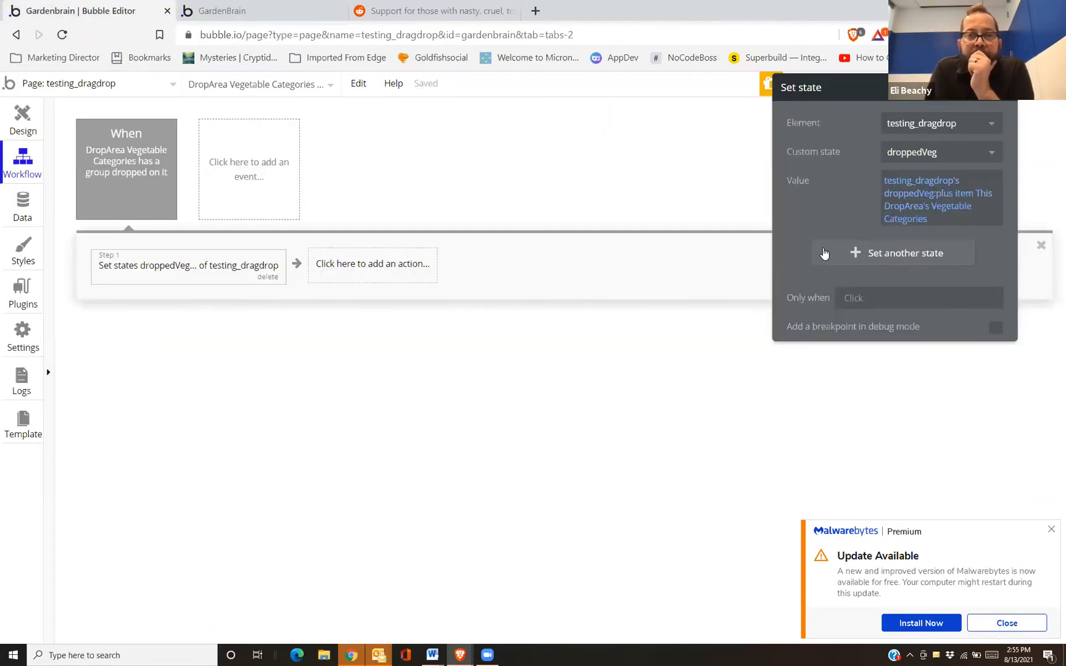
left_click(903, 208)
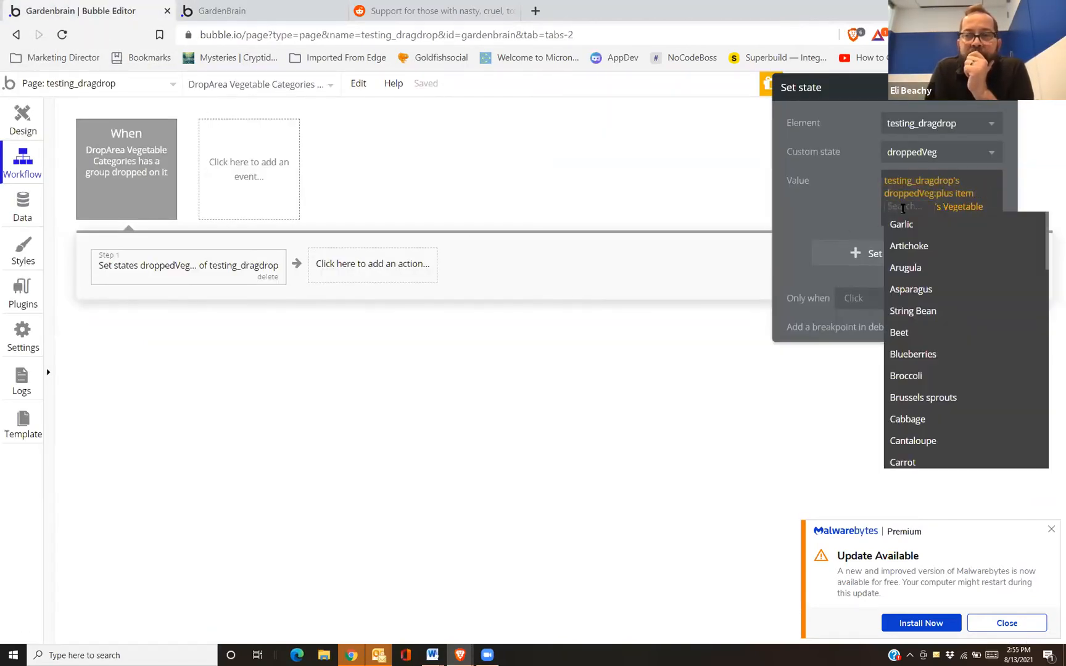
type("cur")
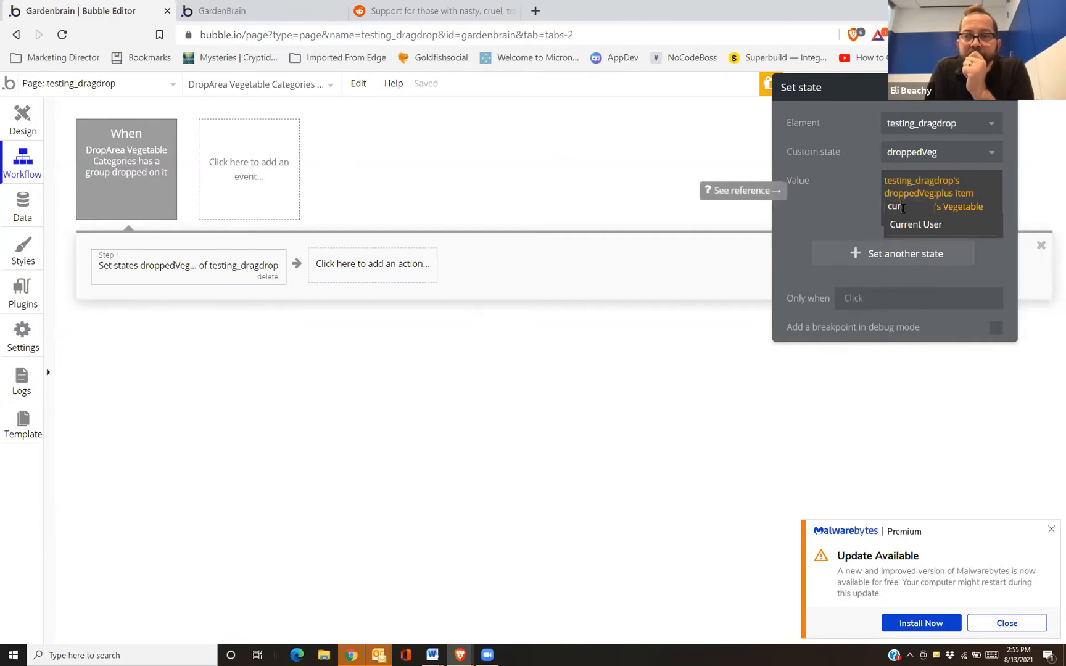
key("BackSpace")
key("BackSpace")
key("BackSpace")
left_click(884, 207)
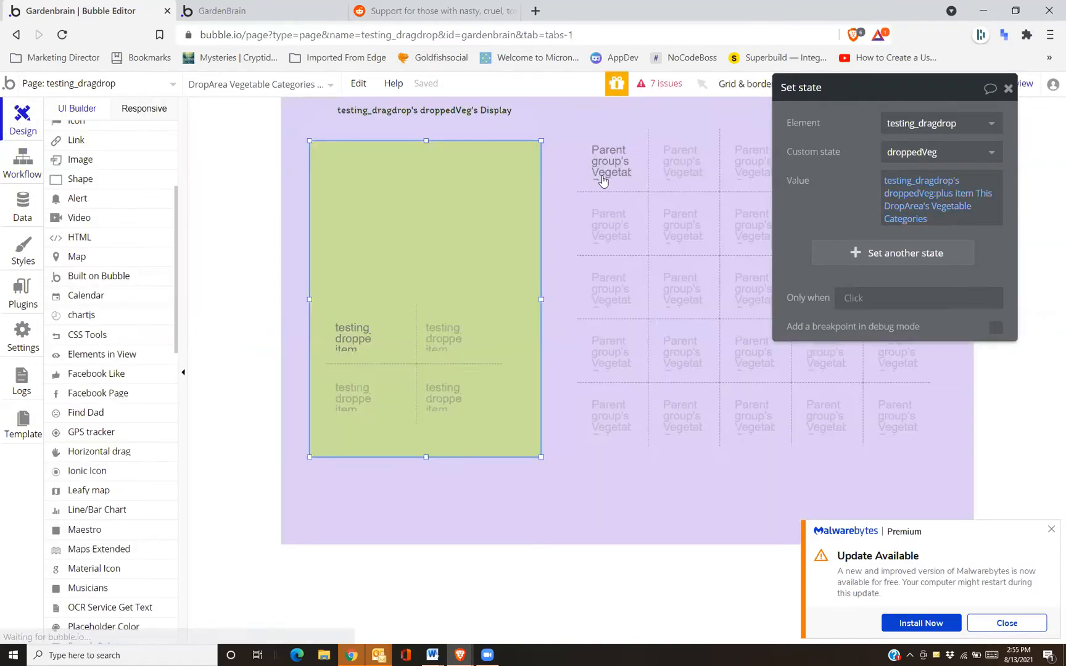
left_click(605, 174)
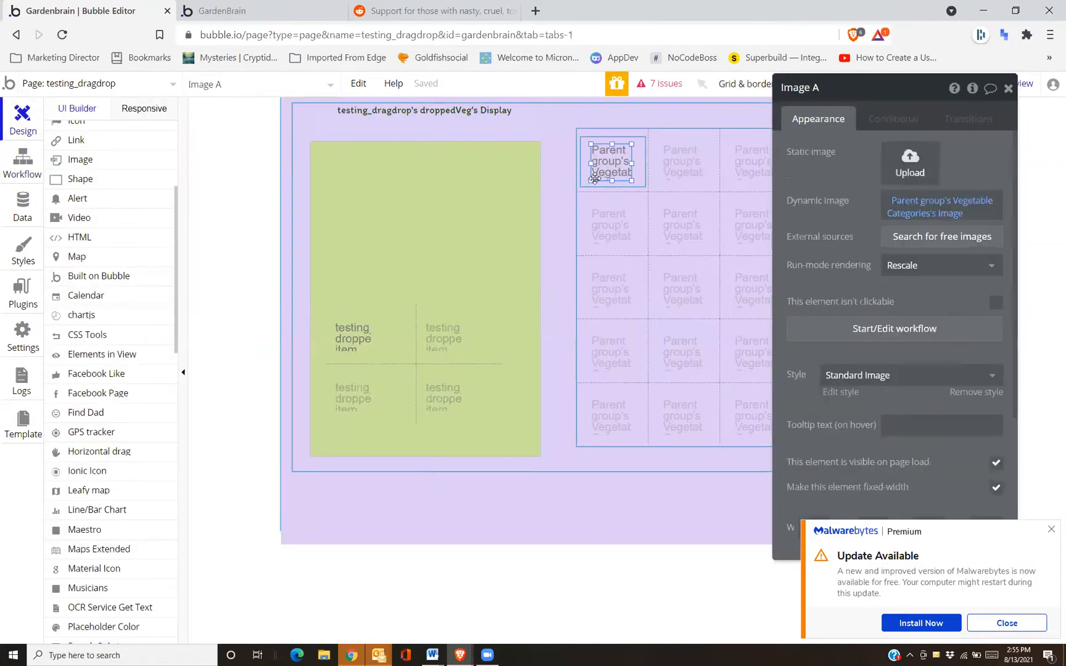
left_click(587, 180)
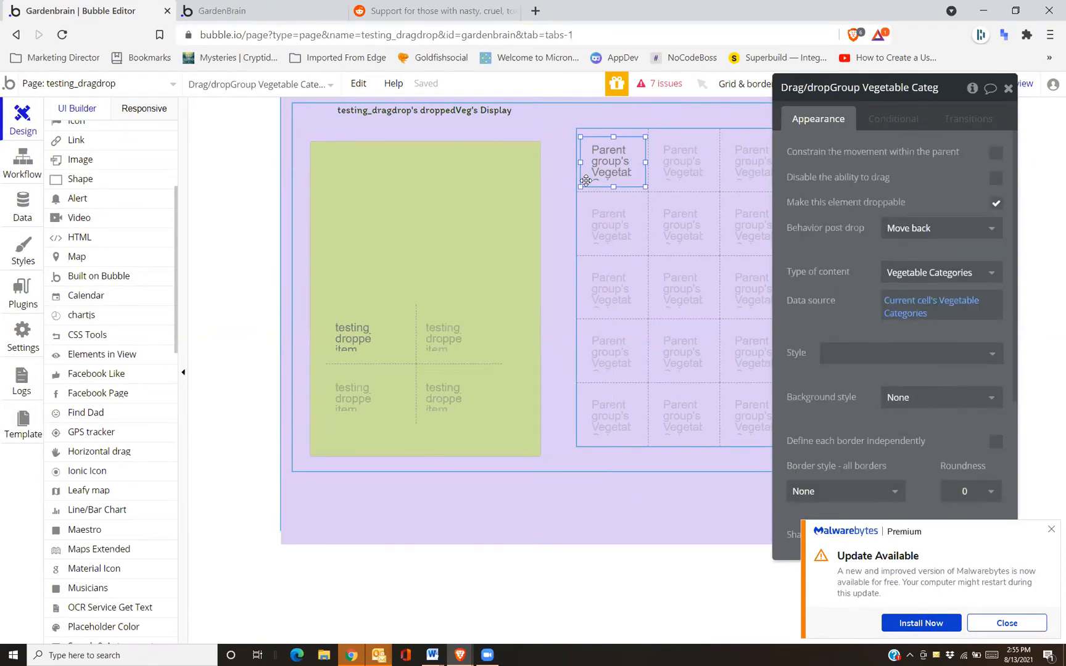
left_click(631, 130)
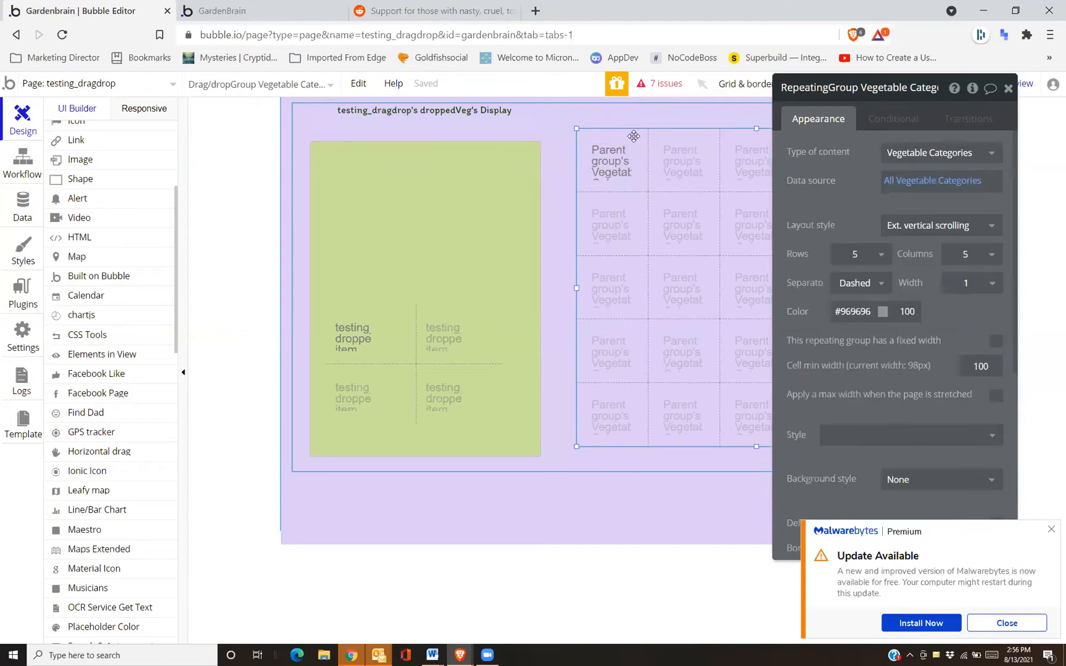
left_click(599, 171)
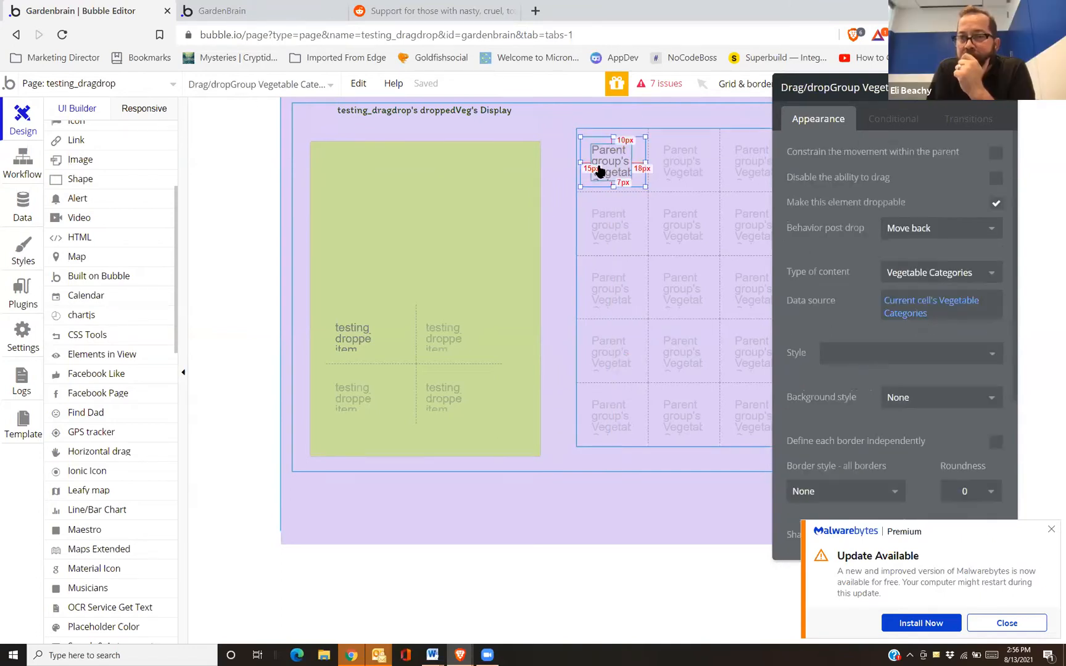
left_click(600, 171)
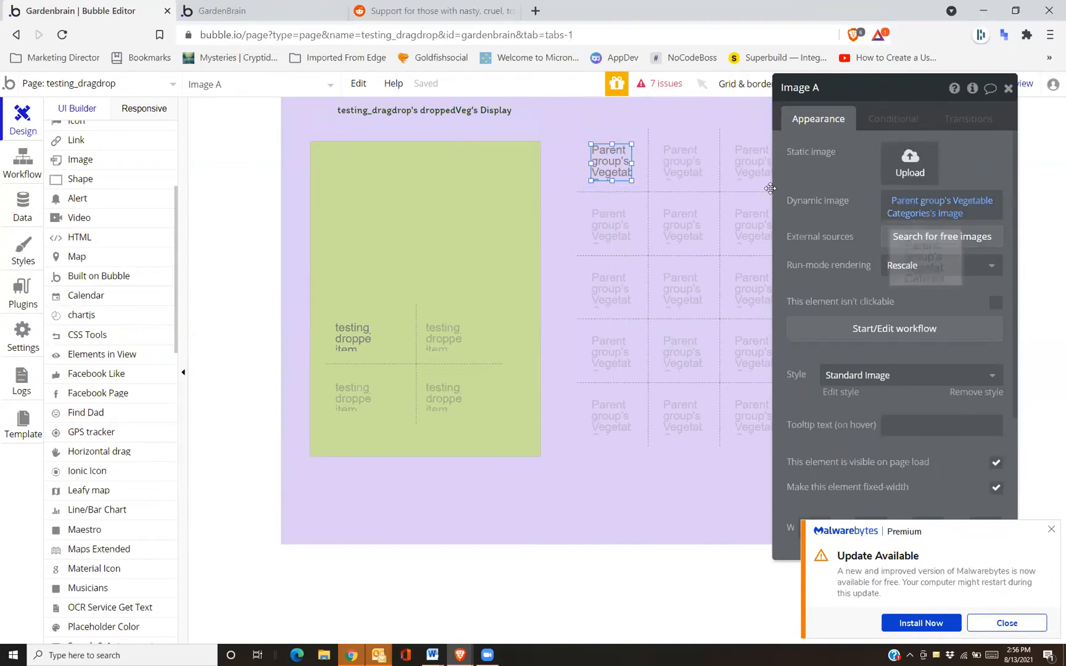
left_click(643, 178)
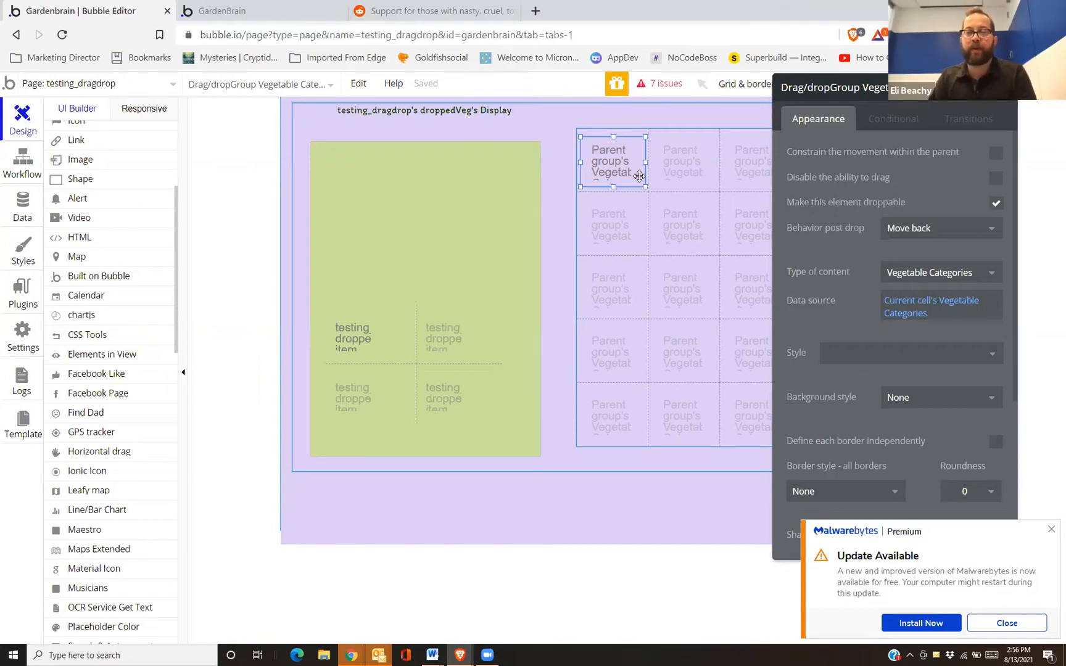
left_click(624, 165)
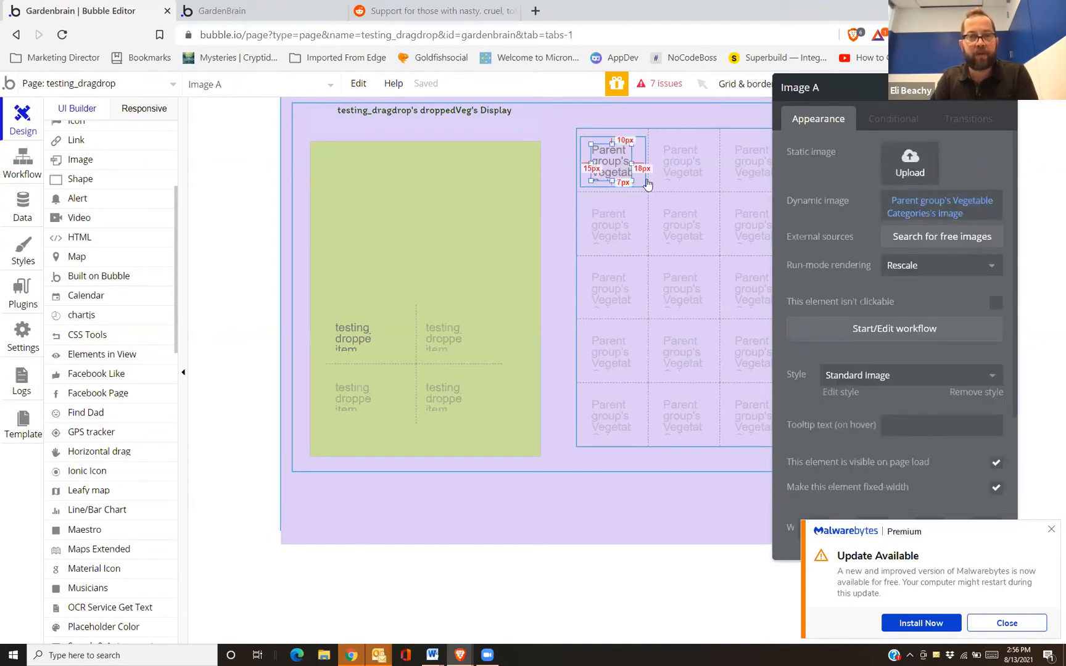
left_click(16, 163)
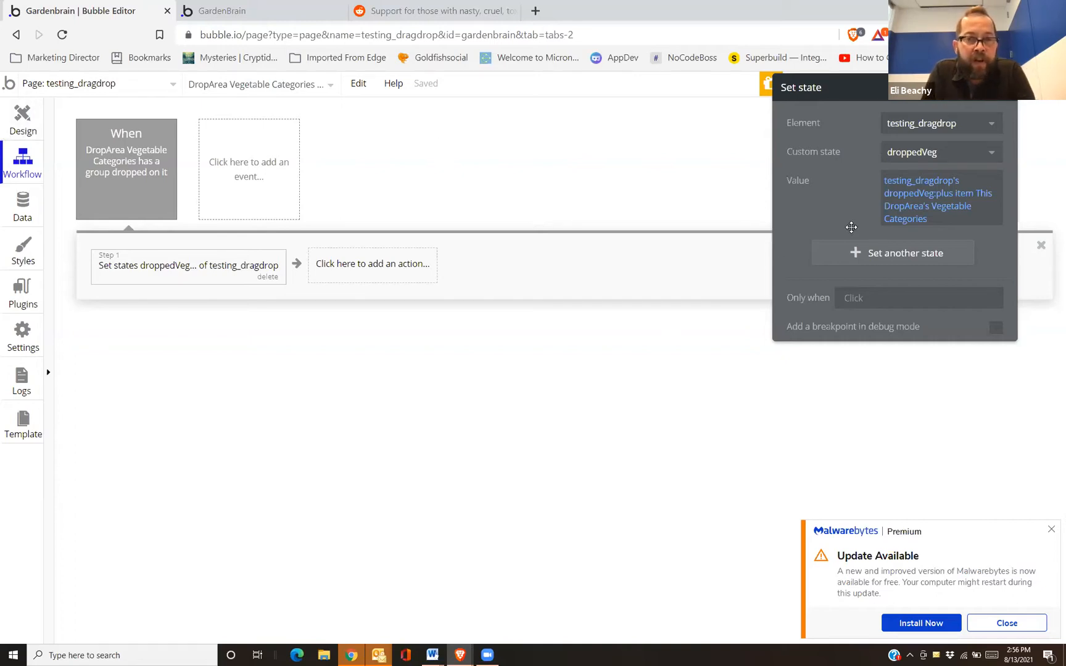
Cancel inserting an action before the Set state step and return to Design
right_click(195, 269)
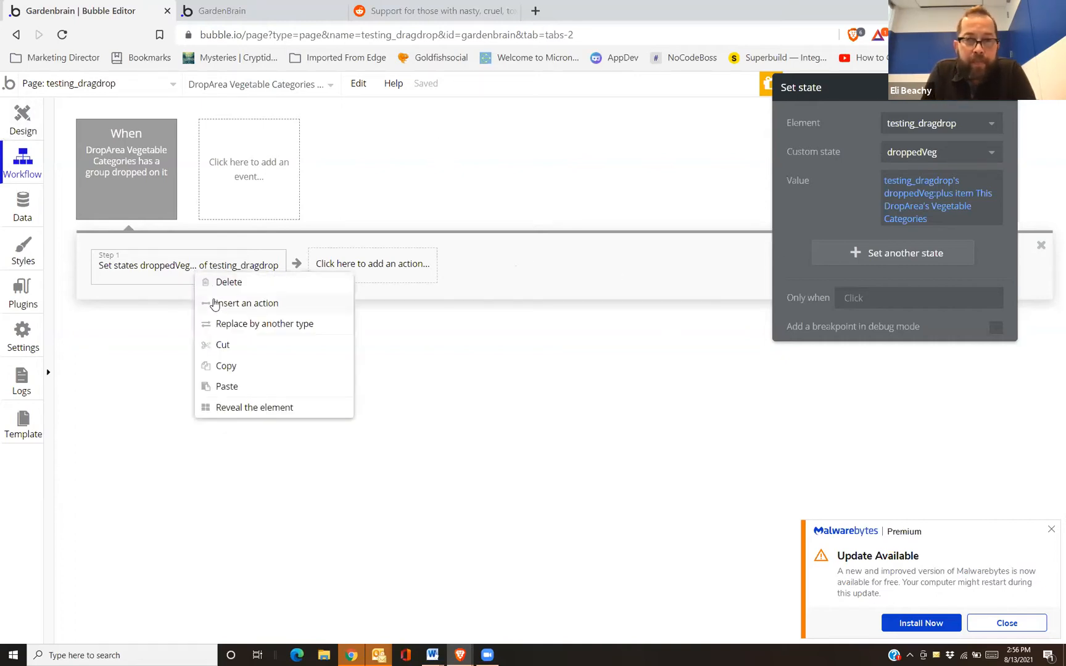
left_click(213, 303)
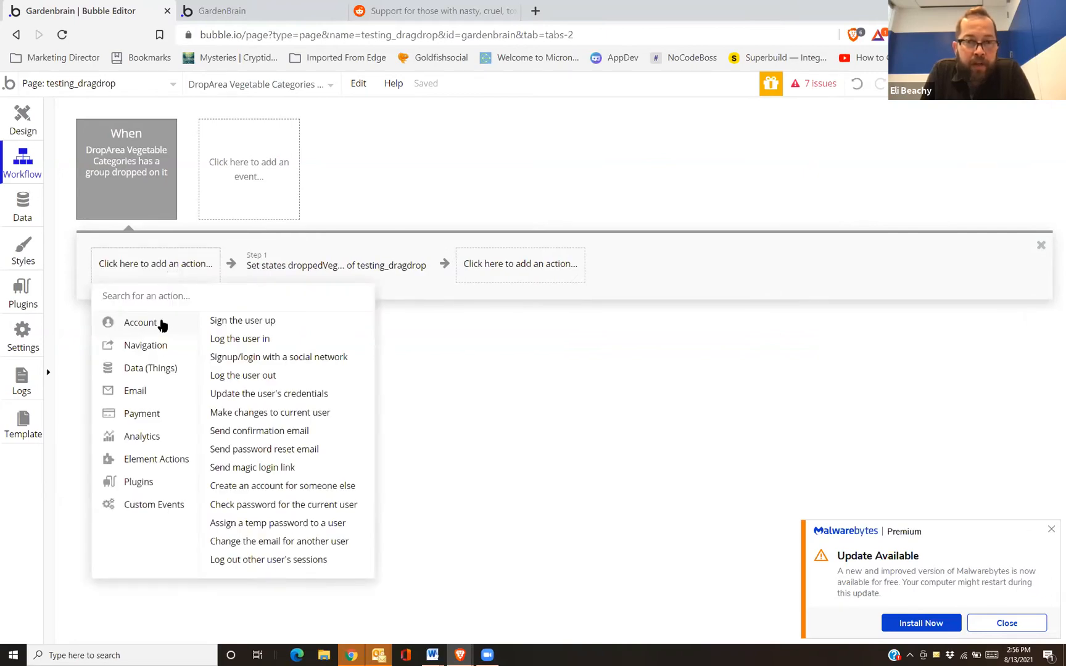
mouse_move(170, 369)
mouse_move(265, 343)
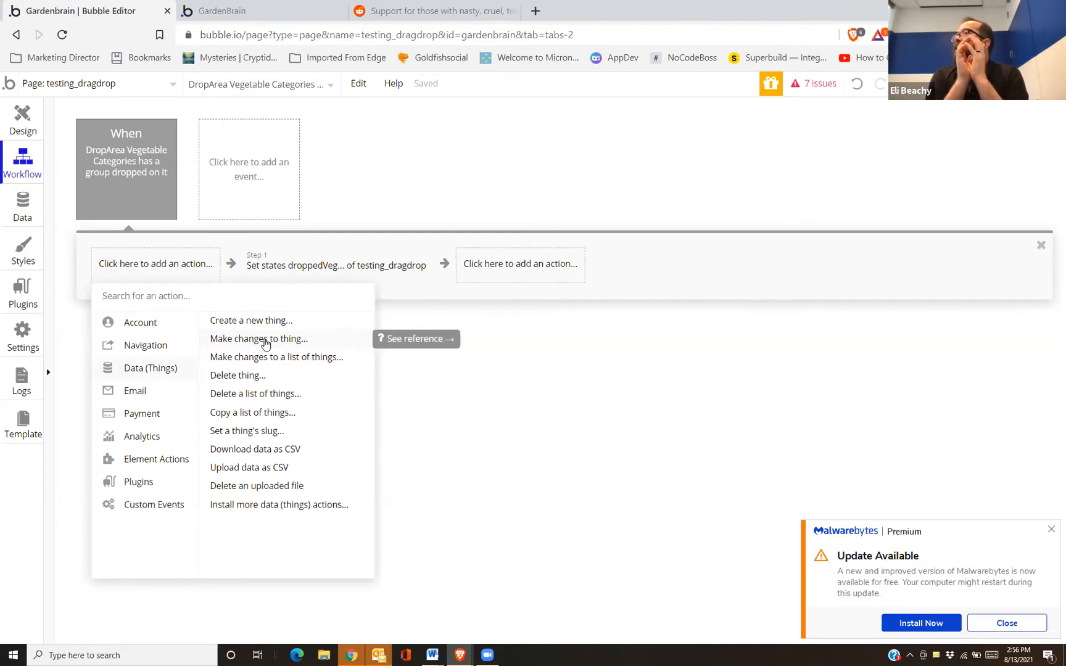
left_click(79, 393)
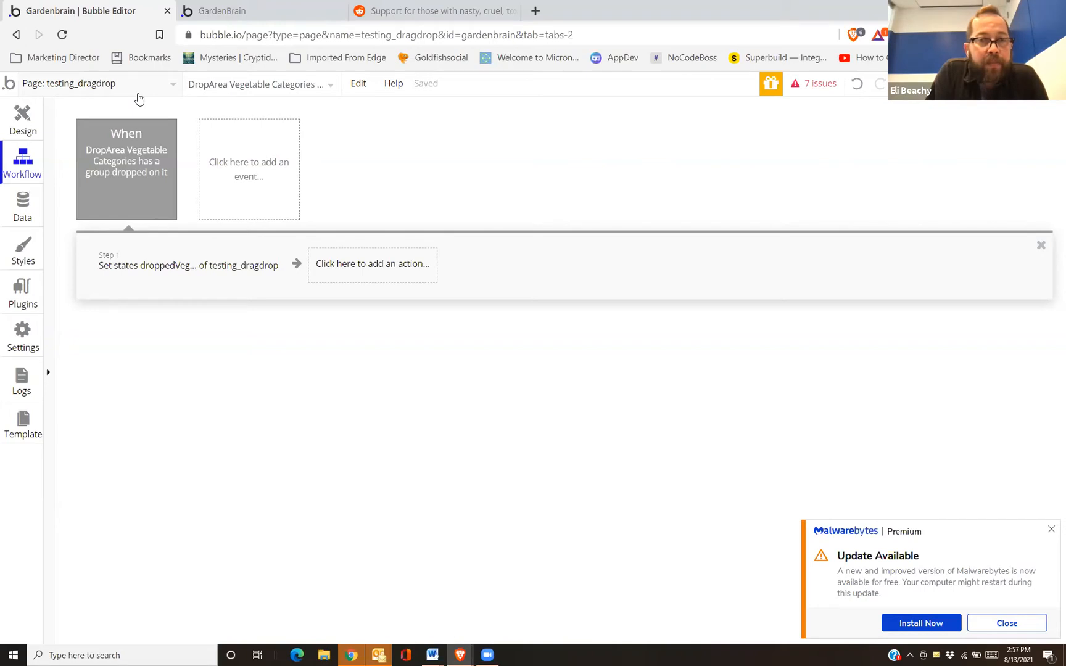
left_click(23, 119)
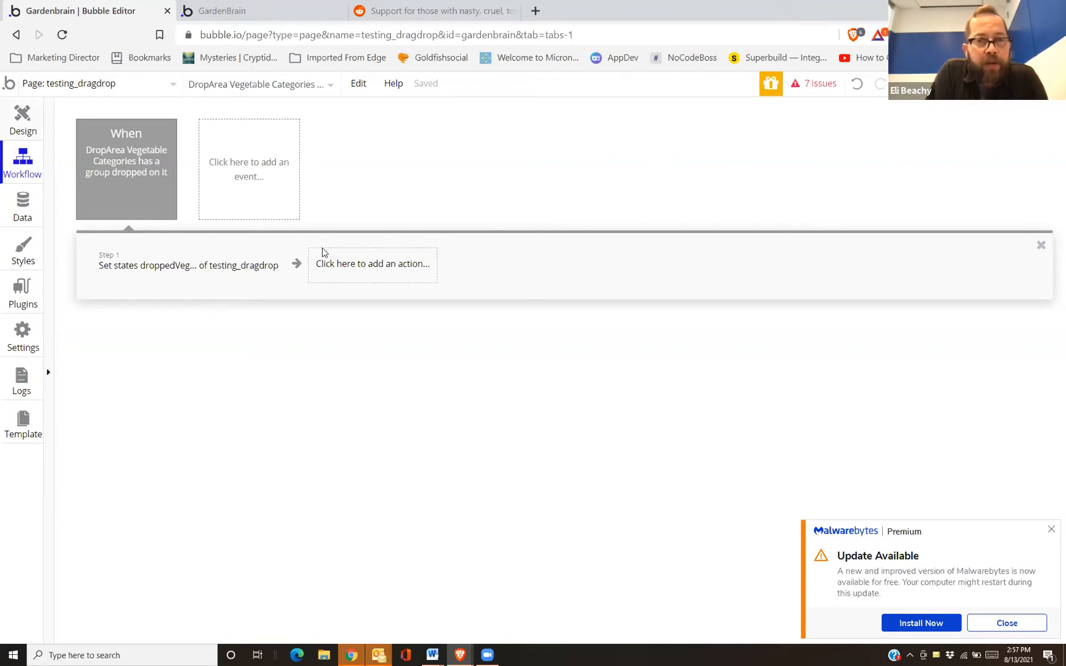
Confirm in the page's Element inspector that droppedVeg is a Vegetable Categories list
left_click(285, 236)
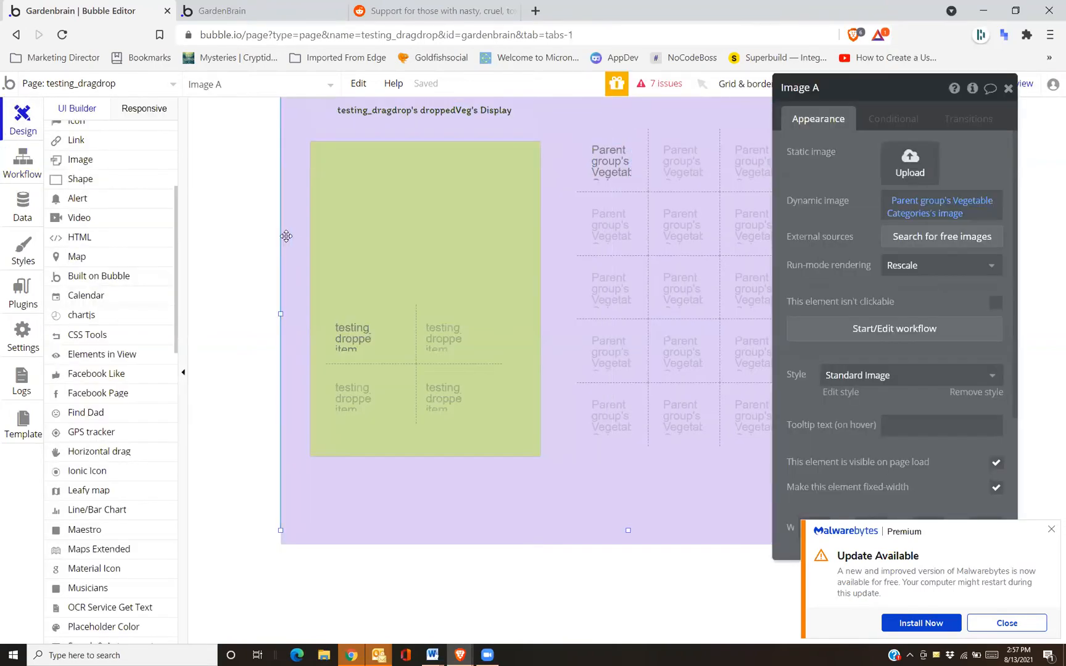
left_click(972, 89)
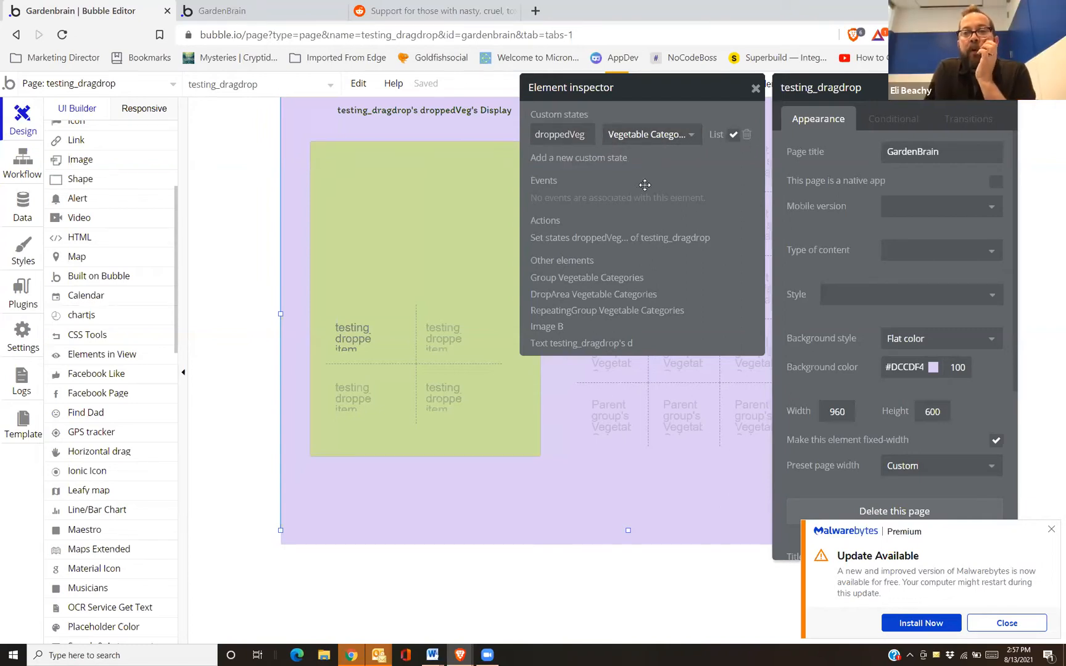
left_click(691, 142)
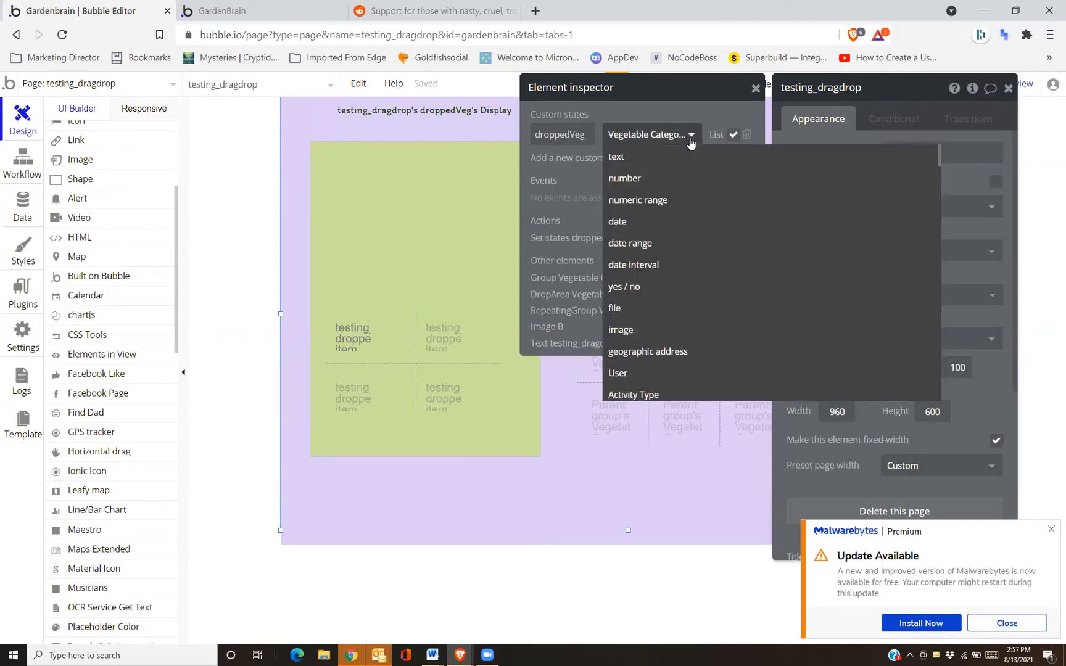
left_click(573, 178)
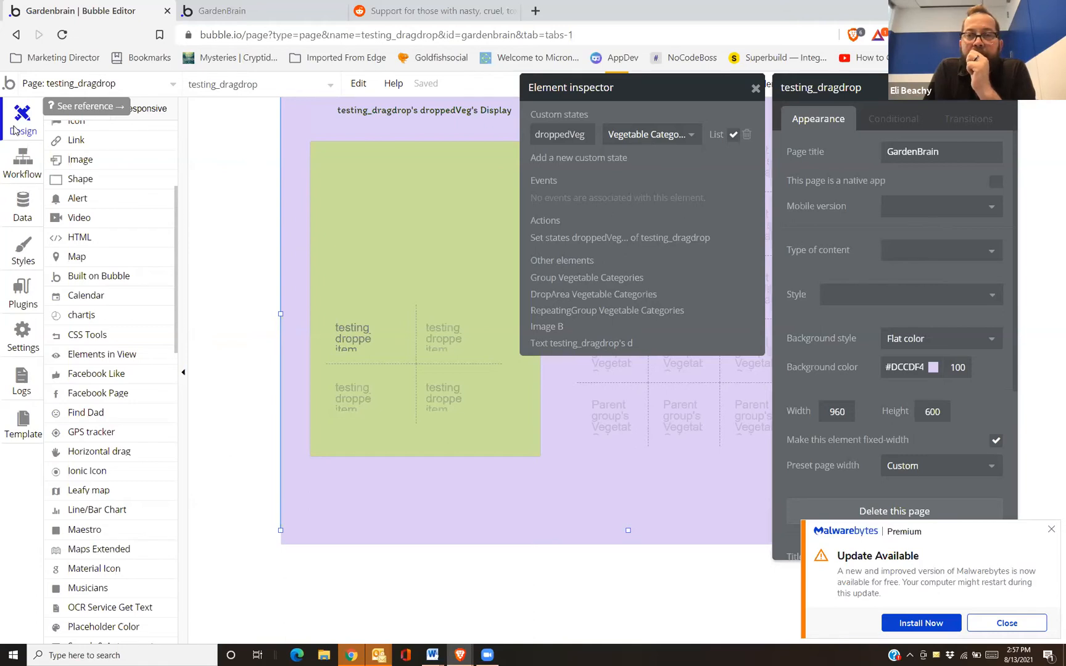
left_click(18, 157)
Draw a small new Drop Area beside the green drop area
left_click(23, 121)
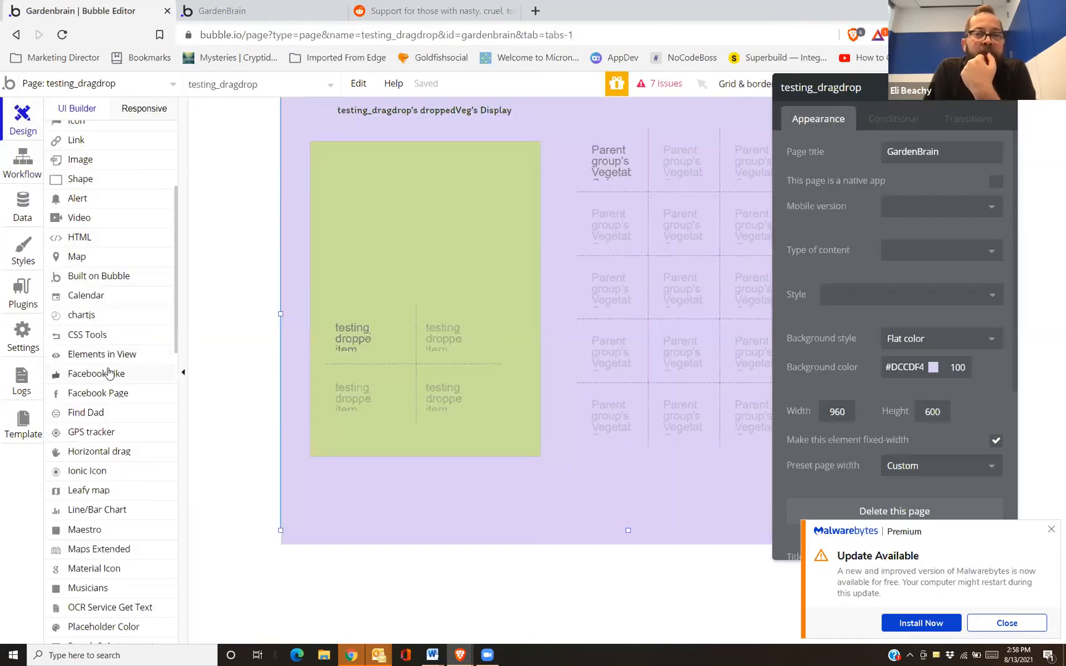
scroll(91, 292, "down", 2)
scroll(91, 292, "down", 4)
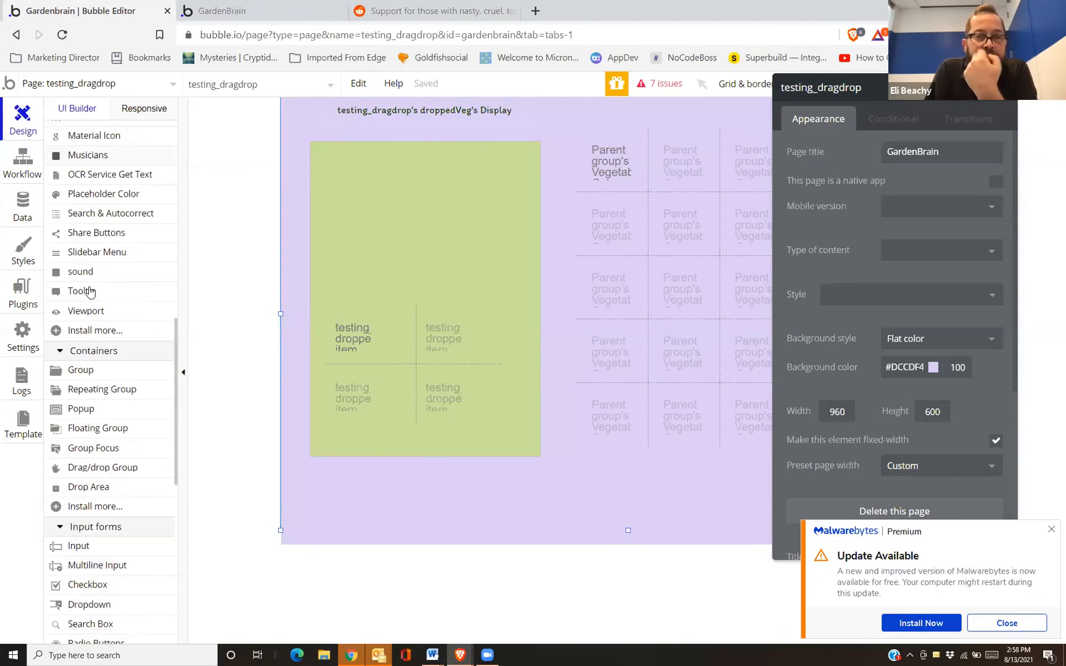
scroll(87, 373, "down", 2)
scroll(83, 380, "down", 2)
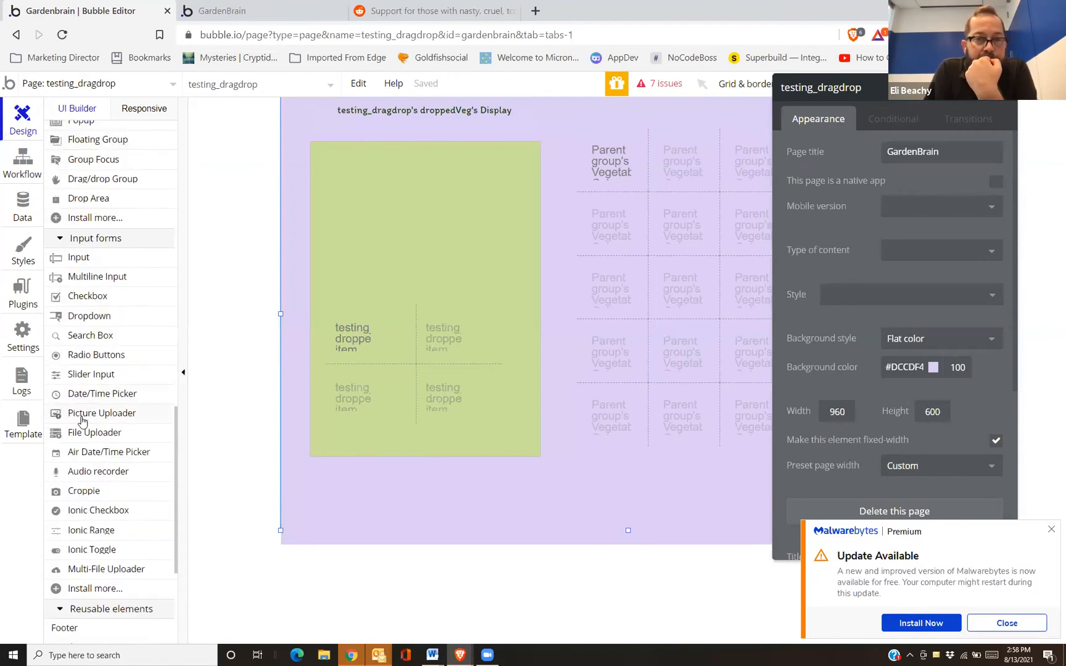
scroll(73, 395, "up", 1)
scroll(74, 395, "down", 5)
scroll(75, 394, "up", 3)
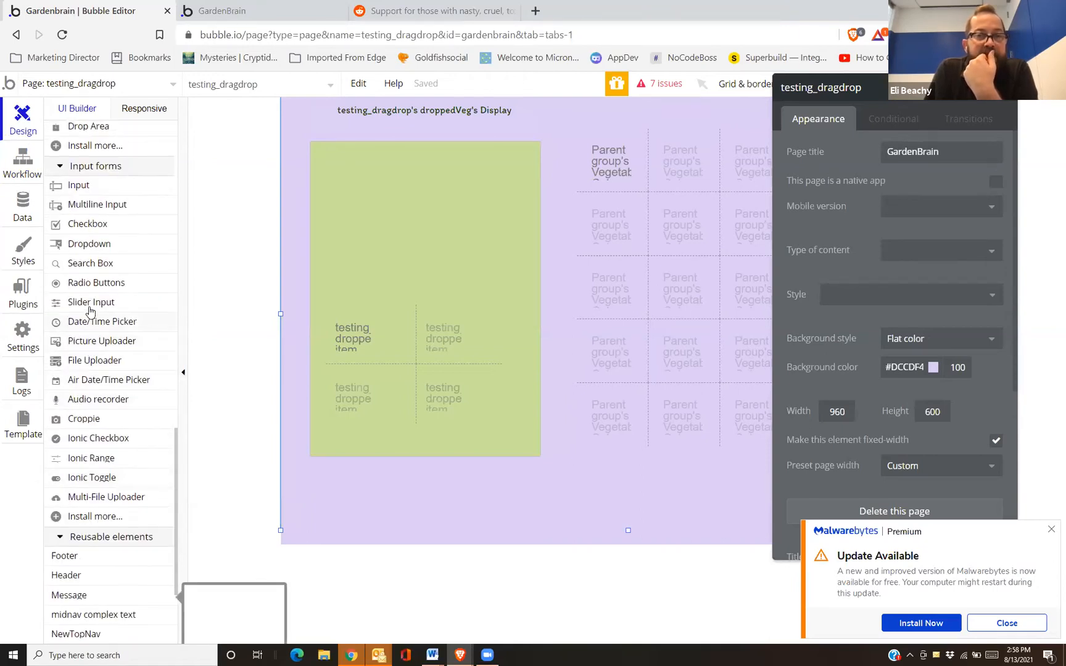
scroll(90, 312, "up", 3)
left_click(73, 343)
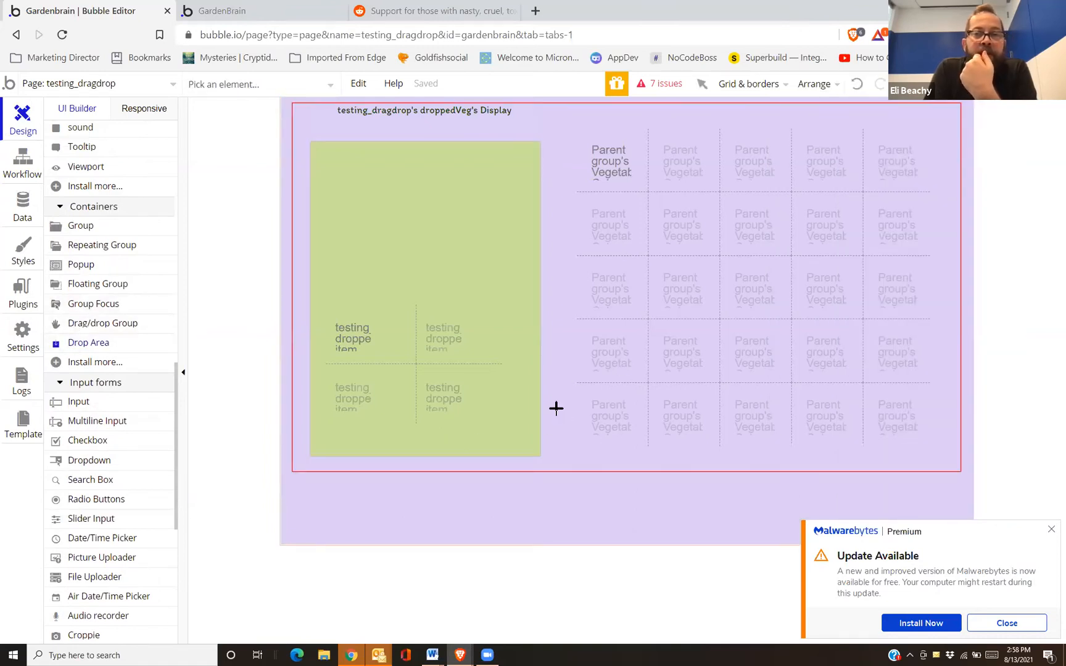
mouse_move(548, 400)
left_mouse_down()
mouse_move(574, 424)
mouse_move(572, 443)
left_mouse_up()
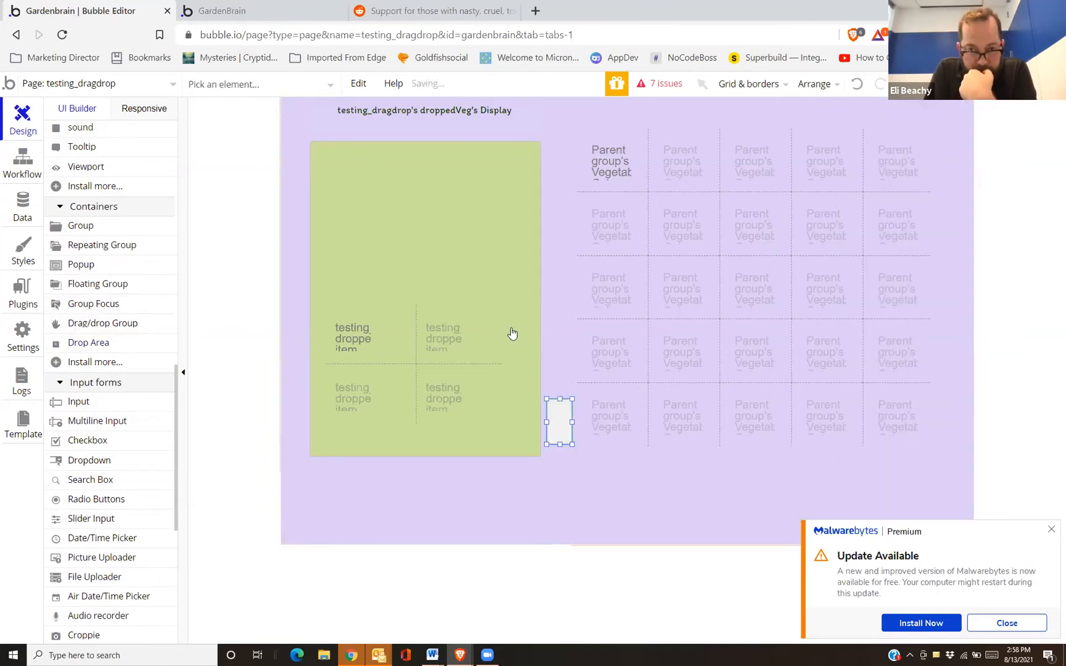
Narrow the green drop area to 120px and shift its repeating group
left_click(527, 291)
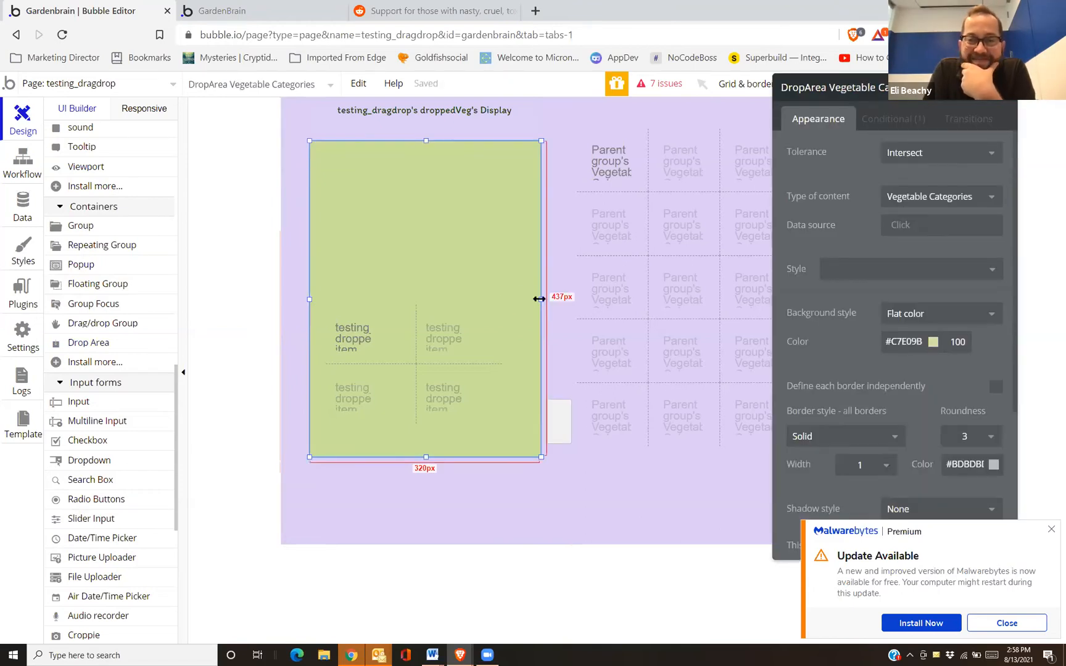
left_click_drag(539, 299, 506, 299)
left_click(409, 338)
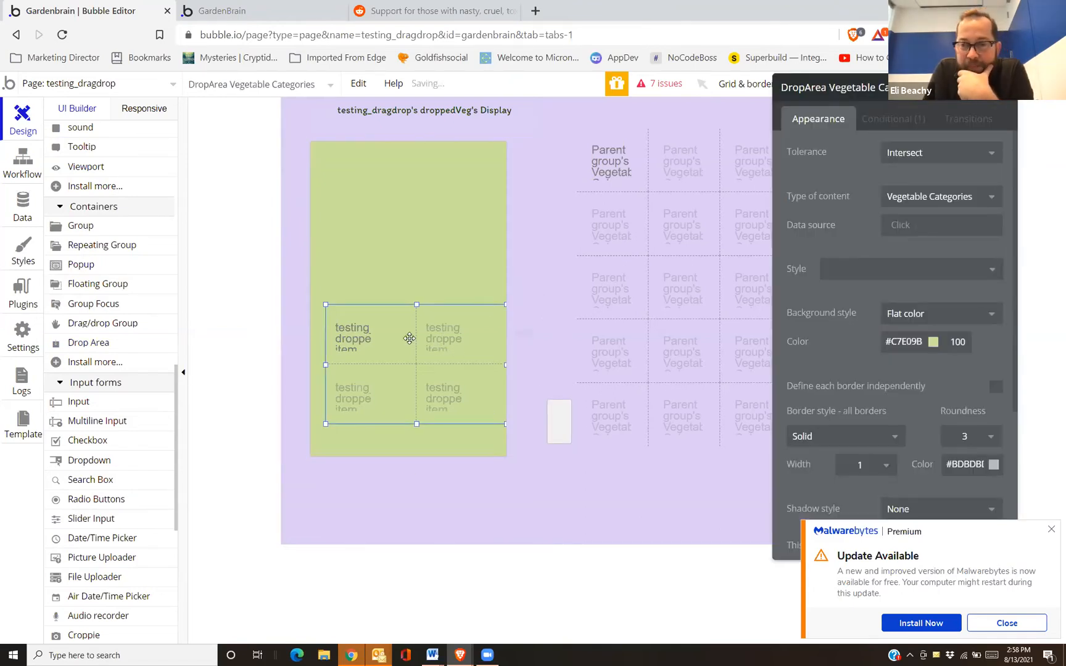
left_click_drag(409, 338, 434, 145)
left_click(549, 401)
left_click(369, 274)
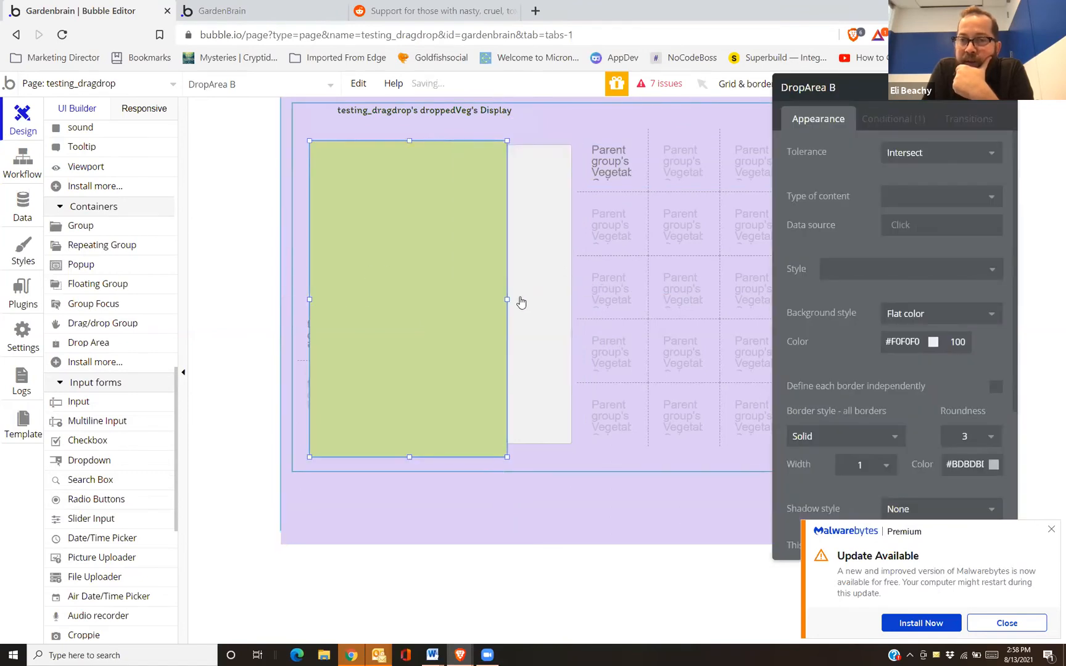
left_click_drag(506, 302, 397, 295)
Set the new drop area's Type of content to Vegetable Categories
left_click(464, 283)
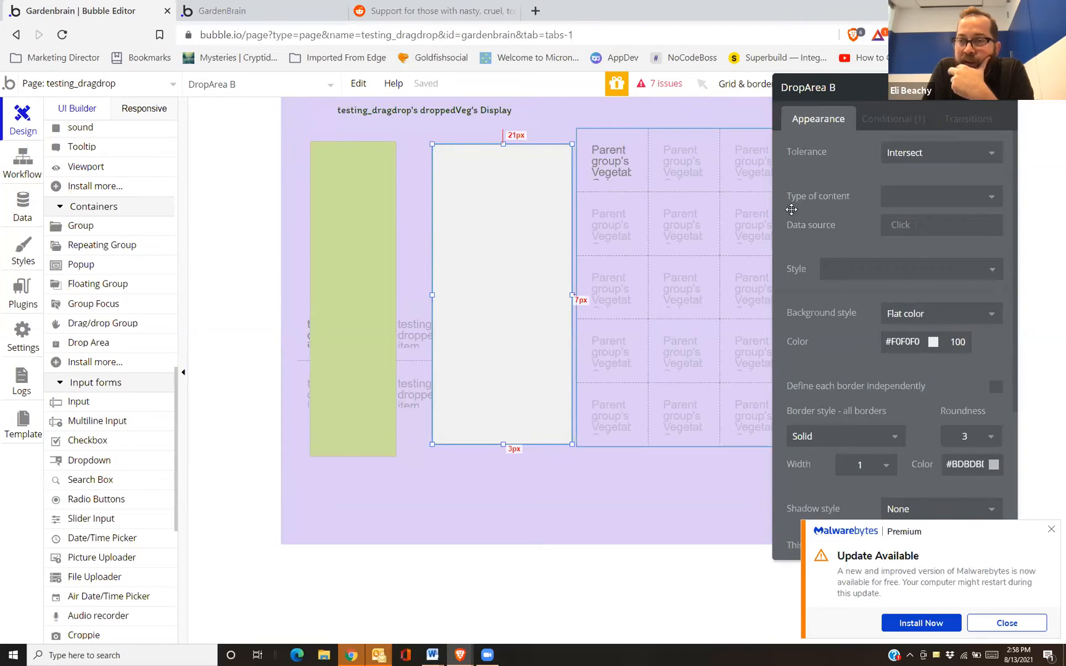
left_click_drag(853, 190, 797, 157)
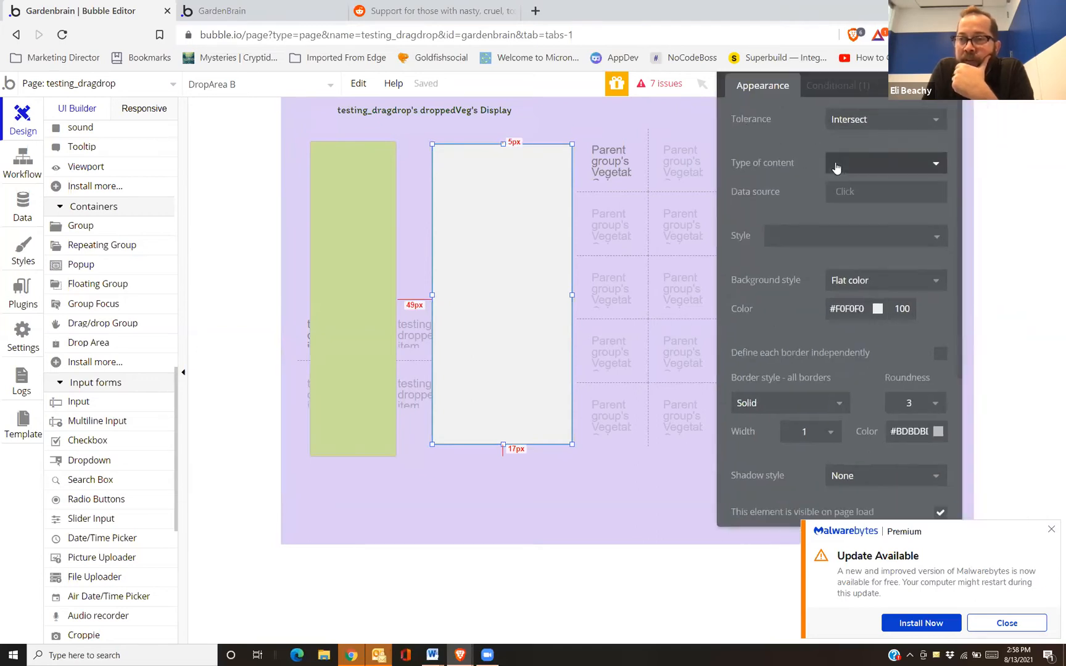
left_click(840, 163)
type("vege")
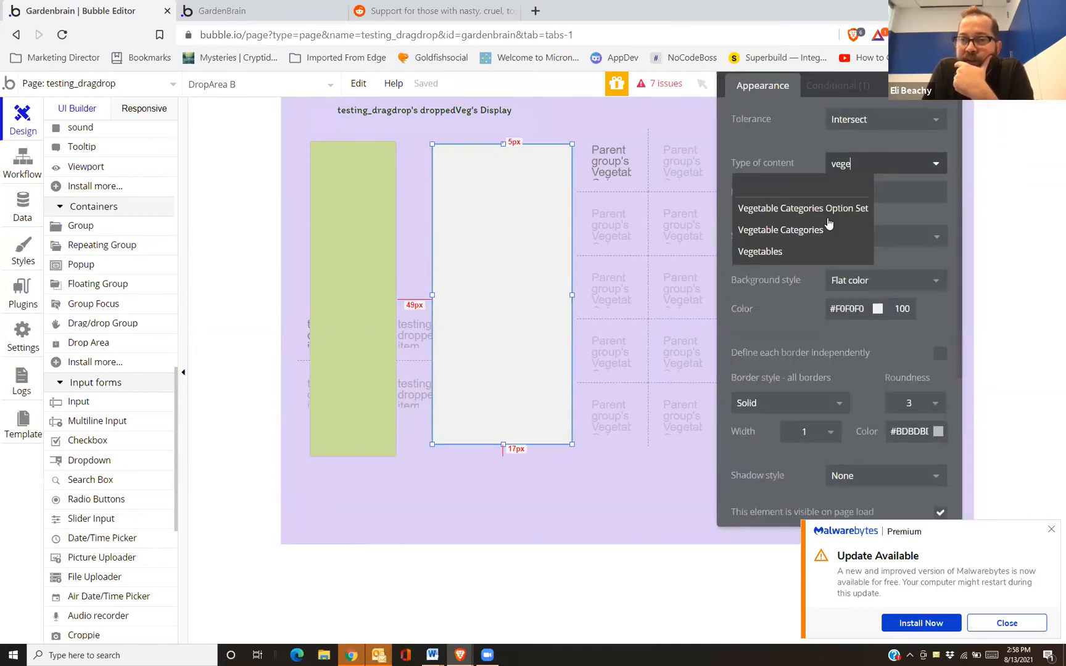
left_click(822, 230)
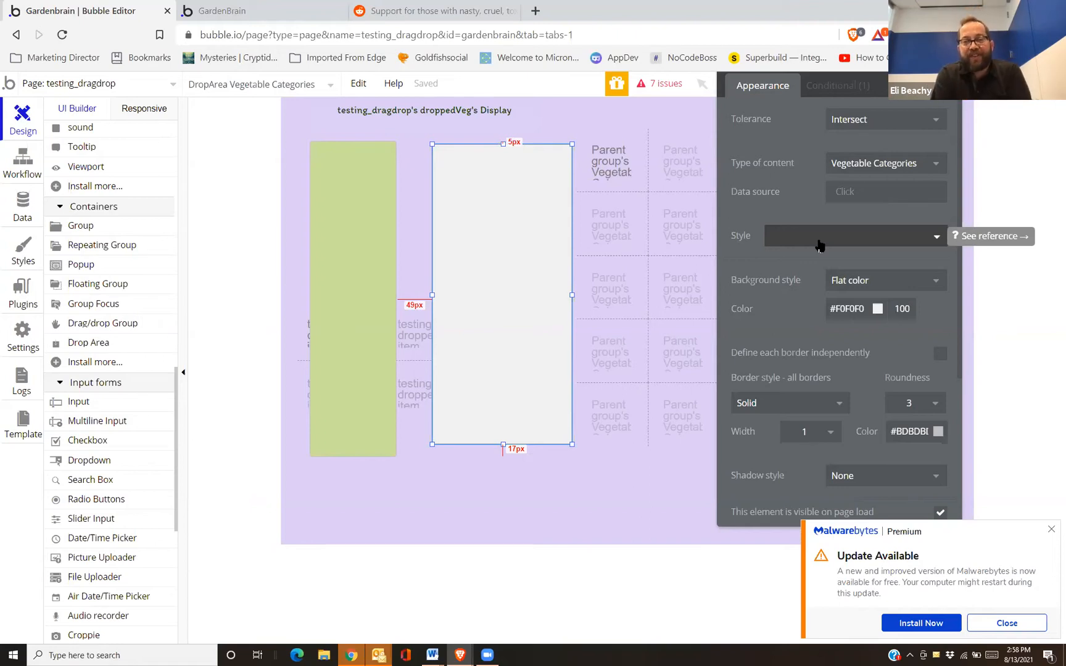
Add a 'group dropped on a drop area' event for the second DropArea, then delete the new drop area
left_click(25, 161)
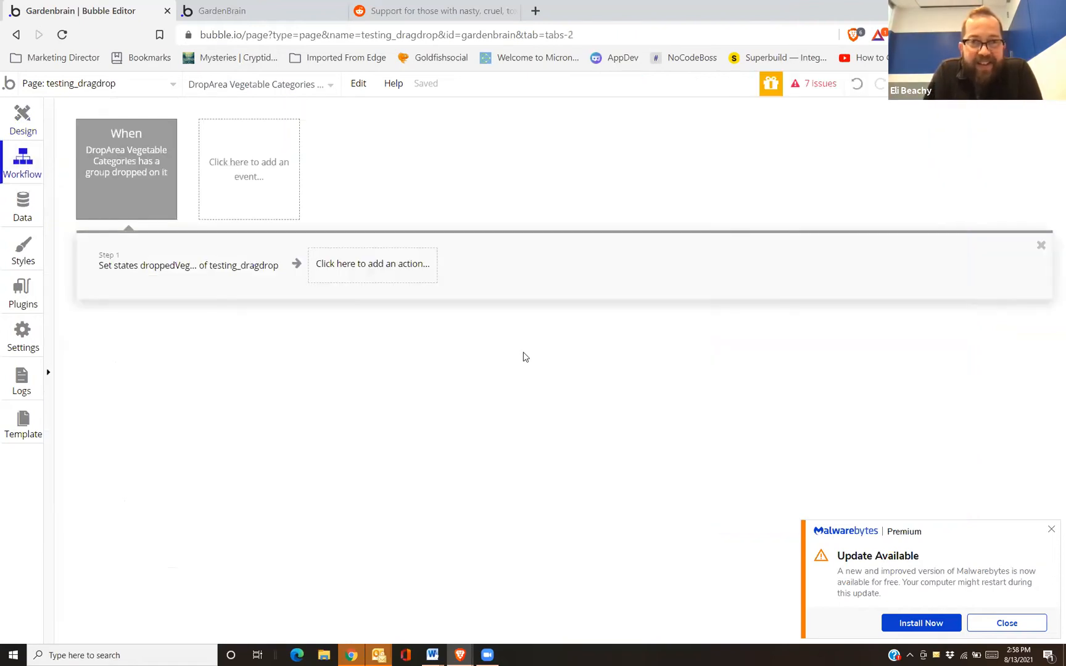
left_click(131, 192)
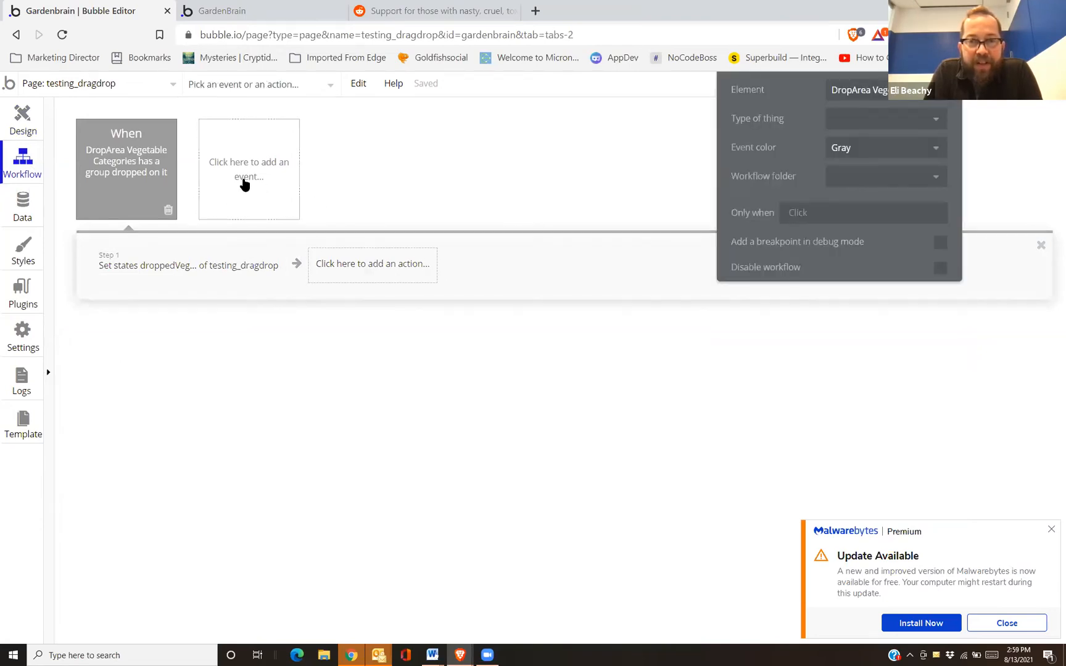
left_click(244, 184)
mouse_move(272, 274)
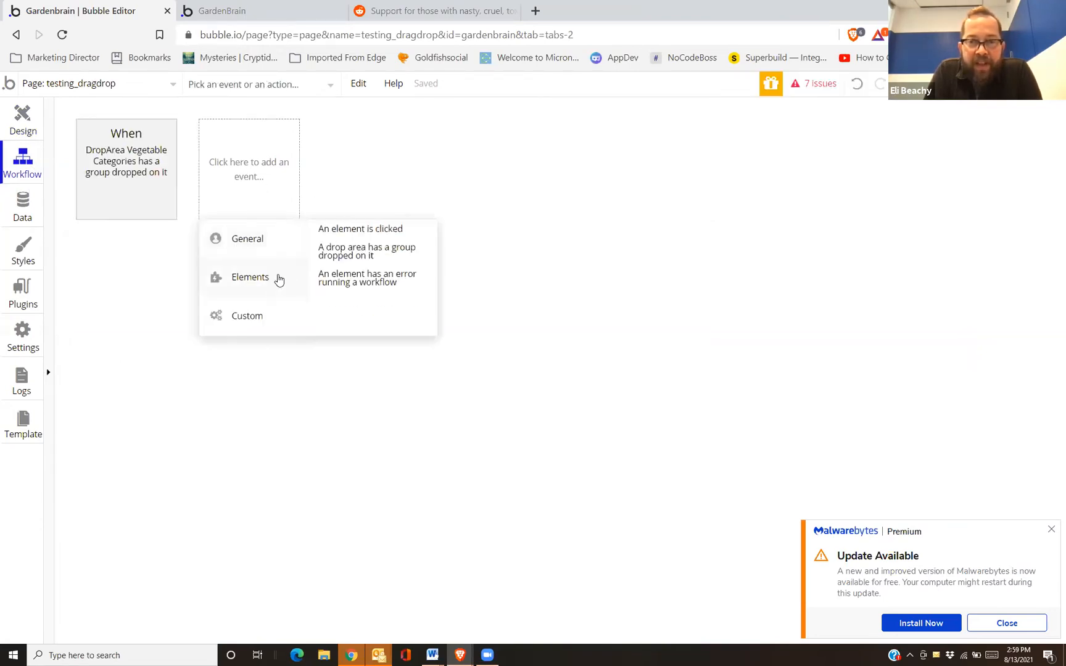
left_click(322, 254)
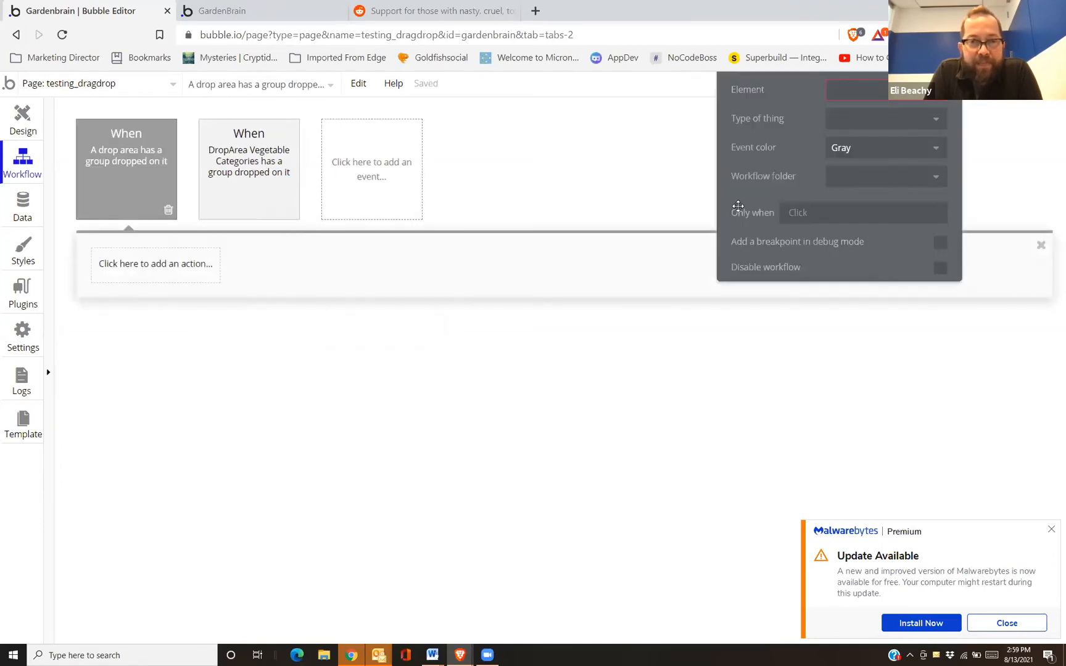
left_click(839, 93)
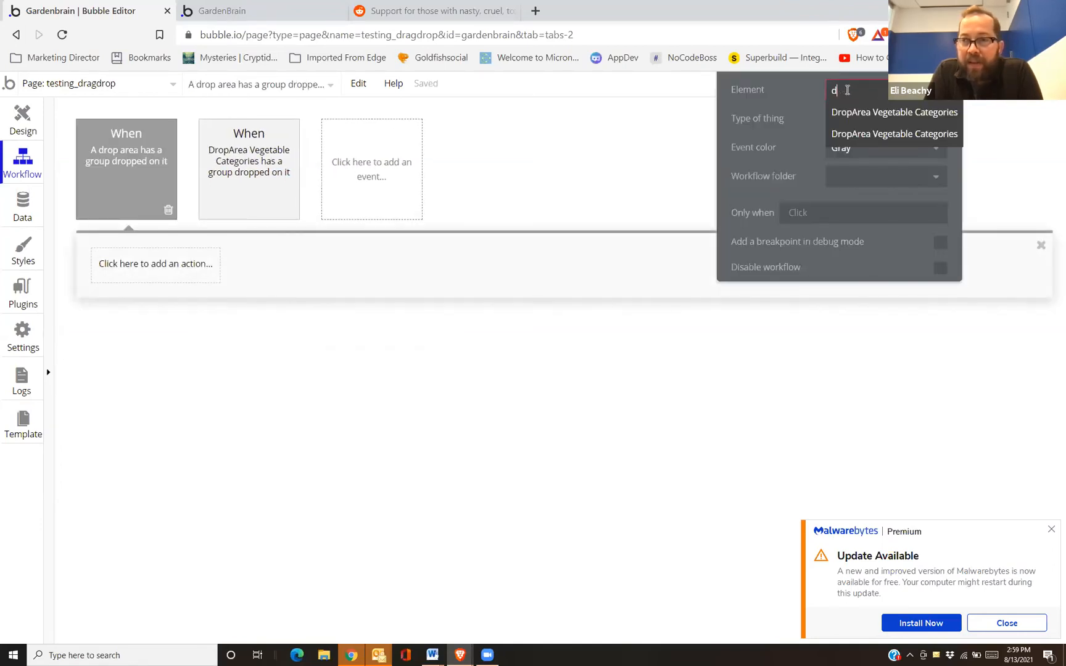
left_click(864, 133)
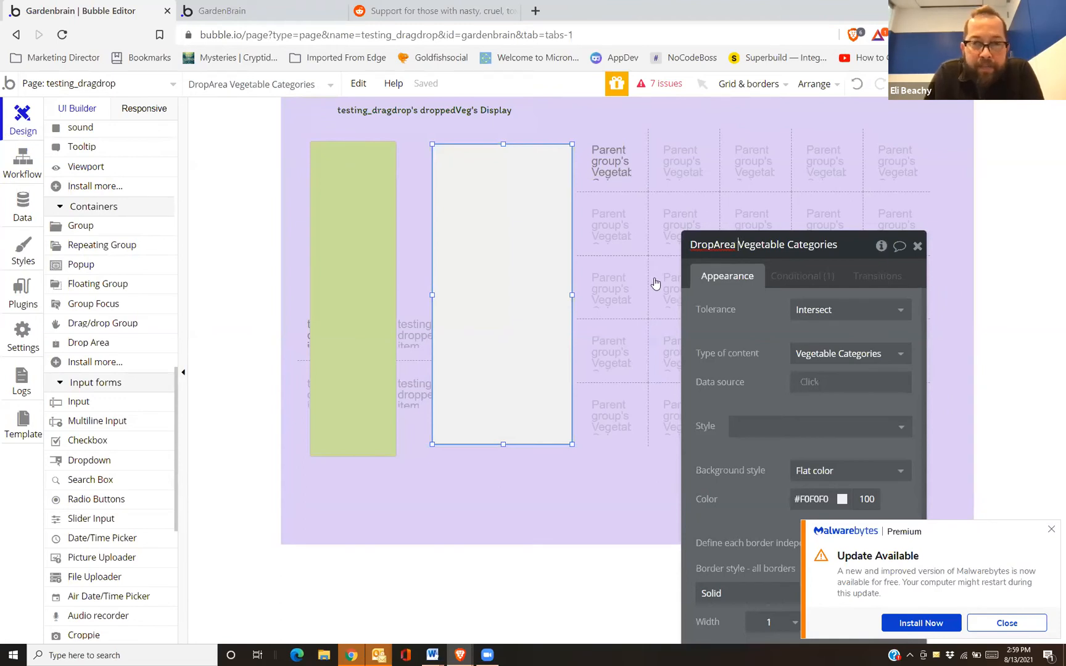
key("Delete")
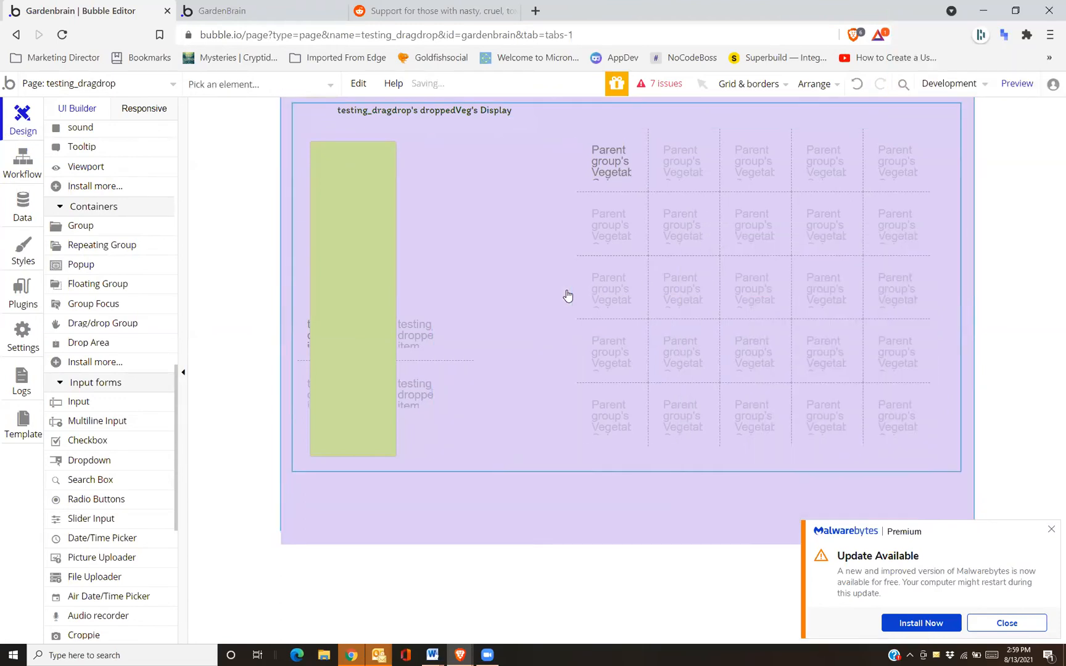
Widen the green drop area to about 355px and select its drop event
double_click(359, 331)
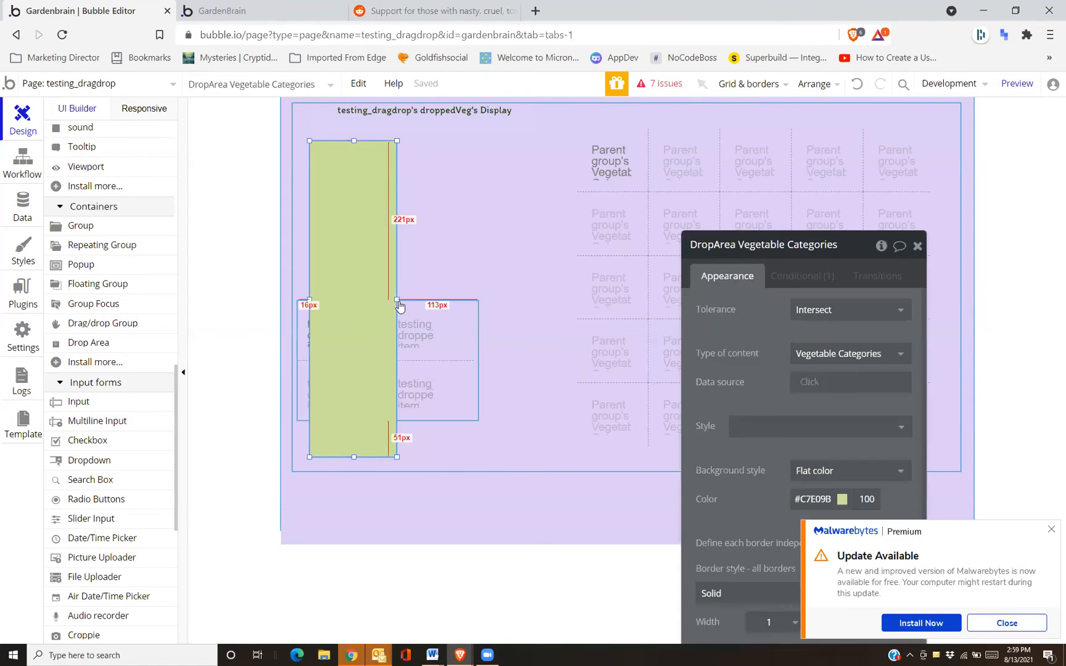
left_click_drag(436, 307, 529, 300)
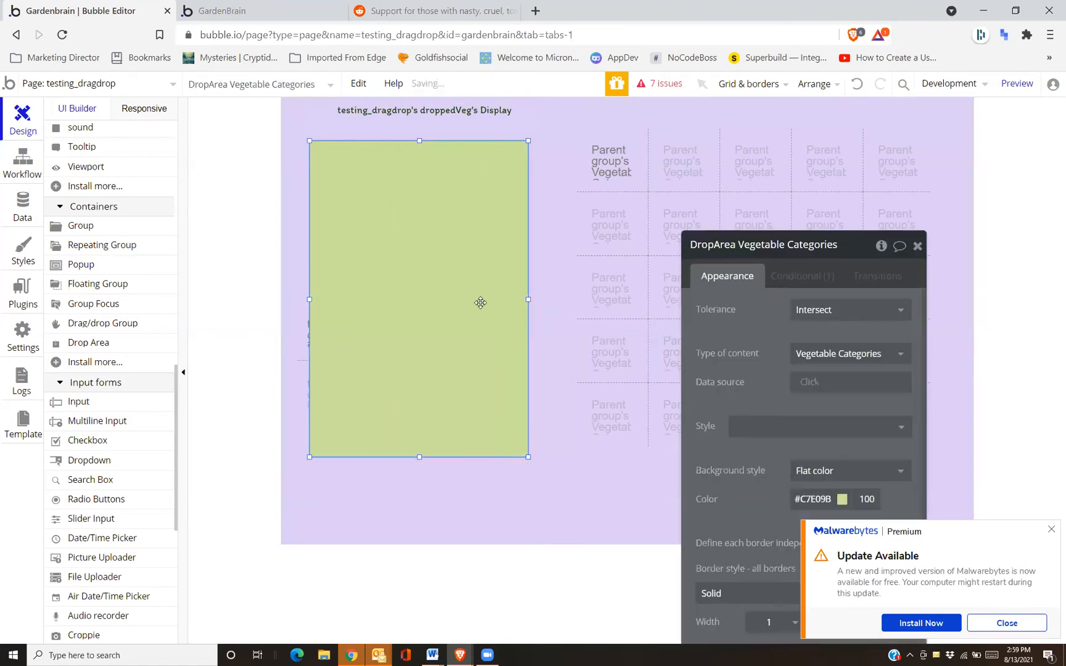
left_click(23, 161)
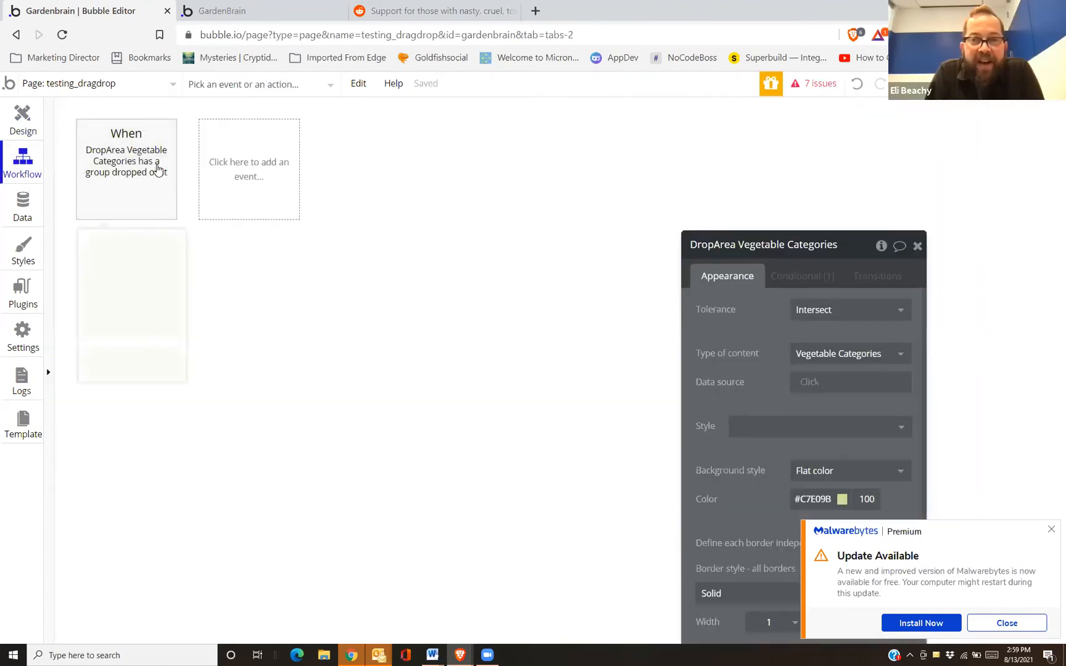
left_click(144, 161)
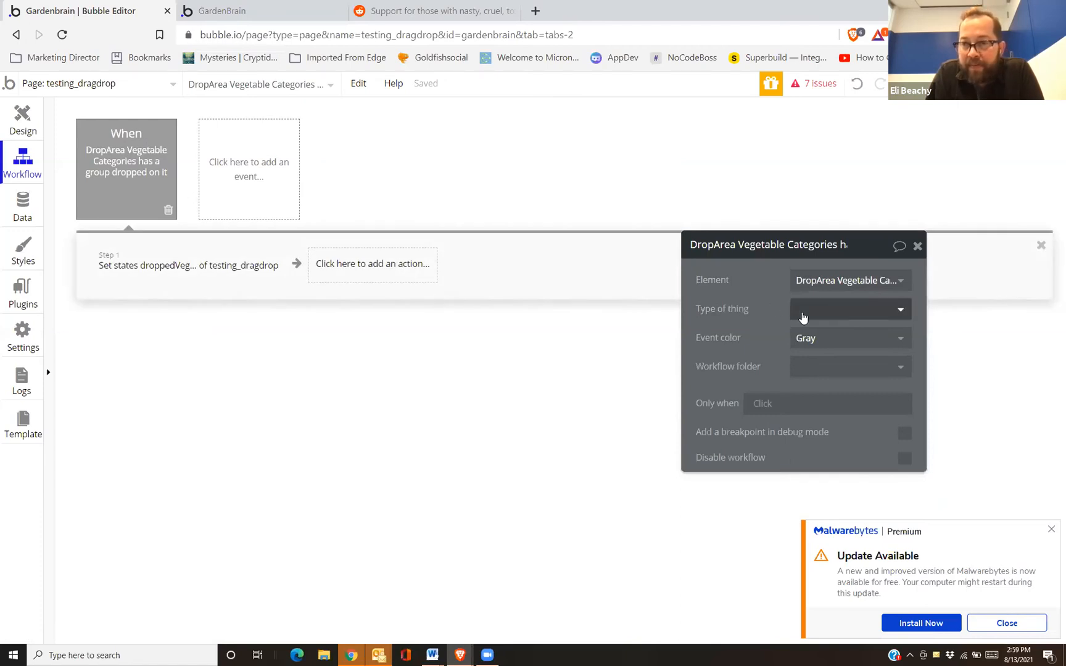
Set the drop event's Type of thing to Vegetable Categories
left_click(802, 311)
type("ve")
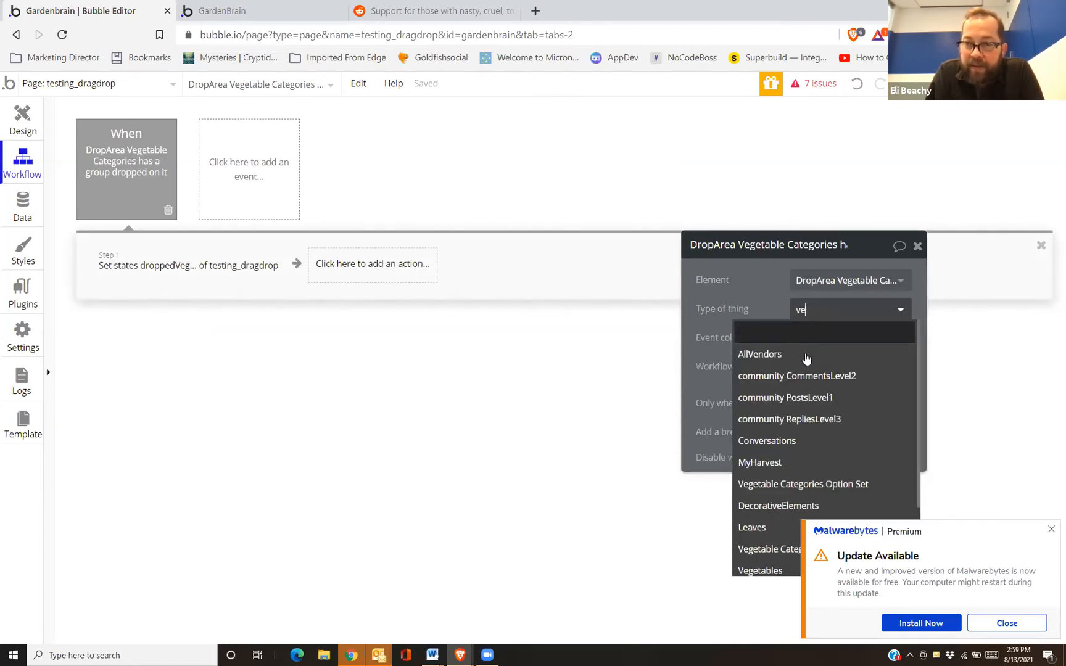
left_click_drag(722, 415, 697, 229)
left_click(796, 132)
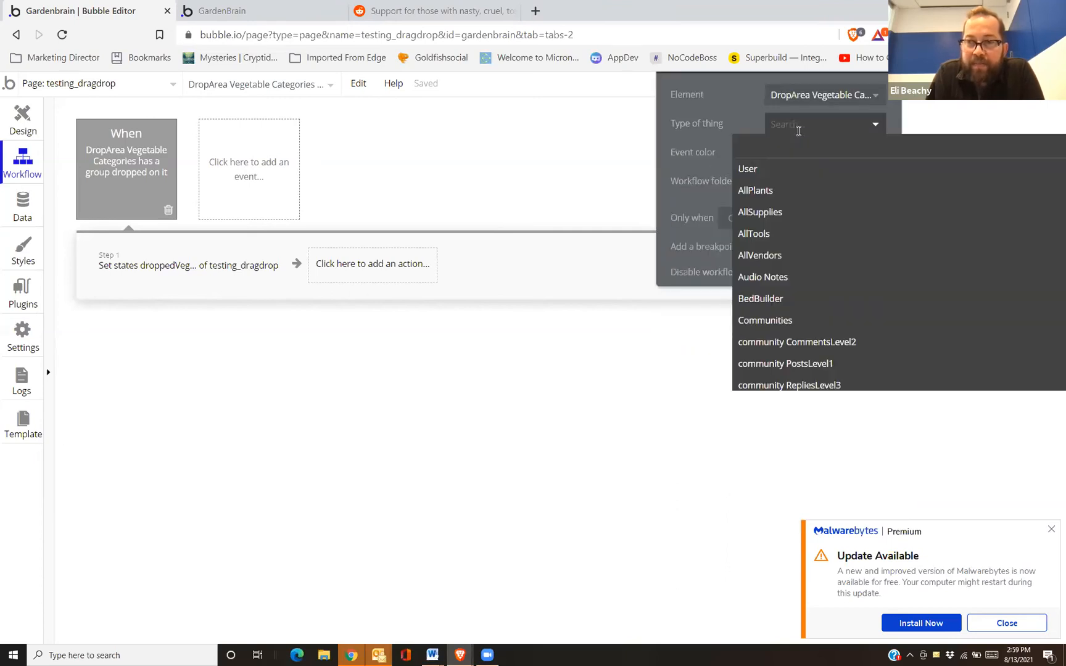
type("veg")
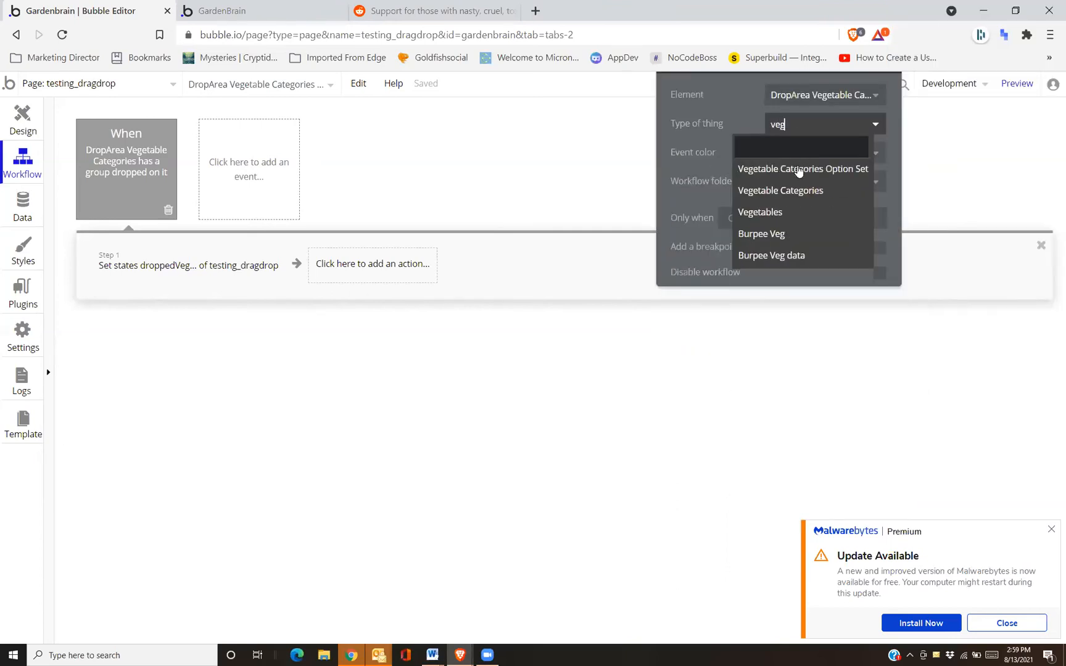
left_click(799, 191)
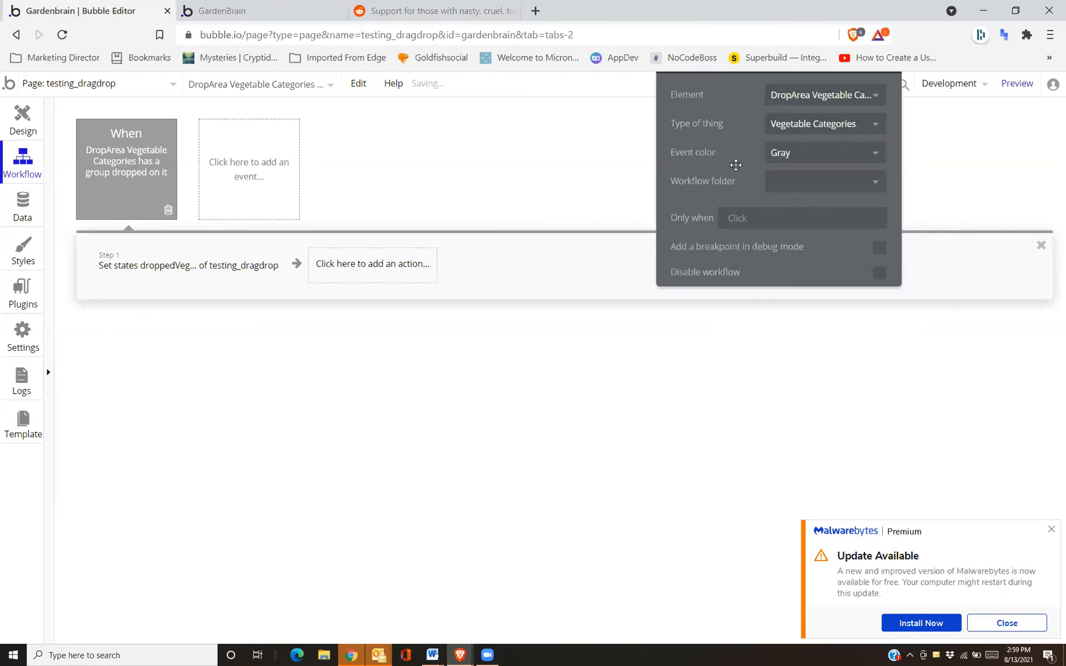
Make the step add Current Workflow Vegetable Categories to droppedVeg, then reload the preview
left_click(241, 271)
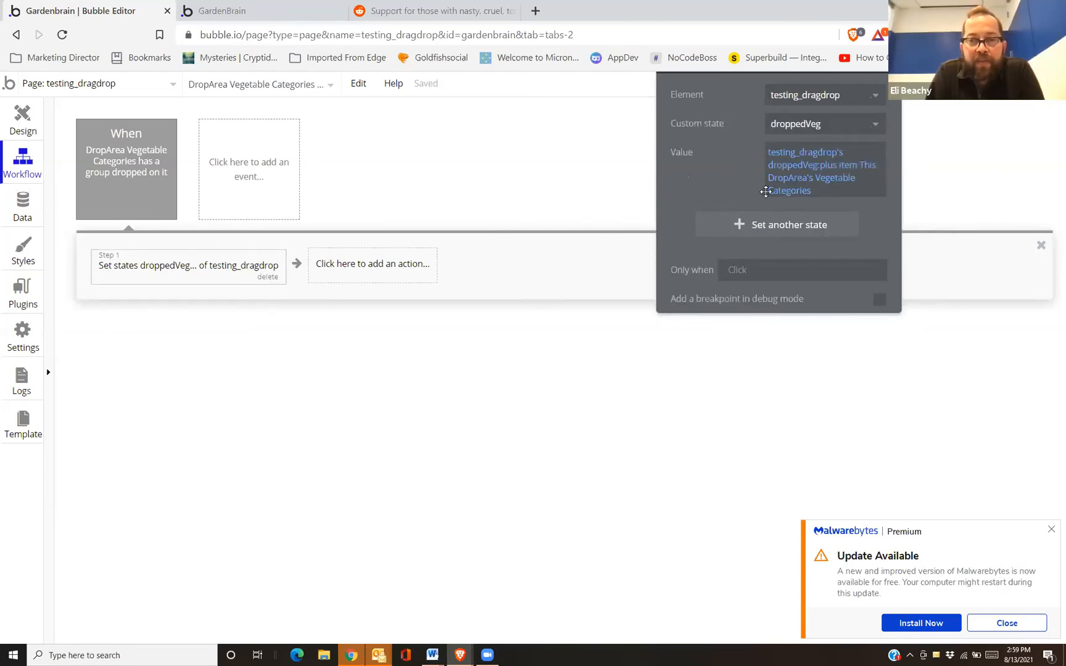
left_click(864, 175)
type("cur")
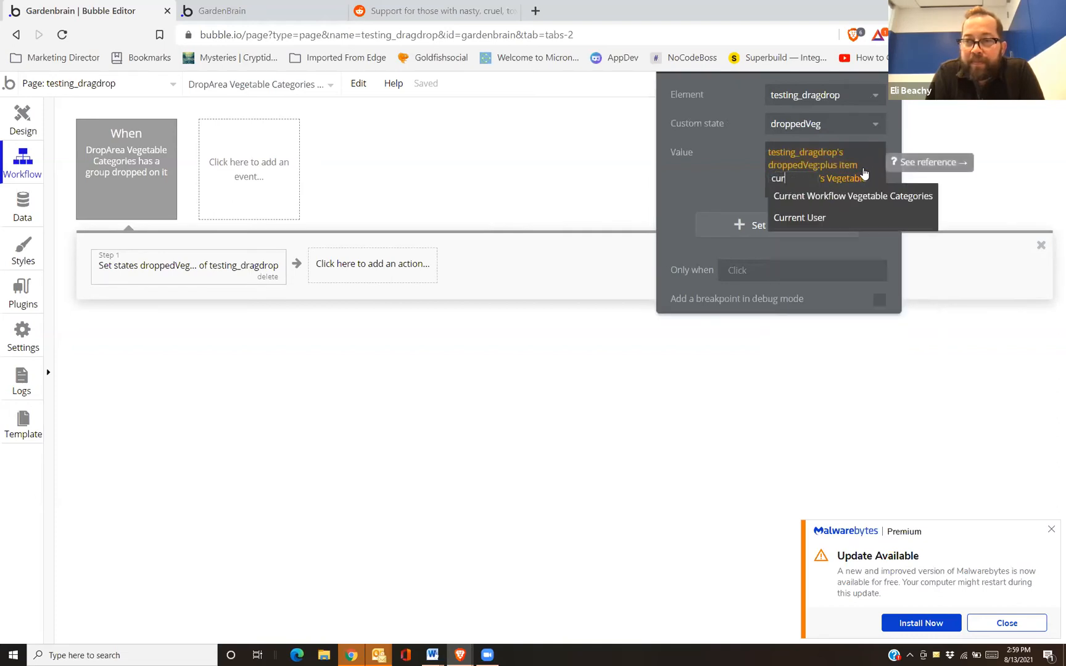
left_click(857, 196)
left_click(690, 181)
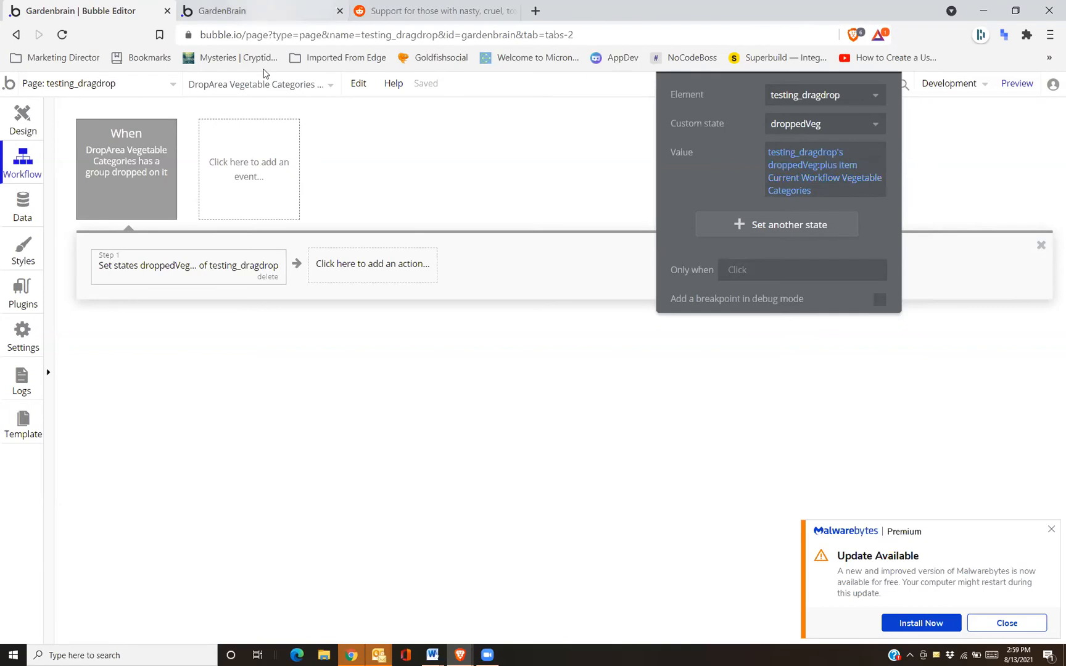
left_click(265, 11)
left_click(262, 88)
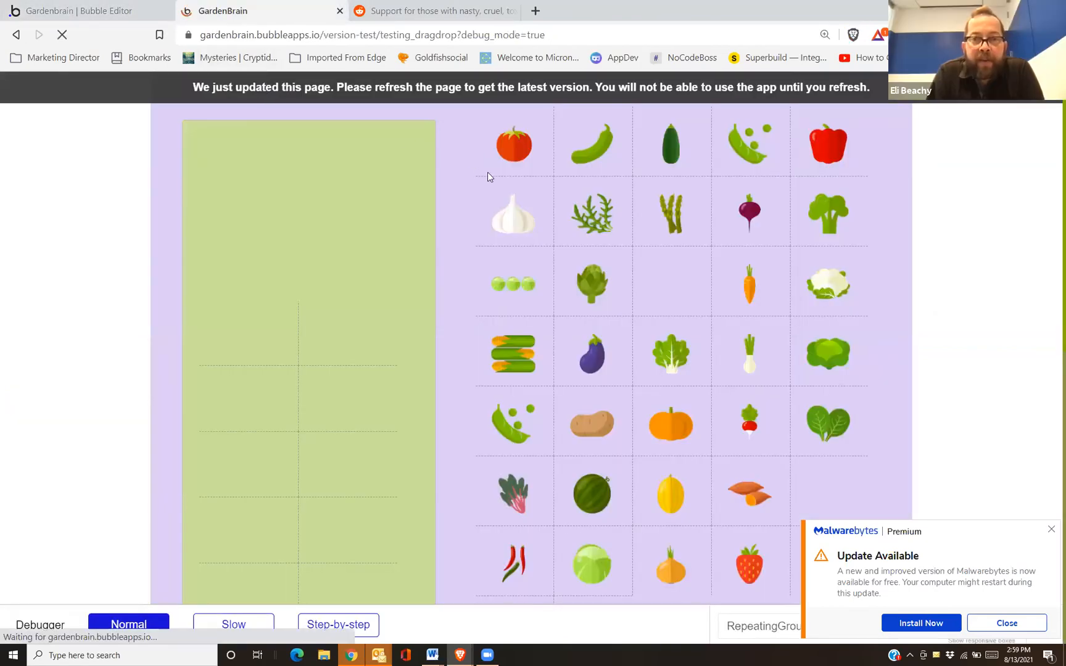
Move the list right and lower within the green drop area
left_click(68, 5)
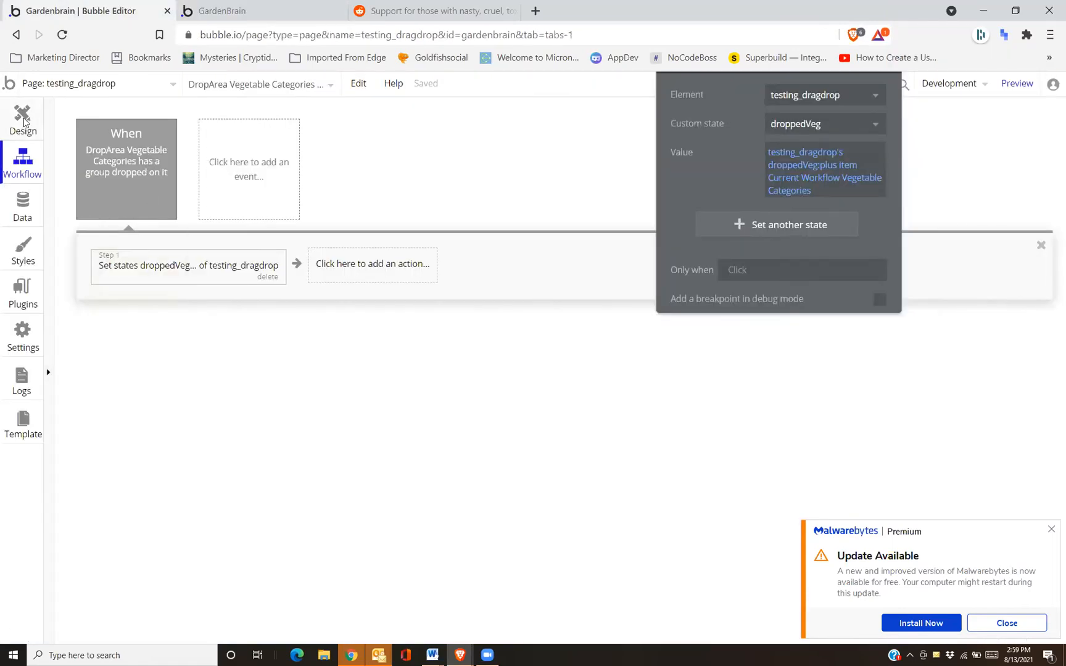
left_click(25, 122)
left_click(307, 349)
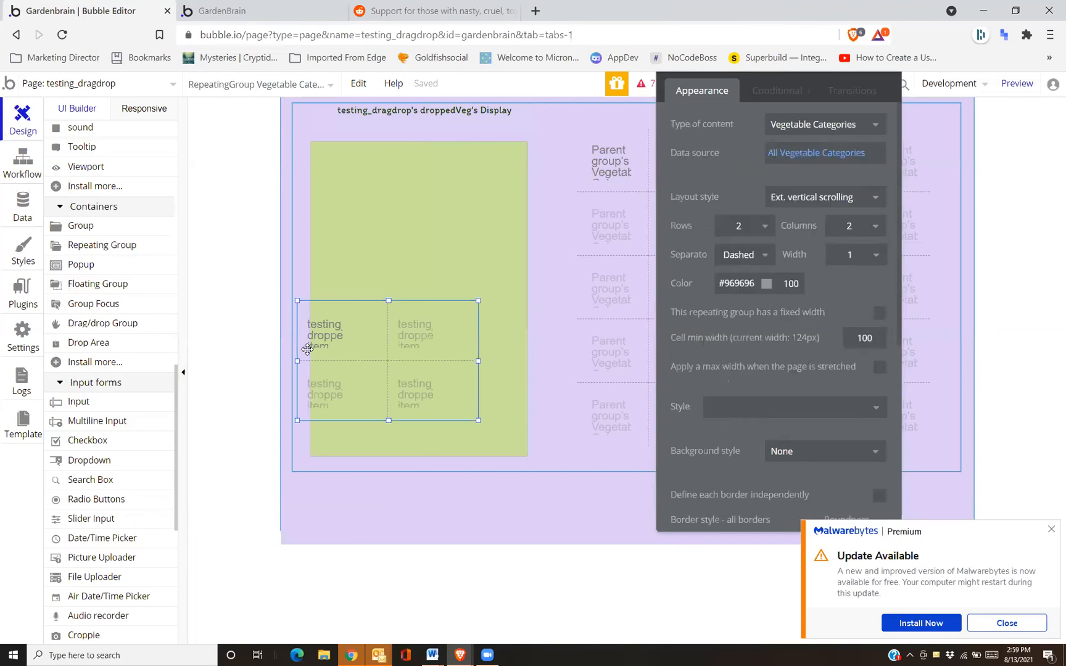
left_click_drag(308, 350, 343, 324)
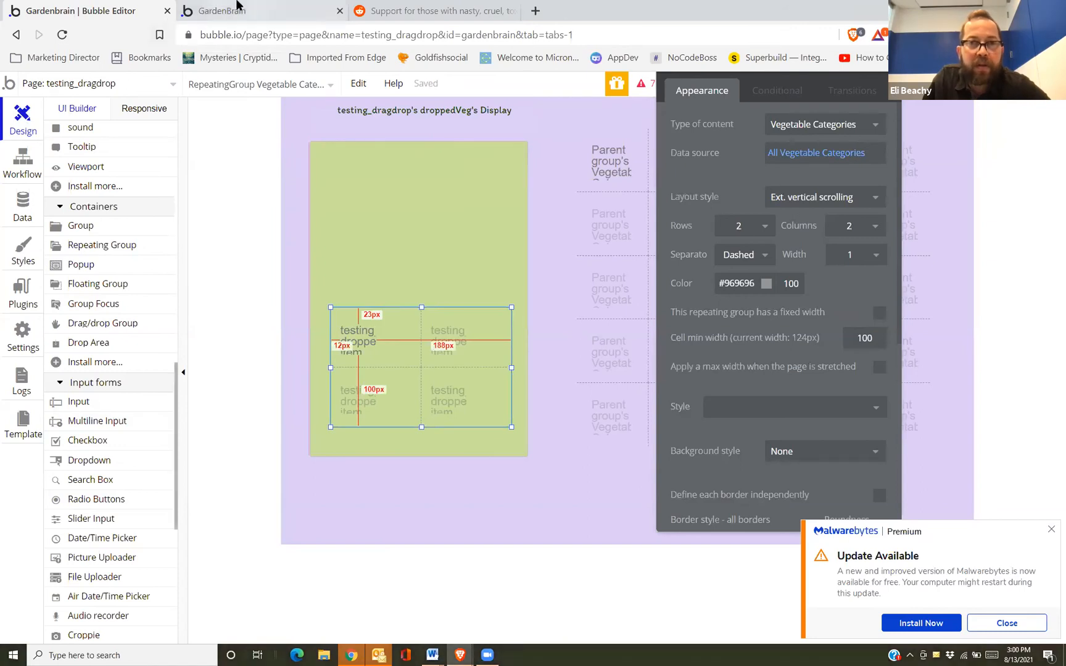
Reload the preview and drop the tomato in, getting 'Tomato' listed
left_click(285, 19)
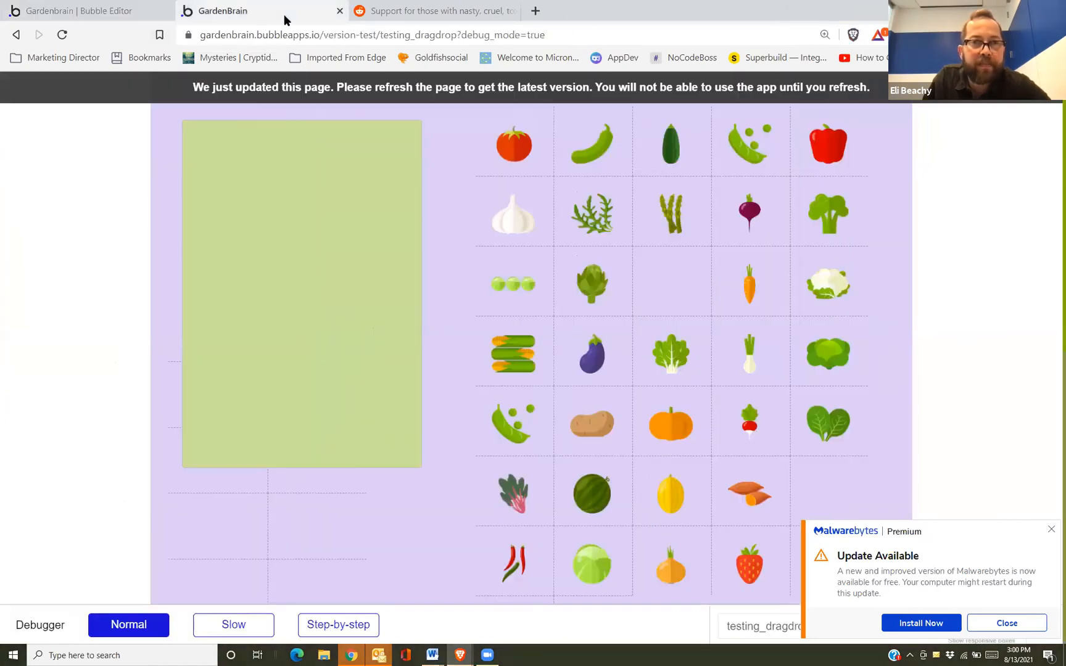
left_click(287, 89)
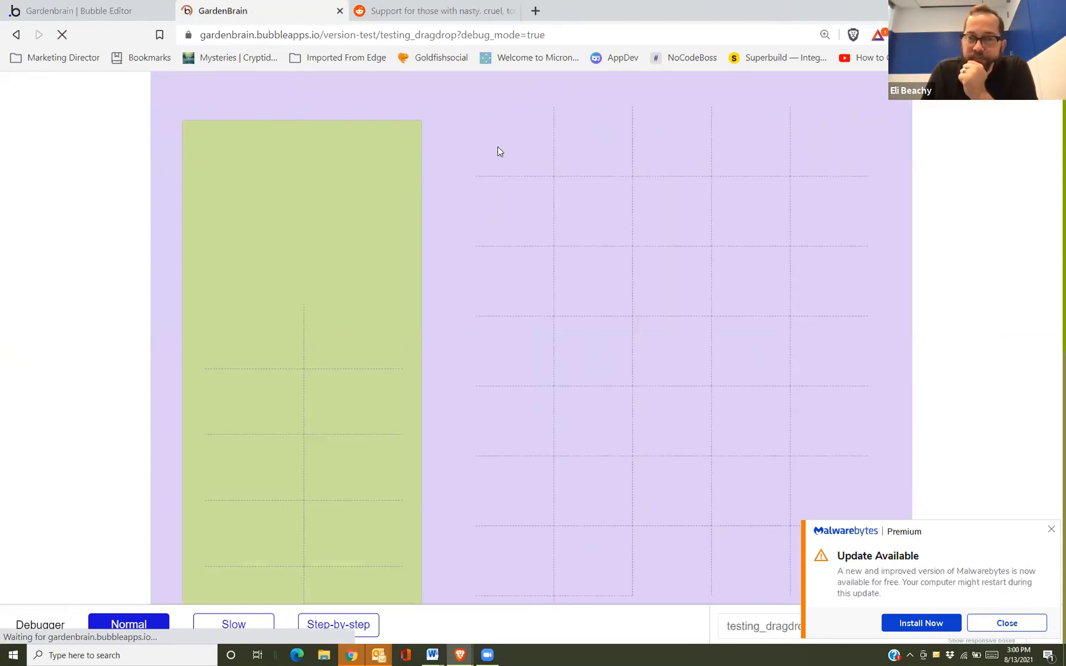
left_click_drag(503, 145, 233, 176)
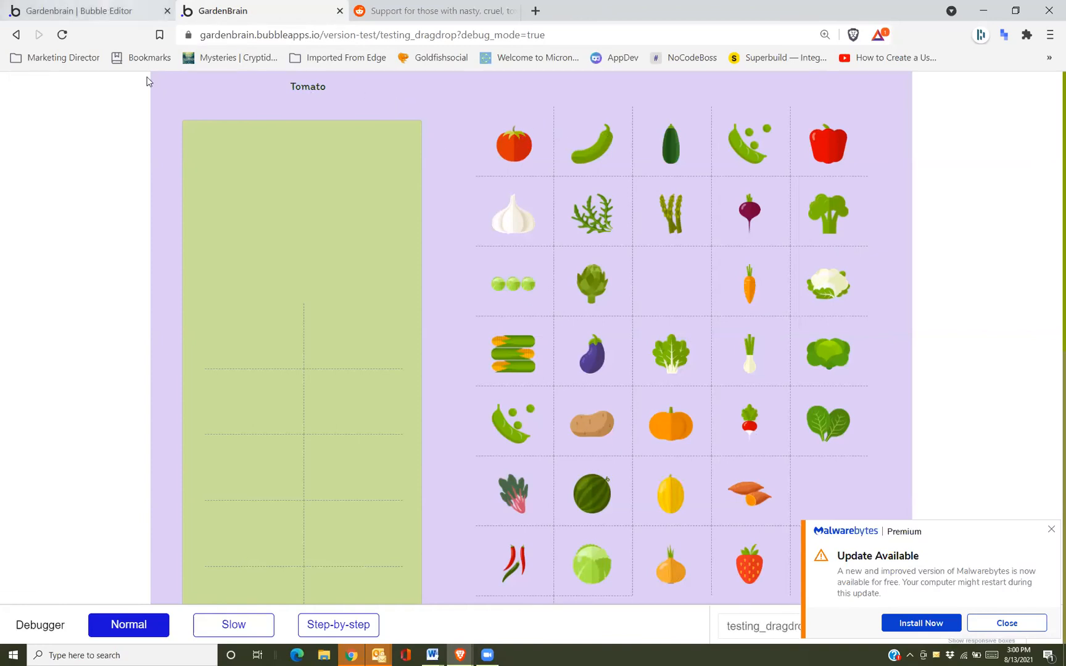
left_click(105, 8)
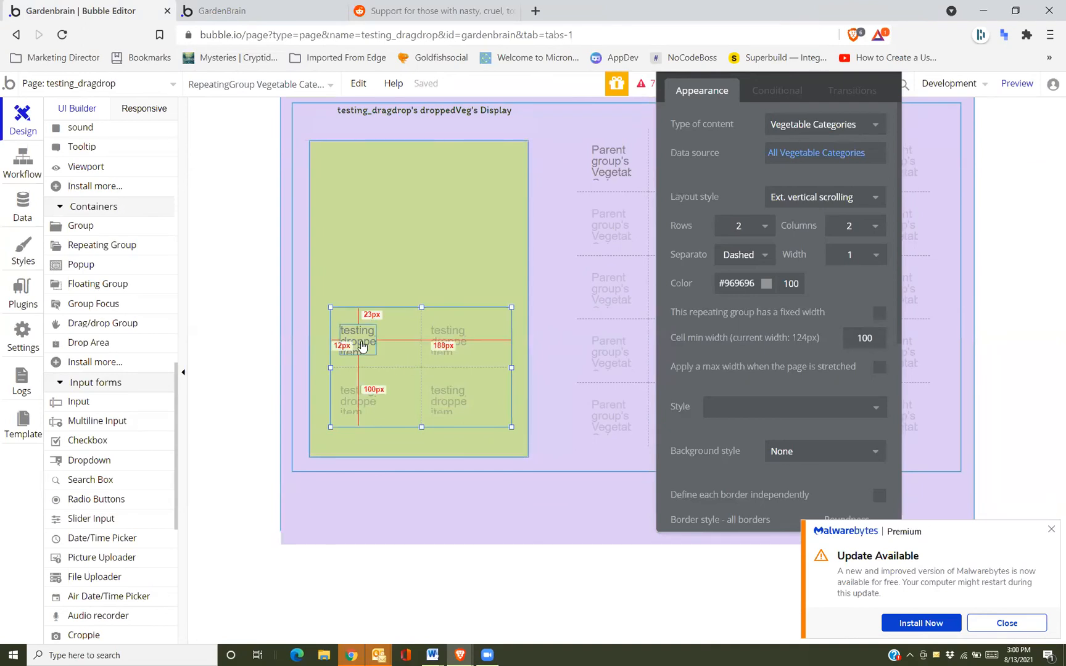
Set the repeating group's data source to testing_dragdrop's droppedVeg
left_click(771, 155)
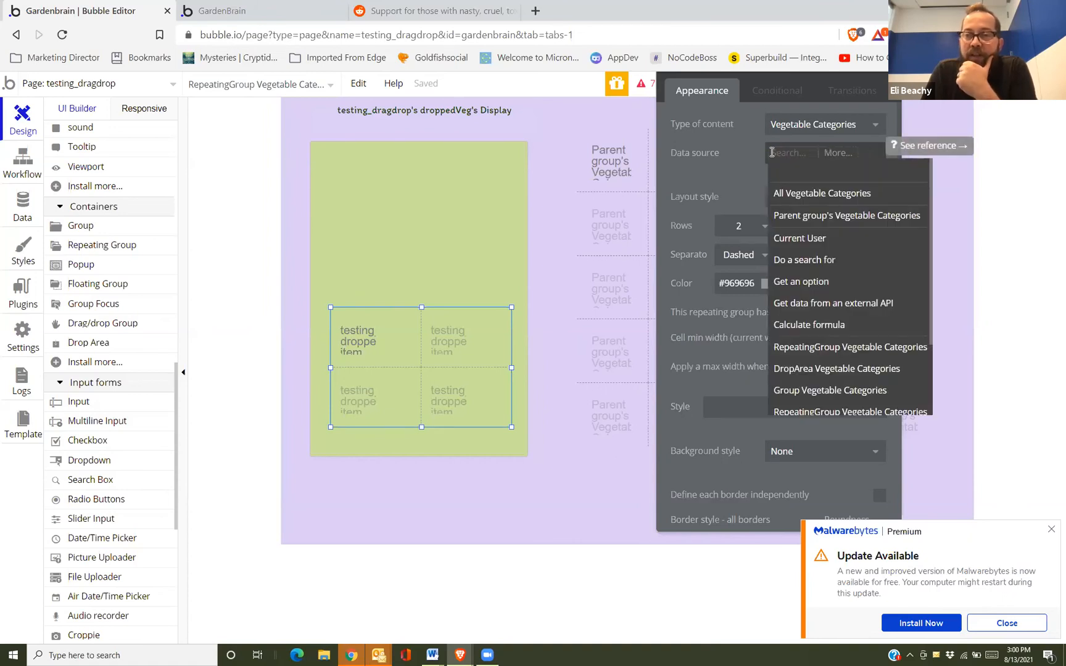
type("test")
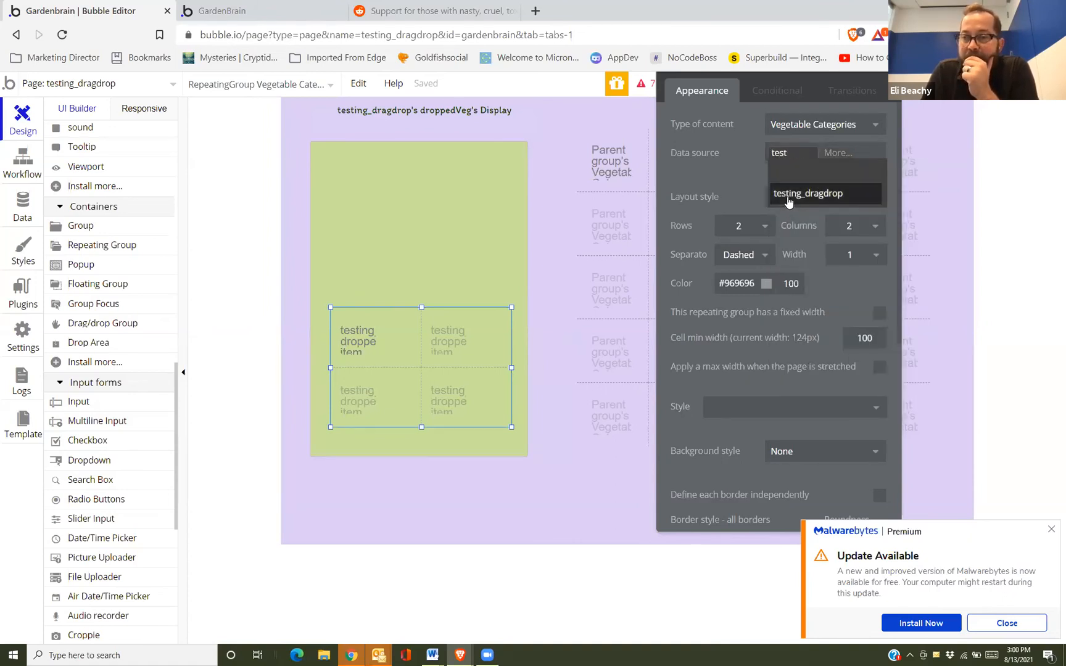
left_click(803, 190)
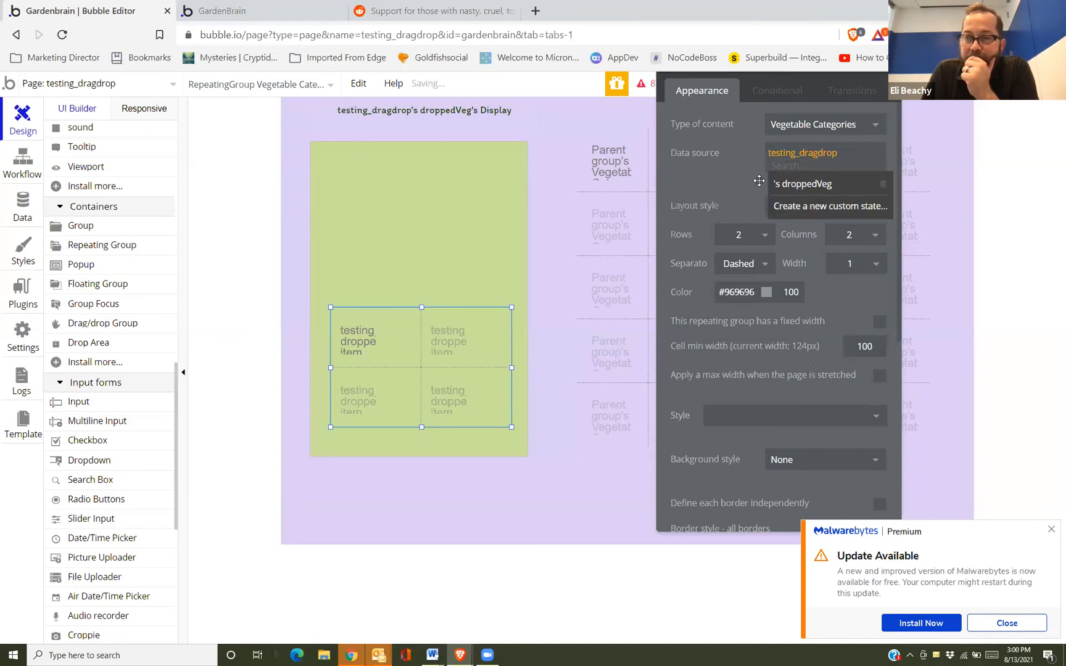
left_click(852, 154)
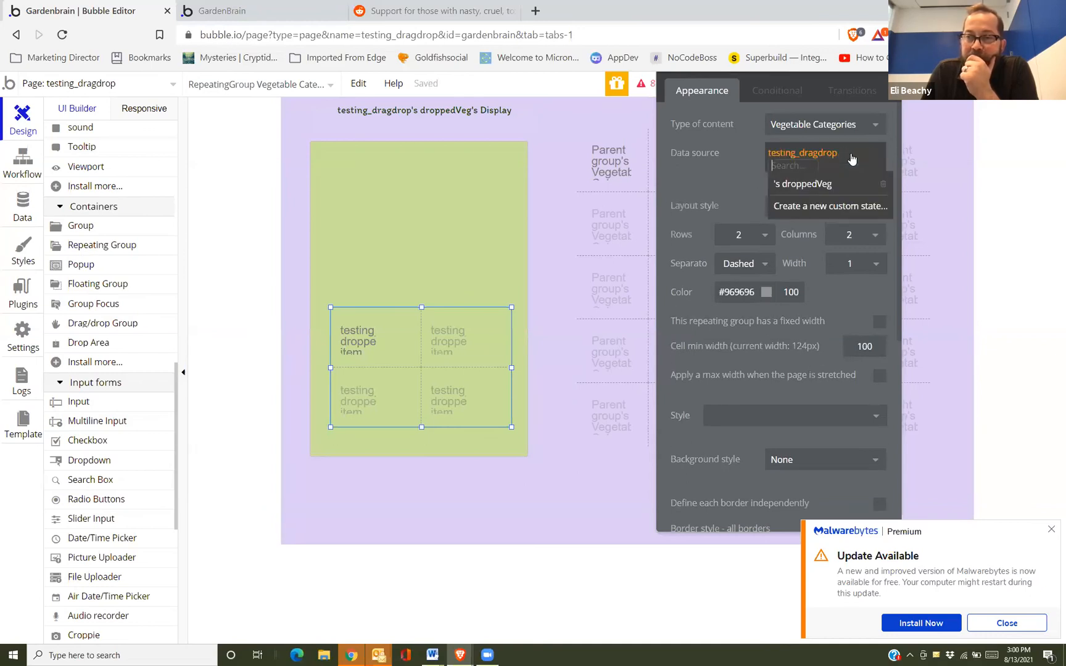
type("dr")
left_click(833, 184)
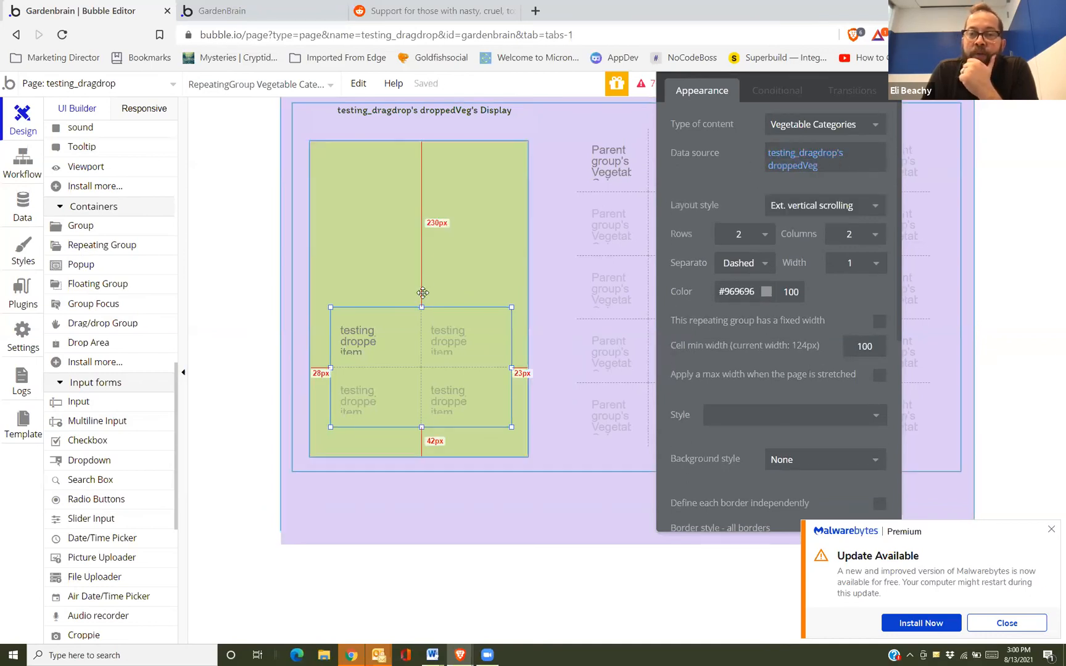
Make the cell image show Current cell's Vegetable Categories's image, then reload the GardenBrain preview
left_click(352, 347)
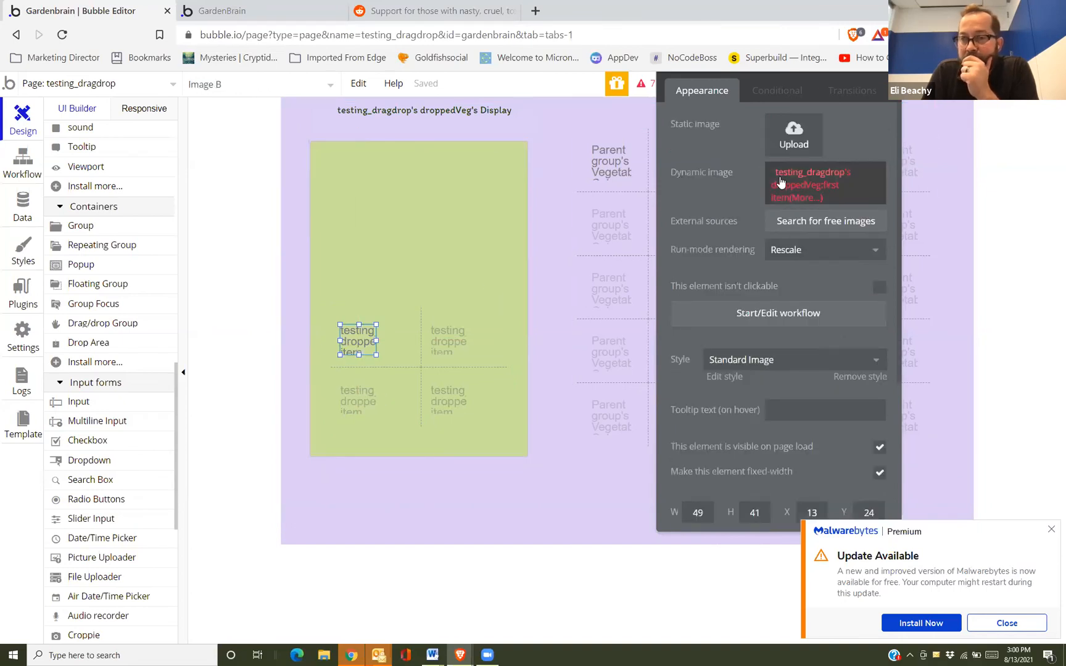
left_click(802, 172)
left_click(837, 169)
left_click(855, 212)
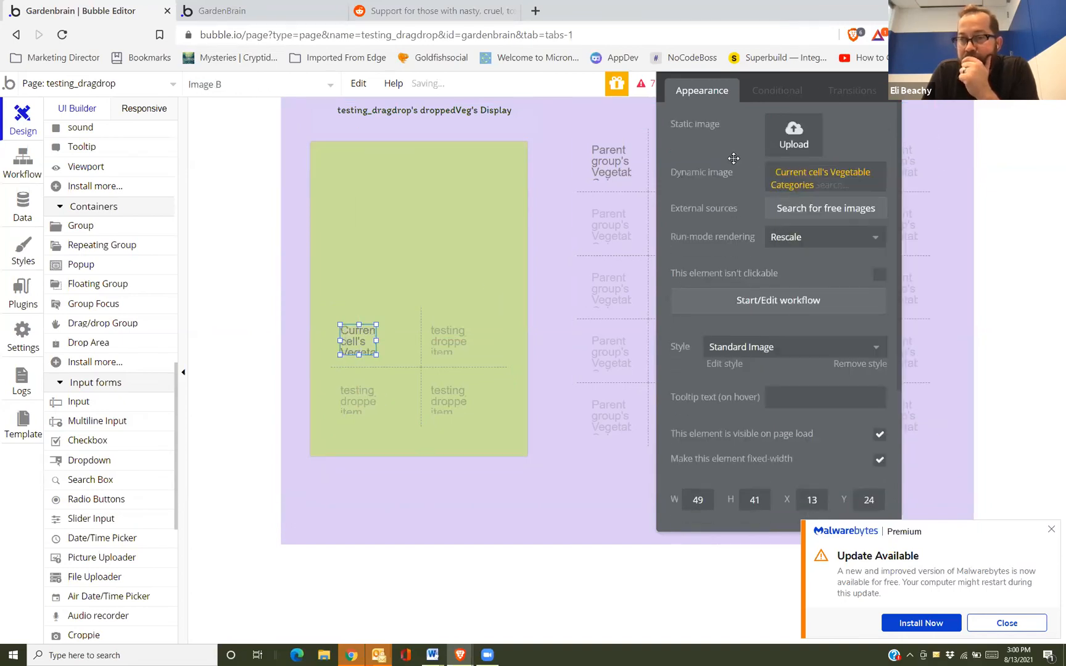
left_click(837, 203)
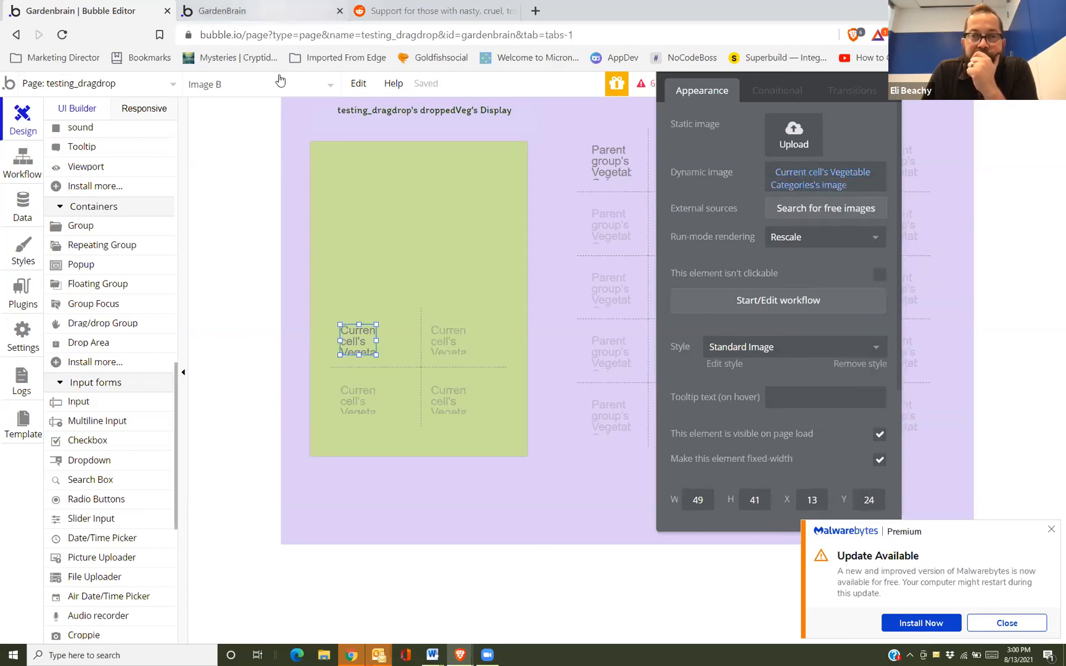
left_click(271, 11)
left_click(285, 90)
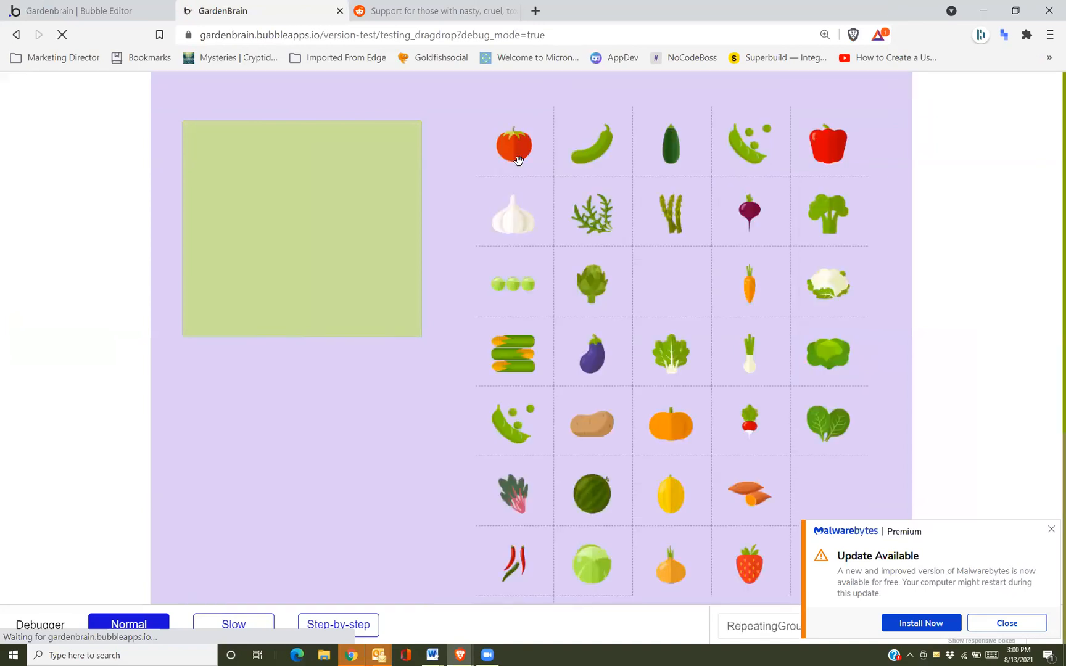
Drag the tomato and cucumber into the green DropArea, then try adding the tomato again
left_click_drag(518, 154, 263, 179)
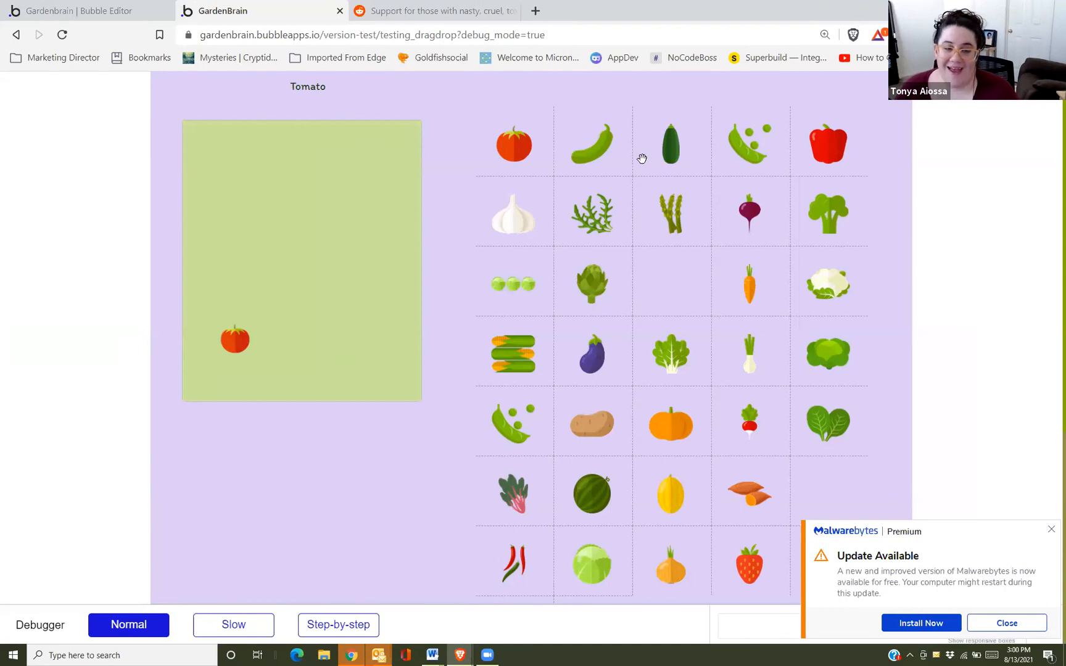
left_click_drag(571, 162, 321, 213)
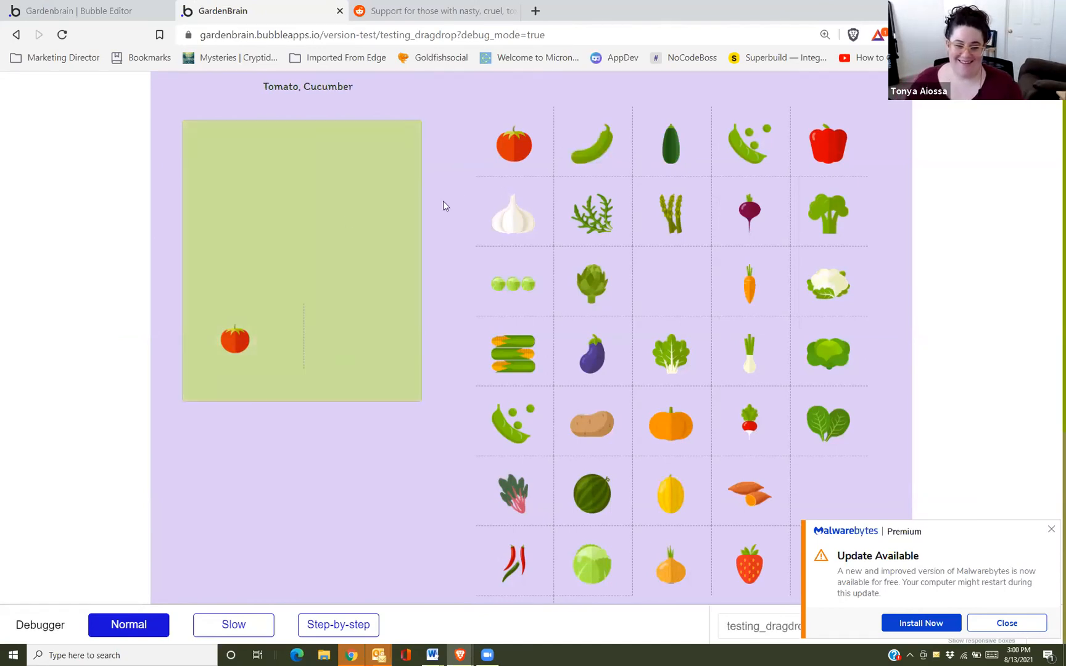
left_click_drag(514, 145, 272, 265)
left_click_drag(349, 198, 315, 217)
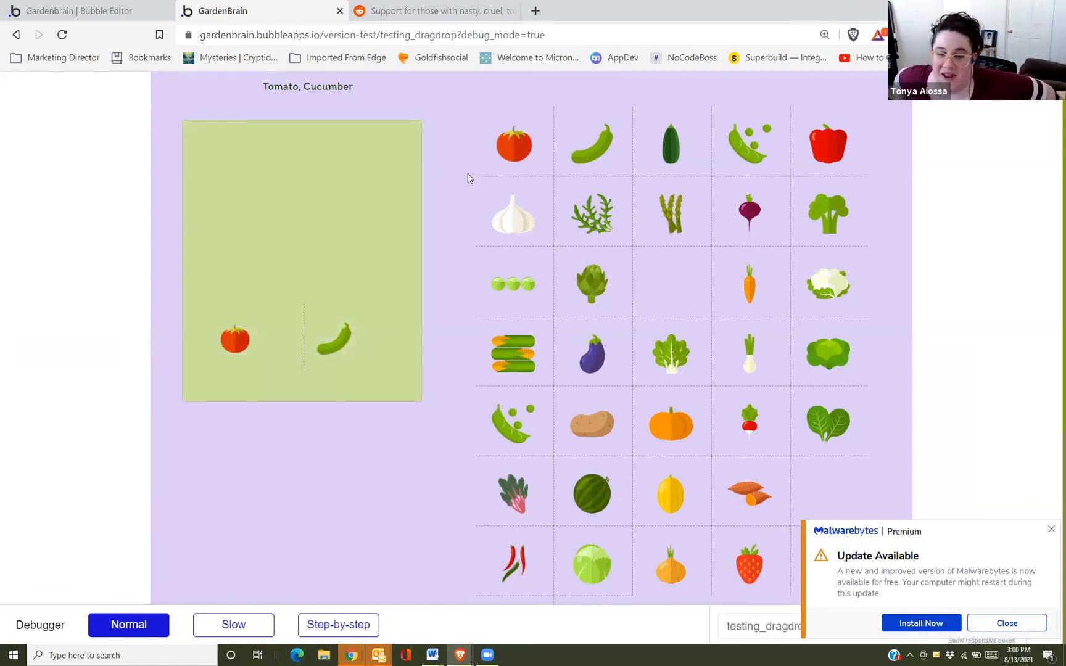